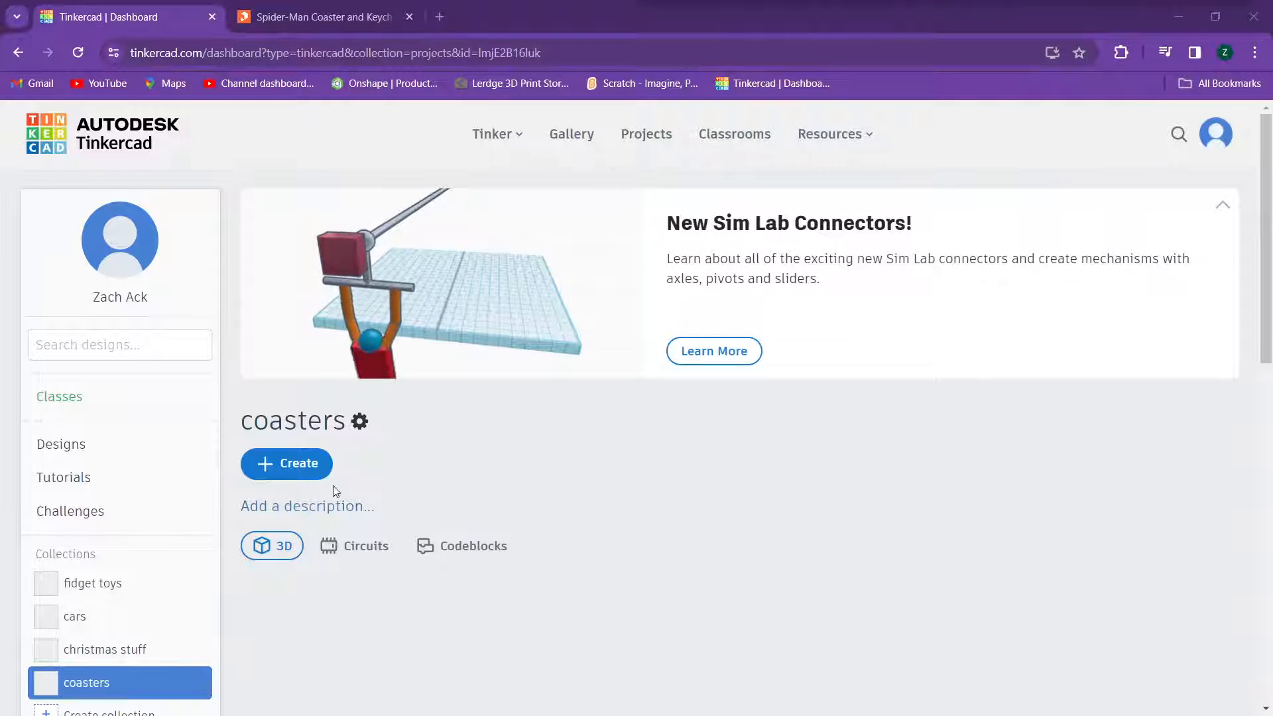
Step: Create a new 3D design in the coasters collection
{"action": "left_click", "coordinate": [300, 474]}
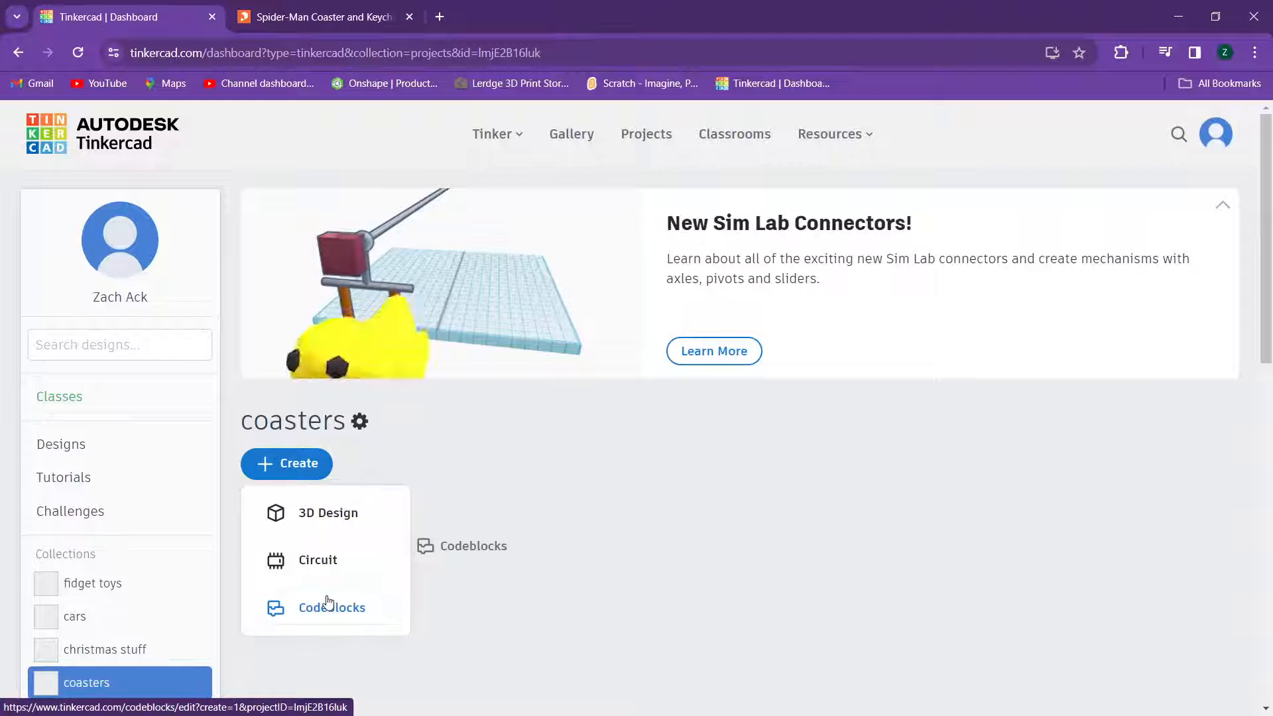
{"action": "left_click", "coordinate": [294, 524]}
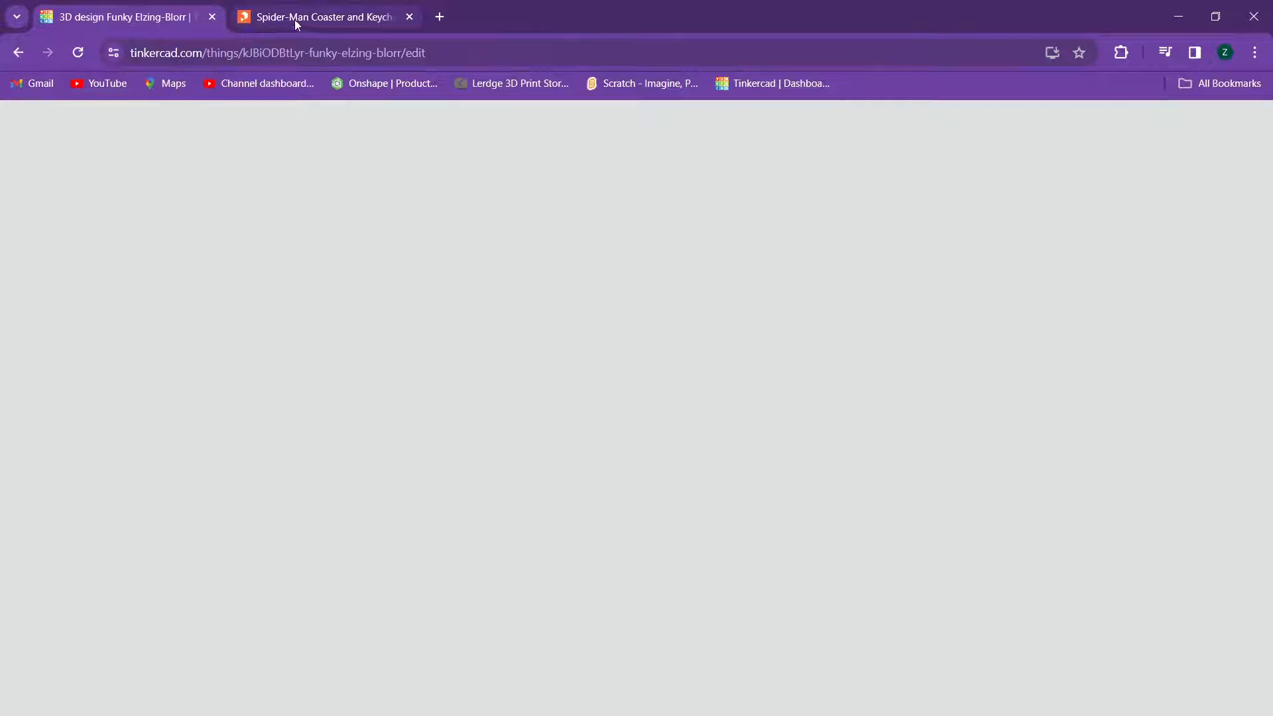
Step: Examine the Spider-Man coaster and keychain photo on the Printables page as a reference, and return to the Tinkercad design
{"action": "left_click", "coordinate": [294, 19]}
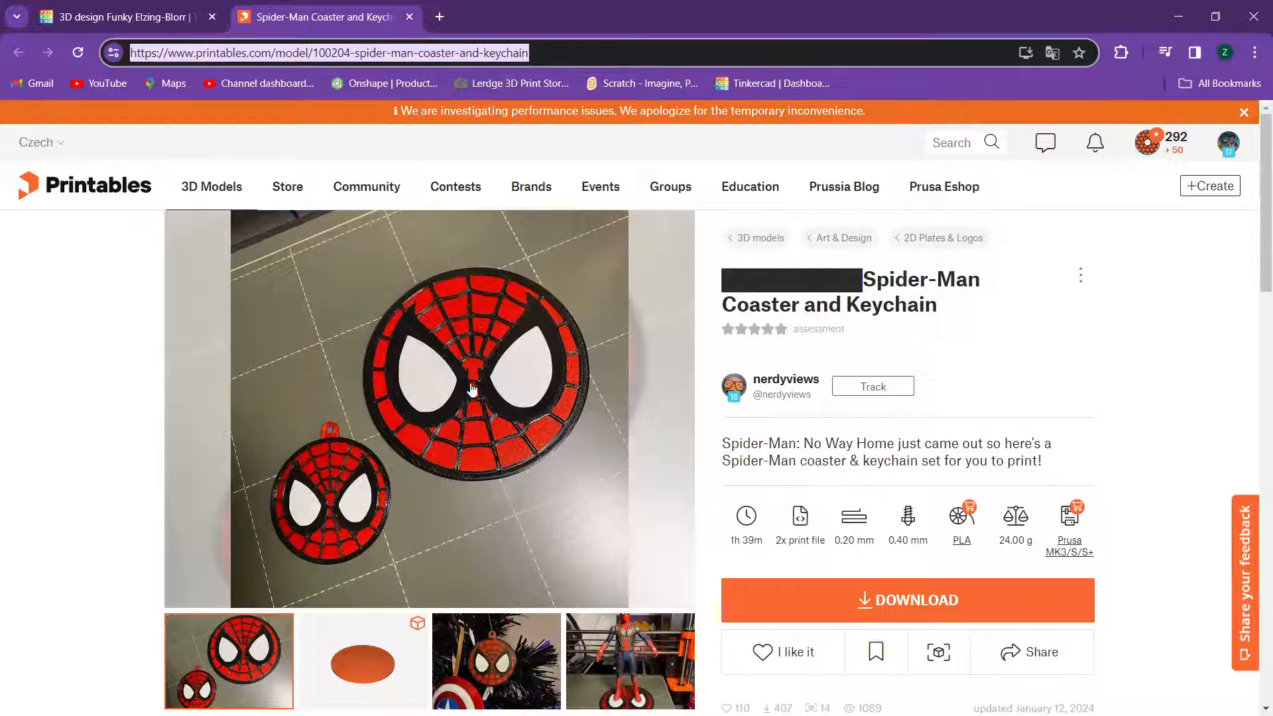
{"action": "left_click", "coordinate": [93, 265]}
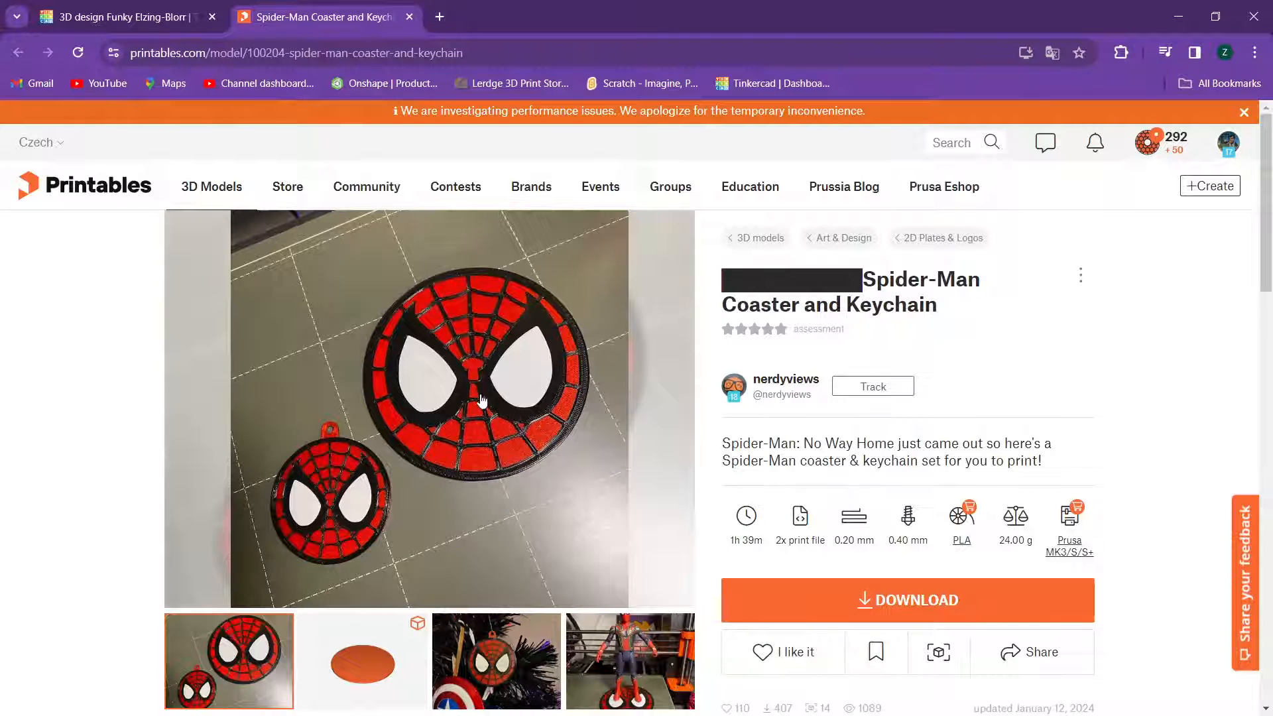
{"action": "scroll", "coordinate": [481, 391], "scroll_direction": "down", "scroll_amount": 1}
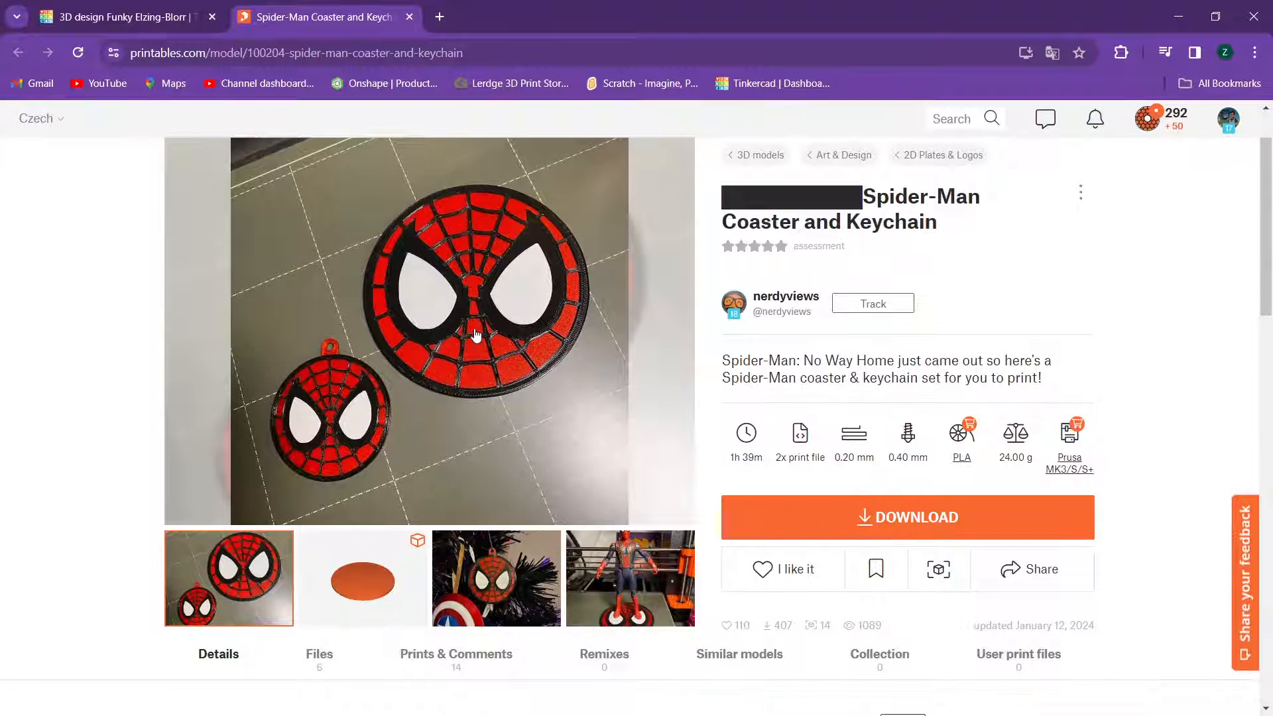
{"action": "scroll", "coordinate": [475, 334], "scroll_direction": "up", "scroll_amount": 1}
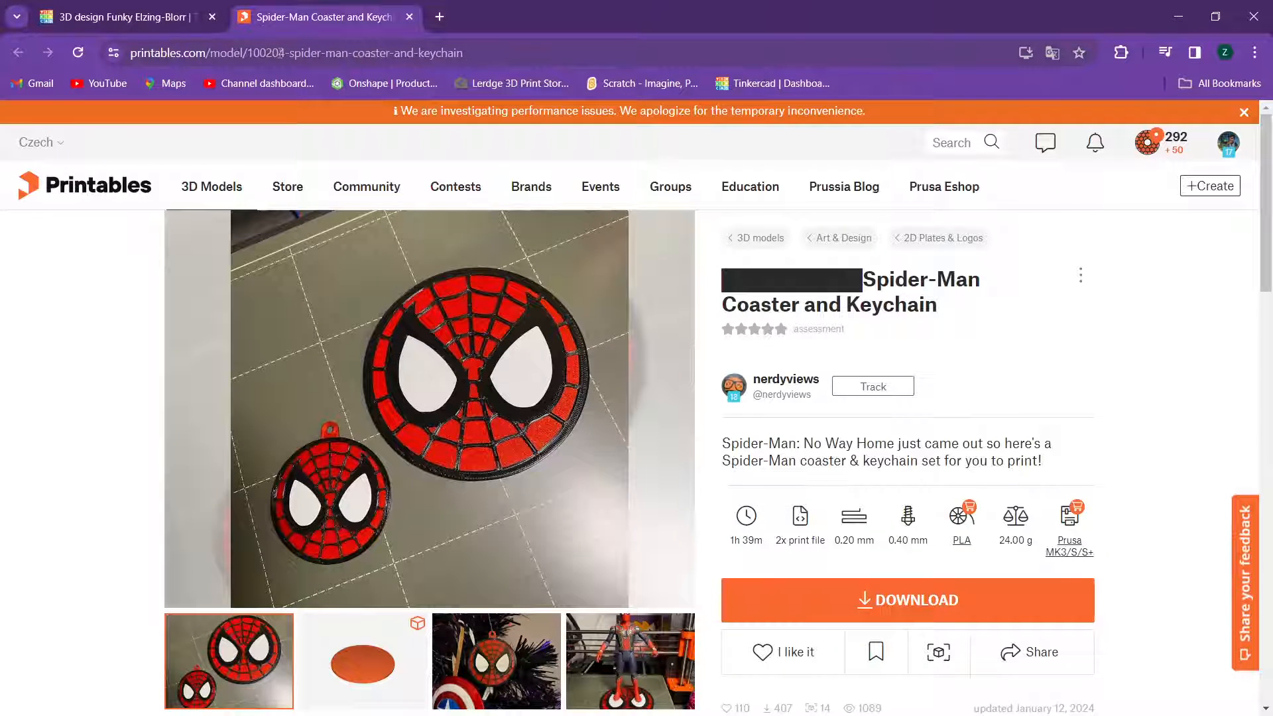
{"action": "left_click", "coordinate": [123, 7]}
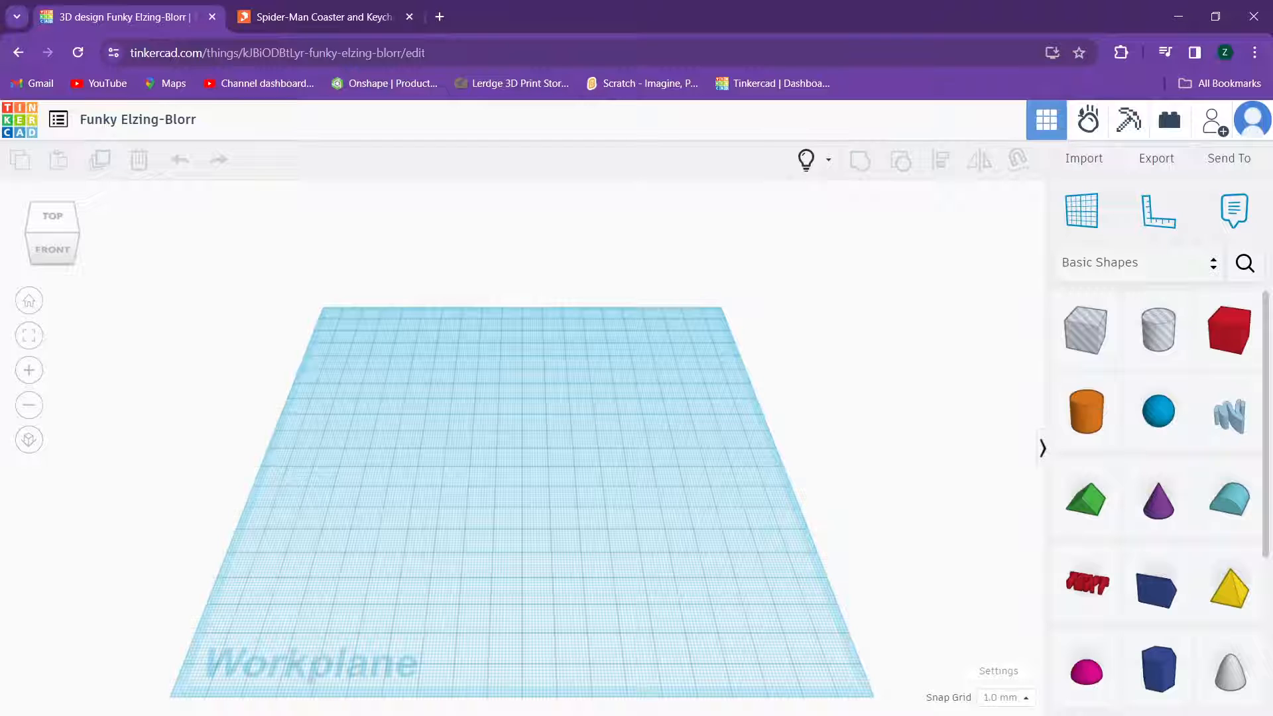
Step: Place a solid cylinder near the middle of the workplane and set its height to 3 mm
{"action": "left_click", "coordinate": [1061, 418]}
{"action": "left_click", "coordinate": [548, 447]}
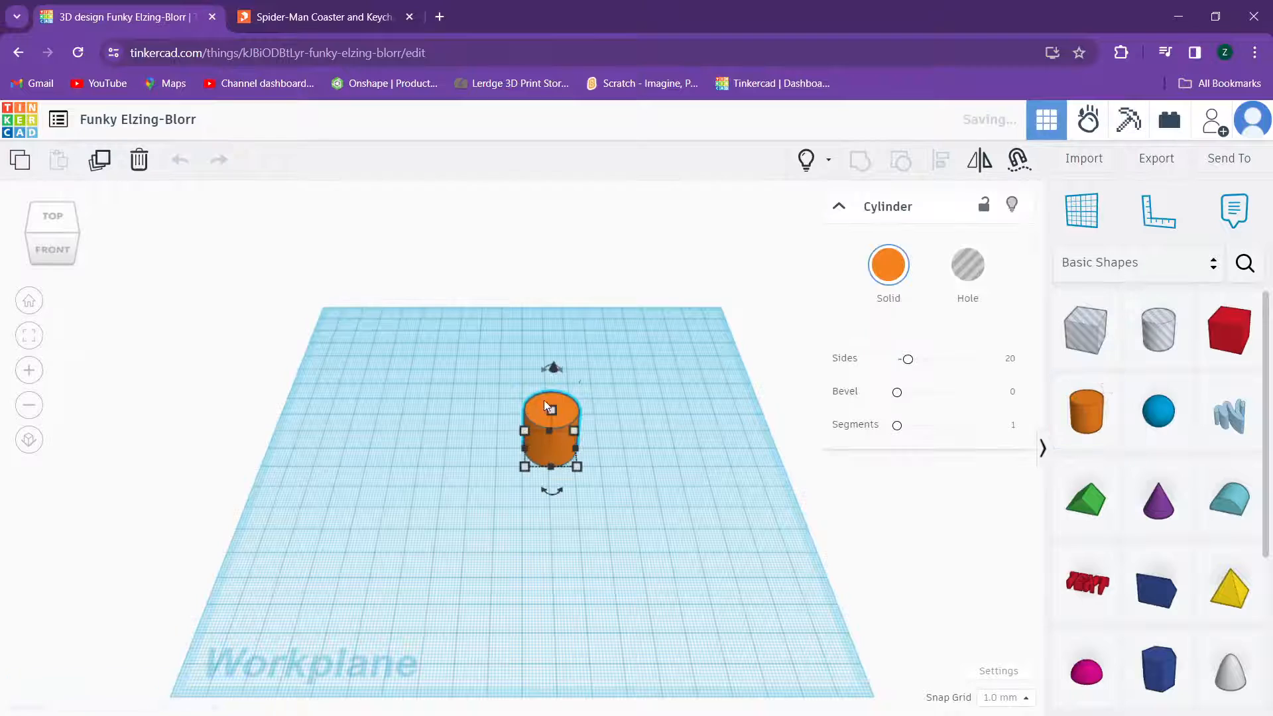
{"action": "scroll", "coordinate": [544, 404], "scroll_direction": "up", "scroll_amount": 5}
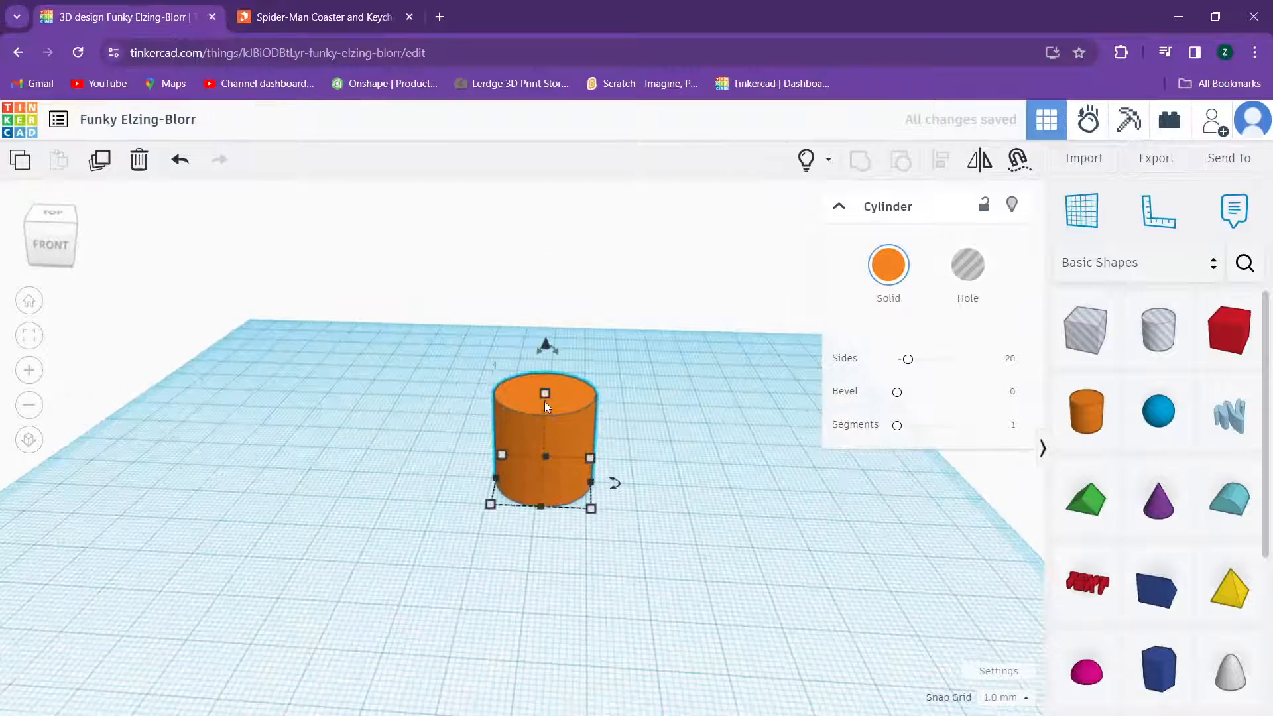
{"action": "mouse_move", "coordinate": [546, 404]}
{"action": "left_click", "coordinate": [633, 440]}
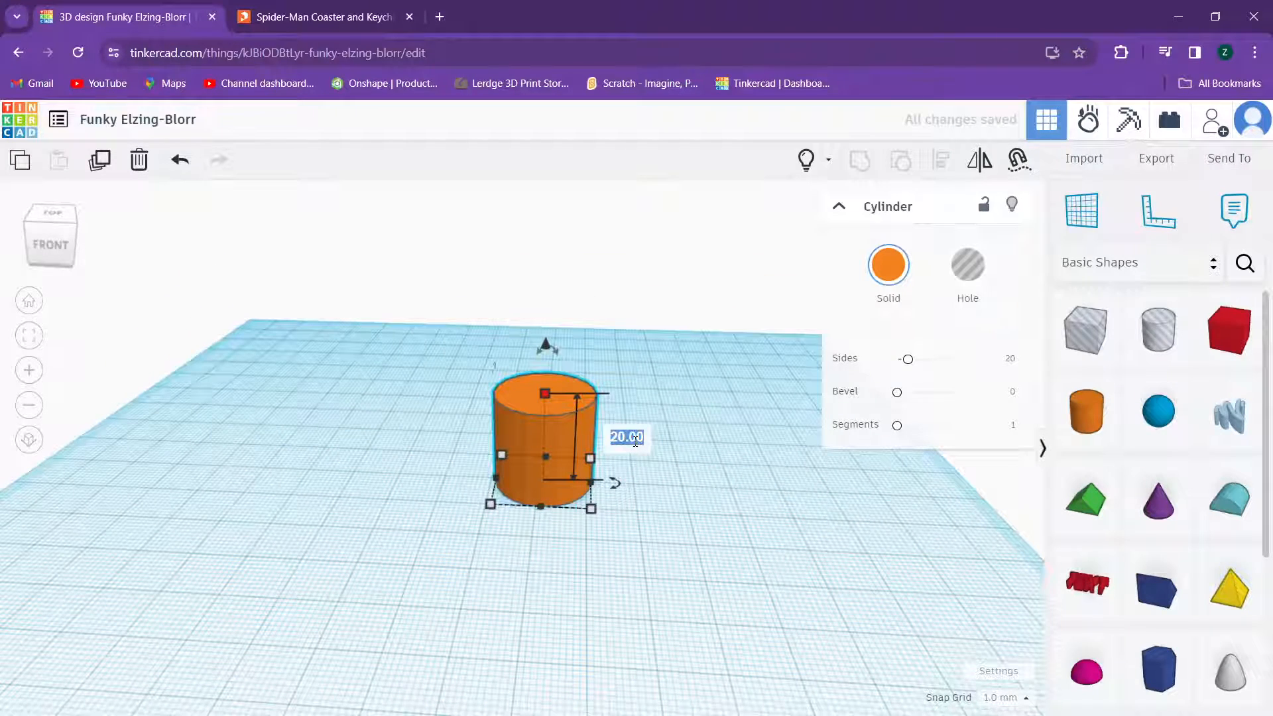
{"action": "type", "text": "3"}
{"action": "key", "text": "Return"}
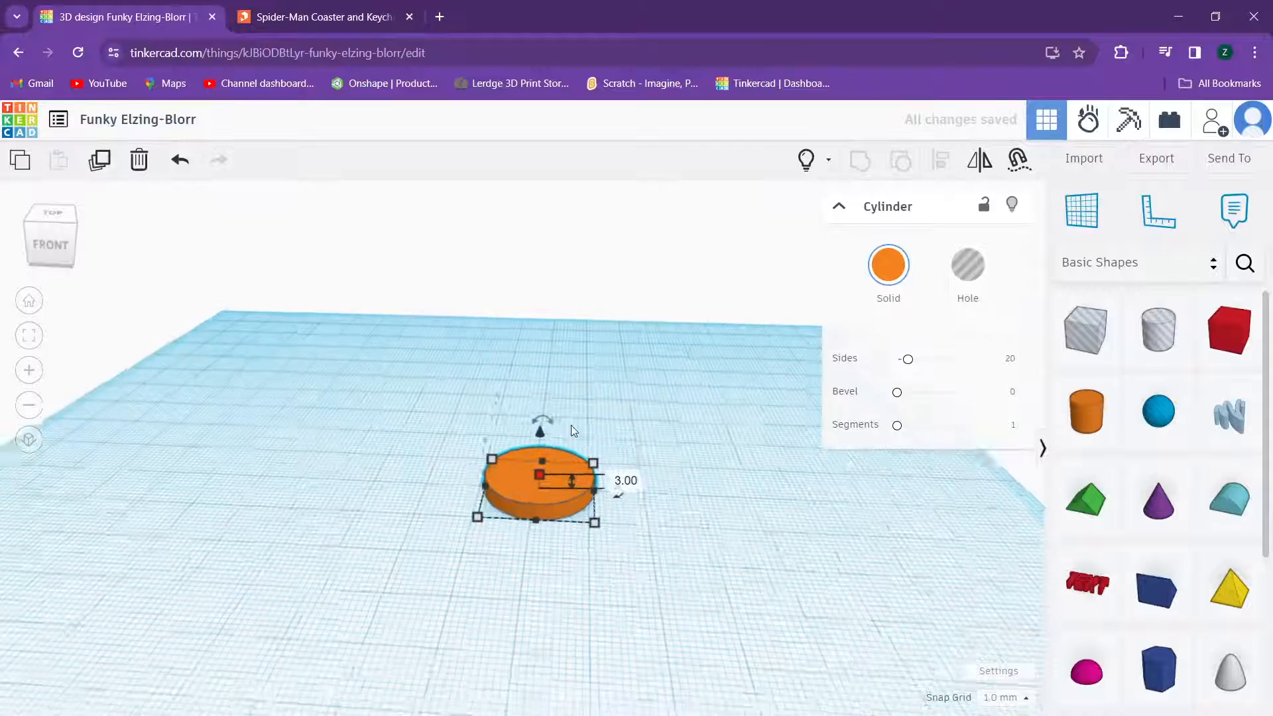
Step: Check the Spider-Man coaster reference photo on Printables and colour the cylinder solid black to match its base
{"action": "scroll", "coordinate": [574, 431], "scroll_direction": "up", "scroll_amount": 1}
{"action": "right_click_drag", "start_coordinate": [577, 415], "coordinate": [580, 429]}
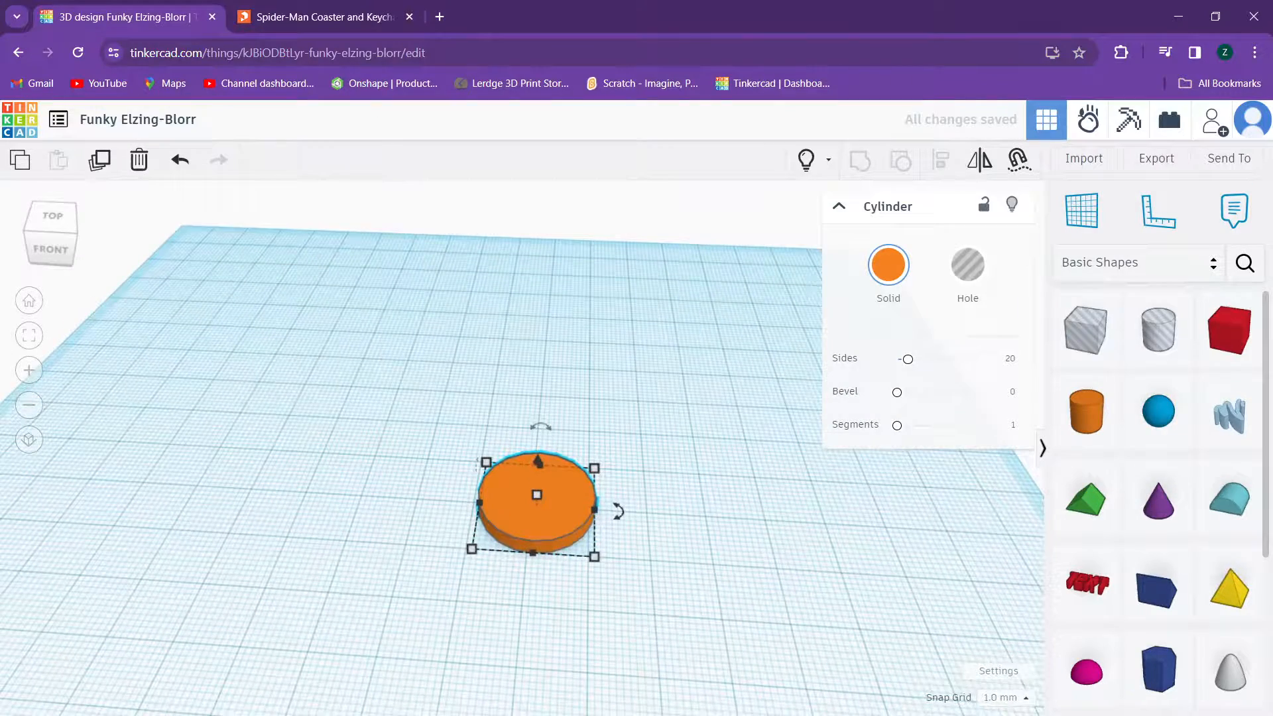
{"action": "left_click", "coordinate": [317, 21]}
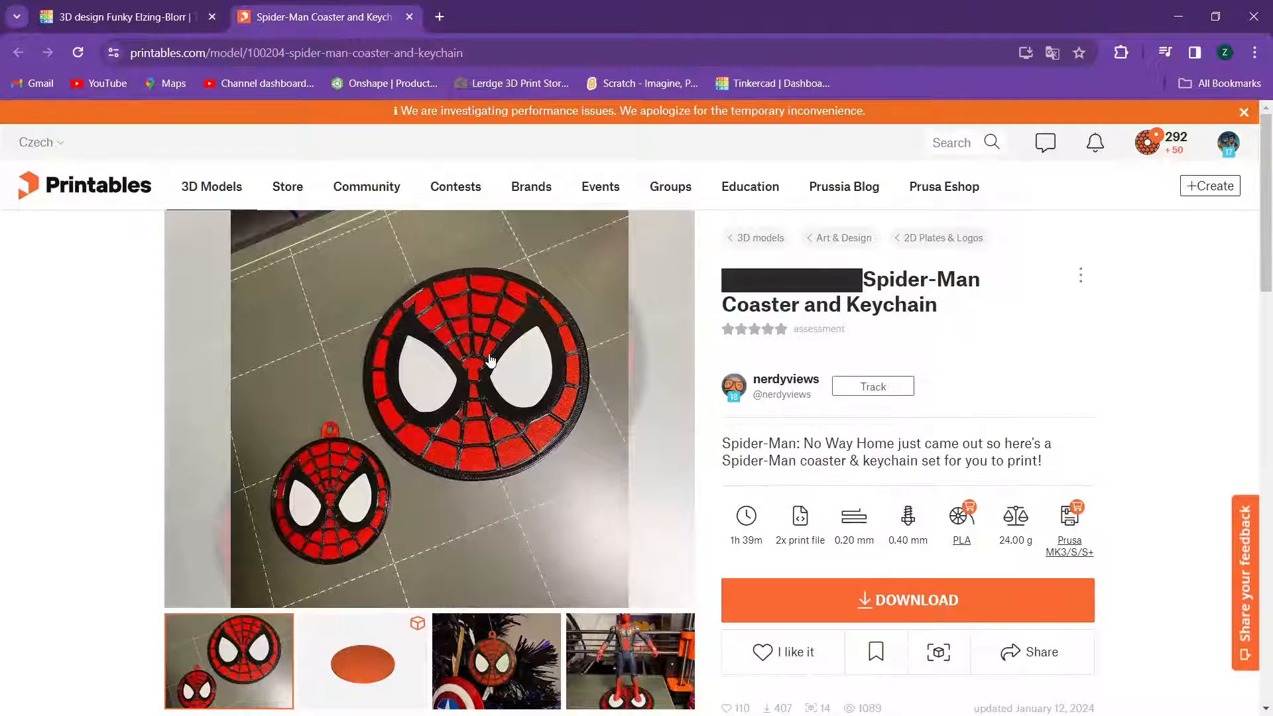
{"action": "left_click", "coordinate": [153, 22]}
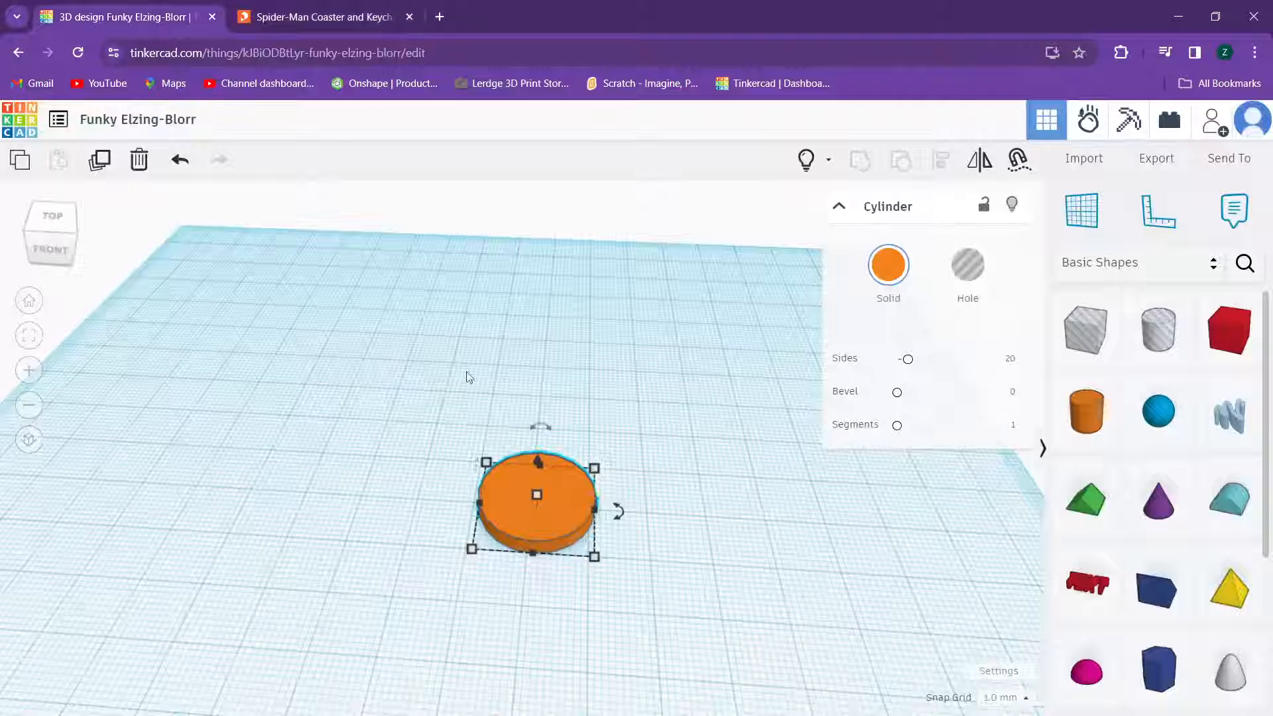
{"action": "right_click_drag", "start_coordinate": [495, 310], "coordinate": [498, 344]}
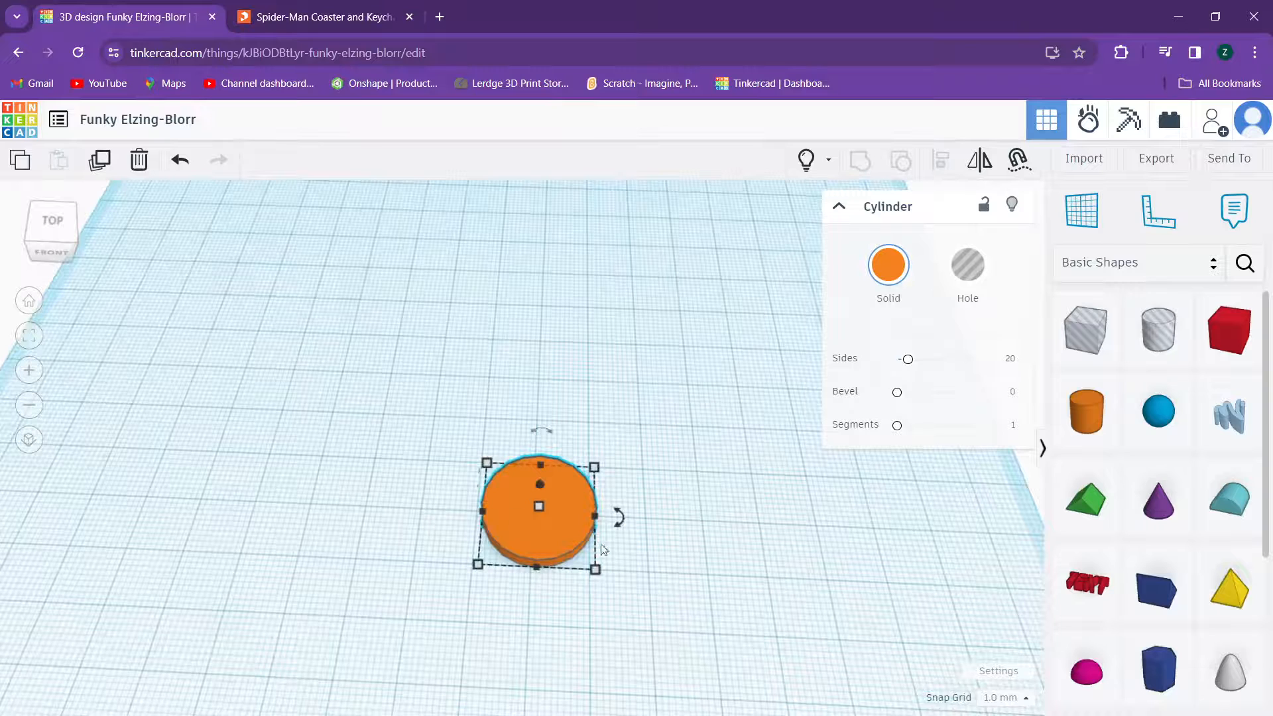
{"action": "left_click", "coordinate": [888, 265]}
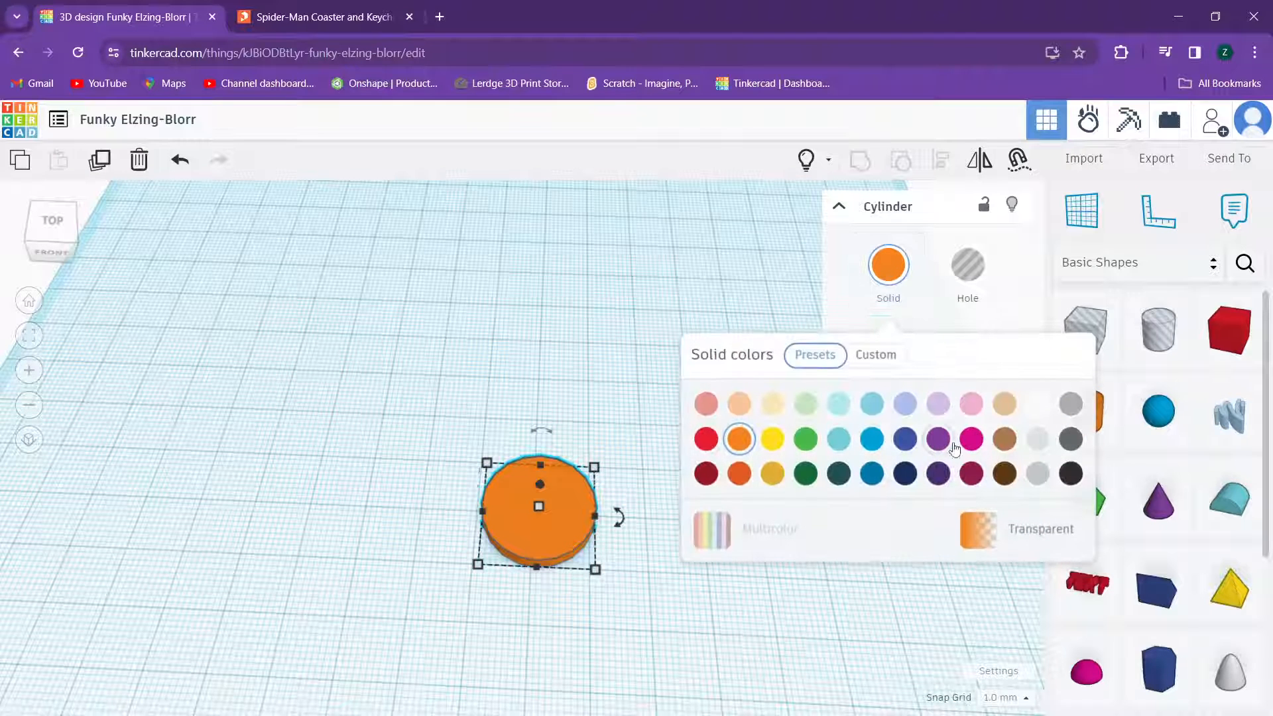
{"action": "left_click", "coordinate": [269, 14]}
{"action": "left_click", "coordinate": [136, 14]}
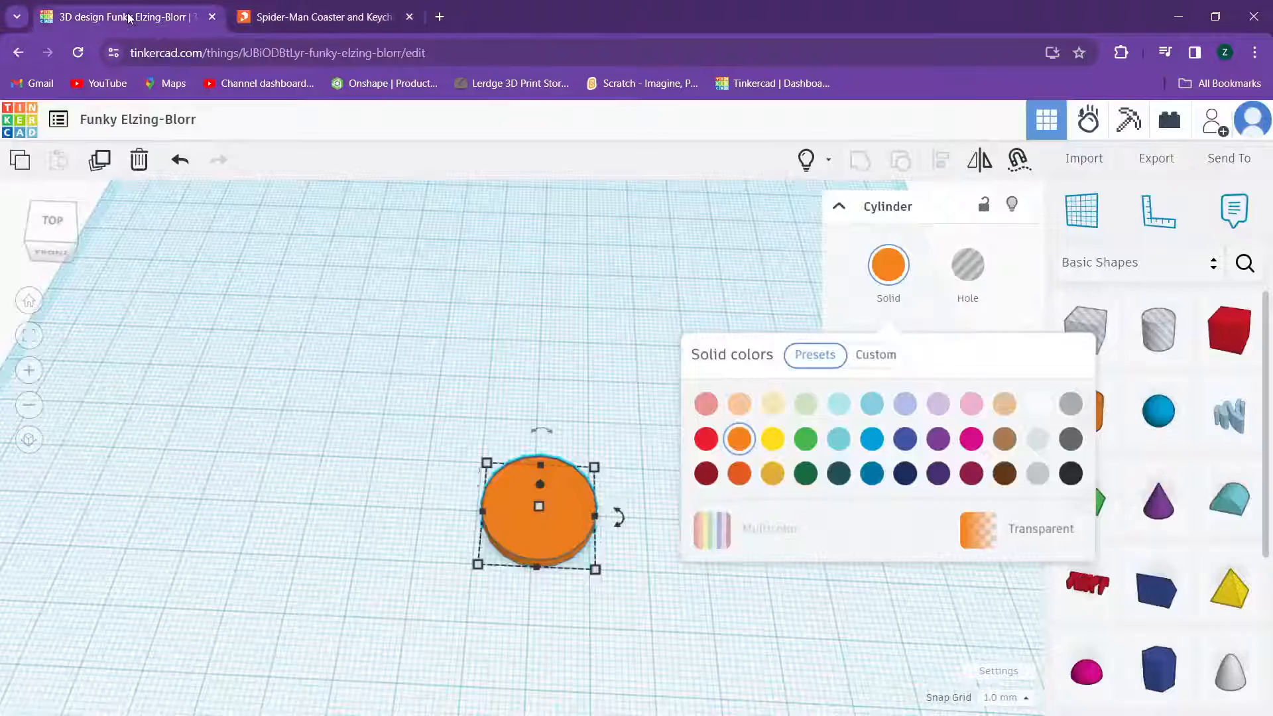
{"action": "left_click", "coordinate": [1069, 476]}
Step: Resize the black disc to 100 mm long and 100 mm wide, moving it about 65 mm left on the workplane
{"action": "right_click_drag", "start_coordinate": [494, 292], "coordinate": [534, 326]}
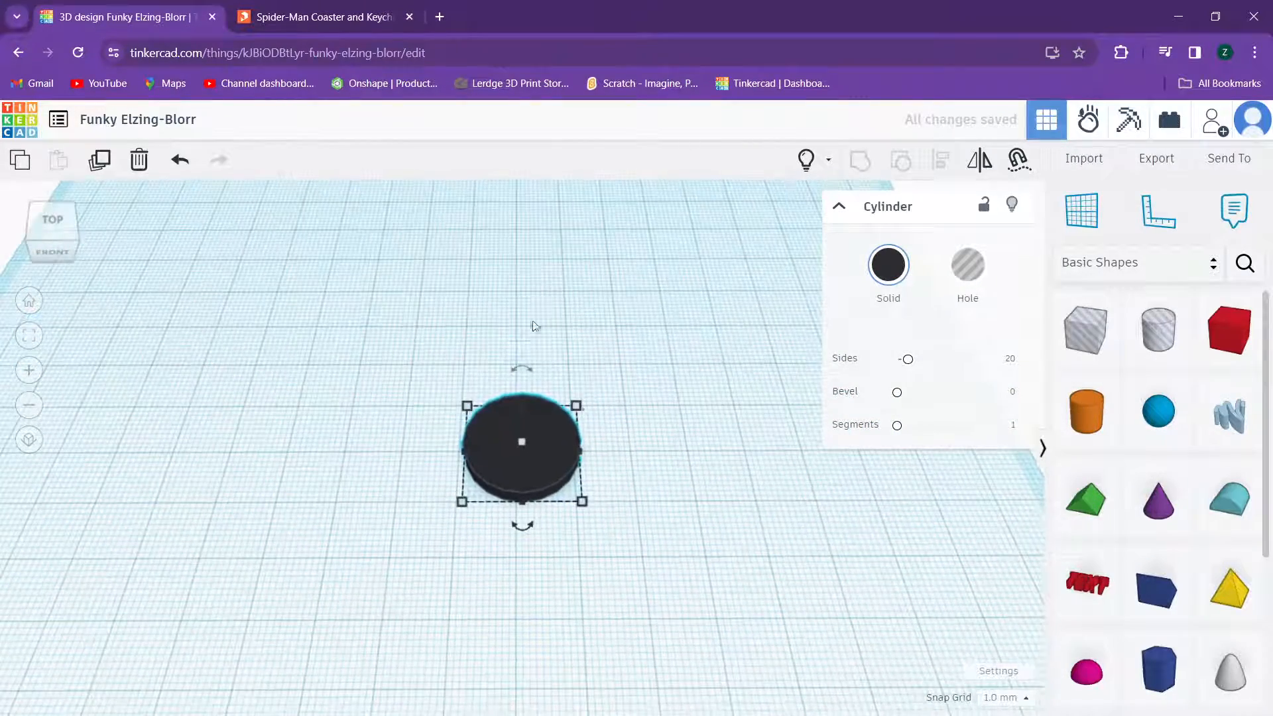
{"action": "left_click", "coordinate": [577, 406]}
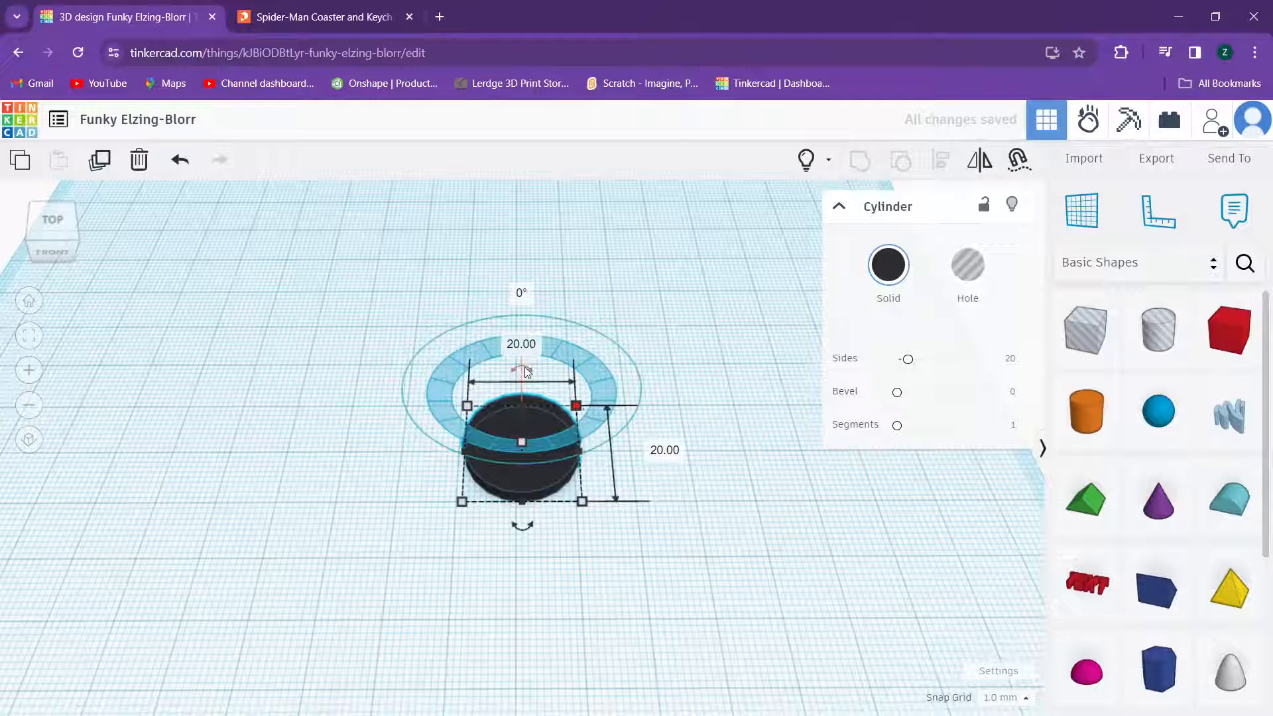
{"action": "left_click", "coordinate": [516, 344]}
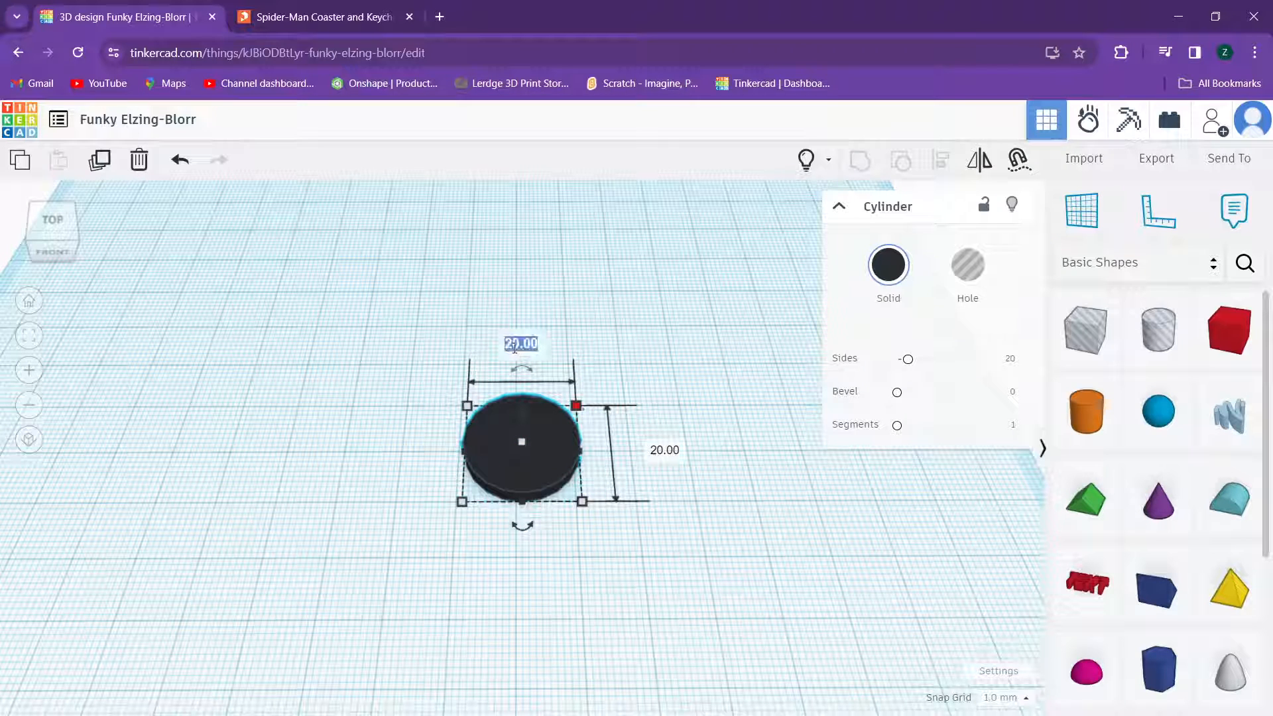
{"action": "type", "text": "100"}
{"action": "key", "text": "Return"}
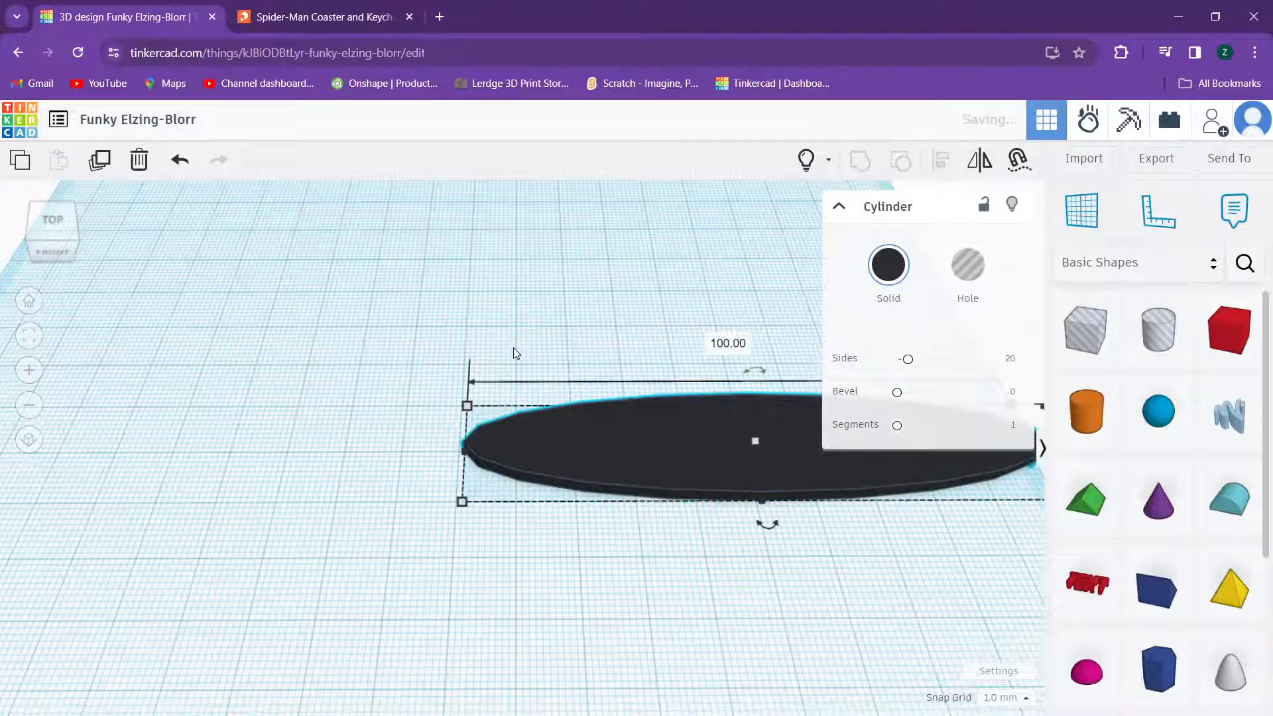
{"action": "left_click_drag", "start_coordinate": [619, 425], "coordinate": [256, 455]}
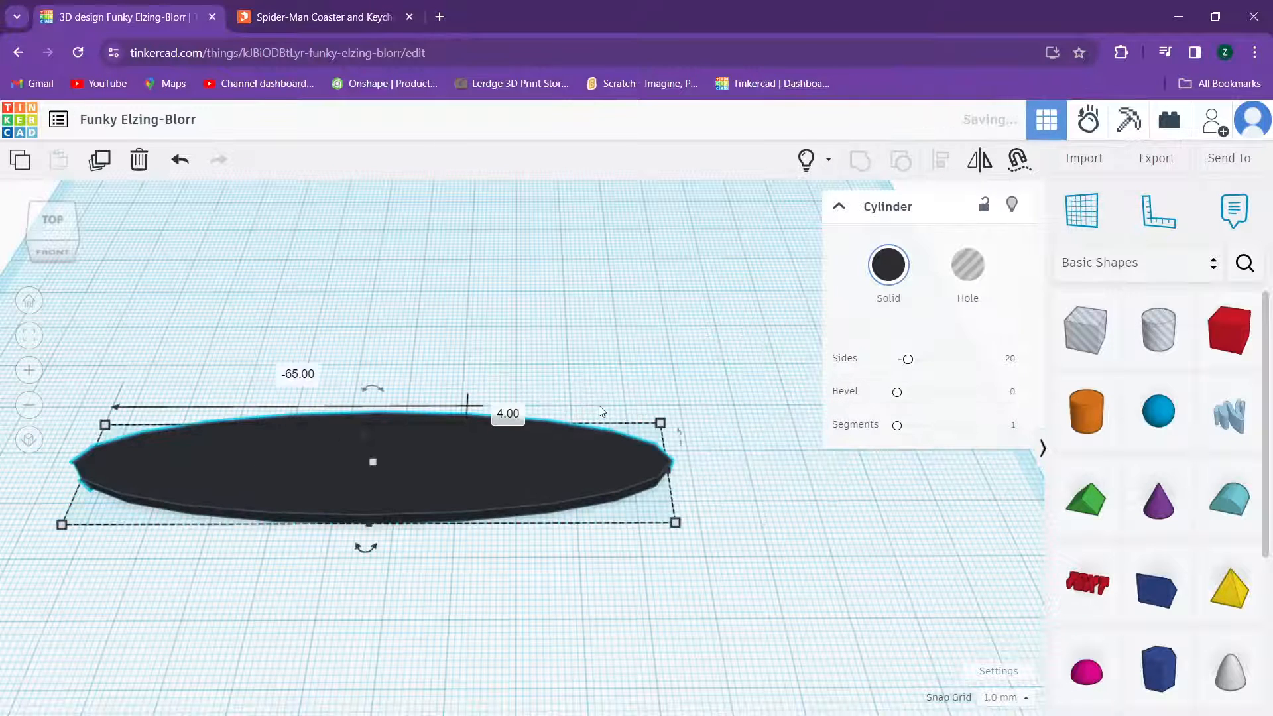
{"action": "left_click", "coordinate": [743, 469]}
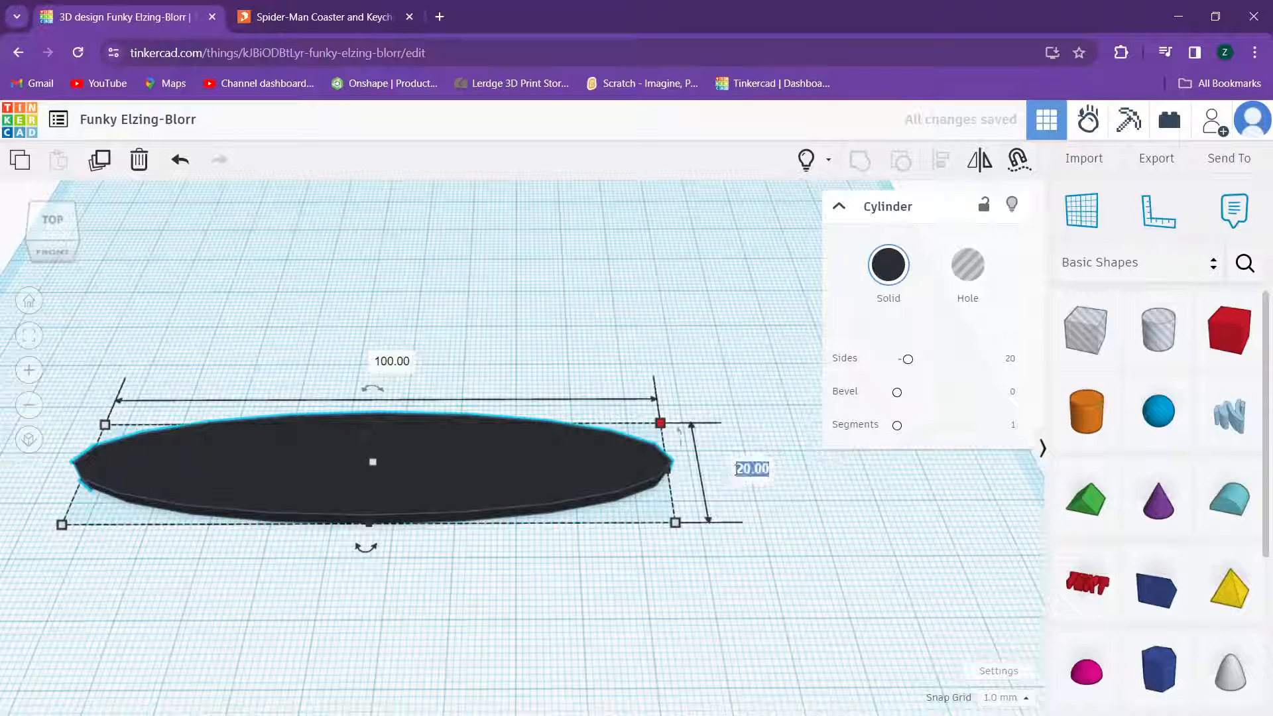
{"action": "type", "text": "100"}
{"action": "key", "text": "Return"}
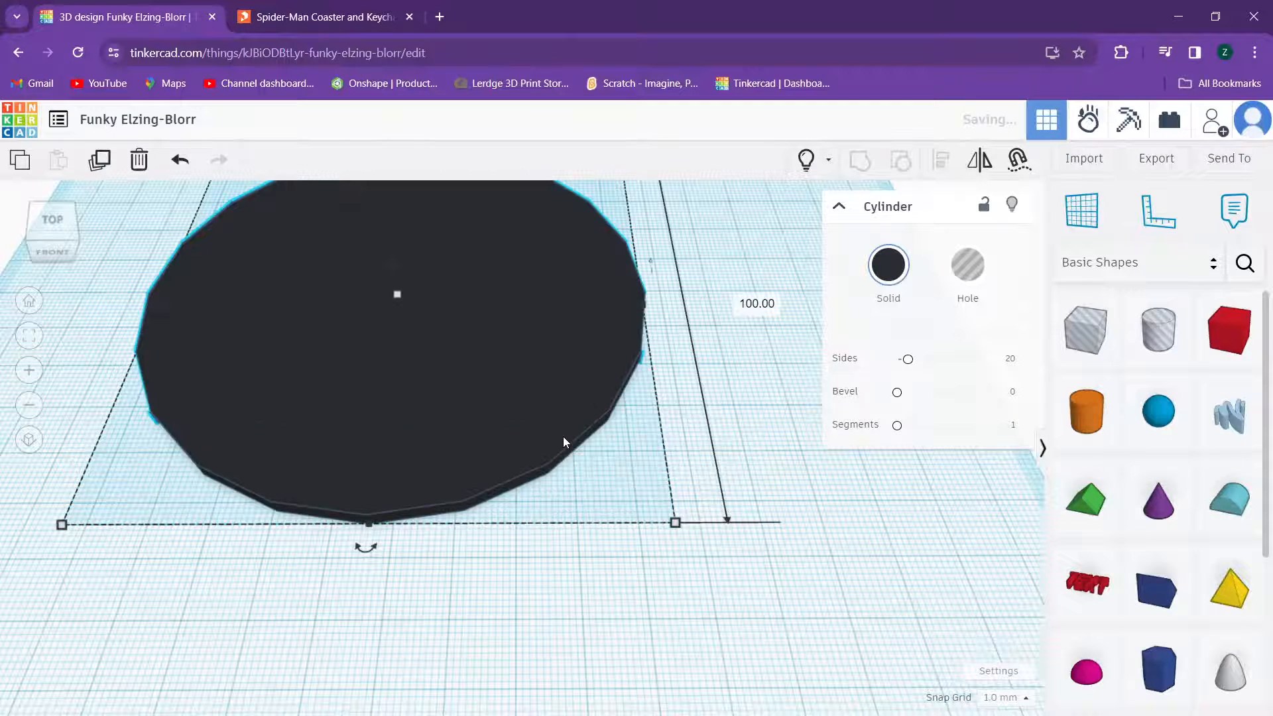
Step: Raise the disc's number of sides to 64 to smooth its round edge
{"action": "right_click_drag", "start_coordinate": [515, 433], "coordinate": [834, 425]}
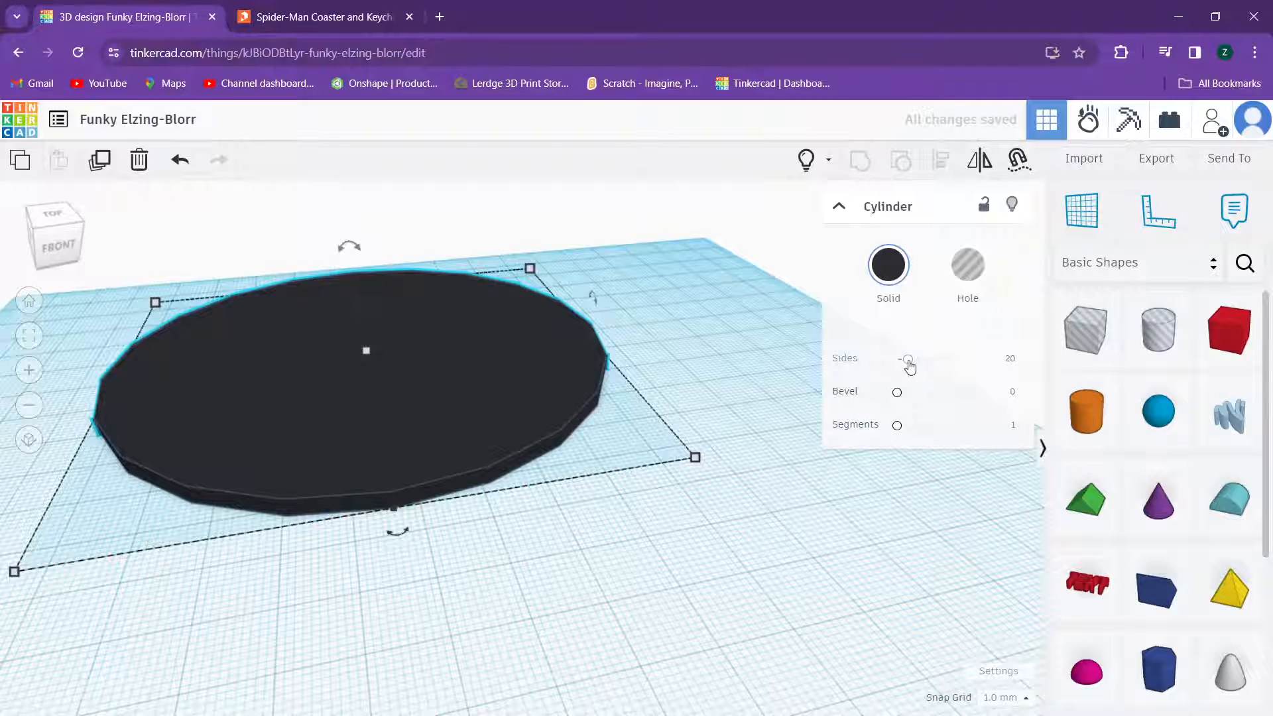
{"action": "left_click_drag", "start_coordinate": [907, 359], "coordinate": [969, 359]}
{"action": "right_click_drag", "start_coordinate": [371, 344], "coordinate": [491, 522]}
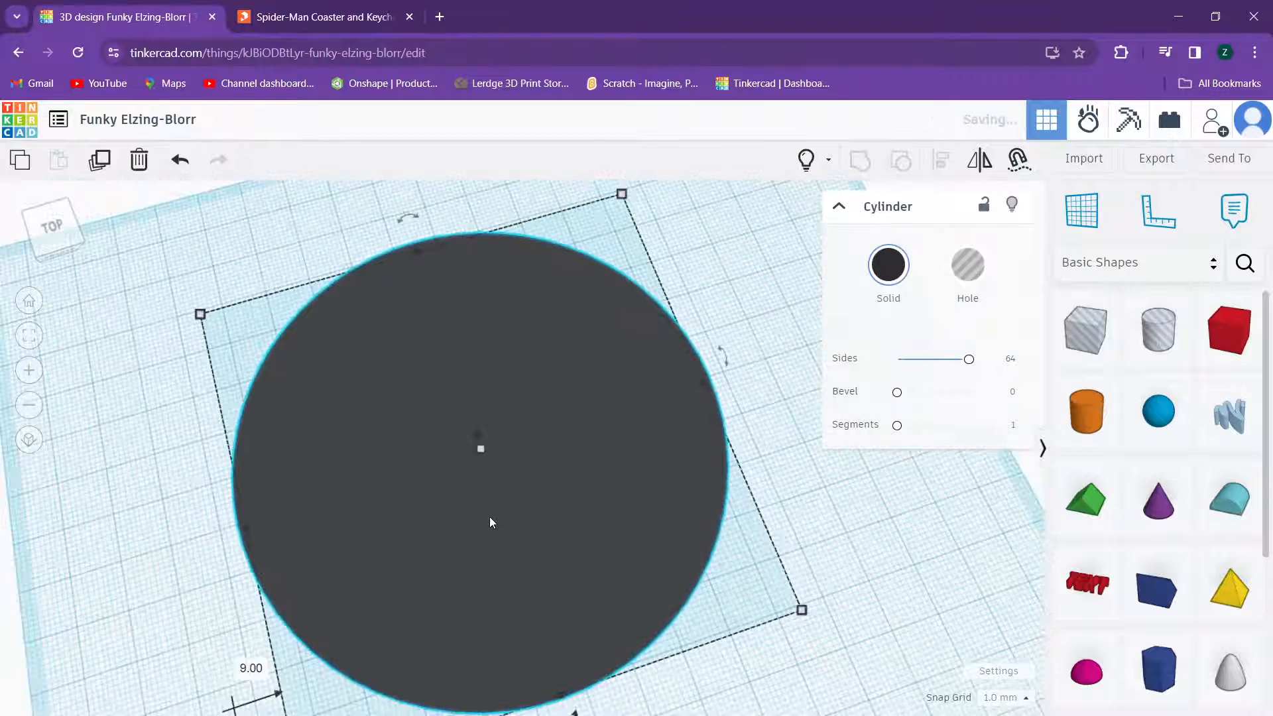
{"action": "scroll", "coordinate": [492, 522], "scroll_direction": "down", "scroll_amount": 1}
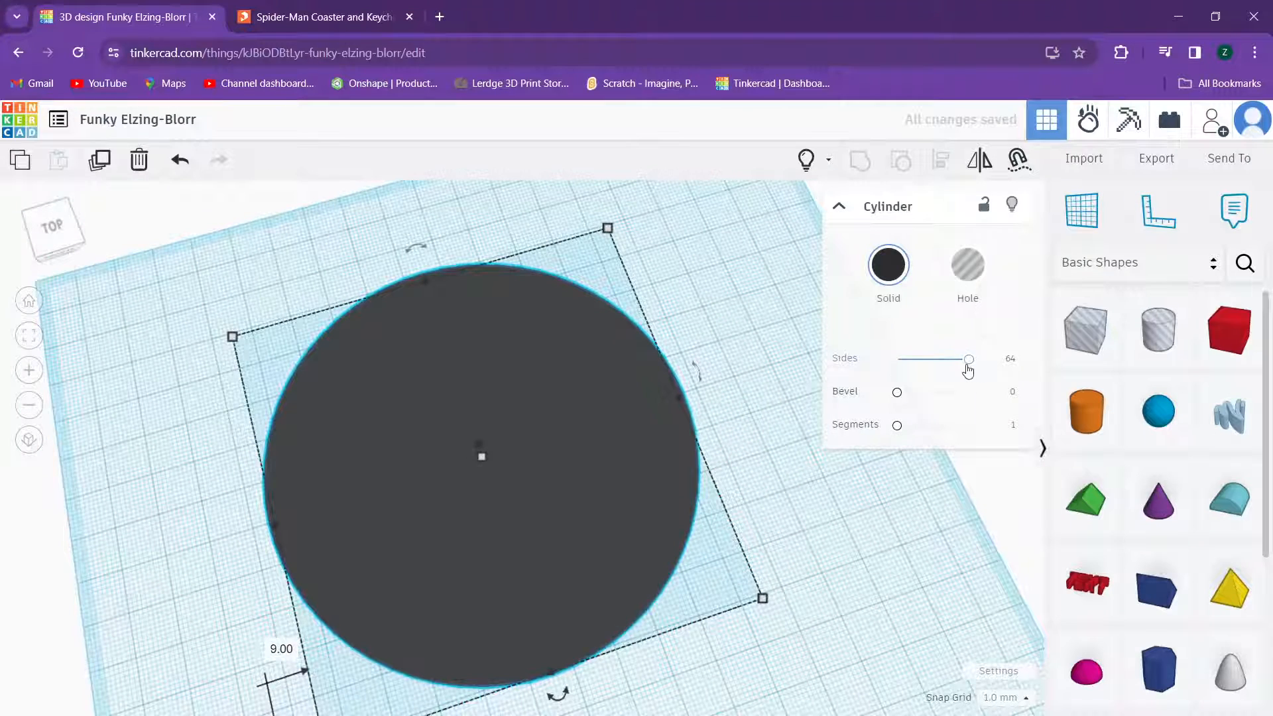
Step: Try the disc with only 12 sides and restore it to 64 sides
{"action": "left_click_drag", "start_coordinate": [968, 370], "coordinate": [892, 370]}
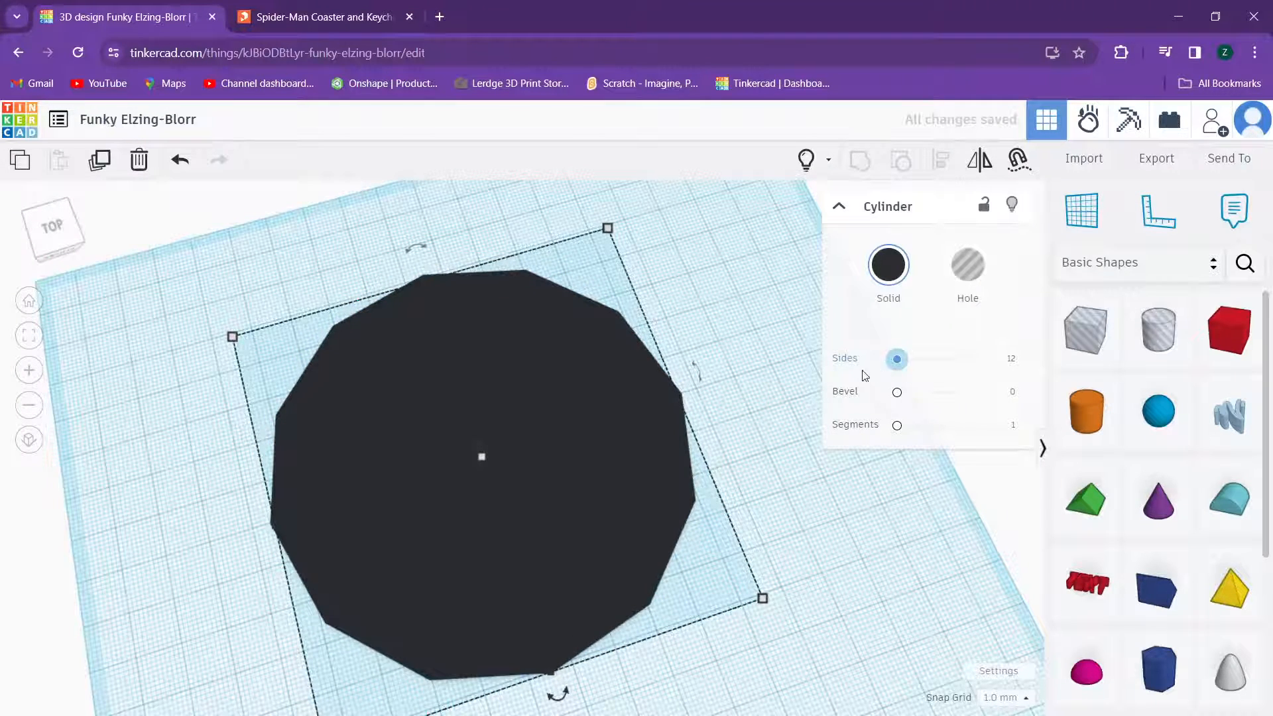
{"action": "scroll", "coordinate": [576, 420], "scroll_direction": "up", "scroll_amount": 1}
{"action": "scroll", "coordinate": [786, 368], "scroll_direction": "down", "scroll_amount": 1}
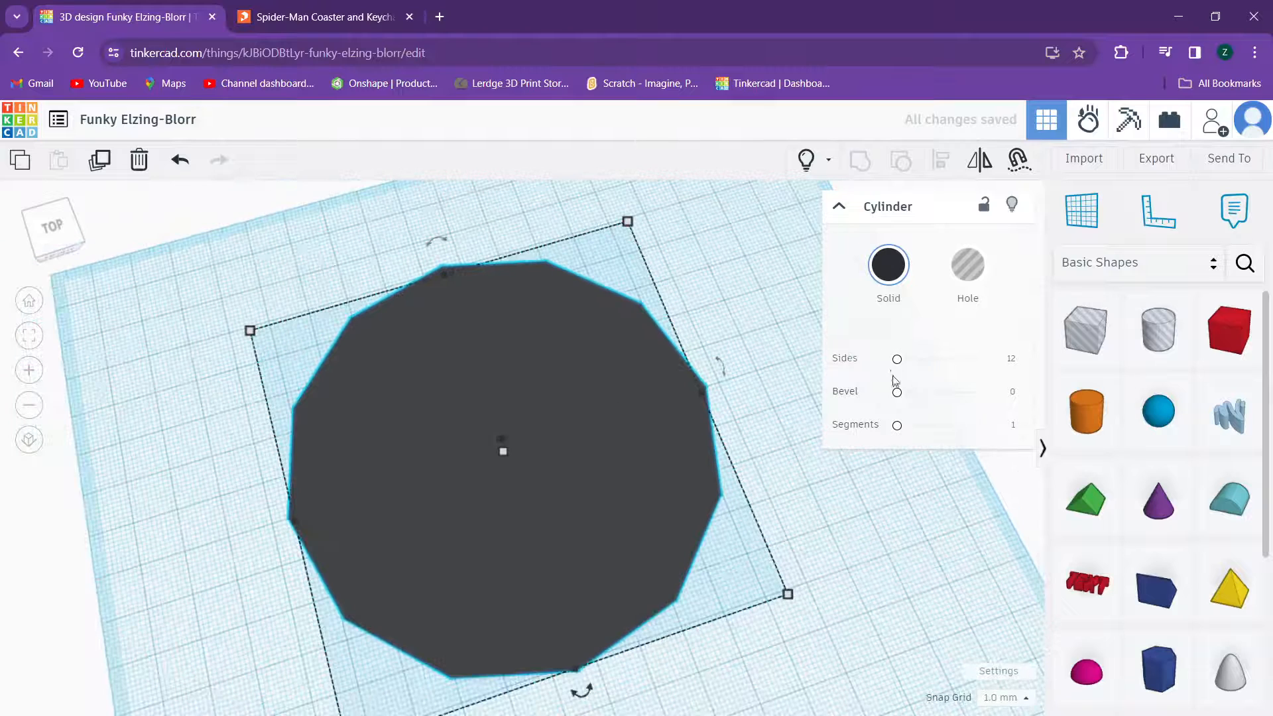
{"action": "left_click_drag", "start_coordinate": [896, 359], "coordinate": [968, 359]}
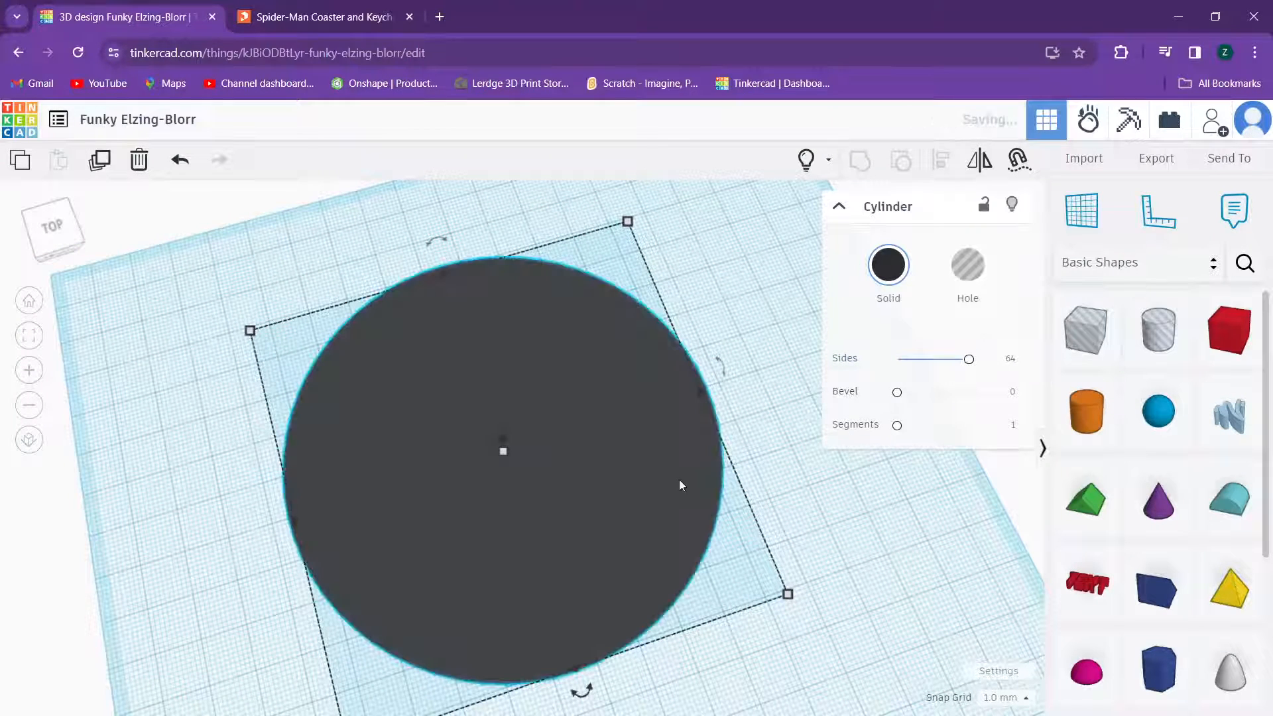
Step: Place a Tube from the basic shapes on the workplane just to the right of the black disc
{"action": "scroll", "coordinate": [618, 527], "scroll_direction": "up", "scroll_amount": 2}
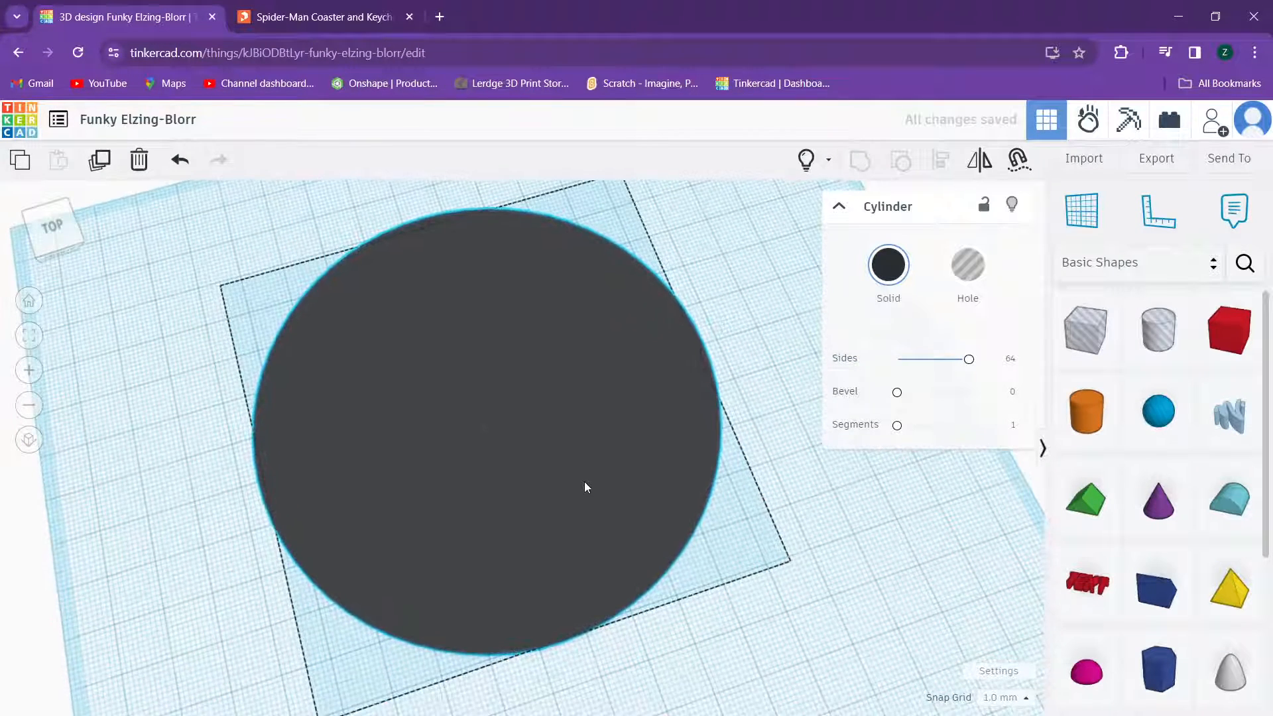
{"action": "right_click_drag", "start_coordinate": [583, 481], "coordinate": [885, 447]}
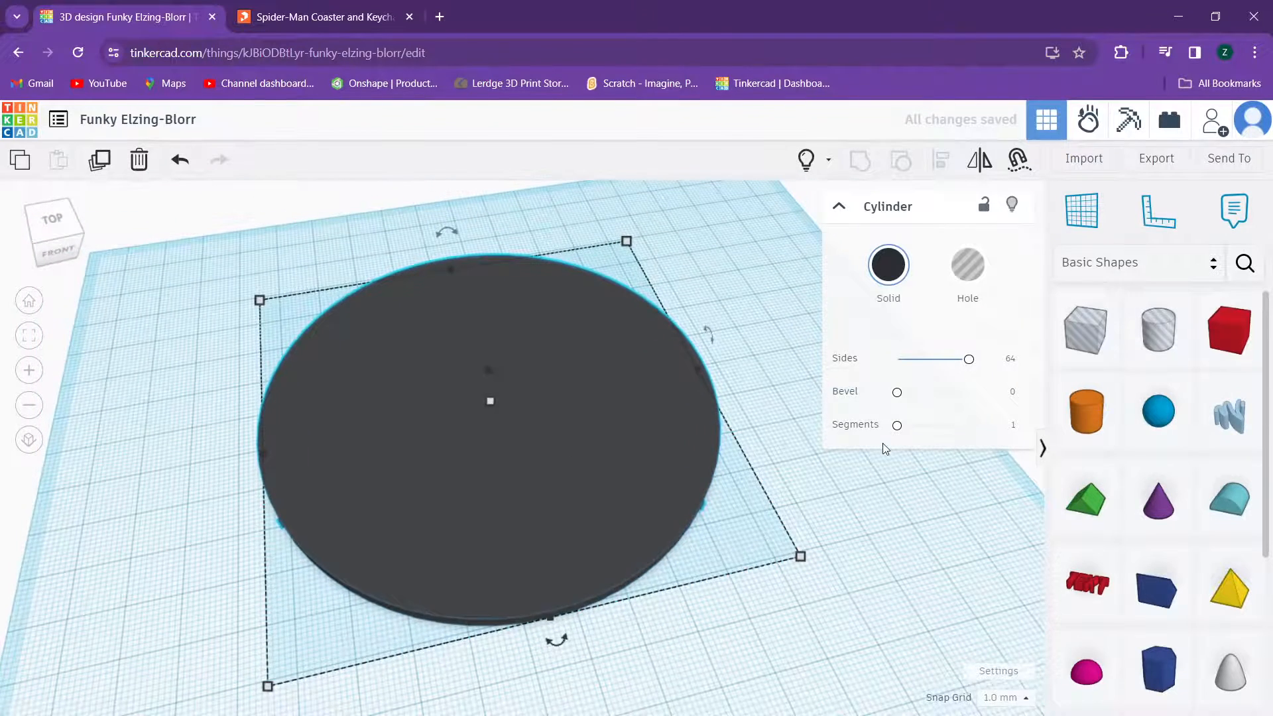
{"action": "left_click", "coordinate": [823, 469]}
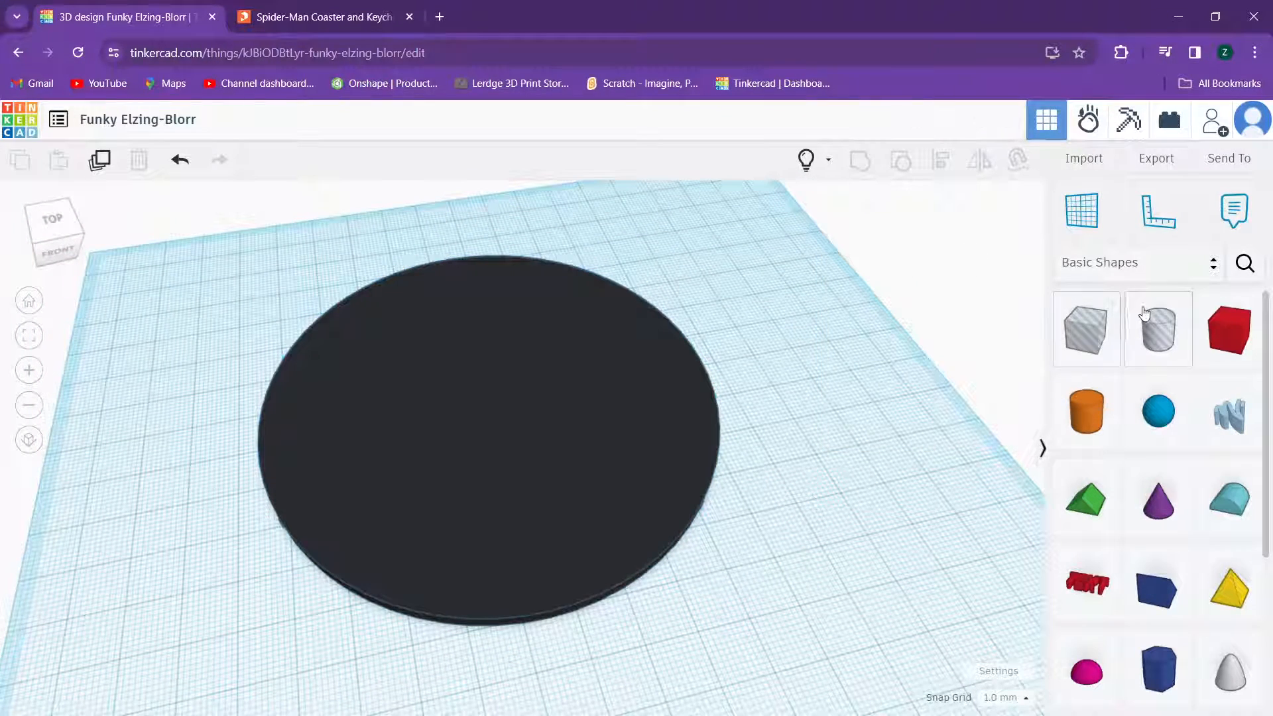
{"action": "scroll", "coordinate": [1157, 493], "scroll_direction": "down", "scroll_amount": 4}
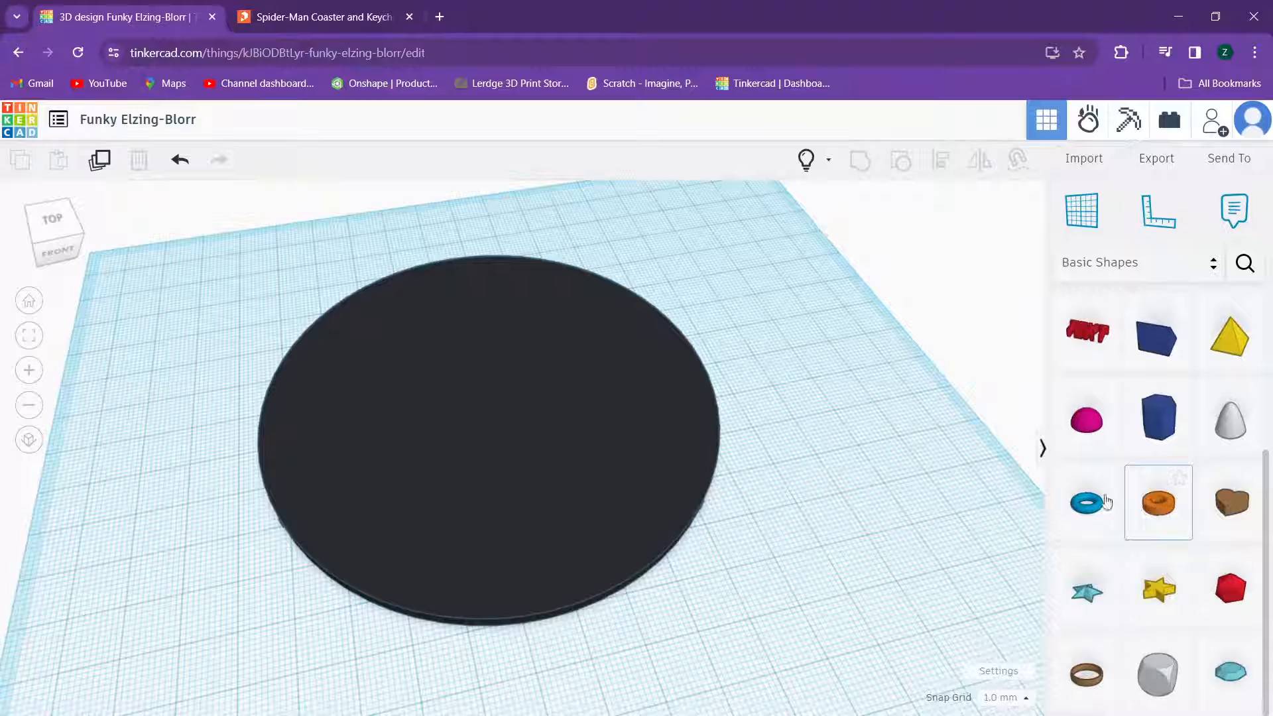
{"action": "left_click", "coordinate": [1157, 501]}
{"action": "left_click", "coordinate": [815, 416]}
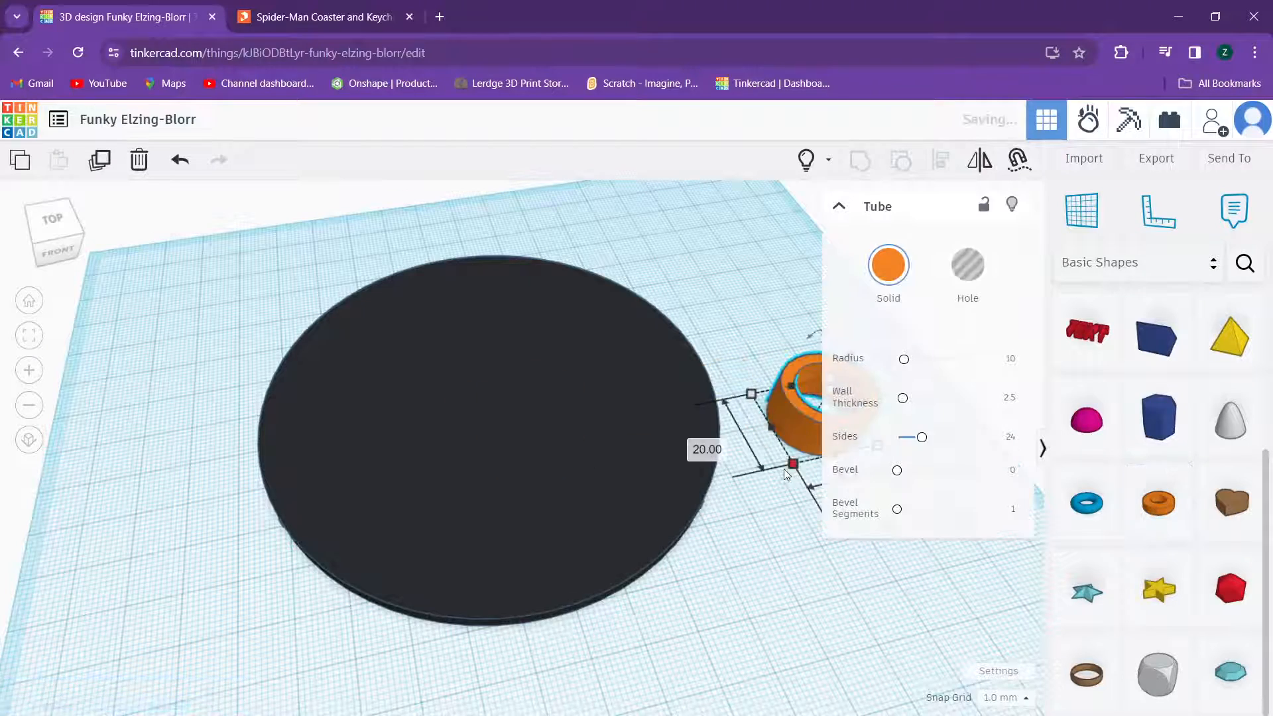
Step: Set the orange tube's radius to 96
{"action": "right_click_drag", "start_coordinate": [784, 468], "coordinate": [764, 443]}
{"action": "middle_click_drag", "start_coordinate": [608, 440], "coordinate": [372, 392]}
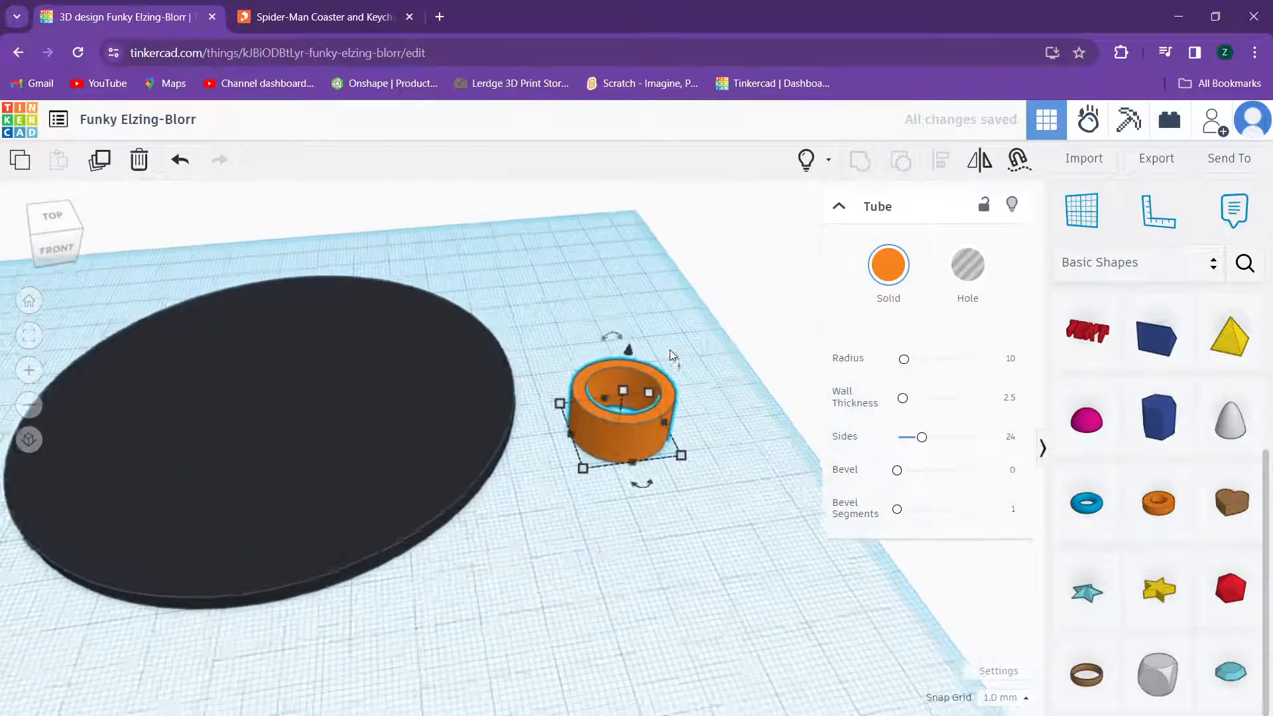
{"action": "scroll", "coordinate": [673, 355], "scroll_direction": "up", "scroll_amount": 2}
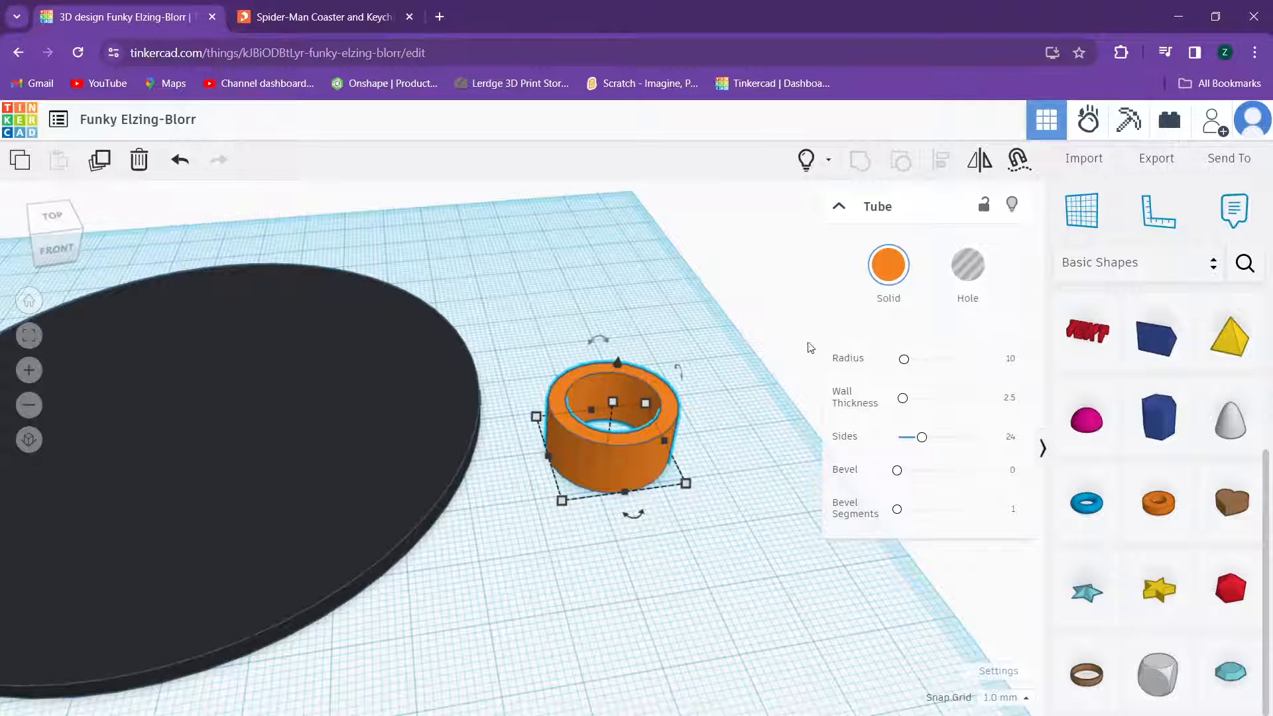
{"action": "left_click", "coordinate": [1010, 359]}
{"action": "type", "text": "96"}
{"action": "key", "text": "Return"}
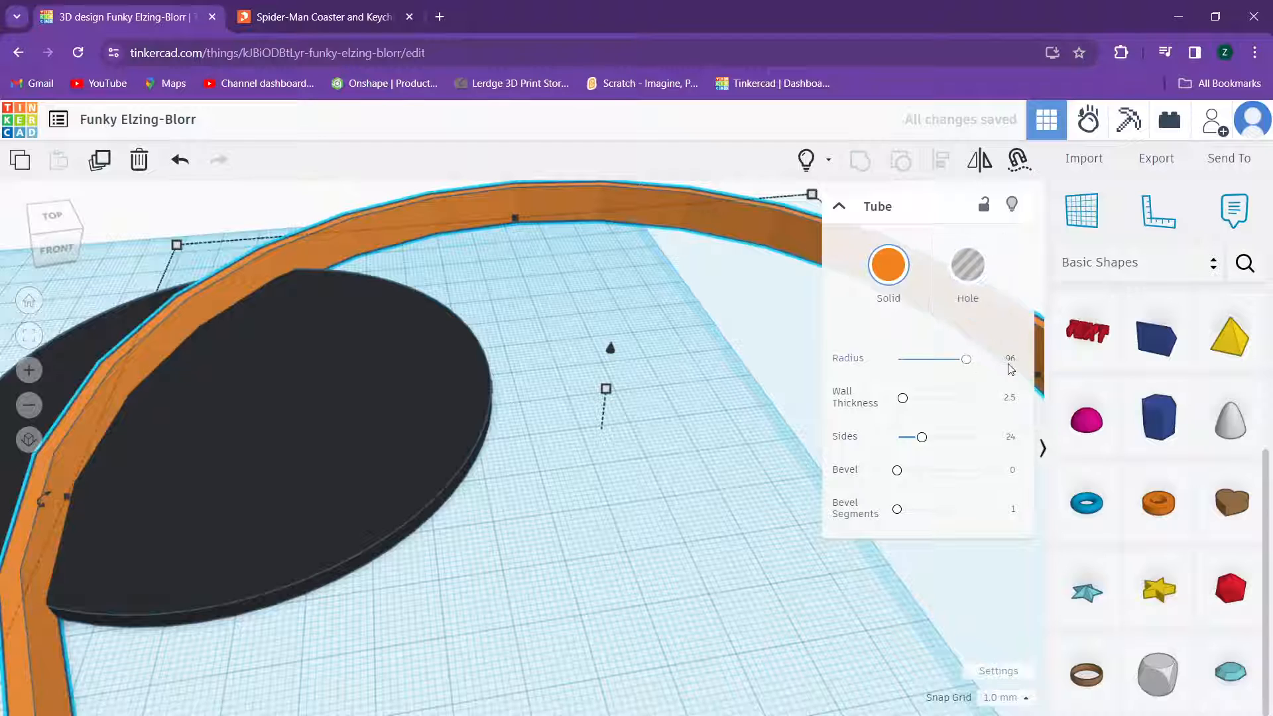
Step: Set the tube's radius to 48 and raise its number of sides to 64
{"action": "left_click", "coordinate": [1009, 363]}
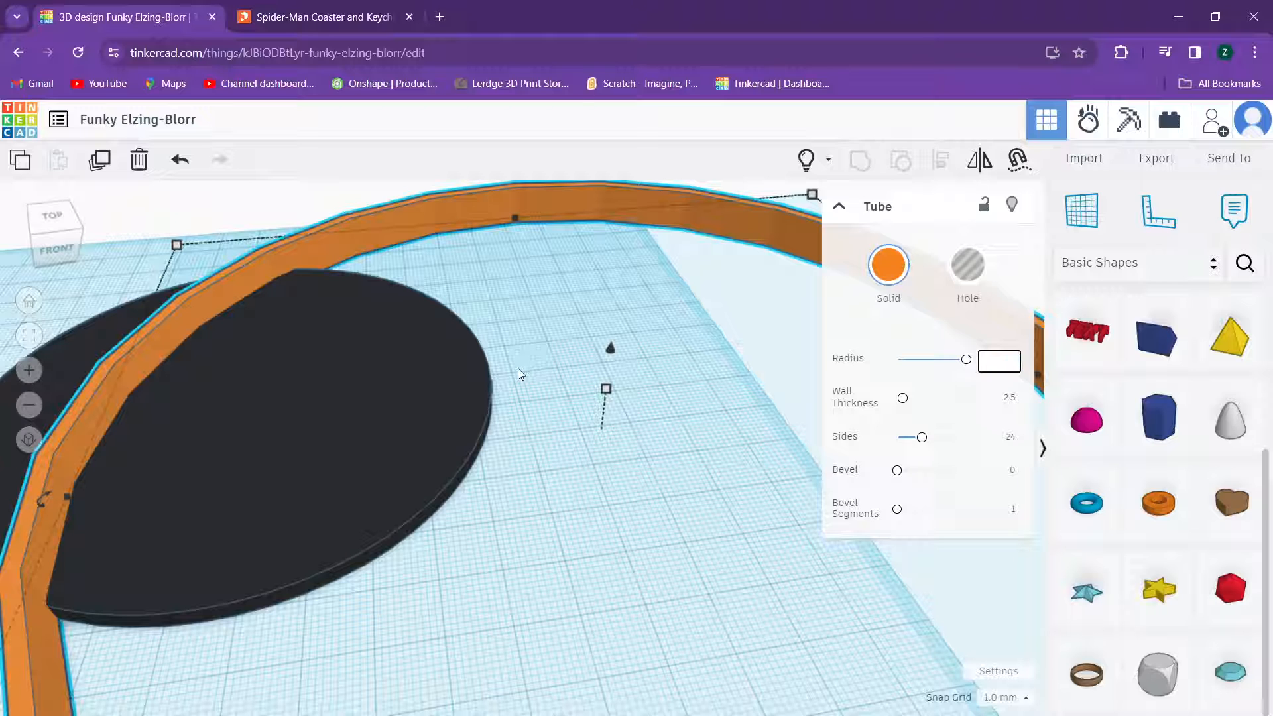
{"action": "type", "text": "48"}
{"action": "key", "text": "Return"}
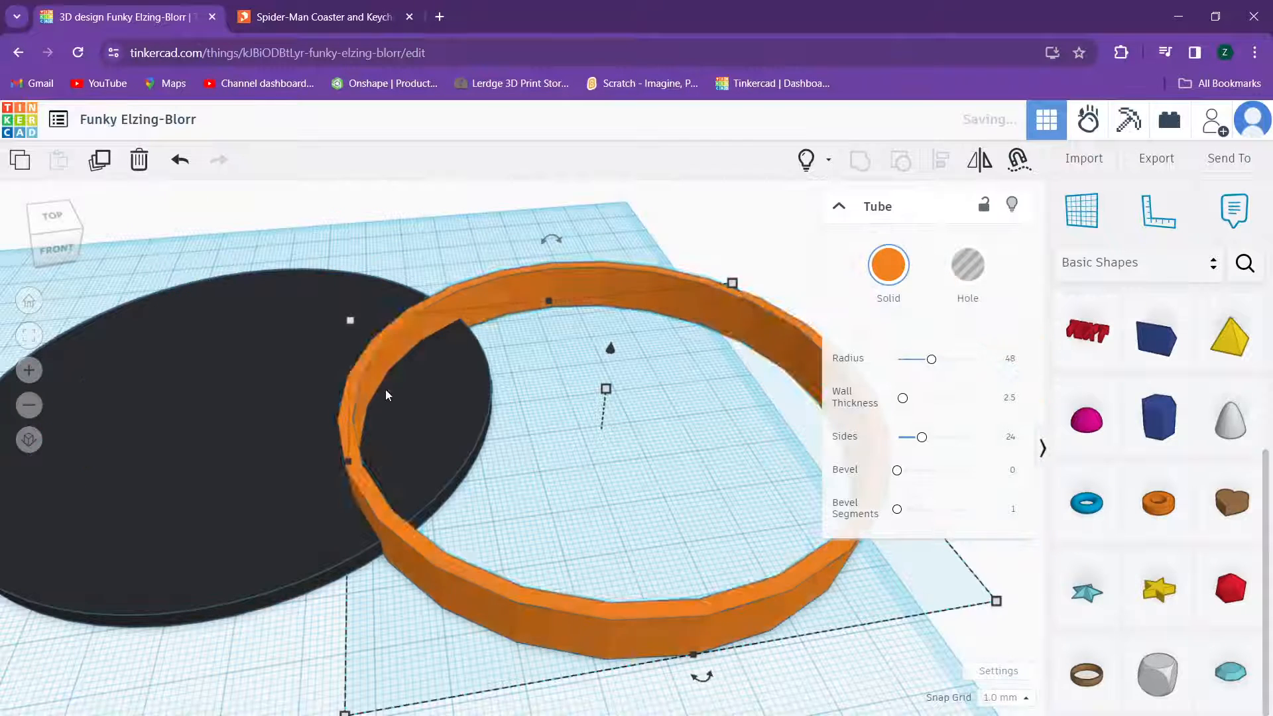
{"action": "right_click_drag", "start_coordinate": [498, 388], "coordinate": [498, 400]}
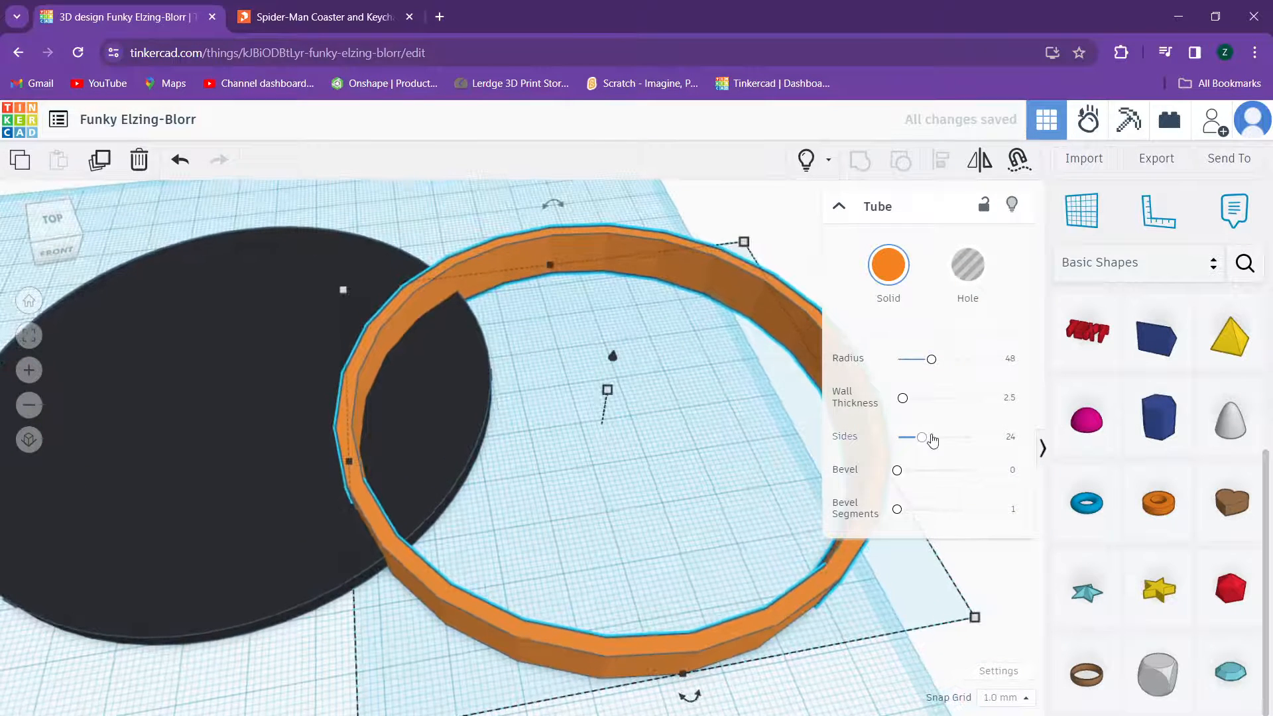
{"action": "left_click_drag", "start_coordinate": [931, 440], "coordinate": [968, 437]}
{"action": "scroll", "coordinate": [362, 332], "scroll_direction": "down", "scroll_amount": 1}
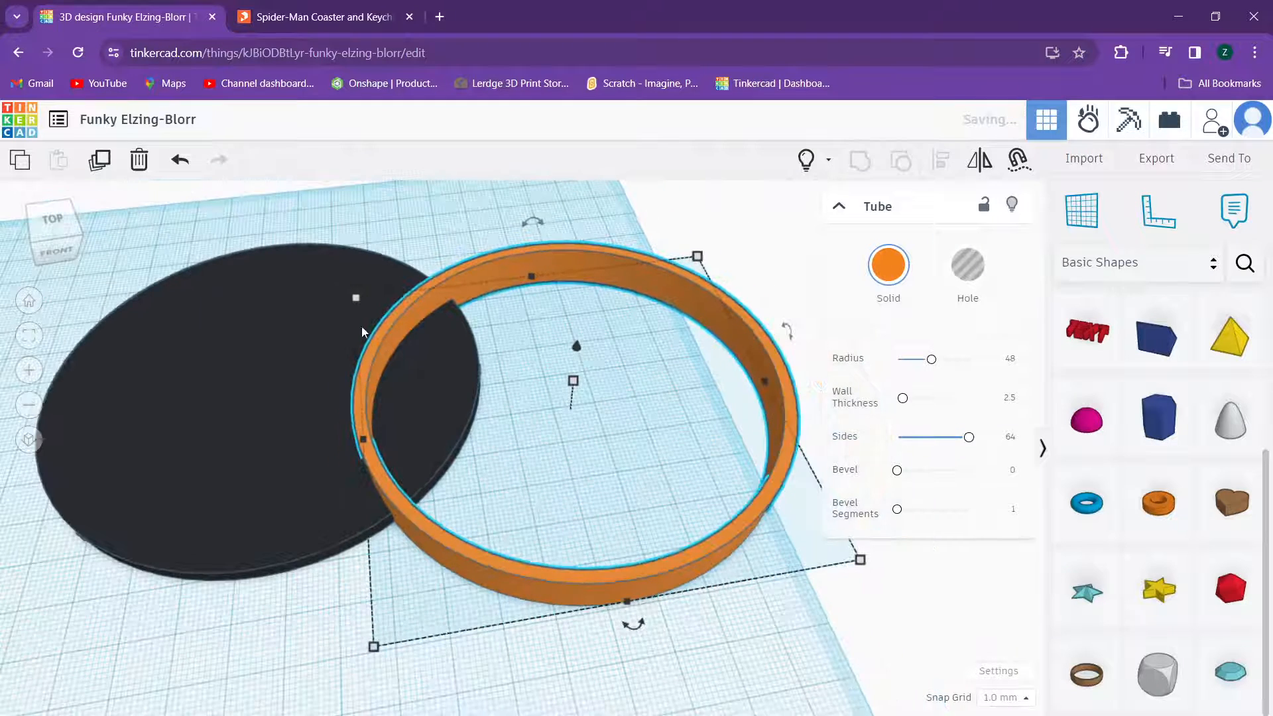
Step: Turn the tube into a hole and raise it 1 mm above the workplane
{"action": "right_click_drag", "start_coordinate": [362, 332], "coordinate": [280, 224]}
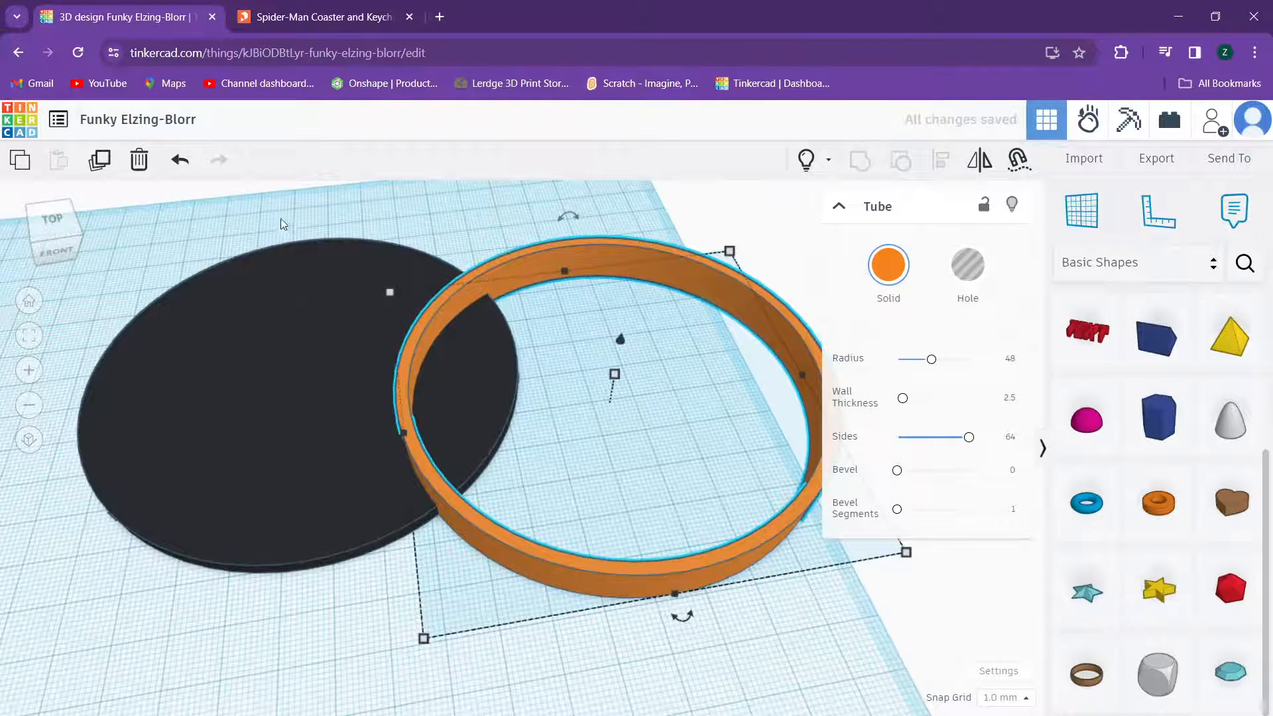
{"action": "left_click", "coordinate": [968, 264]}
{"action": "left_click", "coordinate": [383, 220]}
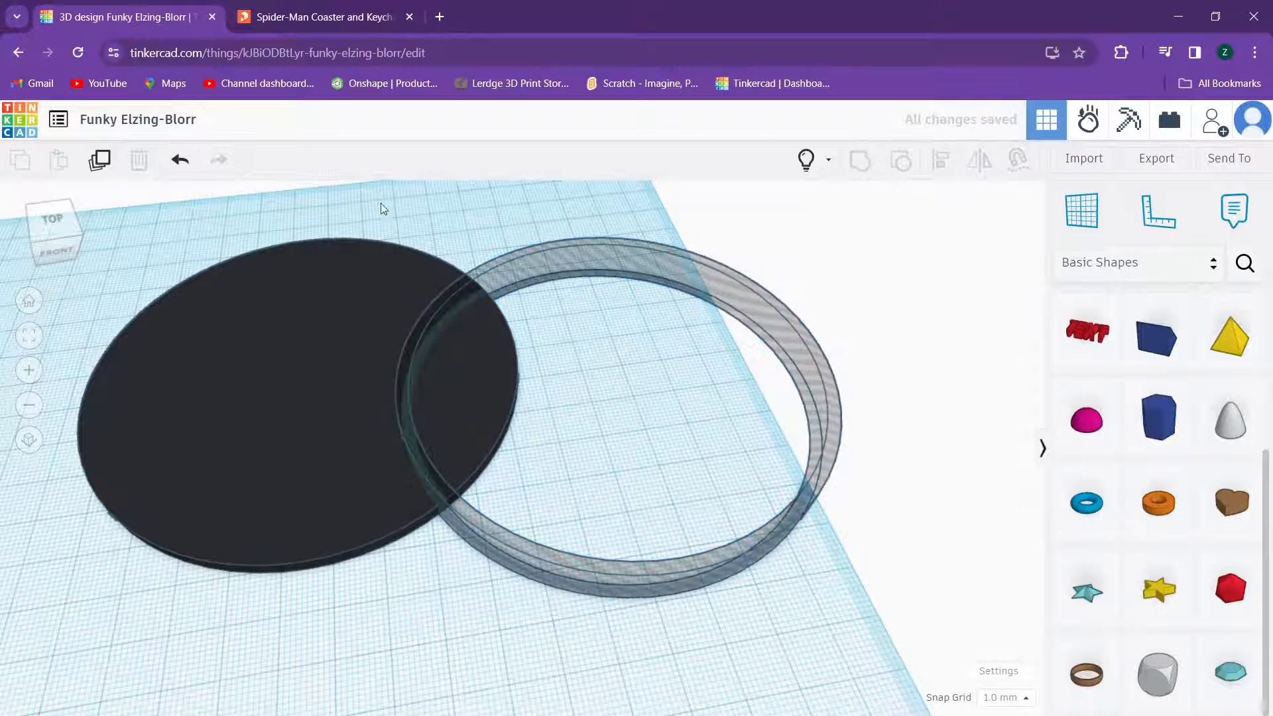
{"action": "right_click_drag", "start_coordinate": [382, 206], "coordinate": [526, 281]}
{"action": "left_click", "coordinate": [568, 284]}
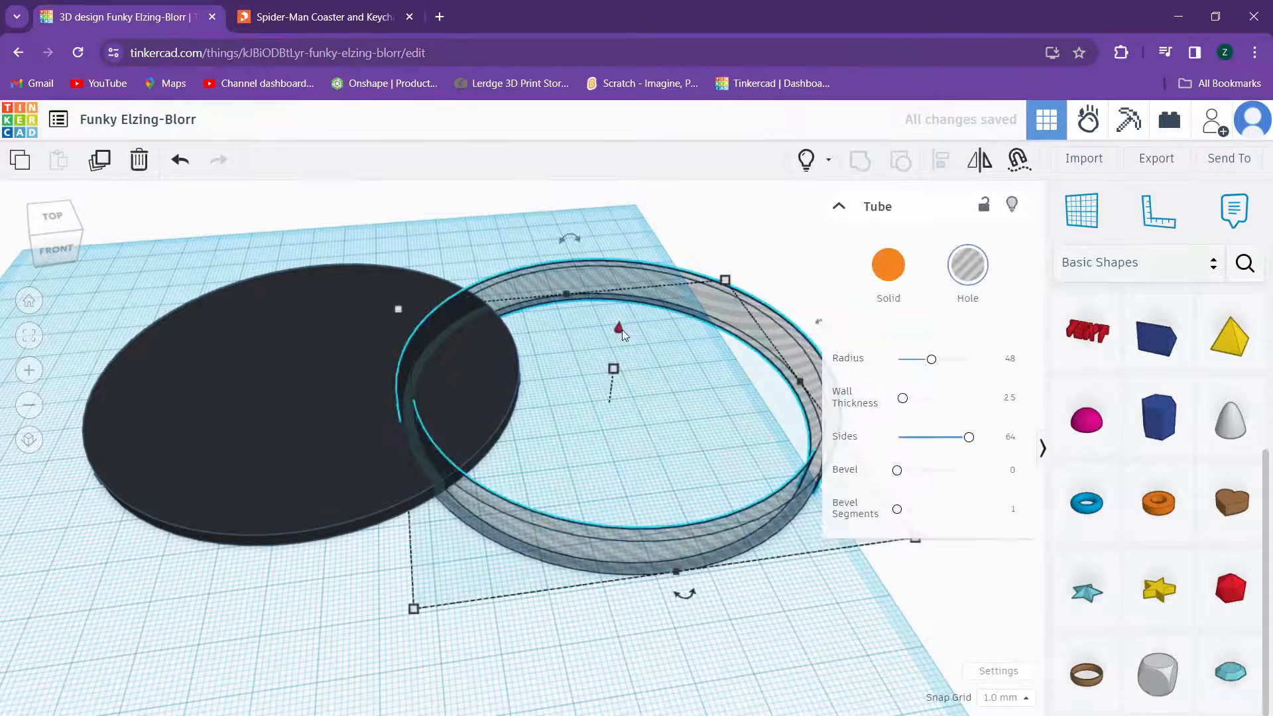
{"action": "left_click_drag", "start_coordinate": [622, 329], "coordinate": [624, 325]}
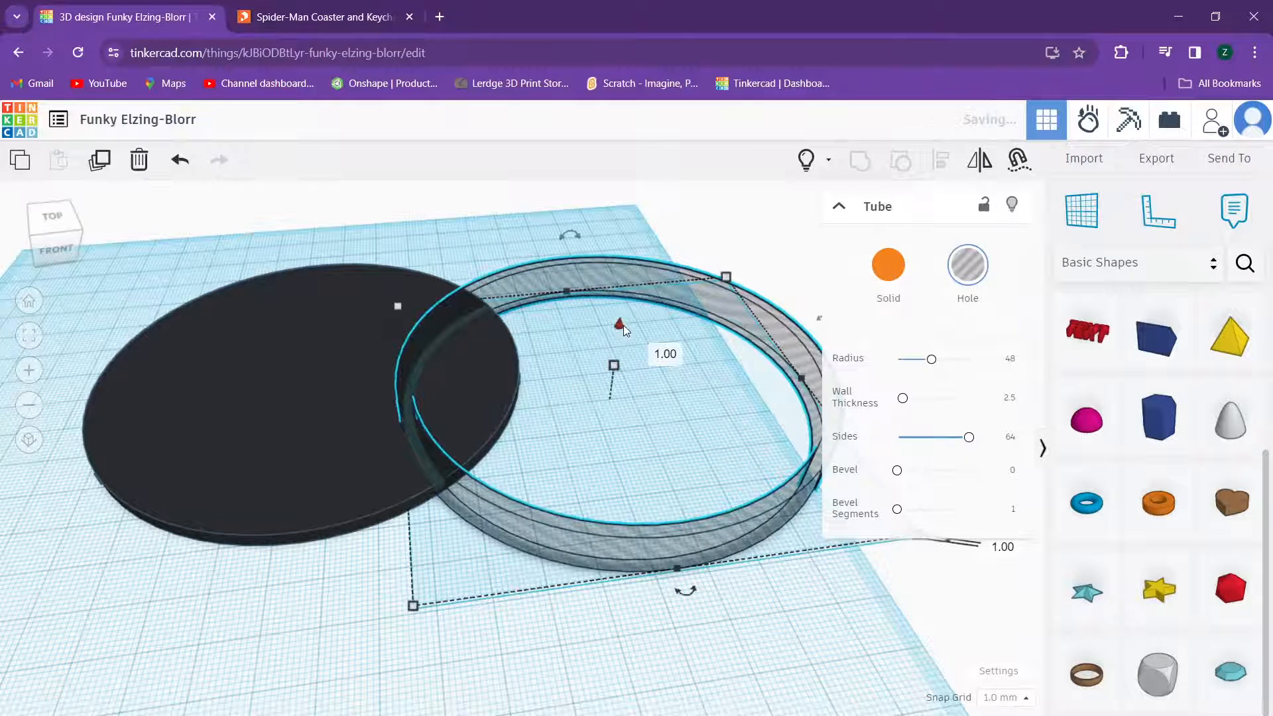
{"action": "scroll", "coordinate": [623, 325], "scroll_direction": "up", "scroll_amount": 3}
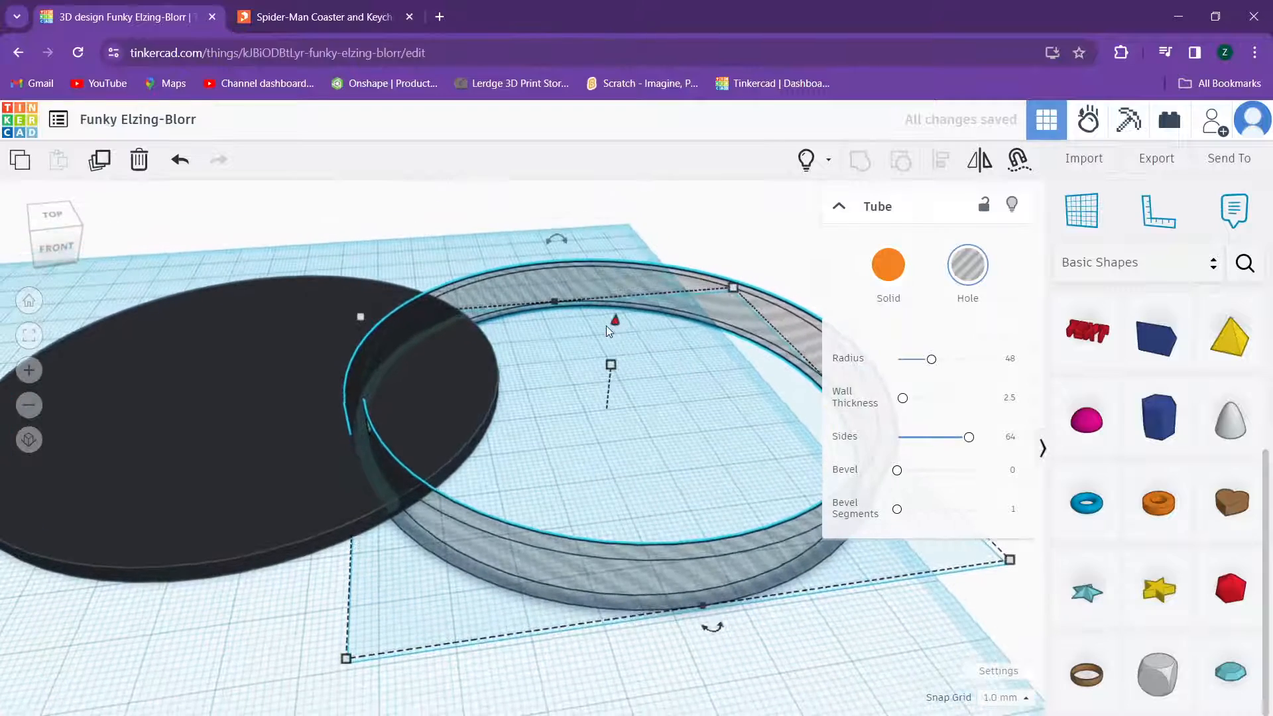
{"action": "scroll", "coordinate": [566, 320], "scroll_direction": "down", "scroll_amount": 3}
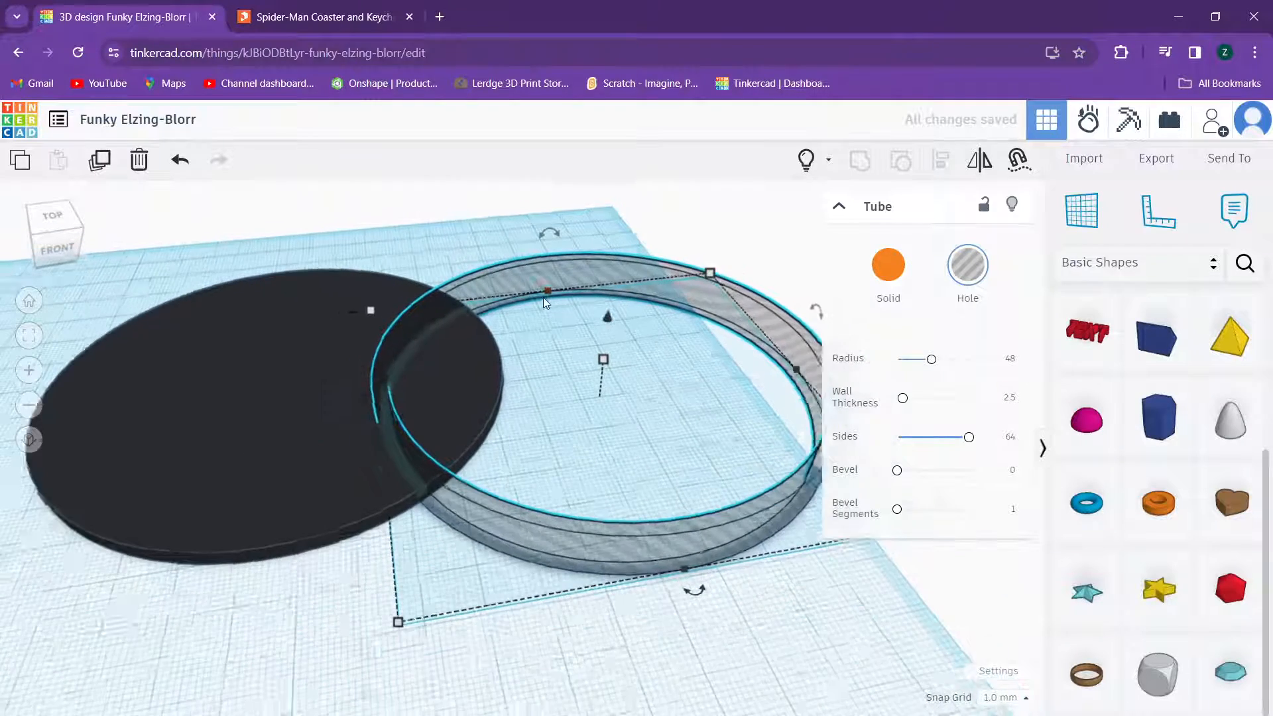
Step: Align the black disc and the tube hole on their centres along both horizontal axes
{"action": "left_click_drag", "start_coordinate": [179, 218], "coordinate": [635, 603]}
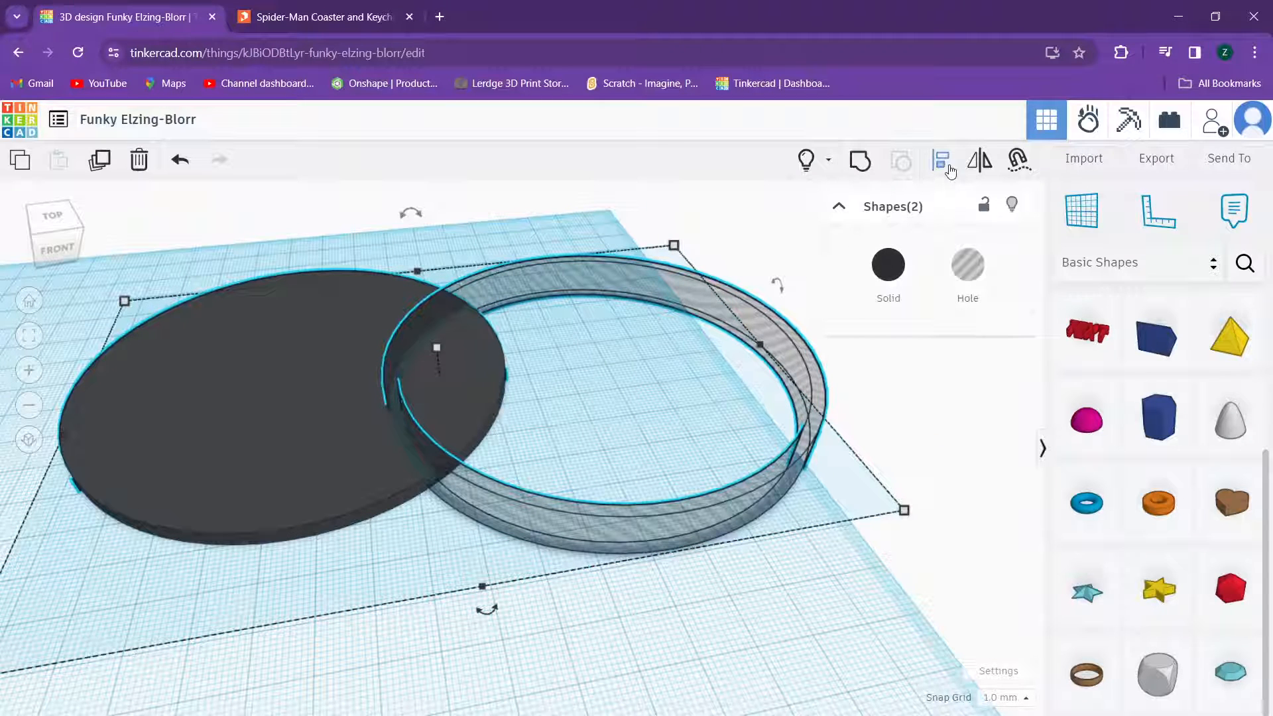
{"action": "left_click", "coordinate": [942, 161]}
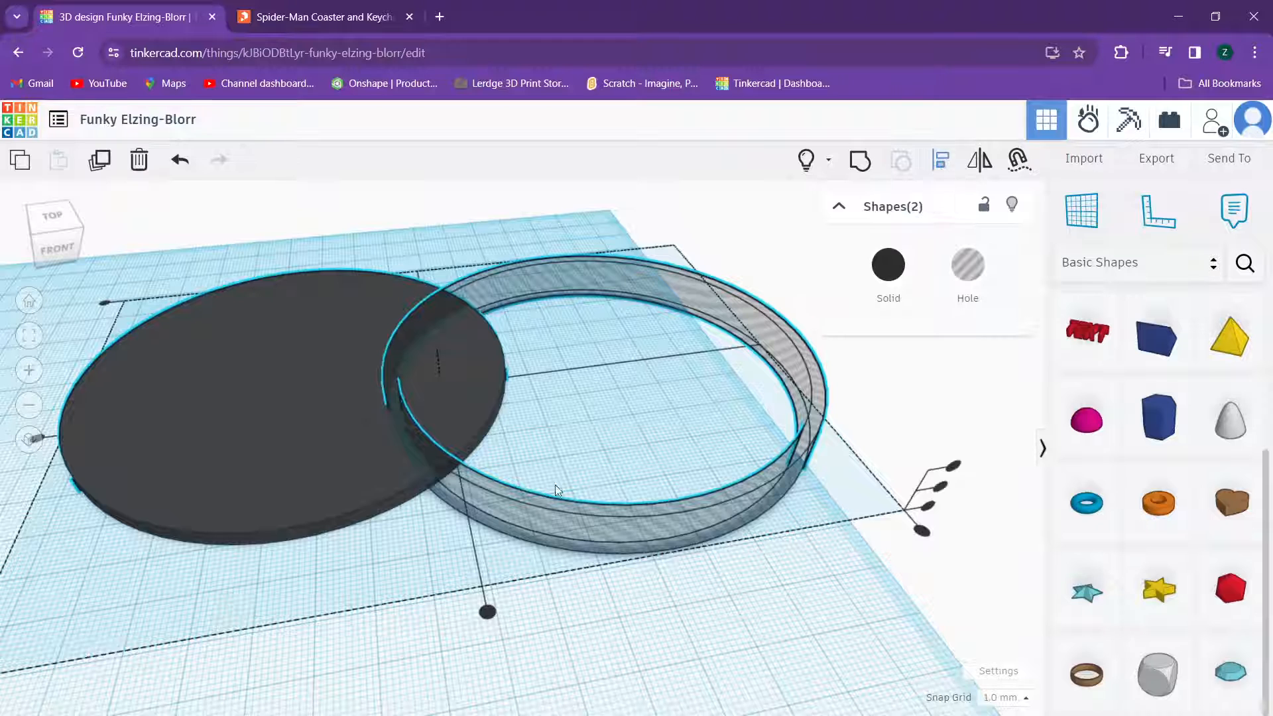
{"action": "left_click", "coordinate": [488, 614]}
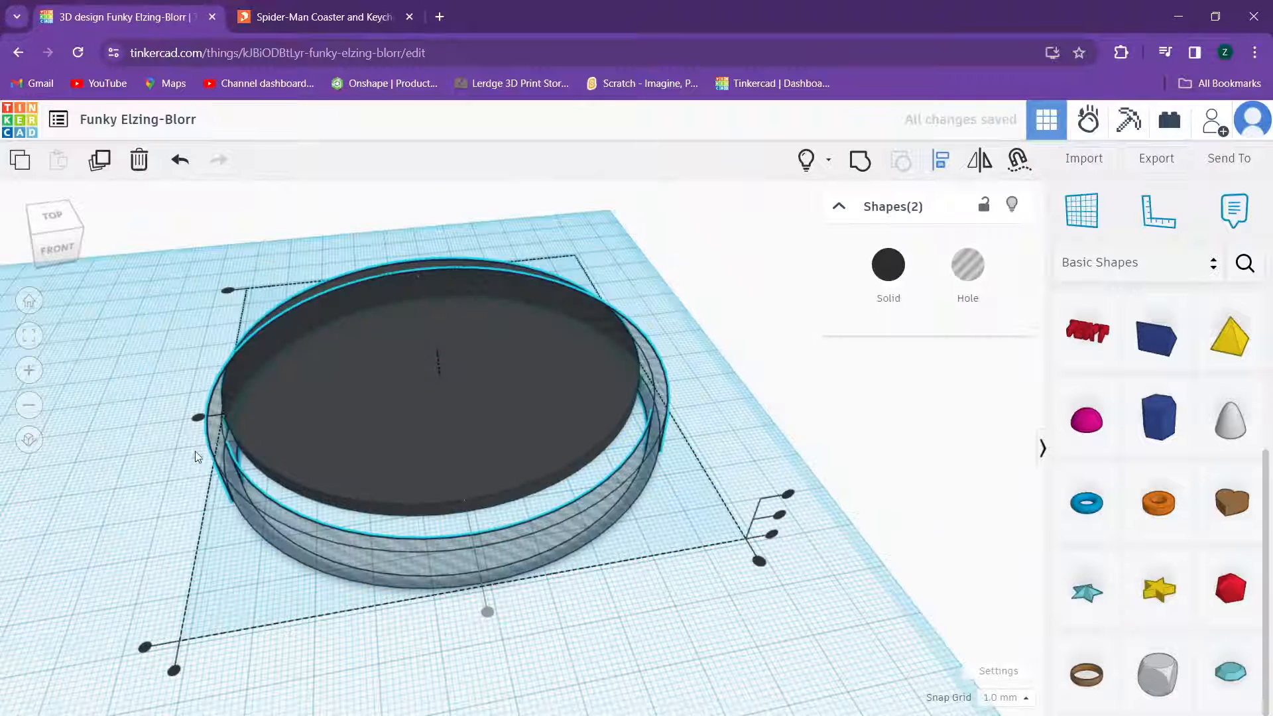
{"action": "left_click", "coordinate": [198, 419]}
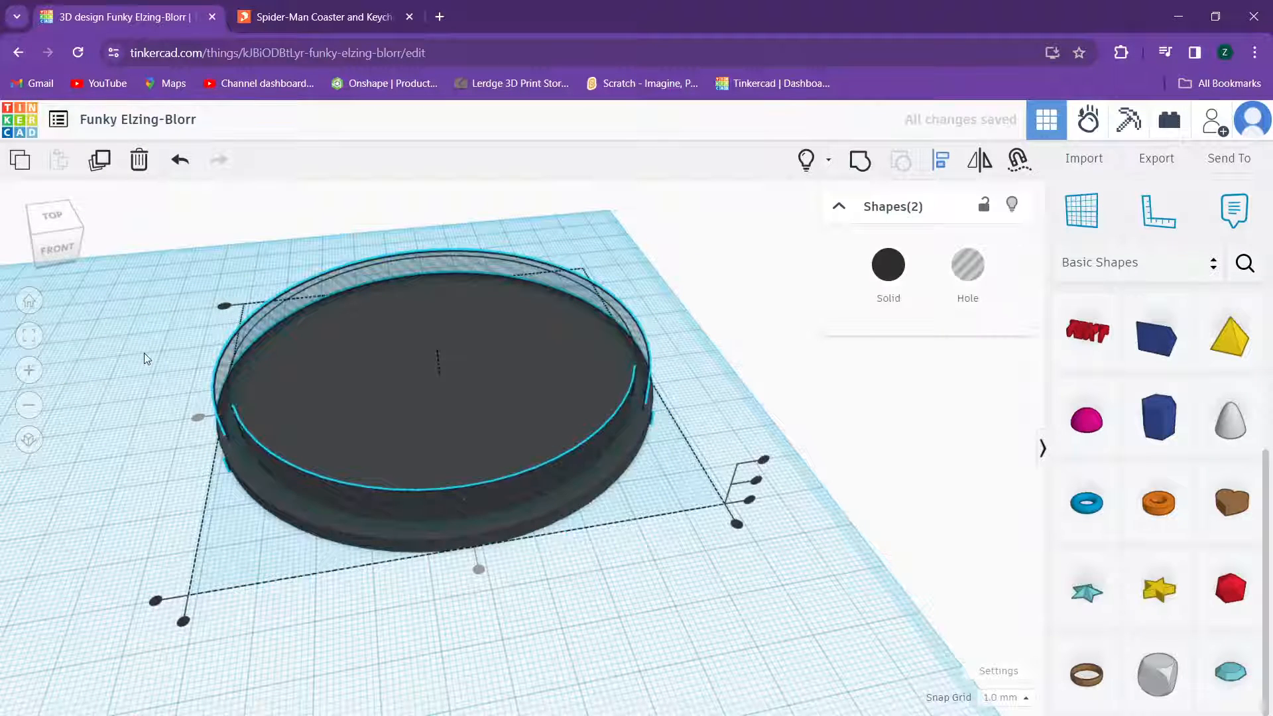
{"action": "left_click", "coordinate": [159, 342]}
Step: Group the disc with the tube hole to cut a ring groove near the edge, and inspect the cut
{"action": "key", "text": "ctrl+a"}
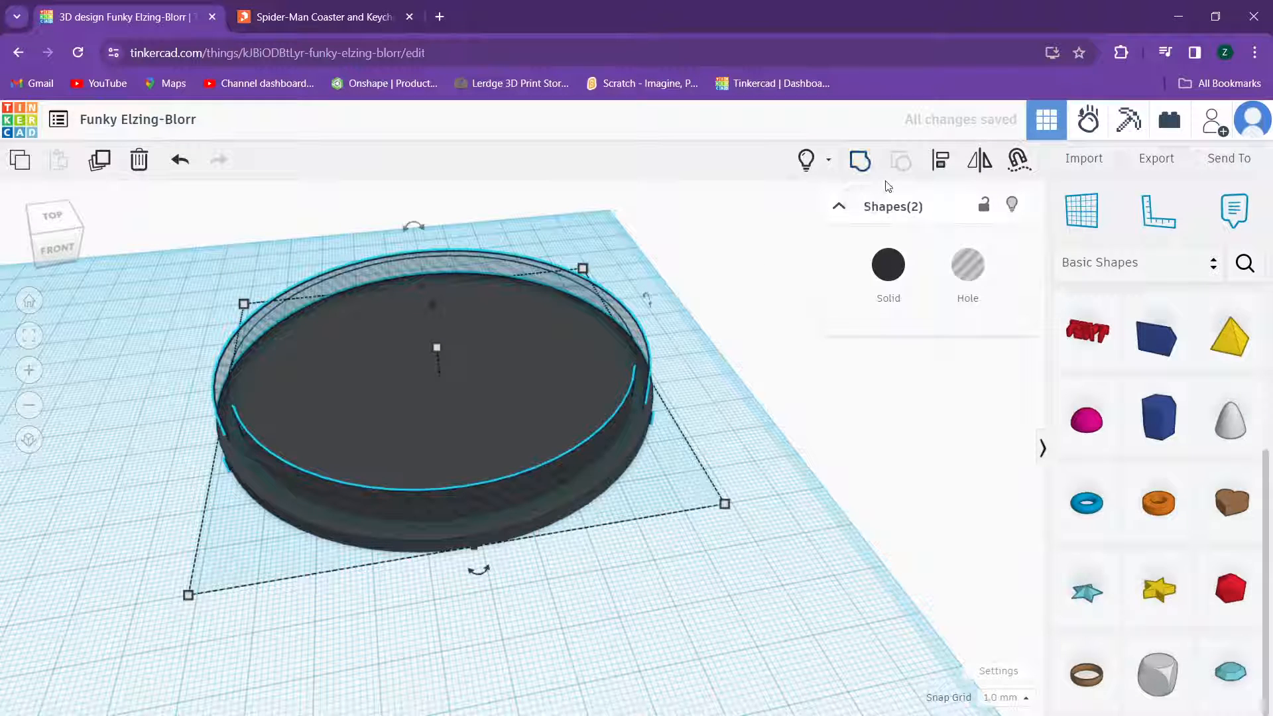
{"action": "left_click", "coordinate": [859, 163]}
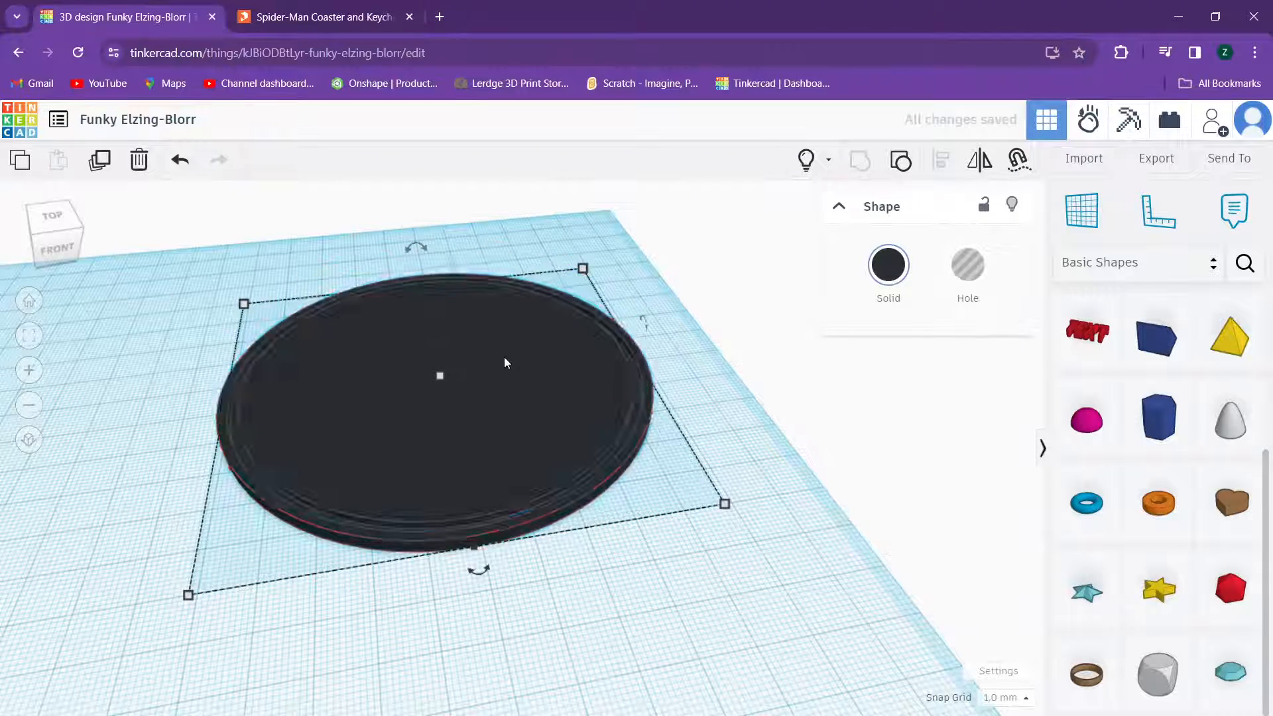
{"action": "scroll", "coordinate": [504, 358], "scroll_direction": "up", "scroll_amount": 3}
{"action": "right_click_drag", "start_coordinate": [505, 391], "coordinate": [511, 419]}
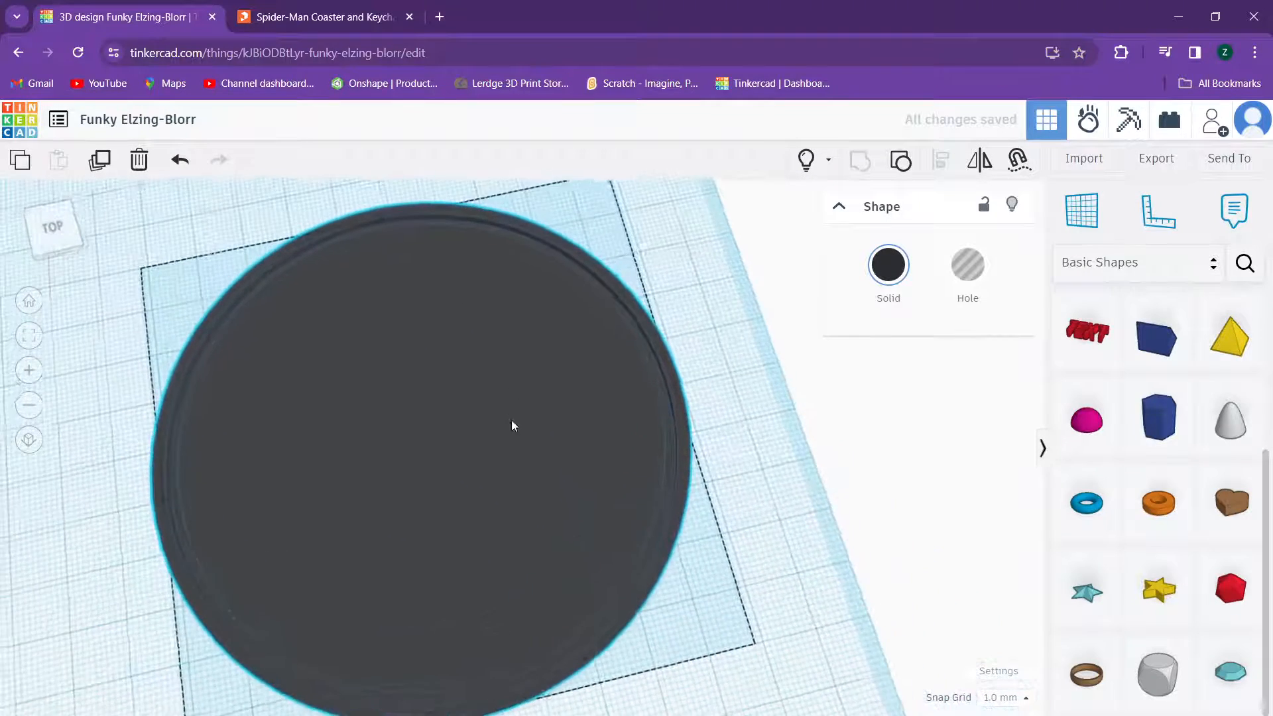
{"action": "left_click", "coordinate": [511, 431]}
{"action": "scroll", "coordinate": [512, 431], "scroll_direction": "up", "scroll_amount": 3}
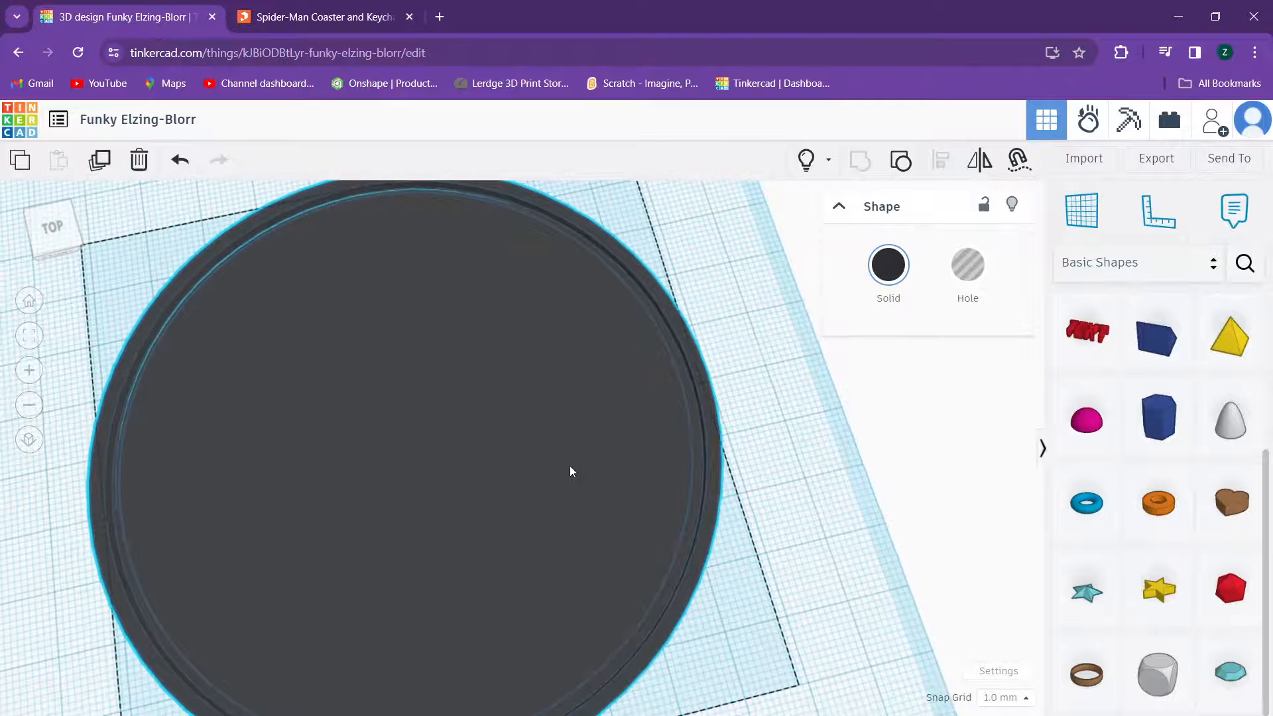
{"action": "mouse_move", "coordinate": [570, 465]}
{"action": "right_mouse_down"}
{"action": "mouse_move", "coordinate": [519, 394]}
{"action": "mouse_move", "coordinate": [569, 447]}
{"action": "right_mouse_up"}
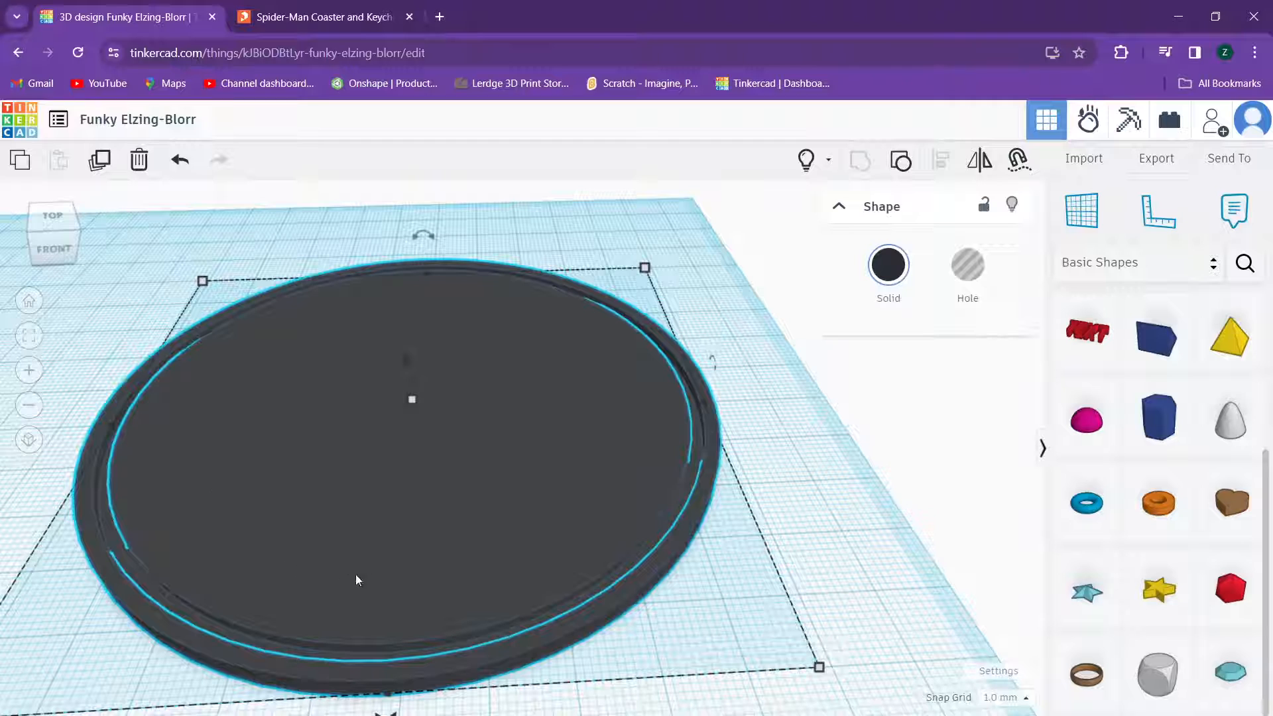
{"action": "scroll", "coordinate": [387, 479], "scroll_direction": "down", "scroll_amount": 5}
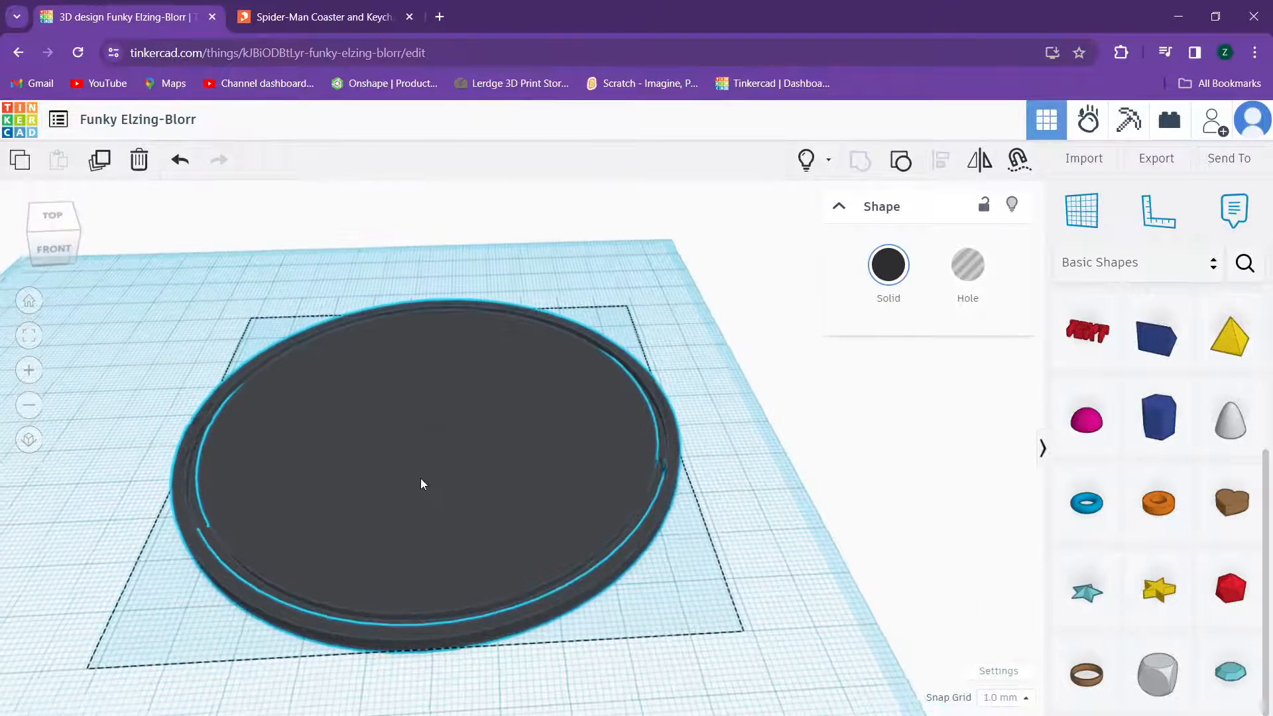
Step: Place a Polygon on the workplane just to the right of the grooved disc and set its sides to 9
{"action": "right_click_drag", "start_coordinate": [386, 434], "coordinate": [384, 481]}
{"action": "left_click_drag", "start_coordinate": [384, 481], "coordinate": [303, 455]}
{"action": "left_click", "coordinate": [666, 435]}
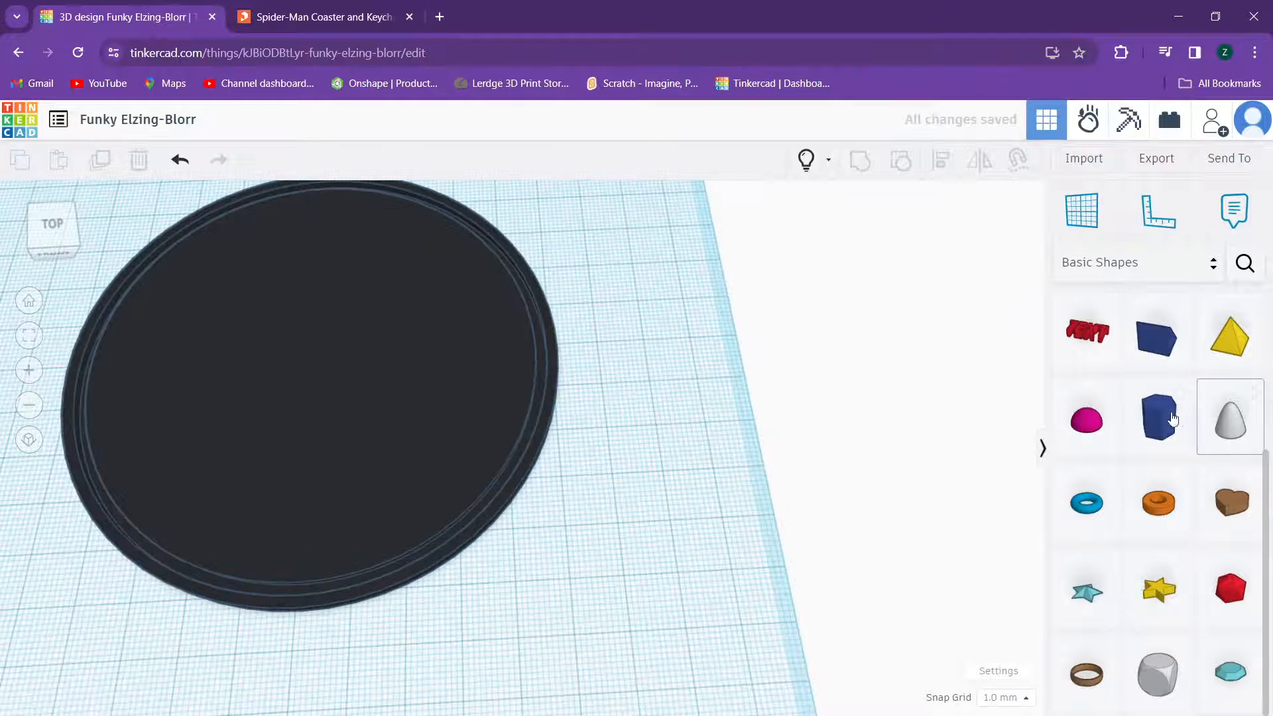
{"action": "left_click_drag", "start_coordinate": [973, 448], "coordinate": [635, 460]}
{"action": "scroll", "coordinate": [636, 460], "scroll_direction": "up", "scroll_amount": 2}
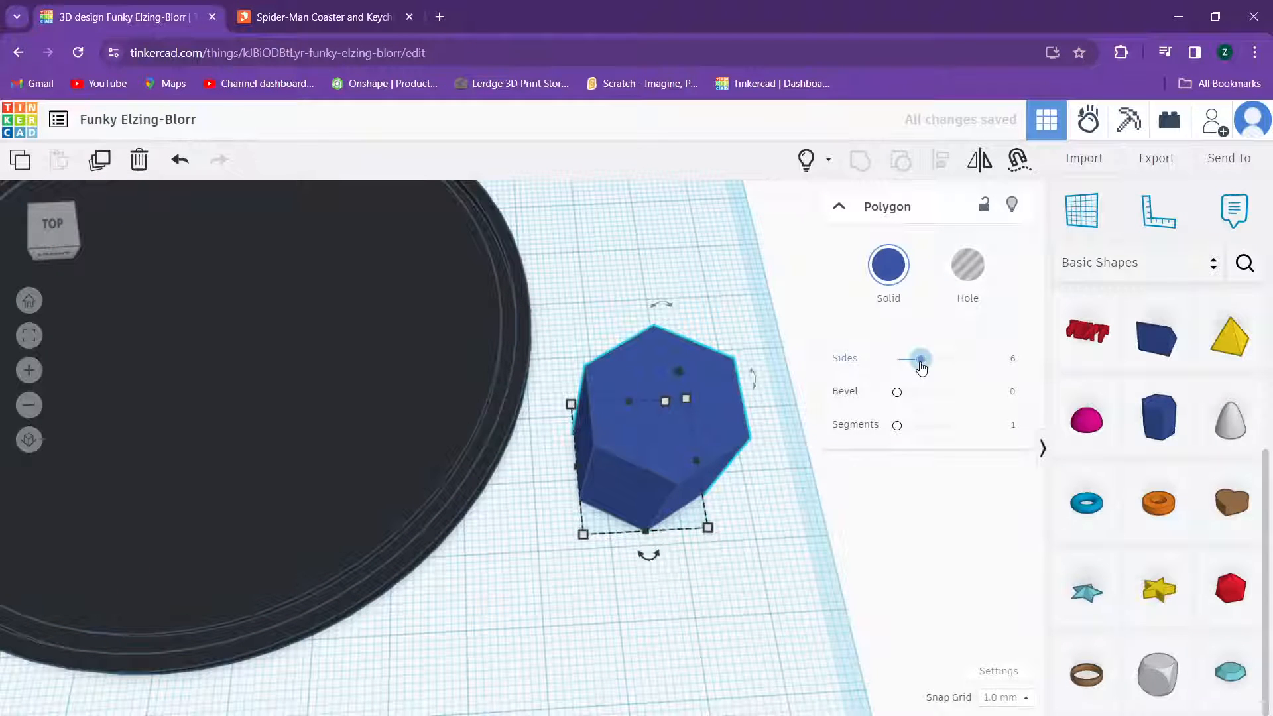
{"action": "left_click_drag", "start_coordinate": [921, 367], "coordinate": [946, 359]}
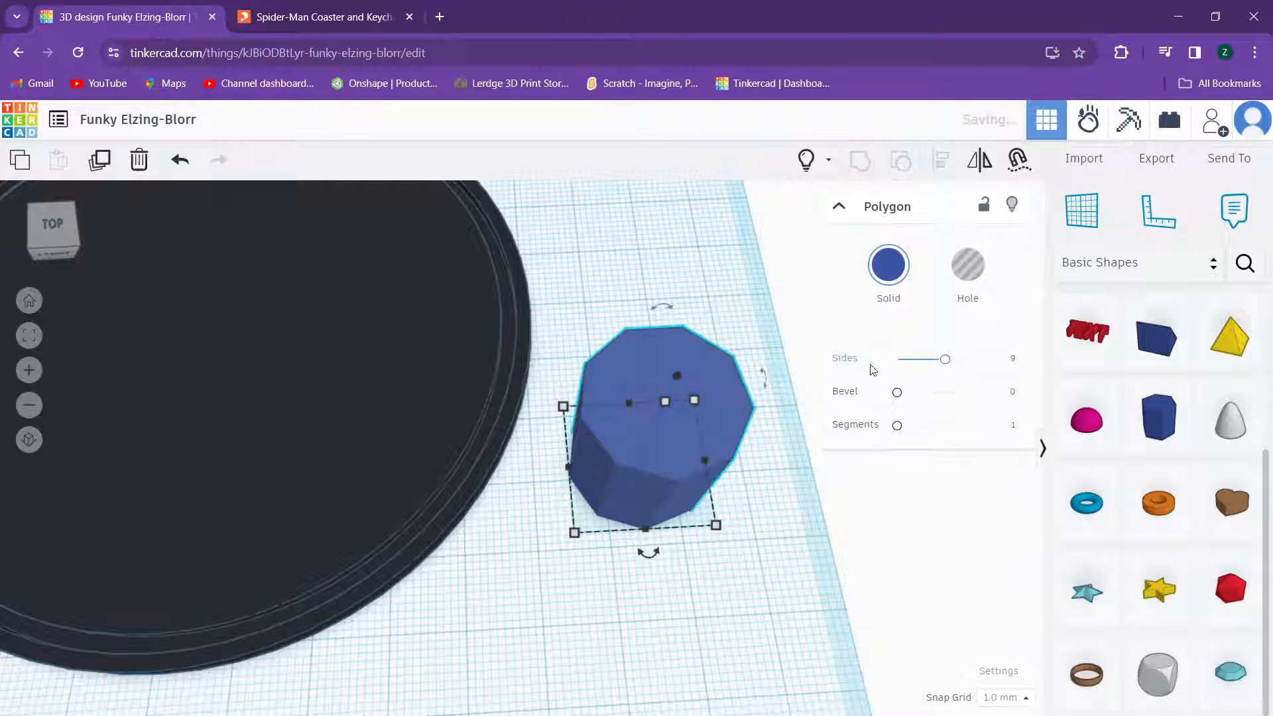
Step: Move the polygon onto the disc, behind and left of its centre, make it a hole and raise it 1 mm
{"action": "right_click_drag", "start_coordinate": [816, 370], "coordinate": [795, 397]}
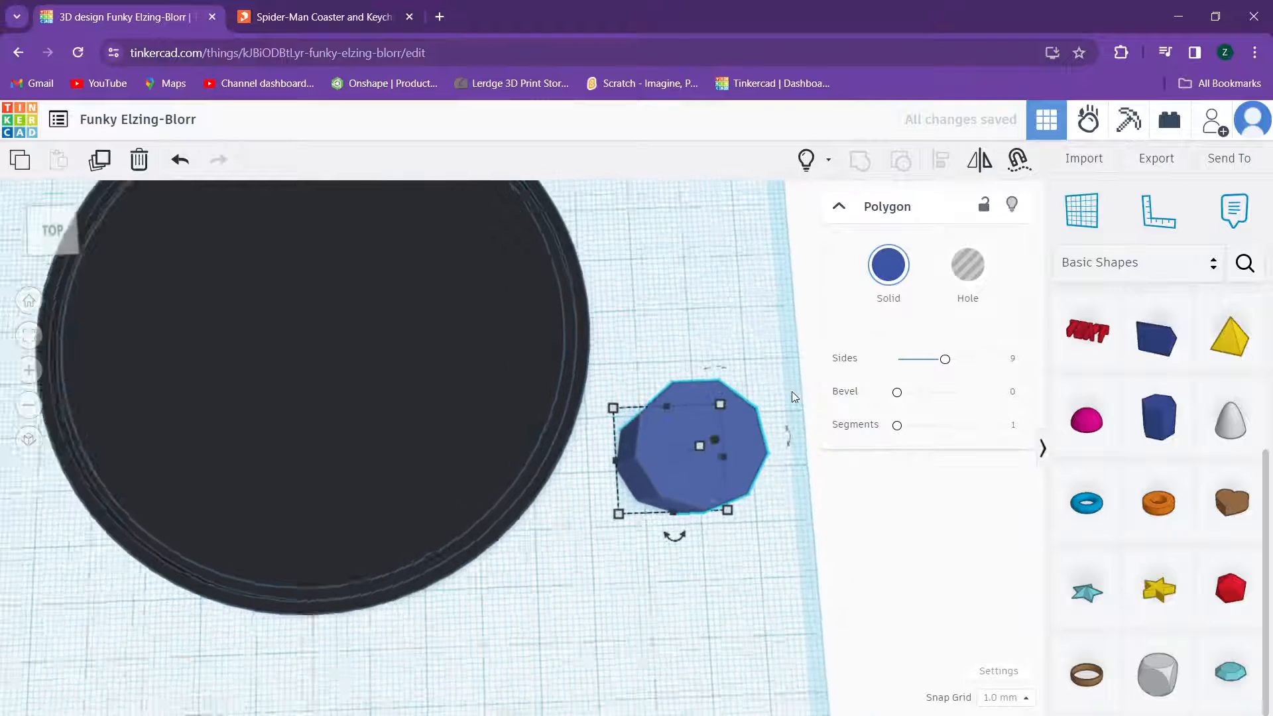
{"action": "left_click_drag", "start_coordinate": [750, 423], "coordinate": [351, 305]}
{"action": "right_click_drag", "start_coordinate": [351, 305], "coordinate": [452, 249]}
{"action": "left_click", "coordinate": [979, 273]}
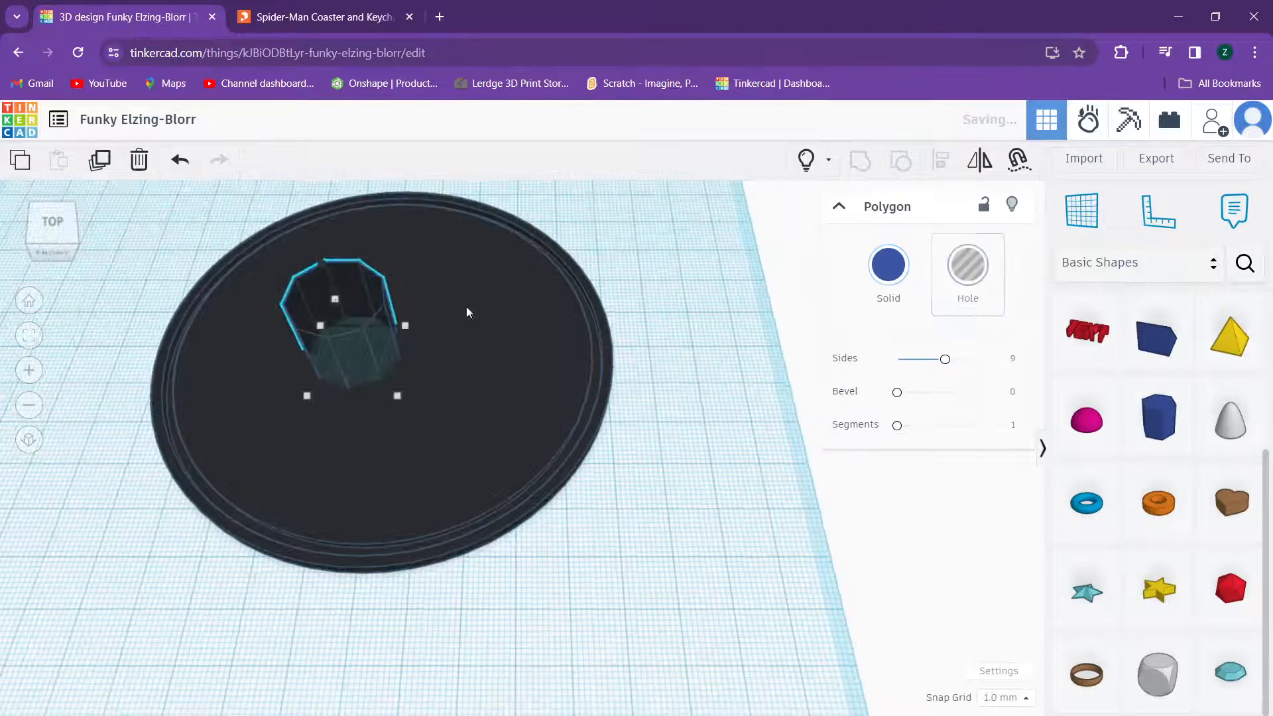
{"action": "scroll", "coordinate": [392, 300], "scroll_direction": "up", "scroll_amount": 5}
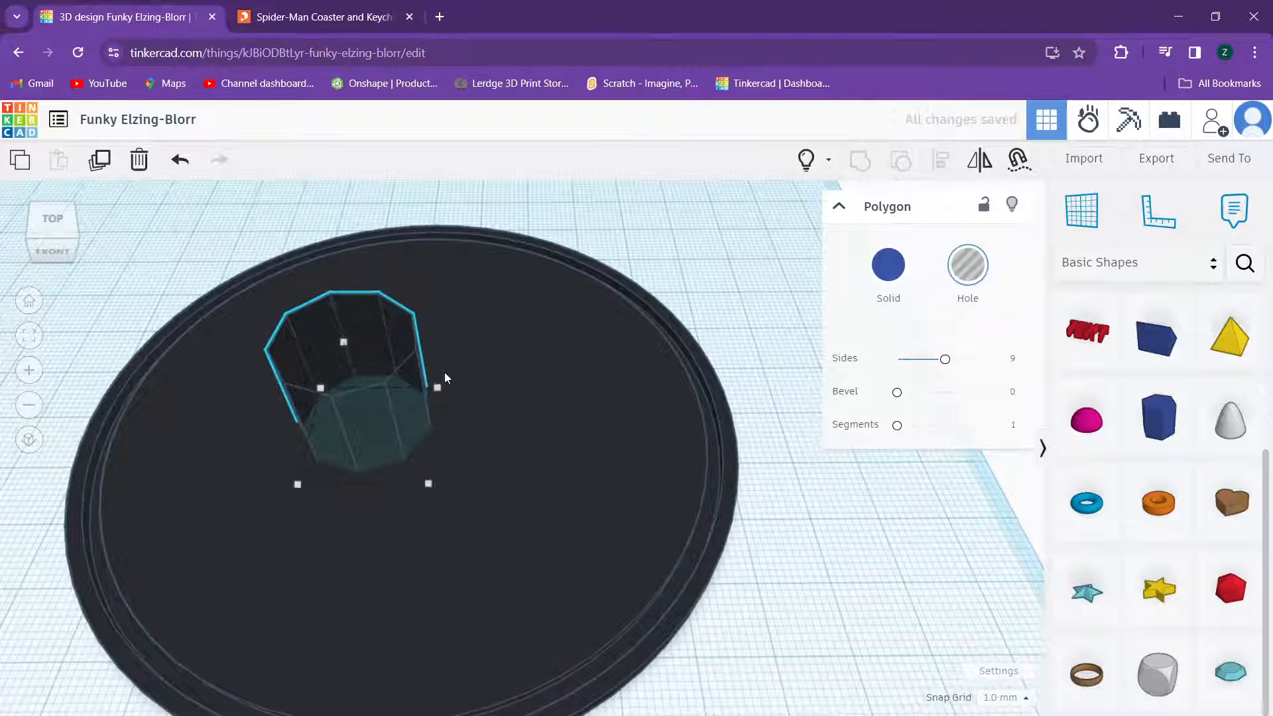
{"action": "left_click_drag", "start_coordinate": [332, 305], "coordinate": [332, 301]}
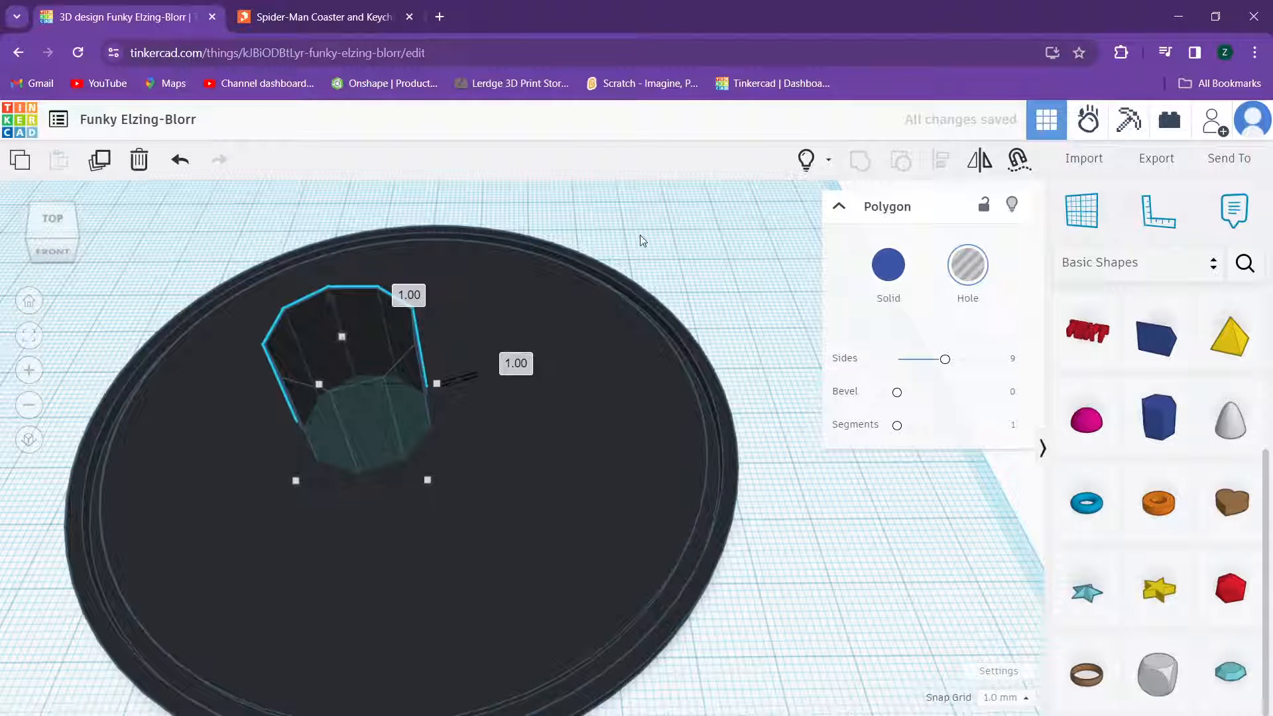
Step: Delete the grooved black disc and the polygon hole to clear the workplane
{"action": "scroll", "coordinate": [667, 232], "scroll_direction": "down", "scroll_amount": 3}
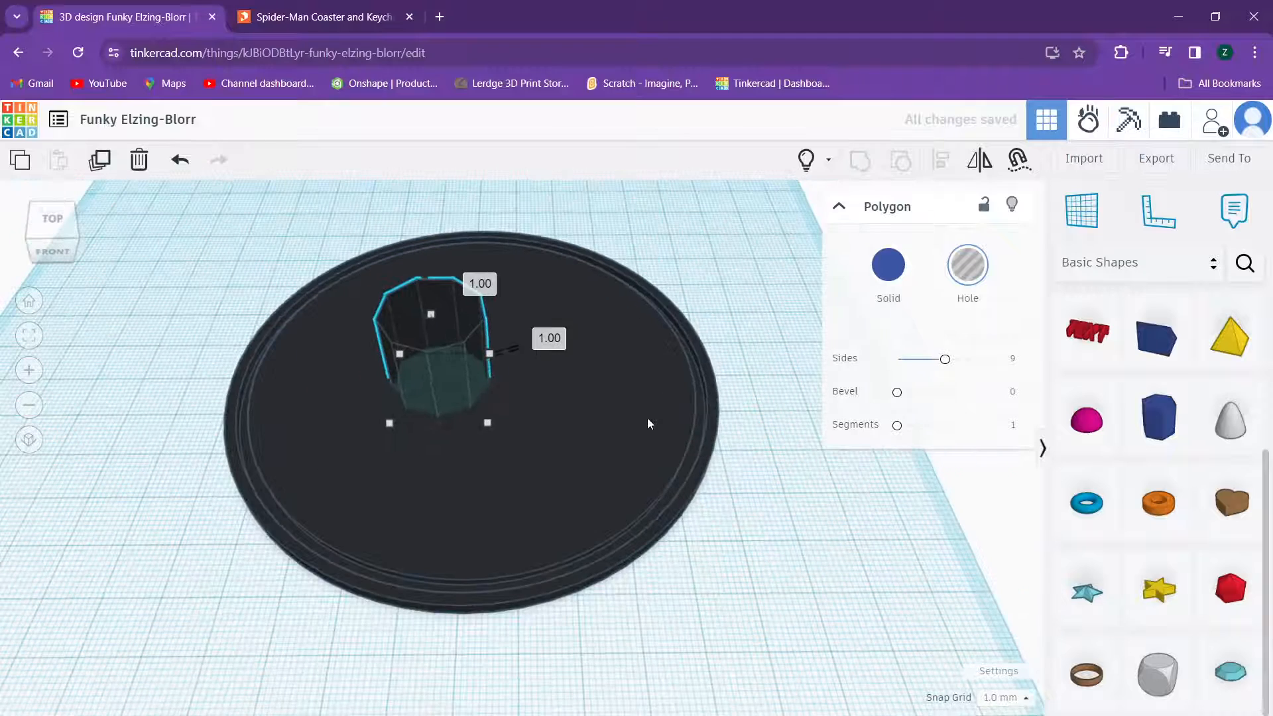
{"action": "left_click", "coordinate": [648, 419]}
{"action": "scroll", "coordinate": [647, 422], "scroll_direction": "down", "scroll_amount": 2}
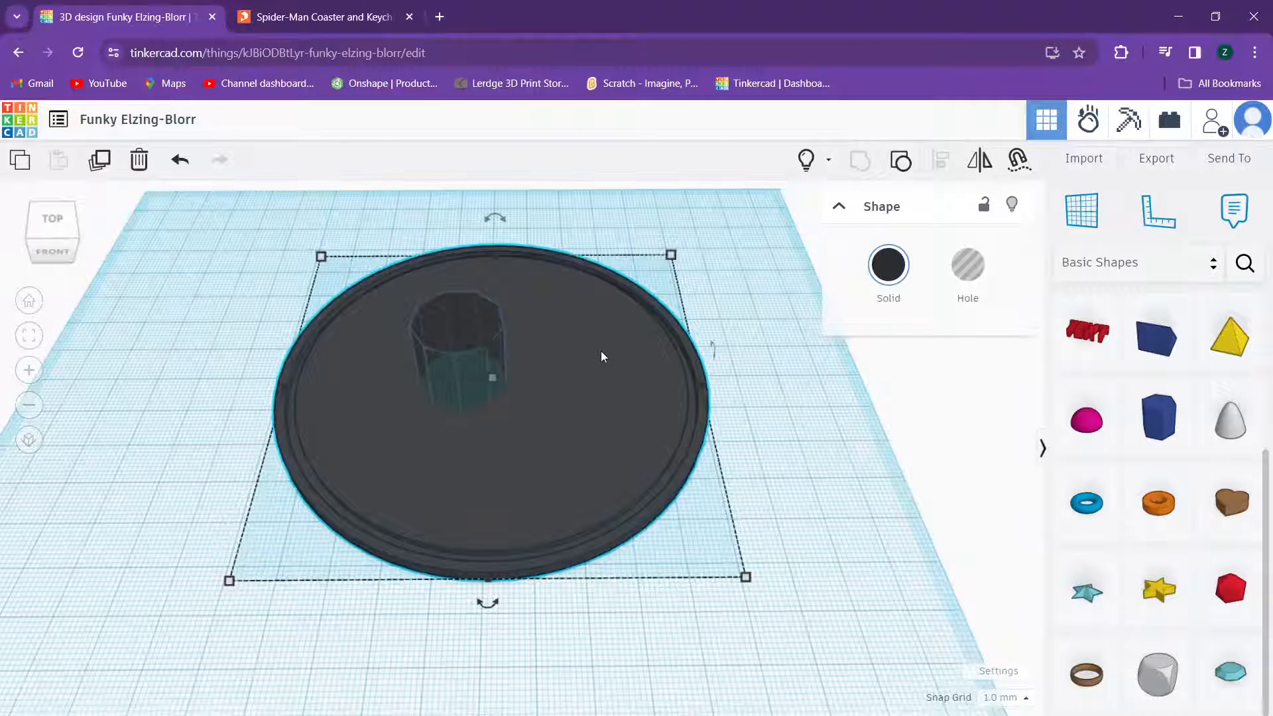
{"action": "key", "text": "Delete"}
{"action": "left_click", "coordinate": [476, 375]}
{"action": "key", "text": "Delete"}
Step: Place a cylinder on the workplane, set its width to 100 mm and raise its sides to 64
{"action": "scroll", "coordinate": [1126, 396], "scroll_direction": "up", "scroll_amount": 4}
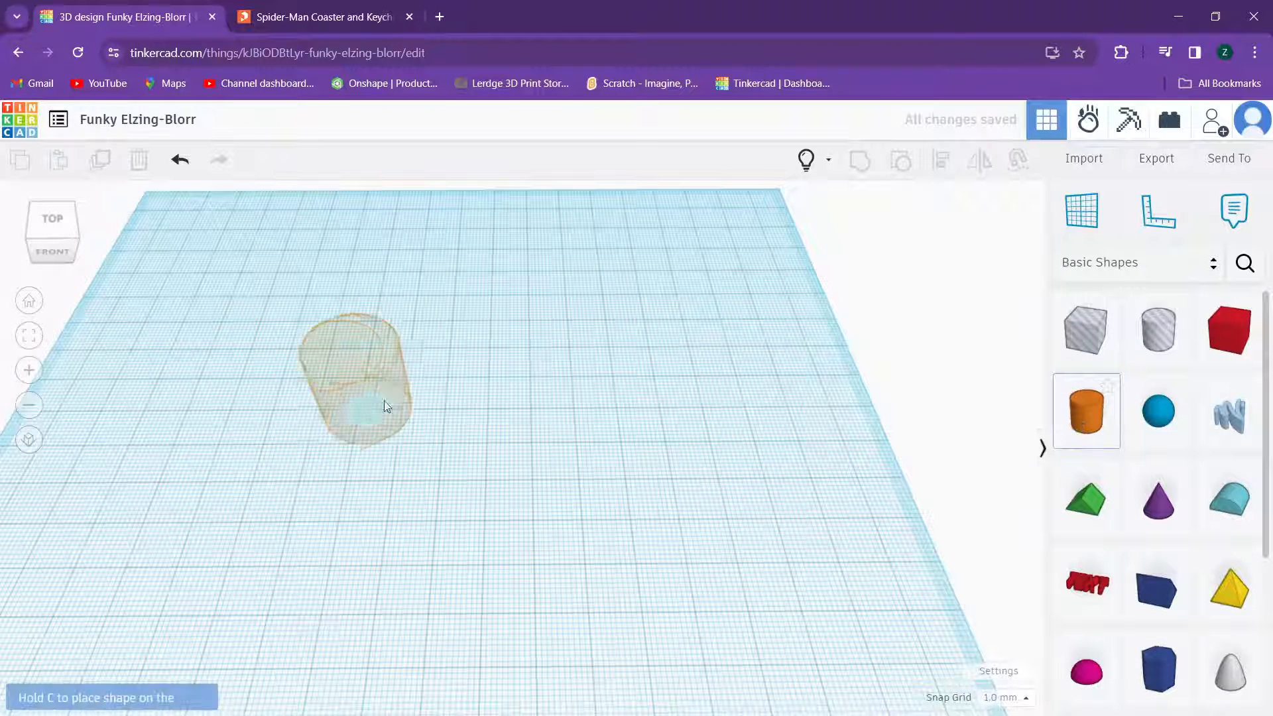
{"action": "left_click", "coordinate": [397, 391]}
{"action": "left_click", "coordinate": [420, 300]}
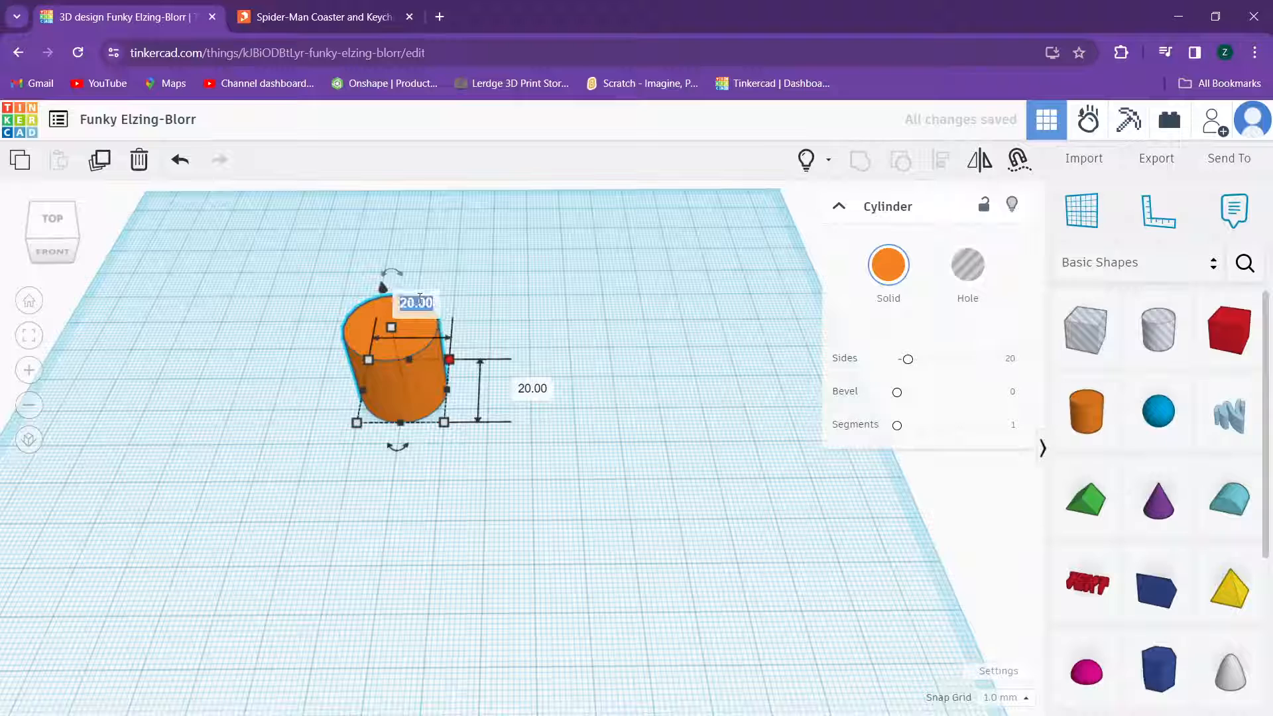
{"action": "key", "text": "Return"}
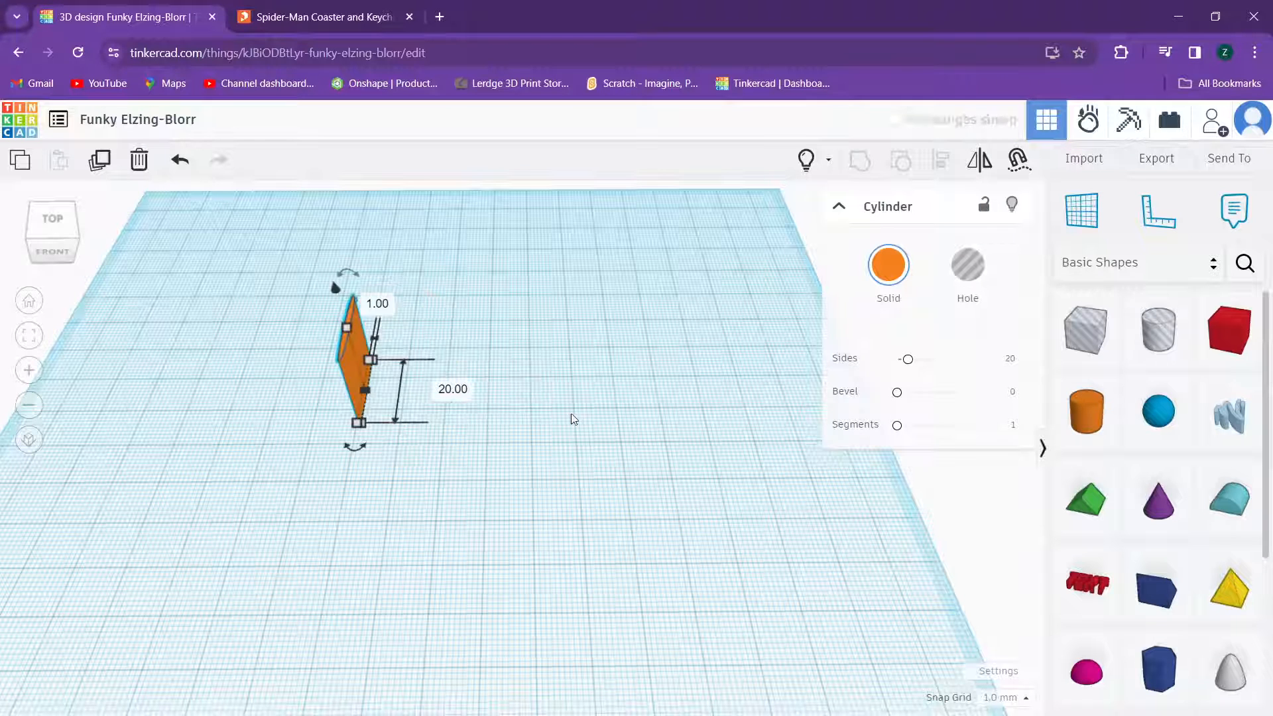
{"action": "left_click", "coordinate": [375, 304]}
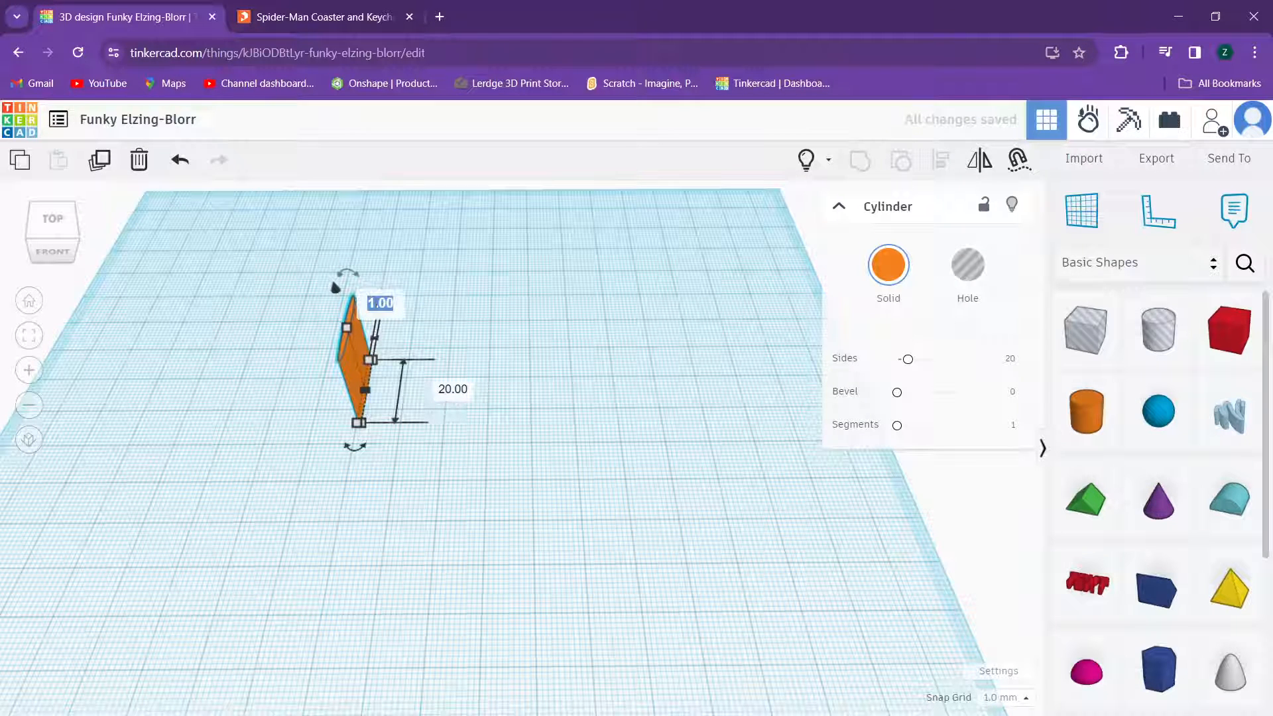
{"action": "type", "text": "100"}
{"action": "key", "text": "Return"}
{"action": "left_click_drag", "start_coordinate": [654, 379], "coordinate": [539, 406]}
{"action": "left_click_drag", "start_coordinate": [907, 359], "coordinate": [1046, 360]}
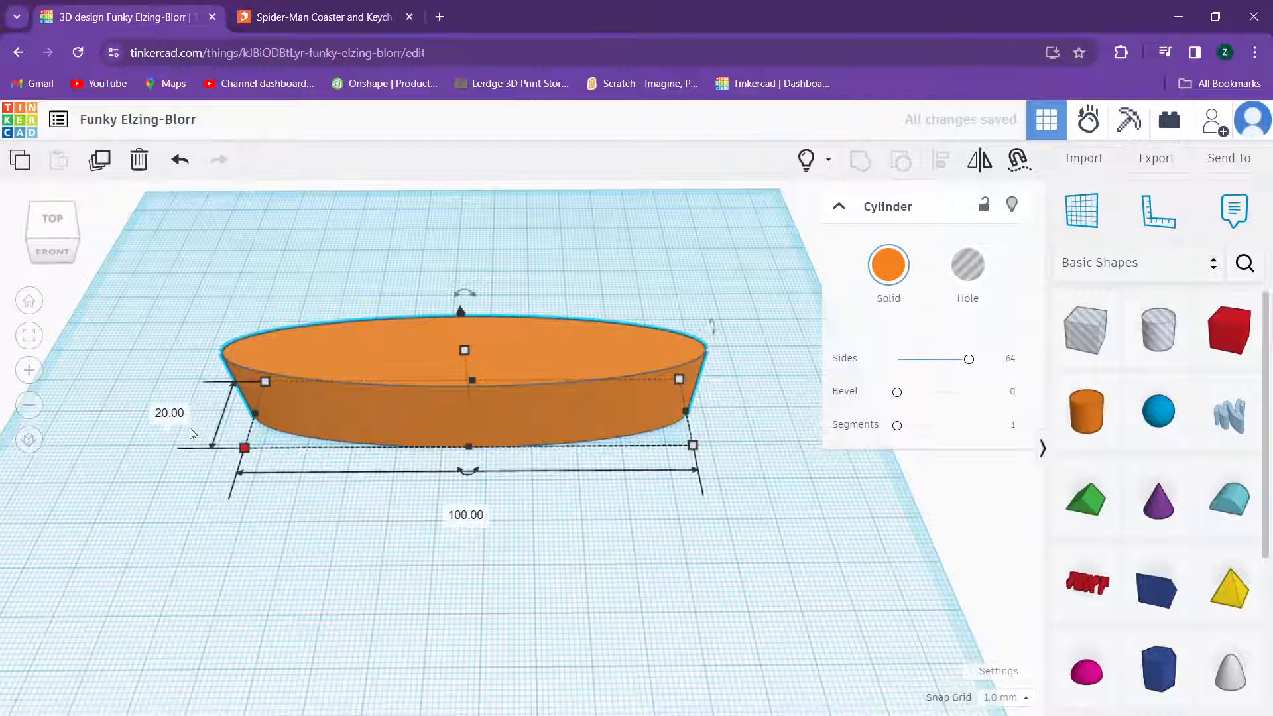
Step: Set the cylinder's depth to 100 mm and lower its height to 1 mm to make a thin disc
{"action": "left_click", "coordinate": [173, 423]}
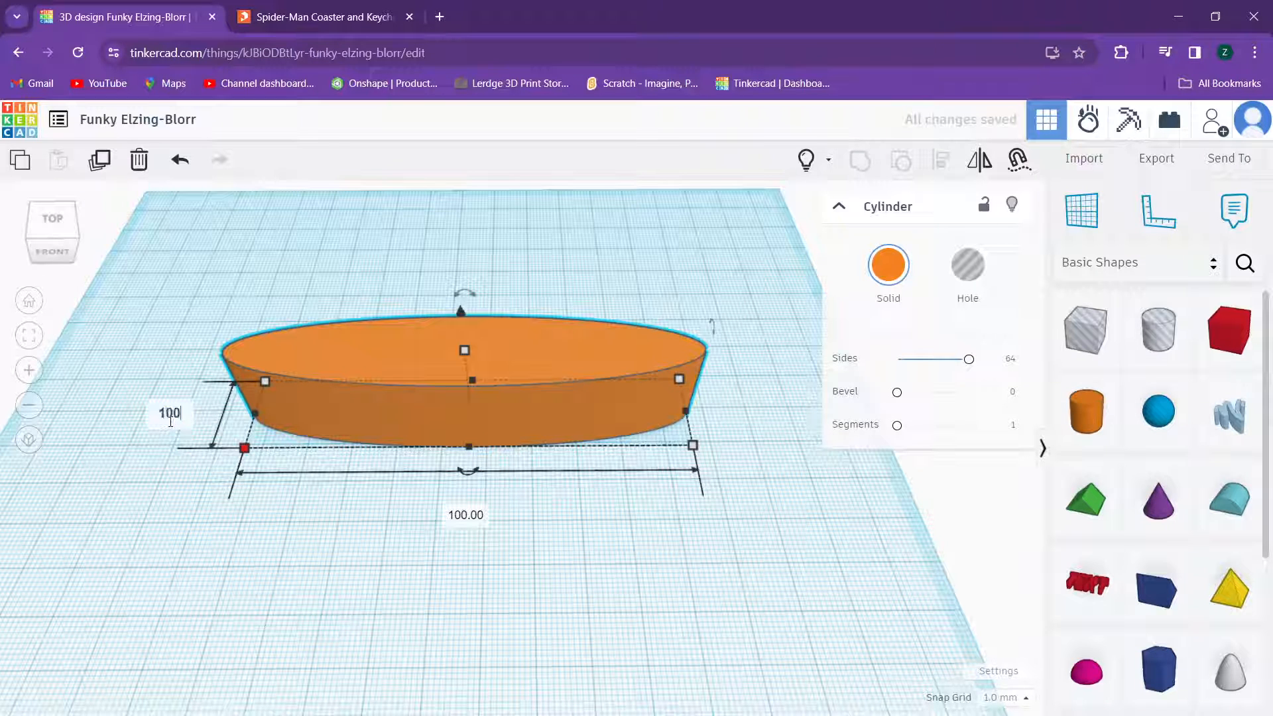
{"action": "type", "text": "100"}
{"action": "key", "text": "Return"}
{"action": "right_click_drag", "start_coordinate": [168, 420], "coordinate": [380, 411]}
{"action": "left_click_drag", "start_coordinate": [423, 384], "coordinate": [432, 463]}
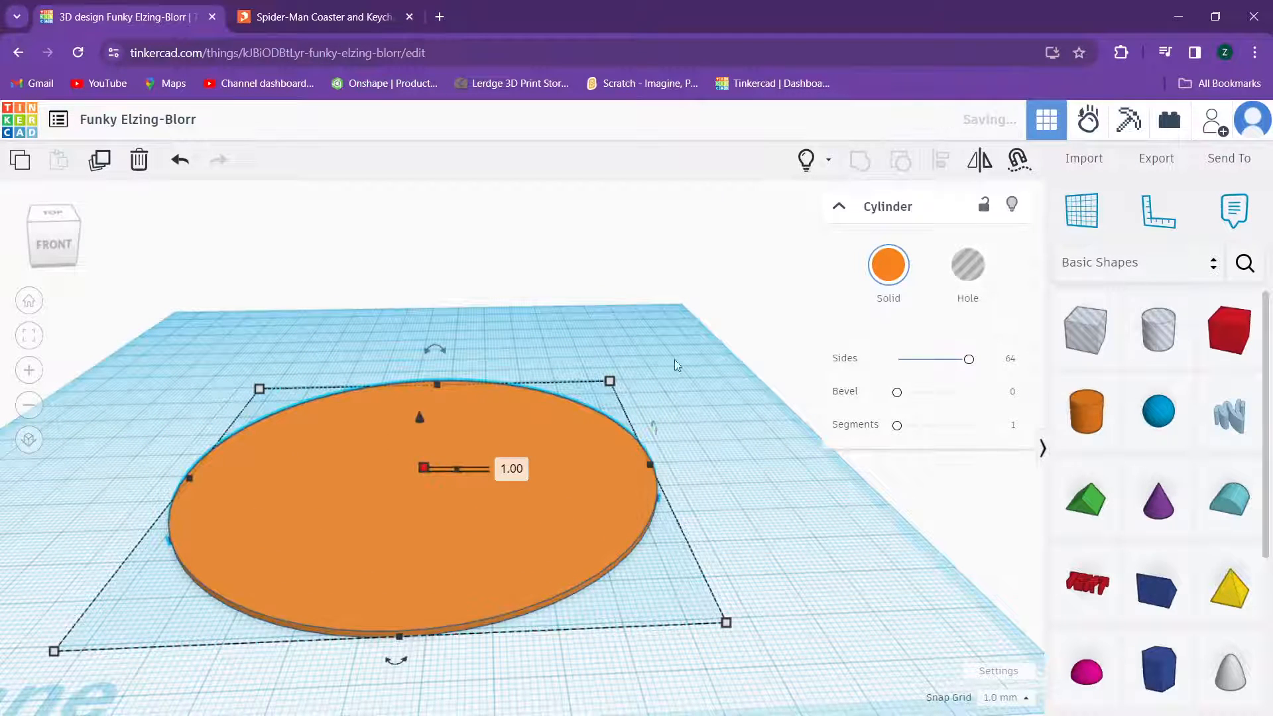
{"action": "left_click", "coordinate": [692, 348]}
{"action": "right_click_drag", "start_coordinate": [692, 348], "coordinate": [690, 312]}
Step: Paste two copies of the disc, raising the first copy 1 mm and the second 1 mm above that
{"action": "left_click", "coordinate": [463, 460]}
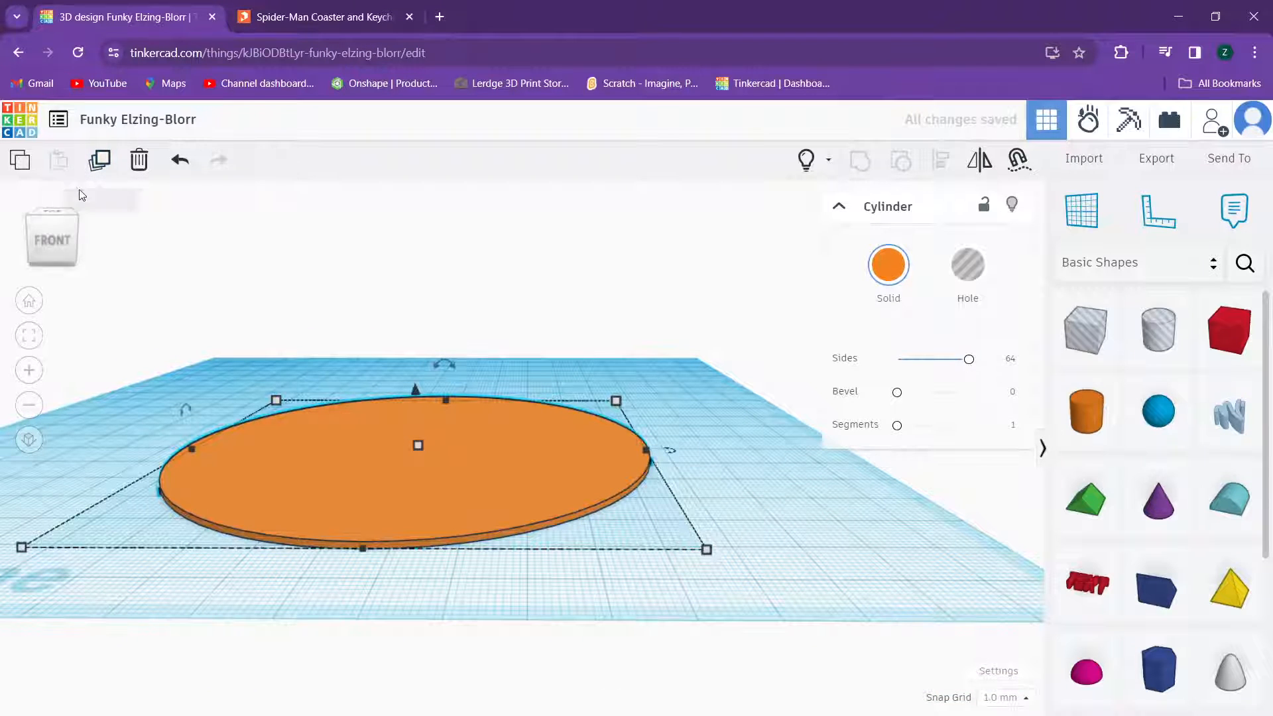
{"action": "left_click", "coordinate": [19, 159]}
{"action": "left_click", "coordinate": [70, 160]}
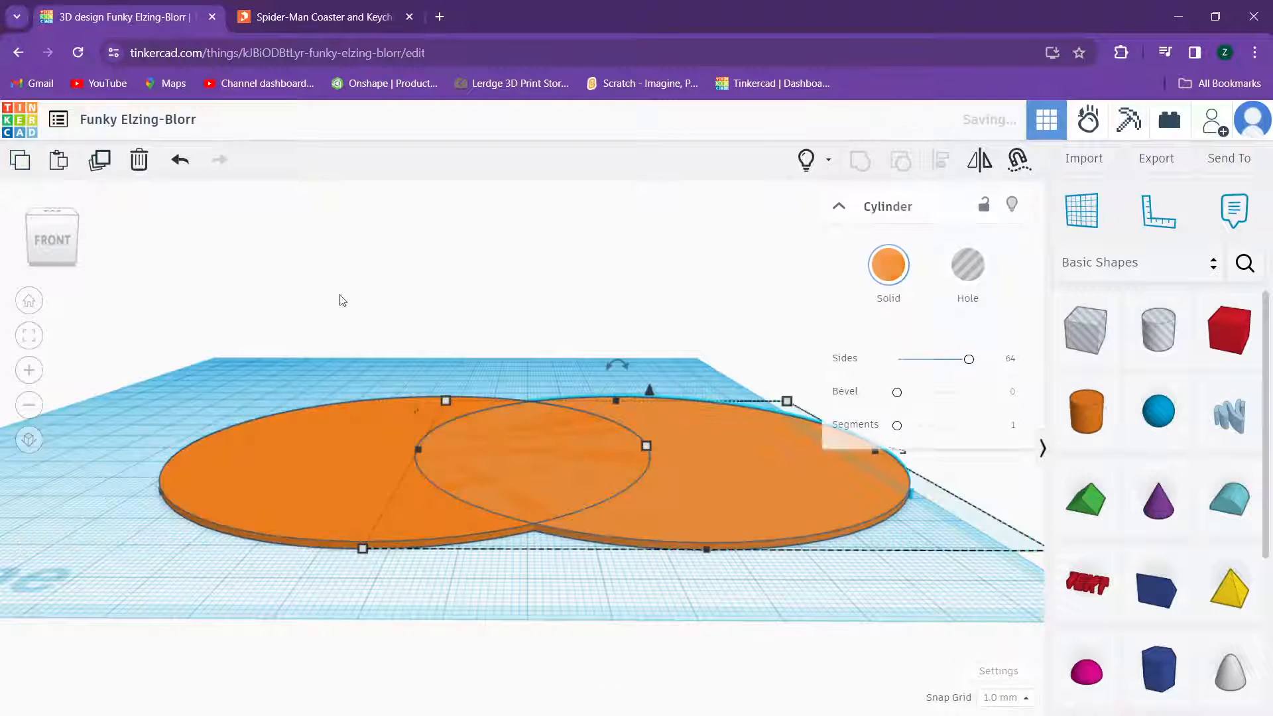
{"action": "left_click_drag", "start_coordinate": [651, 391], "coordinate": [650, 386]}
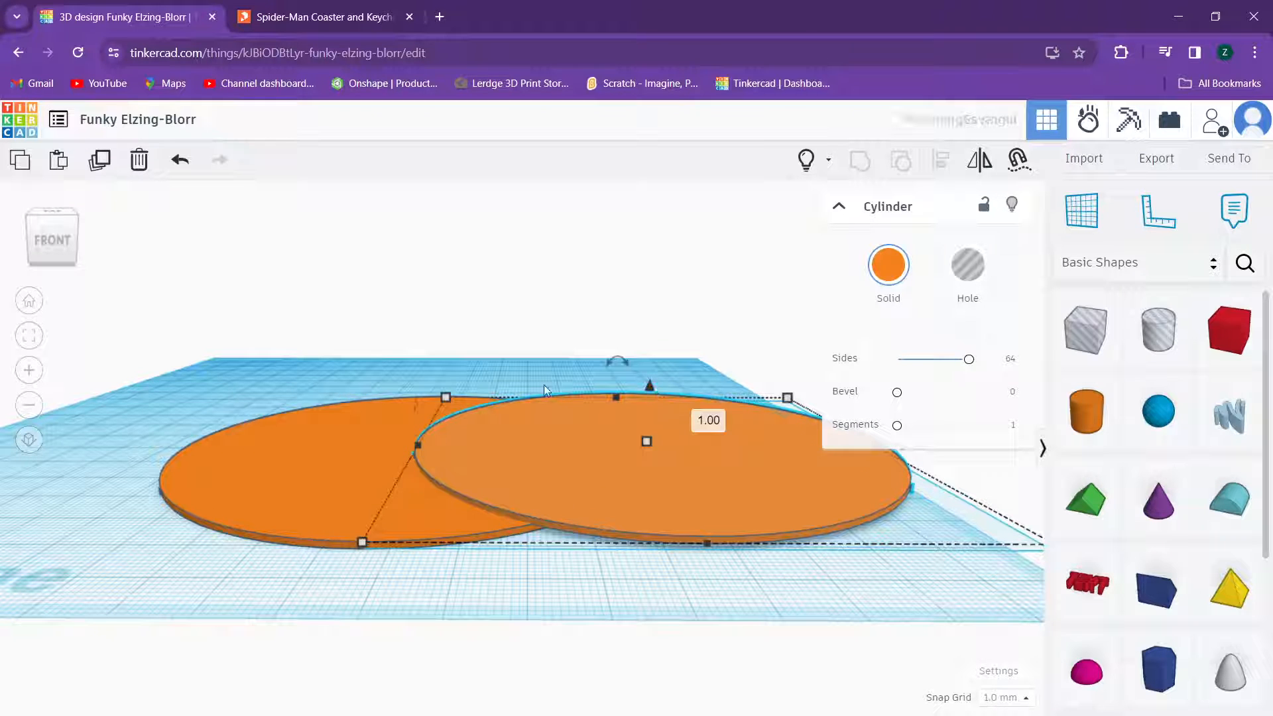
{"action": "left_click", "coordinate": [58, 162]}
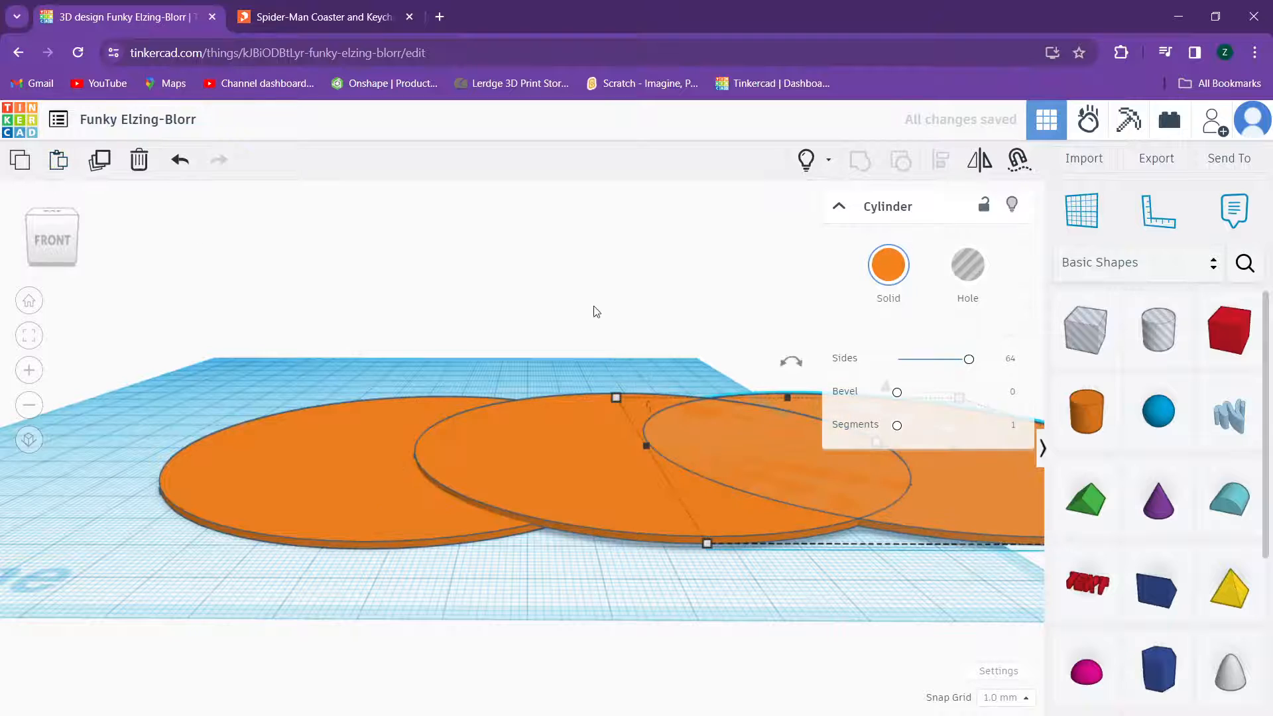
{"action": "middle_click_drag", "start_coordinate": [597, 311], "coordinate": [378, 318]}
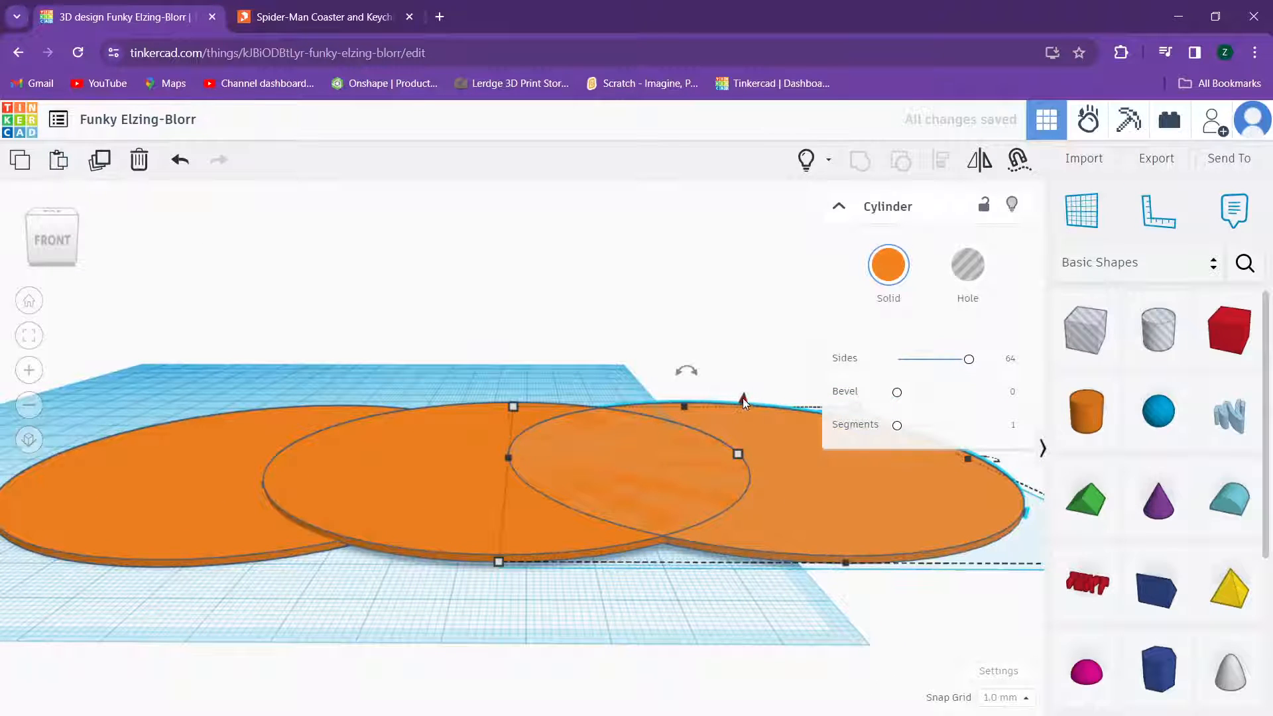
{"action": "left_click_drag", "start_coordinate": [743, 398], "coordinate": [742, 392]}
Step: Align the three discs on their centres so they stack directly on top of each other
{"action": "scroll", "coordinate": [703, 384], "scroll_direction": "down", "scroll_amount": 2}
{"action": "left_click_drag", "start_coordinate": [258, 316], "coordinate": [690, 588]}
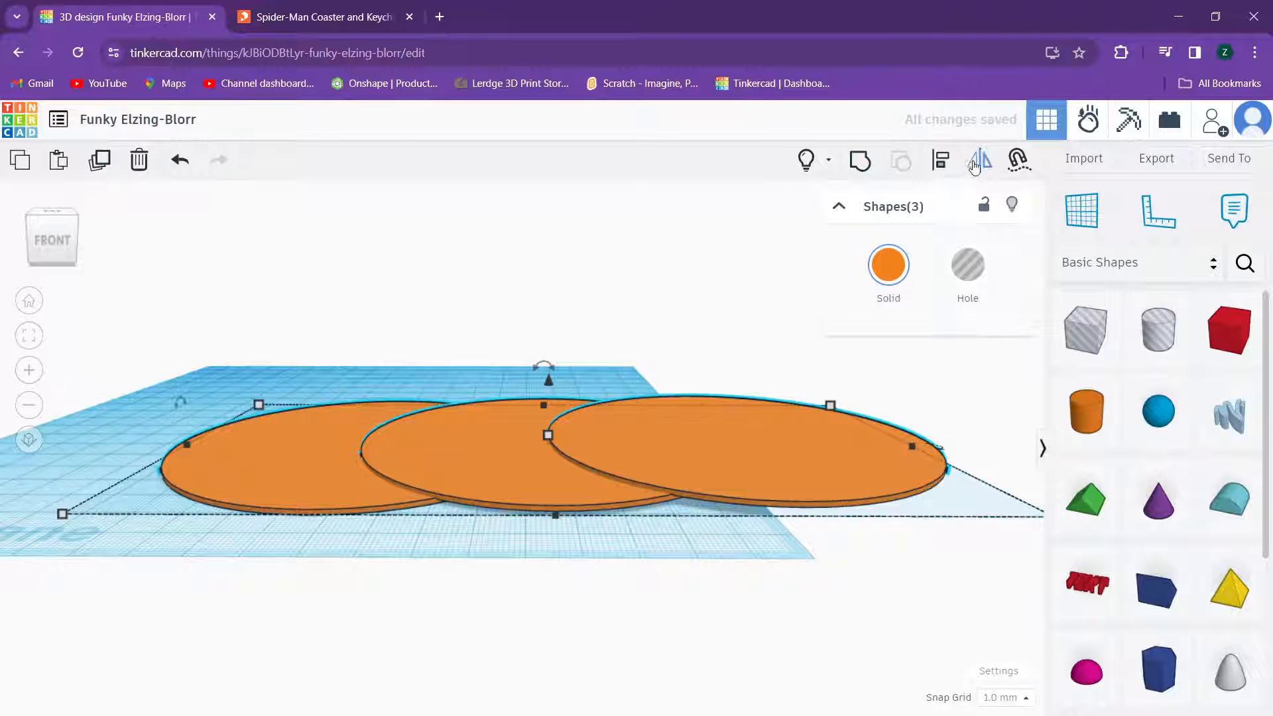
{"action": "left_click", "coordinate": [946, 162]}
{"action": "right_click_drag", "start_coordinate": [530, 290], "coordinate": [527, 464]}
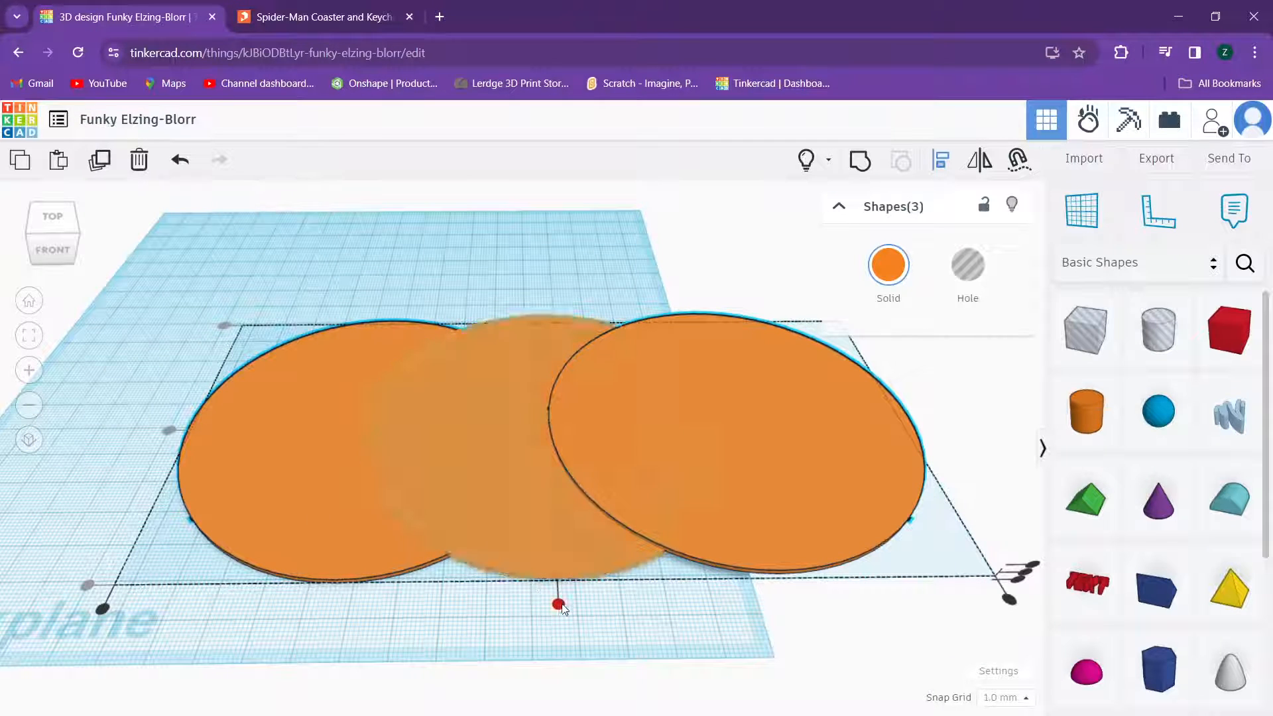
{"action": "left_click", "coordinate": [559, 605]}
{"action": "left_click", "coordinate": [476, 248]}
{"action": "left_click_drag", "start_coordinate": [422, 275], "coordinate": [408, 412]}
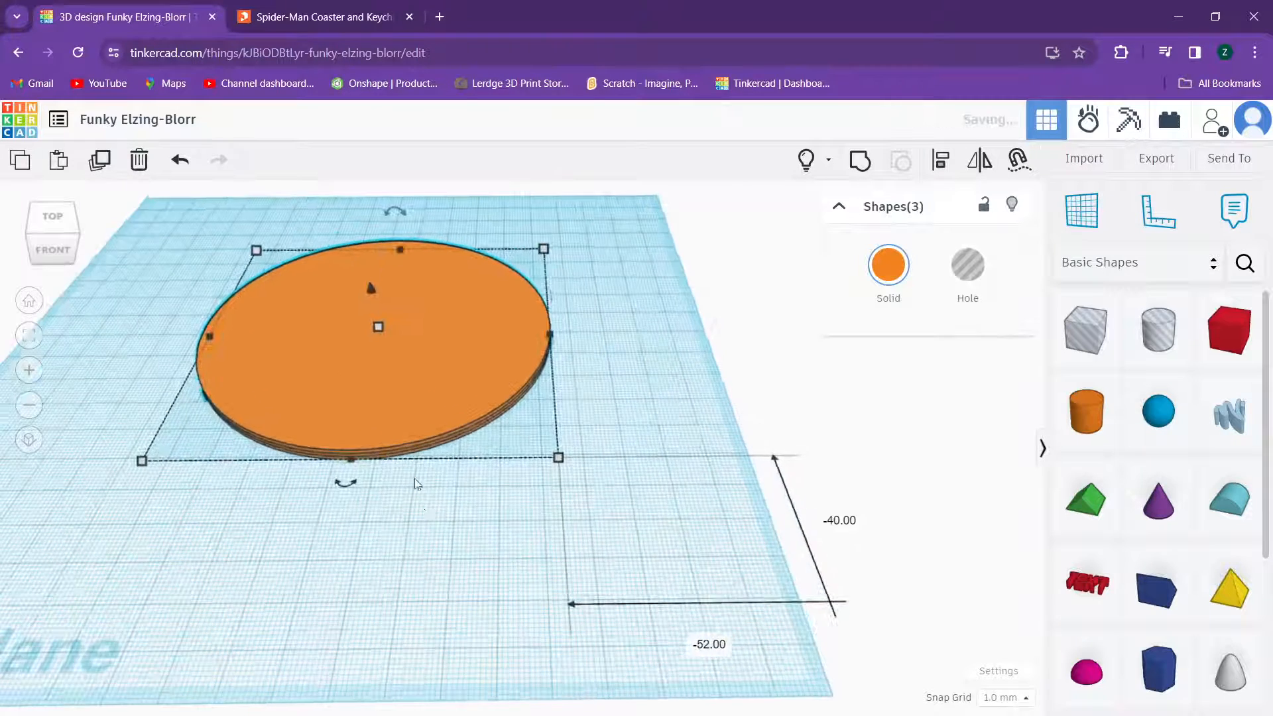
Step: Colour the top disc of the stack black
{"action": "scroll", "coordinate": [422, 504], "scroll_direction": "up", "scroll_amount": 2}
{"action": "right_click_drag", "start_coordinate": [426, 511], "coordinate": [420, 395]}
{"action": "scroll", "coordinate": [420, 391], "scroll_direction": "up", "scroll_amount": 3}
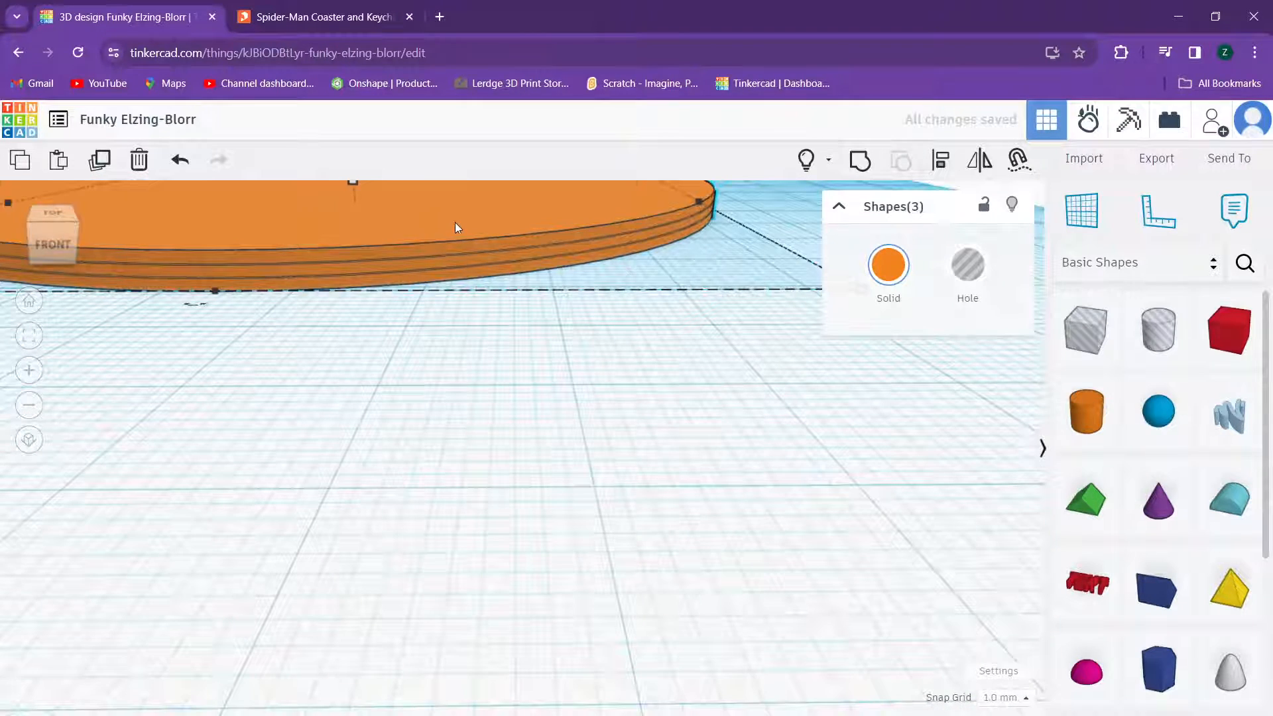
{"action": "left_click", "coordinate": [715, 370]}
{"action": "left_click", "coordinate": [551, 203]}
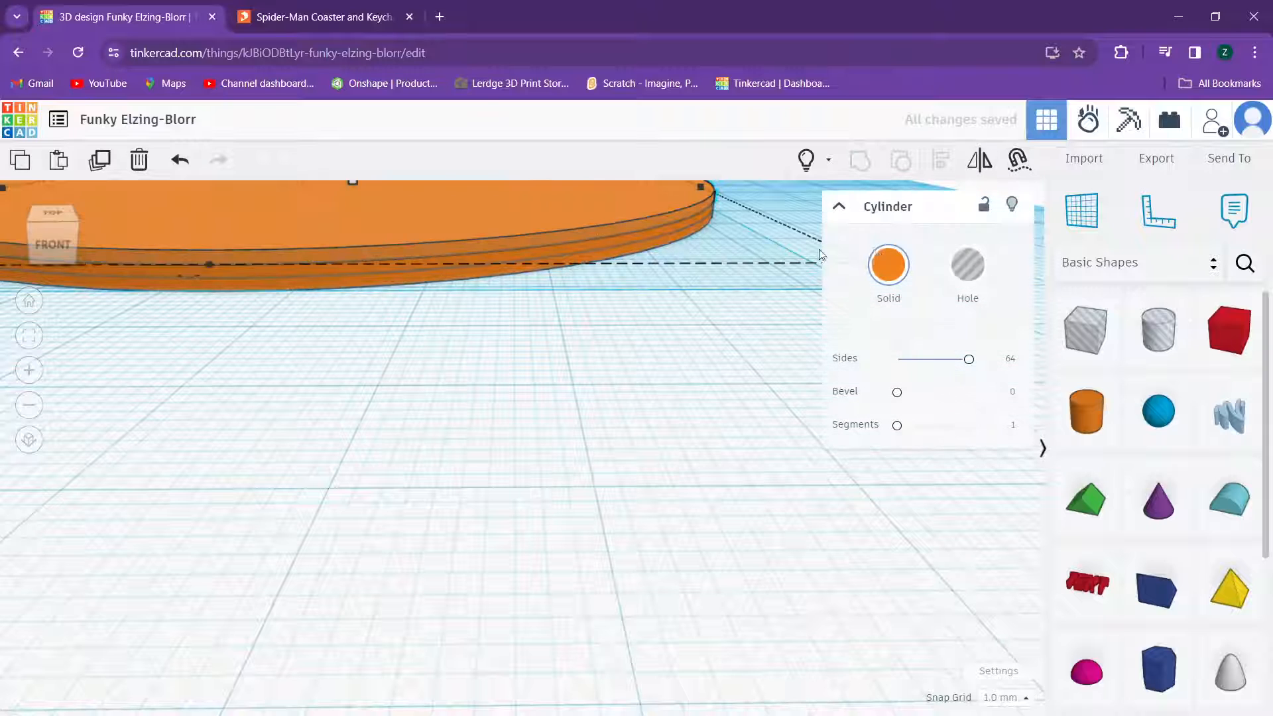
{"action": "left_click", "coordinate": [889, 264]}
{"action": "left_click", "coordinate": [1072, 475]}
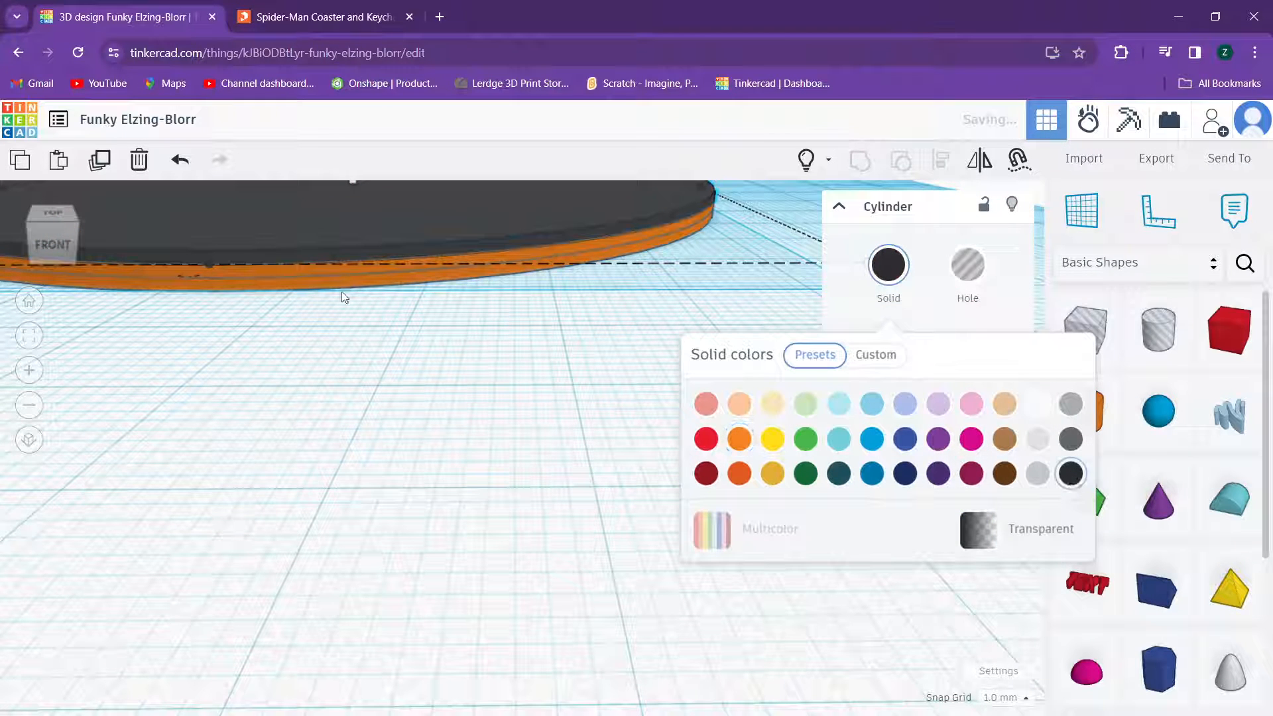
Step: Colour the middle disc red and the bottom disc white
{"action": "left_click", "coordinate": [329, 270]}
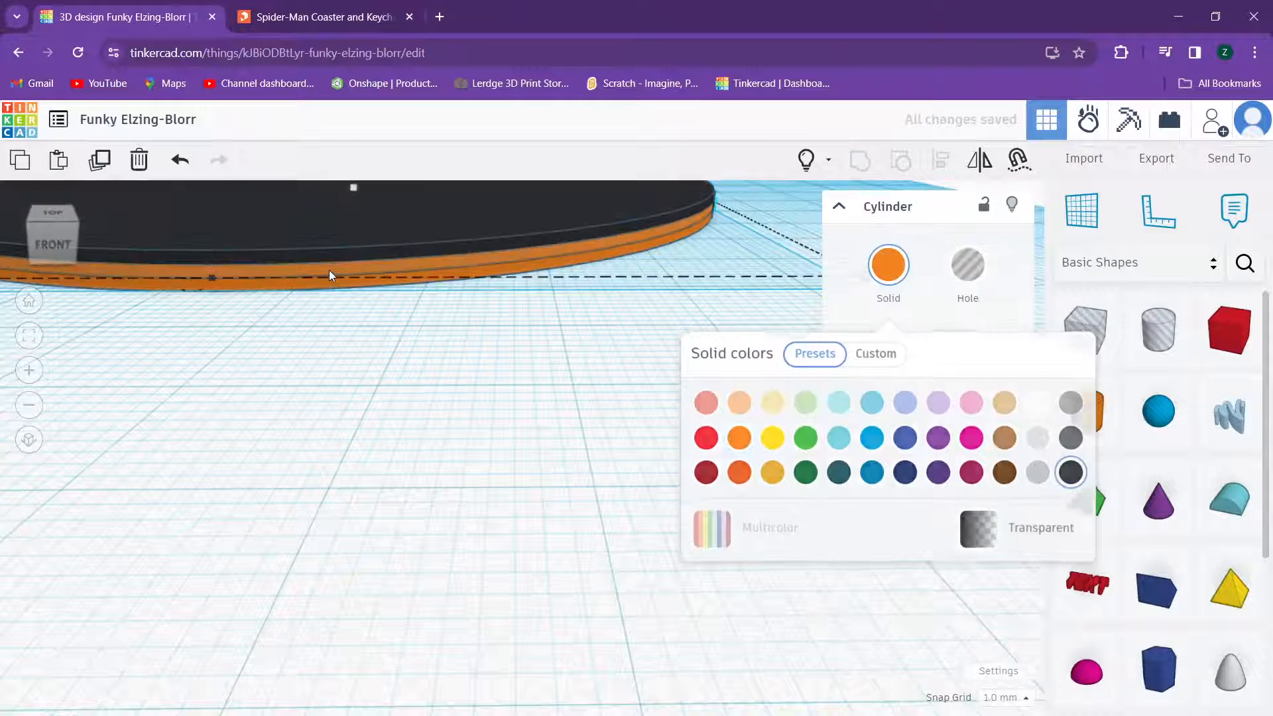
{"action": "left_click", "coordinate": [902, 269]}
{"action": "left_click", "coordinate": [706, 440]}
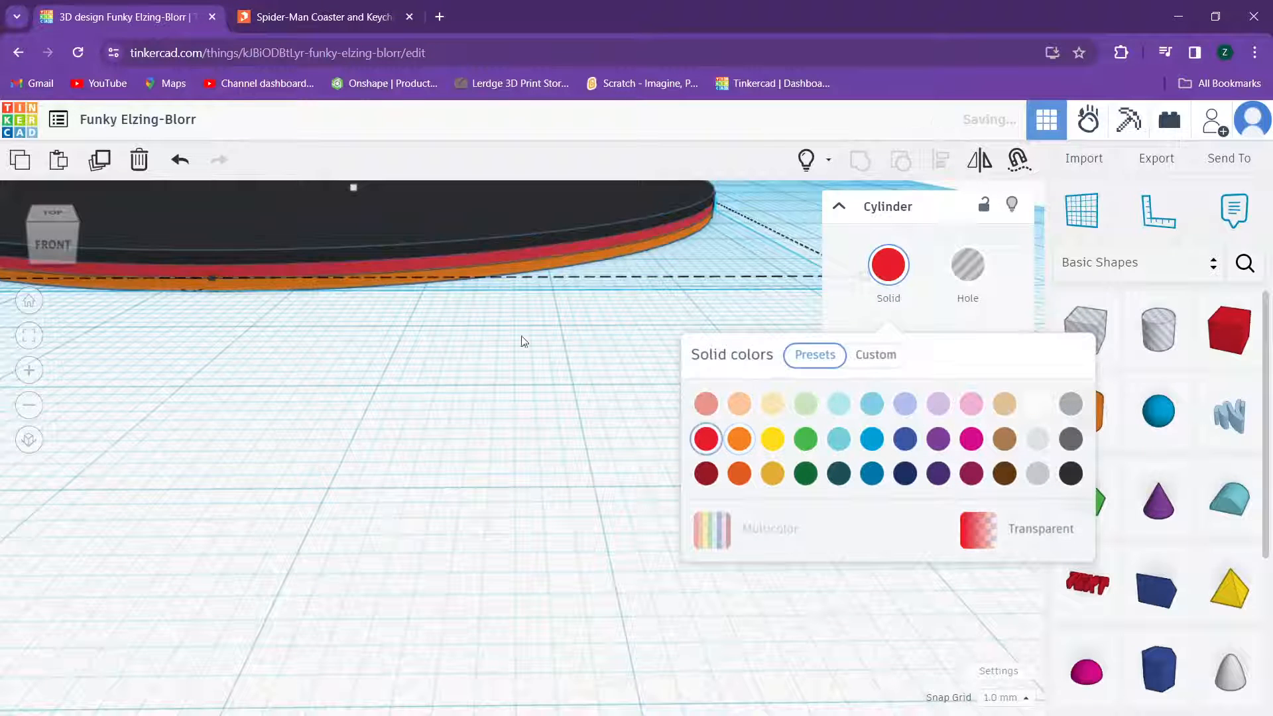
{"action": "left_click", "coordinate": [417, 285]}
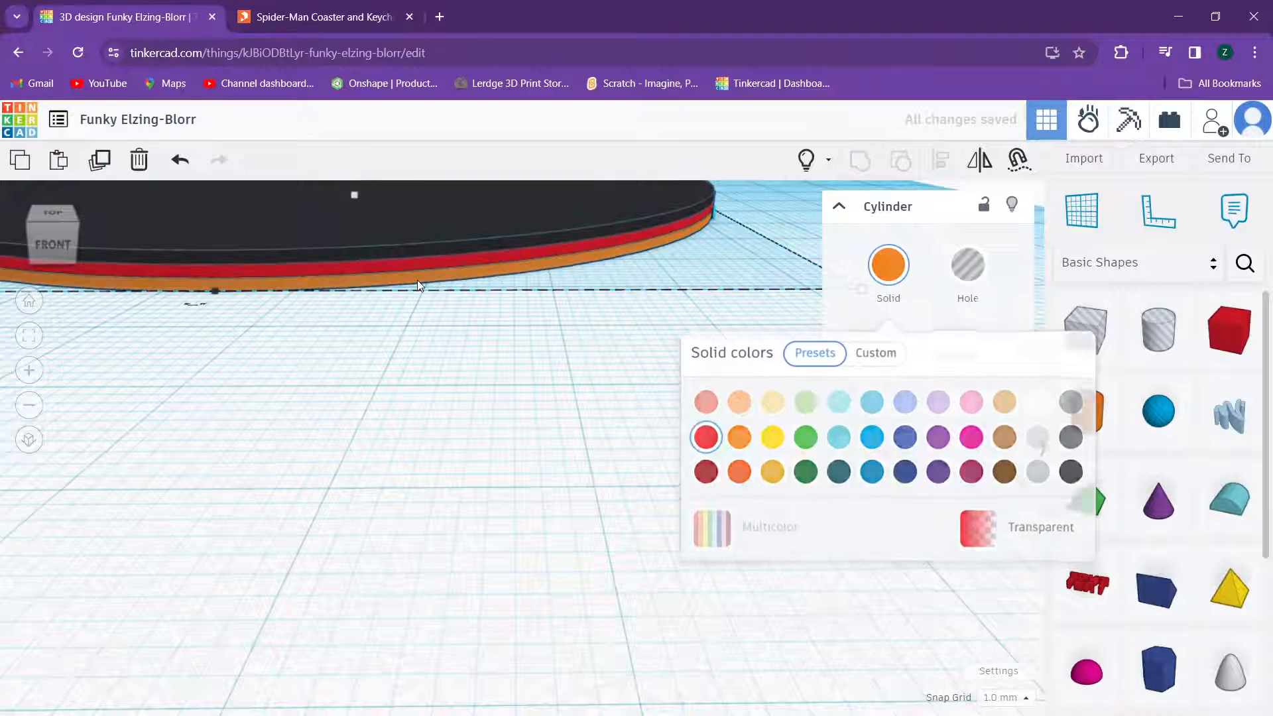
{"action": "left_click", "coordinate": [889, 265]}
{"action": "left_click", "coordinate": [1037, 405]}
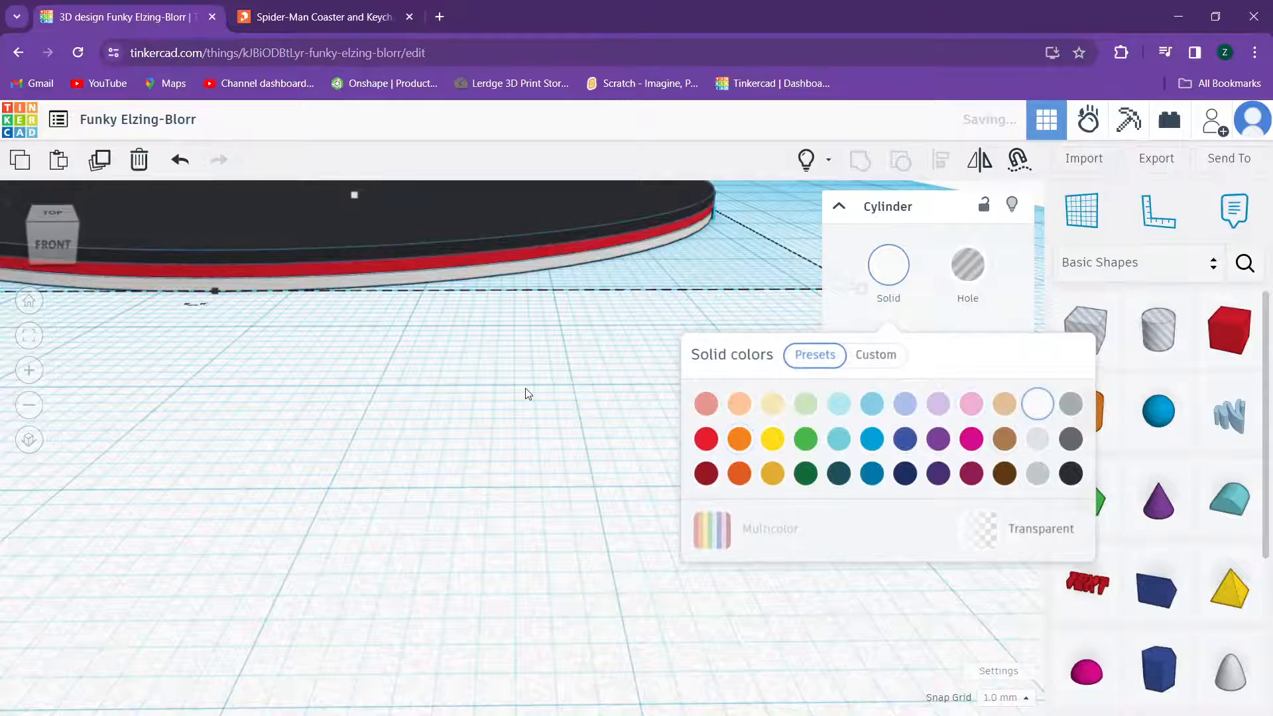
{"action": "right_click_drag", "start_coordinate": [526, 388], "coordinate": [530, 428]}
{"action": "scroll", "coordinate": [530, 429], "scroll_direction": "down", "scroll_amount": 3}
{"action": "right_click_drag", "start_coordinate": [535, 484], "coordinate": [665, 449]}
{"action": "left_click", "coordinate": [734, 423]}
Step: Place a Tube on top of the black disc, with a radius of 48 and 64 sides
{"action": "scroll", "coordinate": [1177, 525], "scroll_direction": "down", "scroll_amount": 2}
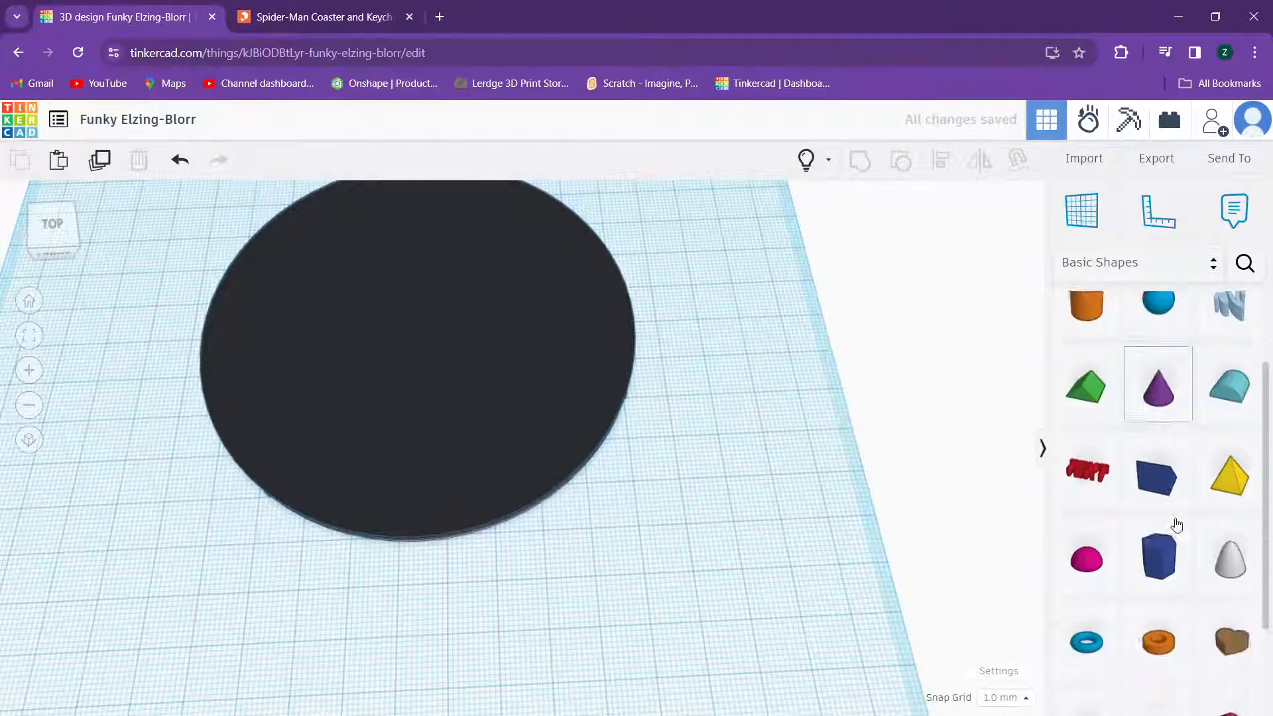
{"action": "scroll", "coordinate": [1177, 525], "scroll_direction": "down", "scroll_amount": 2}
{"action": "left_click_drag", "start_coordinate": [1168, 524], "coordinate": [387, 372]}
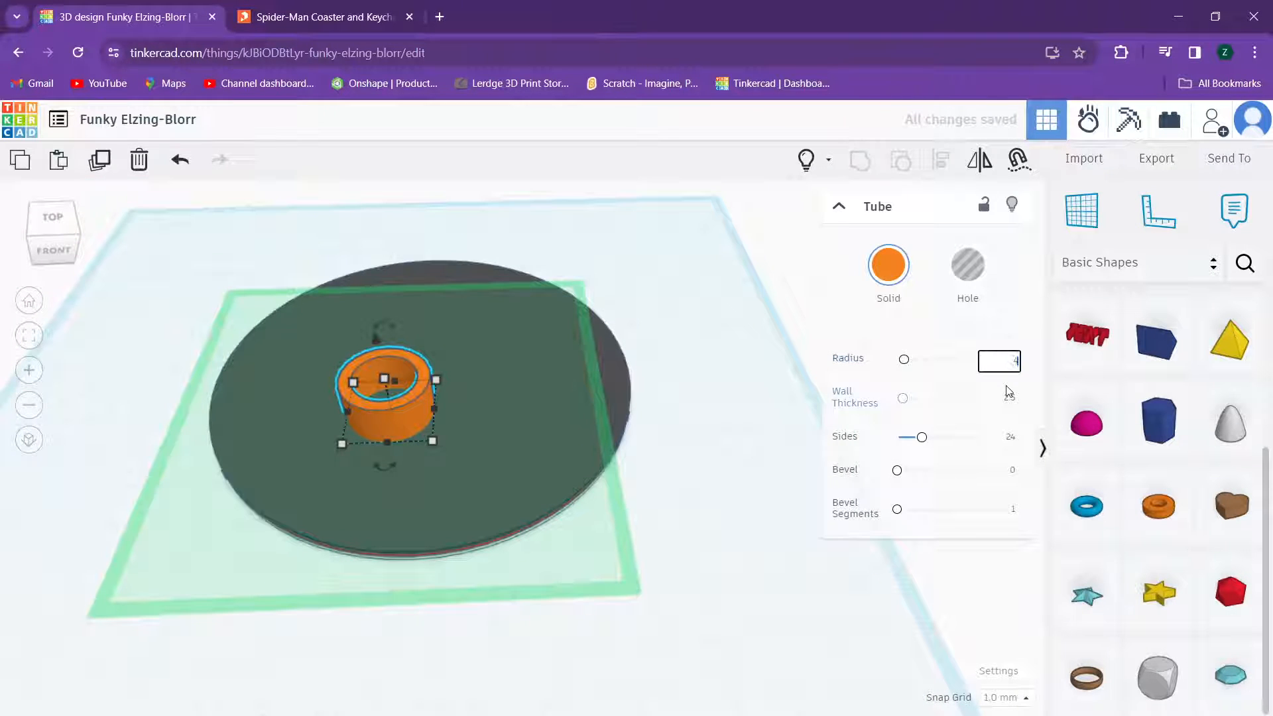
{"action": "type", "text": "48"}
{"action": "key", "text": "Return"}
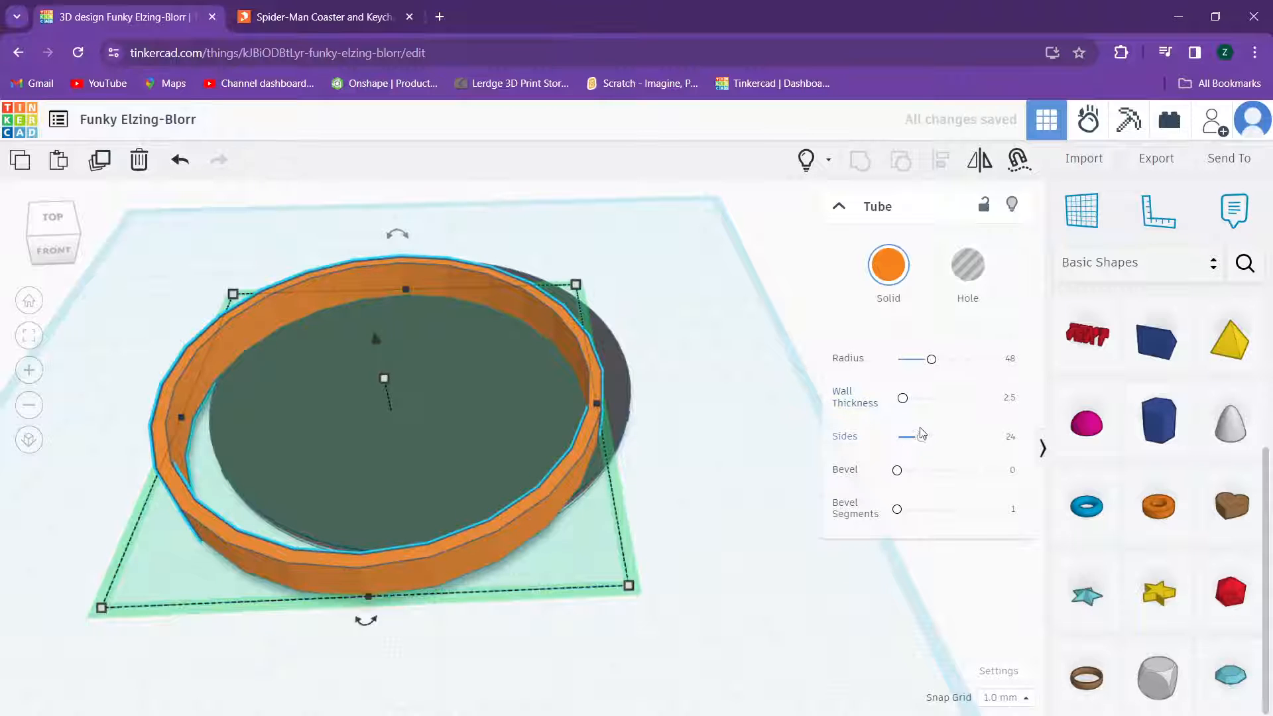
{"action": "left_click_drag", "start_coordinate": [926, 443], "coordinate": [968, 437]}
Step: Turn the tube into a hole and align it centrally with the disc stack in both horizontal directions
{"action": "left_click", "coordinate": [600, 287]}
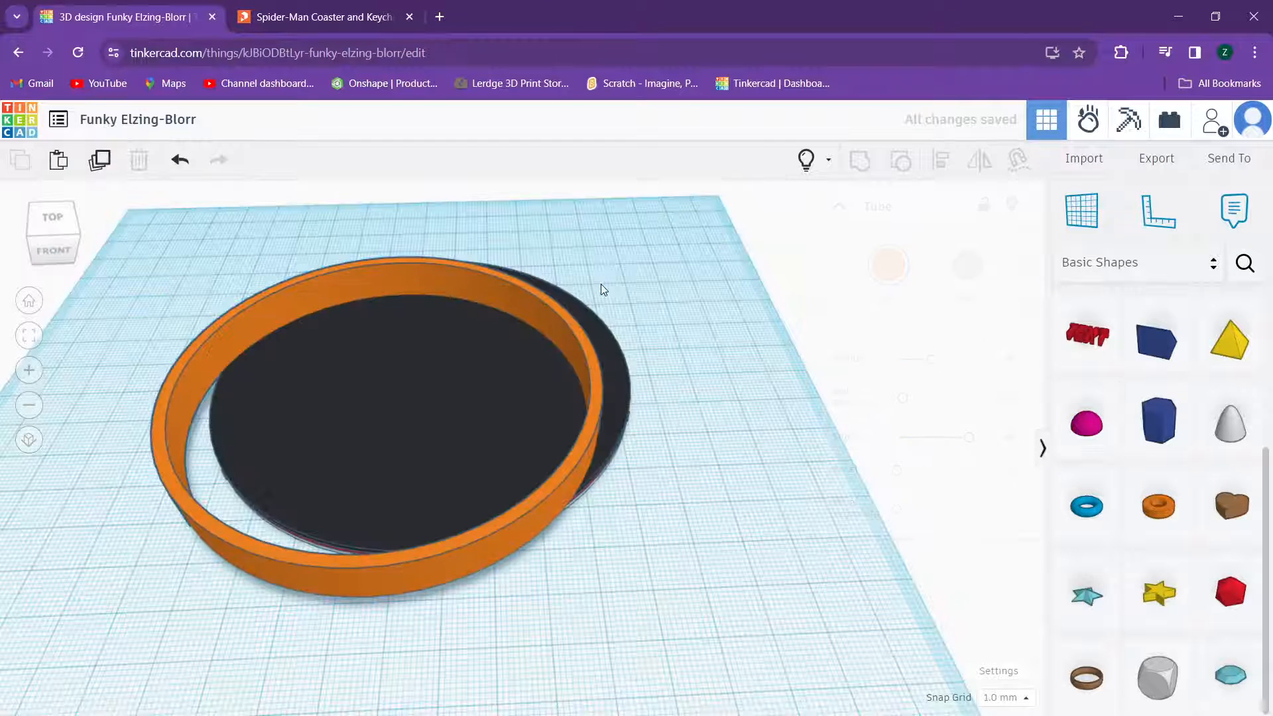
{"action": "left_click", "coordinate": [518, 300]}
{"action": "left_click", "coordinate": [965, 265]}
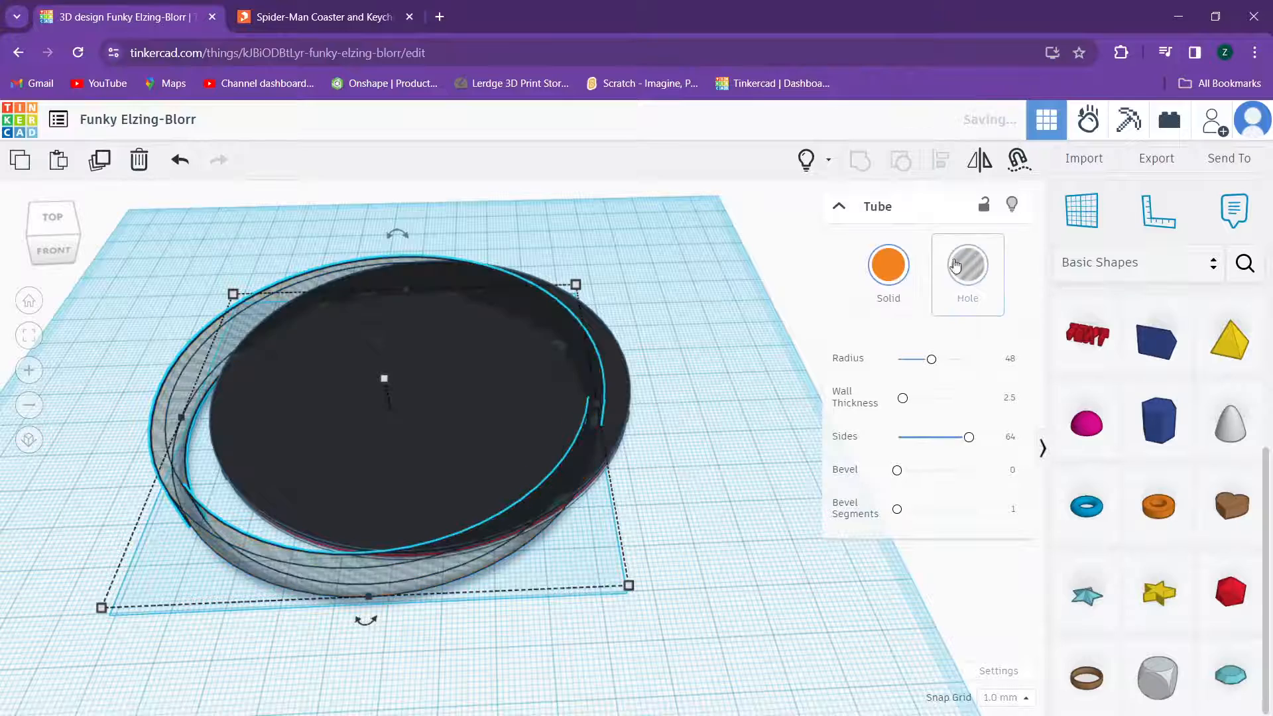
{"action": "scroll", "coordinate": [525, 271], "scroll_direction": "up", "scroll_amount": 2}
{"action": "key", "text": "ctrl+a"}
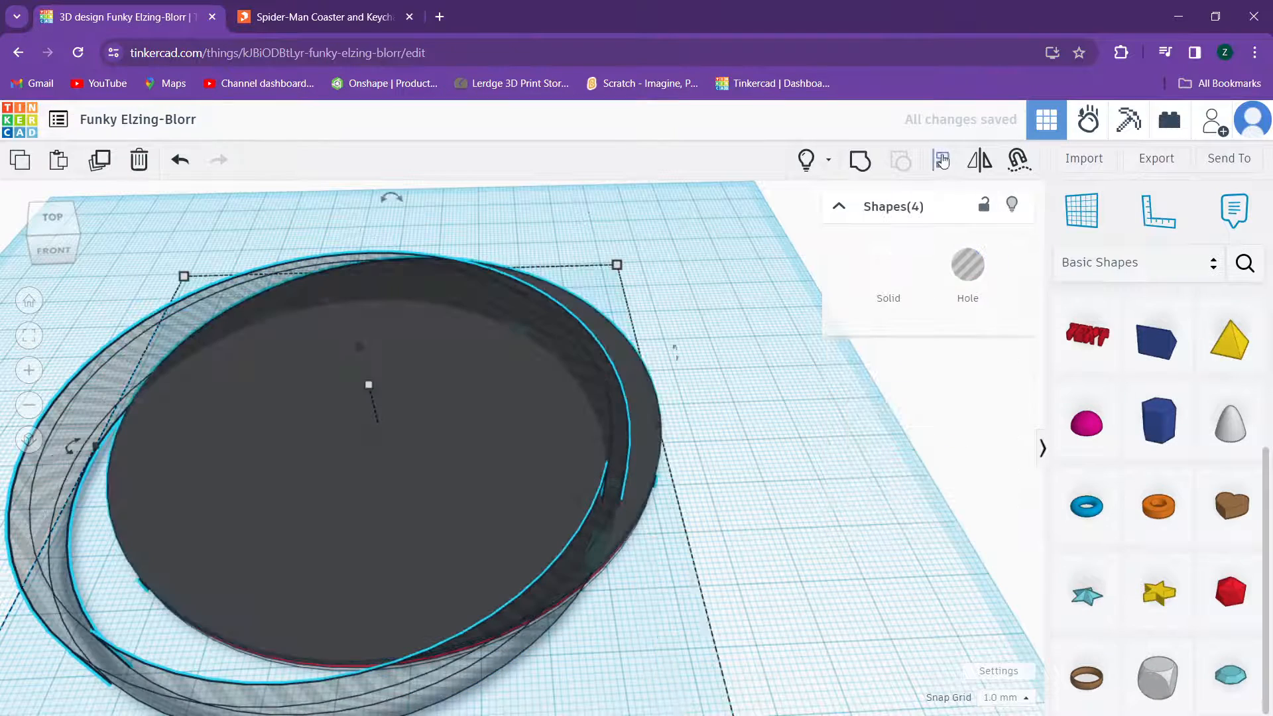
{"action": "scroll", "coordinate": [257, 424], "scroll_direction": "down", "scroll_amount": 2}
{"action": "left_click_drag", "start_coordinate": [130, 429], "coordinate": [133, 435]}
{"action": "left_click_drag", "start_coordinate": [341, 627], "coordinate": [341, 637]}
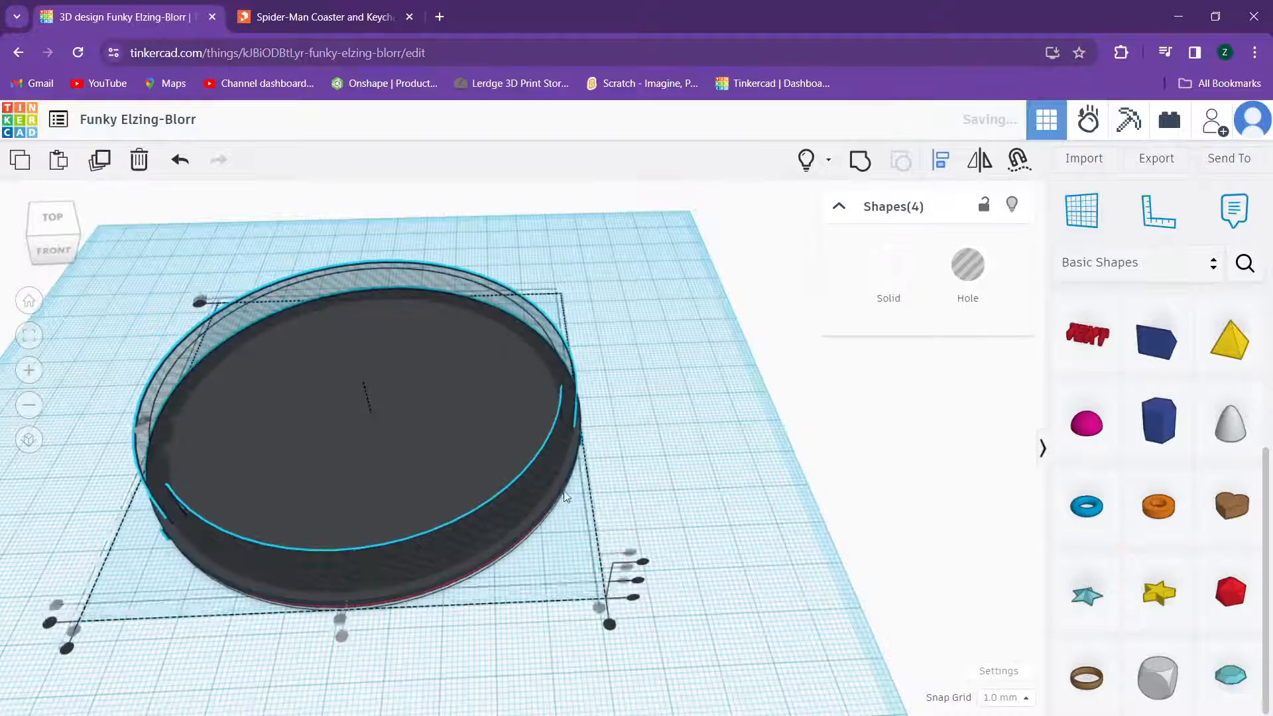
Step: Examine from close up how the tube hole sits near the rim of the three-layer disc stack
{"action": "scroll", "coordinate": [683, 401], "scroll_direction": "up", "scroll_amount": 4}
{"action": "right_click_drag", "start_coordinate": [648, 394], "coordinate": [623, 383]}
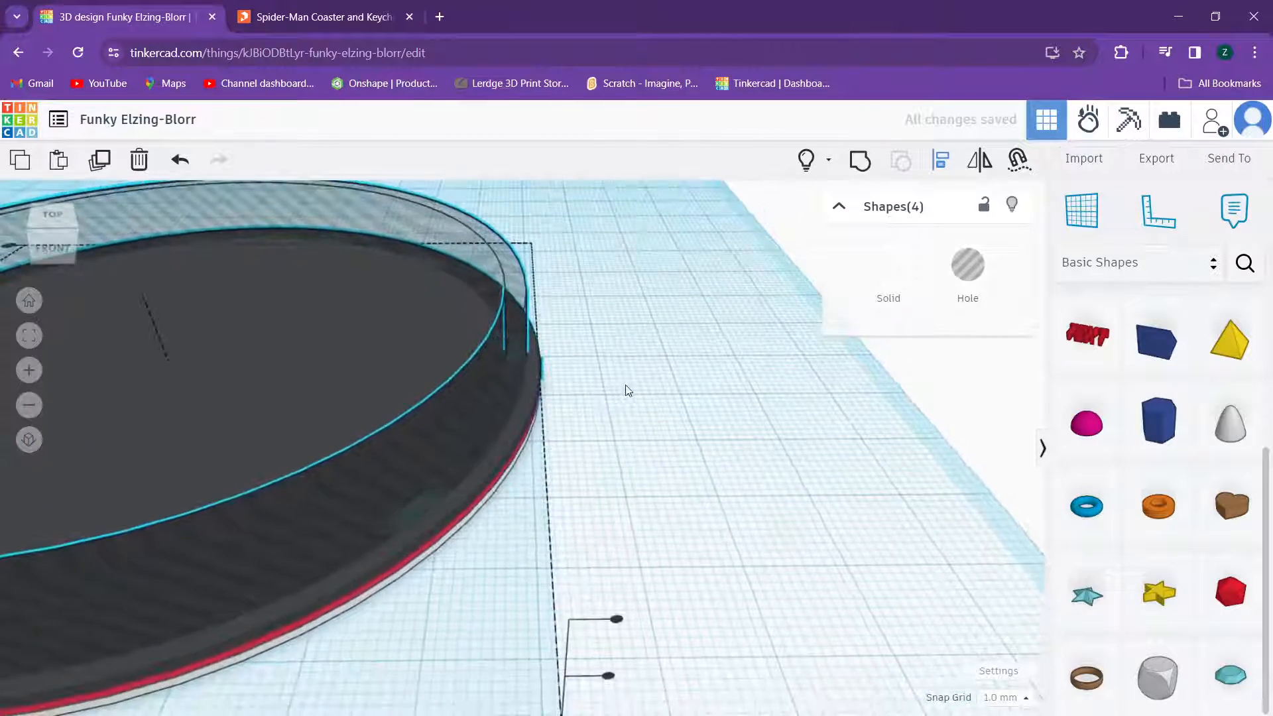
{"action": "middle_click_drag", "start_coordinate": [623, 383], "coordinate": [718, 372]}
{"action": "scroll", "coordinate": [634, 385], "scroll_direction": "up", "scroll_amount": 2}
{"action": "scroll", "coordinate": [713, 375], "scroll_direction": "up", "scroll_amount": 1}
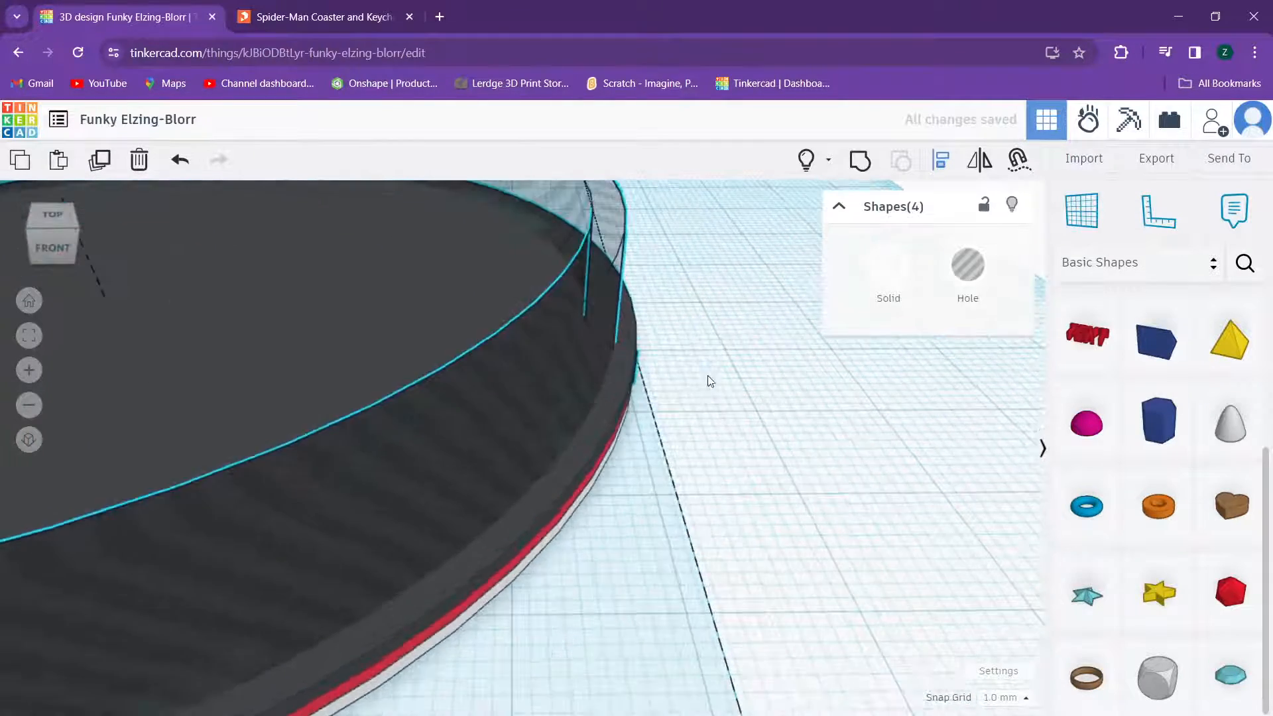
{"action": "right_click_drag", "start_coordinate": [651, 427], "coordinate": [664, 398]}
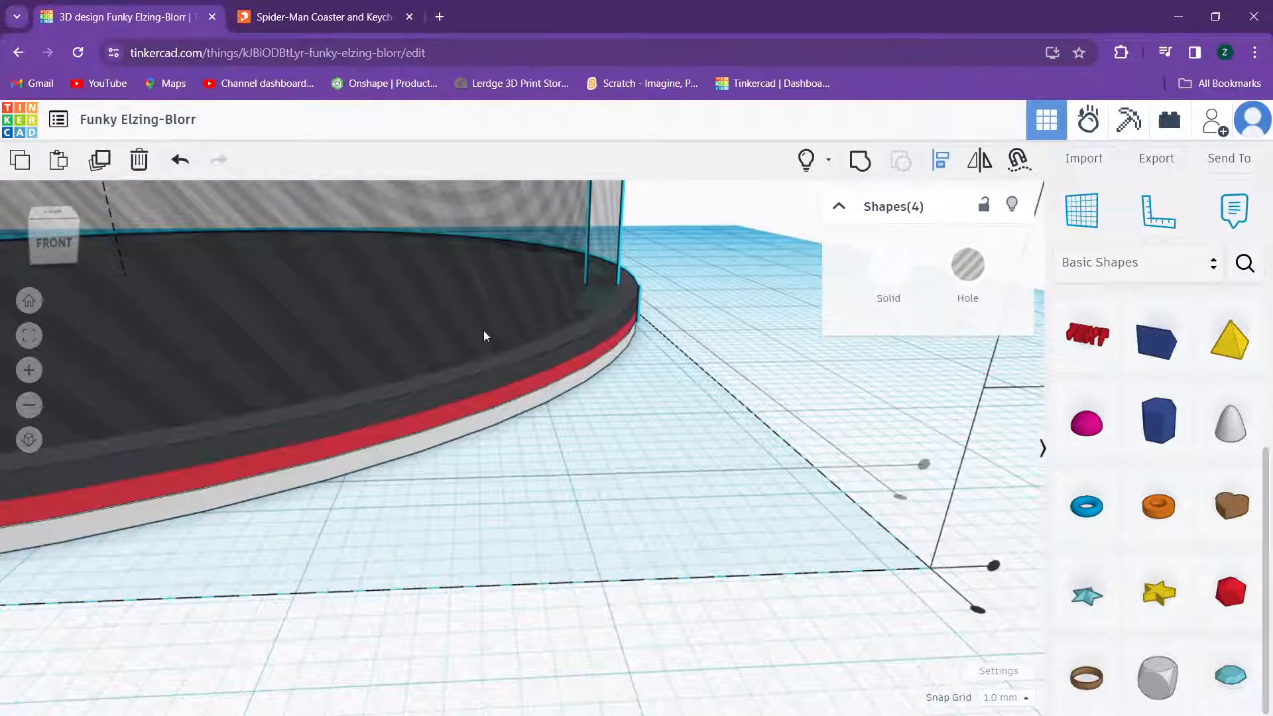
{"action": "right_click_drag", "start_coordinate": [547, 364], "coordinate": [559, 407]}
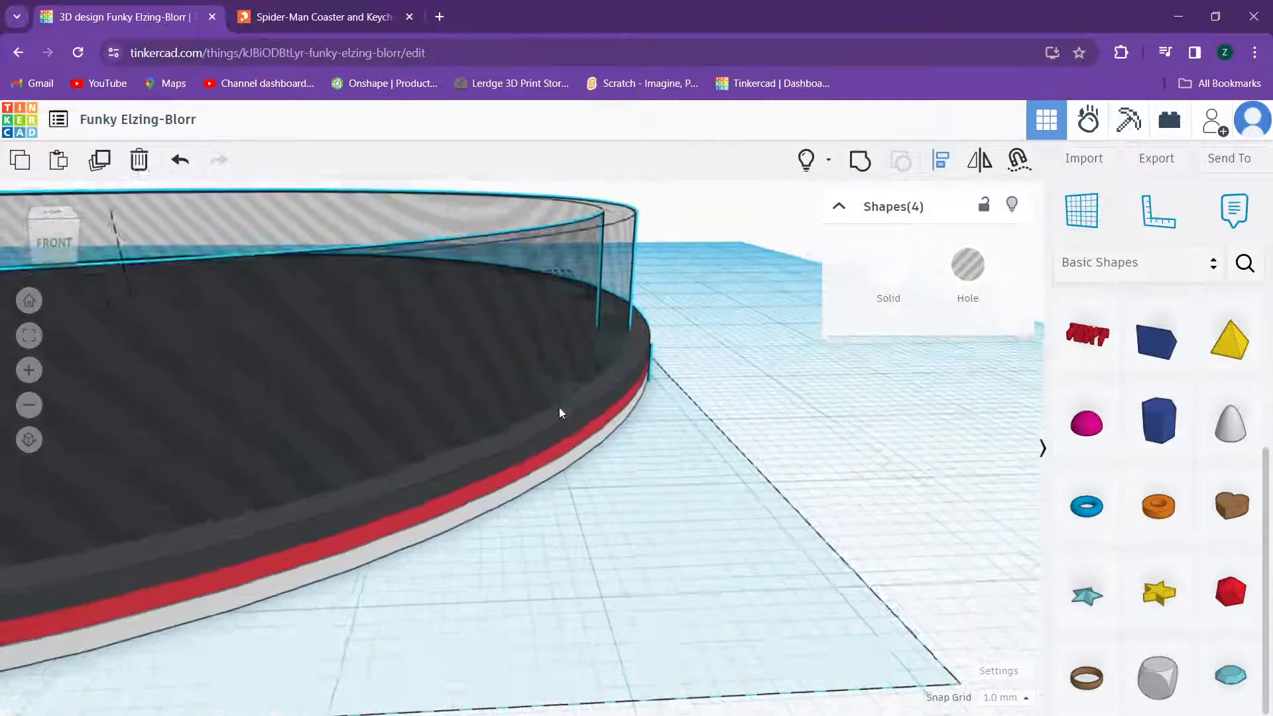
{"action": "left_click", "coordinate": [788, 338]}
{"action": "right_click_drag", "start_coordinate": [788, 338], "coordinate": [782, 378]}
{"action": "scroll", "coordinate": [596, 329], "scroll_direction": "up", "scroll_amount": 2}
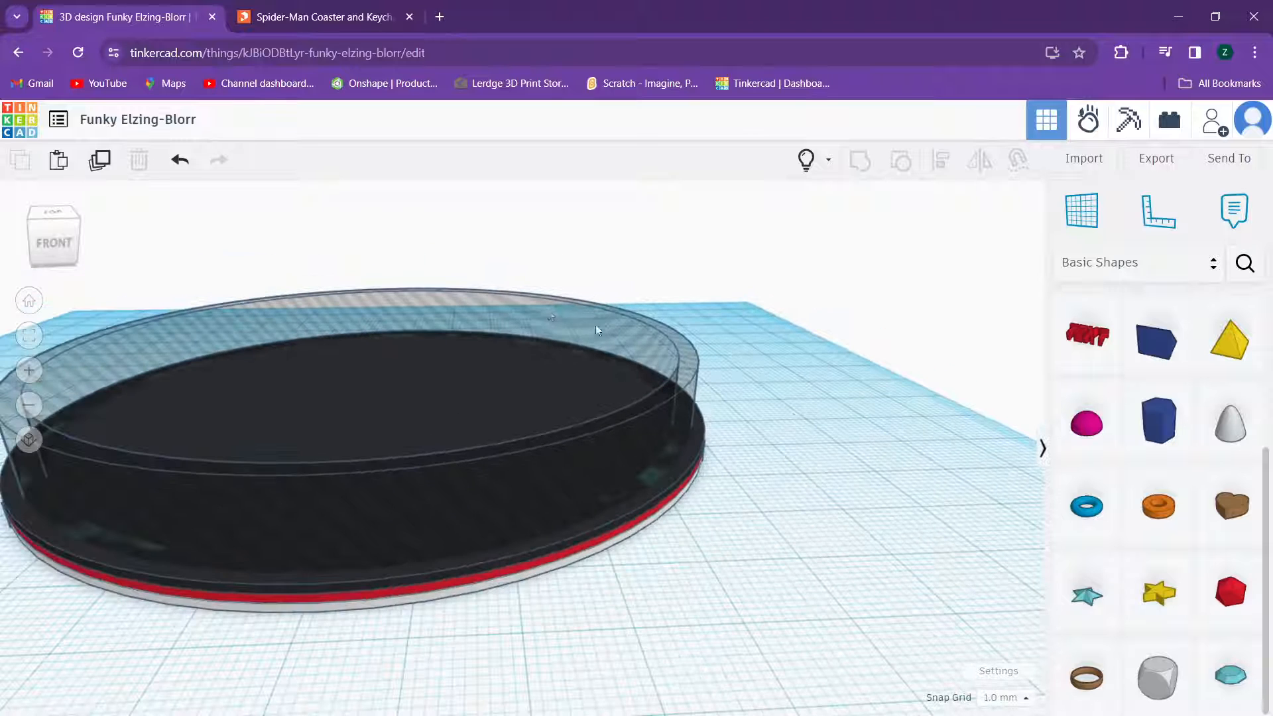
Step: Duplicate the tube hole in place and group one copy with the black disc
{"action": "left_click", "coordinate": [545, 311]}
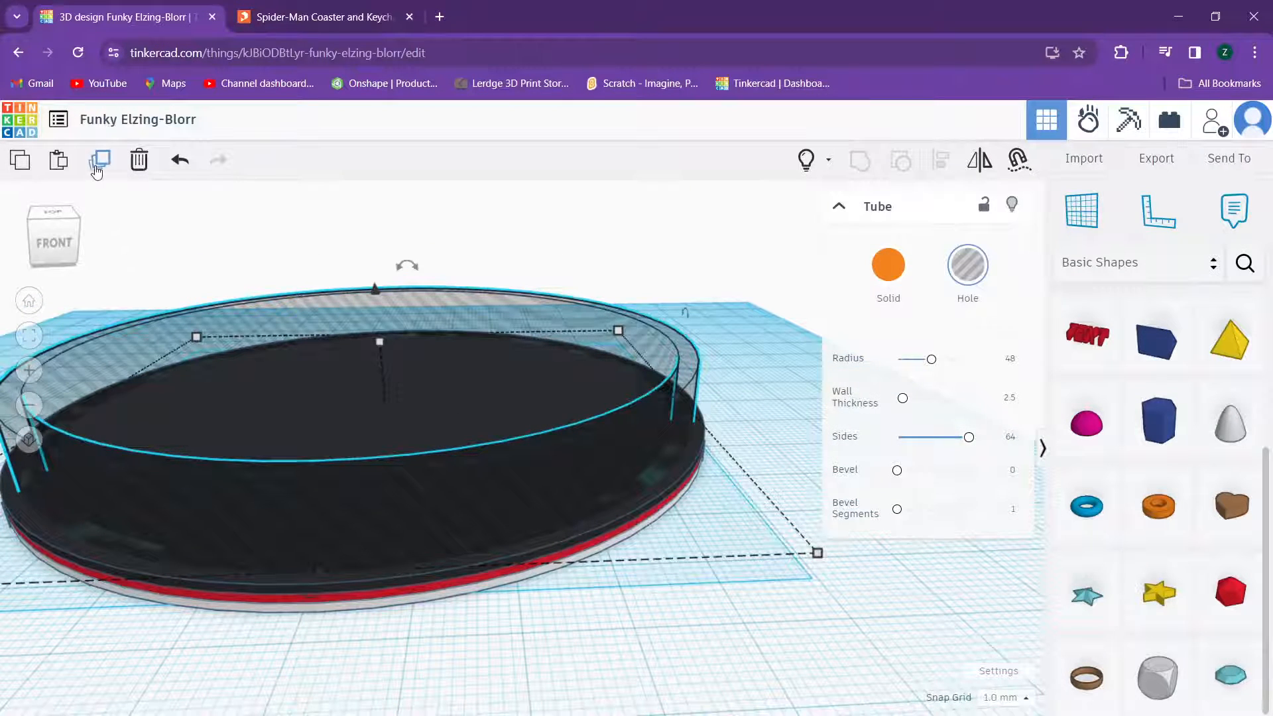
{"action": "right_click_drag", "start_coordinate": [523, 253], "coordinate": [466, 476]}
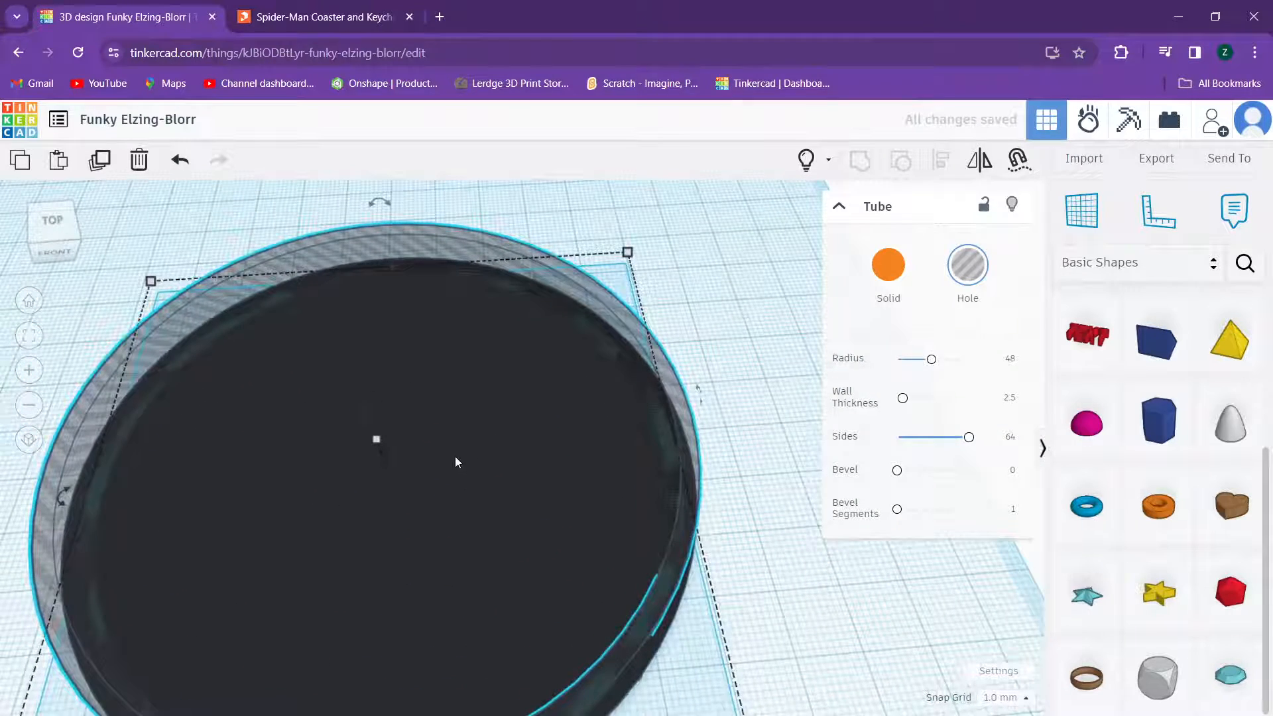
{"action": "left_click", "coordinate": [456, 462], "text": "shift"}
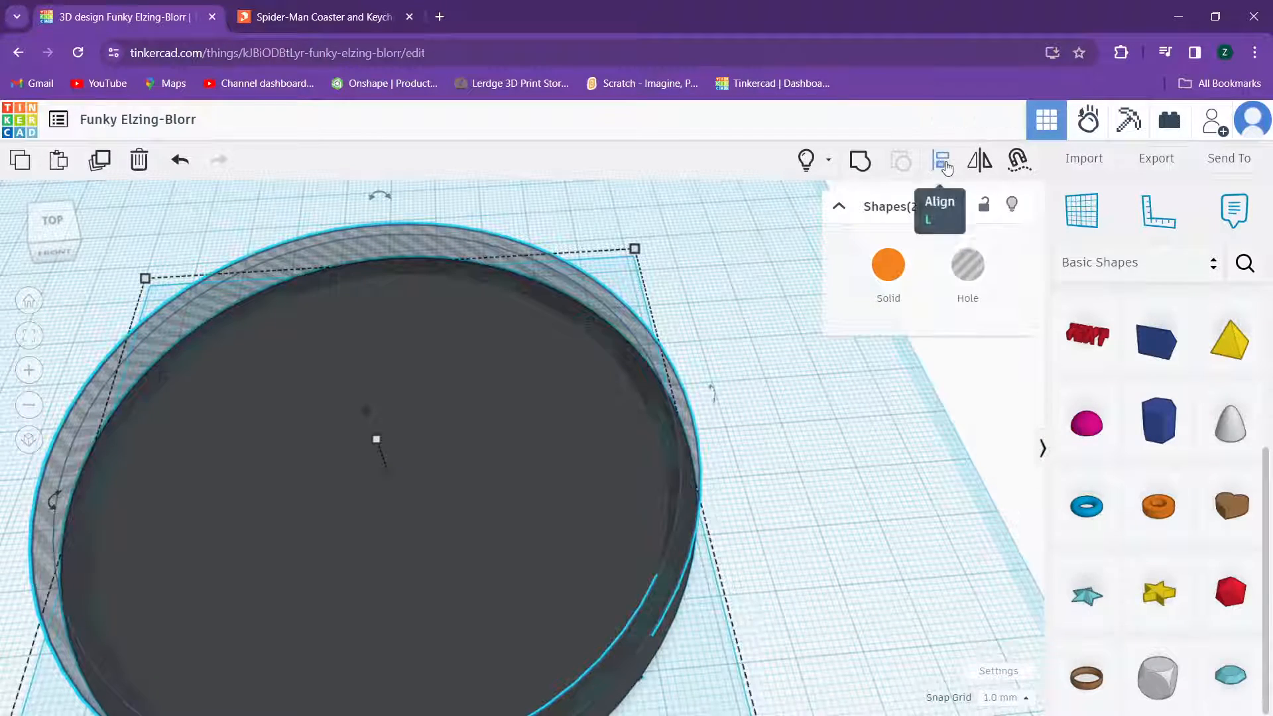
{"action": "left_click", "coordinate": [858, 161]}
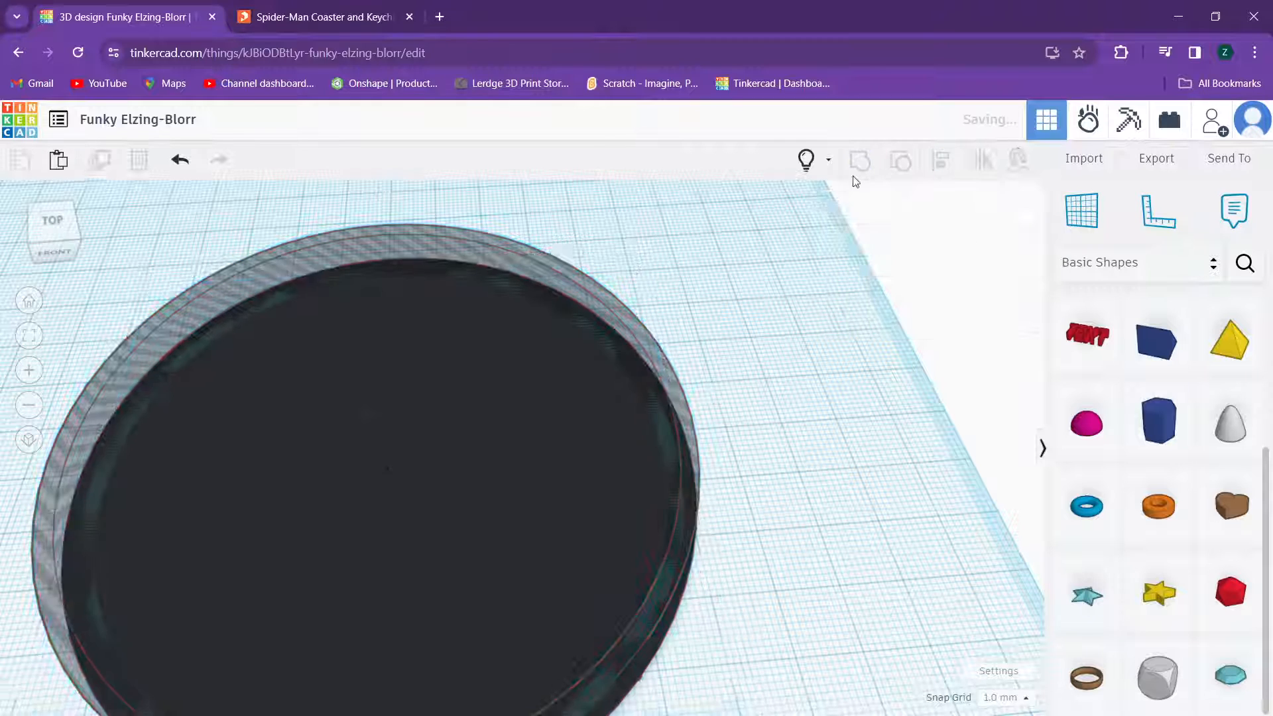
Step: Group the remaining tube hole with the red middle disc
{"action": "right_click_drag", "start_coordinate": [734, 599], "coordinate": [756, 421]}
{"action": "left_click", "coordinate": [756, 421]}
{"action": "left_click", "coordinate": [643, 465]}
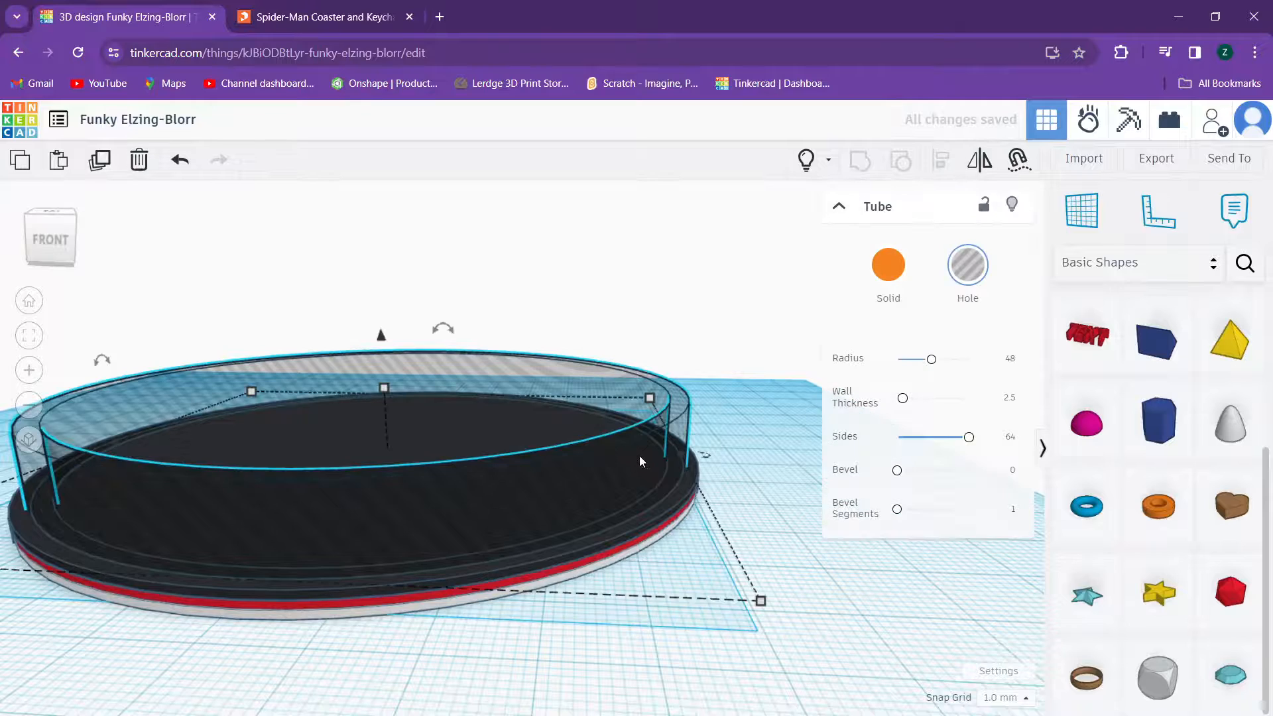
{"action": "right_click_drag", "start_coordinate": [641, 456], "coordinate": [651, 414]}
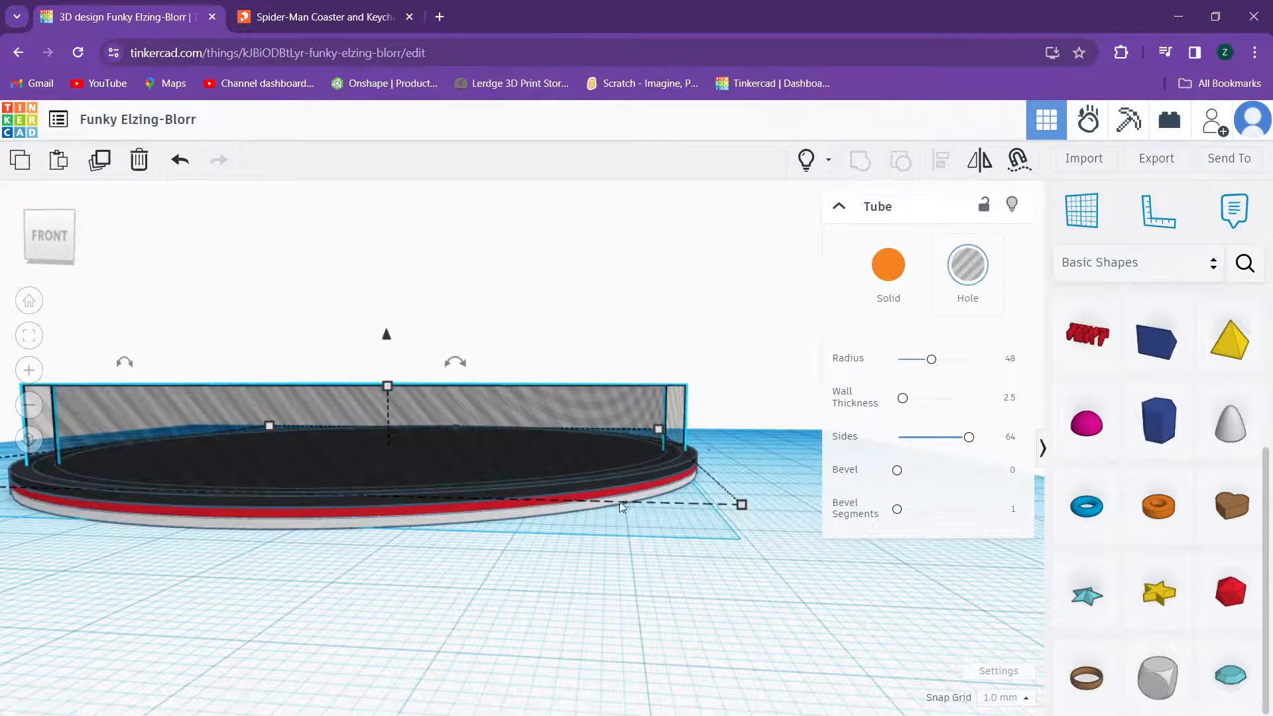
{"action": "scroll", "coordinate": [460, 430], "scroll_direction": "up", "scroll_amount": 4}
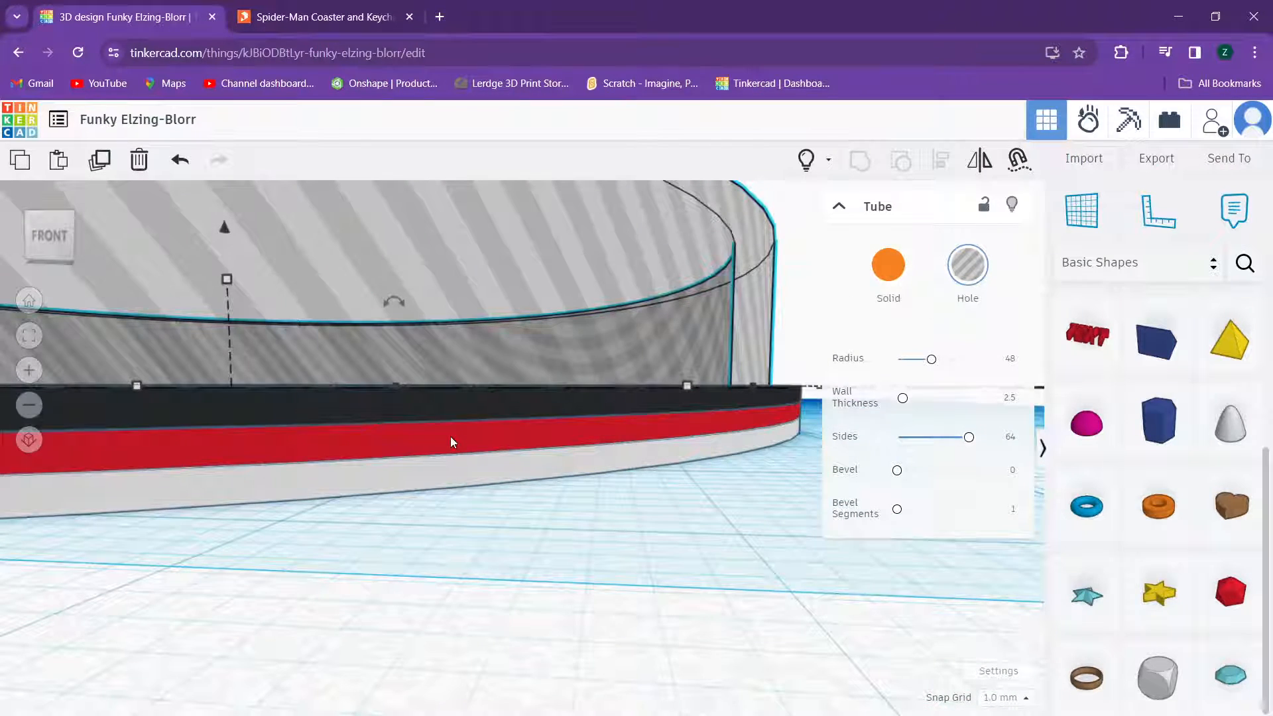
{"action": "left_click", "coordinate": [451, 439], "text": "shift"}
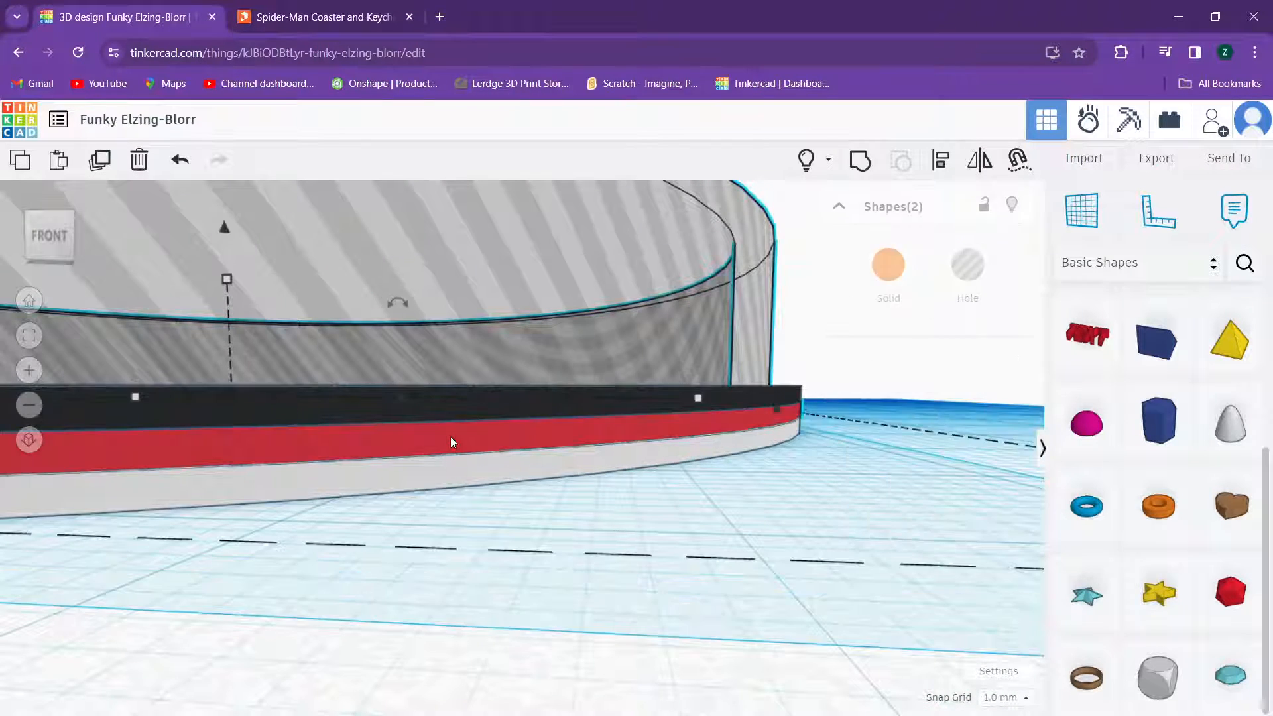
{"action": "left_click", "coordinate": [866, 166]}
{"action": "right_click_drag", "start_coordinate": [634, 318], "coordinate": [579, 383]}
{"action": "scroll", "coordinate": [658, 464], "scroll_direction": "down", "scroll_amount": 5}
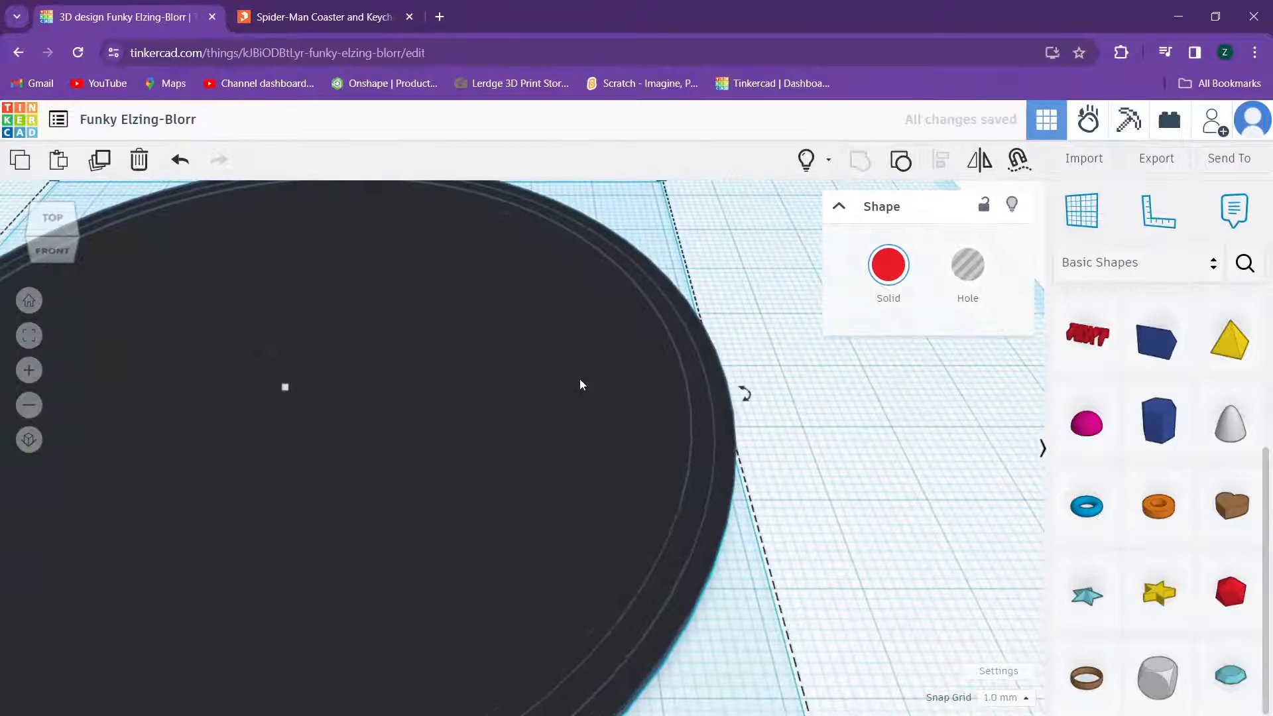
Step: Undo both tube groupings and lower the two tube holes together by 1 mm into the disc stack
{"action": "left_click", "coordinate": [179, 162]}
{"action": "scroll", "coordinate": [473, 363], "scroll_direction": "down", "scroll_amount": 5}
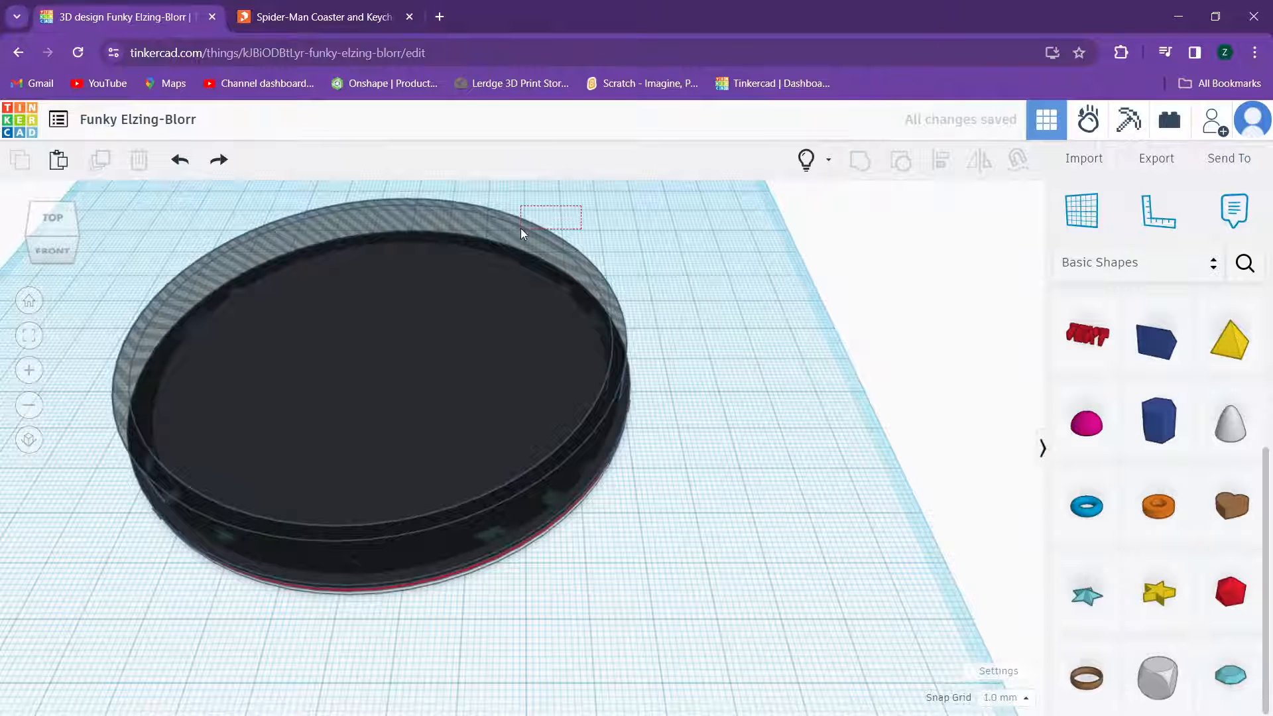
{"action": "left_click_drag", "start_coordinate": [581, 206], "coordinate": [520, 228]}
{"action": "left_click_drag", "start_coordinate": [369, 290], "coordinate": [372, 293]}
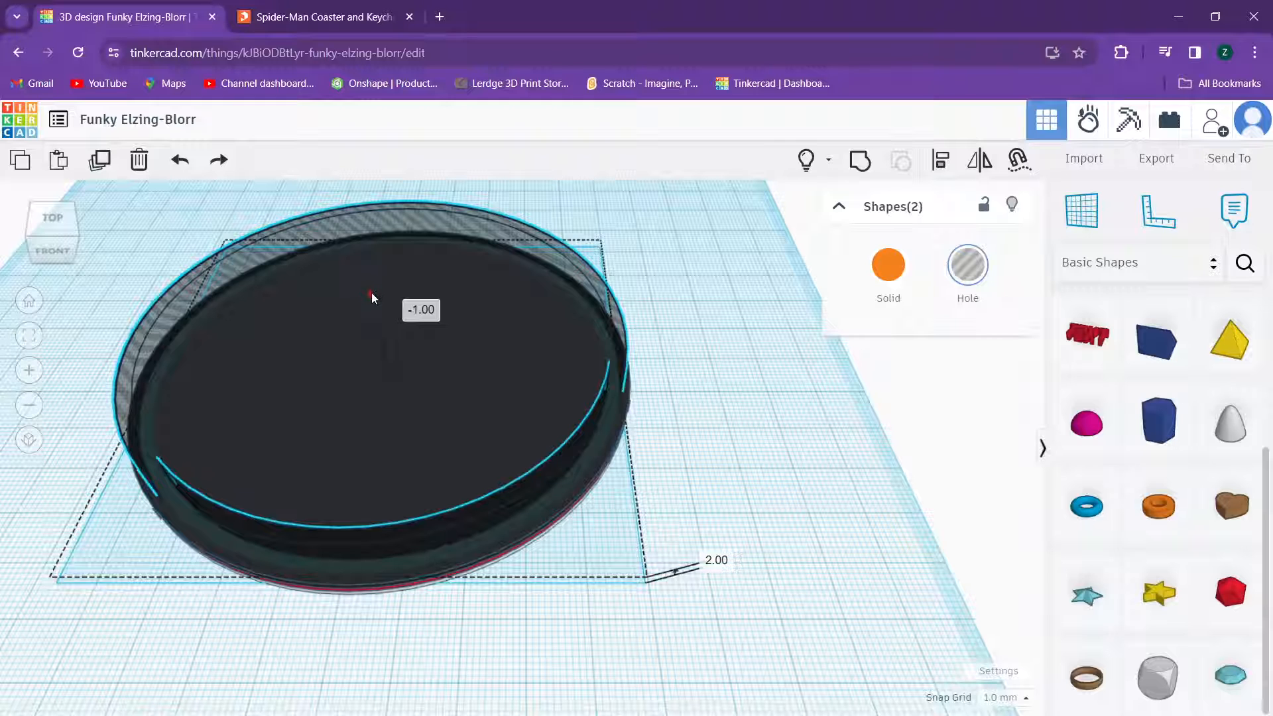
Step: Group one tube hole with the black disc to cut the ring groove near its rim
{"action": "left_click", "coordinate": [687, 285]}
{"action": "scroll", "coordinate": [687, 285], "scroll_direction": "up", "scroll_amount": 5}
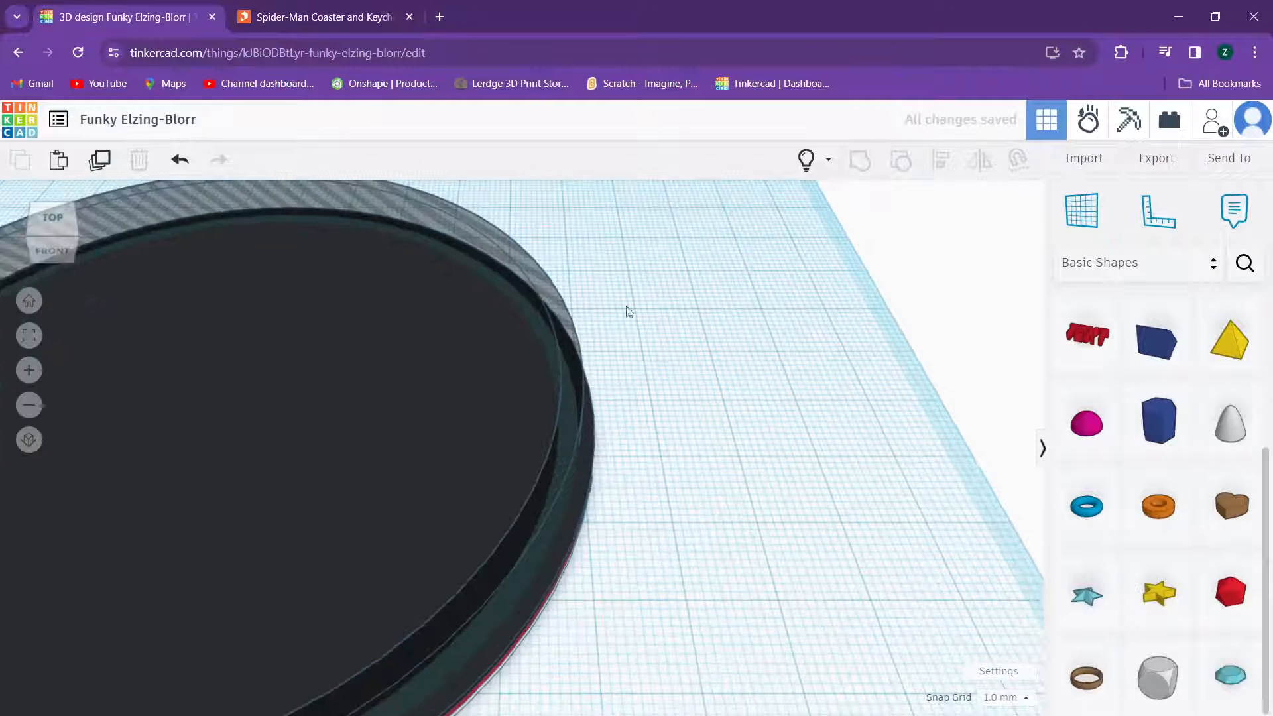
{"action": "left_click", "coordinate": [429, 367]}
{"action": "key", "text": "ctrl+a"}
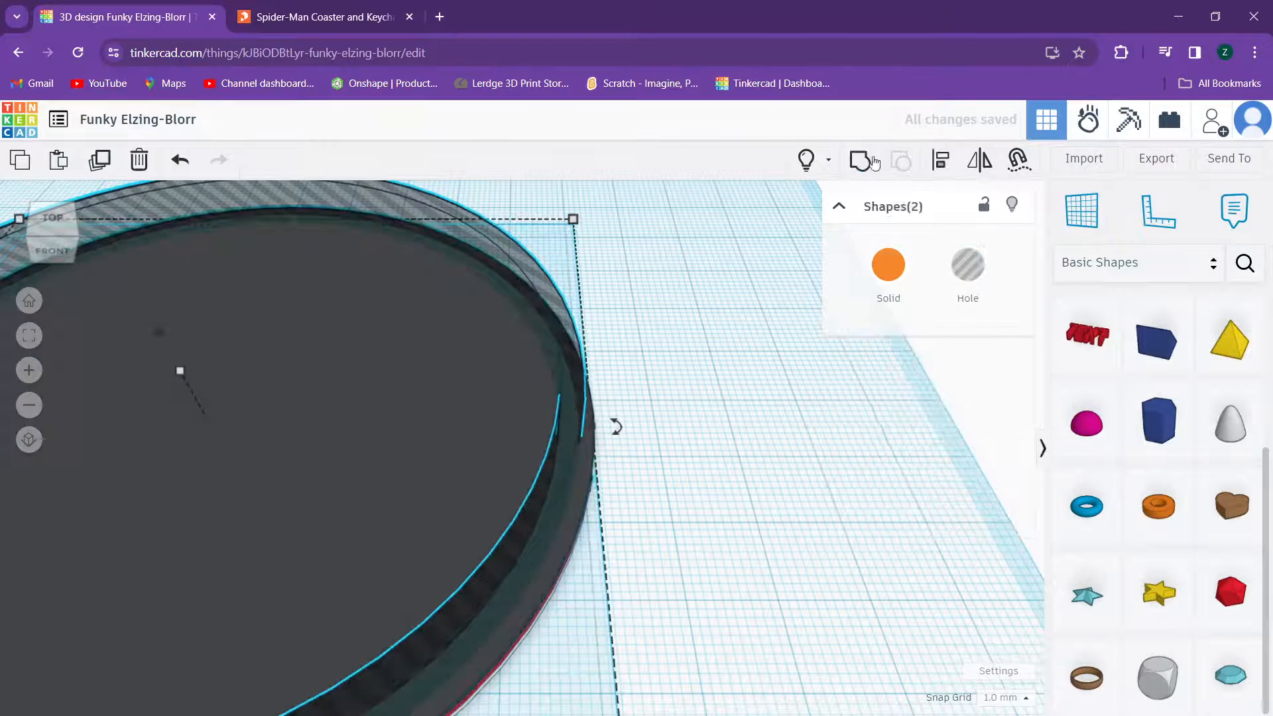
{"action": "key", "text": "ctrl+g"}
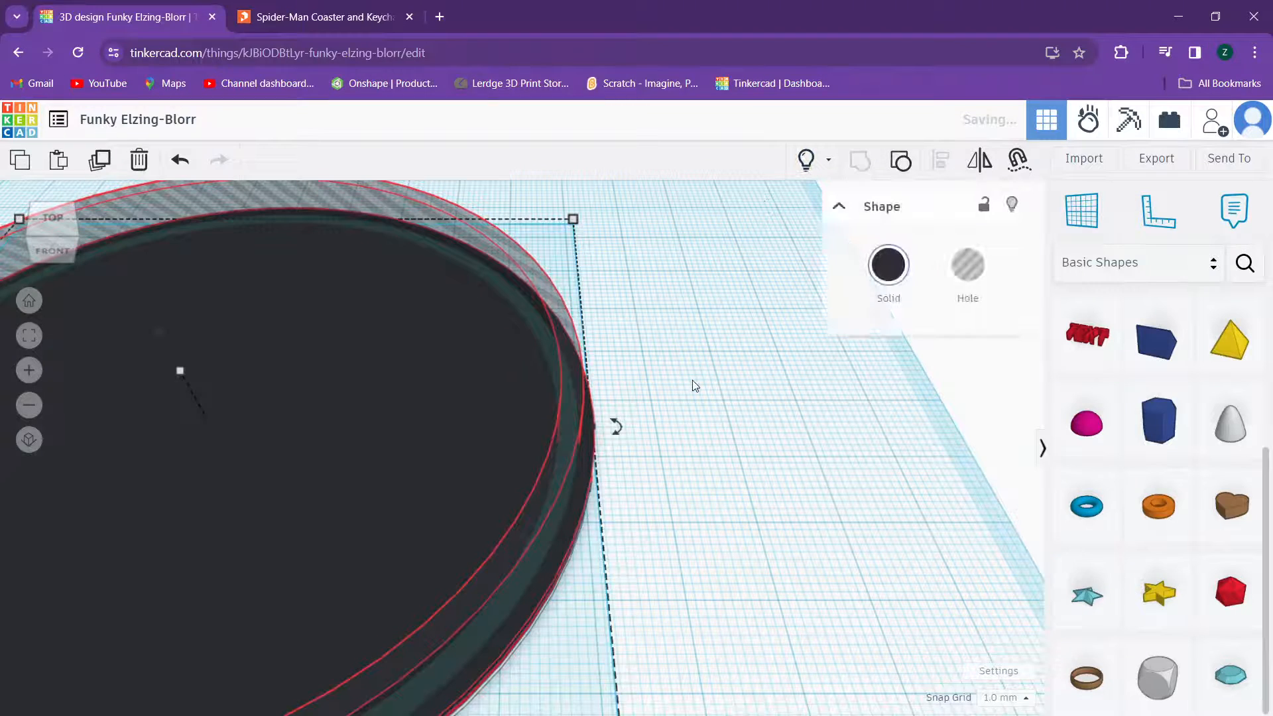
Step: Group the remaining tube hole with the red disc to cut the matching ring groove
{"action": "left_click", "coordinate": [692, 382]}
{"action": "right_click_drag", "start_coordinate": [600, 498], "coordinate": [516, 416]}
{"action": "left_click", "coordinate": [520, 343]}
{"action": "scroll", "coordinate": [513, 411], "scroll_direction": "up", "scroll_amount": 3}
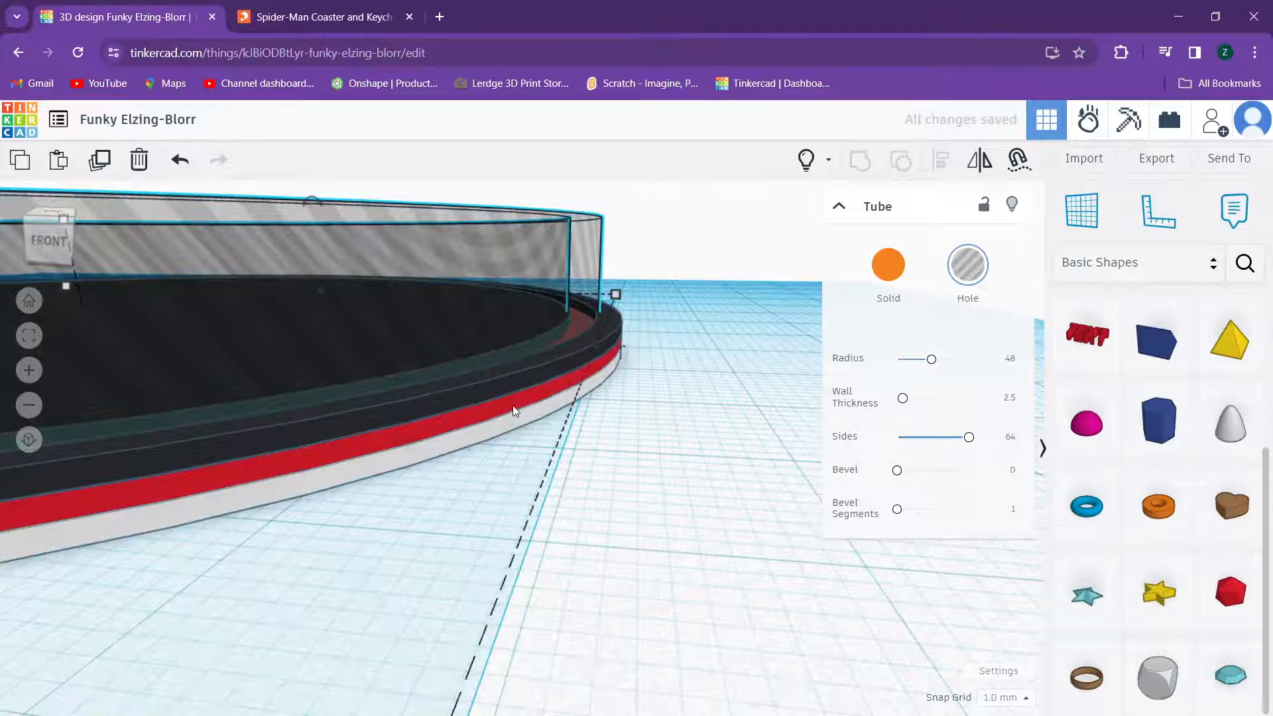
{"action": "left_click", "coordinate": [514, 411], "text": "shift"}
{"action": "left_click", "coordinate": [859, 160]}
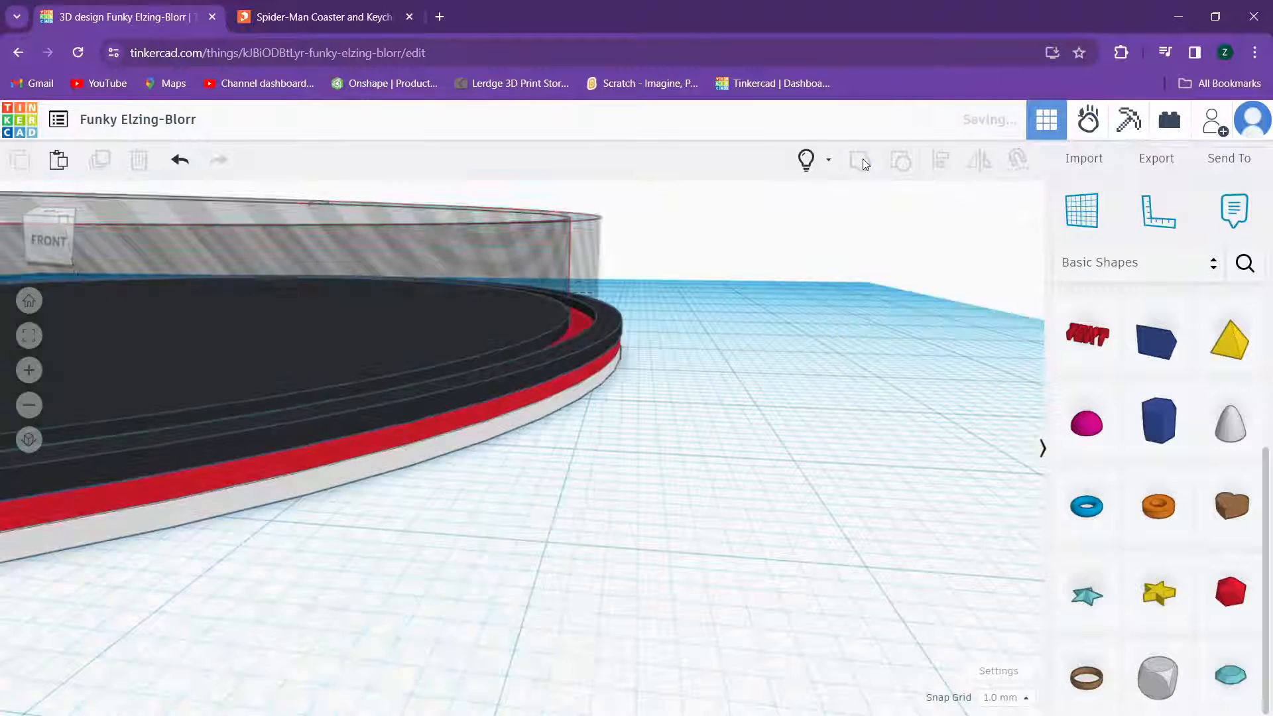
Step: Place a Polygon beside the coaster, turn it into a hole and give it 10 sides
{"action": "right_click_drag", "start_coordinate": [671, 269], "coordinate": [698, 321]}
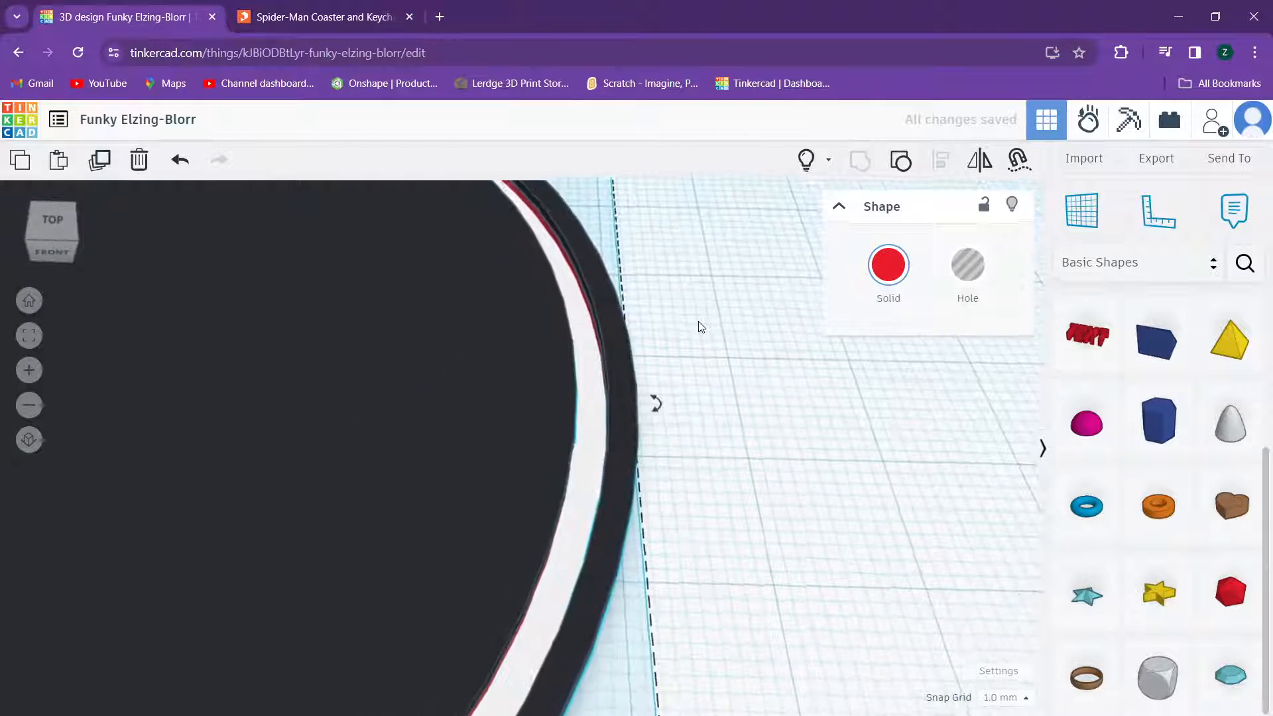
{"action": "scroll", "coordinate": [698, 321], "scroll_direction": "down", "scroll_amount": 5}
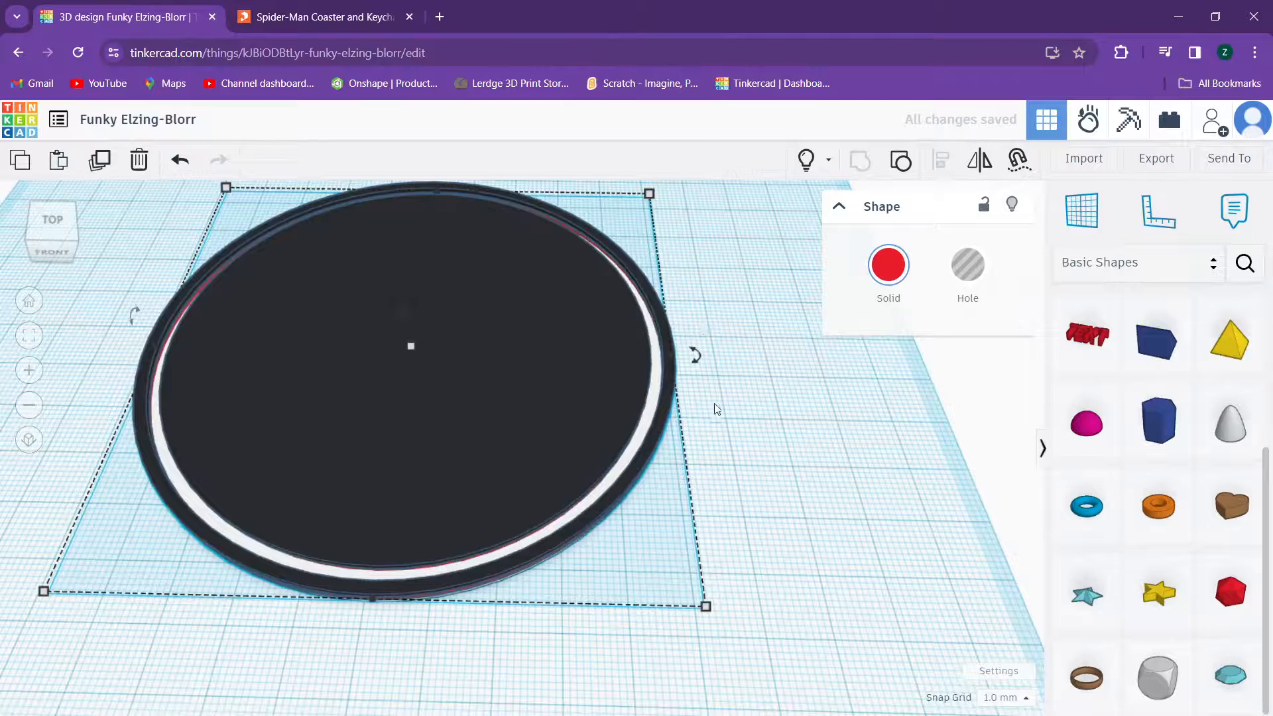
{"action": "right_click_drag", "start_coordinate": [717, 408], "coordinate": [793, 509]}
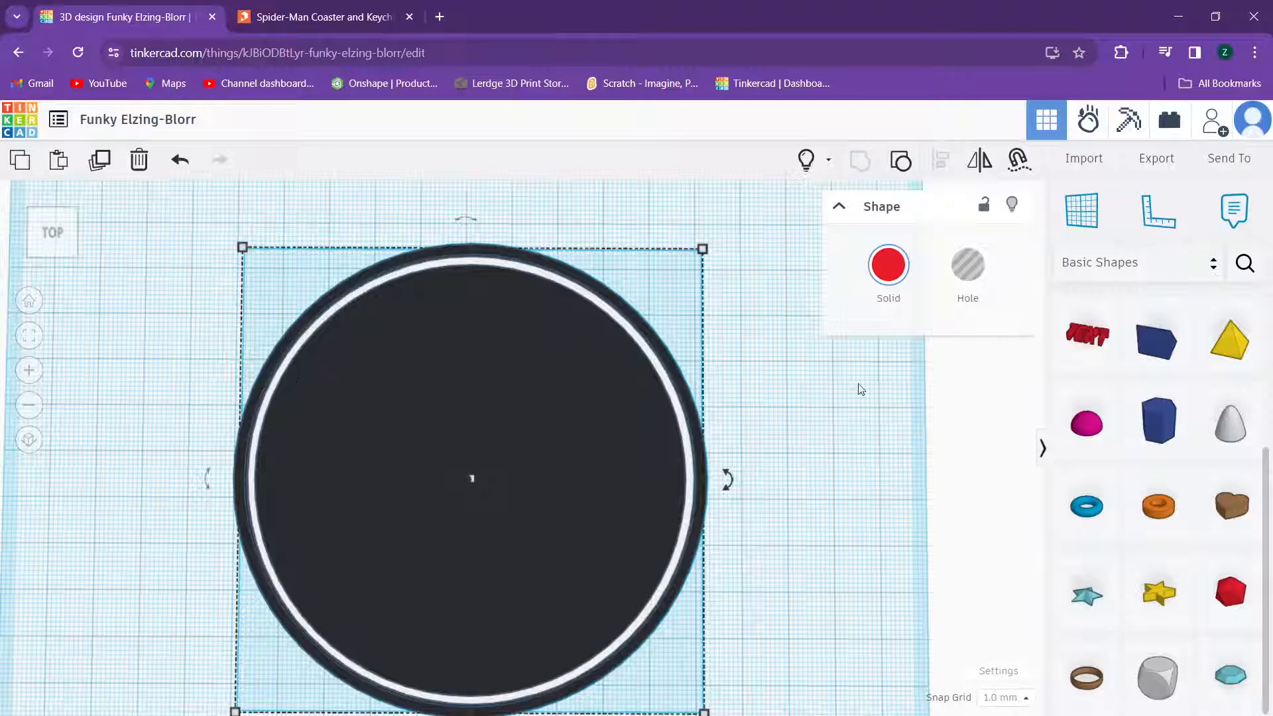
{"action": "left_click_drag", "start_coordinate": [1151, 448], "coordinate": [772, 510]}
{"action": "right_click_drag", "start_coordinate": [759, 445], "coordinate": [658, 385]}
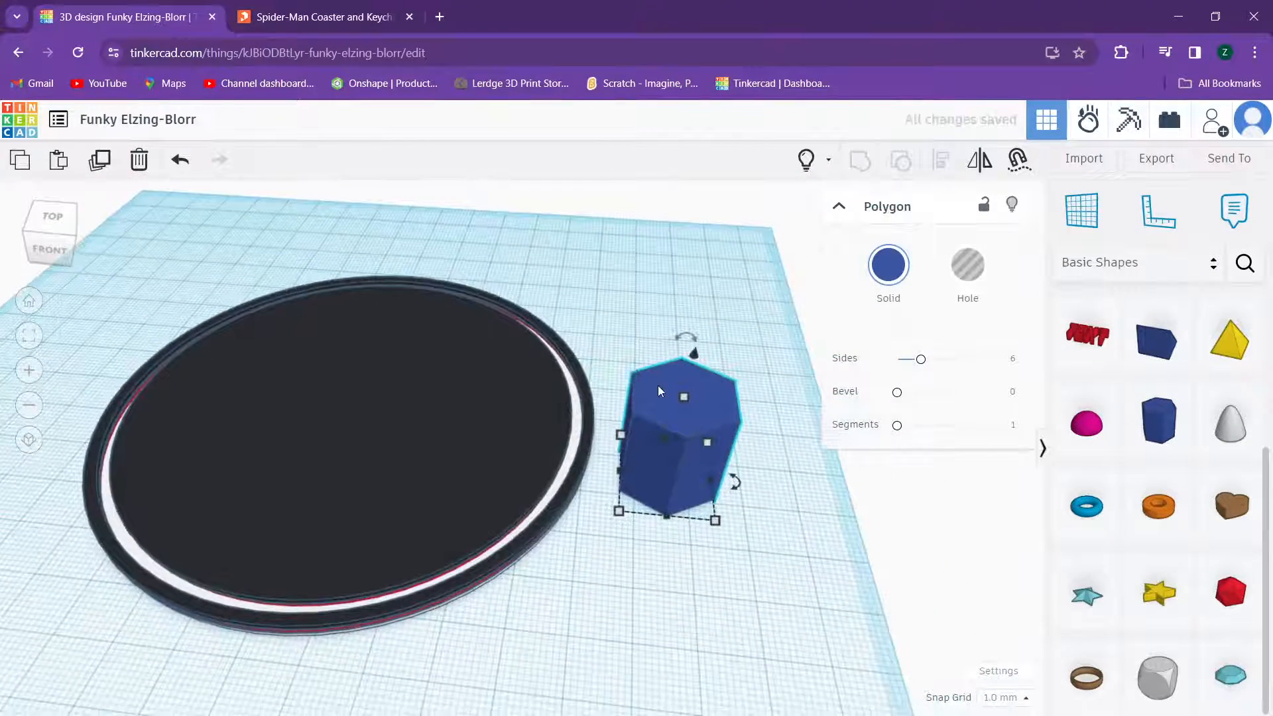
{"action": "left_click", "coordinate": [968, 266]}
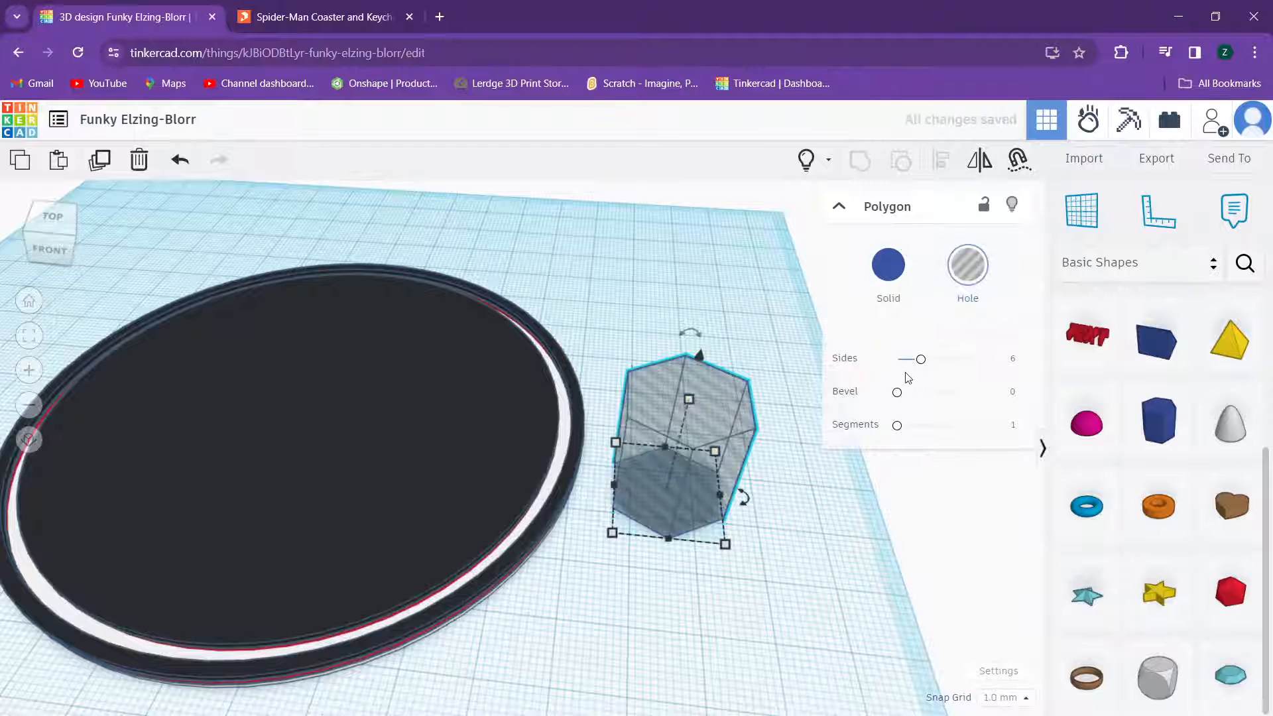
{"action": "left_click_drag", "start_coordinate": [925, 366], "coordinate": [953, 370]}
Step: Raise the polygon hole 2 mm above the workplane and move it onto the black disc
{"action": "scroll", "coordinate": [750, 341], "scroll_direction": "up", "scroll_amount": 2}
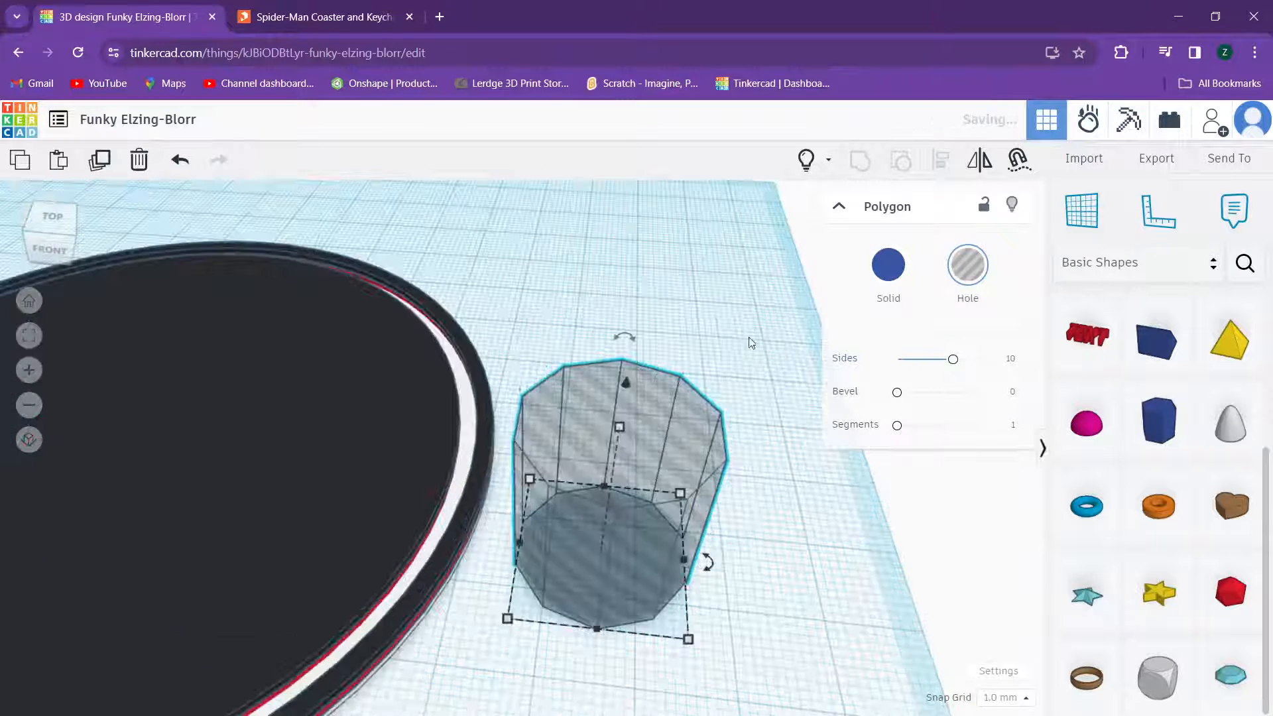
{"action": "right_click_drag", "start_coordinate": [652, 384], "coordinate": [635, 272]}
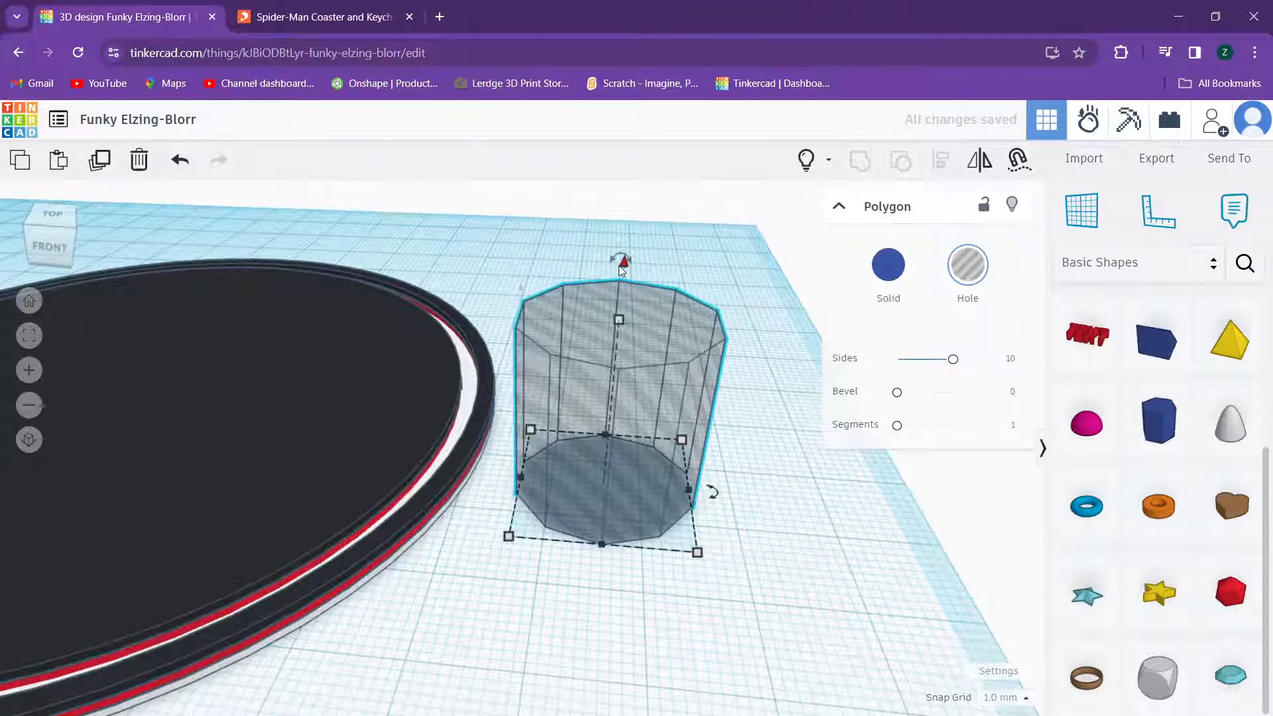
{"action": "left_click_drag", "start_coordinate": [618, 266], "coordinate": [627, 253]}
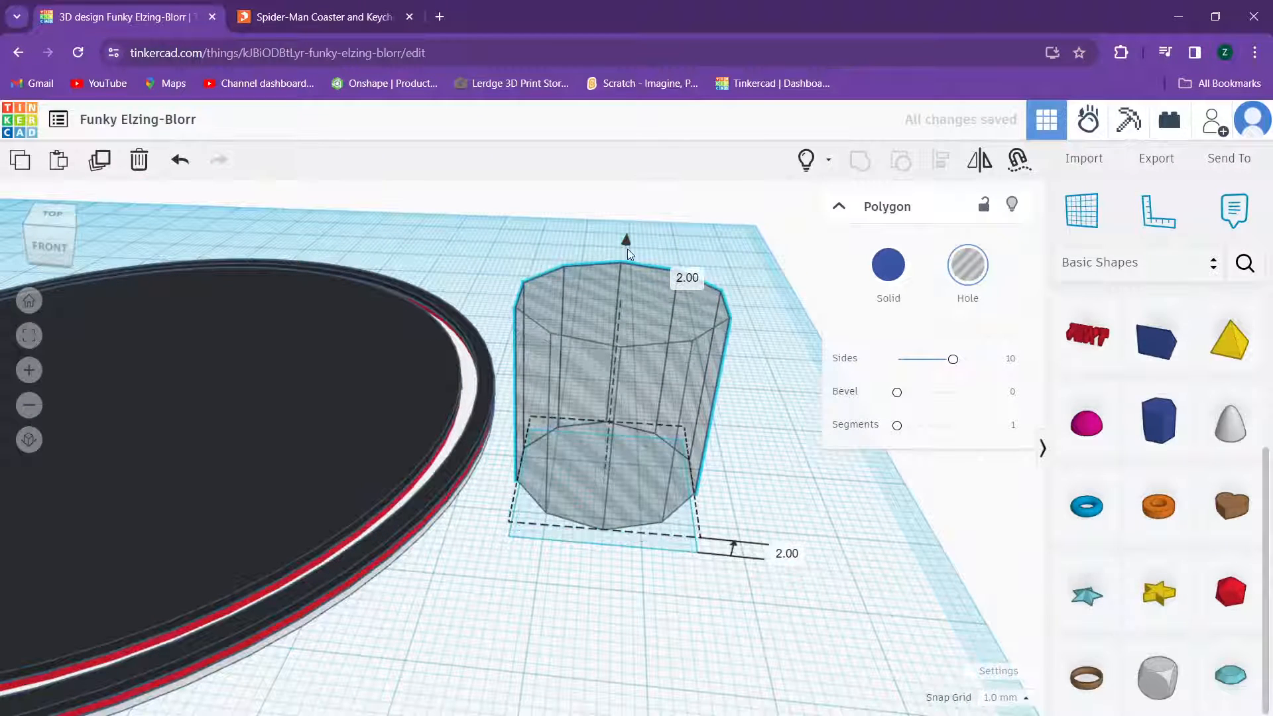
{"action": "left_click_drag", "start_coordinate": [580, 396], "coordinate": [82, 357]}
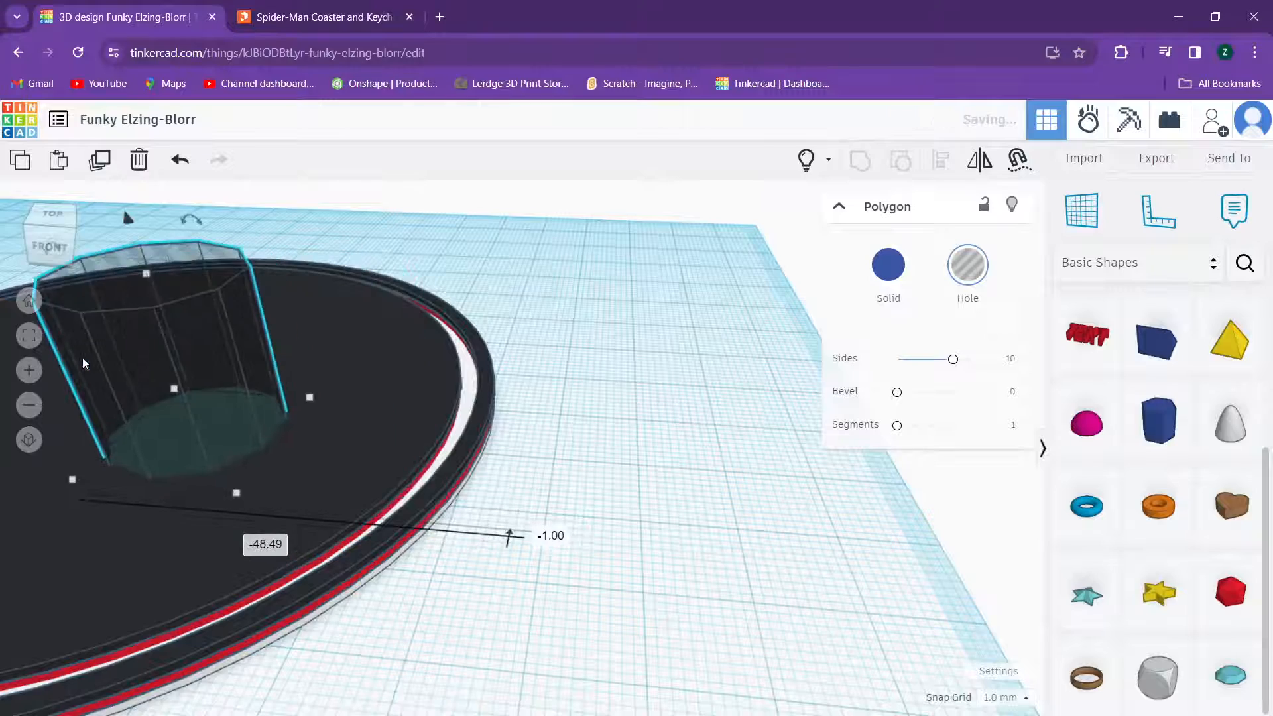
Step: Align the polygon hole centrally with all three discs in both horizontal directions
{"action": "scroll", "coordinate": [233, 279], "scroll_direction": "down", "scroll_amount": 2}
{"action": "middle_click_drag", "start_coordinate": [424, 292], "coordinate": [663, 312]}
{"action": "left_click_drag", "start_coordinate": [709, 231], "coordinate": [410, 552]}
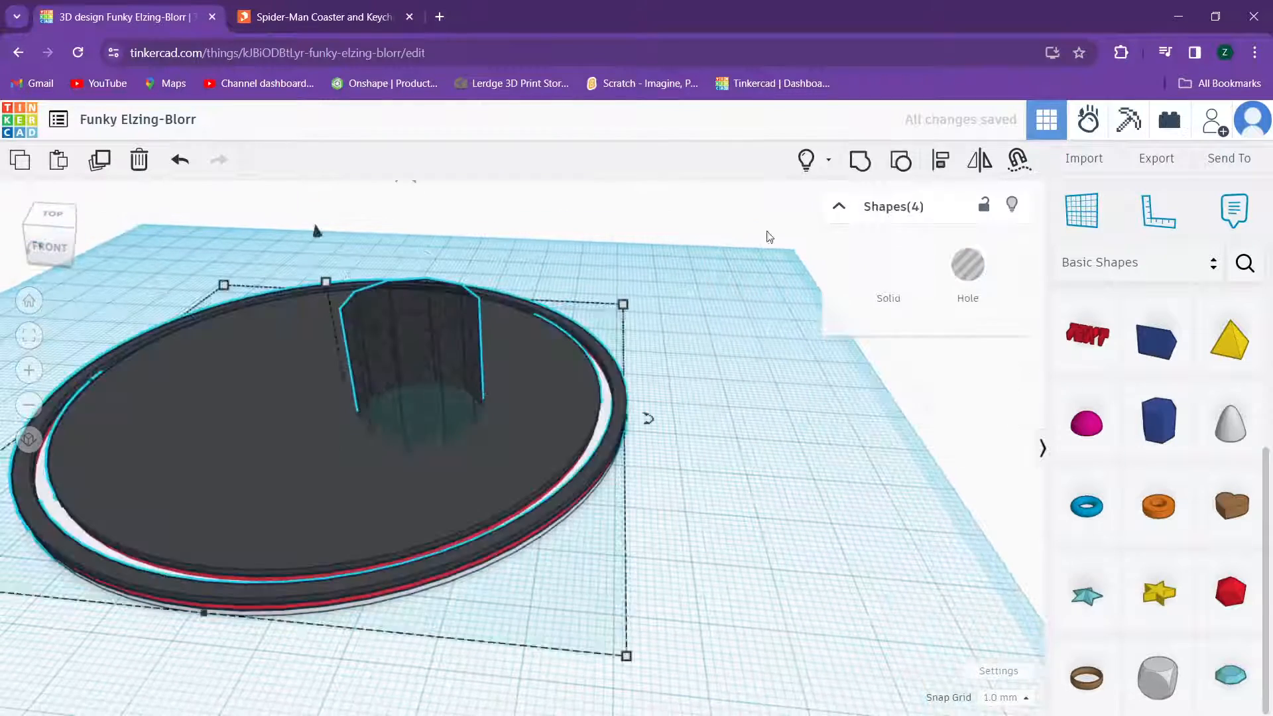
{"action": "left_click", "coordinate": [940, 159]}
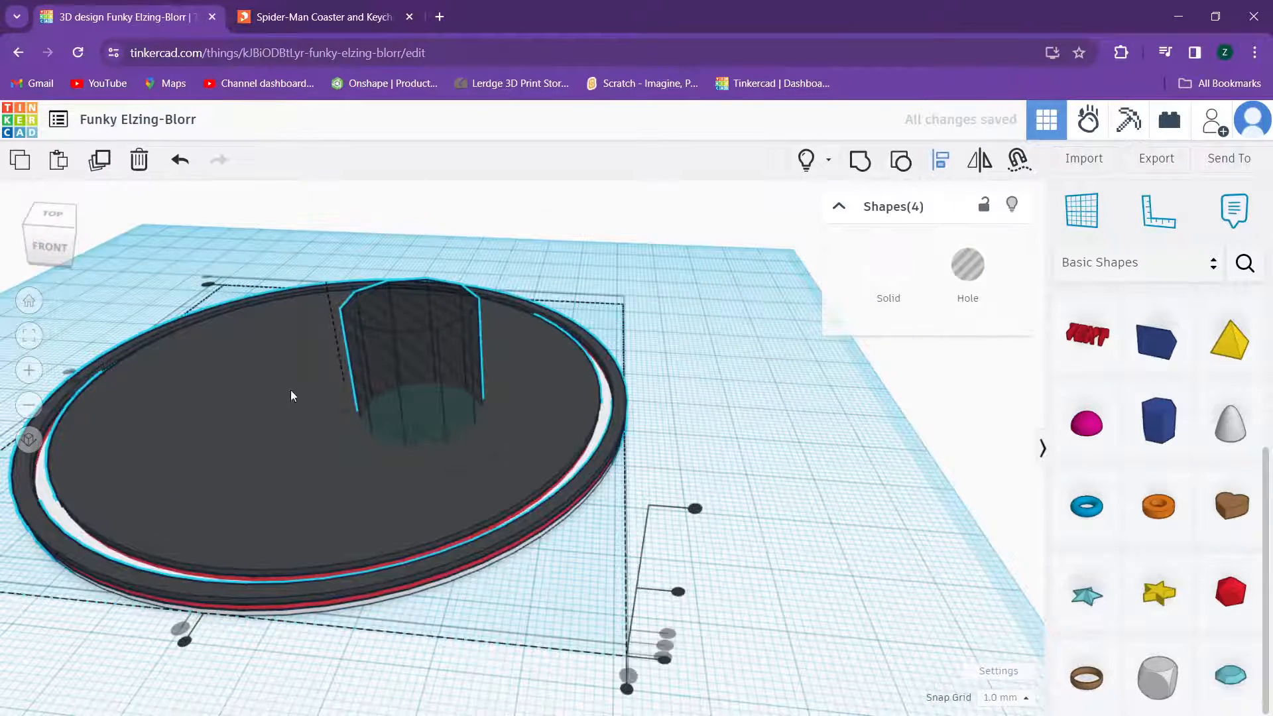
{"action": "middle_click_drag", "start_coordinate": [290, 396], "coordinate": [423, 380]}
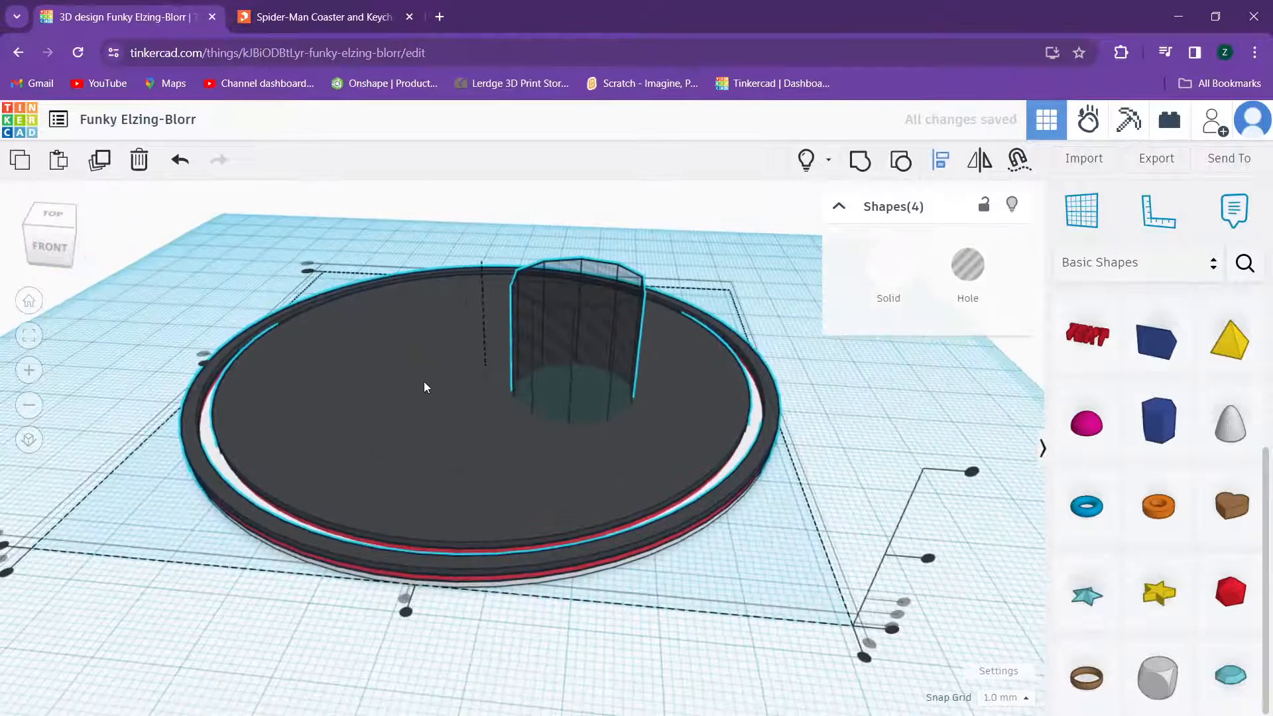
{"action": "left_click", "coordinate": [202, 355]}
{"action": "left_click", "coordinate": [404, 597]}
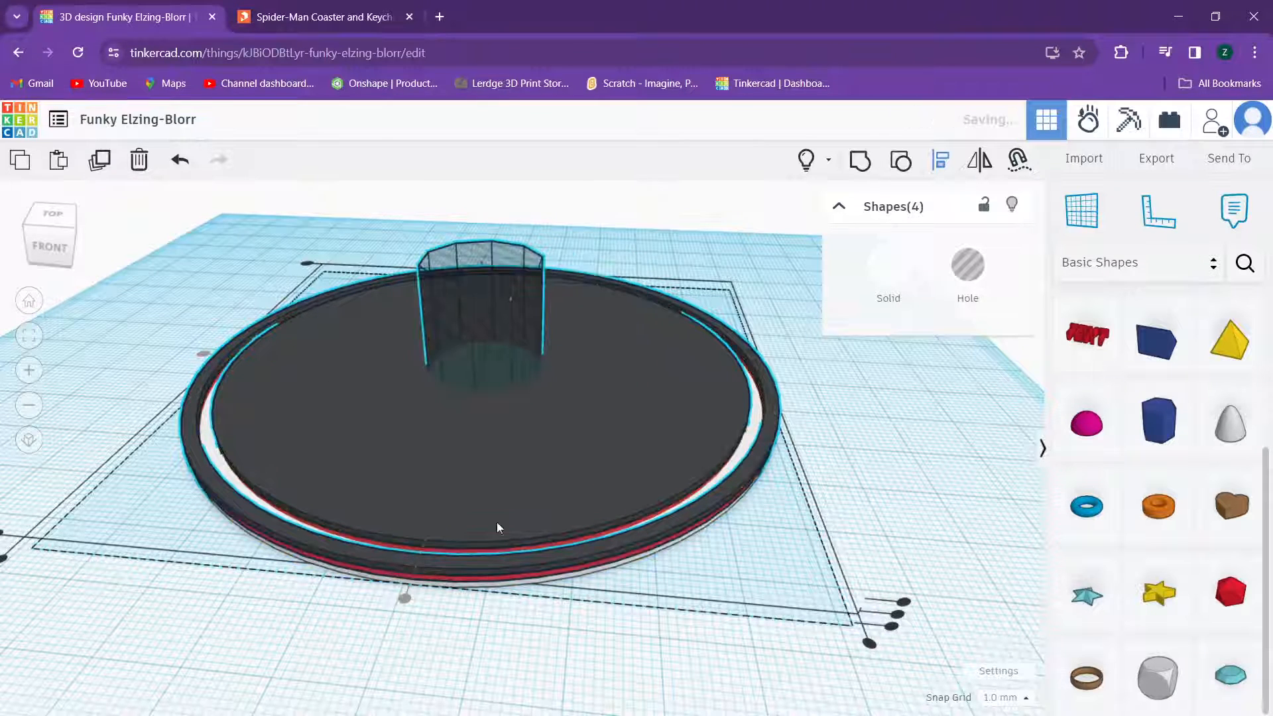
{"action": "left_click", "coordinate": [849, 367]}
Step: Check the Spider-Man coaster reference on Printables and scale the central polygon hole down proportionally to a height of 10 mm
{"action": "right_click_drag", "start_coordinate": [599, 253], "coordinate": [666, 473]}
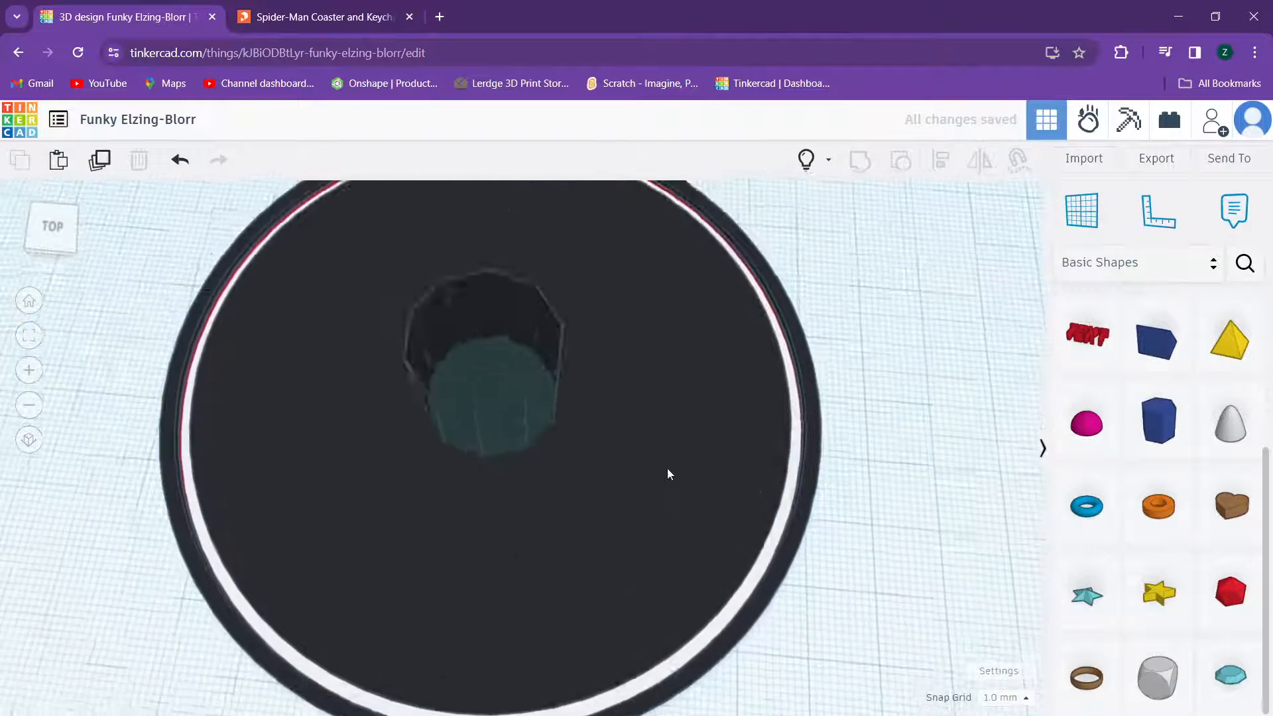
{"action": "left_click", "coordinate": [346, 17]}
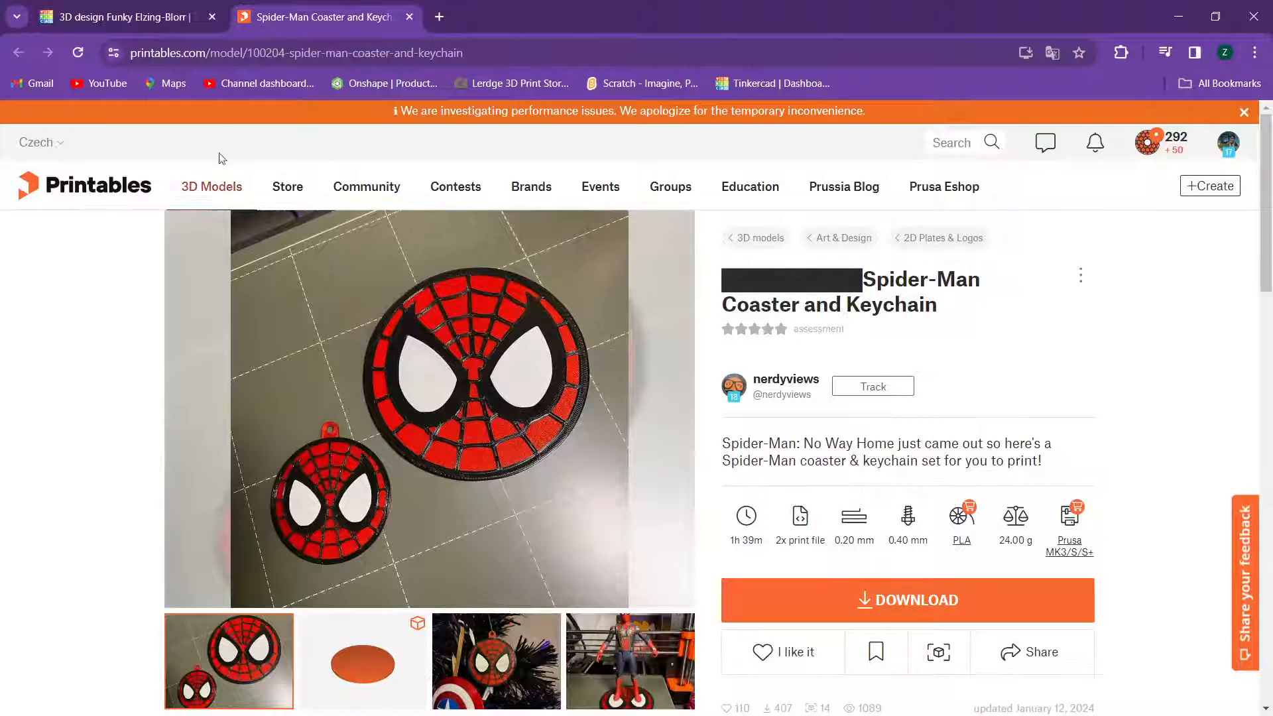
{"action": "left_click", "coordinate": [112, 17]}
{"action": "scroll", "coordinate": [460, 388], "scroll_direction": "up", "scroll_amount": 3}
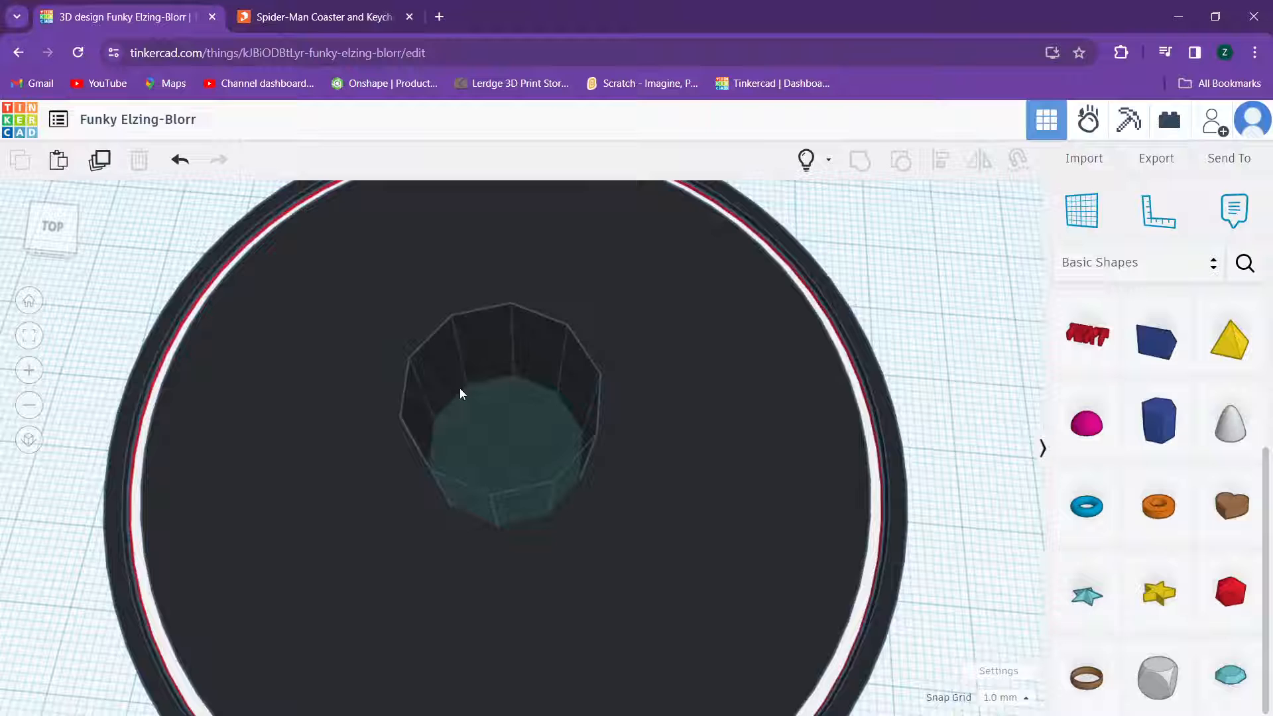
{"action": "left_click", "coordinate": [497, 391]}
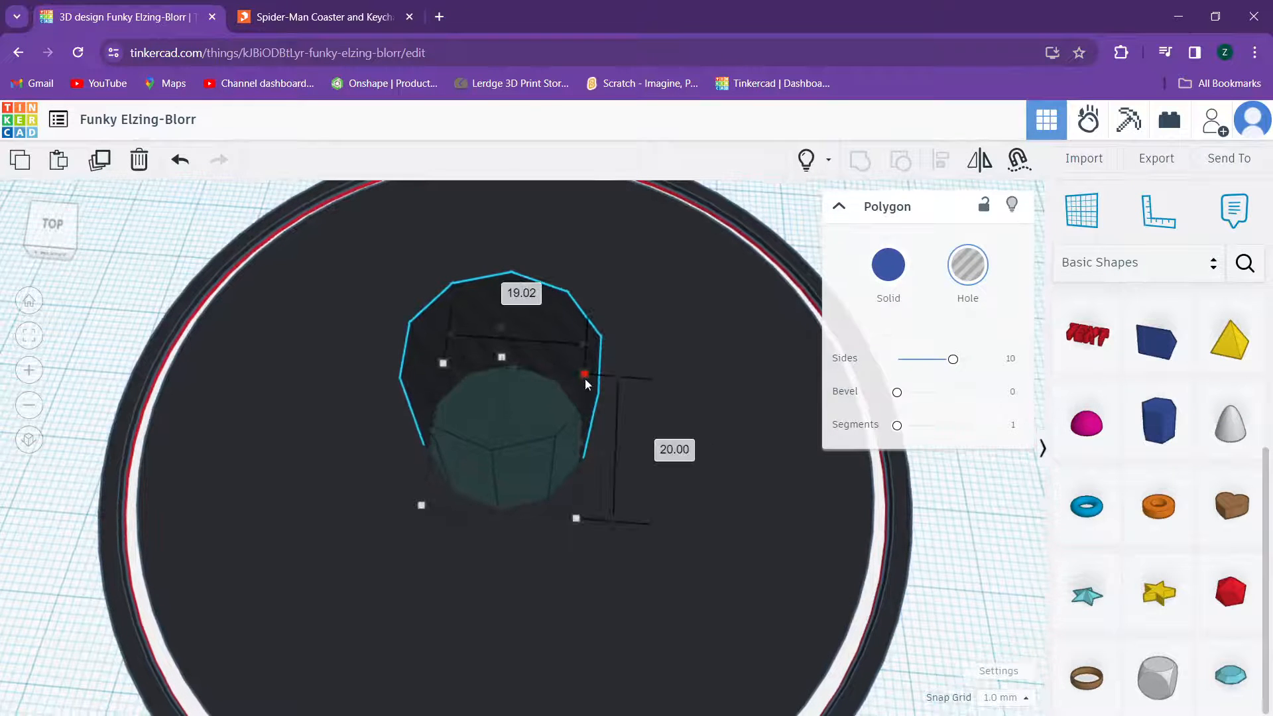
{"action": "right_click_drag", "start_coordinate": [584, 379], "coordinate": [580, 357]}
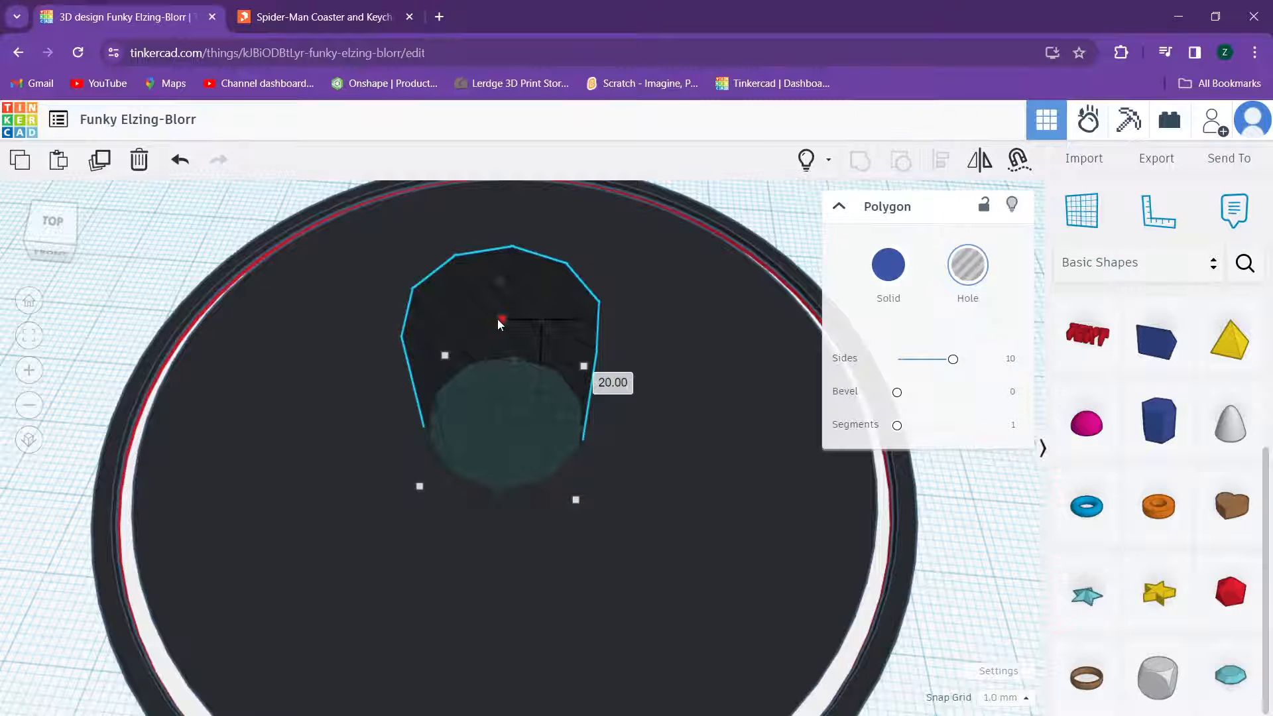
{"action": "left_click_drag", "start_coordinate": [502, 321], "coordinate": [497, 378]}
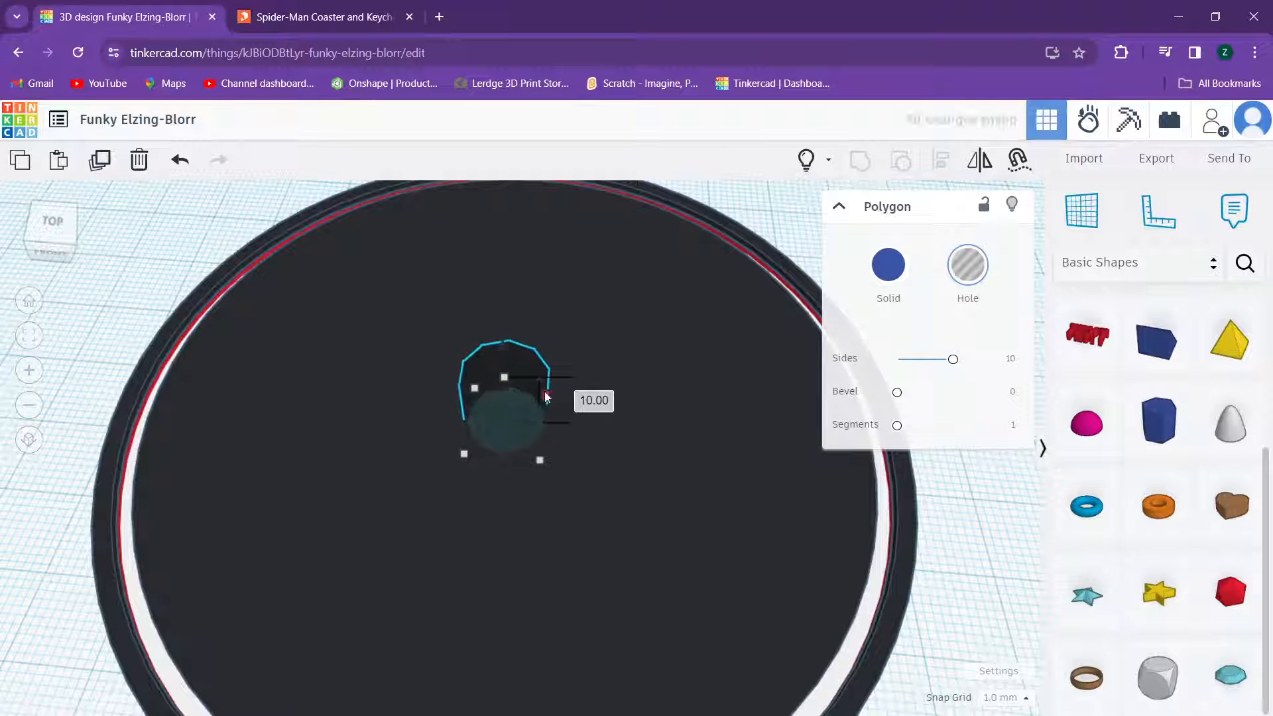
Step: Scale the central polygon hole up proportionally to a height of 11 mm
{"action": "right_click_drag", "start_coordinate": [507, 387], "coordinate": [508, 459]}
{"action": "scroll", "coordinate": [516, 442], "scroll_direction": "down", "scroll_amount": 3}
{"action": "left_click_drag", "start_coordinate": [508, 456], "coordinate": [511, 454]}
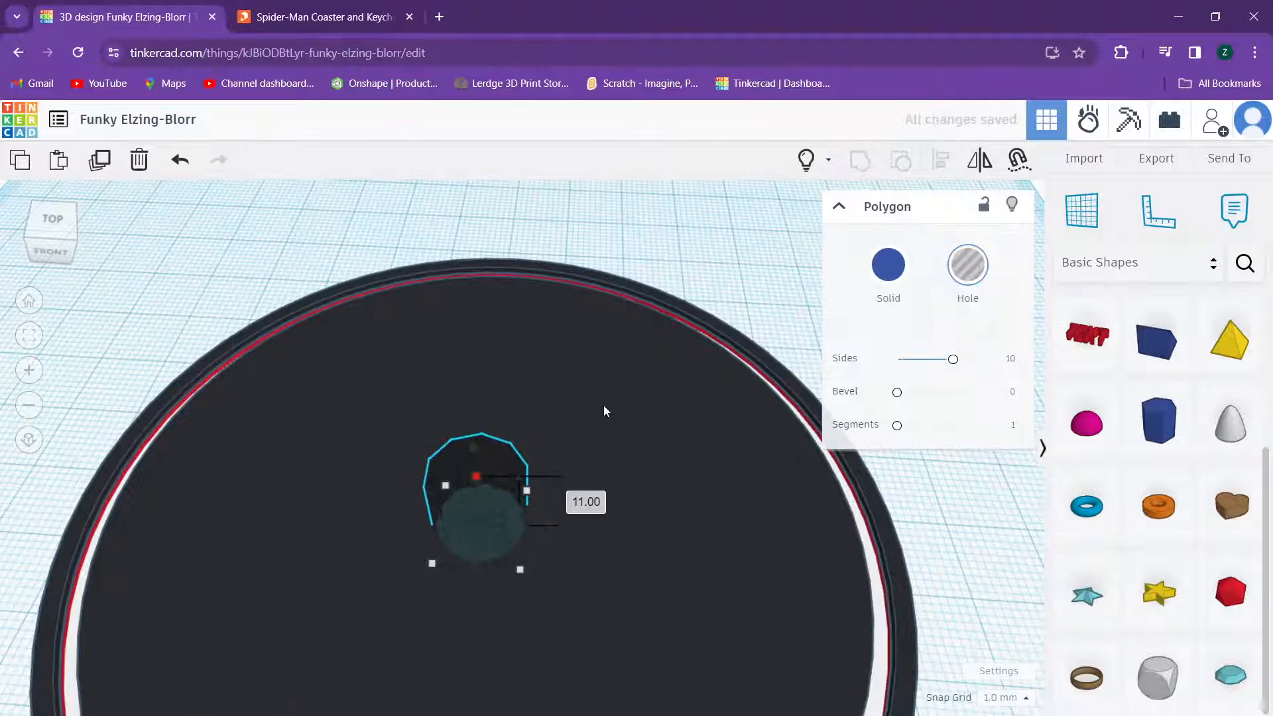
{"action": "left_click", "coordinate": [603, 405]}
{"action": "scroll", "coordinate": [604, 410], "scroll_direction": "up", "scroll_amount": 3}
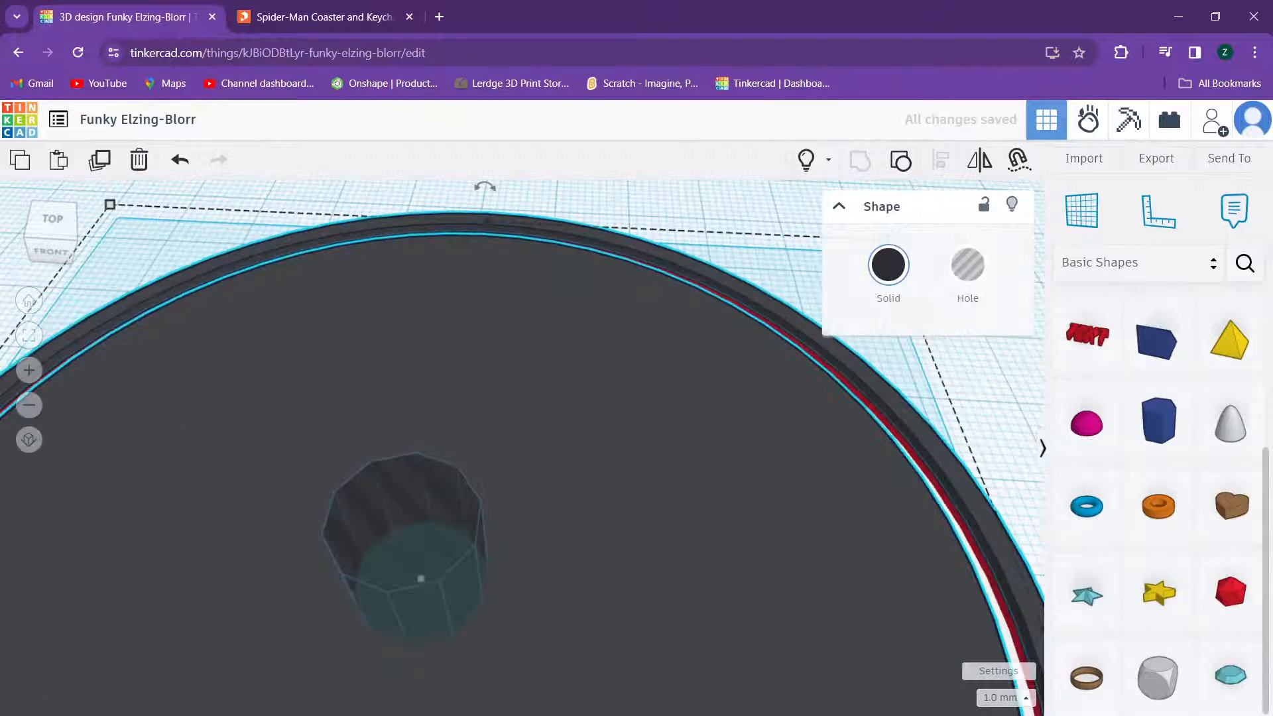
{"action": "scroll", "coordinate": [556, 430], "scroll_direction": "down", "scroll_amount": 1}
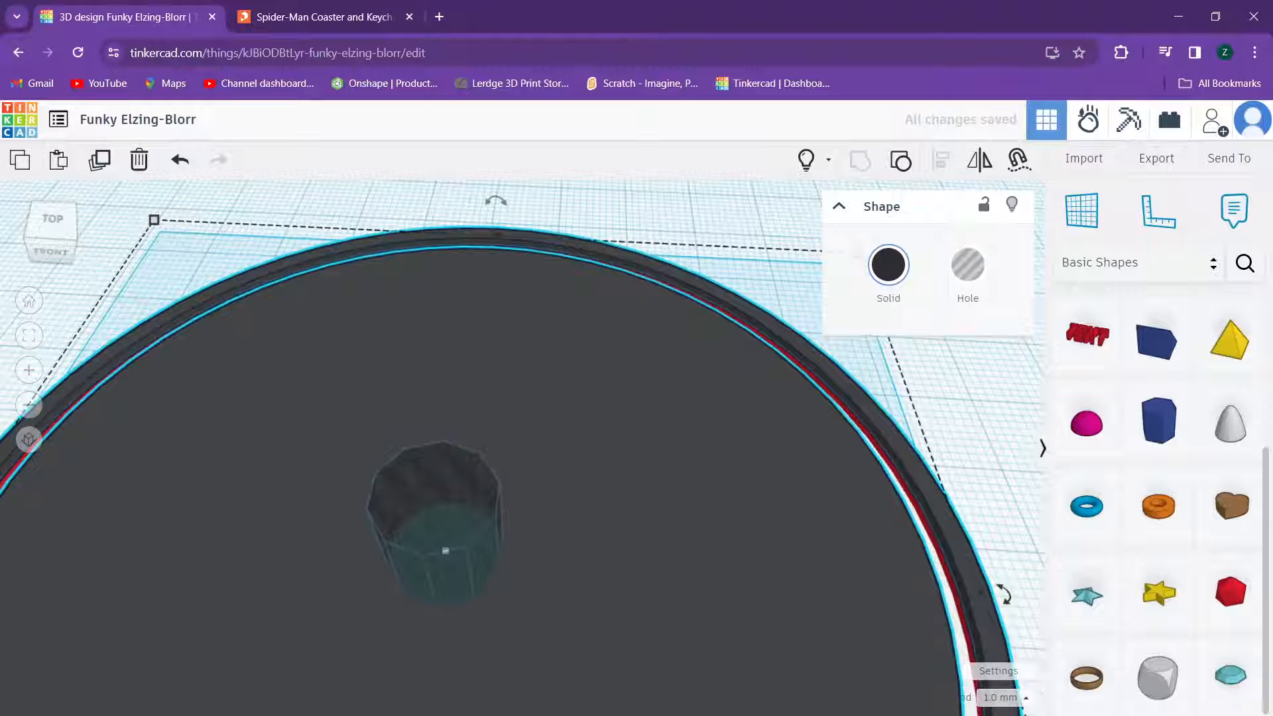
{"action": "right_click_drag", "start_coordinate": [583, 353], "coordinate": [551, 373]}
{"action": "scroll", "coordinate": [785, 288], "scroll_direction": "down", "scroll_amount": 1}
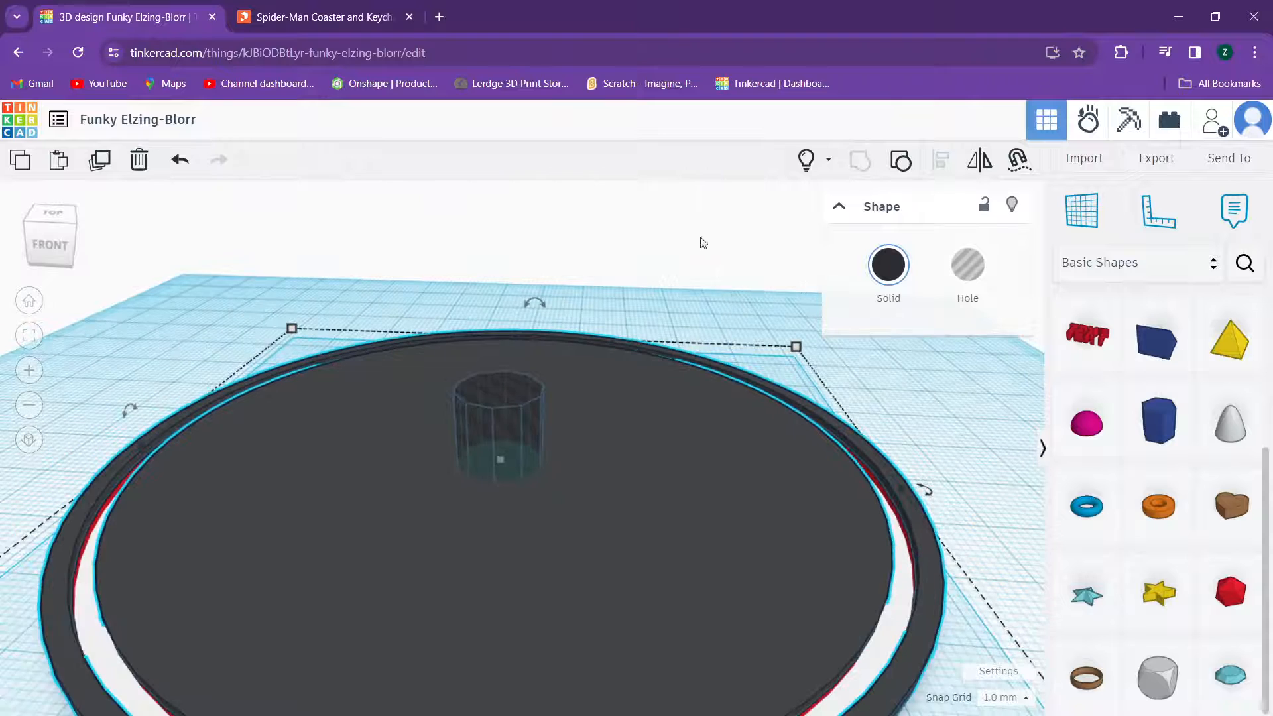
{"action": "middle_click_drag", "start_coordinate": [742, 491], "coordinate": [722, 372]}
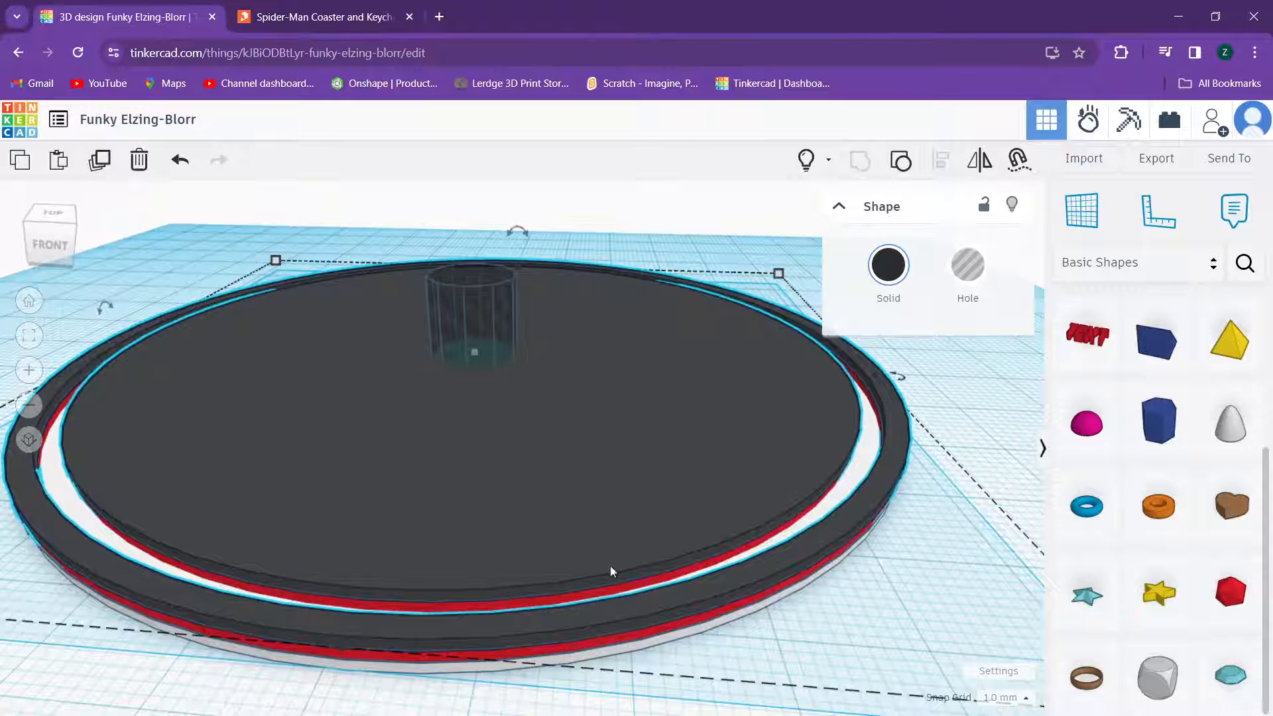
Step: Check the Spider-Man coaster reference on Printables and delete the polygon hole from the centre of the black disc
{"action": "left_click", "coordinate": [356, 15]}
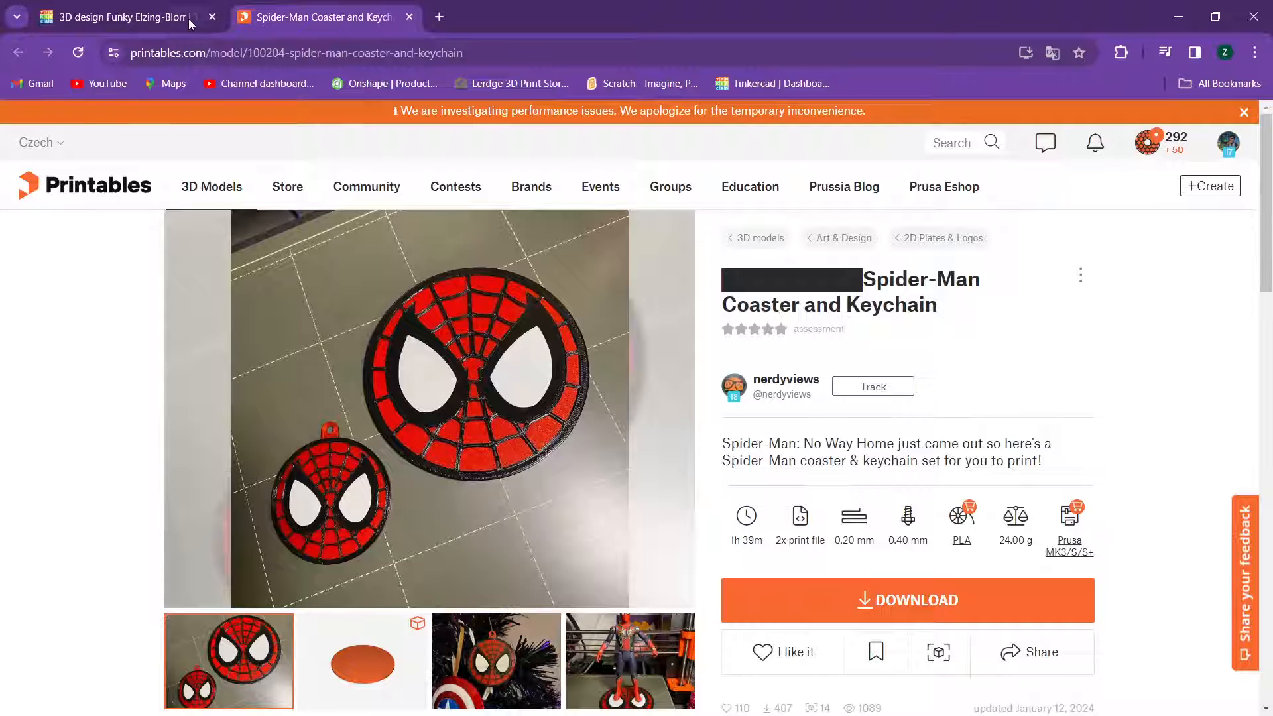
{"action": "mouse_move", "coordinate": [172, 20]}
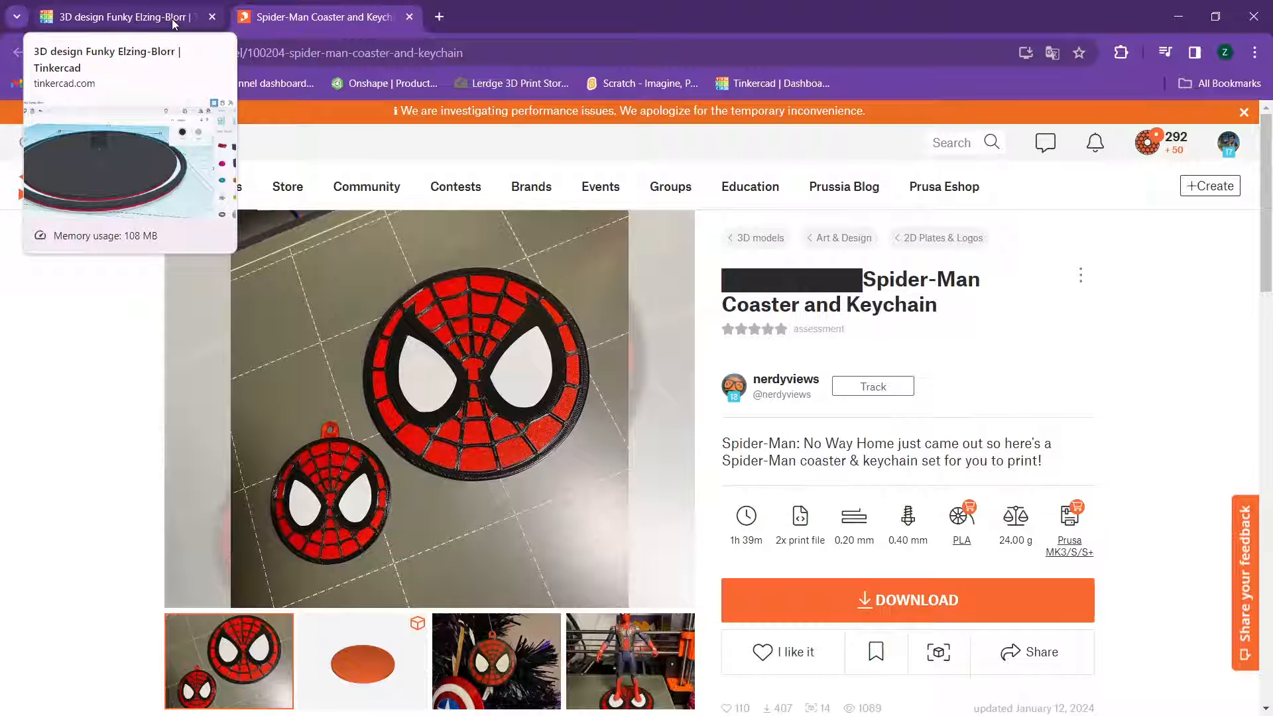
{"action": "left_click", "coordinate": [172, 20]}
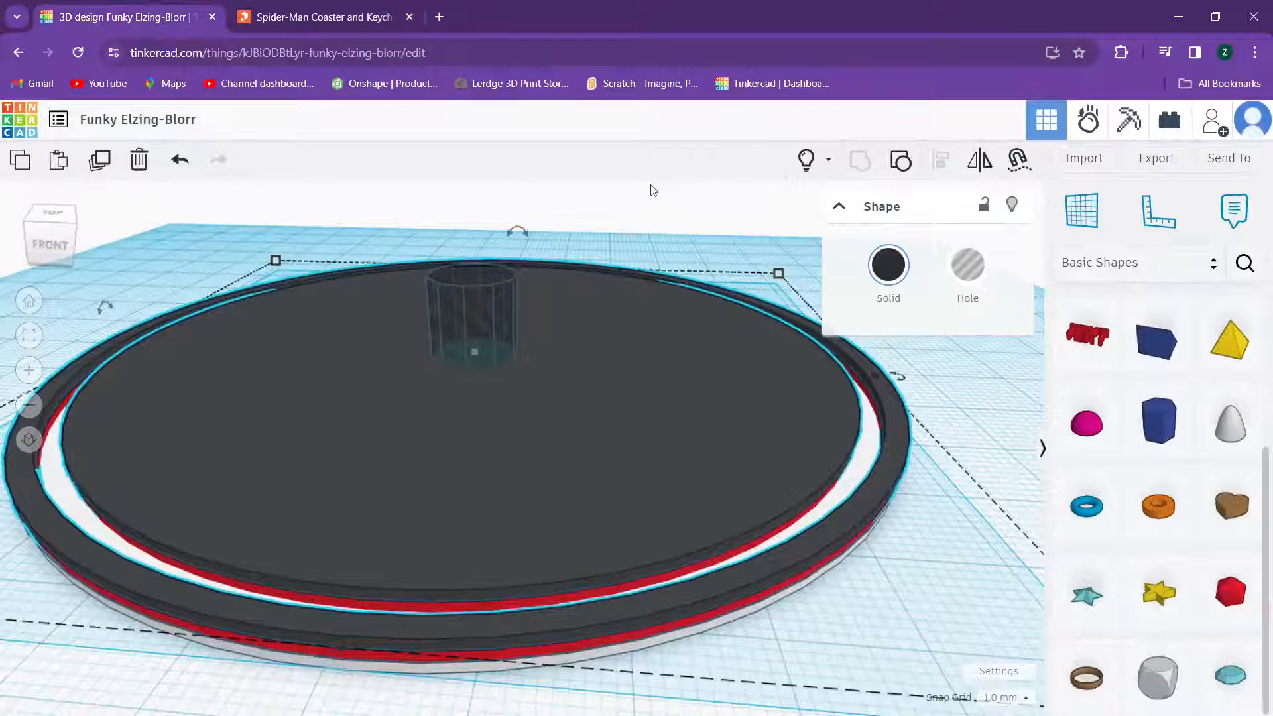
{"action": "left_click", "coordinate": [642, 252]}
{"action": "left_click", "coordinate": [467, 326]}
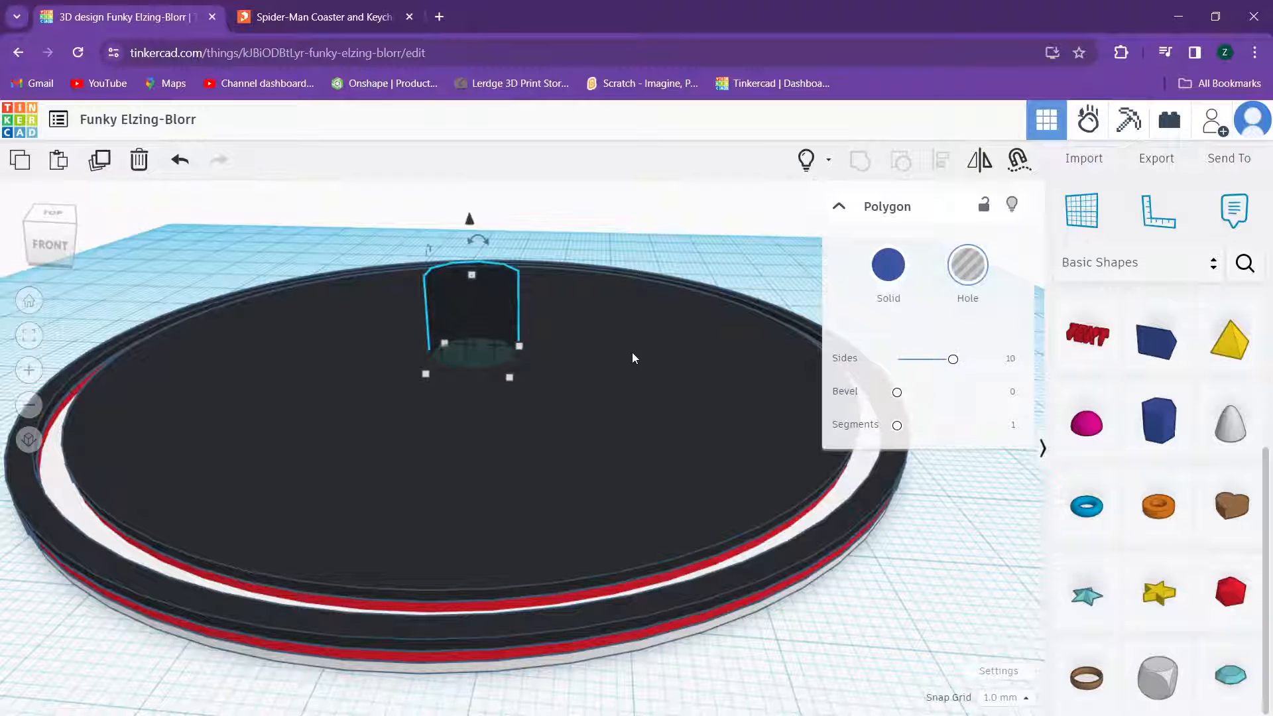
{"action": "key", "text": "Delete"}
Step: Place a Cylinder on top of the coaster and give it 64 sides
{"action": "right_click_drag", "start_coordinate": [656, 297], "coordinate": [900, 355]}
{"action": "scroll", "coordinate": [901, 355], "scroll_direction": "down", "scroll_amount": 2}
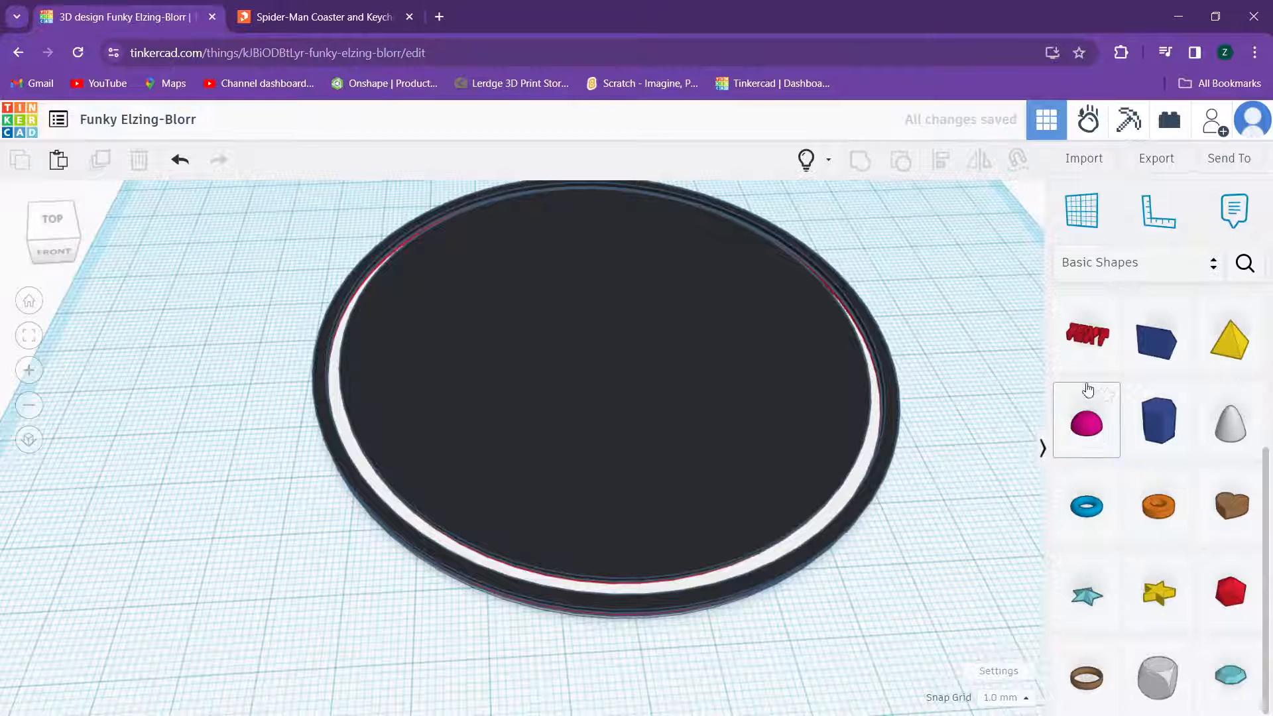
{"action": "scroll", "coordinate": [1145, 397], "scroll_direction": "up", "scroll_amount": 2}
{"action": "scroll", "coordinate": [1145, 398], "scroll_direction": "up", "scroll_amount": 3}
{"action": "left_click_drag", "start_coordinate": [1087, 411], "coordinate": [550, 329]}
{"action": "middle_click_drag", "start_coordinate": [658, 293], "coordinate": [590, 365]}
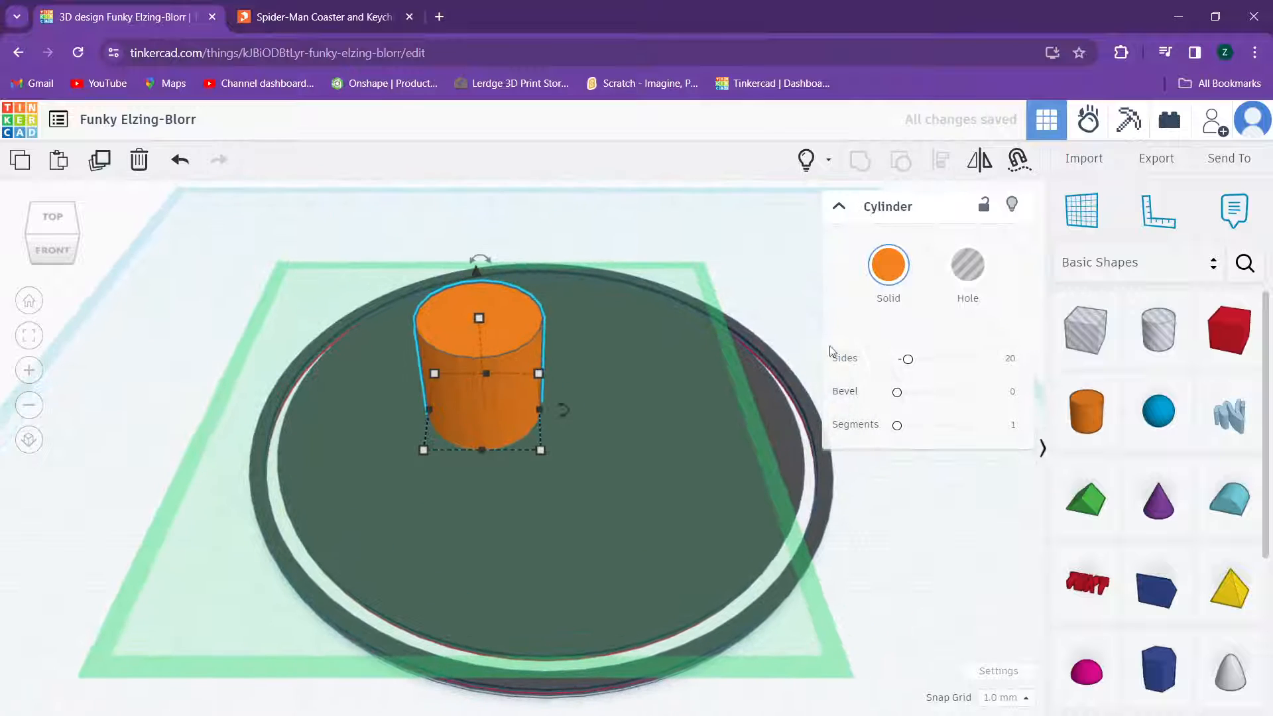
{"action": "left_click_drag", "start_coordinate": [908, 359], "coordinate": [969, 358]}
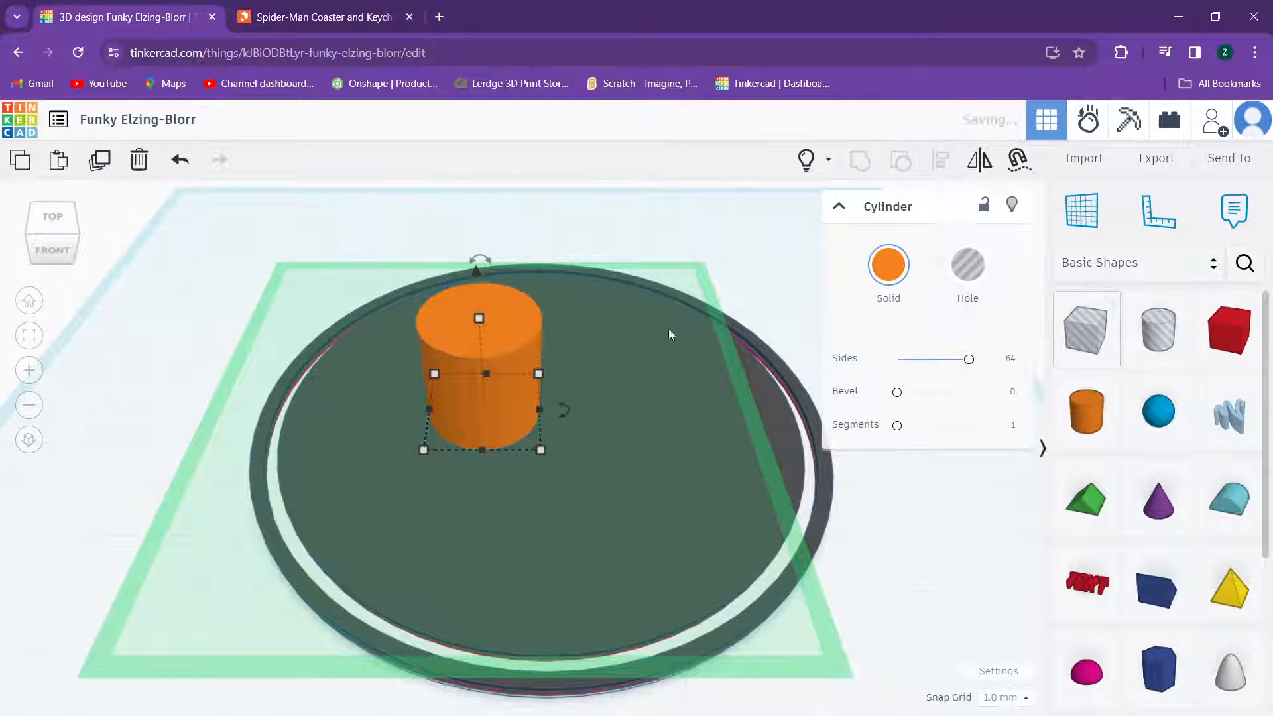
Step: Set the cylinder's length and width to 96 mm each and turn it into a hole
{"action": "left_click", "coordinate": [538, 374]}
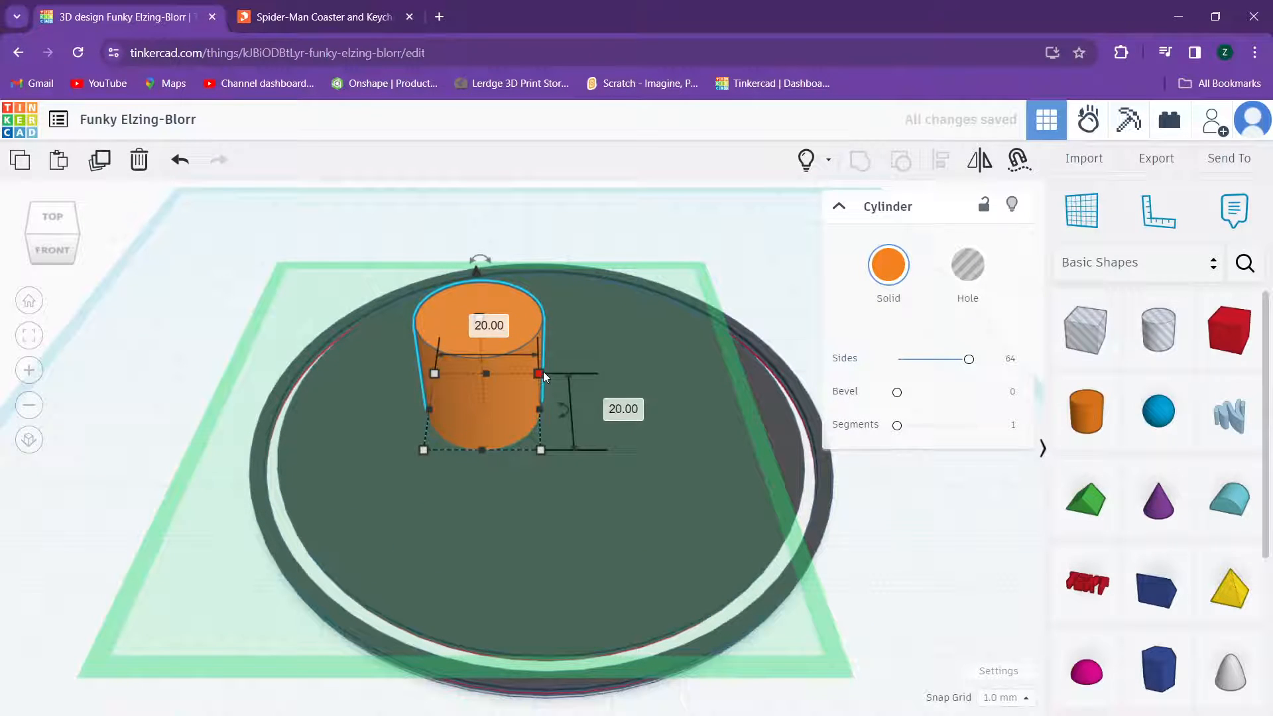
{"action": "left_click", "coordinate": [488, 325]}
{"action": "type", "text": "96"}
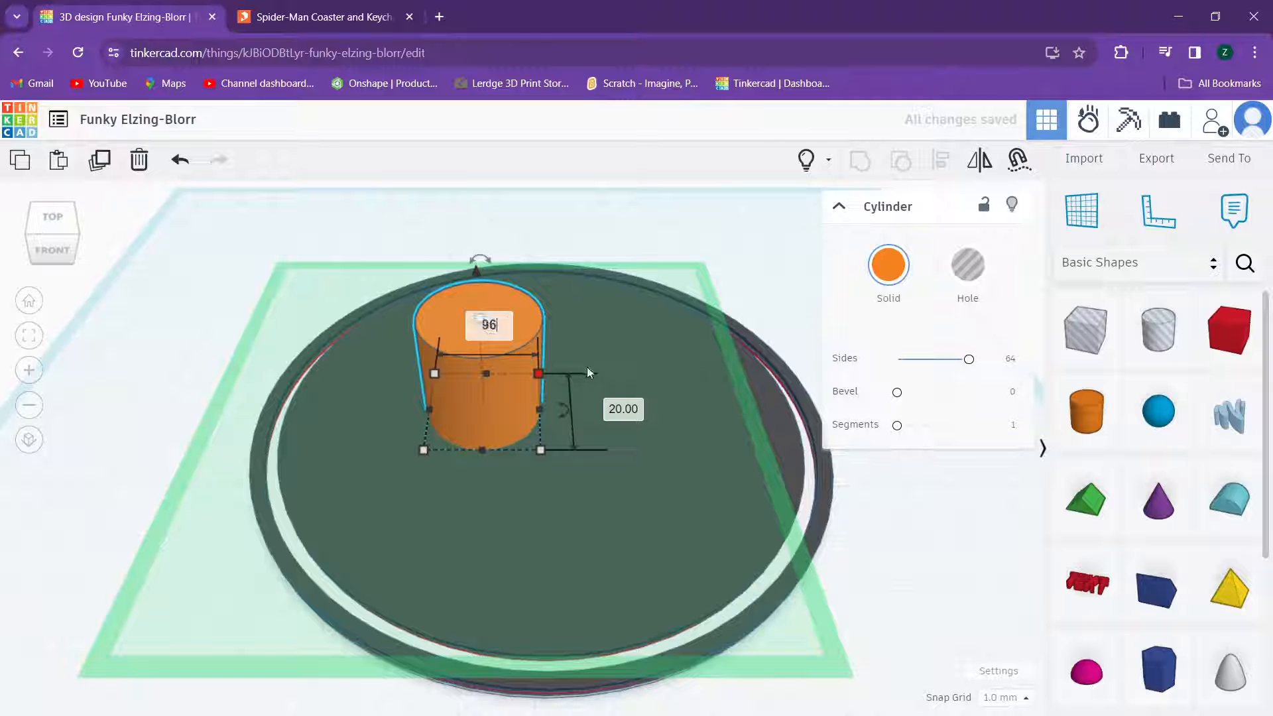
{"action": "key", "text": "Return"}
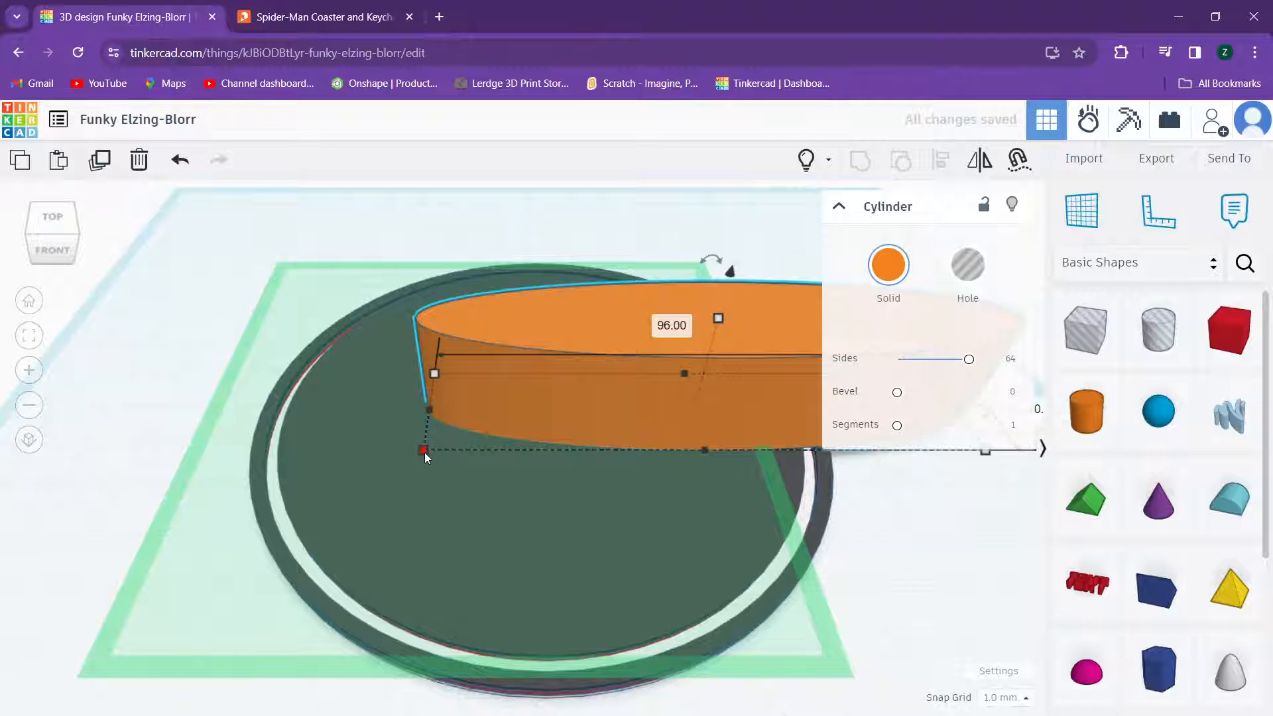
{"action": "left_click", "coordinate": [424, 450]}
{"action": "type", "text": "96"}
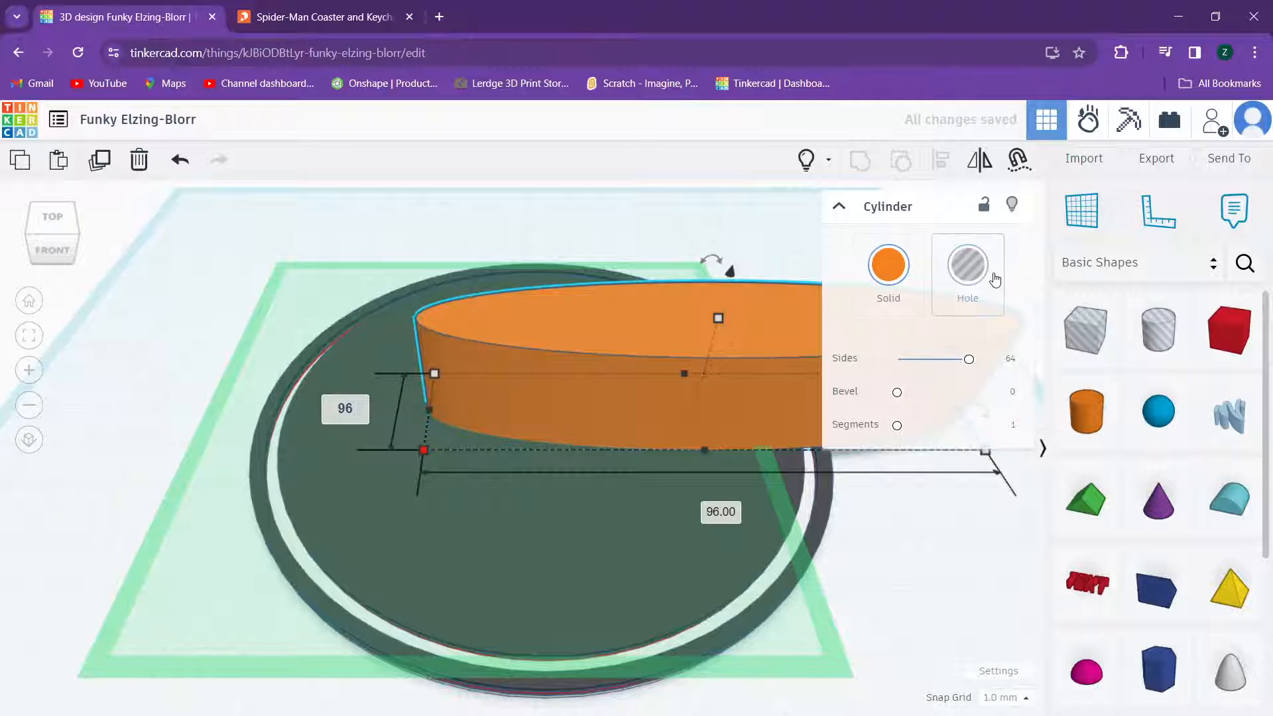
{"action": "key", "text": "Return"}
{"action": "left_click", "coordinate": [967, 265]}
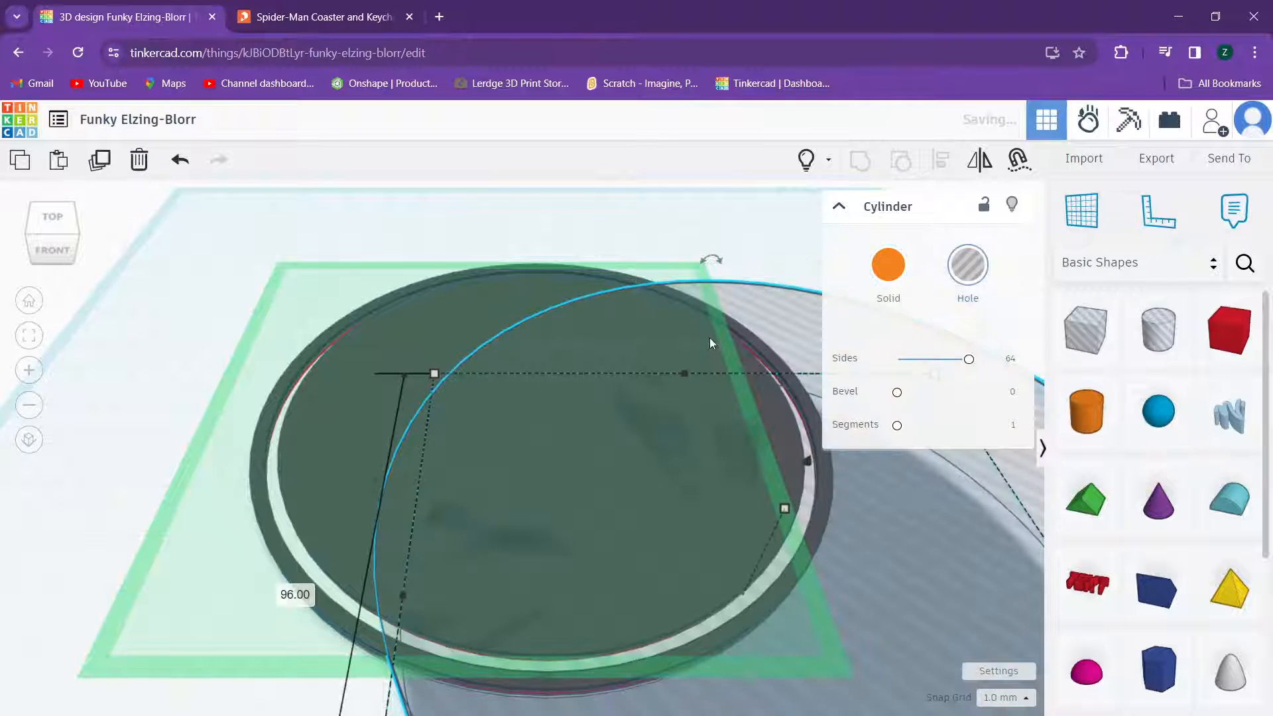
Step: Lower the cylinder hole into the black disc and align it centrally with all three discs in both horizontal directions
{"action": "mouse_move", "coordinate": [806, 462]}
{"action": "left_click_drag", "start_coordinate": [807, 465], "coordinate": [806, 468]}
{"action": "key", "text": "ctrl+a"}
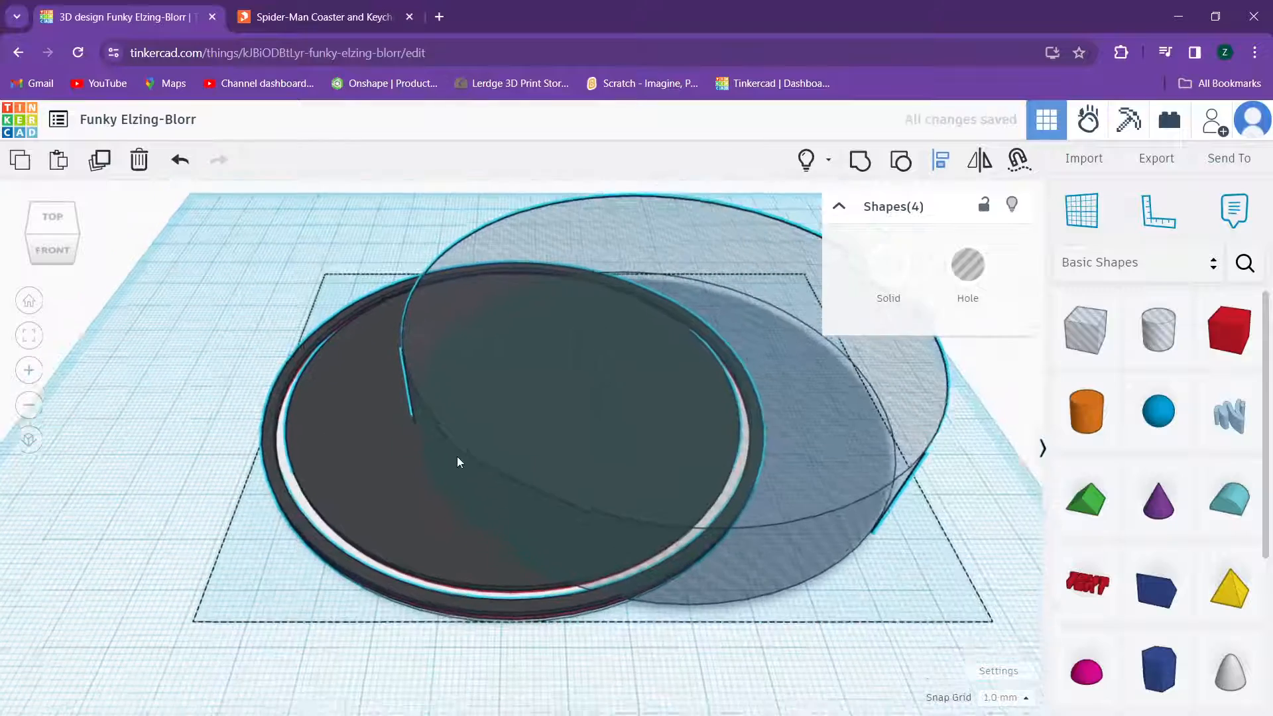
{"action": "key", "text": "l"}
{"action": "left_click", "coordinate": [505, 607]}
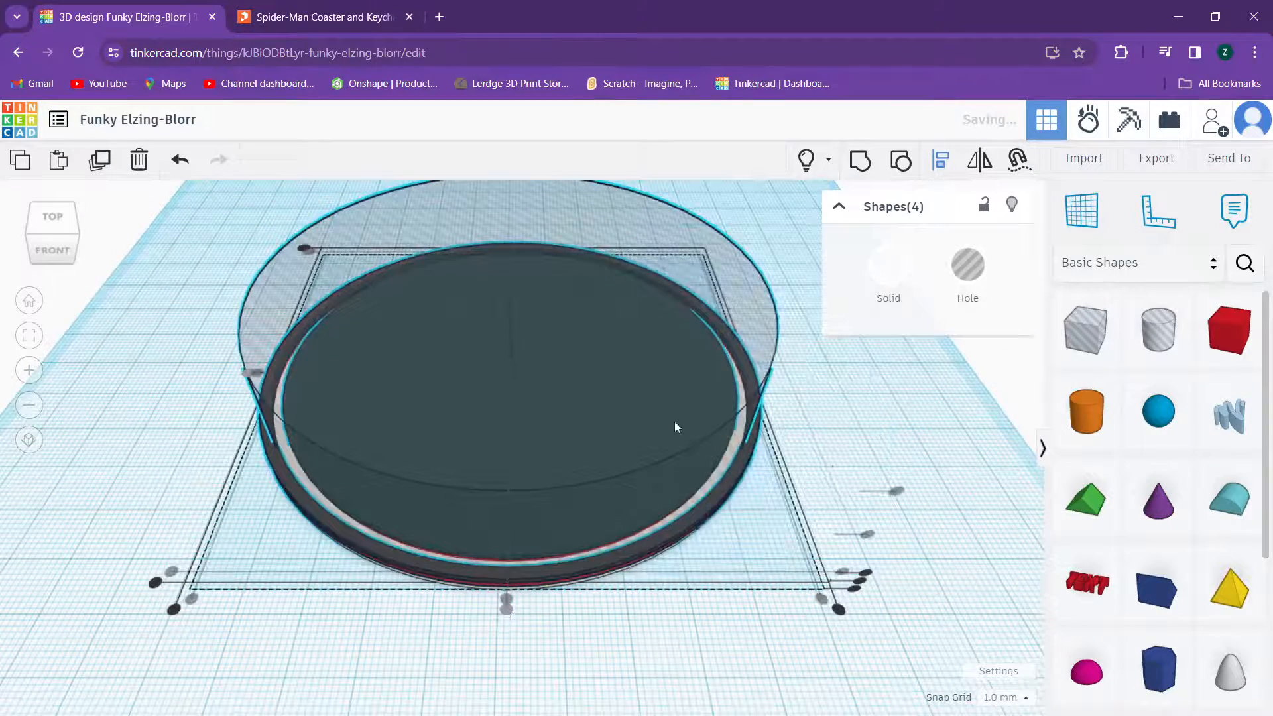
{"action": "left_click", "coordinate": [881, 468]}
{"action": "left_click", "coordinate": [895, 432]}
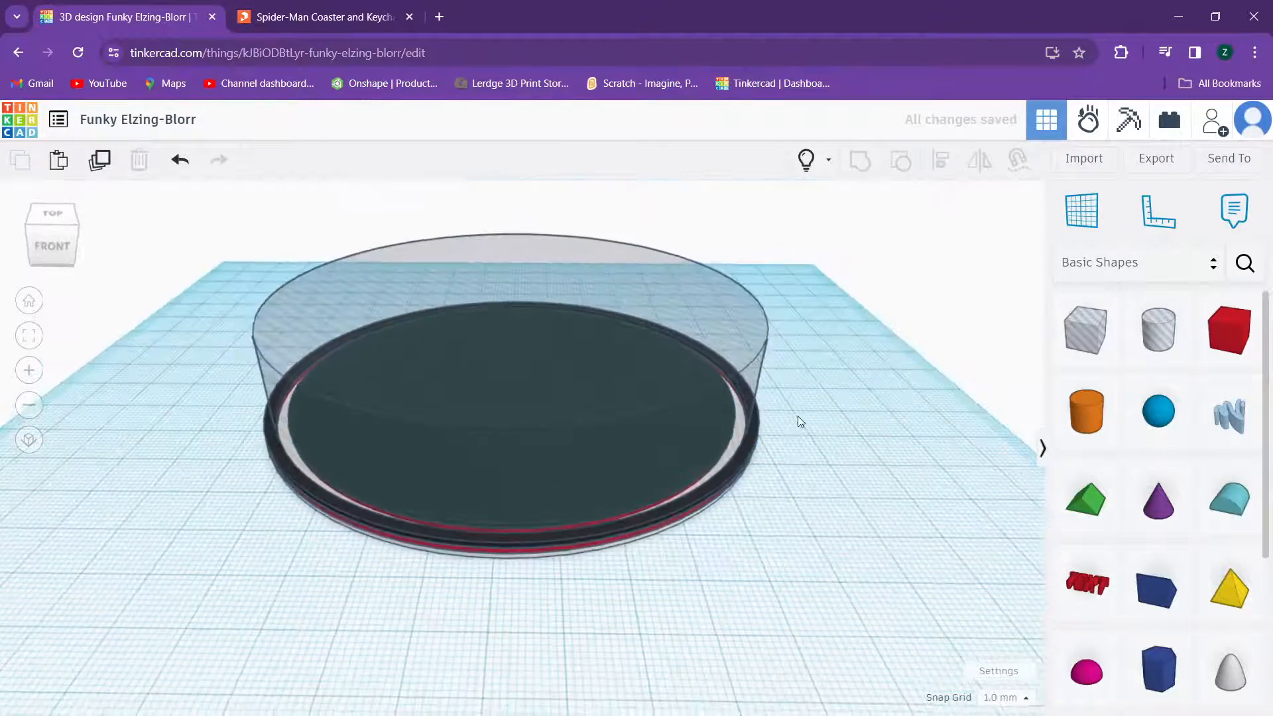
Step: Group the 96 mm cylinder hole with the black disc to cut out its centre down to the red disc
{"action": "scroll", "coordinate": [679, 415], "scroll_direction": "up", "scroll_amount": 5}
{"action": "left_click", "coordinate": [420, 411]}
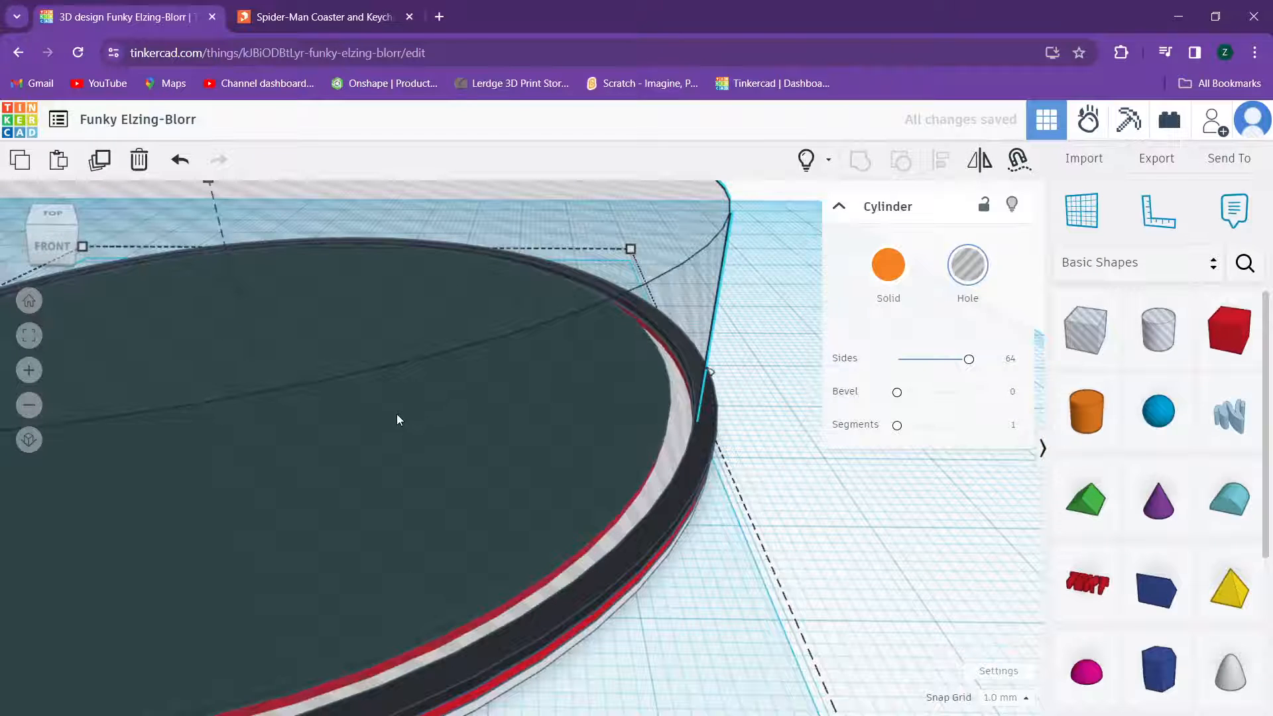
{"action": "scroll", "coordinate": [396, 413], "scroll_direction": "up", "scroll_amount": 3}
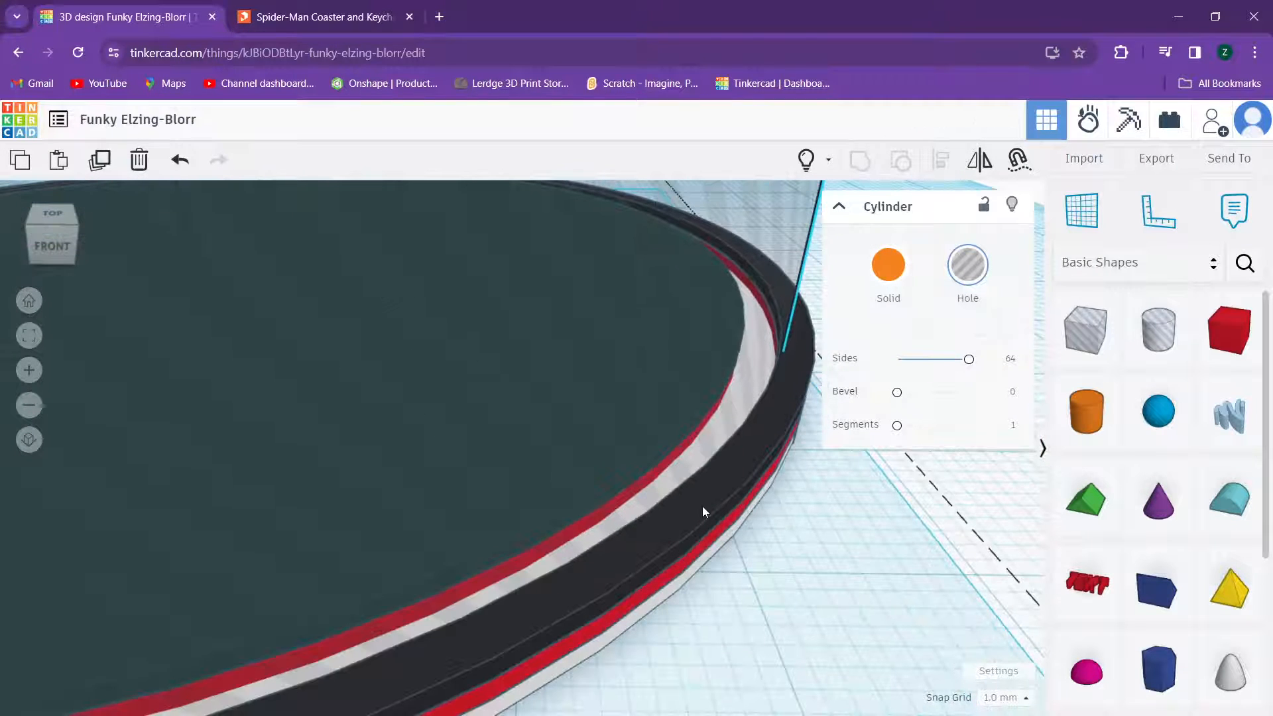
{"action": "left_click", "coordinate": [702, 507], "text": "shift"}
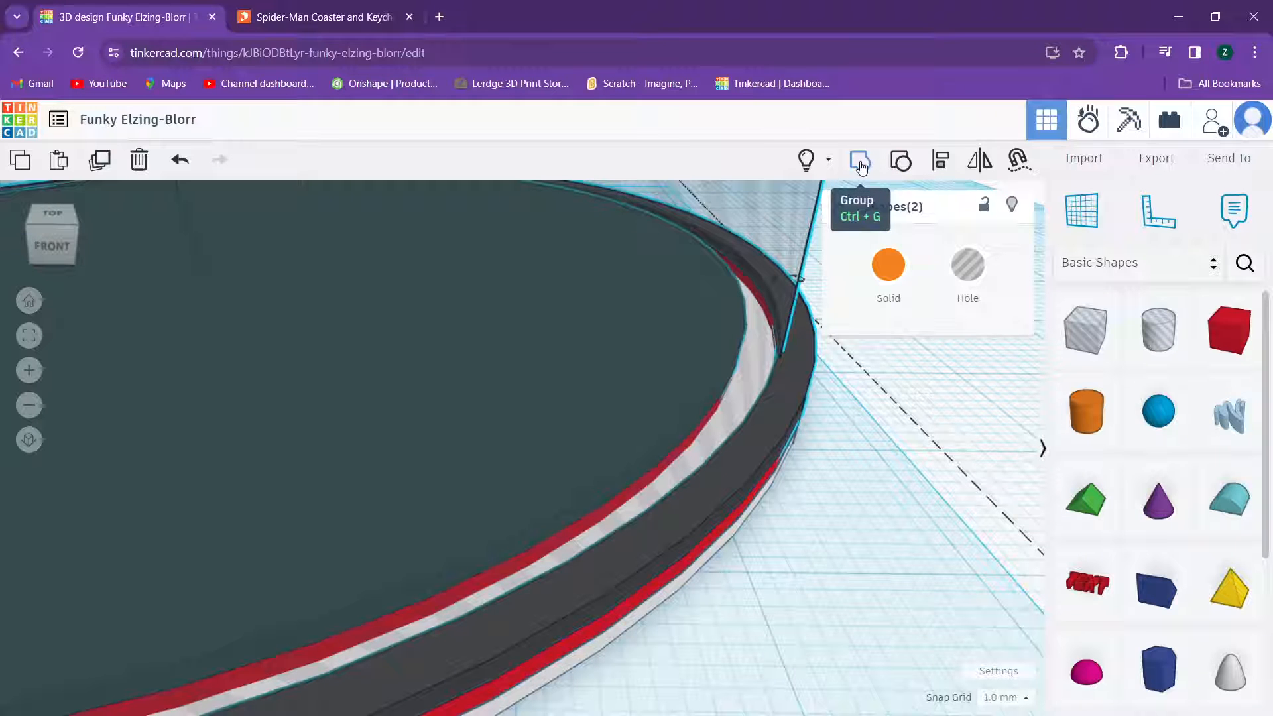
{"action": "left_click", "coordinate": [861, 163]}
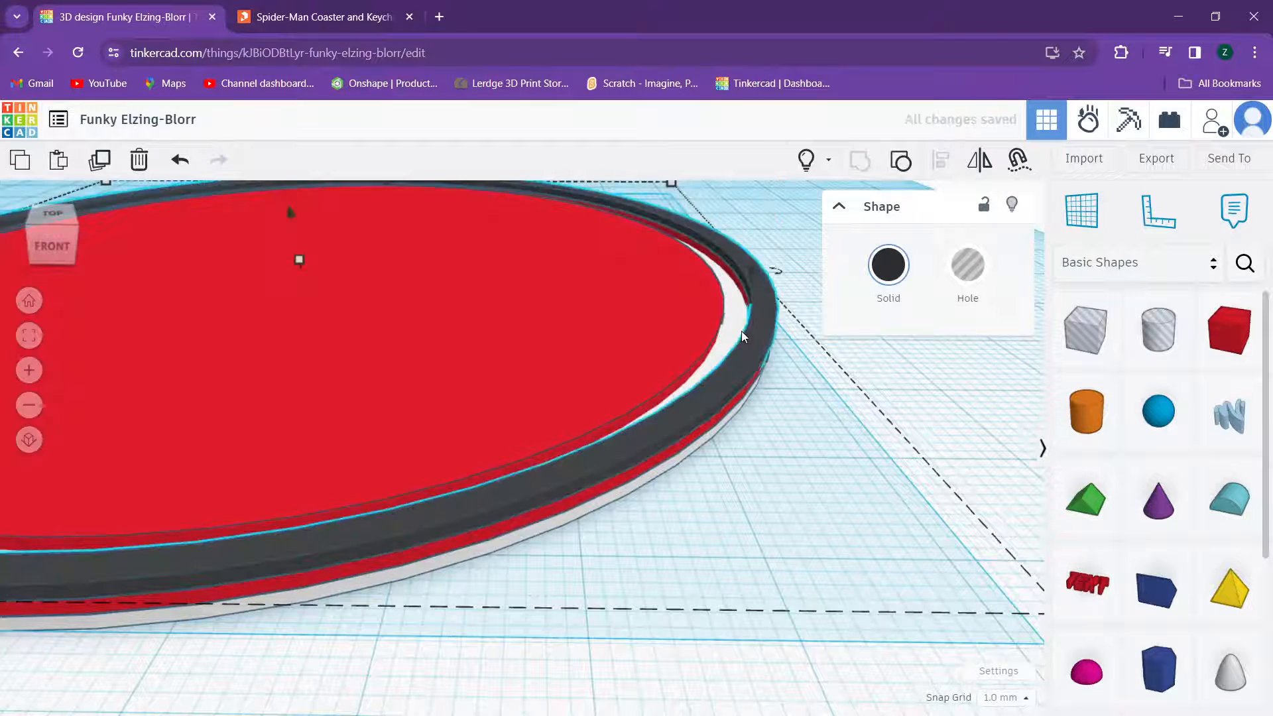
Step: Place a Round Roof on the red disc, lay it flat on its half-round face and rotate it so its straight edge runs diagonally
{"action": "right_click_drag", "start_coordinate": [741, 331], "coordinate": [463, 338]}
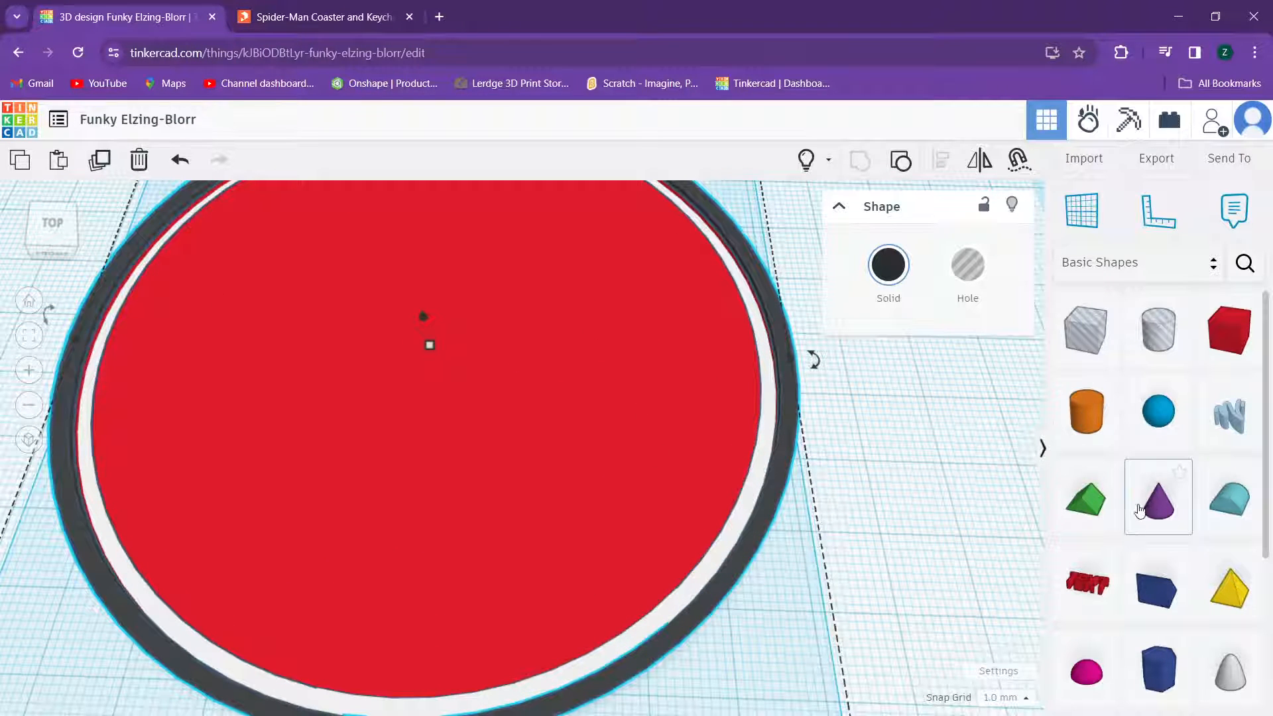
{"action": "scroll", "coordinate": [1170, 490], "scroll_direction": "down", "scroll_amount": 2}
{"action": "scroll", "coordinate": [1217, 464], "scroll_direction": "up", "scroll_amount": 2}
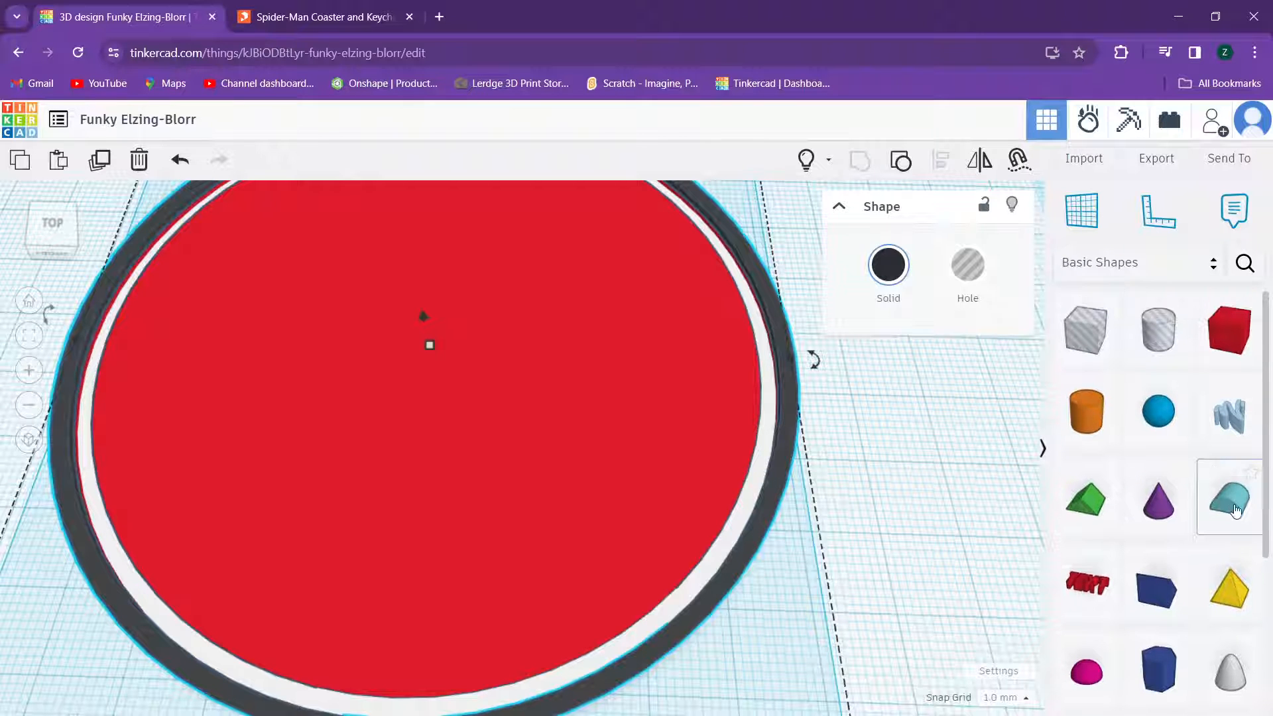
{"action": "left_click_drag", "start_coordinate": [1235, 510], "coordinate": [334, 362]}
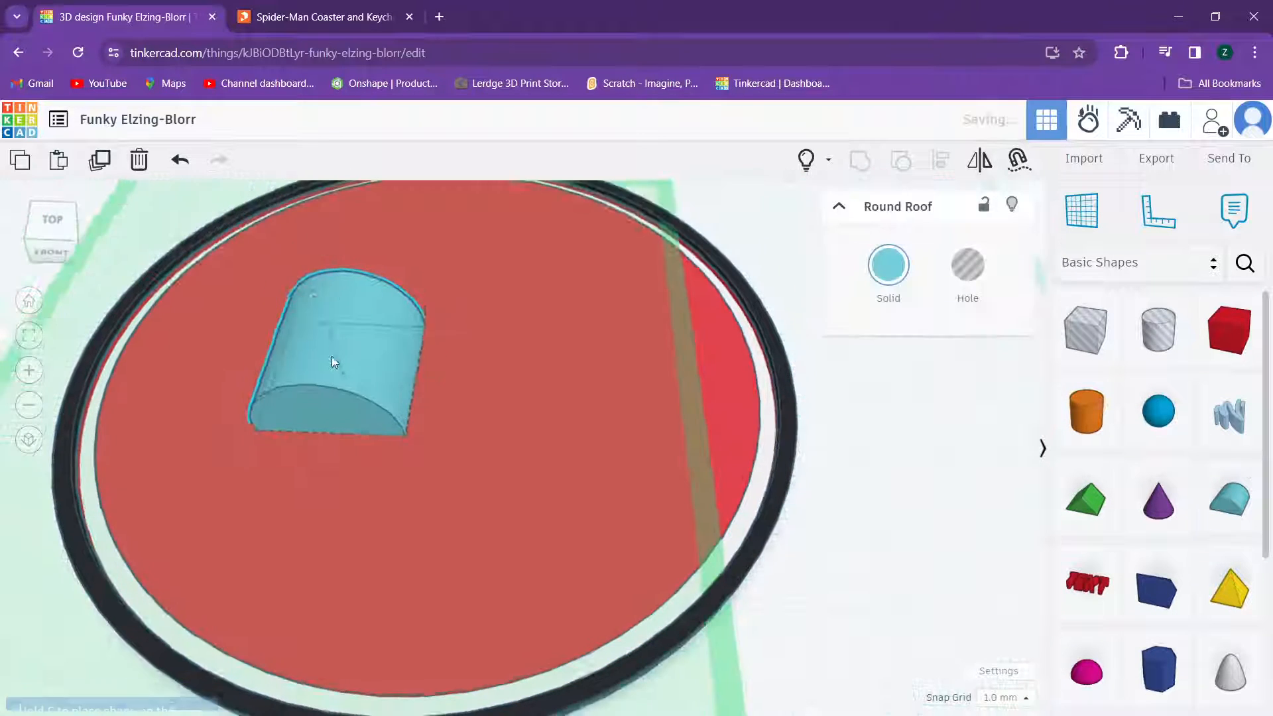
{"action": "right_click_drag", "start_coordinate": [334, 361], "coordinate": [375, 351]}
{"action": "left_click_drag", "start_coordinate": [348, 268], "coordinate": [336, 300]}
{"action": "right_click_drag", "start_coordinate": [344, 305], "coordinate": [490, 312]}
{"action": "left_click_drag", "start_coordinate": [343, 464], "coordinate": [426, 435]}
{"action": "right_click_drag", "start_coordinate": [451, 392], "coordinate": [630, 494]}
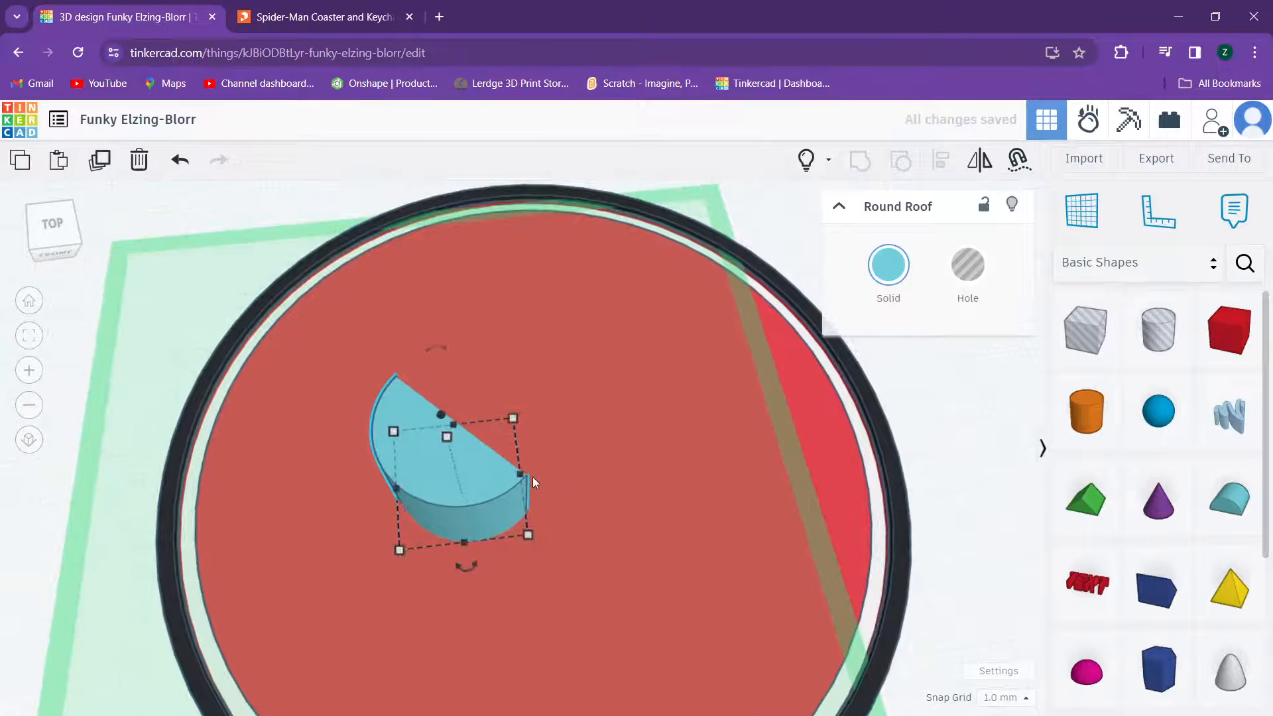
{"action": "right_click_drag", "start_coordinate": [532, 476], "coordinate": [526, 403]}
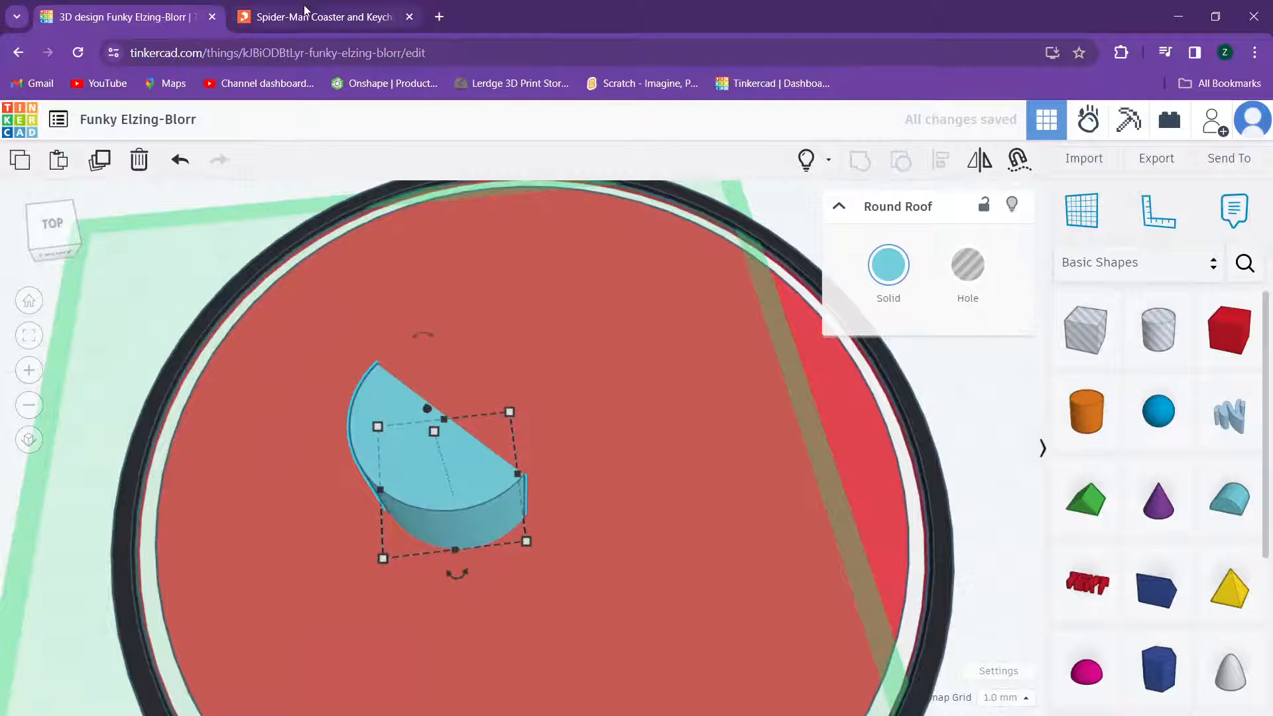
Step: Check the eye shape in the Printables reference, place a Cylinder on the red disc and move it over the round roof, slightly offset
{"action": "left_click", "coordinate": [306, 14]}
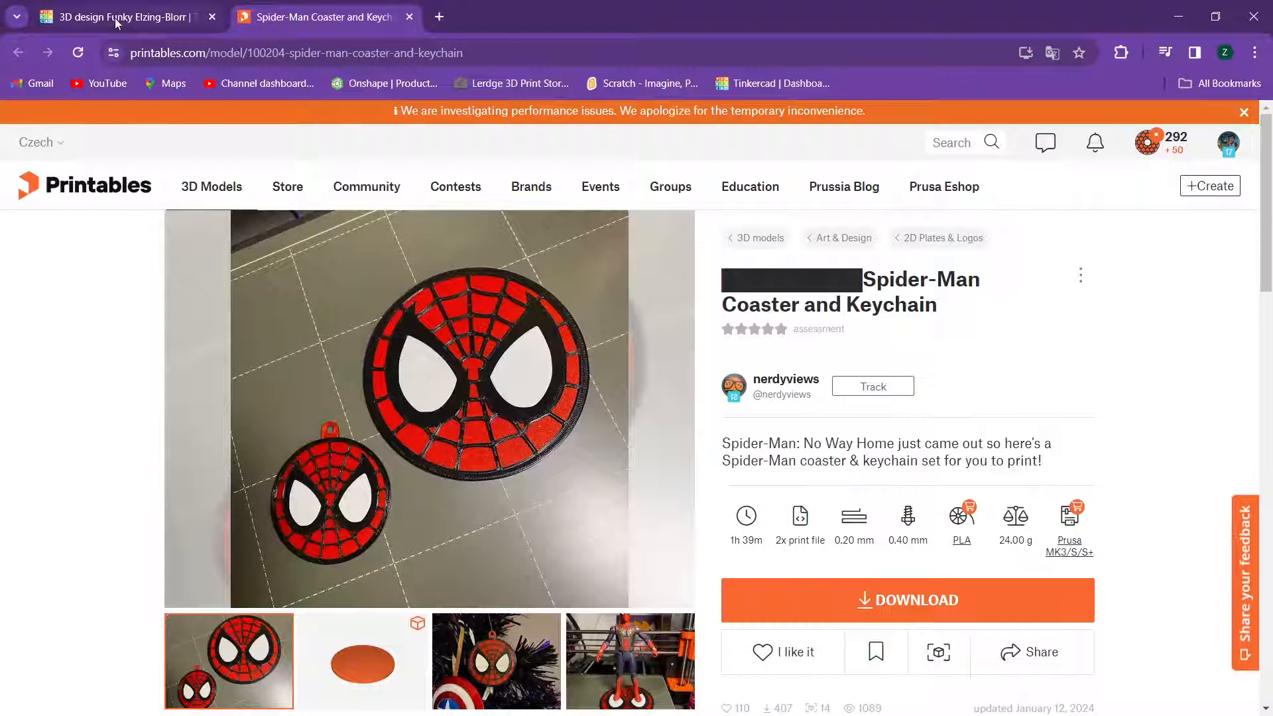
{"action": "left_click", "coordinate": [199, 22]}
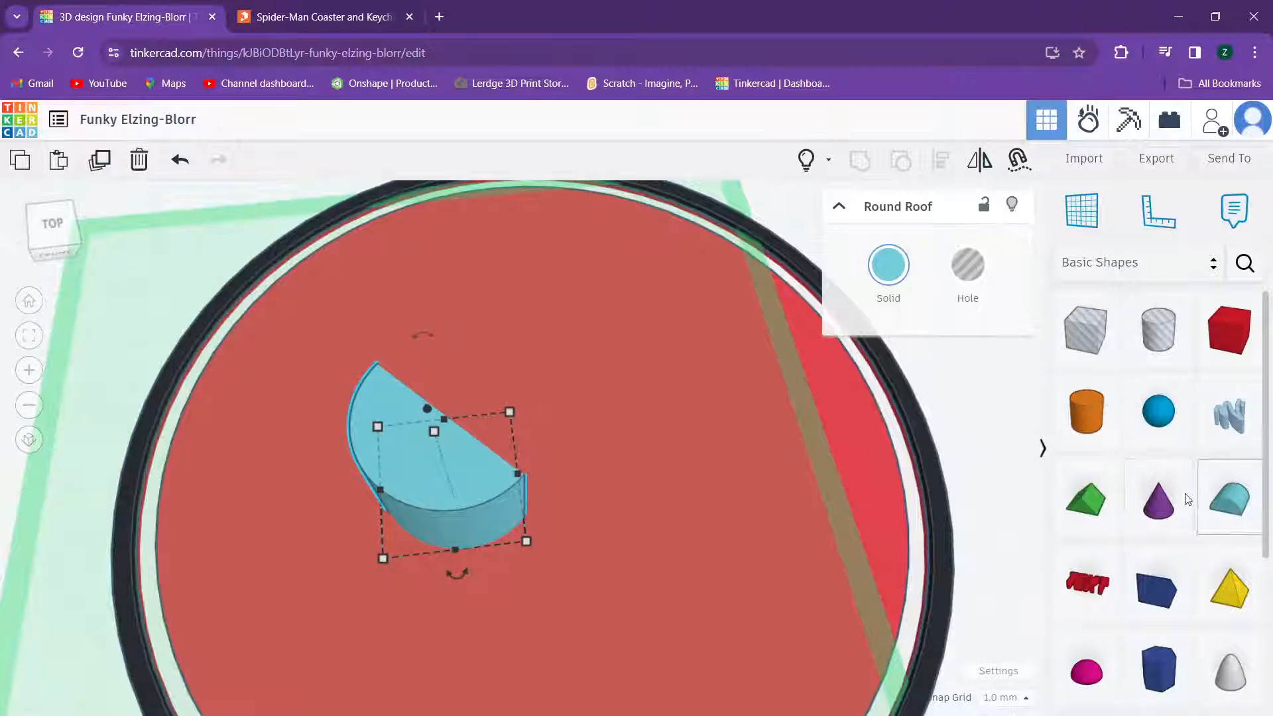
{"action": "left_click_drag", "start_coordinate": [1087, 413], "coordinate": [540, 408]}
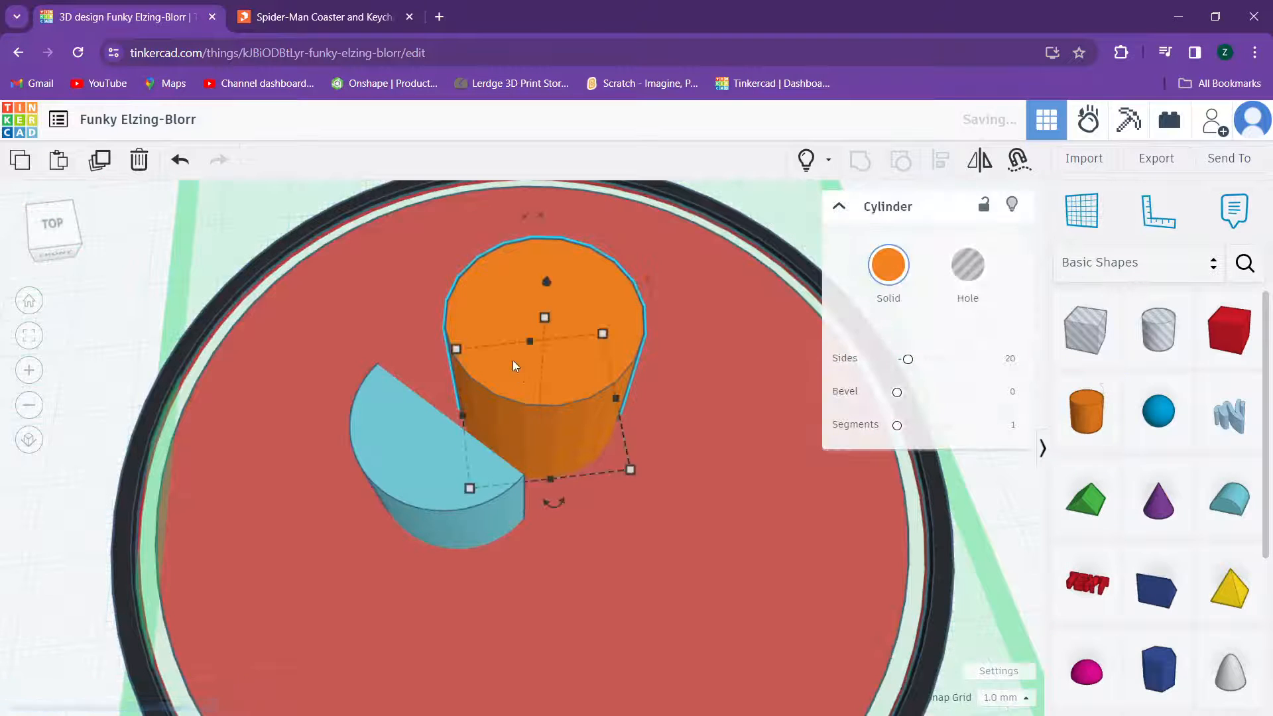
{"action": "right_click_drag", "start_coordinate": [512, 360], "coordinate": [546, 380]}
{"action": "left_click_drag", "start_coordinate": [546, 386], "coordinate": [432, 427]}
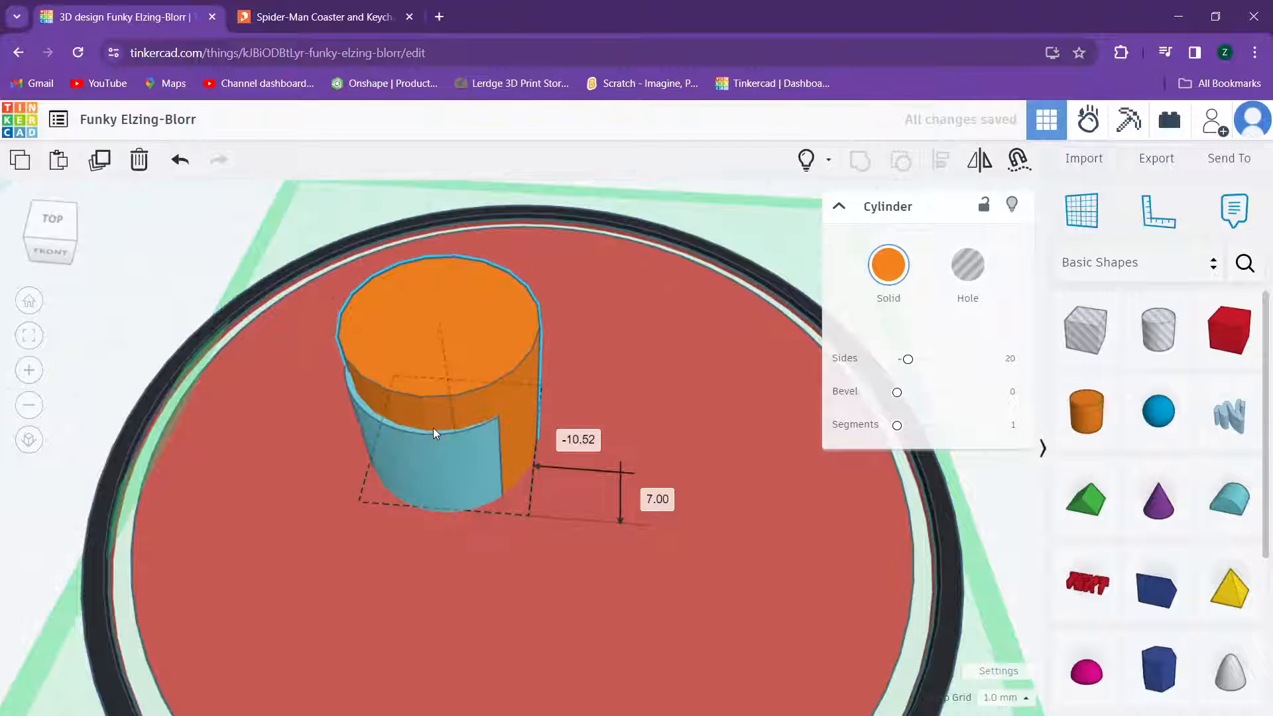
{"action": "left_click_drag", "start_coordinate": [444, 328], "coordinate": [436, 363]}
{"action": "scroll", "coordinate": [440, 388], "scroll_direction": "up", "scroll_amount": 5}
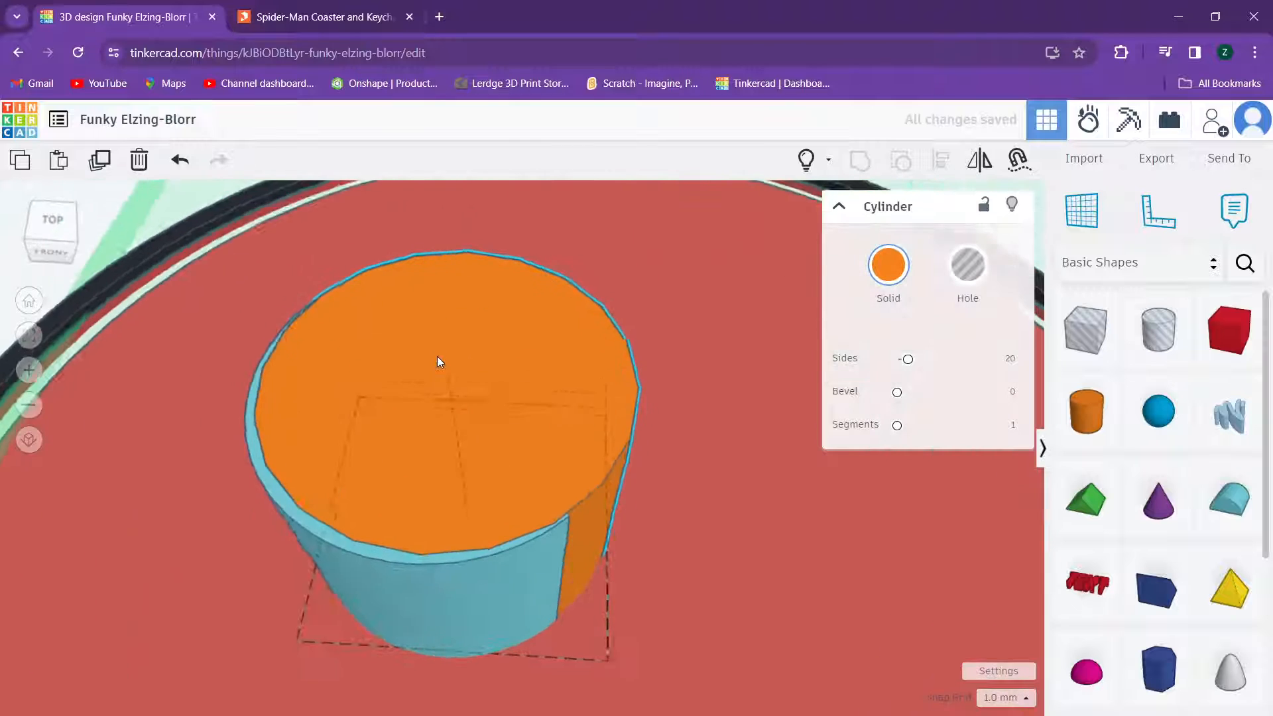
{"action": "scroll", "coordinate": [367, 335], "scroll_direction": "up", "scroll_amount": 3}
{"action": "scroll", "coordinate": [364, 312], "scroll_direction": "down", "scroll_amount": 3}
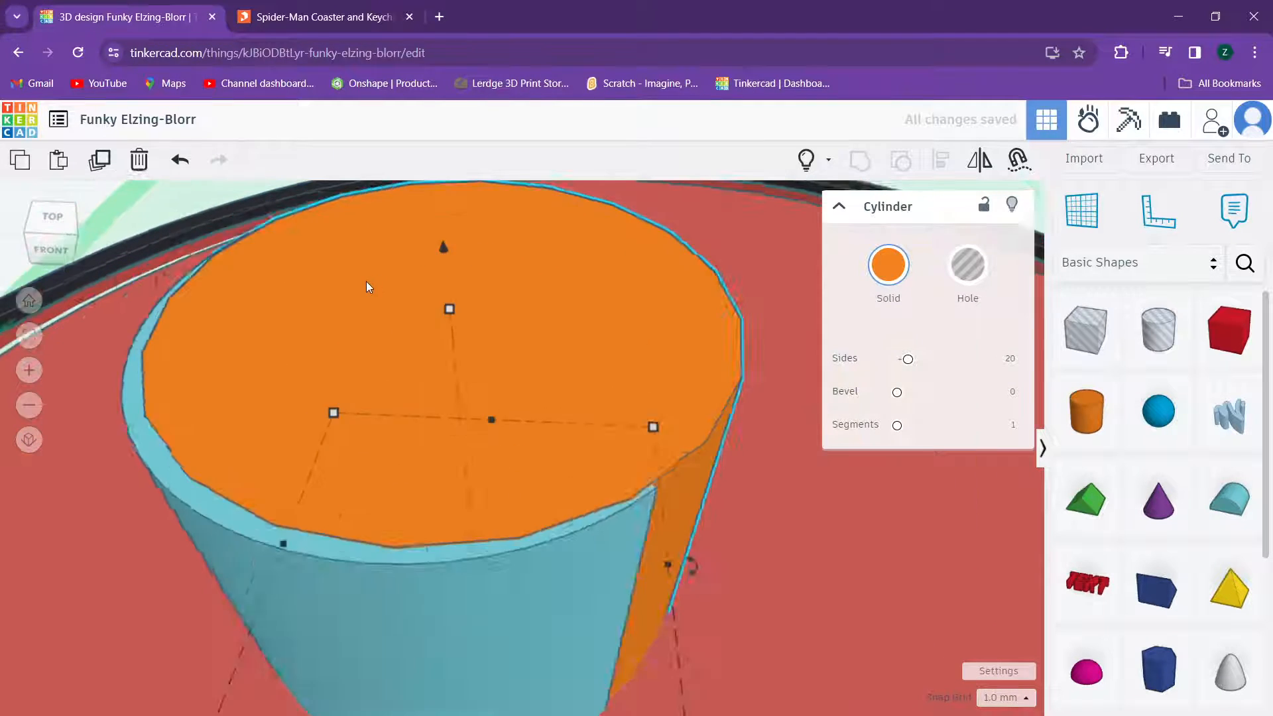
Step: Compare the heights of the orange cylinder and the round roof on the red disc
{"action": "left_click_drag", "start_coordinate": [429, 302], "coordinate": [432, 316]}
{"action": "key", "text": "ctrl+z"}
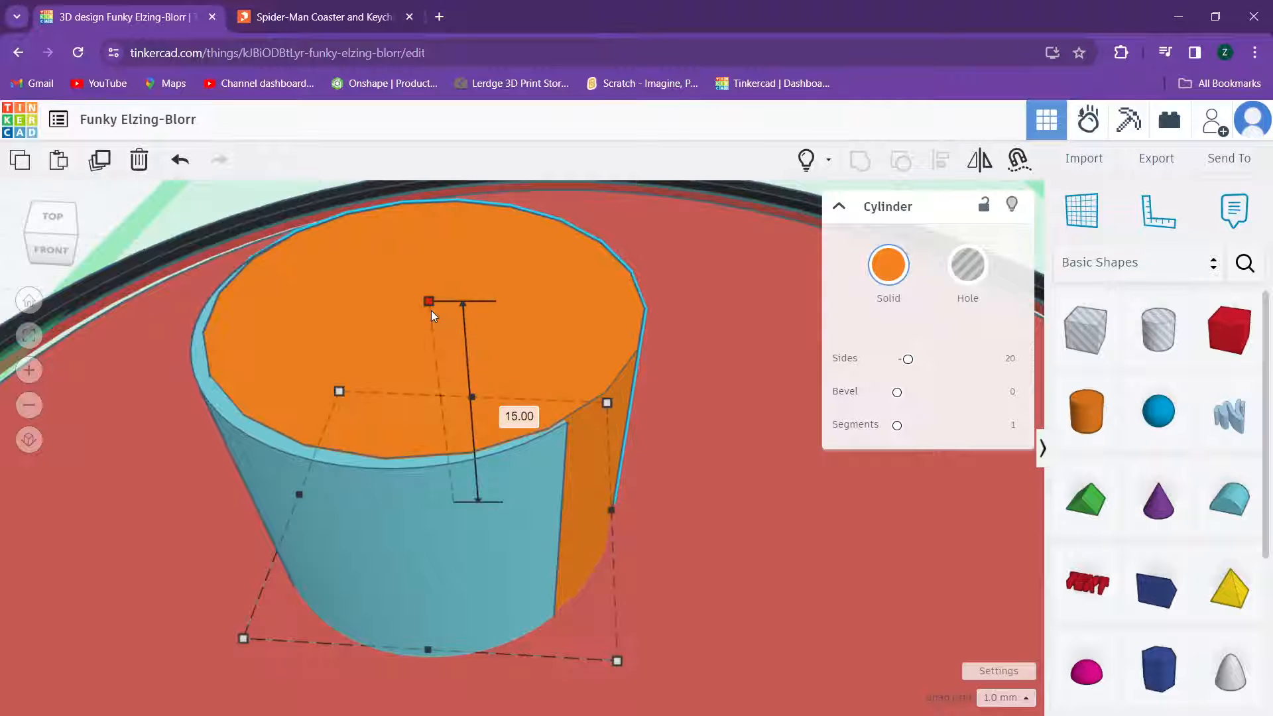
{"action": "right_click_drag", "start_coordinate": [430, 310], "coordinate": [429, 380]}
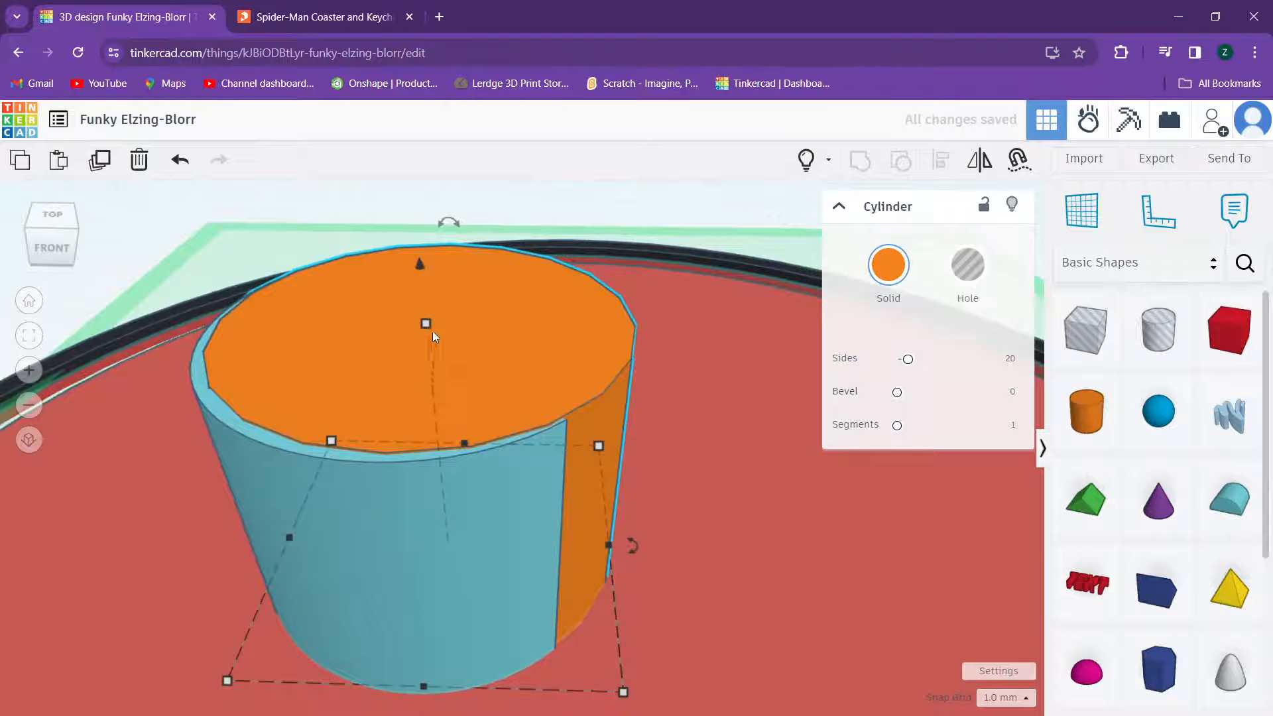
{"action": "left_click", "coordinate": [332, 492]}
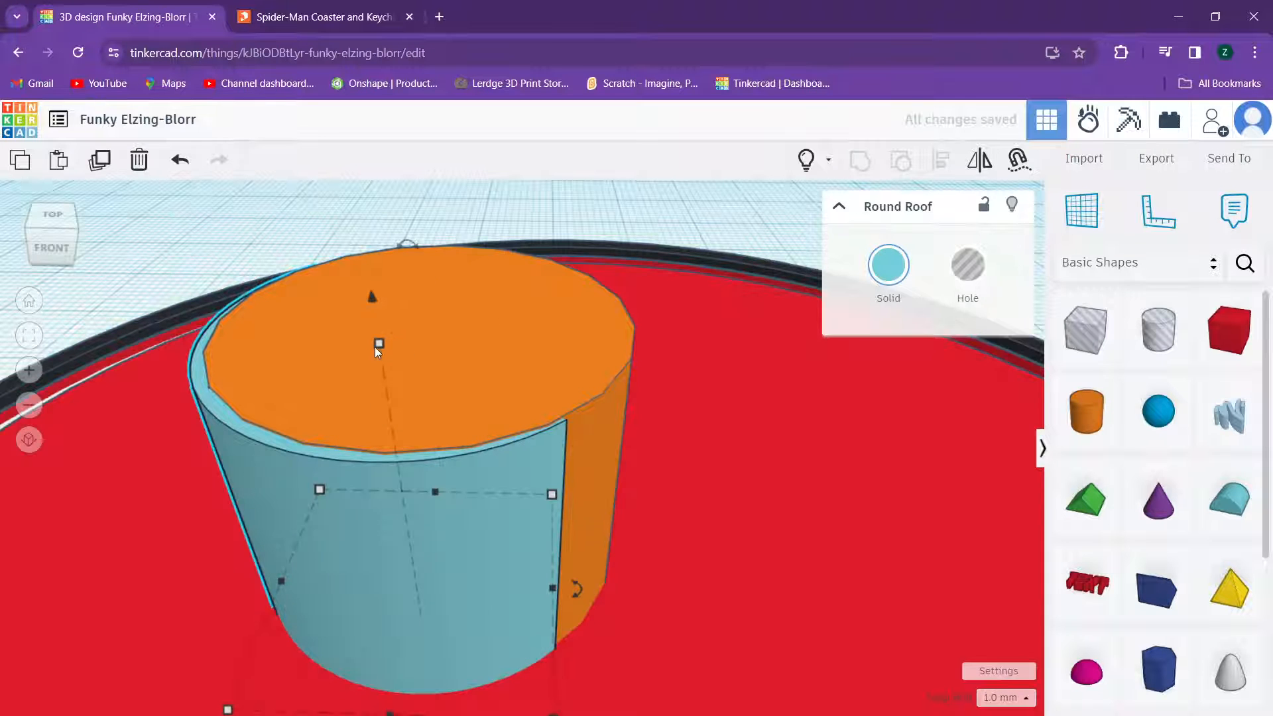
{"action": "left_click", "coordinate": [379, 344]}
{"action": "right_click_drag", "start_coordinate": [418, 457], "coordinate": [411, 391]}
{"action": "scroll", "coordinate": [396, 407], "scroll_direction": "down", "scroll_amount": 2}
{"action": "scroll", "coordinate": [397, 407], "scroll_direction": "down", "scroll_amount": 4}
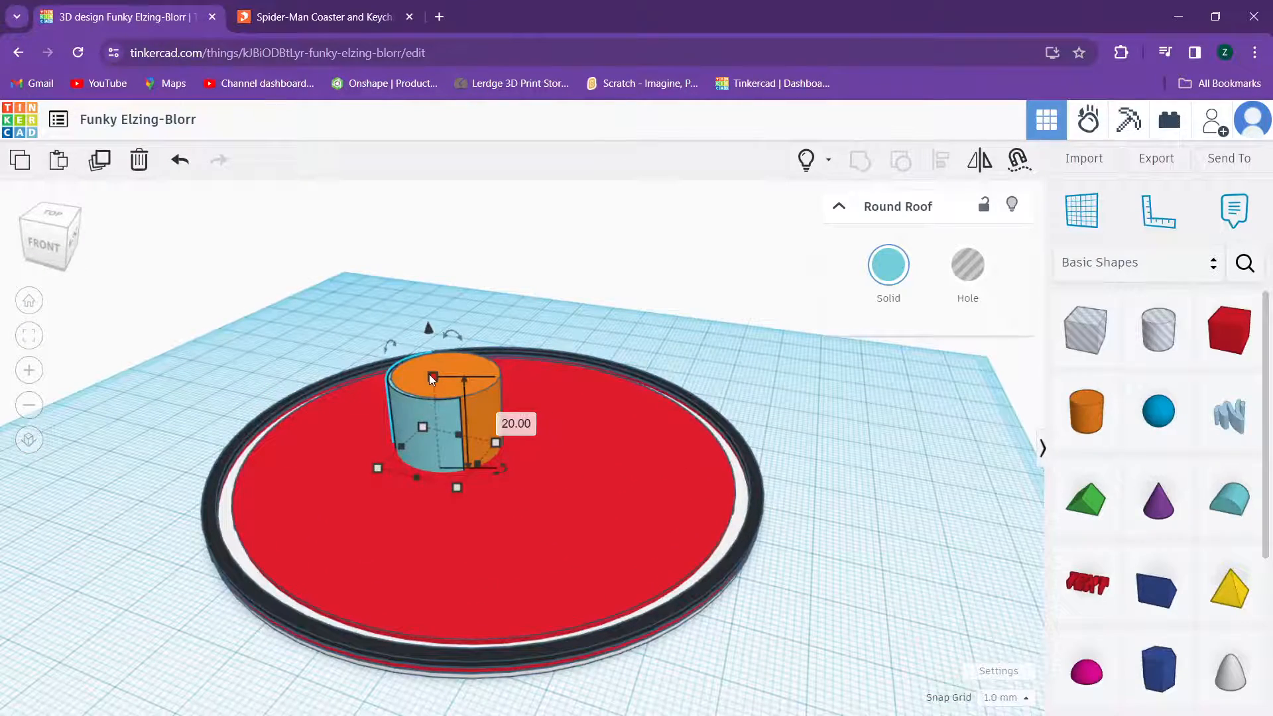
{"action": "left_click", "coordinate": [409, 399]}
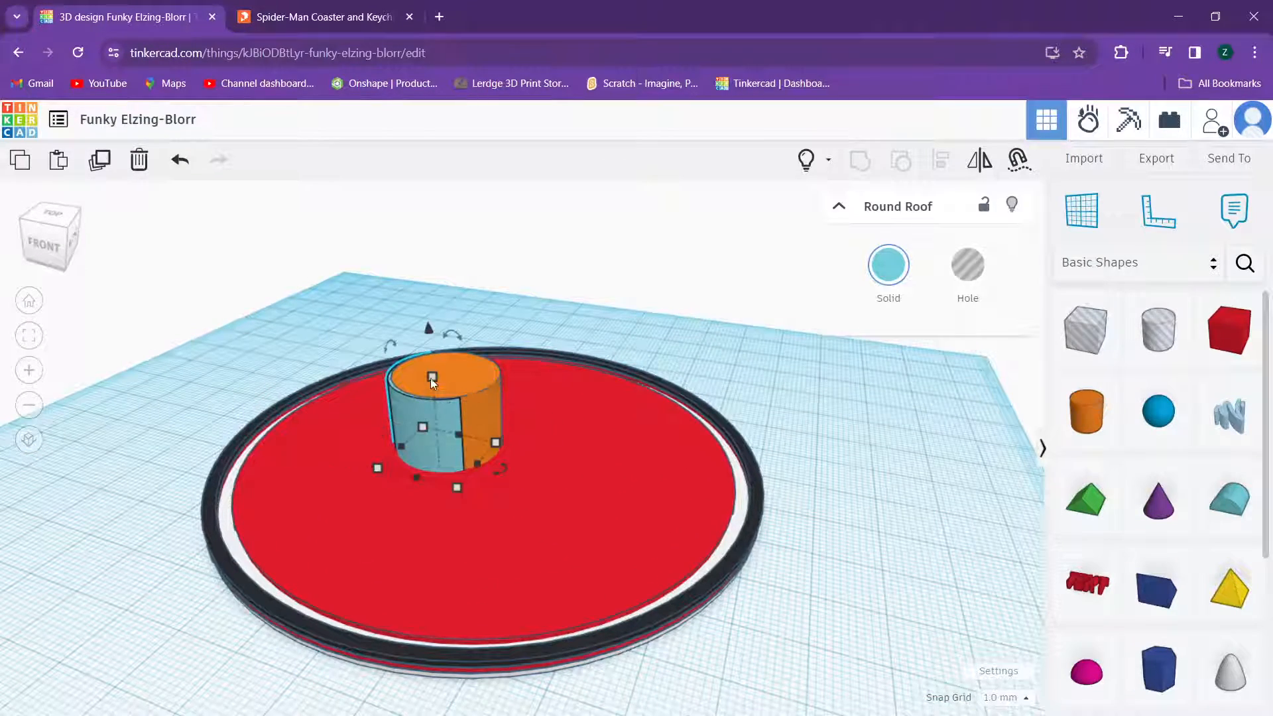
{"action": "left_click", "coordinate": [476, 368]}
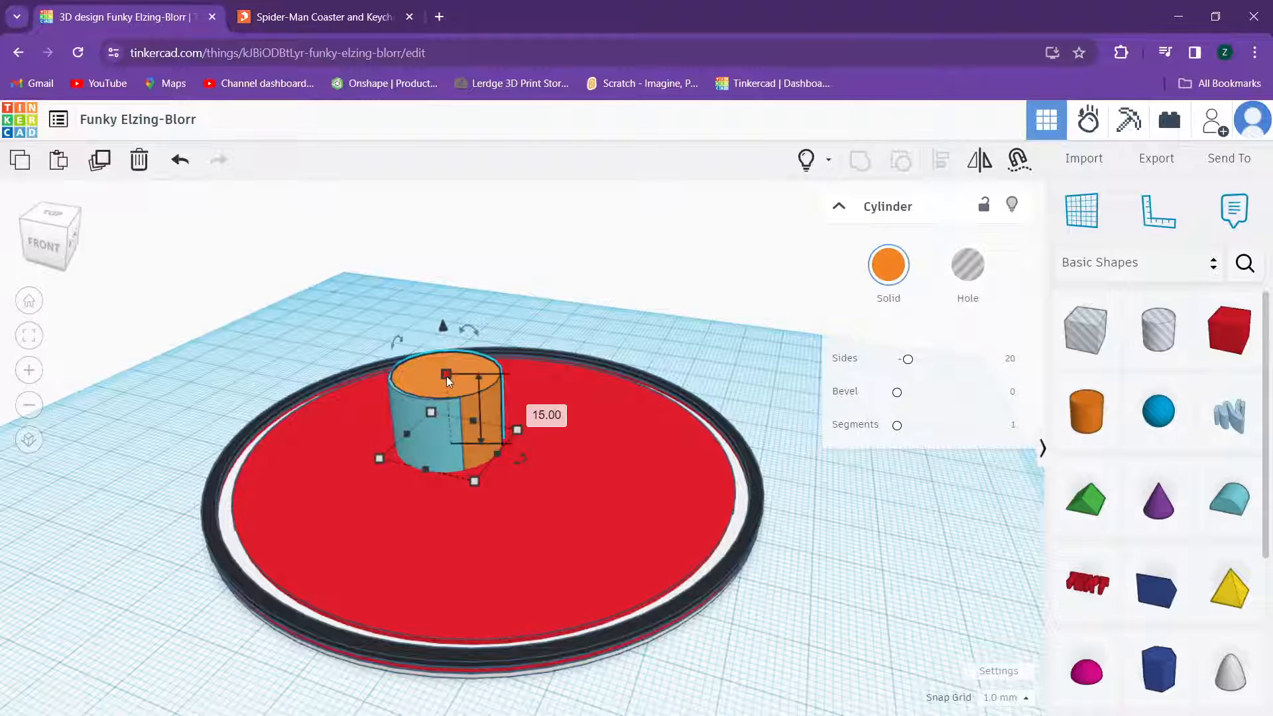
Step: Set the orange cylinder's height to 20 mm and lower it until its top is level with the round roof
{"action": "left_click", "coordinate": [446, 376]}
{"action": "left_click", "coordinate": [531, 412]}
{"action": "mouse_move", "coordinate": [525, 418]}
{"action": "right_mouse_down"}
{"action": "mouse_move", "coordinate": [455, 395]}
{"action": "mouse_move", "coordinate": [547, 405]}
{"action": "mouse_move", "coordinate": [547, 428]}
{"action": "right_mouse_up"}
{"action": "scroll", "coordinate": [468, 428], "scroll_direction": "up", "scroll_amount": 3}
{"action": "left_click", "coordinate": [441, 372]}
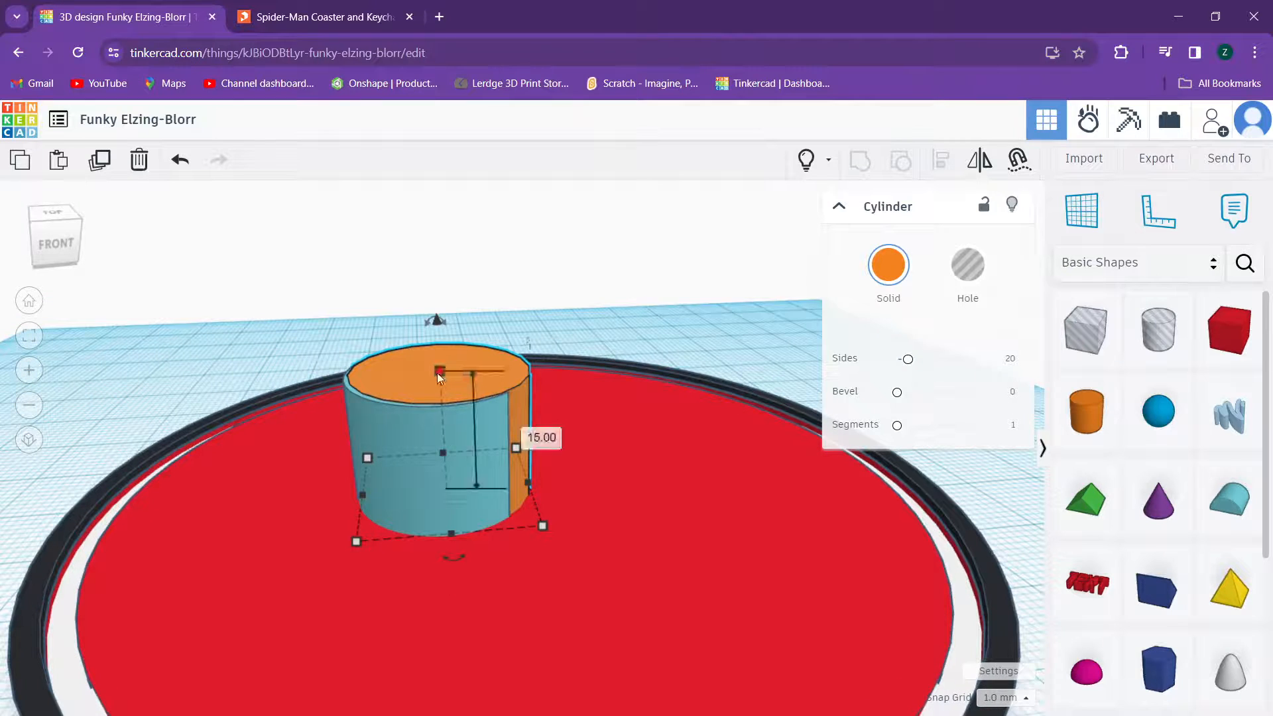
{"action": "left_click", "coordinate": [537, 435]}
{"action": "type", "text": "2"}
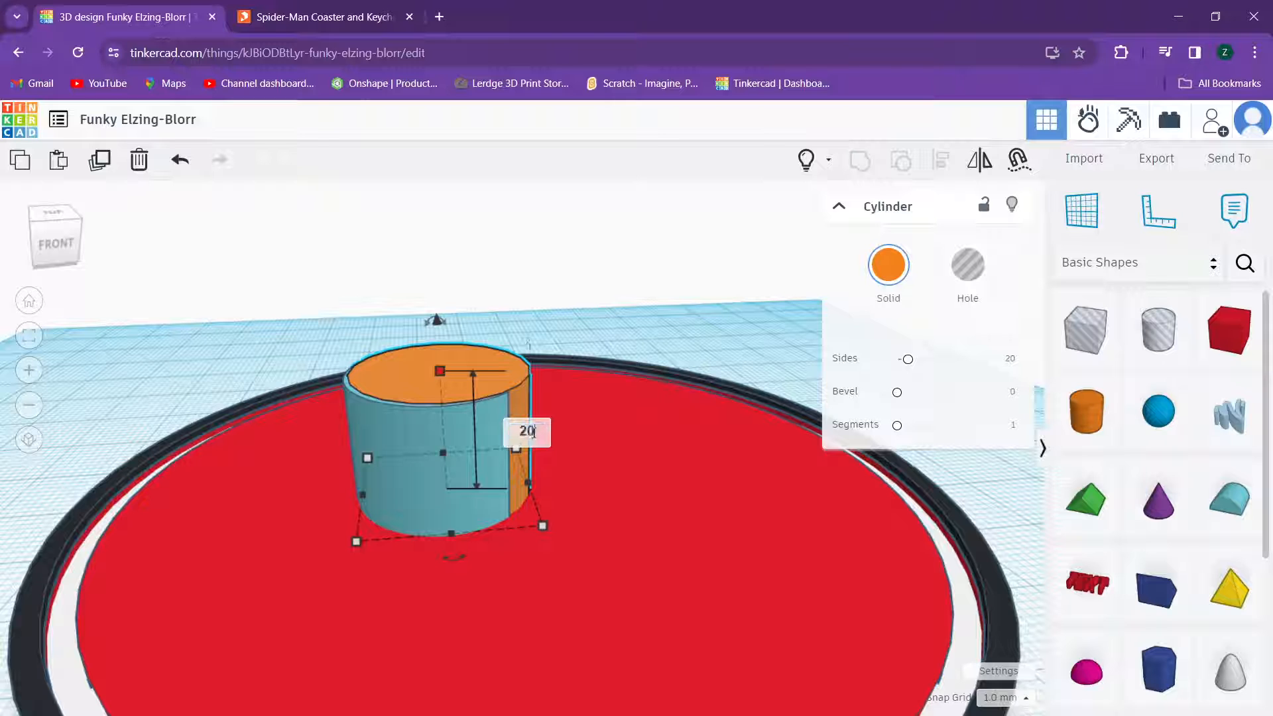
{"action": "type", "text": "0"}
{"action": "key", "text": "Return"}
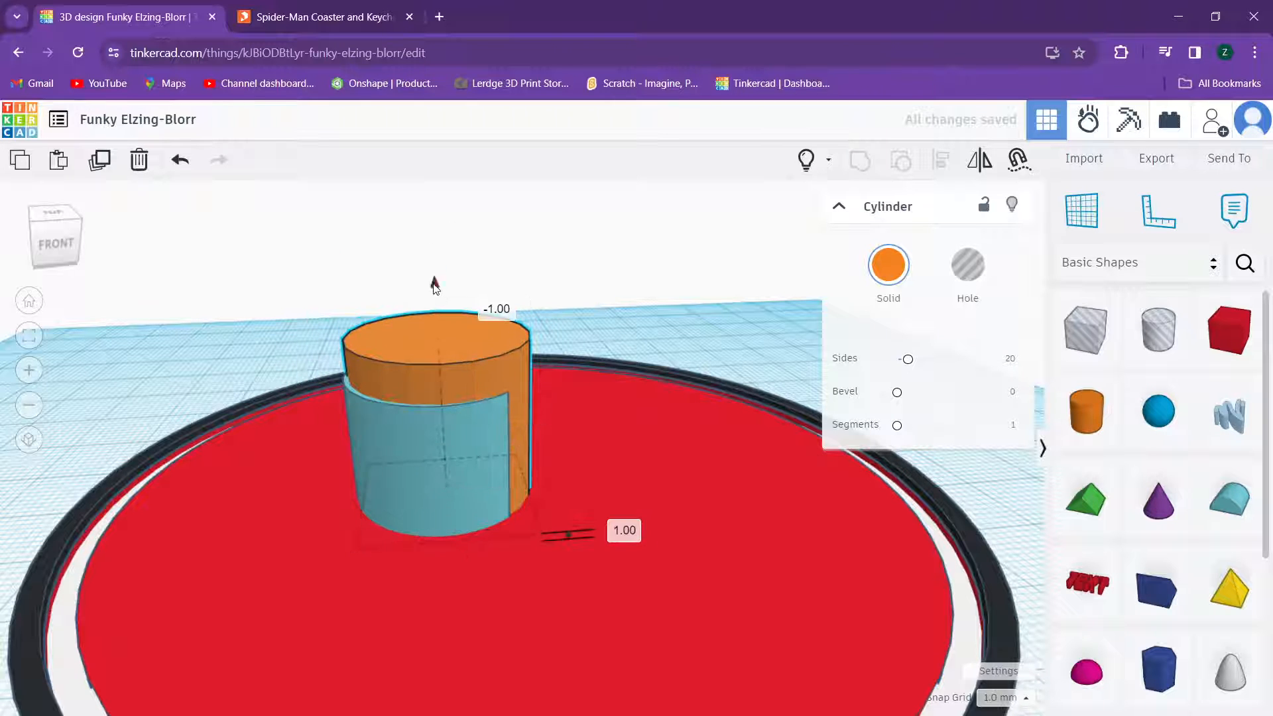
{"action": "left_click_drag", "start_coordinate": [434, 284], "coordinate": [435, 323]}
{"action": "scroll", "coordinate": [406, 443], "scroll_direction": "up", "scroll_amount": 2}
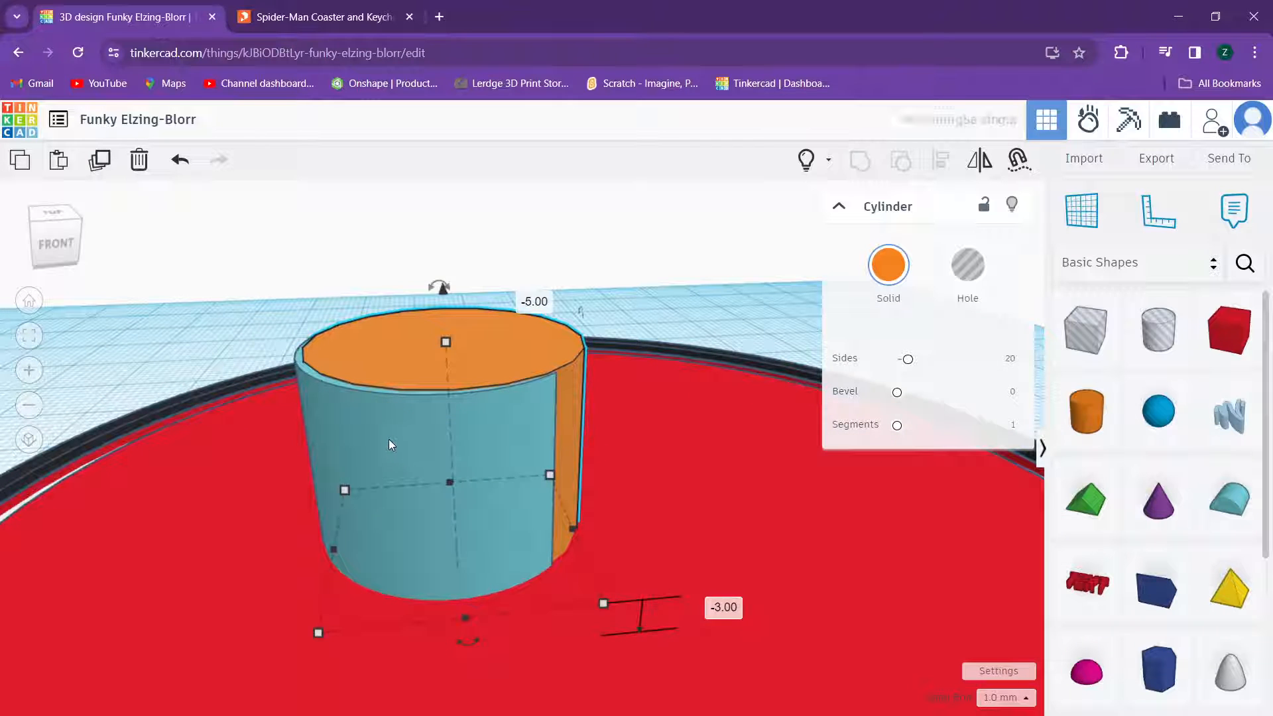
Step: Turn the cylinder and the round roof into holes and align both at their bottom faces
{"action": "left_click", "coordinate": [389, 442], "text": "shift"}
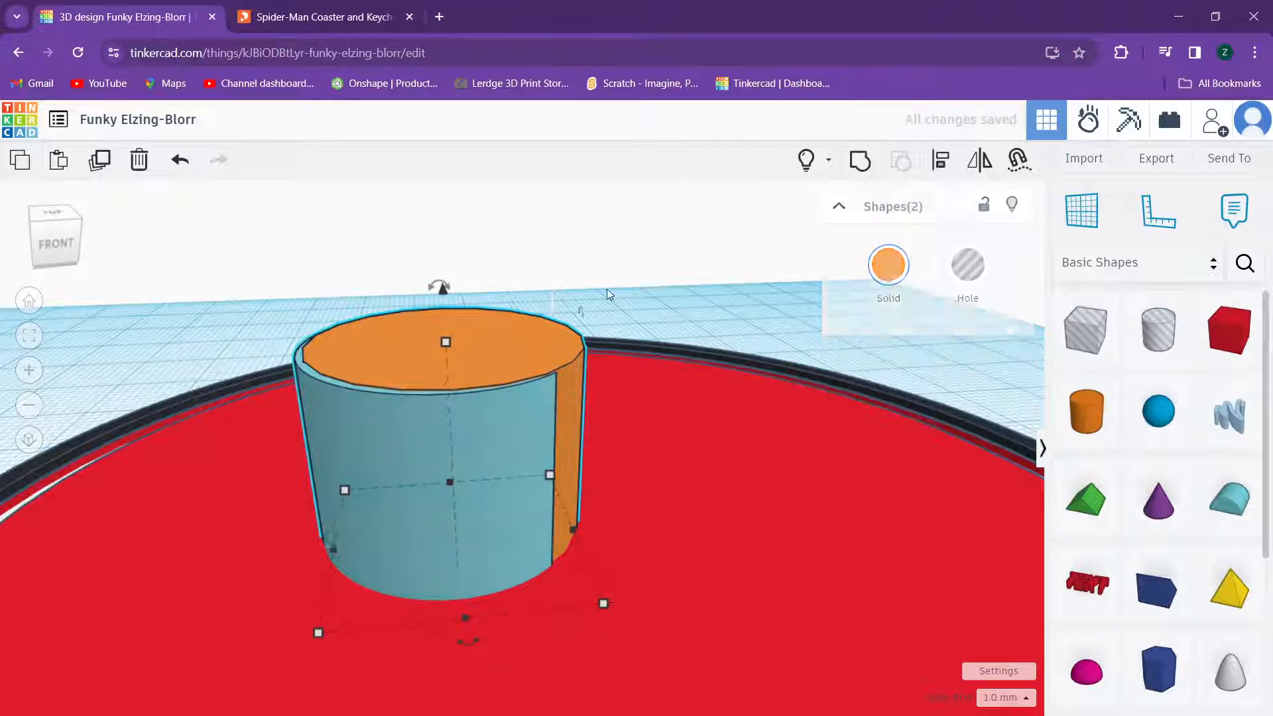
{"action": "left_click", "coordinate": [967, 265]}
{"action": "left_click", "coordinate": [935, 171]}
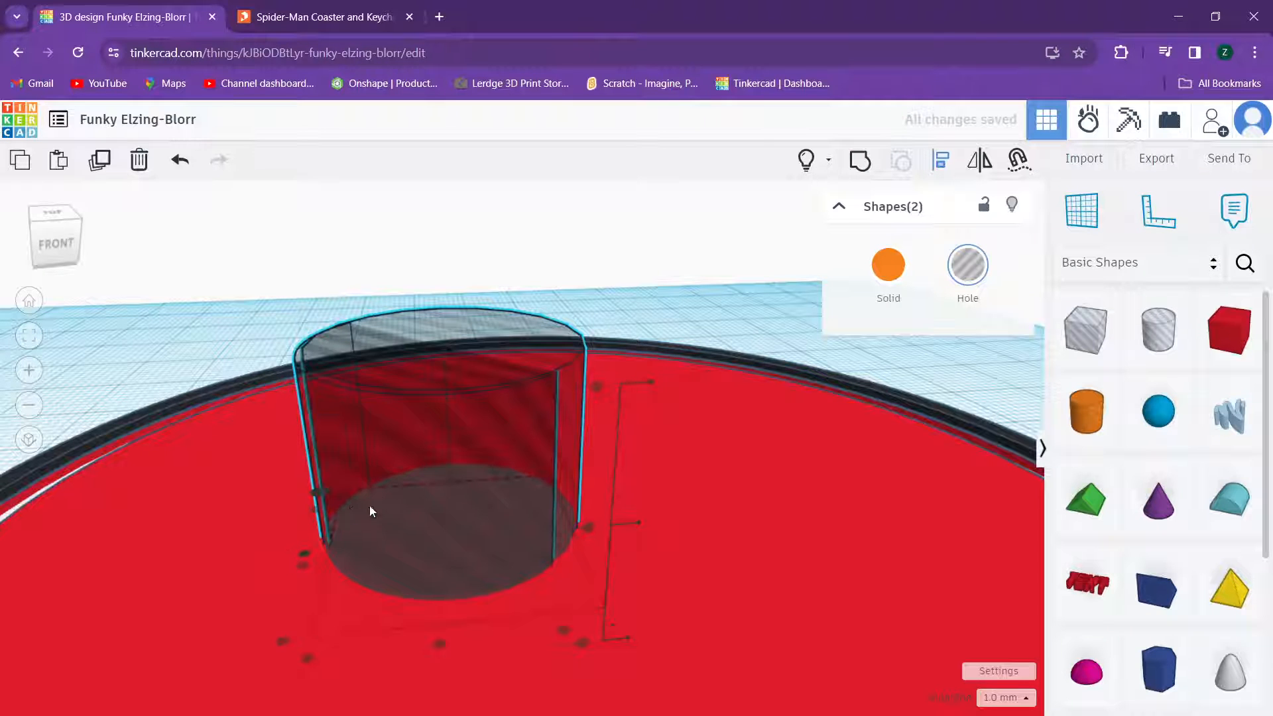
{"action": "right_click_drag", "start_coordinate": [369, 505], "coordinate": [472, 495]}
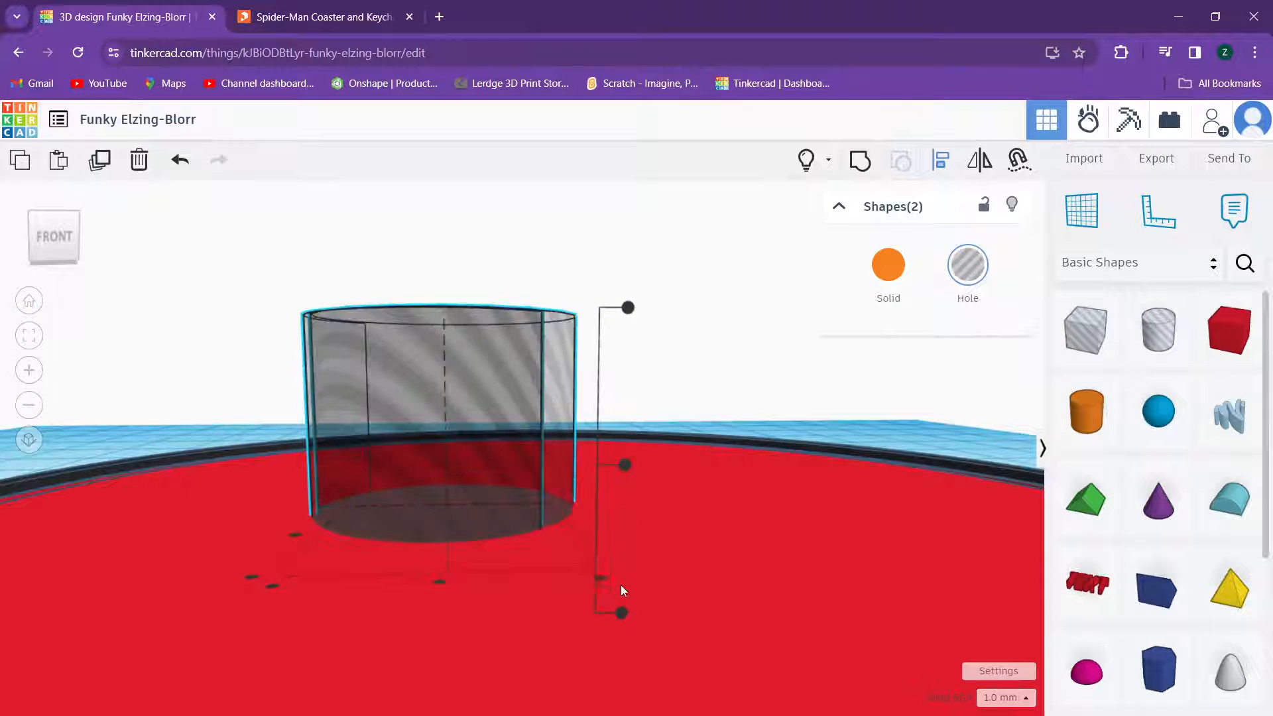
{"action": "left_click", "coordinate": [622, 613]}
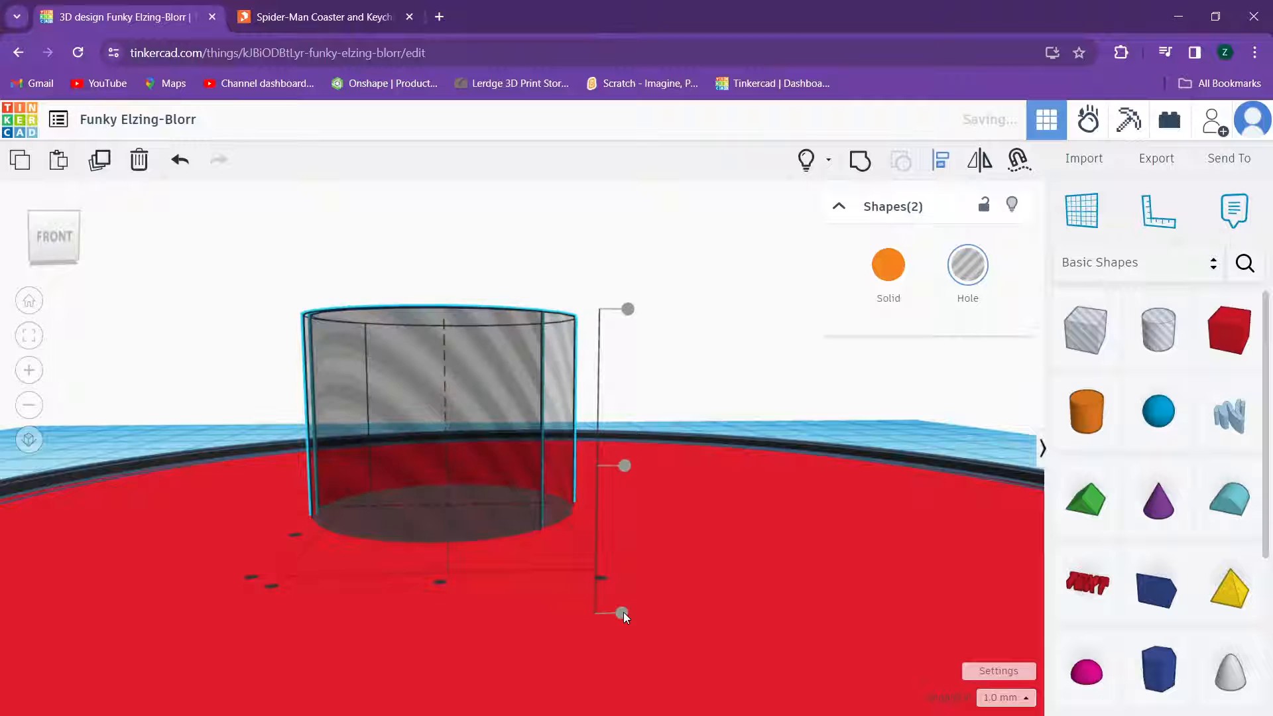
Step: Make the cylinder solid orange again and the round roof solid white
{"action": "left_click", "coordinate": [777, 366]}
{"action": "right_click_drag", "start_coordinate": [784, 380], "coordinate": [487, 383]}
{"action": "left_click", "coordinate": [487, 384]}
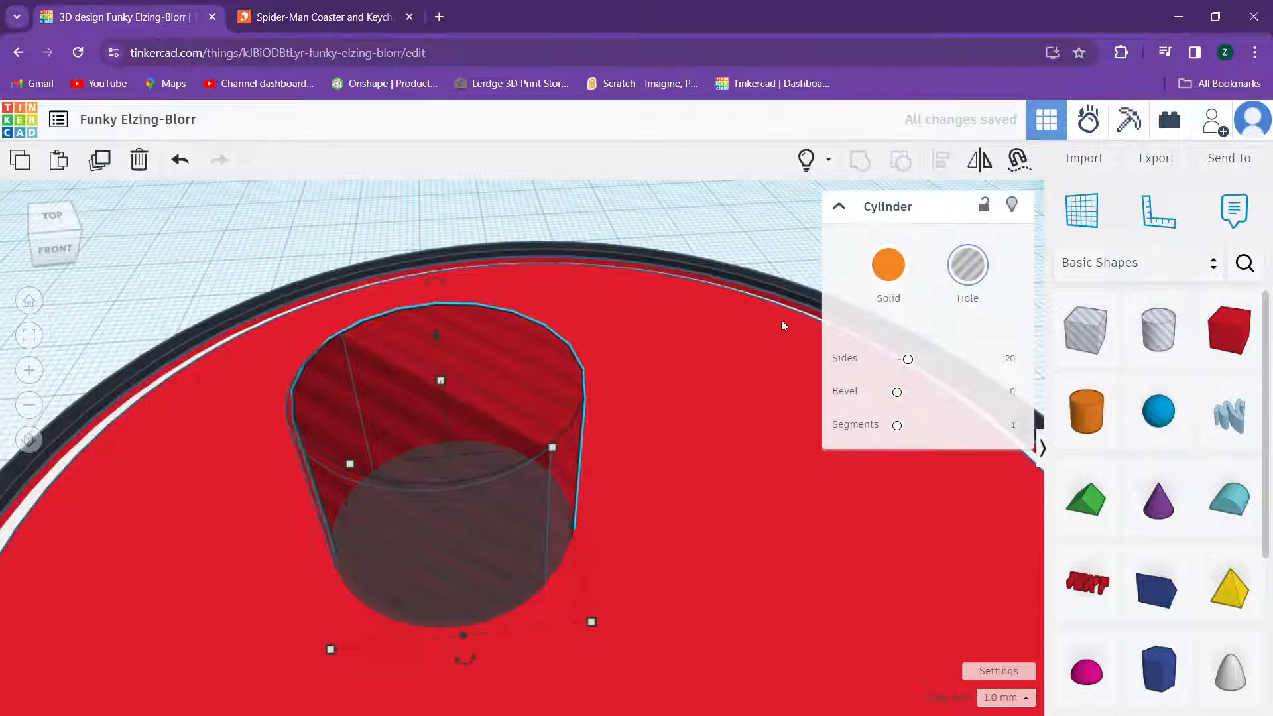
{"action": "left_click", "coordinate": [889, 265]}
{"action": "left_click", "coordinate": [780, 297]}
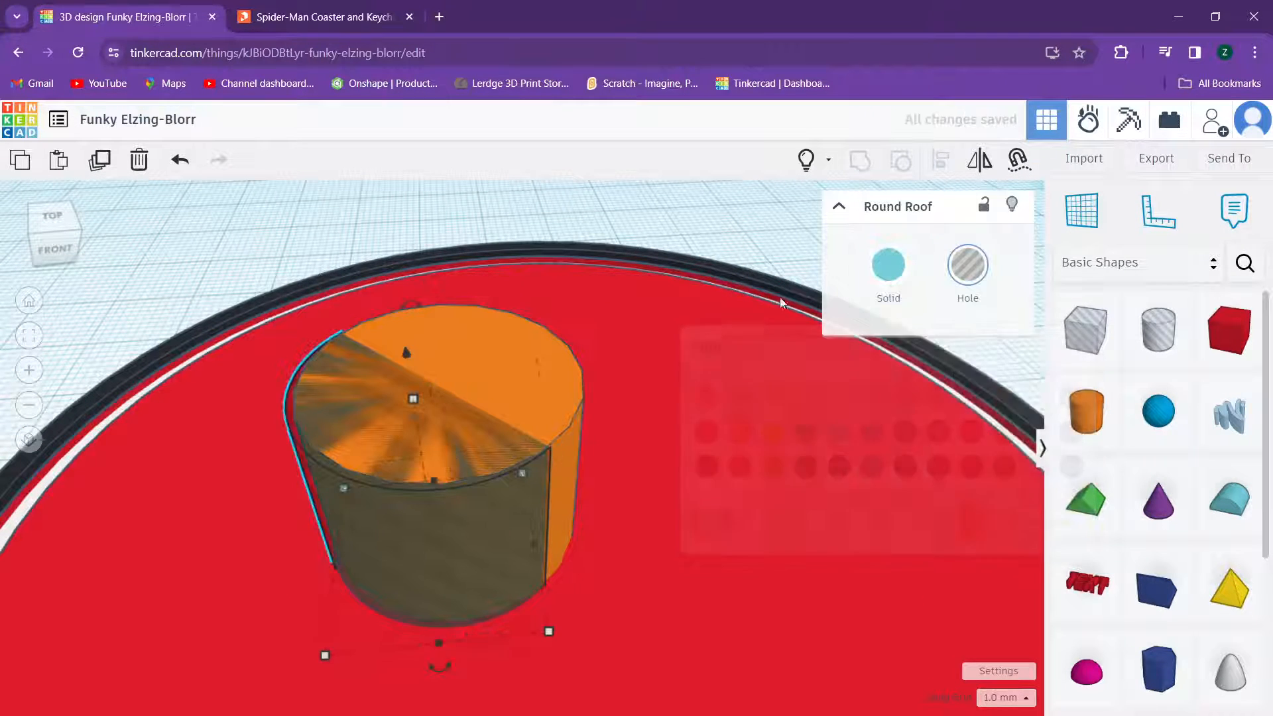
{"action": "left_click", "coordinate": [888, 265]}
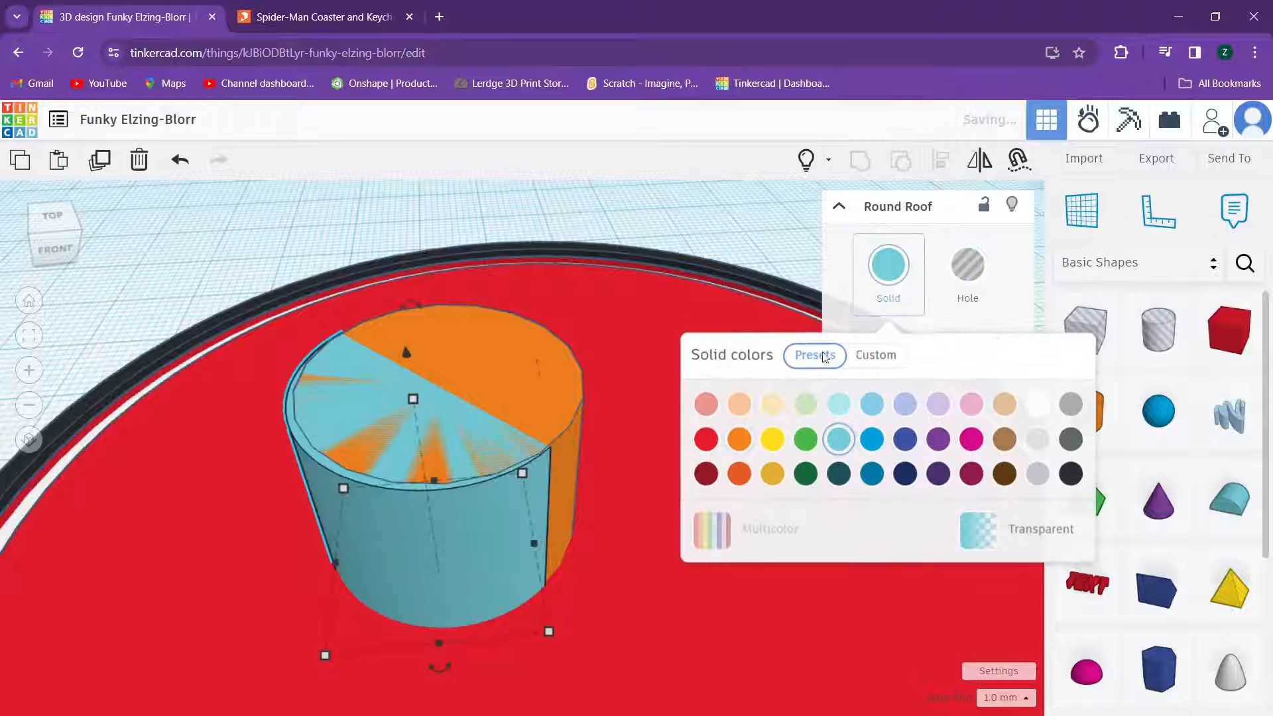
{"action": "left_click", "coordinate": [1039, 413]}
Step: Stretch the white round roof to about 31 mm long, check the eye shape in the Printables reference and widen it slightly
{"action": "right_click_drag", "start_coordinate": [531, 362], "coordinate": [378, 441]}
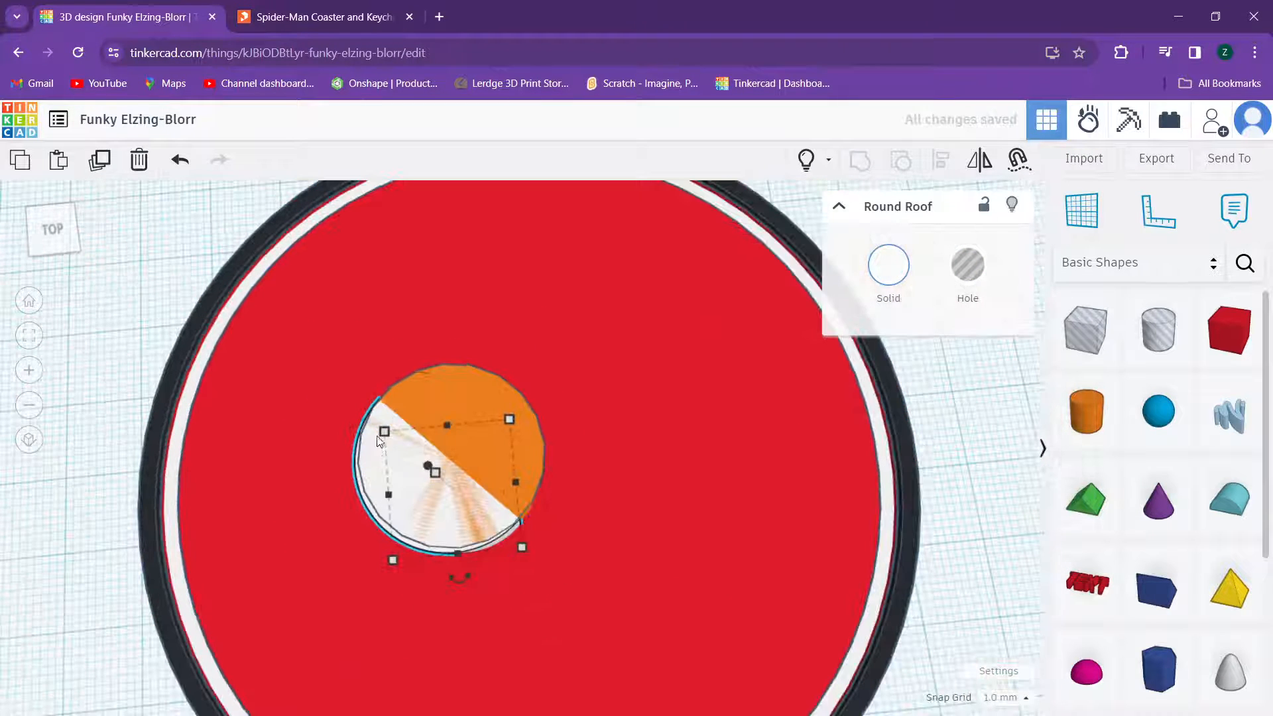
{"action": "left_click_drag", "start_coordinate": [380, 436], "coordinate": [359, 335]}
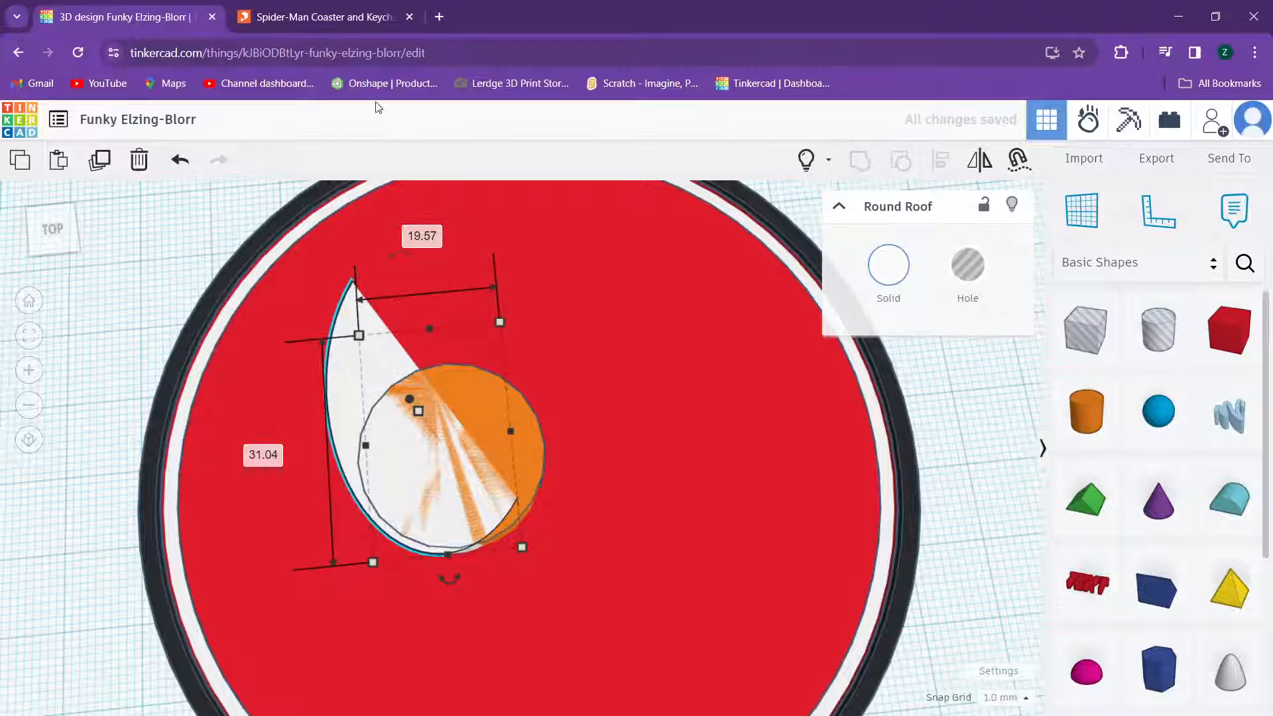
{"action": "left_click", "coordinate": [339, 19]}
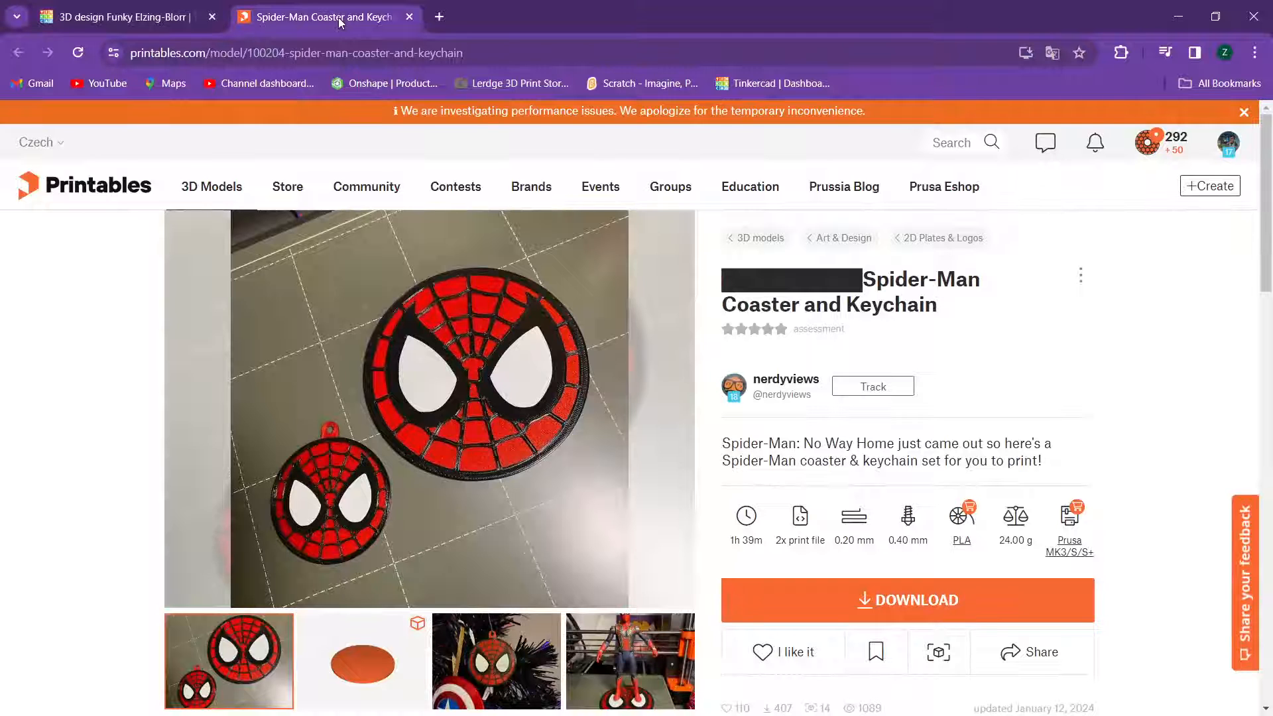
{"action": "left_click", "coordinate": [111, 11]}
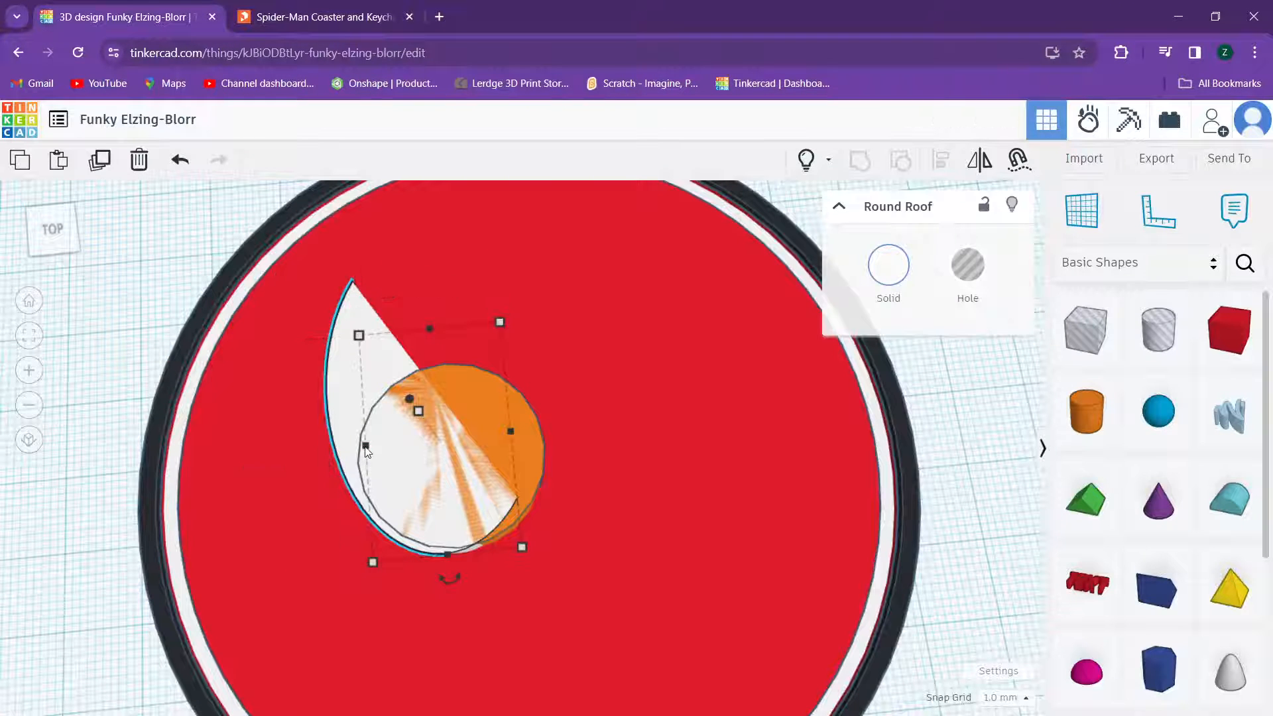
{"action": "left_click_drag", "start_coordinate": [365, 446], "coordinate": [357, 452]}
Step: Reshape the cylinder into a slightly rotated oval about 20 by 28 mm and move it over the white round roof
{"action": "left_click", "coordinate": [452, 407]}
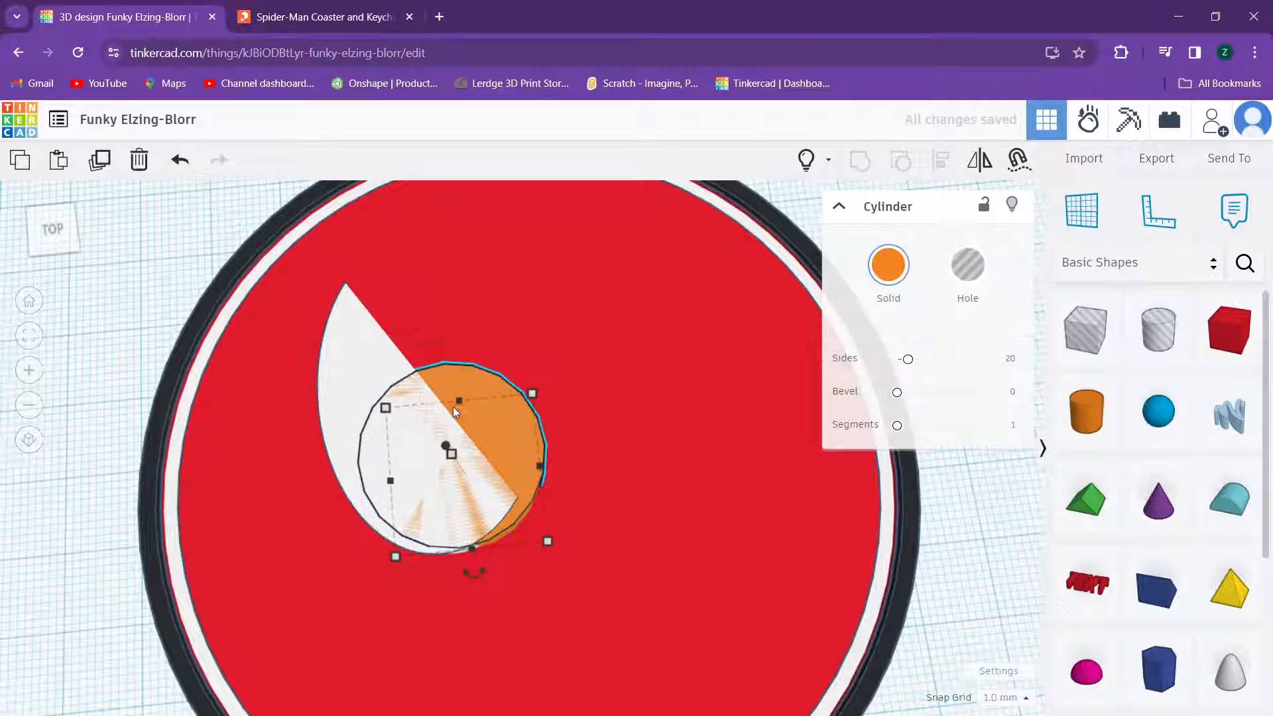
{"action": "left_click_drag", "start_coordinate": [390, 411], "coordinate": [417, 330]}
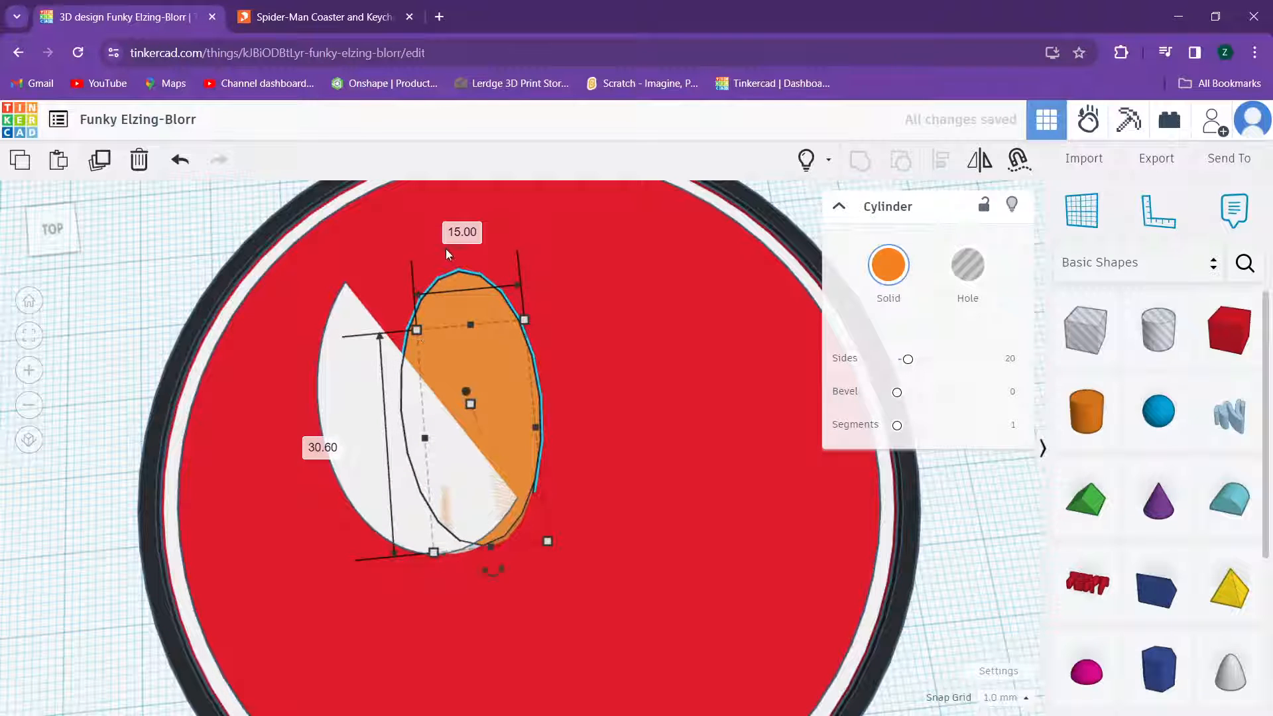
{"action": "left_click_drag", "start_coordinate": [508, 569], "coordinate": [530, 561]}
{"action": "left_click_drag", "start_coordinate": [468, 369], "coordinate": [427, 356]}
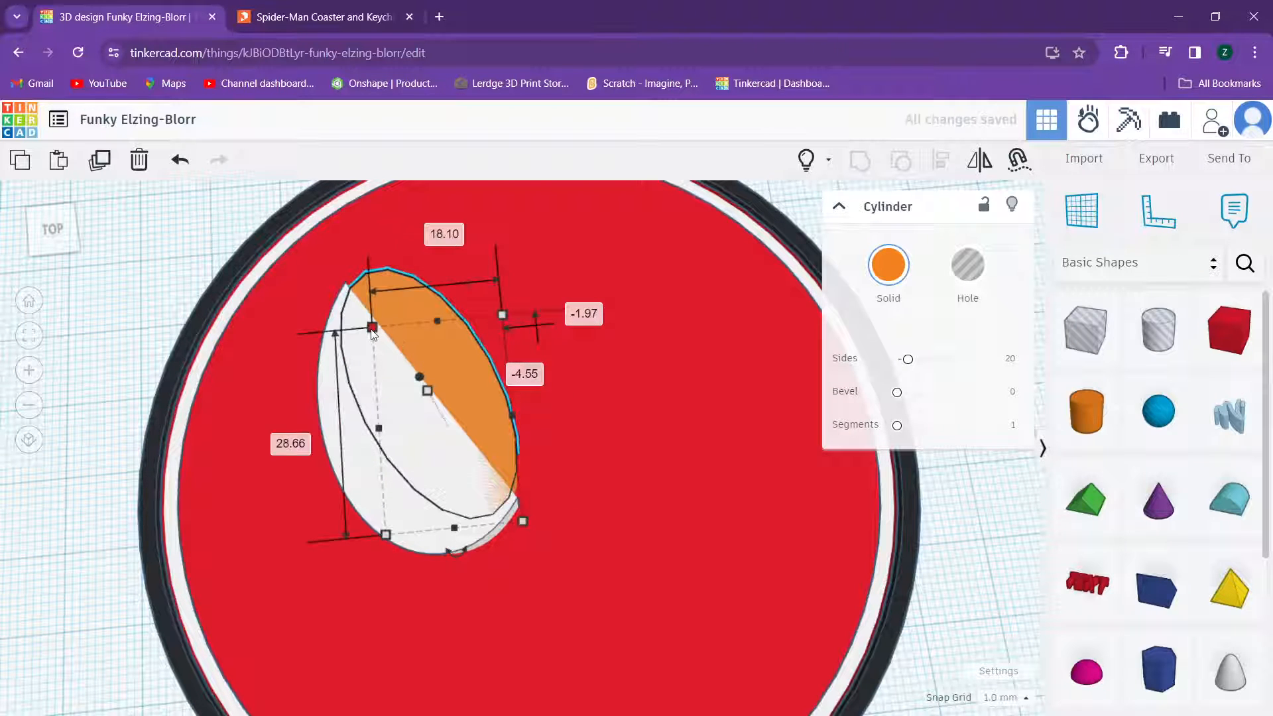
{"action": "left_click_drag", "start_coordinate": [365, 327], "coordinate": [359, 335]}
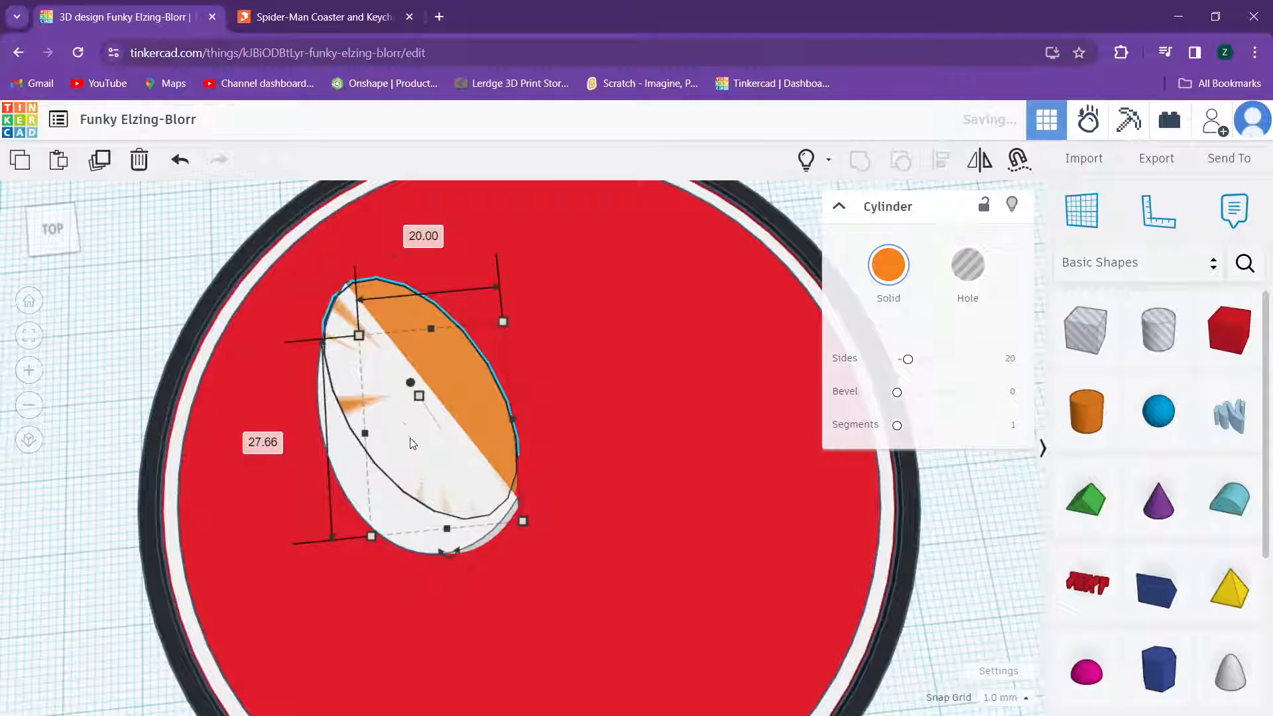
Step: Nudge the oval cylinder over the round roof and set its sides to 64
{"action": "scroll", "coordinate": [415, 449], "scroll_direction": "up", "scroll_amount": 2}
{"action": "key", "text": "Down"}
{"action": "key", "text": "Left"}
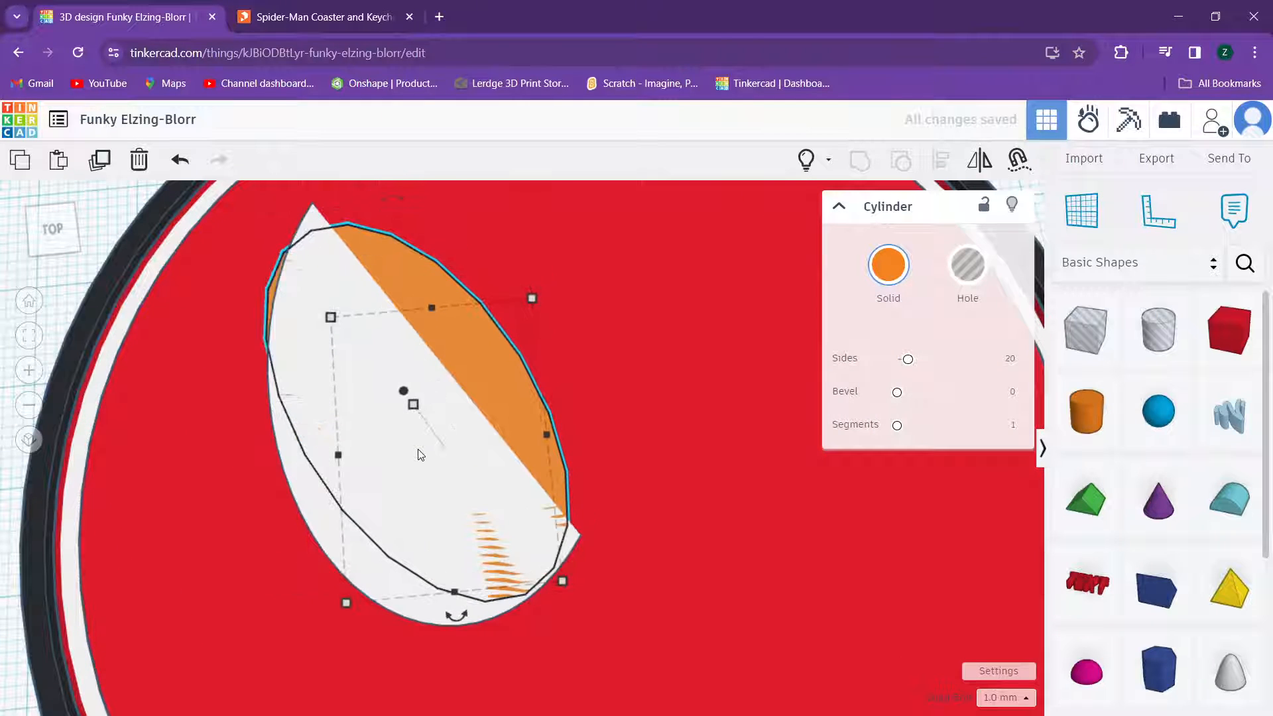
{"action": "key", "text": "Right"}
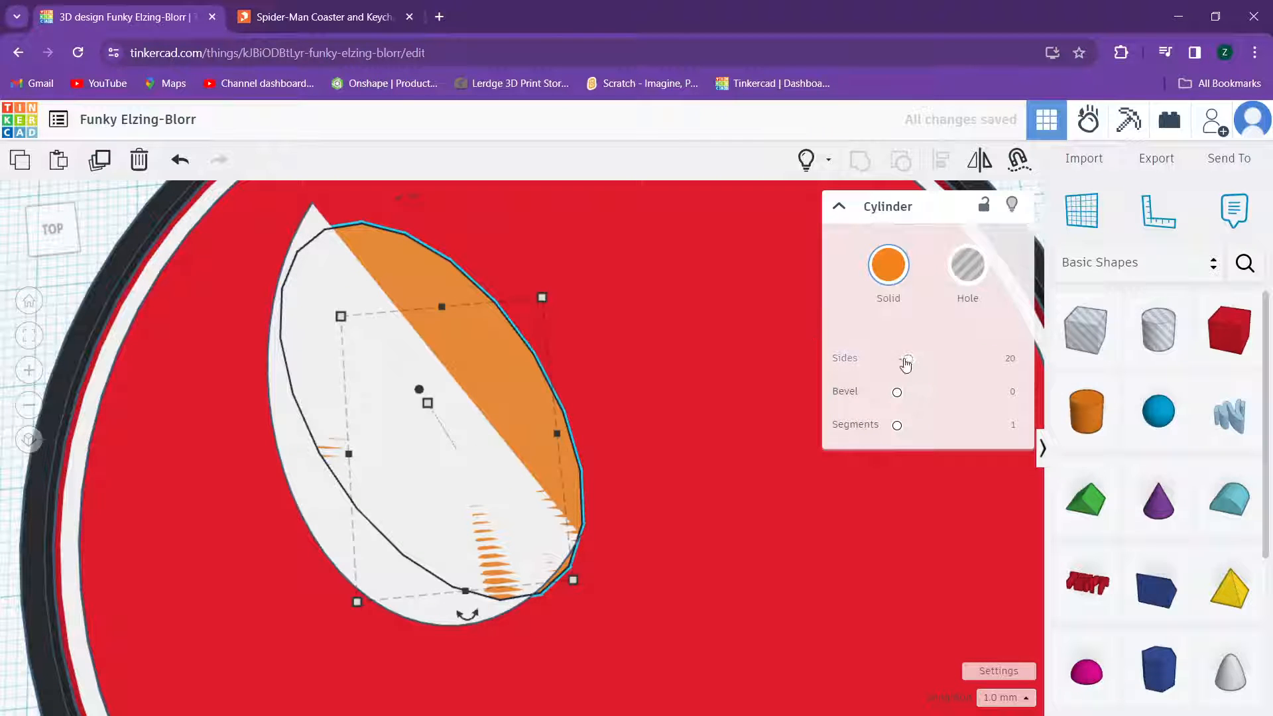
{"action": "left_click_drag", "start_coordinate": [907, 359], "coordinate": [968, 359]}
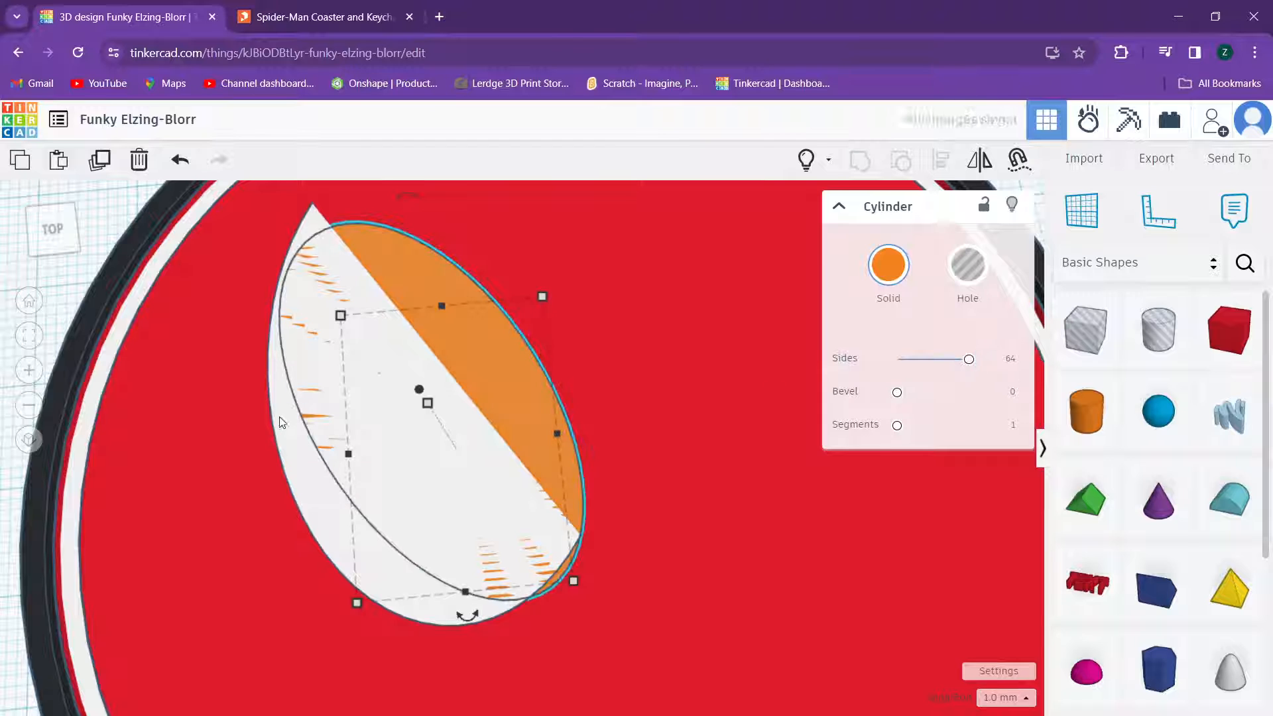
Step: Recheck the eyes in the Printables reference and undo the eye reshaping and colouring, back to the round roof and cylinder as holes
{"action": "left_click", "coordinate": [280, 416]}
{"action": "right_click_drag", "start_coordinate": [406, 294], "coordinate": [381, 213]}
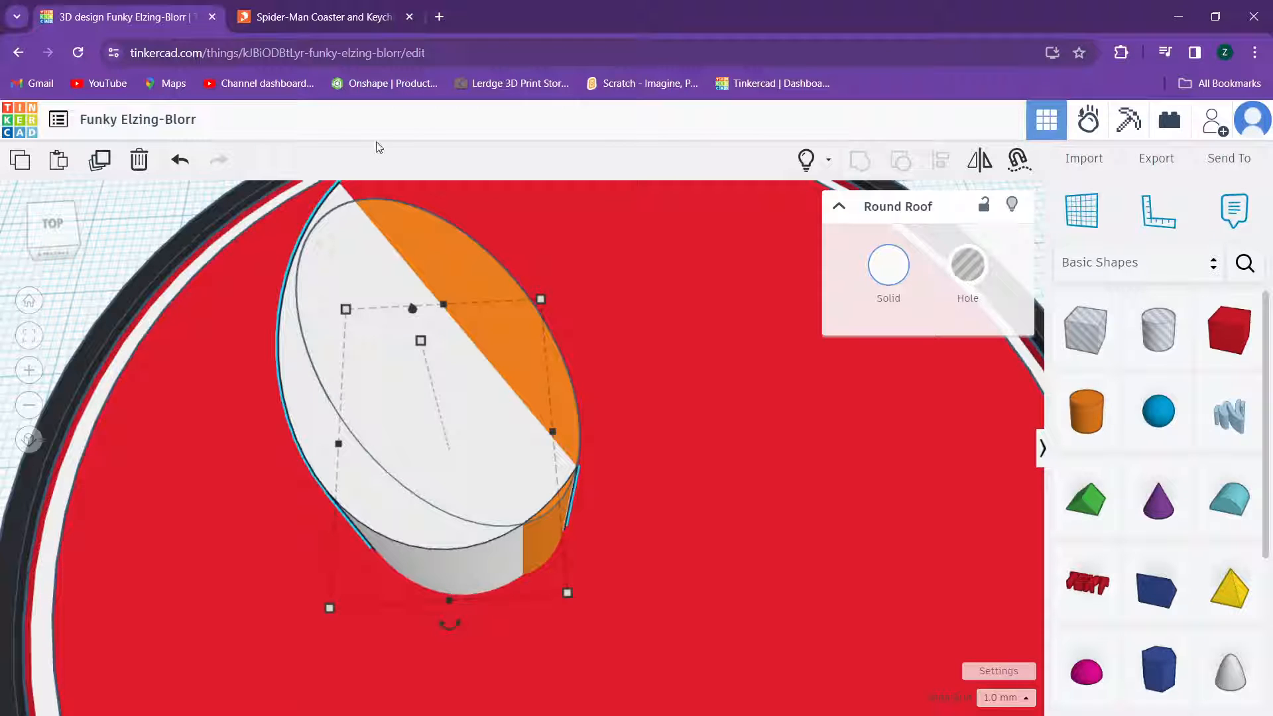
{"action": "left_click", "coordinate": [338, 15]}
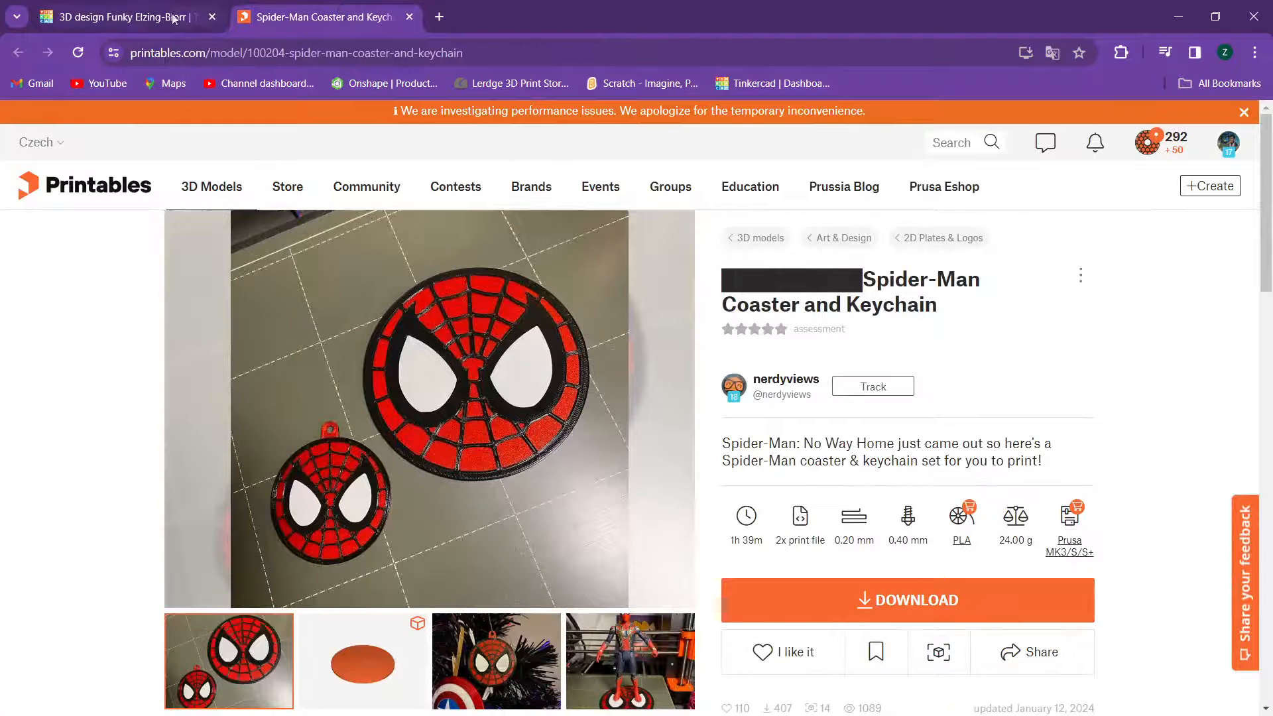
{"action": "mouse_move", "coordinate": [95, 20]}
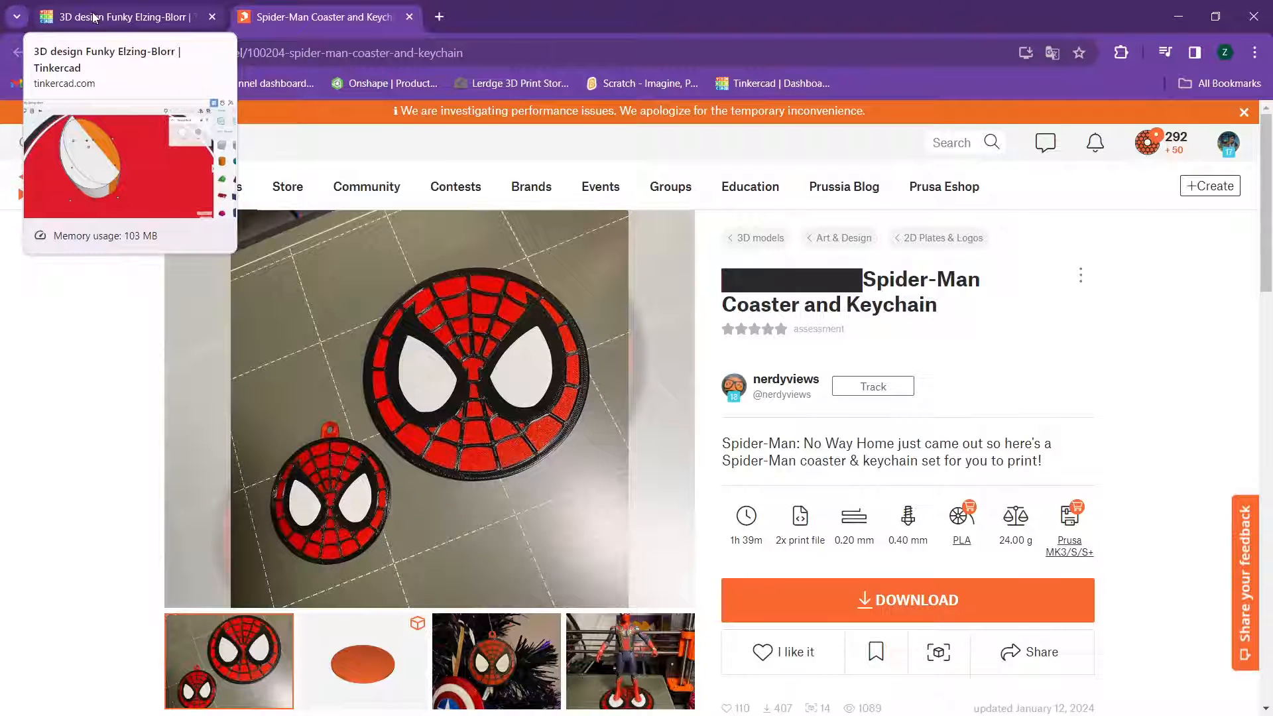
{"action": "left_click", "coordinate": [94, 18]}
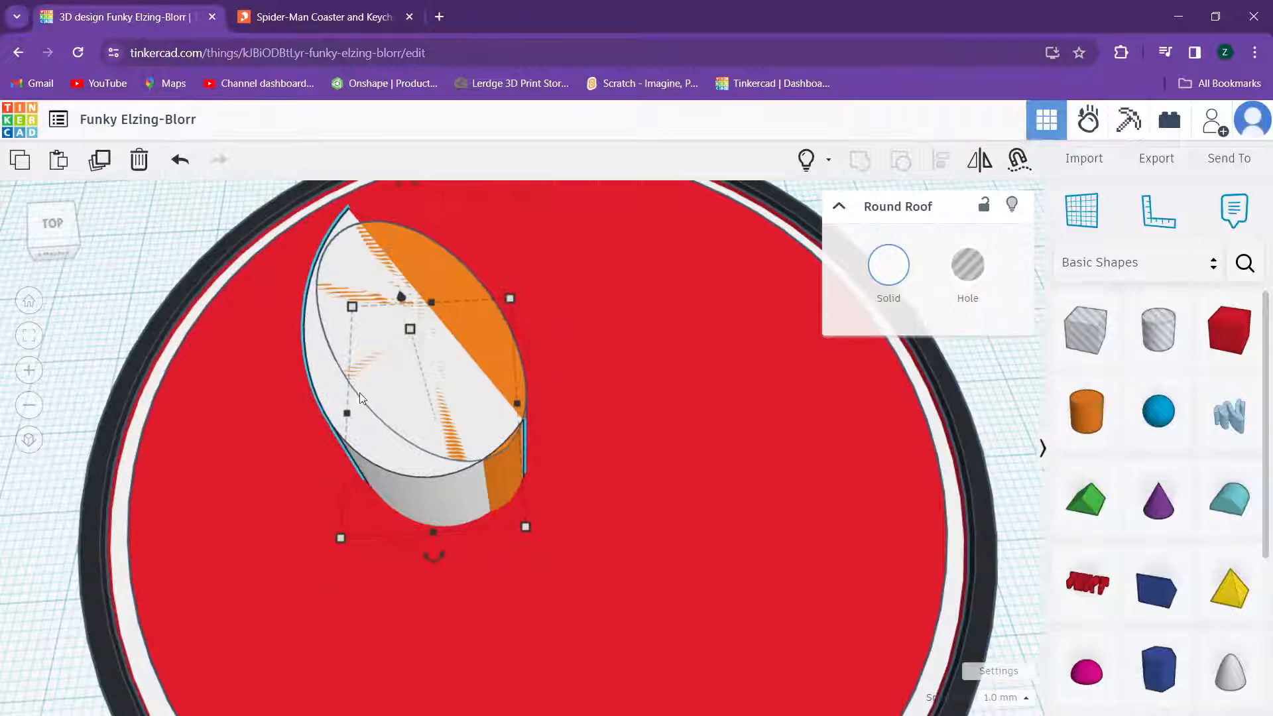
{"action": "key", "text": "ctrl+z"}
{"action": "key", "text": "ctrl+z"}
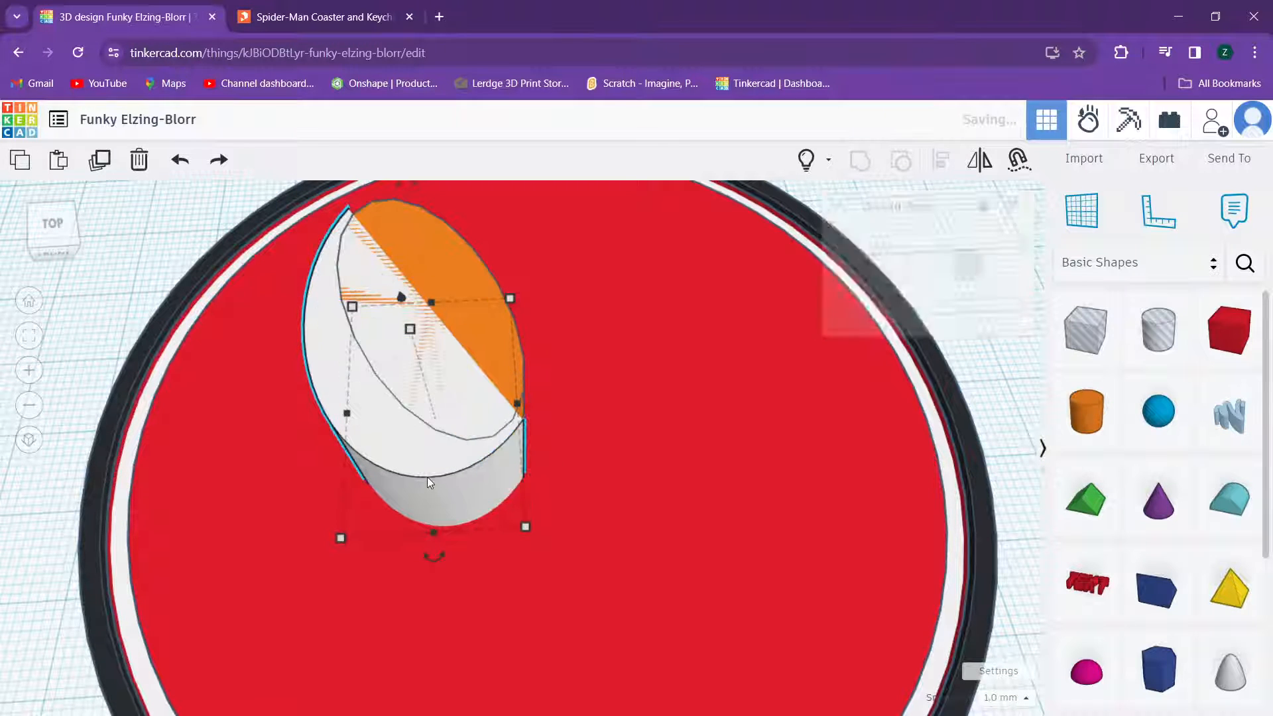
{"action": "key", "text": "ctrl+z"}
{"action": "key", "text": "ctrl+z"}
{"action": "key", "text": "ctrl+z"}
{"action": "key", "text": "ctrl+z"}
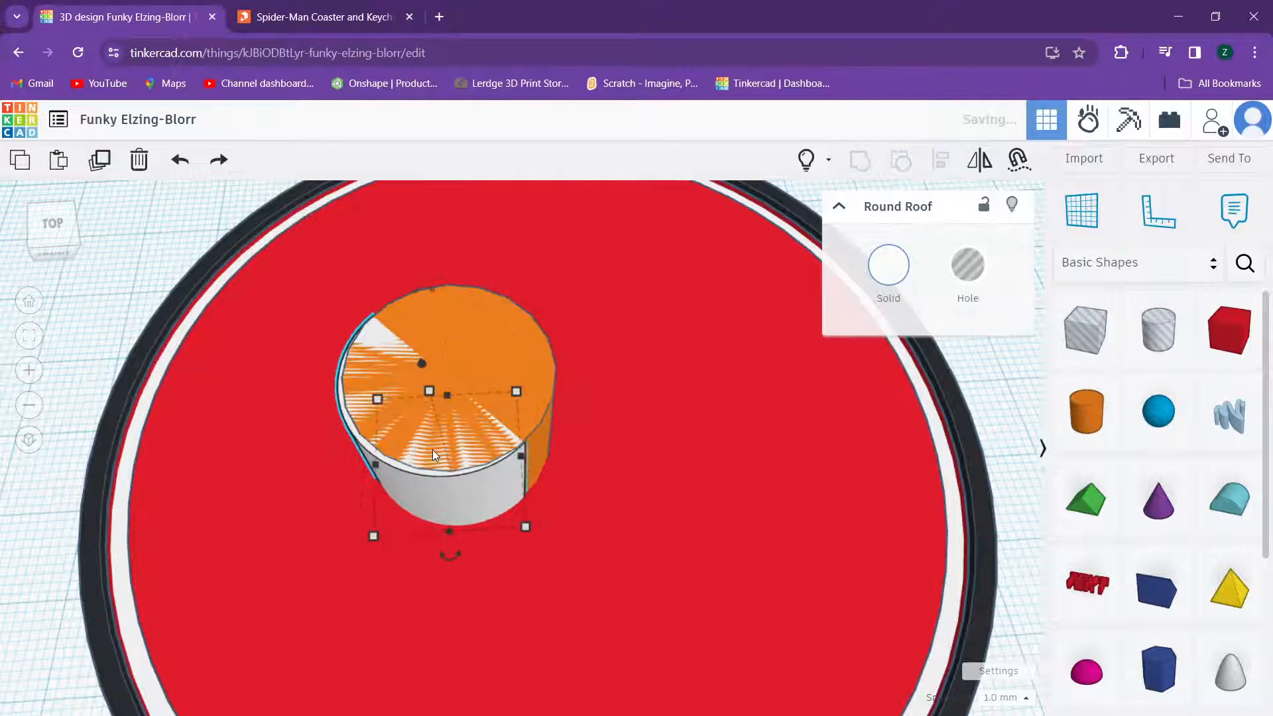
{"action": "key", "text": "ctrl+z"}
{"action": "key", "text": "ctrl+z"}
{"action": "key", "text": "ctrl+z"}
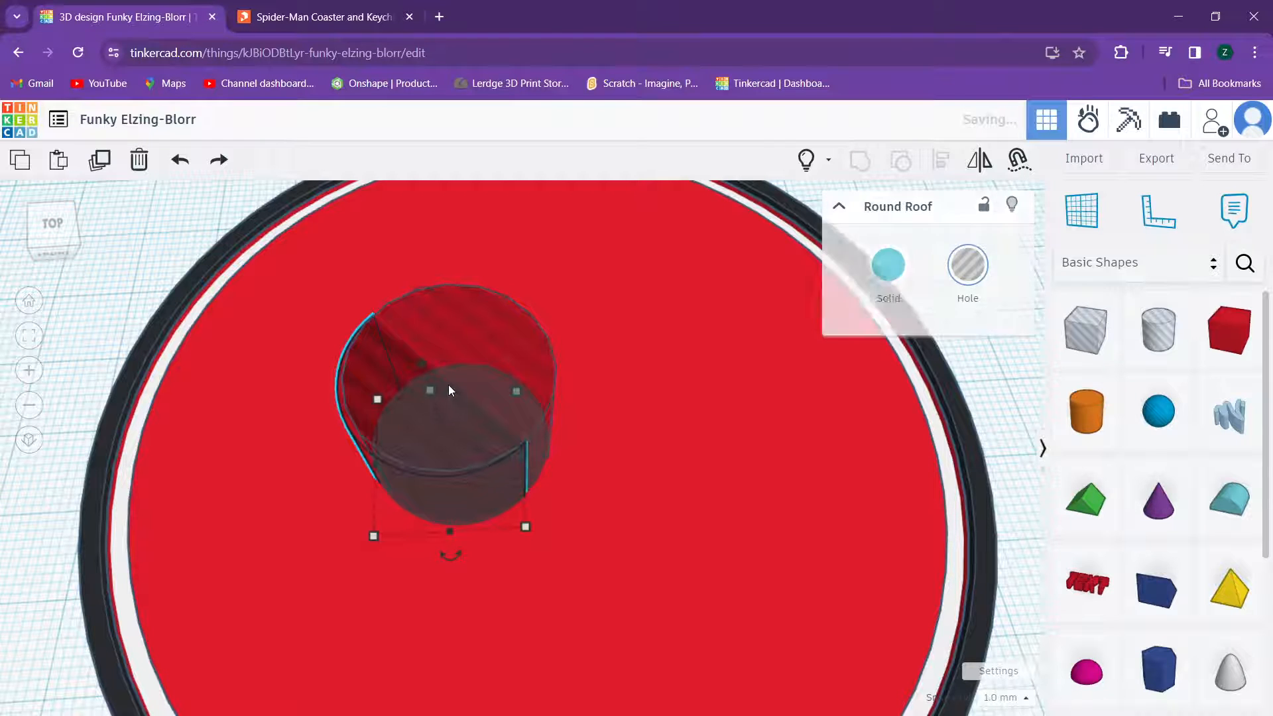
Step: Undo the hole settings and the added cylinder, back to the single round roof, and rotate the roof by -90 degrees
{"action": "key", "text": "ctrl+z"}
{"action": "key", "text": "ctrl+z"}
{"action": "key", "text": "ctrl+z"}
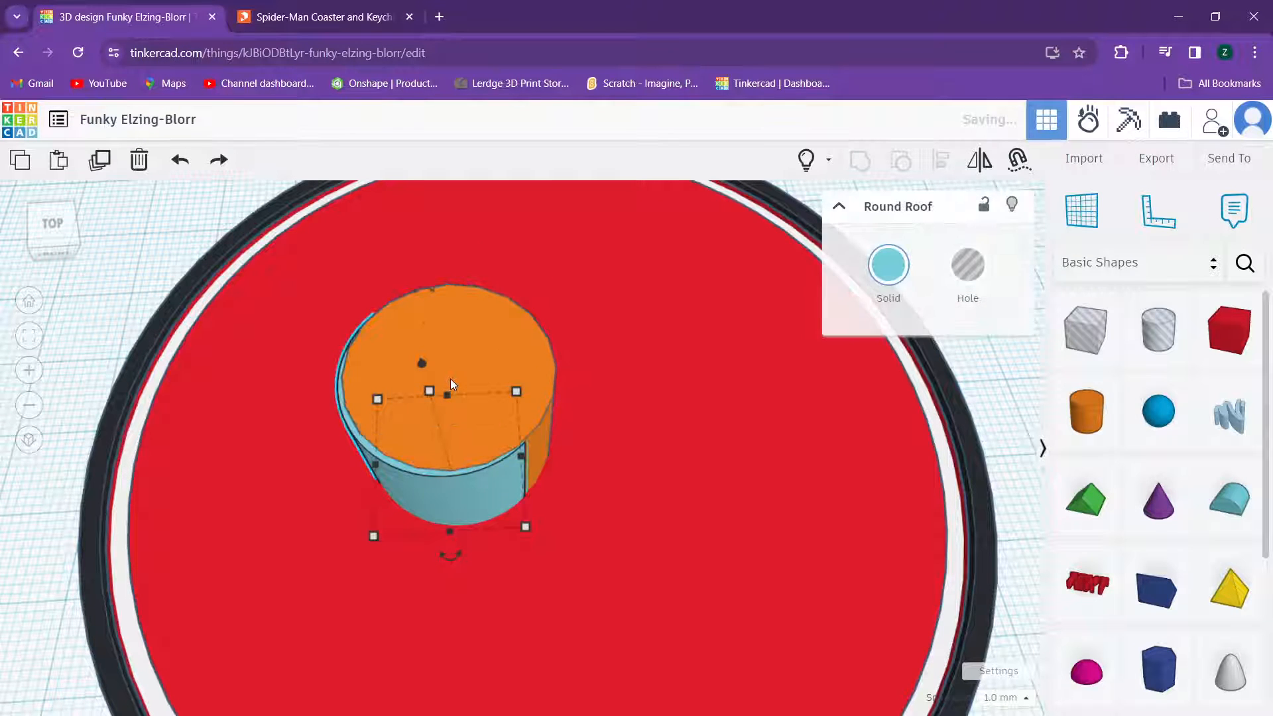
{"action": "key", "text": "ctrl+z"}
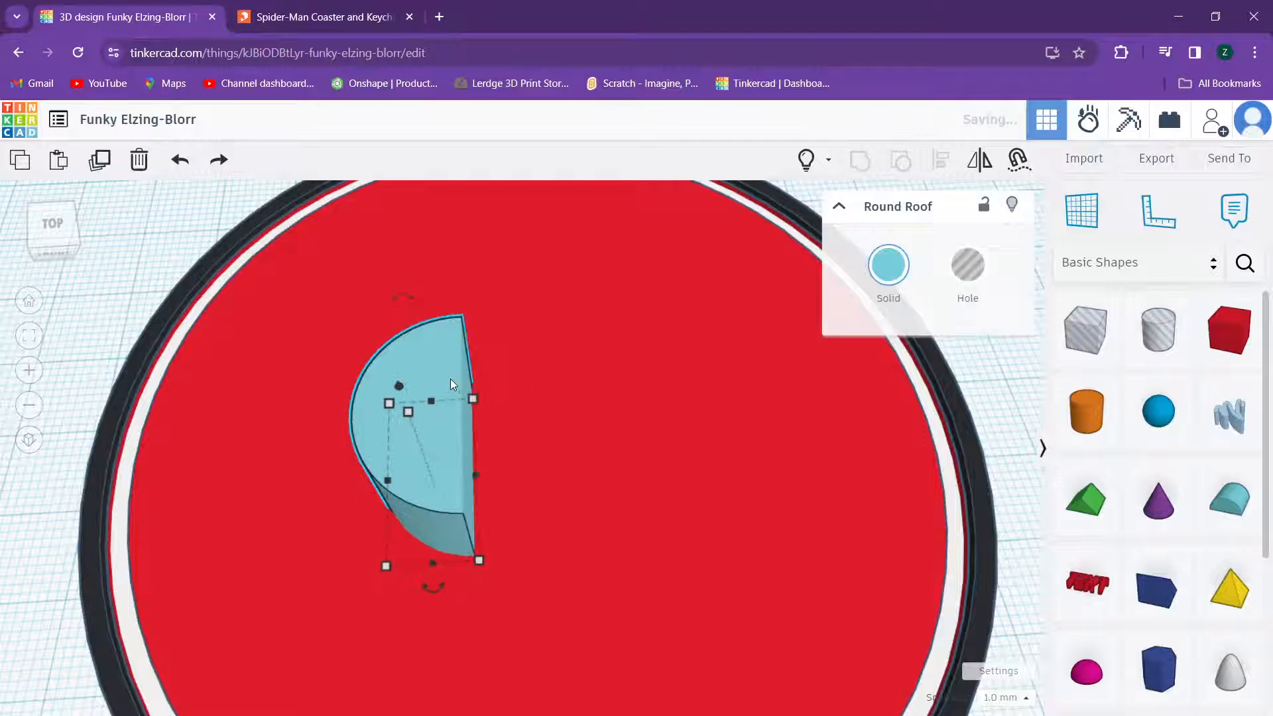
{"action": "left_click_drag", "start_coordinate": [435, 594], "coordinate": [487, 468]}
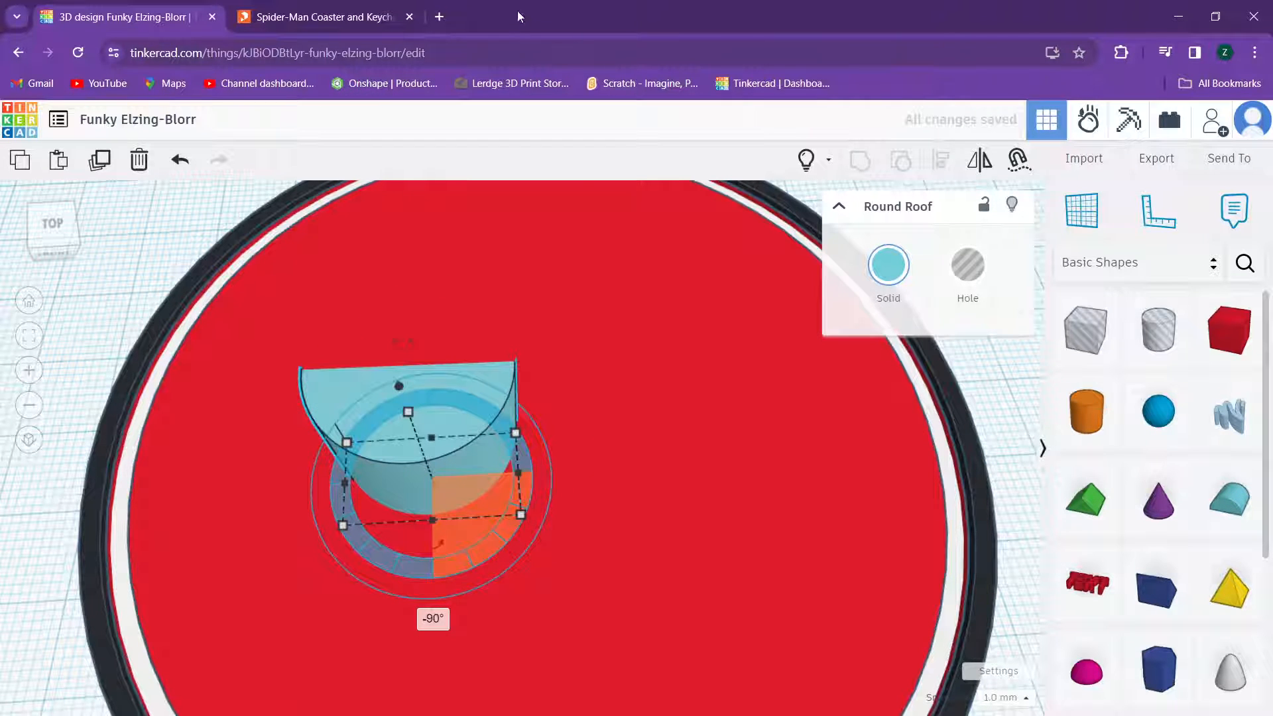
Step: Check the eye shape in the Printables reference and stretch the round roof slightly on its curved side
{"action": "left_click", "coordinate": [507, 281]}
{"action": "right_click_drag", "start_coordinate": [506, 281], "coordinate": [527, 309]}
{"action": "middle_click_drag", "start_coordinate": [527, 309], "coordinate": [610, 383]}
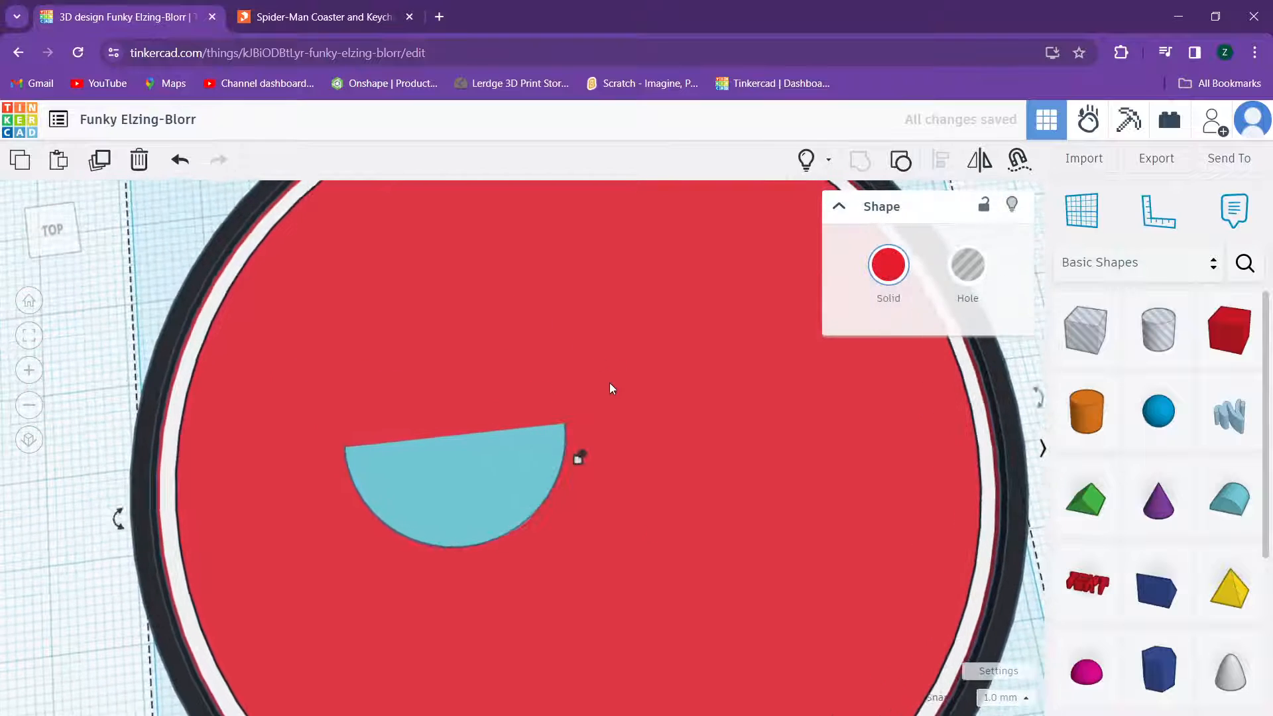
{"action": "scroll", "coordinate": [611, 388], "scroll_direction": "down", "scroll_amount": 1}
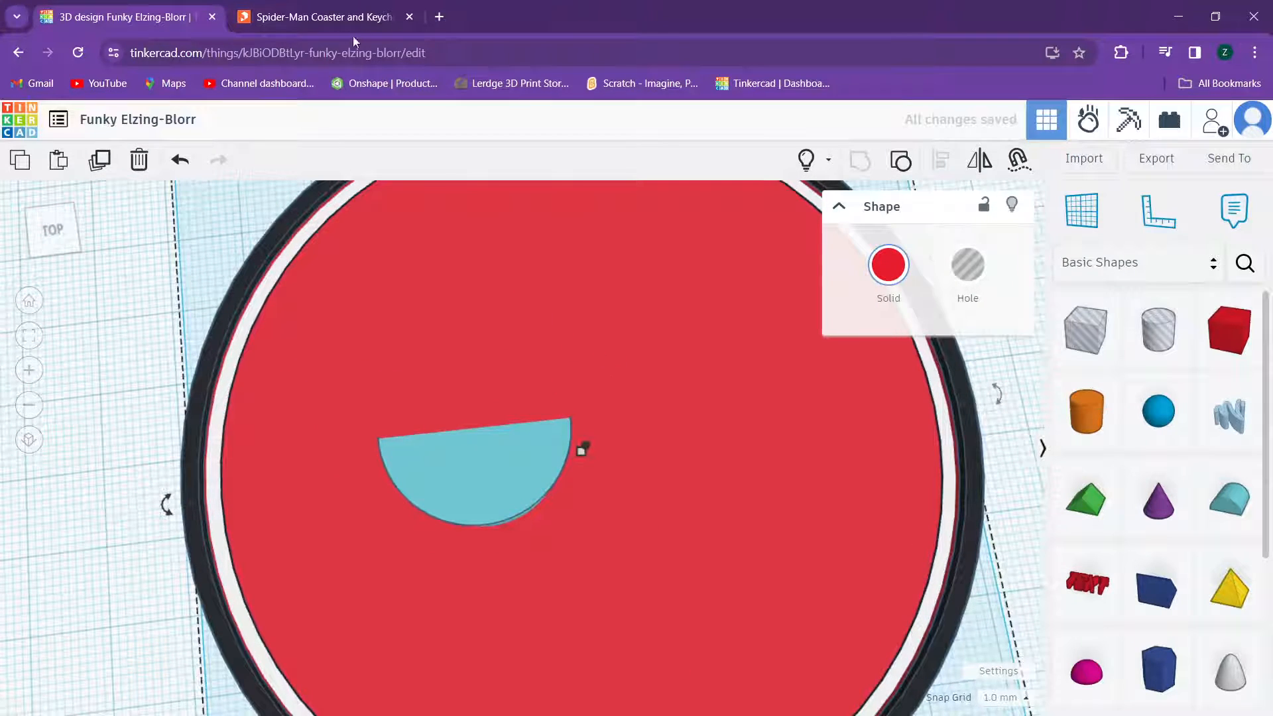
{"action": "left_click", "coordinate": [348, 18]}
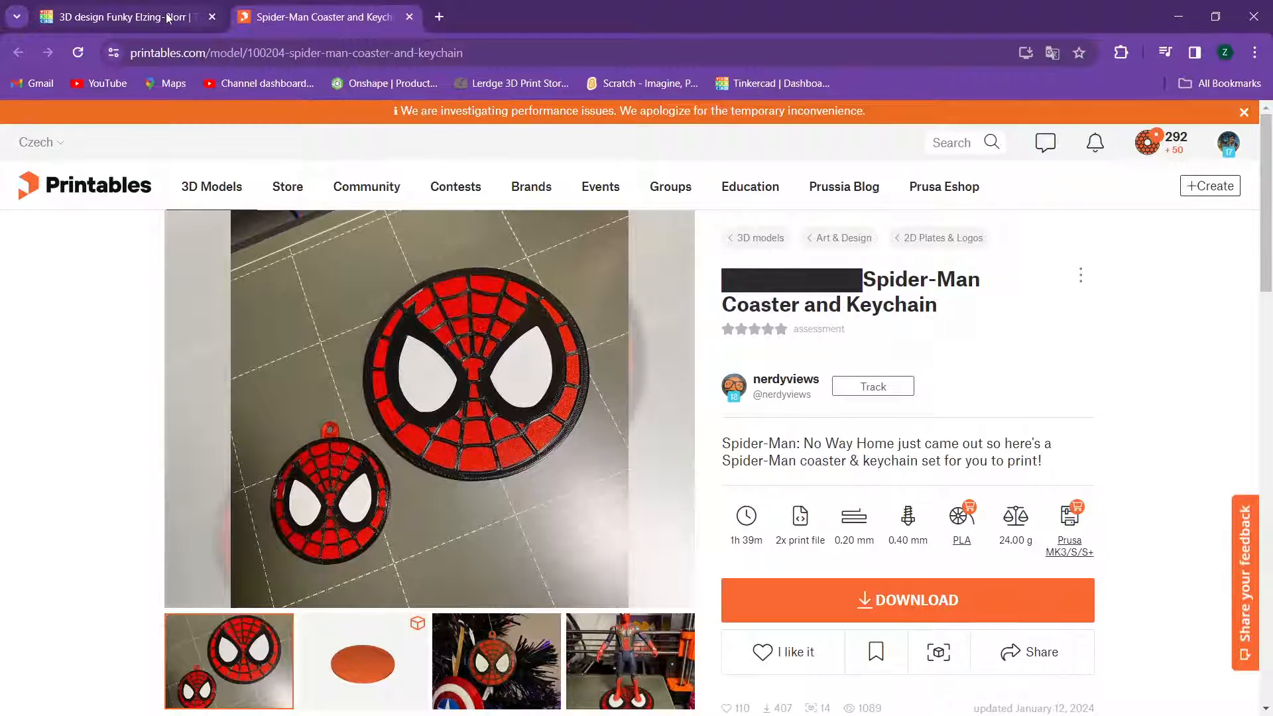
{"action": "left_click", "coordinate": [126, 17]}
{"action": "left_click", "coordinate": [472, 499]}
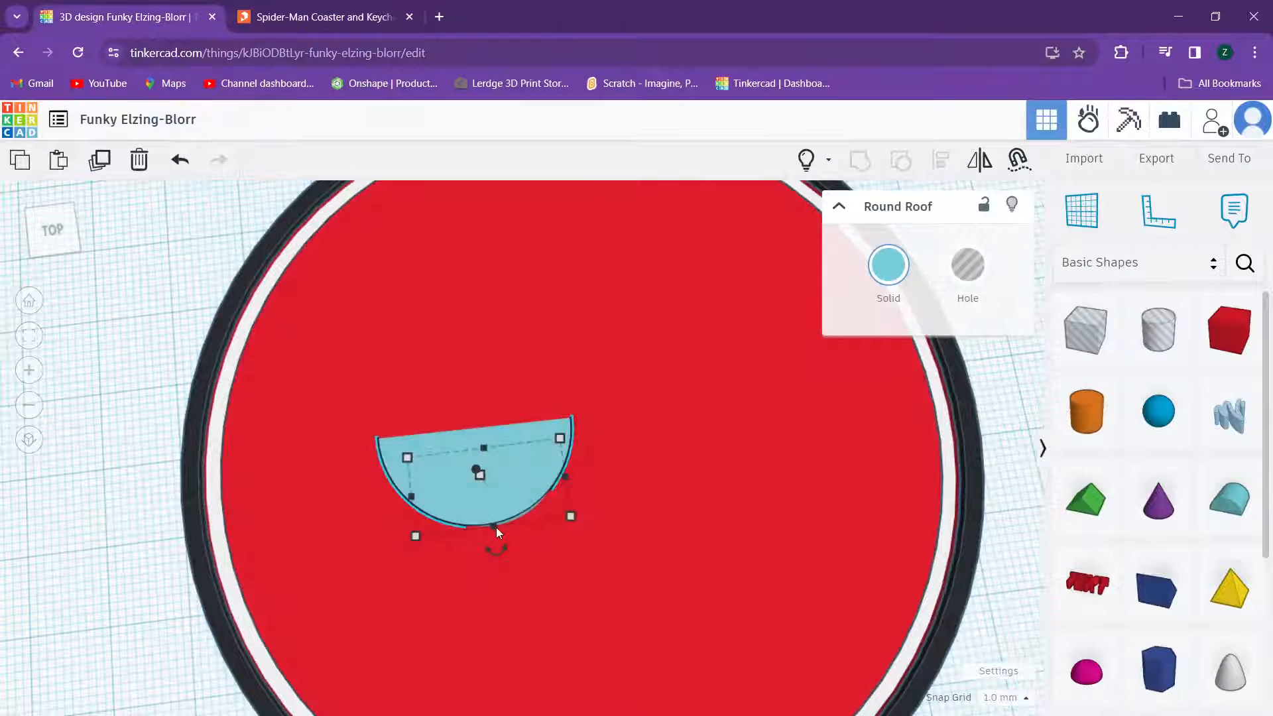
{"action": "left_click_drag", "start_coordinate": [494, 527], "coordinate": [498, 559]}
{"action": "right_click_drag", "start_coordinate": [433, 320], "coordinate": [428, 298]}
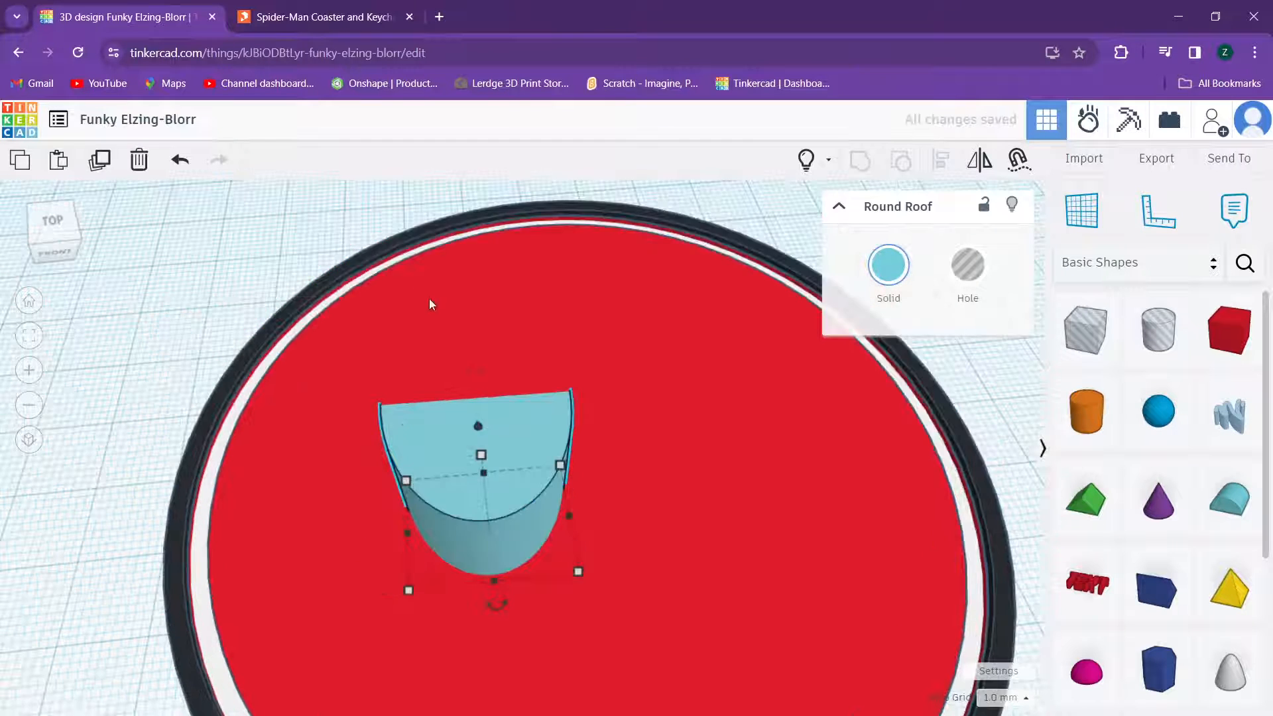
{"action": "left_click", "coordinate": [73, 226]}
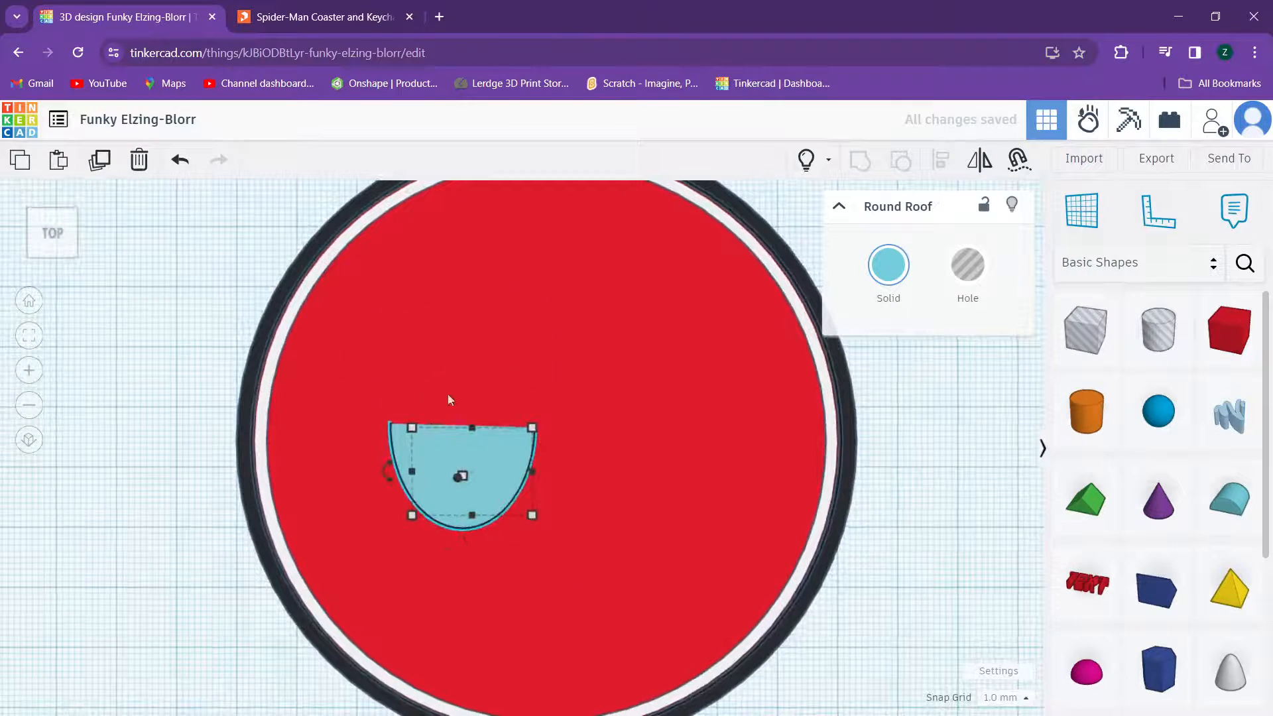
Step: Shift the round roof about 3 mm toward the red disc's rim, comparing its position with the eyes in the Printables reference
{"action": "left_click", "coordinate": [288, 13]}
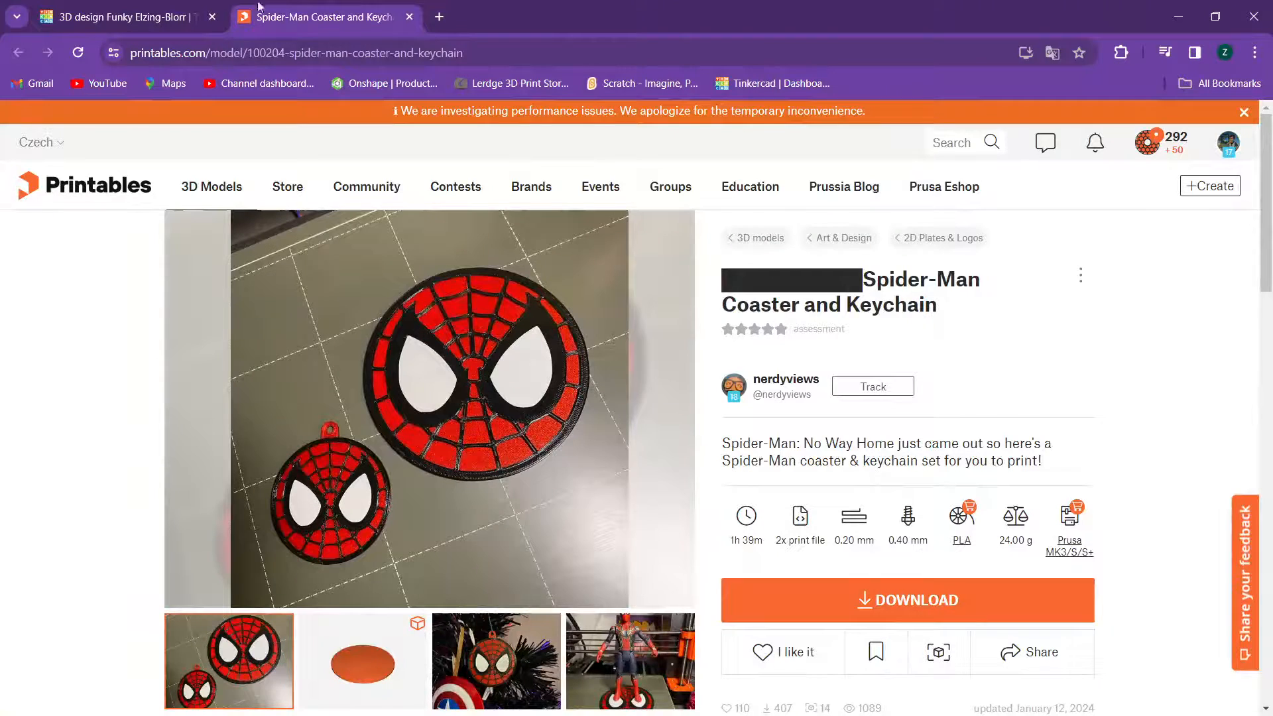
{"action": "left_click", "coordinate": [106, 6]}
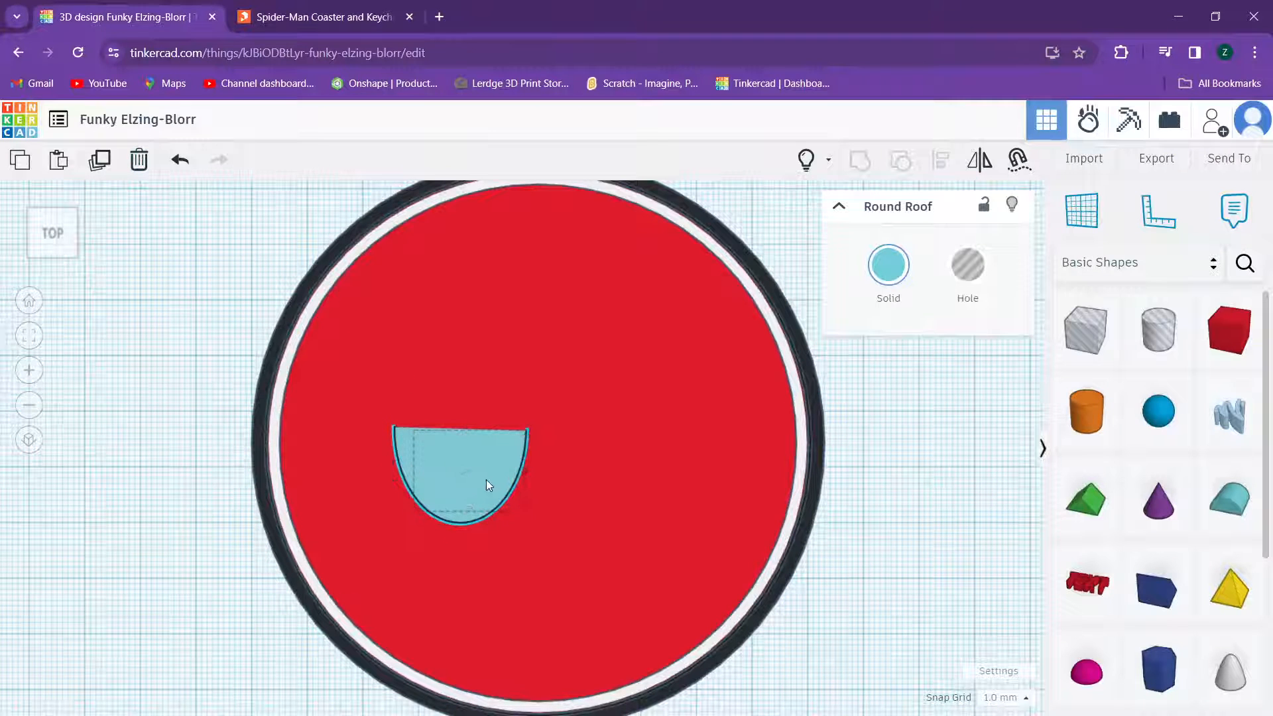
{"action": "left_click_drag", "start_coordinate": [487, 479], "coordinate": [465, 487]}
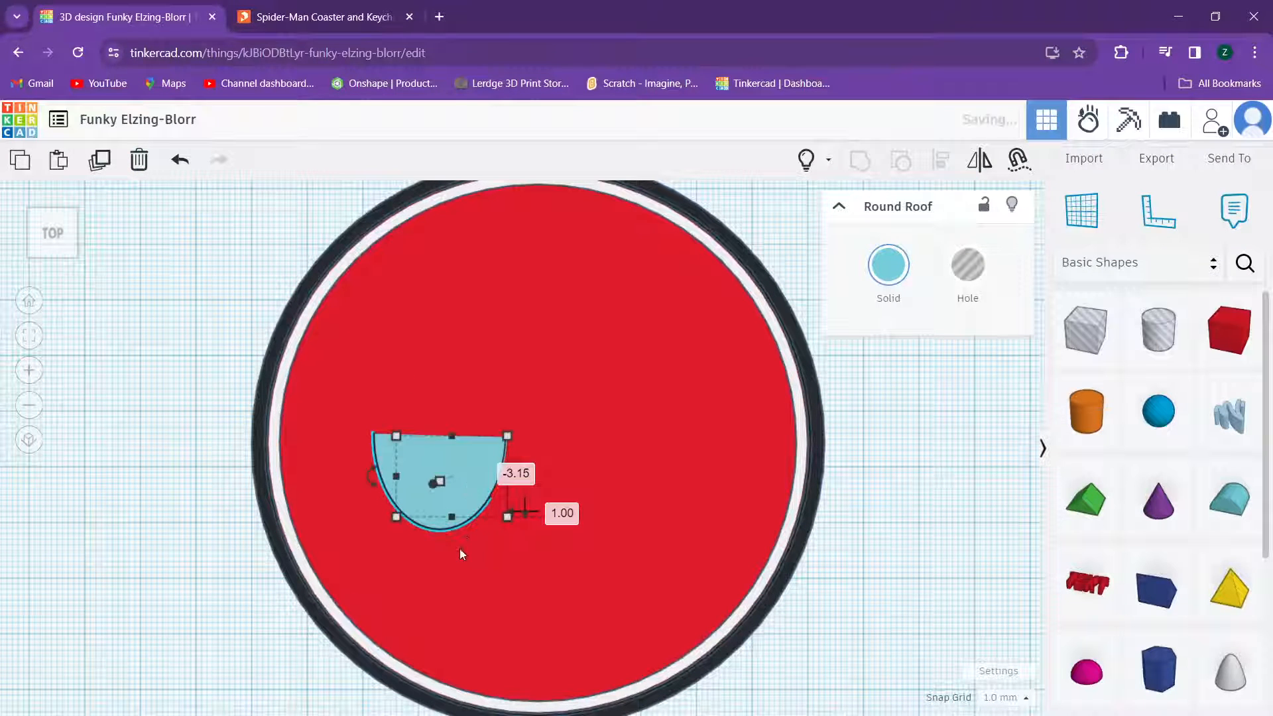
{"action": "left_click", "coordinate": [335, 21]}
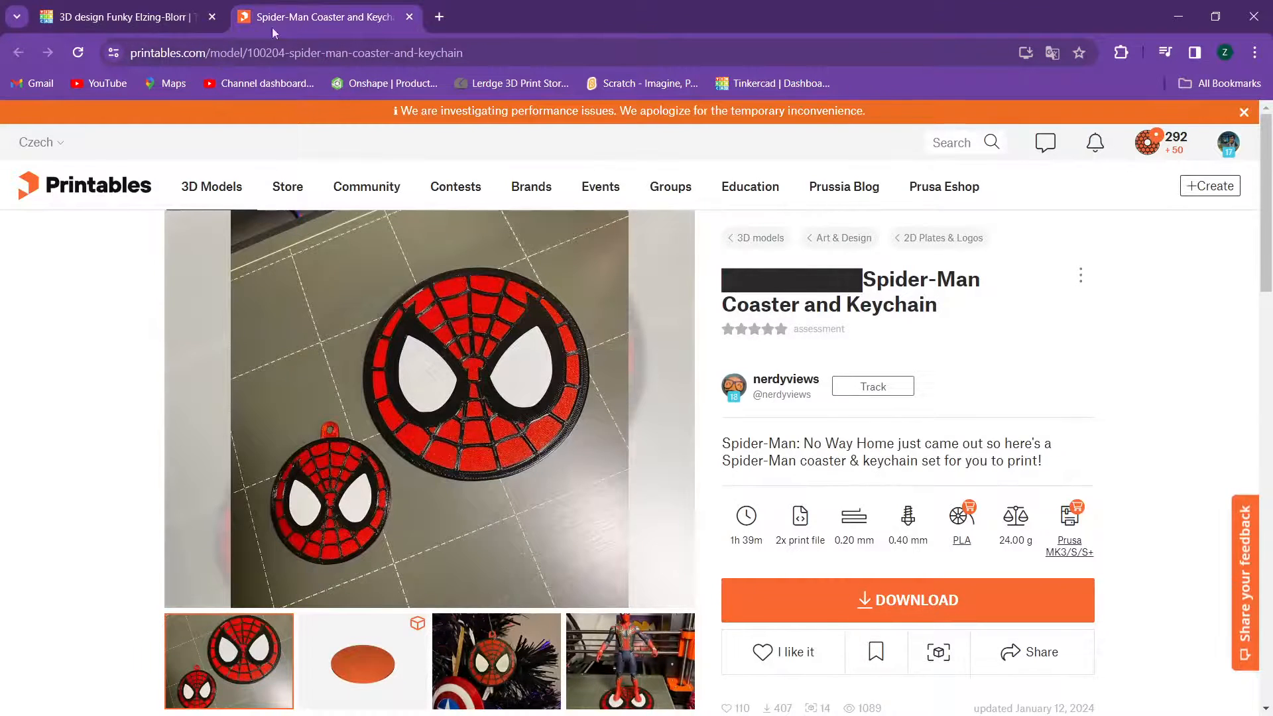
{"action": "left_click", "coordinate": [101, 15]}
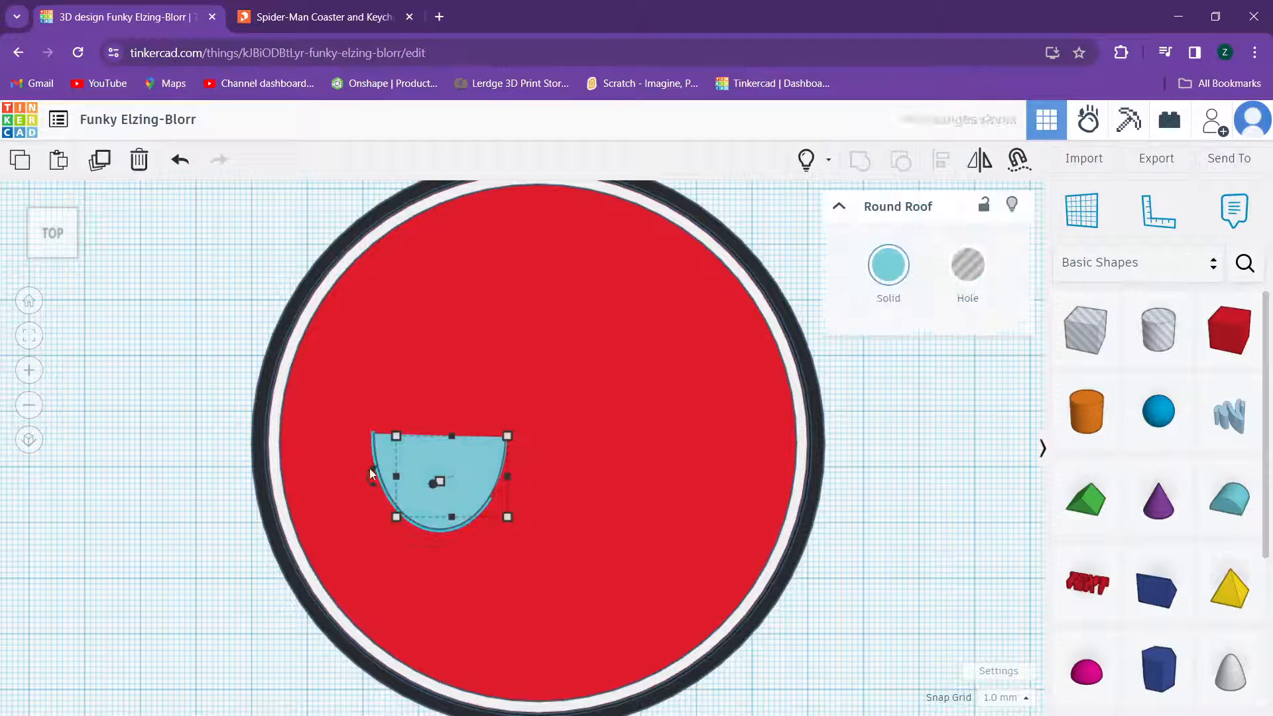
Step: Add a copy of the round roof turned upright over the first one and compare the pair with the reference eyes
{"action": "left_click_drag", "start_coordinate": [373, 475], "coordinate": [435, 322]}
{"action": "scroll", "coordinate": [451, 364], "scroll_direction": "up", "scroll_amount": 1}
{"action": "scroll", "coordinate": [418, 398], "scroll_direction": "up", "scroll_amount": 2}
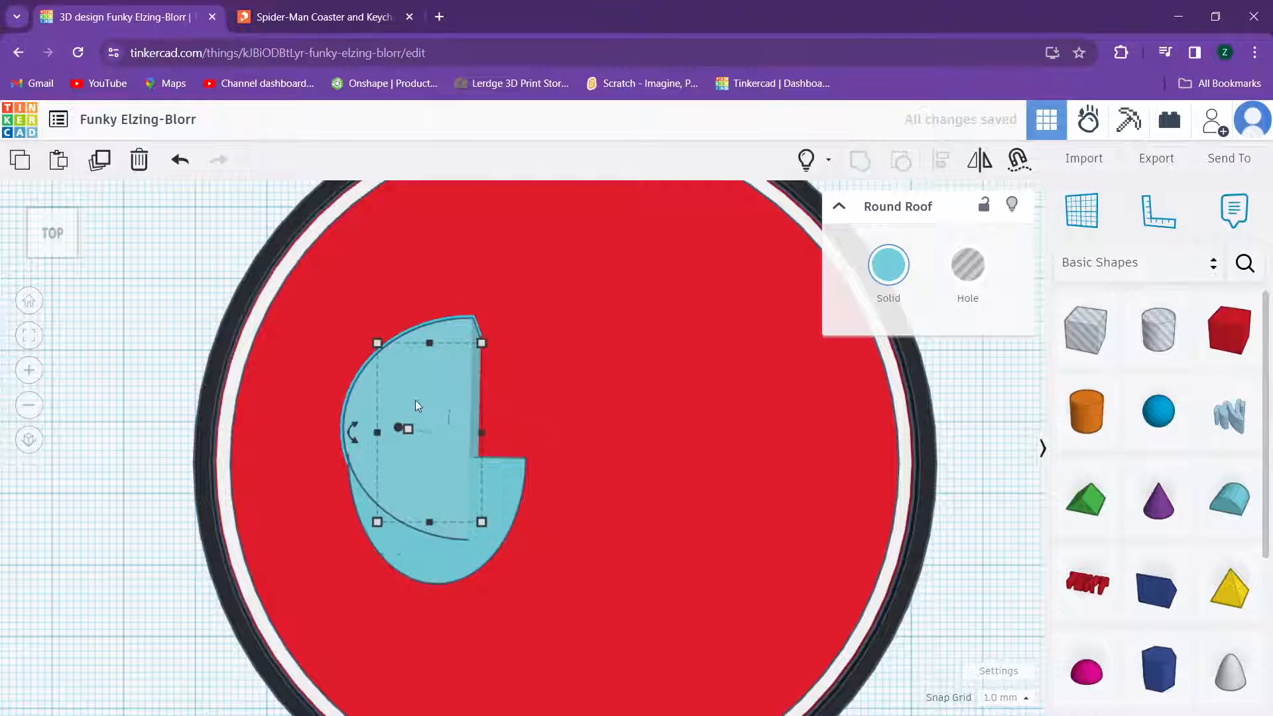
{"action": "right_click_drag", "start_coordinate": [409, 402], "coordinate": [413, 366]}
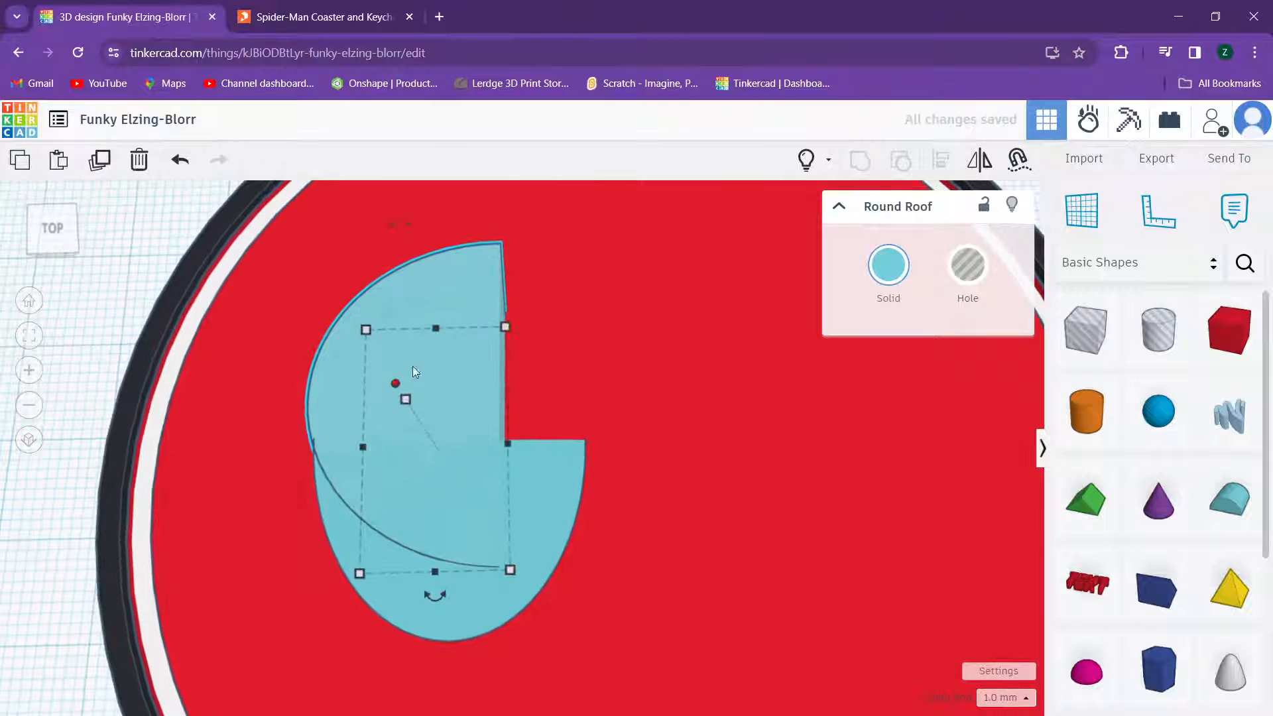
{"action": "left_click", "coordinate": [322, 18]}
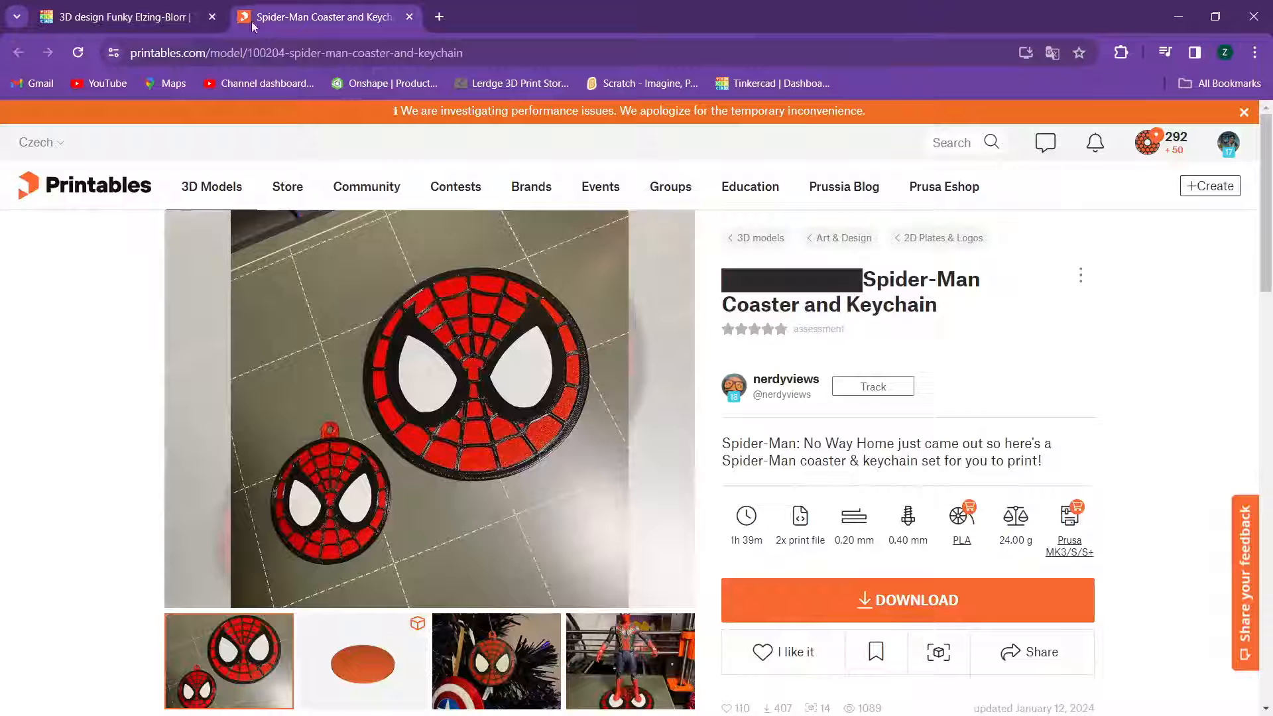
{"action": "left_click", "coordinate": [120, 13]}
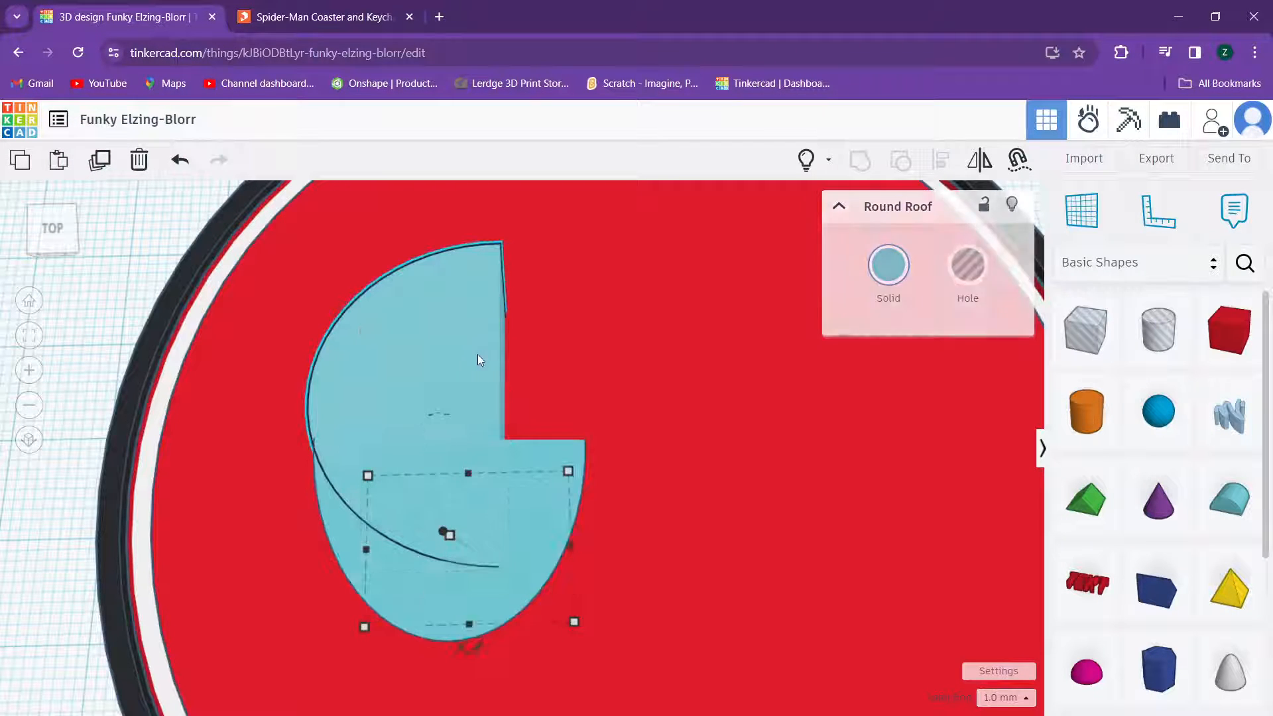
Step: Narrow the upright round roof from its flat side and nudge it up along the outer edge of the lower one
{"action": "left_click_drag", "start_coordinate": [500, 451], "coordinate": [439, 441]}
{"action": "key", "text": "Down"}
{"action": "key", "text": "Down"}
{"action": "key", "text": "Down"}
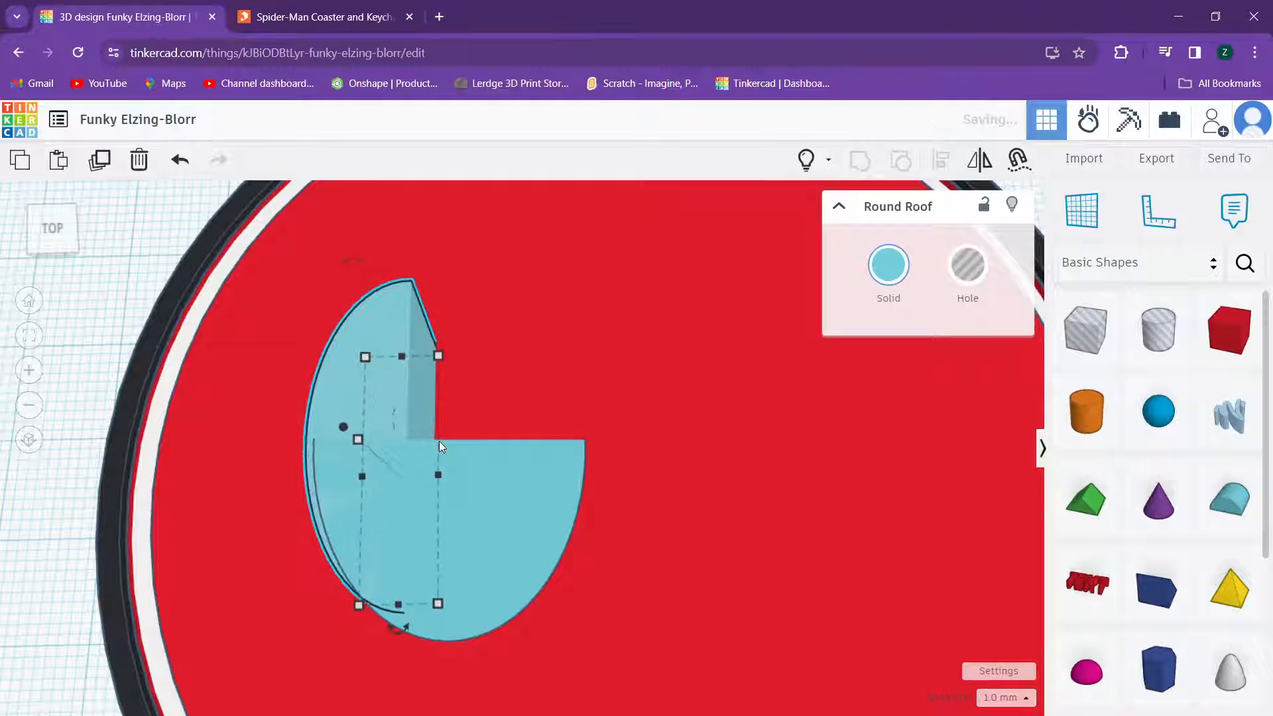
{"action": "key", "text": "Up"}
{"action": "key", "text": "Up"}
{"action": "key", "text": "Up"}
{"action": "key", "text": "Up"}
{"action": "key", "text": "Up"}
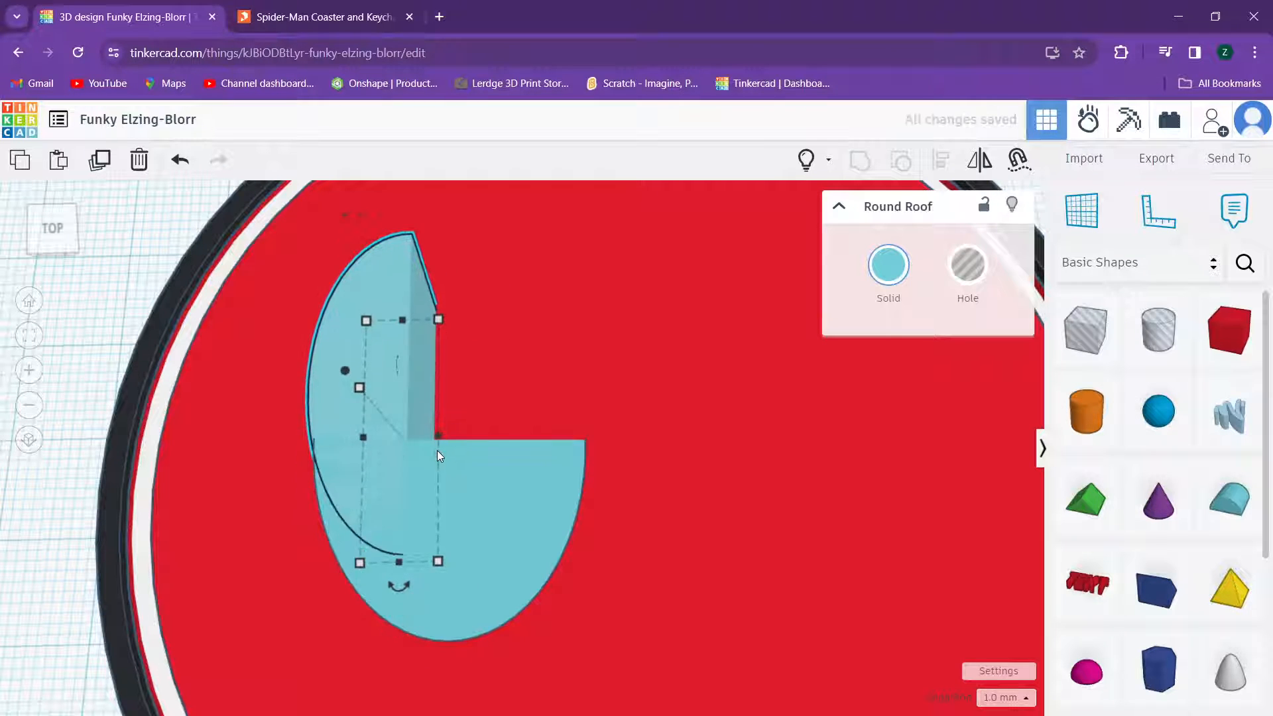
Step: Narrow the lower round roof and adjust the upright one so that their curved sides line up
{"action": "left_click", "coordinate": [568, 488]}
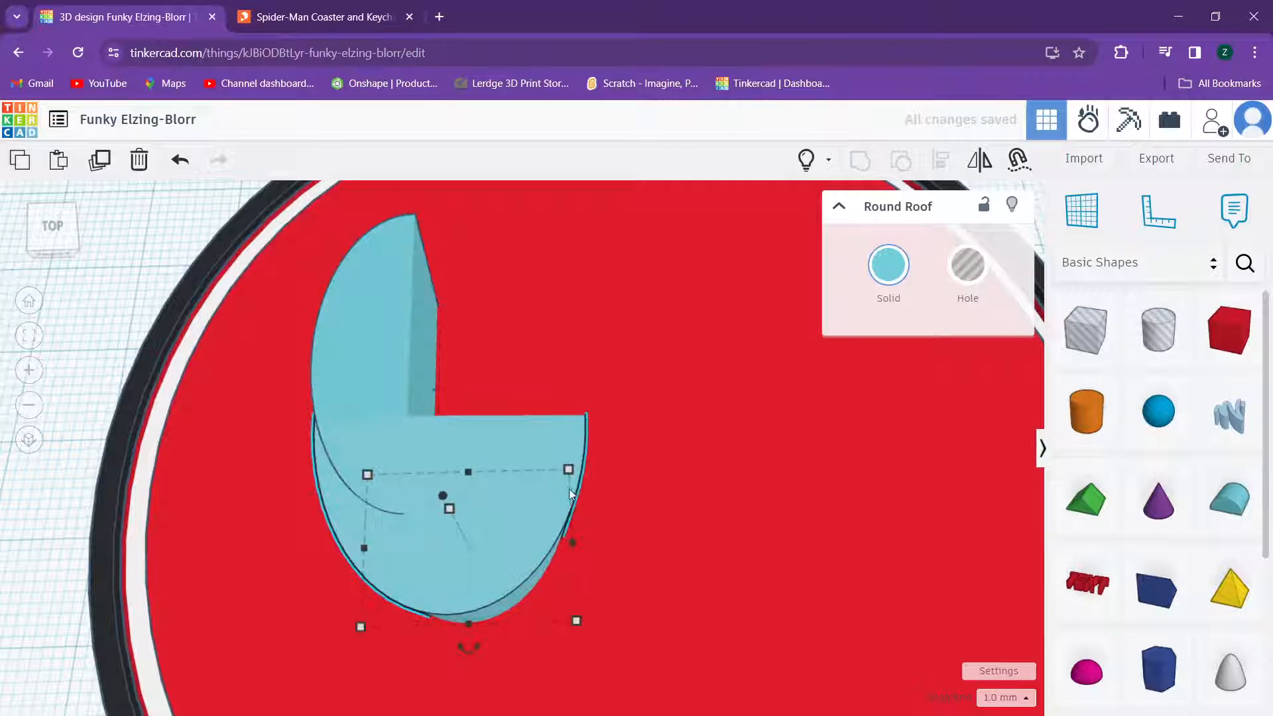
{"action": "left_click_drag", "start_coordinate": [573, 538], "coordinate": [521, 543]}
{"action": "left_click_drag", "start_coordinate": [436, 590], "coordinate": [431, 571]}
{"action": "right_click_drag", "start_coordinate": [414, 469], "coordinate": [369, 395]}
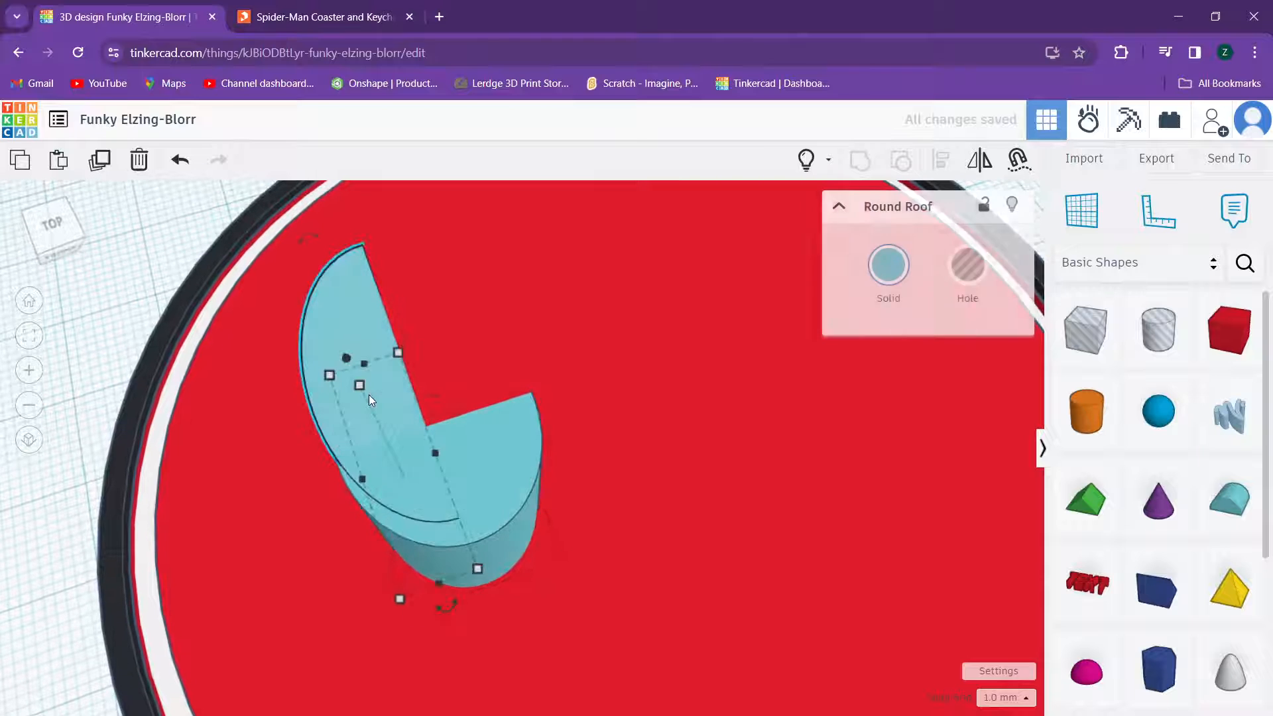
{"action": "scroll", "coordinate": [369, 395], "scroll_direction": "up", "scroll_amount": 5}
{"action": "scroll", "coordinate": [375, 415], "scroll_direction": "down", "scroll_amount": 2}
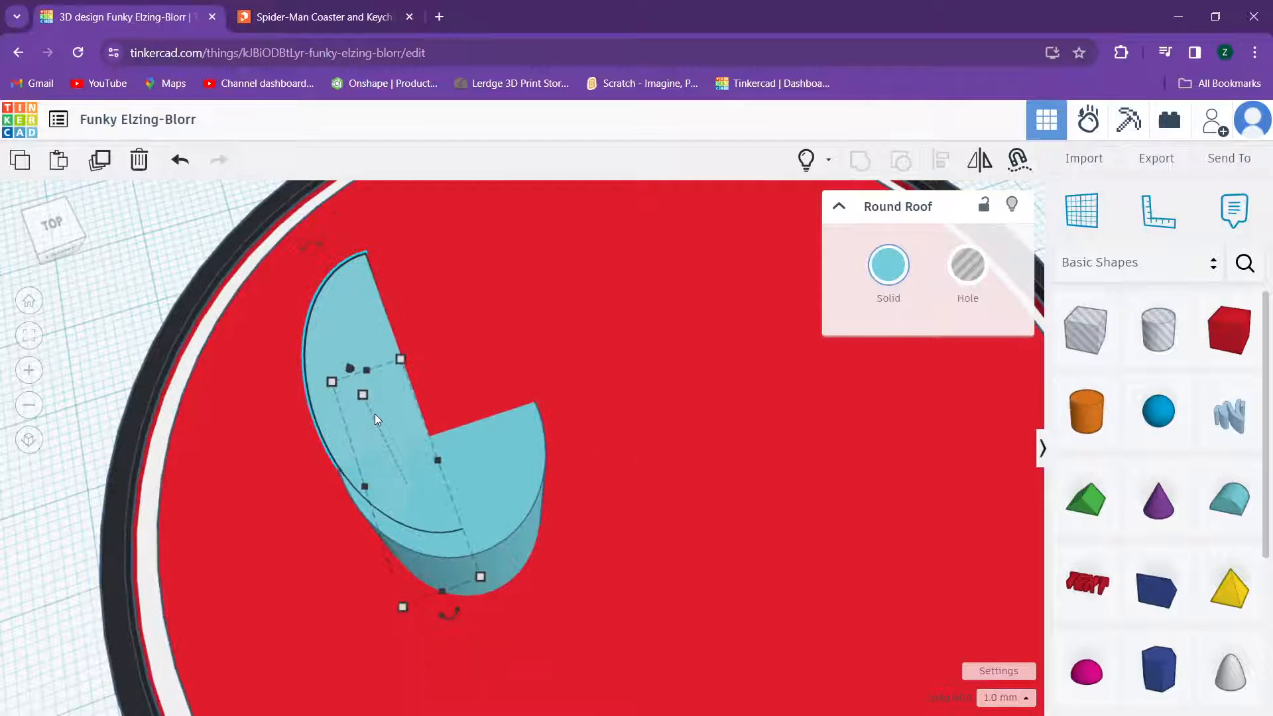
{"action": "key", "text": "ctrl+d"}
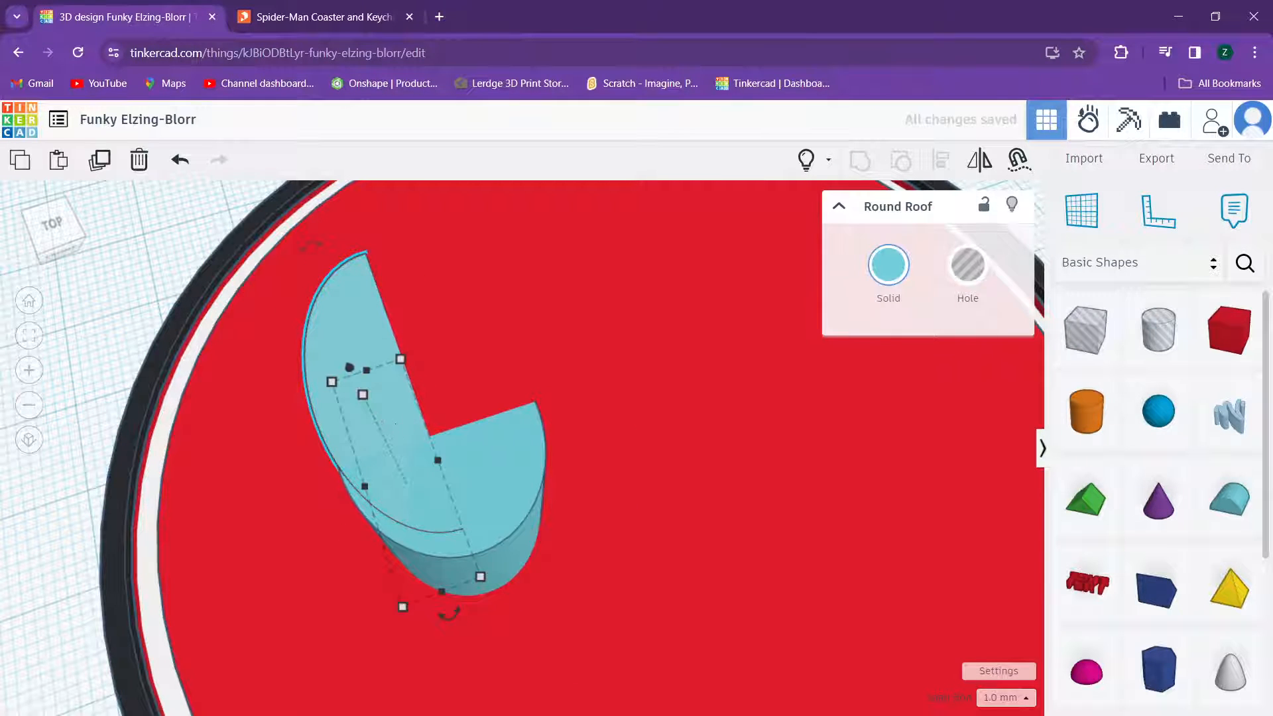
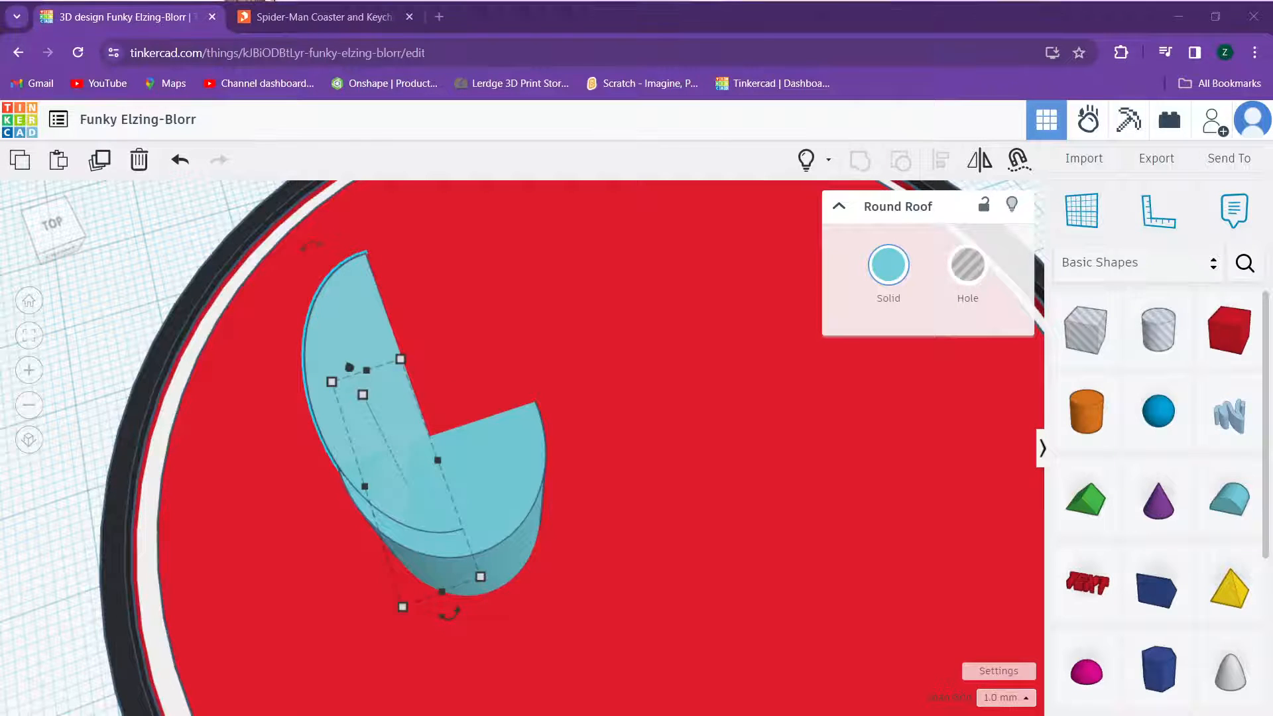
{"action": "key", "text": "super+Tab"}
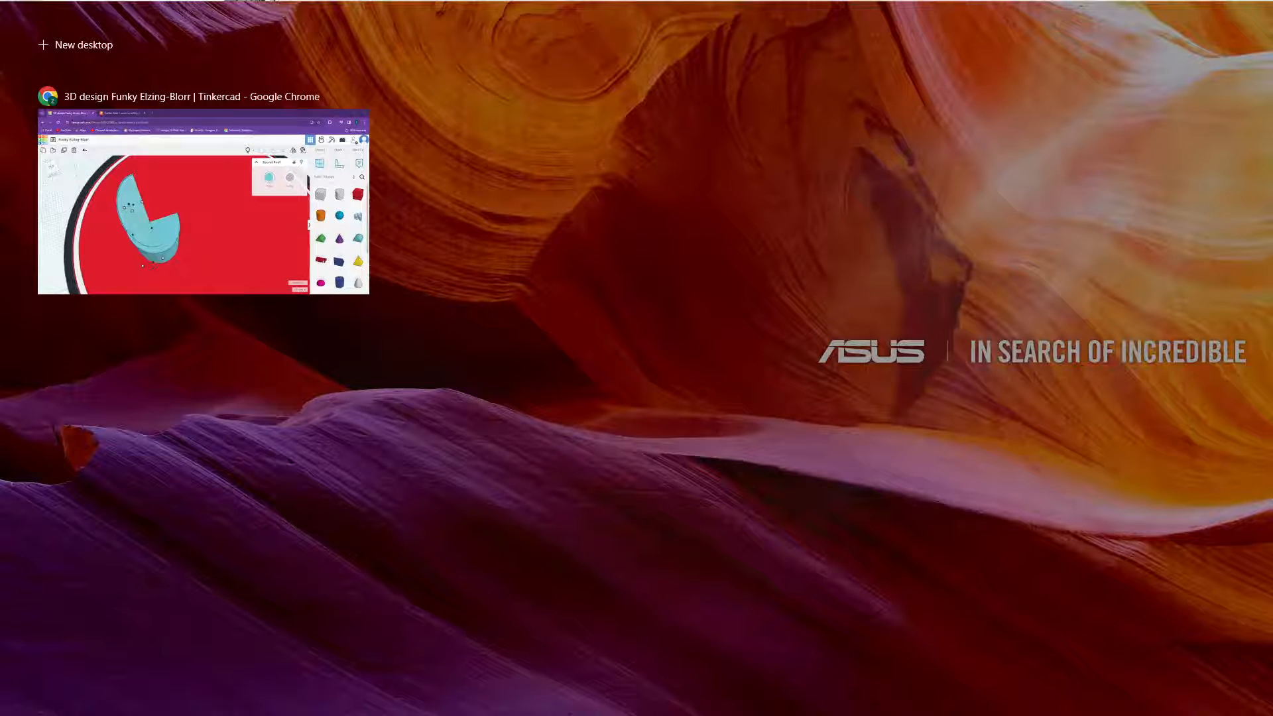
{"action": "key", "text": "super+Tab"}
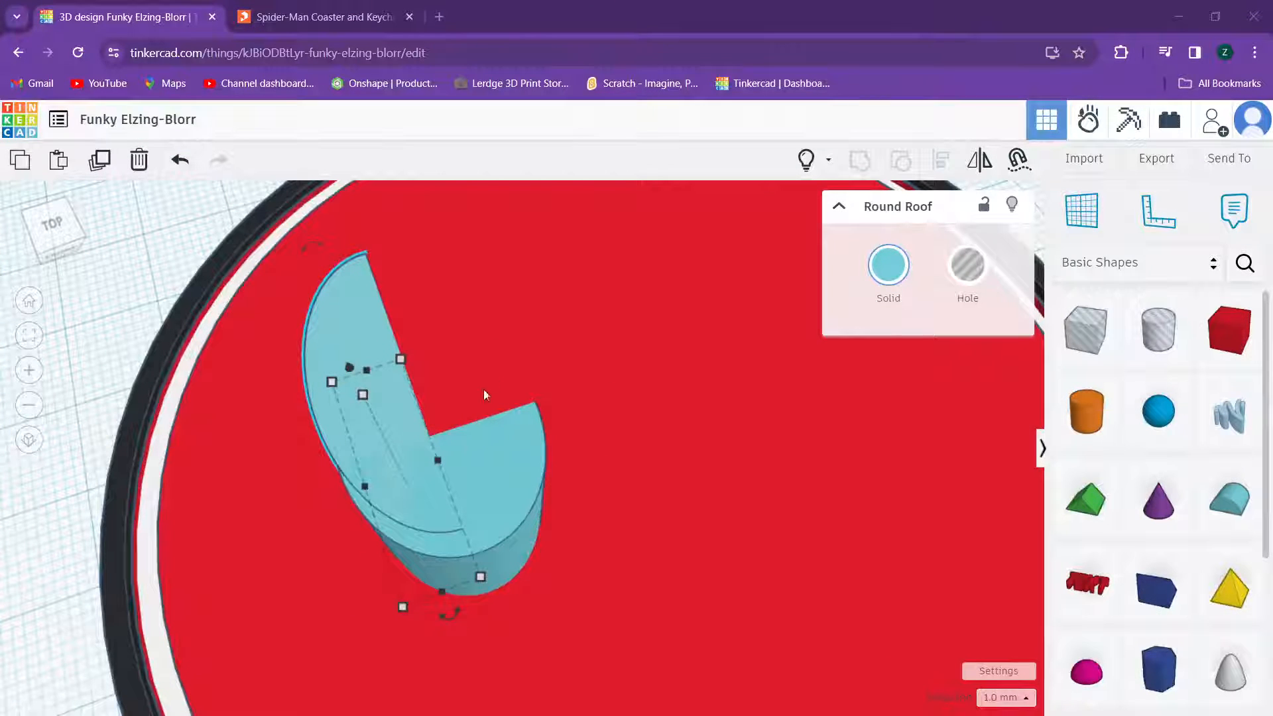
Step: Duplicate the upright round roof and rotate the copy 135 degrees
{"action": "left_click", "coordinate": [472, 456]}
{"action": "left_click", "coordinate": [375, 352]}
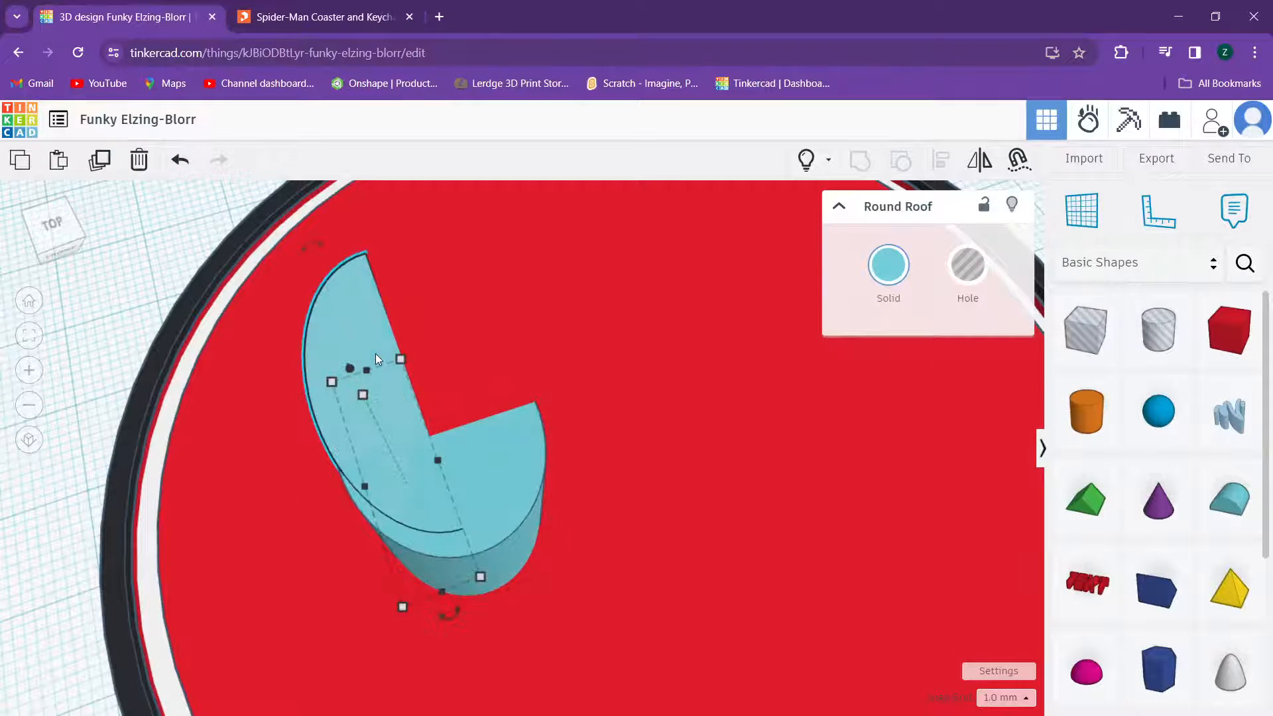
{"action": "key", "text": "ctrl+d"}
{"action": "left_click_drag", "start_coordinate": [442, 614], "coordinate": [367, 460]}
{"action": "scroll", "coordinate": [399, 416], "scroll_direction": "up", "scroll_amount": 5}
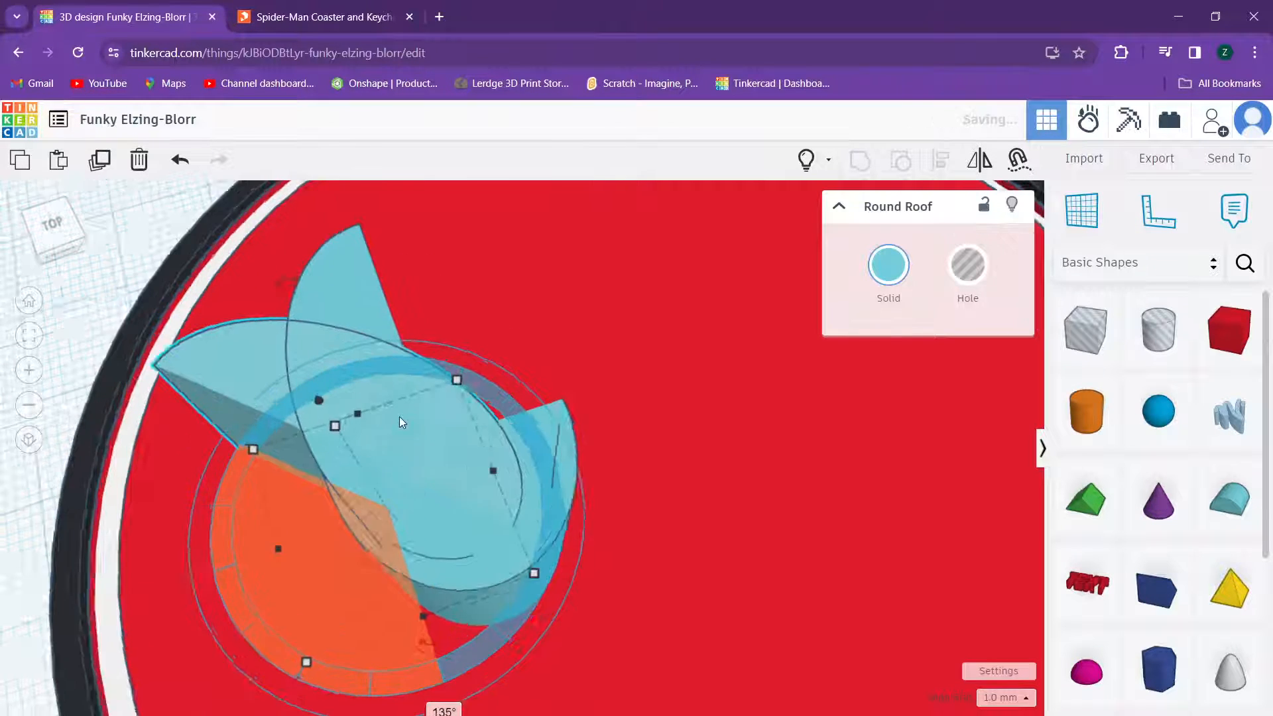
Step: Narrow the rotated copy and place it across the open side of the other two roofs to close the eye outline
{"action": "left_click_drag", "start_coordinate": [196, 460], "coordinate": [355, 475]}
{"action": "left_click_drag", "start_coordinate": [394, 355], "coordinate": [463, 241]}
{"action": "scroll", "coordinate": [412, 242], "scroll_direction": "up", "scroll_amount": 3}
{"action": "scroll", "coordinate": [412, 241], "scroll_direction": "down", "scroll_amount": 5}
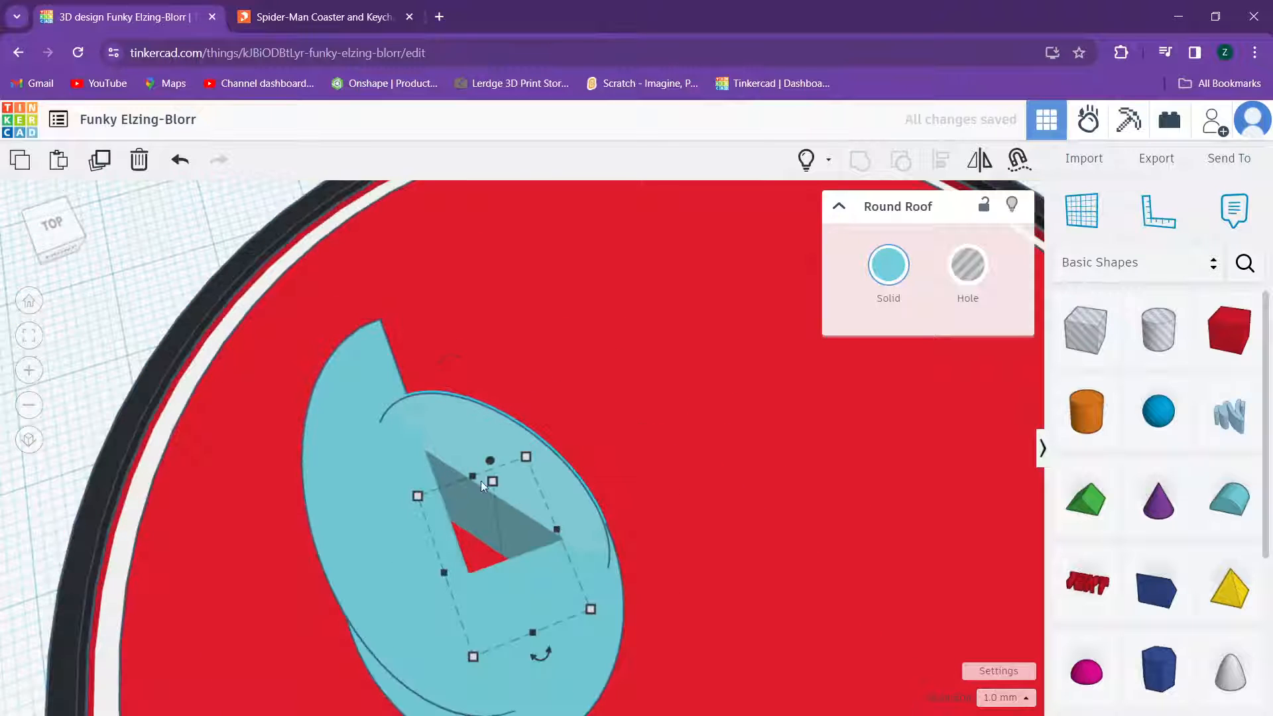
{"action": "mouse_move", "coordinate": [450, 433]}
{"action": "left_mouse_down"}
{"action": "mouse_move", "coordinate": [439, 399]}
{"action": "mouse_move", "coordinate": [452, 414]}
{"action": "left_mouse_up"}
{"action": "right_click_drag", "start_coordinate": [452, 413], "coordinate": [420, 437]}
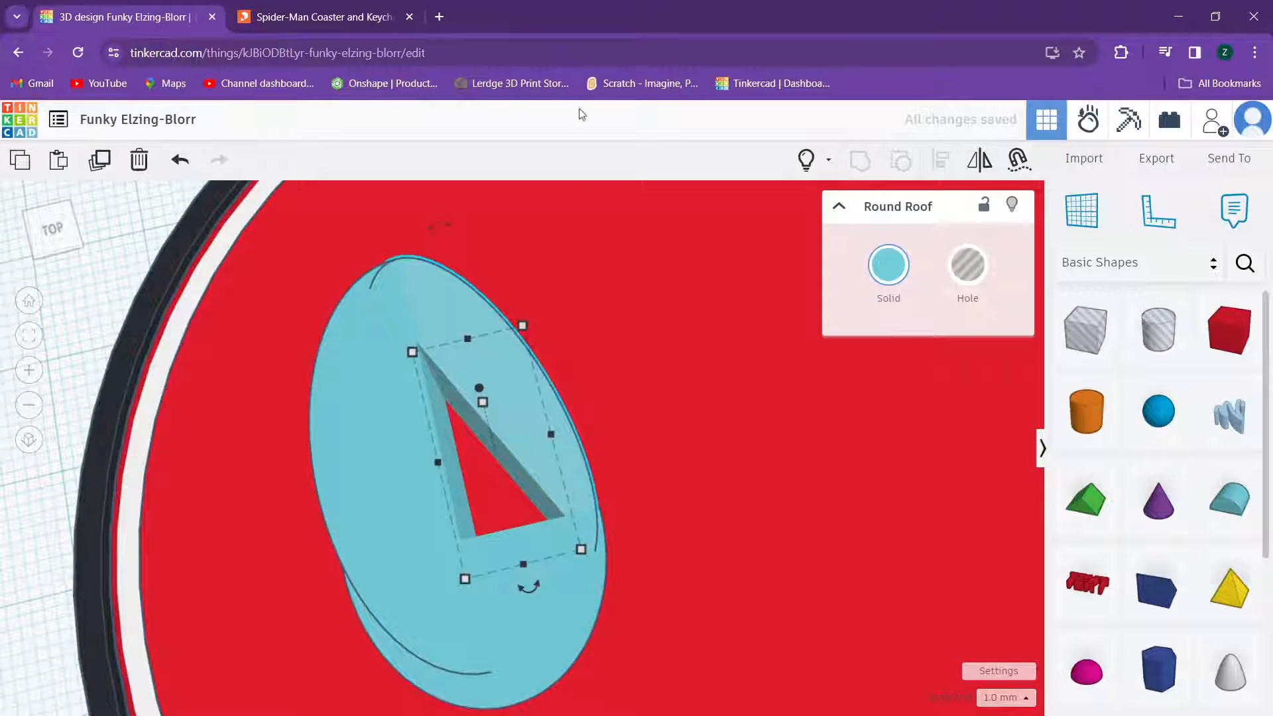
Step: Set the width of the closing round roof to 10 mm and compare the eye with the Printables reference
{"action": "left_click_drag", "start_coordinate": [554, 437], "coordinate": [550, 440]}
{"action": "scroll", "coordinate": [542, 550], "scroll_direction": "down", "scroll_amount": 5}
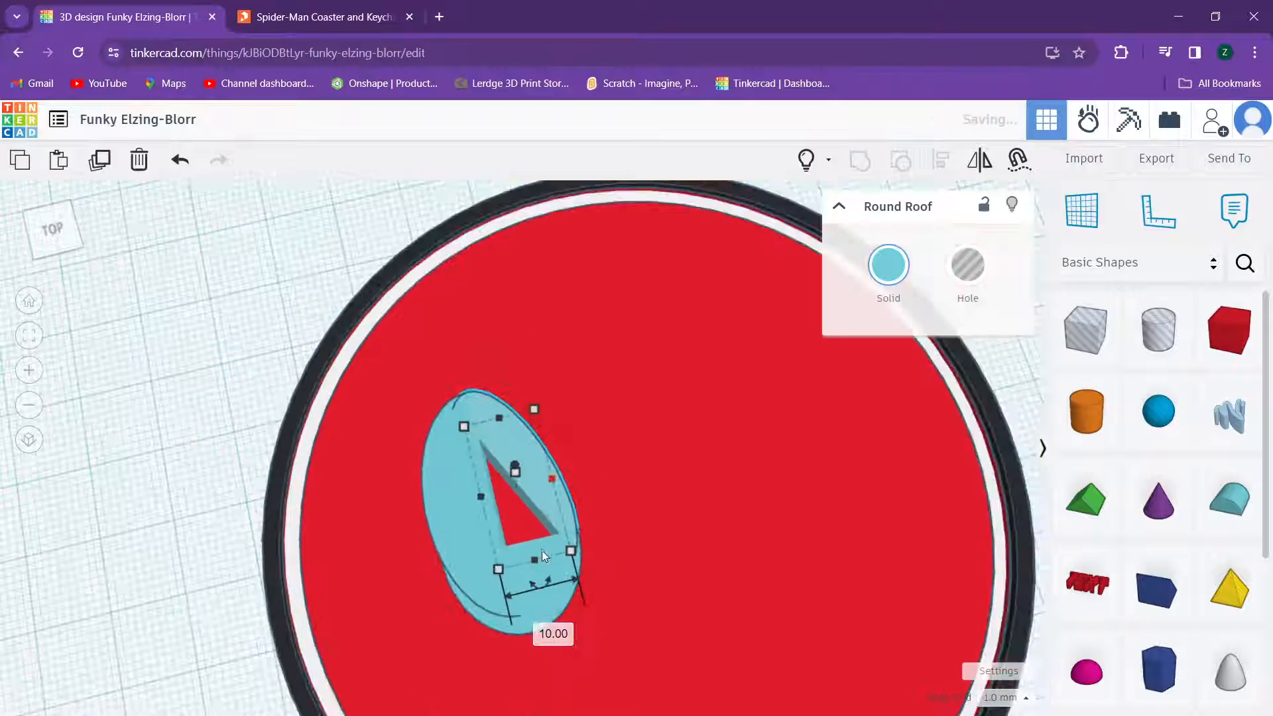
{"action": "right_click_drag", "start_coordinate": [516, 538], "coordinate": [509, 567]}
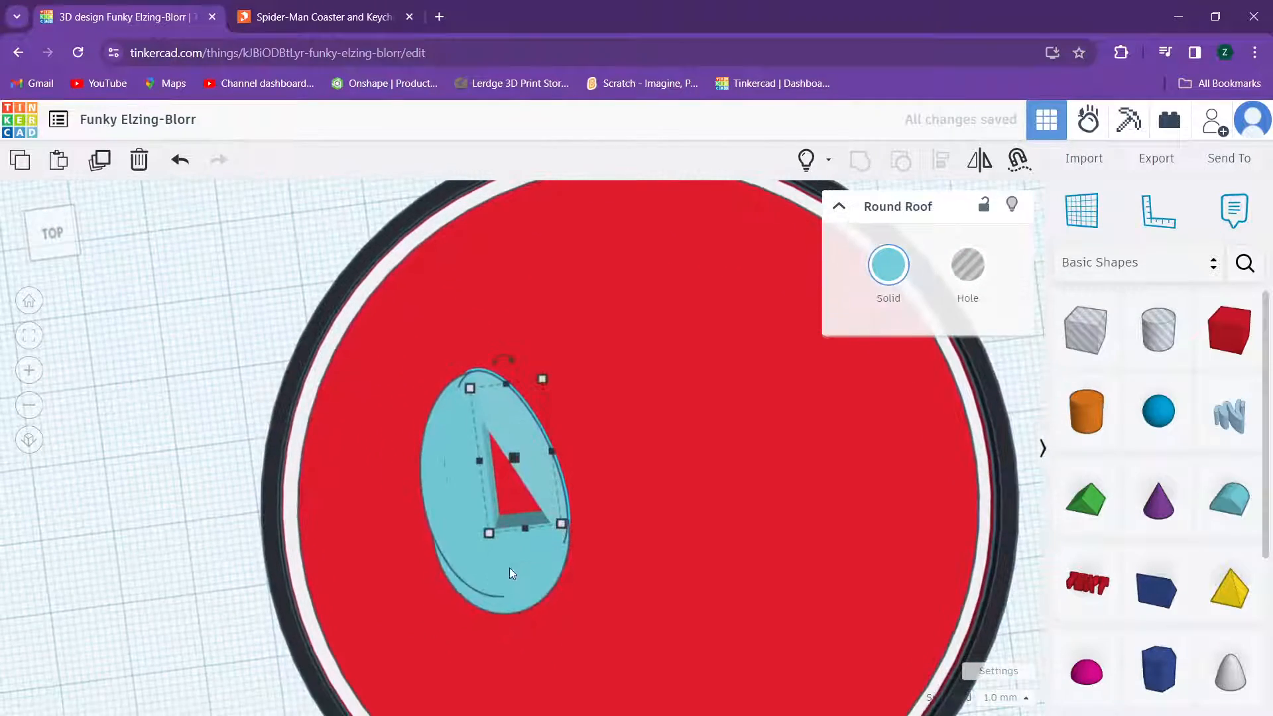
{"action": "left_click", "coordinate": [338, 14]}
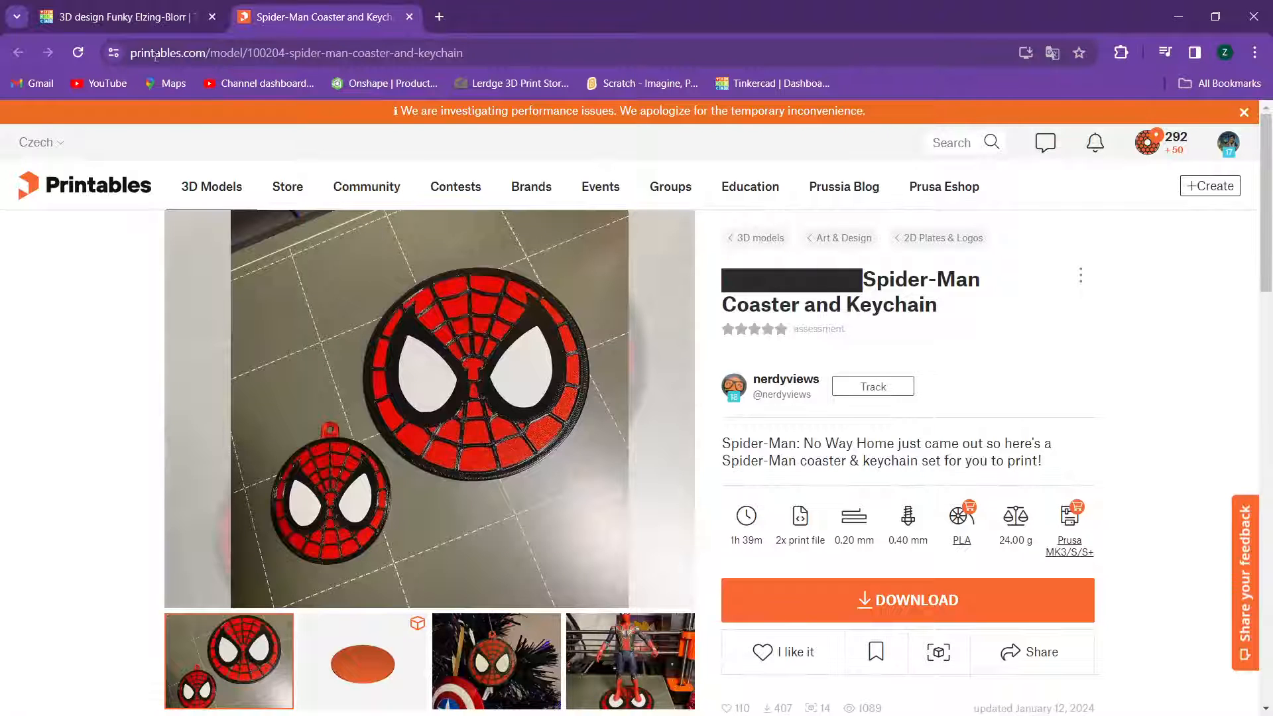
{"action": "mouse_move", "coordinate": [144, 14]}
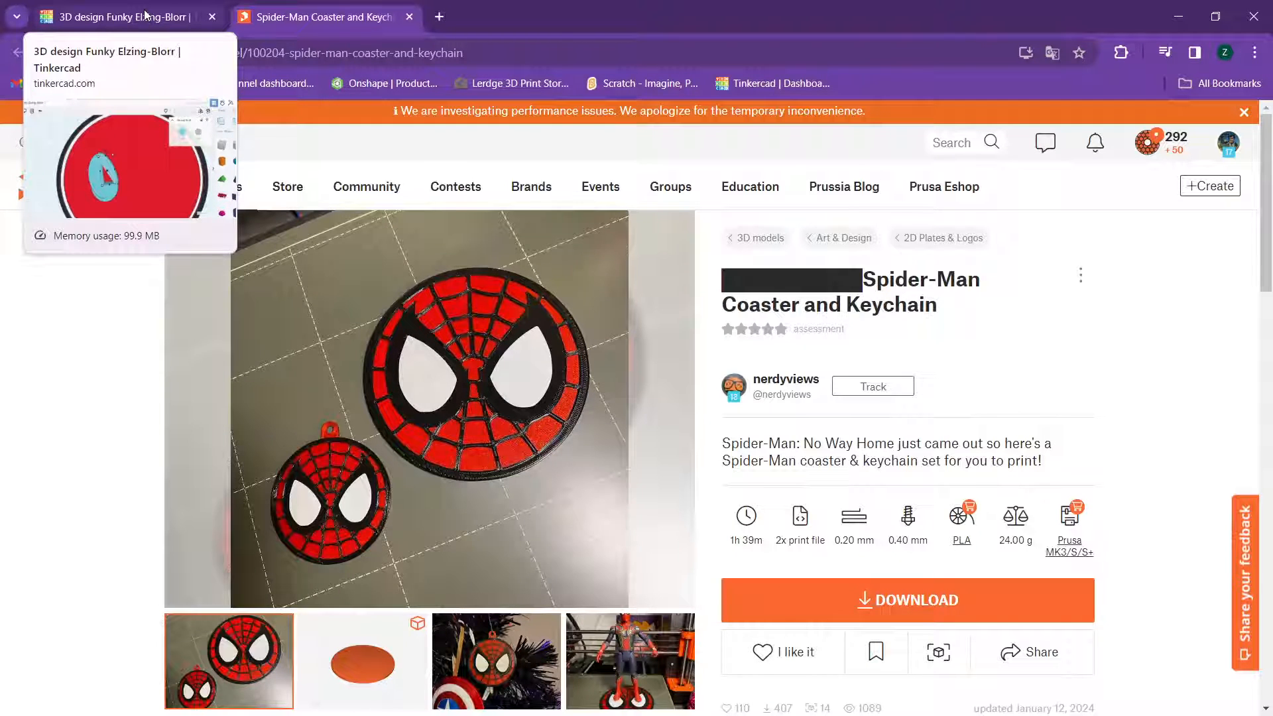
Step: Shift the closing round roof 1 mm and stretch its length to 21.01 mm so its edge follows the eye outline
{"action": "left_click", "coordinate": [145, 14]}
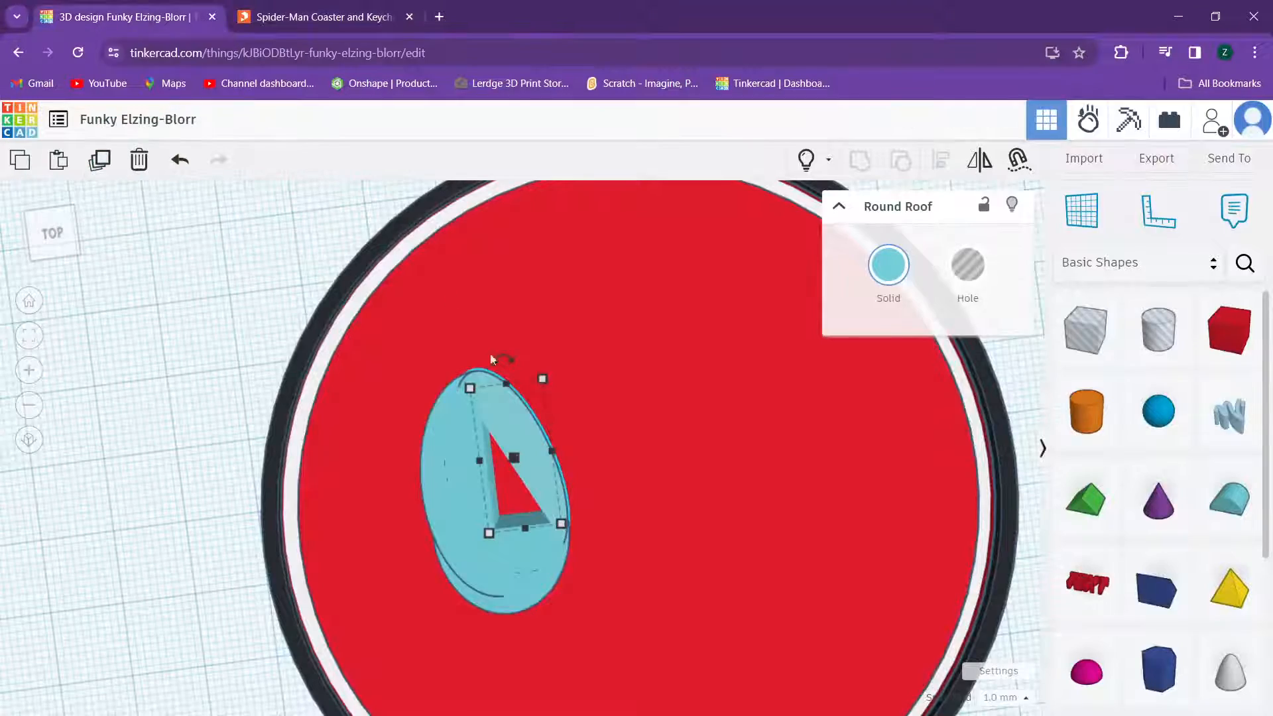
{"action": "right_click_drag", "start_coordinate": [538, 456], "coordinate": [514, 397]}
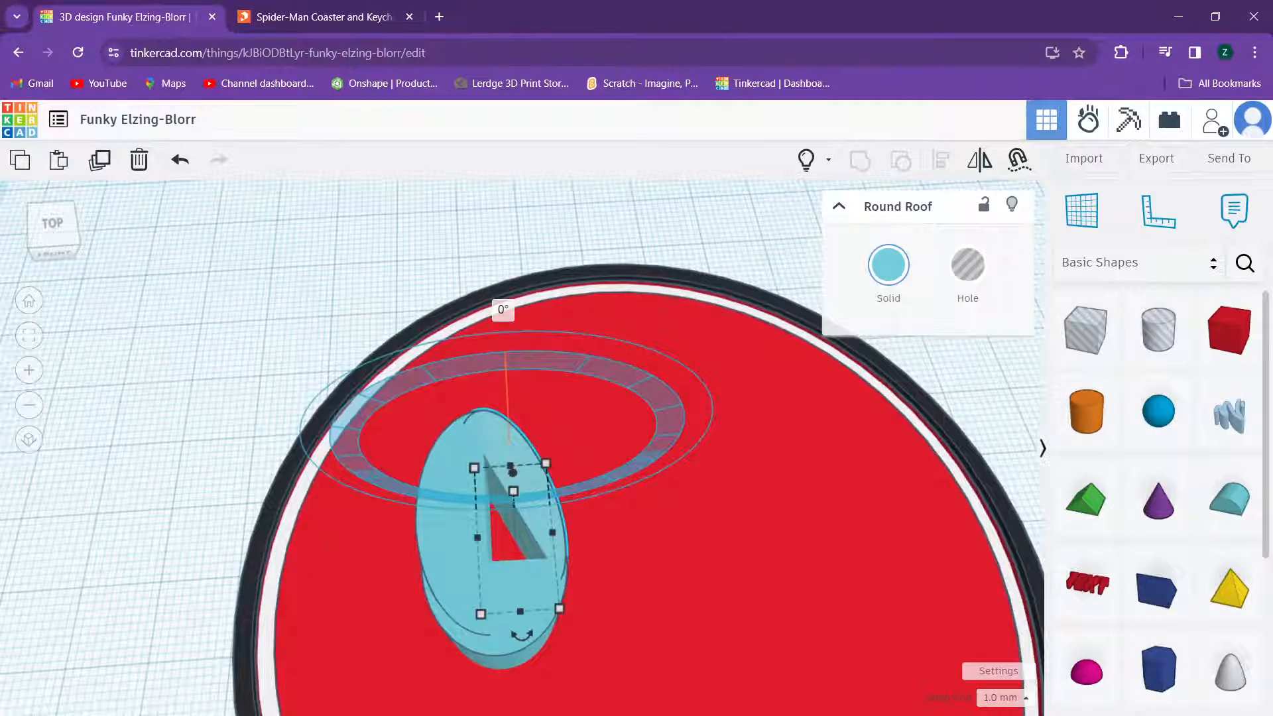
{"action": "left_click", "coordinate": [325, 17]}
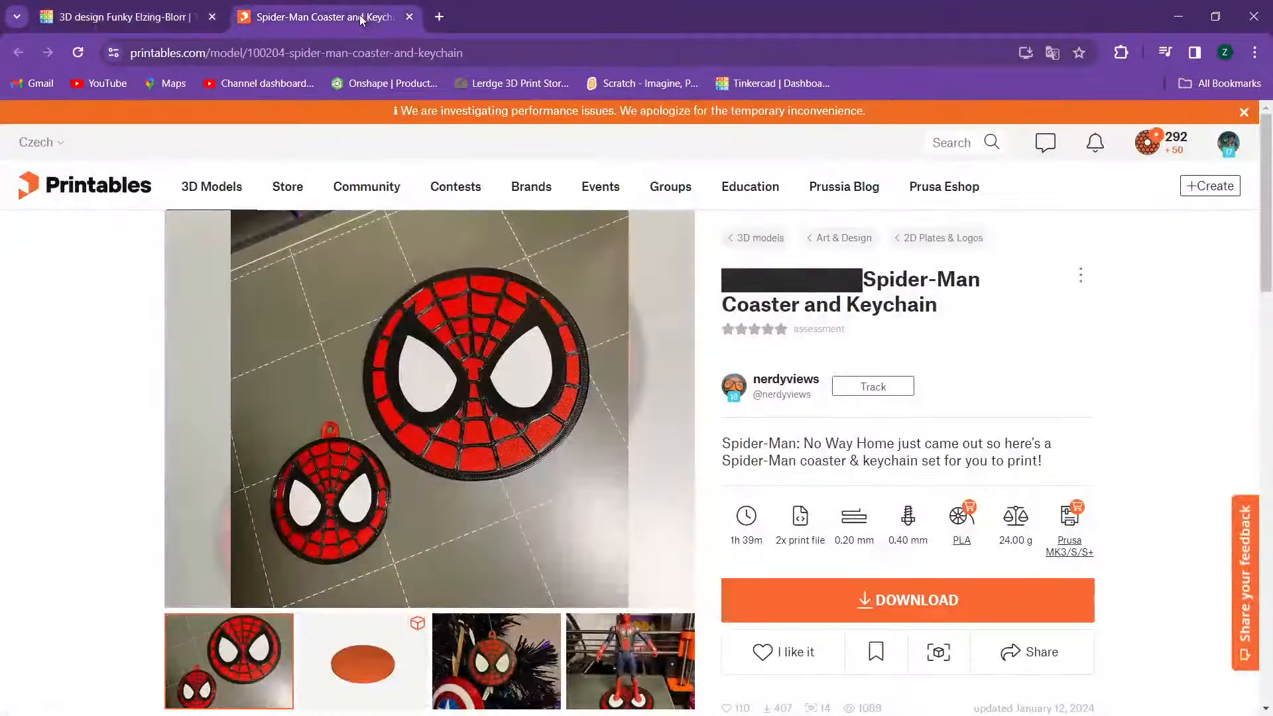
{"action": "left_click", "coordinate": [180, 19]}
{"action": "right_click_drag", "start_coordinate": [507, 421], "coordinate": [526, 376]}
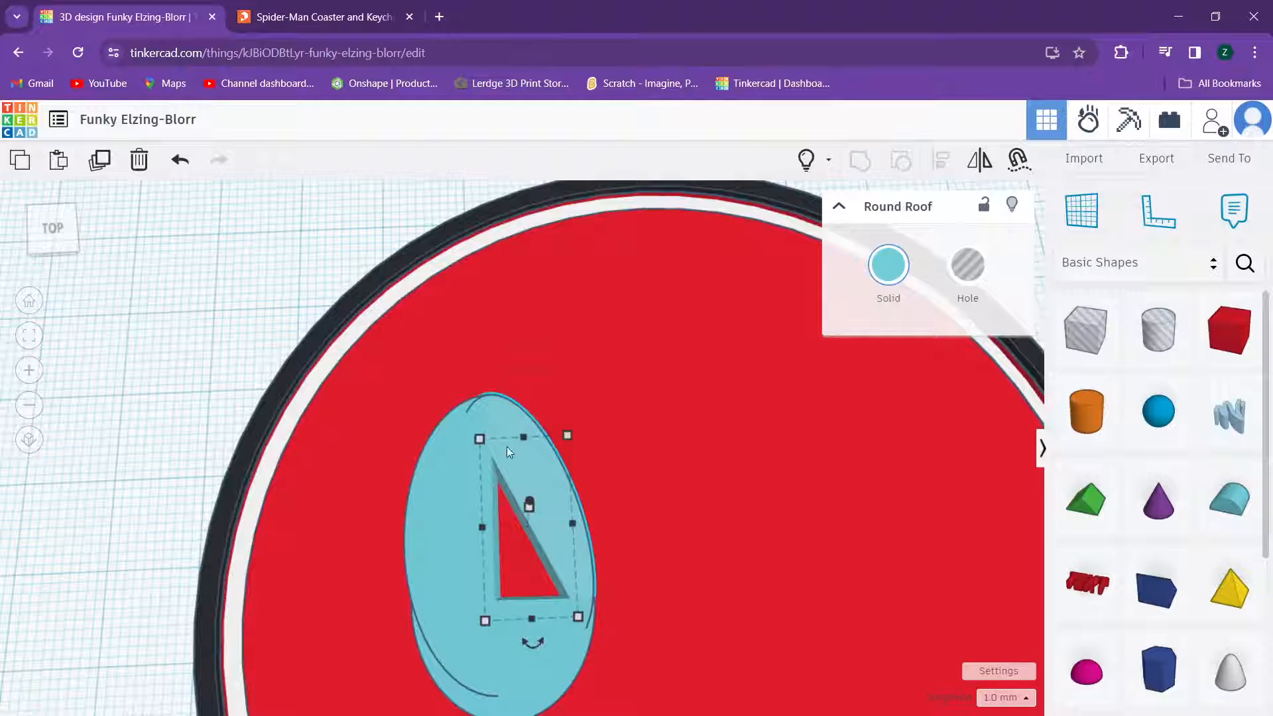
{"action": "mouse_move", "coordinate": [547, 504]}
{"action": "left_mouse_down"}
{"action": "mouse_move", "coordinate": [554, 523]}
{"action": "mouse_move", "coordinate": [540, 517]}
{"action": "mouse_move", "coordinate": [551, 514]}
{"action": "left_mouse_up"}
{"action": "scroll", "coordinate": [563, 520], "scroll_direction": "up", "scroll_amount": 3}
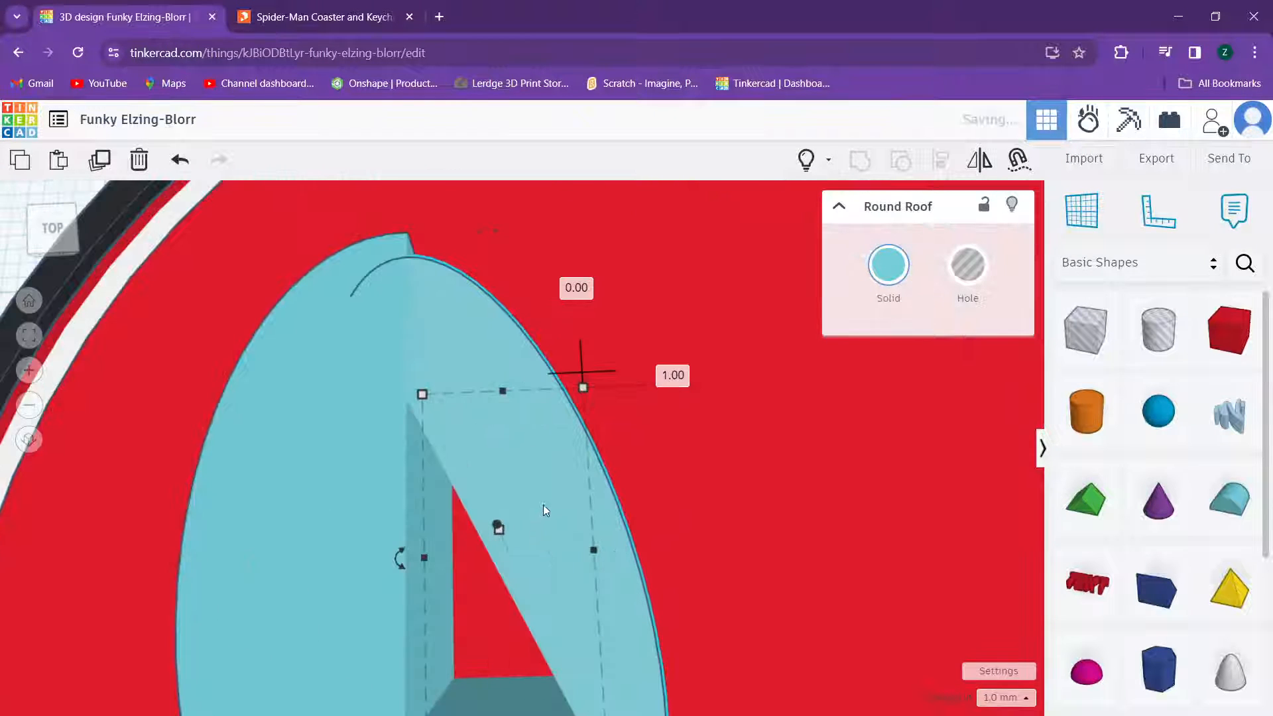
{"action": "left_click_drag", "start_coordinate": [504, 392], "coordinate": [500, 375]}
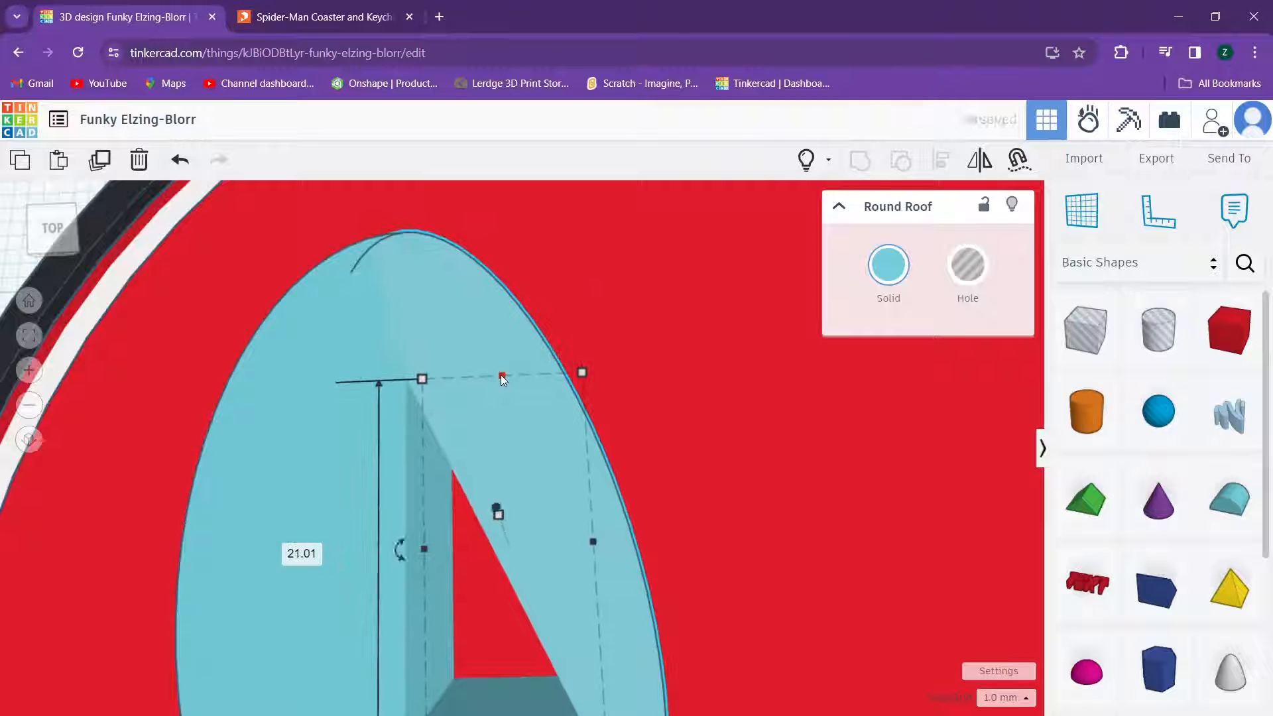
{"action": "scroll", "coordinate": [484, 399], "scroll_direction": "down", "scroll_amount": 3}
{"action": "middle_click_drag", "start_coordinate": [483, 399], "coordinate": [490, 360]}
{"action": "left_click_drag", "start_coordinate": [586, 372], "coordinate": [418, 563]}
{"action": "key", "text": "ctrl+z"}
{"action": "scroll", "coordinate": [431, 551], "scroll_direction": "down", "scroll_amount": 3}
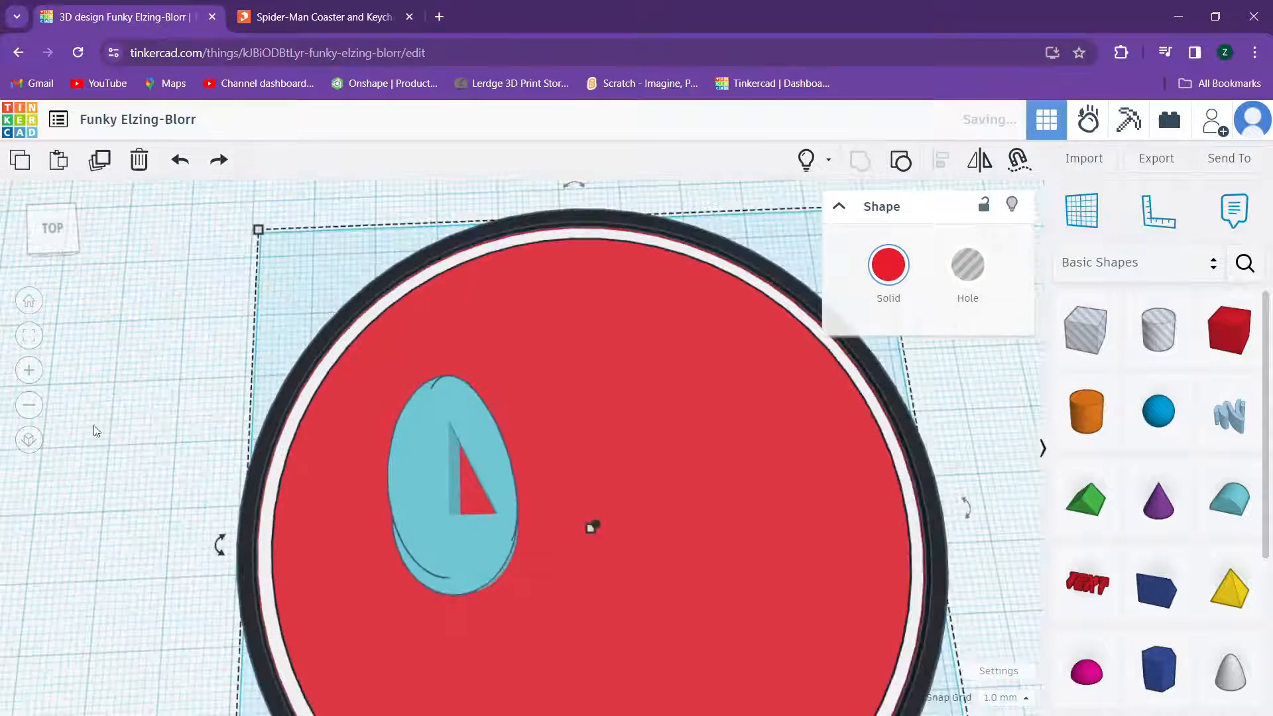
{"action": "left_click", "coordinate": [138, 413]}
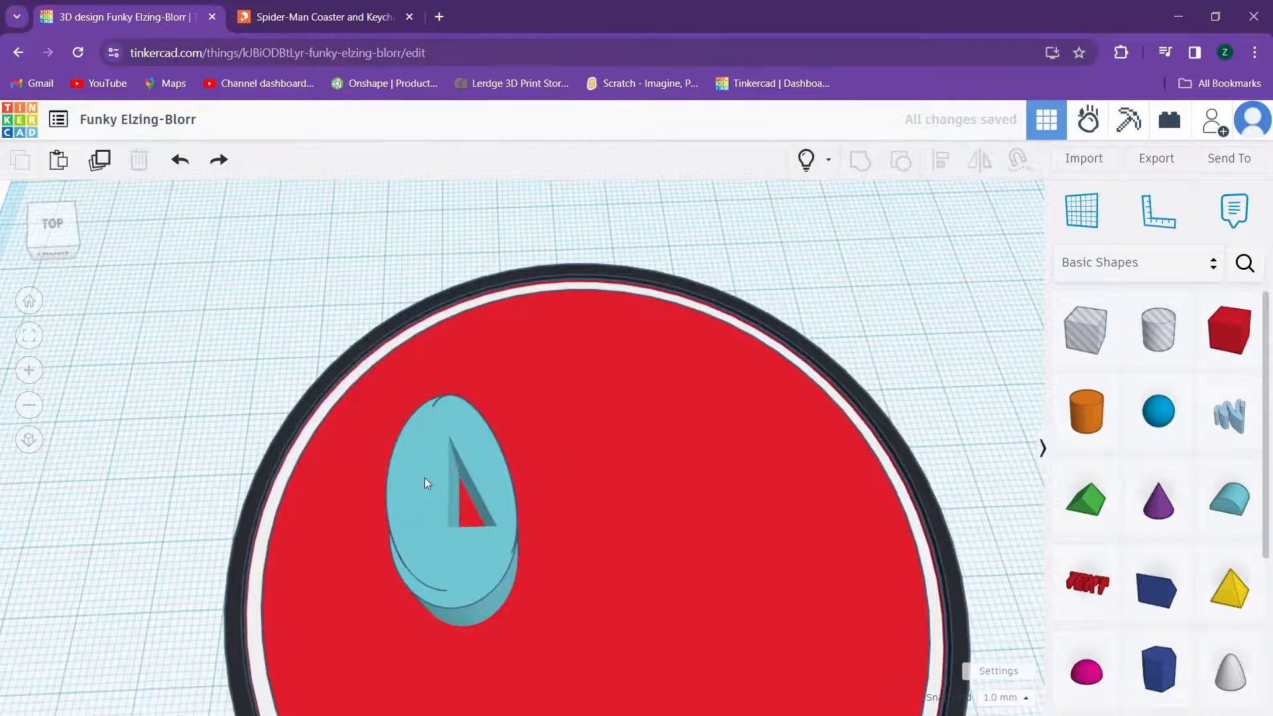
Step: Select the three round roofs that form the eye and check how their edges meet
{"action": "left_click", "coordinate": [424, 477]}
{"action": "left_click", "coordinate": [483, 456], "text": "shift"}
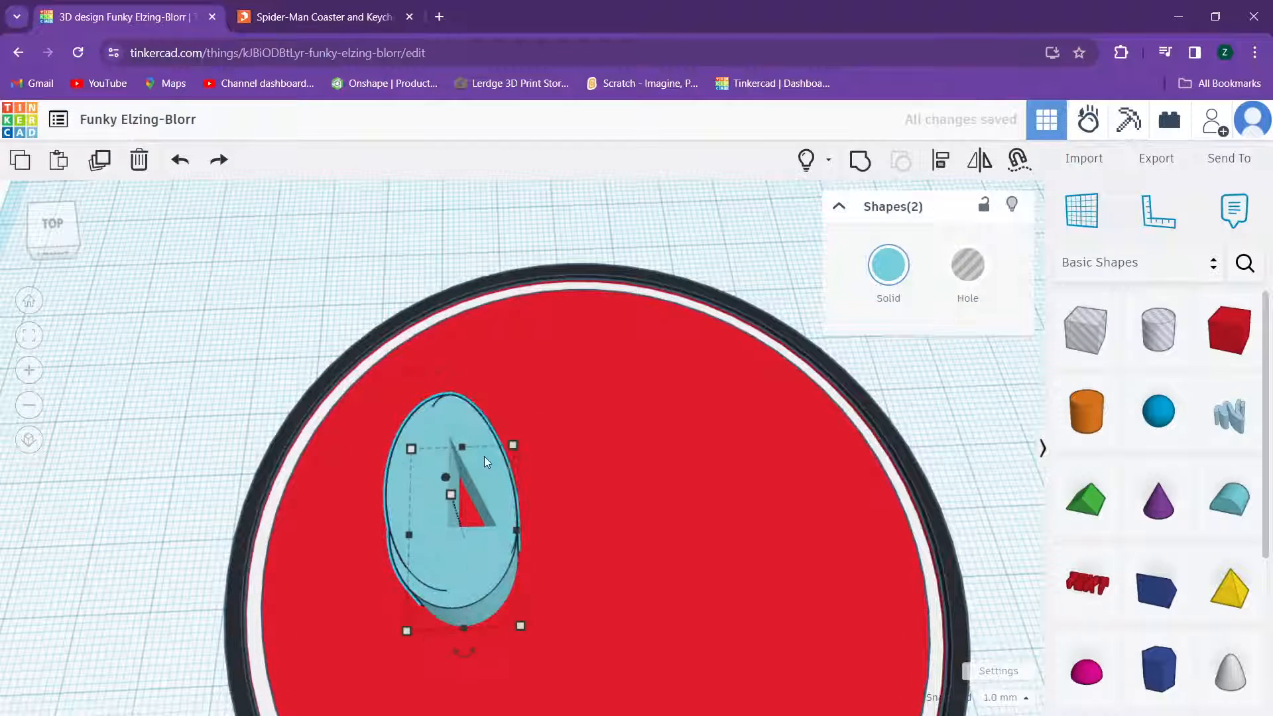
{"action": "left_click", "coordinate": [484, 456], "text": "shift"}
{"action": "scroll", "coordinate": [493, 620], "scroll_direction": "up", "scroll_amount": 3}
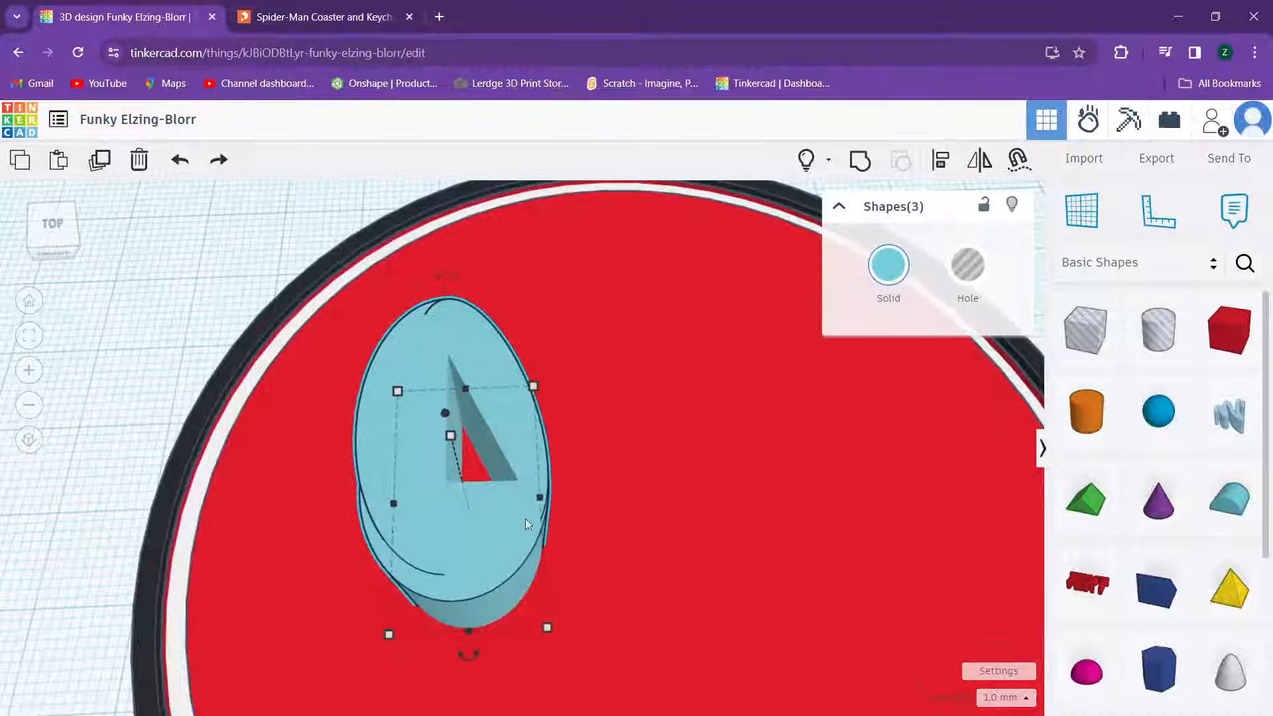
{"action": "mouse_move", "coordinate": [521, 508]}
{"action": "left_mouse_down"}
{"action": "mouse_move", "coordinate": [504, 506]}
{"action": "mouse_move", "coordinate": [727, 462]}
{"action": "mouse_move", "coordinate": [522, 488]}
{"action": "left_mouse_up"}
{"action": "mouse_move", "coordinate": [522, 488]}
{"action": "right_mouse_down"}
{"action": "mouse_move", "coordinate": [518, 530]}
{"action": "mouse_move", "coordinate": [532, 540]}
{"action": "mouse_move", "coordinate": [523, 502]}
{"action": "right_mouse_up"}
{"action": "scroll", "coordinate": [522, 535], "scroll_direction": "down", "scroll_amount": 3}
{"action": "left_click_drag", "start_coordinate": [520, 537], "coordinate": [527, 535]}
{"action": "scroll", "coordinate": [518, 548], "scroll_direction": "up", "scroll_amount": 1}
{"action": "right_click_drag", "start_coordinate": [496, 563], "coordinate": [502, 531]}
{"action": "scroll", "coordinate": [502, 538], "scroll_direction": "up", "scroll_amount": 6}
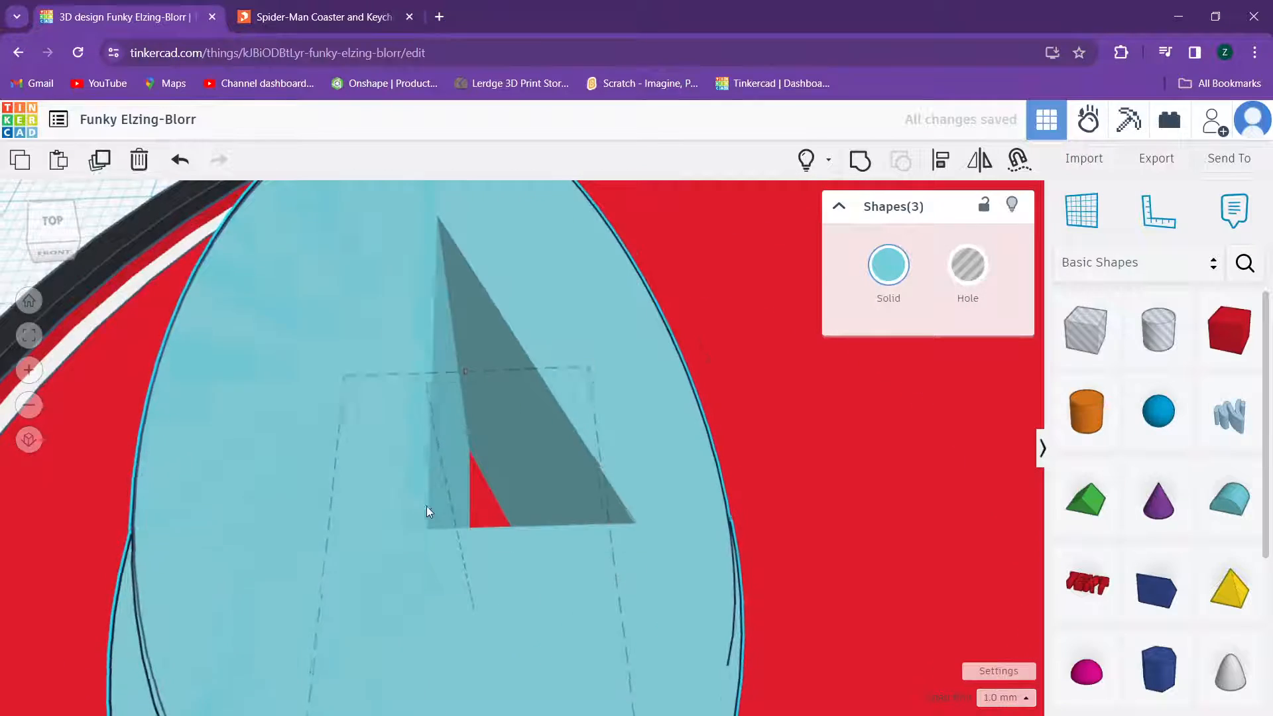
{"action": "right_click_drag", "start_coordinate": [427, 506], "coordinate": [464, 568]}
{"action": "scroll", "coordinate": [507, 515], "scroll_direction": "down", "scroll_amount": 5}
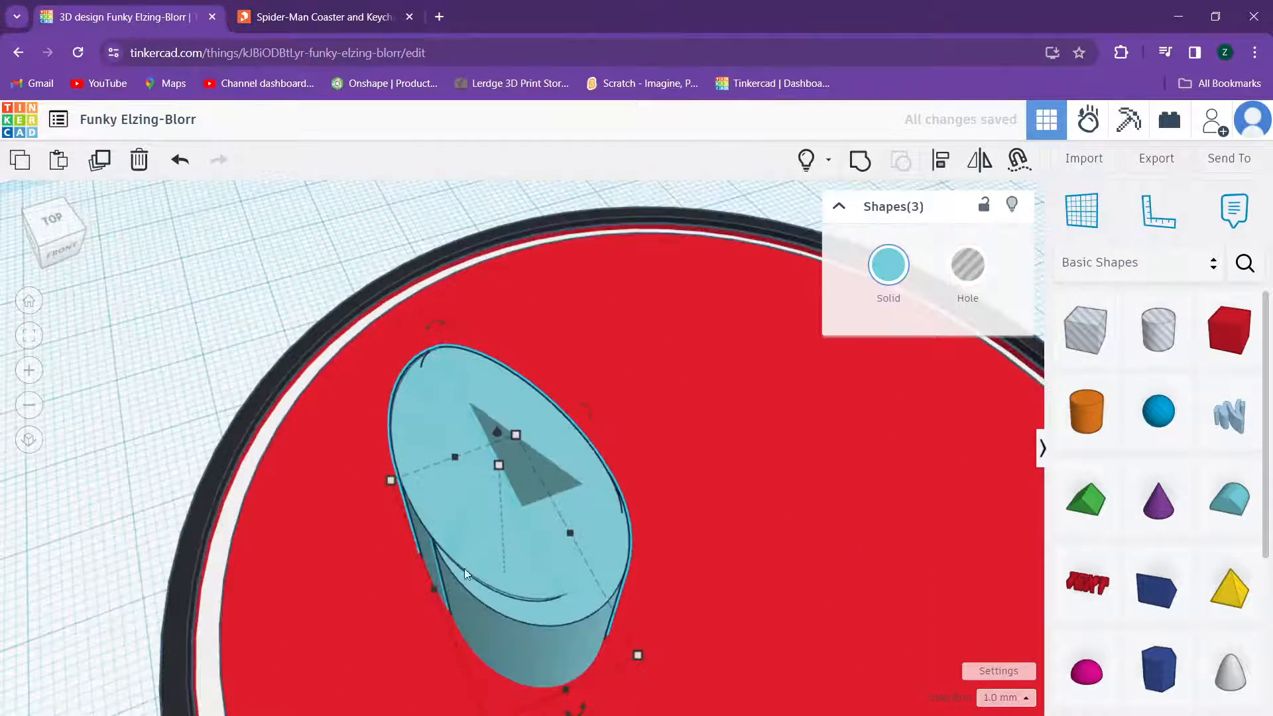
Step: Try to tilt two of the eye's round roofs together, undo the rotation and add the third roof back to the selection
{"action": "left_click", "coordinate": [504, 613], "text": "shift"}
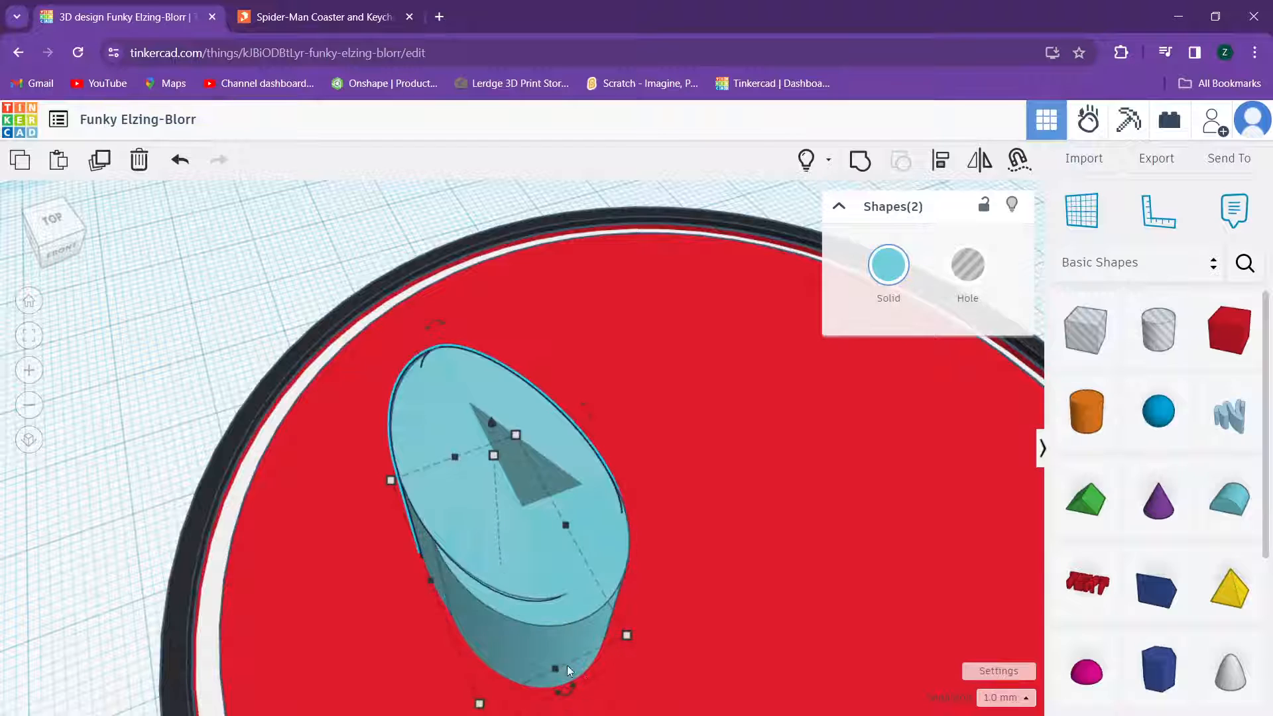
{"action": "scroll", "coordinate": [572, 666], "scroll_direction": "down", "scroll_amount": 1}
{"action": "mouse_move", "coordinate": [572, 685]}
{"action": "left_click_drag", "start_coordinate": [573, 685], "coordinate": [575, 623]}
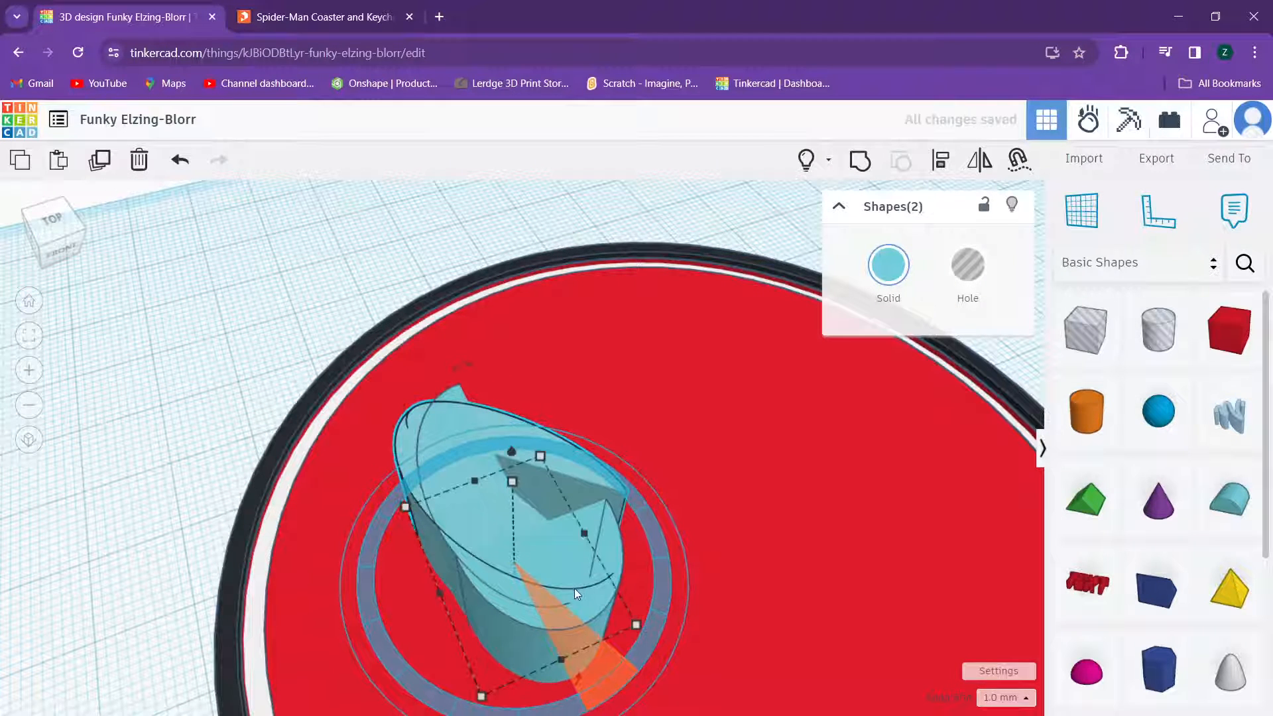
{"action": "key", "text": "ctrl+z"}
{"action": "scroll", "coordinate": [542, 601], "scroll_direction": "up", "scroll_amount": 4}
{"action": "left_click", "coordinate": [535, 633], "text": "shift"}
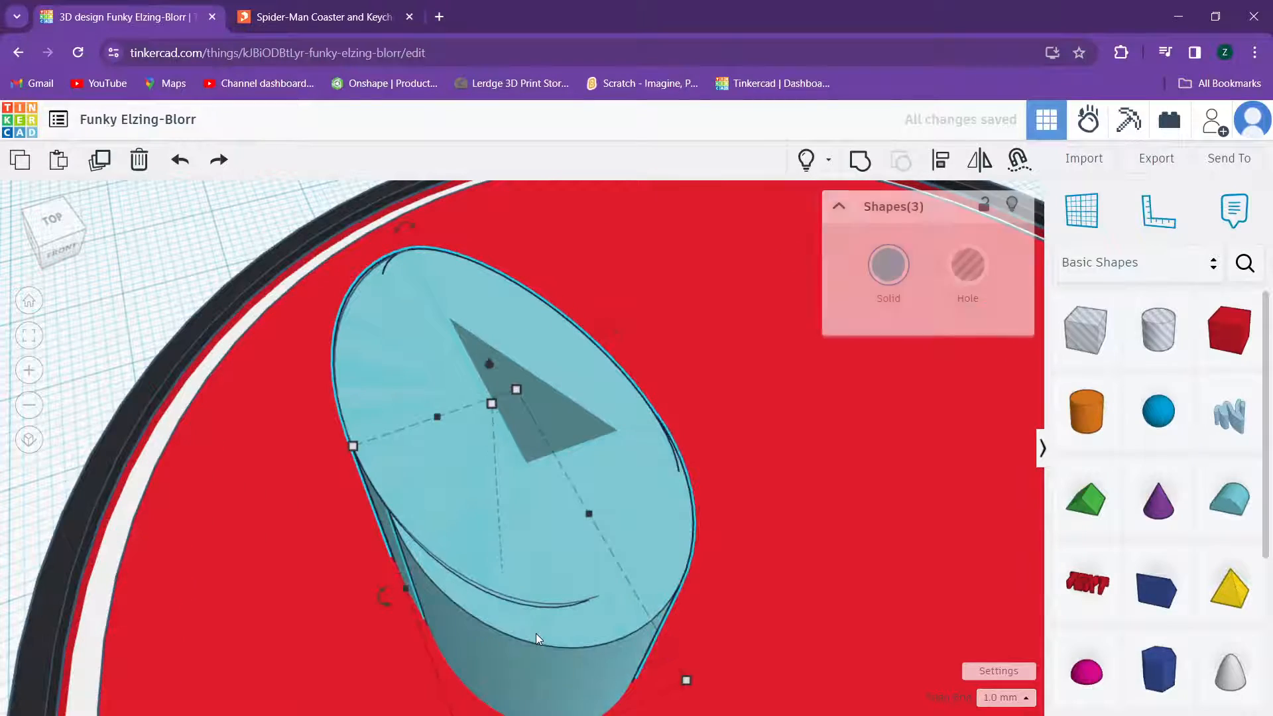
{"action": "scroll", "coordinate": [567, 630], "scroll_direction": "down", "scroll_amount": 2}
{"action": "right_click_drag", "start_coordinate": [567, 676], "coordinate": [316, 534]}
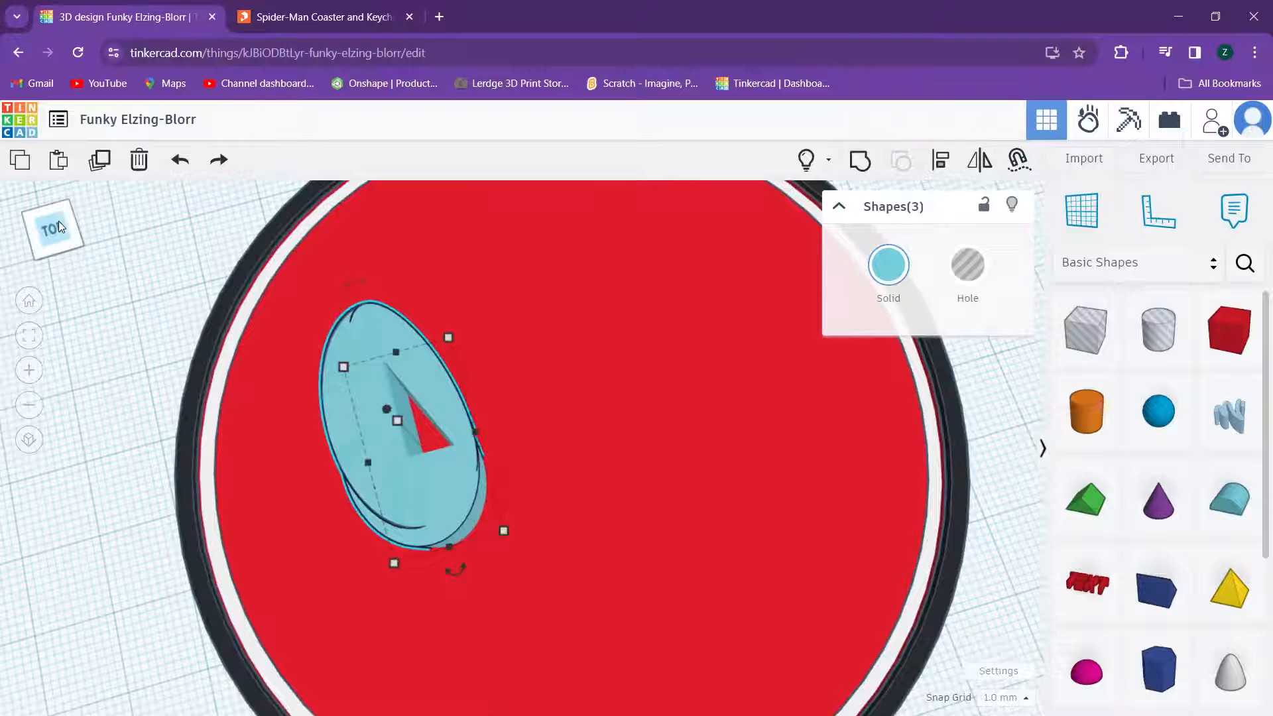
Step: View the eye from the top and reselect its three round roofs together
{"action": "left_click", "coordinate": [53, 229]}
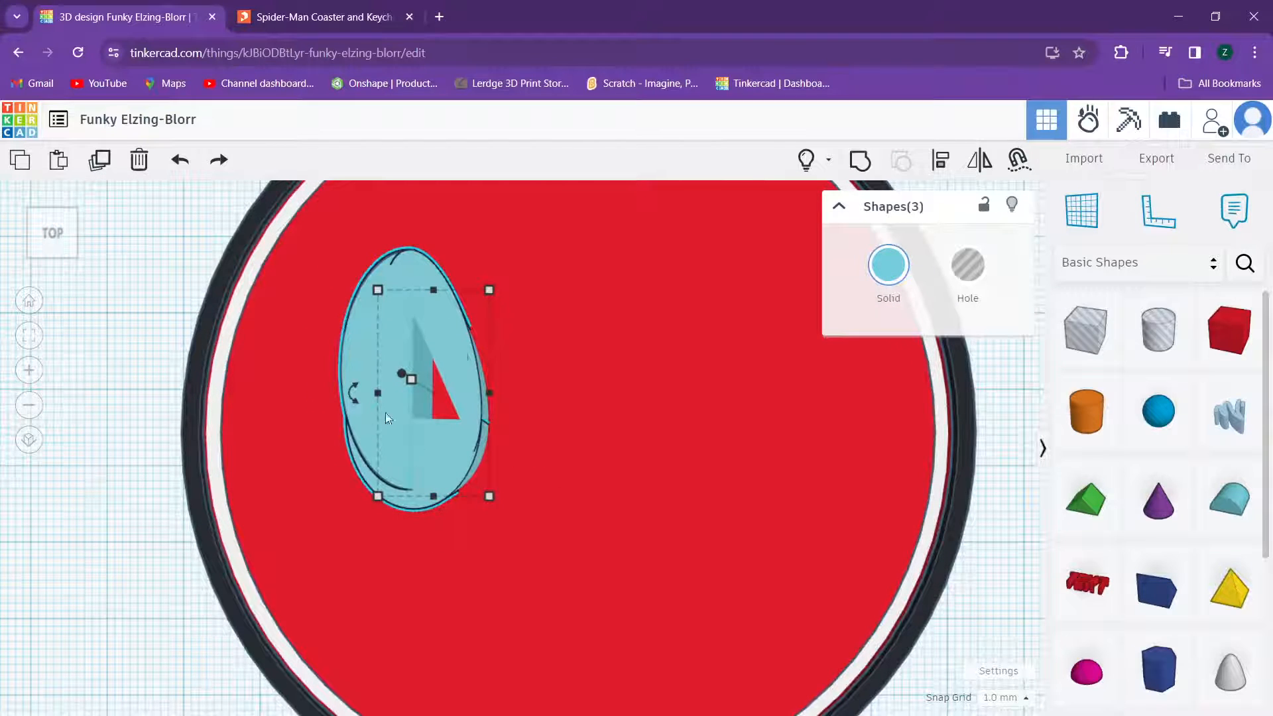
{"action": "mouse_move", "coordinate": [354, 393]}
{"action": "left_mouse_down"}
{"action": "mouse_move", "coordinate": [369, 424]}
{"action": "mouse_move", "coordinate": [348, 411]}
{"action": "left_mouse_up"}
{"action": "scroll", "coordinate": [415, 291], "scroll_direction": "up", "scroll_amount": 2}
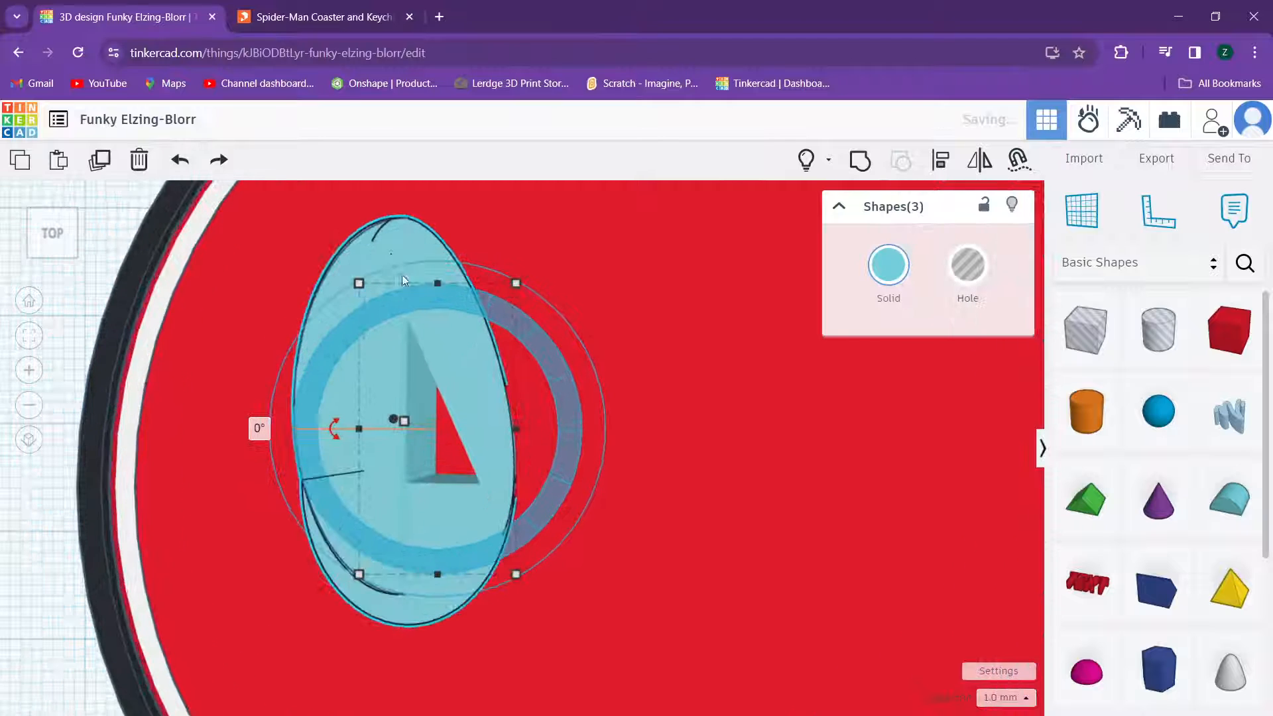
{"action": "scroll", "coordinate": [356, 229], "scroll_direction": "up", "scroll_amount": 3}
{"action": "left_click", "coordinate": [337, 211], "text": "shift"}
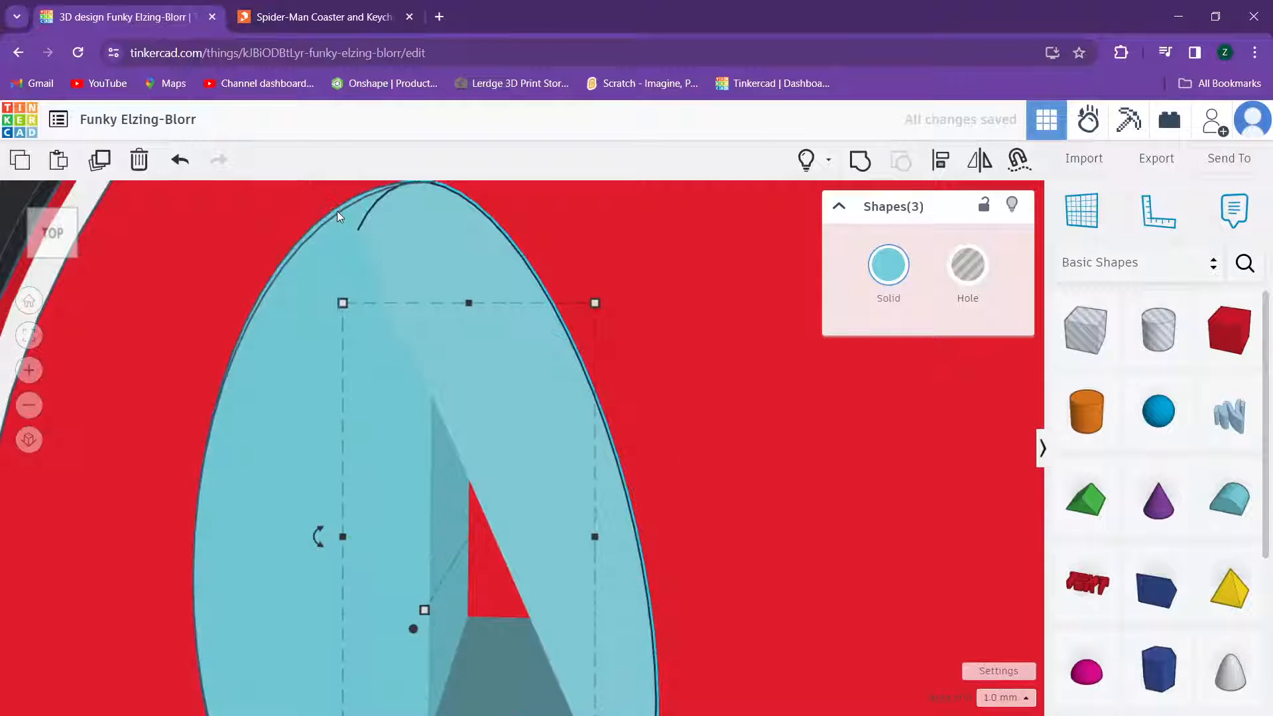
{"action": "left_click", "coordinate": [336, 211]}
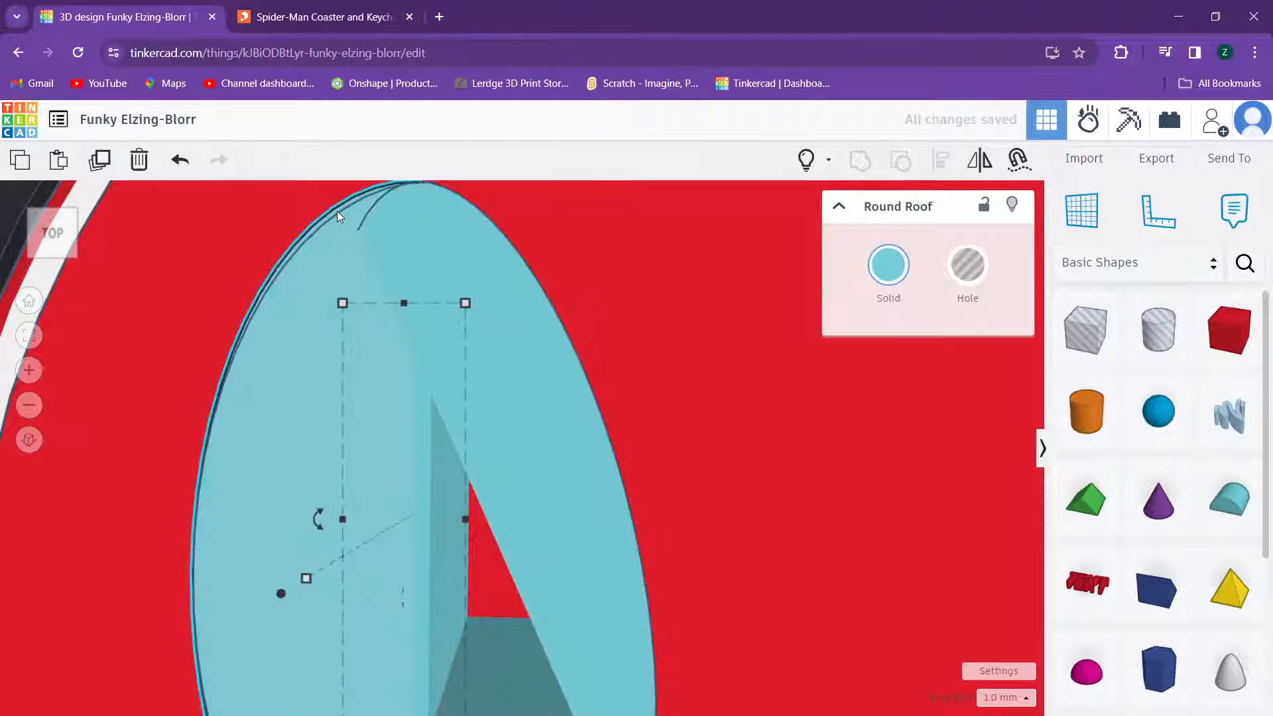
{"action": "left_click", "coordinate": [379, 260], "text": "shift"}
{"action": "left_click", "coordinate": [338, 254]}
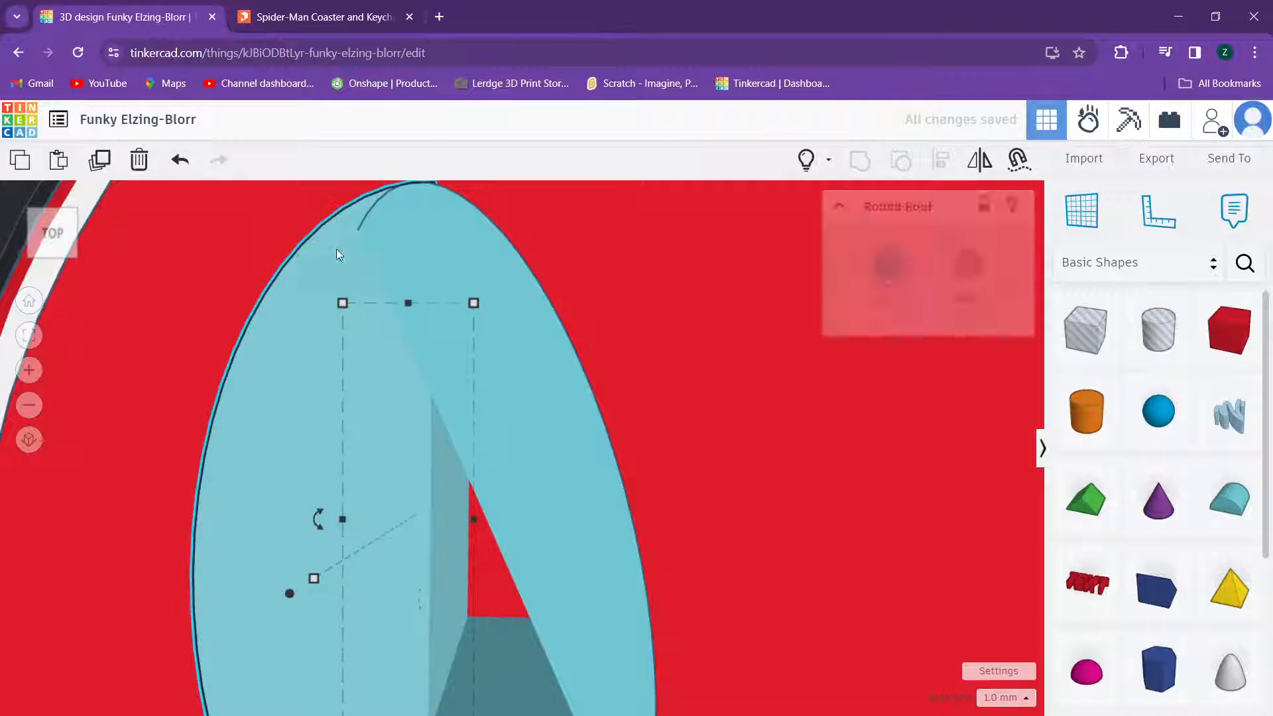
{"action": "left_click", "coordinate": [532, 454], "text": "shift"}
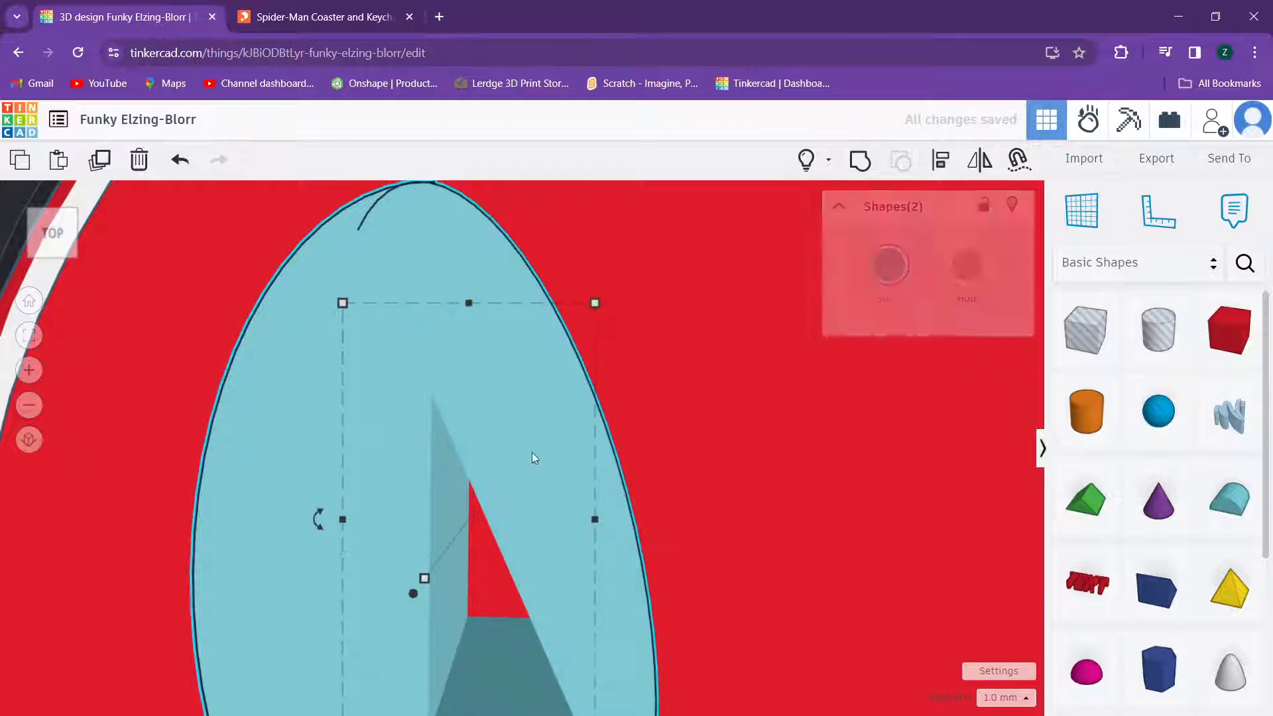
{"action": "left_click", "coordinate": [521, 654], "text": "shift"}
Step: Rotate the three round roofs together so the eye's upper end leans toward the disc's outer edge, matching the Printables reference
{"action": "scroll", "coordinate": [509, 438], "scroll_direction": "down", "scroll_amount": 3}
{"action": "middle_click_drag", "start_coordinate": [456, 531], "coordinate": [456, 423]}
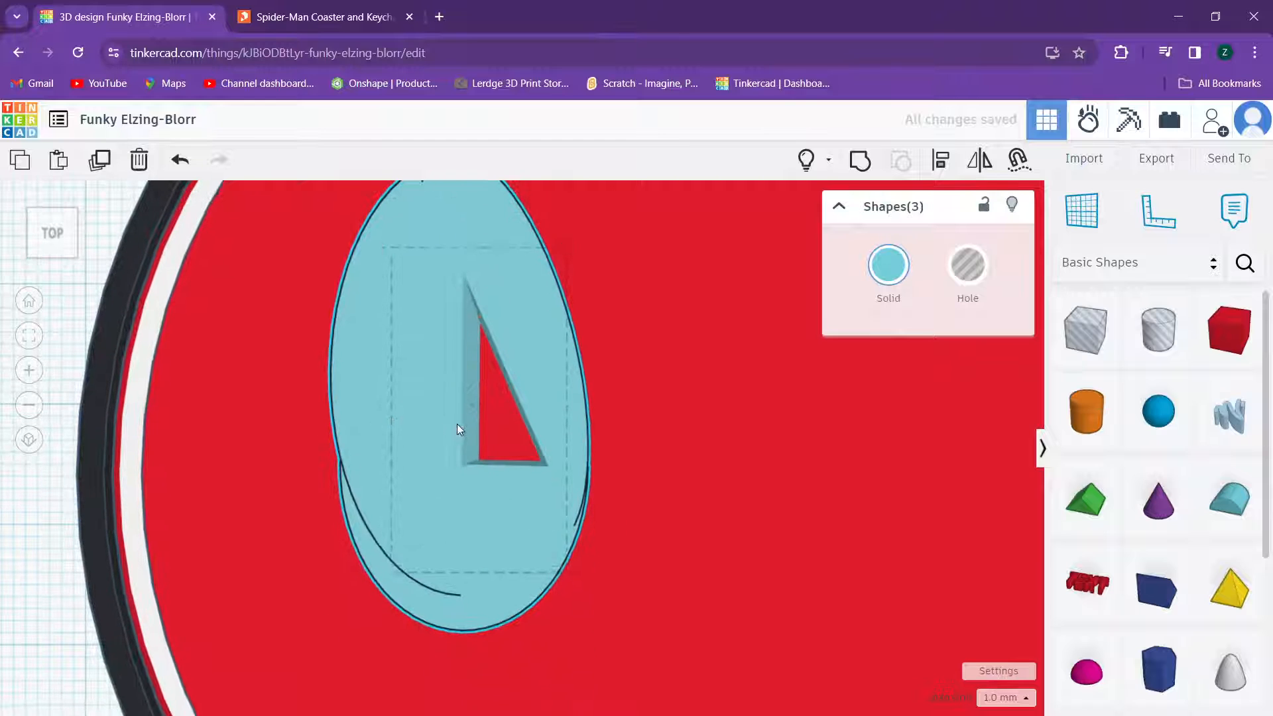
{"action": "left_click_drag", "start_coordinate": [364, 414], "coordinate": [383, 440]}
{"action": "scroll", "coordinate": [412, 403], "scroll_direction": "down", "scroll_amount": 3}
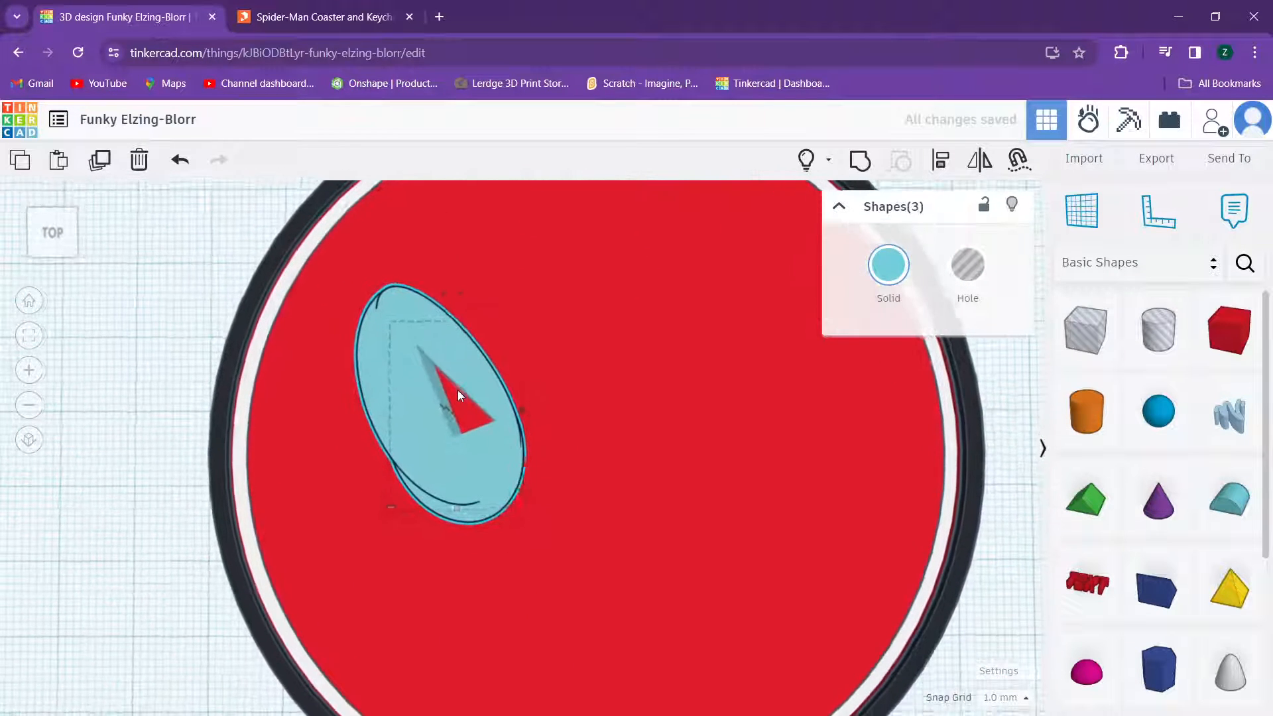
{"action": "right_click_drag", "start_coordinate": [510, 328], "coordinate": [493, 347]}
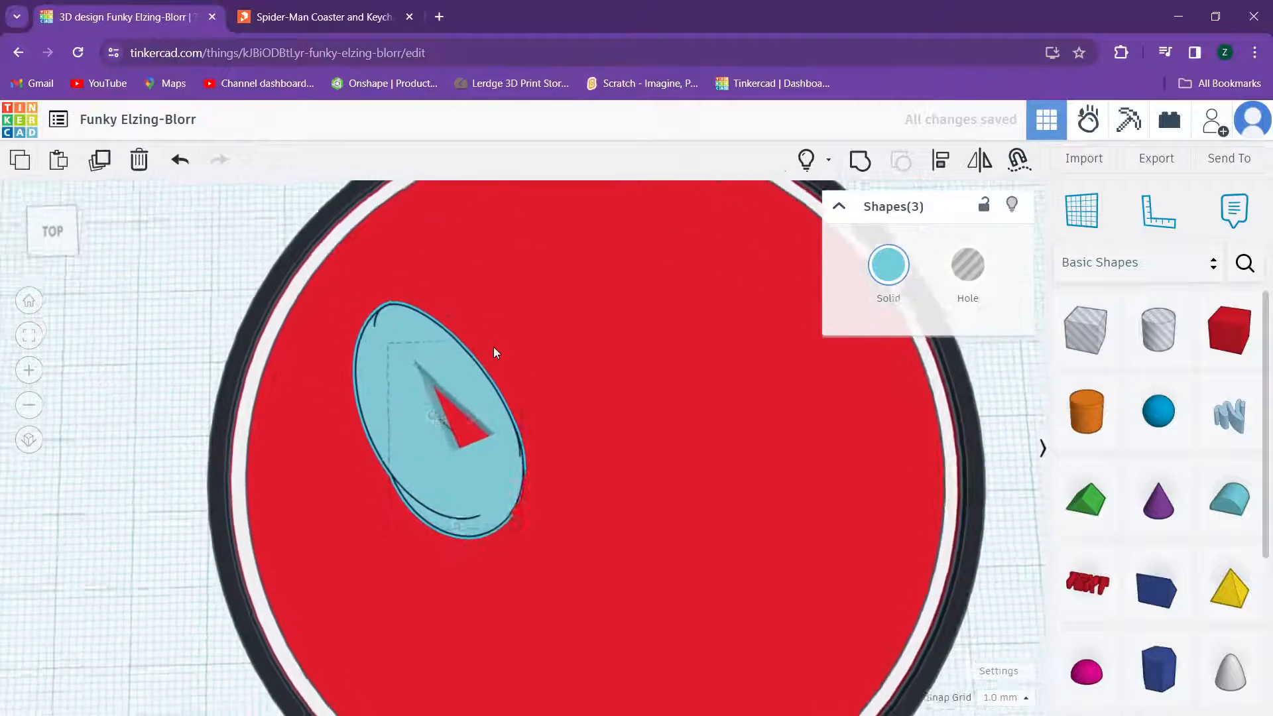
{"action": "left_click", "coordinate": [334, 14]}
{"action": "left_click", "coordinate": [150, 19]}
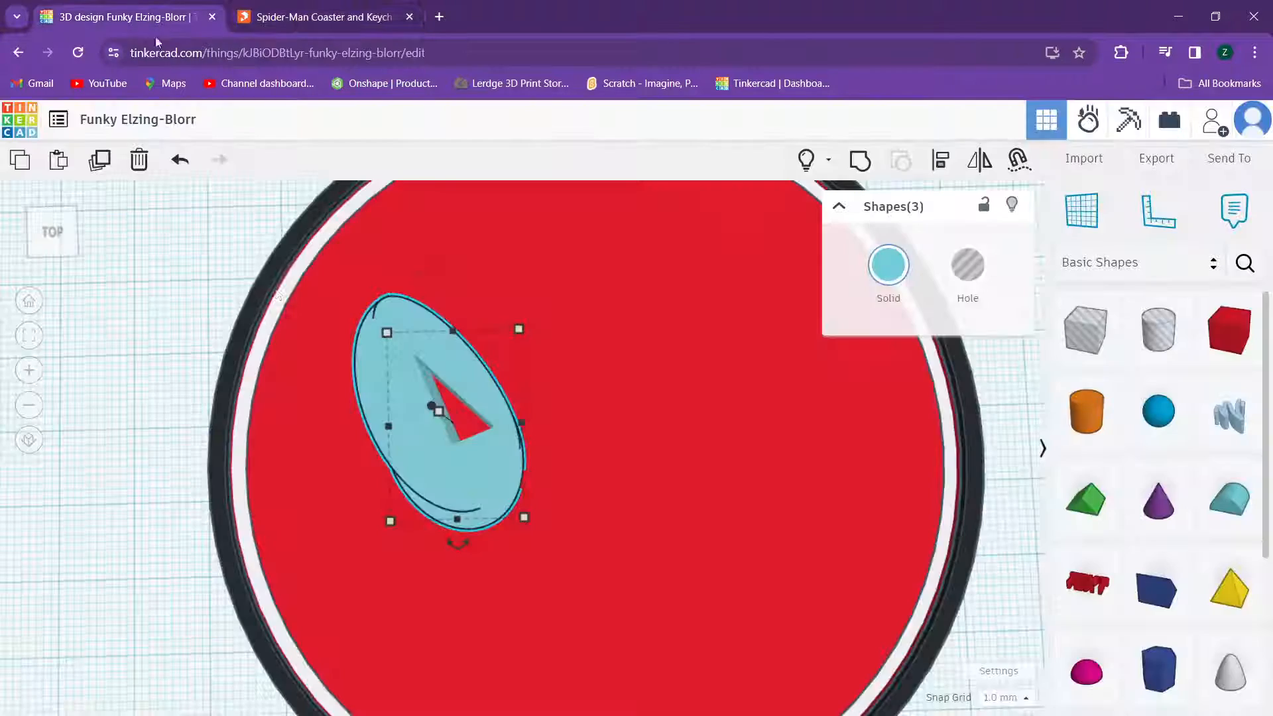
Step: Place a cylinder over the triangular gap between the round roofs and set its height to 15 mm
{"action": "scroll", "coordinate": [440, 358], "scroll_direction": "up", "scroll_amount": 5}
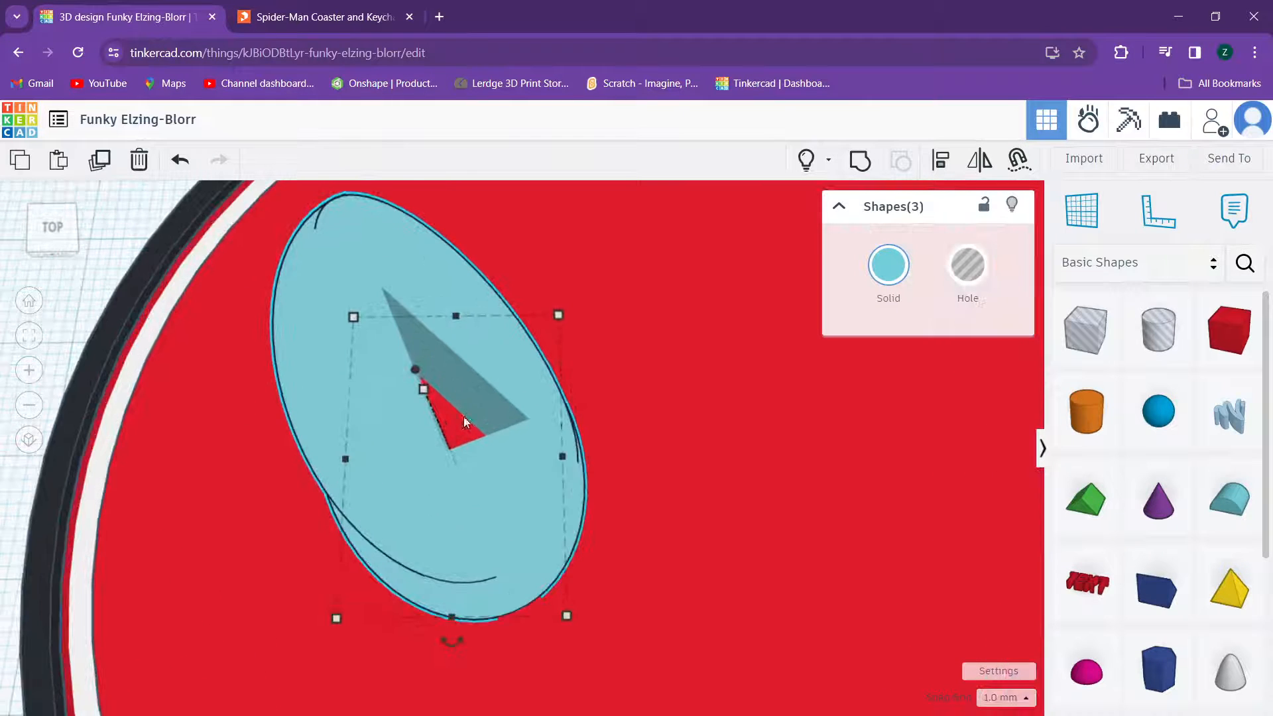
{"action": "right_click", "coordinate": [1084, 415]}
{"action": "key", "text": "Escape"}
{"action": "left_click_drag", "start_coordinate": [1083, 411], "coordinate": [460, 434]}
{"action": "right_click_drag", "start_coordinate": [460, 434], "coordinate": [434, 332]}
{"action": "left_click_drag", "start_coordinate": [447, 325], "coordinate": [456, 376]}
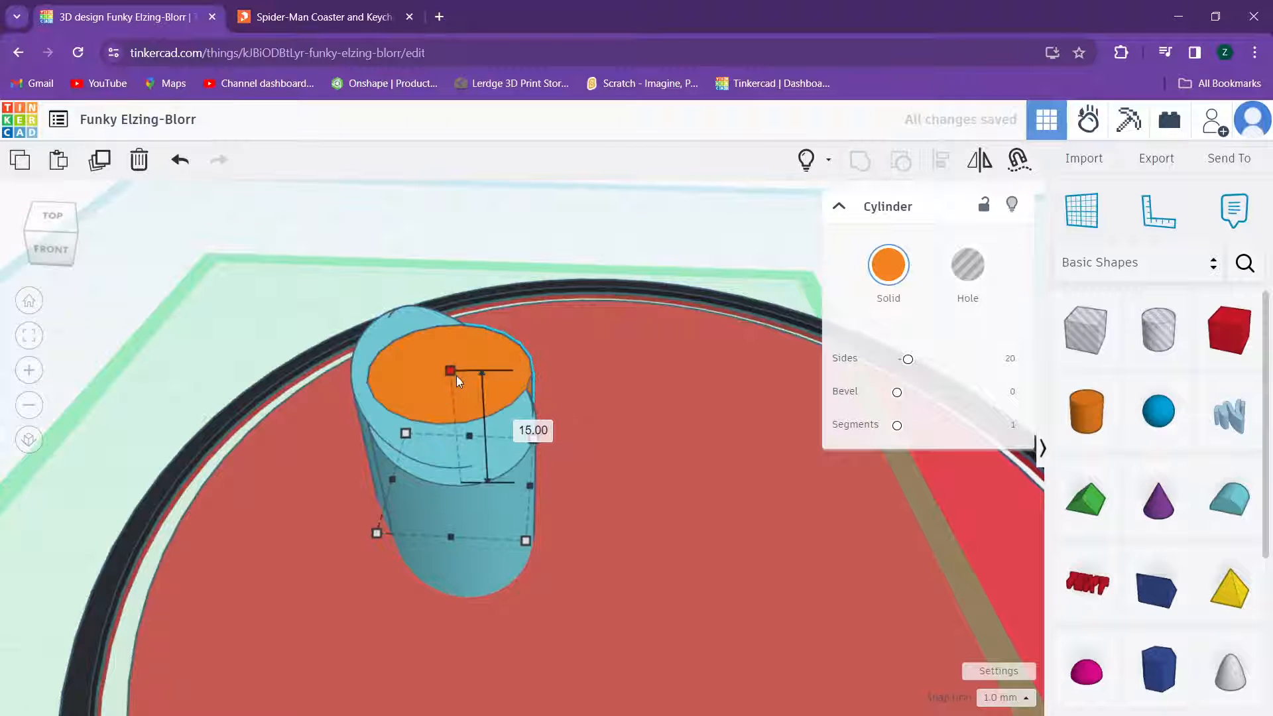
Step: Rotate the cylinder 22.5 degrees and move it inside the eye outline so that it covers the triangular gap
{"action": "right_click_drag", "start_coordinate": [456, 376], "coordinate": [527, 383]}
{"action": "mouse_move", "coordinate": [548, 379]}
{"action": "left_mouse_down"}
{"action": "mouse_move", "coordinate": [503, 384]}
{"action": "mouse_move", "coordinate": [527, 384]}
{"action": "mouse_move", "coordinate": [535, 361]}
{"action": "left_mouse_up"}
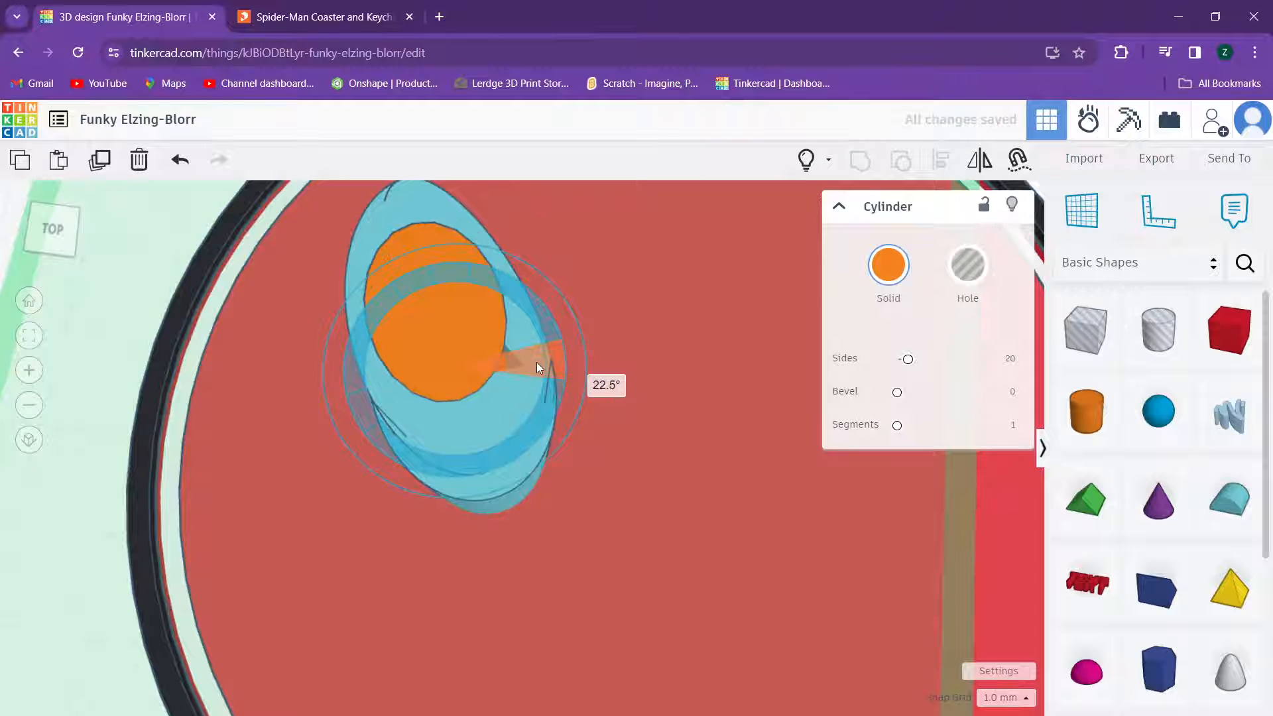
{"action": "left_click_drag", "start_coordinate": [449, 356], "coordinate": [496, 351]}
{"action": "right_click_drag", "start_coordinate": [496, 351], "coordinate": [440, 279]}
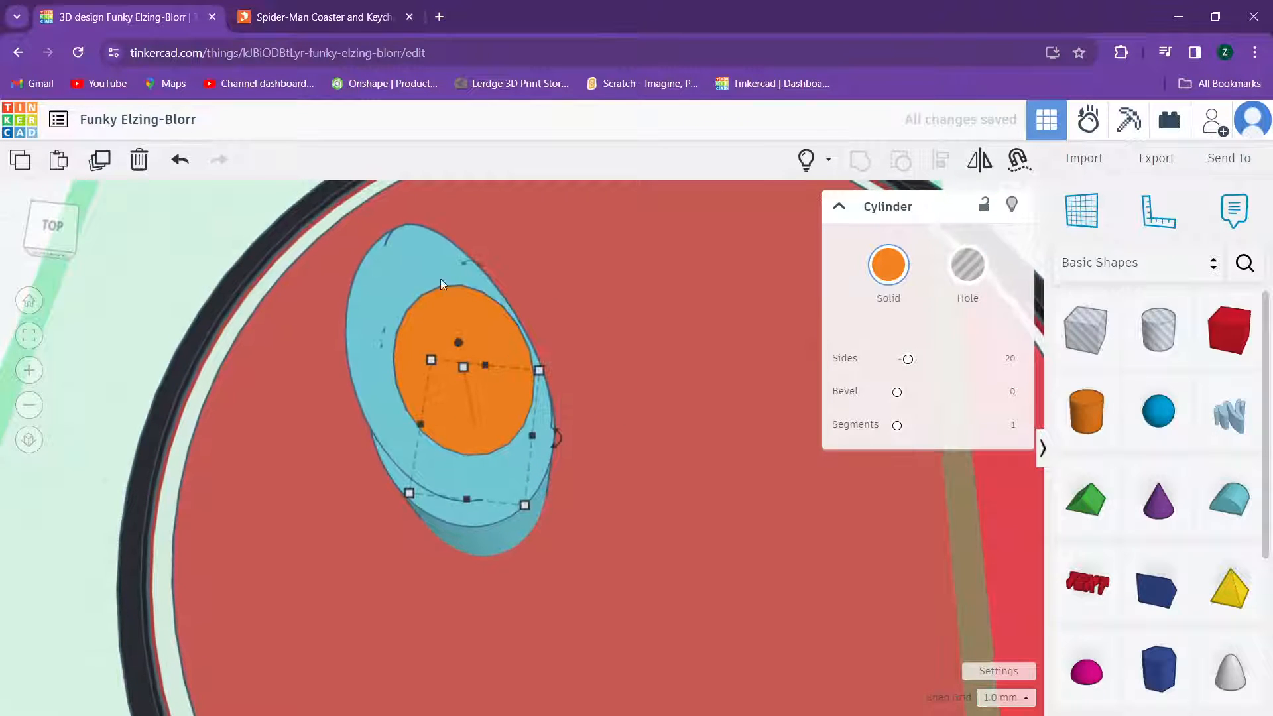
Step: Group the cylinder with the three round roofs and colour the resulting eye white
{"action": "key", "text": "ctrl+a"}
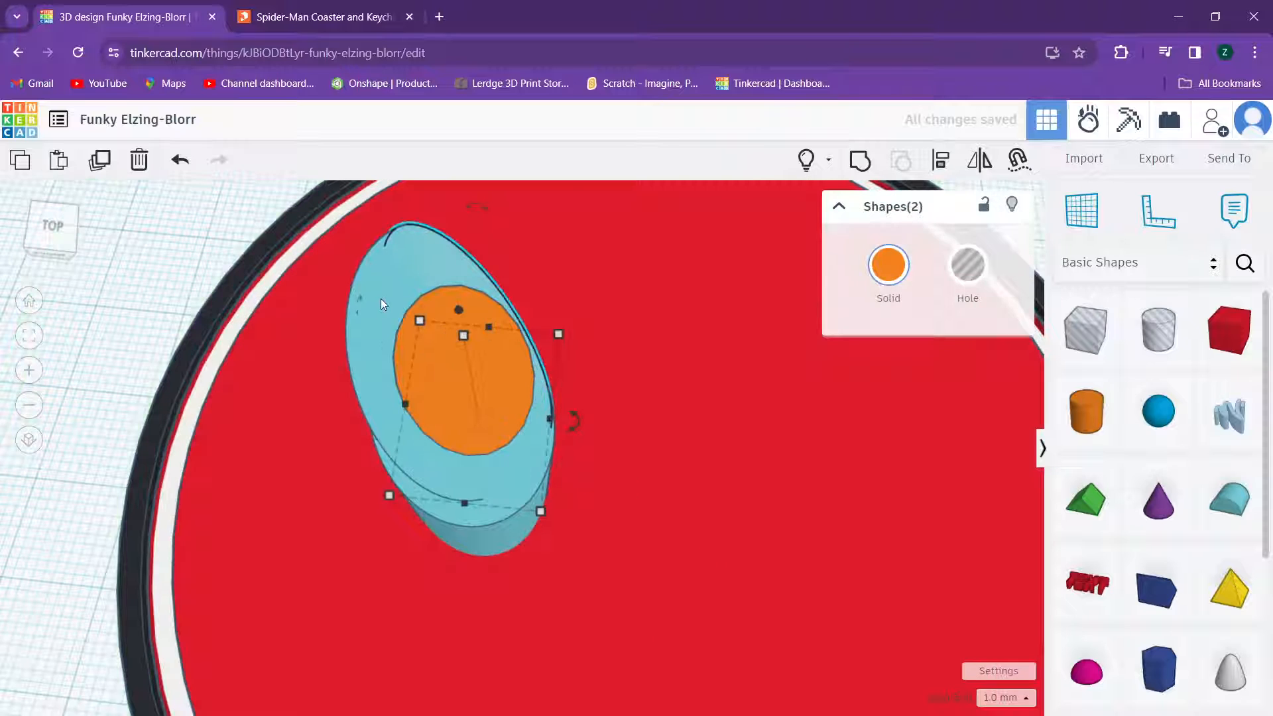
{"action": "left_click", "coordinate": [449, 509], "text": "shift"}
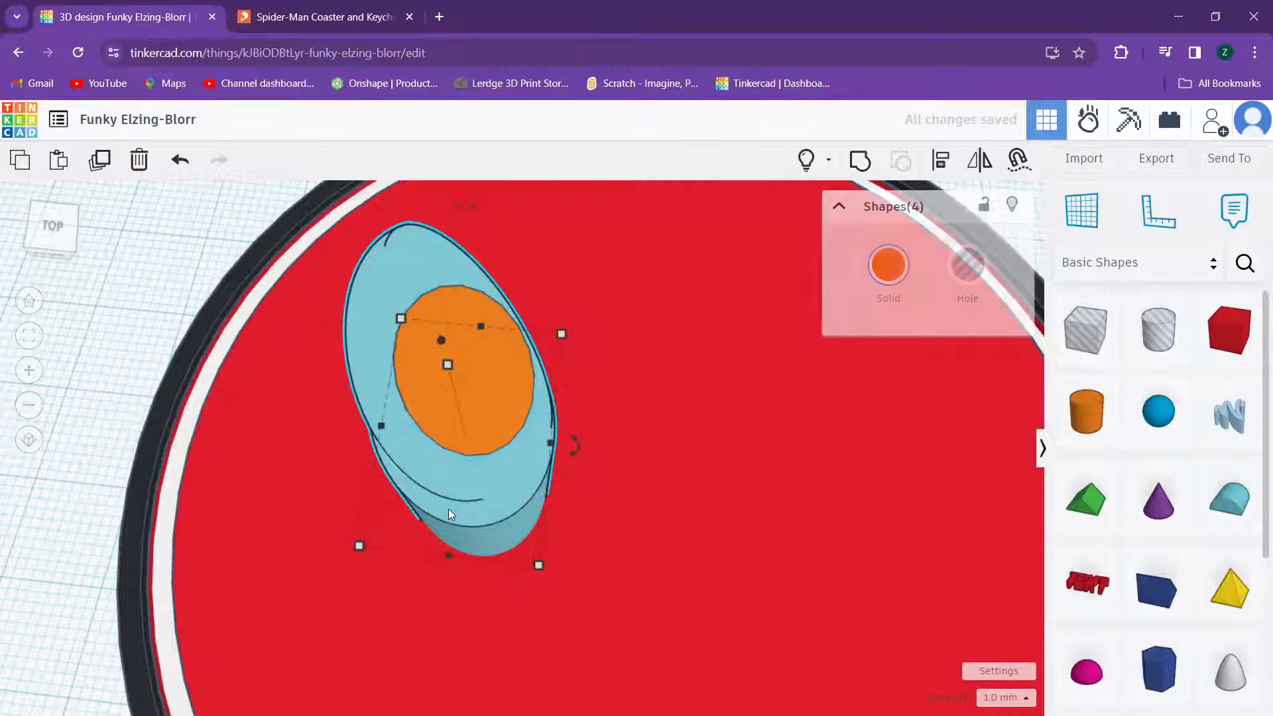
{"action": "left_click", "coordinate": [859, 159]}
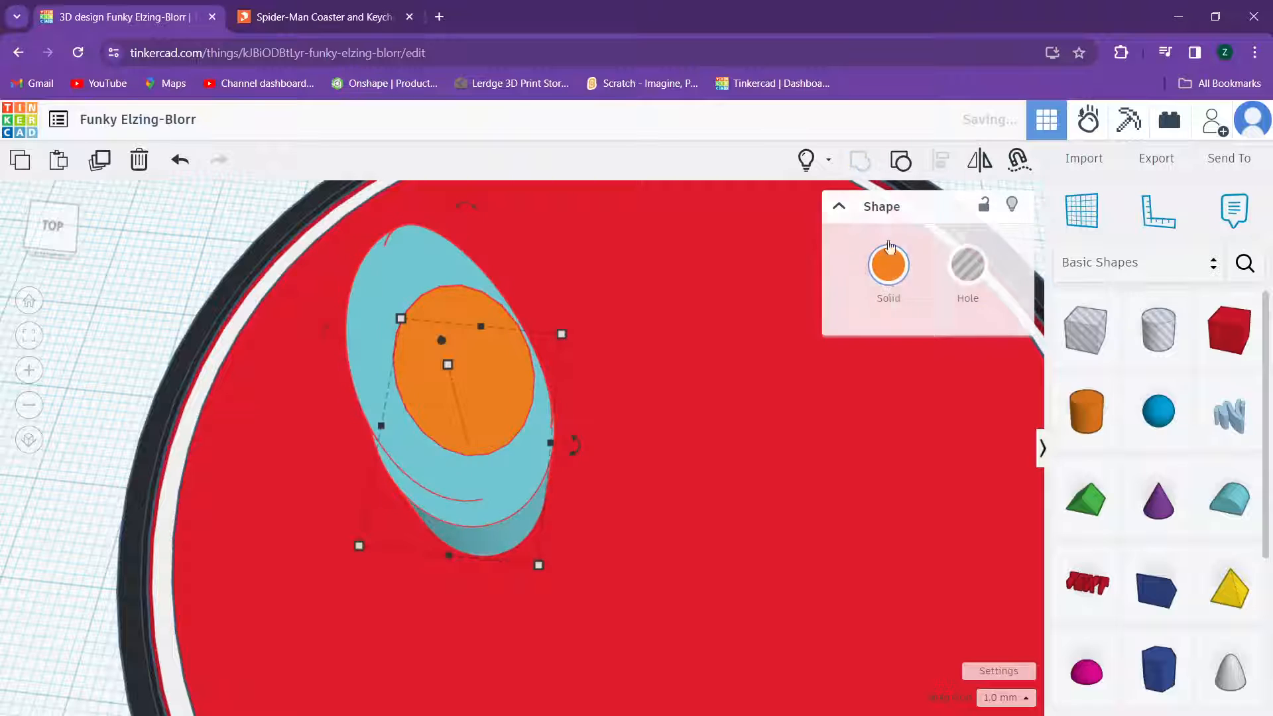
{"action": "left_click", "coordinate": [890, 283]}
{"action": "left_click", "coordinate": [1037, 405]}
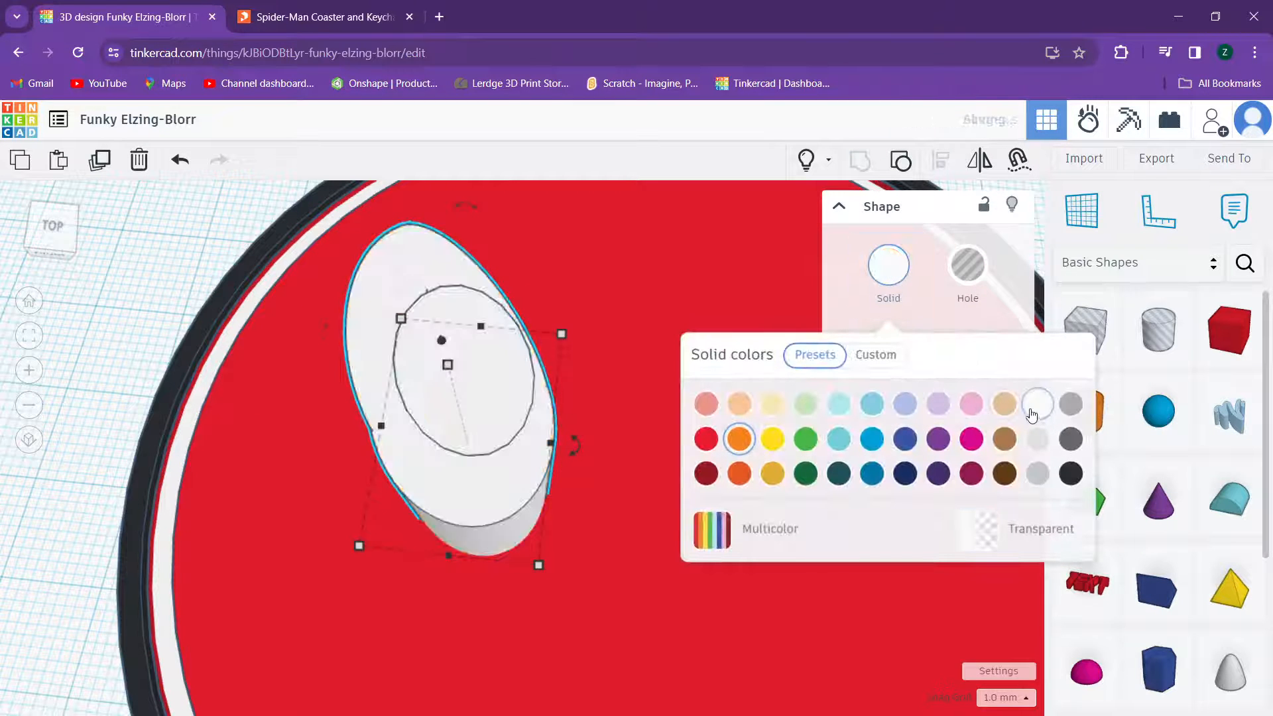
{"action": "right_click_drag", "start_coordinate": [696, 372], "coordinate": [523, 279]}
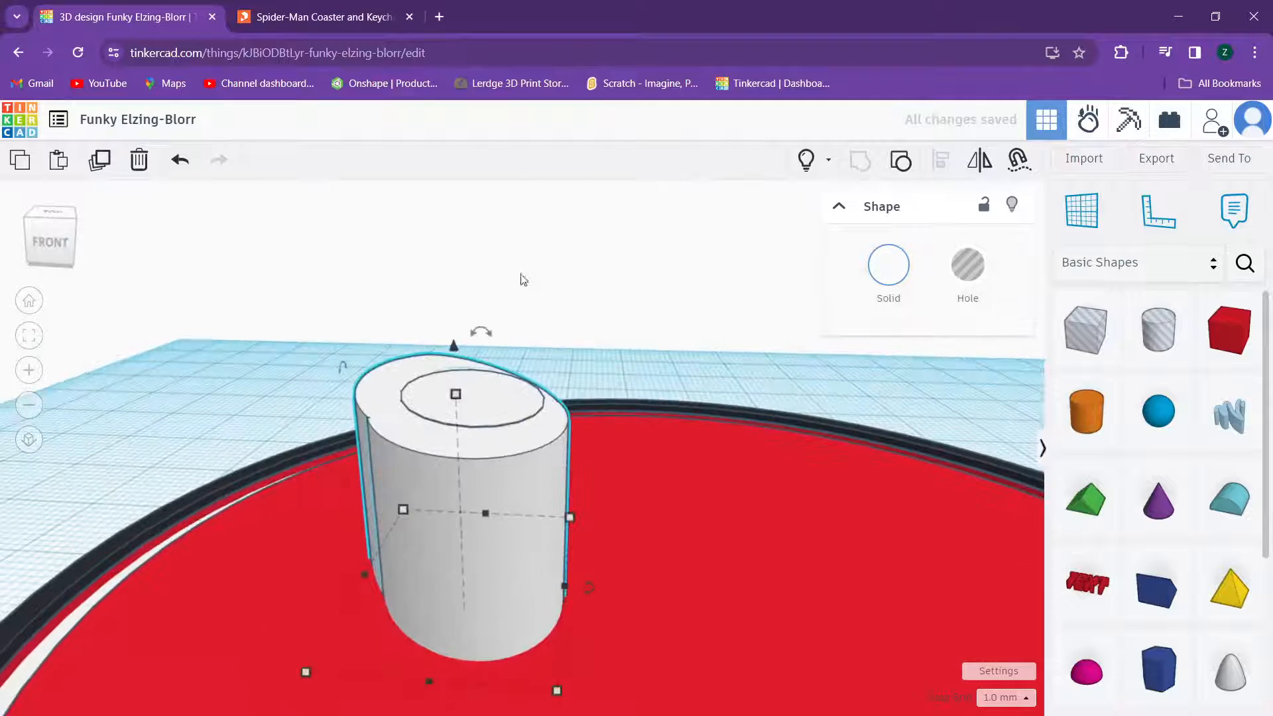
Step: Ungroup the white eye and set the height of its inner cylinder to 20 mm
{"action": "right_click_drag", "start_coordinate": [452, 345], "coordinate": [461, 309]}
{"action": "scroll", "coordinate": [470, 324], "scroll_direction": "down", "scroll_amount": 2}
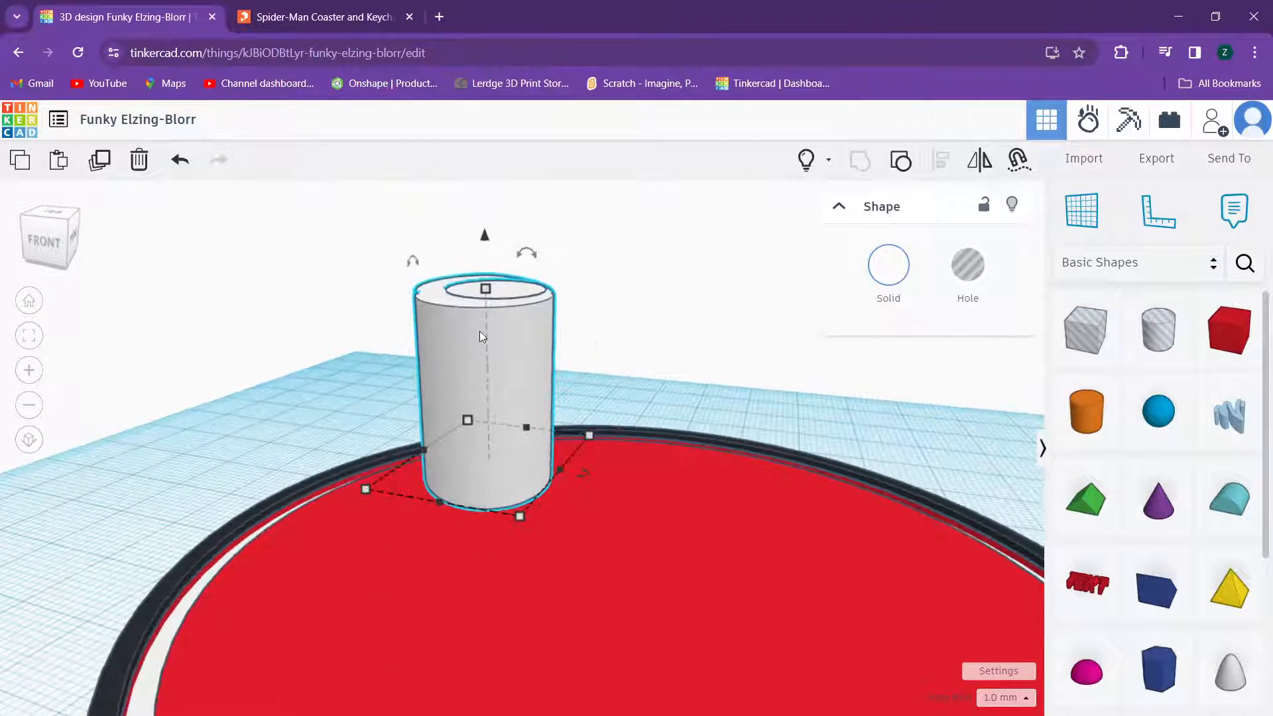
{"action": "left_click", "coordinate": [900, 160]}
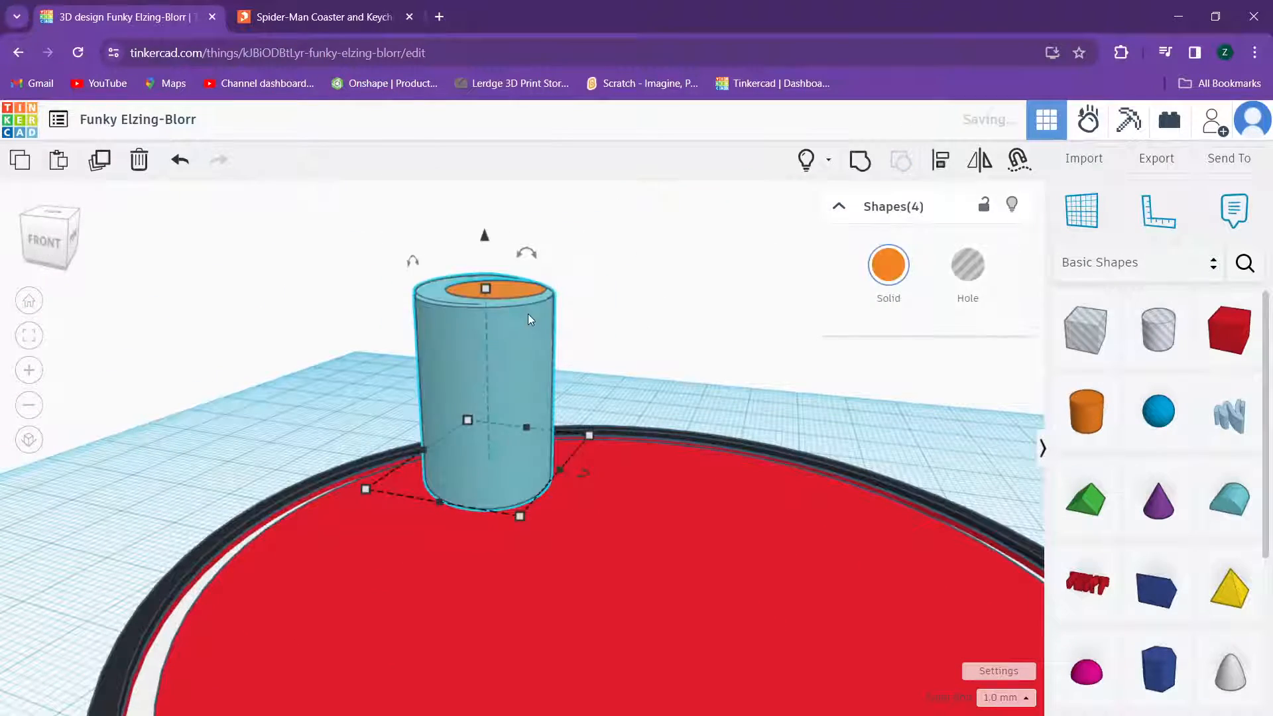
{"action": "left_click", "coordinate": [585, 285]}
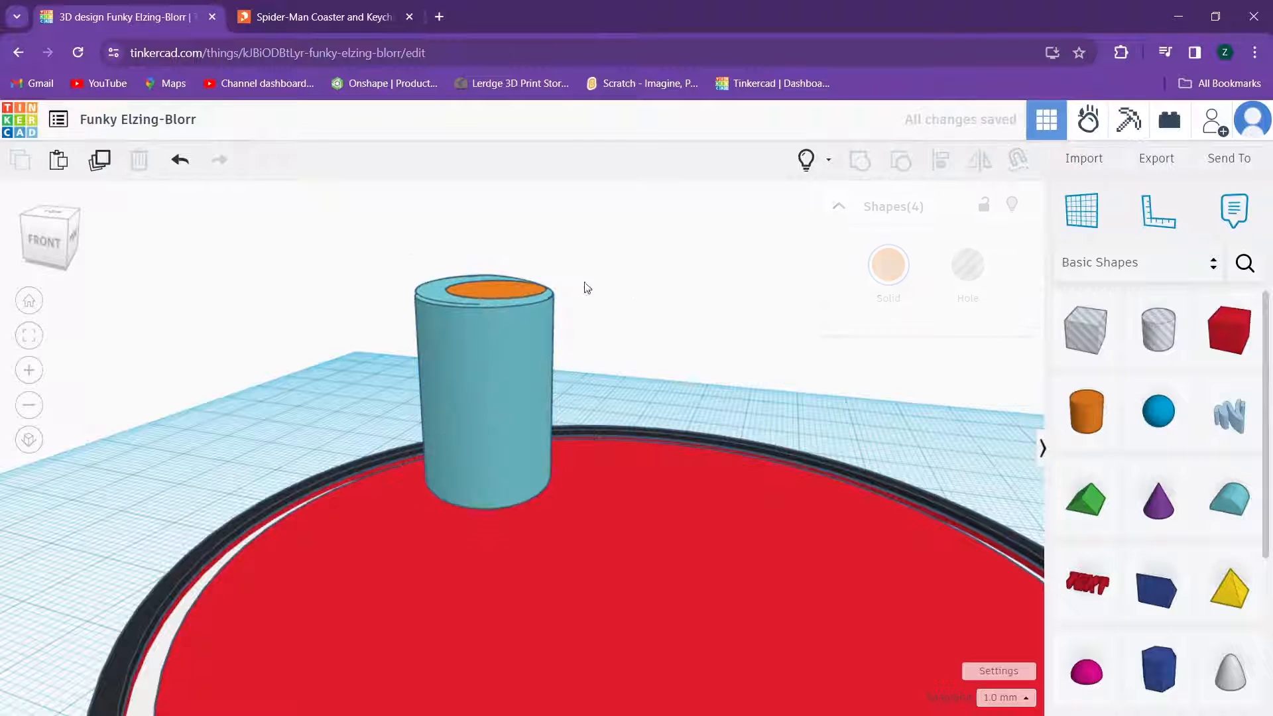
{"action": "left_click", "coordinate": [514, 285]}
{"action": "mouse_move", "coordinate": [496, 288]}
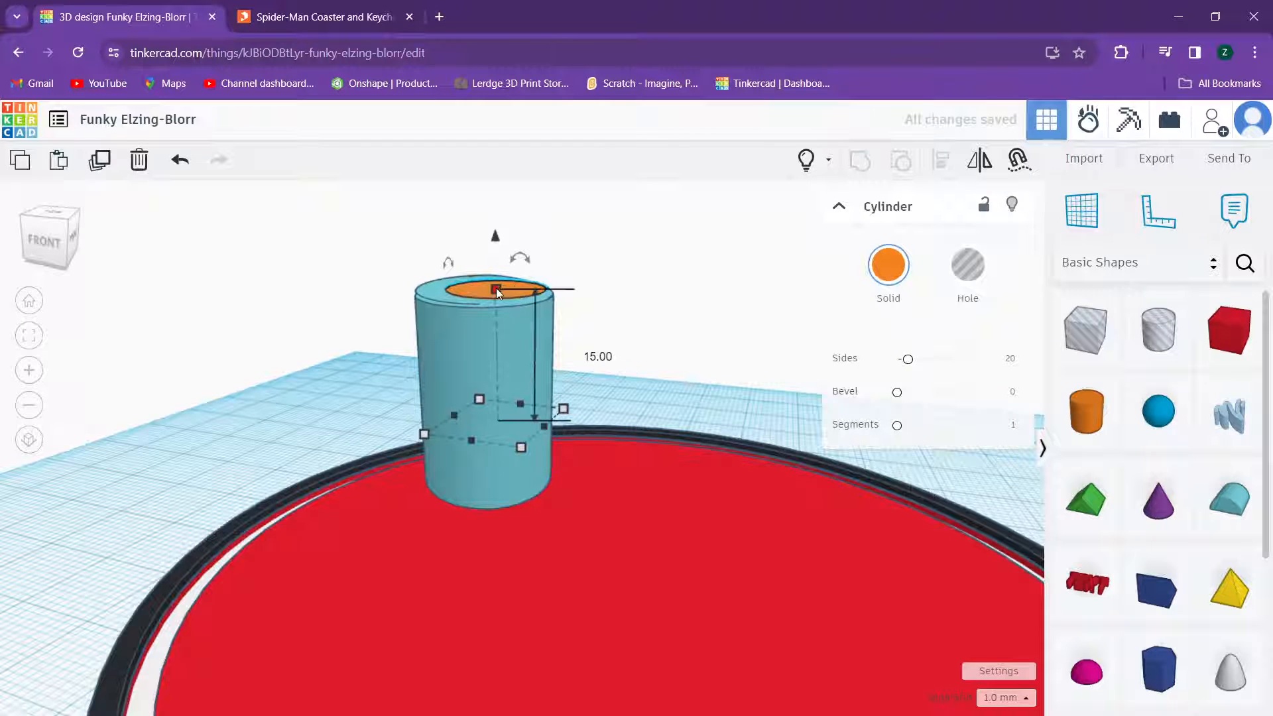
{"action": "left_click", "coordinate": [593, 356]}
{"action": "type", "text": "1"}
{"action": "type", "text": "0"}
{"action": "key", "text": "Return"}
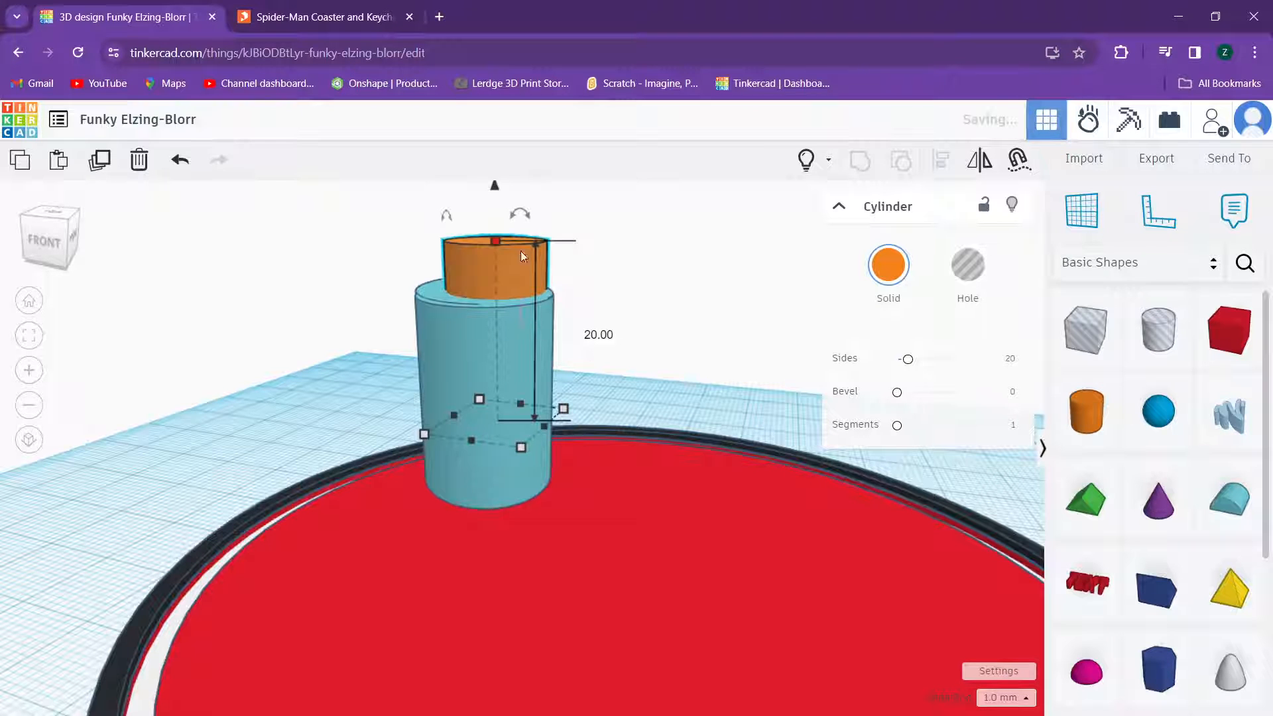
Step: Lower the cylinder about 5 mm so its top is flush with the round roofs, and regroup the four eye shapes
{"action": "left_click_drag", "start_coordinate": [499, 194], "coordinate": [527, 252]}
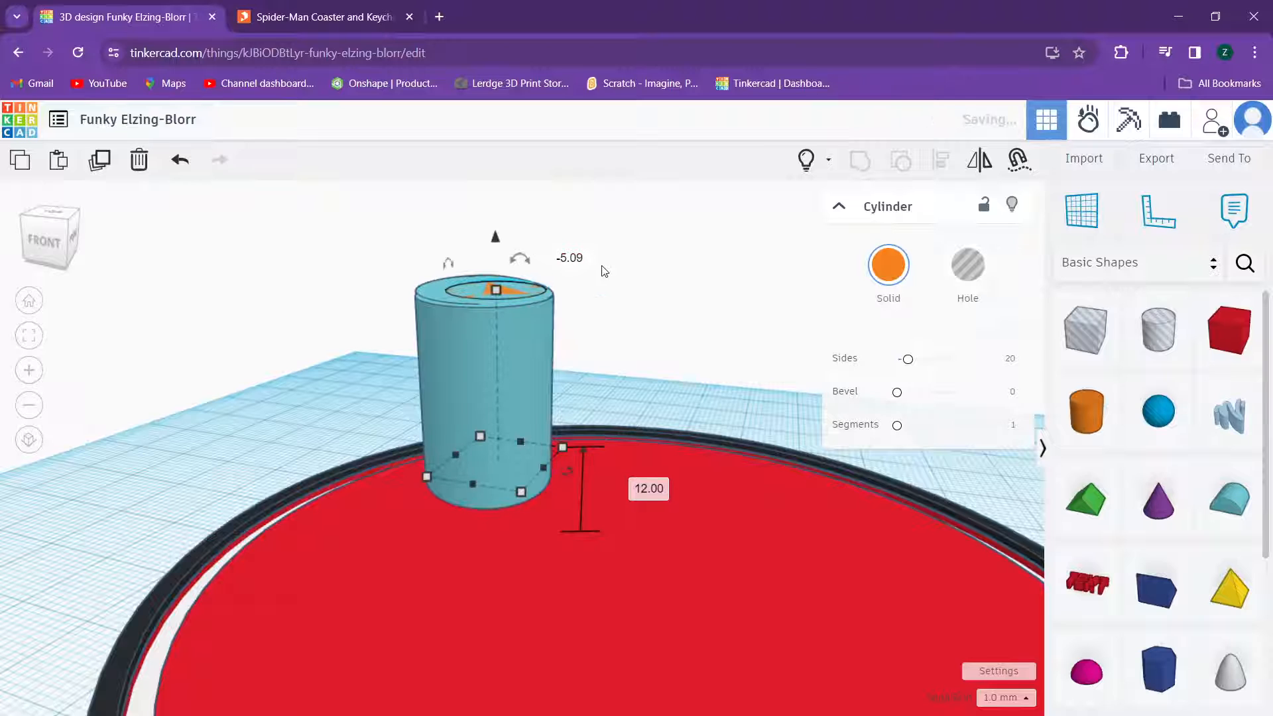
{"action": "left_click_drag", "start_coordinate": [602, 269], "coordinate": [418, 357]}
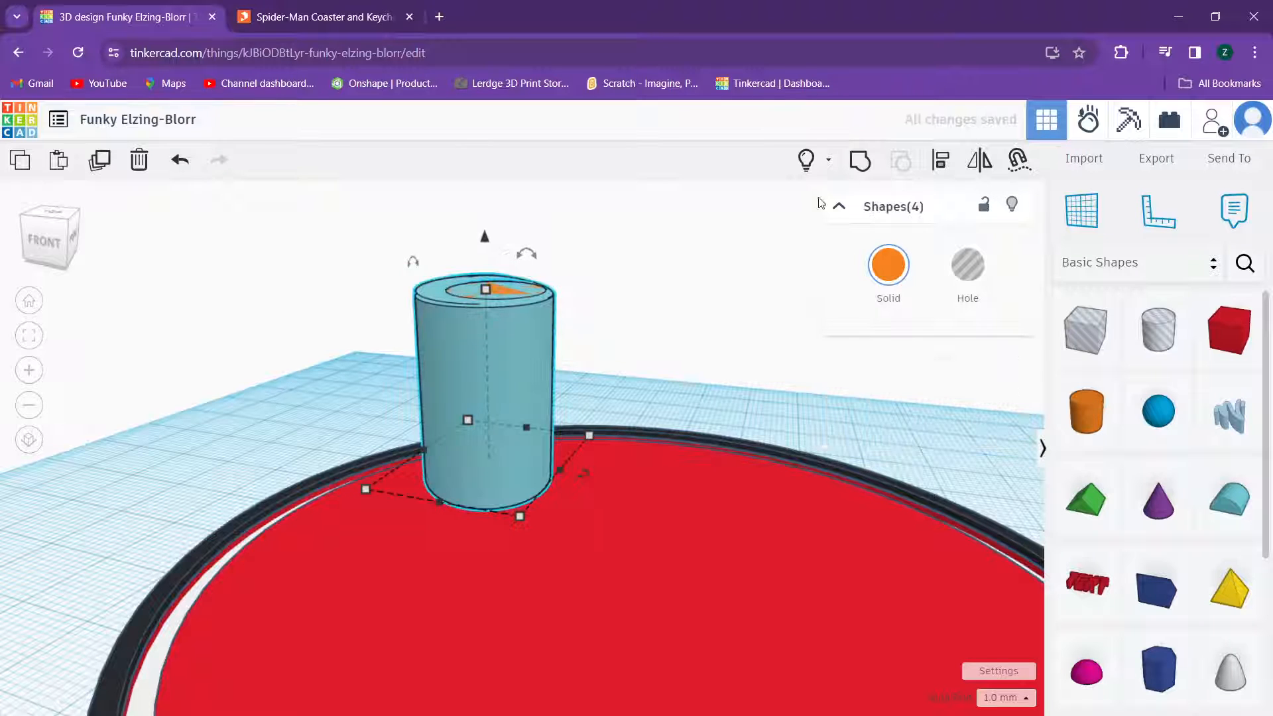
{"action": "left_click", "coordinate": [860, 161]}
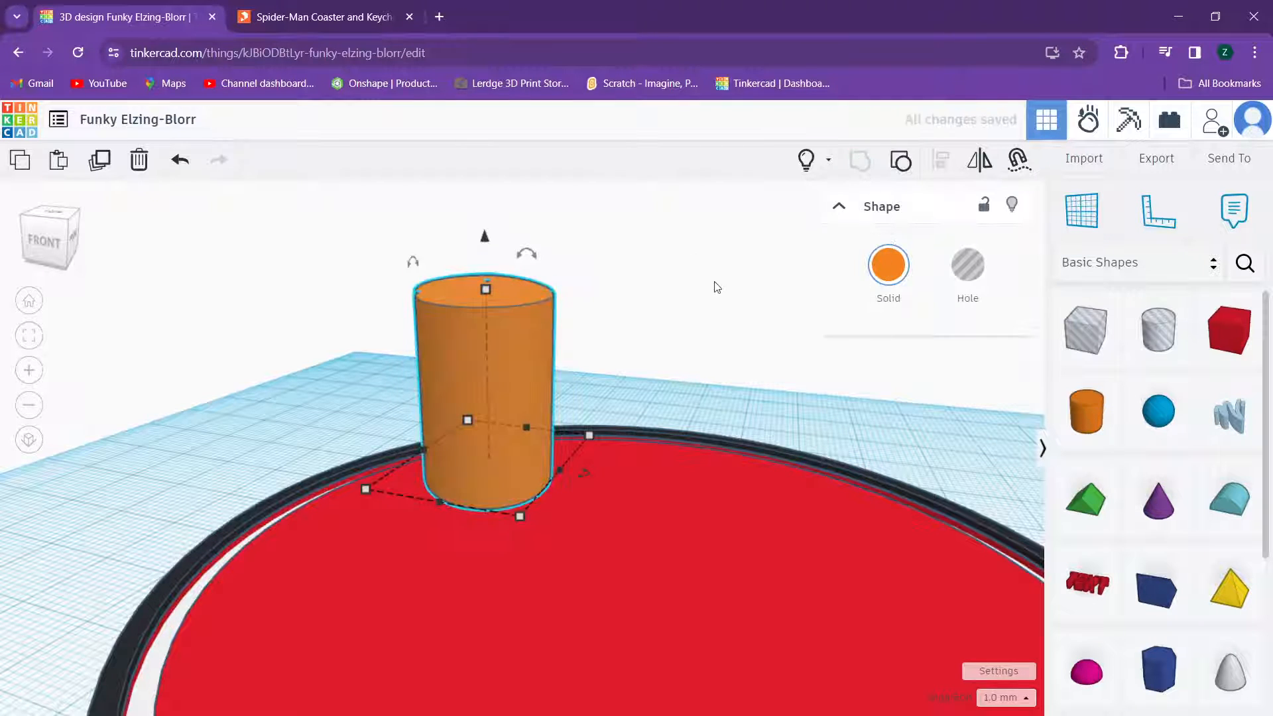
Step: Turn the grouped eye into a hole and move it about 11 mm from the disc's rim toward its centre
{"action": "right_click_drag", "start_coordinate": [716, 284], "coordinate": [683, 318]}
{"action": "left_click", "coordinate": [967, 265]}
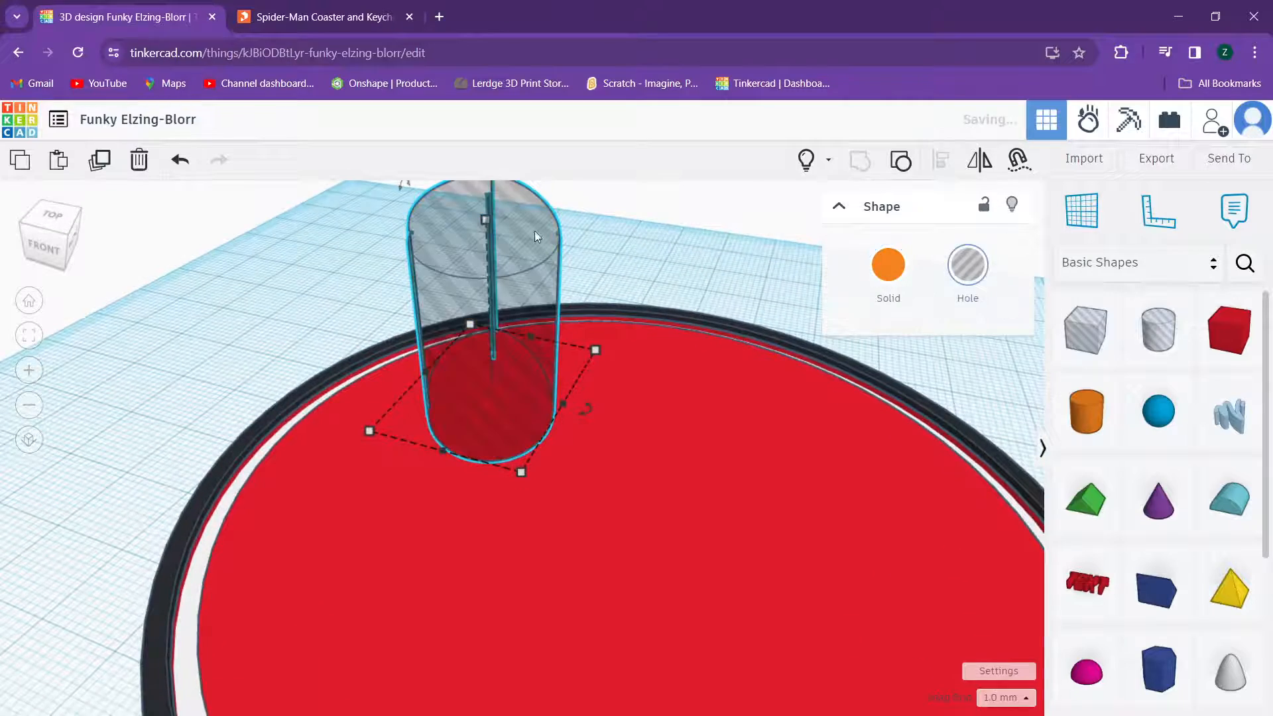
{"action": "right_click_drag", "start_coordinate": [540, 272], "coordinate": [511, 411]}
{"action": "left_click_drag", "start_coordinate": [495, 314], "coordinate": [515, 366]}
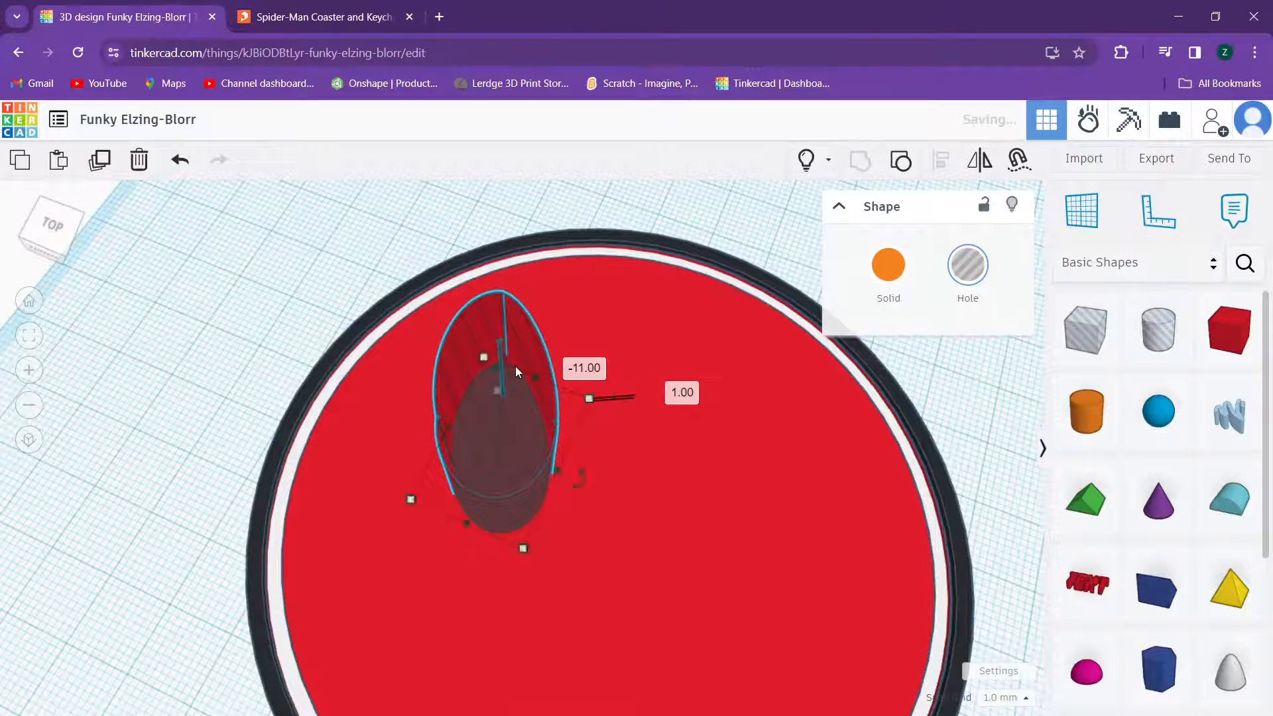
{"action": "right_click_drag", "start_coordinate": [515, 366], "coordinate": [628, 551]}
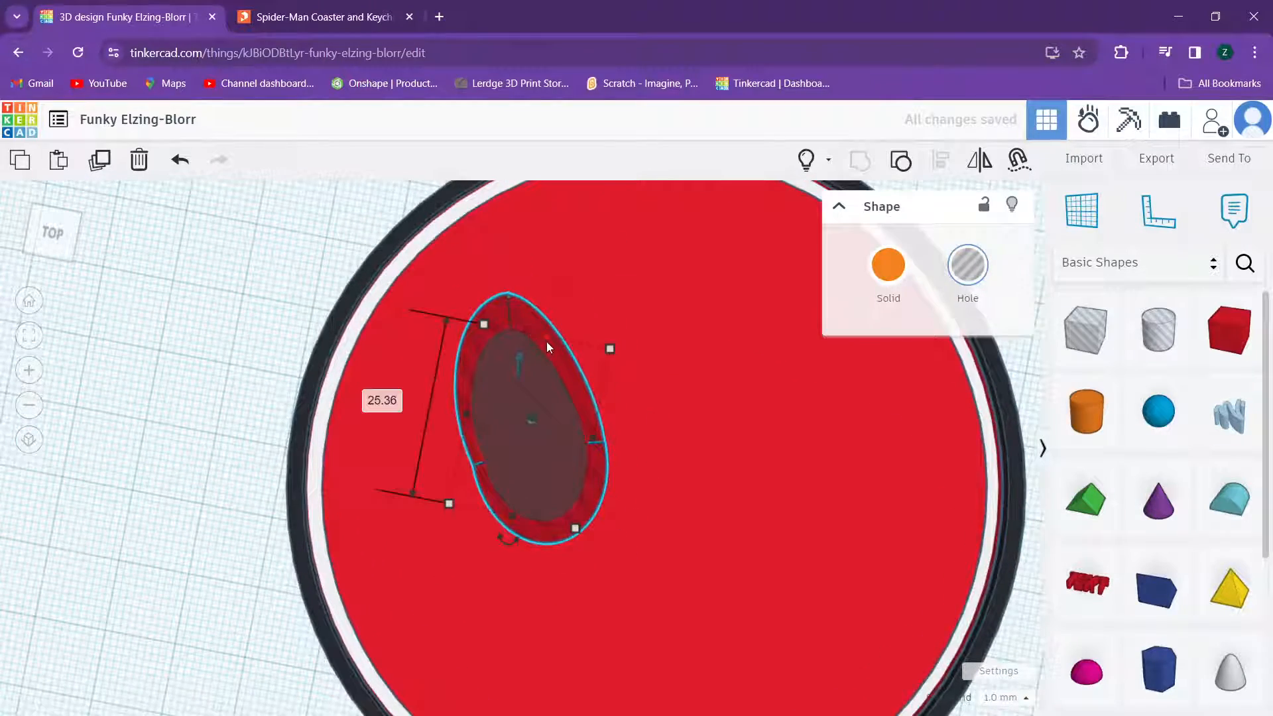
Step: Compare with the Printables Spider-Man coaster and enlarge the eye hole proportionally to about 31 mm wide
{"action": "right_click_drag", "start_coordinate": [546, 342], "coordinate": [502, 178]}
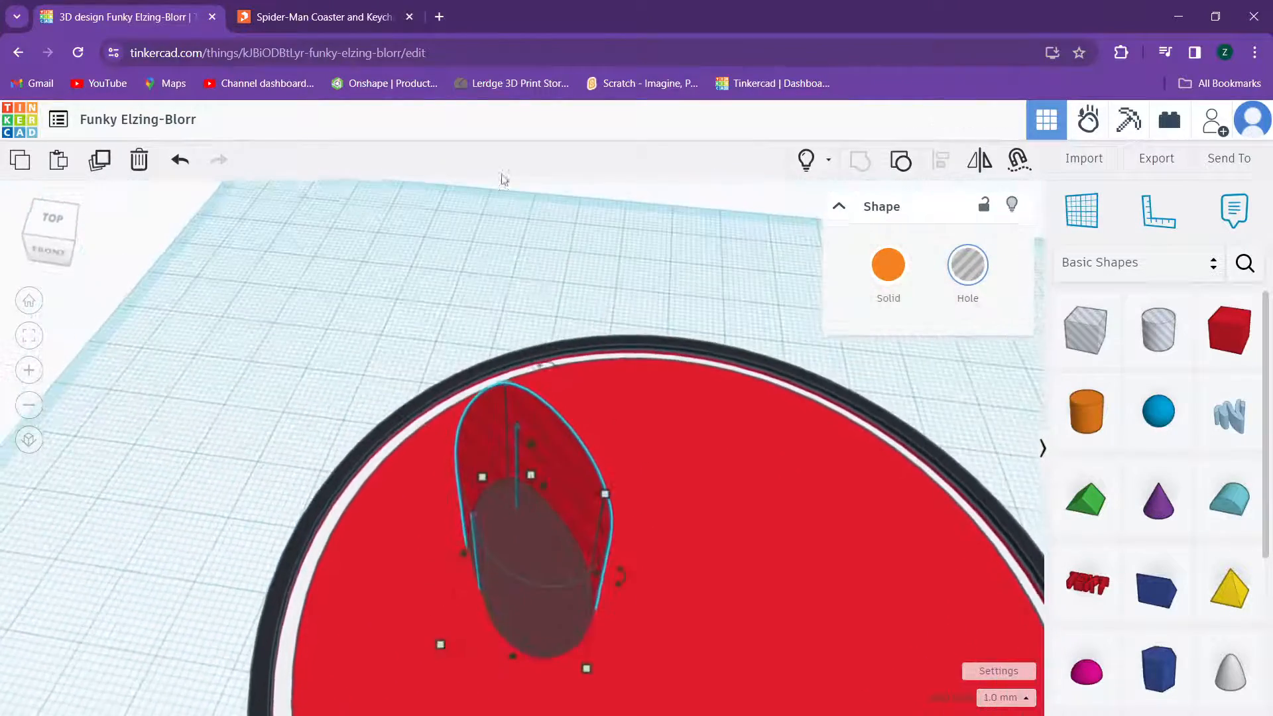
{"action": "left_click", "coordinate": [335, 24]}
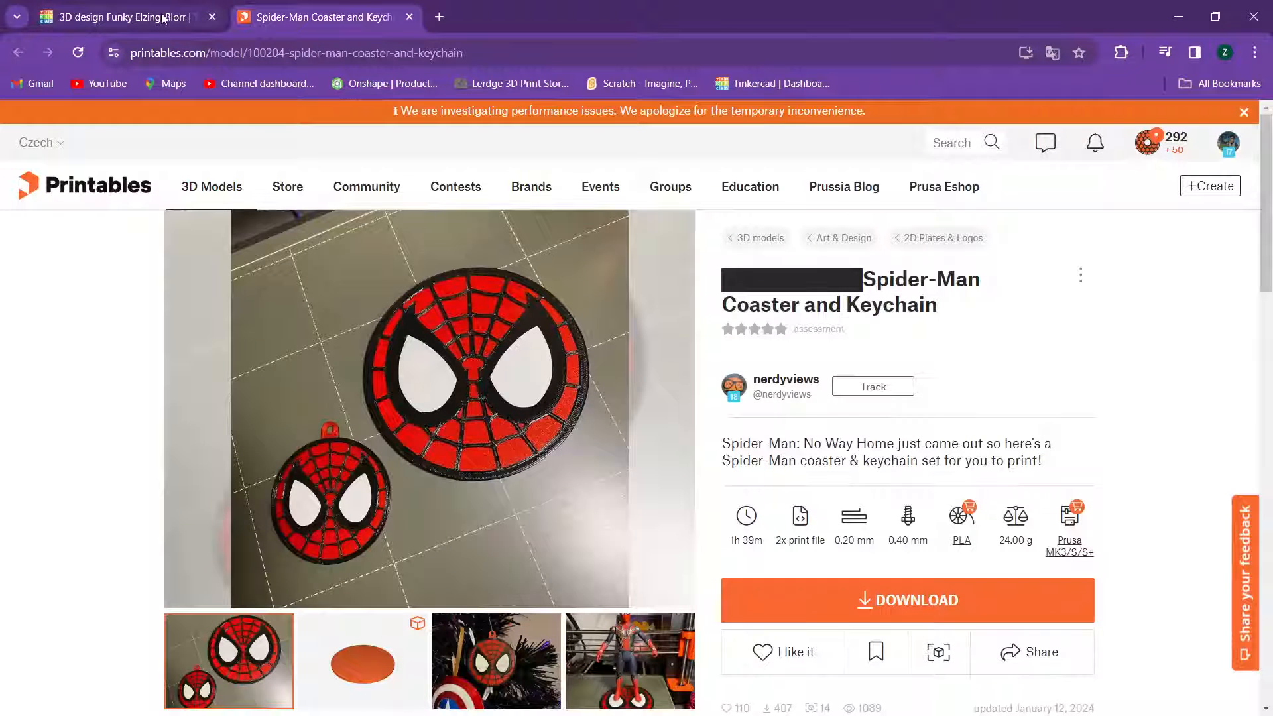
{"action": "mouse_move", "coordinate": [162, 18]}
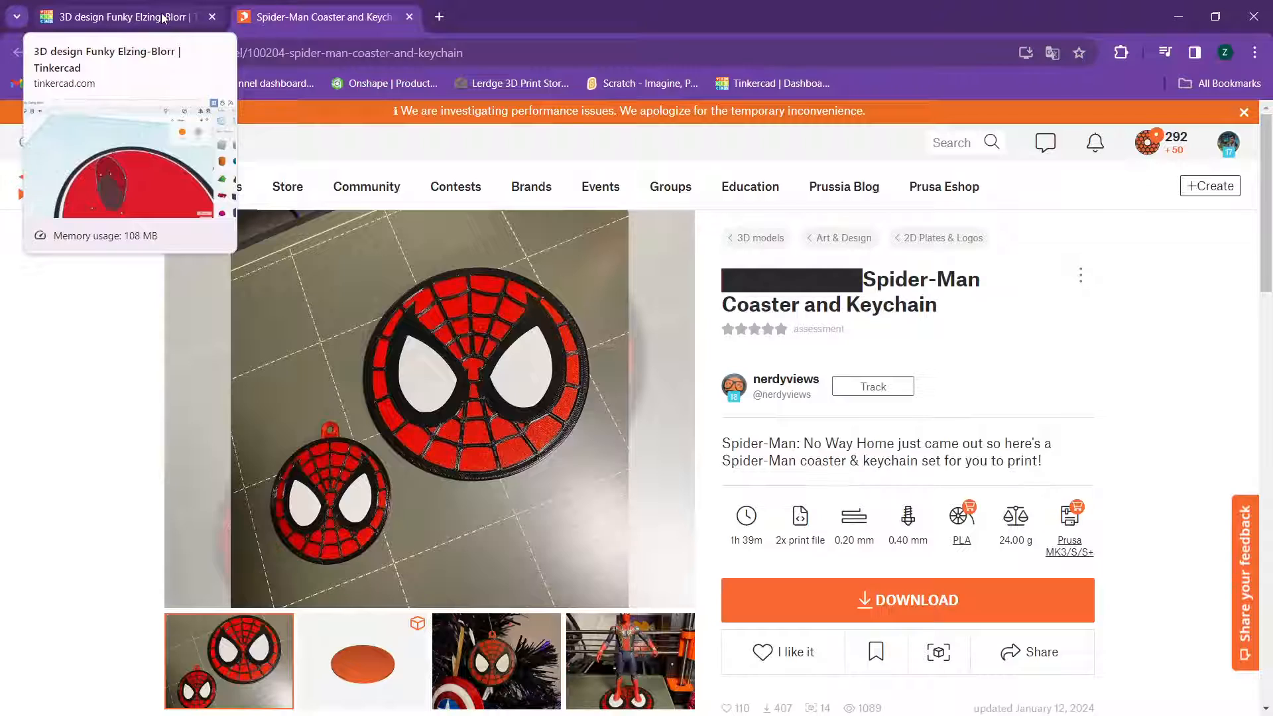
{"action": "left_click", "coordinate": [162, 18]}
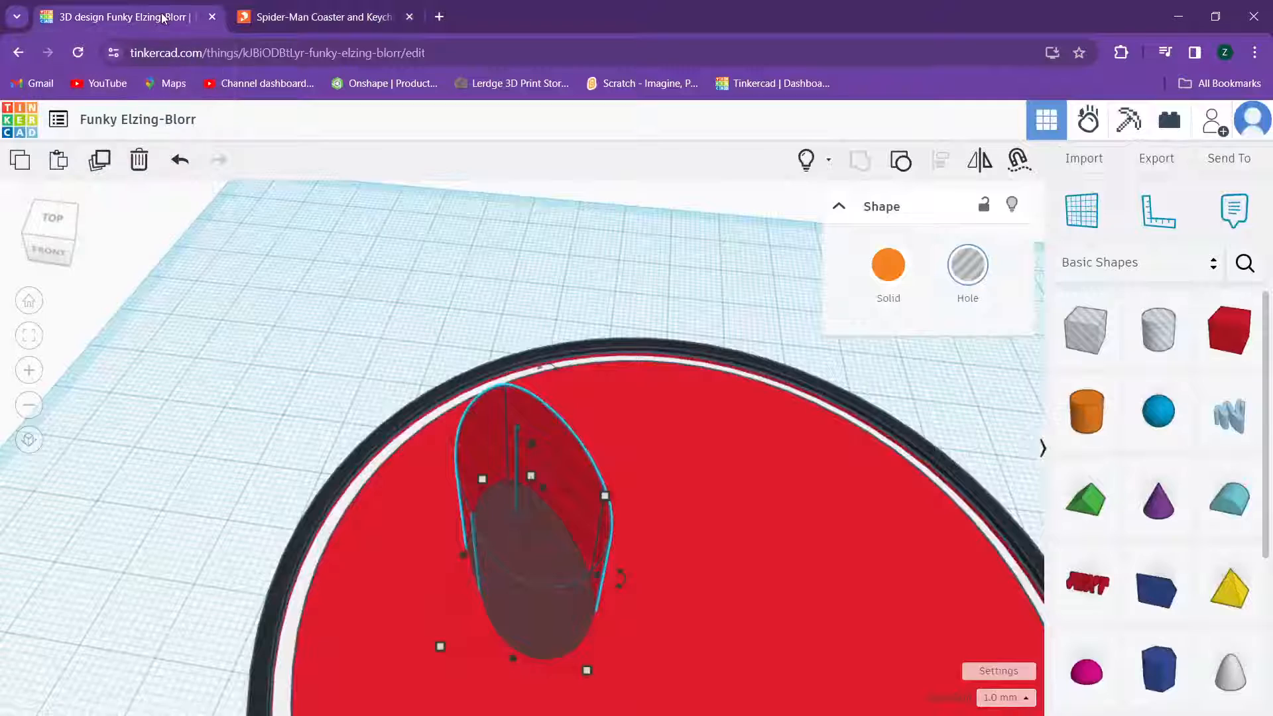
{"action": "right_click_drag", "start_coordinate": [432, 361], "coordinate": [522, 435]}
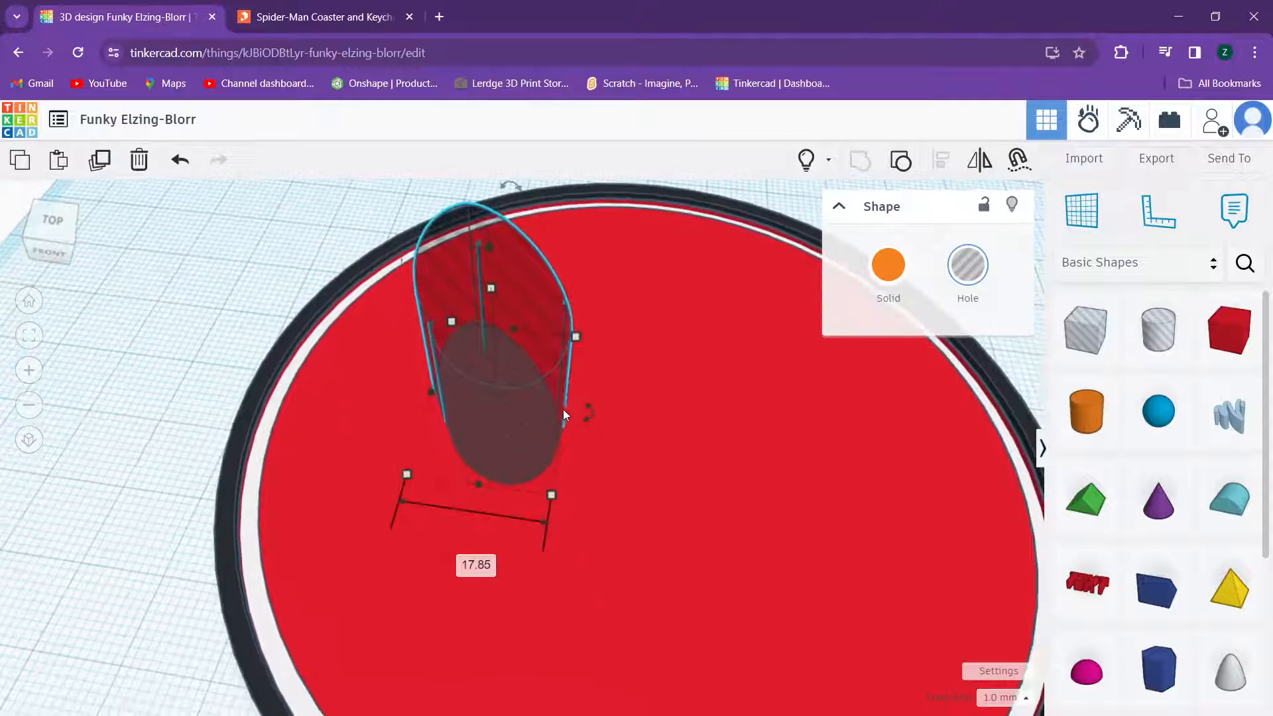
{"action": "left_click_drag", "start_coordinate": [566, 411], "coordinate": [667, 440]}
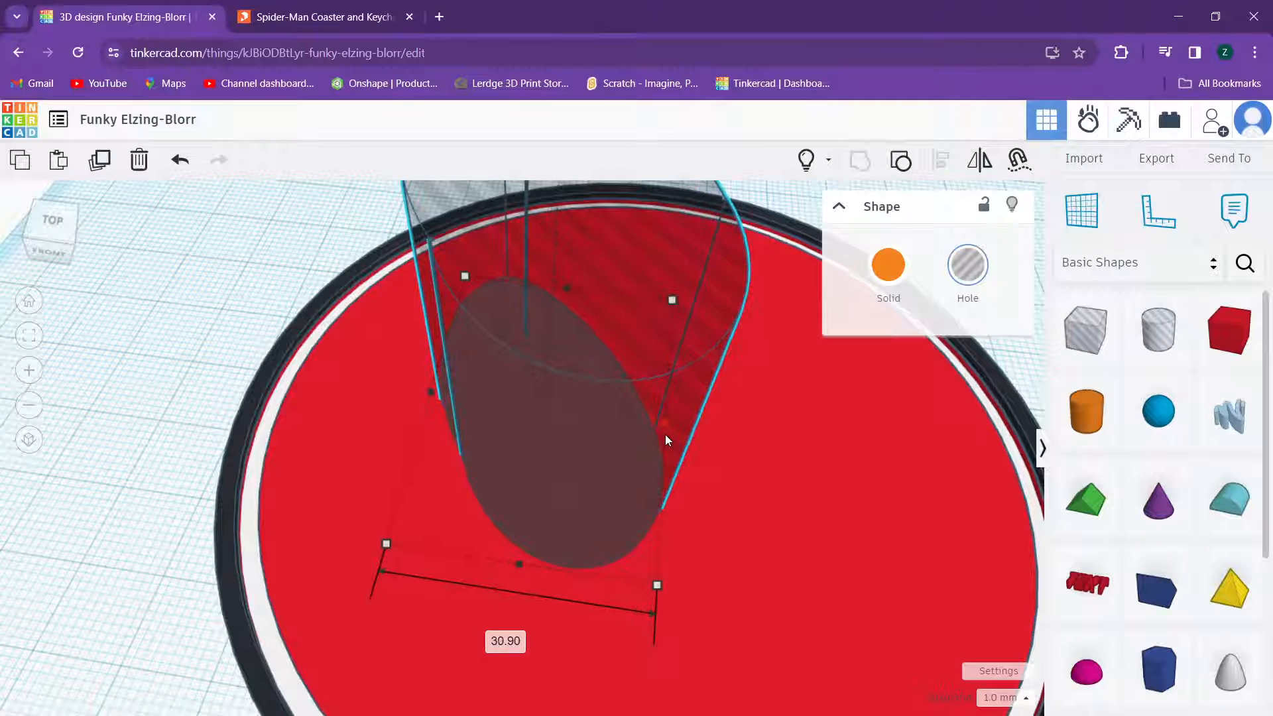
Step: Move the enlarged eye hole slightly outward toward the disc's upper rim
{"action": "right_click_drag", "start_coordinate": [665, 435], "coordinate": [646, 385]}
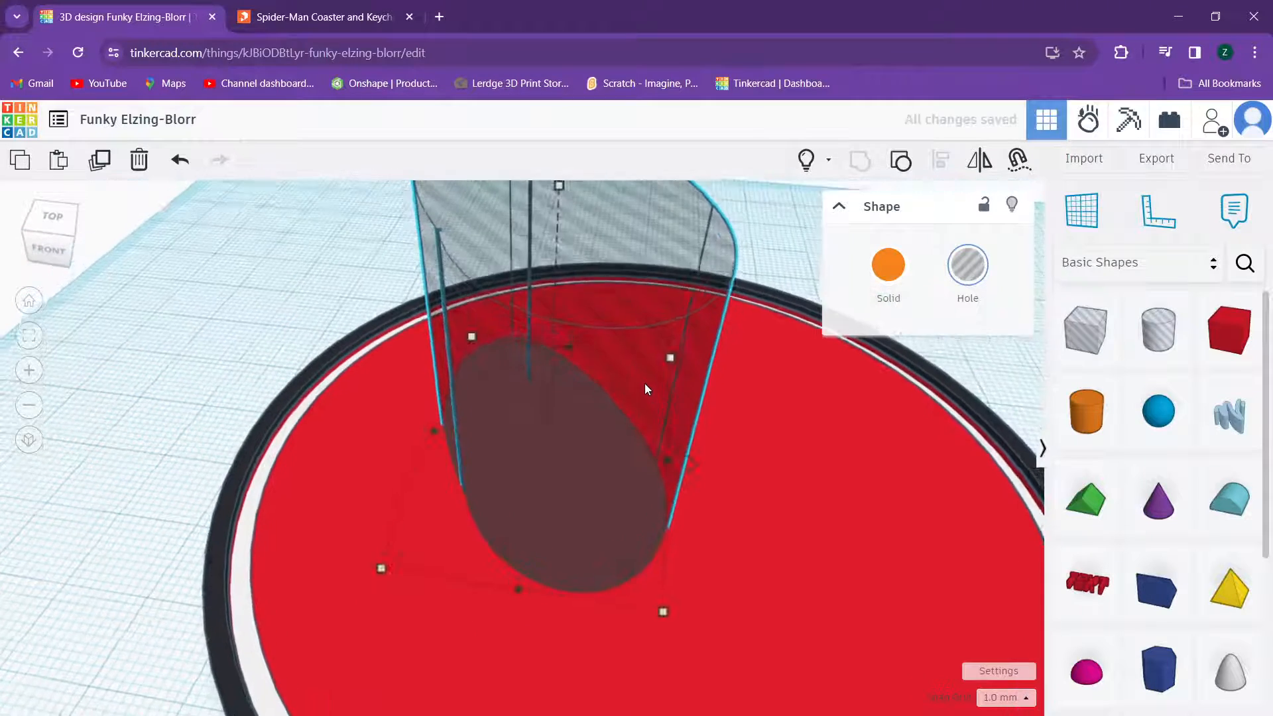
{"action": "scroll", "coordinate": [559, 449], "scroll_direction": "down", "scroll_amount": 2}
{"action": "right_click_drag", "start_coordinate": [559, 448], "coordinate": [530, 491]}
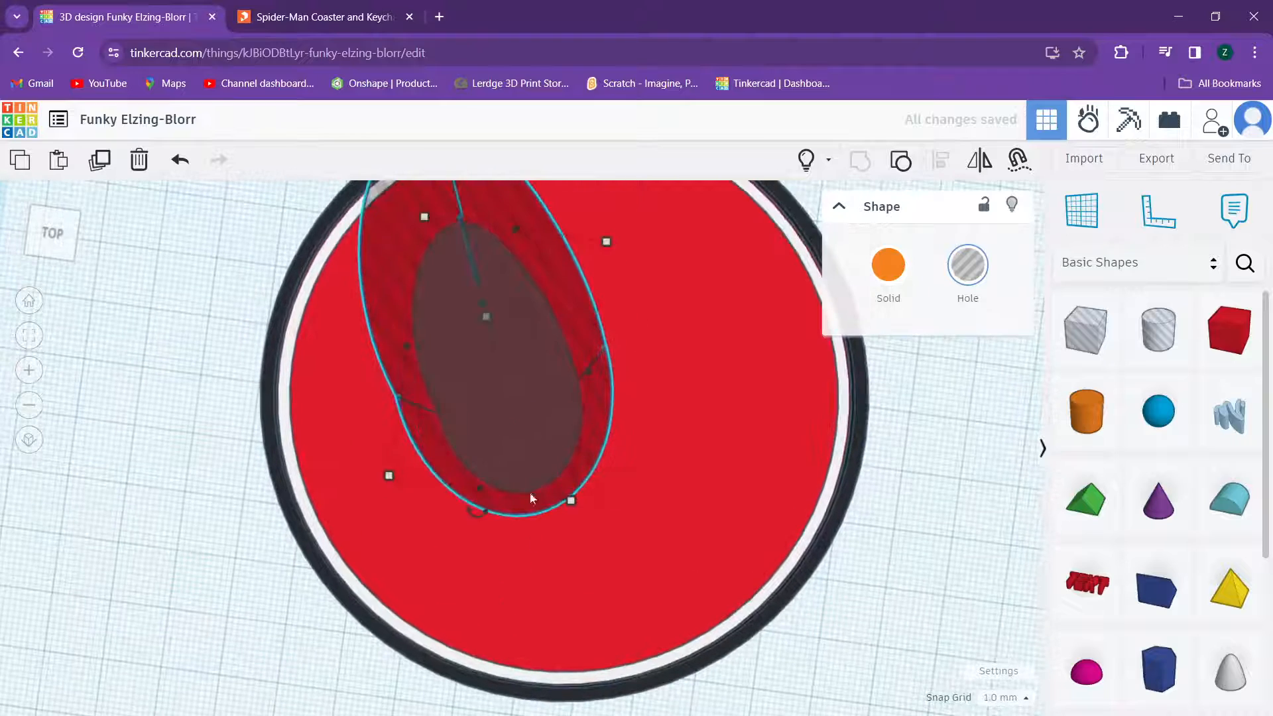
{"action": "left_click_drag", "start_coordinate": [518, 457], "coordinate": [480, 432]}
{"action": "mouse_move", "coordinate": [500, 416]}
{"action": "right_mouse_down"}
{"action": "mouse_move", "coordinate": [527, 408]}
{"action": "mouse_move", "coordinate": [502, 452]}
{"action": "mouse_move", "coordinate": [491, 399]}
{"action": "right_mouse_up"}
{"action": "scroll", "coordinate": [518, 408], "scroll_direction": "down", "scroll_amount": 1}
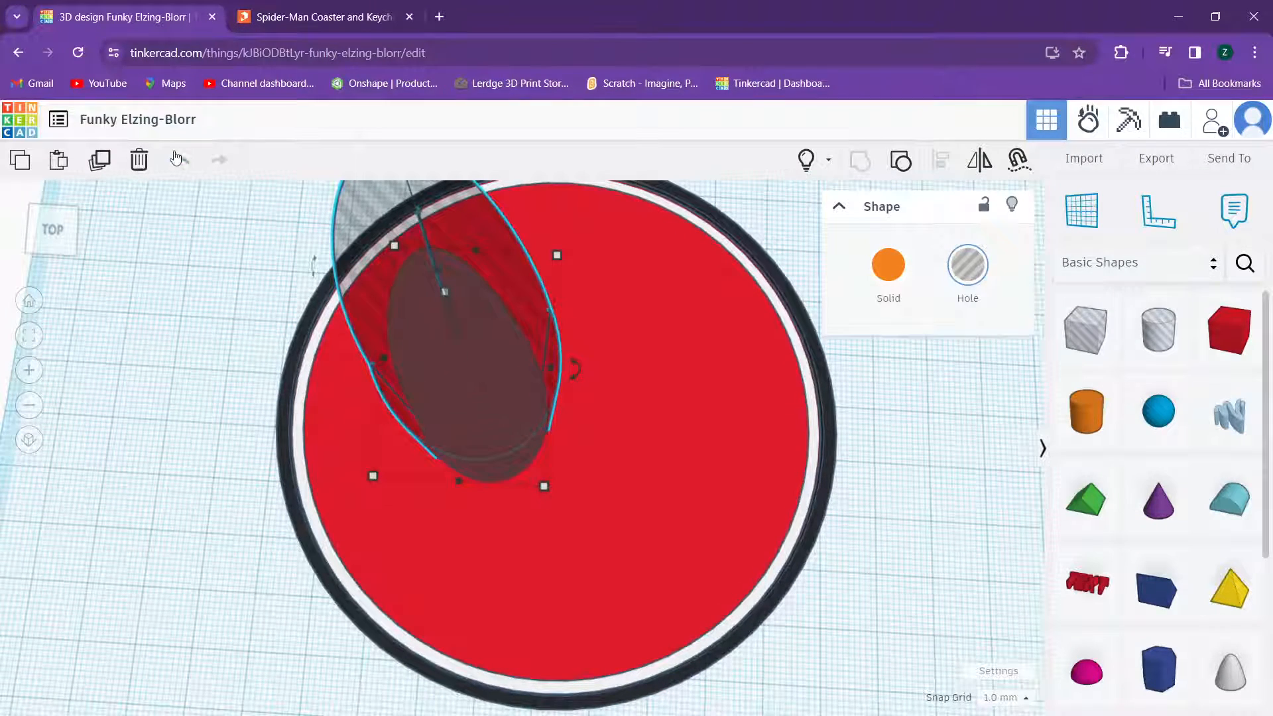
Step: Duplicate the eye hole, mirror the copy left to right and move it about 38 mm across to the disc's other half
{"action": "left_click", "coordinate": [99, 161]}
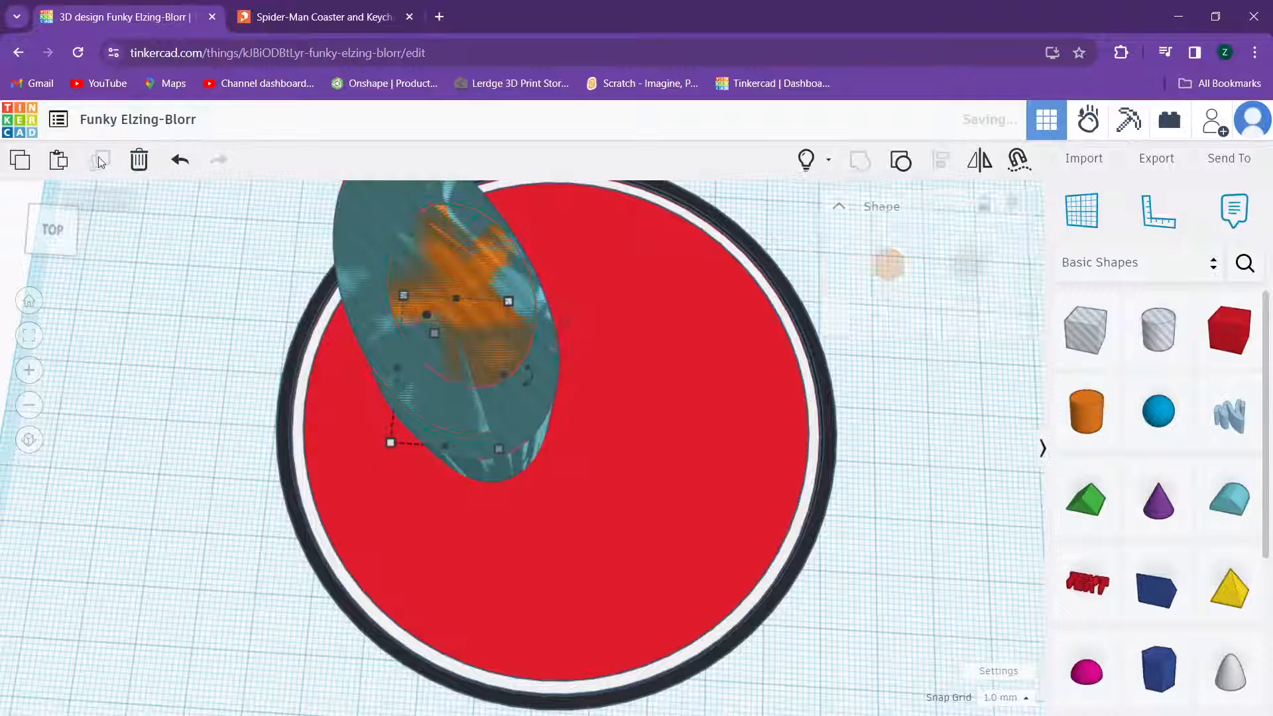
{"action": "left_click", "coordinate": [981, 165]}
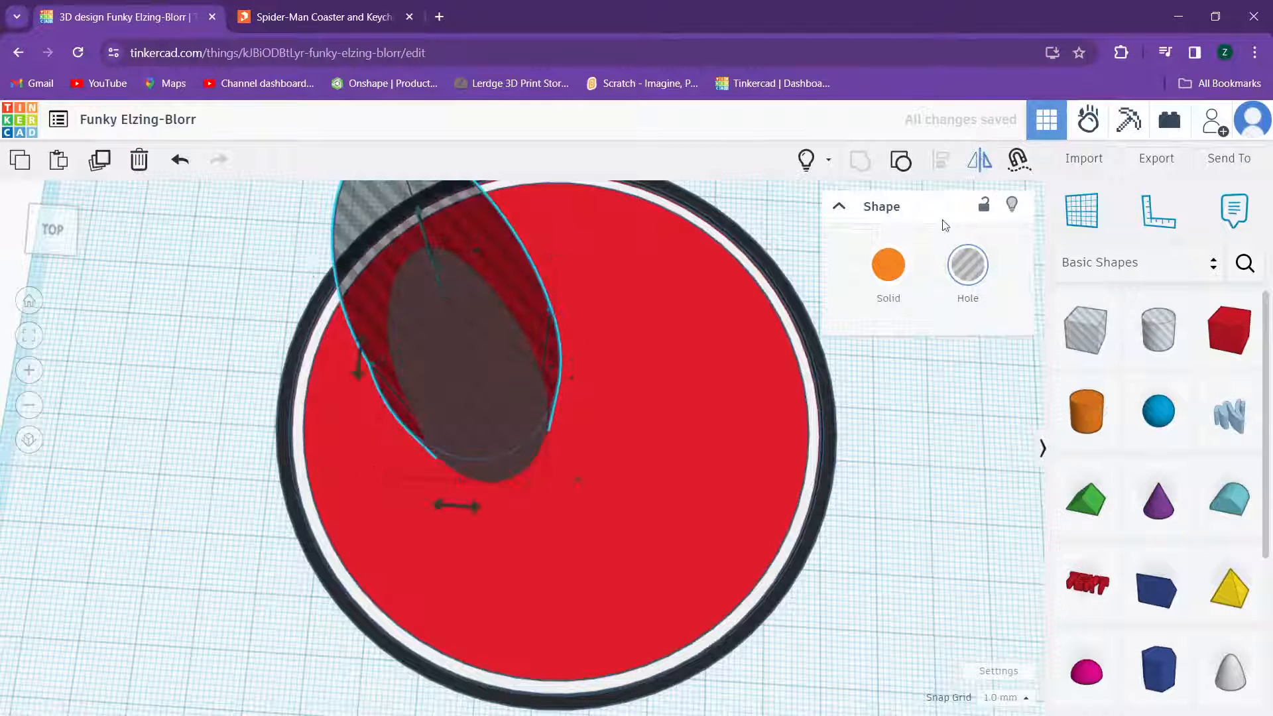
{"action": "left_click", "coordinate": [478, 512]}
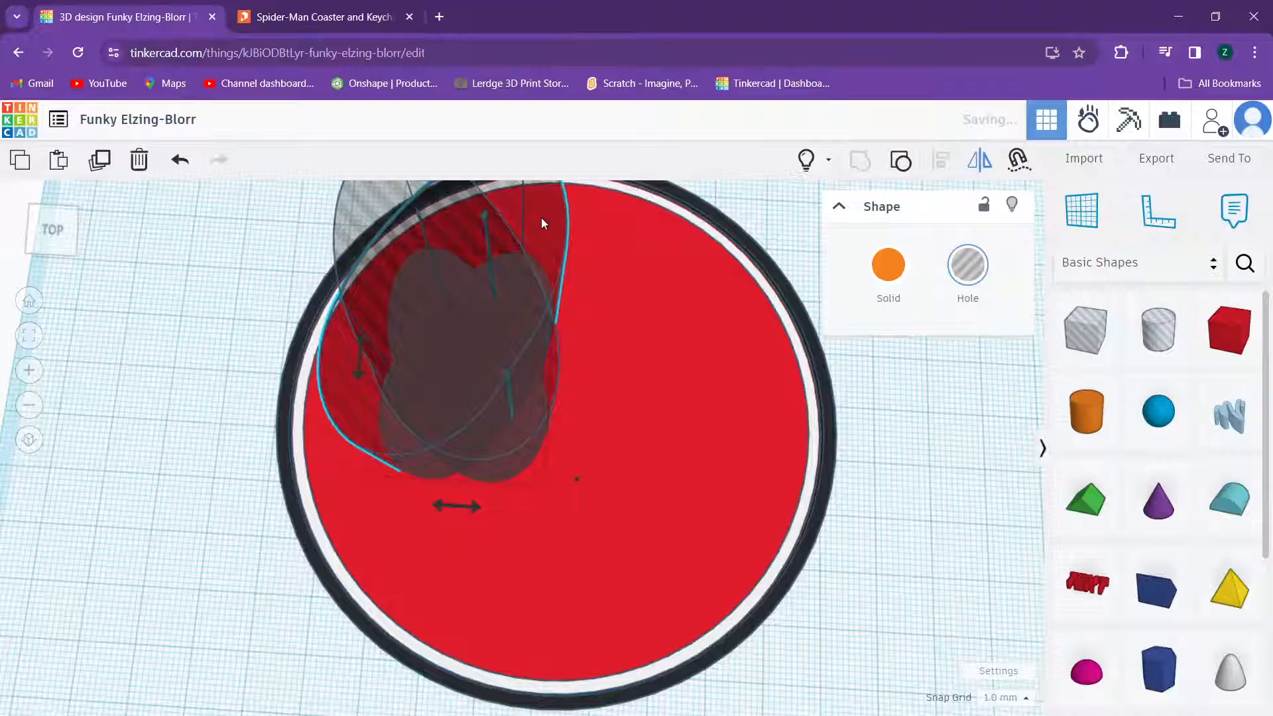
{"action": "left_click_drag", "start_coordinate": [541, 222], "coordinate": [816, 247]}
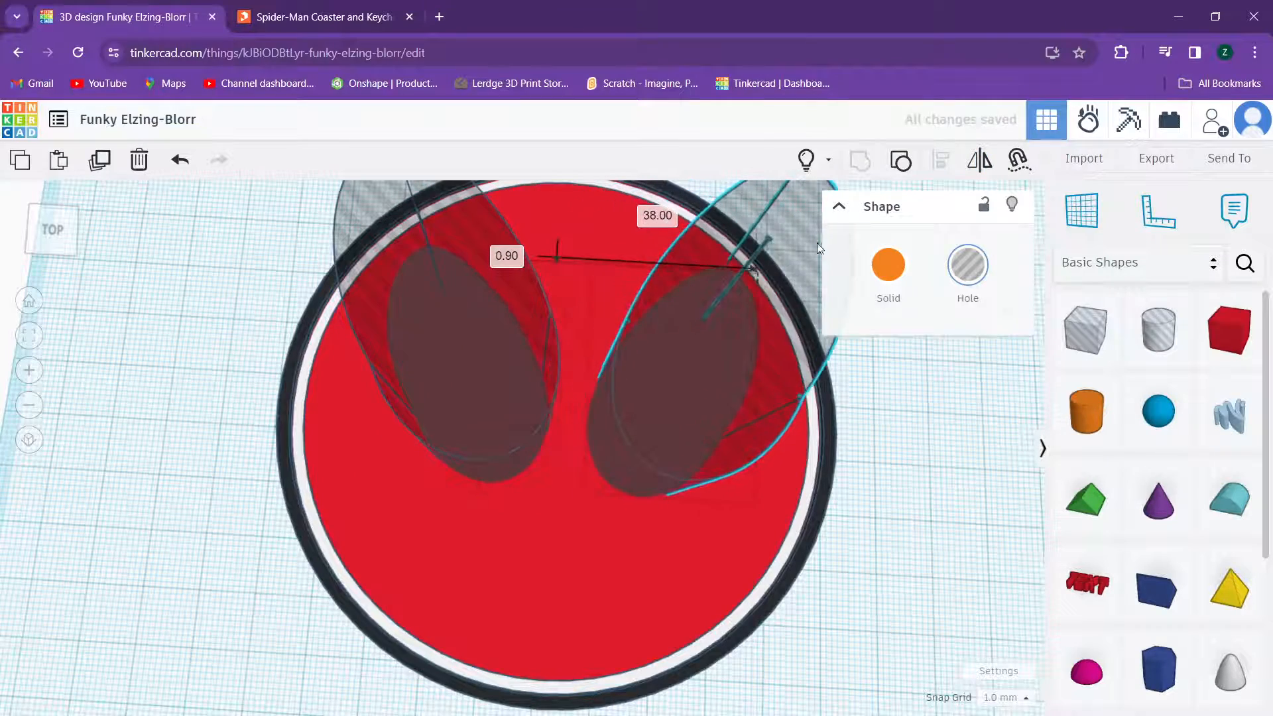
Step: Try resizing the copied eye hole to 26 mm wide and mirroring it left to right, and undo both changes
{"action": "right_click_drag", "start_coordinate": [817, 247], "coordinate": [741, 309]}
{"action": "middle_click_drag", "start_coordinate": [646, 287], "coordinate": [544, 347]}
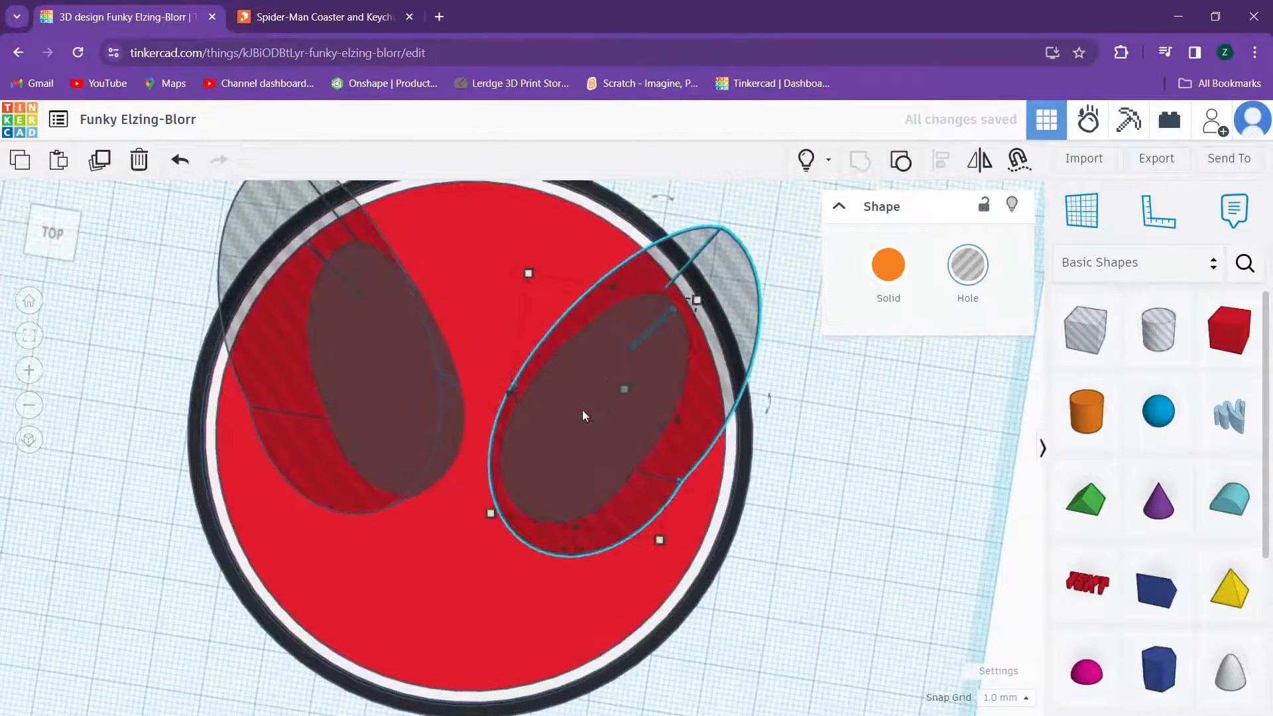
{"action": "right_click_drag", "start_coordinate": [582, 410], "coordinate": [622, 402]}
{"action": "middle_click_drag", "start_coordinate": [623, 402], "coordinate": [633, 365]}
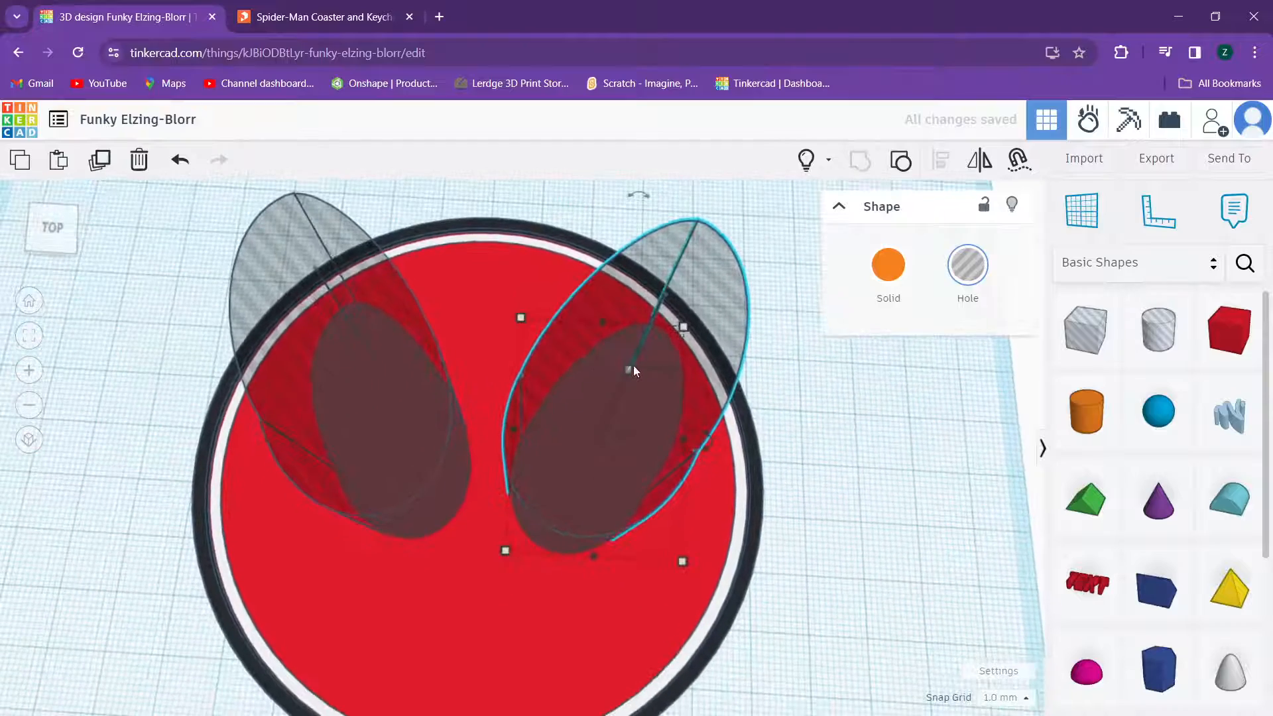
{"action": "right_click_drag", "start_coordinate": [630, 369], "coordinate": [519, 446]}
{"action": "left_click_drag", "start_coordinate": [516, 461], "coordinate": [549, 465]}
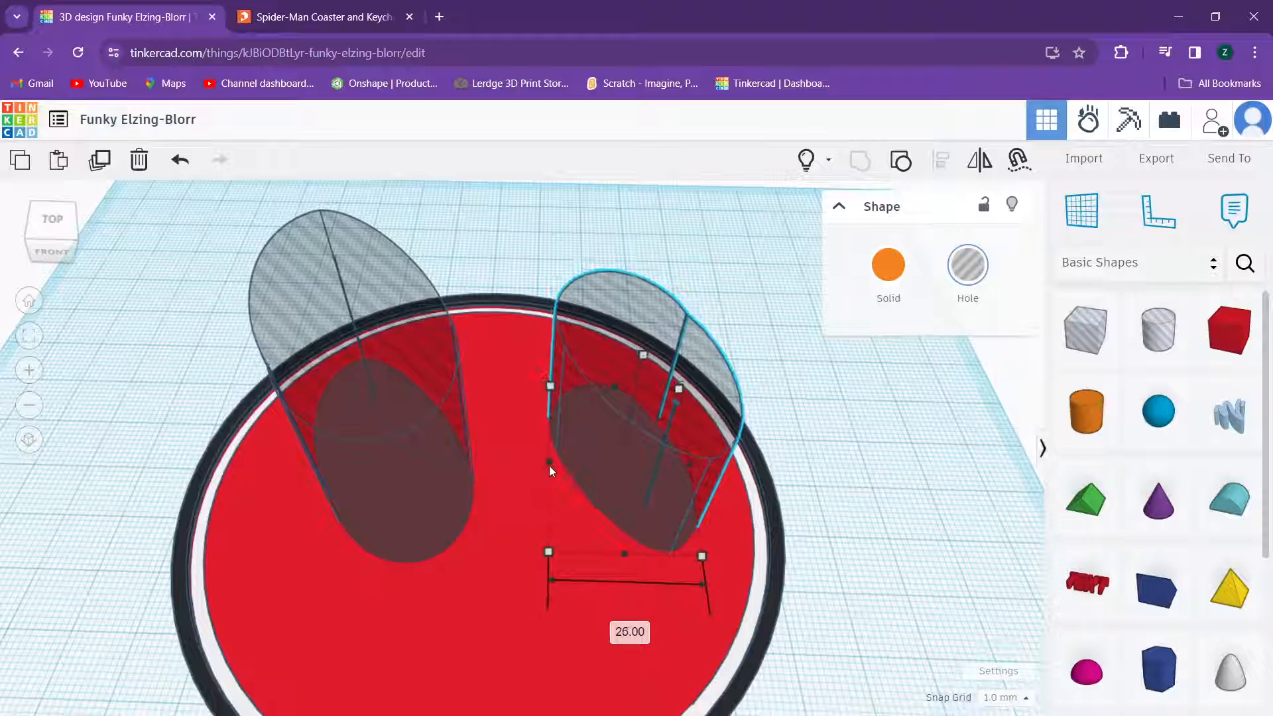
{"action": "left_click", "coordinate": [979, 165]}
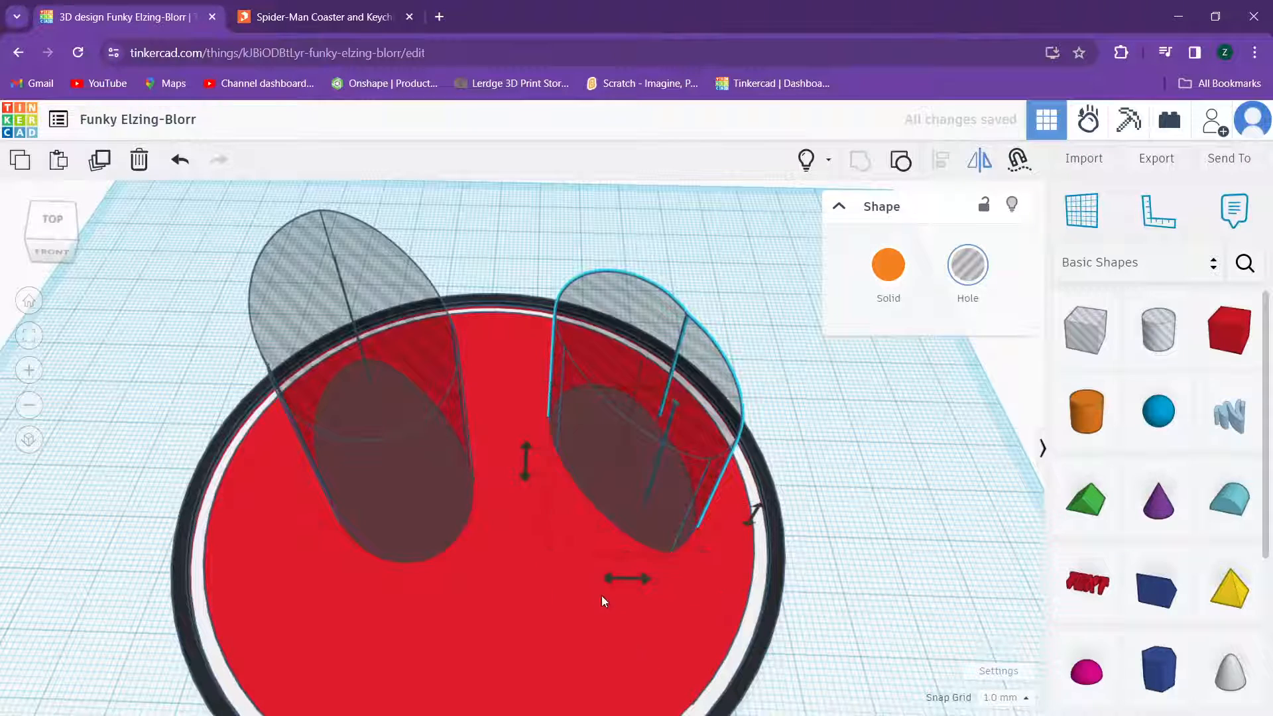
{"action": "left_click", "coordinate": [611, 576]}
{"action": "right_click_drag", "start_coordinate": [555, 515], "coordinate": [574, 446]}
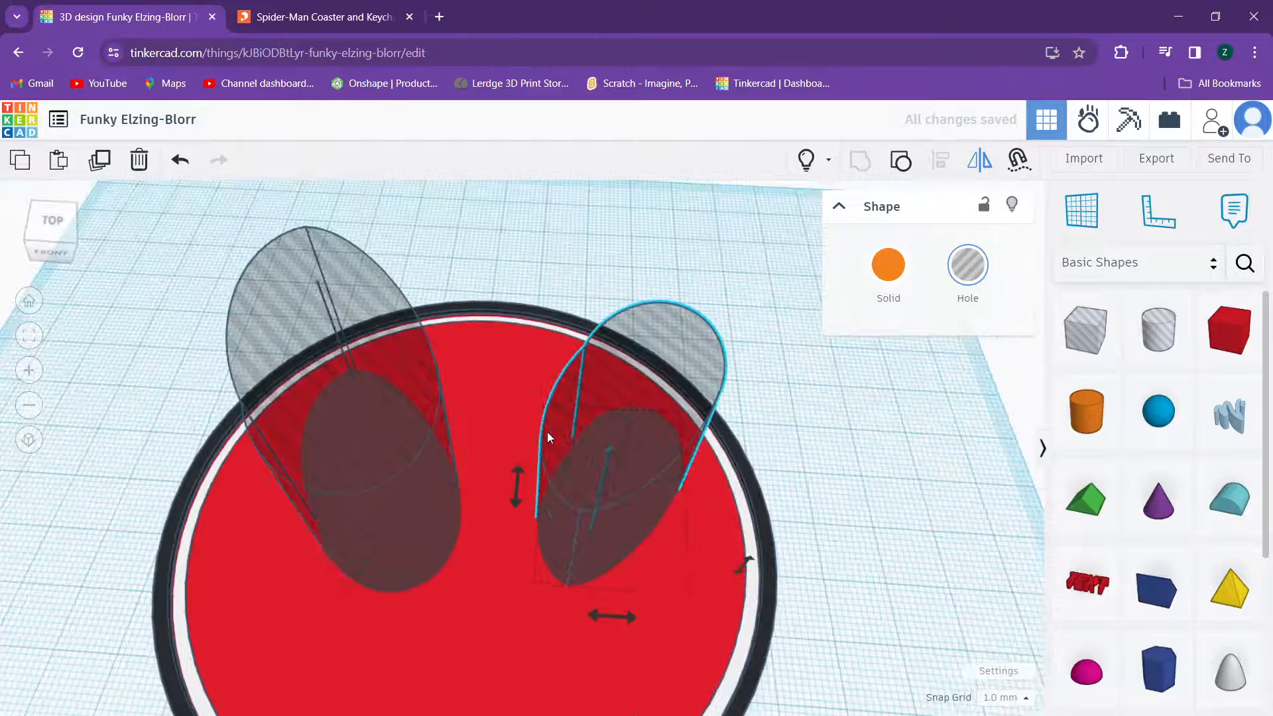
{"action": "right_click_drag", "start_coordinate": [514, 506], "coordinate": [453, 529]}
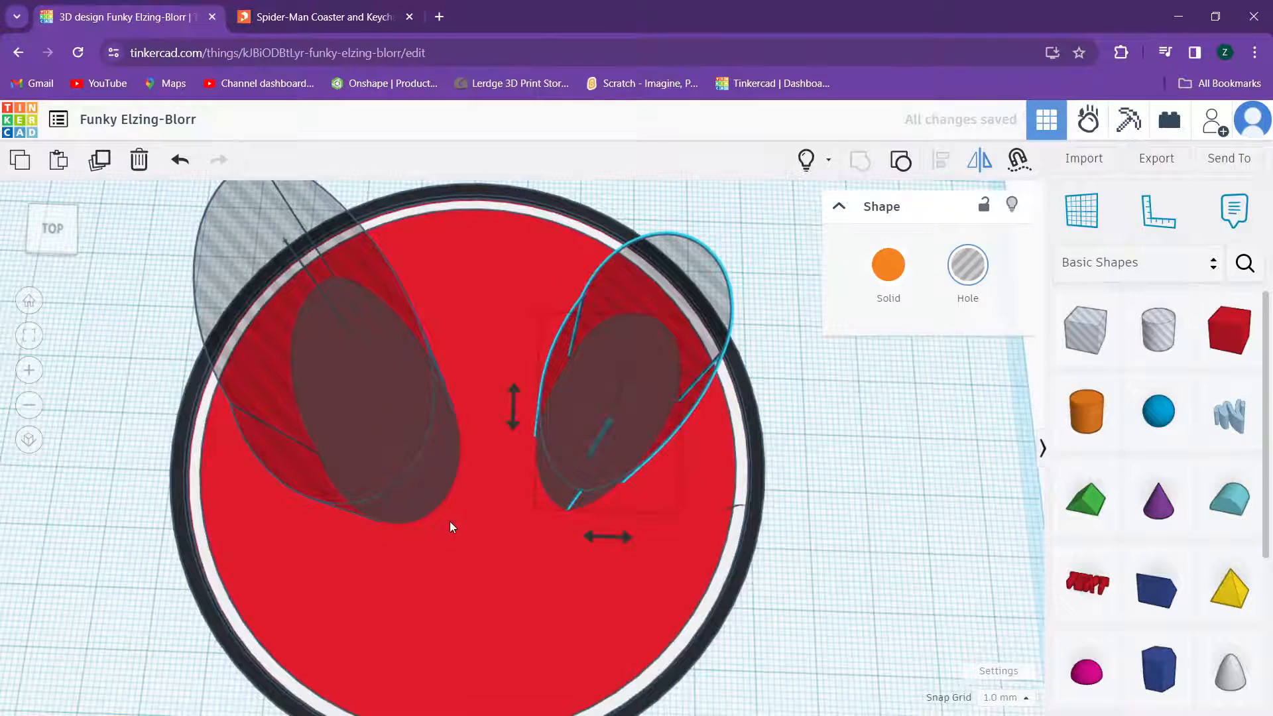
{"action": "left_click", "coordinate": [180, 159]}
{"action": "left_click", "coordinate": [179, 159]}
Step: Select both eye holes on the red disc and group them into a single hole shape
{"action": "right_click_drag", "start_coordinate": [366, 389], "coordinate": [396, 408]}
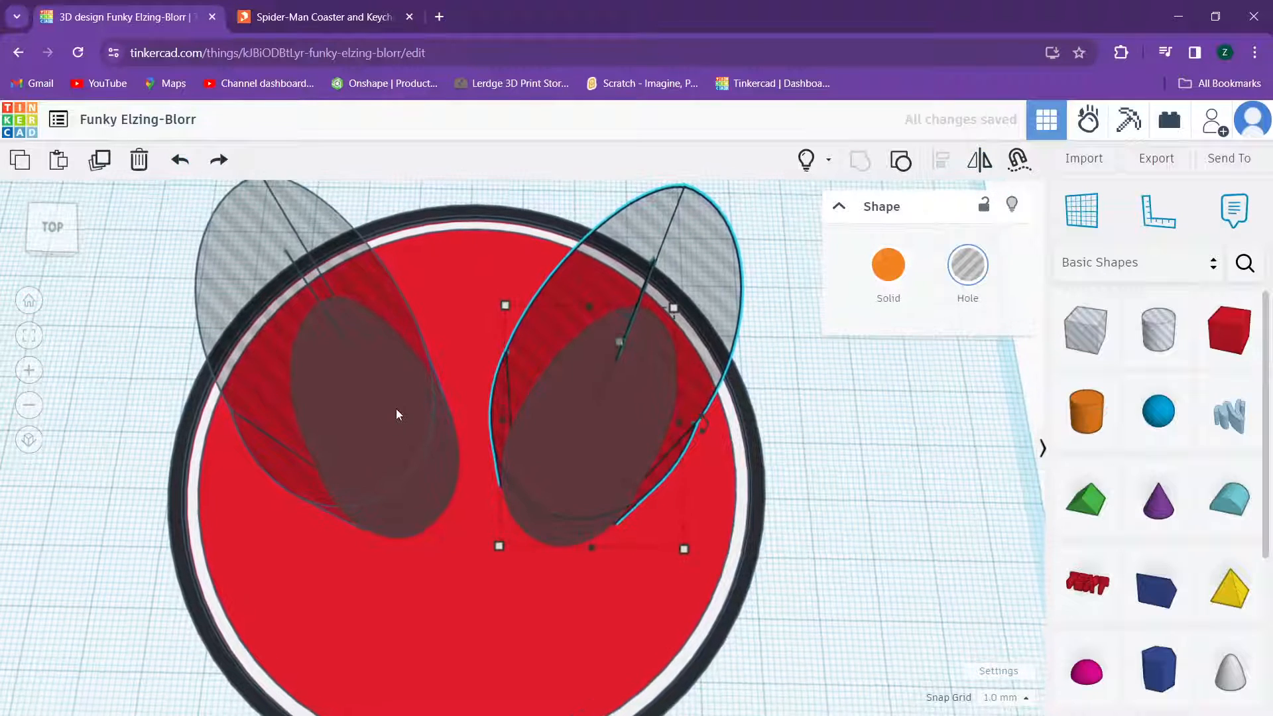
{"action": "scroll", "coordinate": [549, 384], "scroll_direction": "up", "scroll_amount": 1}
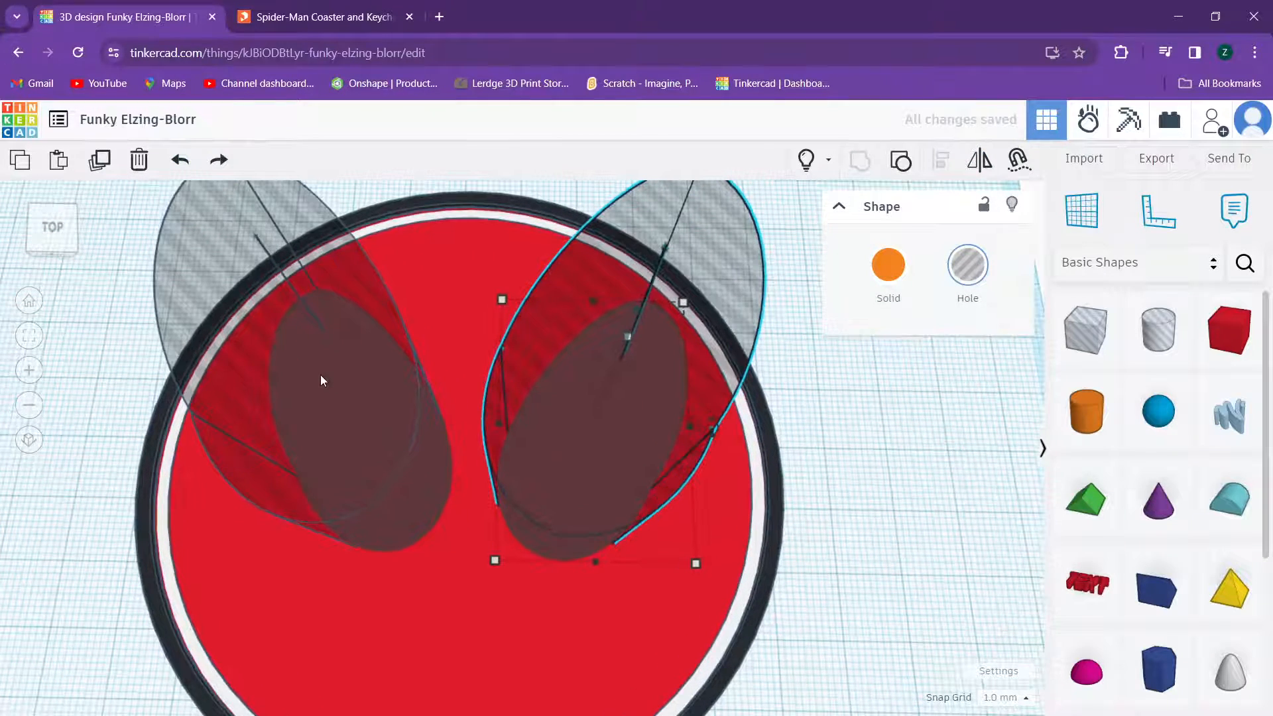
{"action": "left_click", "coordinate": [321, 375]}
{"action": "scroll", "coordinate": [321, 375], "scroll_direction": "down", "scroll_amount": 1}
{"action": "left_click", "coordinate": [615, 341]}
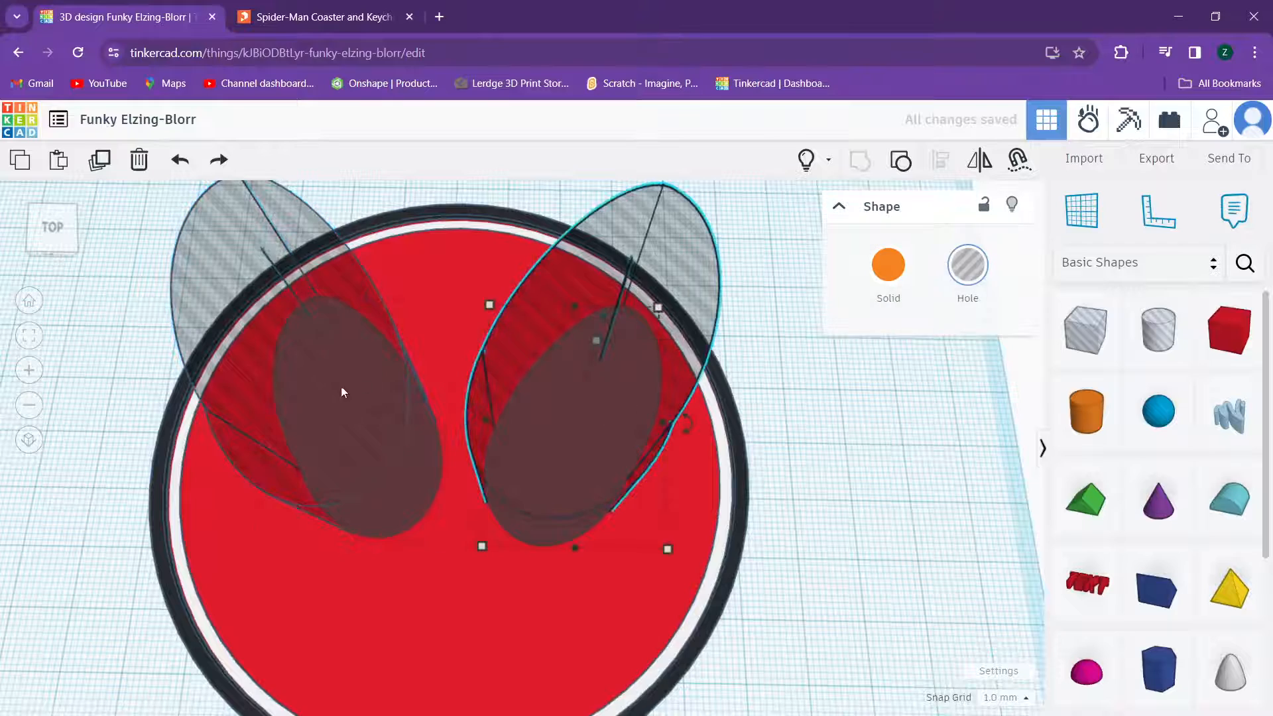
{"action": "left_click", "coordinate": [414, 383], "text": "shift"}
{"action": "left_click", "coordinate": [859, 160]}
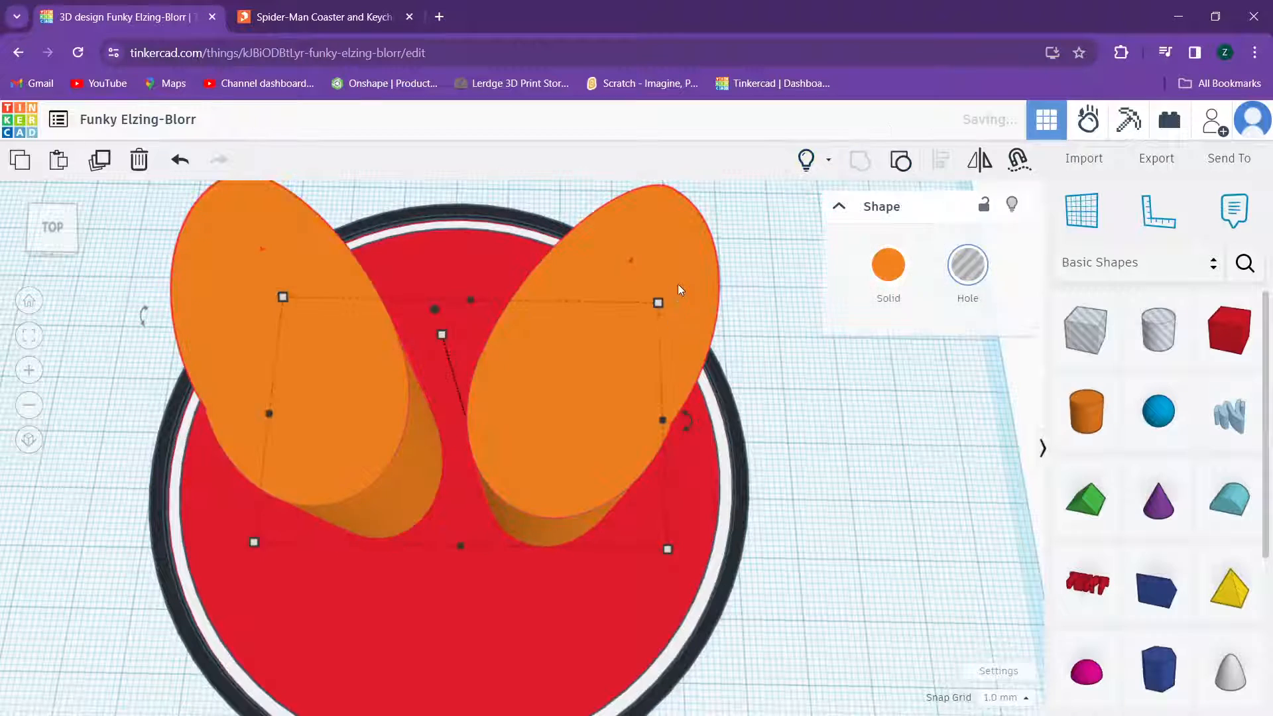
{"action": "right_click_drag", "start_coordinate": [677, 284], "coordinate": [643, 271]}
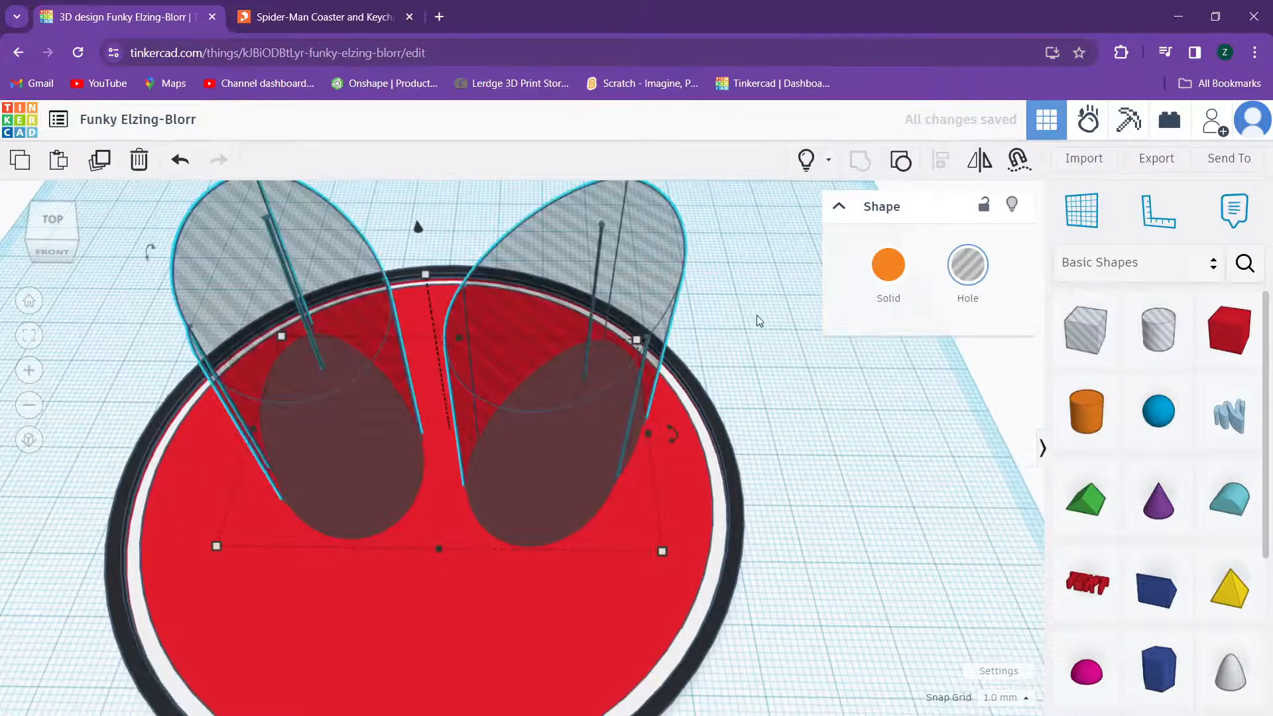
Step: Try centring the grouped eye holes and all the coaster discs on each other from left to right, and undo it
{"action": "key", "text": "ctrl+a"}
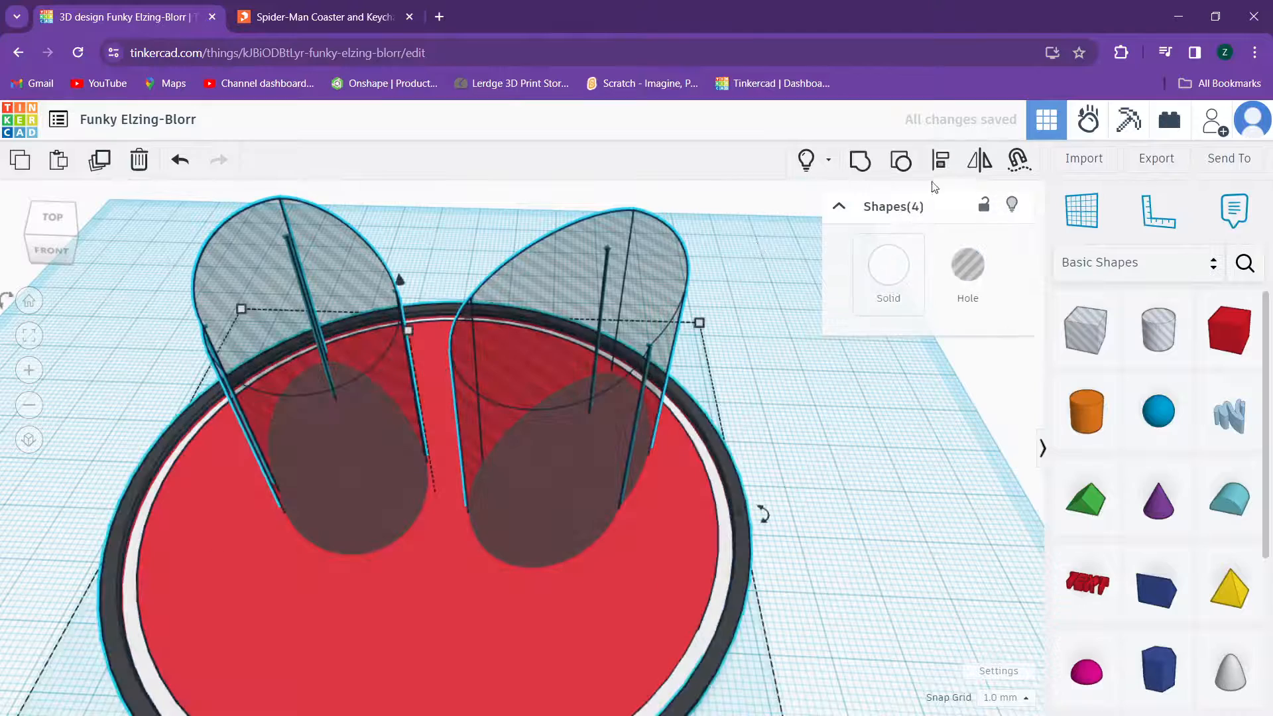
{"action": "right_click_drag", "start_coordinate": [579, 406], "coordinate": [597, 364]}
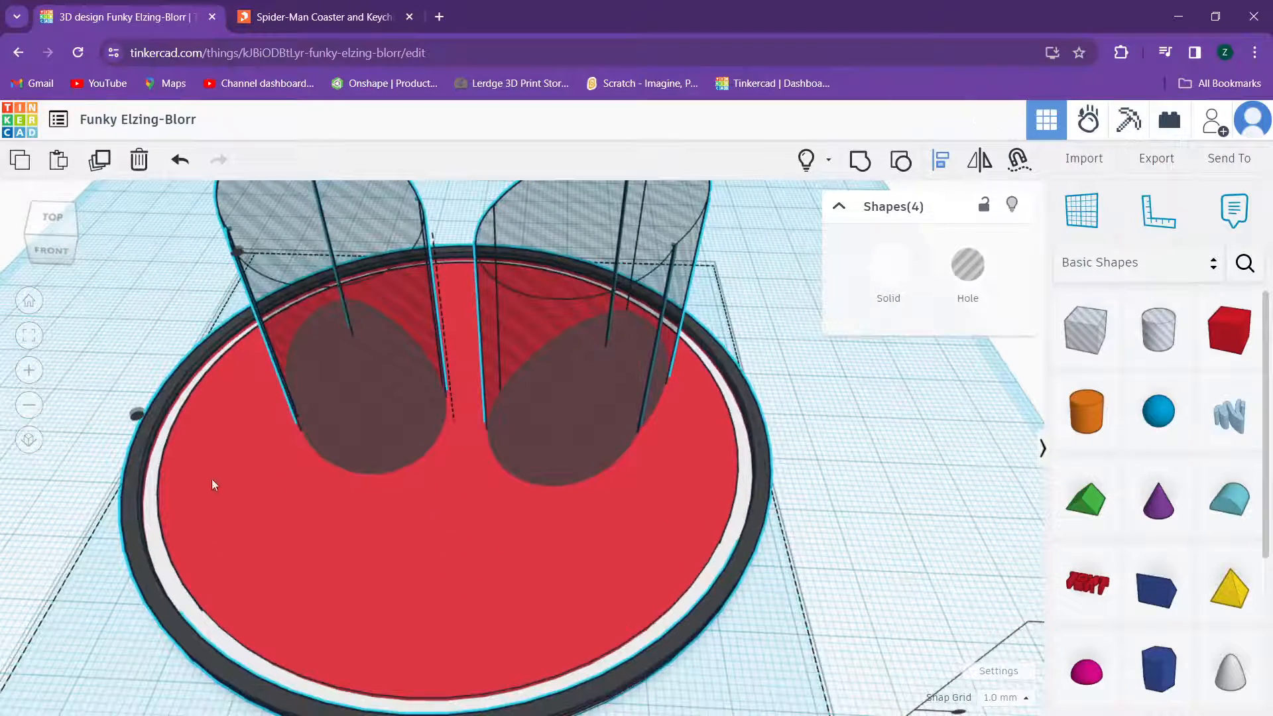
{"action": "scroll", "coordinate": [371, 497], "scroll_direction": "down", "scroll_amount": 2}
{"action": "left_click", "coordinate": [380, 674]}
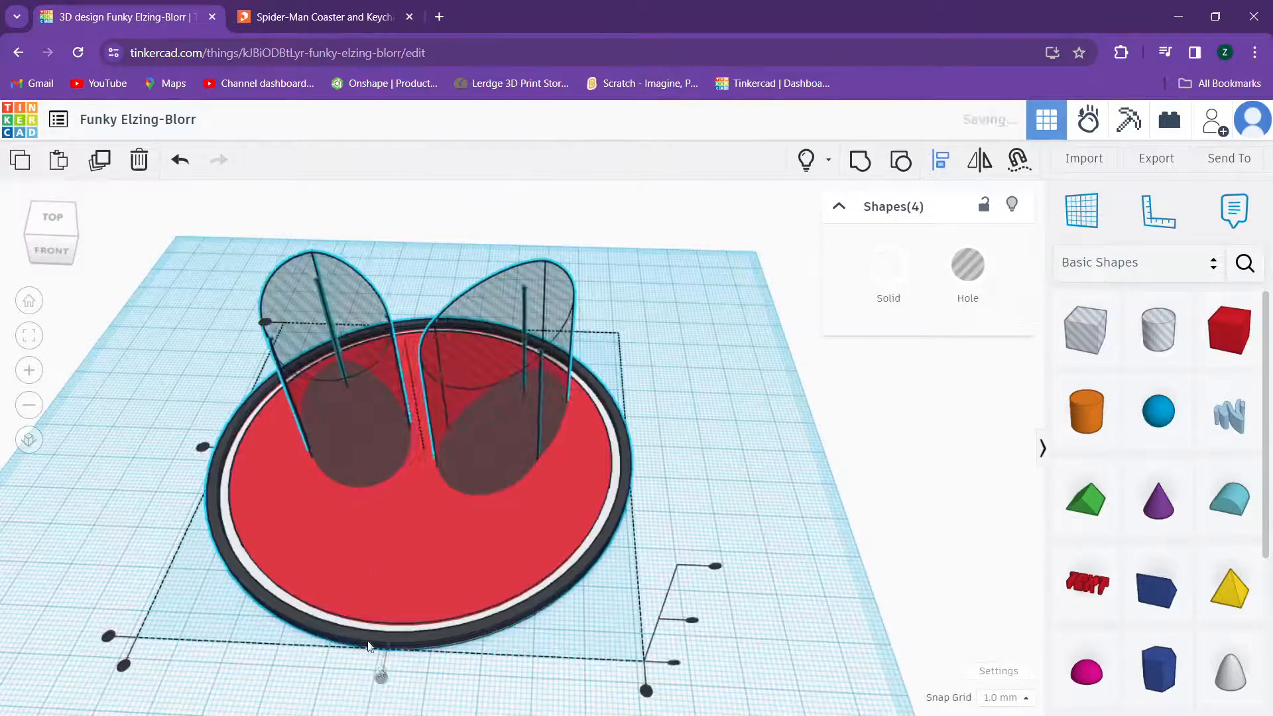
{"action": "right_click_drag", "start_coordinate": [408, 421], "coordinate": [654, 370]}
{"action": "left_click", "coordinate": [655, 359]}
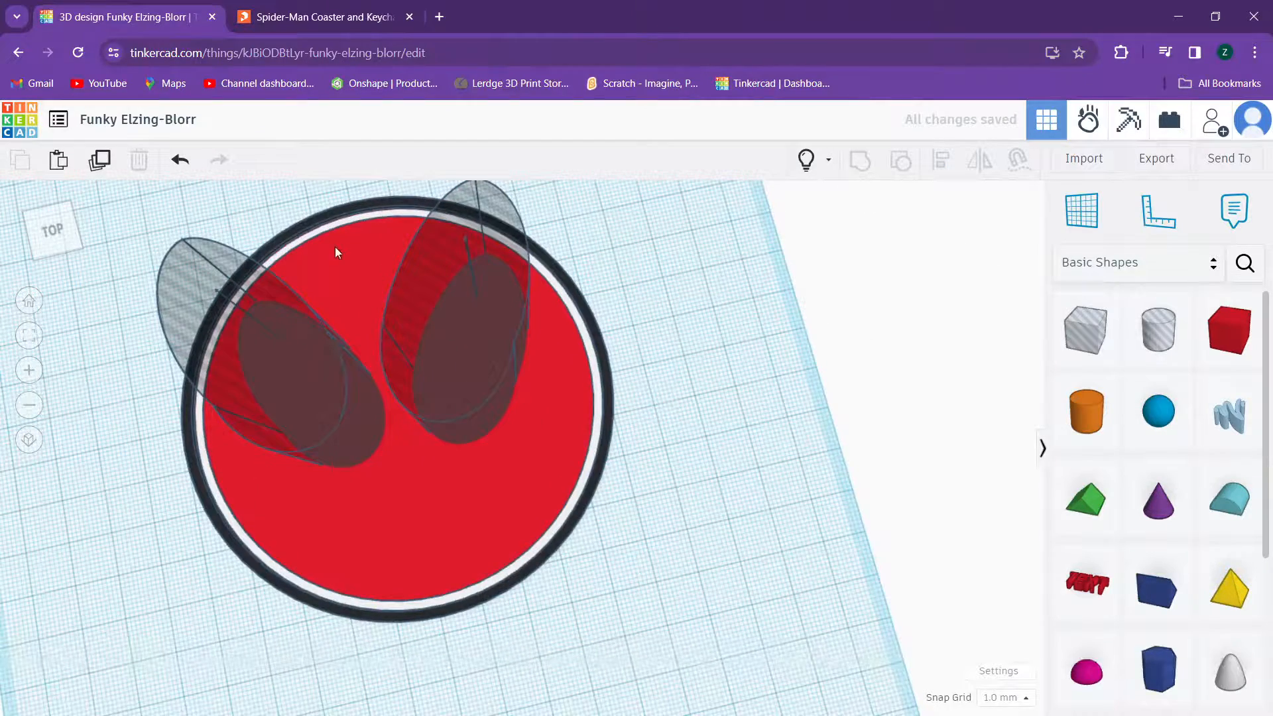
{"action": "key", "text": "ctrl+z"}
Step: Select both eye holes, align them front to back by their centres and group them into one hole shape
{"action": "left_click", "coordinate": [443, 331]}
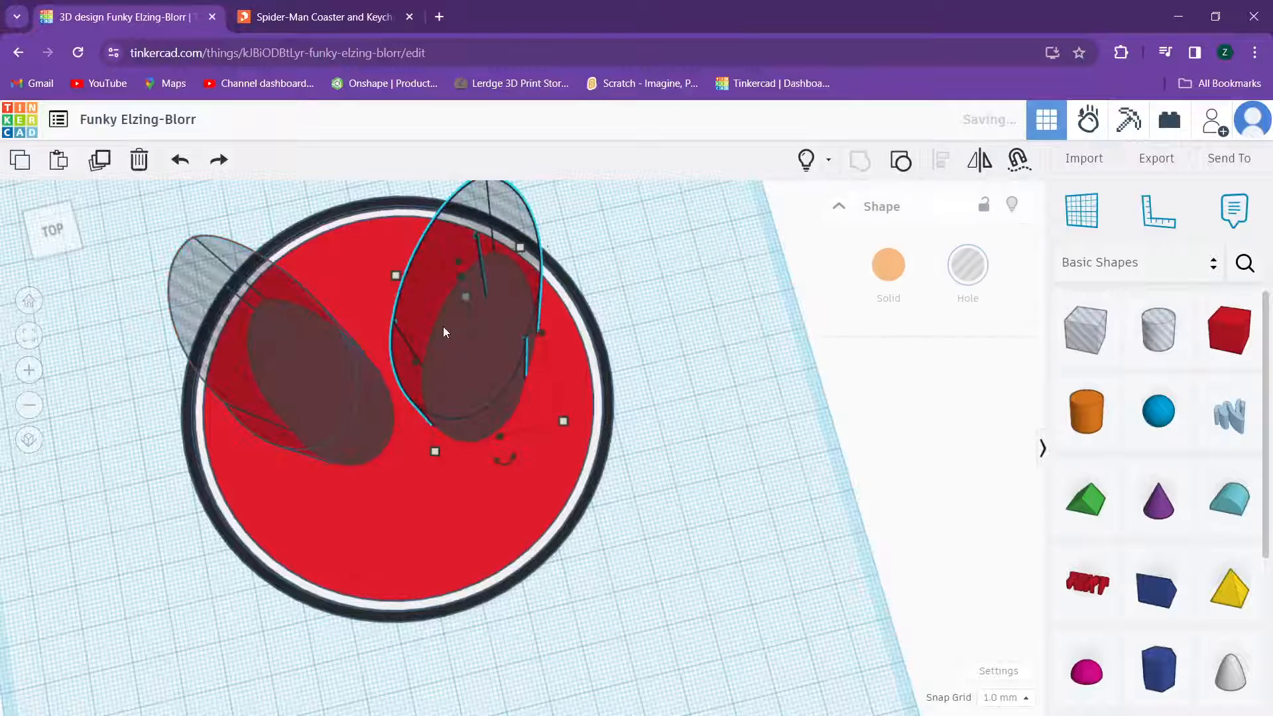
{"action": "left_click", "coordinate": [316, 332], "text": "shift"}
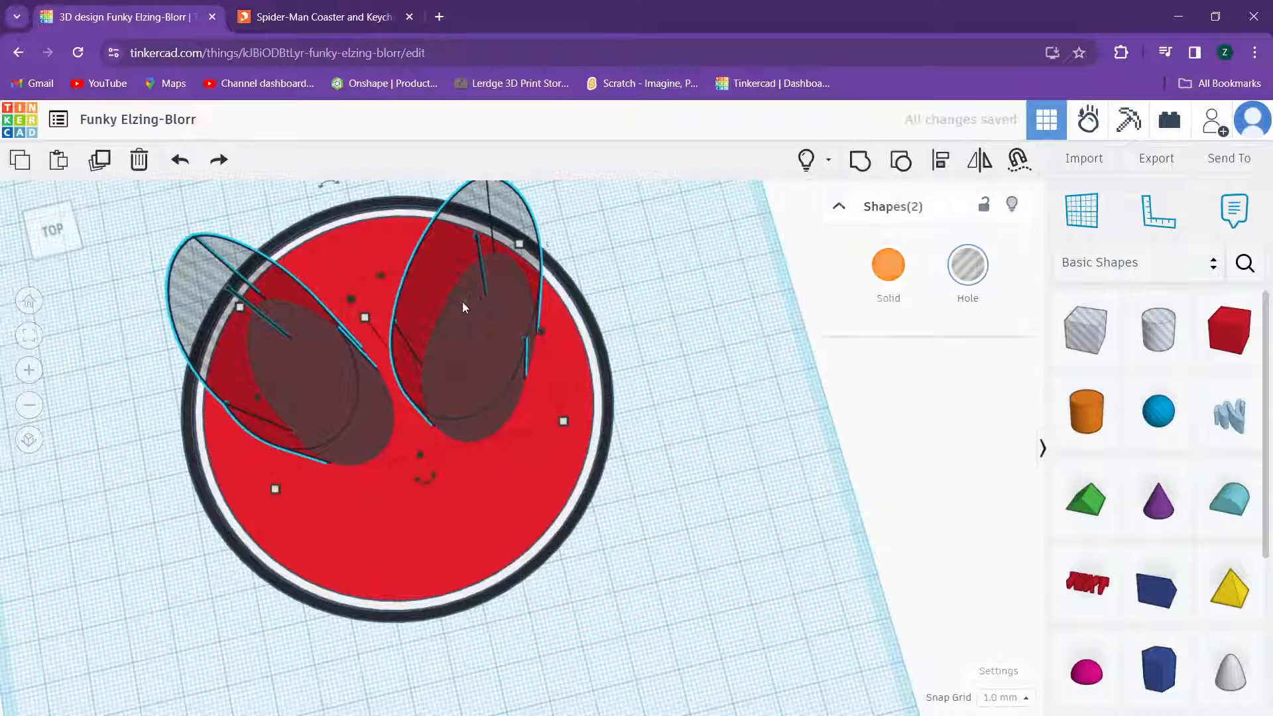
{"action": "left_click", "coordinate": [940, 161]}
{"action": "left_click", "coordinate": [234, 403]}
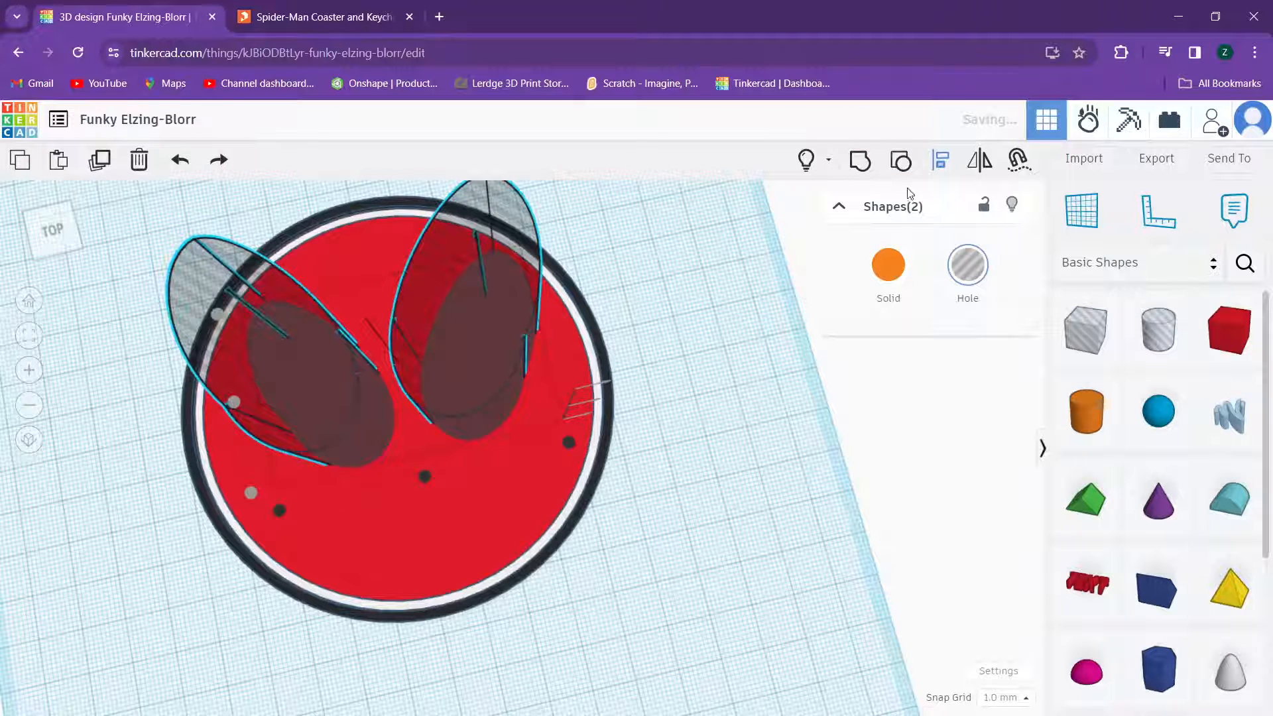
{"action": "left_click", "coordinate": [854, 167]}
Step: Select the discs together with the grouped eye holes and align them all to the left-to-right centre
{"action": "right_click_drag", "start_coordinate": [639, 334], "coordinate": [628, 308]}
{"action": "left_click_drag", "start_coordinate": [630, 290], "coordinate": [257, 531]}
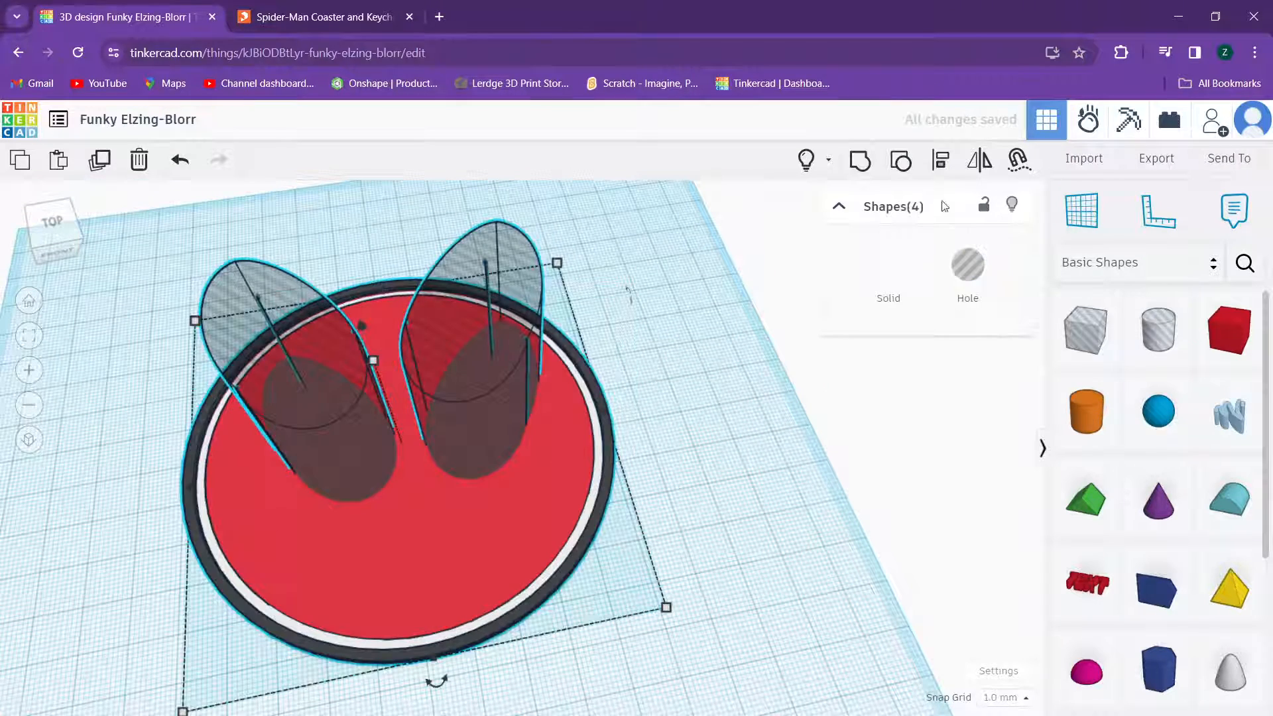
{"action": "left_click", "coordinate": [940, 158]}
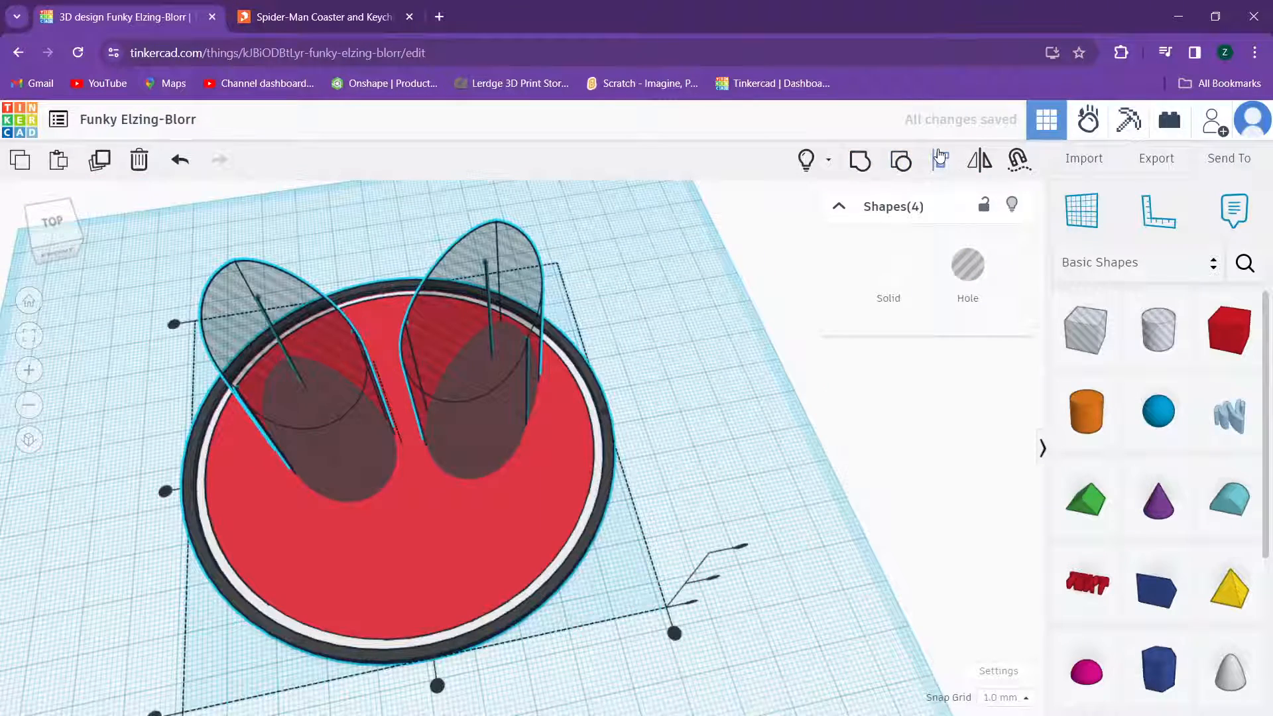
{"action": "left_click", "coordinate": [437, 685]}
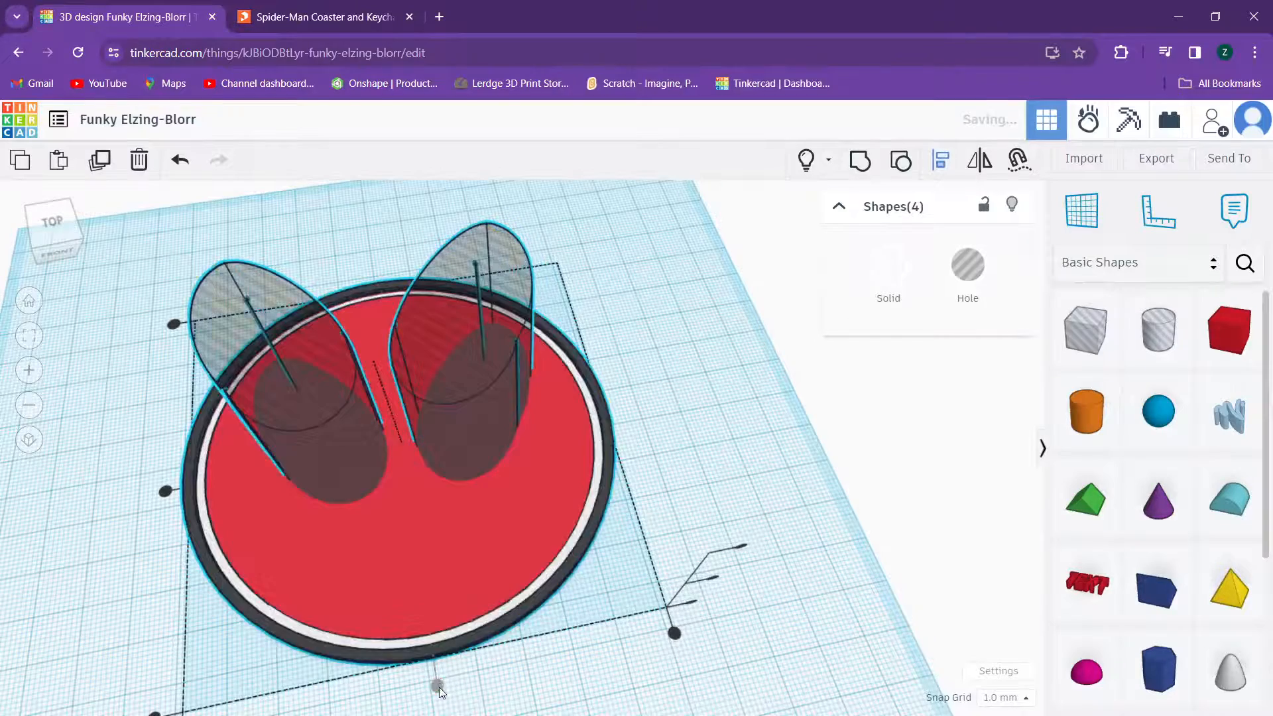
Step: Inspect the eye holes on the red disc from above and compare their shape with the Printables Spider-Man coaster photo
{"action": "left_click", "coordinate": [667, 420]}
{"action": "scroll", "coordinate": [523, 412], "scroll_direction": "up", "scroll_amount": 3}
{"action": "right_click_drag", "start_coordinate": [497, 453], "coordinate": [512, 460]}
{"action": "middle_click_drag", "start_coordinate": [512, 459], "coordinate": [656, 425]}
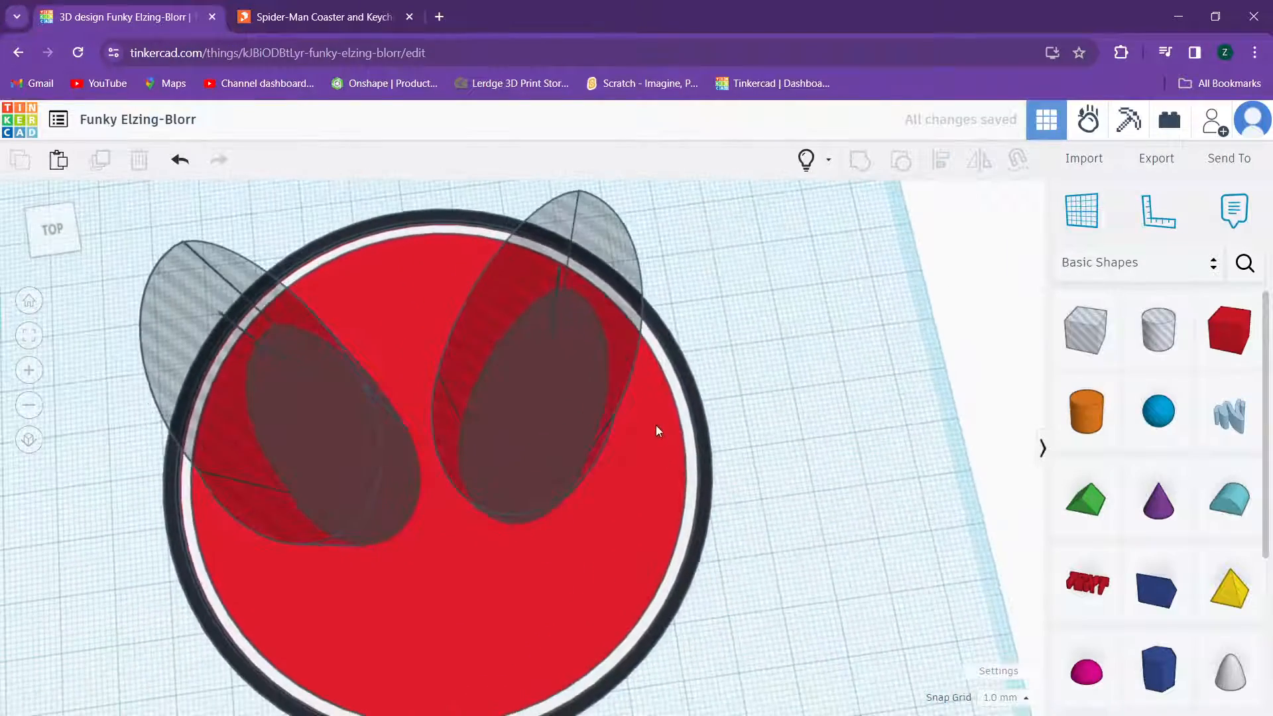
{"action": "scroll", "coordinate": [619, 424], "scroll_direction": "up", "scroll_amount": 2}
{"action": "right_click_drag", "start_coordinate": [563, 440], "coordinate": [554, 430]}
{"action": "middle_click_drag", "start_coordinate": [554, 430], "coordinate": [600, 443]}
{"action": "right_click_drag", "start_coordinate": [559, 443], "coordinate": [486, 454]}
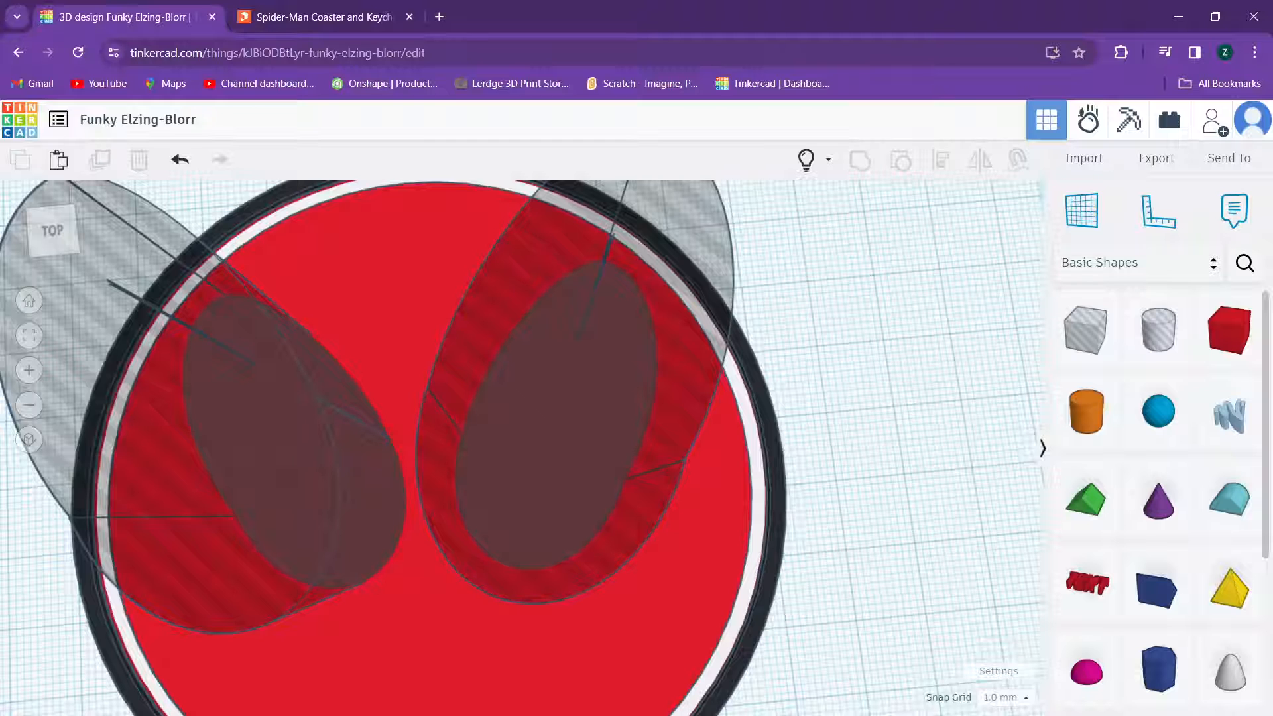
{"action": "left_click", "coordinate": [356, 16]}
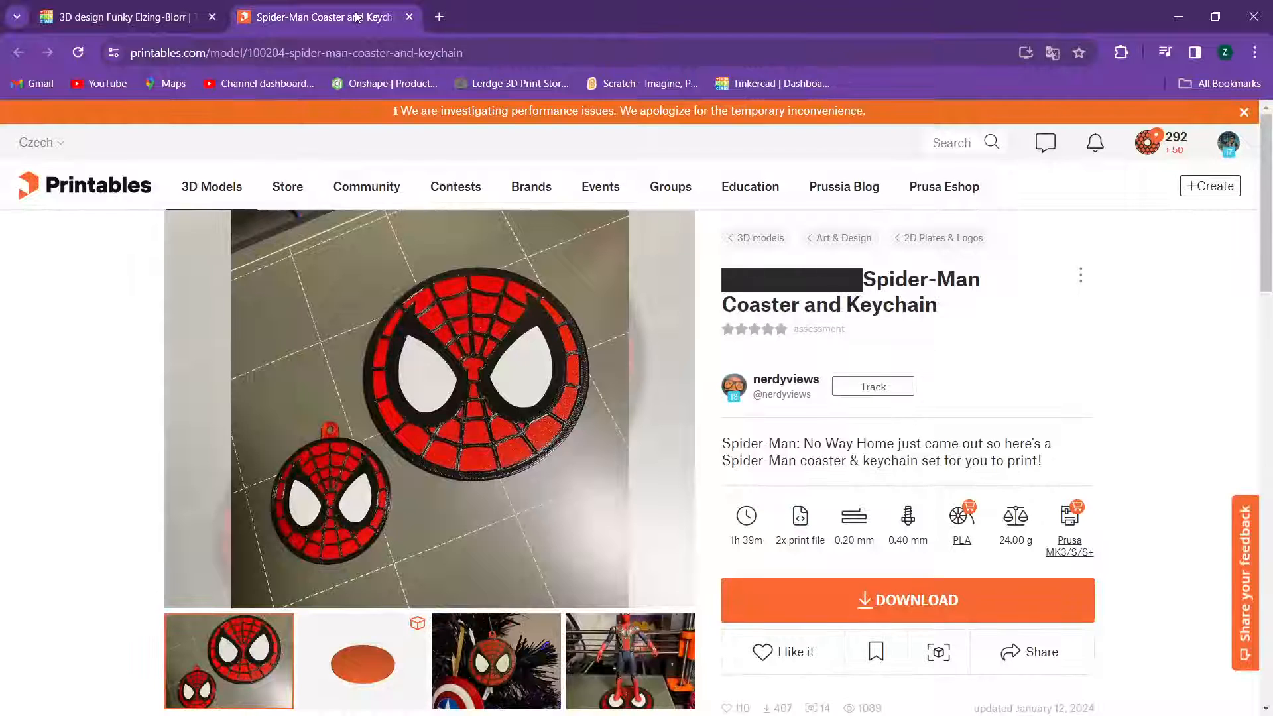
{"action": "left_click", "coordinate": [128, 11]}
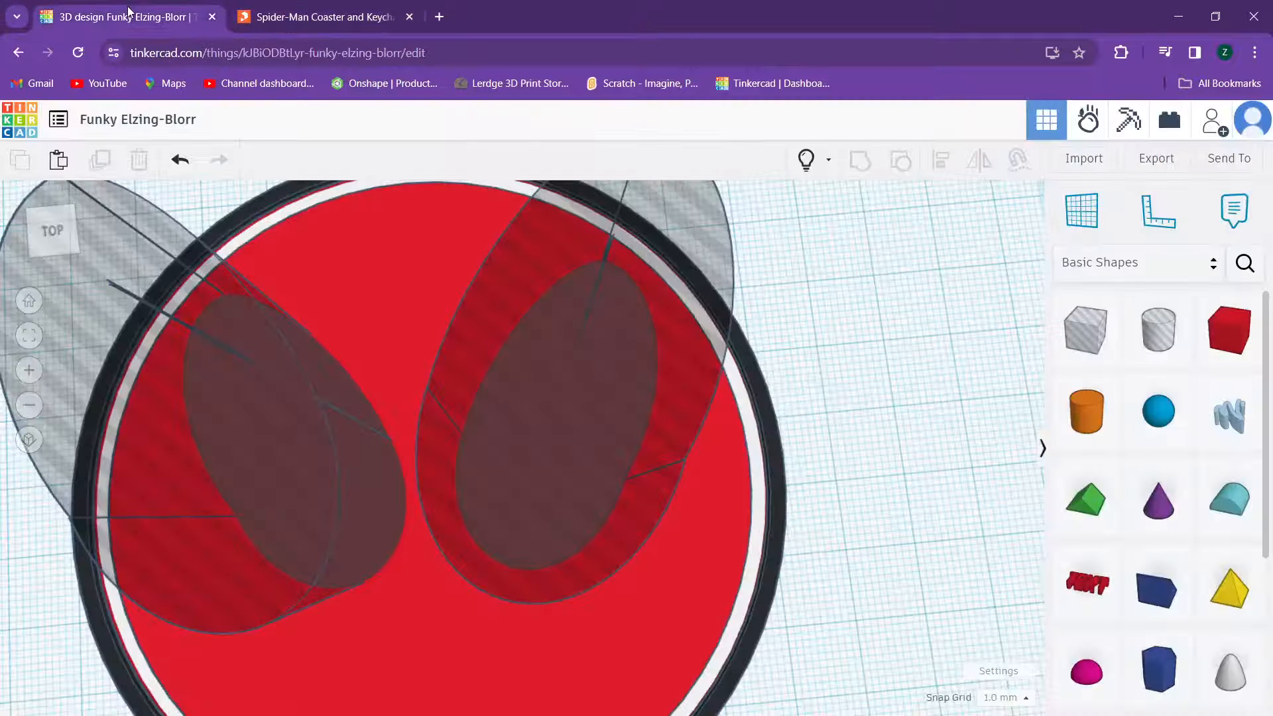
{"action": "left_click", "coordinate": [320, 19]}
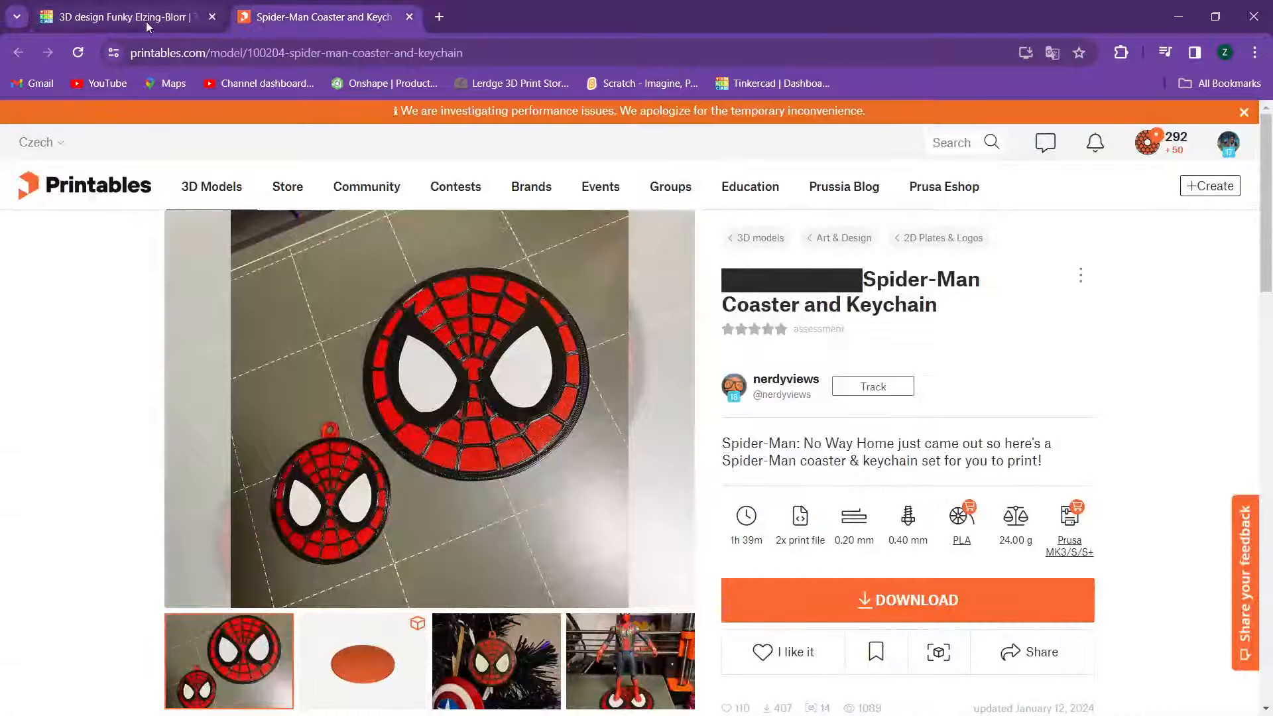
{"action": "mouse_move", "coordinate": [113, 19]}
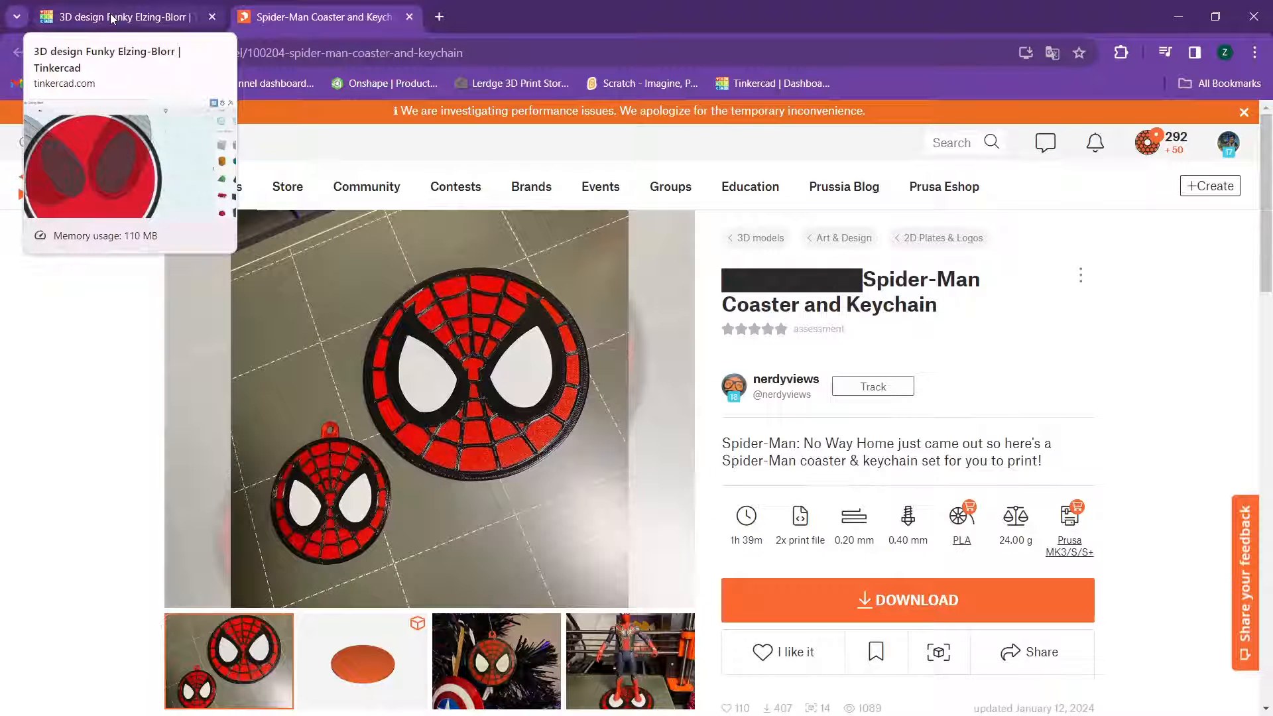
{"action": "left_click", "coordinate": [106, 17]}
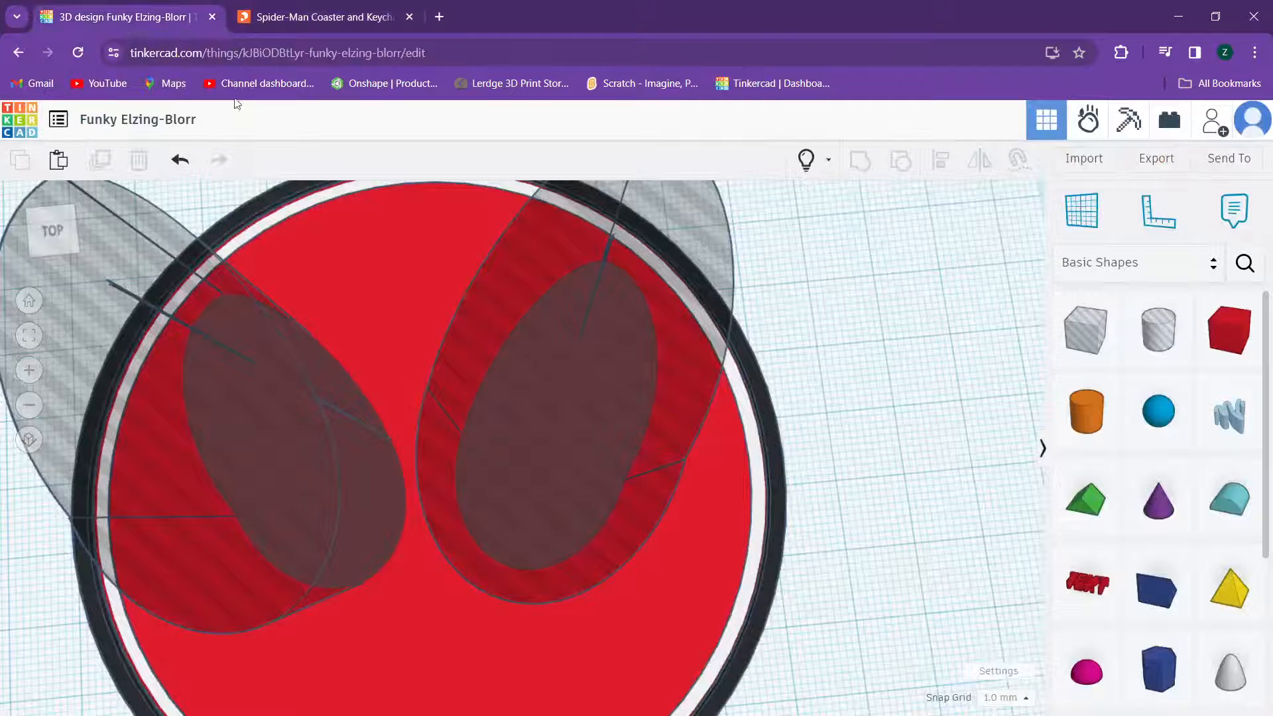
Step: Ungroup the two eye holes and delete both of them from the coaster
{"action": "left_click", "coordinate": [437, 371]}
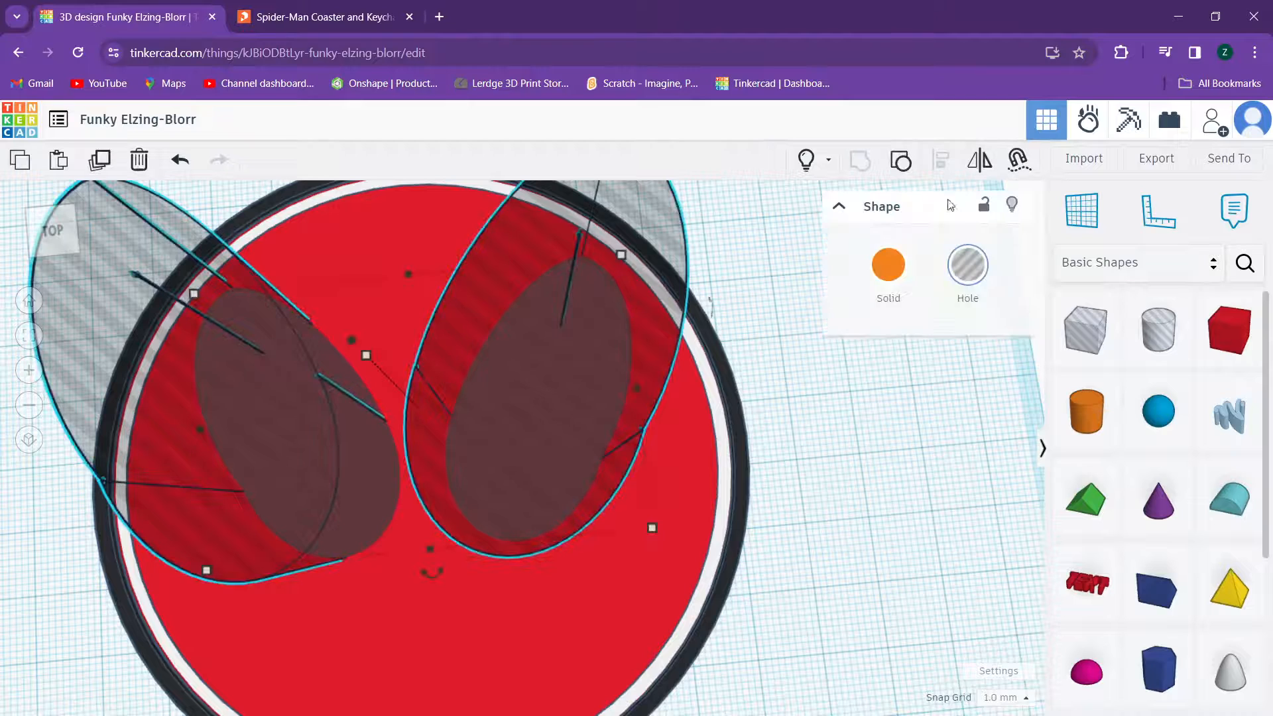
{"action": "left_click", "coordinate": [900, 162]}
{"action": "right_click_drag", "start_coordinate": [607, 372], "coordinate": [580, 347]}
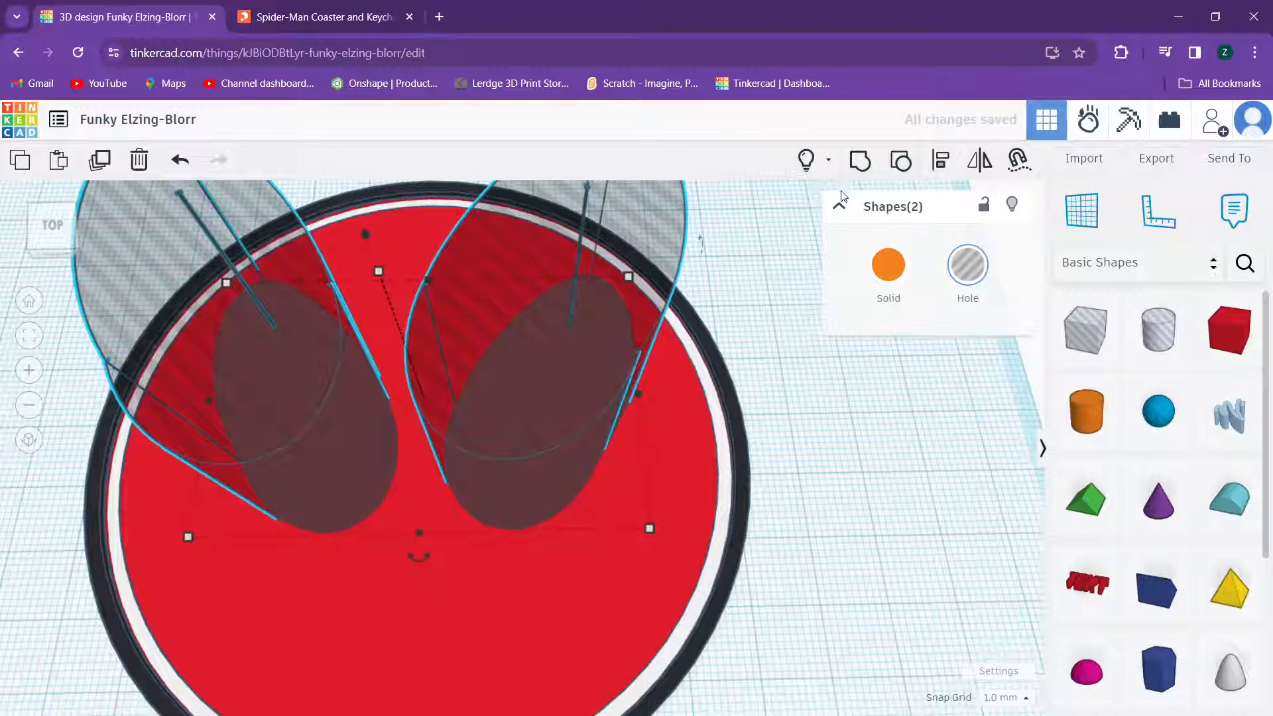
{"action": "key", "text": "Delete"}
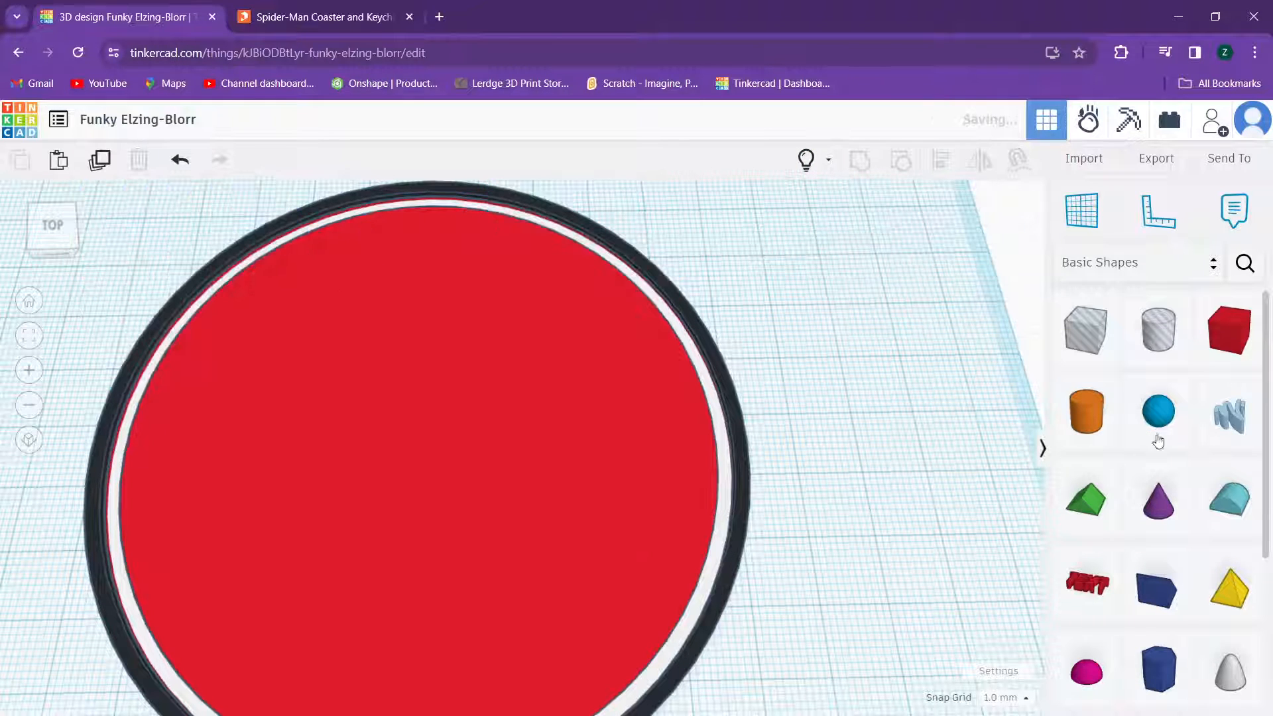
Step: Add a Round Roof beside the coaster, flip it upside down and stand it upright with its half-round face pointing up
{"action": "left_click_drag", "start_coordinate": [1121, 514], "coordinate": [840, 464]}
{"action": "right_click_drag", "start_coordinate": [839, 464], "coordinate": [716, 381]}
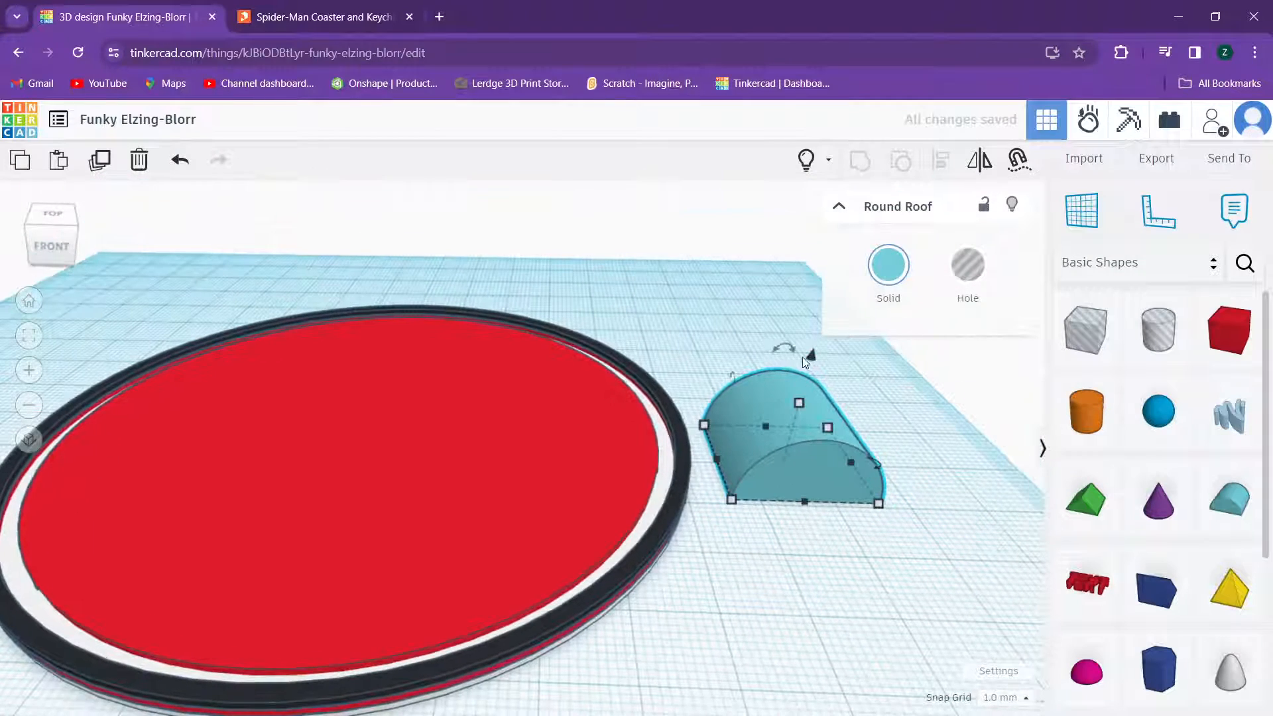
{"action": "left_click_drag", "start_coordinate": [769, 351], "coordinate": [746, 451]}
{"action": "right_click_drag", "start_coordinate": [746, 451], "coordinate": [859, 426]}
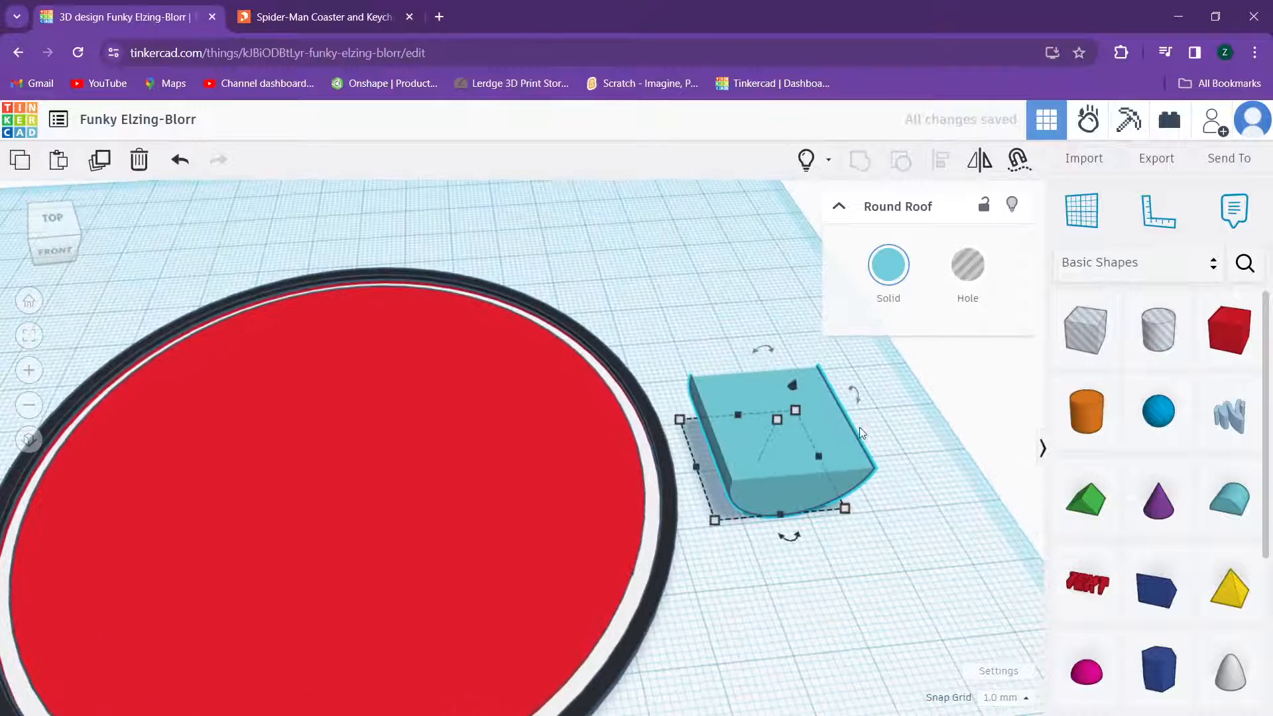
{"action": "left_click_drag", "start_coordinate": [857, 396], "coordinate": [802, 392]}
Step: Place the upright Round Roof on the red disc's left half, turn it into a hole and raise its height to 25 mm
{"action": "left_click_drag", "start_coordinate": [730, 429], "coordinate": [203, 518]}
{"action": "right_click_drag", "start_coordinate": [203, 518], "coordinate": [933, 267]}
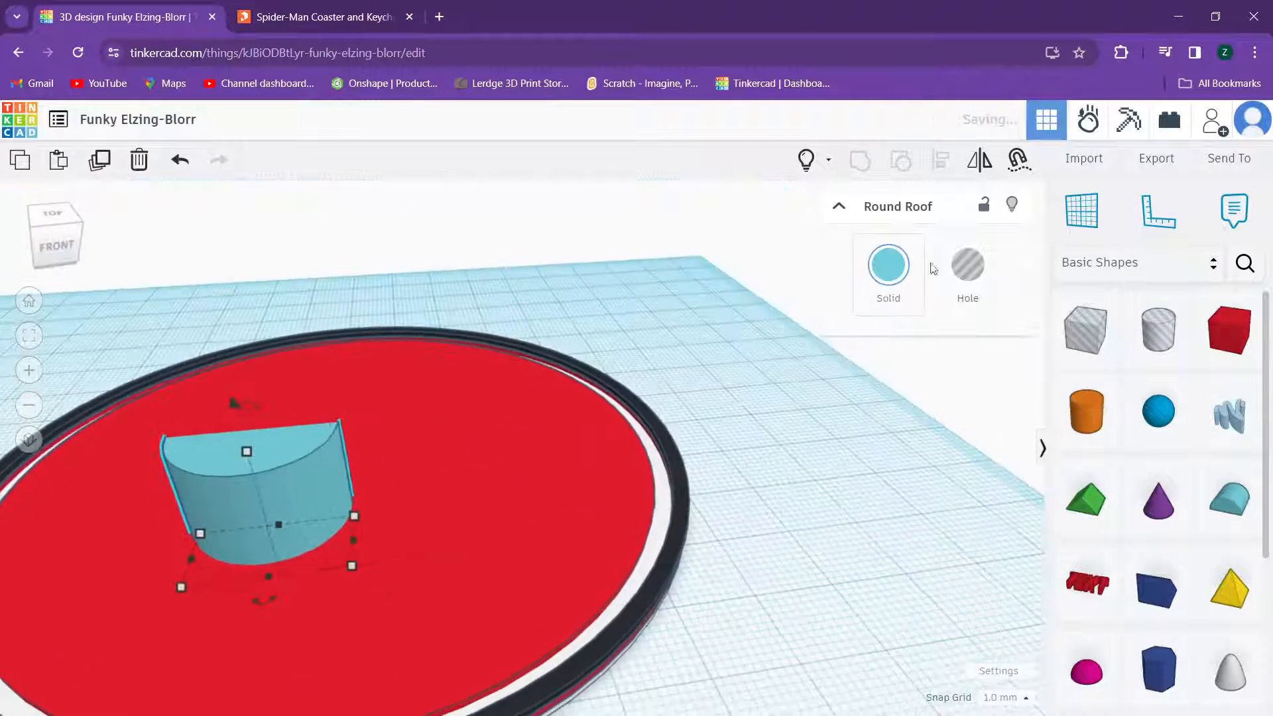
{"action": "left_click", "coordinate": [967, 265]}
{"action": "mouse_move", "coordinate": [630, 343]}
{"action": "right_mouse_down"}
{"action": "mouse_move", "coordinate": [477, 400]}
{"action": "mouse_move", "coordinate": [773, 340]}
{"action": "mouse_move", "coordinate": [396, 451]}
{"action": "right_mouse_up"}
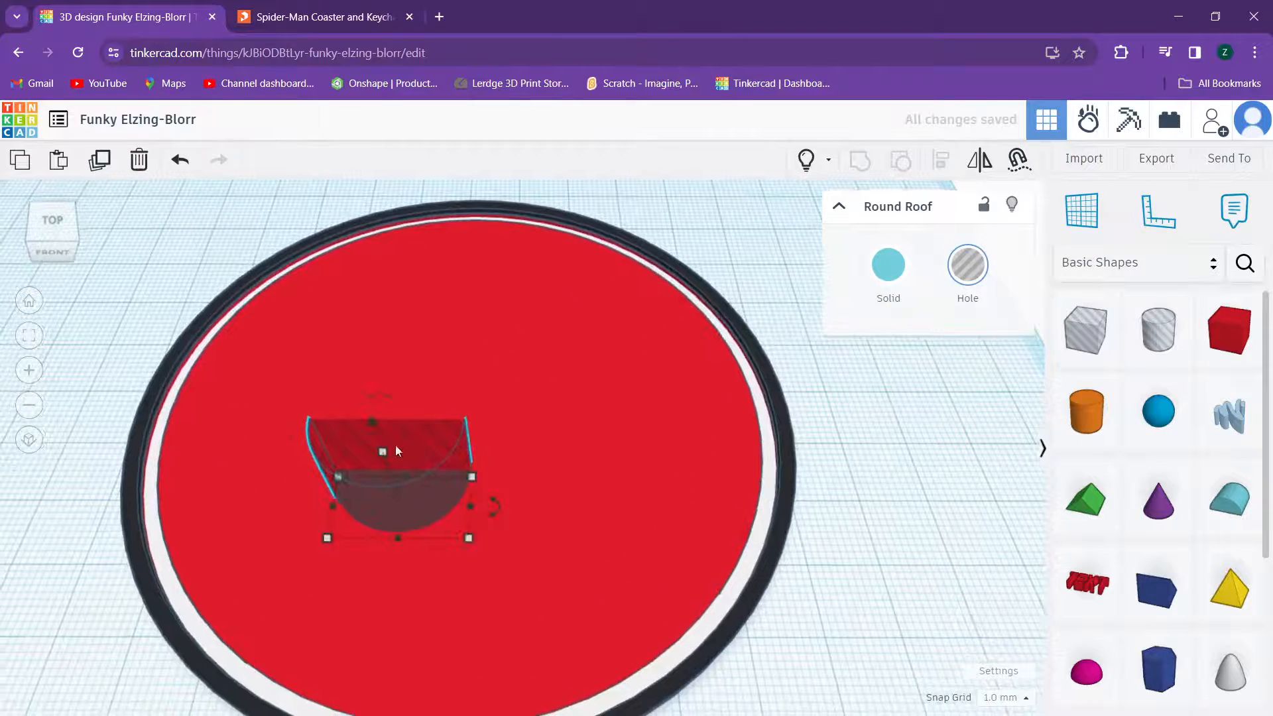
{"action": "left_click_drag", "start_coordinate": [385, 451], "coordinate": [381, 432]}
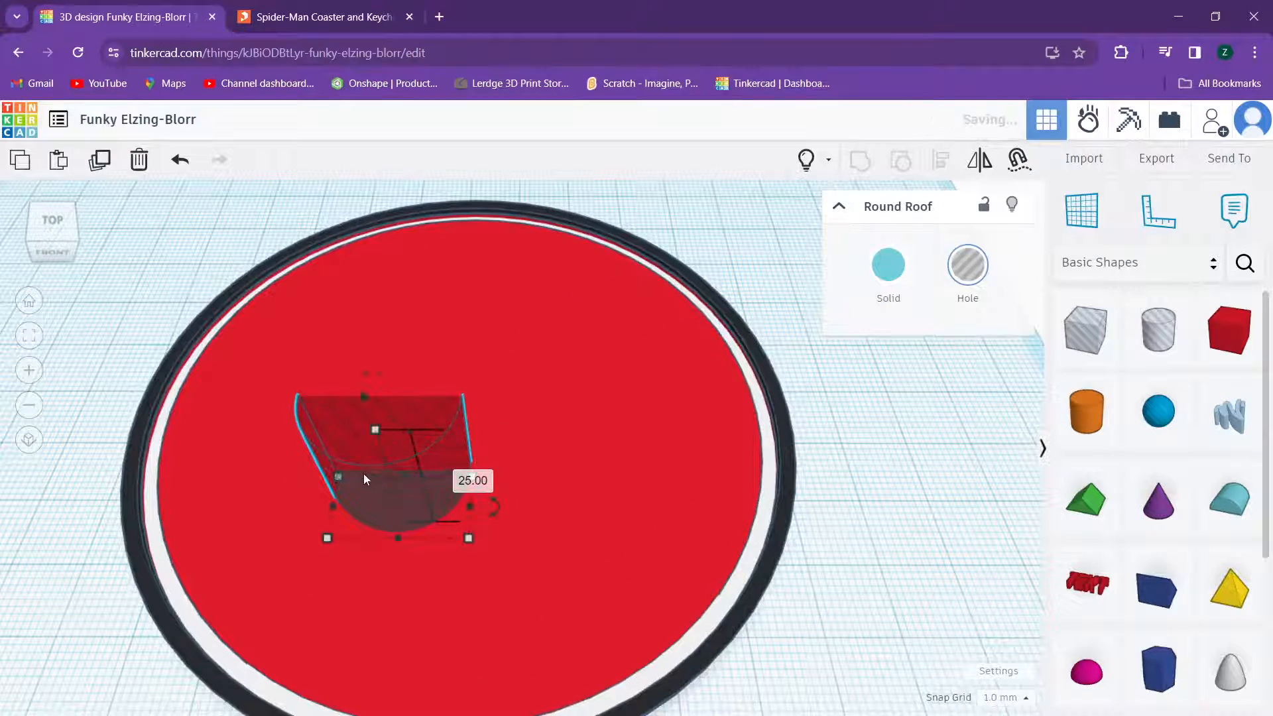
Step: Undo the accidental shift of the red disc and widen the Round Roof hole to 25 mm
{"action": "left_click_drag", "start_coordinate": [328, 495], "coordinate": [286, 507]}
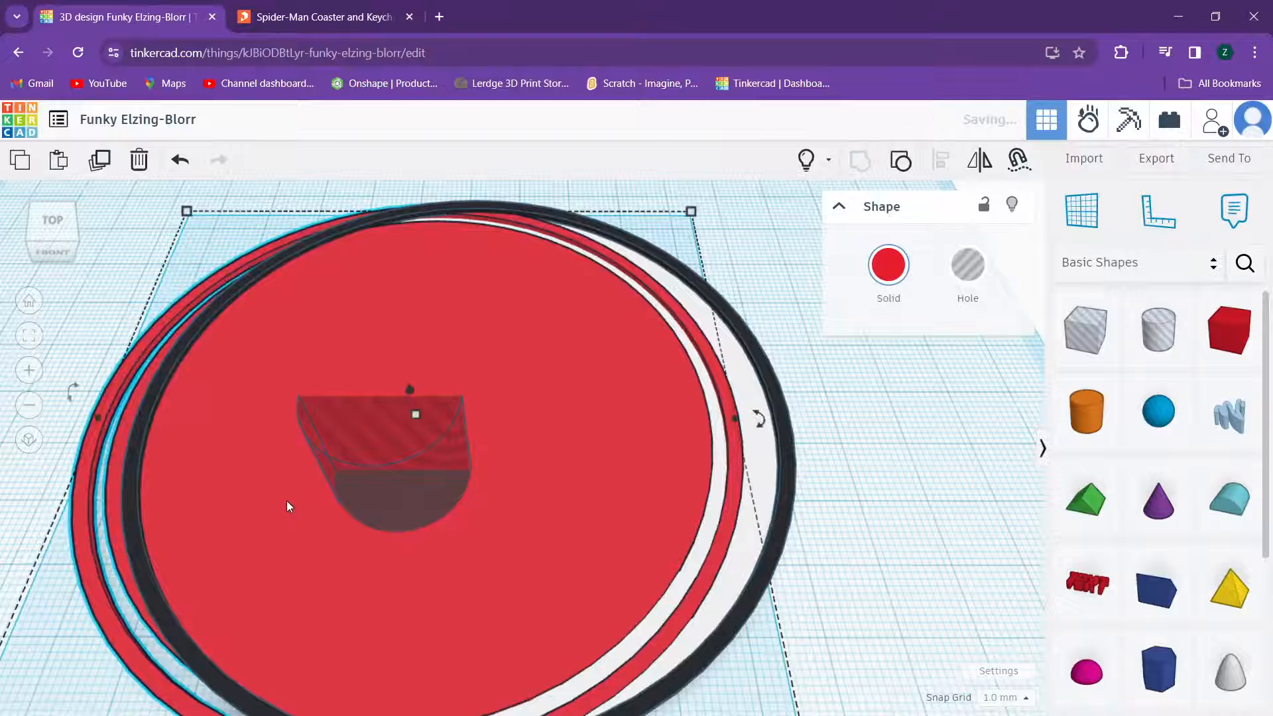
{"action": "key", "text": "ctrl+z"}
{"action": "scroll", "coordinate": [349, 484], "scroll_direction": "up", "scroll_amount": 5}
{"action": "left_click", "coordinate": [333, 501]}
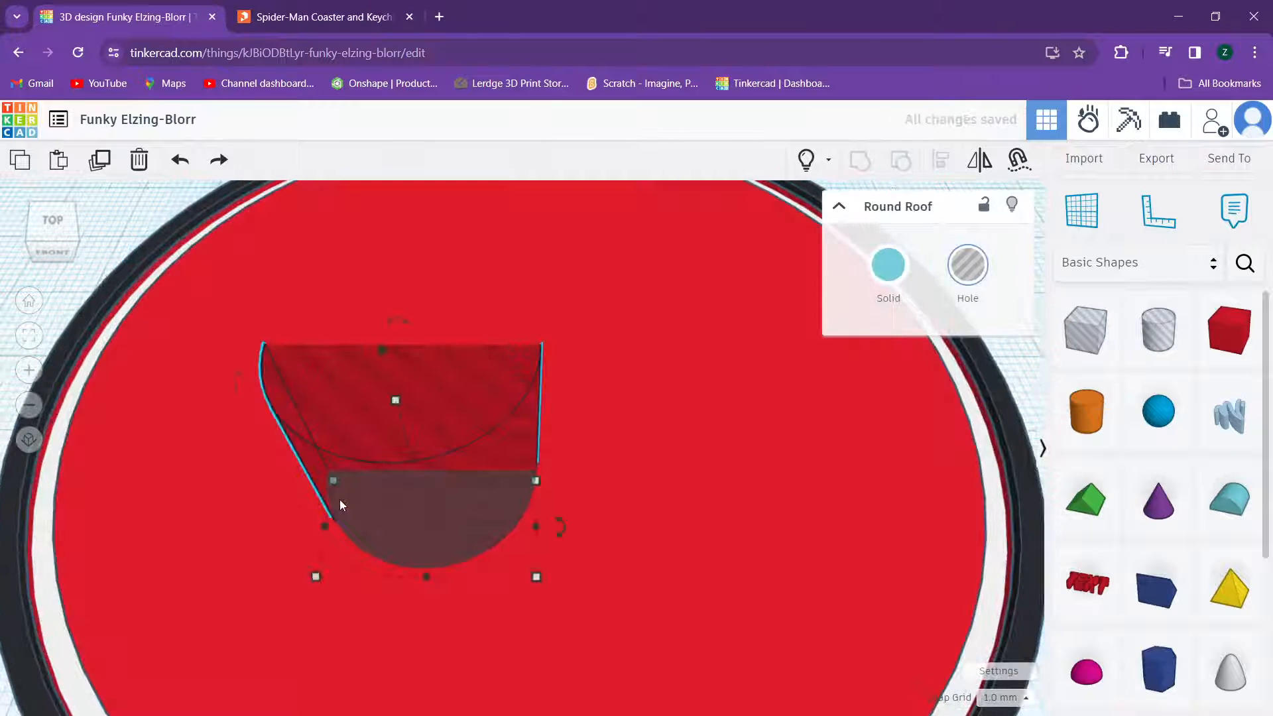
{"action": "left_click_drag", "start_coordinate": [324, 526], "coordinate": [271, 526]}
{"action": "scroll", "coordinate": [354, 227], "scroll_direction": "down", "scroll_amount": 1}
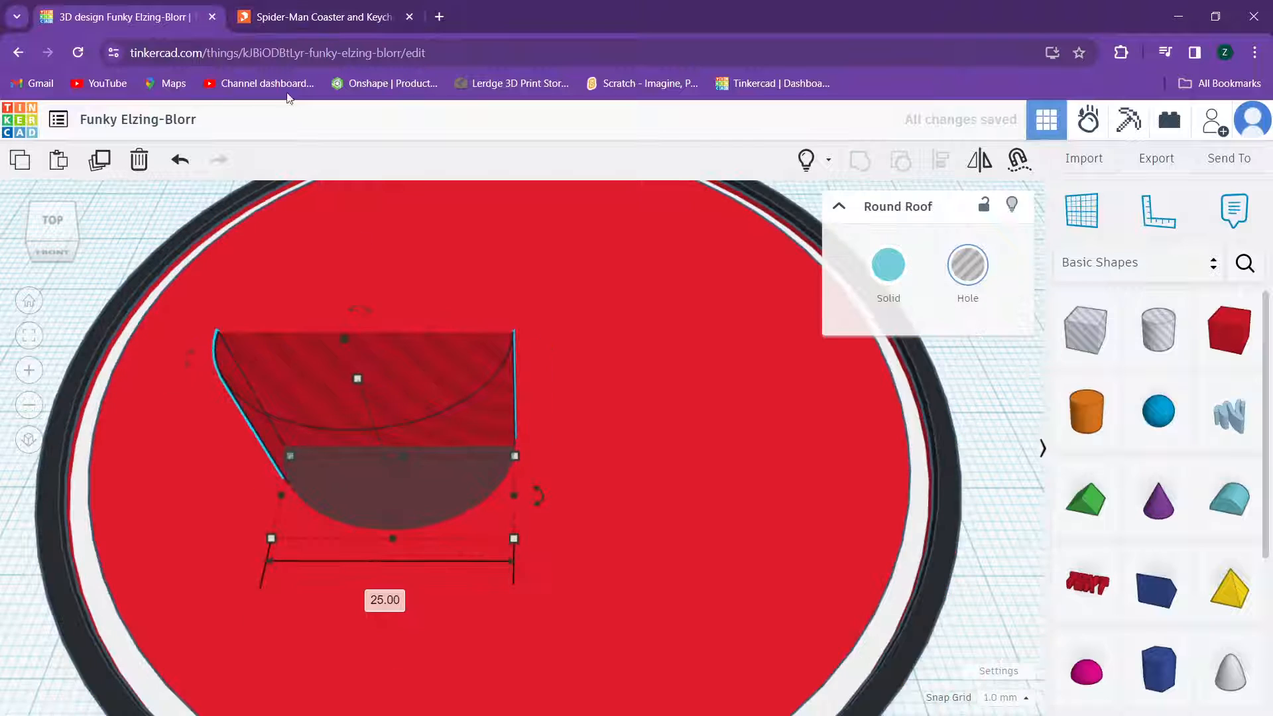
Step: Check the Printables reference and move the Round Roof hole 8 mm sideways and 4 mm lengthwise, closer to the disc's left rim
{"action": "left_click", "coordinate": [302, 18]}
{"action": "left_click", "coordinate": [123, 17]}
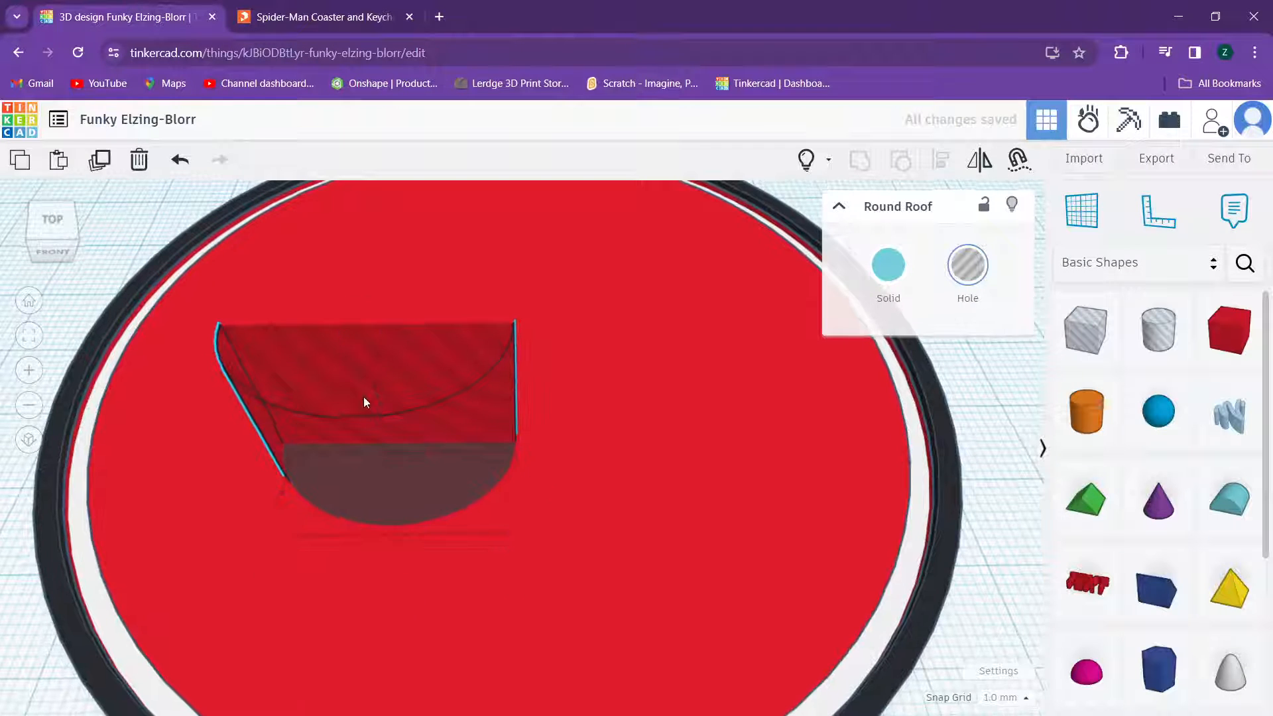
{"action": "right_click_drag", "start_coordinate": [364, 401], "coordinate": [345, 442]}
{"action": "left_click_drag", "start_coordinate": [353, 524], "coordinate": [238, 465]}
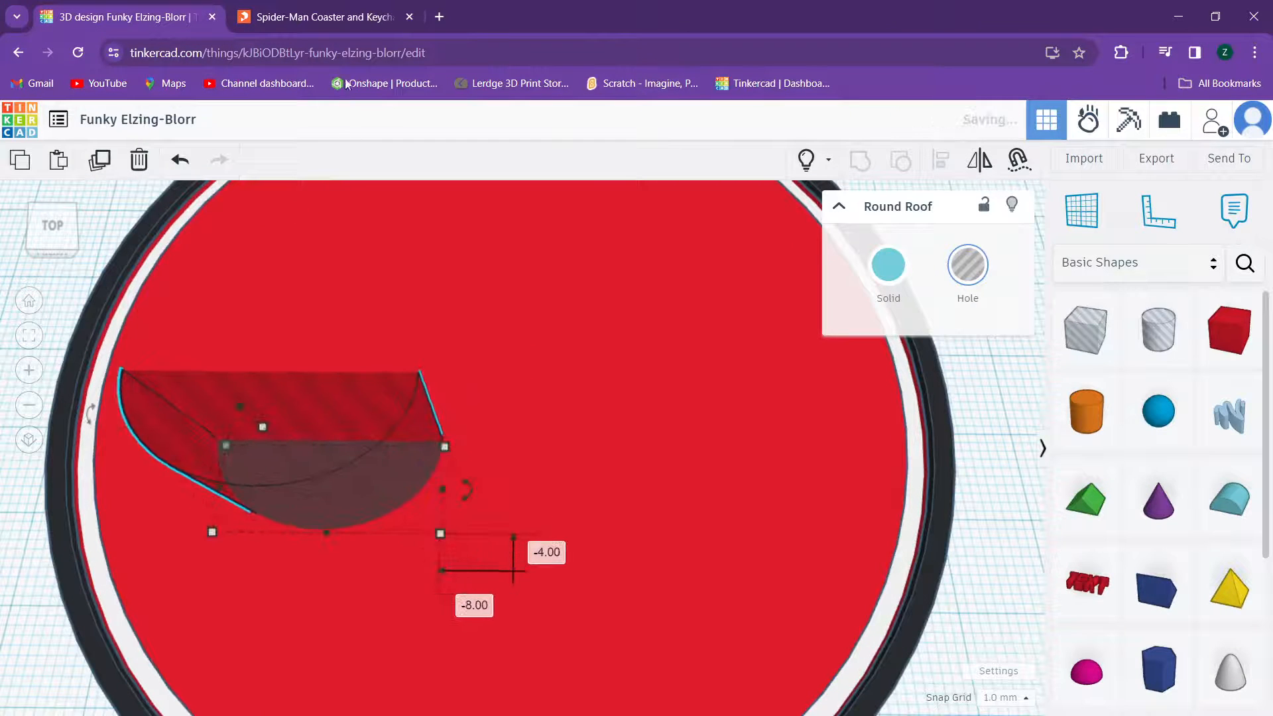
Step: Compare with the Printables photo again and nudge the Round Roof hole three grid steps toward the coaster's front rim
{"action": "left_click", "coordinate": [300, 16]}
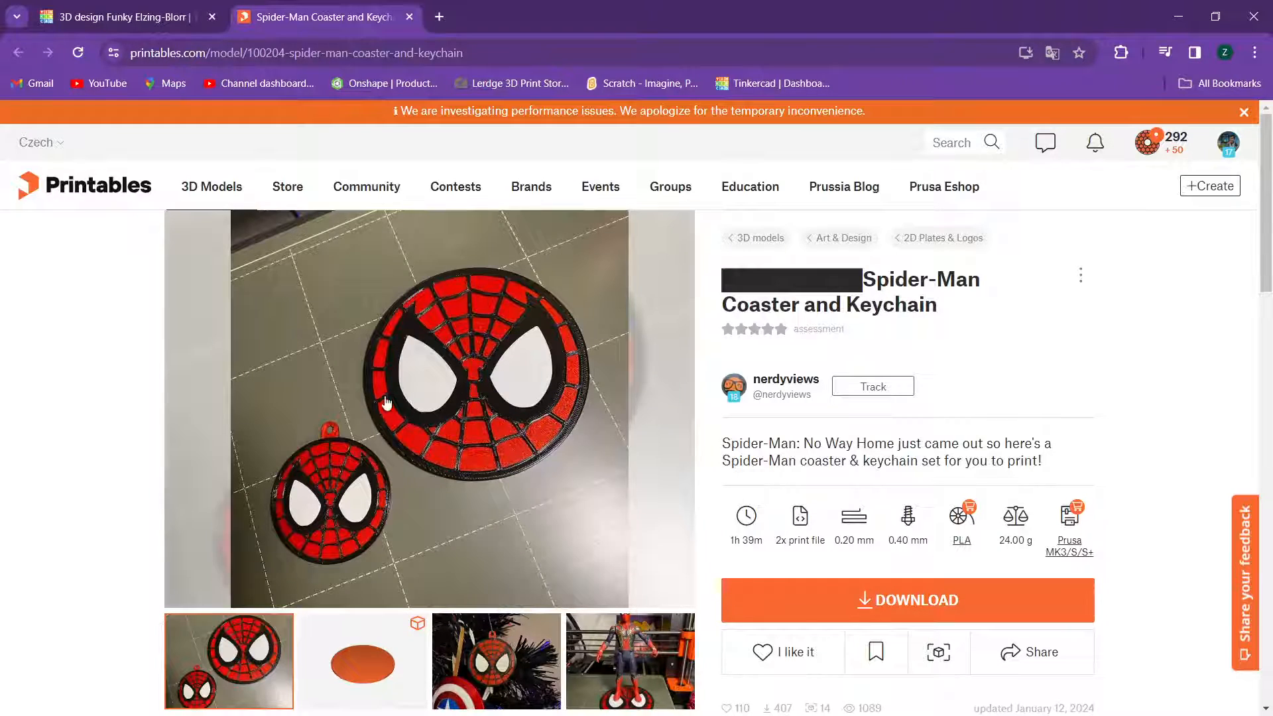
{"action": "left_click", "coordinate": [152, 18]}
{"action": "scroll", "coordinate": [266, 273], "scroll_direction": "down", "scroll_amount": 3}
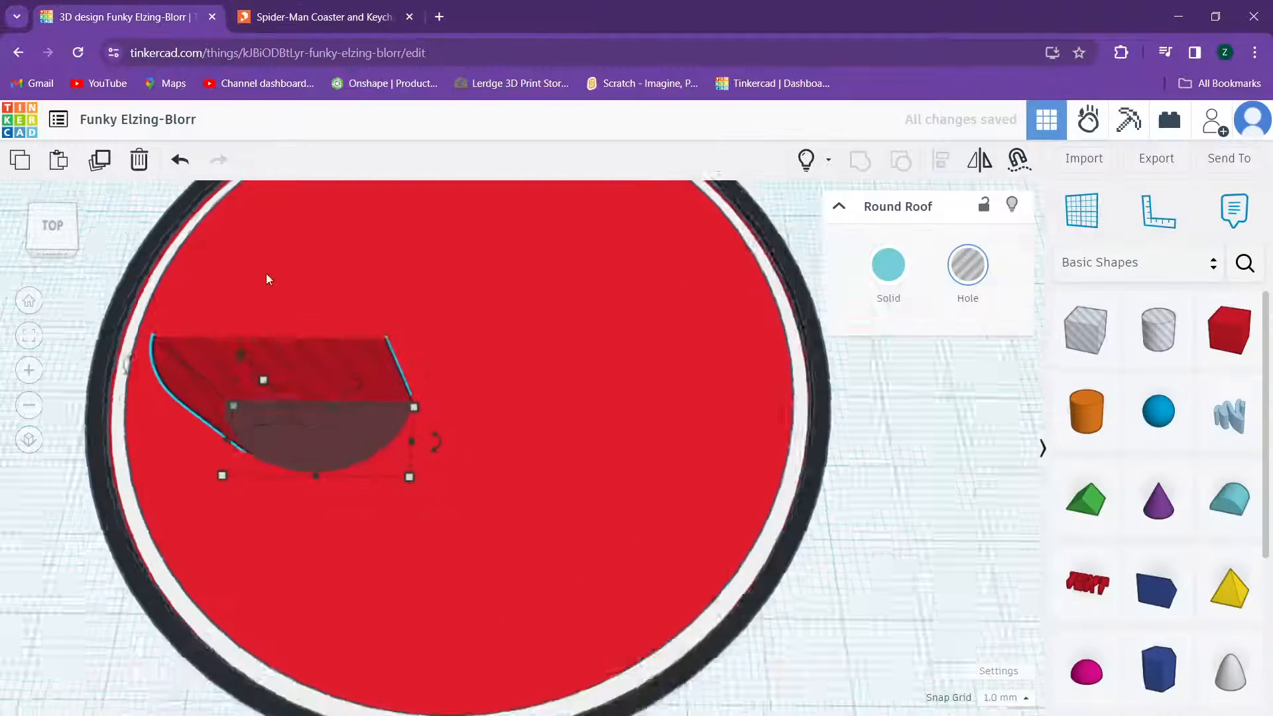
{"action": "key", "text": "Down"}
{"action": "key", "text": "Down"}
{"action": "key", "text": "Down"}
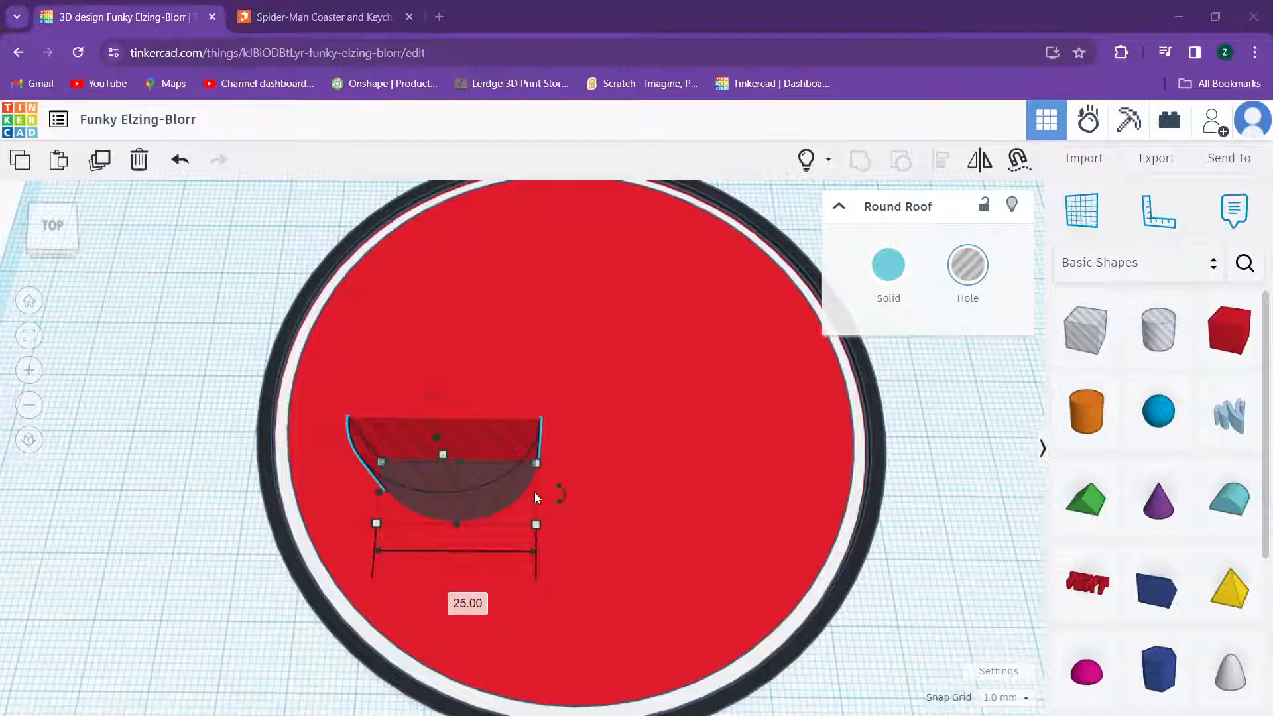
Step: Resize the half-round hole on the red disc to 28 mm by 18 mm and shift it 3 mm upward on the disc
{"action": "left_click_drag", "start_coordinate": [539, 493], "coordinate": [553, 492]}
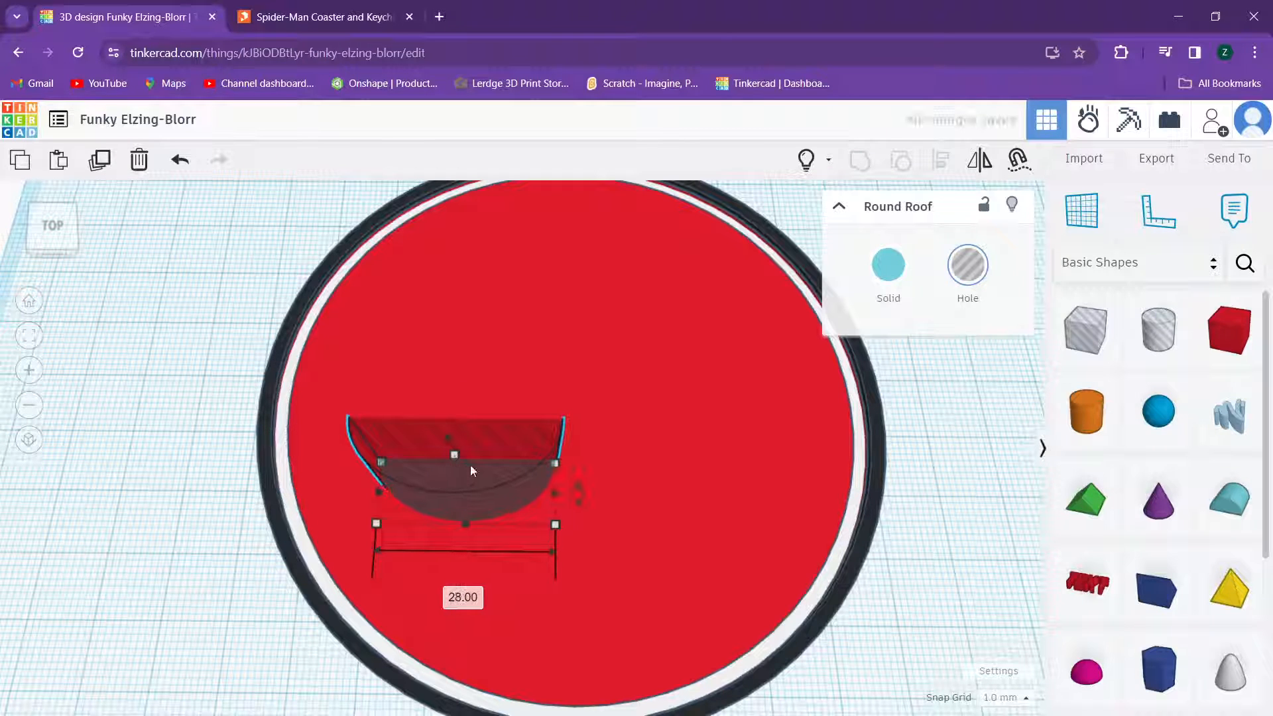
{"action": "left_click_drag", "start_coordinate": [470, 459], "coordinate": [466, 413]}
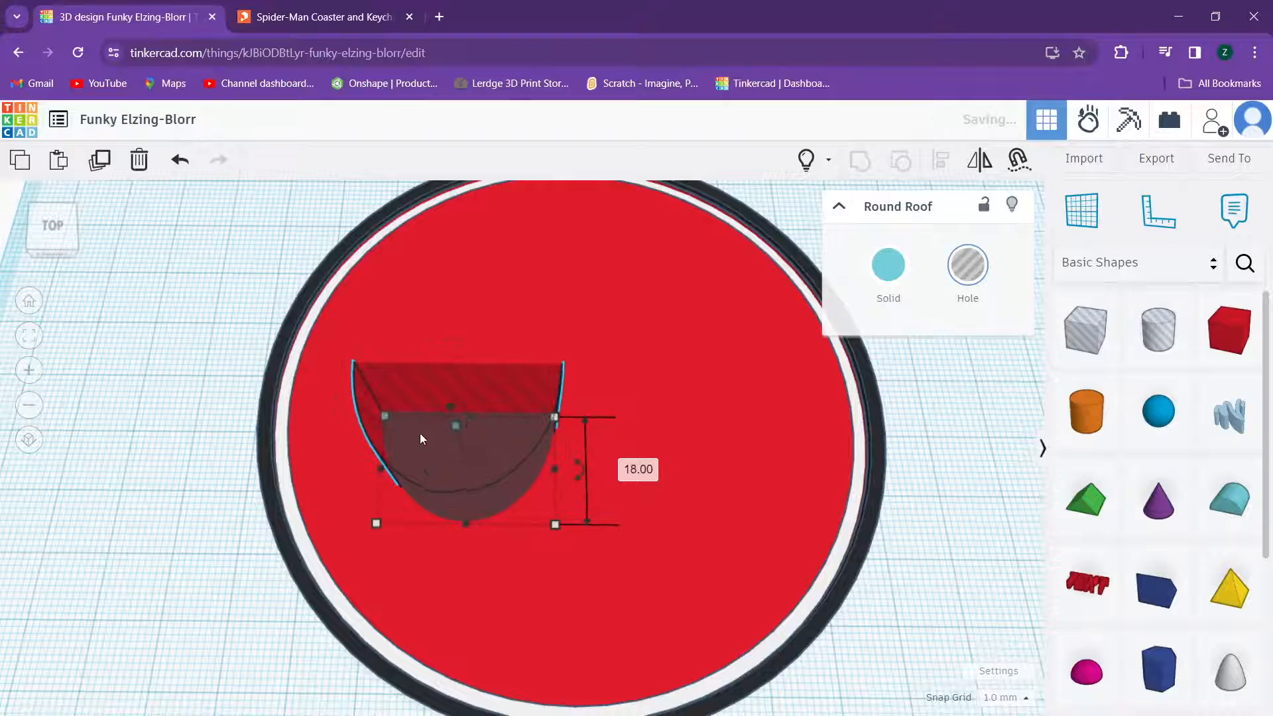
{"action": "right_click_drag", "start_coordinate": [420, 432], "coordinate": [419, 523]}
{"action": "mouse_move", "coordinate": [419, 523]}
{"action": "left_mouse_down"}
{"action": "mouse_move", "coordinate": [400, 498]}
{"action": "mouse_move", "coordinate": [418, 503]}
{"action": "left_mouse_up"}
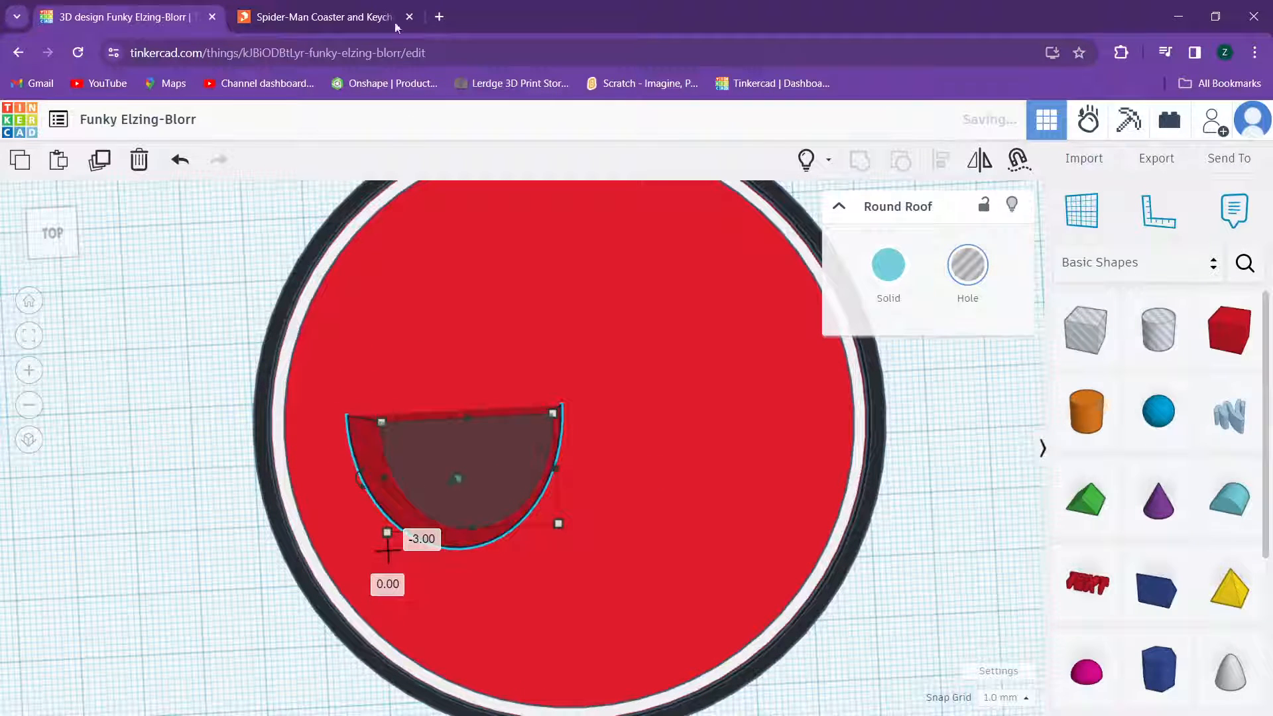
Step: Check the Spider-Man coaster photo on Printables, then move the half-round hole in Tinkercad 4 mm down and 1 mm to the right on the disc
{"action": "left_click", "coordinate": [368, 19]}
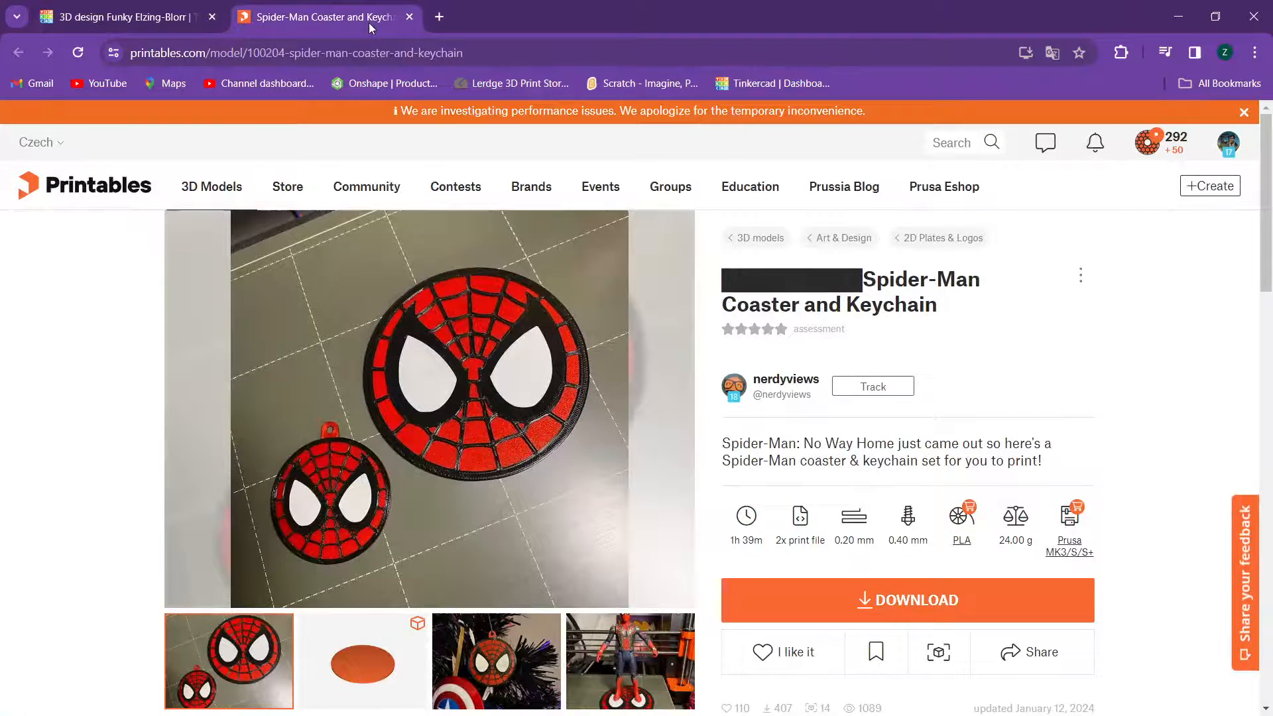
{"action": "left_click", "coordinate": [121, 15]}
{"action": "left_click", "coordinate": [311, 20]}
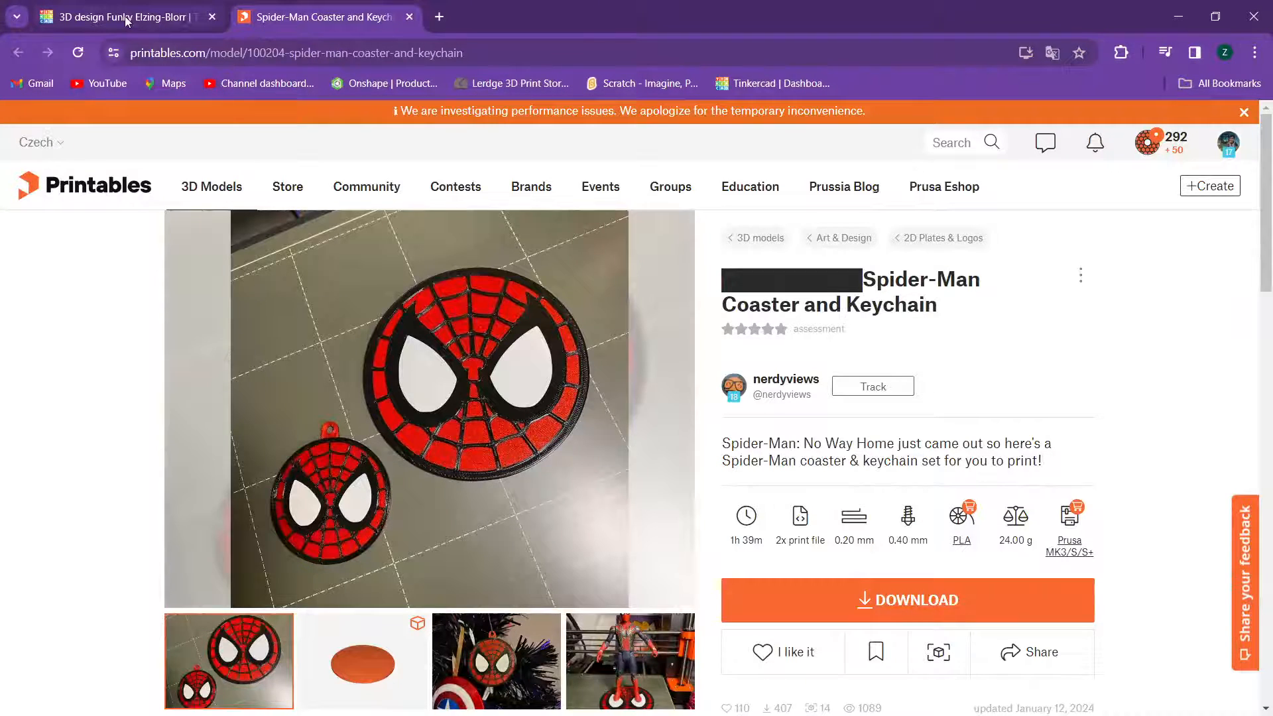
{"action": "mouse_move", "coordinate": [125, 20]}
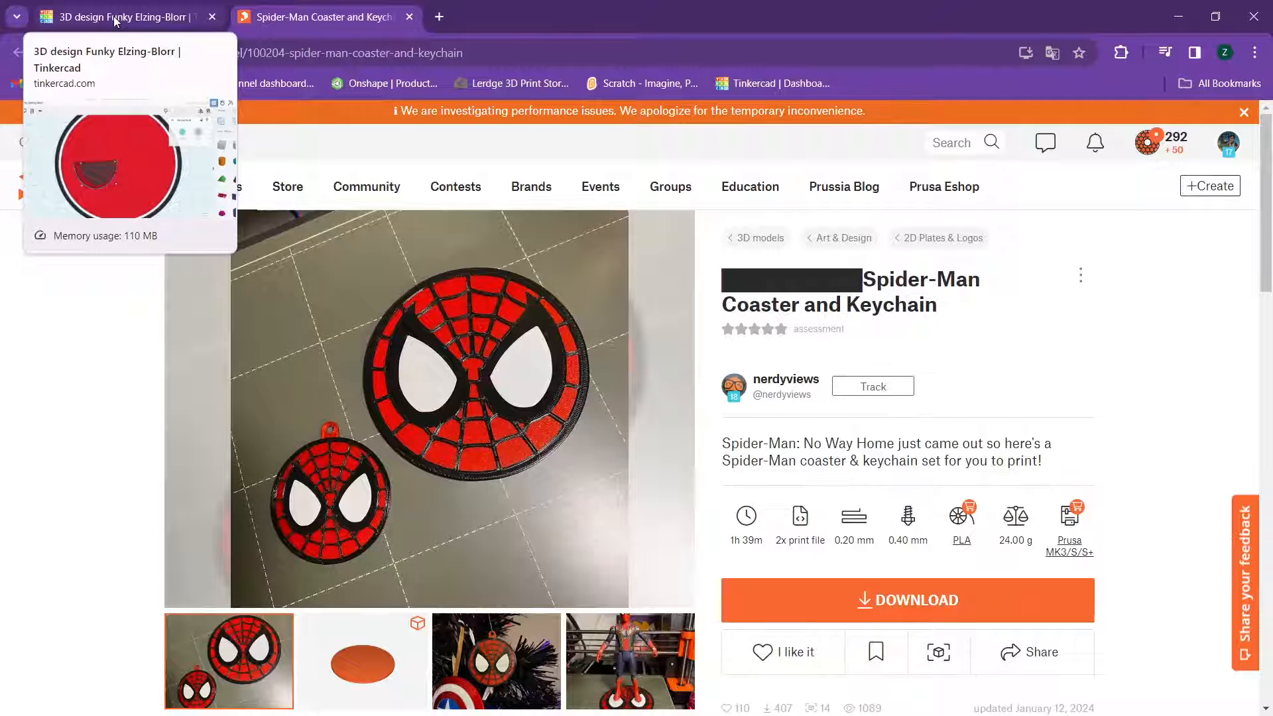
{"action": "left_click", "coordinate": [116, 21]}
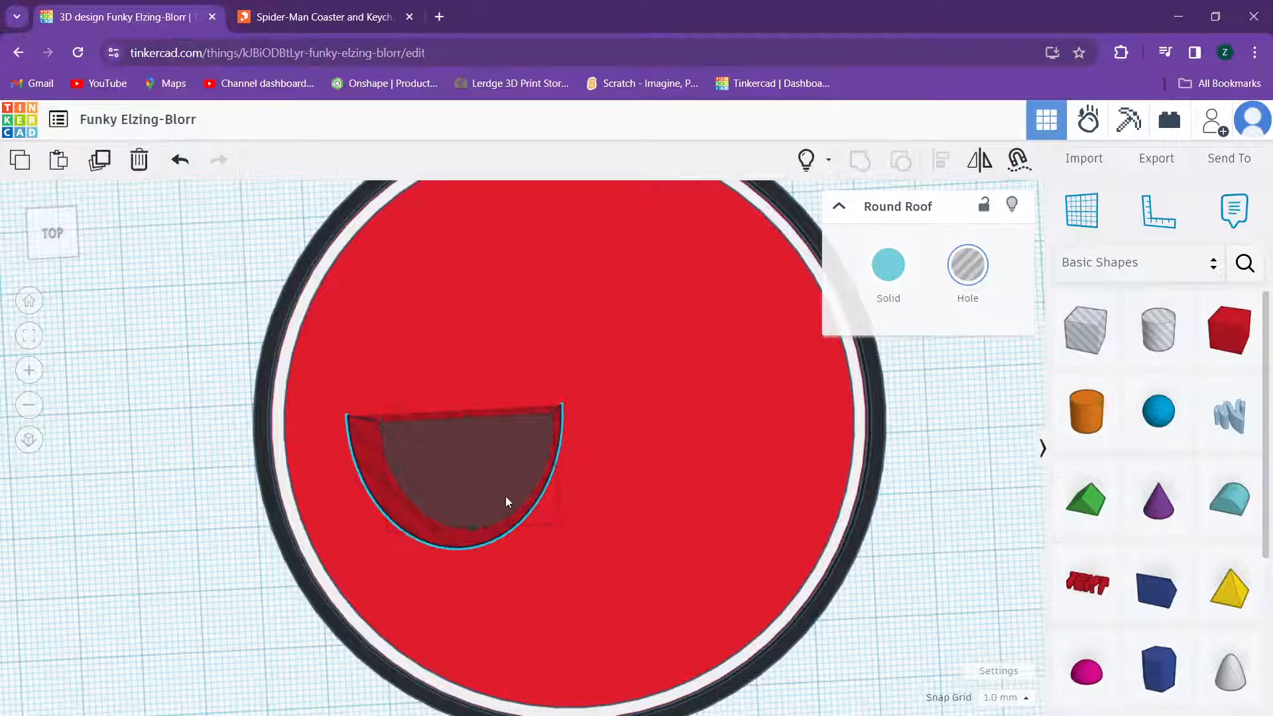
{"action": "left_click_drag", "start_coordinate": [506, 500], "coordinate": [511, 529]}
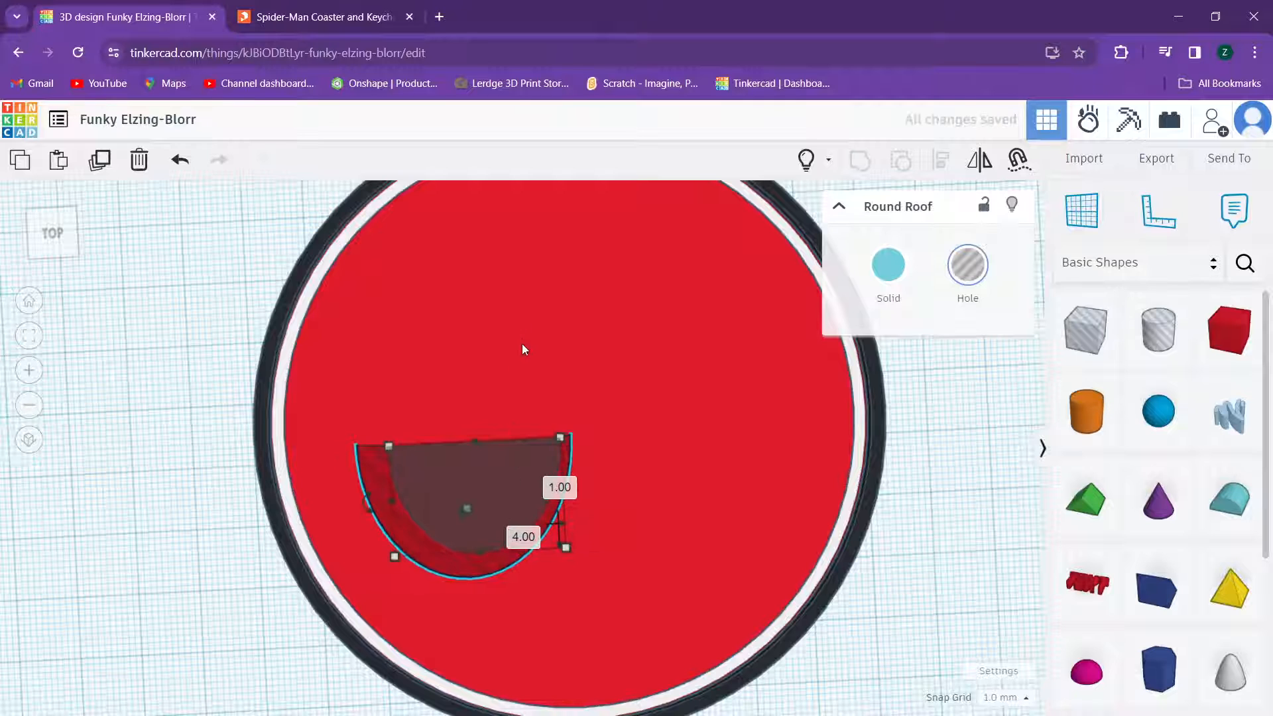
{"action": "left_click", "coordinate": [656, 511]}
{"action": "left_click", "coordinate": [563, 516]}
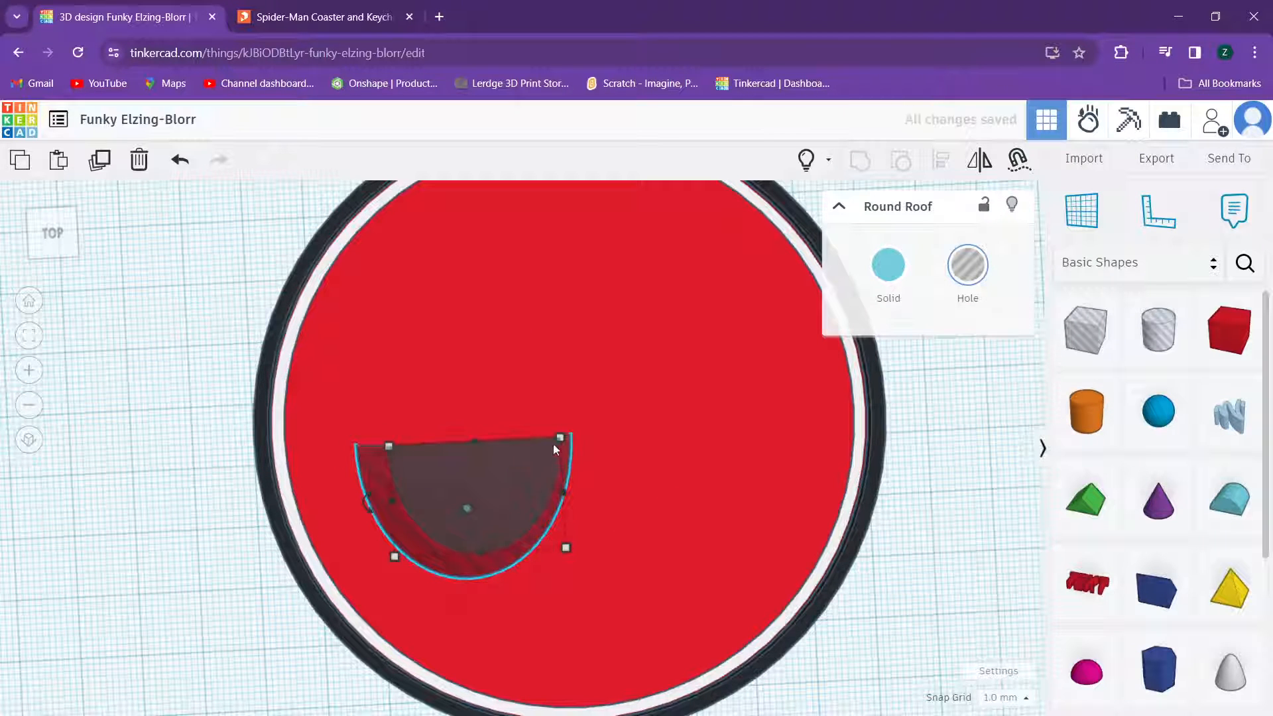
{"action": "left_click_drag", "start_coordinate": [367, 508], "coordinate": [521, 556]}
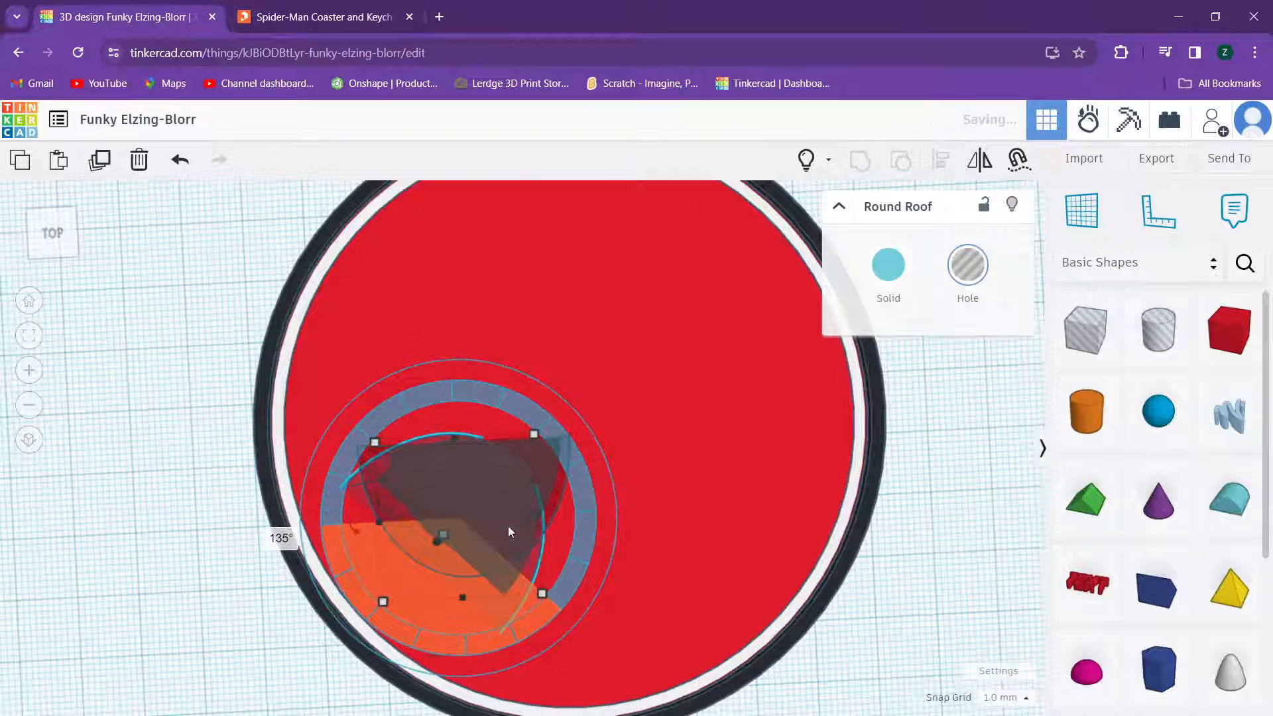
{"action": "left_click_drag", "start_coordinate": [531, 435], "coordinate": [475, 510]}
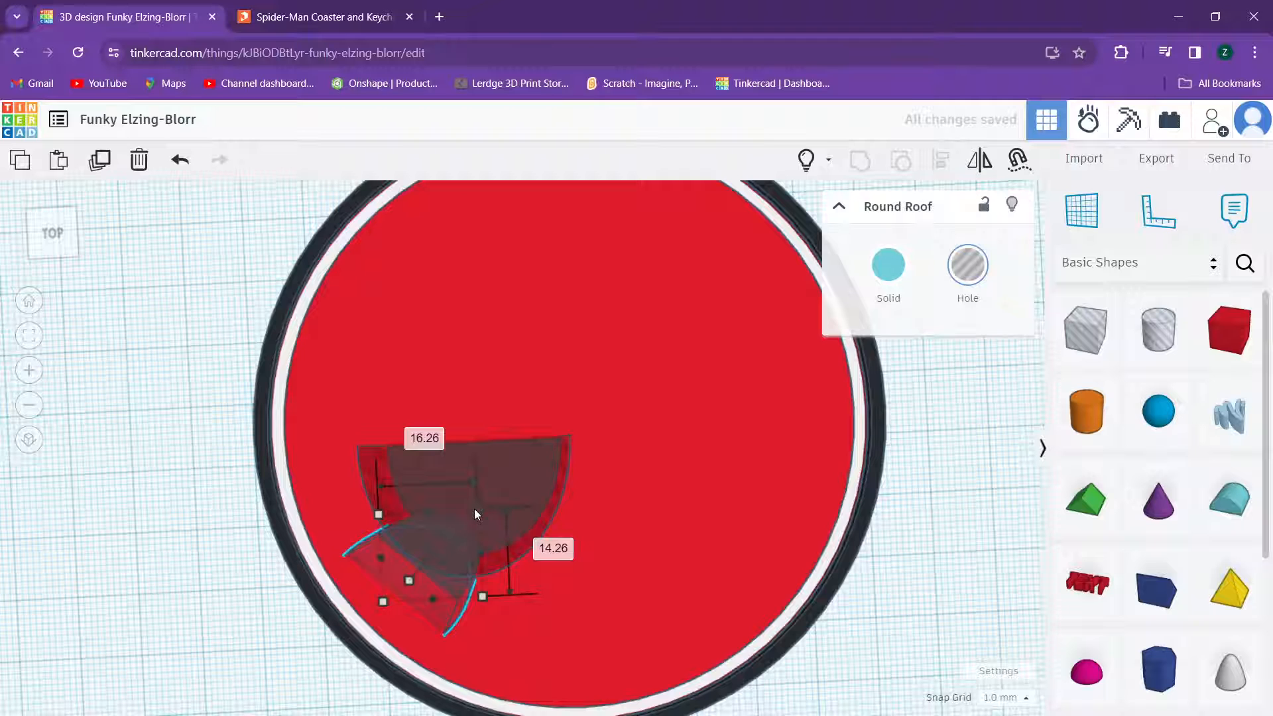
{"action": "key", "text": "ctrl+z"}
{"action": "right_click_drag", "start_coordinate": [463, 512], "coordinate": [471, 491]}
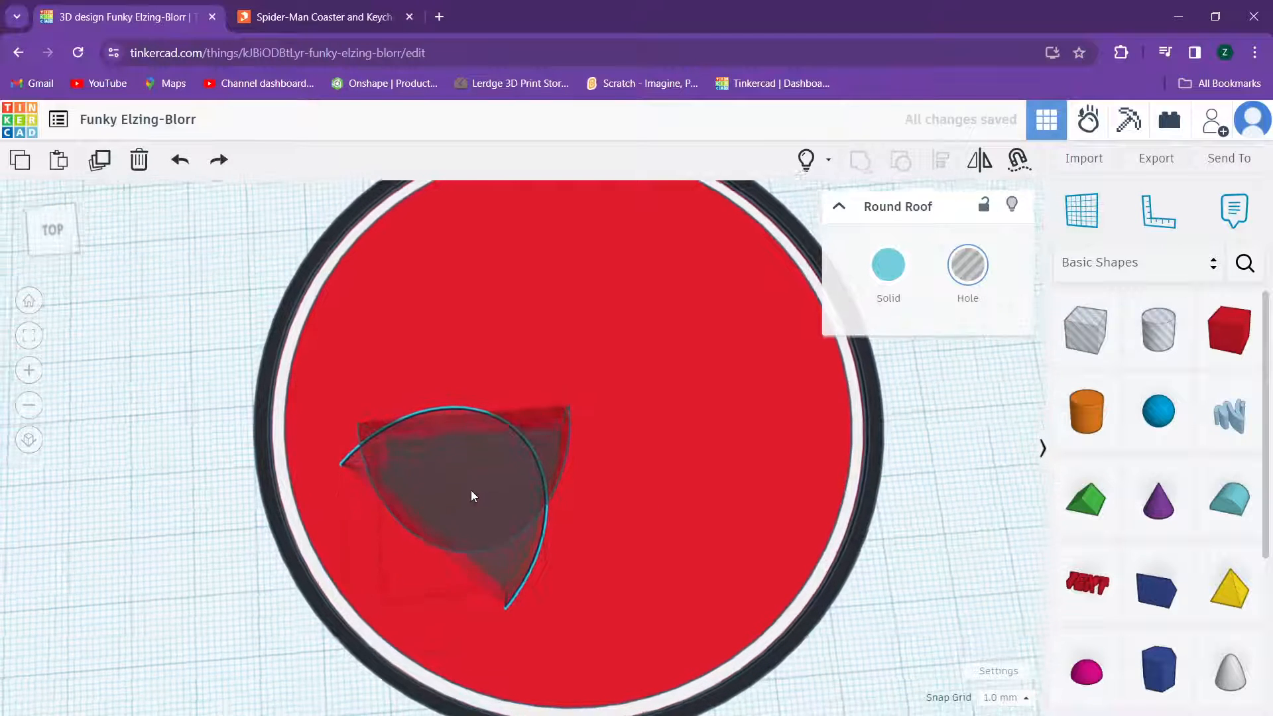
{"action": "scroll", "coordinate": [530, 507], "scroll_direction": "up", "scroll_amount": 3}
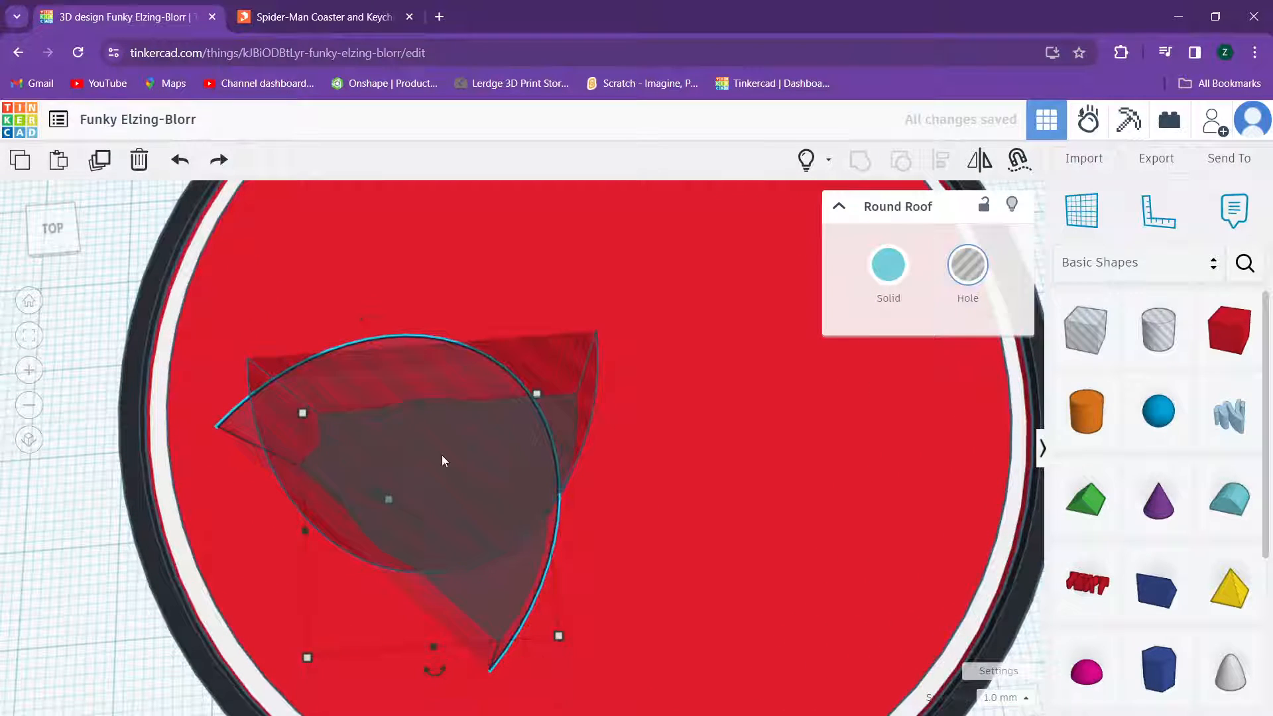
{"action": "key", "text": "ctrl+z"}
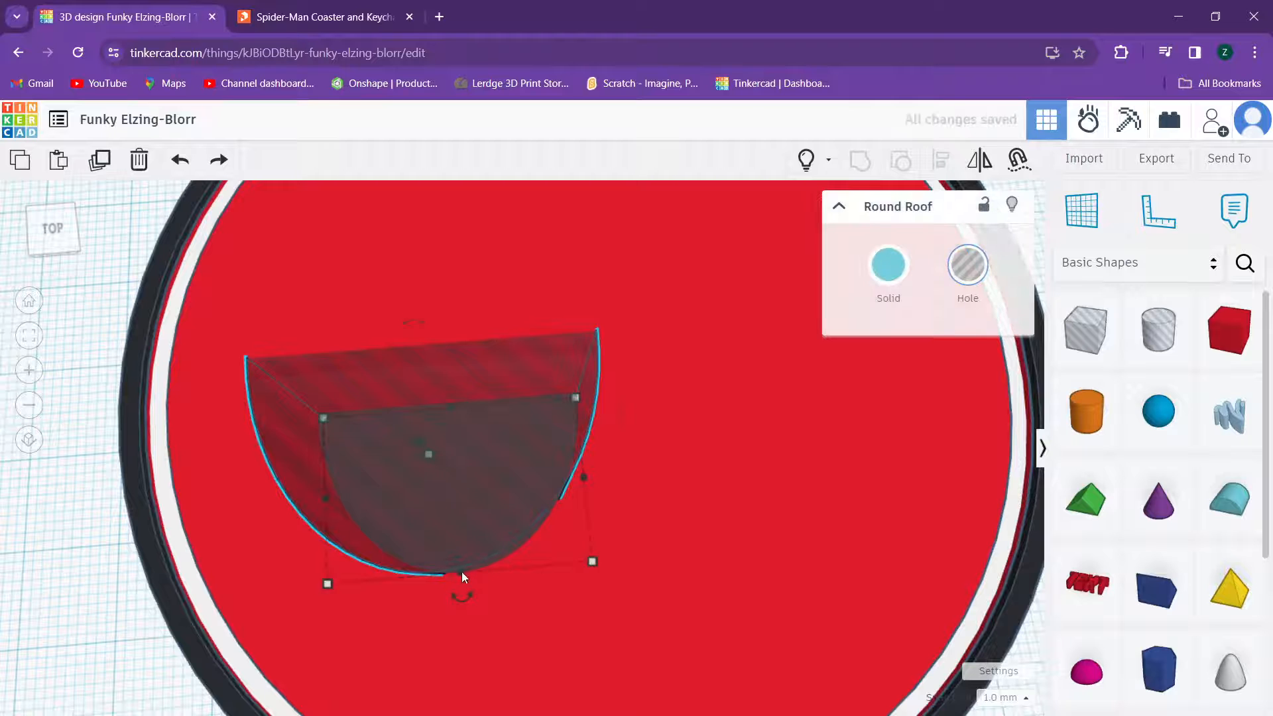
Step: Flatten the duplicate of the half-round hole into a thin sliver and rotate it so that it slopes down to the right
{"action": "left_click_drag", "start_coordinate": [462, 571], "coordinate": [435, 441]}
{"action": "scroll", "coordinate": [442, 455], "scroll_direction": "down", "scroll_amount": 4}
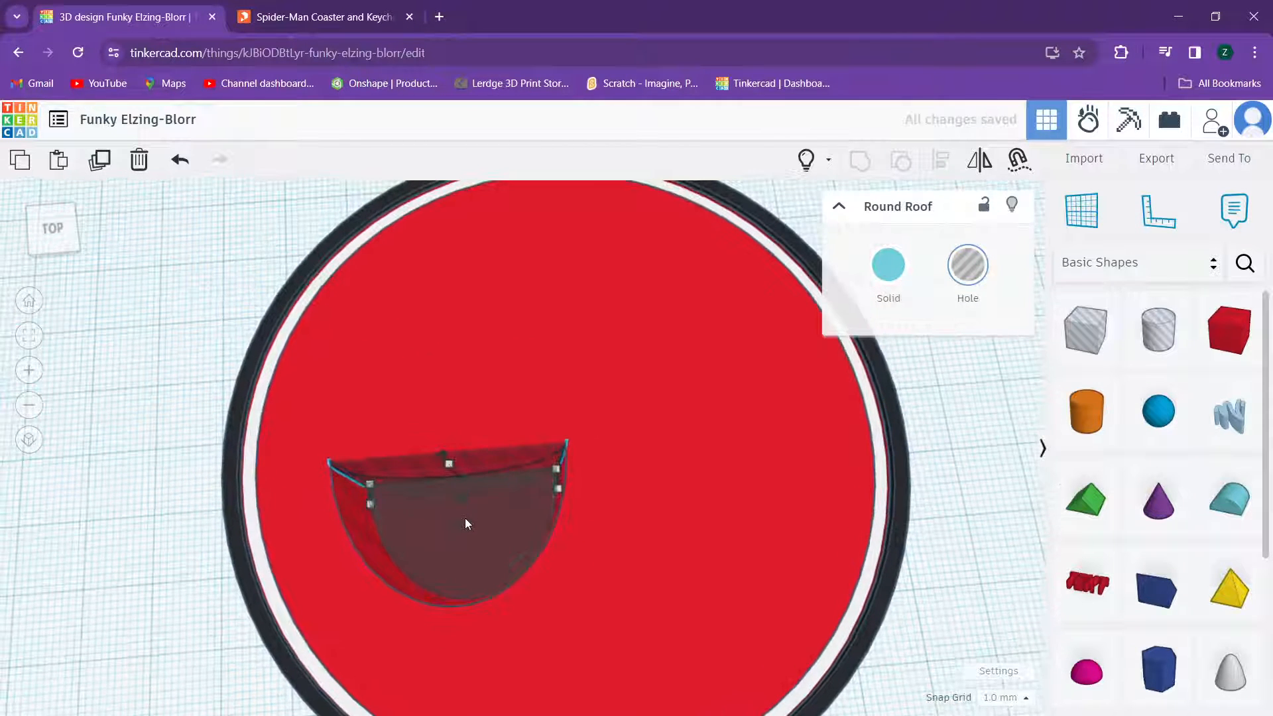
{"action": "left_click_drag", "start_coordinate": [466, 524], "coordinate": [406, 420]}
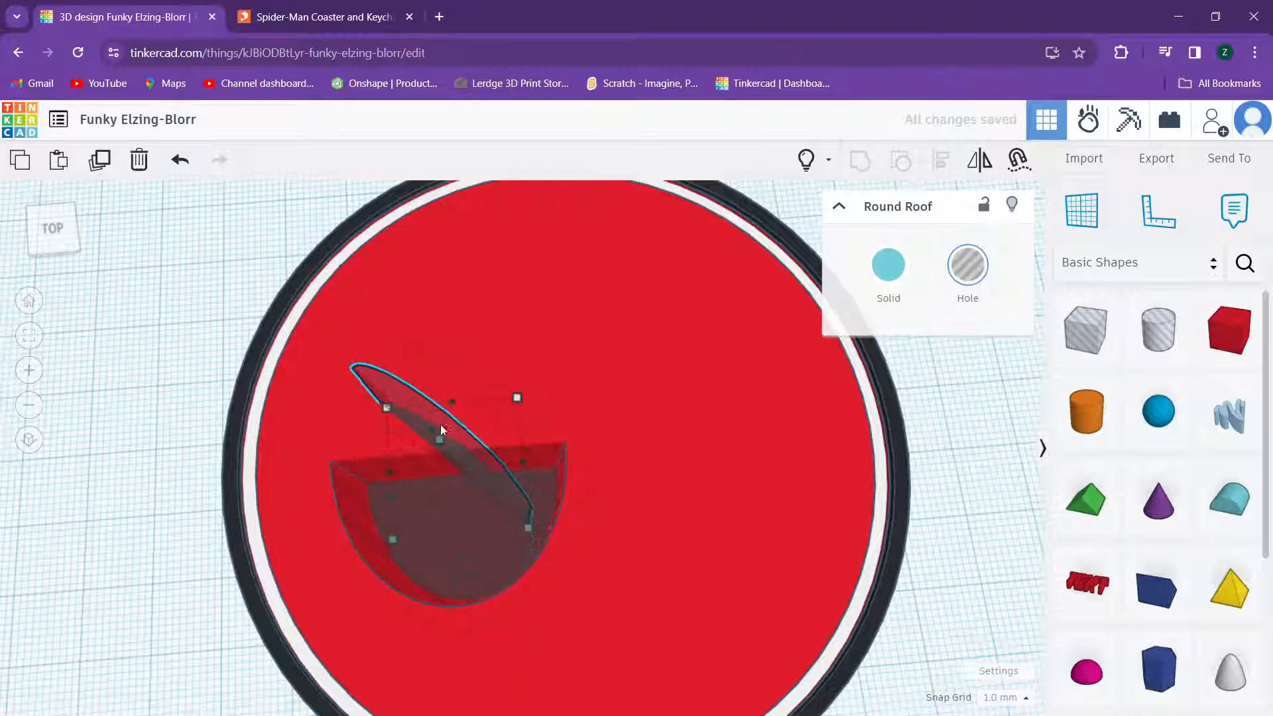
Step: Nudge the thin diagonal hole above the half-round hole until its lower end meets that hole's upper right corner
{"action": "key", "text": "Up"}
{"action": "key", "text": "Up"}
{"action": "key", "text": "Up"}
{"action": "key", "text": "Up"}
{"action": "key", "text": "Up"}
{"action": "key", "text": "Up"}
{"action": "key", "text": "Up"}
{"action": "key", "text": "Up"}
{"action": "key", "text": "Up"}
{"action": "key", "text": "Up"}
{"action": "key", "text": "Up"}
{"action": "key", "text": "Up"}
{"action": "key", "text": "Up"}
{"action": "key", "text": "Up"}
{"action": "key", "text": "Right"}
{"action": "key", "text": "Down"}
{"action": "key", "text": "Down"}
{"action": "key", "text": "Down"}
{"action": "key", "text": "Right"}
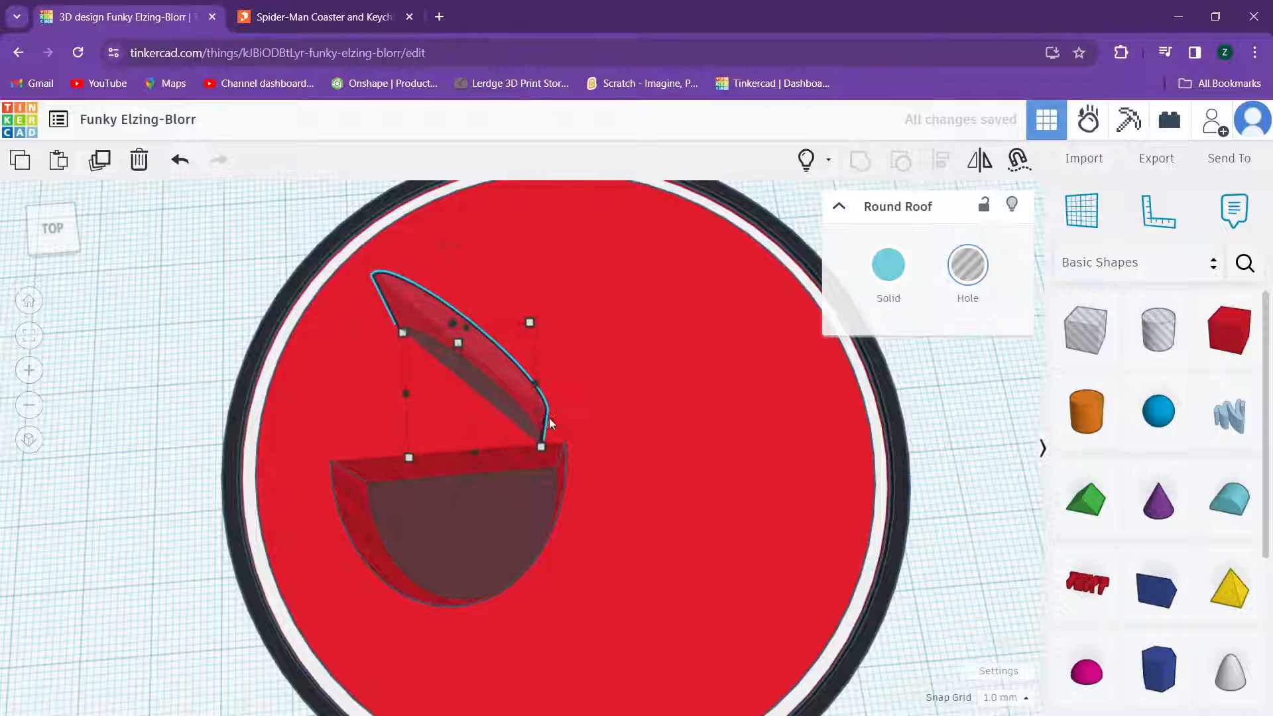
{"action": "scroll", "coordinate": [561, 411], "scroll_direction": "up", "scroll_amount": 3}
{"action": "key", "text": "Down"}
{"action": "key", "text": "Down"}
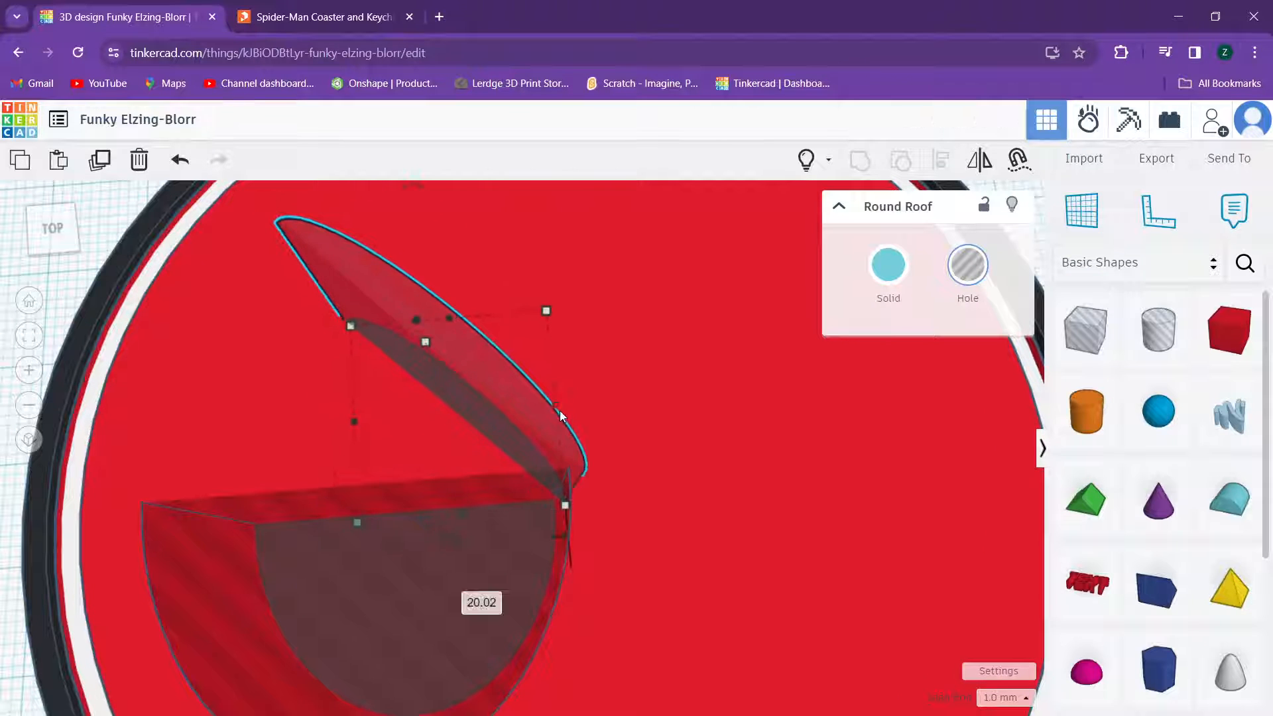
{"action": "key", "text": "Down"}
{"action": "key", "text": "Left"}
{"action": "scroll", "coordinate": [555, 412], "scroll_direction": "up", "scroll_amount": 3}
{"action": "scroll", "coordinate": [507, 391], "scroll_direction": "down", "scroll_amount": 3}
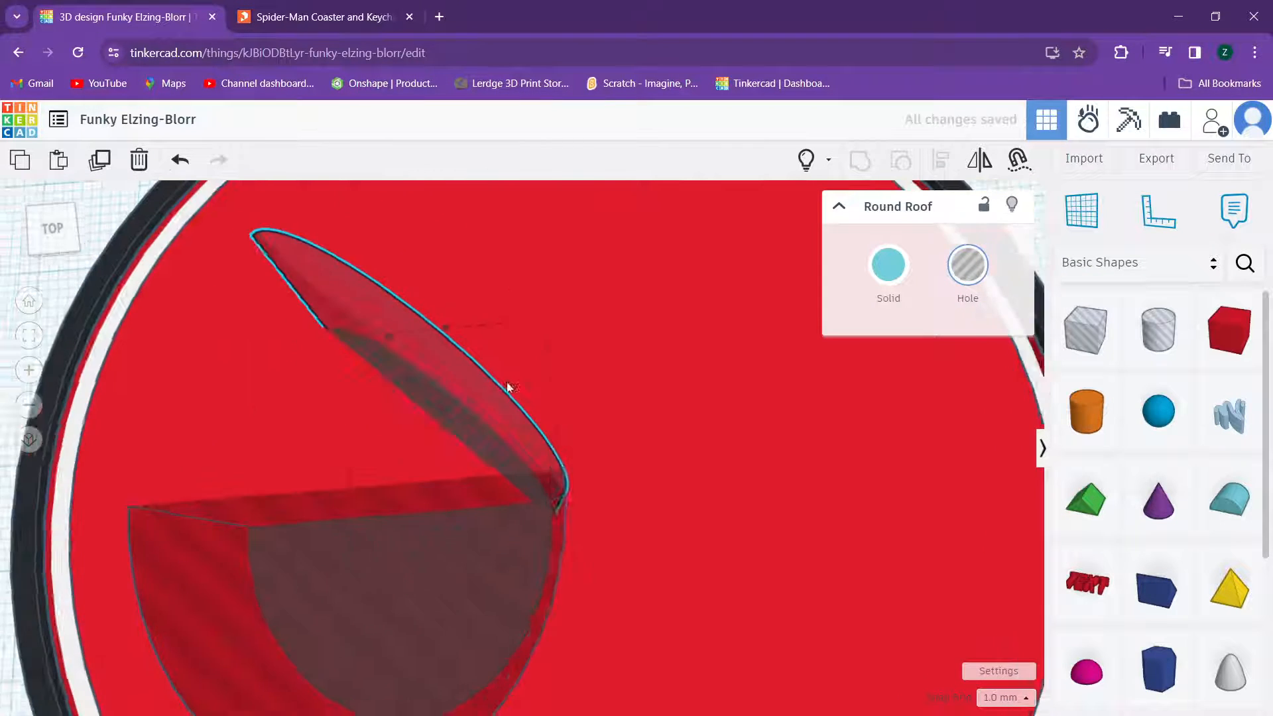
Step: Enlarge the thin diagonal hole's footprint to 26.06 mm by 22.46 mm by stretching its upper left end outward
{"action": "scroll", "coordinate": [508, 388], "scroll_direction": "down", "scroll_amount": 5}
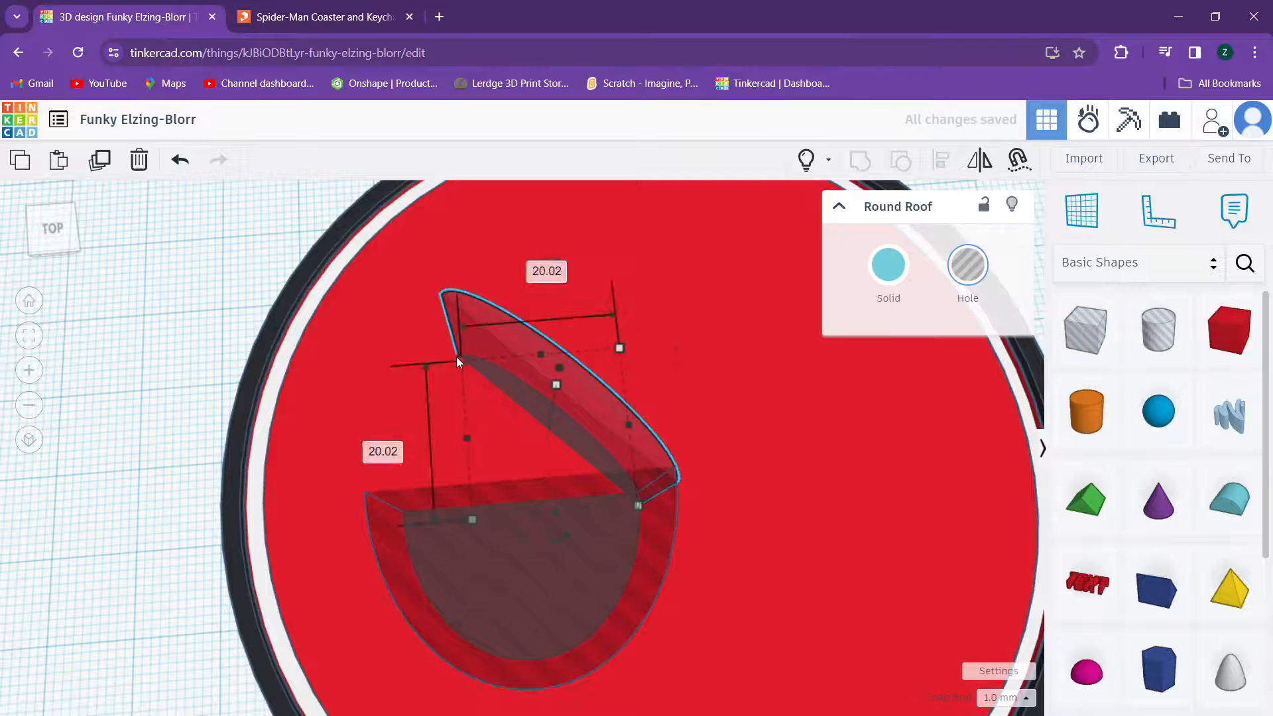
{"action": "left_click_drag", "start_coordinate": [456, 357], "coordinate": [408, 342]}
{"action": "scroll", "coordinate": [416, 346], "scroll_direction": "down", "scroll_amount": 2}
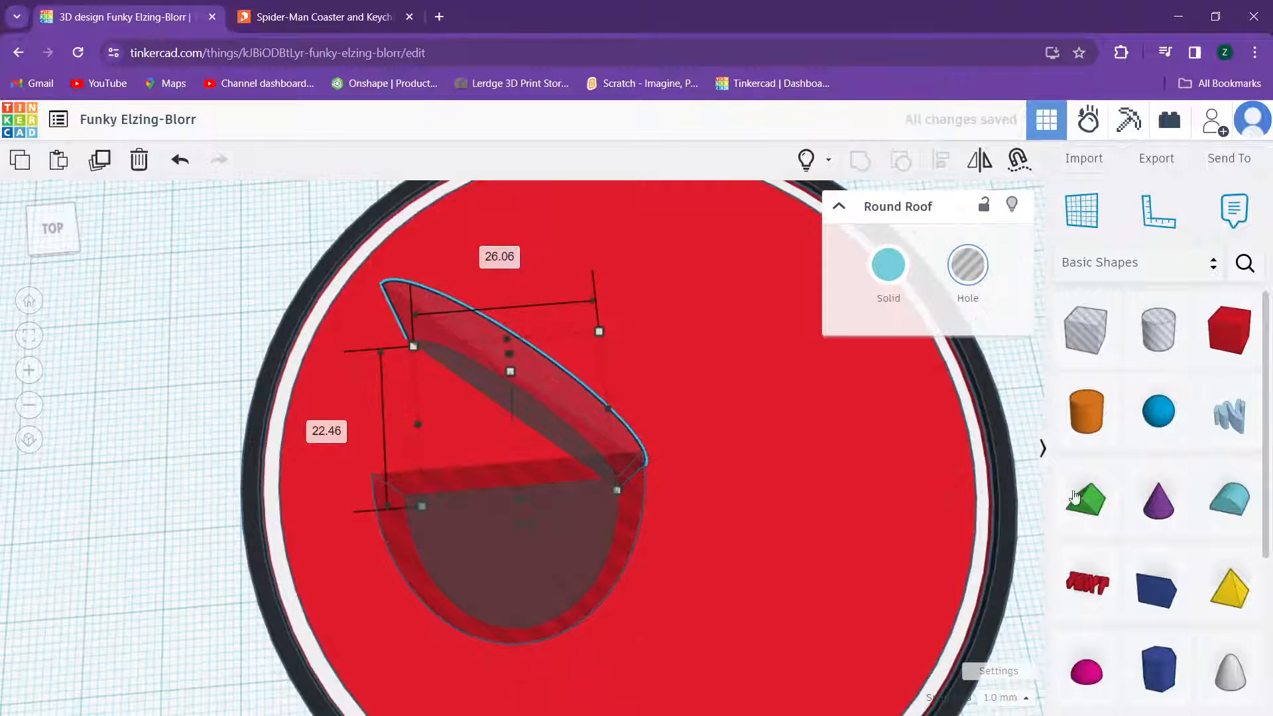
Step: Place a rotated copy of the half-round hole under the thin diagonal hole, with its flat side along the slope
{"action": "left_click", "coordinate": [566, 555]}
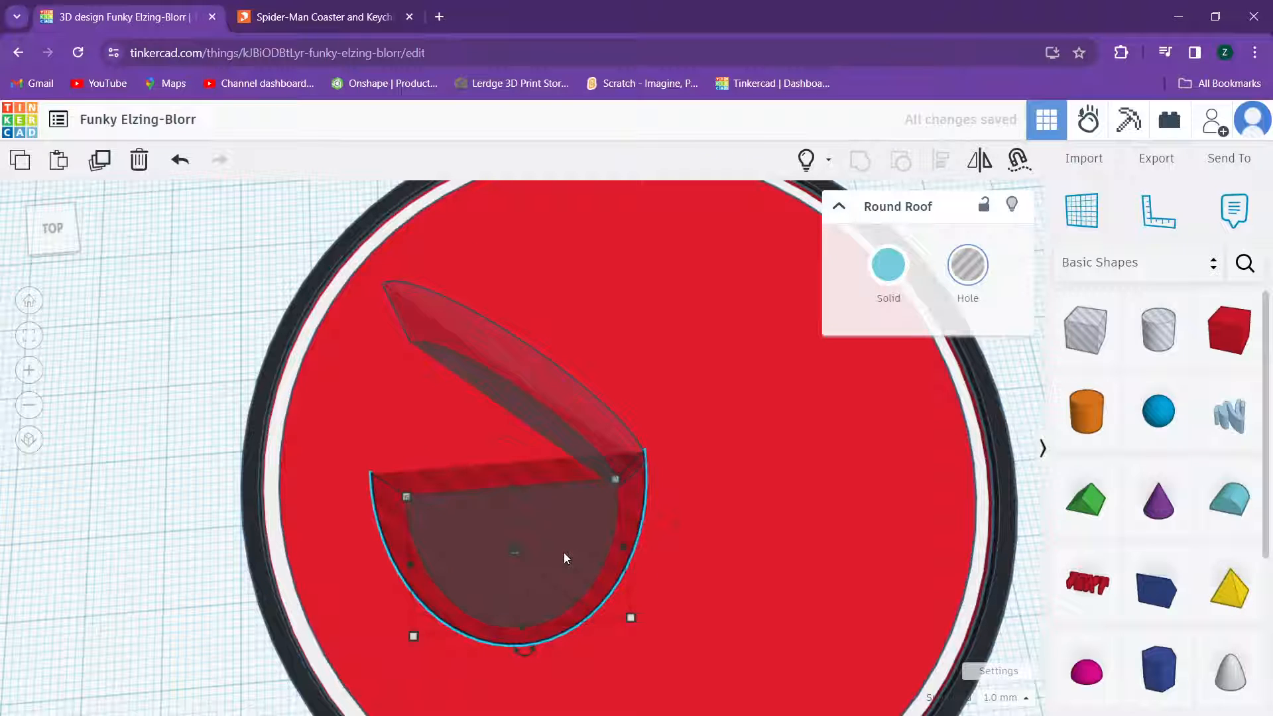
{"action": "left_click_drag", "start_coordinate": [524, 648], "coordinate": [475, 623]}
{"action": "left_click_drag", "start_coordinate": [650, 578], "coordinate": [595, 450]}
{"action": "scroll", "coordinate": [401, 346], "scroll_direction": "up", "scroll_amount": 3}
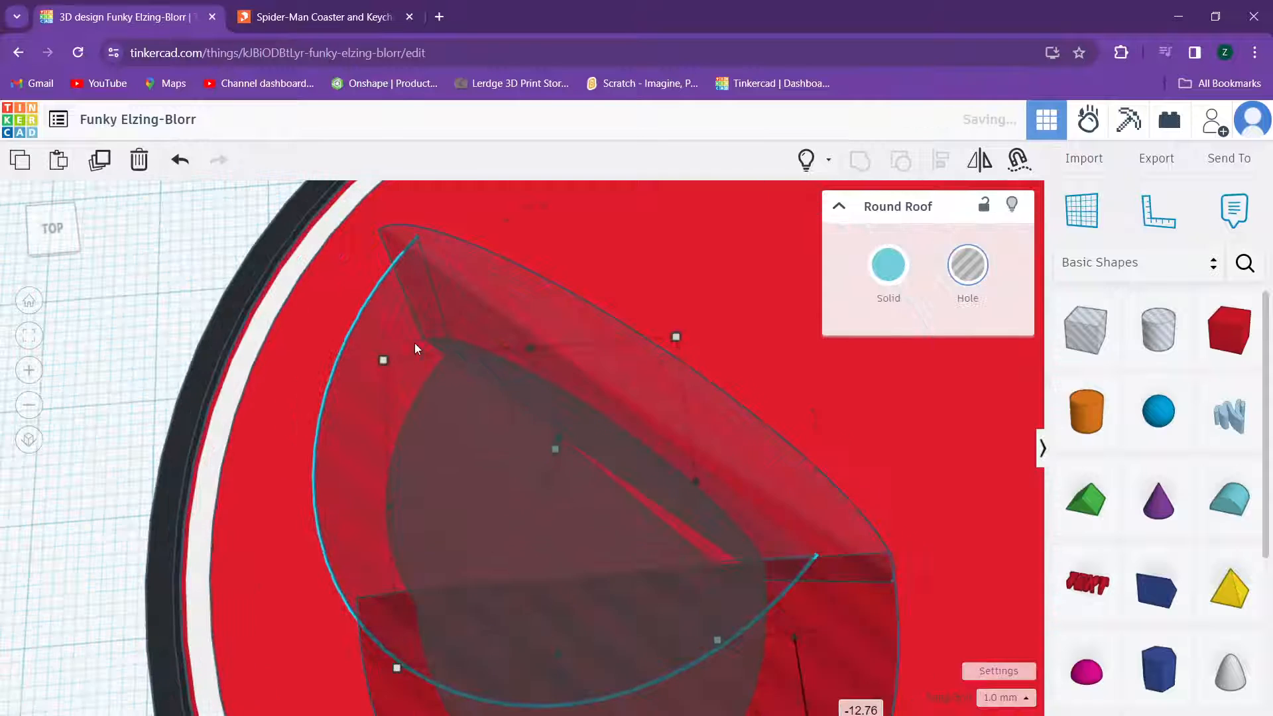
Step: Resize the rotated half-round copy to 27 mm by 27 mm so that its upper tip meets the diagonal hole's upper end
{"action": "middle_click_drag", "start_coordinate": [413, 345], "coordinate": [576, 349]}
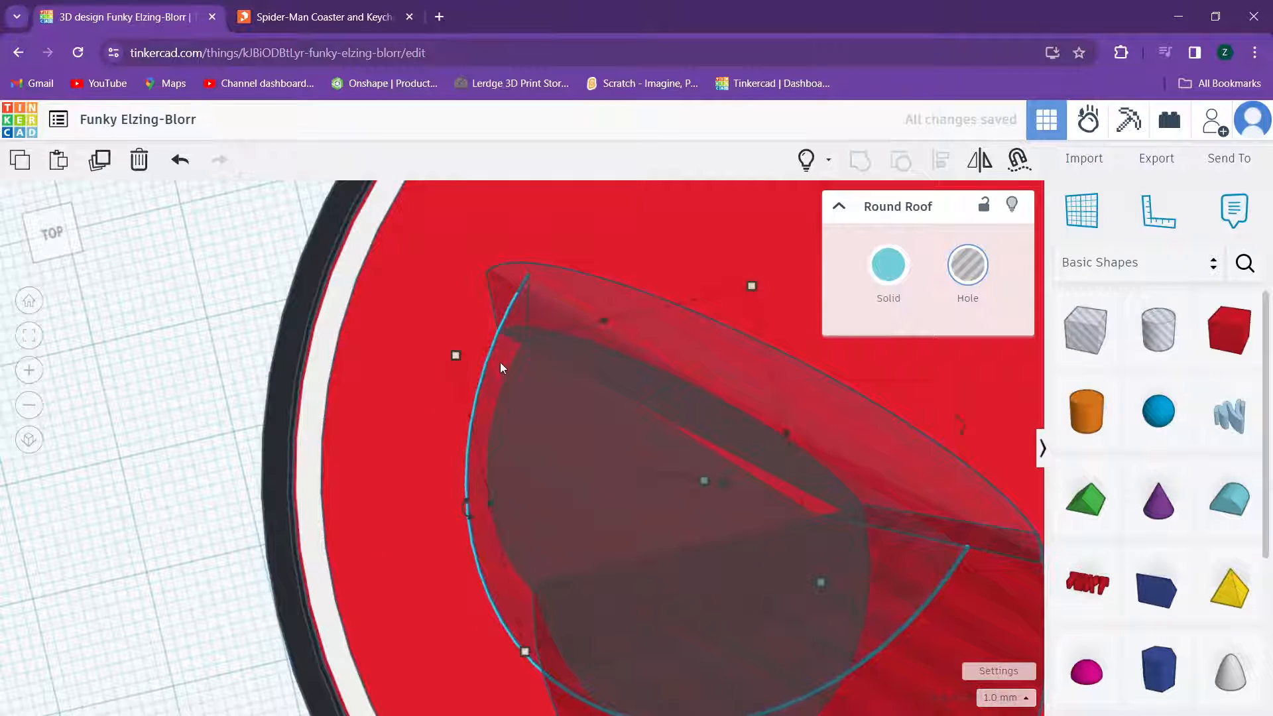
{"action": "left_click_drag", "start_coordinate": [456, 357], "coordinate": [431, 353]}
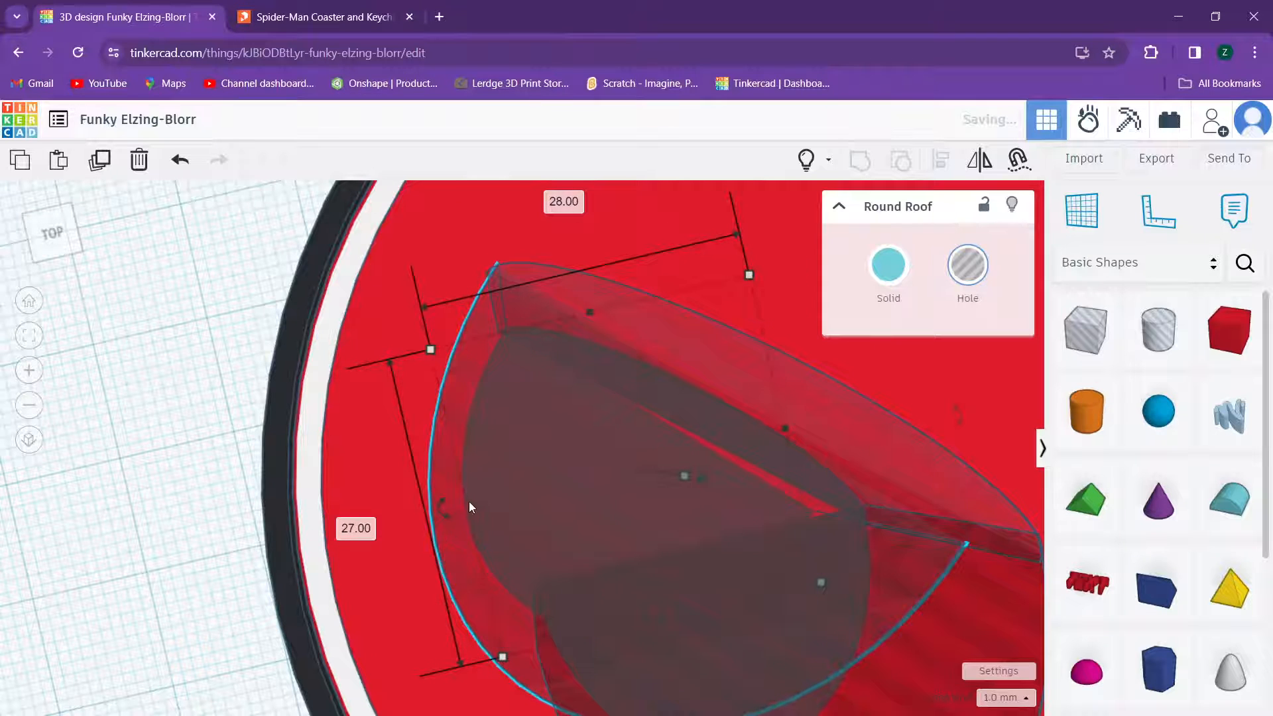
{"action": "left_click_drag", "start_coordinate": [468, 507], "coordinate": [480, 505]}
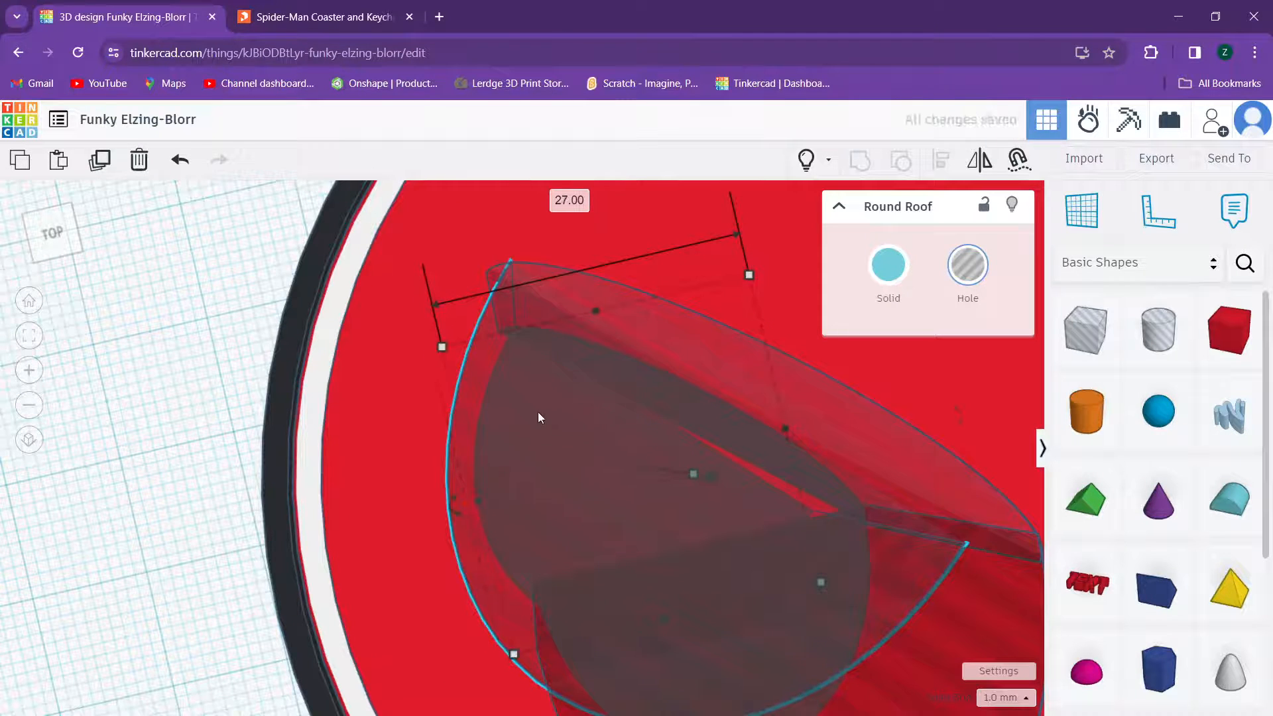
{"action": "right_click_drag", "start_coordinate": [538, 418], "coordinate": [581, 403]}
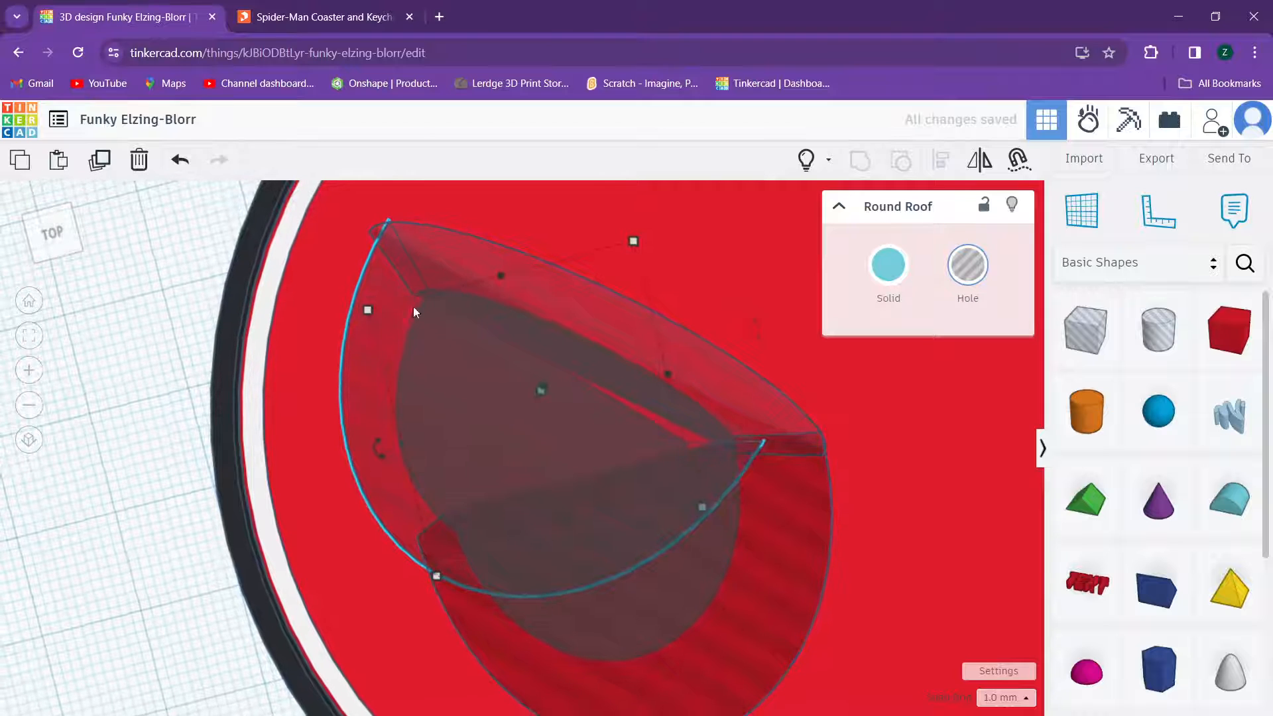
Step: Place another rotated copy of the lower half-round hole in the gap between it and the first rotated copy
{"action": "right_click_drag", "start_coordinate": [427, 229], "coordinate": [479, 475]}
{"action": "scroll", "coordinate": [485, 358], "scroll_direction": "down", "scroll_amount": 5}
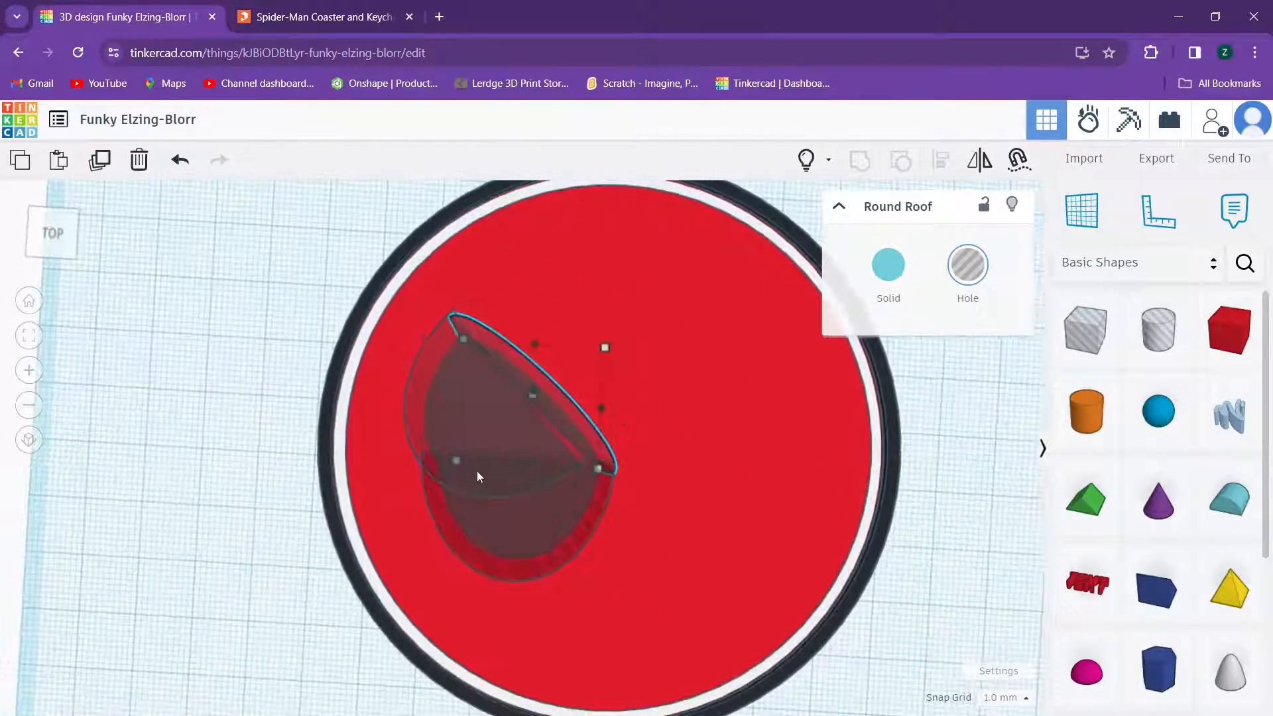
{"action": "left_click", "coordinate": [458, 511]}
{"action": "scroll", "coordinate": [451, 479], "scroll_direction": "up", "scroll_amount": 2}
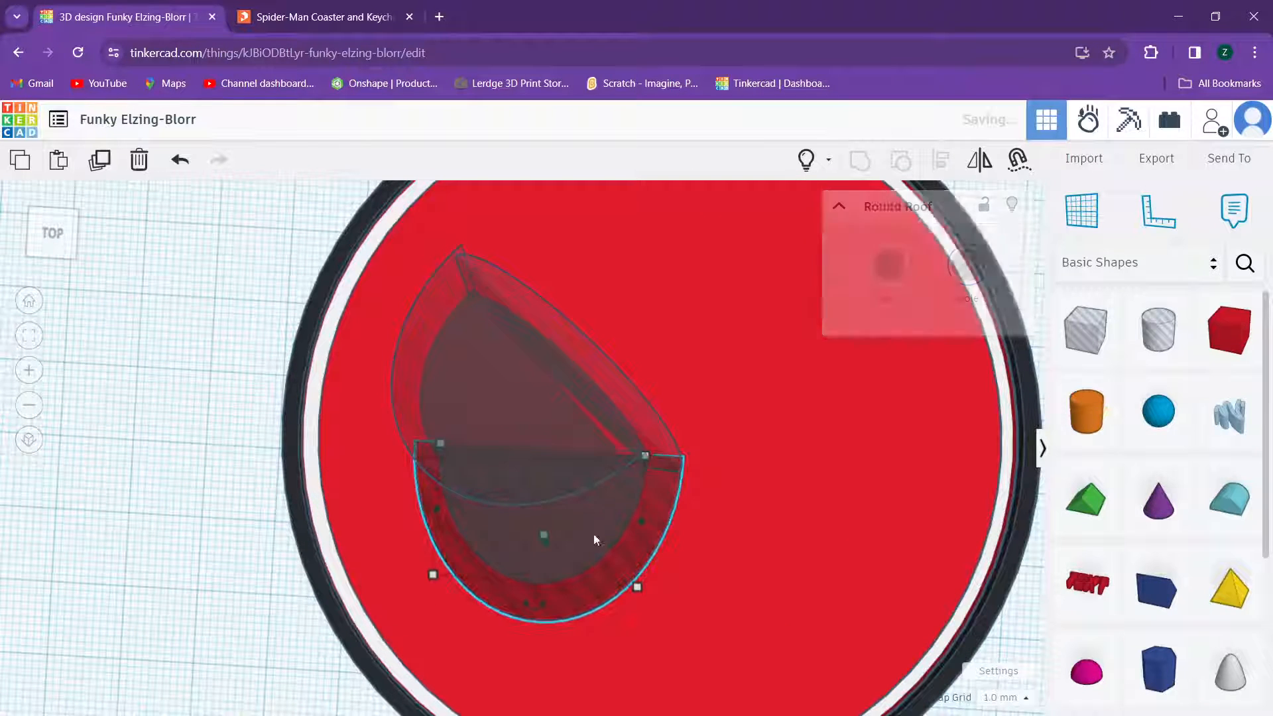
{"action": "left_click_drag", "start_coordinate": [539, 602], "coordinate": [500, 579]}
{"action": "left_click_drag", "start_coordinate": [674, 581], "coordinate": [611, 492]}
{"action": "right_click_drag", "start_coordinate": [611, 492], "coordinate": [594, 451]}
{"action": "scroll", "coordinate": [607, 457], "scroll_direction": "down", "scroll_amount": 3}
{"action": "middle_click_drag", "start_coordinate": [594, 451], "coordinate": [574, 545]}
{"action": "scroll", "coordinate": [555, 504], "scroll_direction": "up", "scroll_amount": 5}
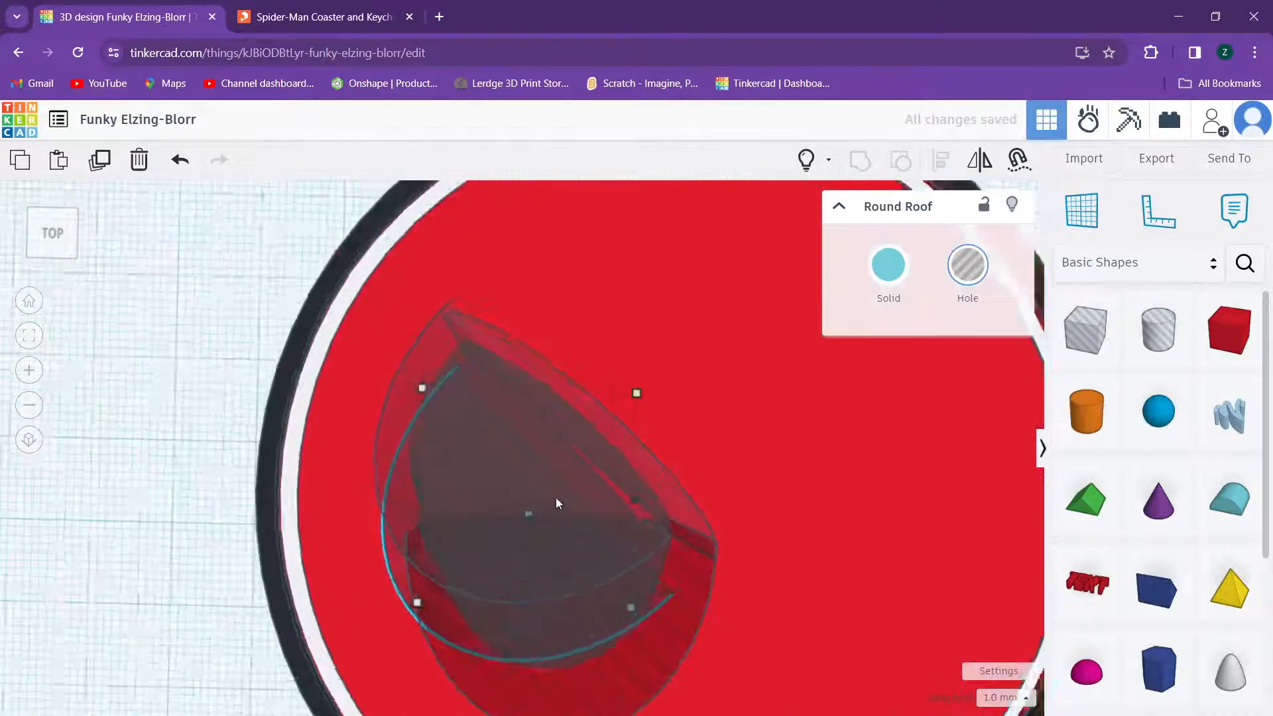
Step: Select the four overlapping hole shapes that form the eye and raise them 6 mm above their current position
{"action": "right_click_drag", "start_coordinate": [405, 346], "coordinate": [330, 332]}
{"action": "key", "text": "ctrl+a"}
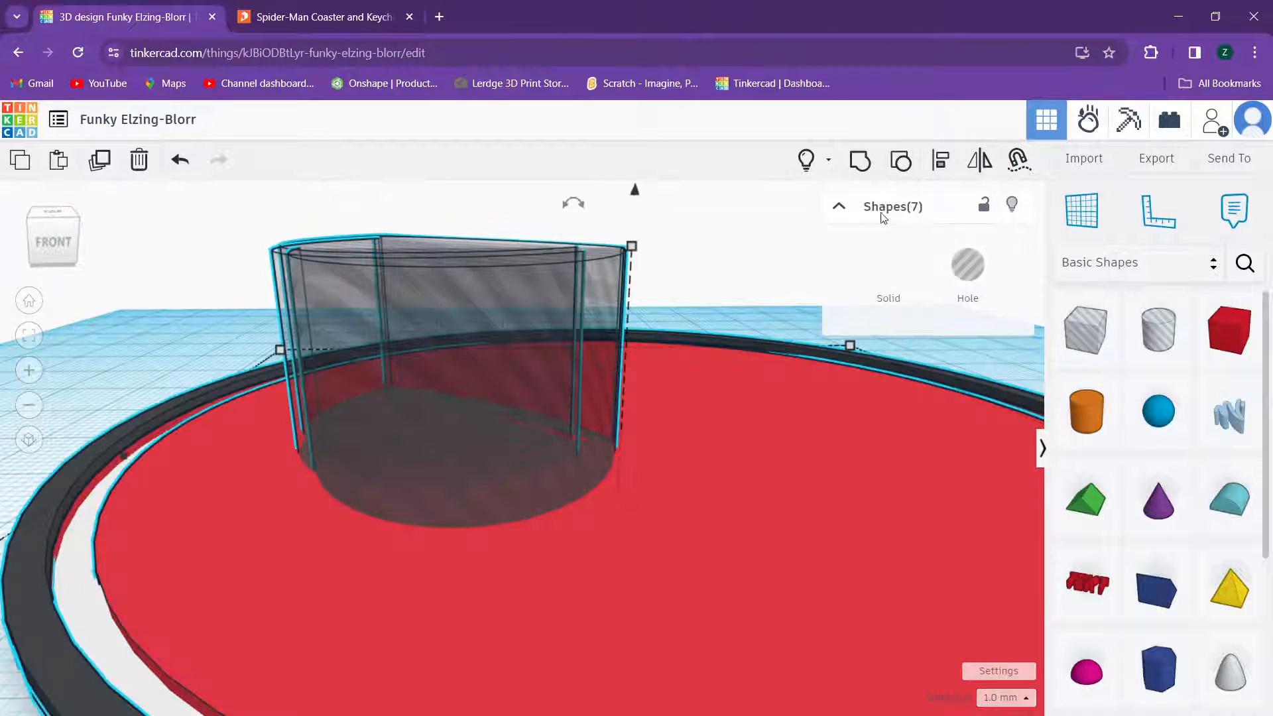
{"action": "left_click", "coordinate": [641, 225]}
{"action": "left_click_drag", "start_coordinate": [730, 222], "coordinate": [230, 276]}
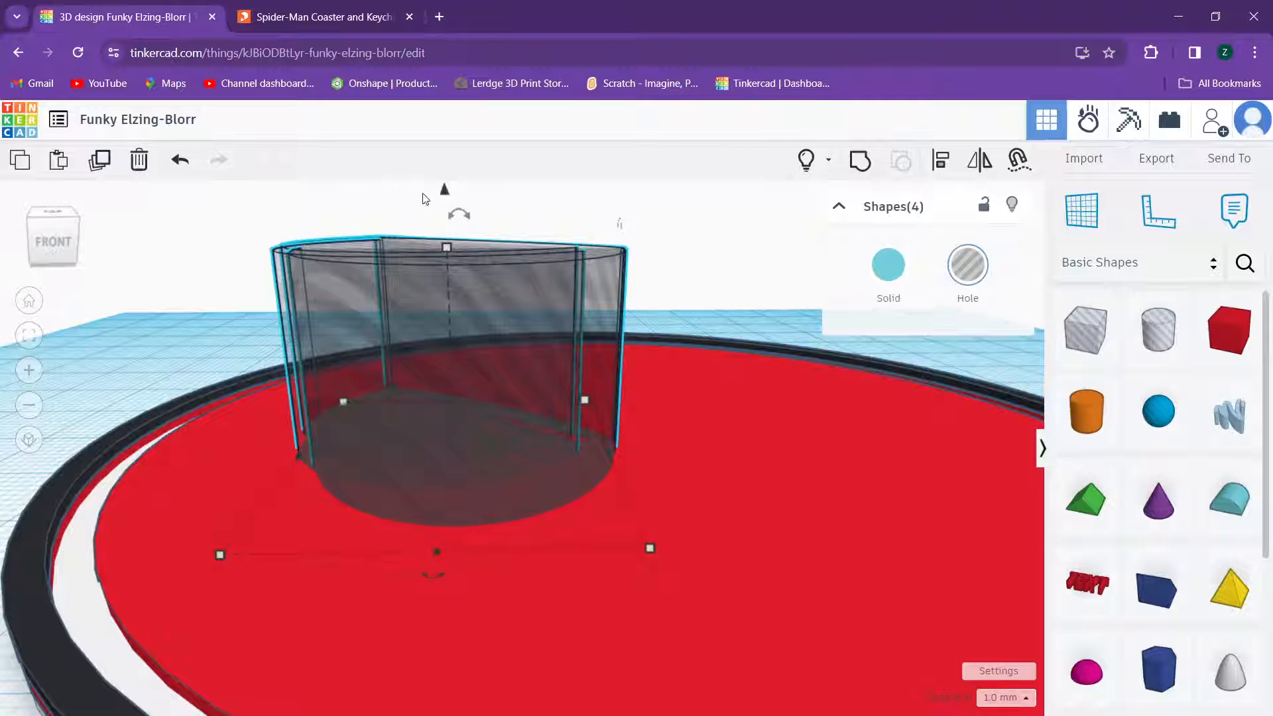
{"action": "left_click_drag", "start_coordinate": [444, 191], "coordinate": [456, 105]}
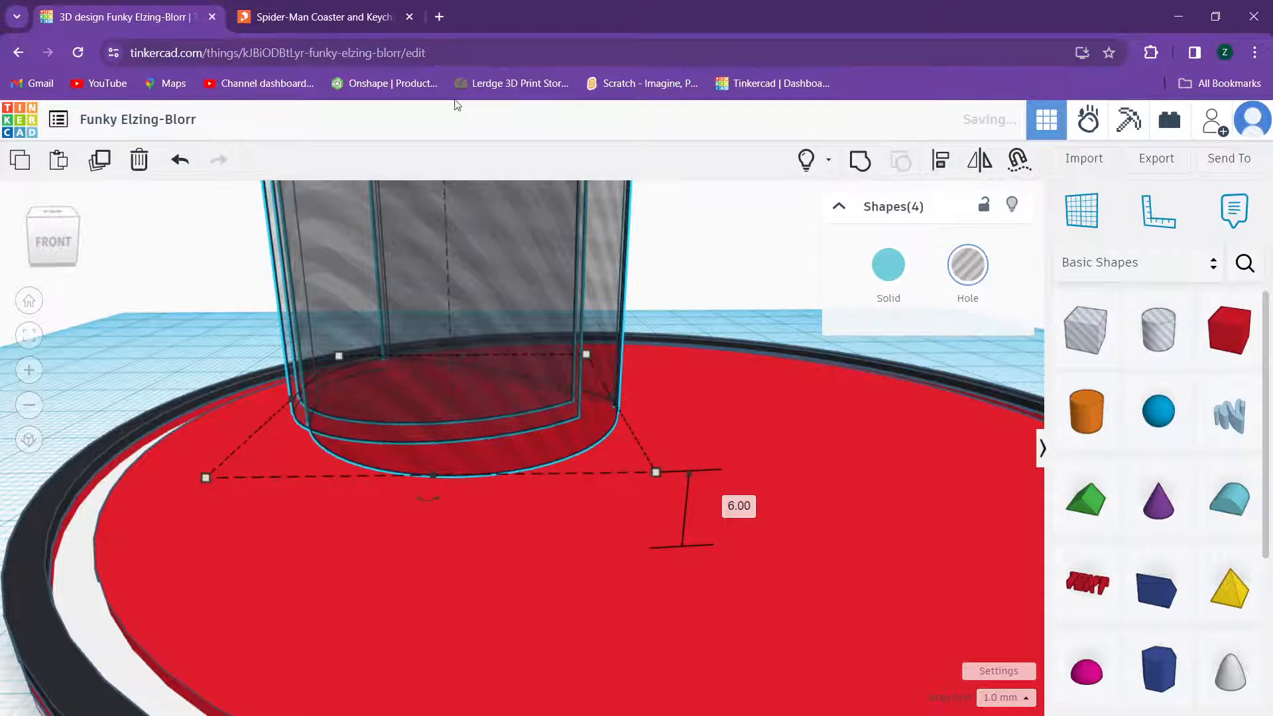
{"action": "right_click_drag", "start_coordinate": [534, 371], "coordinate": [439, 513]}
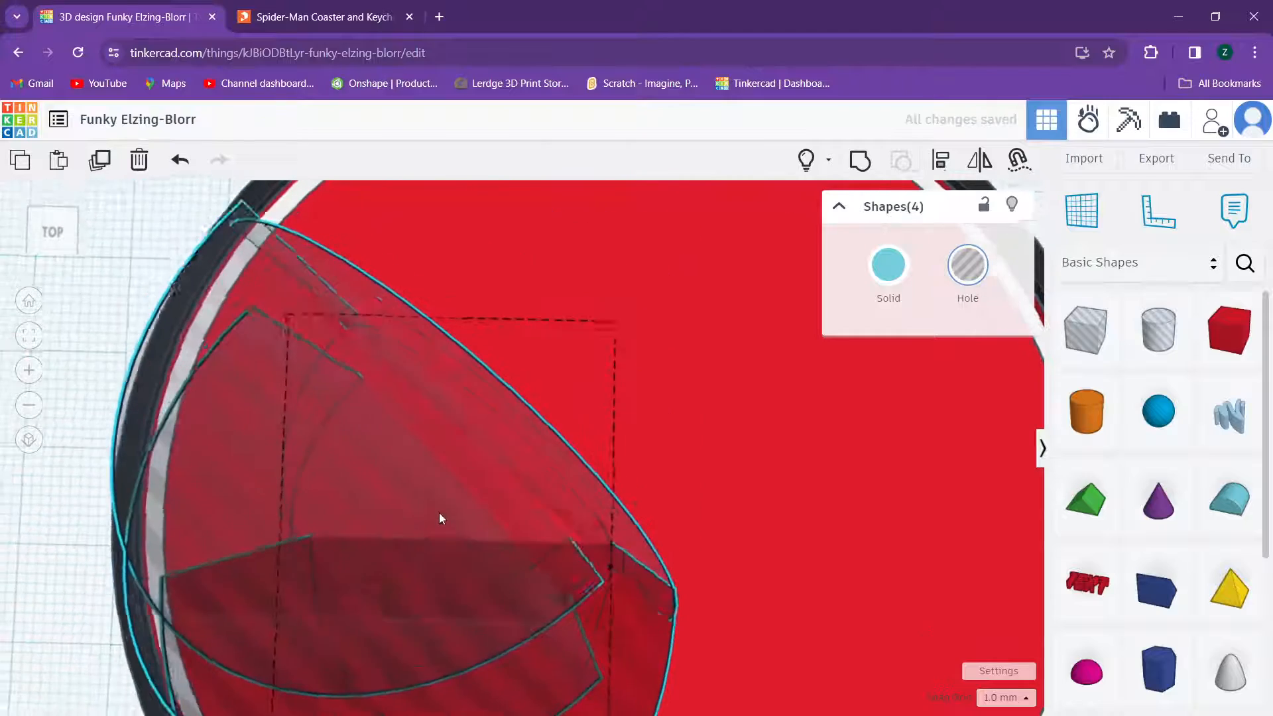
{"action": "scroll", "coordinate": [455, 474], "scroll_direction": "up", "scroll_amount": 5}
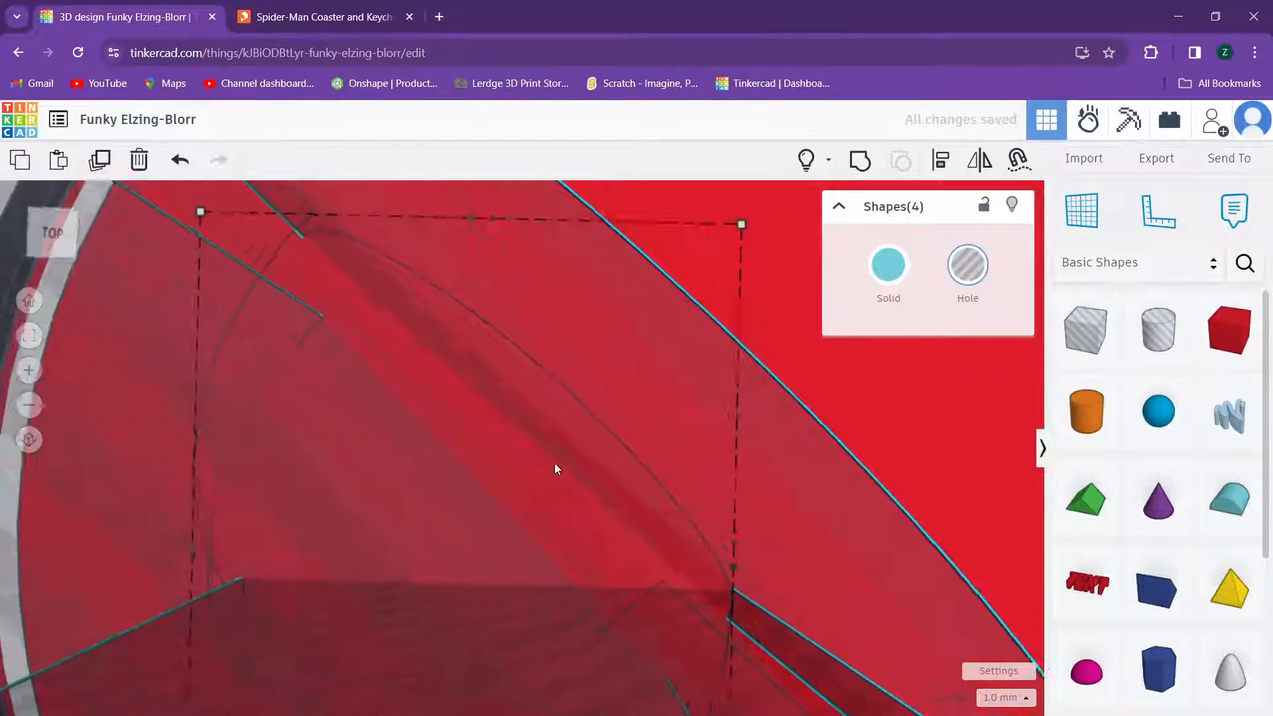
Step: Compare the eye outline with the Spider-Man coaster photo on Printables and return to the Tinkercad design
{"action": "right_click_drag", "start_coordinate": [556, 469], "coordinate": [294, 337]}
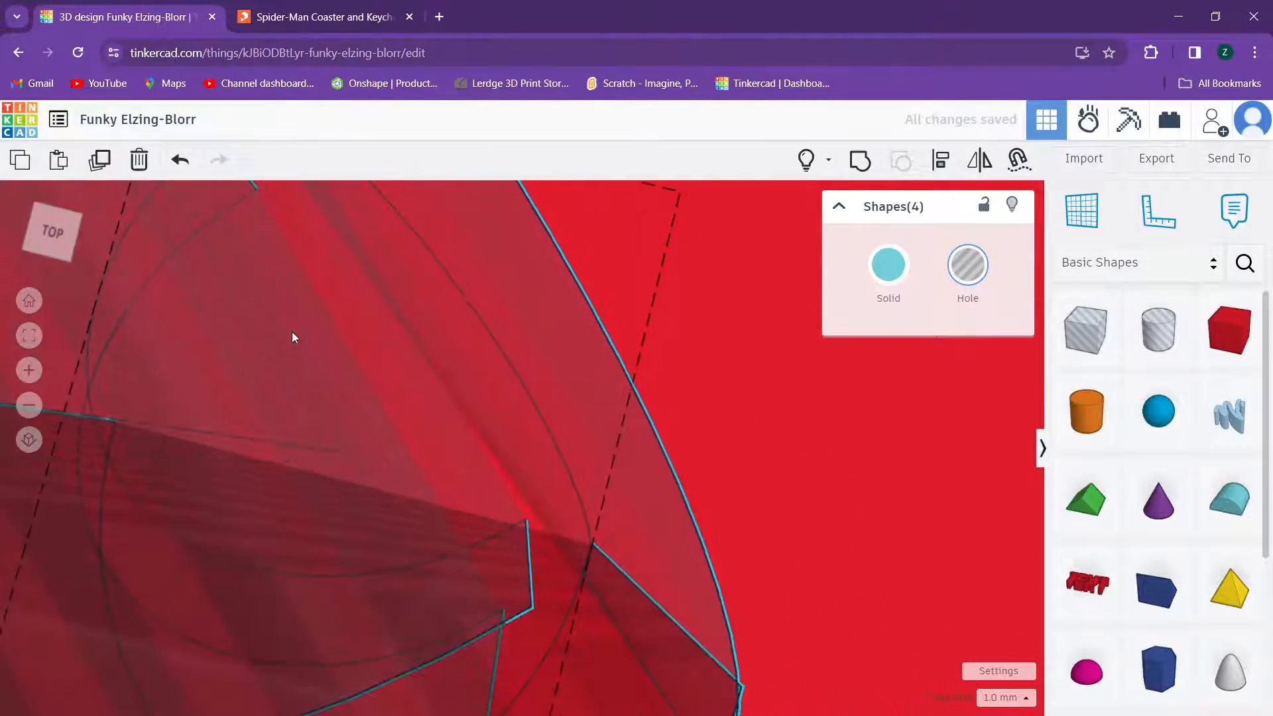
{"action": "scroll", "coordinate": [309, 325], "scroll_direction": "down", "scroll_amount": 5}
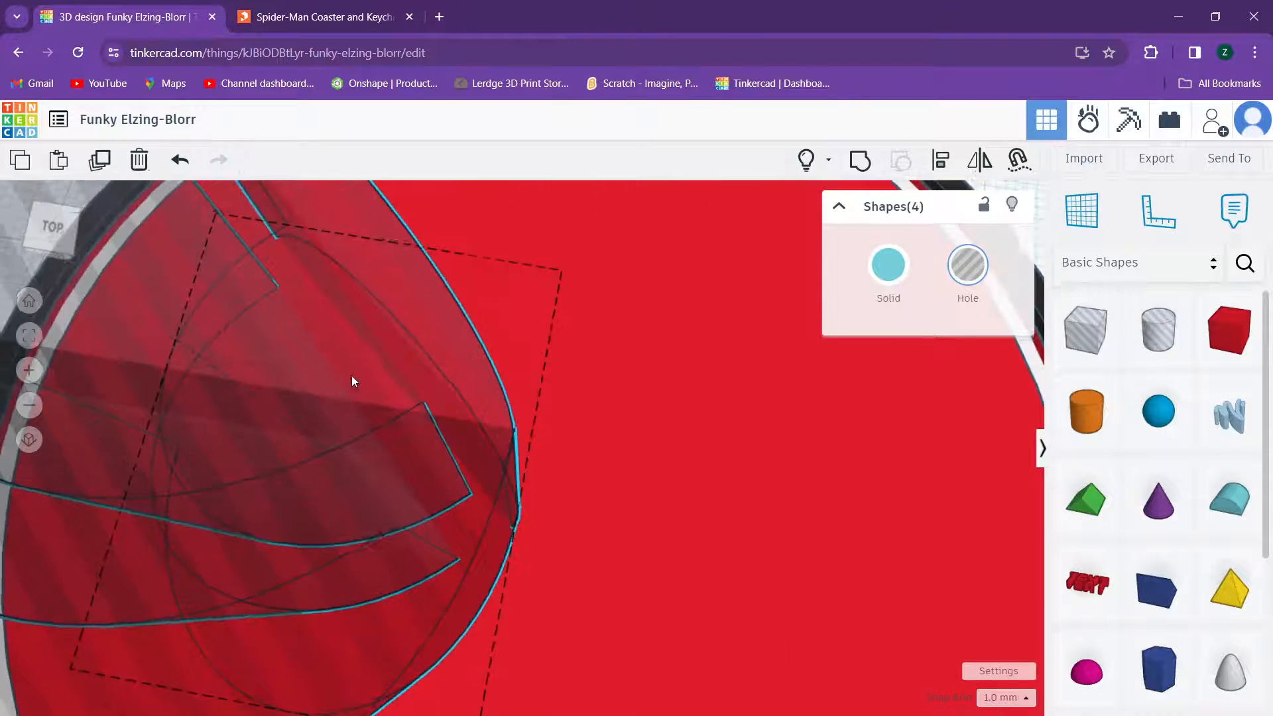
{"action": "right_click_drag", "start_coordinate": [352, 381], "coordinate": [525, 385]}
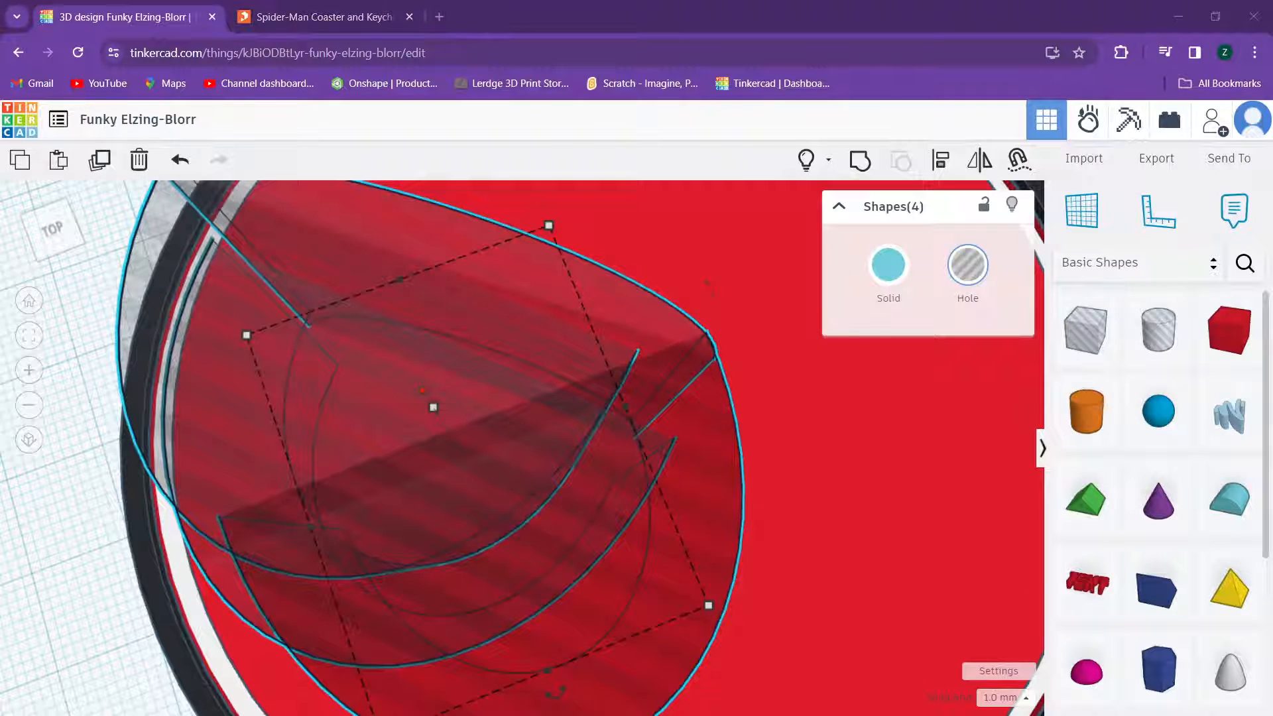
{"action": "left_click", "coordinate": [357, 23]}
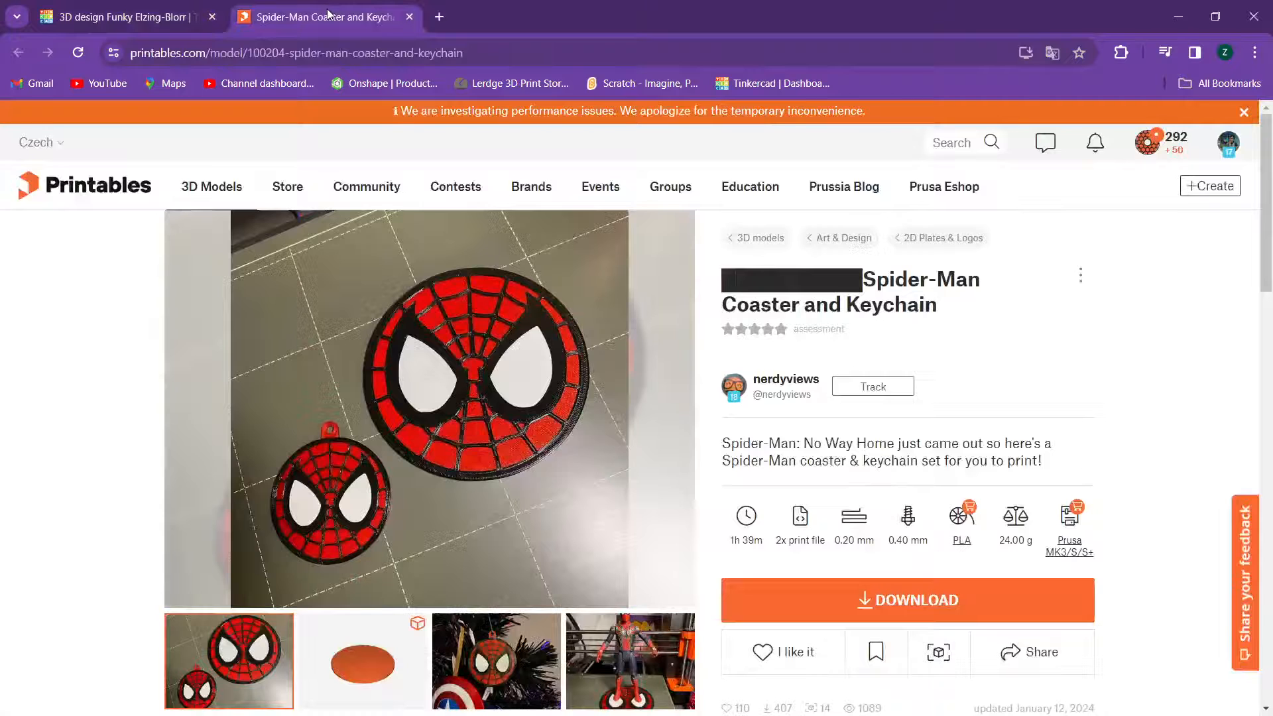
{"action": "left_click", "coordinate": [155, 16]}
{"action": "scroll", "coordinate": [507, 283], "scroll_direction": "down", "scroll_amount": 3}
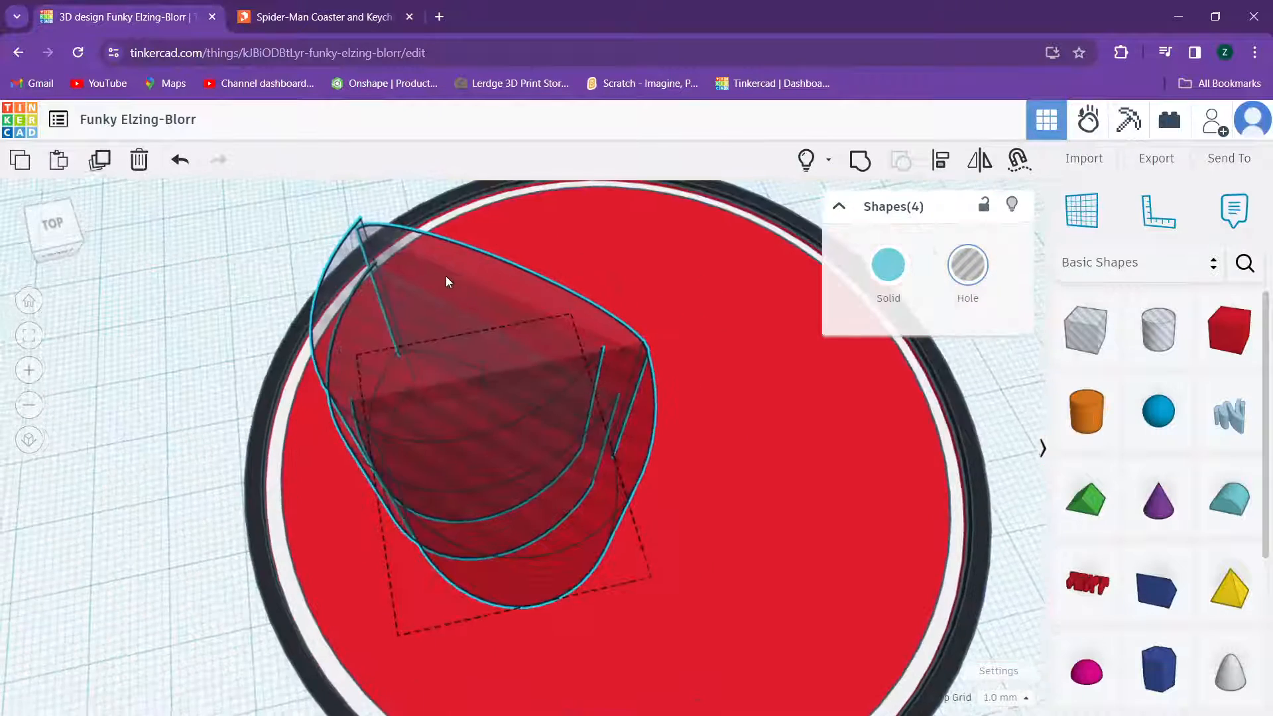
Step: Lower the four selected hole shapes of the eye until they cut into the red disc
{"action": "right_click_drag", "start_coordinate": [445, 276], "coordinate": [554, 233]}
{"action": "left_click_drag", "start_coordinate": [543, 237], "coordinate": [543, 277]}
{"action": "right_click_drag", "start_coordinate": [542, 272], "coordinate": [548, 419]}
{"action": "scroll", "coordinate": [612, 392], "scroll_direction": "up", "scroll_amount": 5}
{"action": "scroll", "coordinate": [598, 424], "scroll_direction": "up", "scroll_amount": 5}
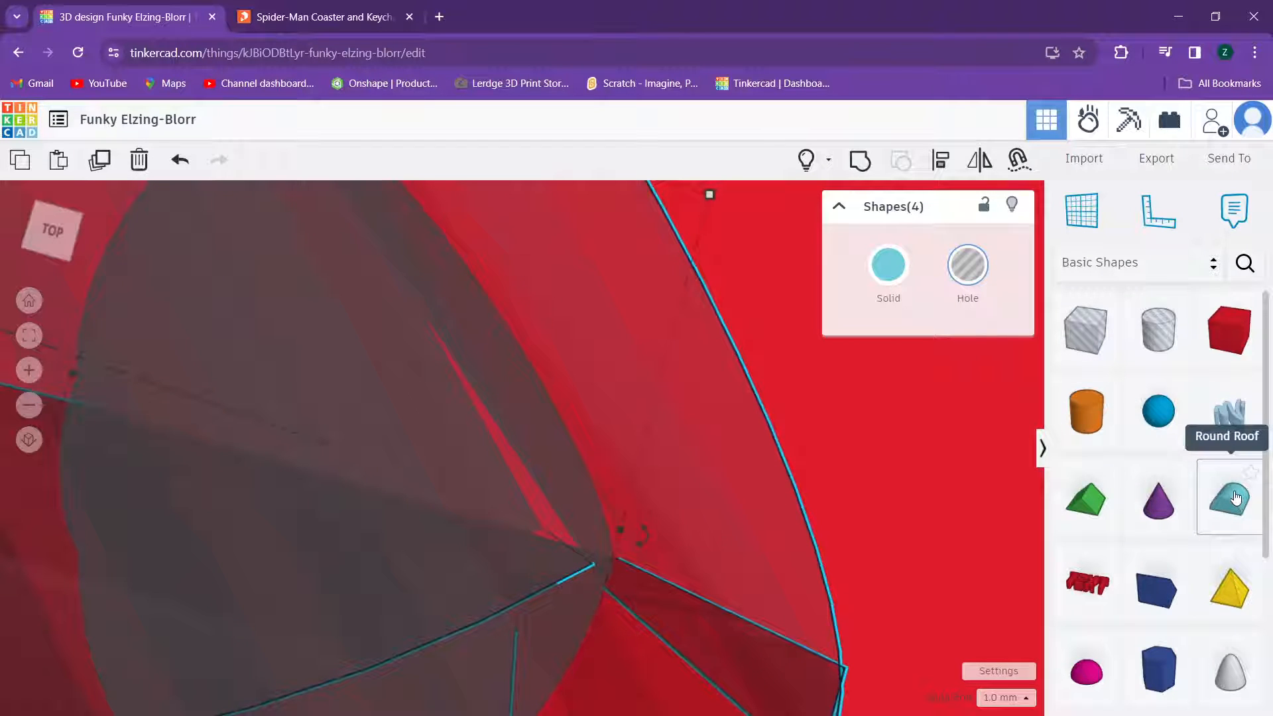
{"action": "scroll", "coordinate": [469, 379], "scroll_direction": "down", "scroll_amount": 10}
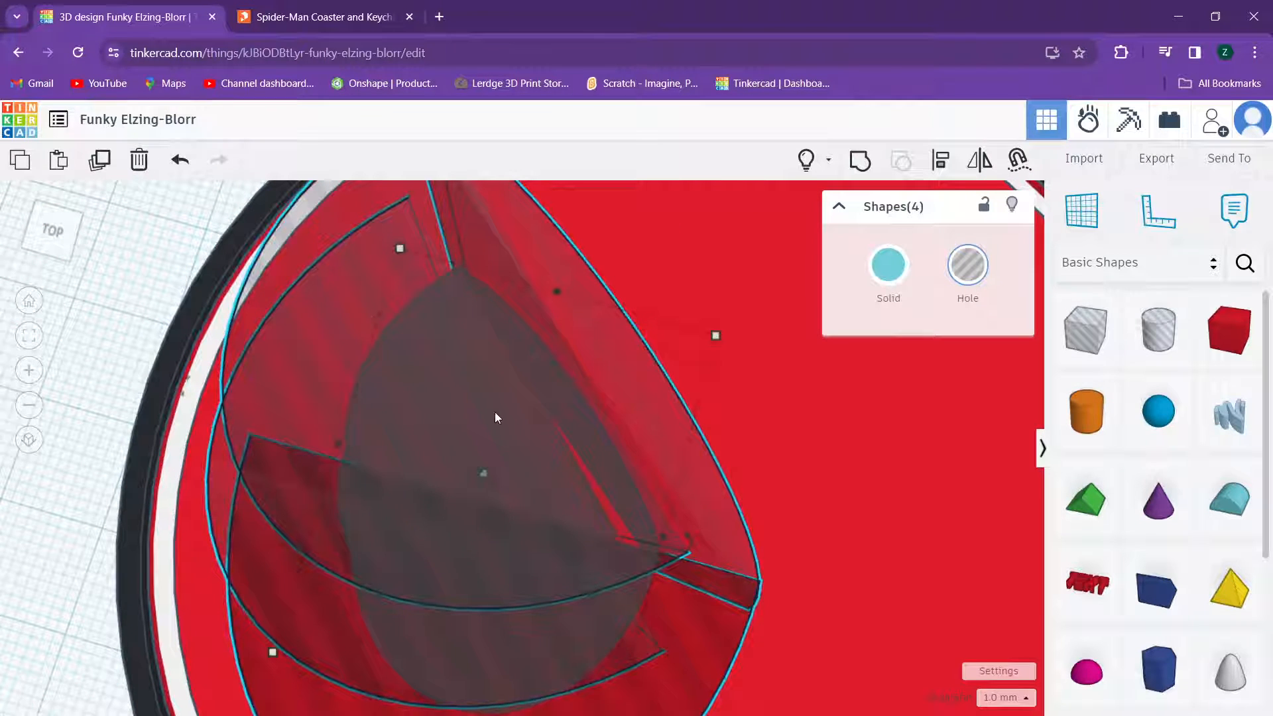
{"action": "key", "text": "ctrl+d"}
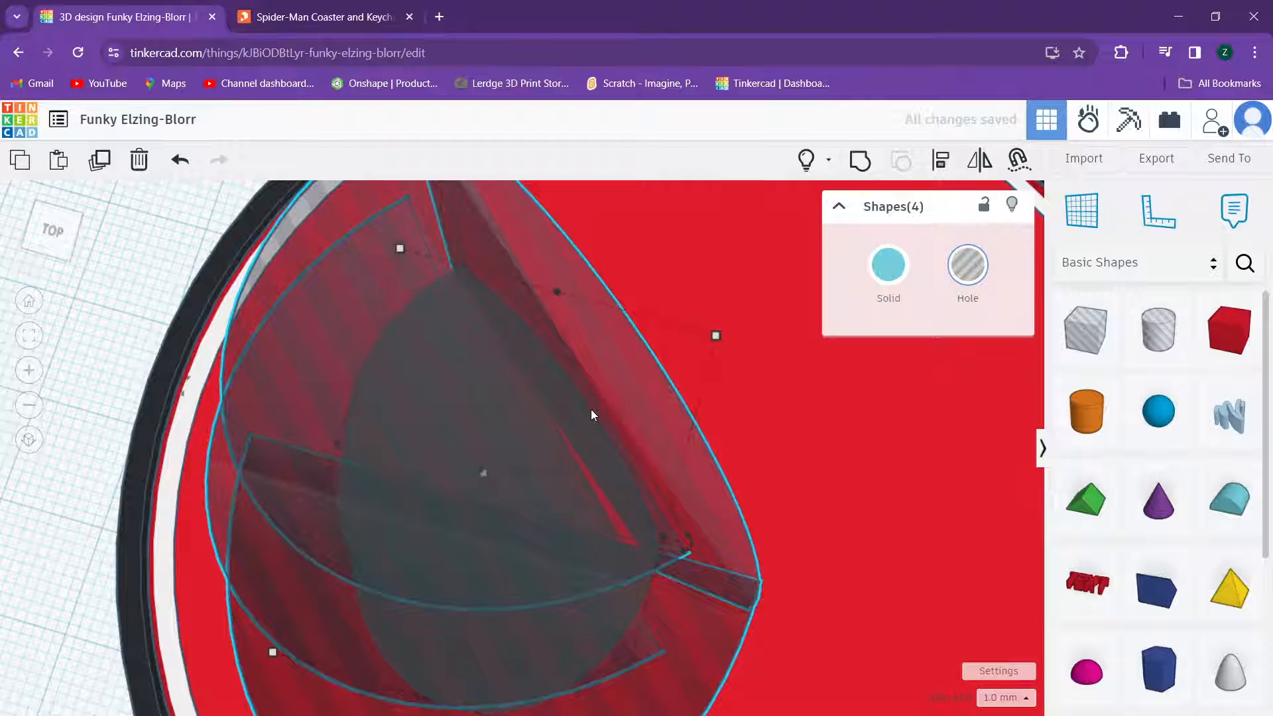
{"action": "key", "text": "Right"}
{"action": "key", "text": "Down"}
{"action": "key", "text": "ctrl+z"}
{"action": "key", "text": "ctrl+z"}
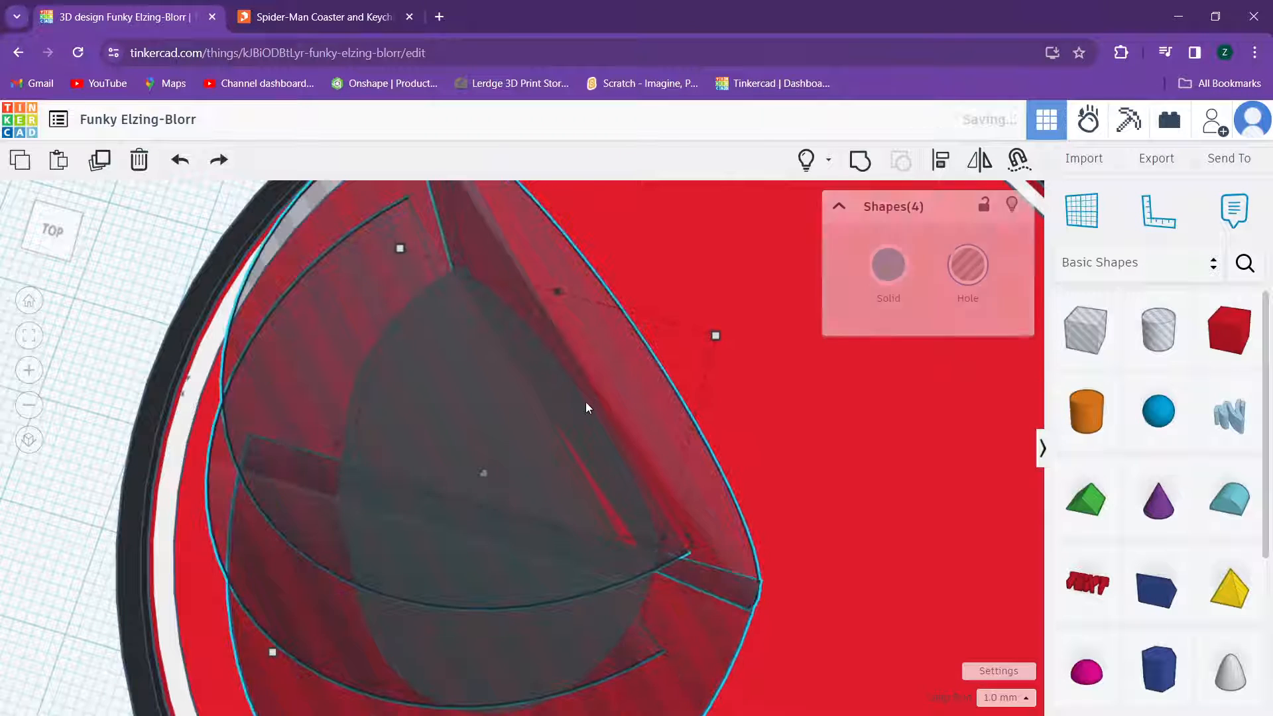
Step: Duplicate the single half-round hole beside the thin gap and nudge the copy three increments towards the eye's diagonal edge
{"action": "left_click", "coordinate": [495, 376]}
{"action": "scroll", "coordinate": [478, 364], "scroll_direction": "up", "scroll_amount": 2}
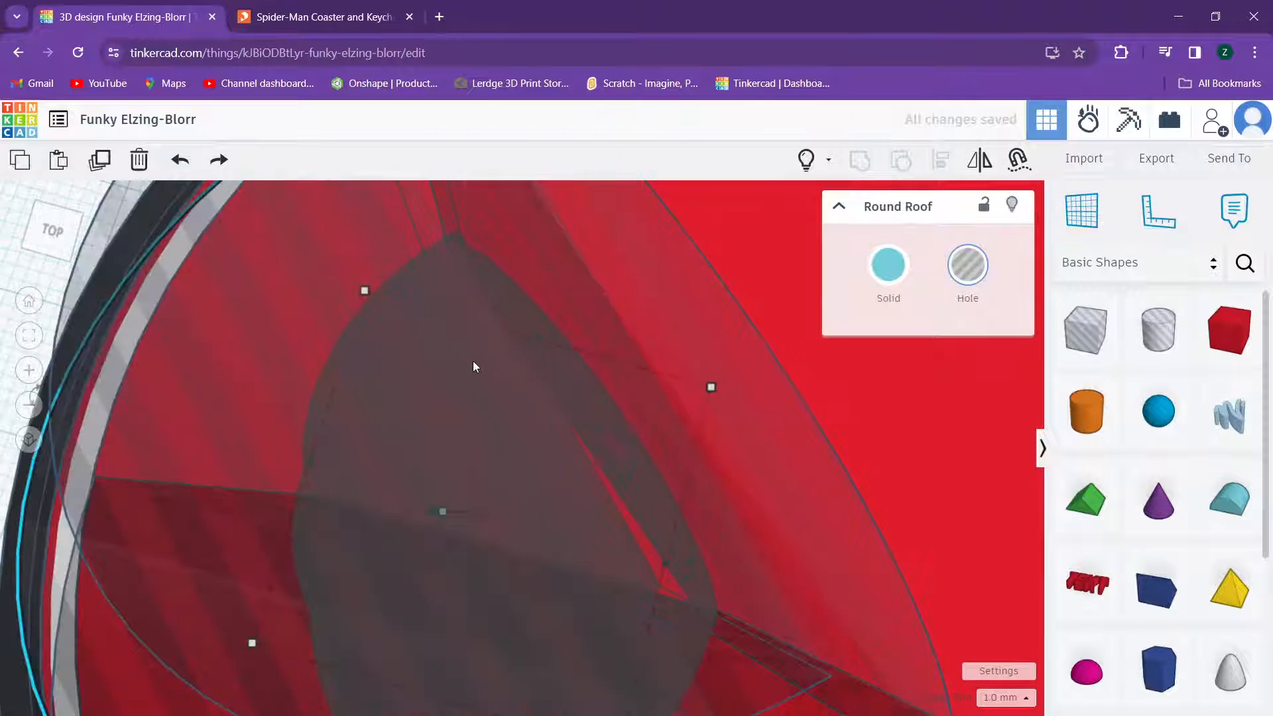
{"action": "scroll", "coordinate": [467, 360], "scroll_direction": "down", "scroll_amount": 4}
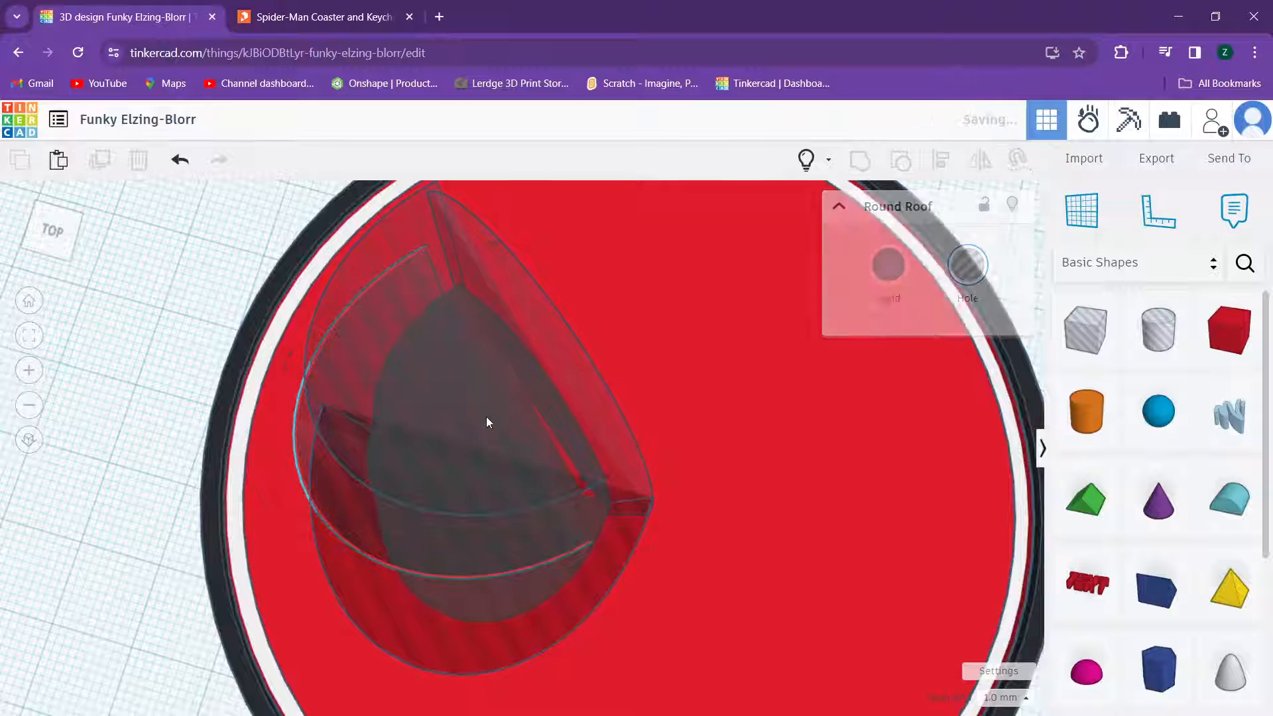
{"action": "scroll", "coordinate": [487, 416], "scroll_direction": "up", "scroll_amount": 3}
{"action": "right_click_drag", "start_coordinate": [492, 416], "coordinate": [443, 397]}
{"action": "key", "text": "Up"}
{"action": "key", "text": "Up"}
{"action": "key", "text": "Up"}
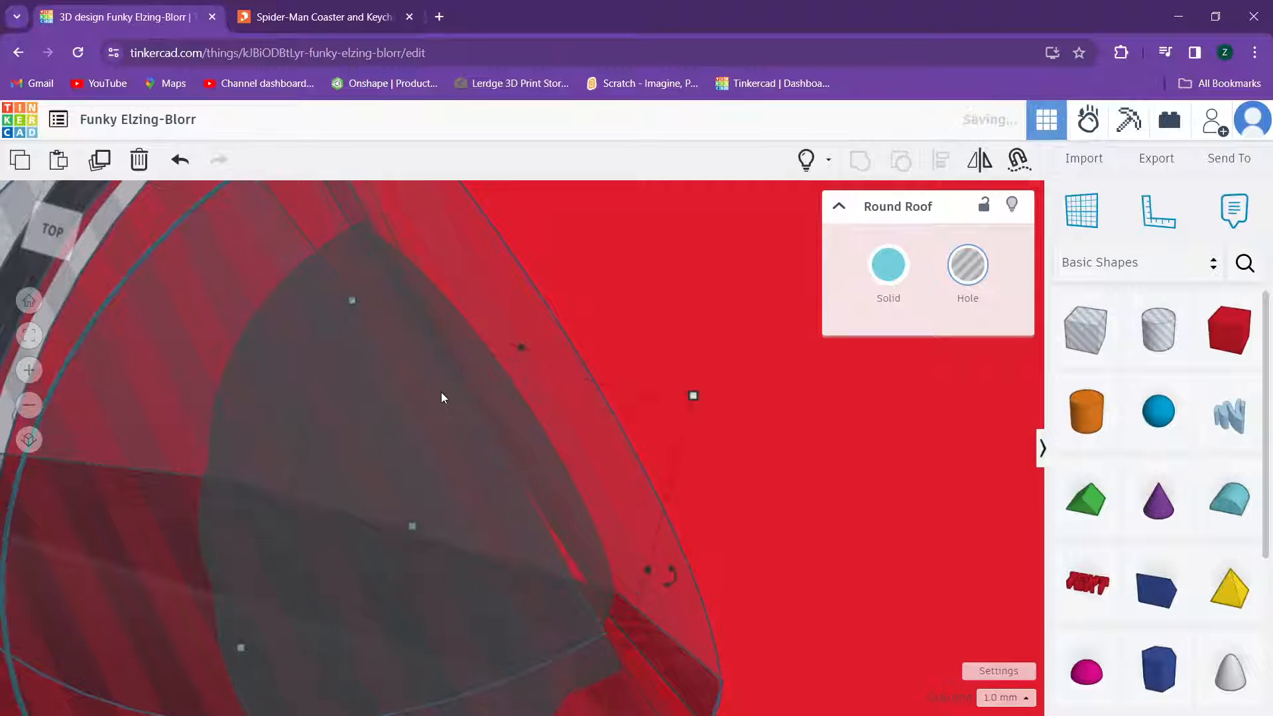
Step: Fine-tune the duplicated half-round hole and nudge it two increments towards the diagonal edge to close the remaining gap
{"action": "right_click_drag", "start_coordinate": [442, 397], "coordinate": [551, 332]}
{"action": "left_click_drag", "start_coordinate": [657, 432], "coordinate": [633, 432]}
{"action": "right_click_drag", "start_coordinate": [601, 418], "coordinate": [492, 440]}
{"action": "scroll", "coordinate": [558, 488], "scroll_direction": "up", "scroll_amount": 1}
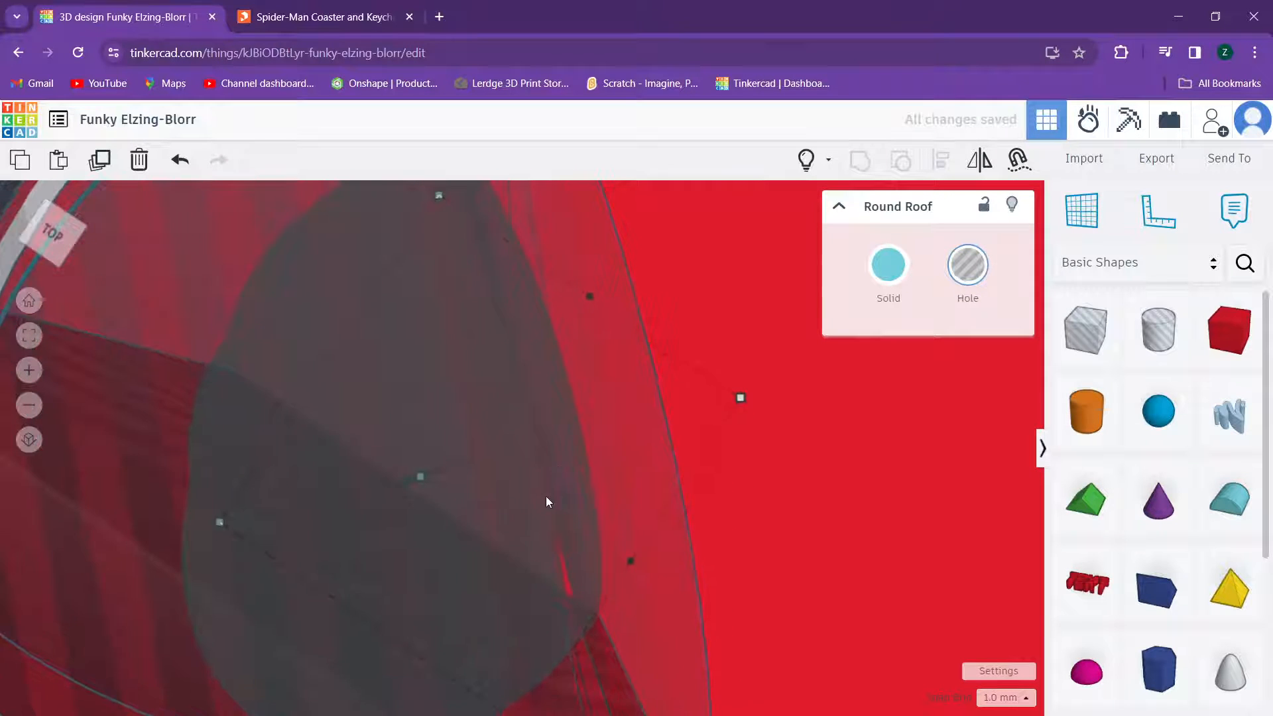
{"action": "right_click_drag", "start_coordinate": [547, 496], "coordinate": [510, 488]}
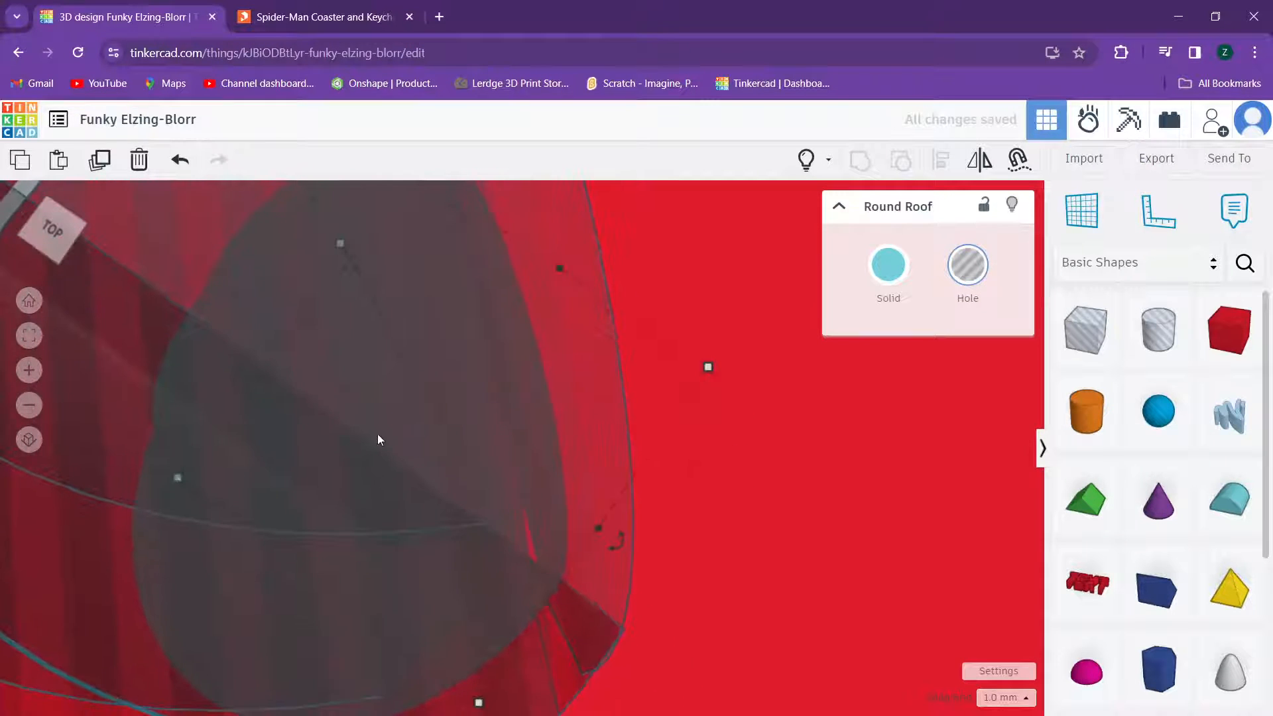
{"action": "scroll", "coordinate": [277, 375], "scroll_direction": "down", "scroll_amount": 2}
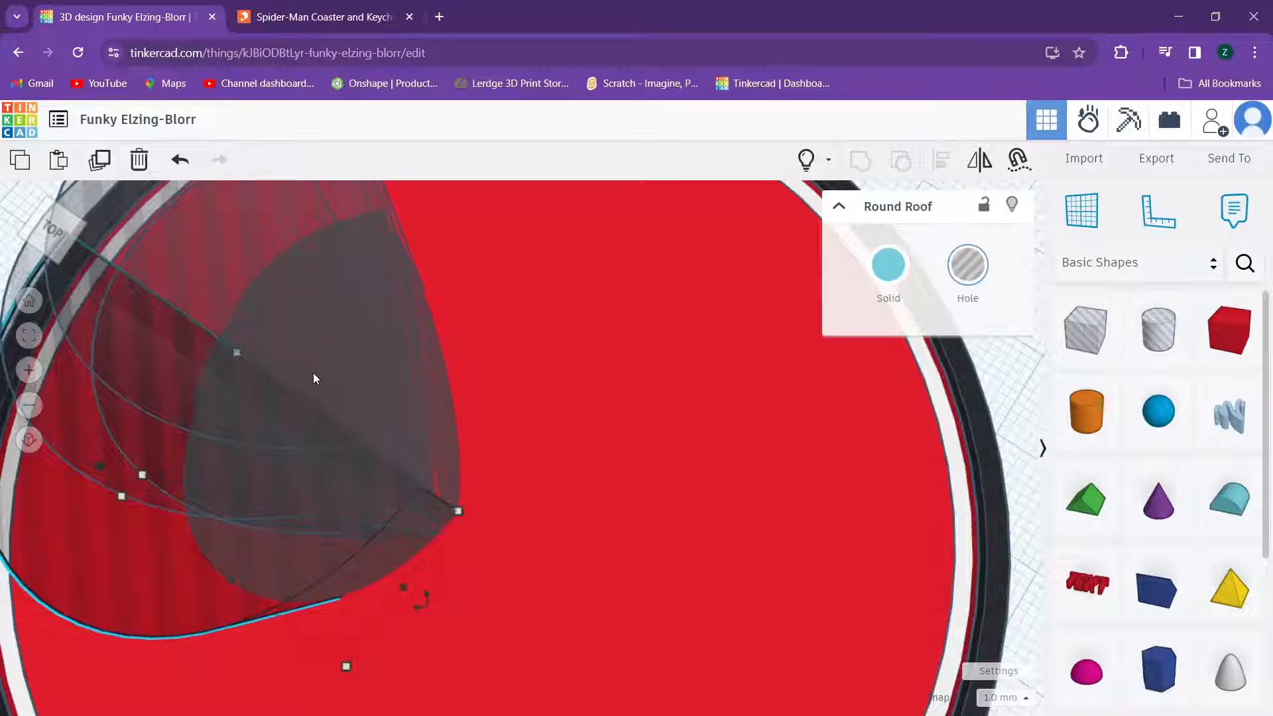
{"action": "key", "text": "Down"}
{"action": "key", "text": "Up"}
{"action": "left_click", "coordinate": [285, 280]}
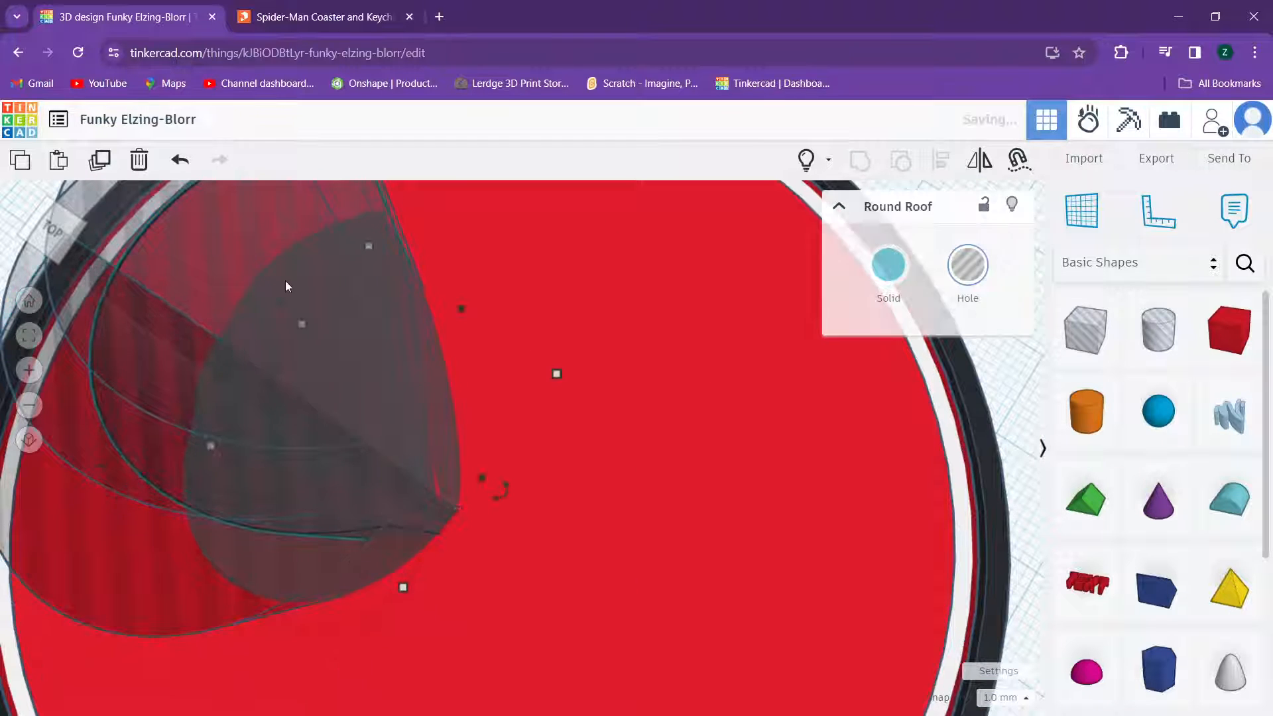
{"action": "key", "text": "Right"}
{"action": "key", "text": "Right"}
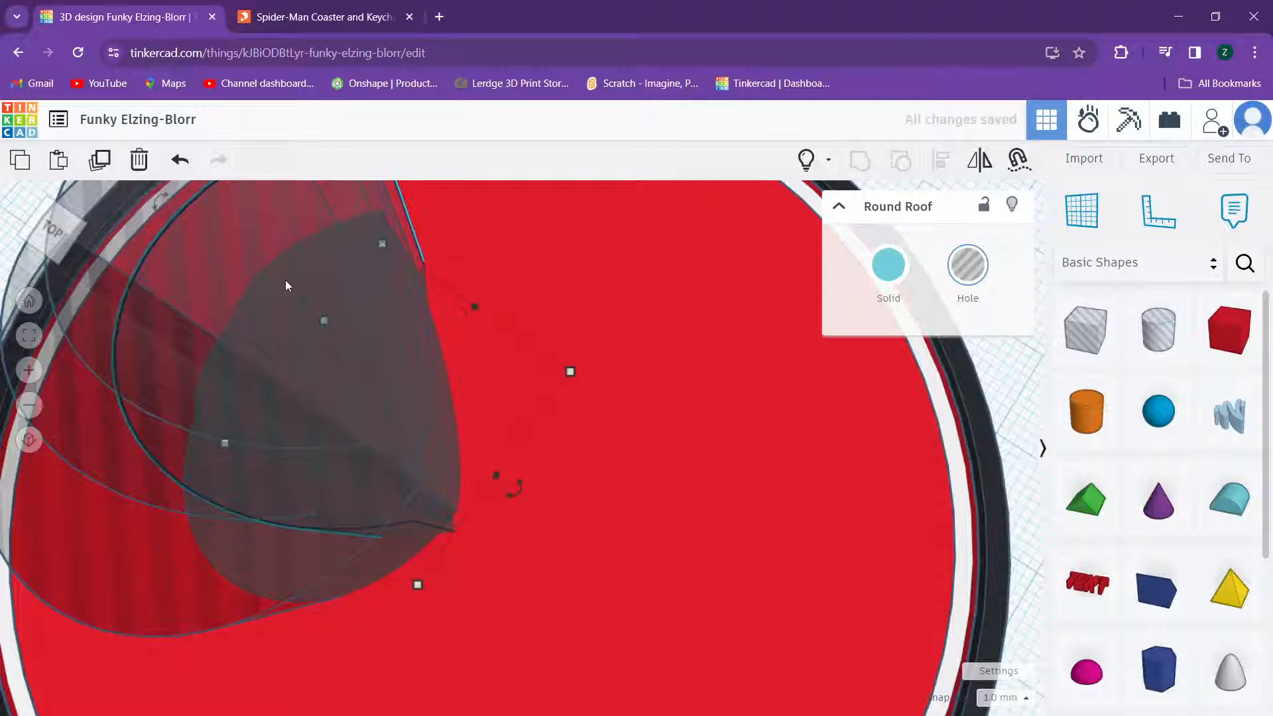
Step: Check the eye outline from several sides, select all five overlapping hole shapes and group them into one hole
{"action": "scroll", "coordinate": [450, 507], "scroll_direction": "down", "scroll_amount": 3}
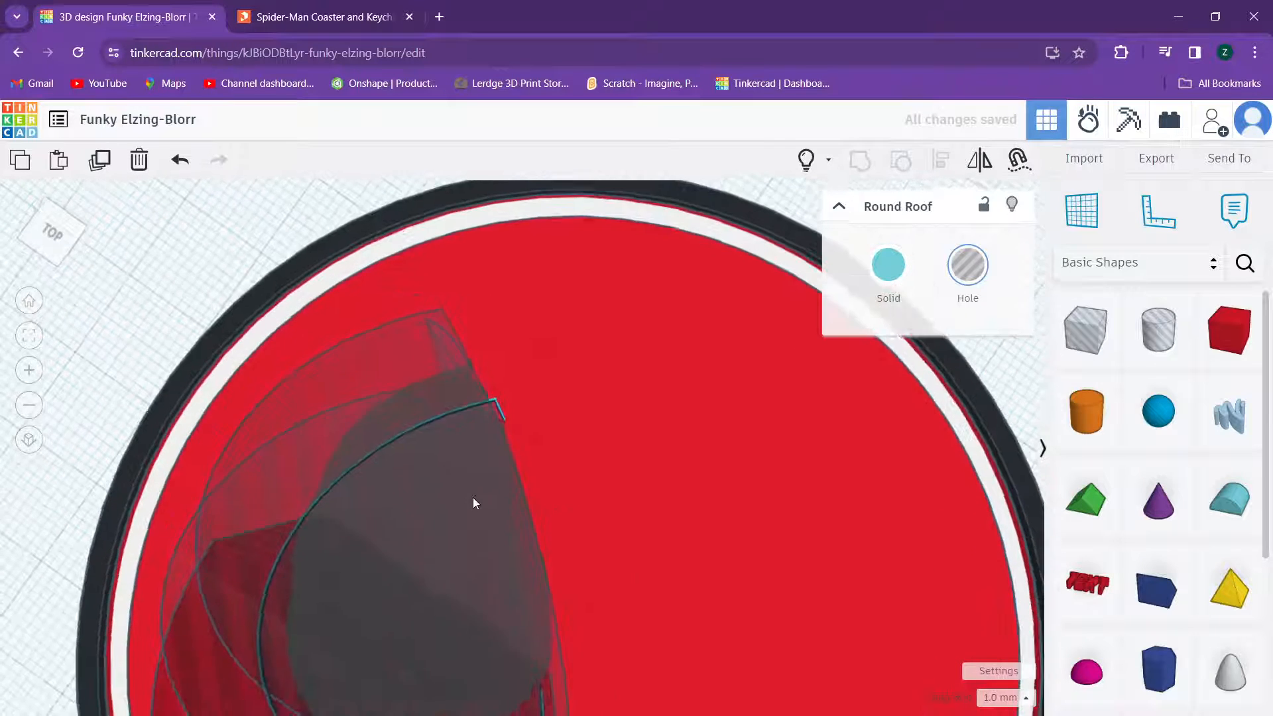
{"action": "scroll", "coordinate": [473, 502], "scroll_direction": "down", "scroll_amount": 3}
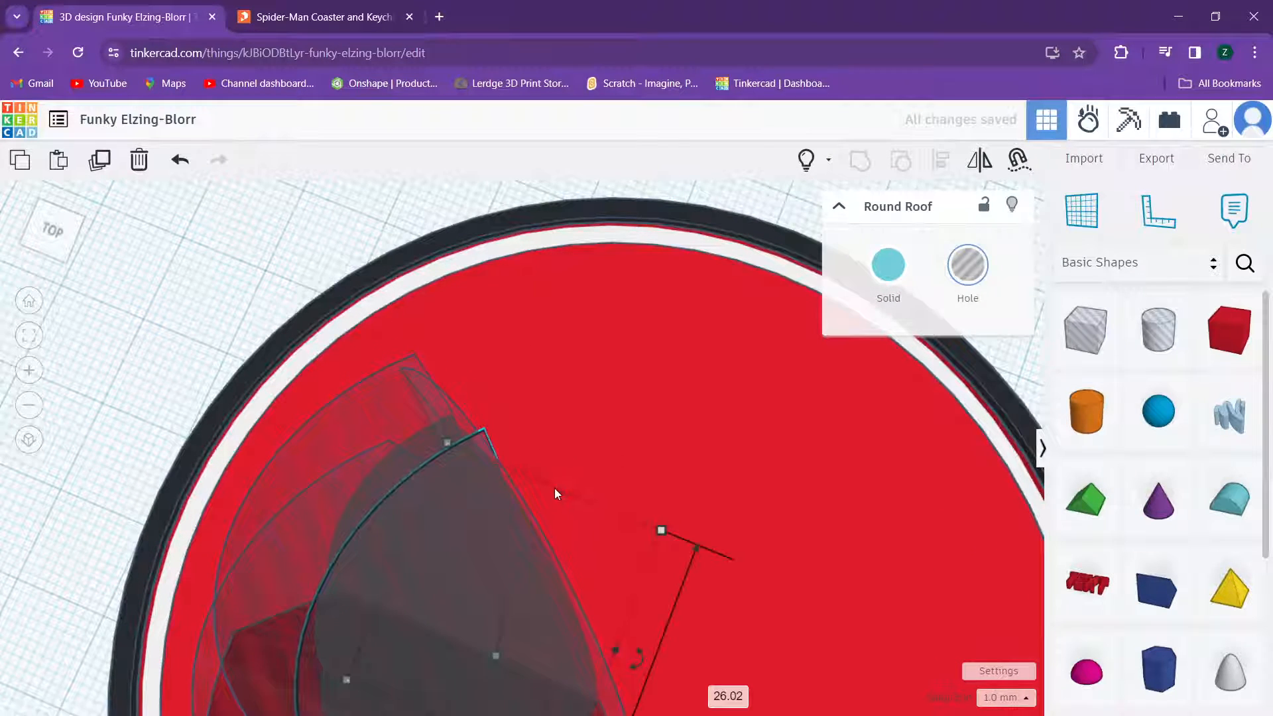
{"action": "scroll", "coordinate": [440, 326], "scroll_direction": "up", "scroll_amount": 3}
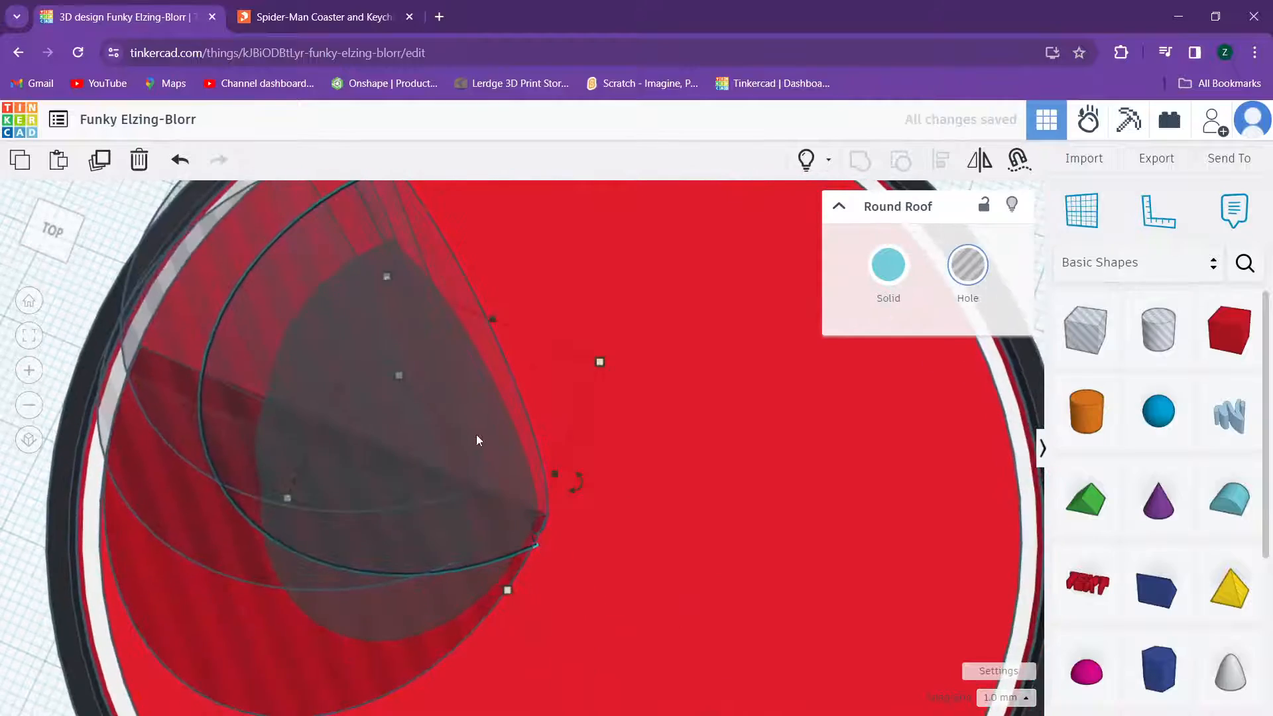
{"action": "scroll", "coordinate": [475, 425], "scroll_direction": "up", "scroll_amount": 2}
{"action": "right_click_drag", "start_coordinate": [474, 418], "coordinate": [491, 390]}
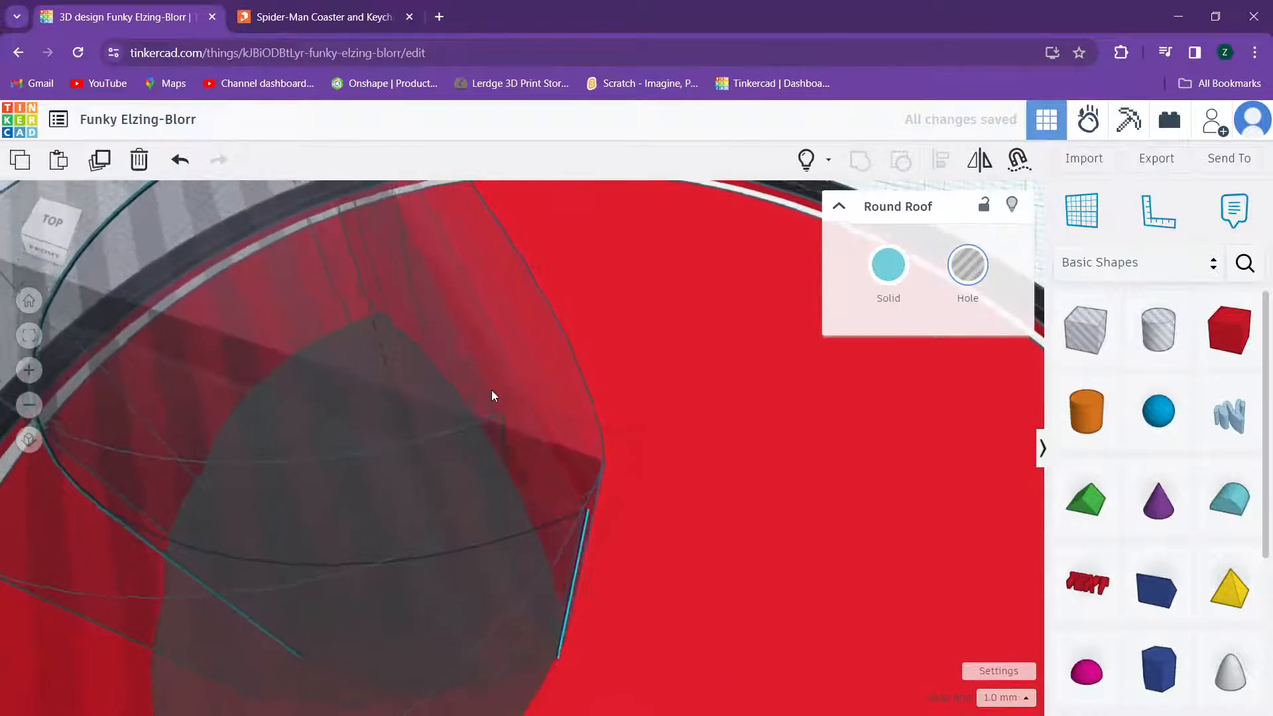
{"action": "scroll", "coordinate": [491, 390], "scroll_direction": "down", "scroll_amount": 6}
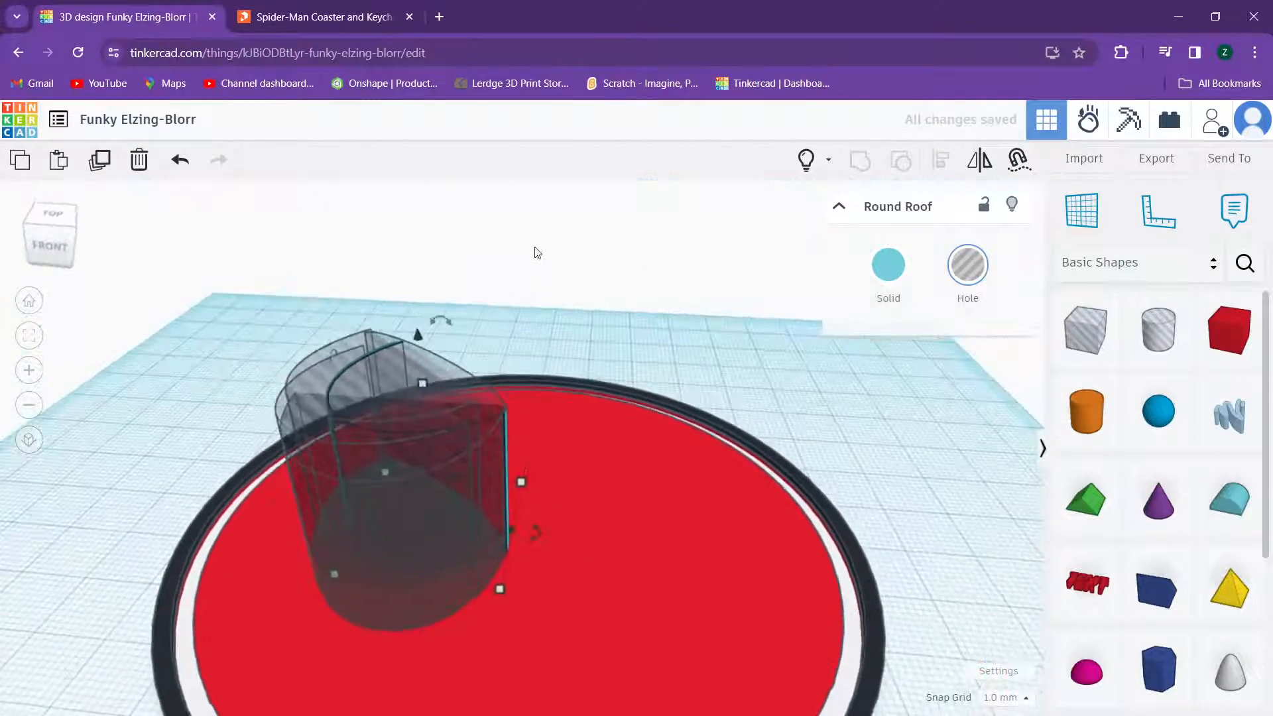
{"action": "left_click_drag", "start_coordinate": [537, 252], "coordinate": [458, 298]}
{"action": "right_click_drag", "start_coordinate": [500, 315], "coordinate": [539, 291]}
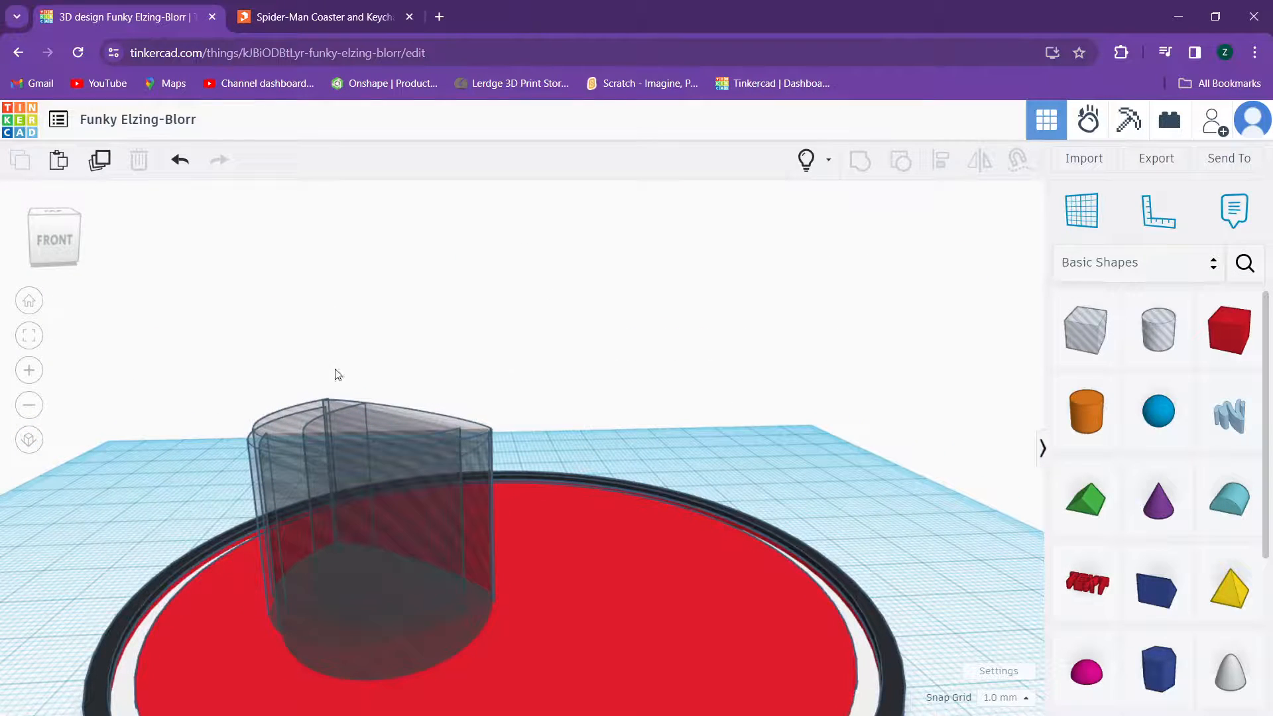
{"action": "left_click_drag", "start_coordinate": [462, 364], "coordinate": [223, 455]}
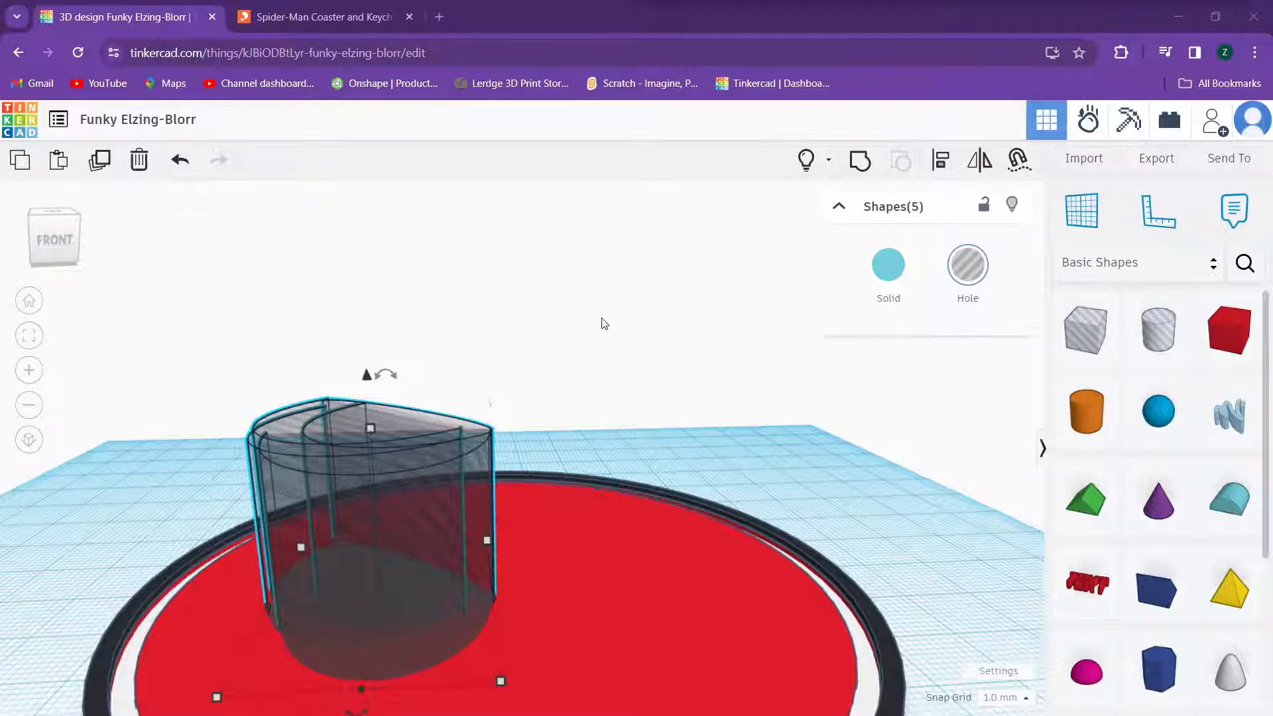
{"action": "scroll", "coordinate": [589, 323], "scroll_direction": "down", "scroll_amount": 2}
{"action": "right_click_drag", "start_coordinate": [565, 287], "coordinate": [539, 404]}
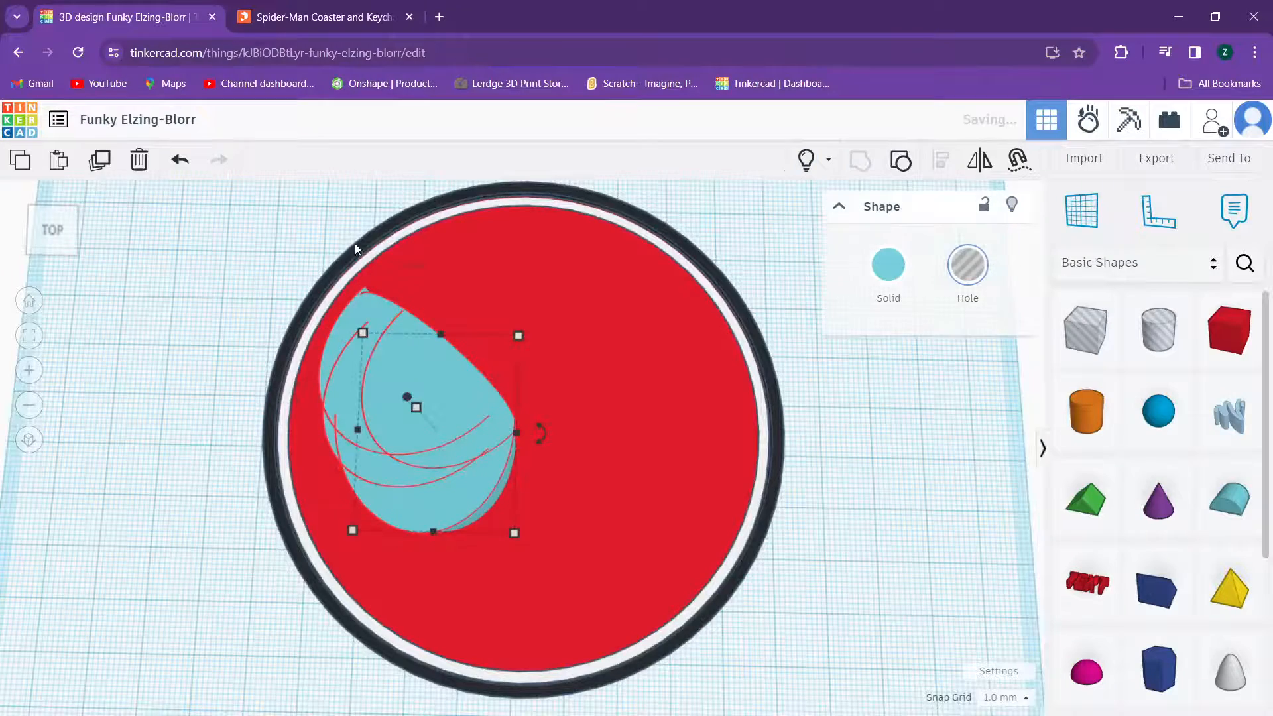
Step: Reduce the height of the grouped eye hole to 3 mm
{"action": "right_click_drag", "start_coordinate": [355, 244], "coordinate": [353, 216]}
{"action": "right_click_drag", "start_coordinate": [366, 287], "coordinate": [427, 296]}
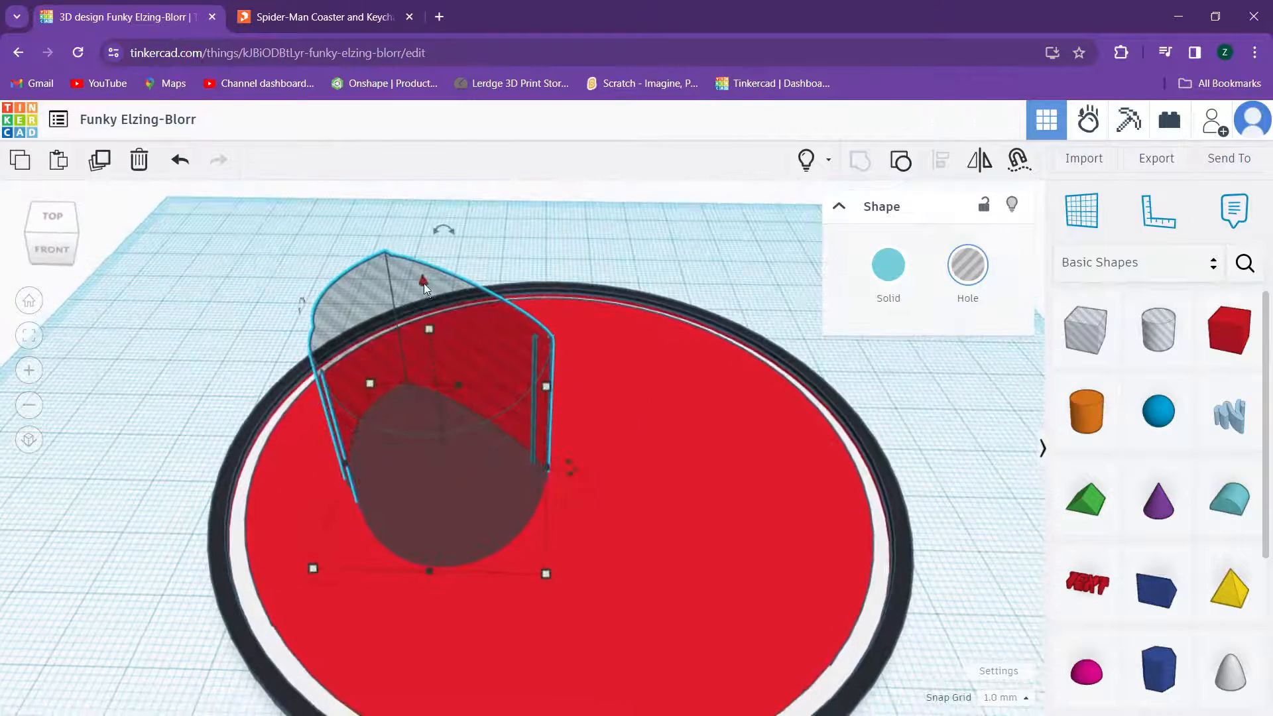
{"action": "left_click_drag", "start_coordinate": [424, 284], "coordinate": [423, 284]}
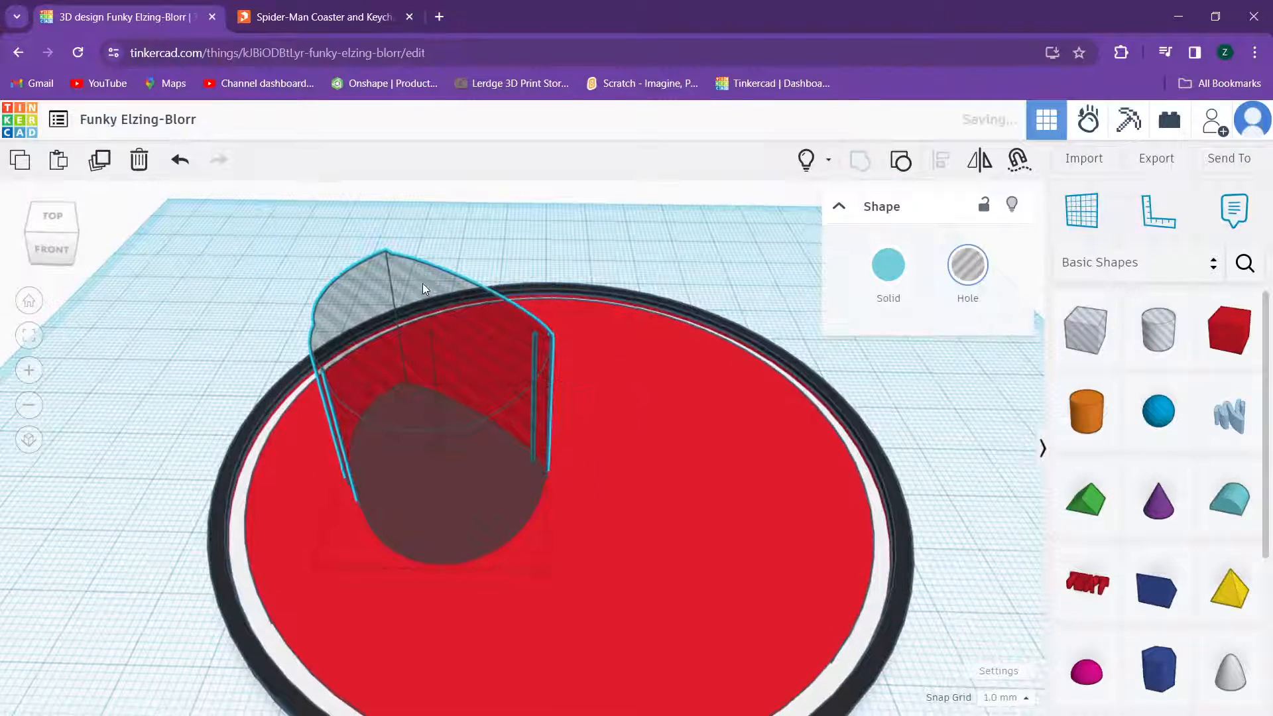
{"action": "left_click_drag", "start_coordinate": [432, 344], "coordinate": [440, 456]}
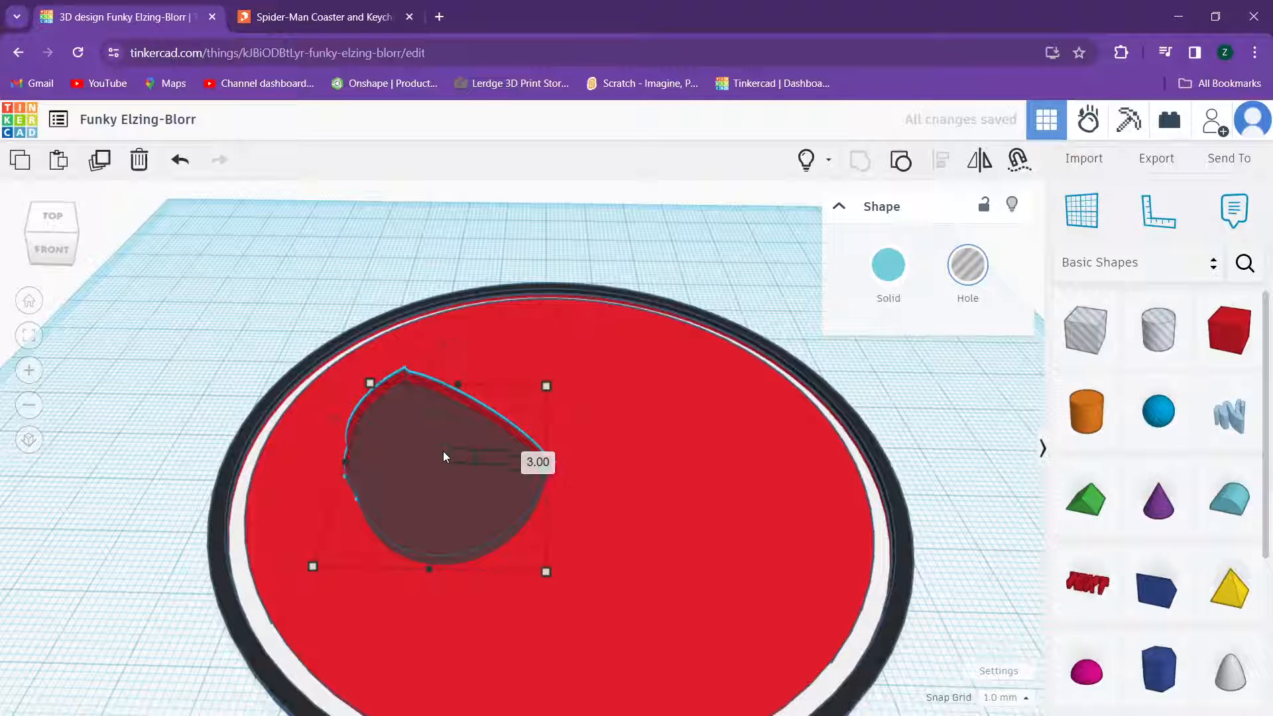
Step: Duplicate the grouped eye hole in place and hide one of the two identical shapes
{"action": "right_click_drag", "start_coordinate": [436, 448], "coordinate": [461, 431]}
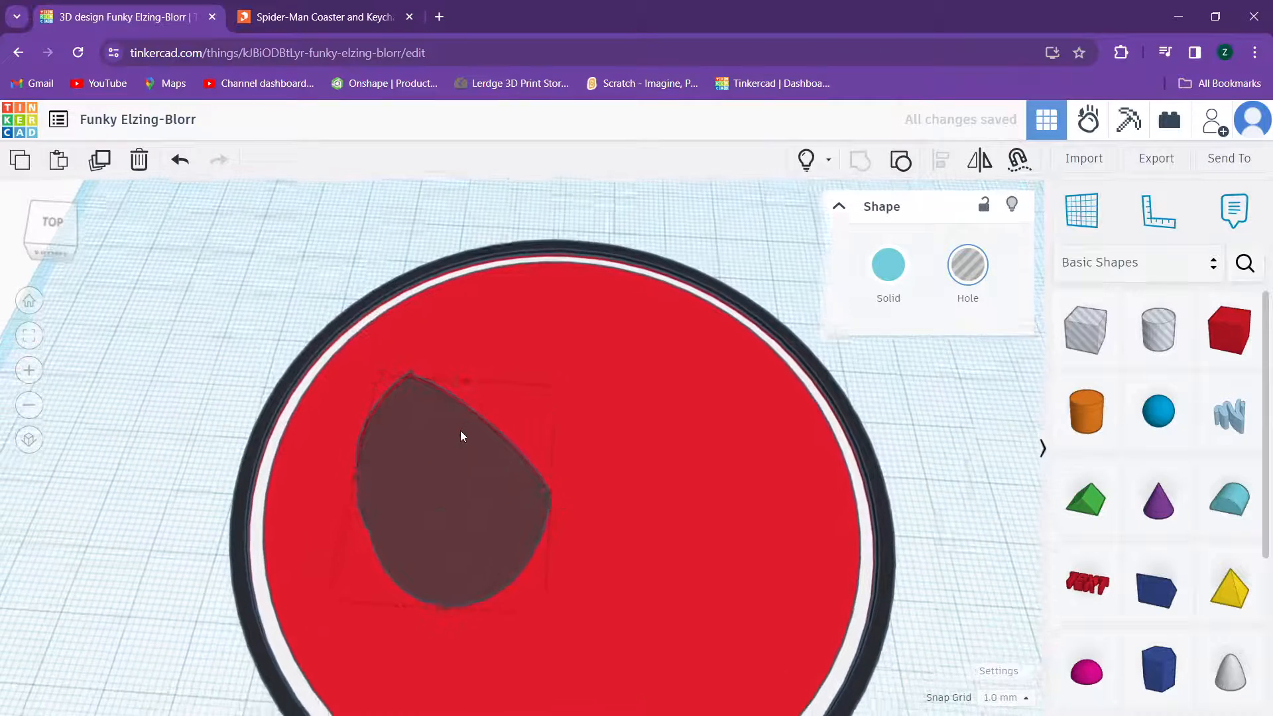
{"action": "left_click", "coordinate": [472, 431]}
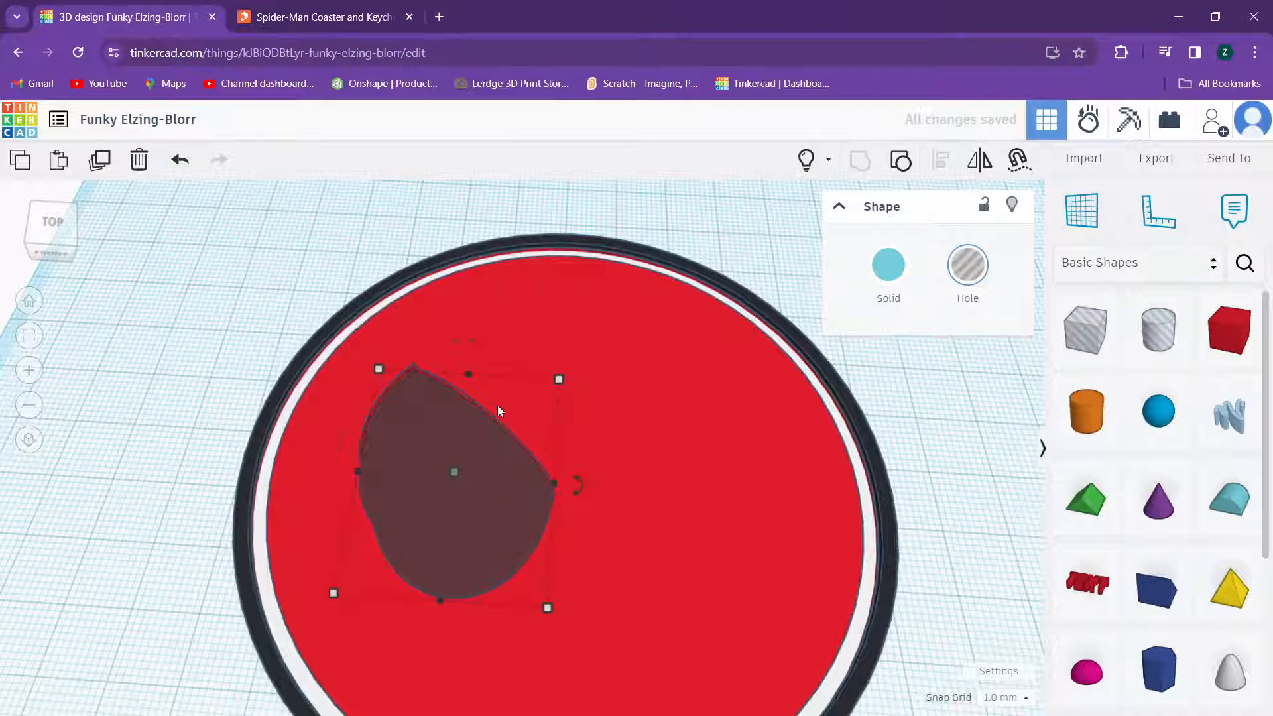
{"action": "key", "text": "ctrl+d"}
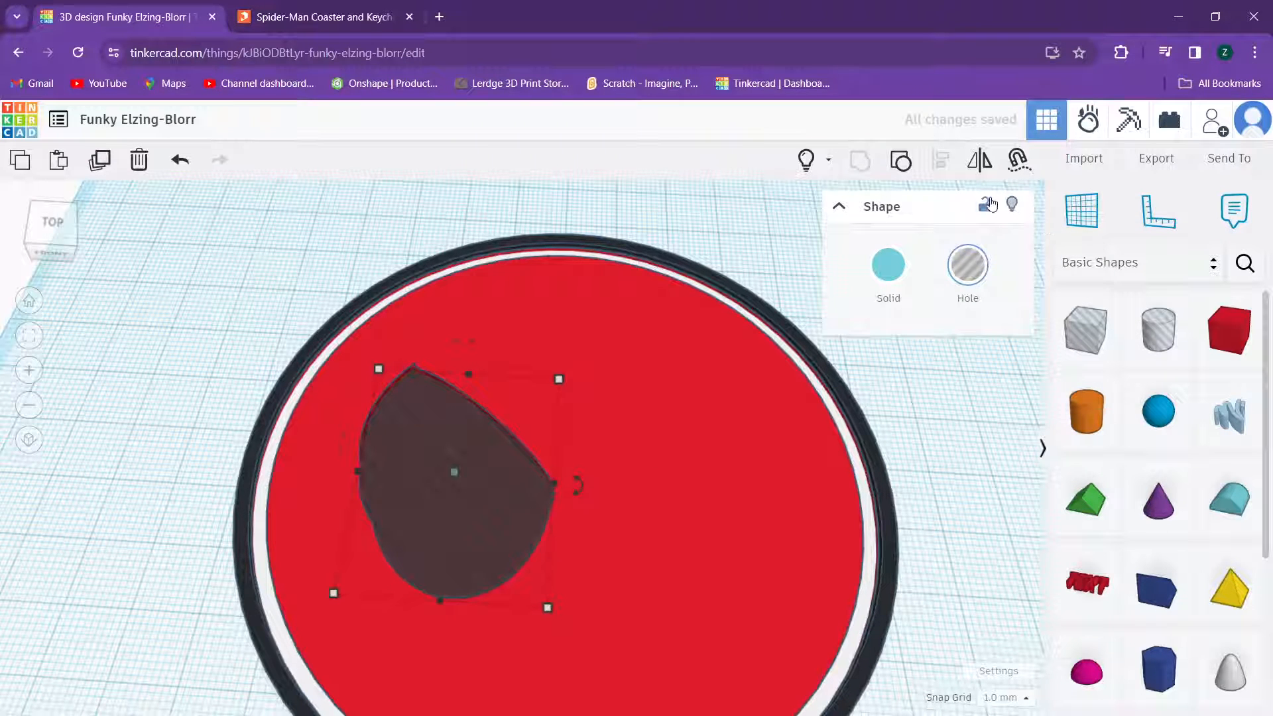
{"action": "left_click", "coordinate": [1012, 207]}
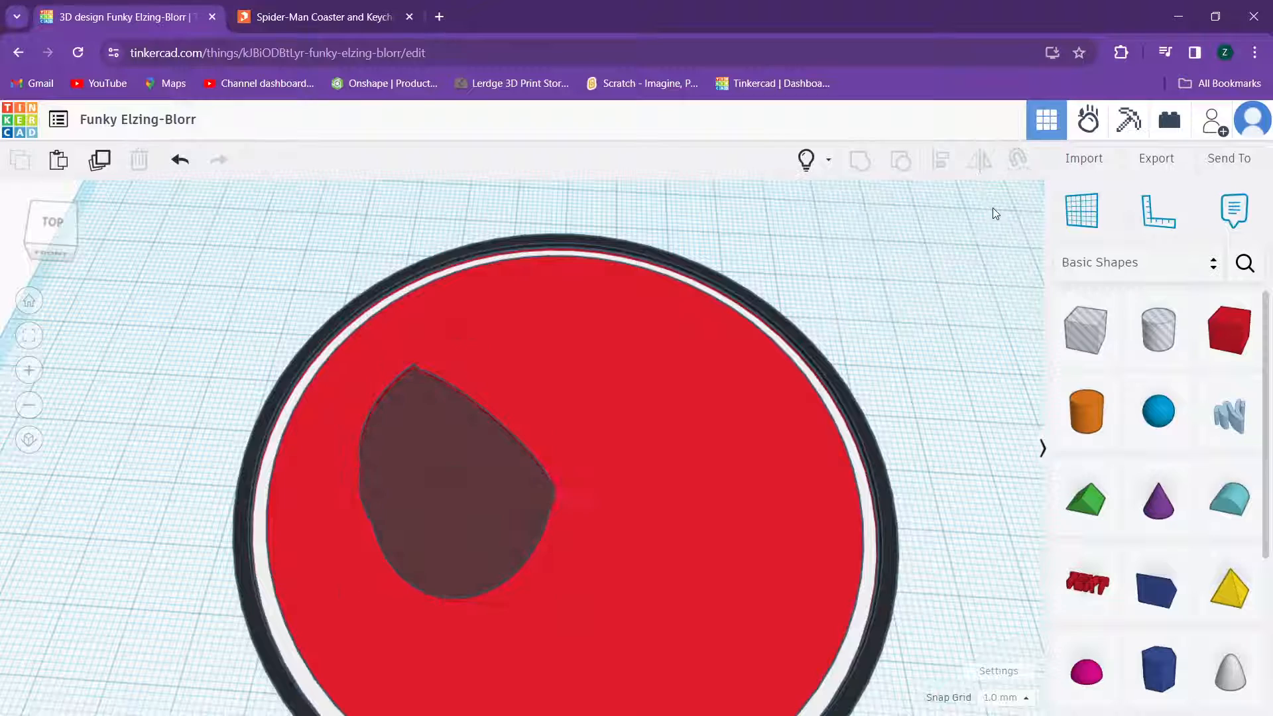
Step: Turn the visible eye hole into a solid, colour it black and keep it selected
{"action": "left_click", "coordinate": [431, 444]}
{"action": "mouse_move", "coordinate": [443, 411]}
{"action": "right_mouse_down"}
{"action": "mouse_move", "coordinate": [438, 383]}
{"action": "mouse_move", "coordinate": [444, 396]}
{"action": "right_mouse_up"}
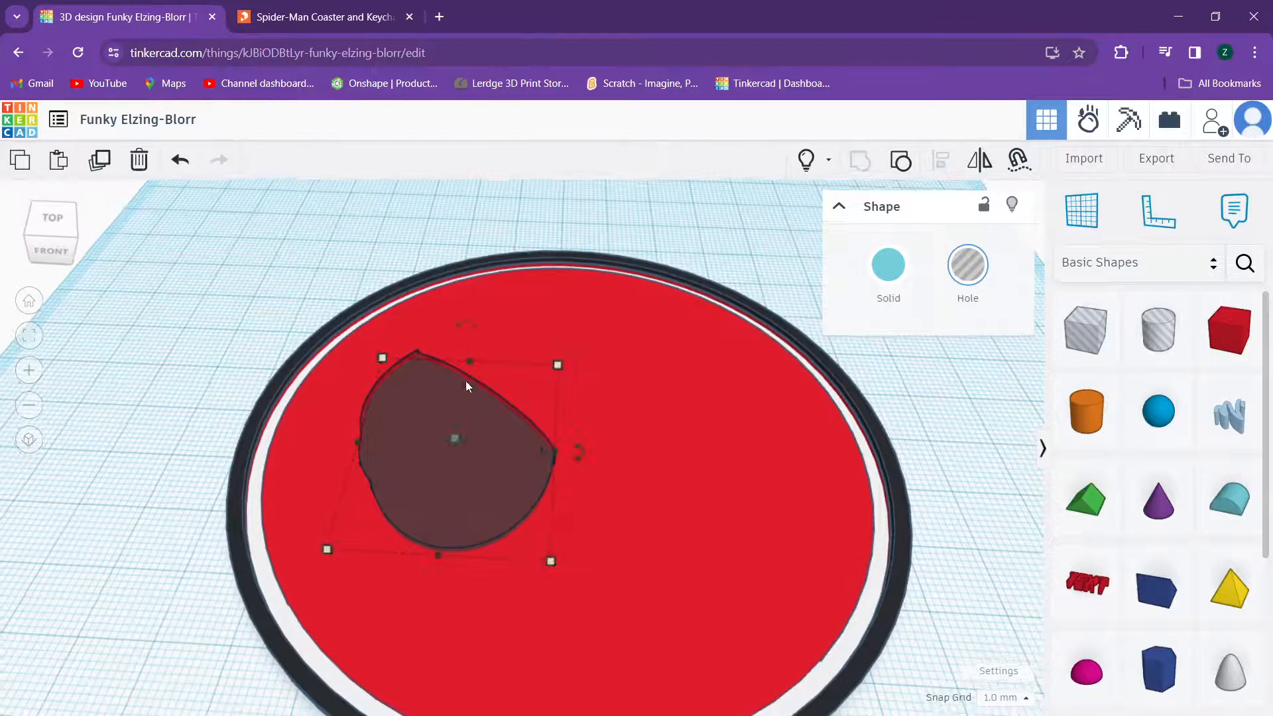
{"action": "left_click", "coordinate": [888, 265]}
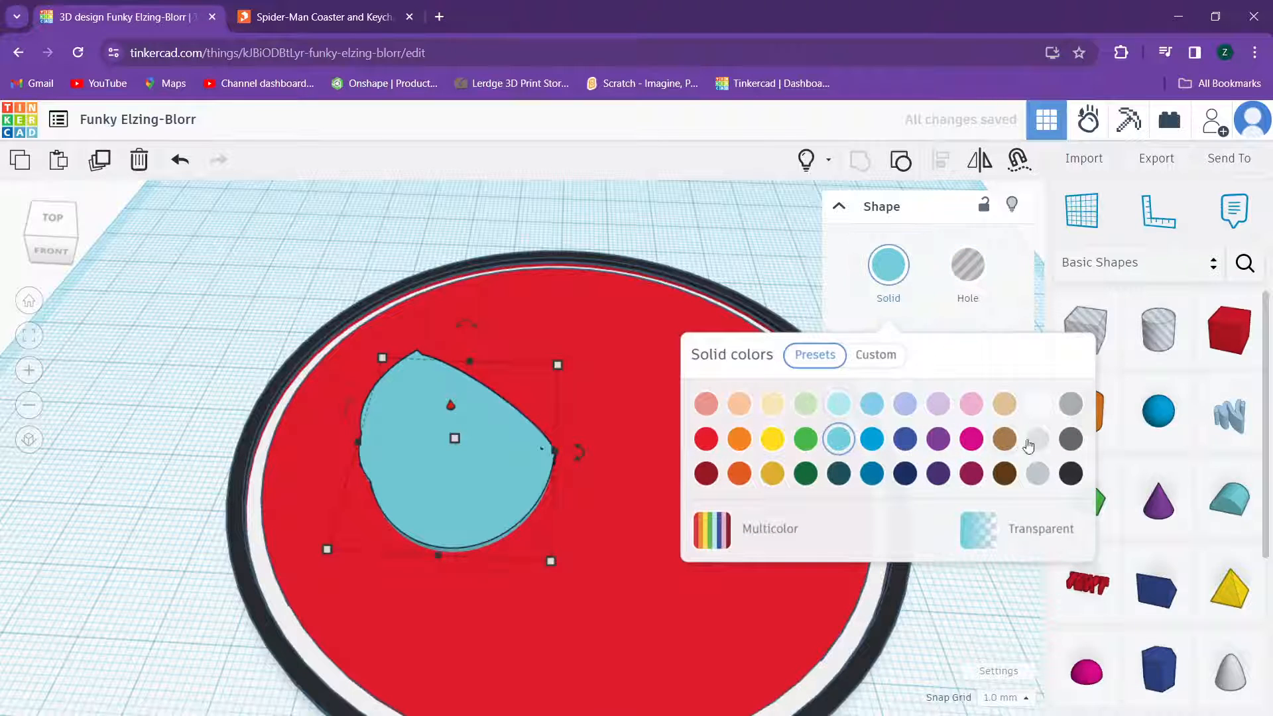
{"action": "left_click", "coordinate": [1071, 473]}
{"action": "right_click_drag", "start_coordinate": [537, 326], "coordinate": [537, 341]}
{"action": "left_click", "coordinate": [458, 397]}
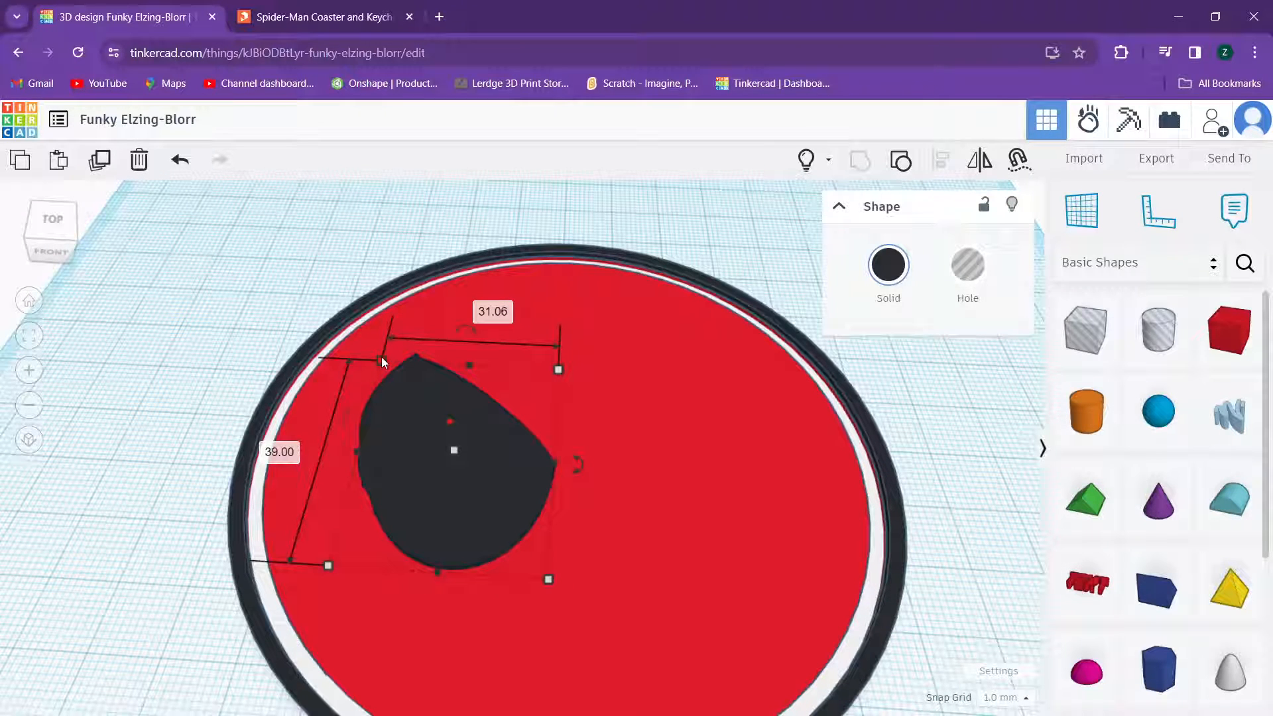
Step: Try to enlarge the black eye proportionally to a height of 3 mm
{"action": "mouse_move", "coordinate": [456, 451]}
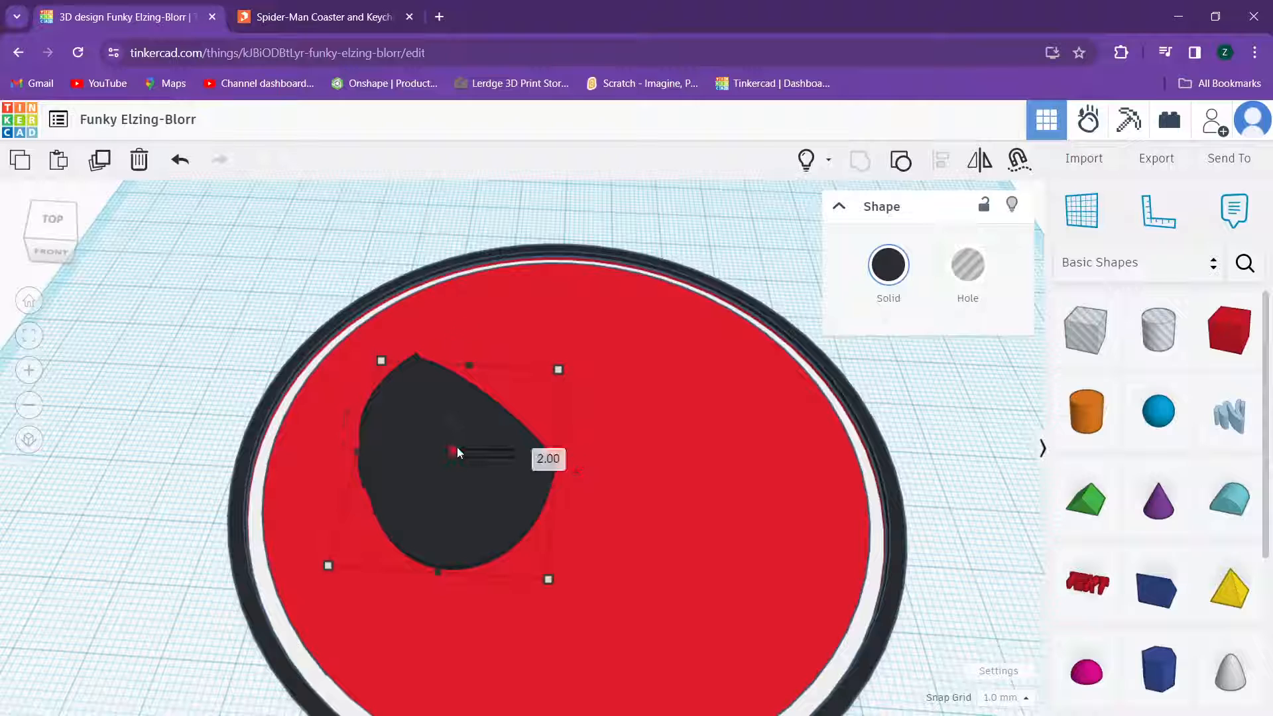
{"action": "left_click_drag", "start_coordinate": [456, 447], "coordinate": [456, 444], "text": "shift"}
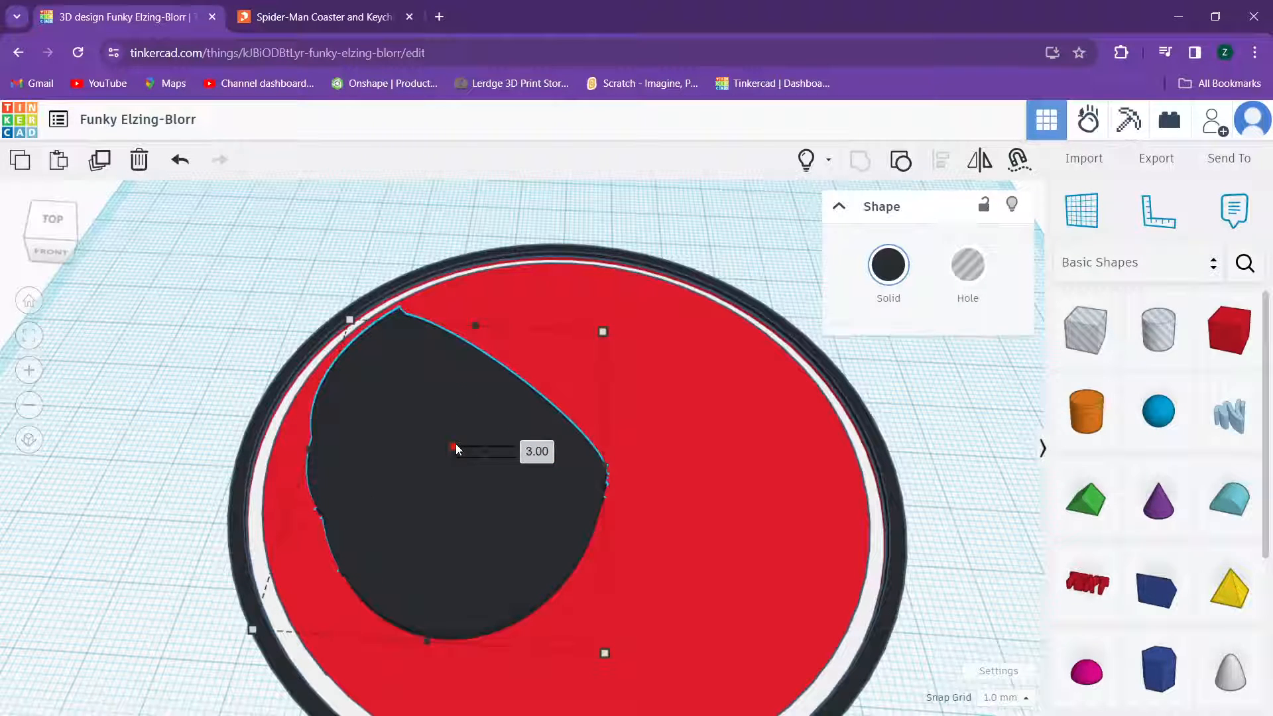
{"action": "scroll", "coordinate": [460, 429], "scroll_direction": "down", "scroll_amount": 2}
{"action": "right_click_drag", "start_coordinate": [472, 365], "coordinate": [452, 411]}
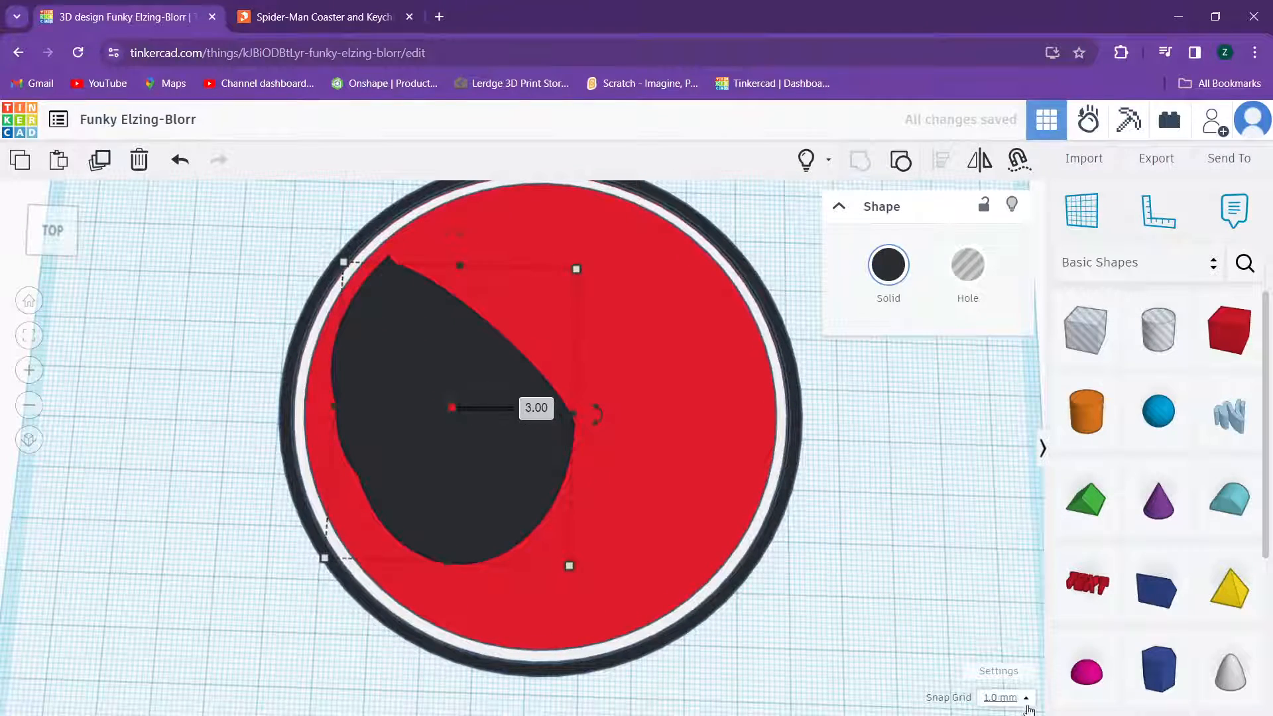
Step: Set the snap grid to 0.5 mm and scale the black eye proportionally to a height of 2.5 mm
{"action": "left_click", "coordinate": [1004, 698]}
{"action": "left_click", "coordinate": [1005, 573]}
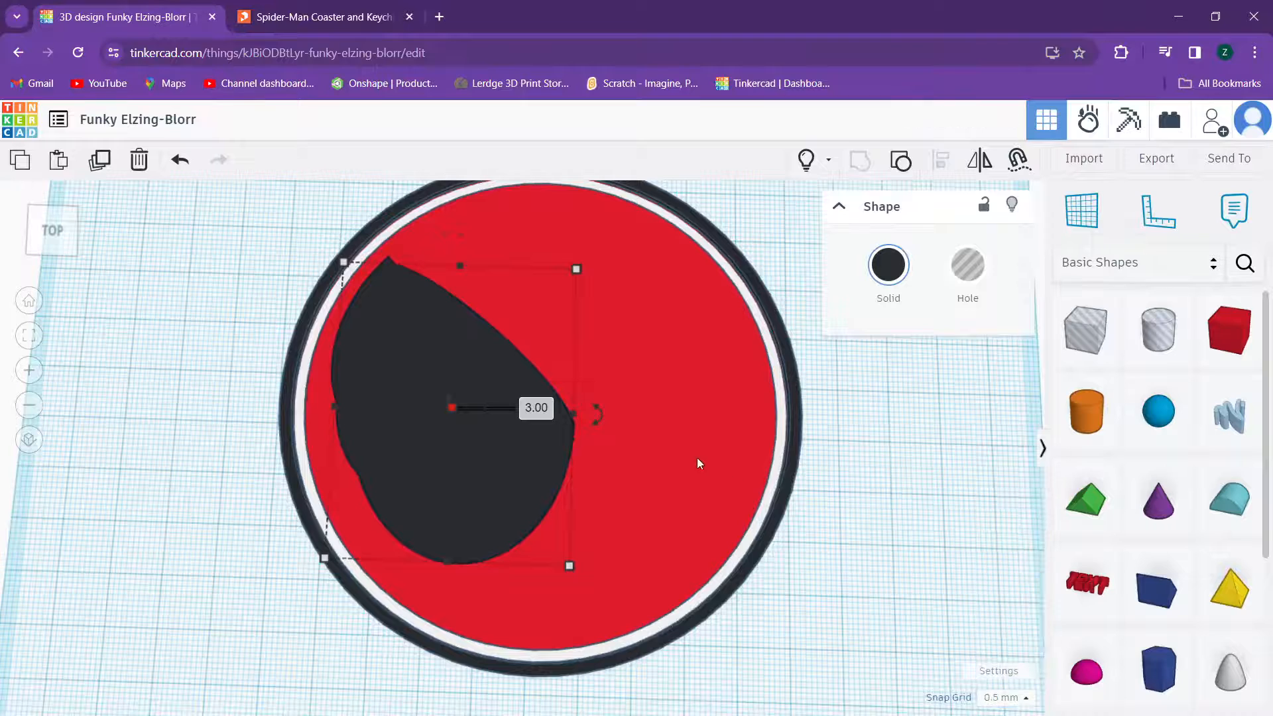
{"action": "right_click_drag", "start_coordinate": [697, 457], "coordinate": [694, 426]}
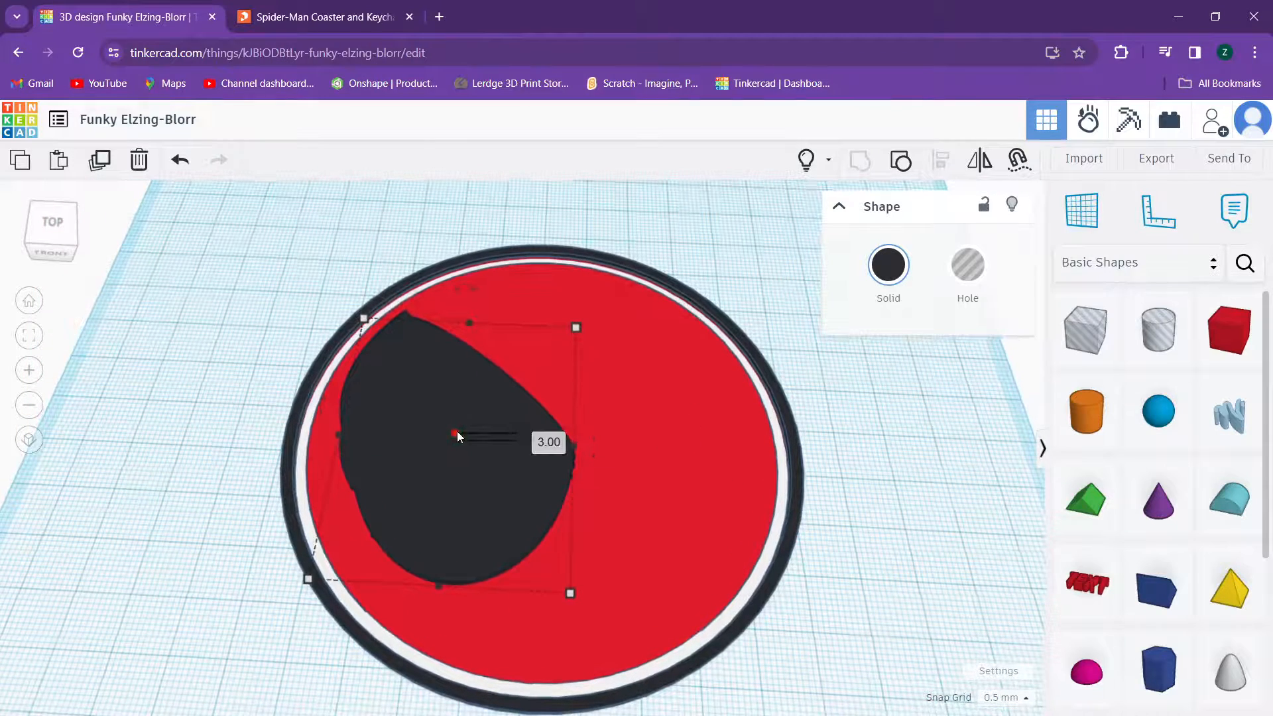
{"action": "left_click_drag", "start_coordinate": [458, 432], "coordinate": [461, 434], "text": "shift"}
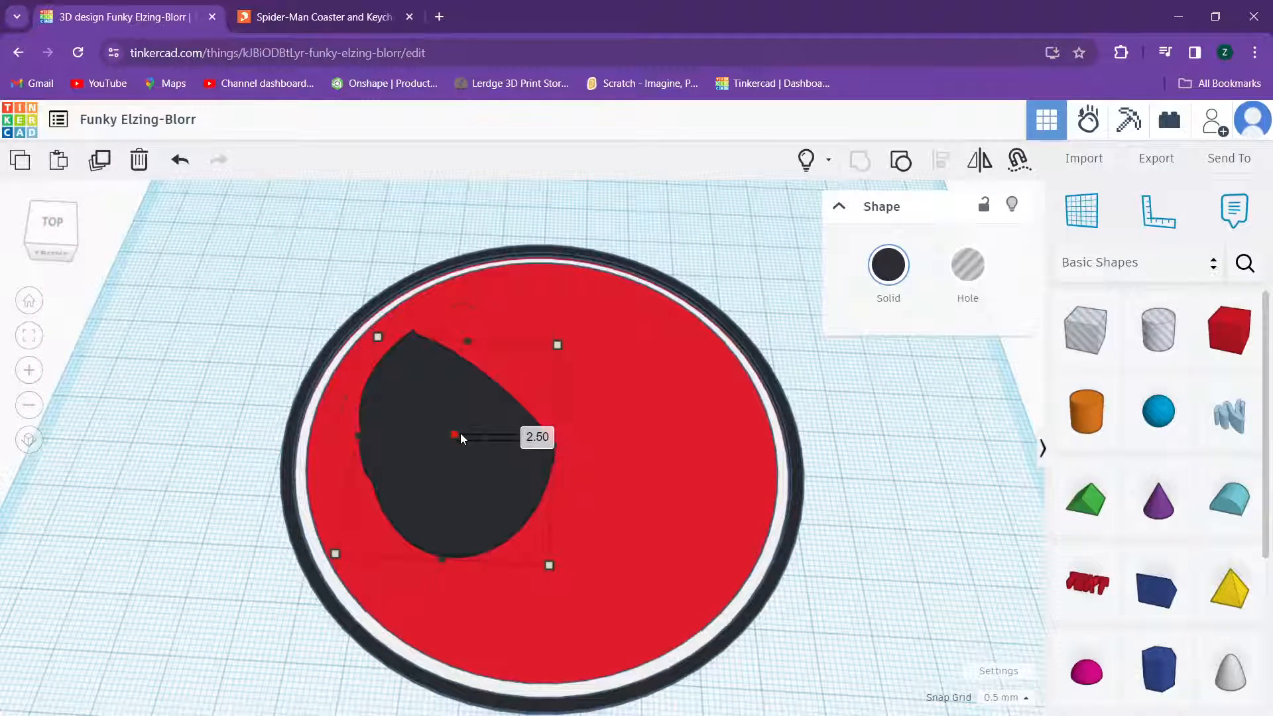
{"action": "left_click", "coordinate": [570, 240]}
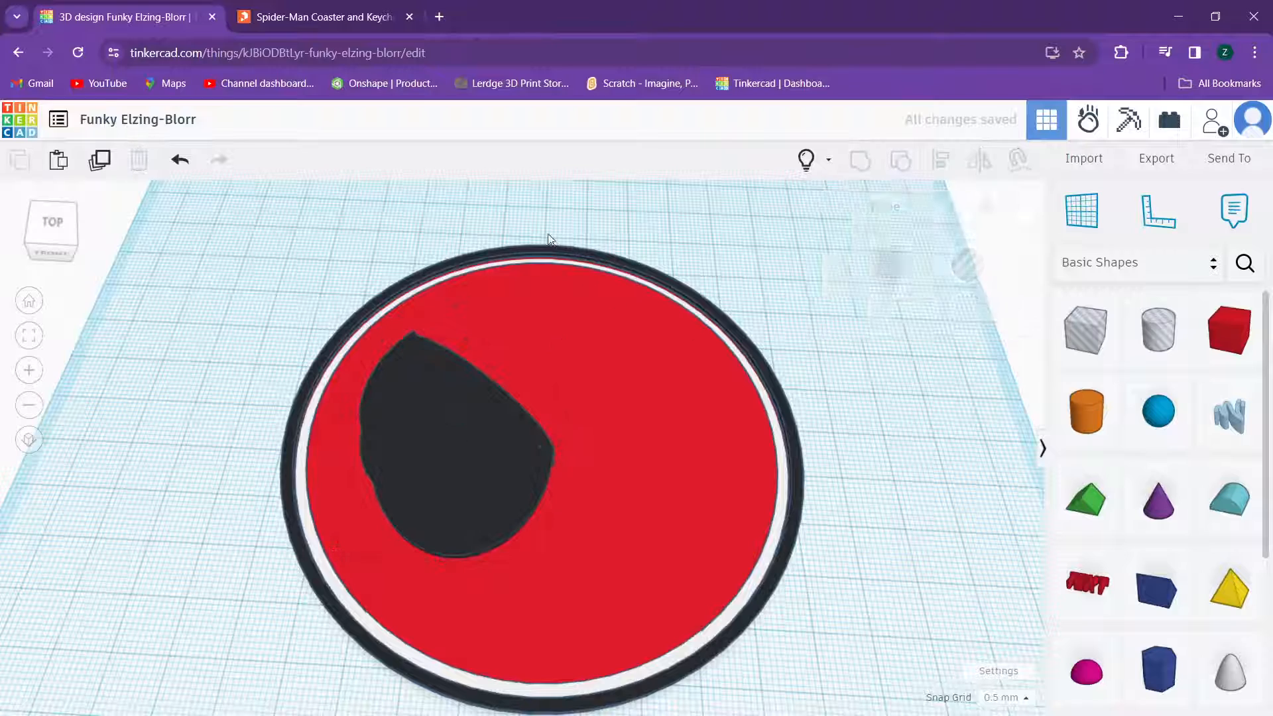
Step: Set only the height of the enlarged black eye to 2 mm, keeping its outline size
{"action": "right_click_drag", "start_coordinate": [549, 239], "coordinate": [491, 344]}
{"action": "scroll", "coordinate": [475, 451], "scroll_direction": "up", "scroll_amount": 6}
{"action": "scroll", "coordinate": [467, 437], "scroll_direction": "down", "scroll_amount": 5}
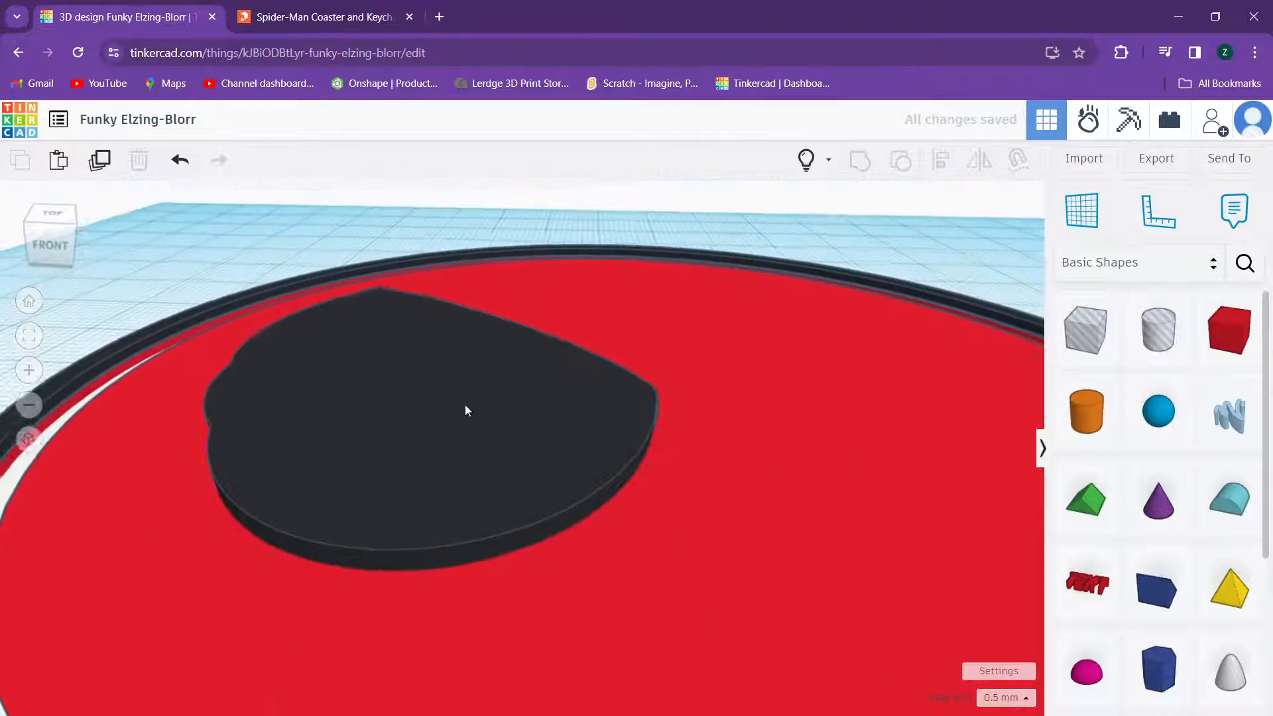
{"action": "right_click_drag", "start_coordinate": [464, 405], "coordinate": [425, 362]}
{"action": "left_click", "coordinate": [424, 358]}
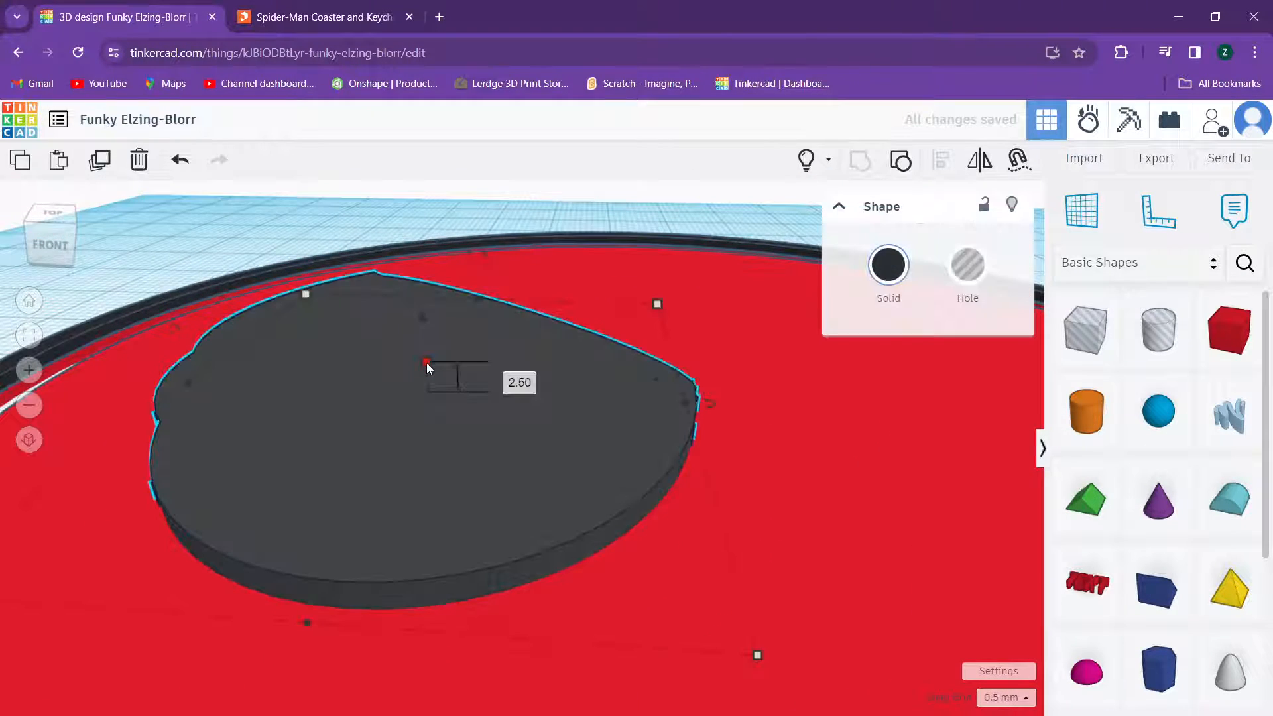
{"action": "left_click", "coordinate": [518, 379]}
{"action": "type", "text": "2"}
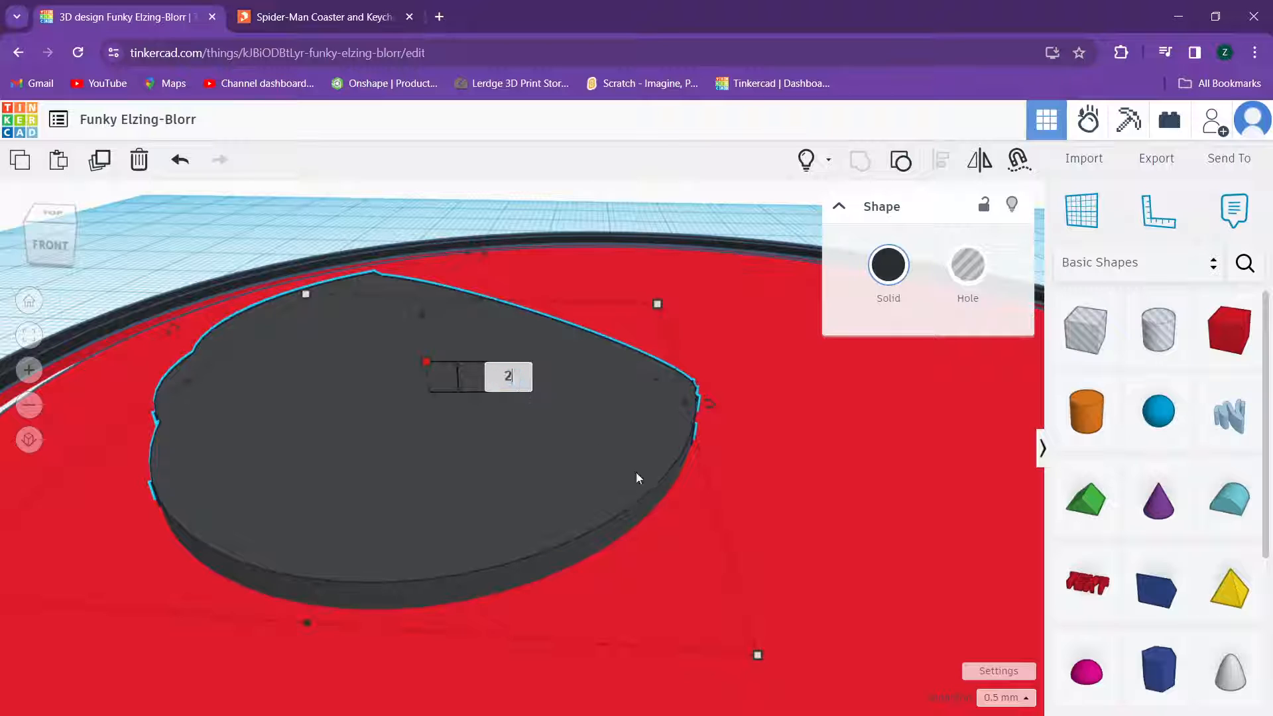
{"action": "key", "text": "Return"}
{"action": "scroll", "coordinate": [505, 408], "scroll_direction": "down", "scroll_amount": 3}
{"action": "left_click", "coordinate": [688, 249]}
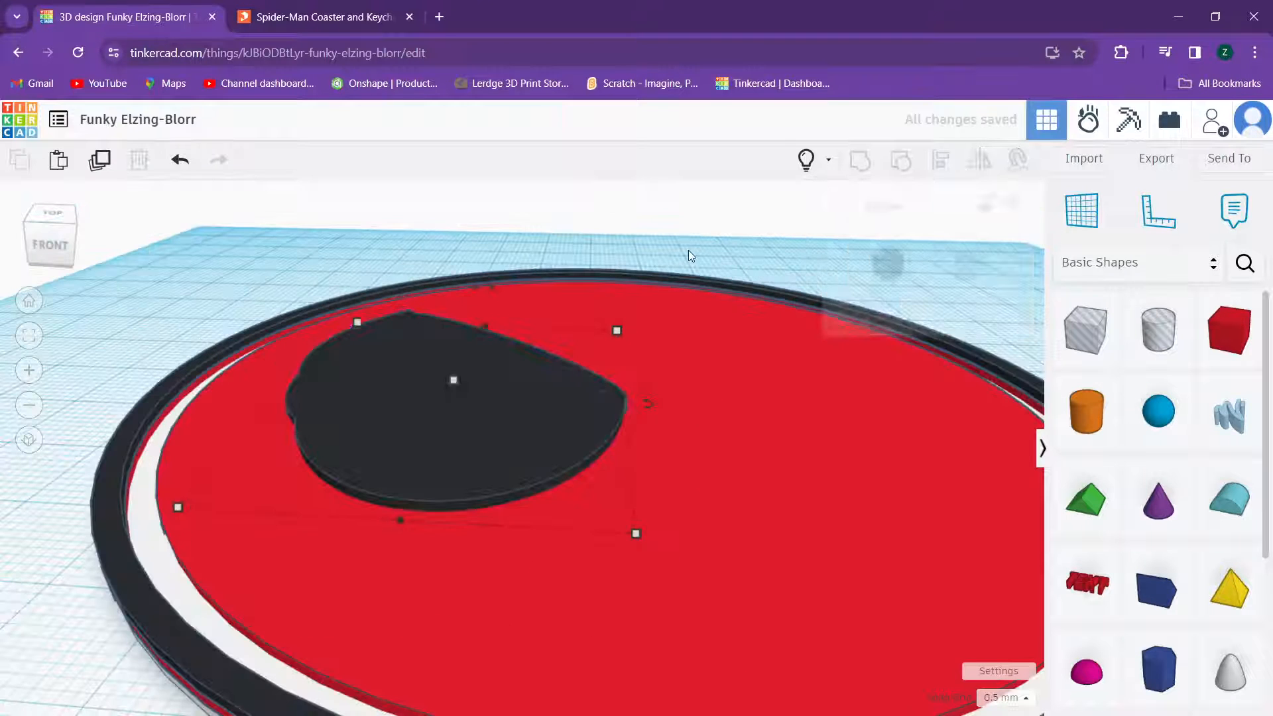
Step: Nudge the black eye slightly towards the back of the red disc
{"action": "right_click_drag", "start_coordinate": [462, 240], "coordinate": [428, 411]}
{"action": "scroll", "coordinate": [428, 411], "scroll_direction": "down", "scroll_amount": 2}
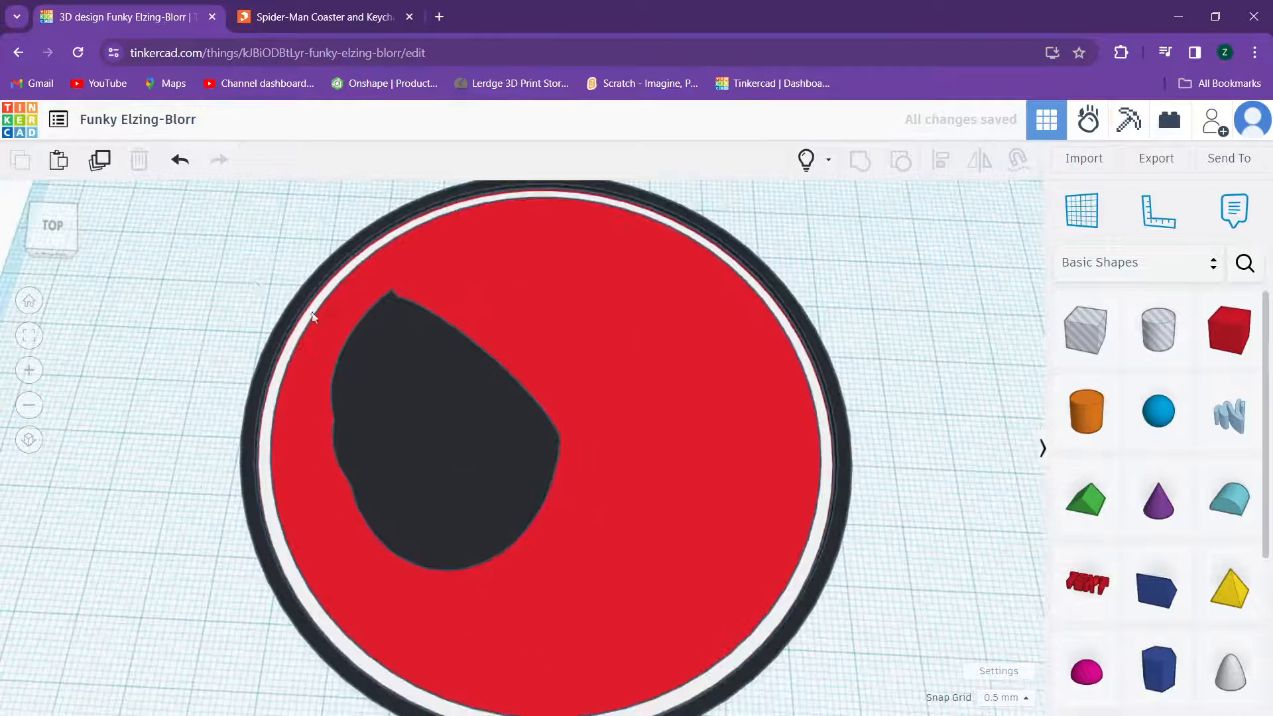
{"action": "left_click", "coordinate": [408, 403]}
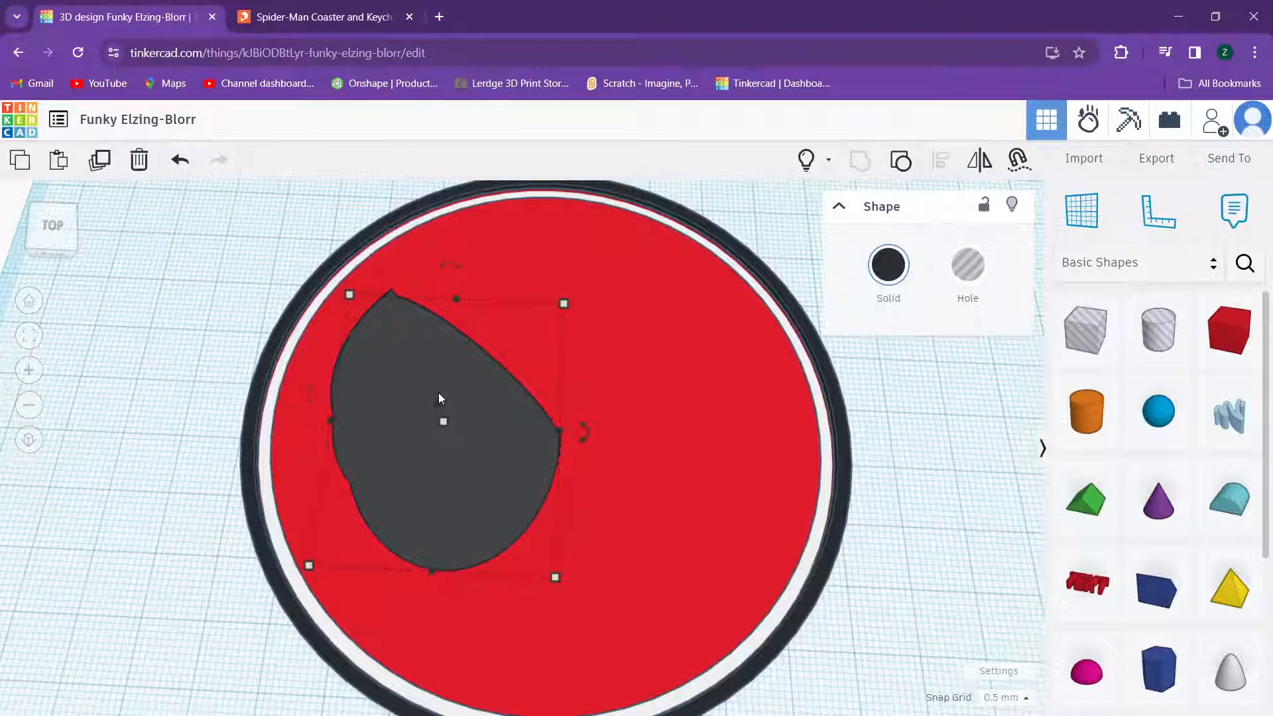
{"action": "key", "text": "Up"}
{"action": "key", "text": "Left"}
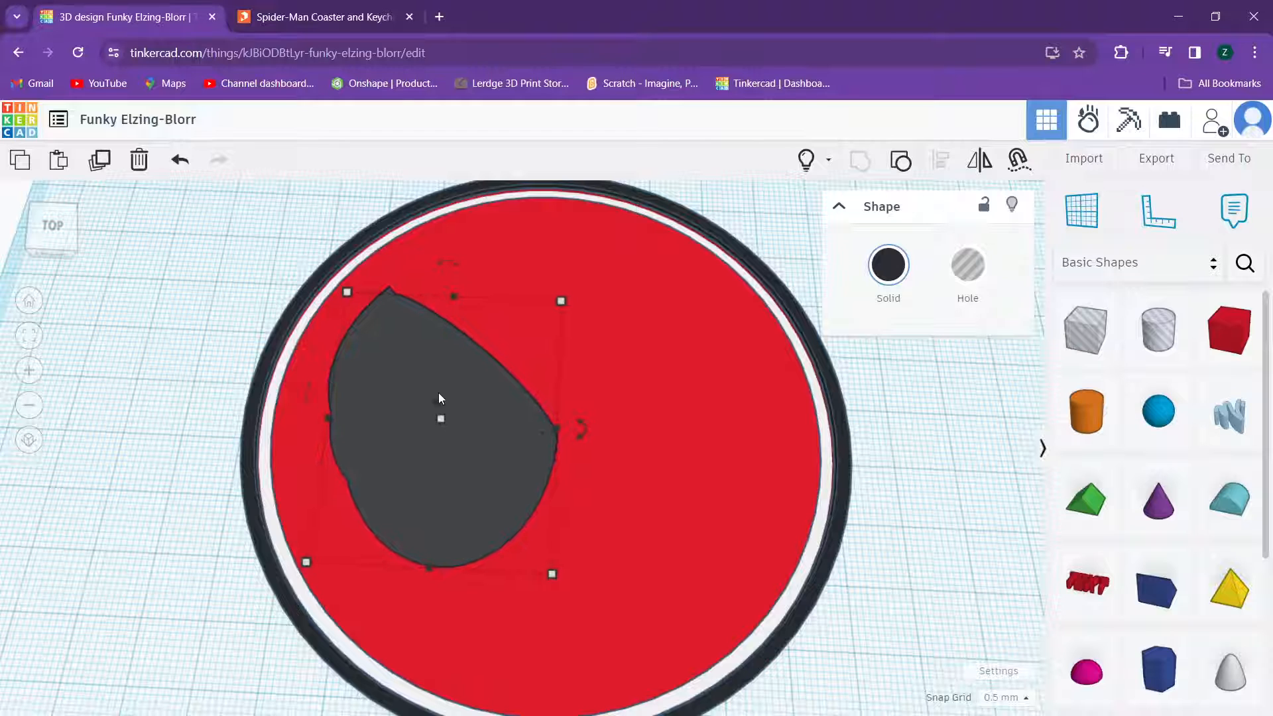
{"action": "key", "text": "Up"}
{"action": "key", "text": "Up"}
{"action": "key", "text": "Up"}
{"action": "key", "text": "Up"}
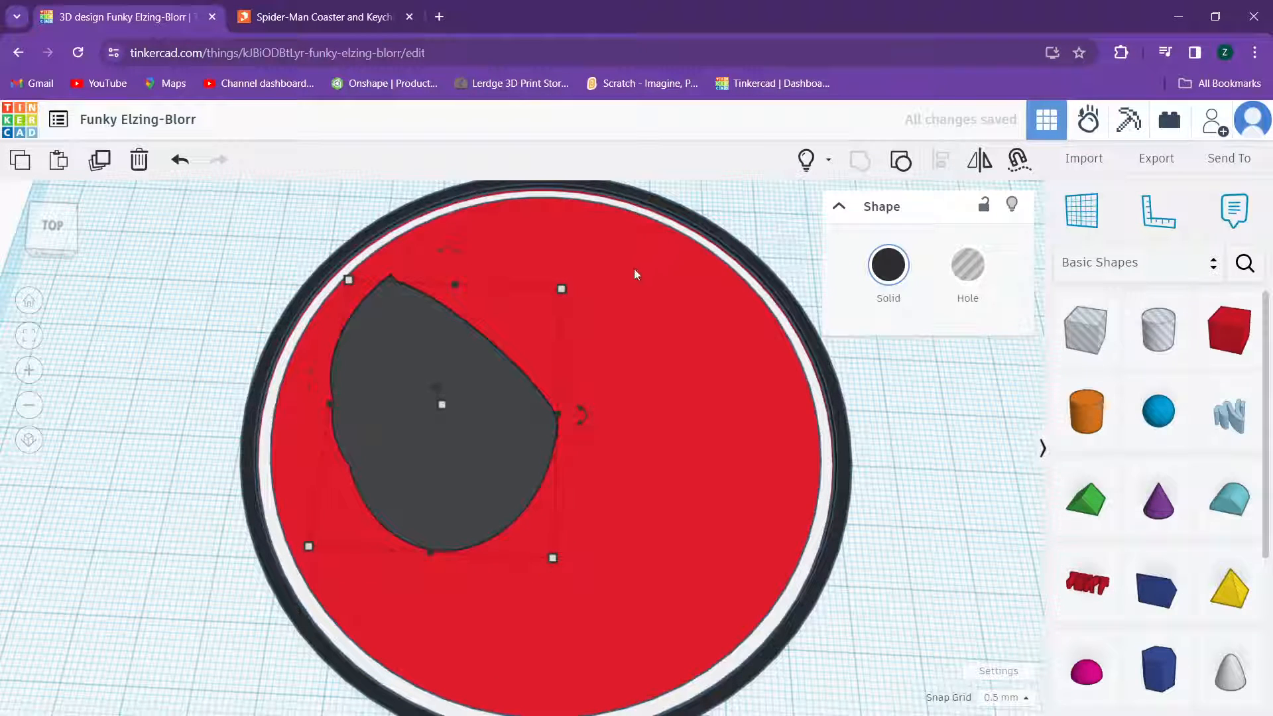
Step: Duplicate the black eye in place and mirror the copy left to right
{"action": "left_click", "coordinate": [99, 160]}
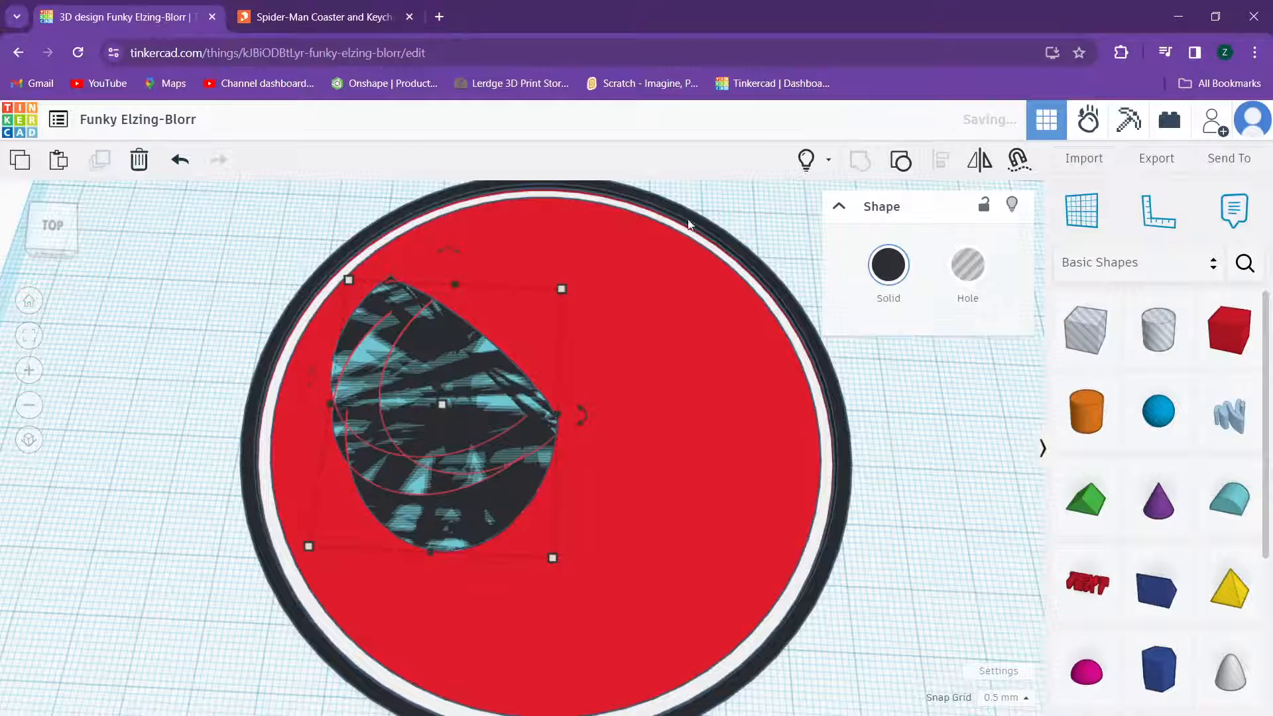
{"action": "left_click", "coordinate": [981, 161]}
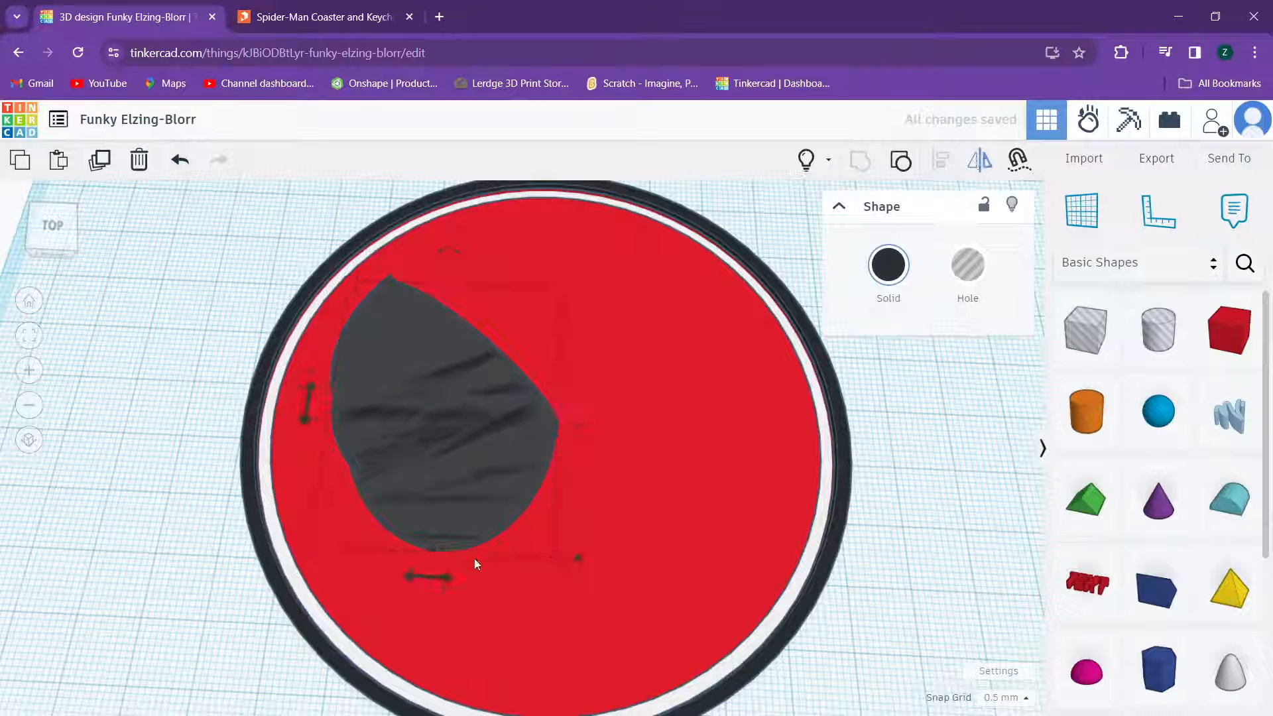
{"action": "left_click", "coordinate": [442, 576]}
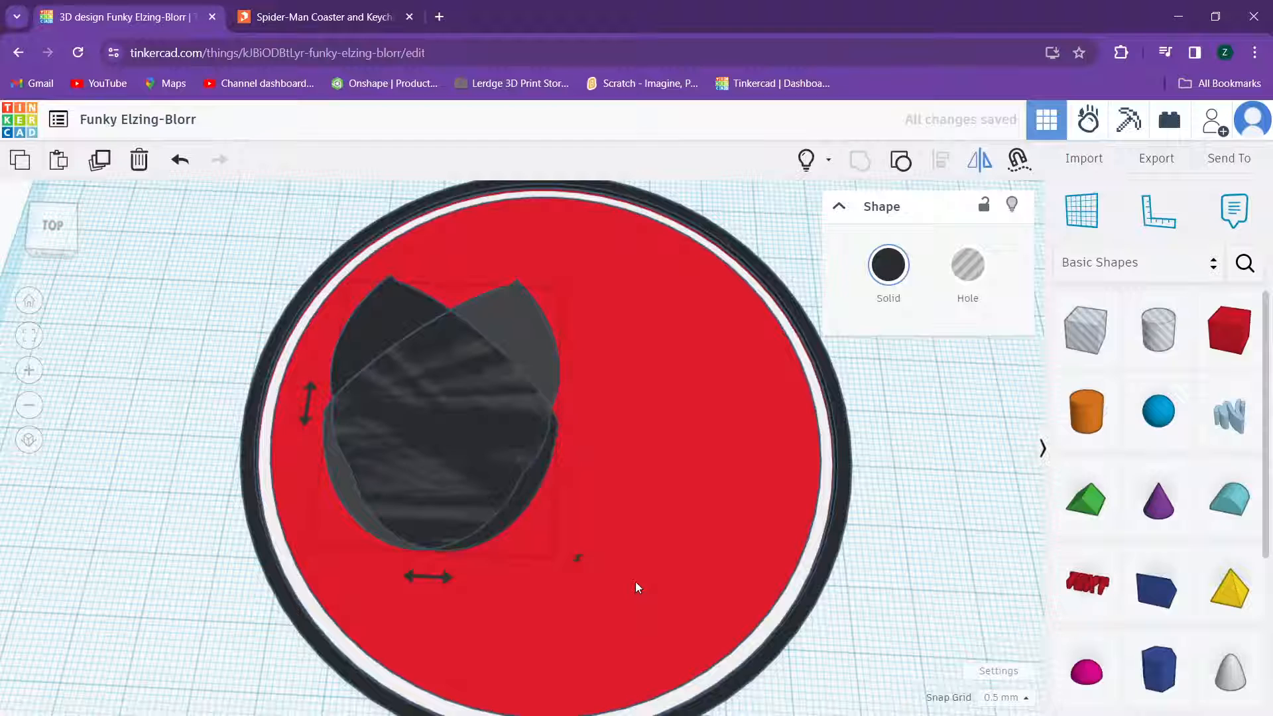
Step: Move the mirrored eye straight across to the right half of the disc until its inner corner meets the original eye
{"action": "key", "text": "Right"}
{"action": "key", "text": "Right"}
{"action": "key", "text": "Right"}
{"action": "key", "text": "Right"}
{"action": "key", "text": "Right"}
{"action": "key", "text": "Right"}
{"action": "key", "text": "Right"}
{"action": "key", "text": "Right"}
{"action": "key", "text": "Right"}
{"action": "key", "text": "Right"}
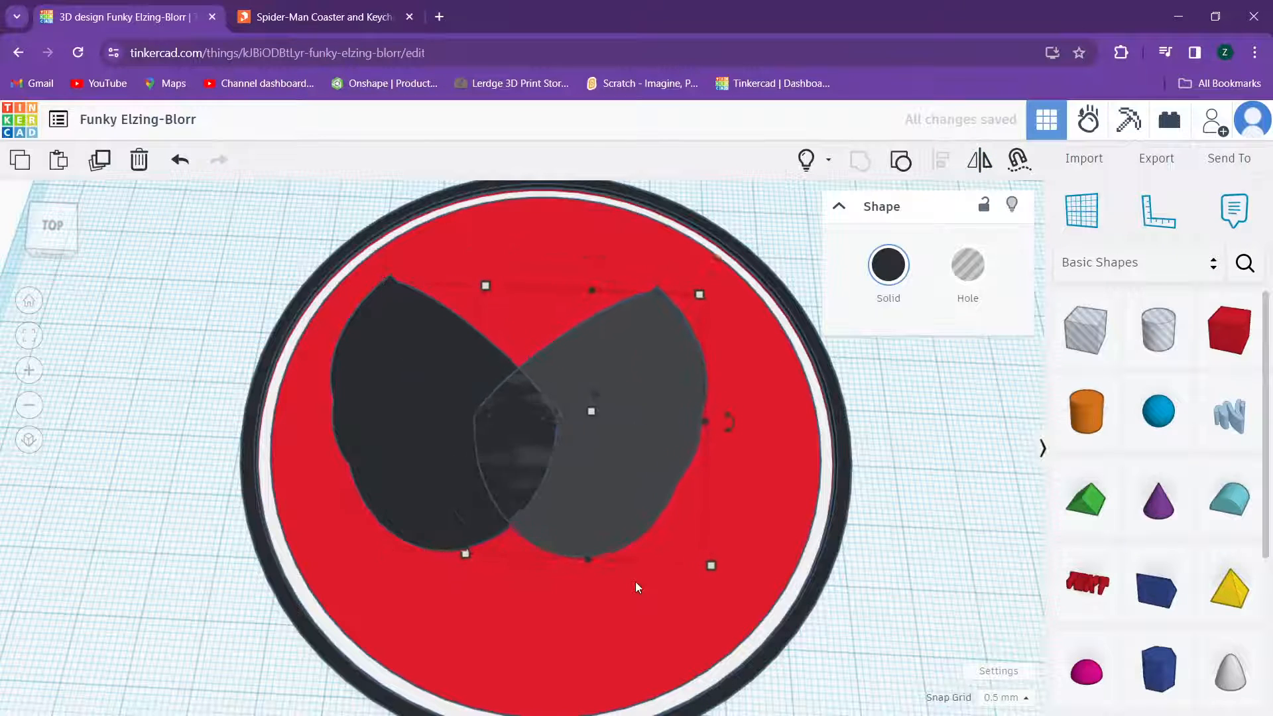
{"action": "key", "text": "Right"}
{"action": "key", "text": "Right"}
{"action": "key", "text": "Right"}
{"action": "key", "text": "Right"}
{"action": "key", "text": "Right"}
{"action": "key", "text": "Right"}
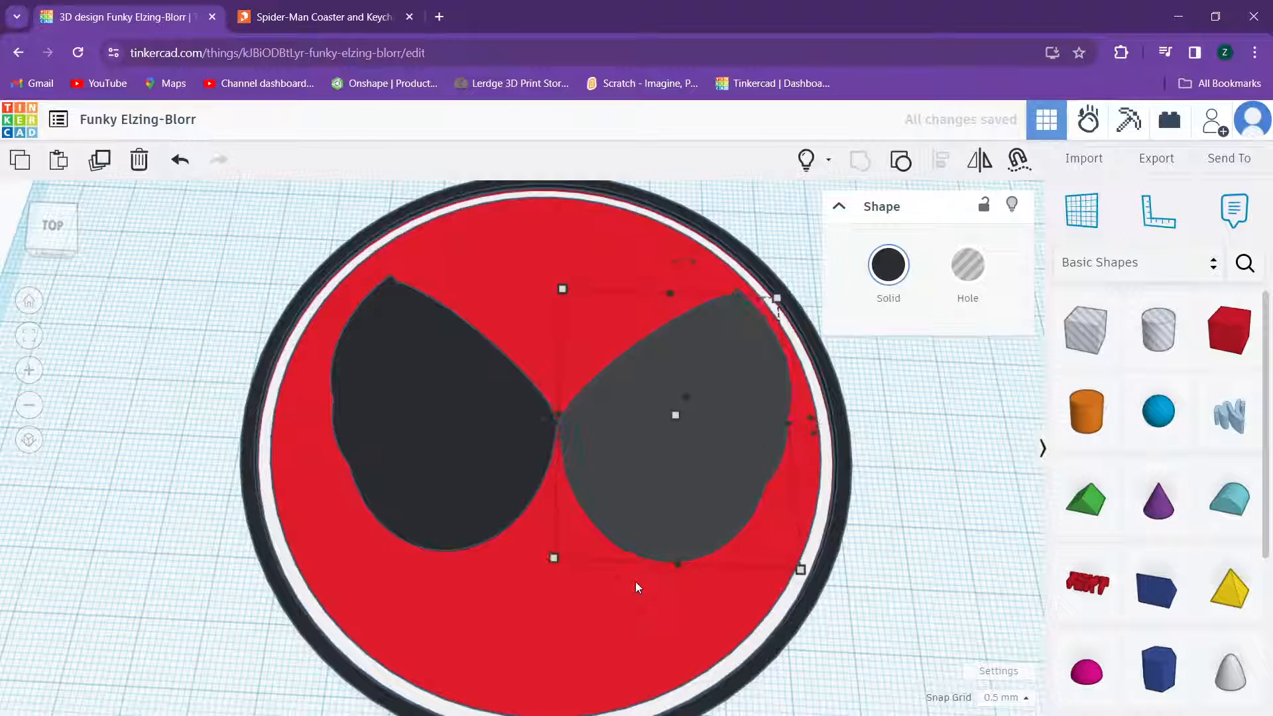
Step: Set the height of the mirrored right eye to 2.5 mm
{"action": "middle_click_drag", "start_coordinate": [579, 416], "coordinate": [512, 392]}
{"action": "scroll", "coordinate": [513, 396], "scroll_direction": "up", "scroll_amount": 3}
{"action": "scroll", "coordinate": [503, 391], "scroll_direction": "down", "scroll_amount": 1}
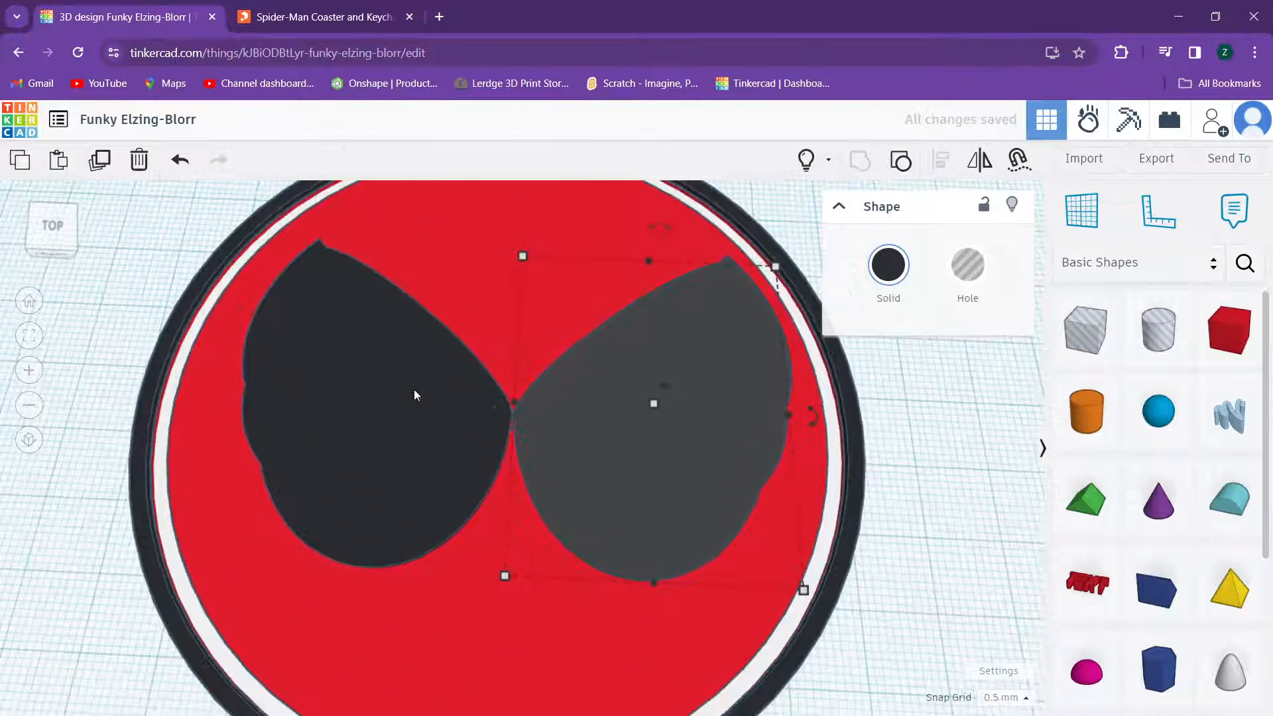
{"action": "right_click_drag", "start_coordinate": [655, 401], "coordinate": [684, 389]}
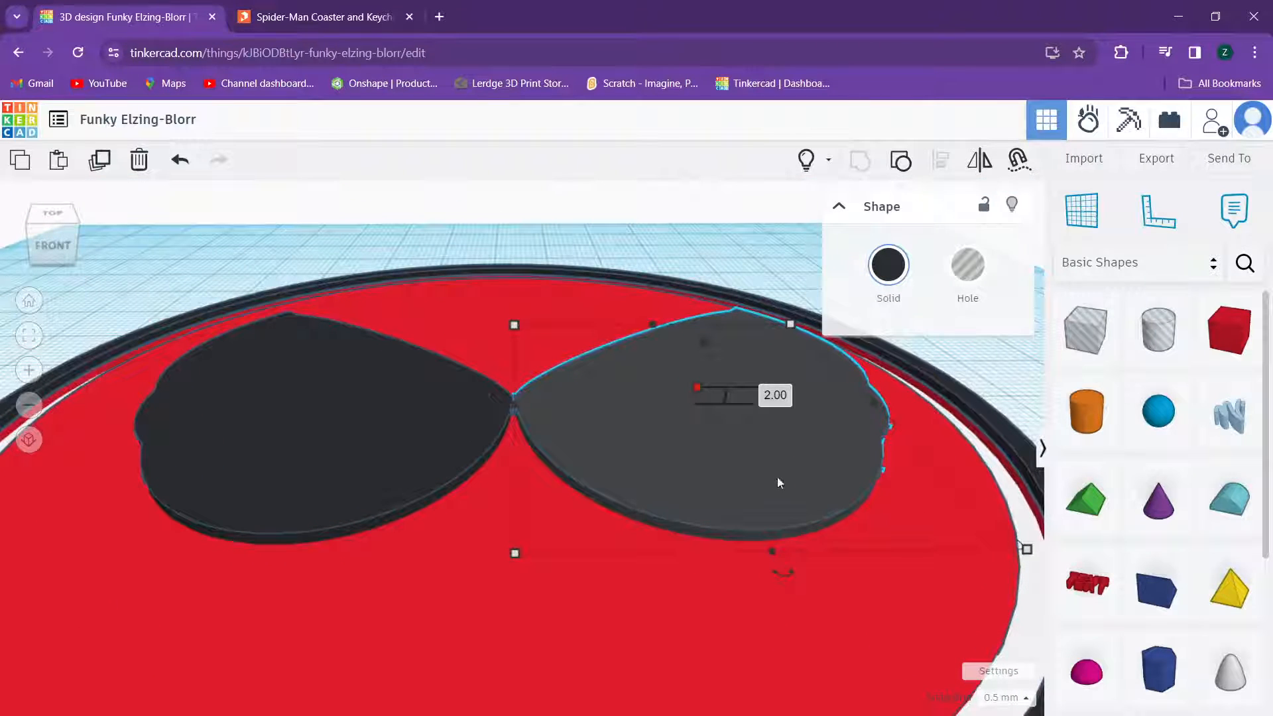
{"action": "left_click", "coordinate": [775, 396]}
{"action": "type", "text": "2"}
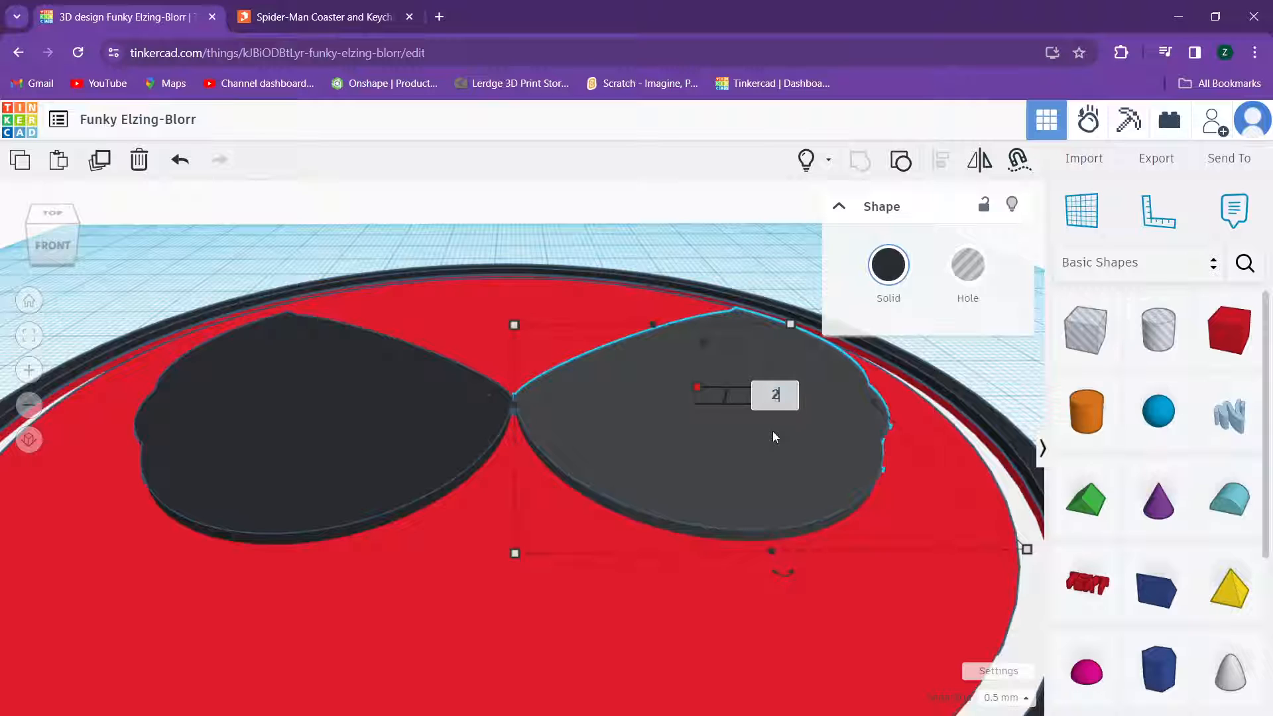
{"action": "type", "text": ".5"}
{"action": "key", "text": "Return"}
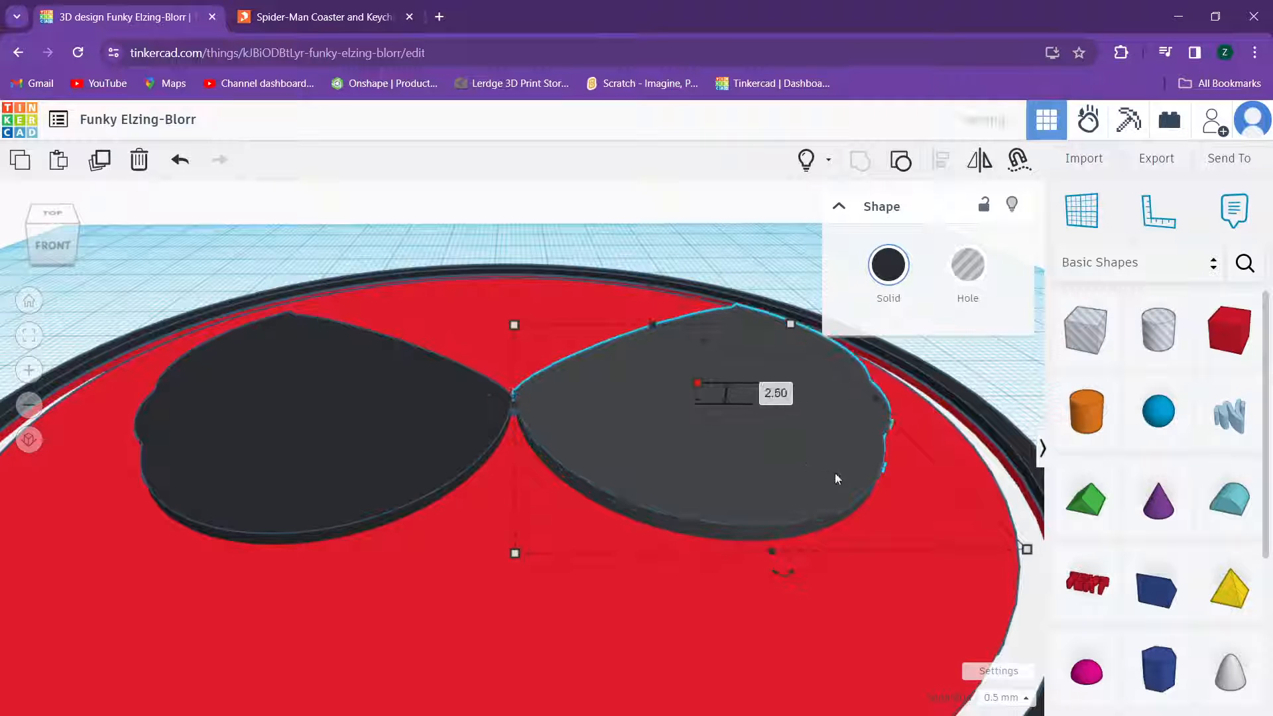
Step: Set the snap grid to 0.25 mm and scale the right eye proportionally to a height of 2.25 mm
{"action": "left_click", "coordinate": [1005, 697]}
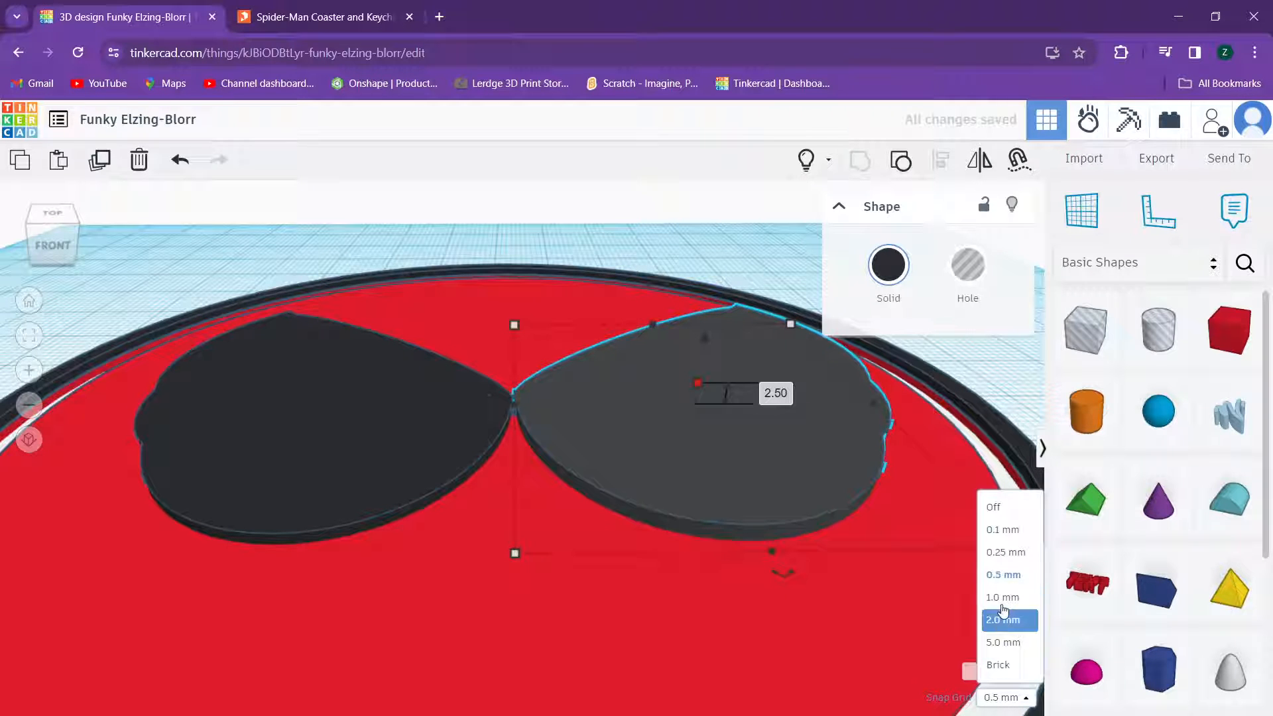
{"action": "left_click", "coordinate": [1003, 553]}
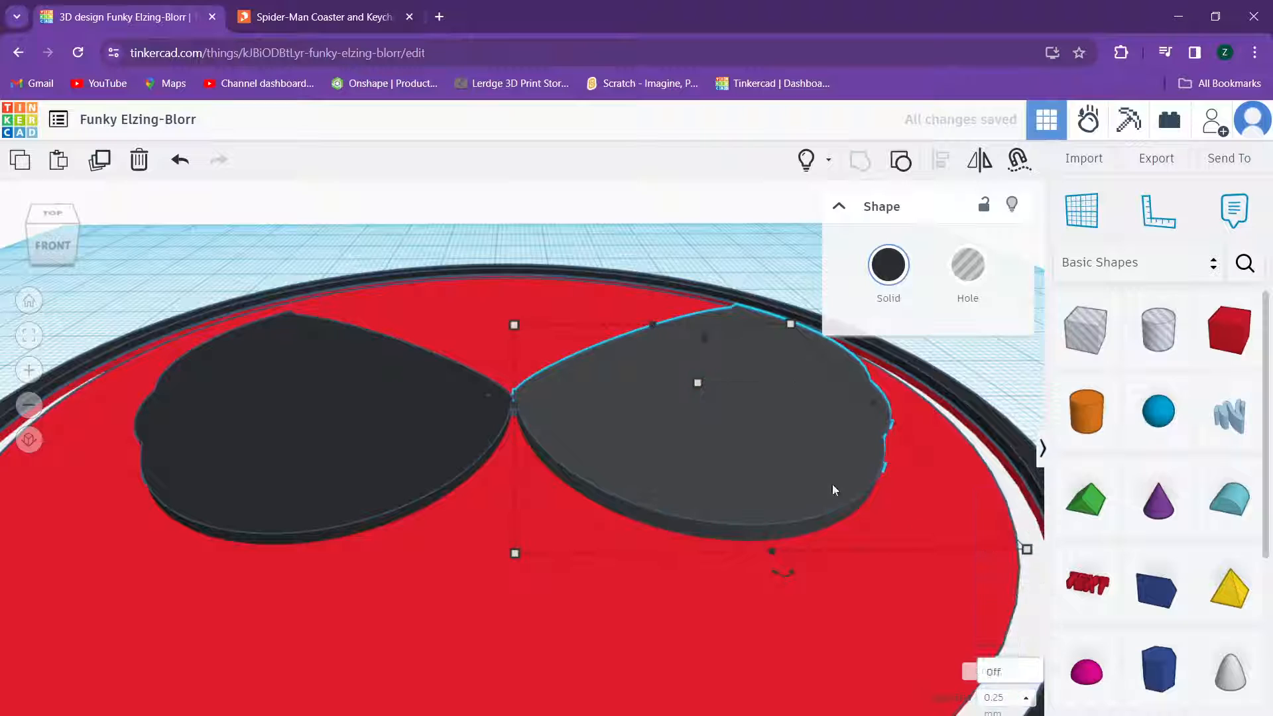
{"action": "left_click_drag", "start_coordinate": [695, 383], "coordinate": [702, 385], "text": "shift"}
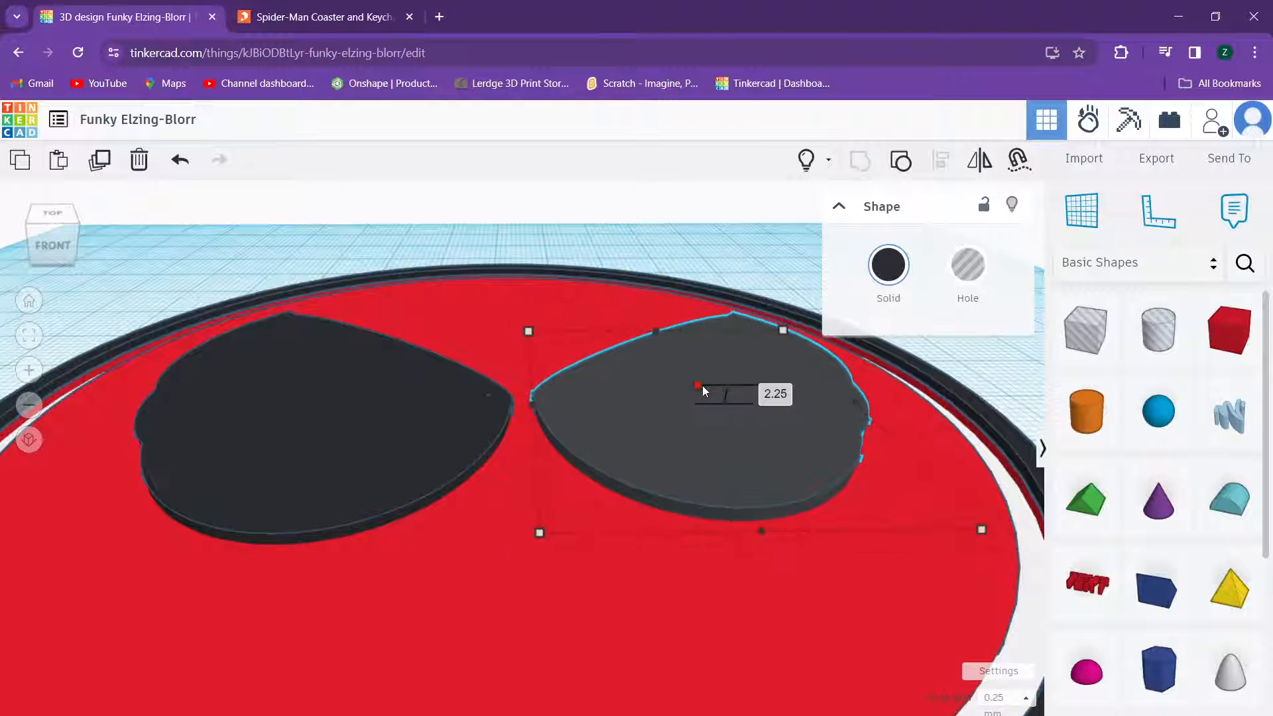
Step: Set the left eye's height to 2.5 mm and scale it proportionally to a height of 2.25 mm
{"action": "left_click", "coordinate": [344, 387]}
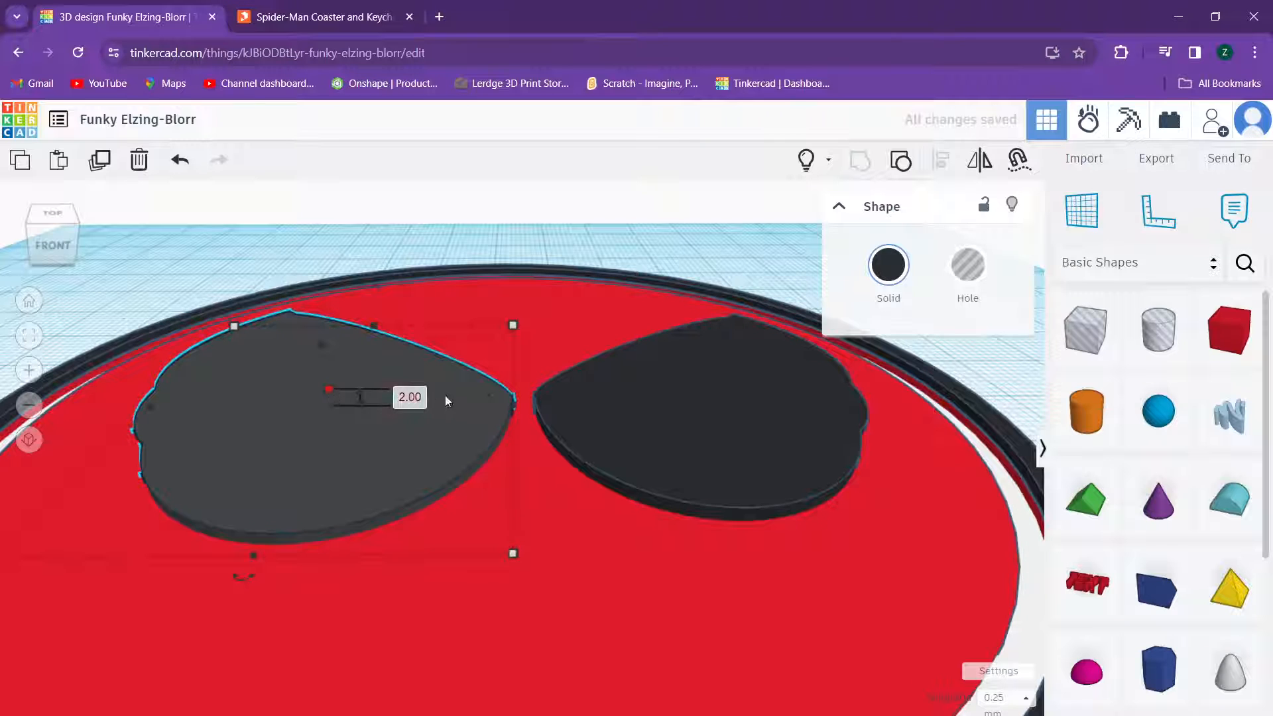
{"action": "left_click", "coordinate": [411, 396]}
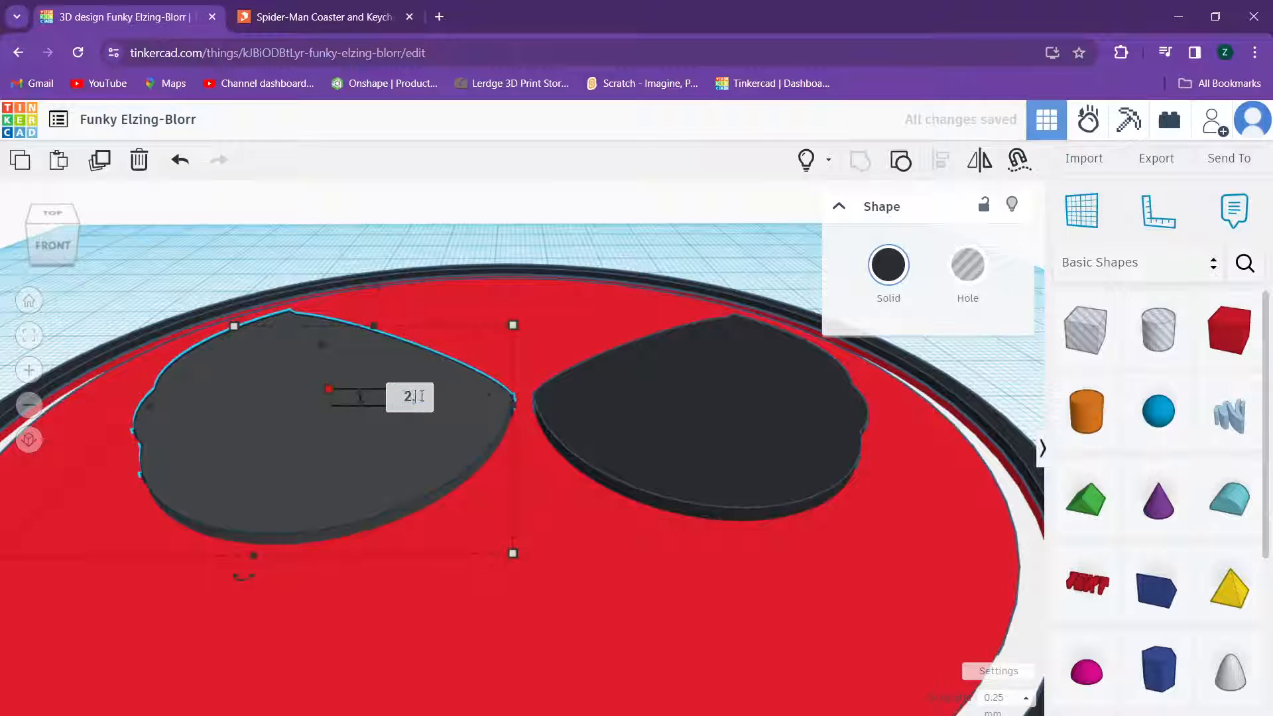
{"action": "type", "text": "2.2"}
{"action": "type", "text": "5"}
{"action": "key", "text": "Return"}
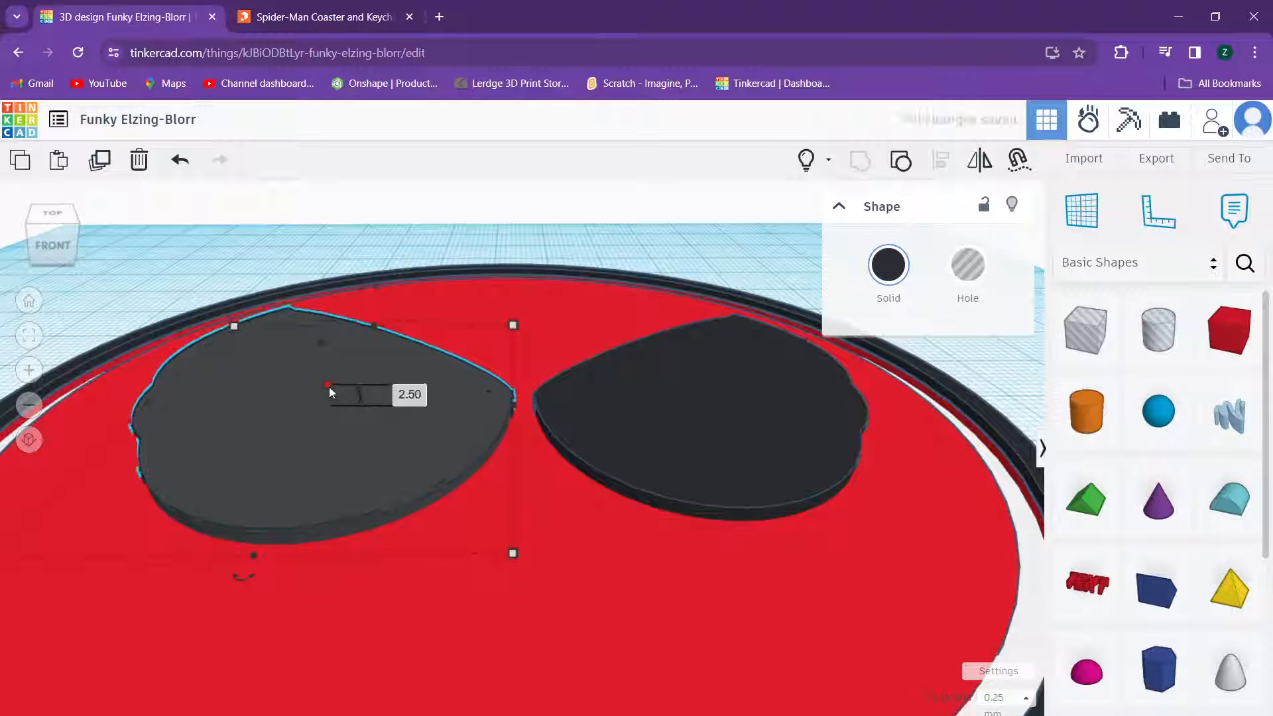
{"action": "key", "text": "ctrl+z"}
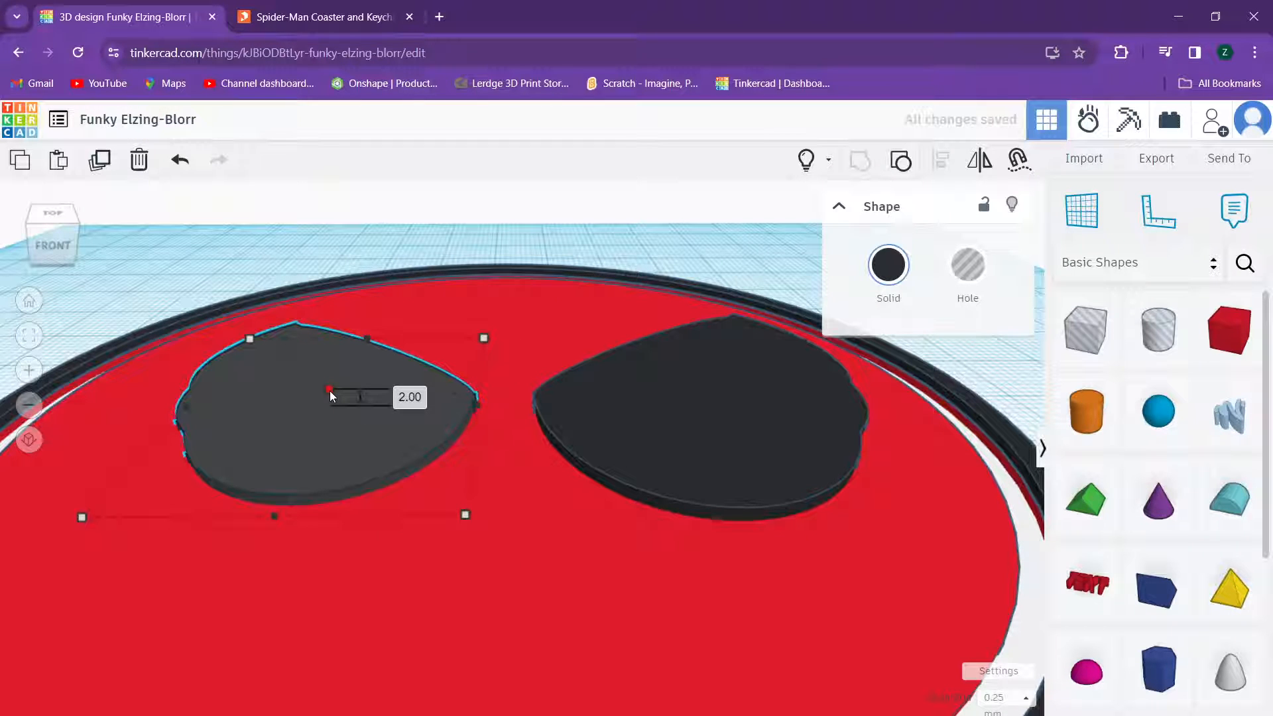
{"action": "key", "text": "ctrl+z"}
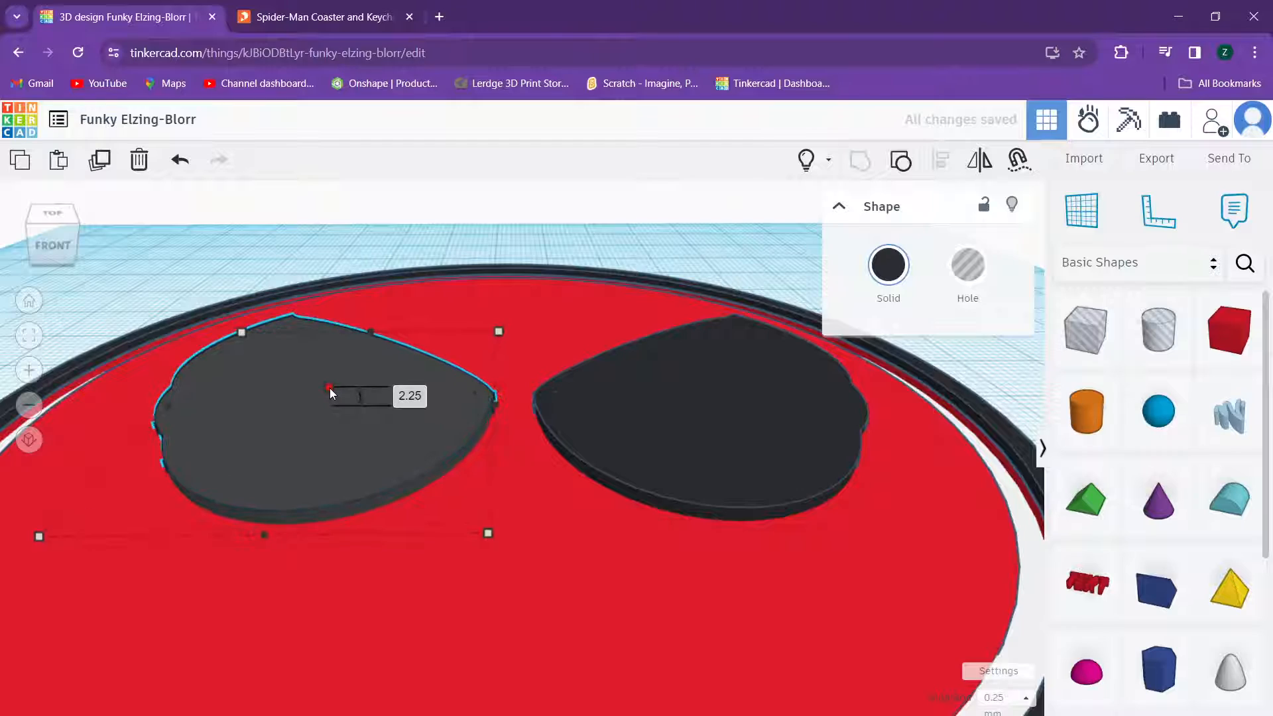
Step: Stretch the left eye's outline to about 48.69 mm long and 37 mm wide
{"action": "right_click_drag", "start_coordinate": [329, 387], "coordinate": [413, 551]}
{"action": "scroll", "coordinate": [328, 448], "scroll_direction": "down", "scroll_amount": 4}
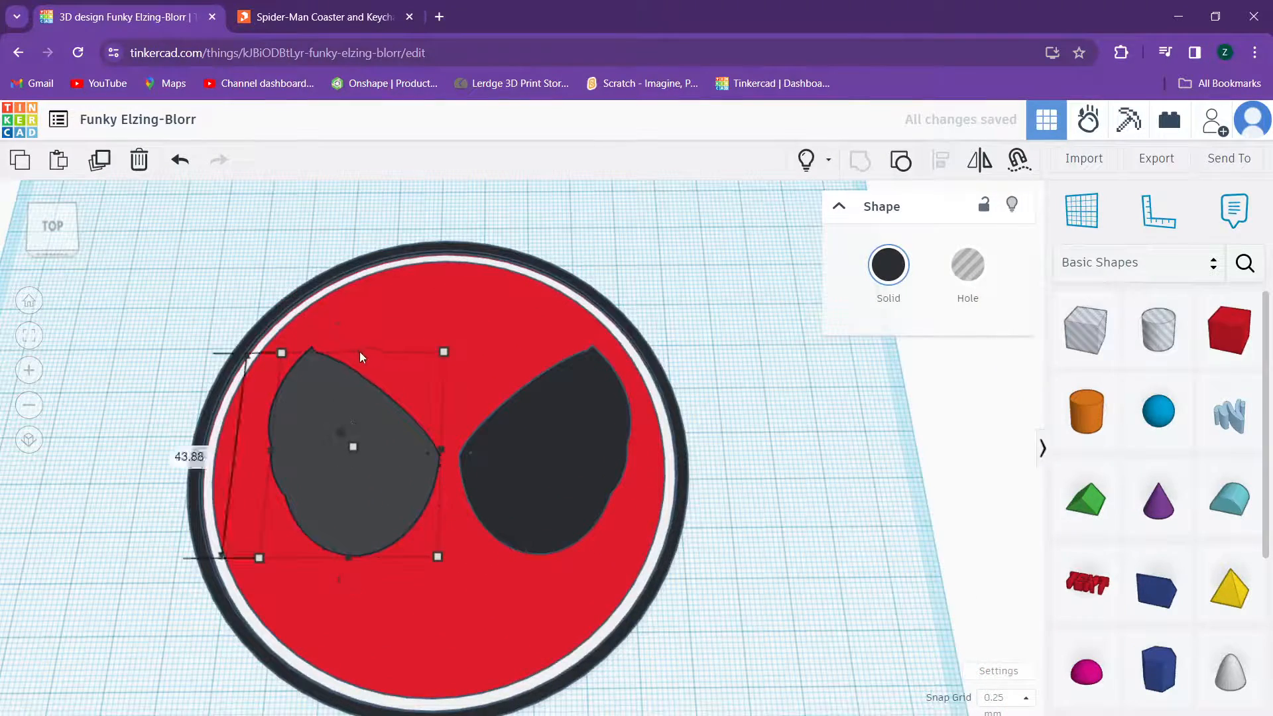
{"action": "left_click_drag", "start_coordinate": [360, 352], "coordinate": [363, 331]}
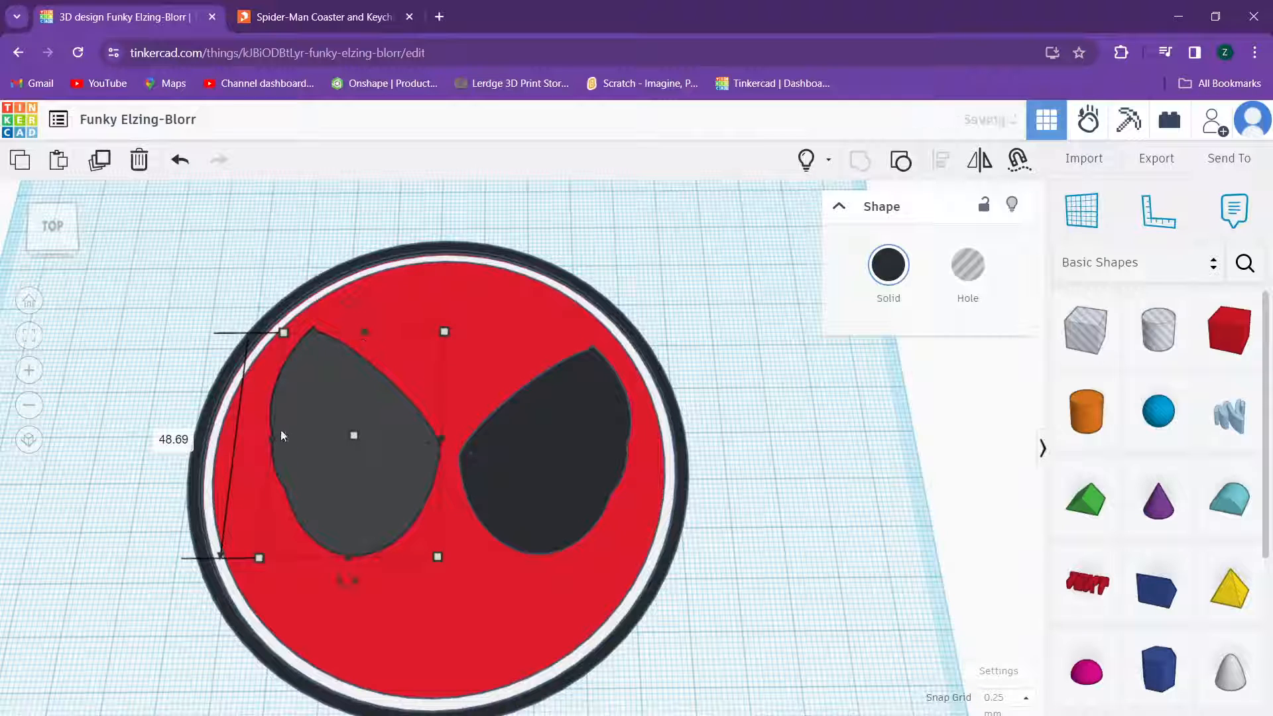
{"action": "left_click_drag", "start_coordinate": [265, 440], "coordinate": [253, 441]}
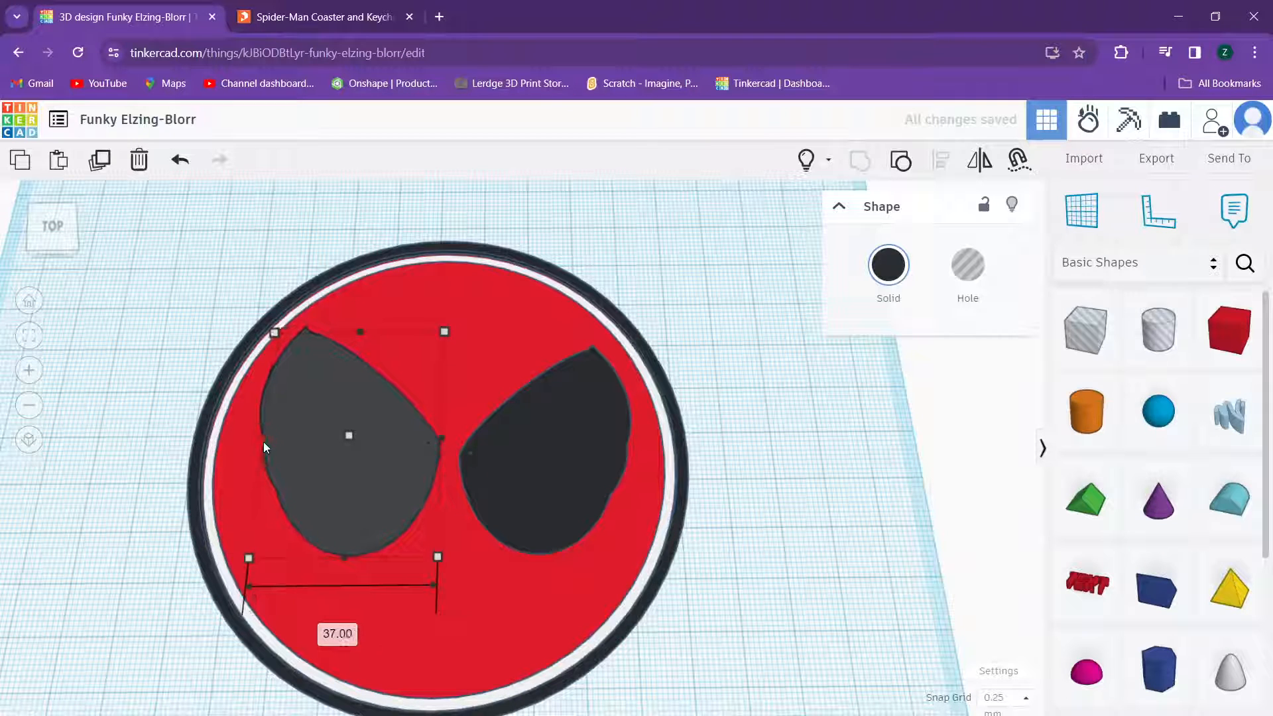
Step: Delete the right eye from the red disc
{"action": "right_click_drag", "start_coordinate": [295, 447], "coordinate": [293, 455]}
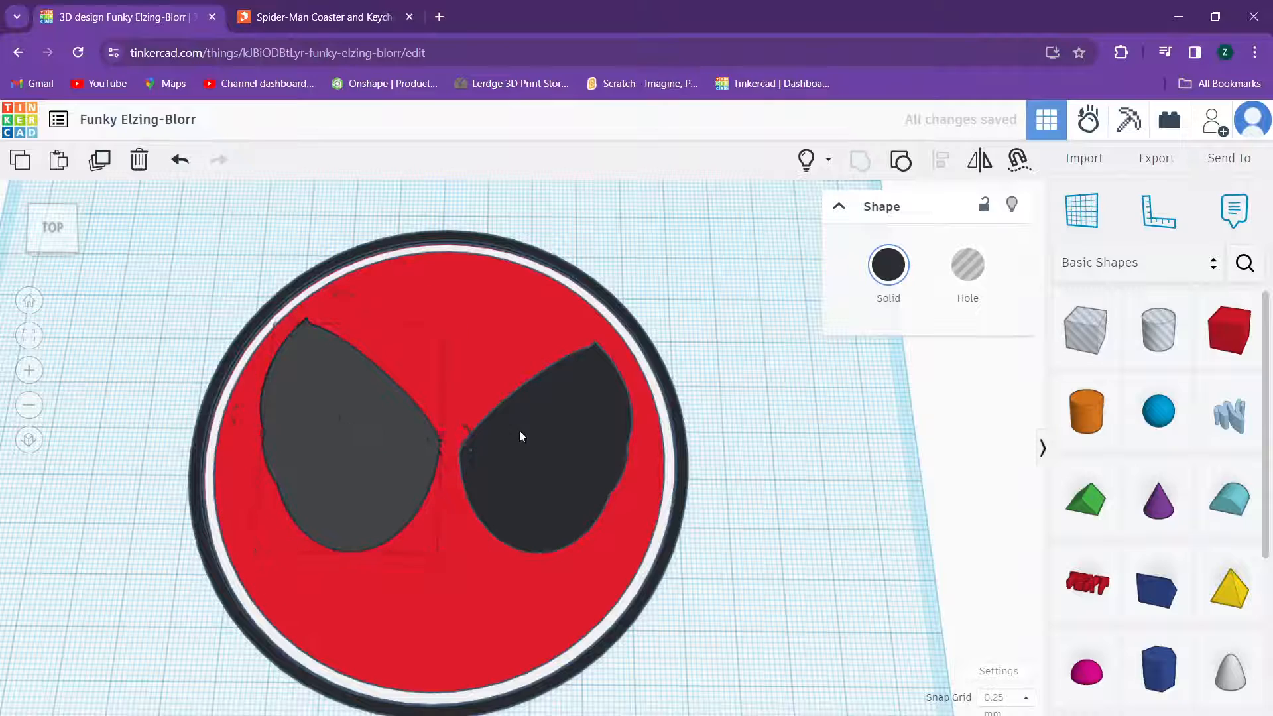
{"action": "left_click", "coordinate": [578, 430]}
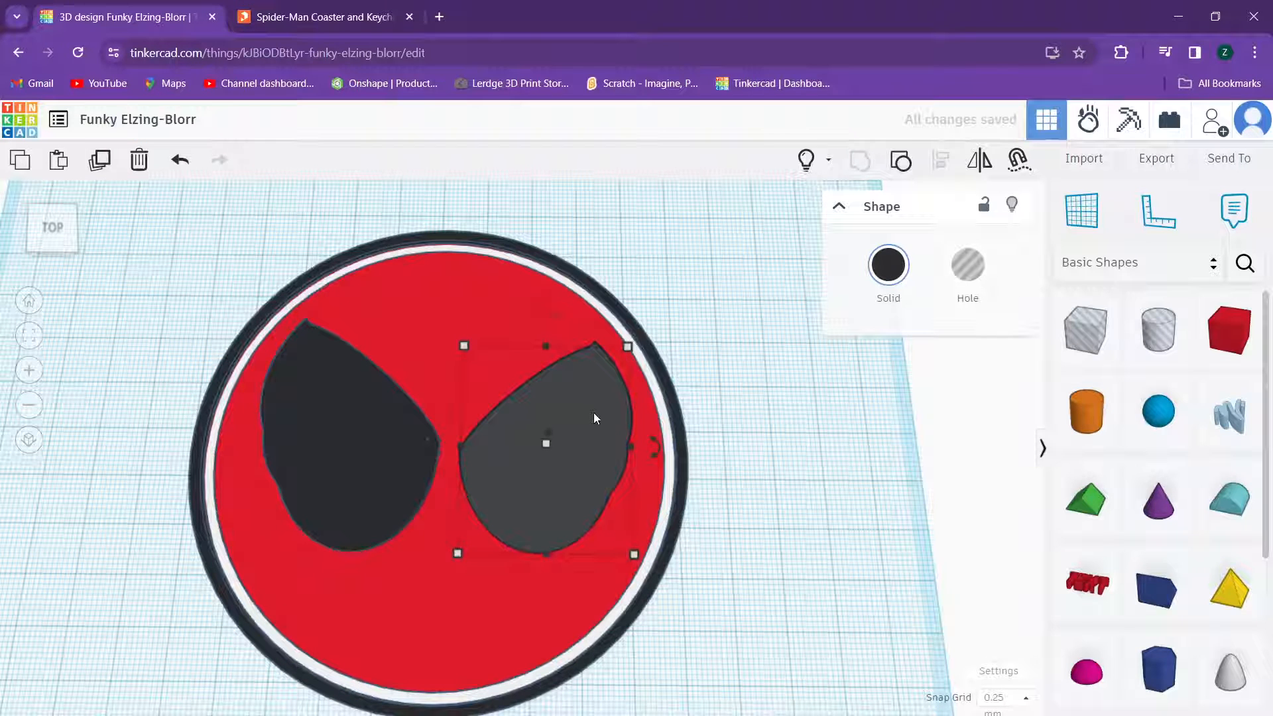
{"action": "key", "text": "Delete"}
Step: Set the height of the left eye to 2 mm
{"action": "scroll", "coordinate": [424, 427], "scroll_direction": "up", "scroll_amount": 2}
{"action": "left_click", "coordinate": [372, 431]}
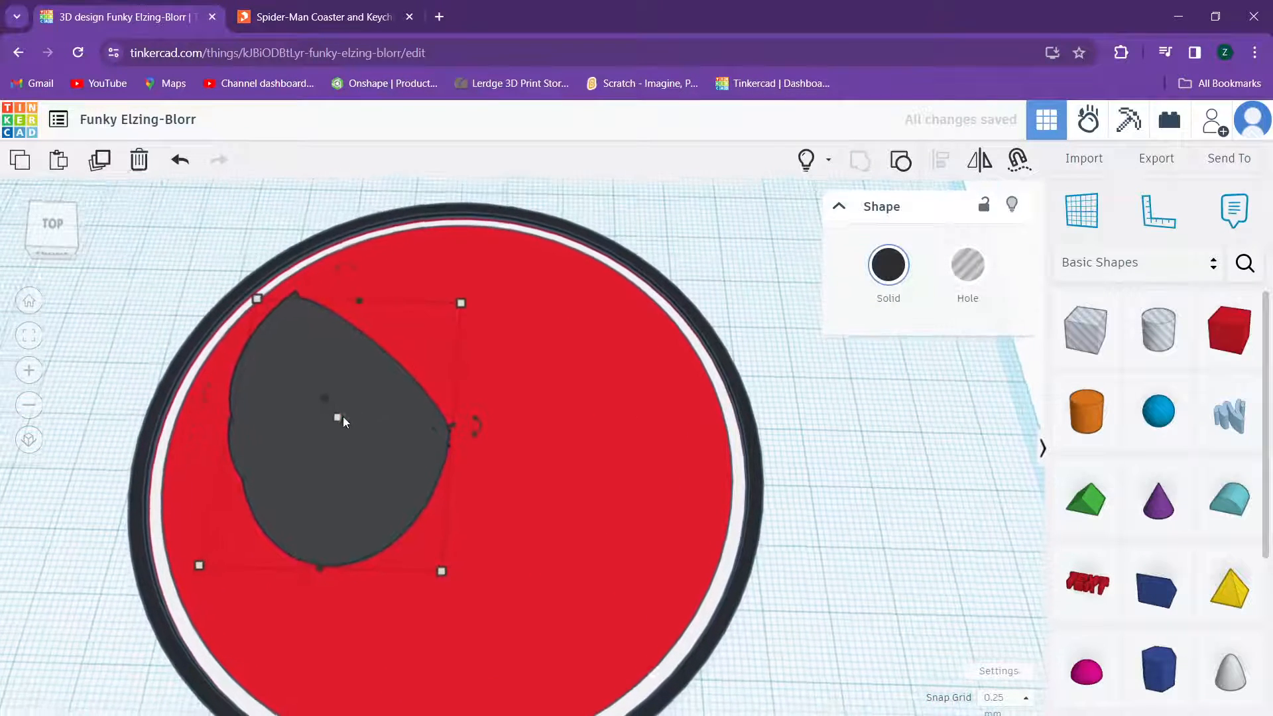
{"action": "mouse_move", "coordinate": [337, 417]}
{"action": "left_click", "coordinate": [423, 418]}
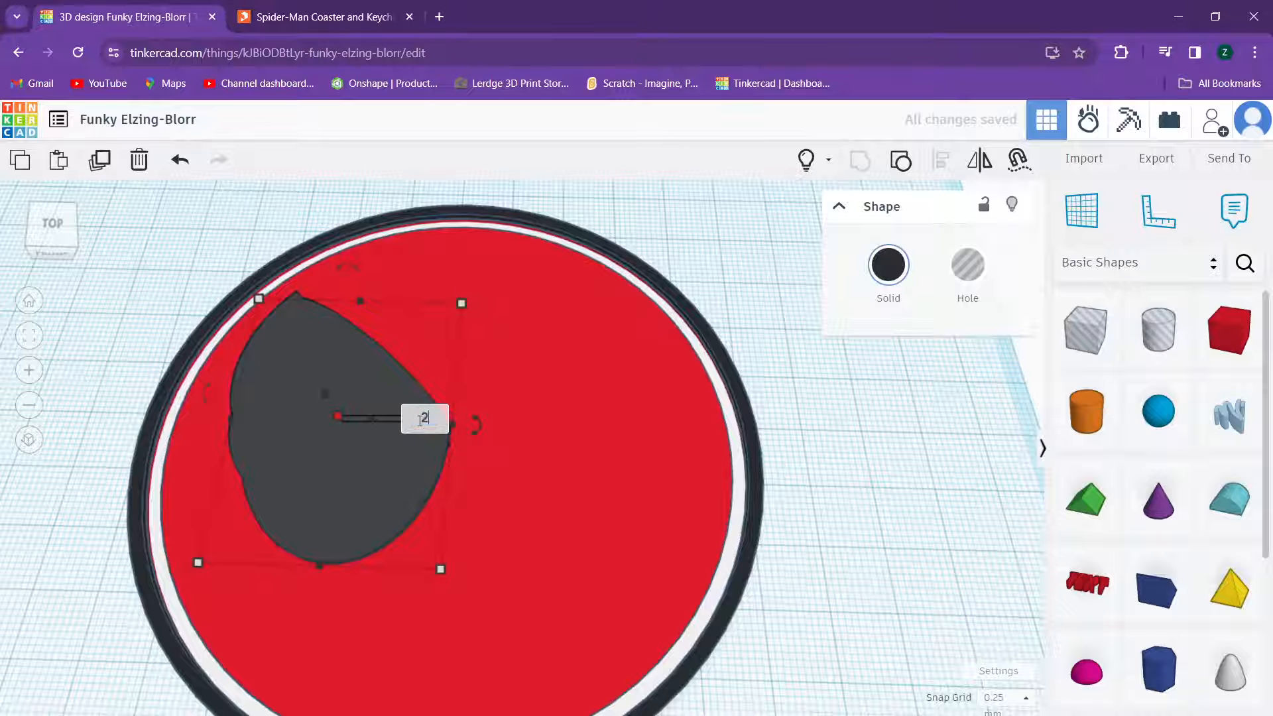
{"action": "type", "text": "2"}
{"action": "key", "text": "Return"}
{"action": "scroll", "coordinate": [345, 418], "scroll_direction": "up", "scroll_amount": 3}
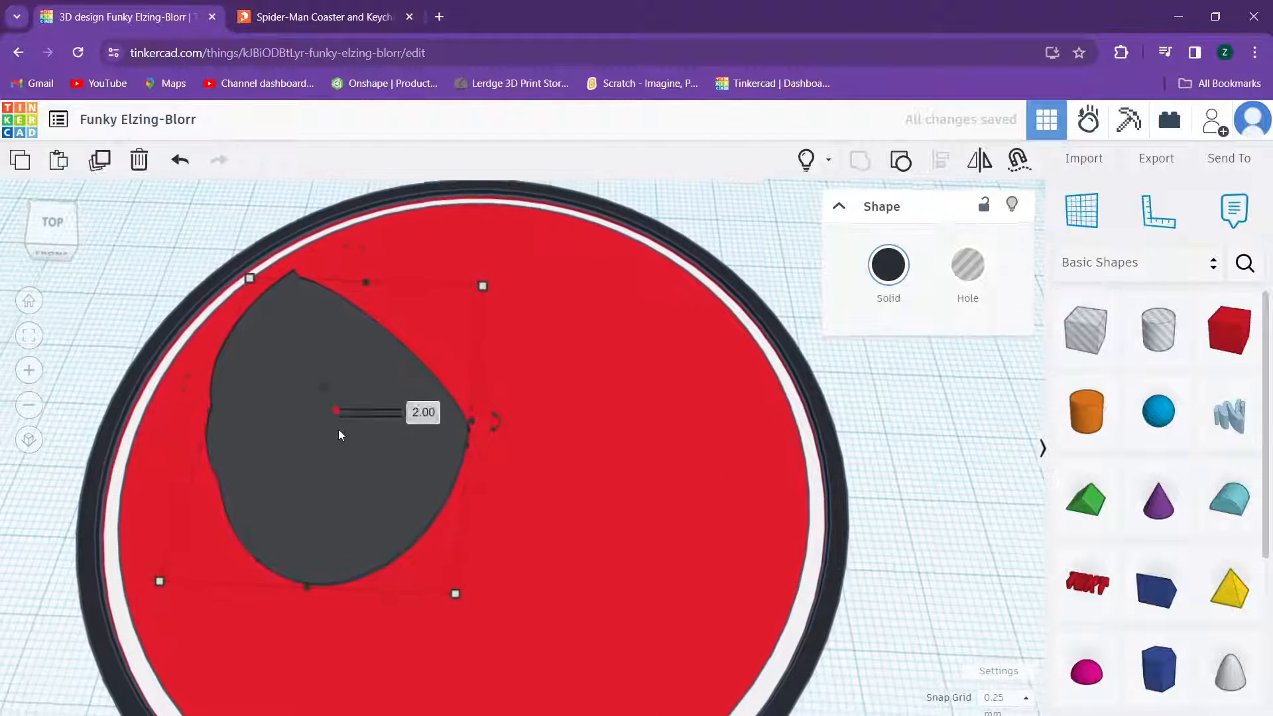
{"action": "key", "text": "Escape"}
Step: Shift the left eye slightly toward the disc's lower-left edge and convert it into a hole
{"action": "left_click", "coordinate": [324, 477]}
{"action": "left_click_drag", "start_coordinate": [303, 586], "coordinate": [300, 609]}
{"action": "scroll", "coordinate": [328, 536], "scroll_direction": "down", "scroll_amount": 2}
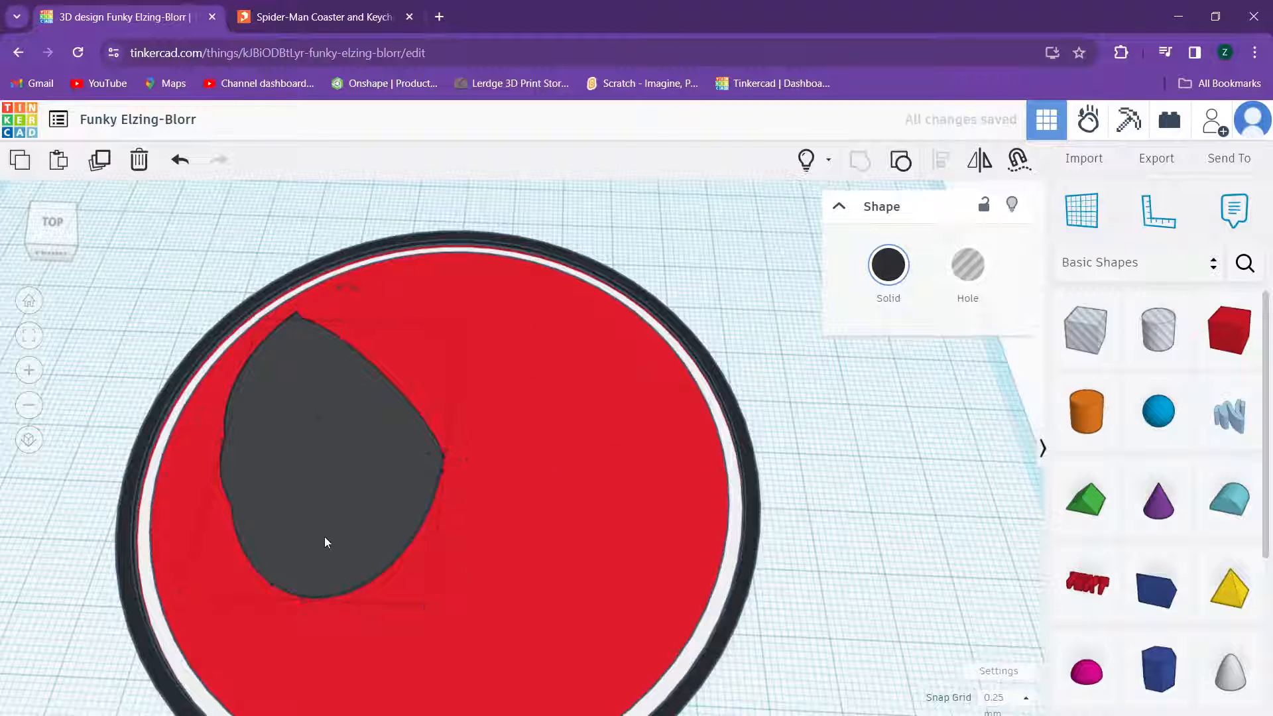
{"action": "left_click", "coordinate": [320, 540]}
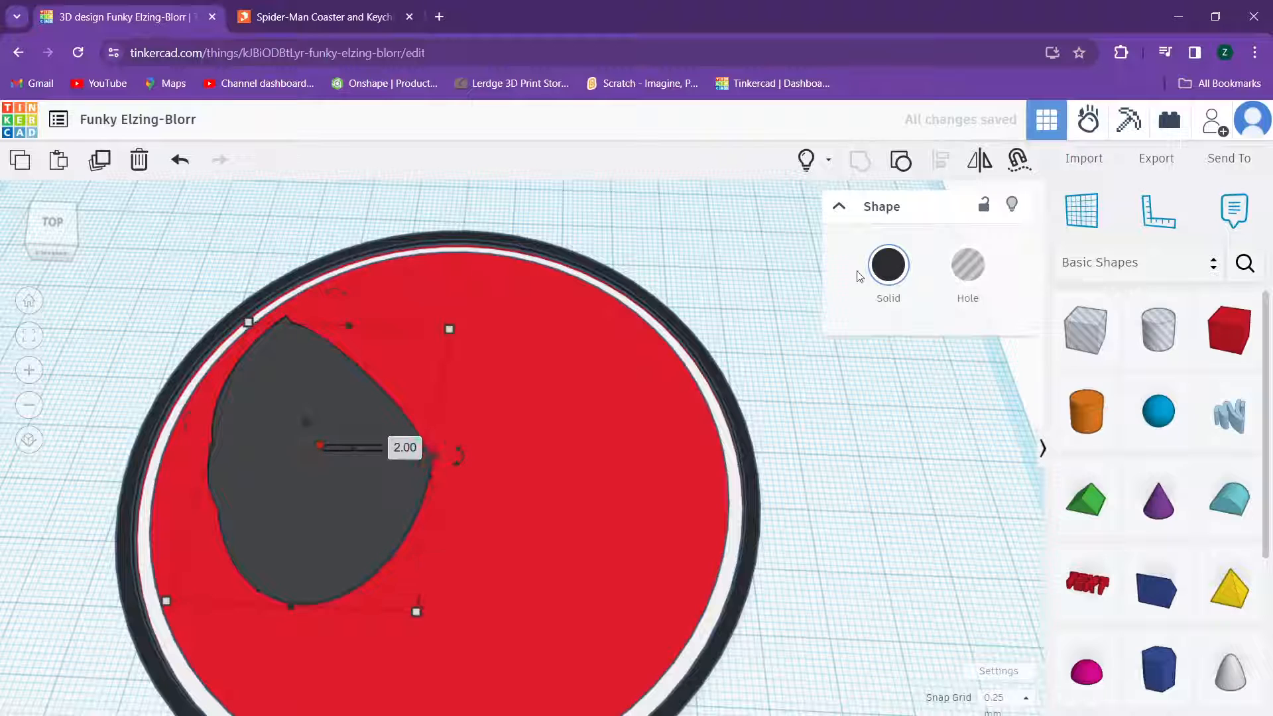
{"action": "left_click", "coordinate": [963, 277]}
{"action": "left_click", "coordinate": [757, 239]}
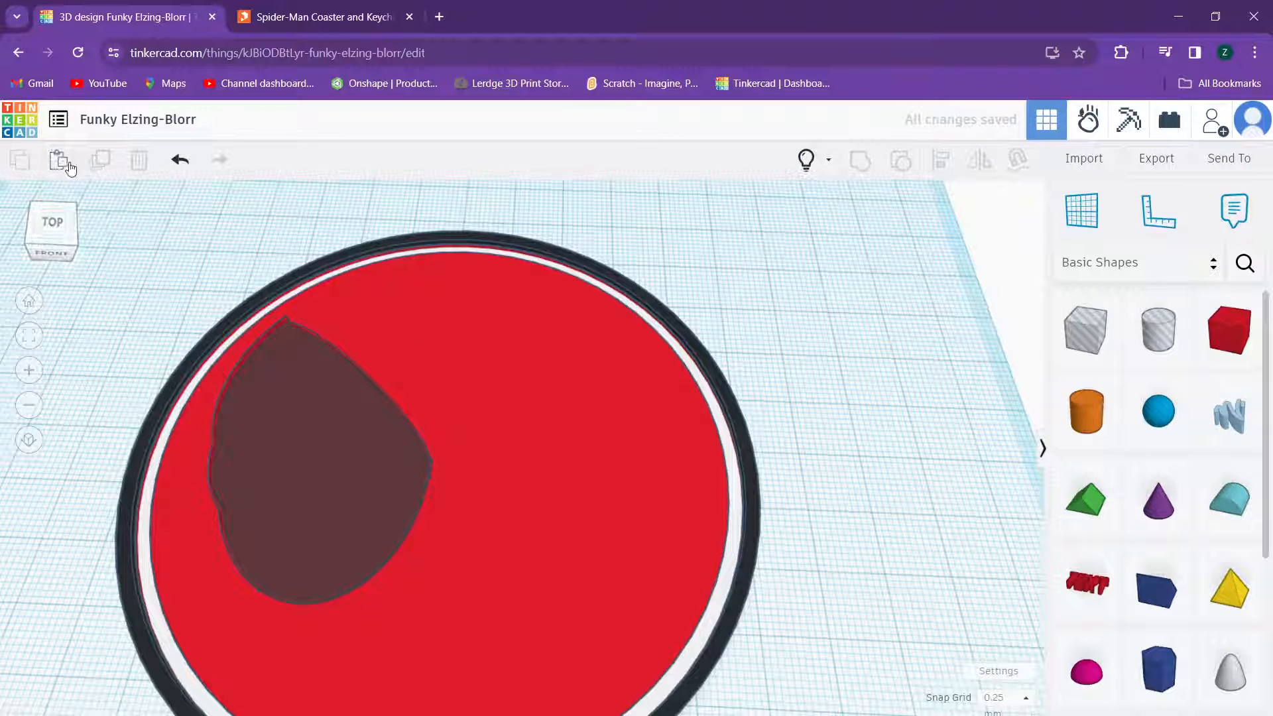
Step: Duplicate the left eye hole in place and mirror the copy from left to right
{"action": "left_click", "coordinate": [282, 432]}
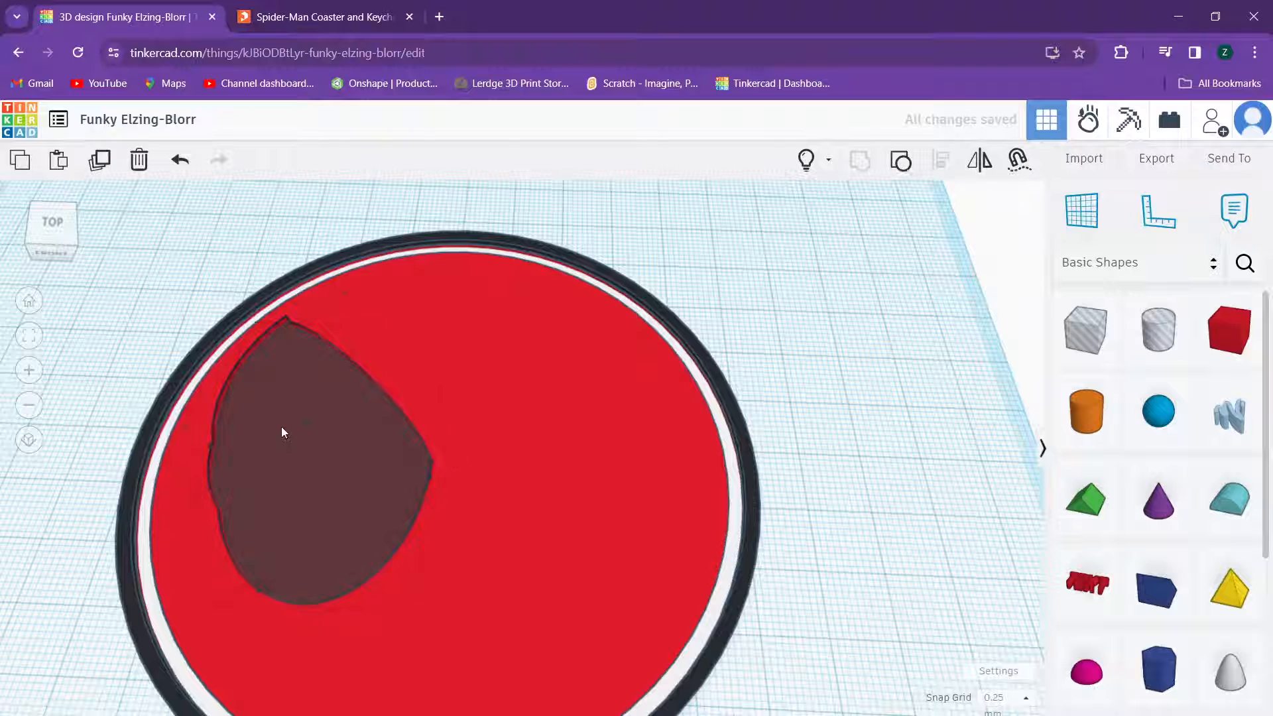
{"action": "left_click", "coordinate": [105, 161]}
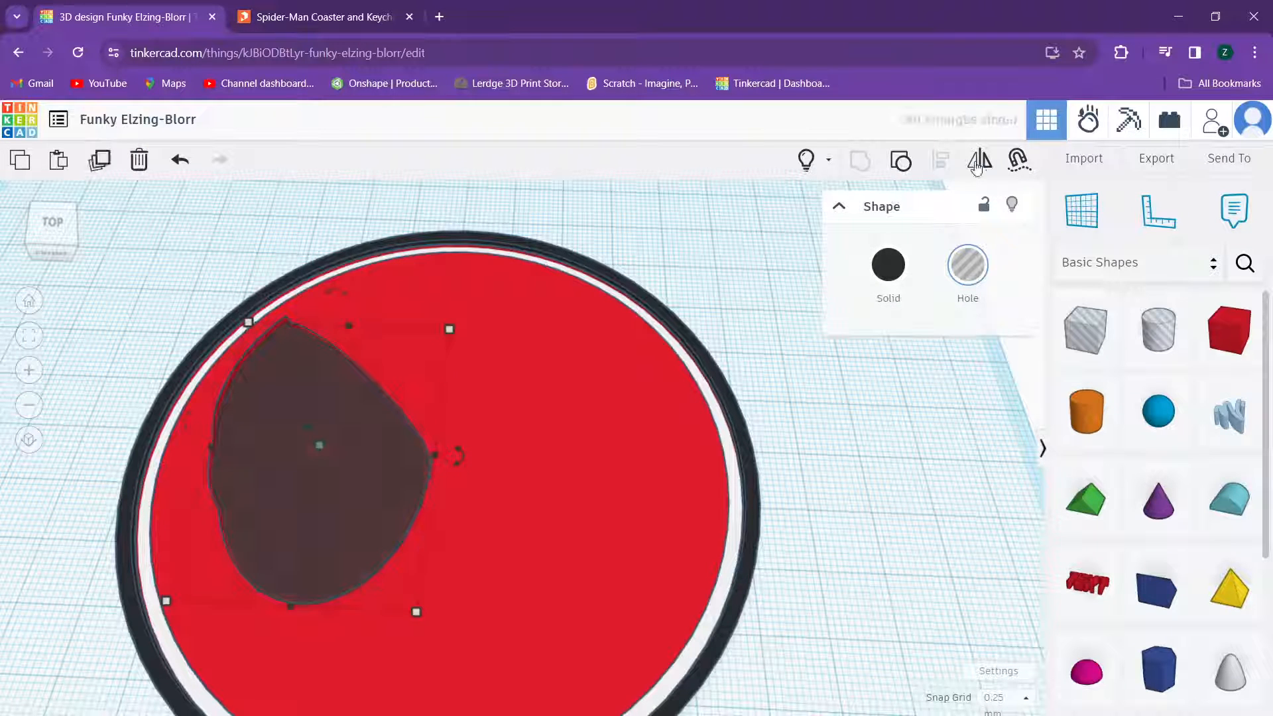
{"action": "left_click_drag", "start_coordinate": [285, 633], "coordinate": [346, 637]}
{"action": "left_click_drag", "start_coordinate": [392, 583], "coordinate": [477, 589]}
Step: Move the mirrored eye hole to the right until a narrow gap separates it from the left eye
{"action": "key", "text": "Right"}
{"action": "key", "text": "Right"}
{"action": "key", "text": "Right"}
{"action": "key", "text": "Right"}
{"action": "key", "text": "Right"}
{"action": "key", "text": "Right"}
{"action": "key", "text": "Right"}
{"action": "key", "text": "Right"}
{"action": "key", "text": "Right"}
{"action": "key", "text": "Right"}
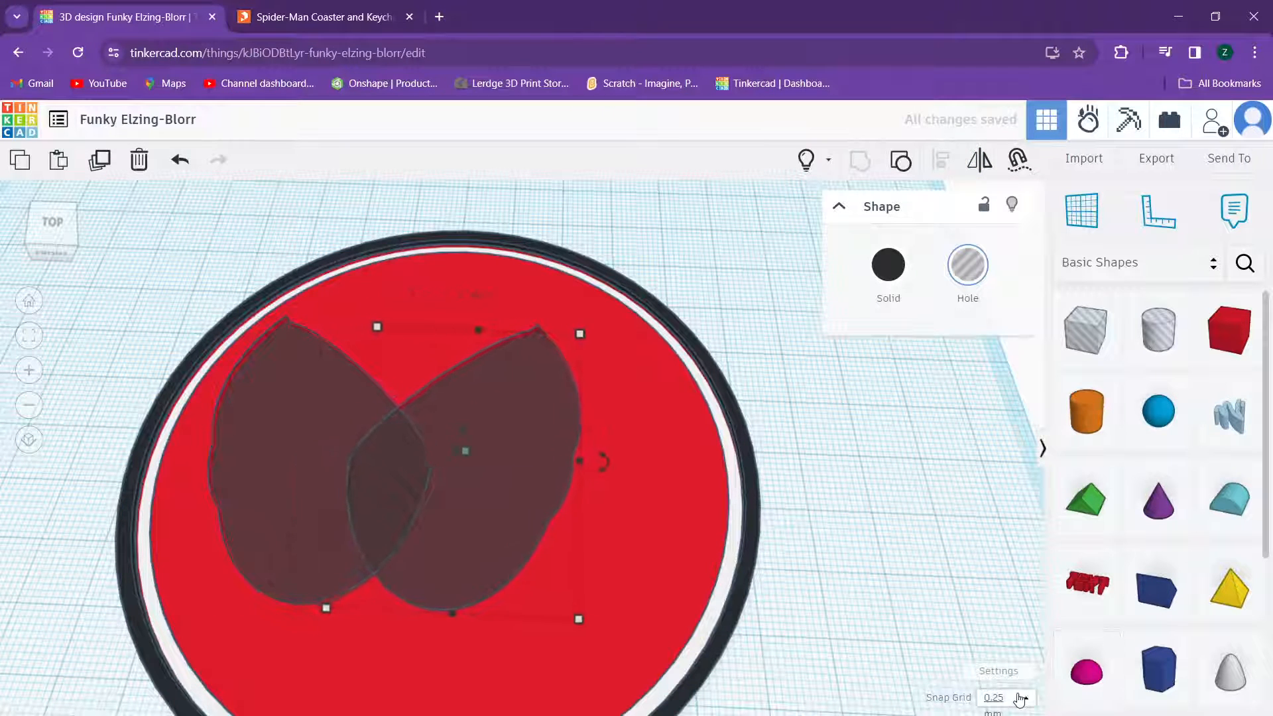
{"action": "key", "text": "Right"}
{"action": "key", "text": "Right"}
{"action": "key", "text": "Right"}
{"action": "key", "text": "Right"}
{"action": "key", "text": "Right"}
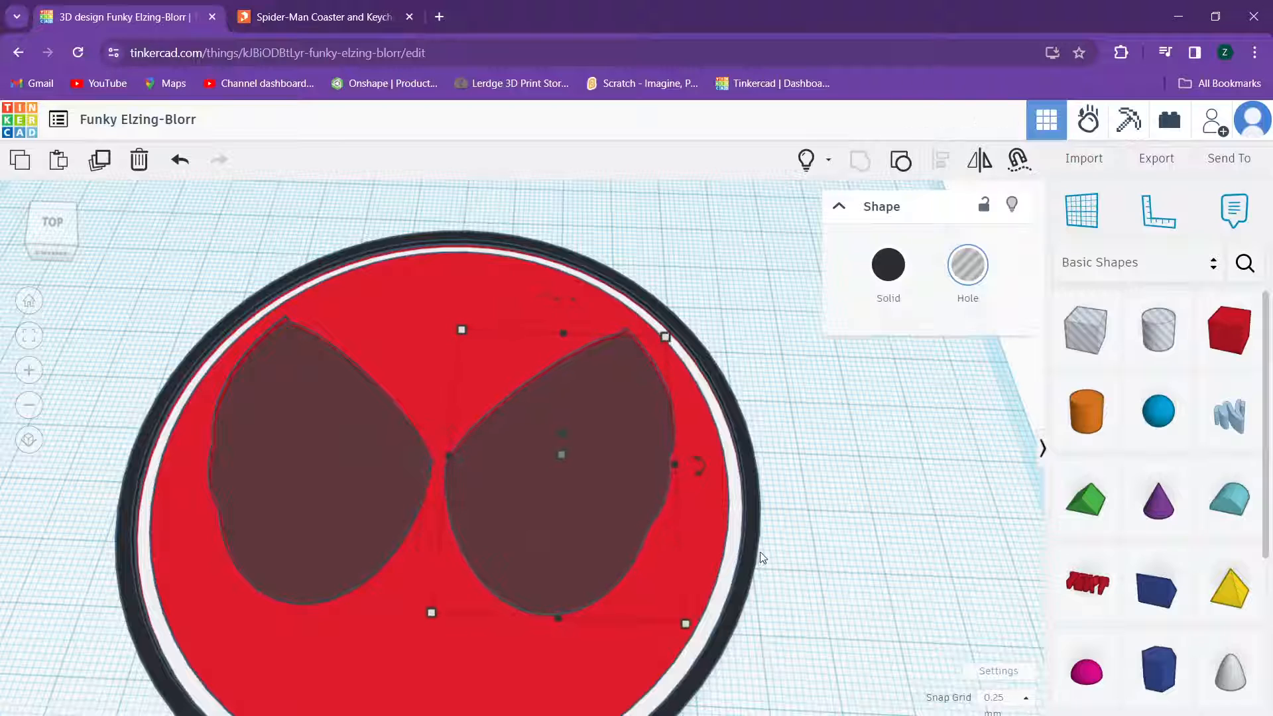
{"action": "key", "text": "Right"}
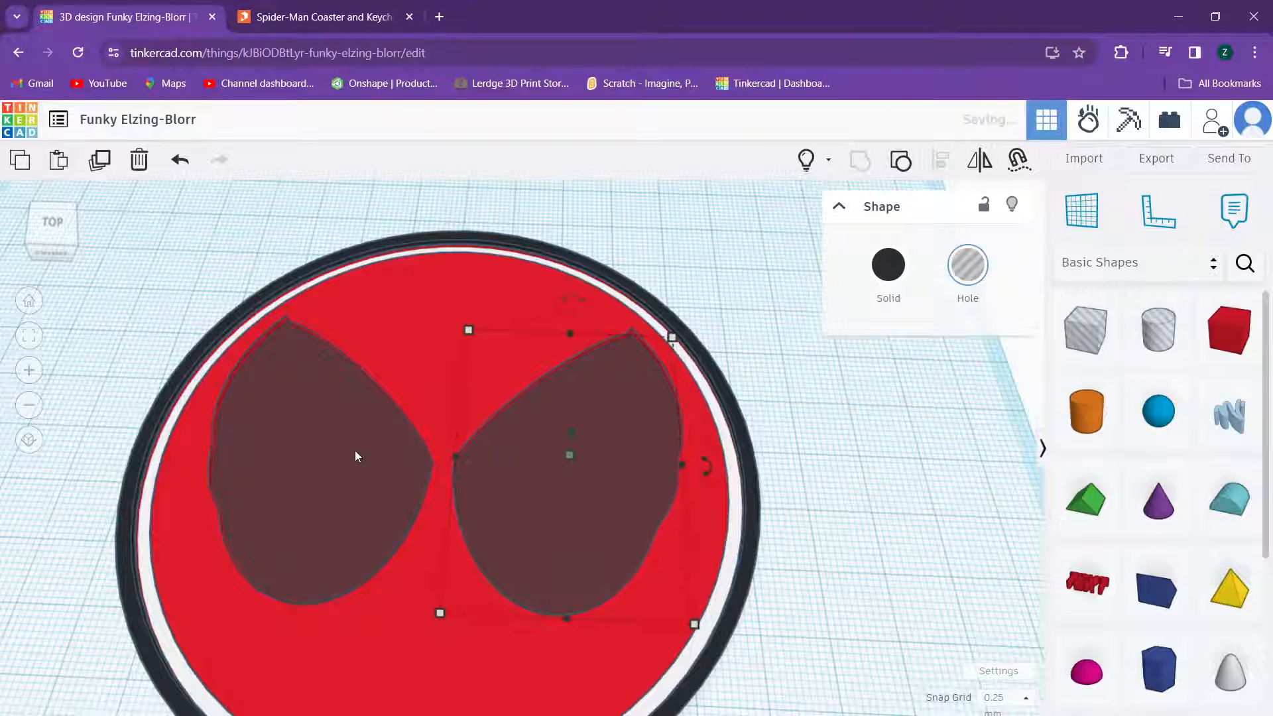
Step: Group the two eye holes and centre them left to right on the coaster's discs with Align
{"action": "left_click", "coordinate": [350, 454], "text": "shift"}
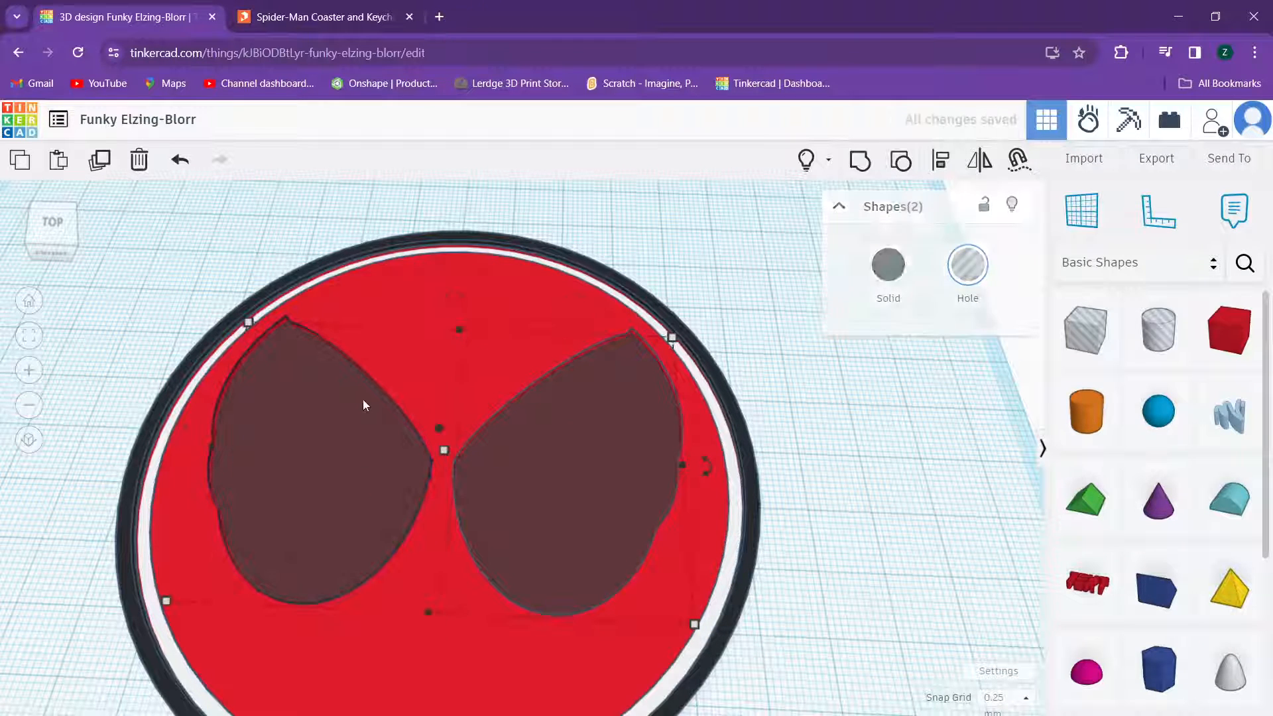
{"action": "left_click", "coordinate": [863, 164]}
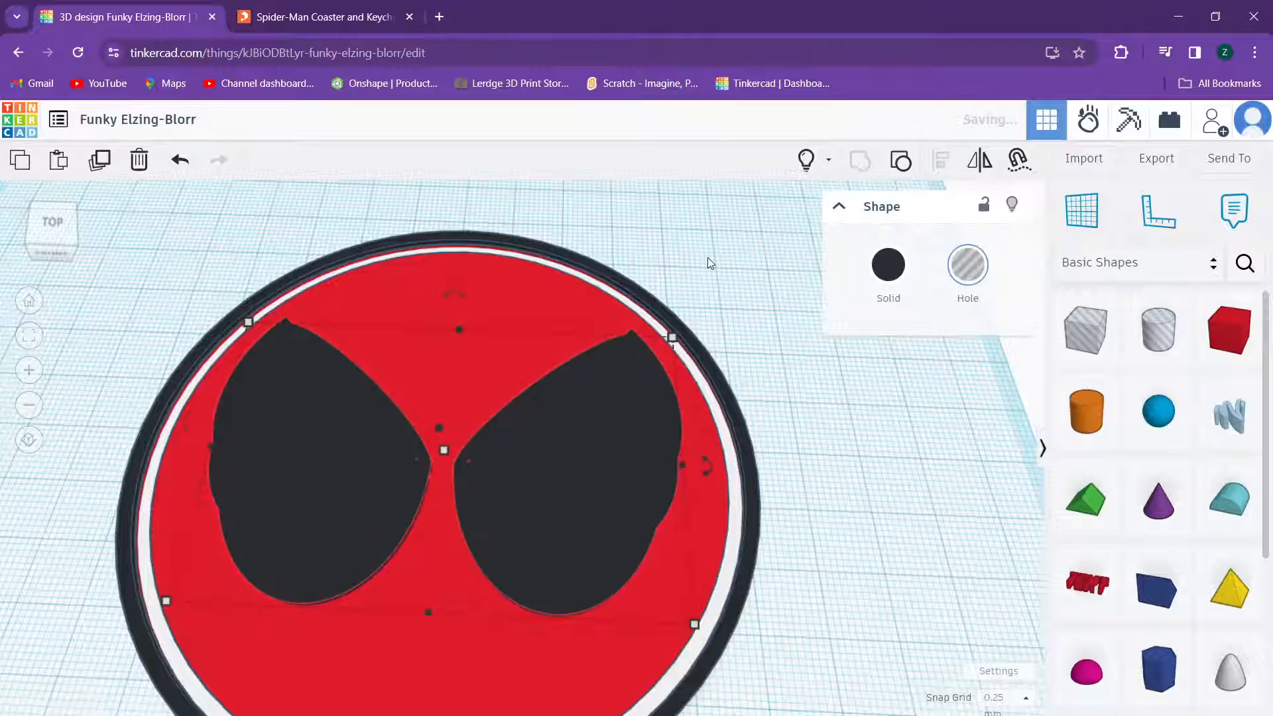
{"action": "right_click_drag", "start_coordinate": [706, 258], "coordinate": [713, 236]}
{"action": "left_click_drag", "start_coordinate": [713, 237], "coordinate": [513, 543]}
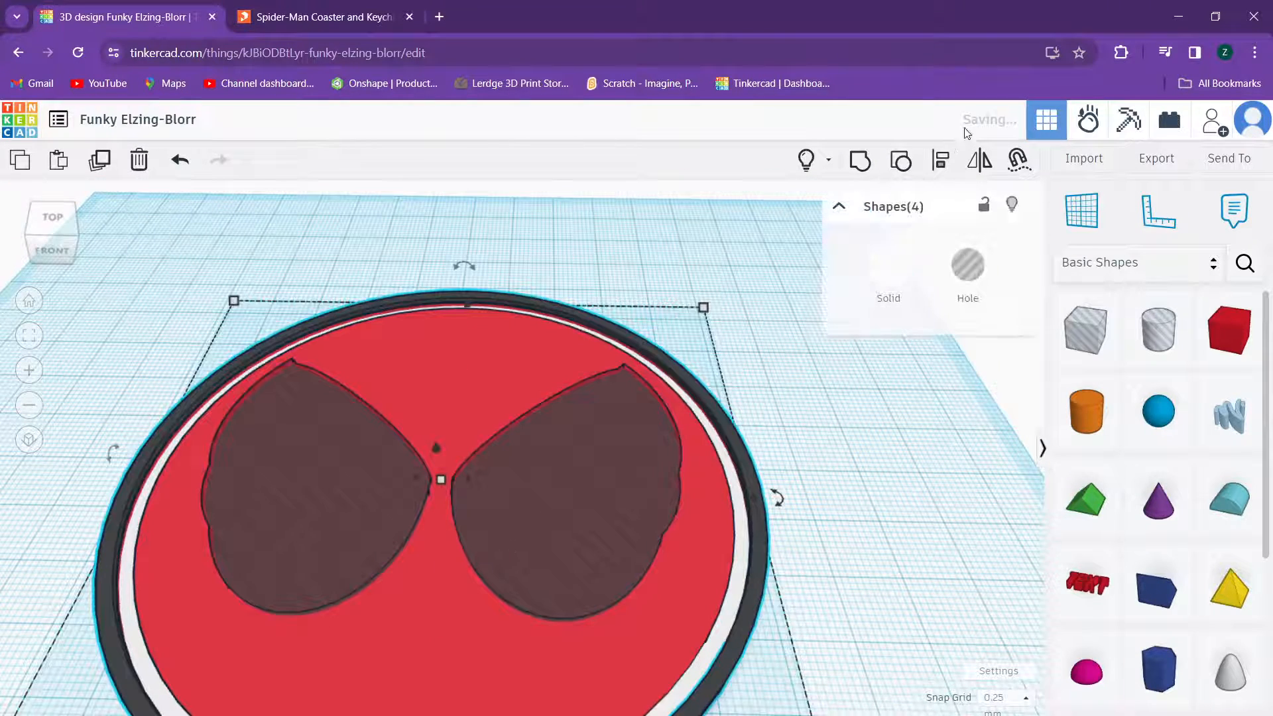
{"action": "left_click", "coordinate": [940, 161]}
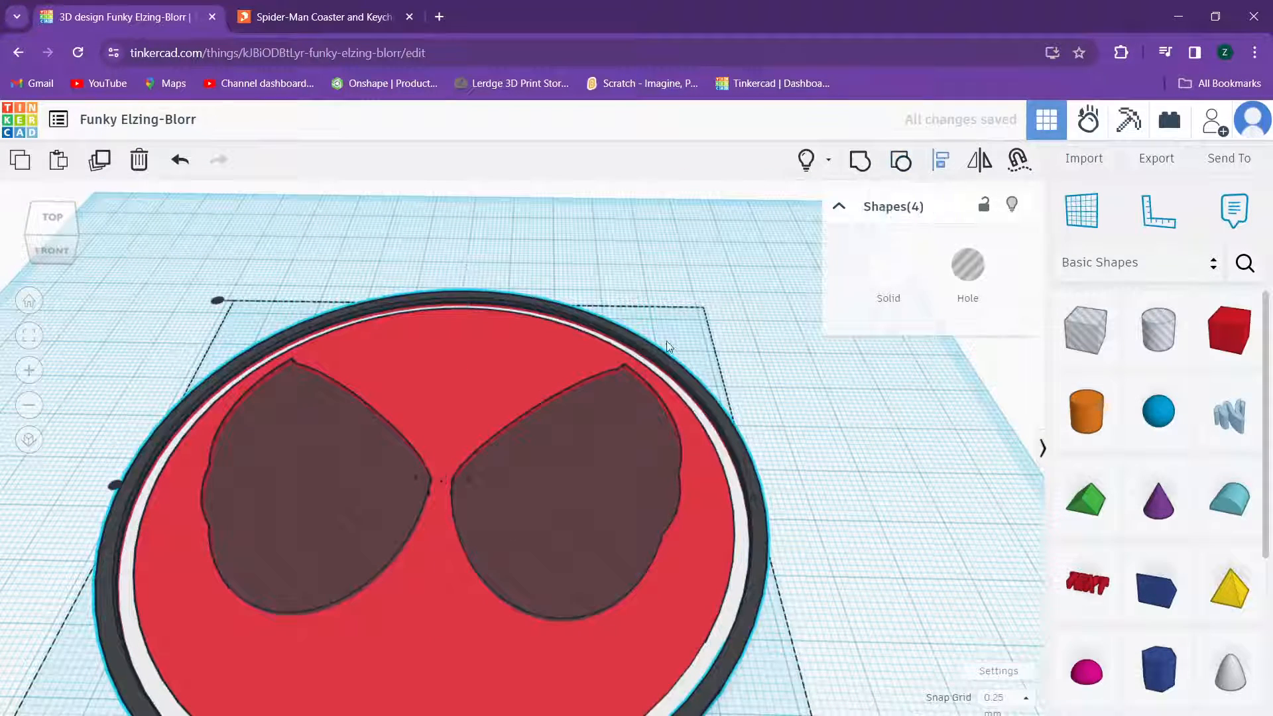
{"action": "middle_click_drag", "start_coordinate": [520, 391], "coordinate": [522, 304]}
{"action": "scroll", "coordinate": [523, 303], "scroll_direction": "down", "scroll_amount": 3}
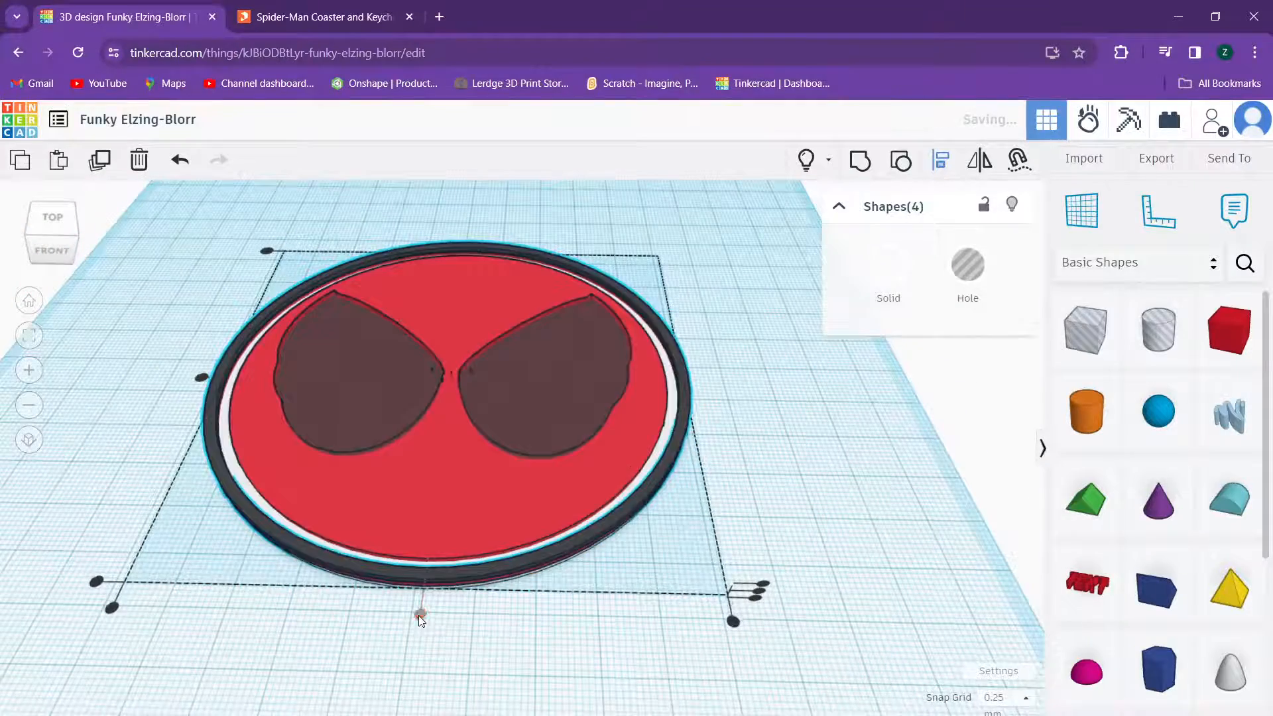
{"action": "left_click", "coordinate": [777, 377]}
{"action": "scroll", "coordinate": [744, 444], "scroll_direction": "up", "scroll_amount": 5}
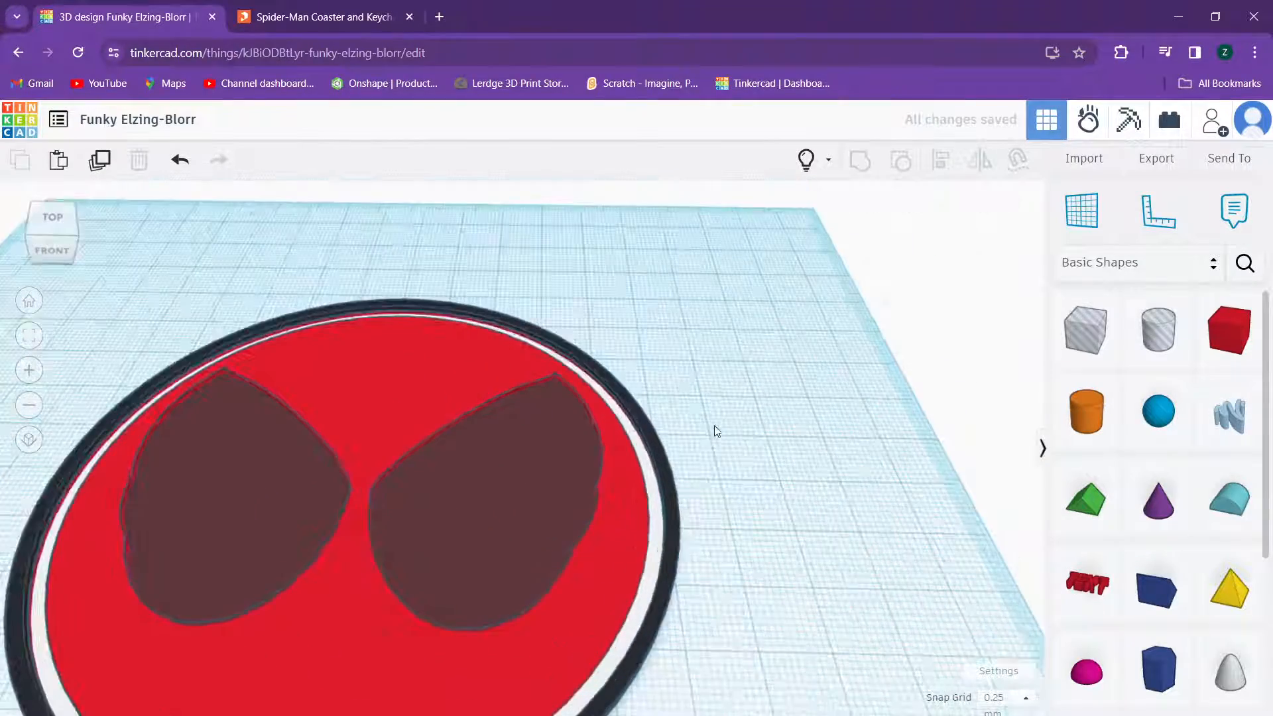
Step: Set the snap grid to 1.0 mm and ungroup the pair of eye holes
{"action": "middle_click_drag", "start_coordinate": [742, 437], "coordinate": [798, 378]}
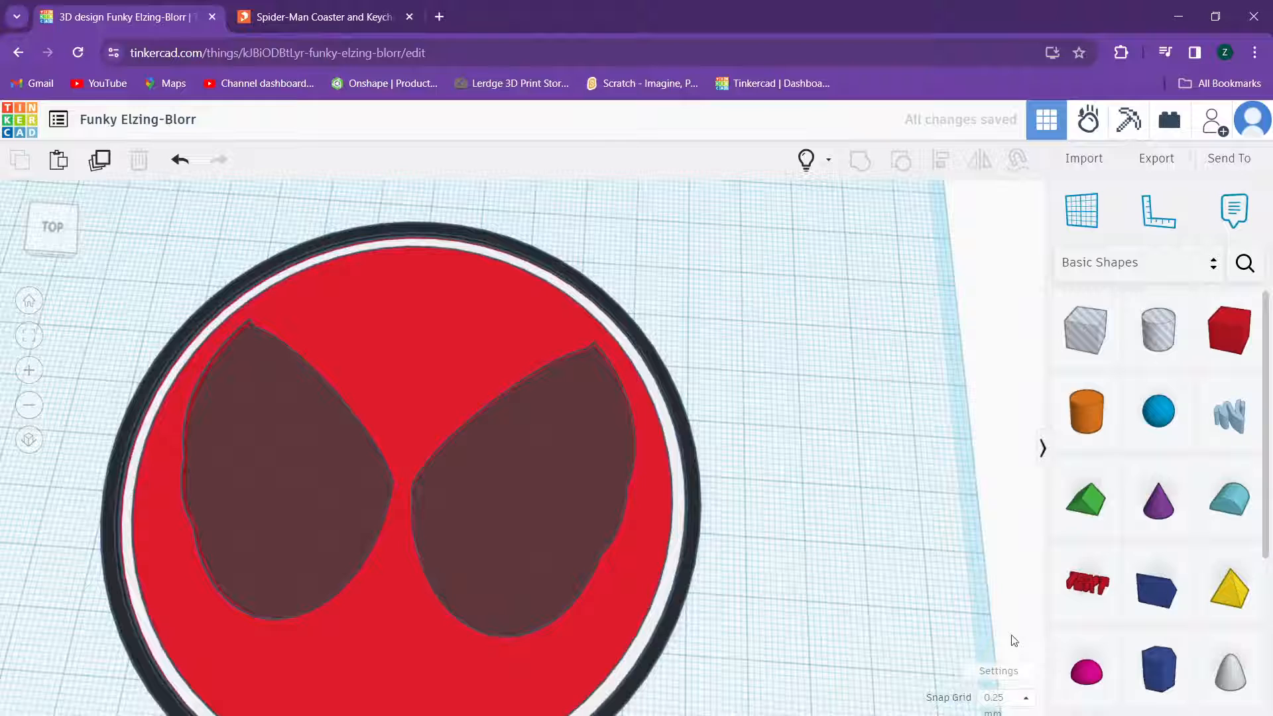
{"action": "left_click", "coordinate": [1005, 699]}
{"action": "left_click", "coordinate": [1002, 596]}
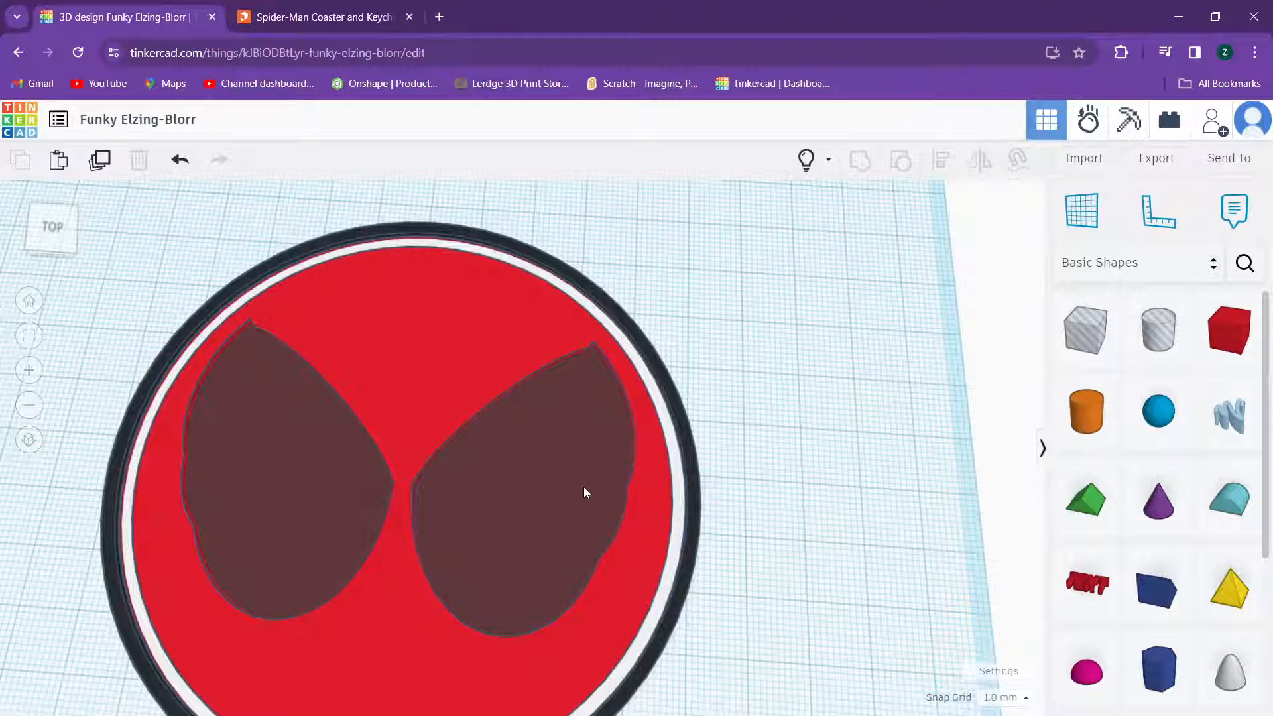
{"action": "left_click", "coordinate": [583, 487]}
{"action": "left_click", "coordinate": [898, 169]}
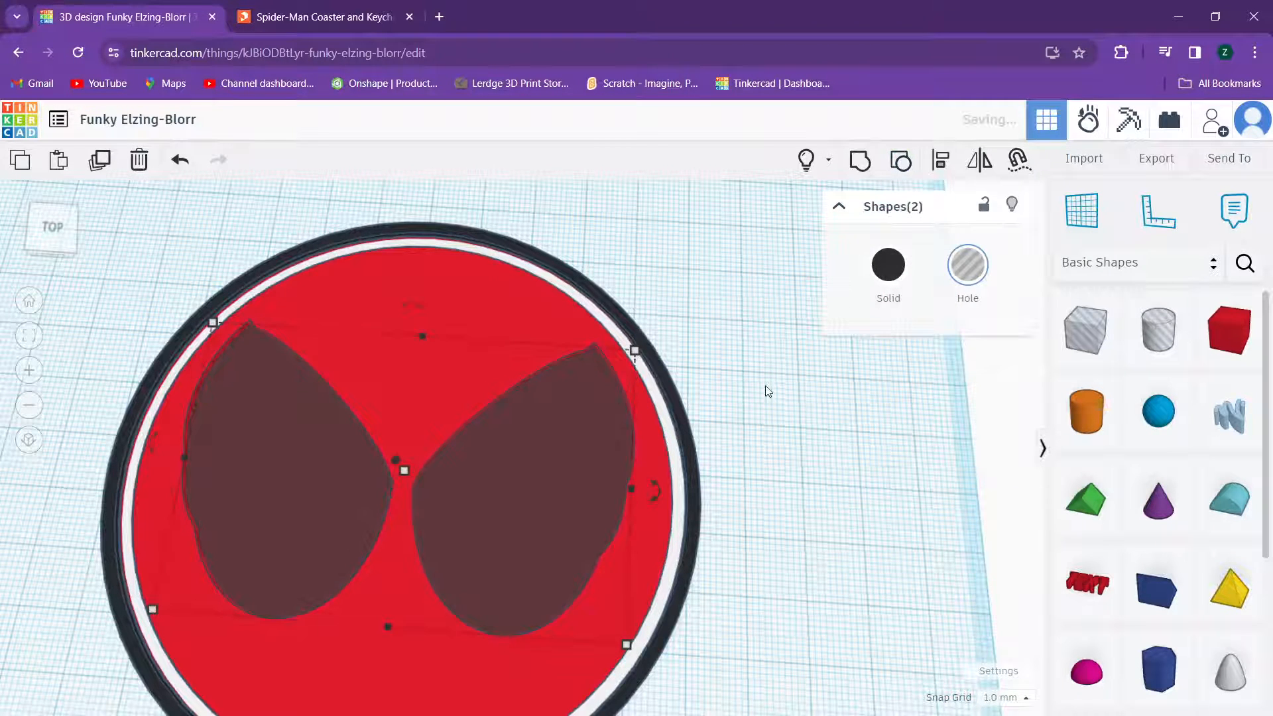
Step: Move the right eye hole 2 mm to the right and the left eye hole 2 mm to the left
{"action": "left_click", "coordinate": [574, 463]}
{"action": "key", "text": "Right"}
{"action": "key", "text": "Right"}
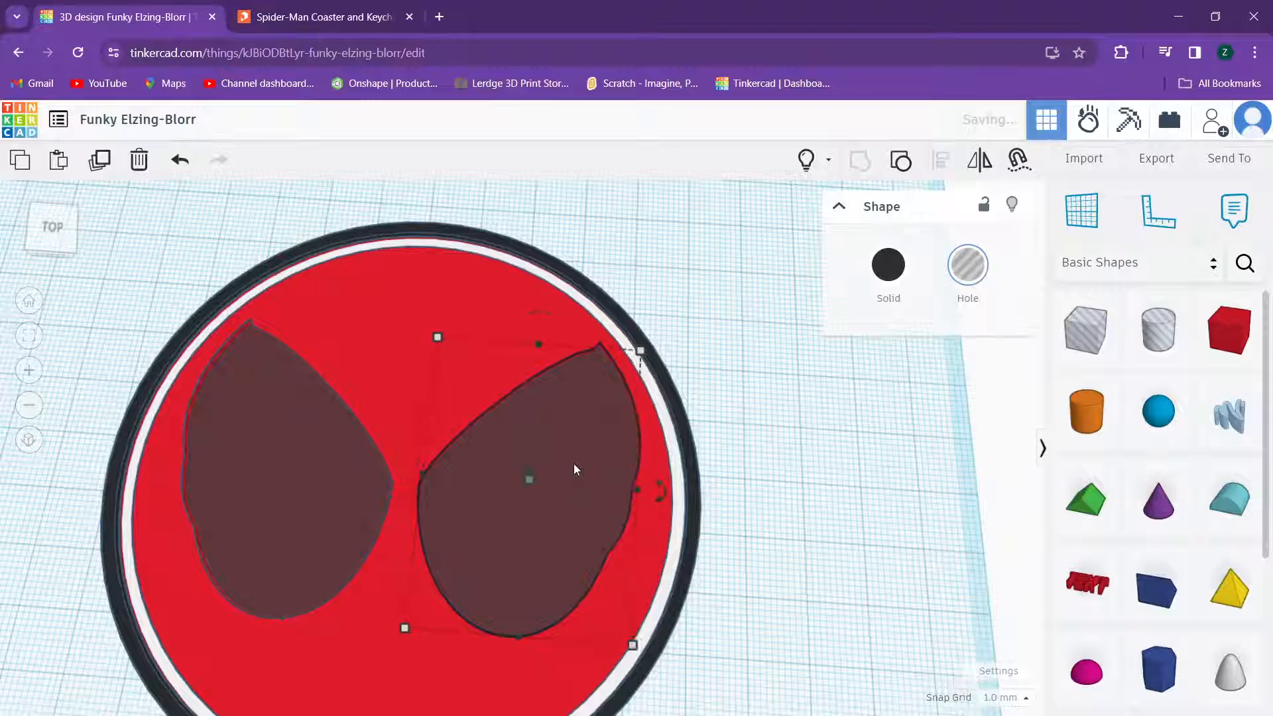
{"action": "left_click", "coordinate": [284, 437]}
{"action": "key", "text": "Left"}
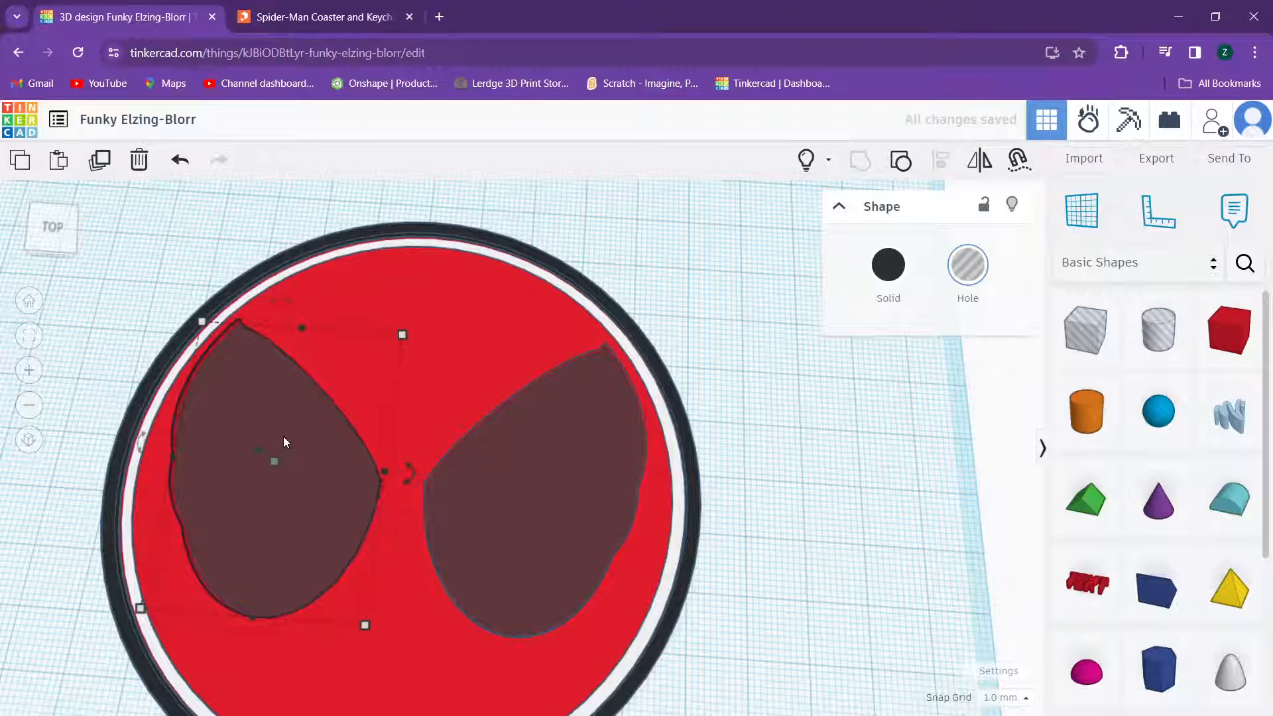
{"action": "right_click_drag", "start_coordinate": [284, 436], "coordinate": [309, 423]}
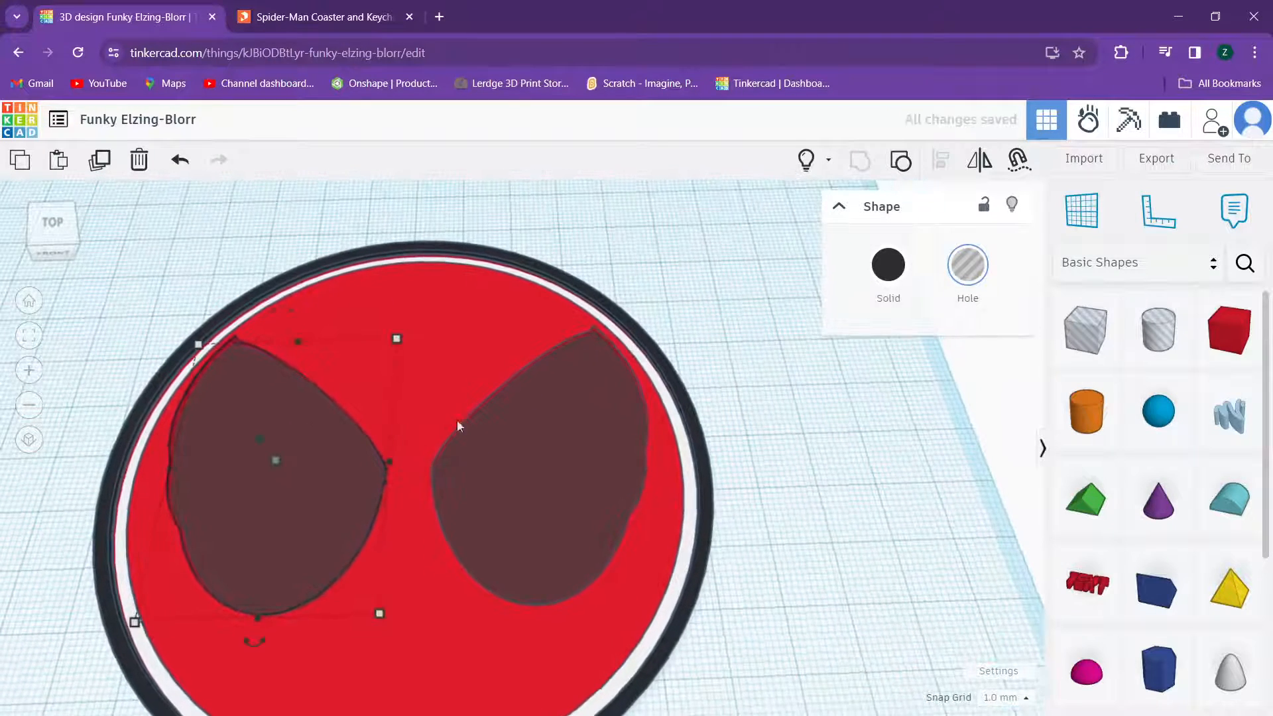
{"action": "left_click", "coordinate": [477, 349]}
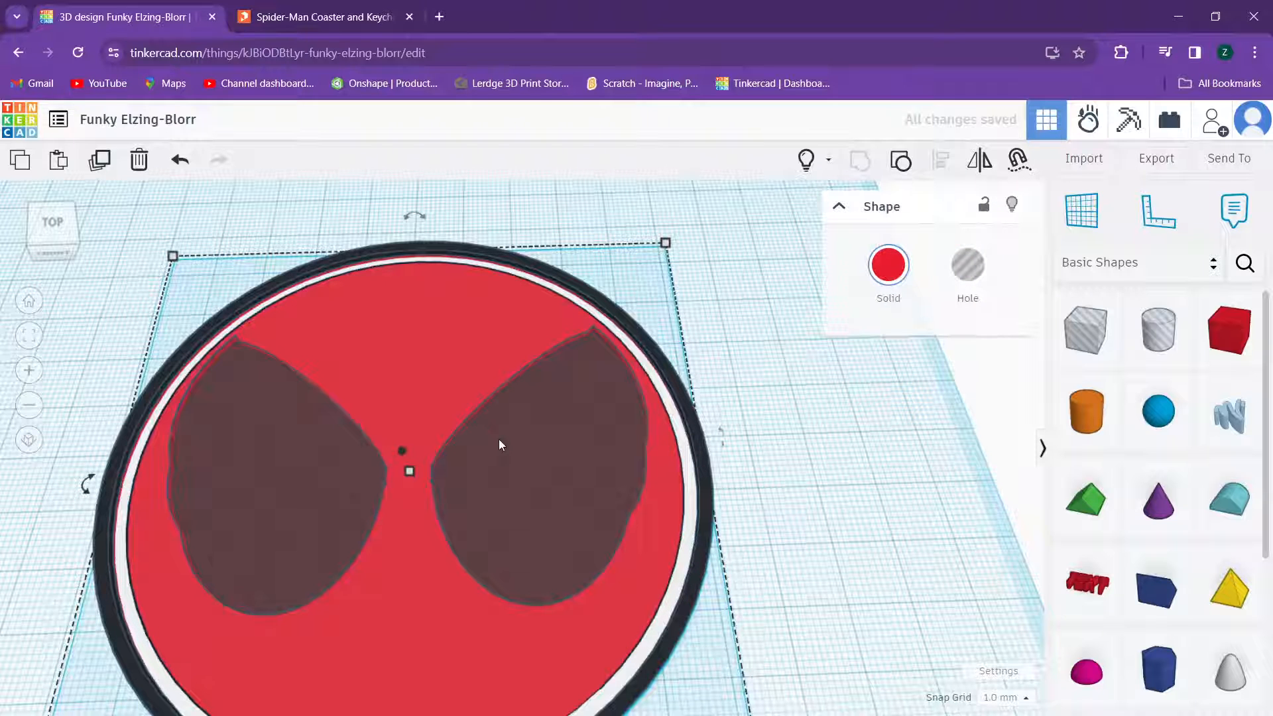
{"action": "left_click", "coordinate": [522, 439], "text": "shift"}
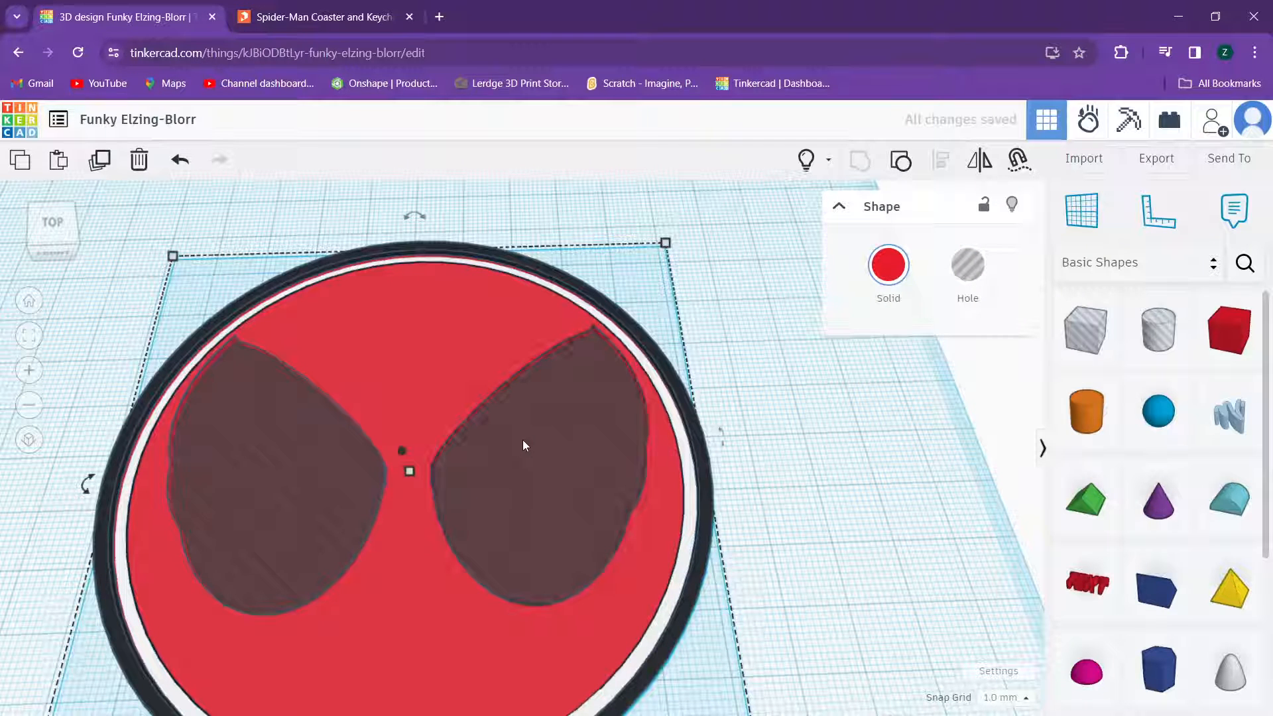
{"action": "left_click", "coordinate": [297, 466], "text": "shift"}
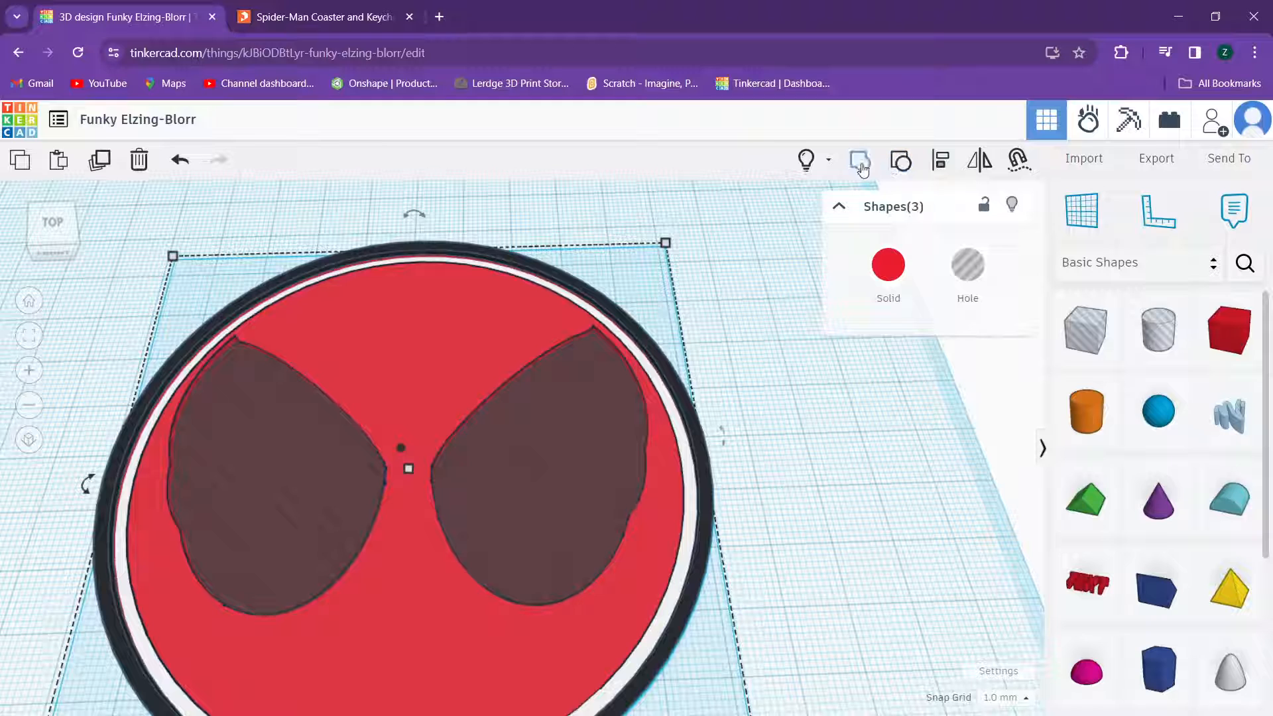
{"action": "left_click", "coordinate": [802, 365]}
Step: Turn both eye holes back into solid black shapes
{"action": "left_click", "coordinate": [626, 385]}
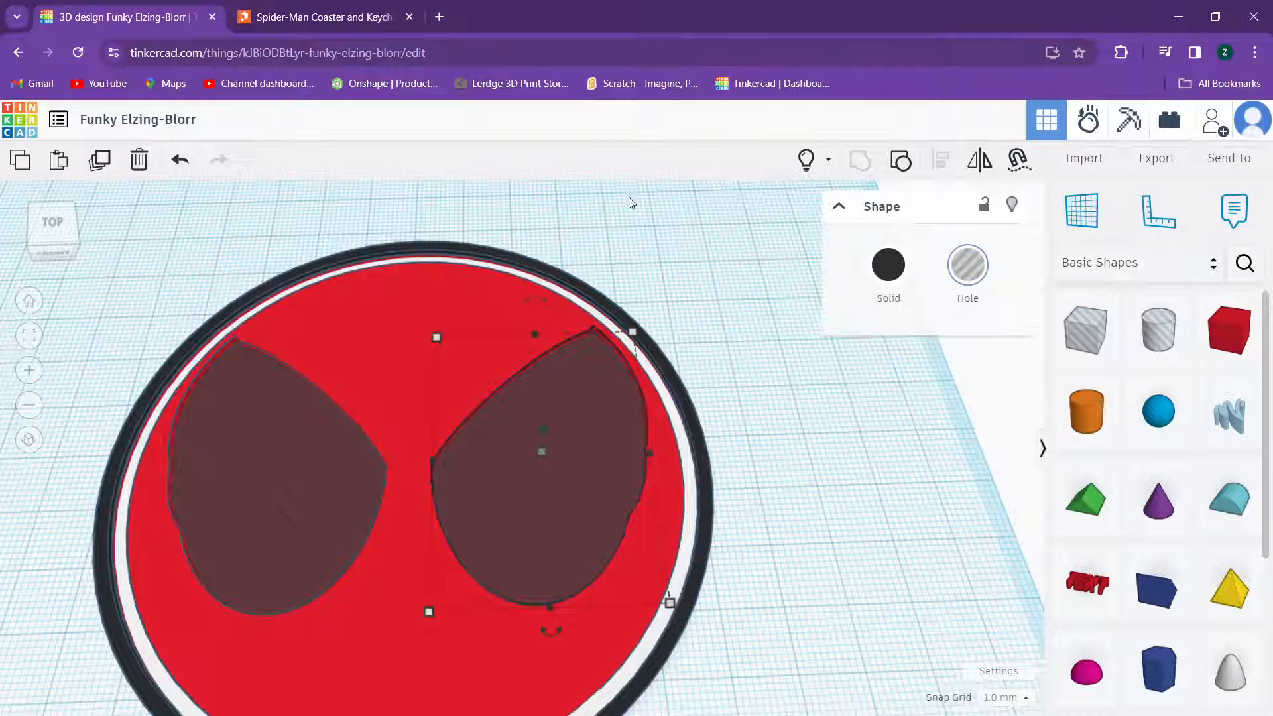
{"action": "left_click", "coordinate": [886, 270]}
{"action": "left_click", "coordinate": [284, 443]}
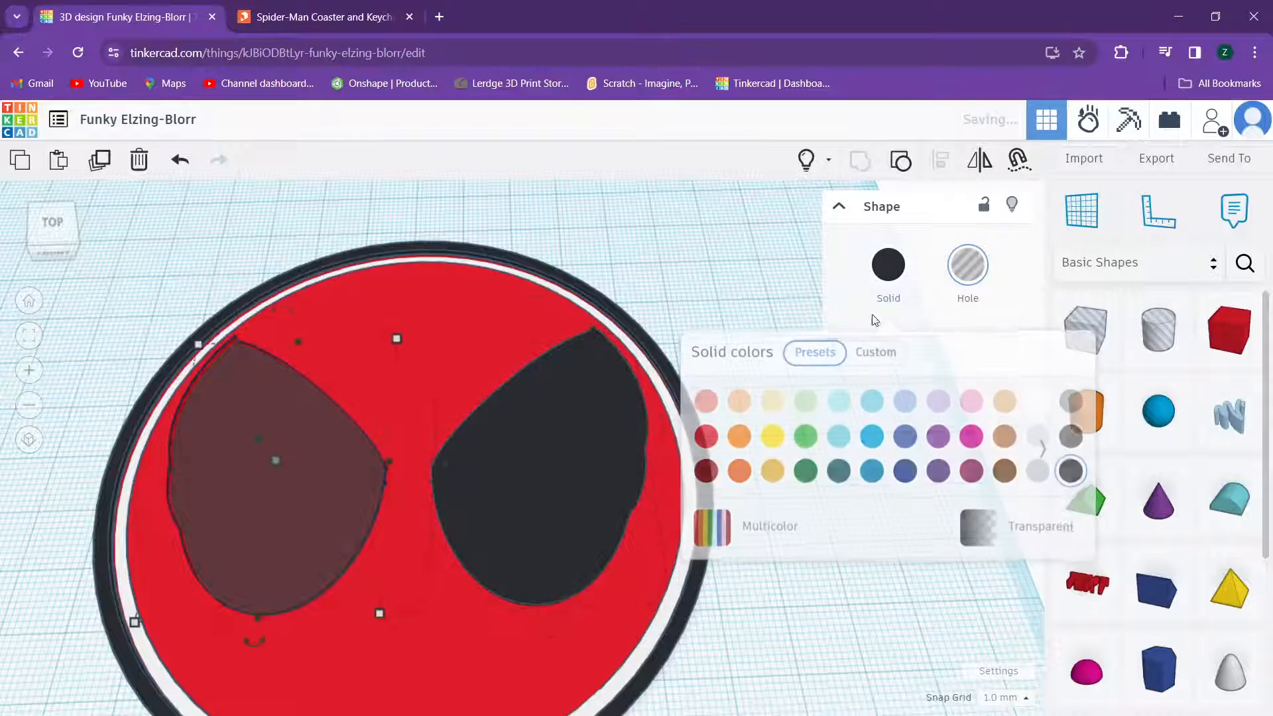
{"action": "left_click", "coordinate": [888, 267]}
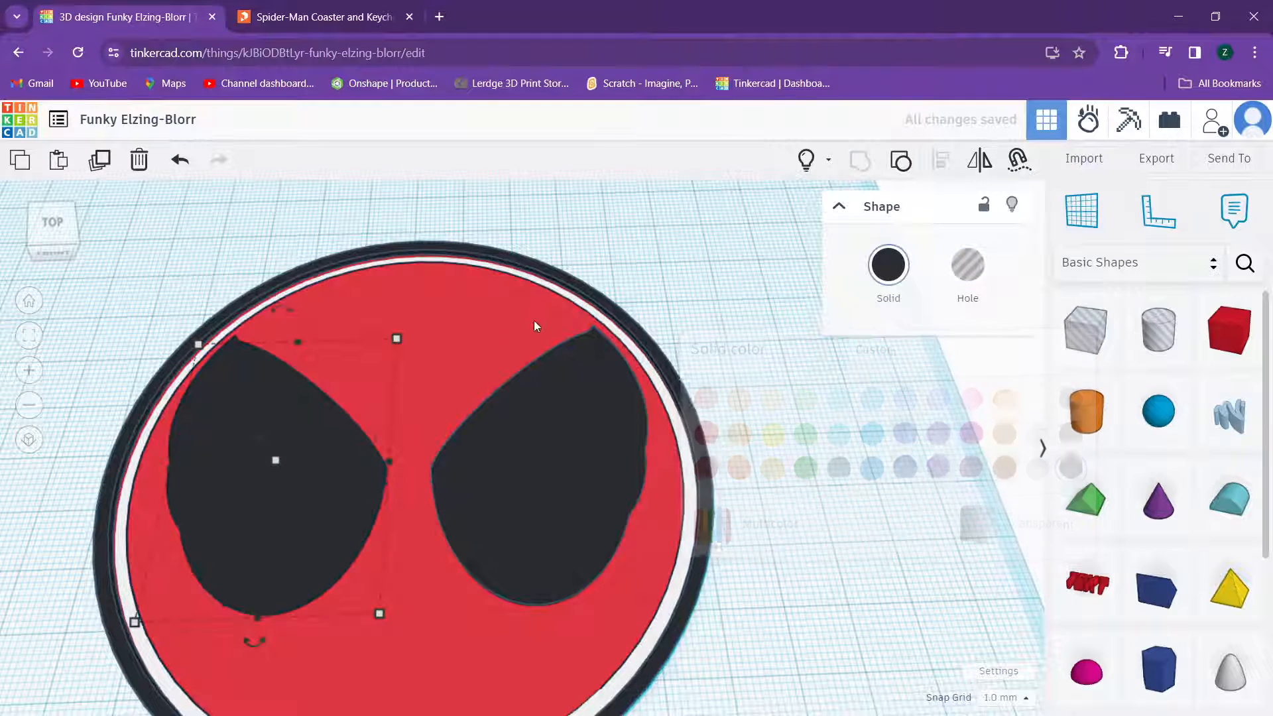
Step: Group the red disc with both black eyes into one shape
{"action": "left_click", "coordinate": [534, 325], "text": "shift"}
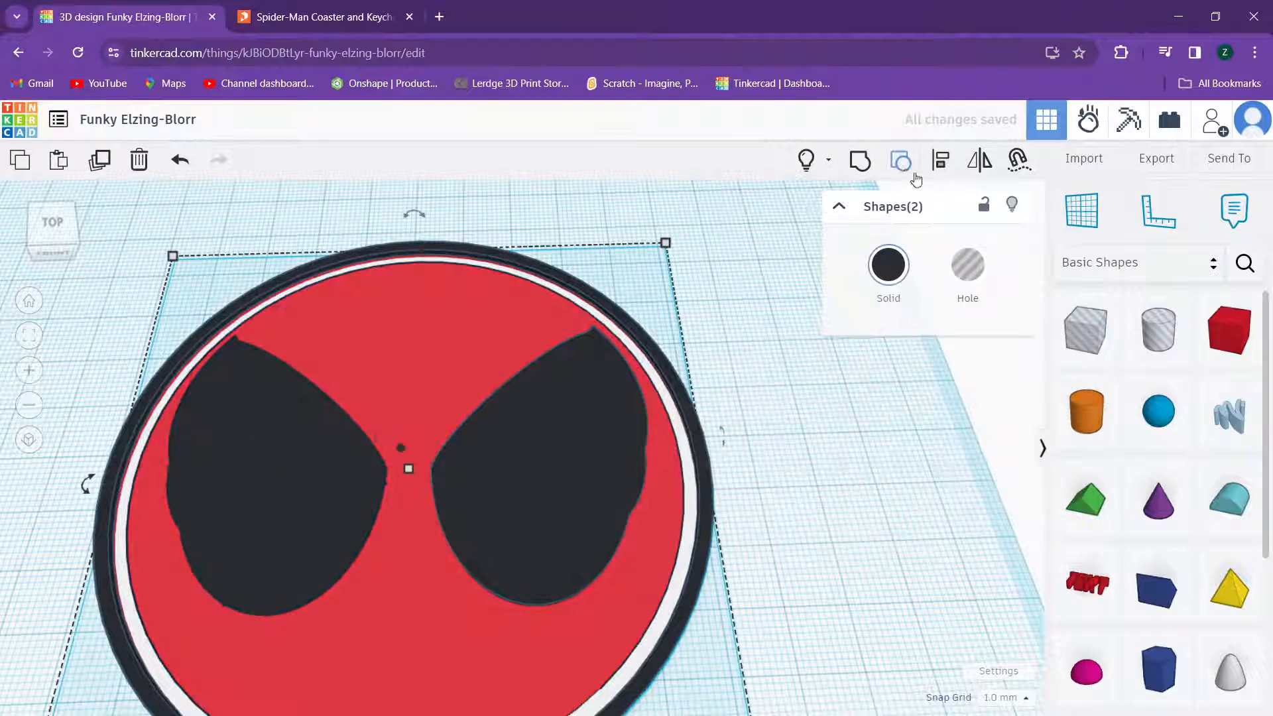
{"action": "left_click", "coordinate": [557, 433], "text": "shift"}
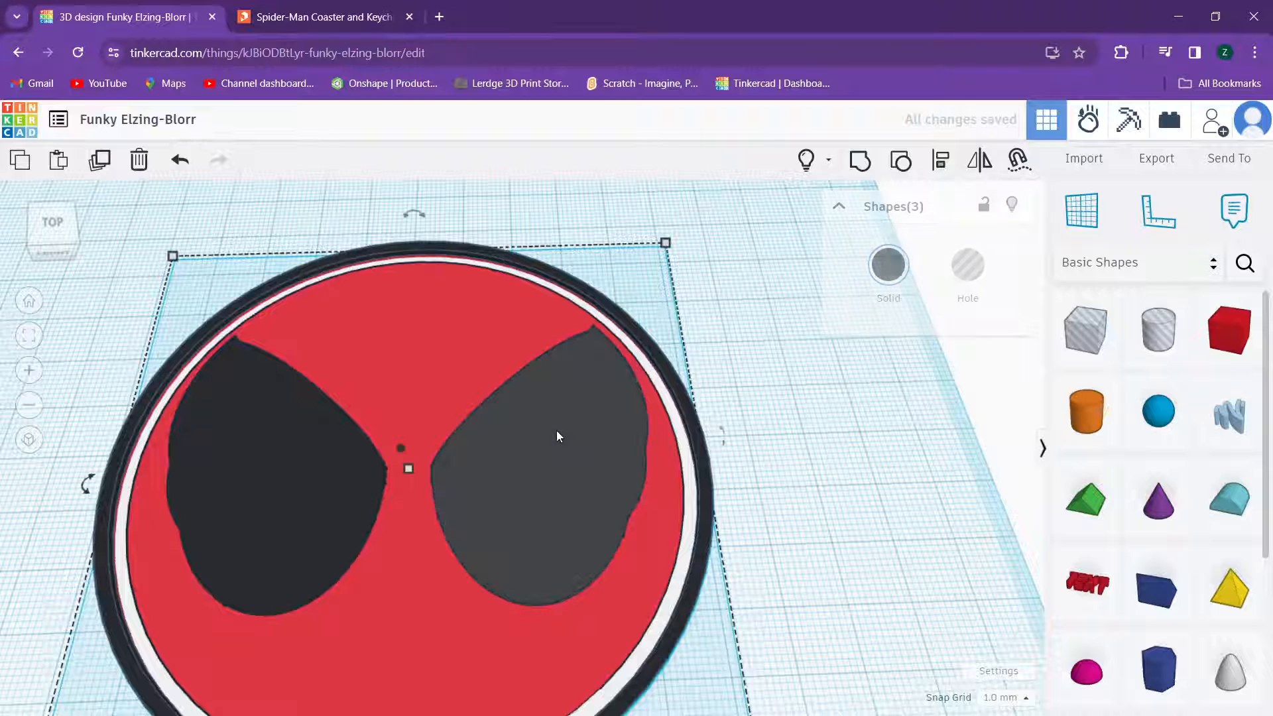
{"action": "left_click", "coordinate": [860, 160]}
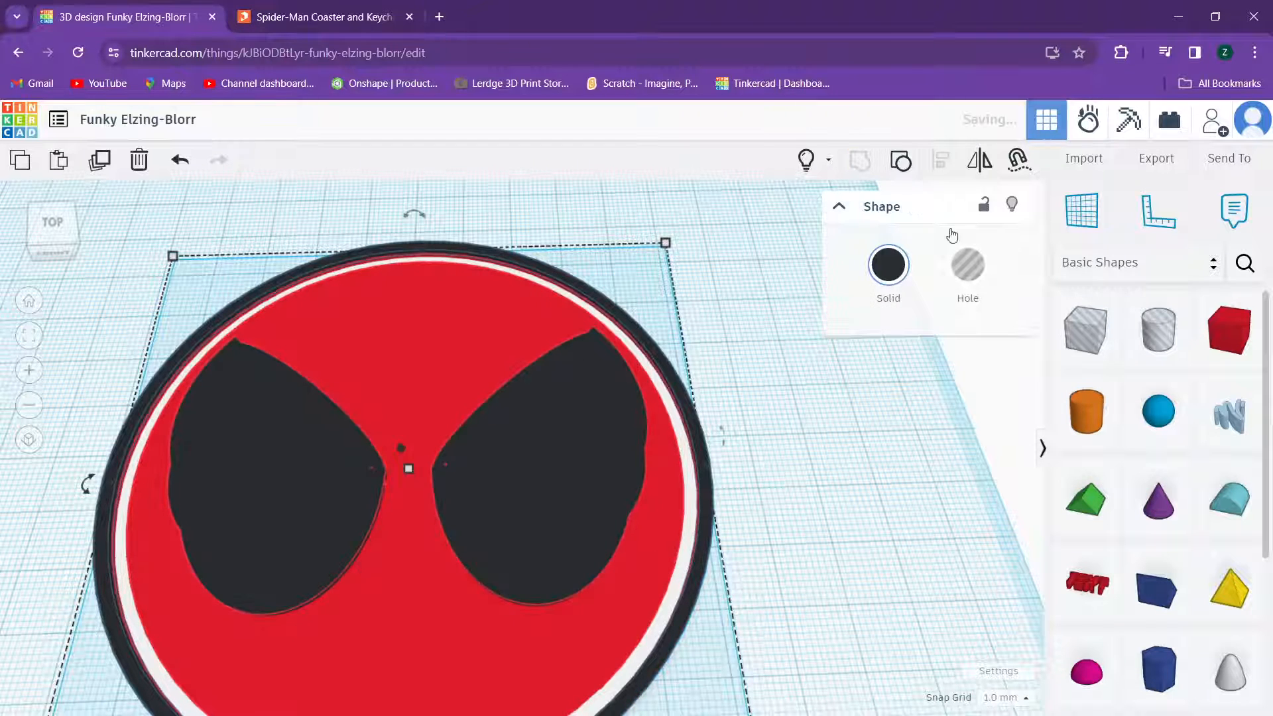
{"action": "left_click", "coordinate": [816, 164]}
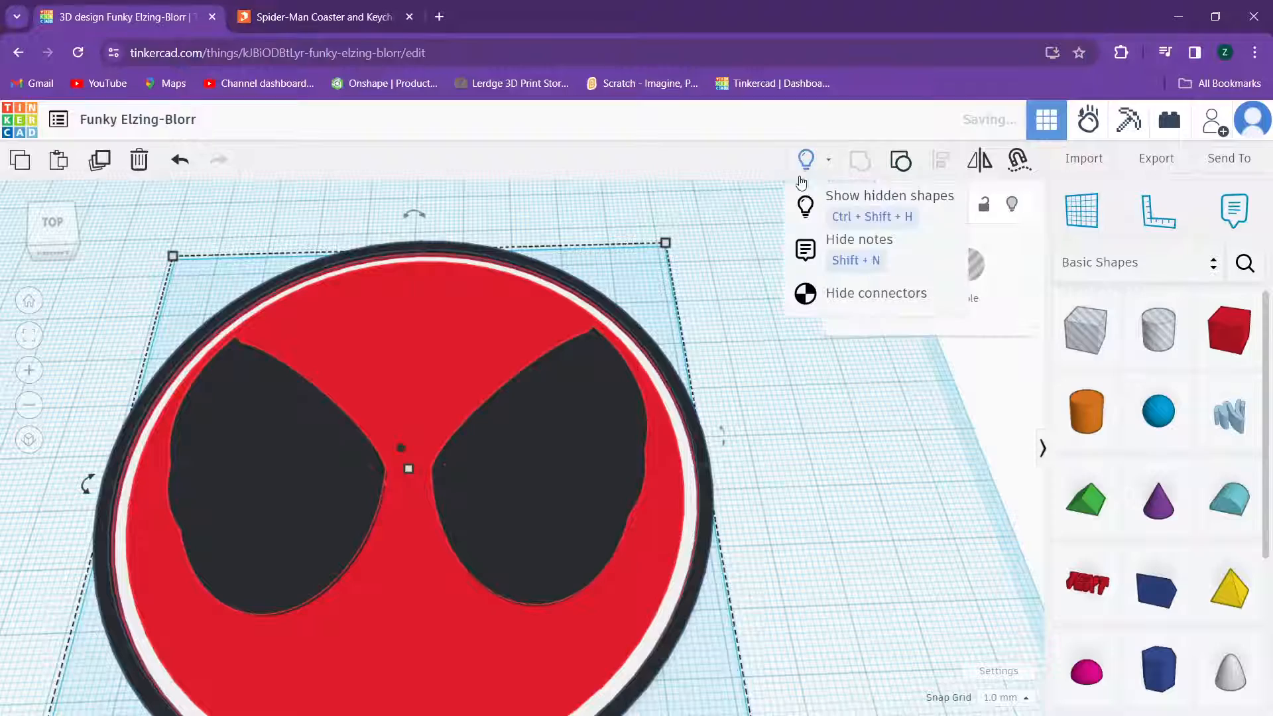
Step: Show the hidden shapes and undo the last grouping of the disc and eyes
{"action": "left_click", "coordinate": [825, 202]}
{"action": "scroll", "coordinate": [464, 388], "scroll_direction": "up", "scroll_amount": 2}
{"action": "middle_click_drag", "start_coordinate": [464, 391], "coordinate": [606, 312]}
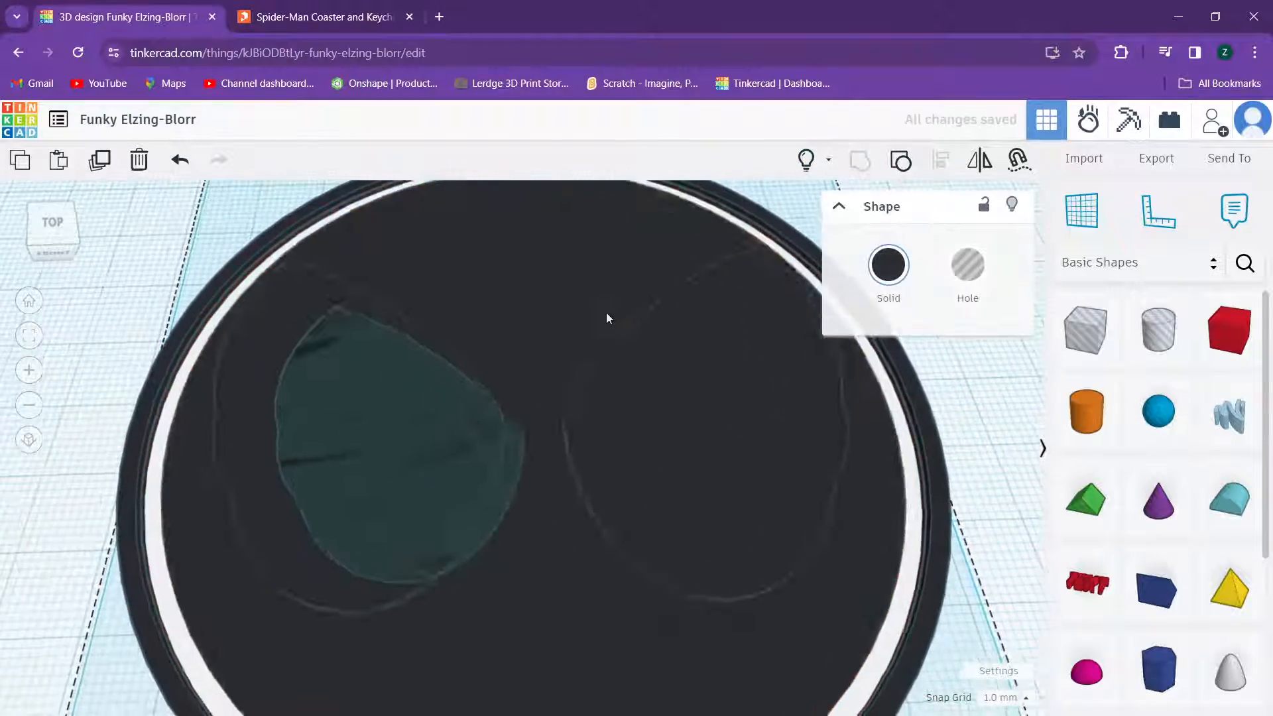
{"action": "right_click_drag", "start_coordinate": [493, 415], "coordinate": [507, 458]}
{"action": "right_click_drag", "start_coordinate": [569, 499], "coordinate": [662, 527]}
{"action": "key", "text": "ctrl+shift+g"}
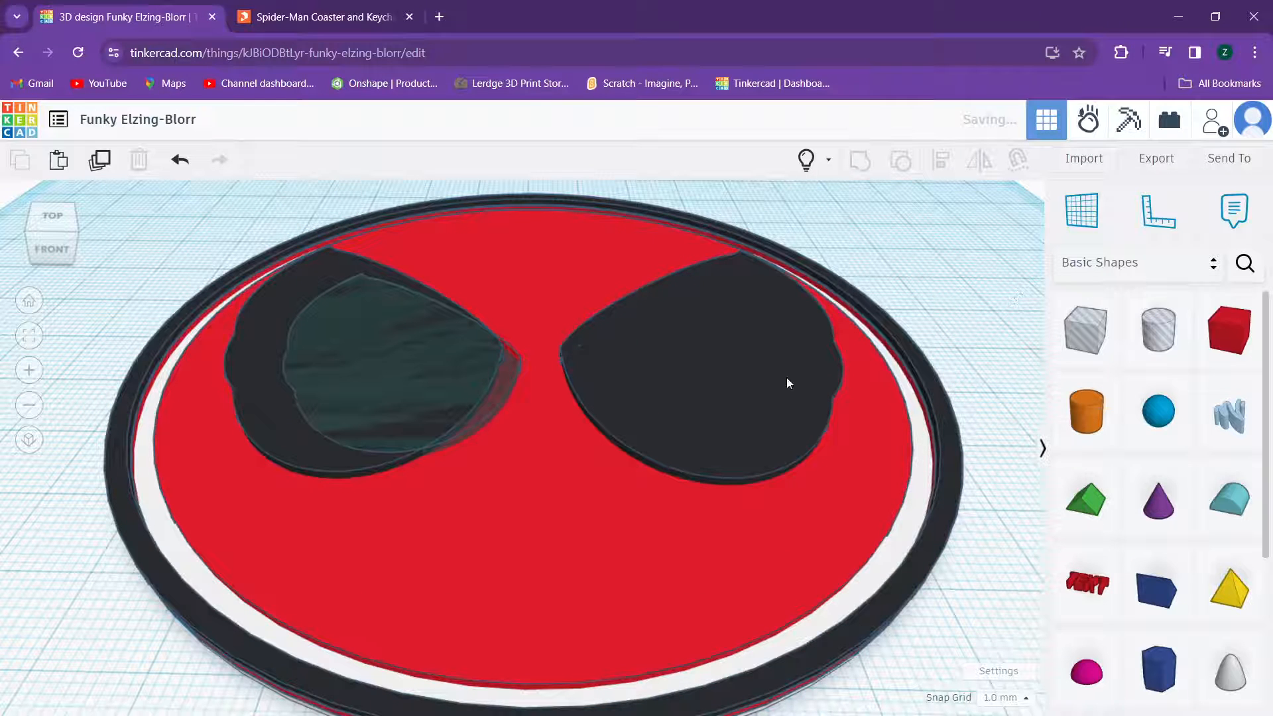
Step: Group both solid black eyes with the coaster's black outer ring into one shape
{"action": "left_click", "coordinate": [787, 383]}
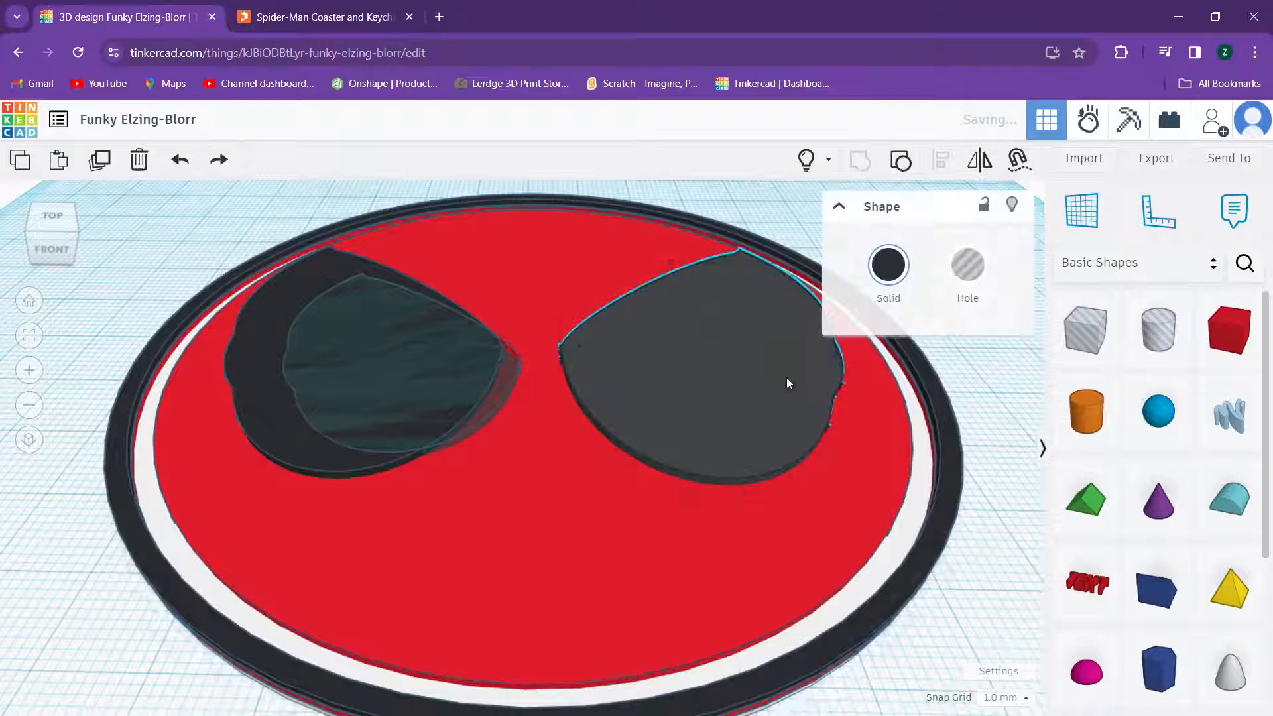
{"action": "left_click", "coordinate": [944, 451], "text": "shift"}
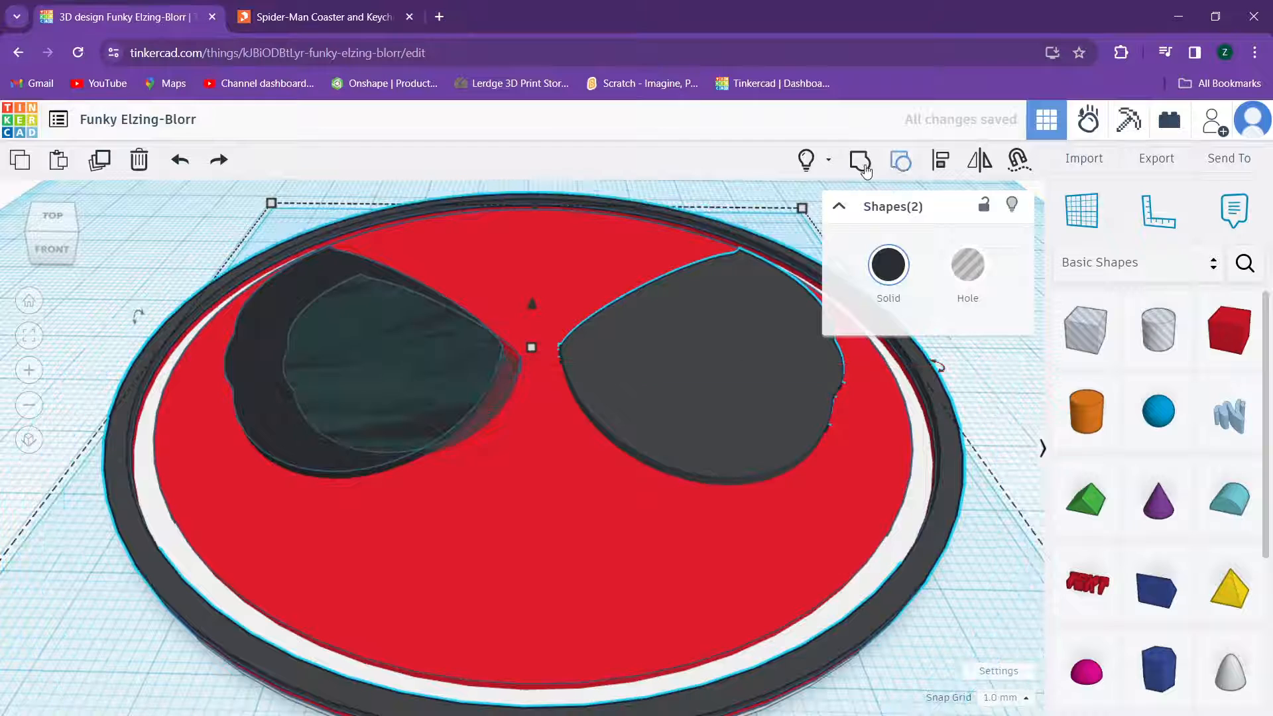
{"action": "left_click", "coordinate": [273, 360], "text": "shift"}
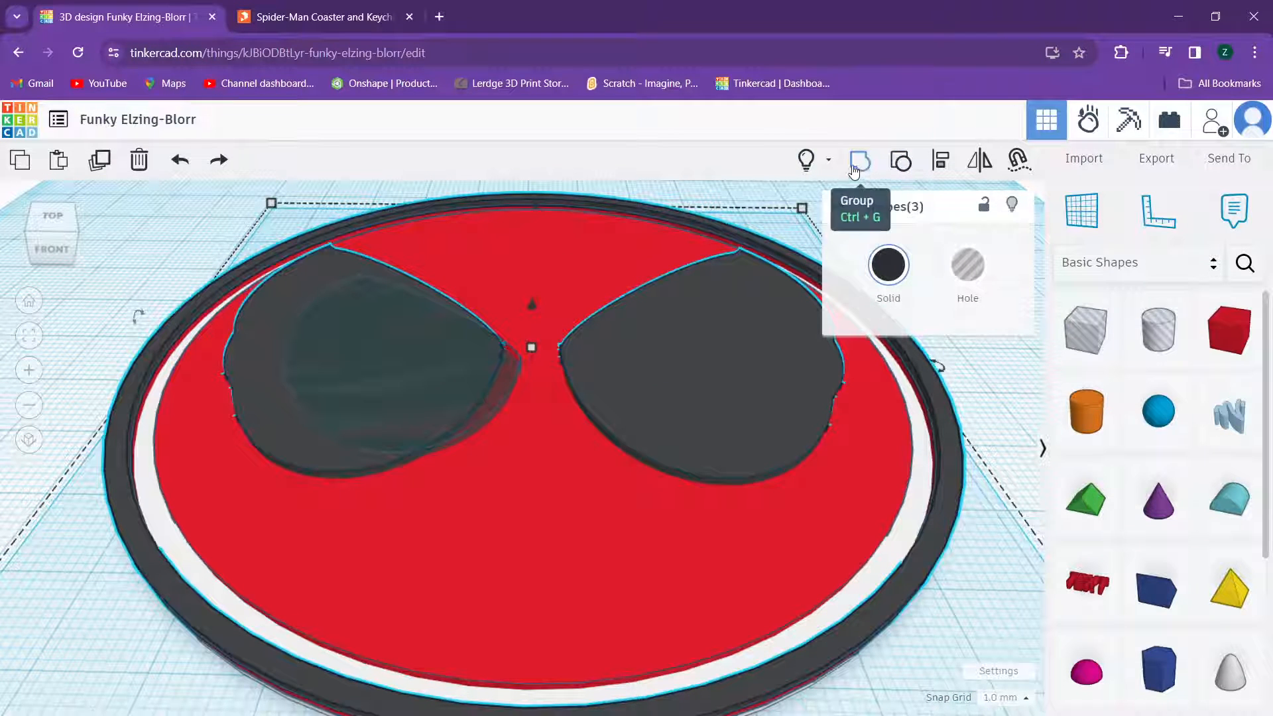
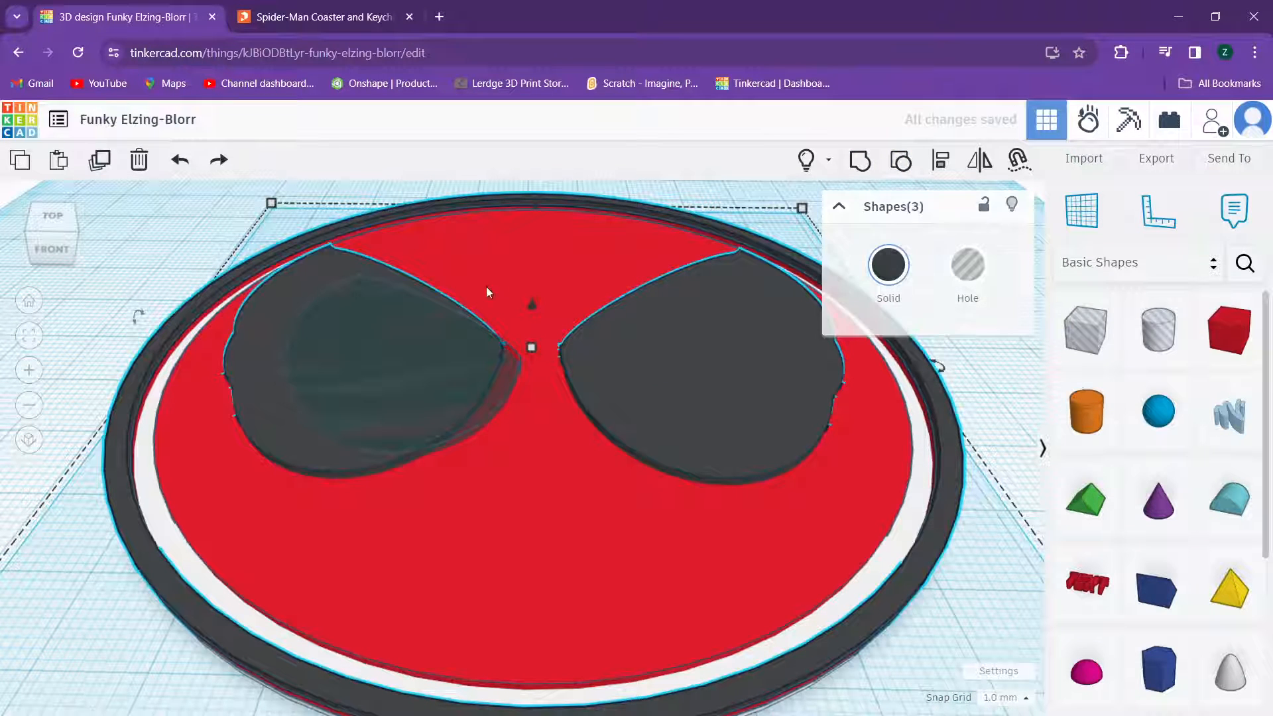
{"action": "left_click", "coordinate": [860, 162]}
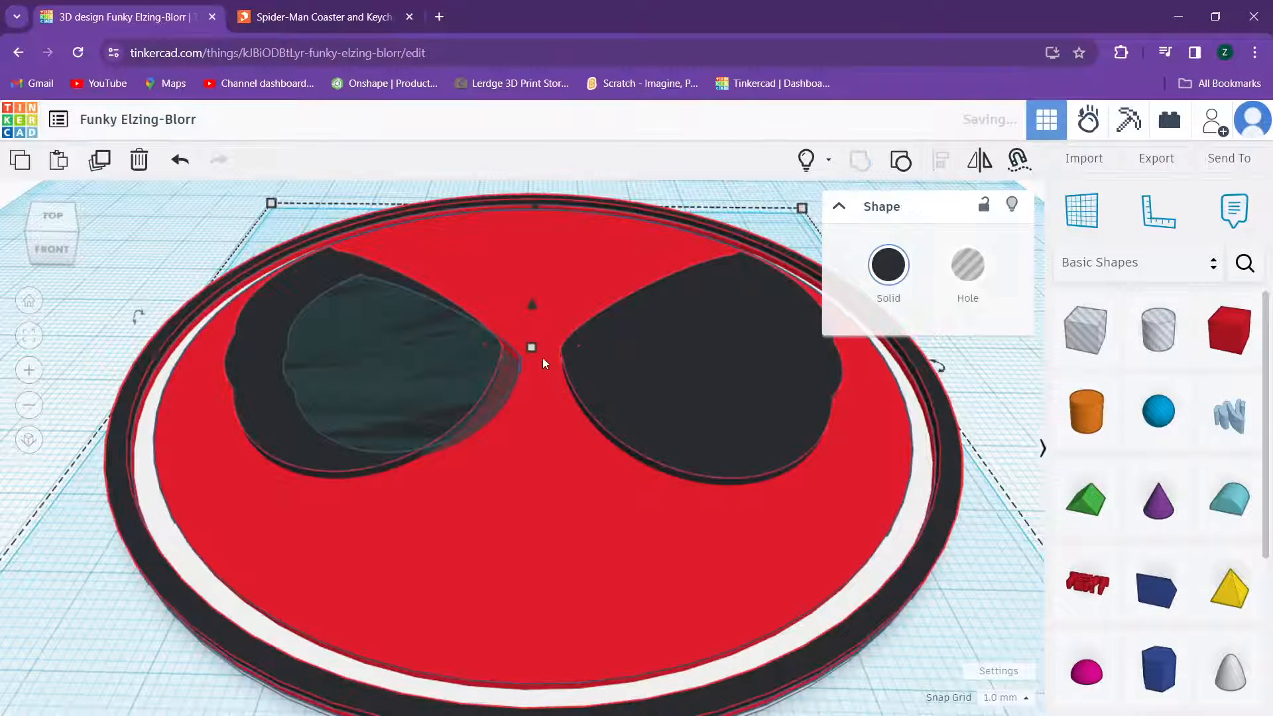
Step: Fit the smaller eye hole inside the left black eye and create a horizontally mirrored duplicate of it
{"action": "right_click_drag", "start_coordinate": [550, 293], "coordinate": [480, 482]}
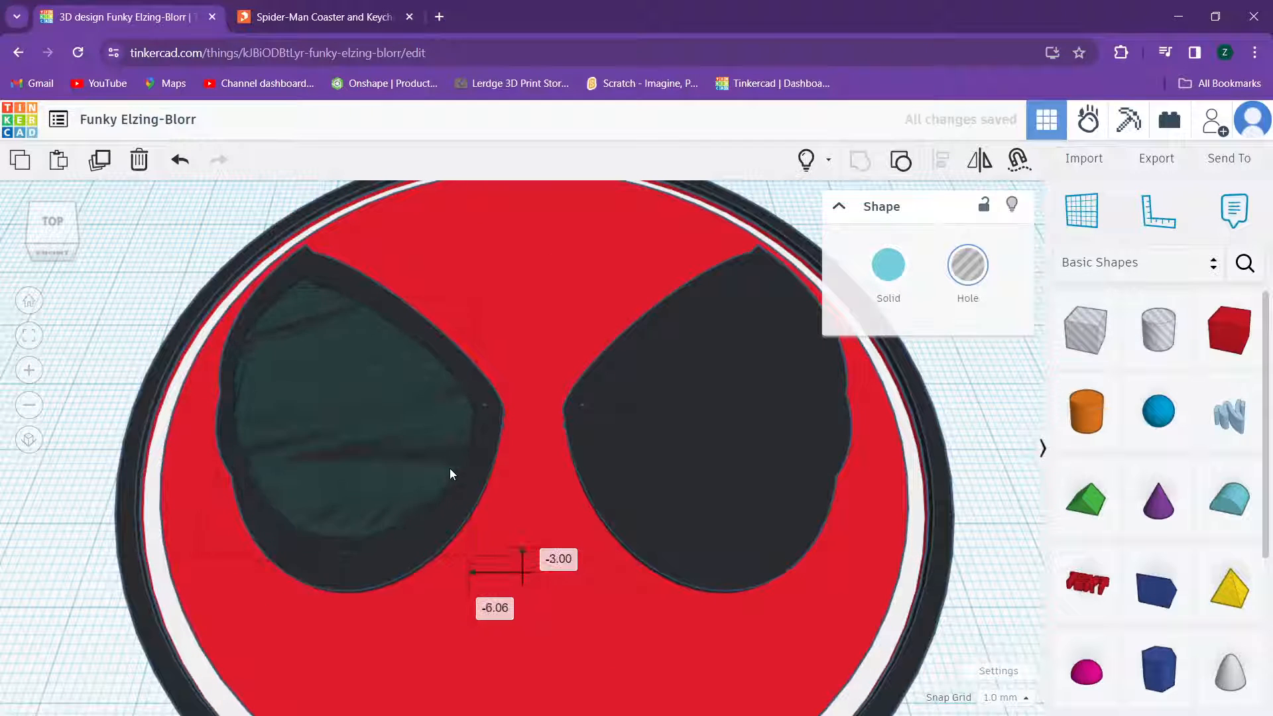
{"action": "left_click_drag", "start_coordinate": [449, 468], "coordinate": [456, 471]}
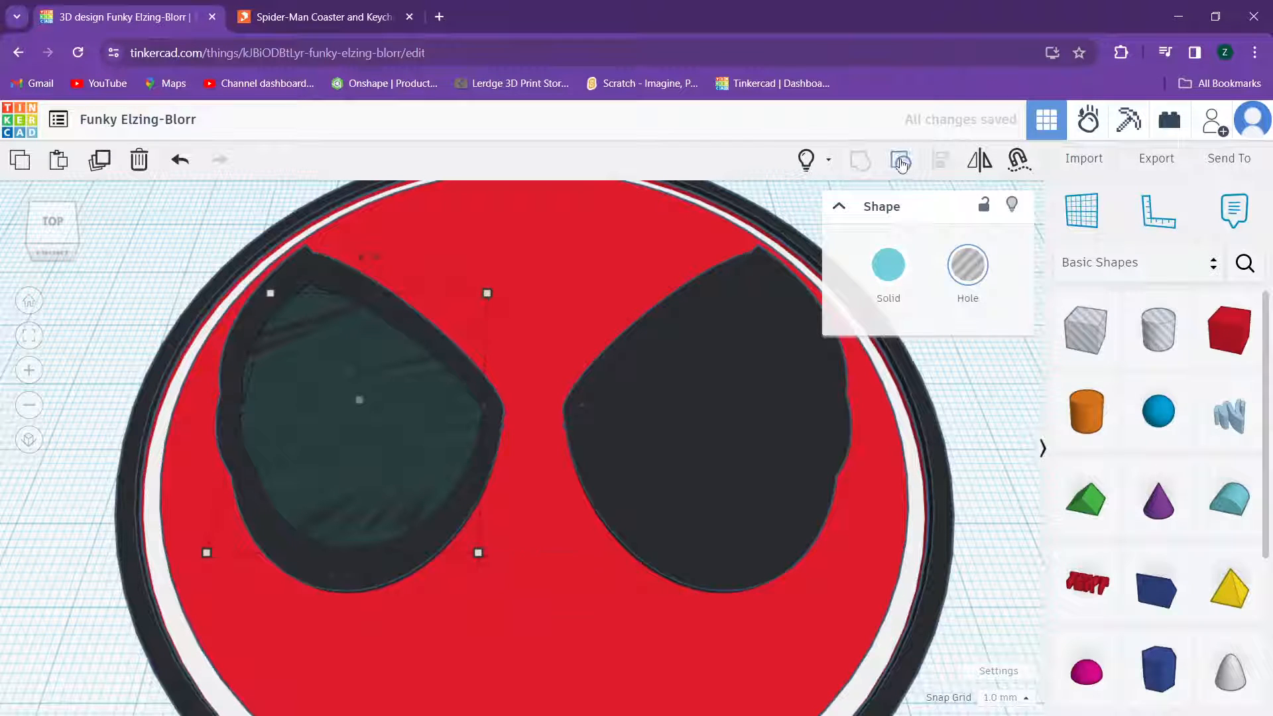
{"action": "left_click", "coordinate": [100, 160]}
{"action": "left_click", "coordinate": [979, 159]}
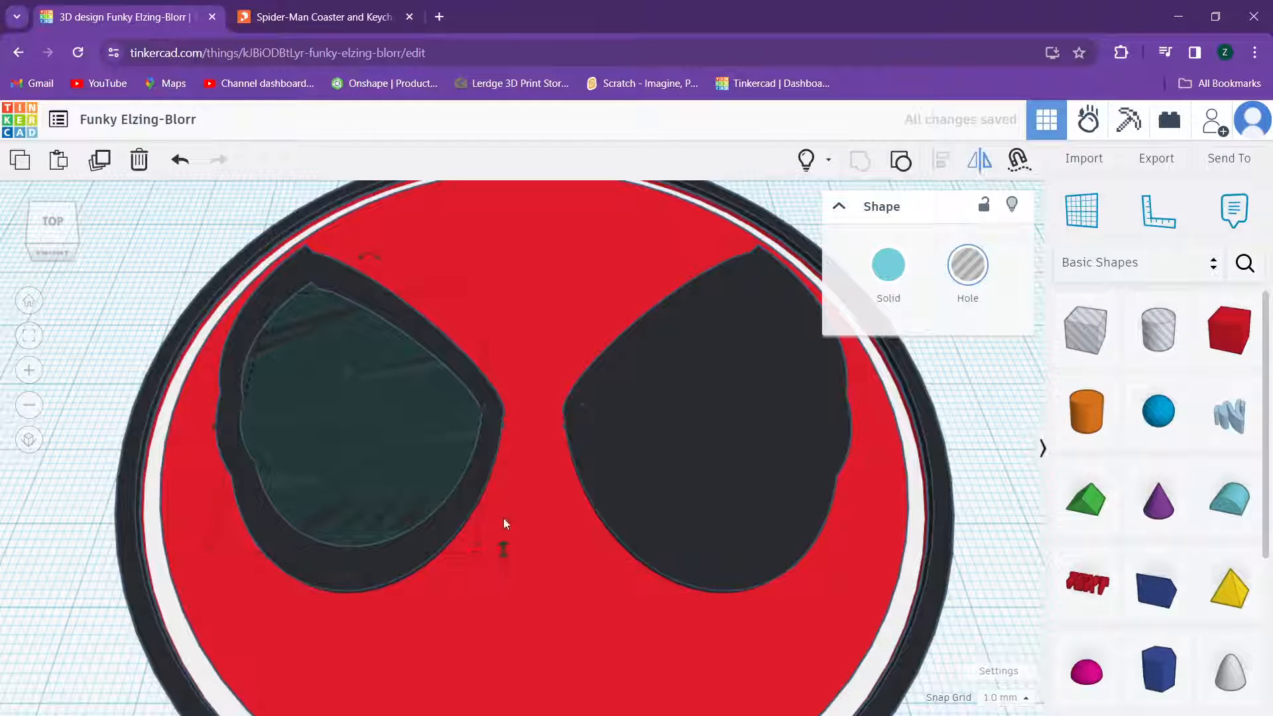
{"action": "left_click", "coordinate": [351, 584]}
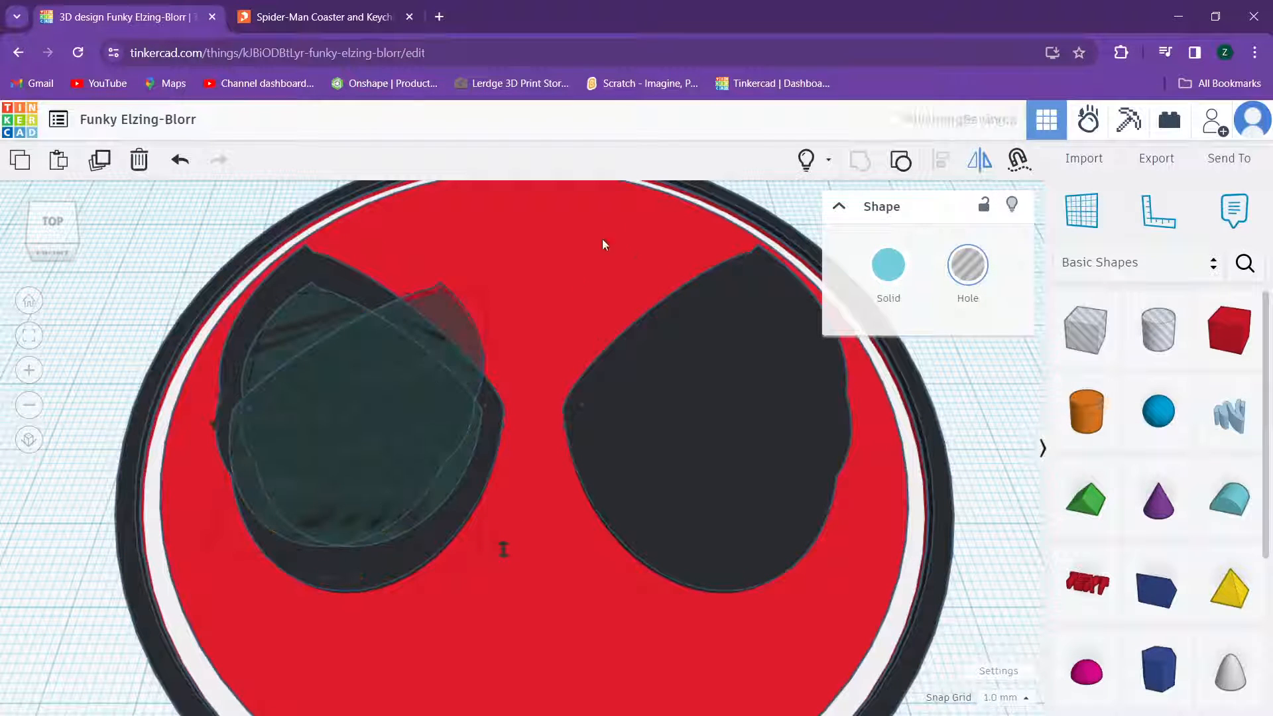
Step: Move the mirrored eye hole to the right until it sits evenly inside the right black eye
{"action": "key", "text": "Right"}
{"action": "key", "text": "Right"}
{"action": "key", "text": "Right"}
{"action": "key", "text": "Right"}
{"action": "key", "text": "Right"}
{"action": "key", "text": "Right"}
{"action": "key", "text": "Right"}
{"action": "key", "text": "Right"}
{"action": "key", "text": "Right"}
{"action": "key", "text": "Right"}
{"action": "key", "text": "Right"}
{"action": "key", "text": "Right"}
{"action": "key", "text": "Right"}
{"action": "key", "text": "Right"}
{"action": "key", "text": "Right"}
{"action": "key", "text": "Right"}
{"action": "key", "text": "Right"}
{"action": "key", "text": "Right"}
{"action": "key", "text": "Right"}
{"action": "key", "text": "Right"}
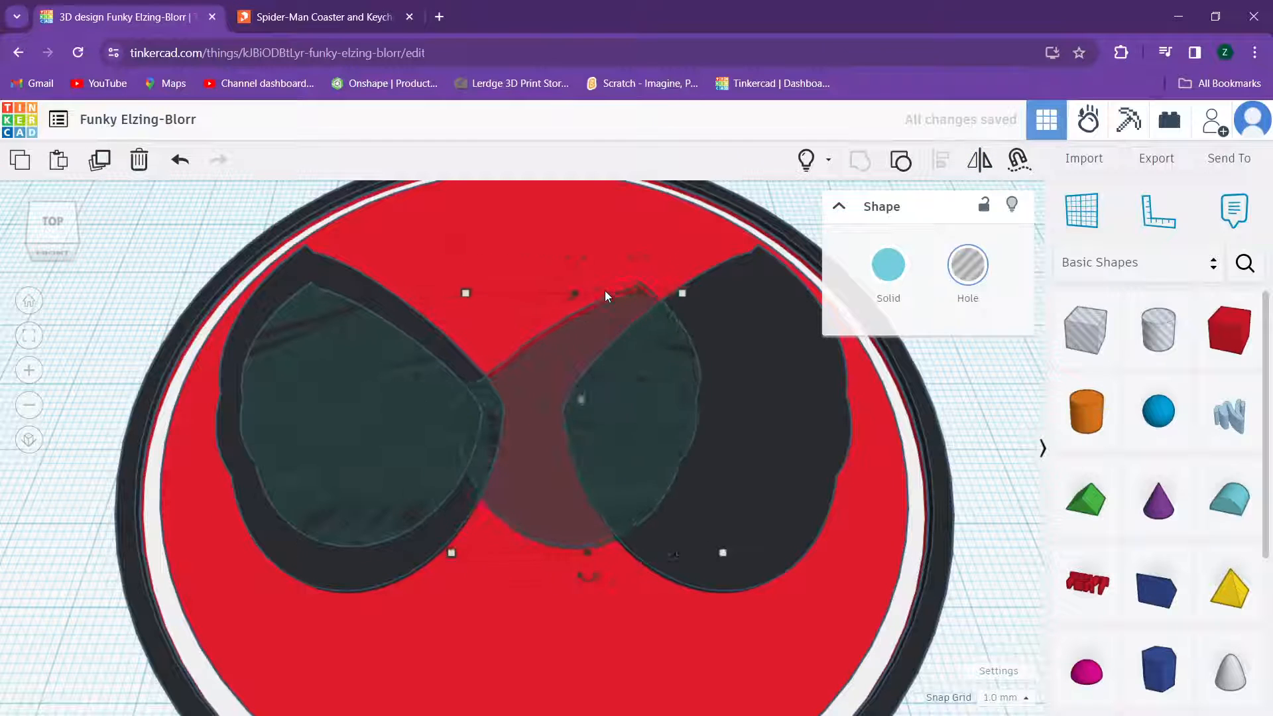
{"action": "key", "text": "Left"}
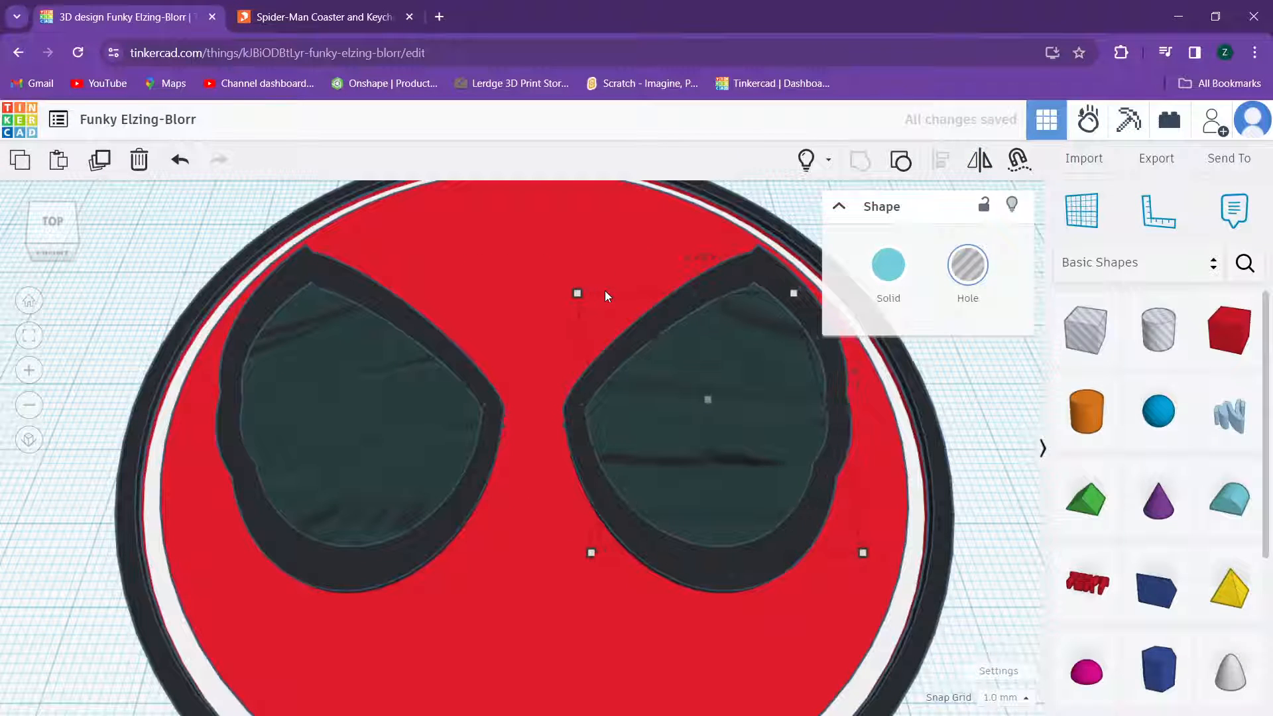
{"action": "scroll", "coordinate": [574, 379], "scroll_direction": "up", "scroll_amount": 2}
{"action": "scroll", "coordinate": [566, 402], "scroll_direction": "up", "scroll_amount": 2}
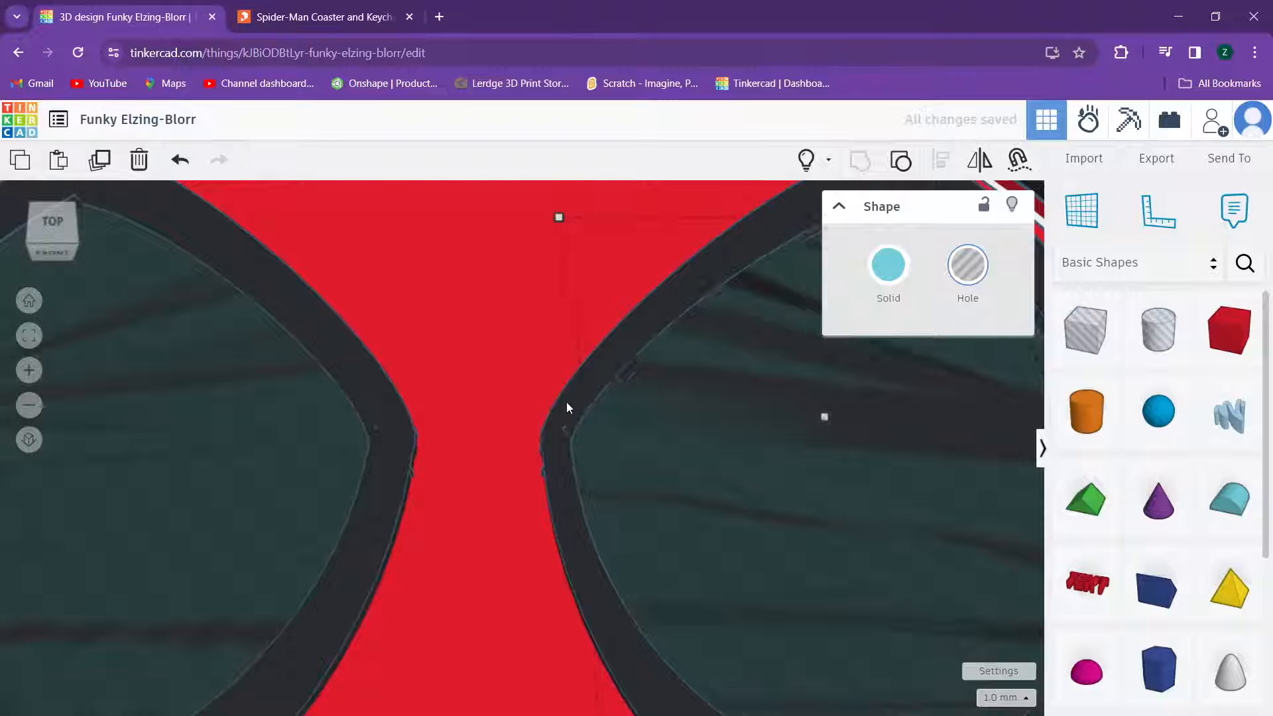
{"action": "scroll", "coordinate": [566, 402], "scroll_direction": "down", "scroll_amount": 3}
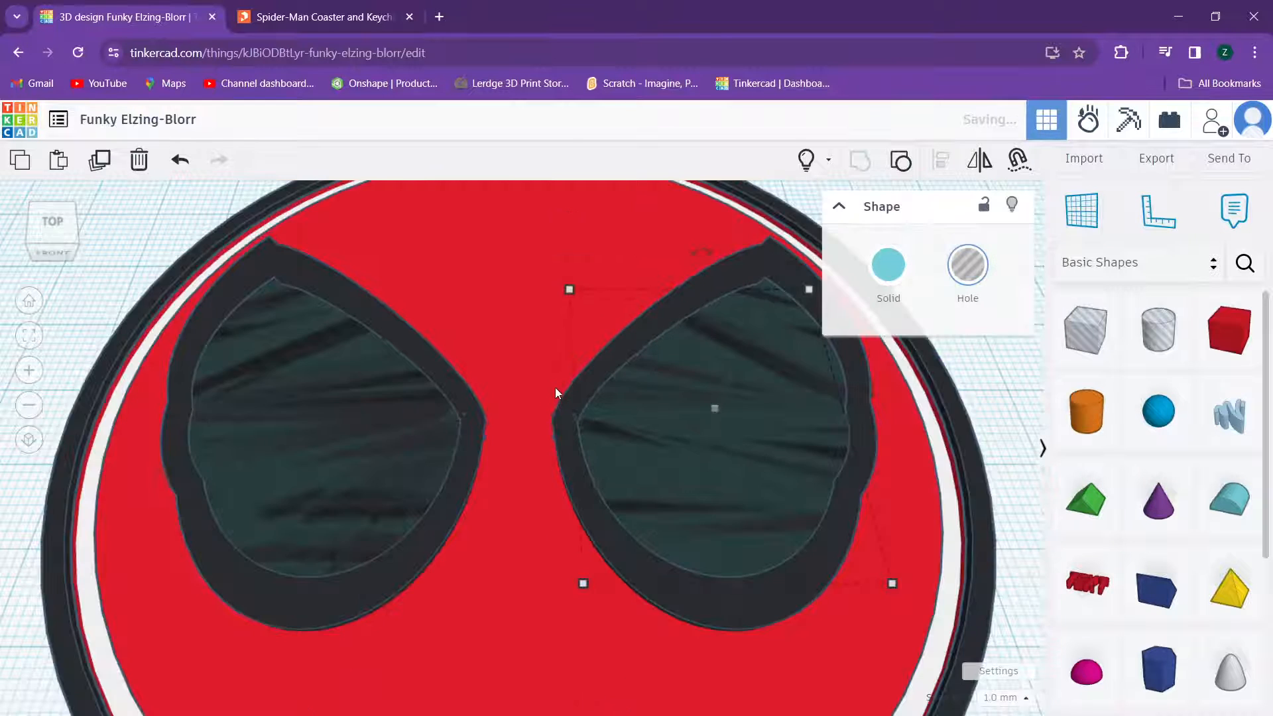
{"action": "left_click", "coordinate": [401, 428], "text": "shift"}
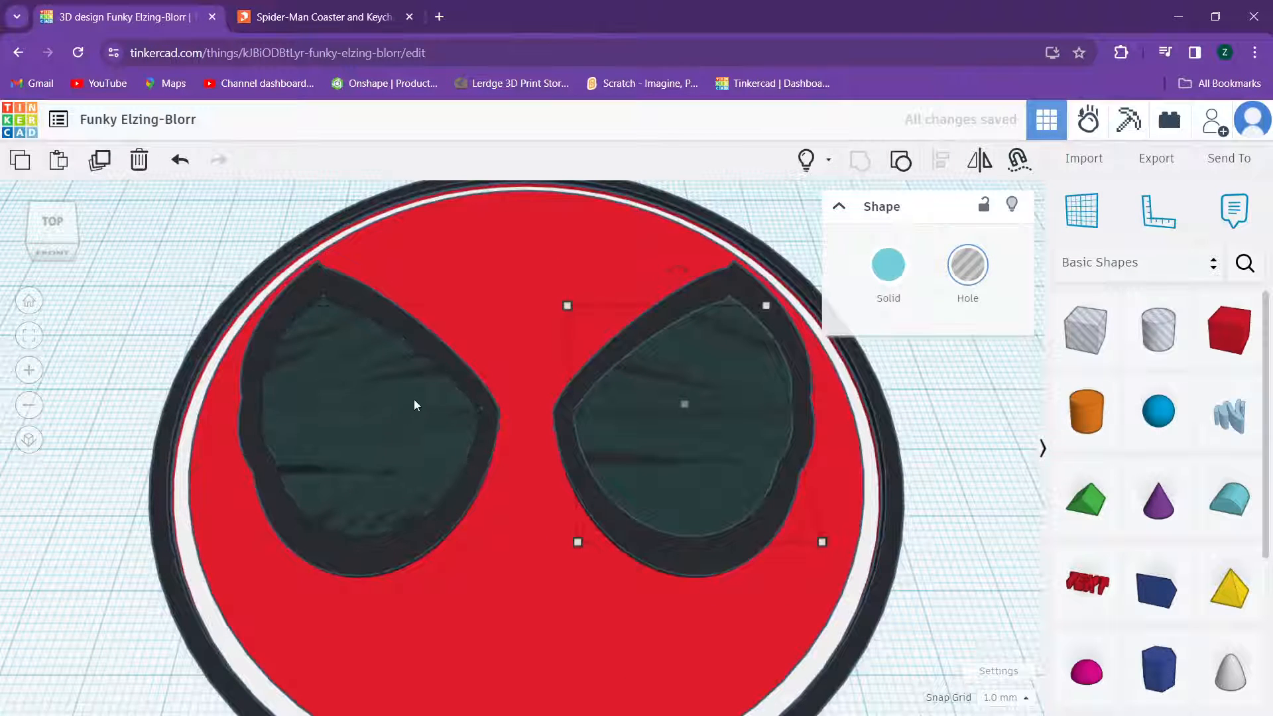
{"action": "left_click", "coordinate": [467, 377], "text": "shift"}
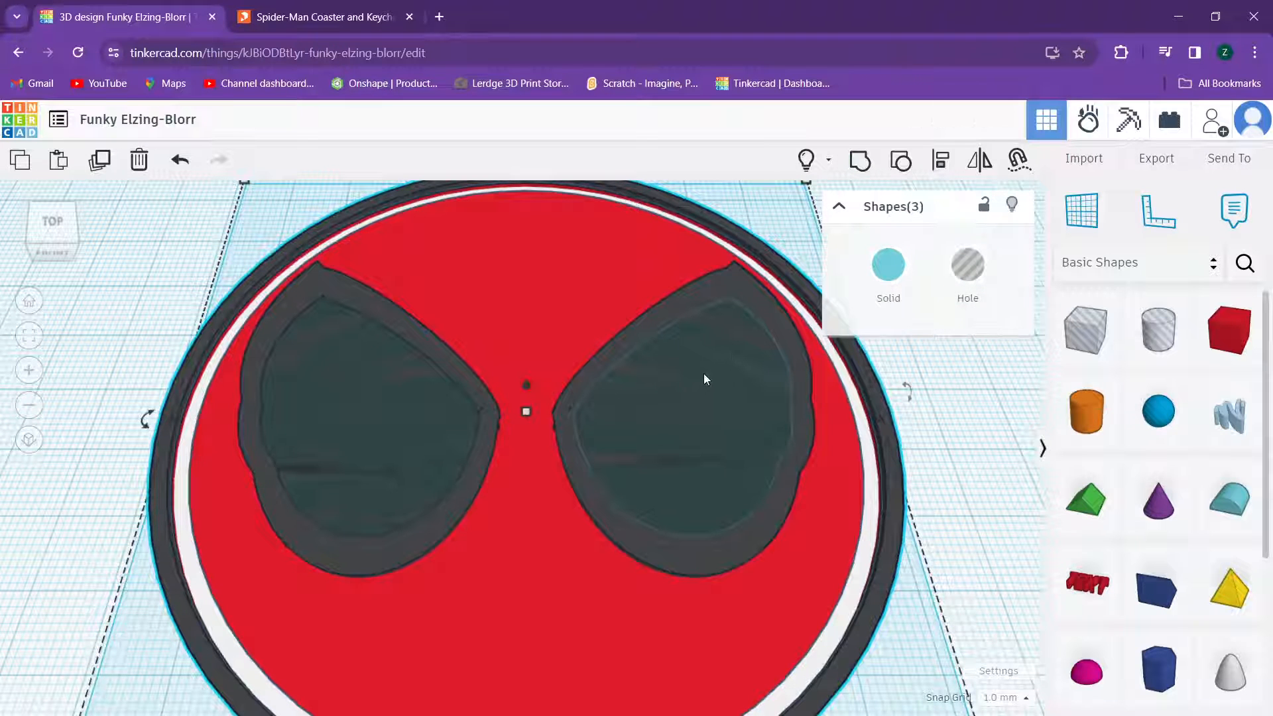
{"action": "left_click", "coordinate": [1011, 427]}
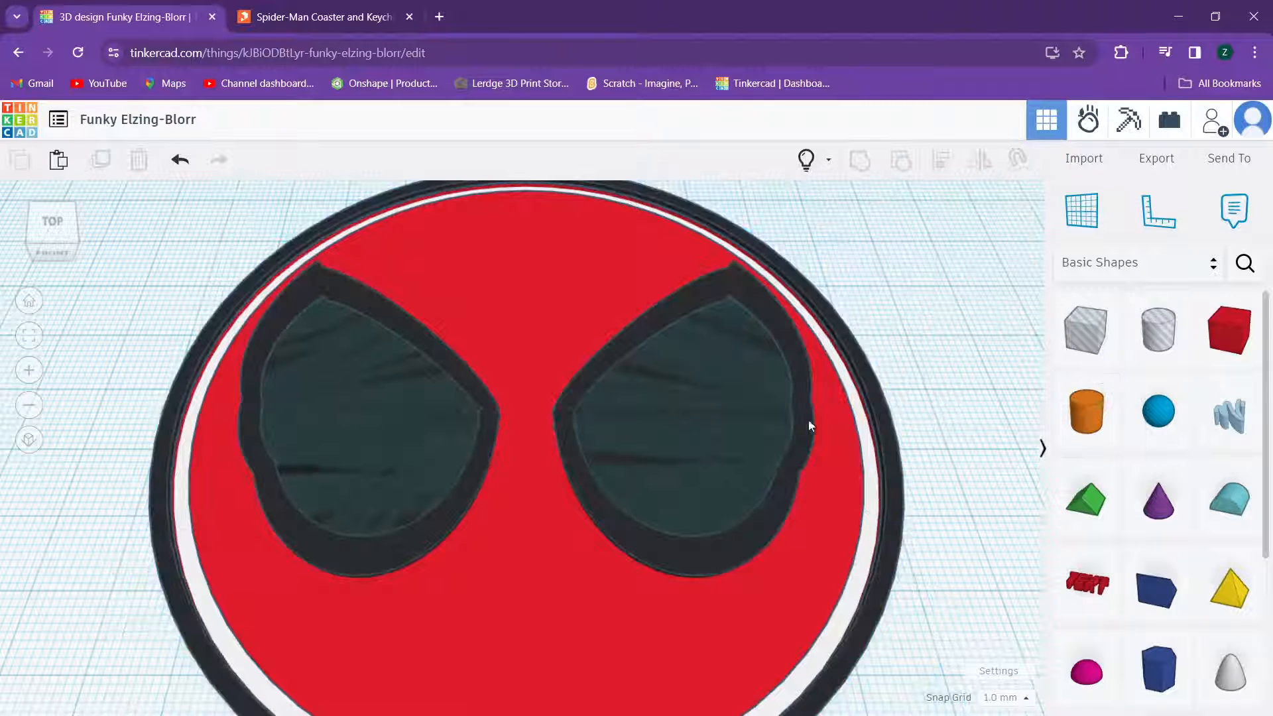
{"action": "left_click", "coordinate": [737, 411]}
{"action": "left_click", "coordinate": [373, 424], "text": "shift"}
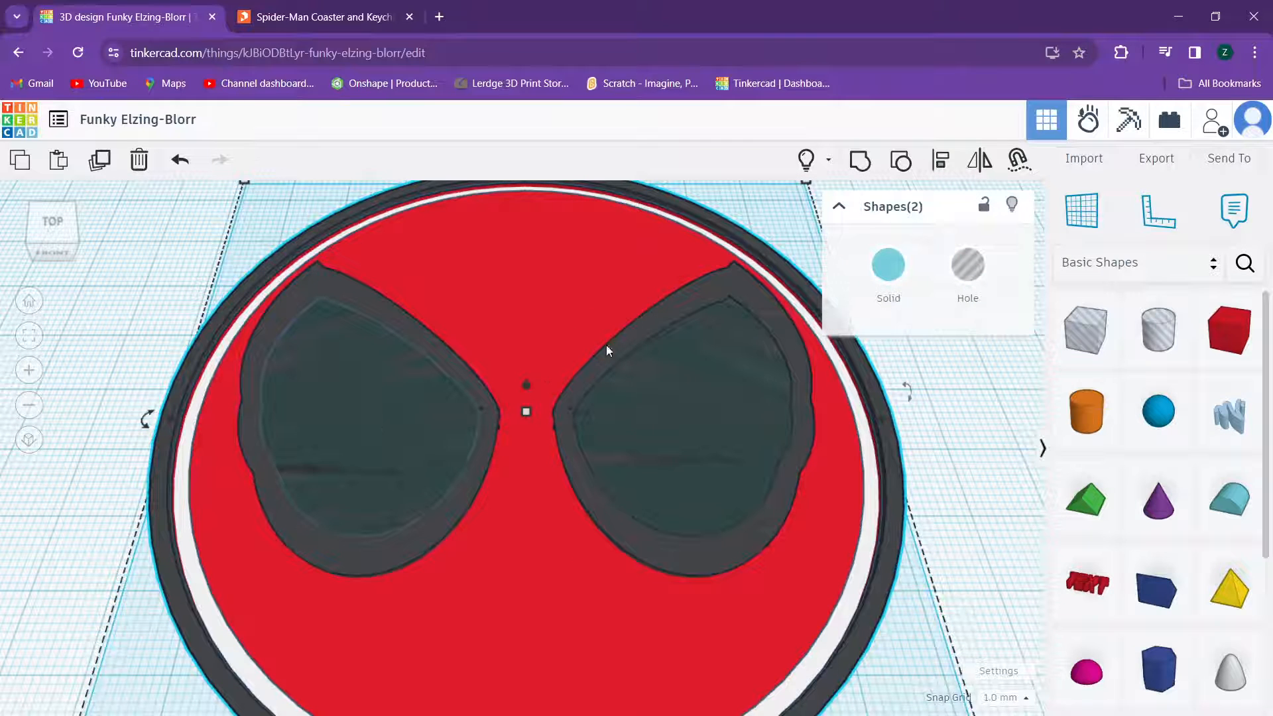
{"action": "left_click", "coordinate": [155, 324]}
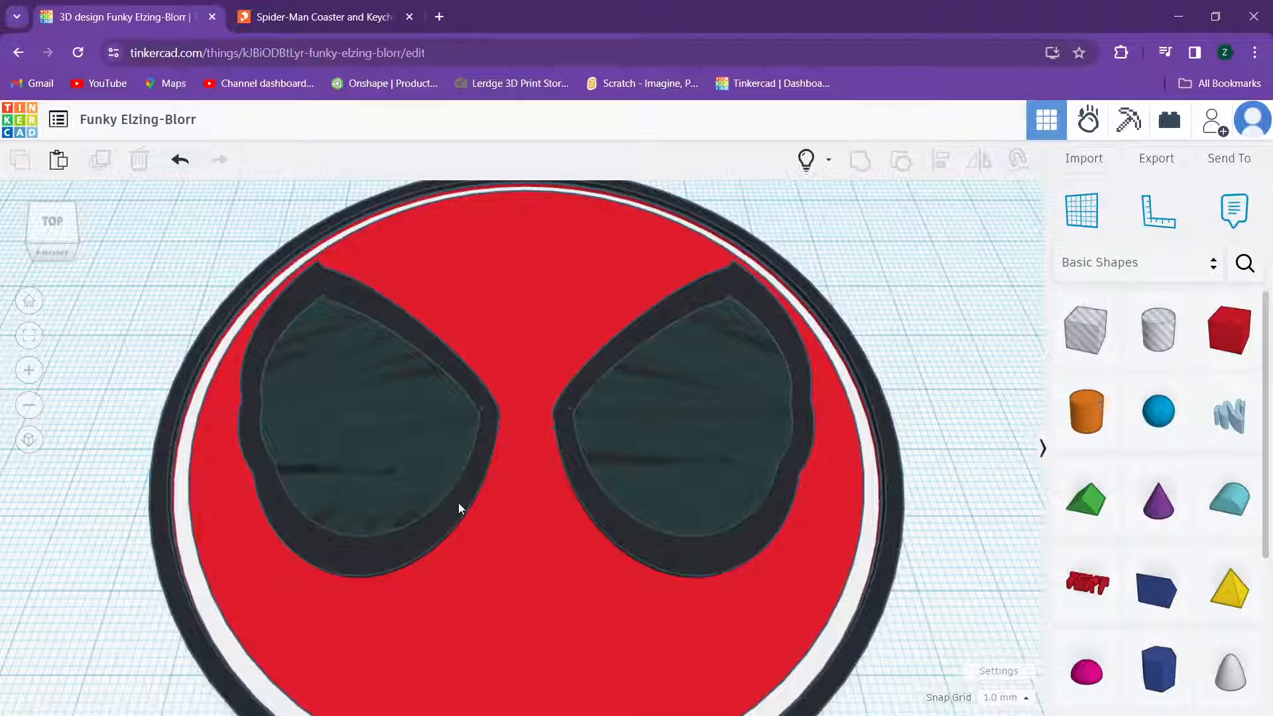
Step: Group the two smaller eye holes into one hole shape
{"action": "left_click", "coordinate": [405, 455]}
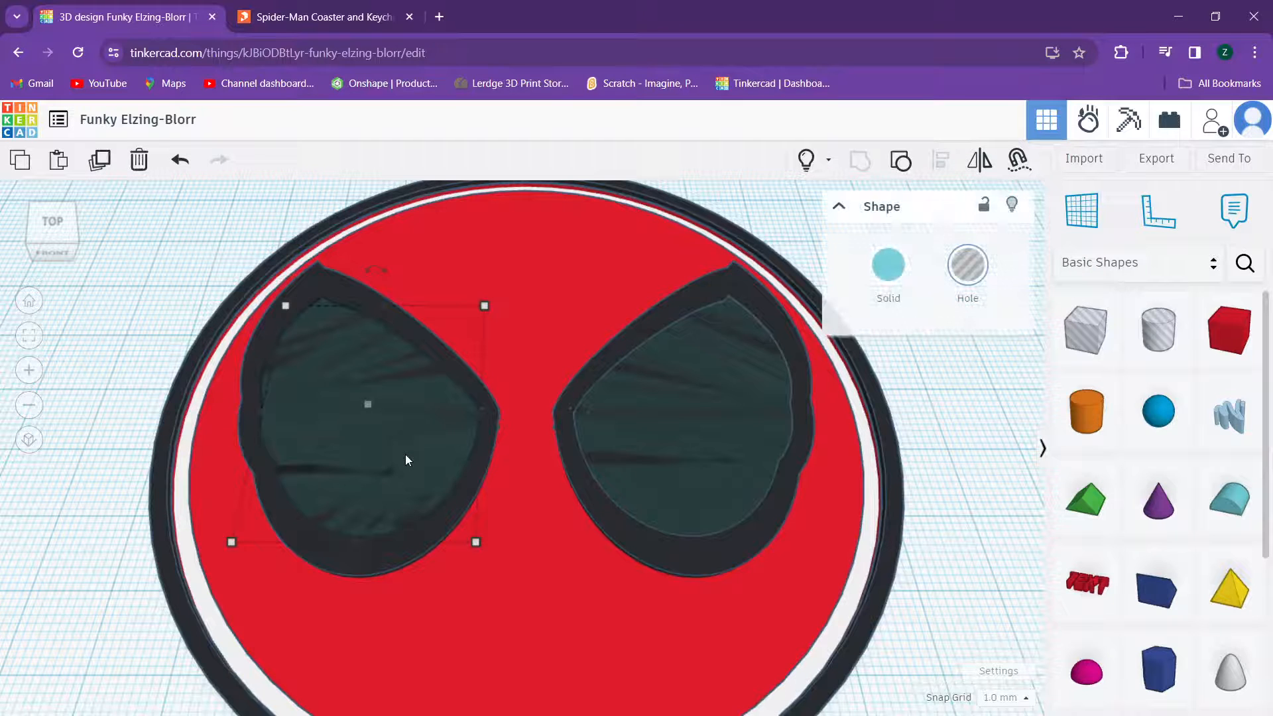
{"action": "left_click", "coordinate": [696, 389], "text": "shift"}
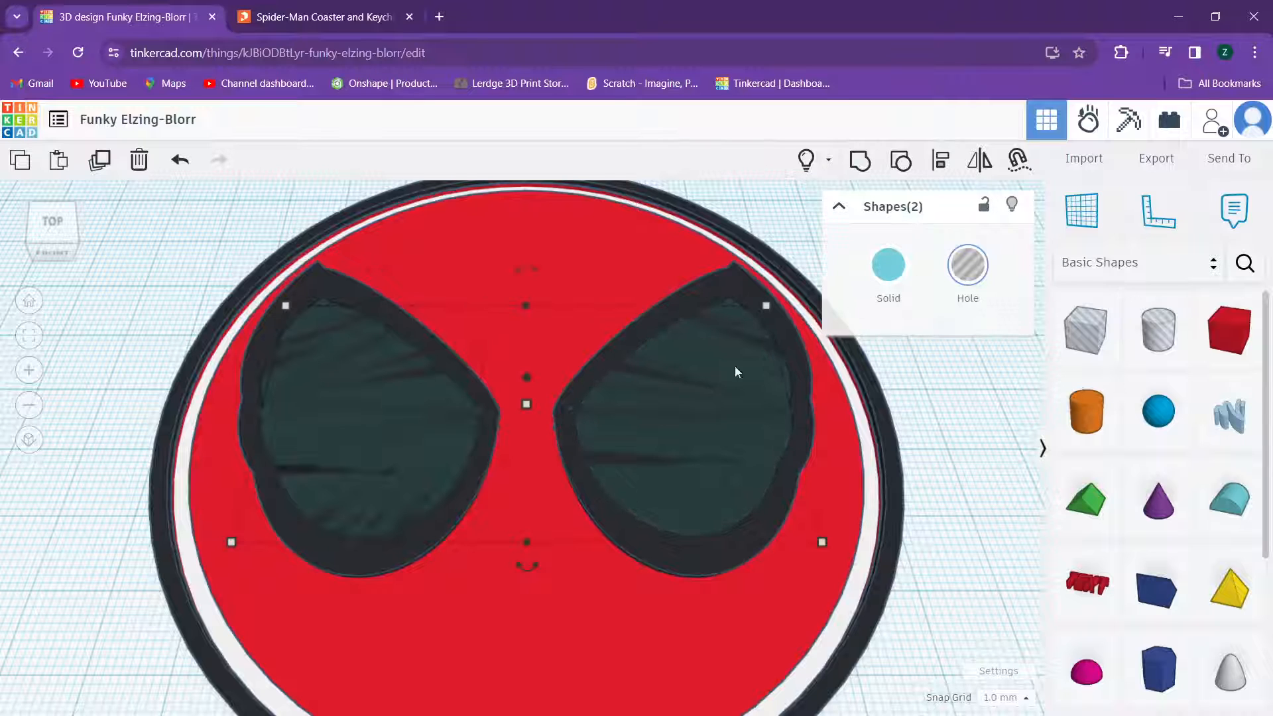
{"action": "left_click", "coordinate": [864, 163]}
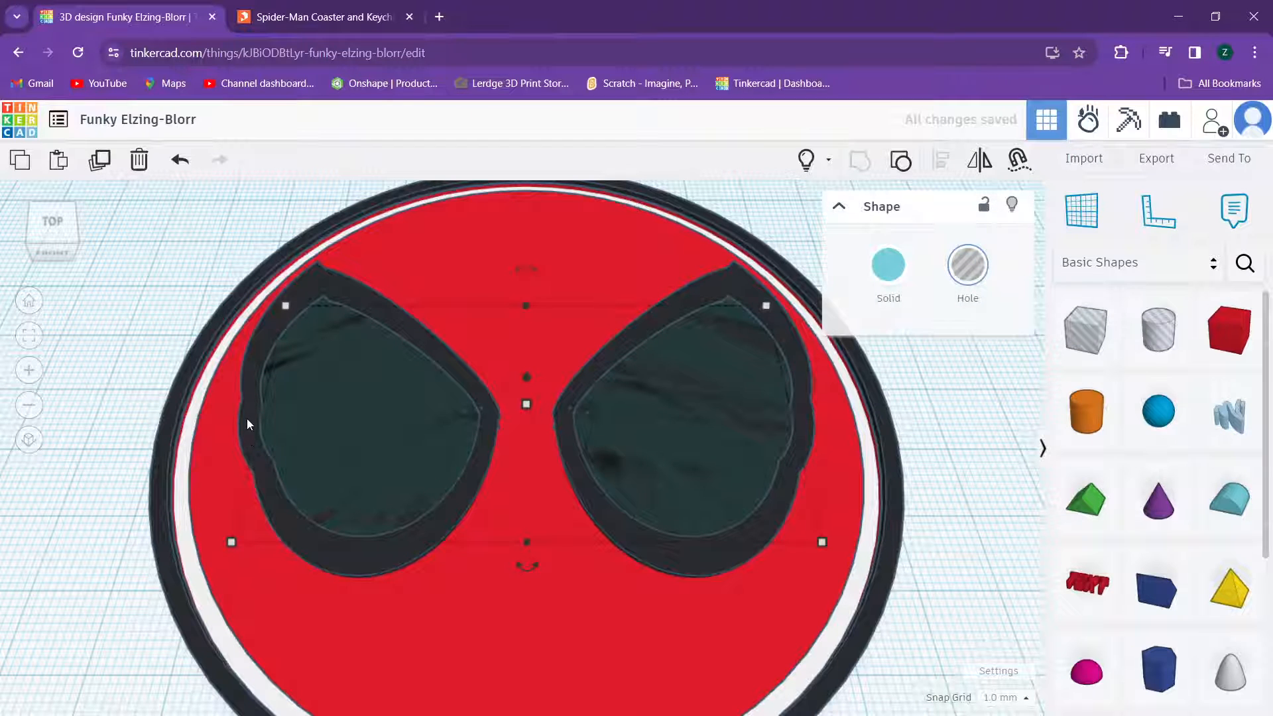
Step: Group the paired eye holes with the black ring and eyes to cut openings inside both eyes
{"action": "key", "text": "ctrl+a"}
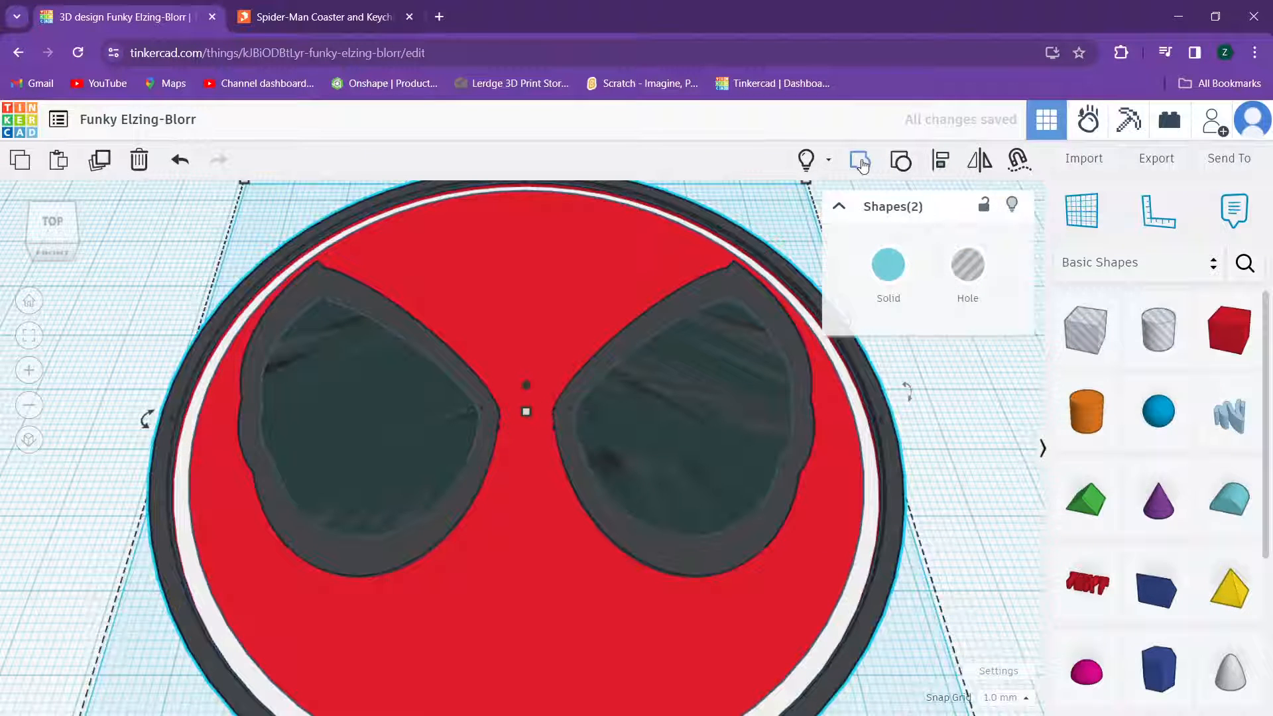
{"action": "left_click", "coordinate": [859, 167]}
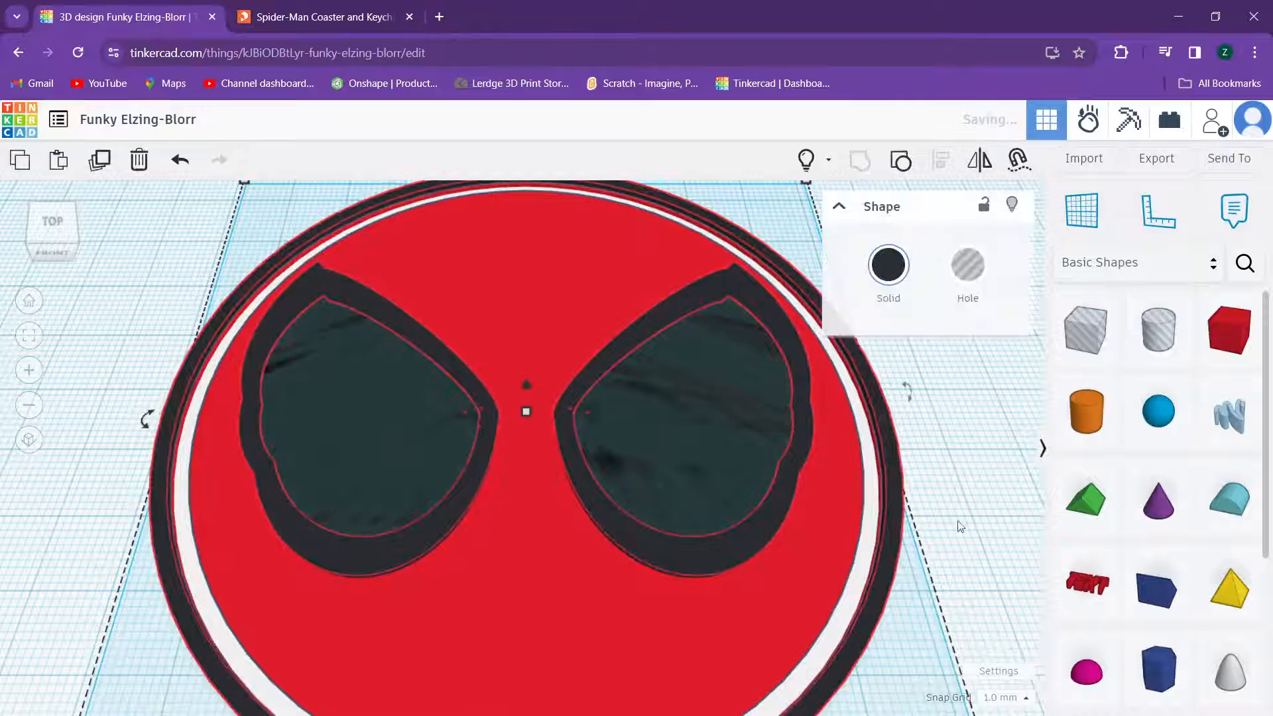
{"action": "left_click", "coordinate": [983, 497]}
Step: Try to group the remaining pair of eye holes with the white disc
{"action": "left_click", "coordinate": [741, 433]}
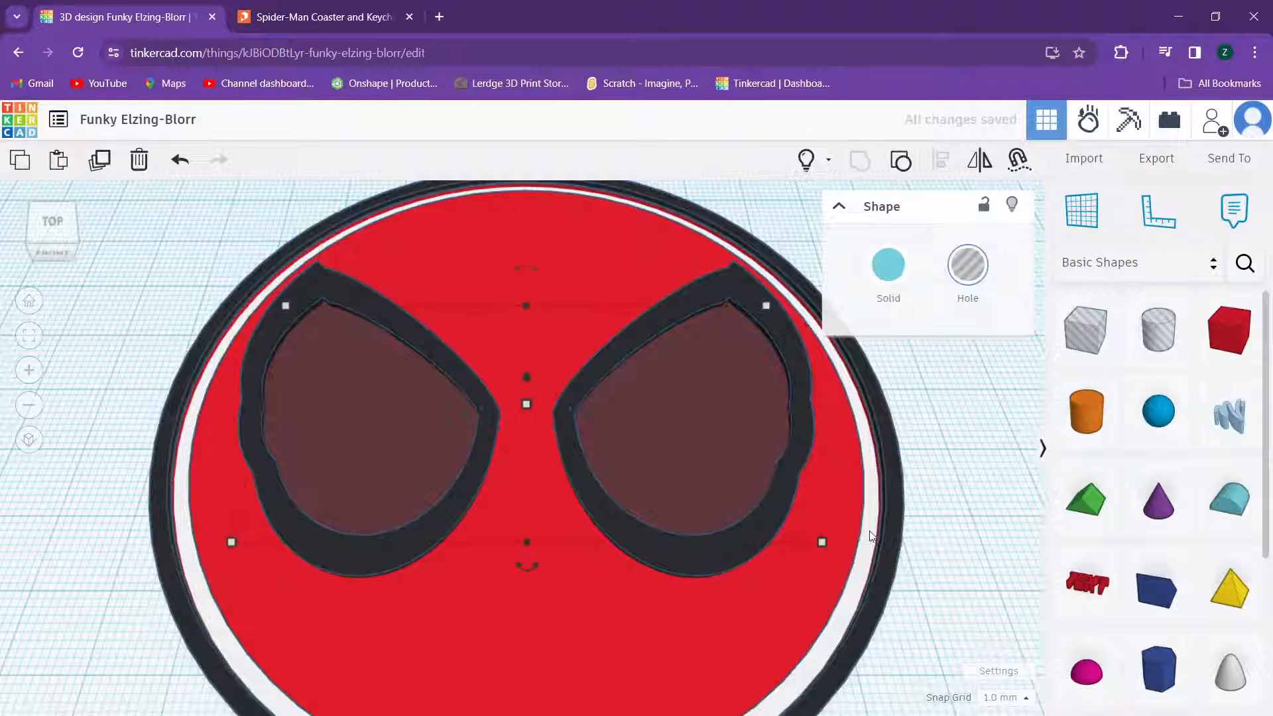
{"action": "left_click", "coordinate": [871, 535], "text": "shift"}
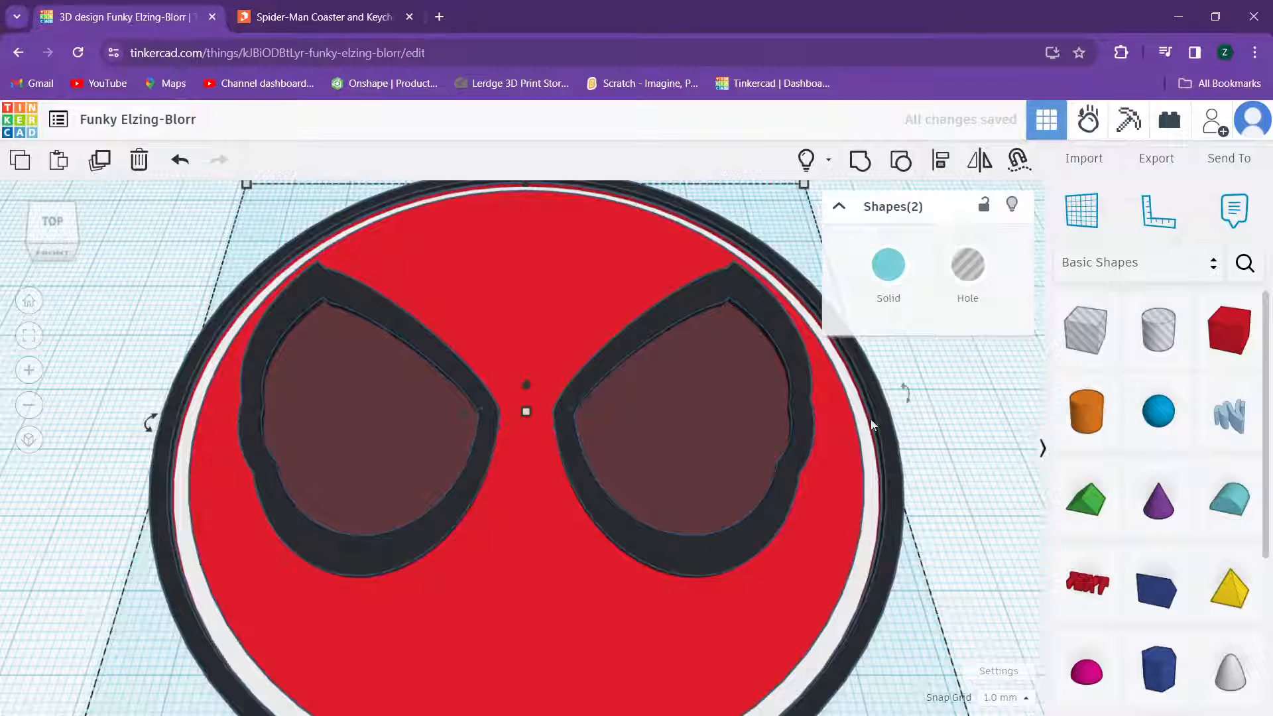
{"action": "left_click", "coordinate": [860, 160]}
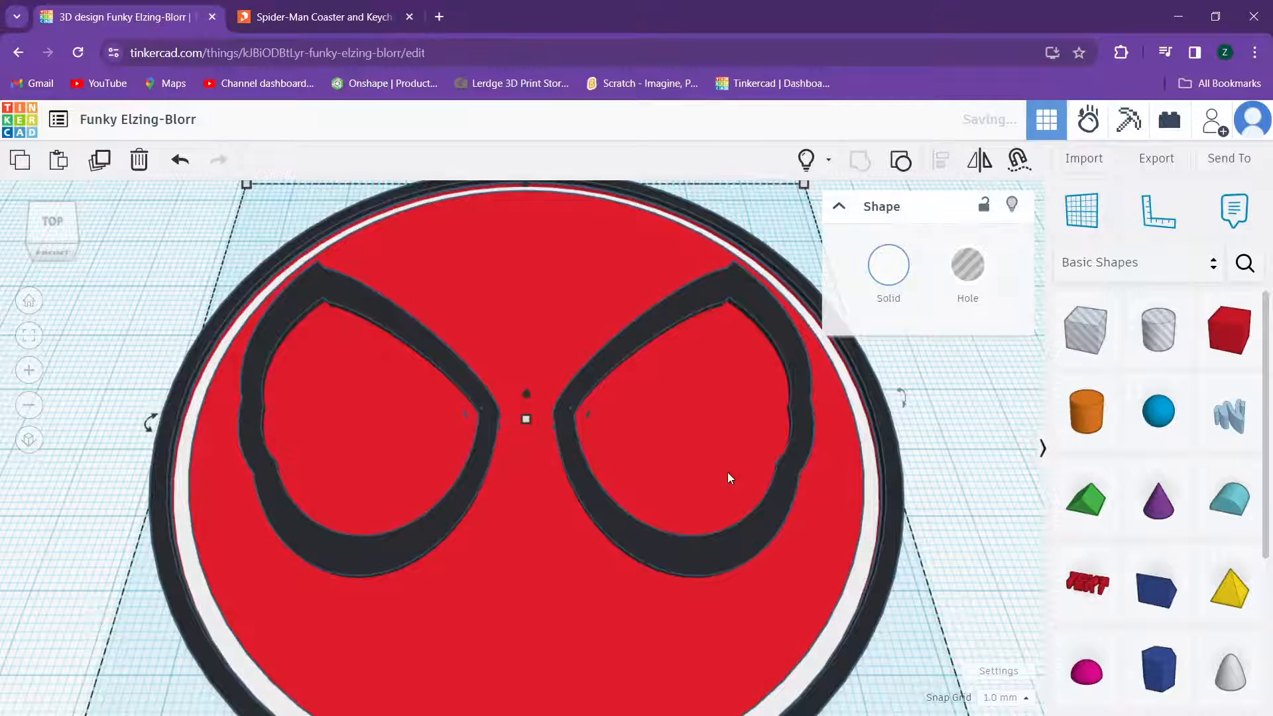
{"action": "scroll", "coordinate": [723, 458], "scroll_direction": "down", "scroll_amount": 2}
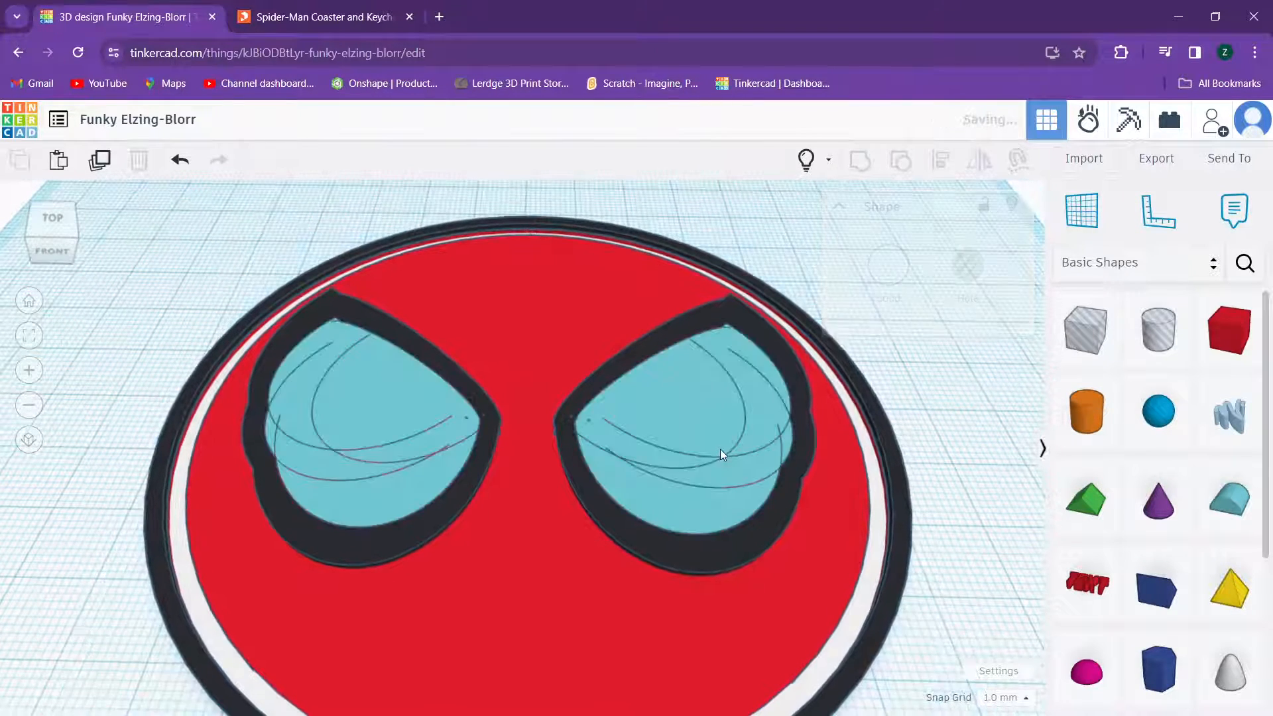
Step: Adjust the vertical position of the paired inner eye holes so they sit at the red disc's surface
{"action": "left_click", "coordinate": [687, 412]}
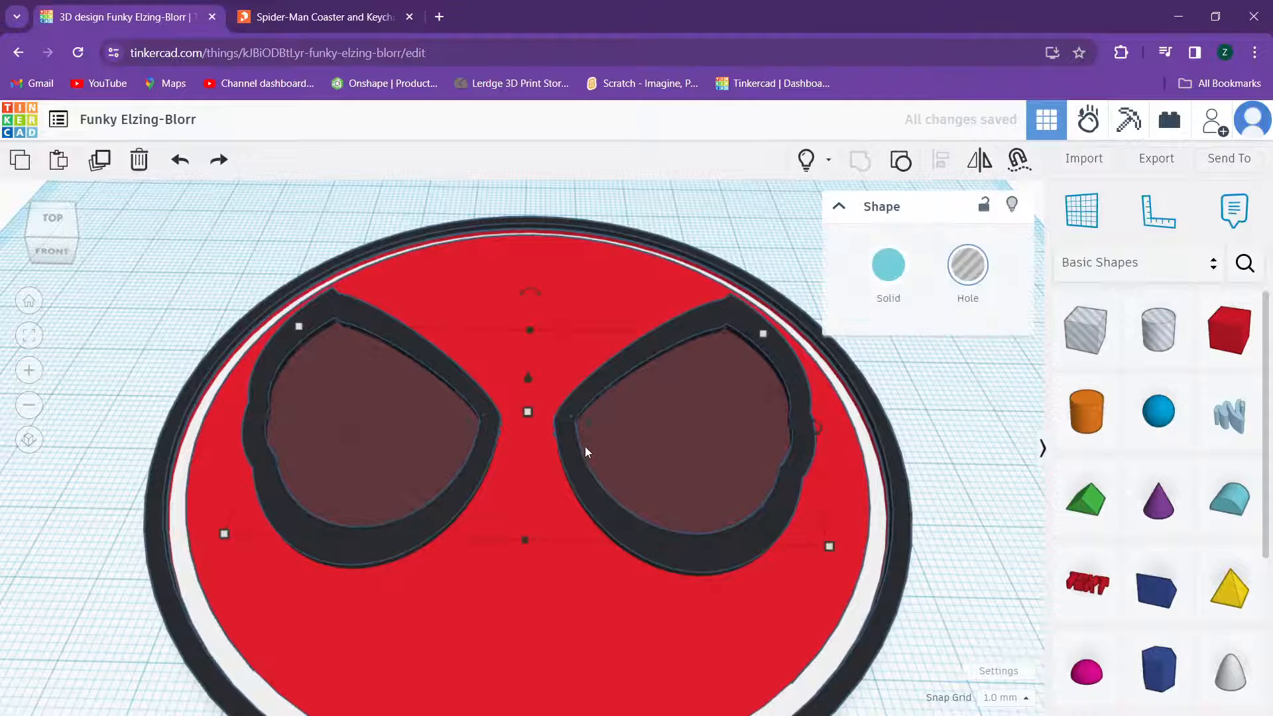
{"action": "right_click_drag", "start_coordinate": [585, 446], "coordinate": [539, 412]}
{"action": "mouse_move", "coordinate": [533, 441]}
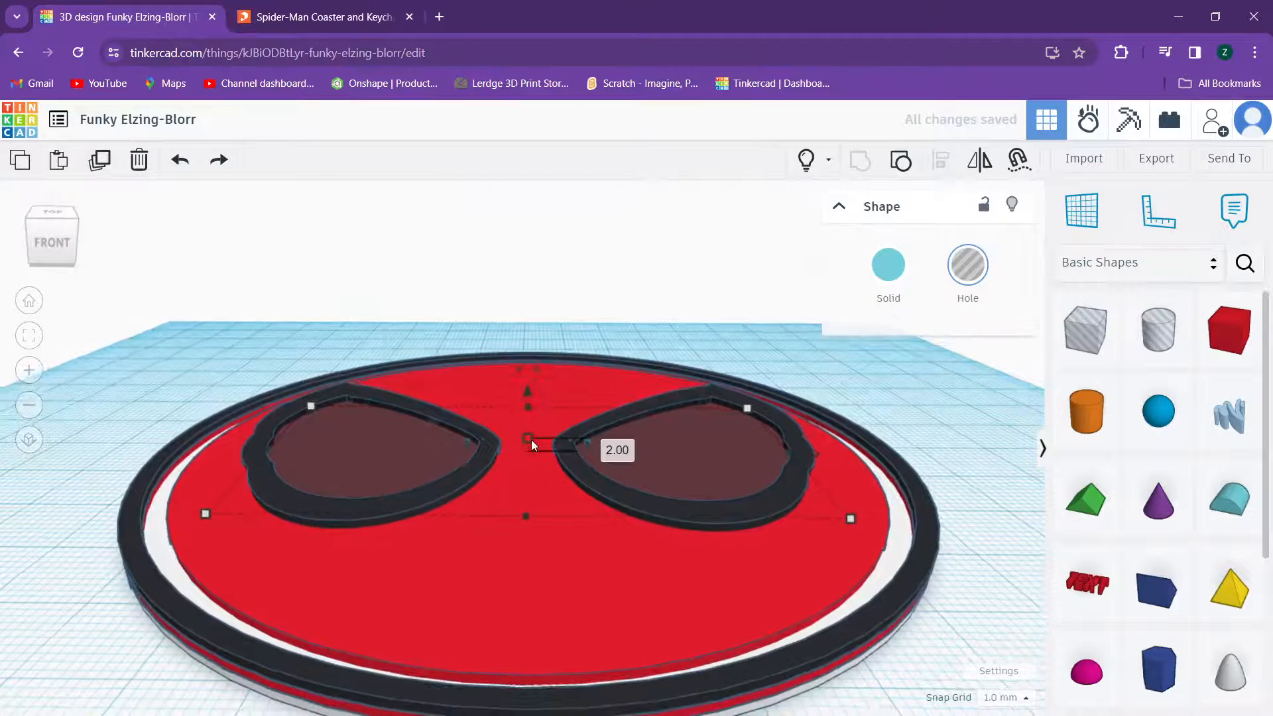
{"action": "left_click_drag", "start_coordinate": [531, 440], "coordinate": [533, 452]}
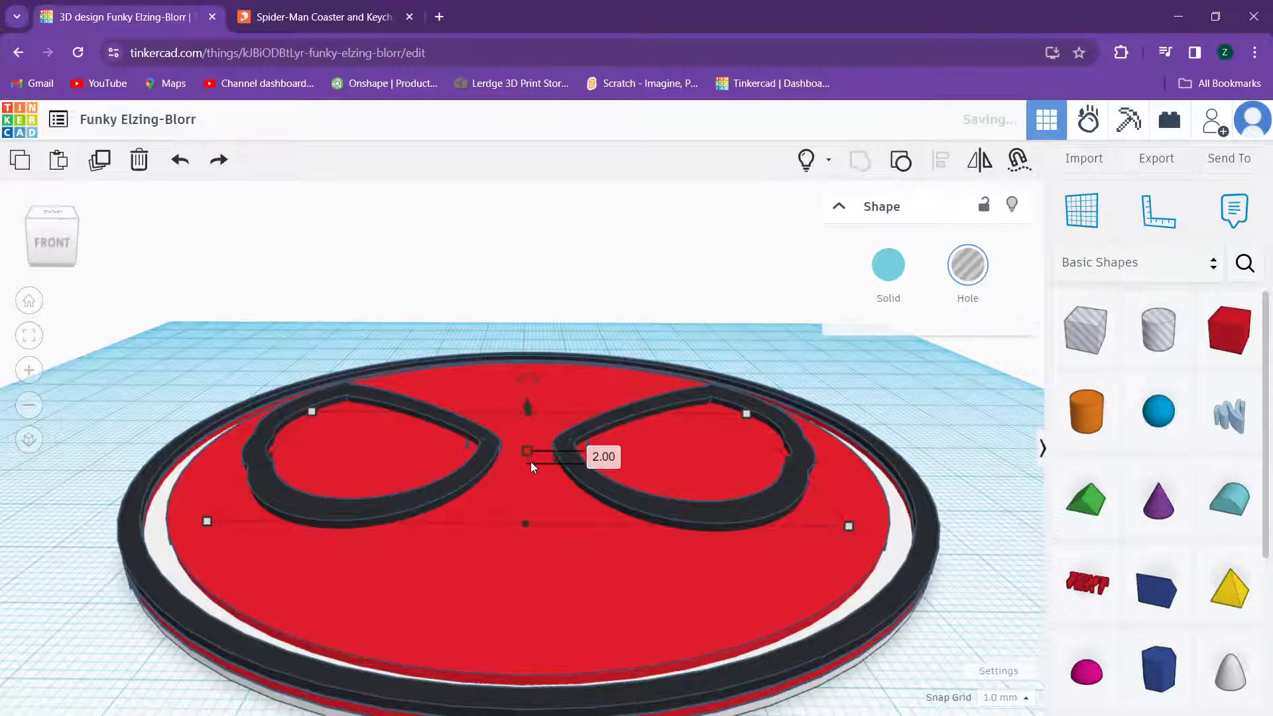
{"action": "right_click_drag", "start_coordinate": [531, 462], "coordinate": [515, 511]}
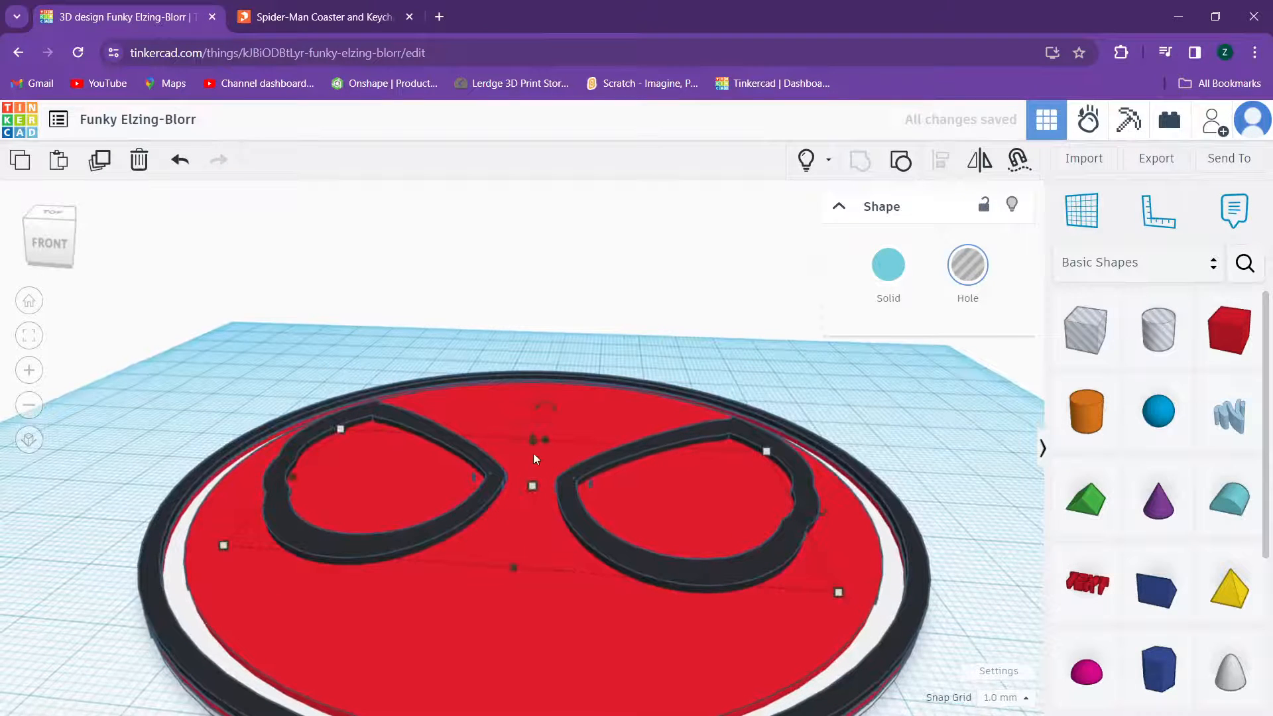
{"action": "right_click_drag", "start_coordinate": [533, 440], "coordinate": [532, 438]}
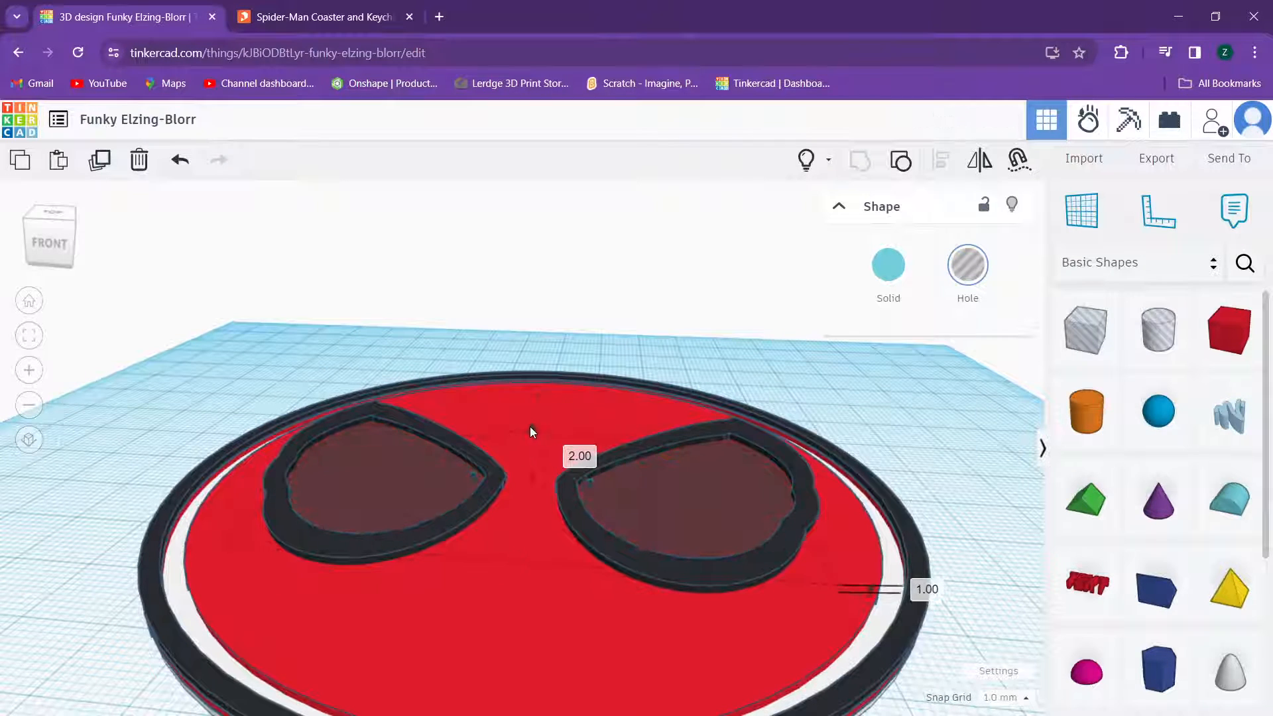
{"action": "scroll", "coordinate": [653, 456], "scroll_direction": "up", "scroll_amount": 3}
{"action": "right_click_drag", "start_coordinate": [653, 455], "coordinate": [527, 440]}
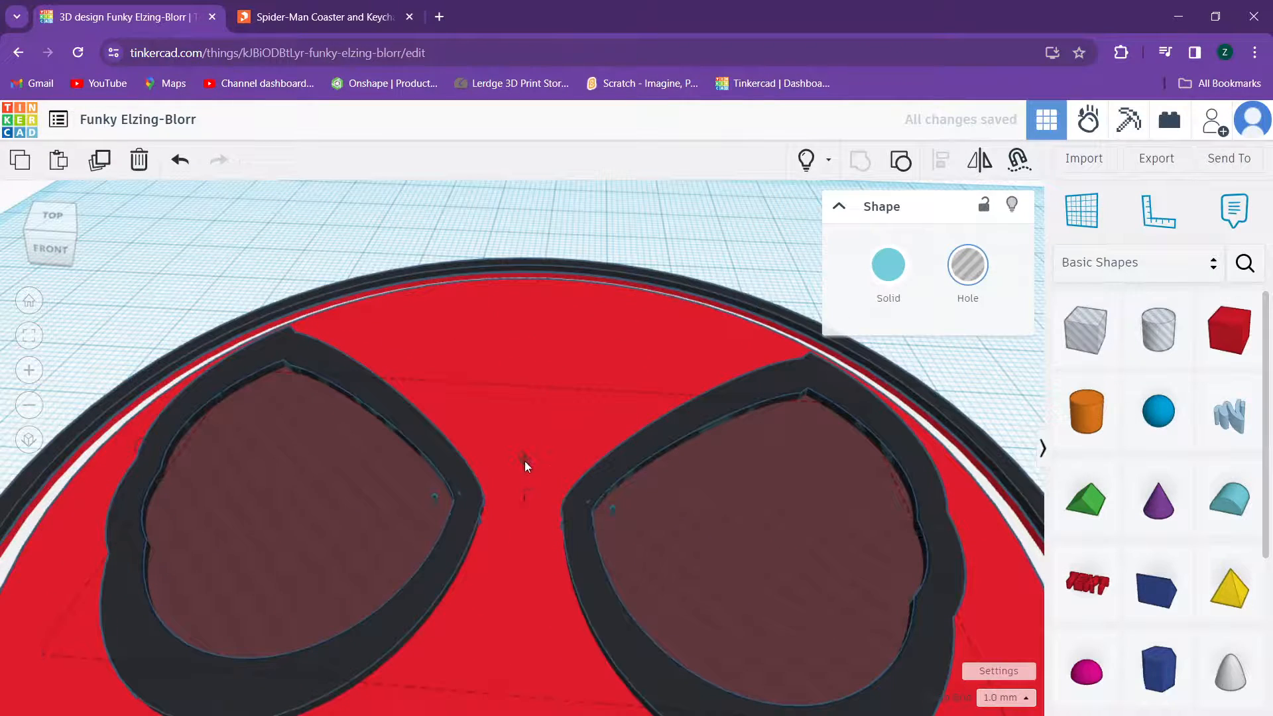
Step: Group the paired inner eye holes with the red disc to cut both eye openings through it
{"action": "left_click_drag", "start_coordinate": [524, 460], "coordinate": [528, 464]}
{"action": "scroll", "coordinate": [528, 464], "scroll_direction": "down", "scroll_amount": 2}
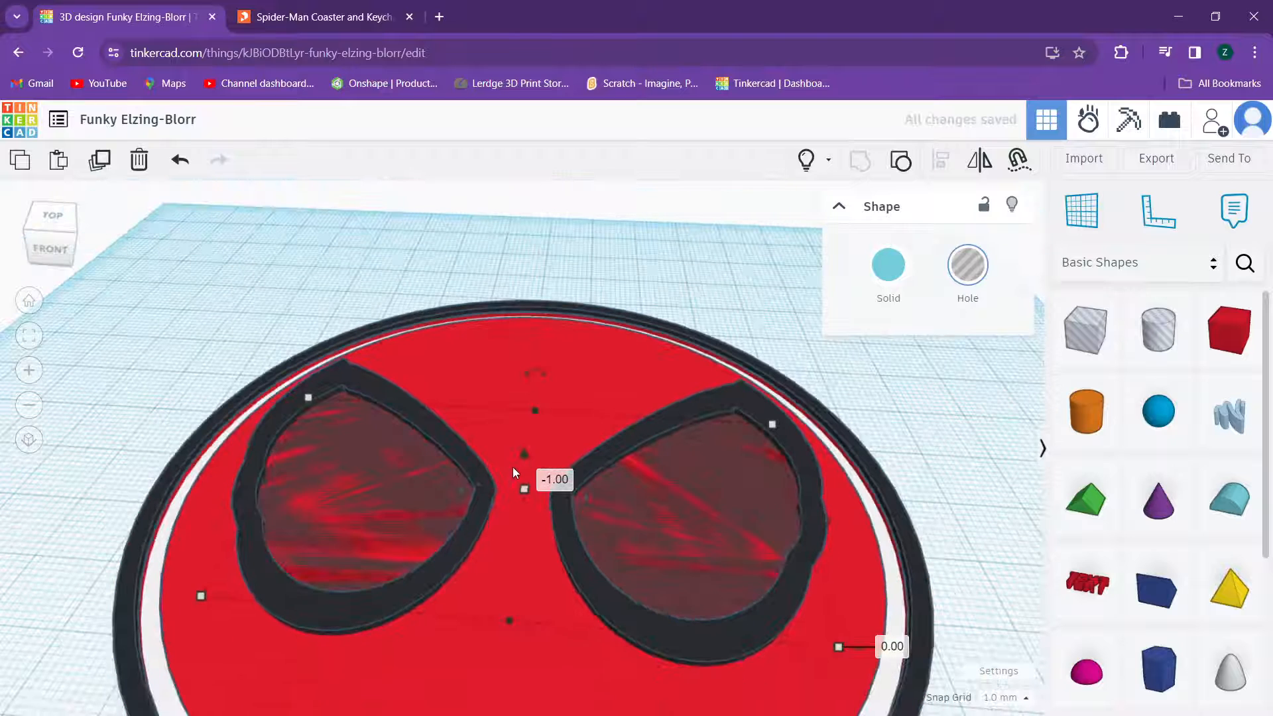
{"action": "left_click", "coordinate": [611, 372], "text": "shift"}
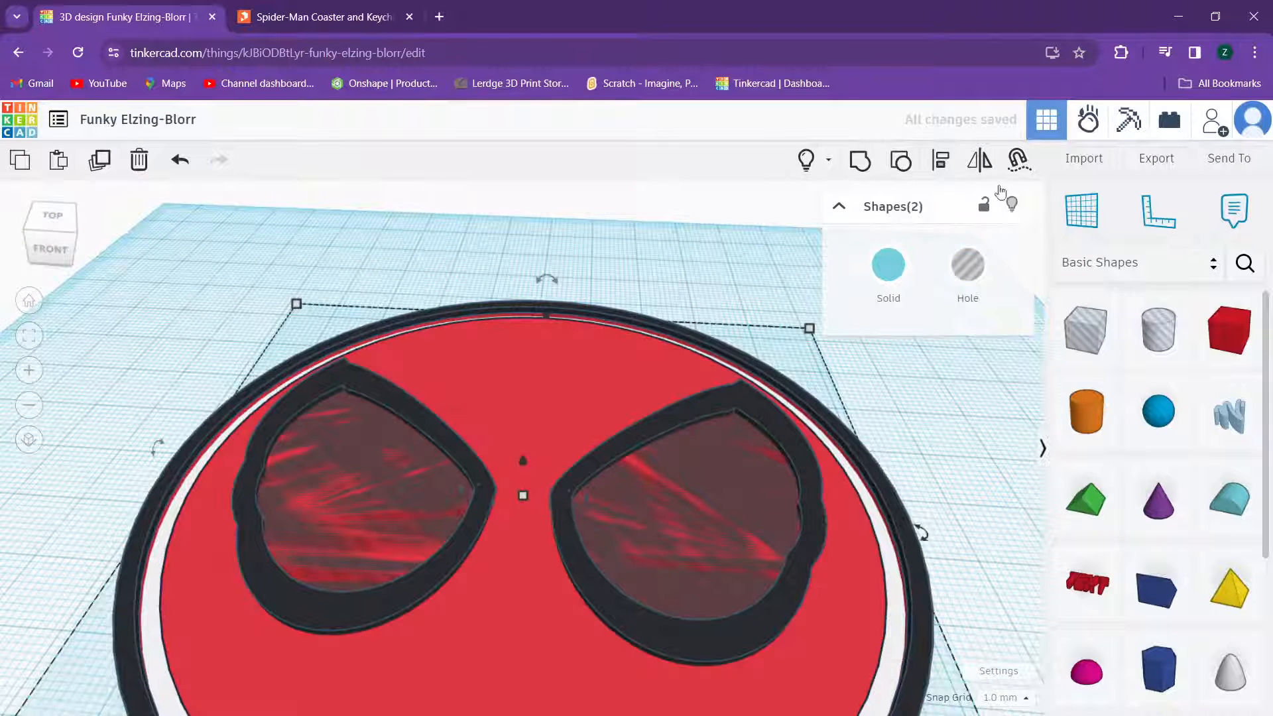
{"action": "left_click", "coordinate": [862, 163]}
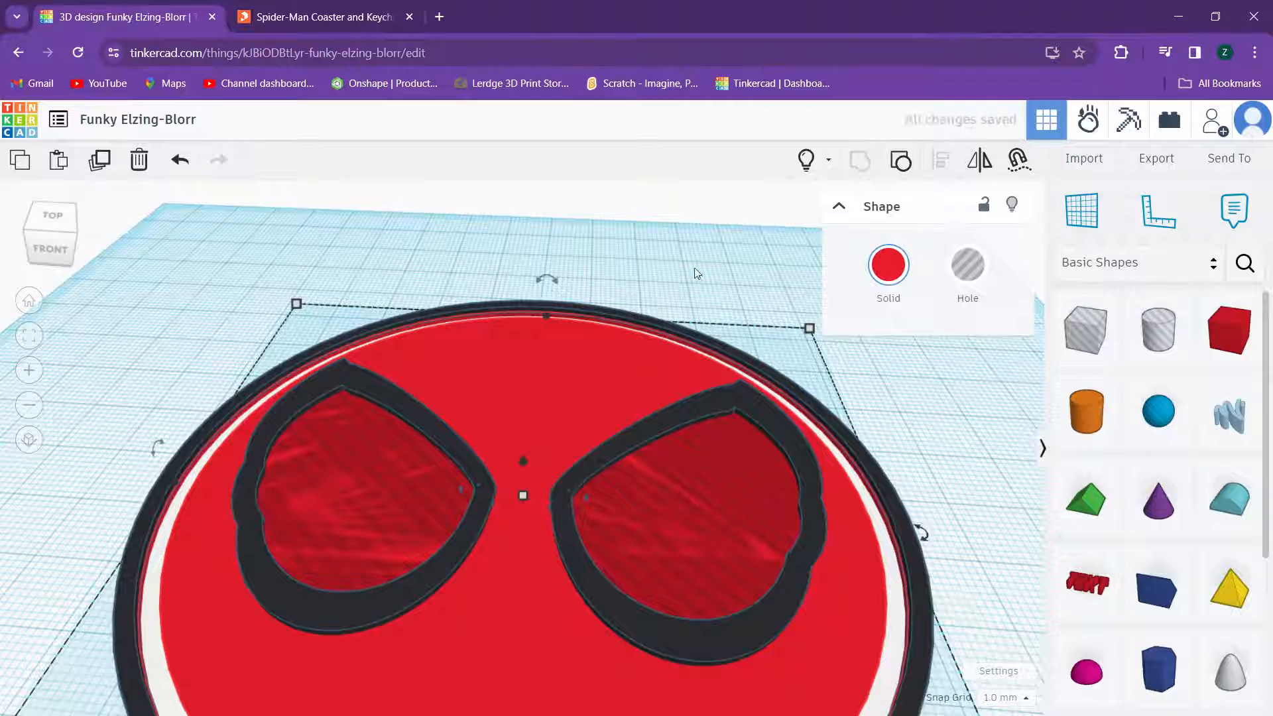
{"action": "scroll", "coordinate": [753, 305], "scroll_direction": "up", "scroll_amount": 6}
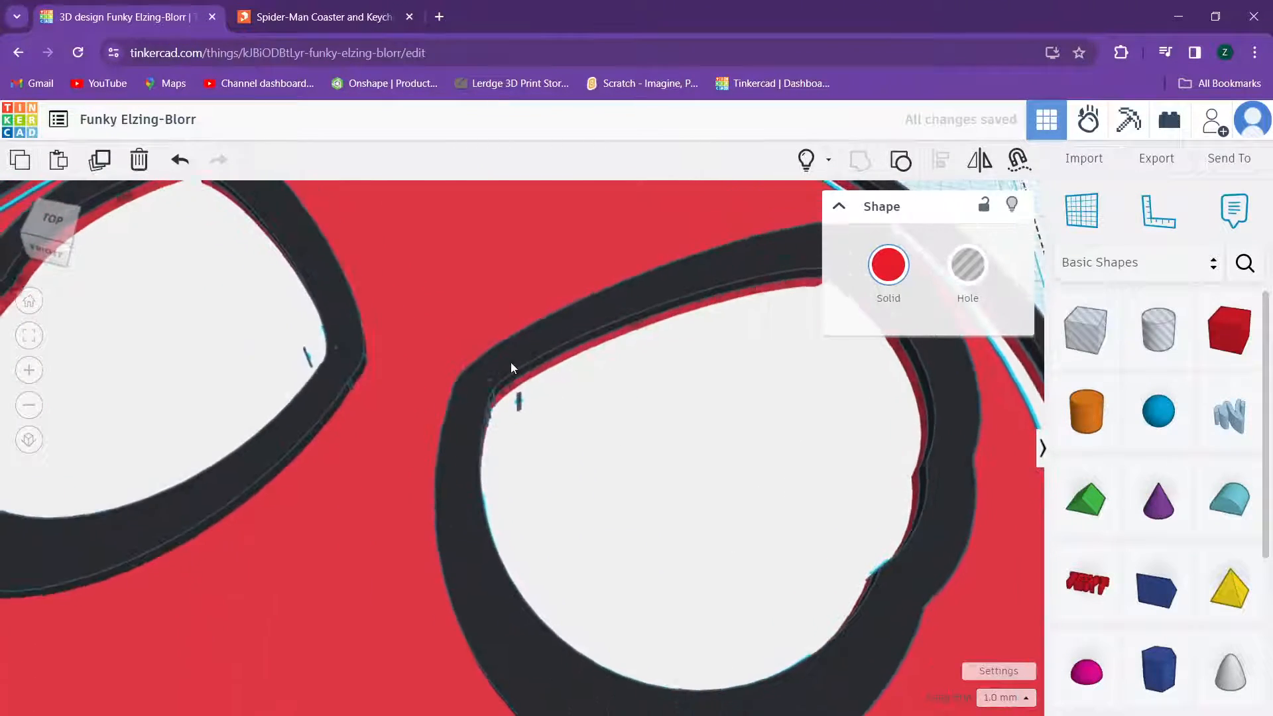
Step: Place a cylinder hole over the stray sliver in the right eye's inner corner and narrow it to fit inside the opening
{"action": "right_click_drag", "start_coordinate": [510, 362], "coordinate": [967, 352]}
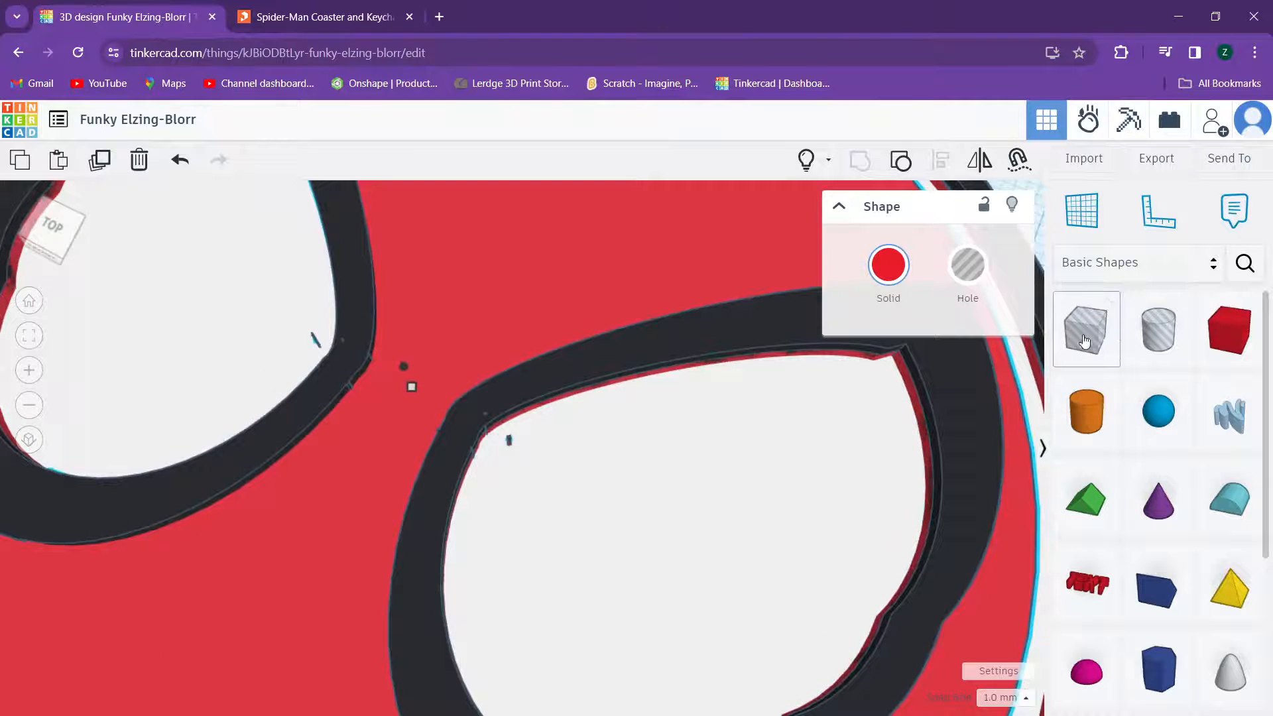
{"action": "left_click_drag", "start_coordinate": [1158, 332], "coordinate": [623, 534]}
{"action": "left_click_drag", "start_coordinate": [556, 586], "coordinate": [516, 610]}
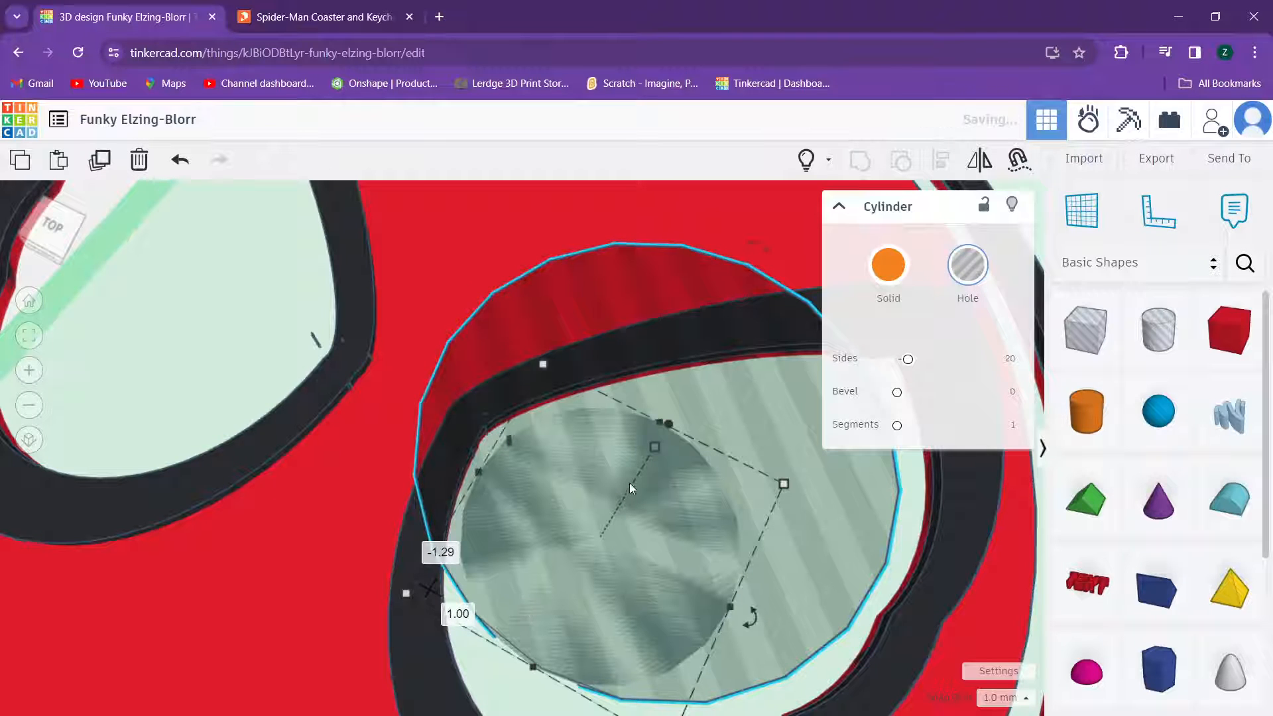
{"action": "left_click_drag", "start_coordinate": [659, 424], "coordinate": [626, 454]}
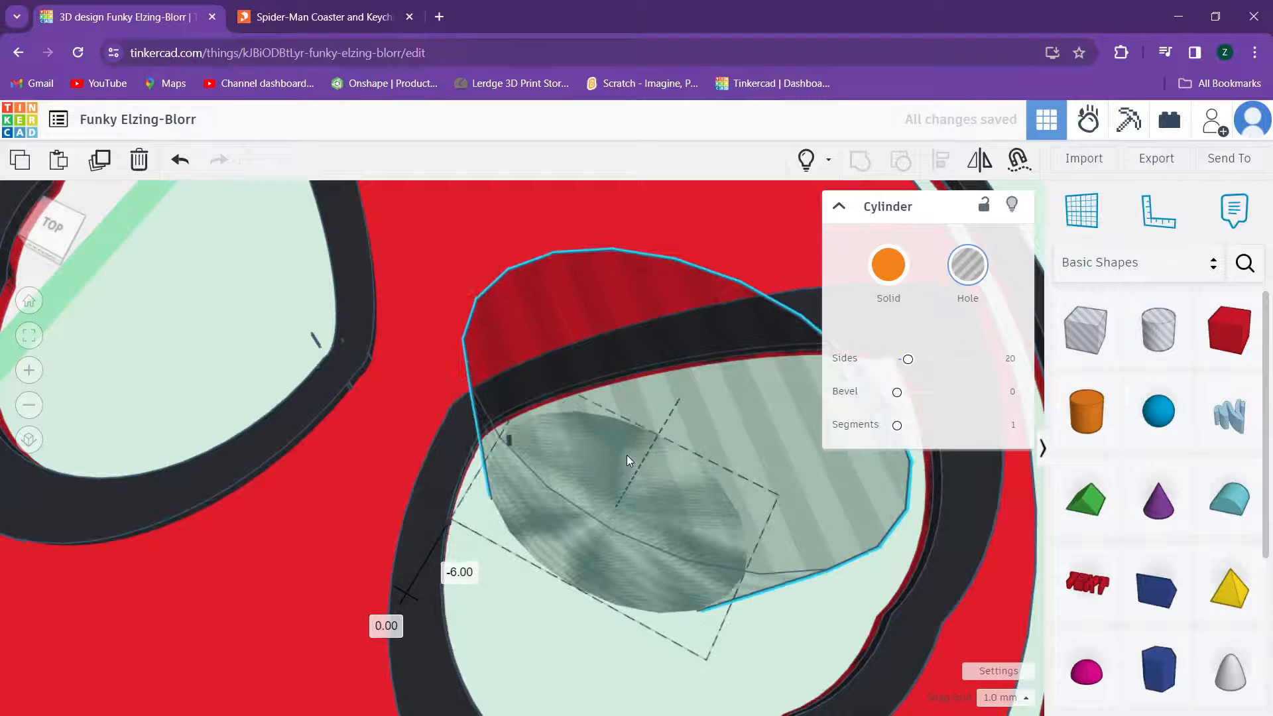
Step: Duplicate the cylinder hole and shift the copy sideways over the stray sliver in the left eye
{"action": "left_click", "coordinate": [416, 492], "text": "shift"}
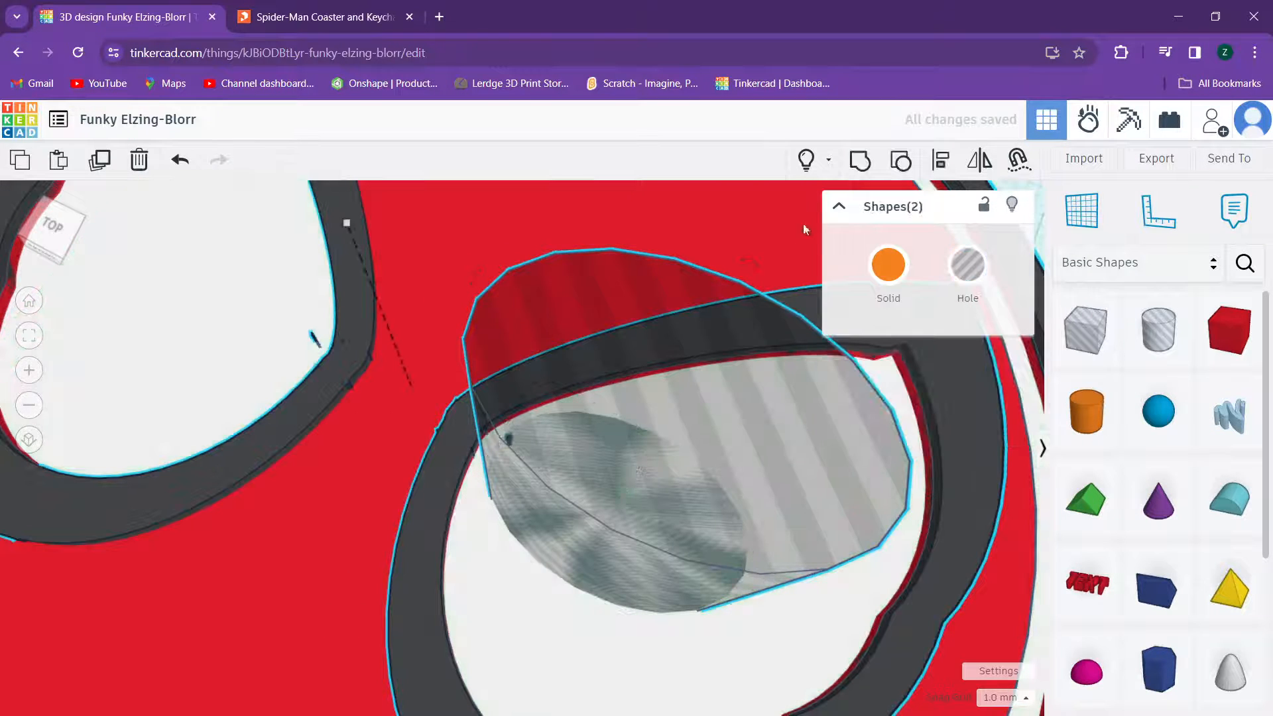
{"action": "scroll", "coordinate": [912, 472], "scroll_direction": "down", "scroll_amount": 3}
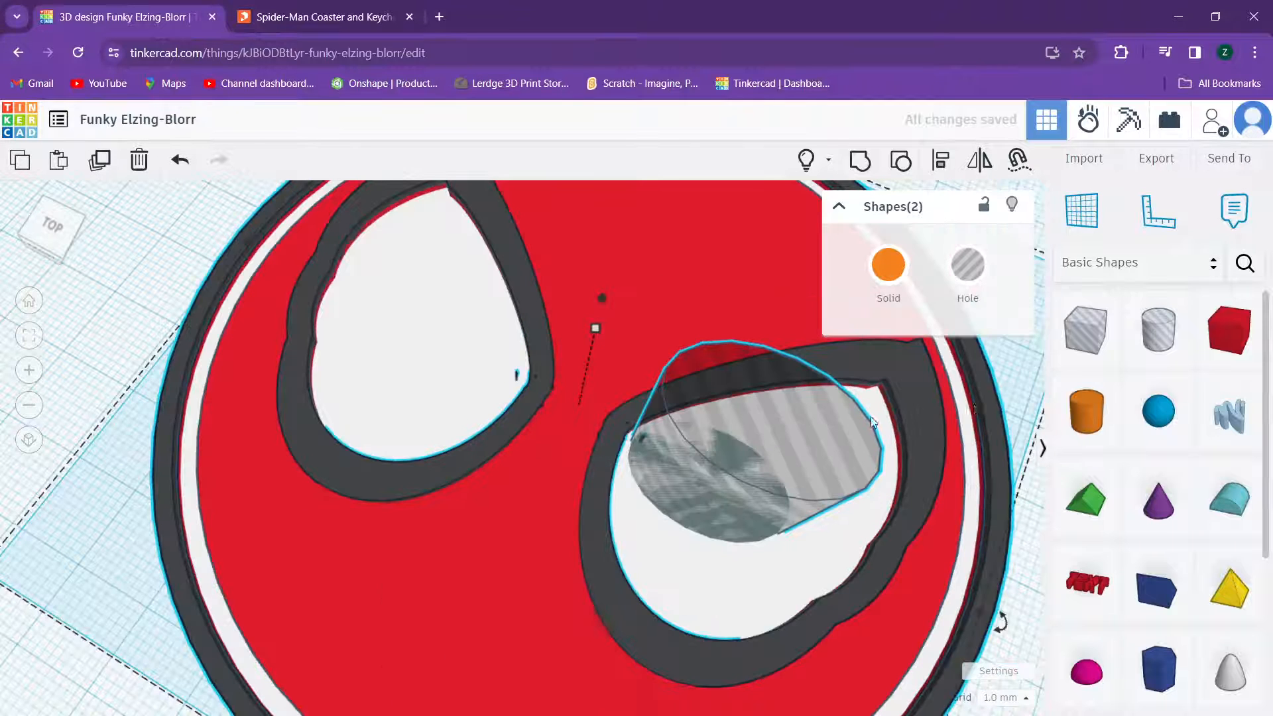
{"action": "left_click", "coordinate": [1031, 409]}
{"action": "left_click", "coordinate": [731, 446]}
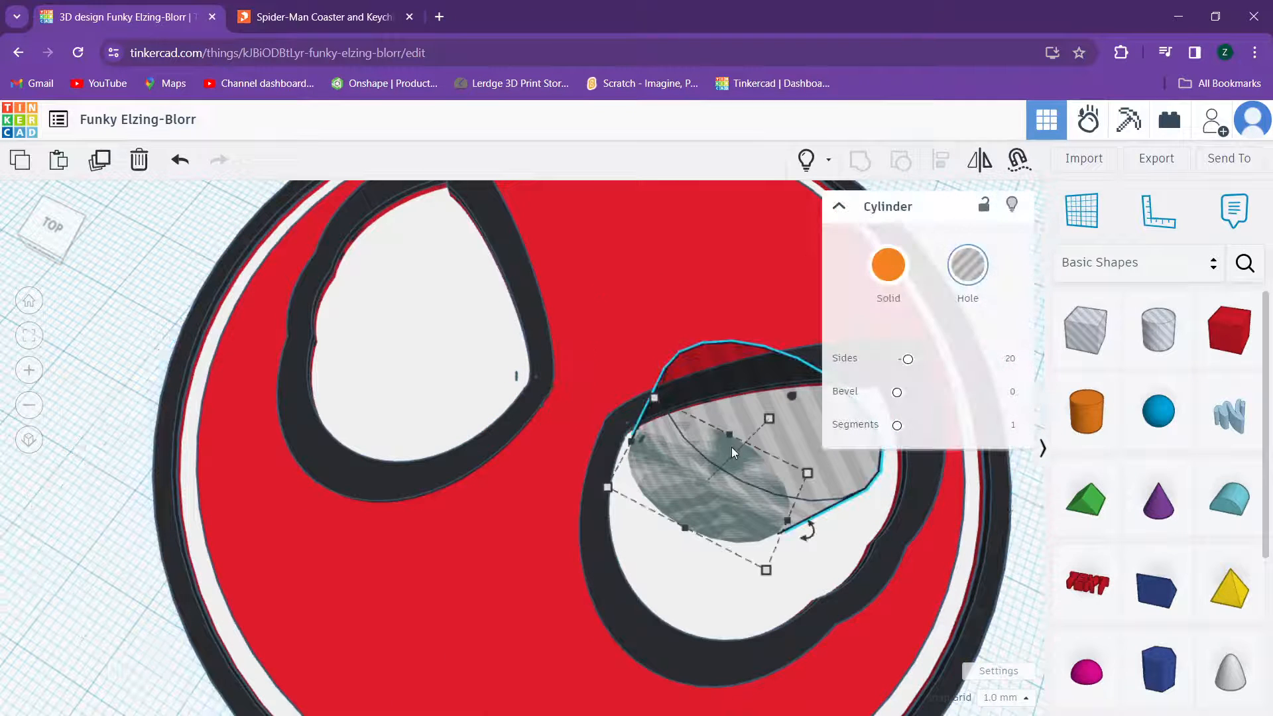
{"action": "scroll", "coordinate": [659, 435], "scroll_direction": "up", "scroll_amount": 3}
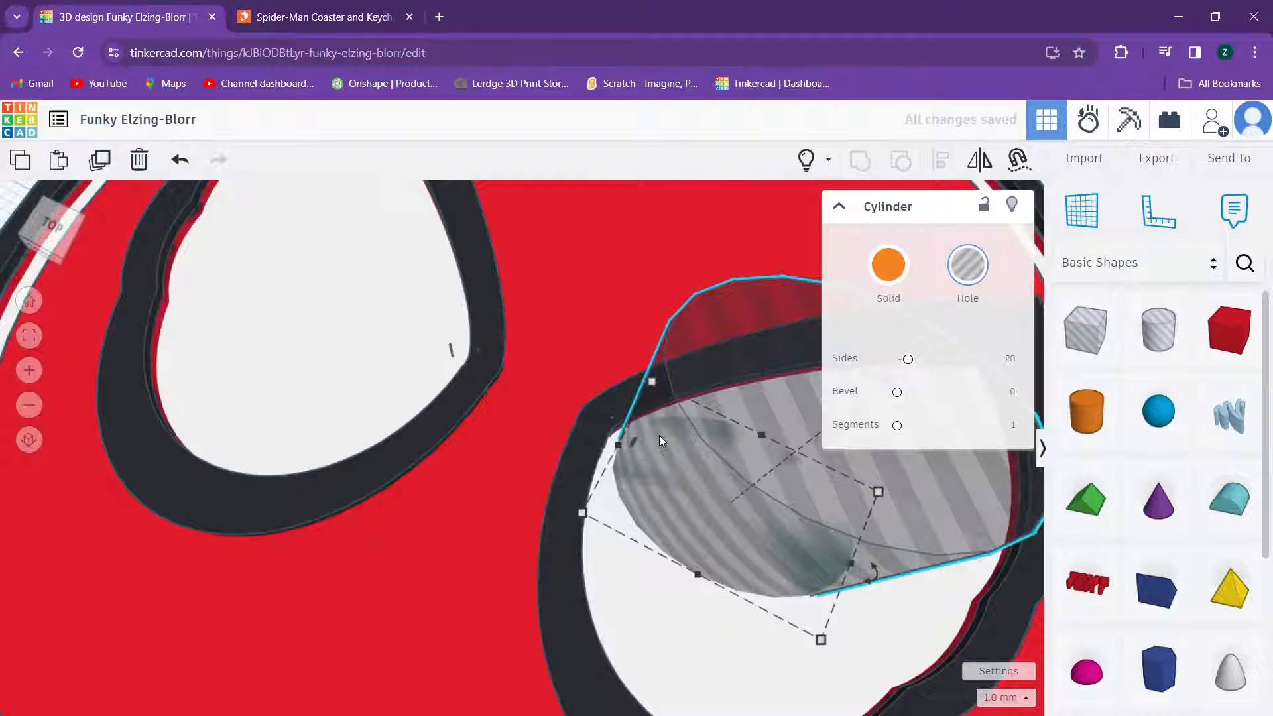
{"action": "key", "text": "ctrl+d"}
{"action": "key", "text": "Left"}
{"action": "key", "text": "Left"}
{"action": "key", "text": "Left"}
{"action": "key", "text": "Left"}
{"action": "key", "text": "Left"}
{"action": "key", "text": "Left"}
{"action": "key", "text": "Left"}
{"action": "key", "text": "Left"}
{"action": "key", "text": "Left"}
{"action": "key", "text": "Left"}
{"action": "key", "text": "Left"}
{"action": "key", "text": "Left"}
{"action": "key", "text": "Left"}
{"action": "key", "text": "Left"}
{"action": "key", "text": "Left"}
{"action": "key", "text": "Left"}
{"action": "key", "text": "Left"}
{"action": "key", "text": "Left"}
{"action": "key", "text": "Left"}
{"action": "key", "text": "Left"}
{"action": "key", "text": "Left"}
{"action": "key", "text": "Left"}
{"action": "key", "text": "Left"}
{"action": "key", "text": "Left"}
{"action": "key", "text": "Left"}
{"action": "key", "text": "Left"}
{"action": "key", "text": "Left"}
{"action": "key", "text": "Left"}
{"action": "key", "text": "Left"}
{"action": "key", "text": "Left"}
{"action": "key", "text": "Left"}
{"action": "key", "text": "Left"}
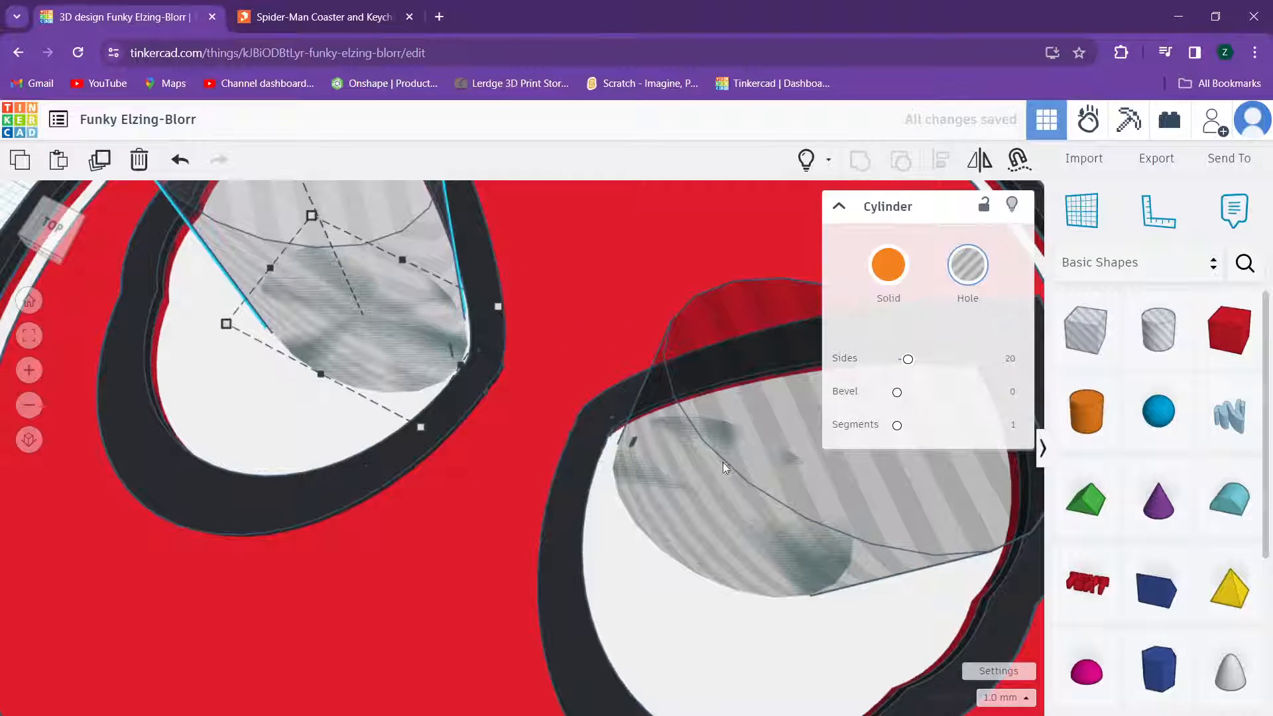
Step: Try to group both cylinder holes with the black ring and eyes to remove the slivers
{"action": "left_click", "coordinate": [742, 464], "text": "shift"}
{"action": "left_click", "coordinate": [590, 459], "text": "shift"}
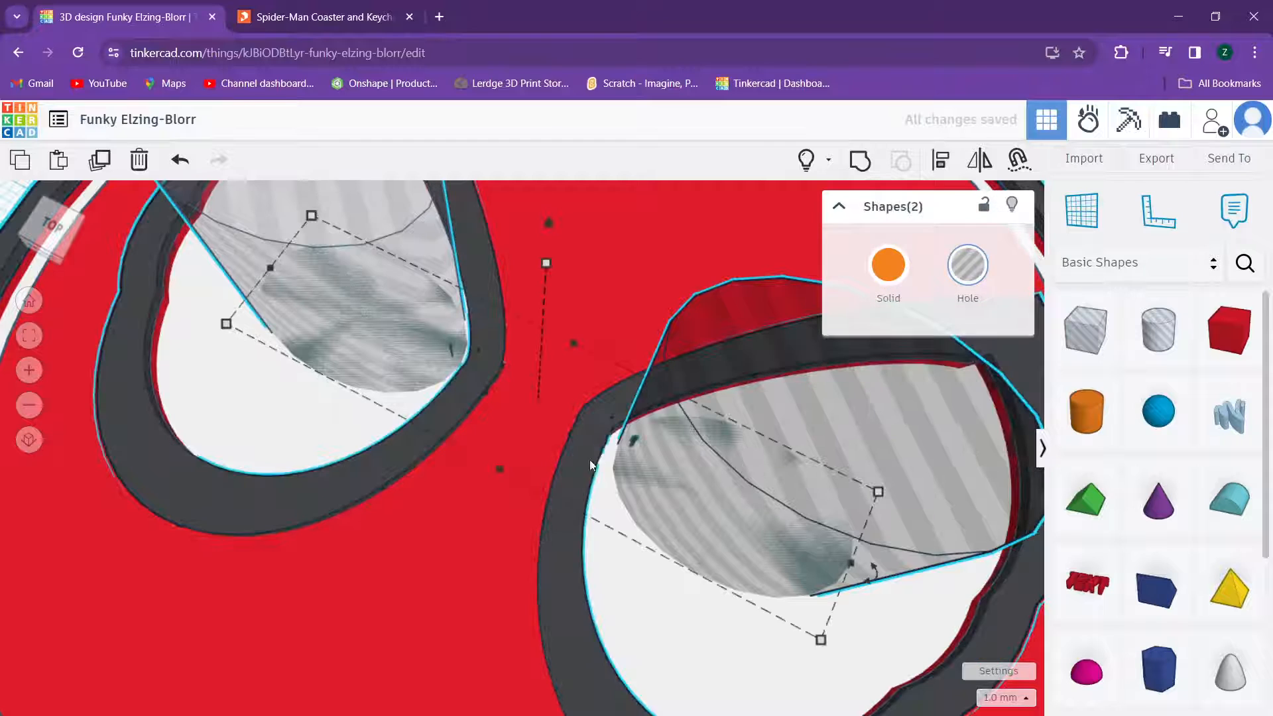
{"action": "left_click", "coordinate": [898, 158]}
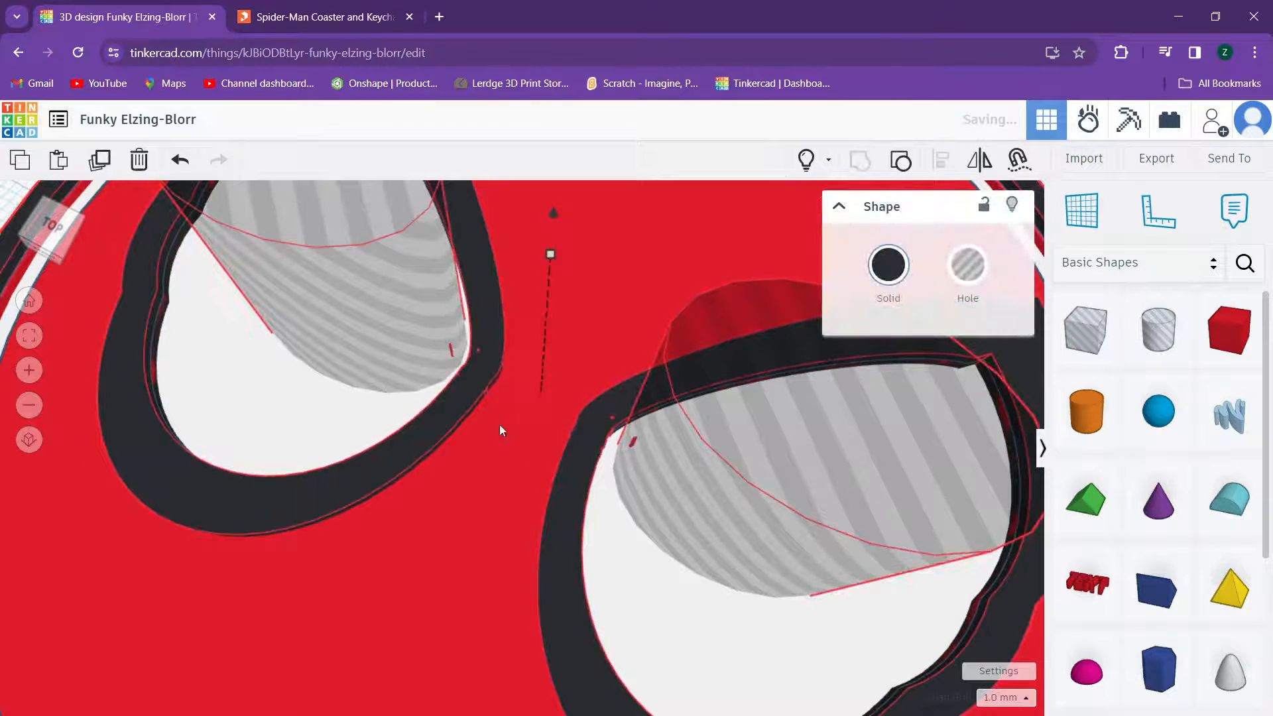
{"action": "right_click_drag", "start_coordinate": [582, 345], "coordinate": [644, 330]}
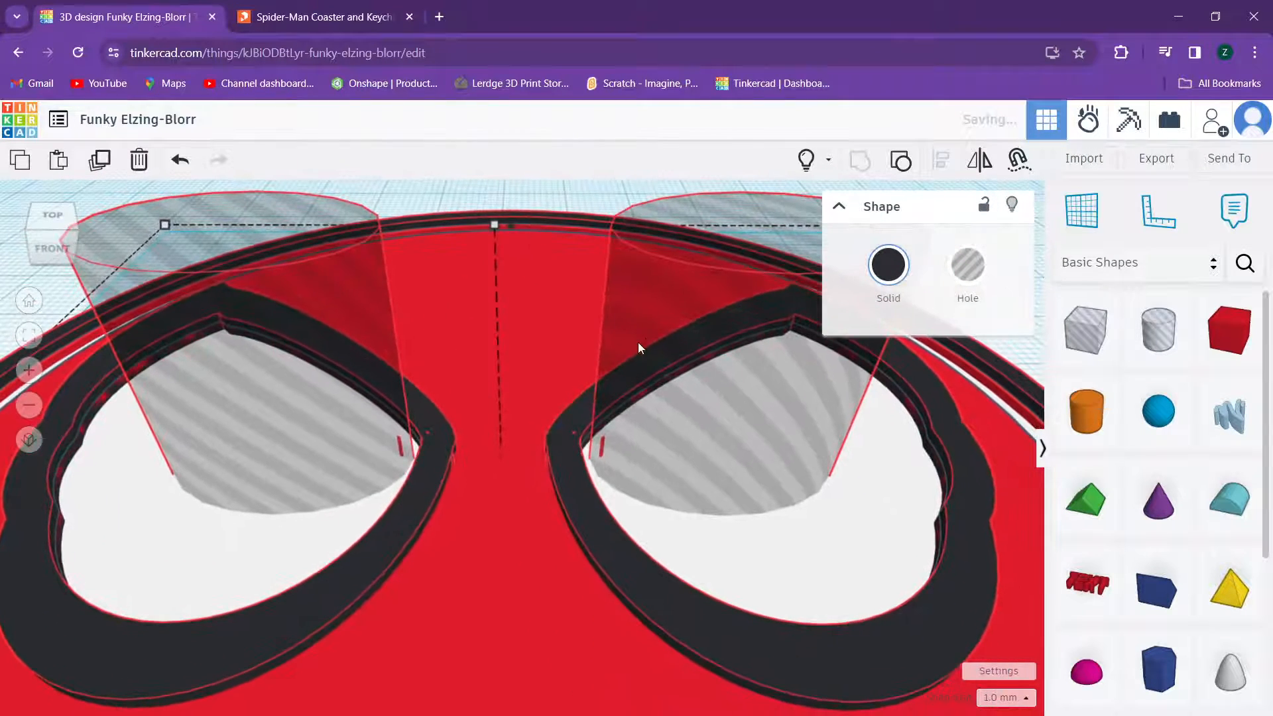
{"action": "scroll", "coordinate": [558, 356], "scroll_direction": "down", "scroll_amount": 2}
{"action": "mouse_move", "coordinate": [558, 357]}
{"action": "right_mouse_down"}
{"action": "mouse_move", "coordinate": [533, 390]}
{"action": "mouse_move", "coordinate": [534, 348]}
{"action": "right_mouse_up"}
{"action": "scroll", "coordinate": [533, 392], "scroll_direction": "up", "scroll_amount": 2}
{"action": "scroll", "coordinate": [531, 365], "scroll_direction": "down", "scroll_amount": 2}
{"action": "scroll", "coordinate": [540, 391], "scroll_direction": "up", "scroll_amount": 4}
{"action": "right_click_drag", "start_coordinate": [555, 403], "coordinate": [610, 302]}
{"action": "left_click", "coordinate": [512, 401]}
{"action": "scroll", "coordinate": [610, 302], "scroll_direction": "down", "scroll_amount": 5}
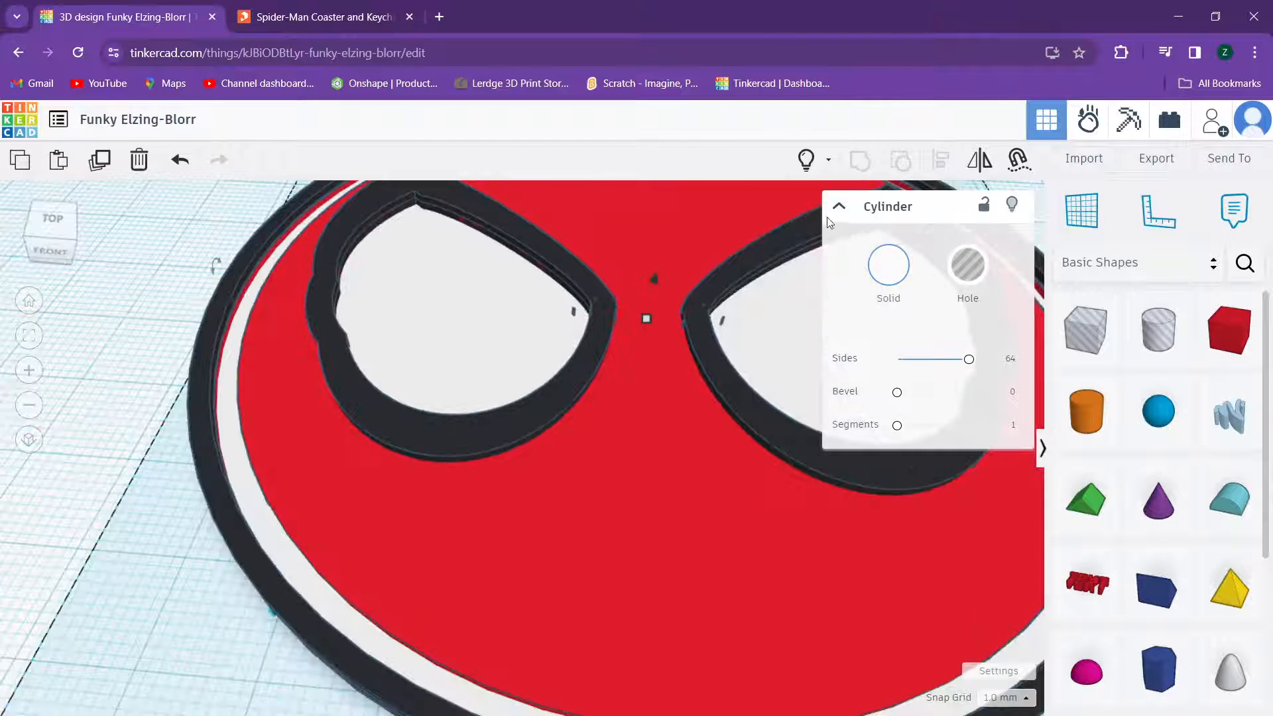
Step: Undo the grouping of the cylinder holes with the black ring
{"action": "left_click", "coordinate": [180, 159]}
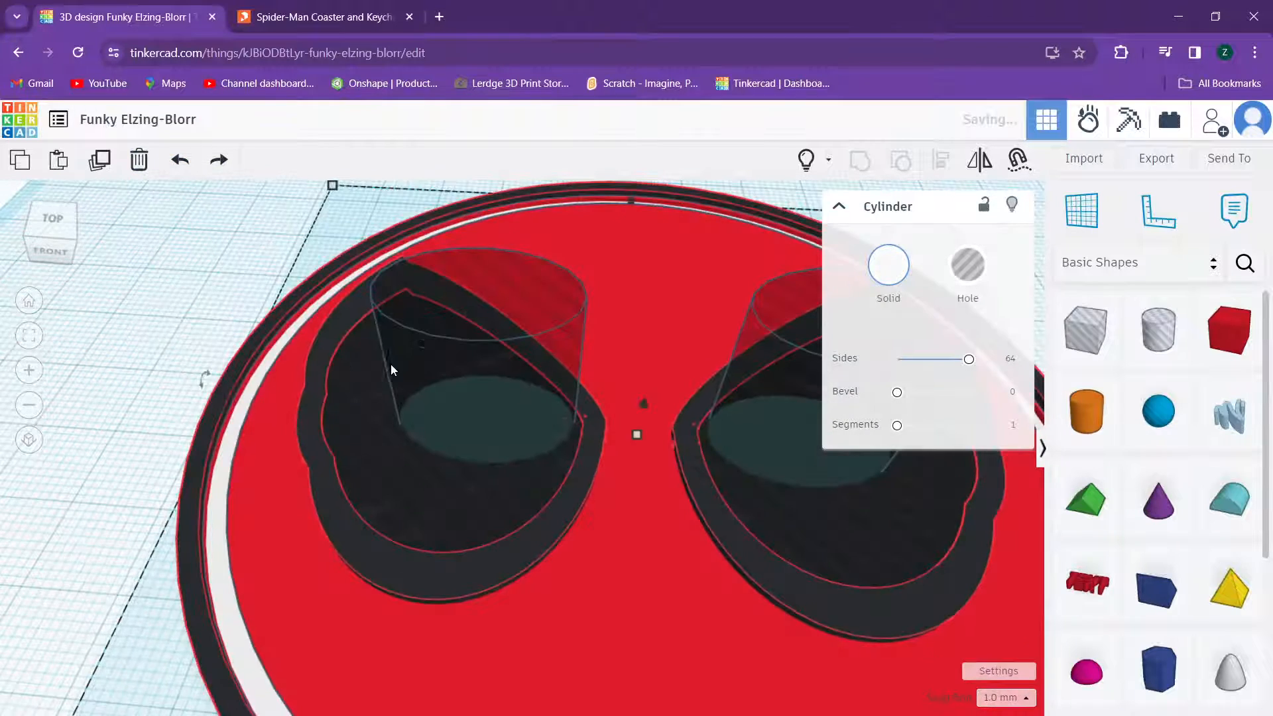
{"action": "right_click_drag", "start_coordinate": [391, 364], "coordinate": [542, 414]}
{"action": "key", "text": "ctrl+z"}
Step: Try to group both cylinder holes with the red disc, and undo that grouping
{"action": "scroll", "coordinate": [543, 414], "scroll_direction": "up", "scroll_amount": 3}
{"action": "left_click", "coordinate": [543, 416]}
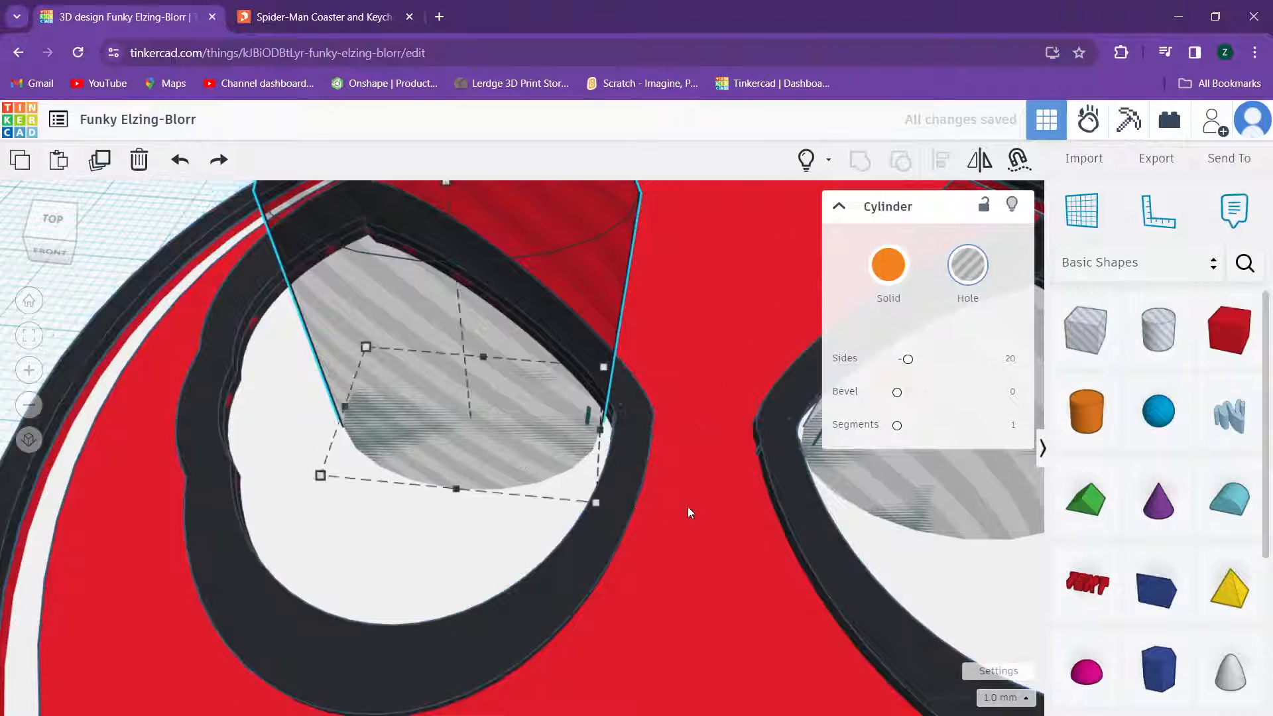
{"action": "left_click", "coordinate": [885, 475], "text": "shift"}
{"action": "left_click", "coordinate": [702, 554], "text": "shift"}
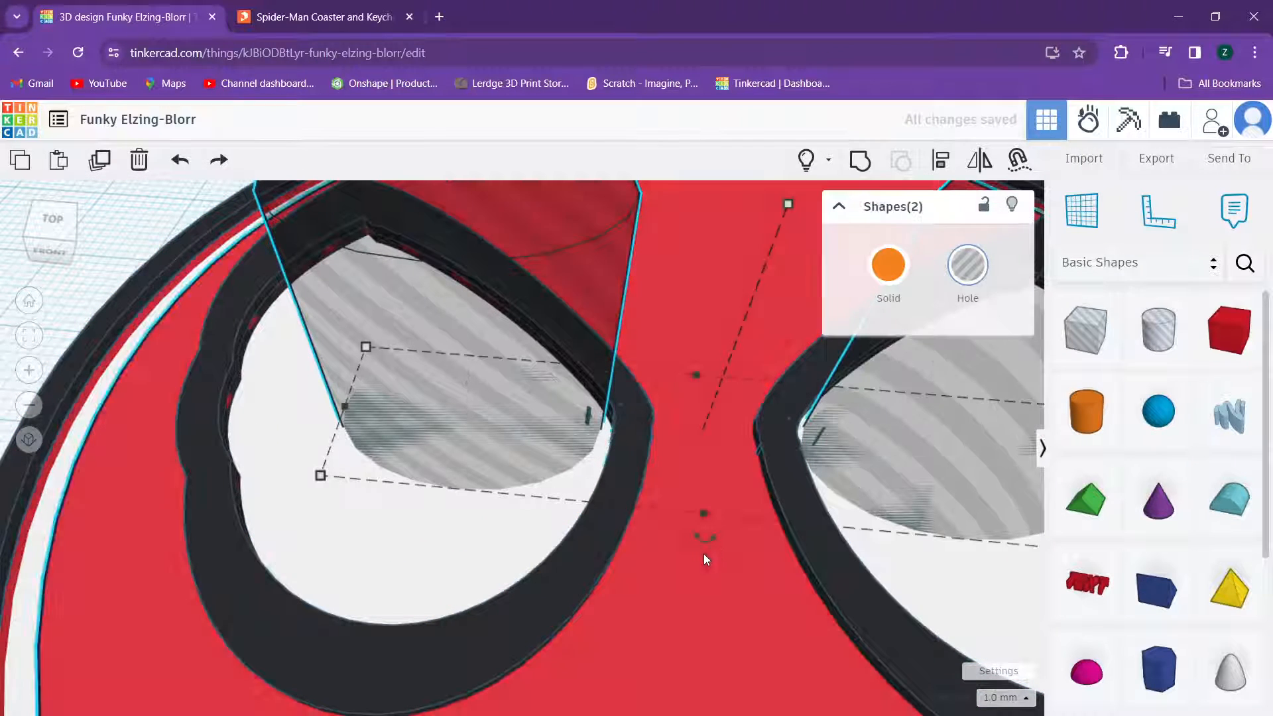
{"action": "left_click", "coordinate": [859, 159]}
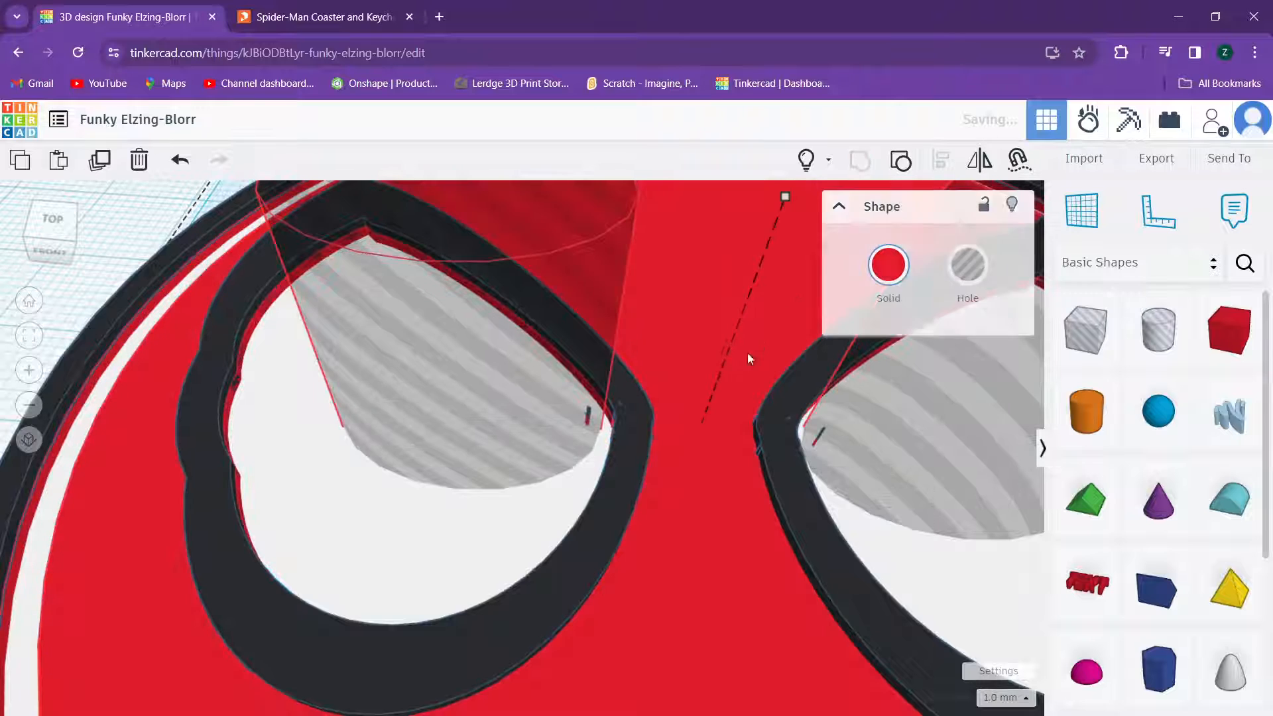
{"action": "right_click_drag", "start_coordinate": [647, 489], "coordinate": [594, 381]}
{"action": "scroll", "coordinate": [574, 332], "scroll_direction": "up", "scroll_amount": 2}
{"action": "scroll", "coordinate": [584, 331], "scroll_direction": "down", "scroll_amount": 5}
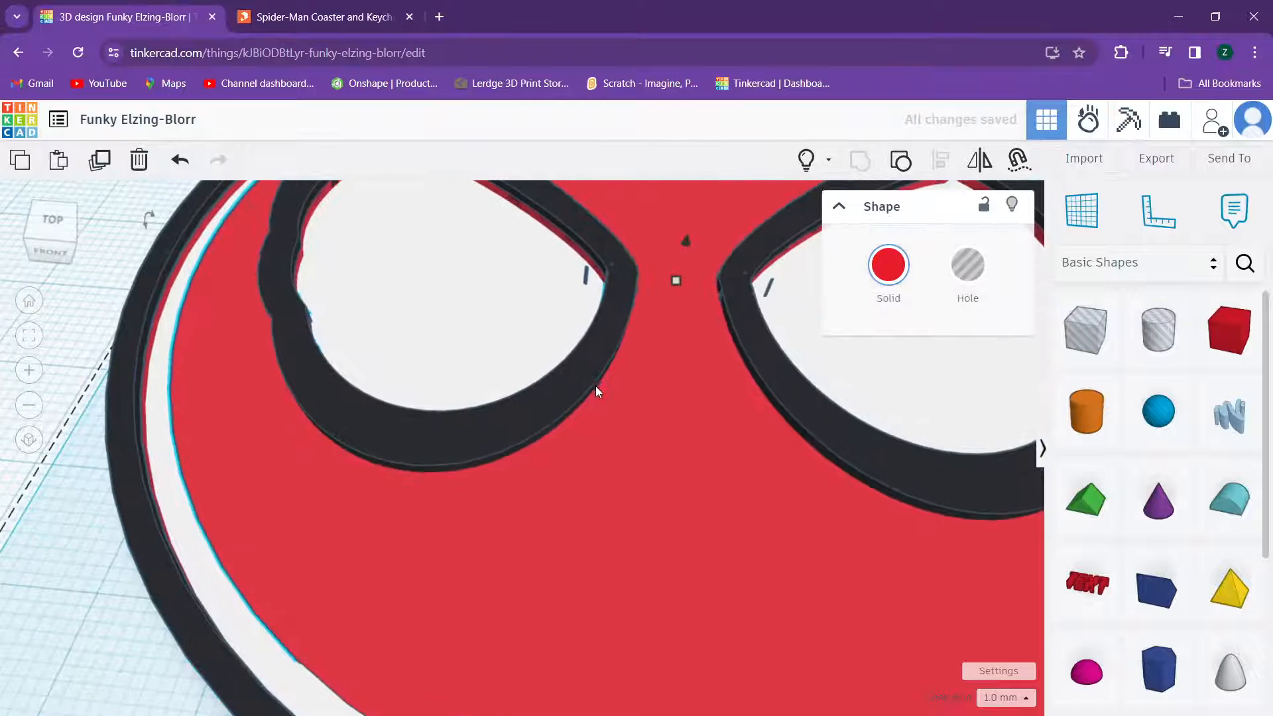
{"action": "key", "text": "ctrl+z"}
Step: Group the two cylinder holes into one hole shape and duplicate it in place
{"action": "left_click", "coordinate": [634, 504]}
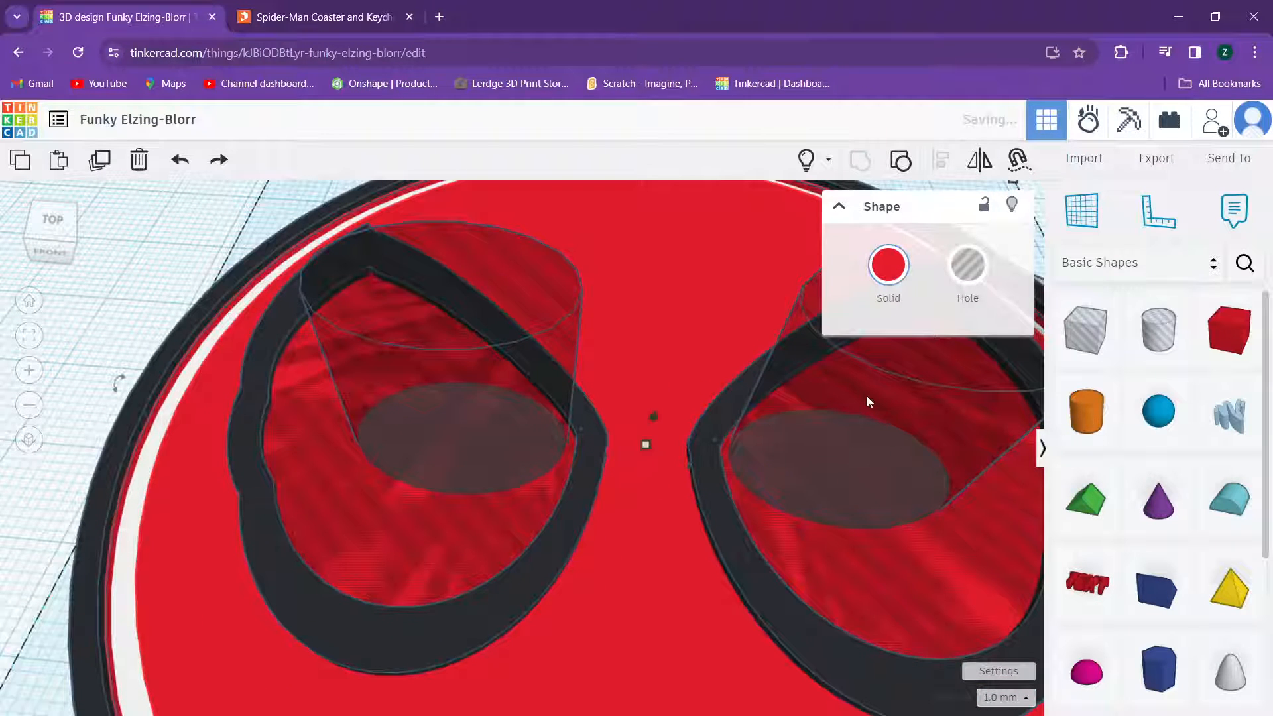
{"action": "left_click", "coordinate": [794, 400]}
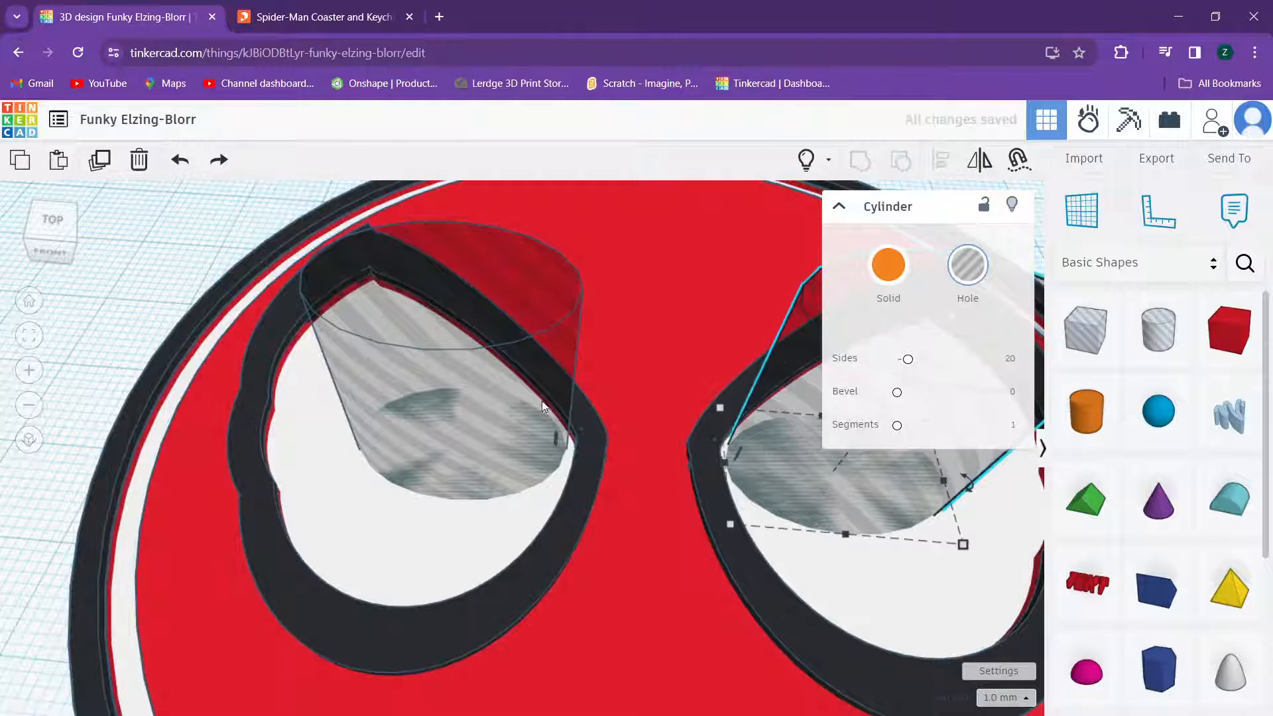
{"action": "left_click", "coordinate": [509, 388], "text": "shift"}
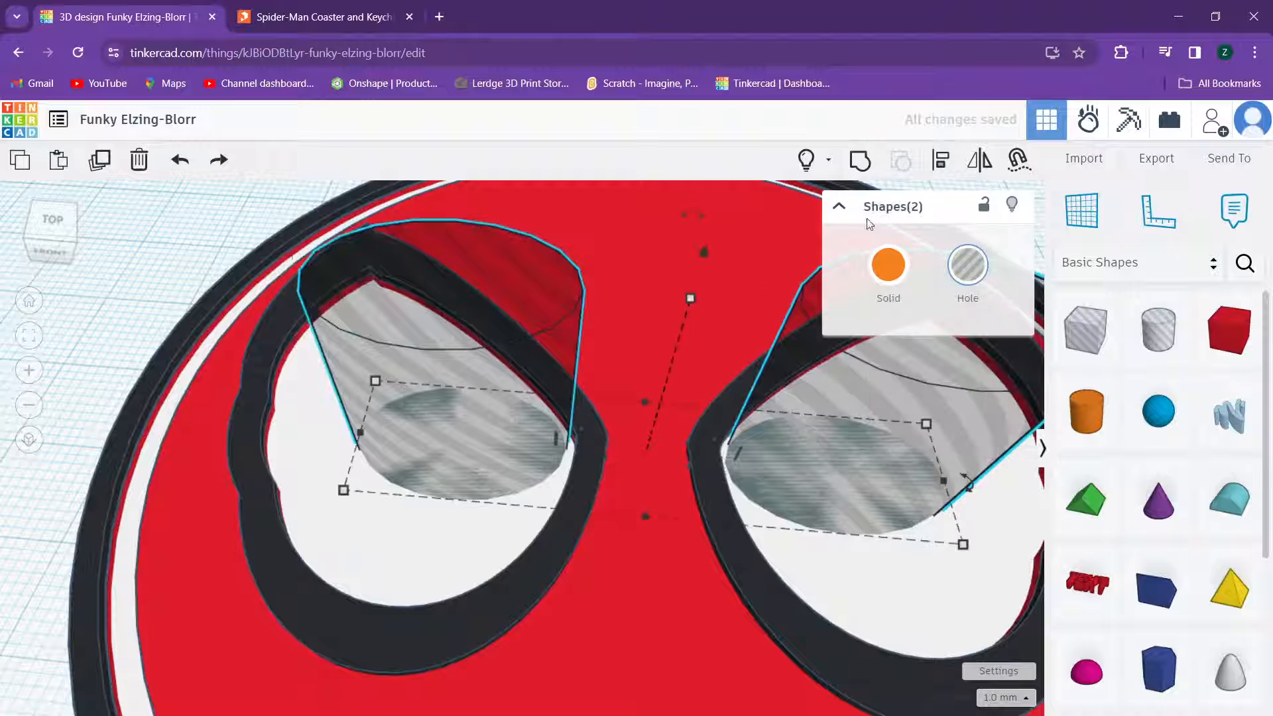
{"action": "left_click", "coordinate": [870, 165]}
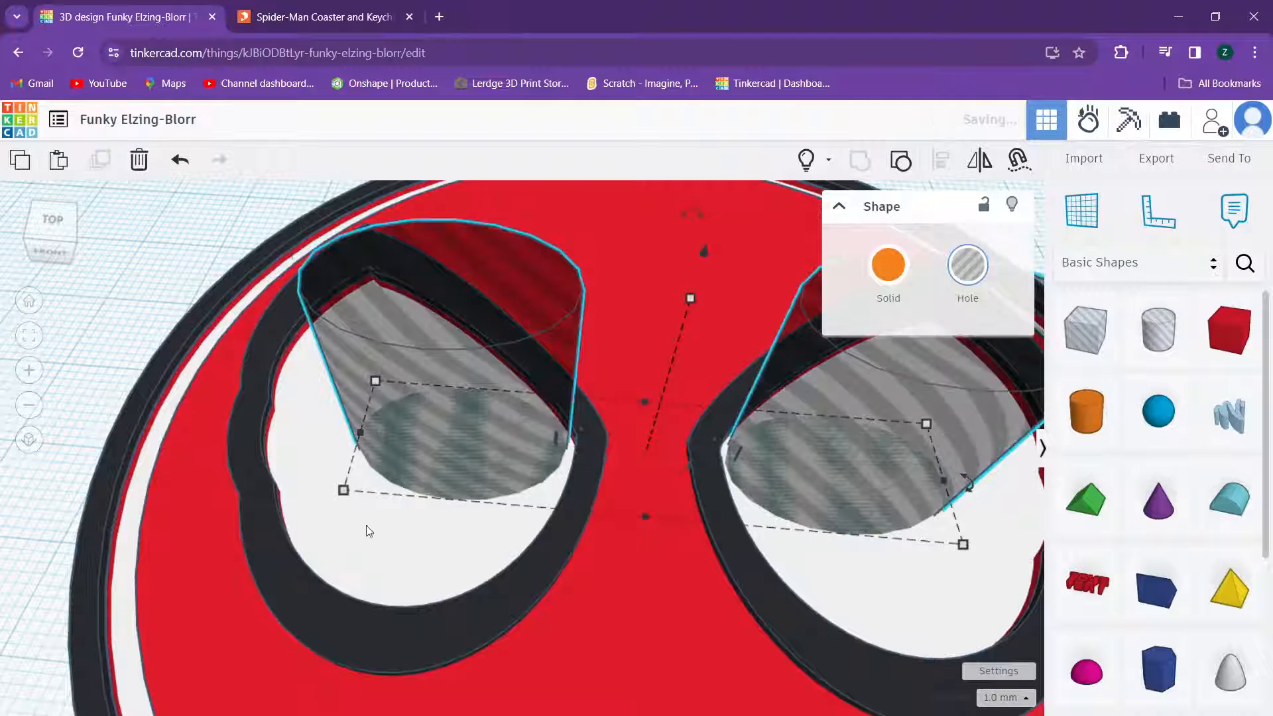
Step: Group one paired cylinder hole with the black ring and its copy with the red disc to remove the slivers from both
{"action": "left_click", "coordinate": [459, 606], "text": "shift"}
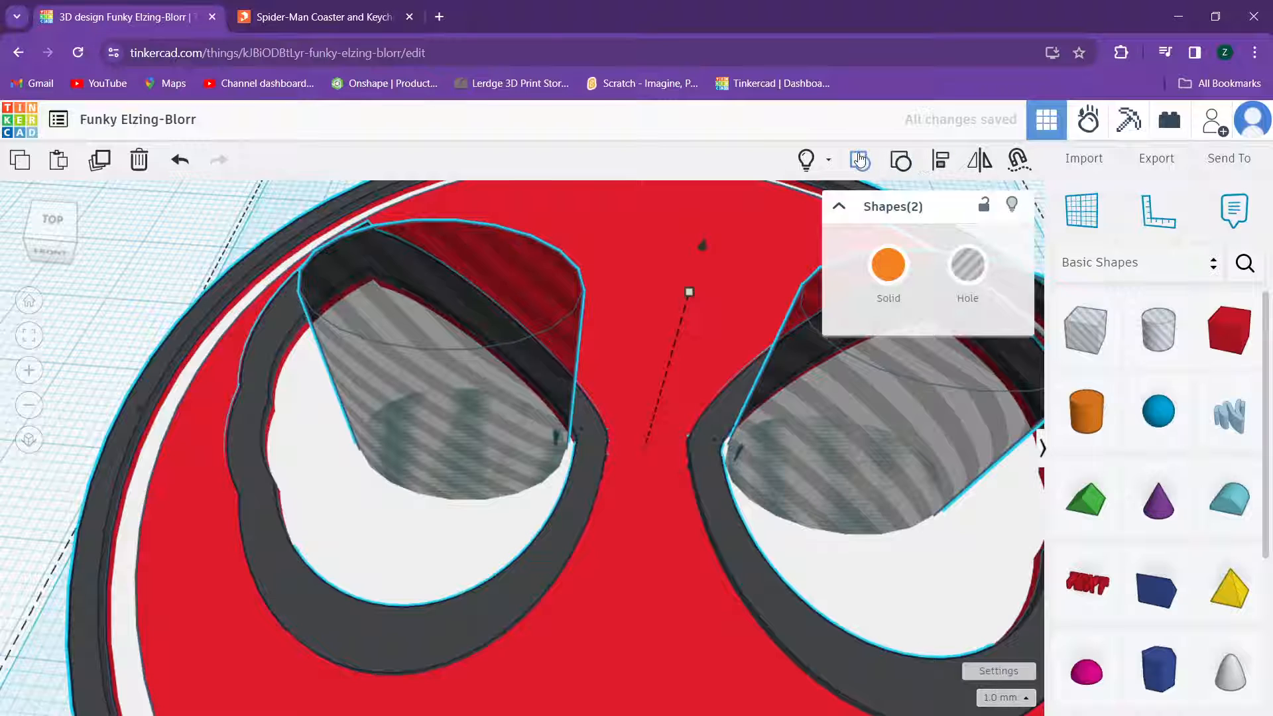
{"action": "left_click", "coordinate": [860, 160]}
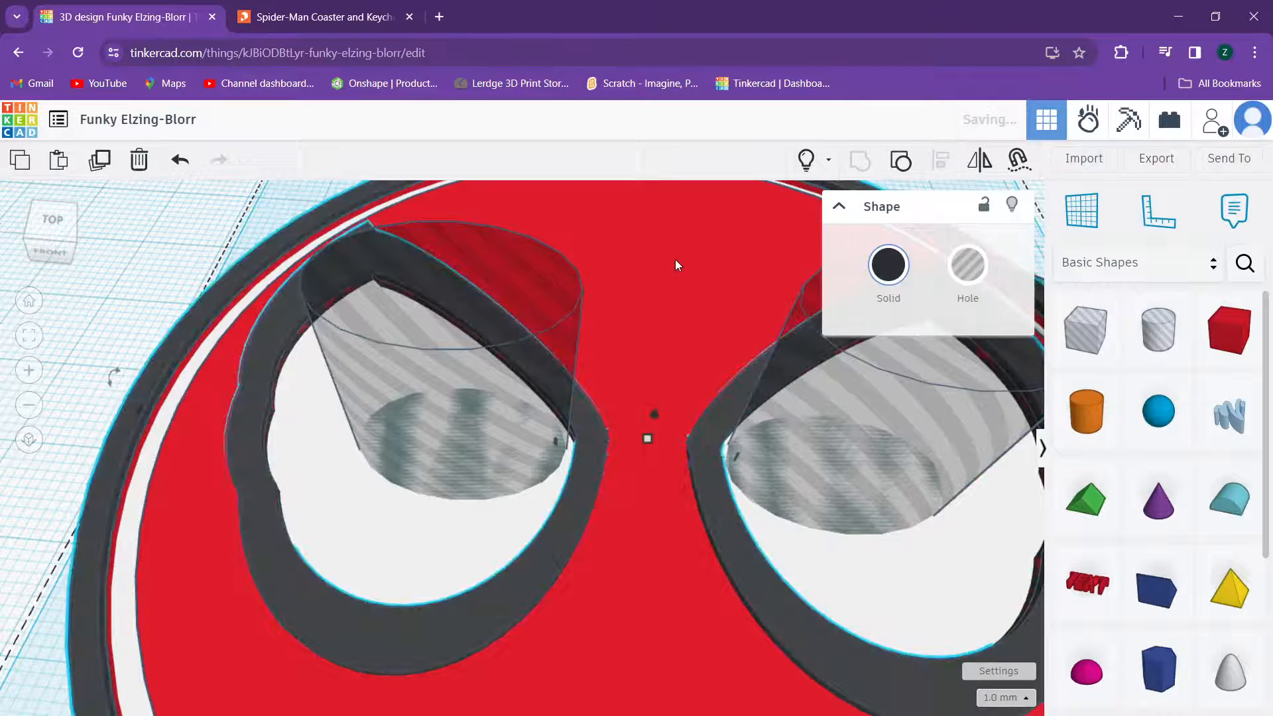
{"action": "key", "text": "ctrl+z"}
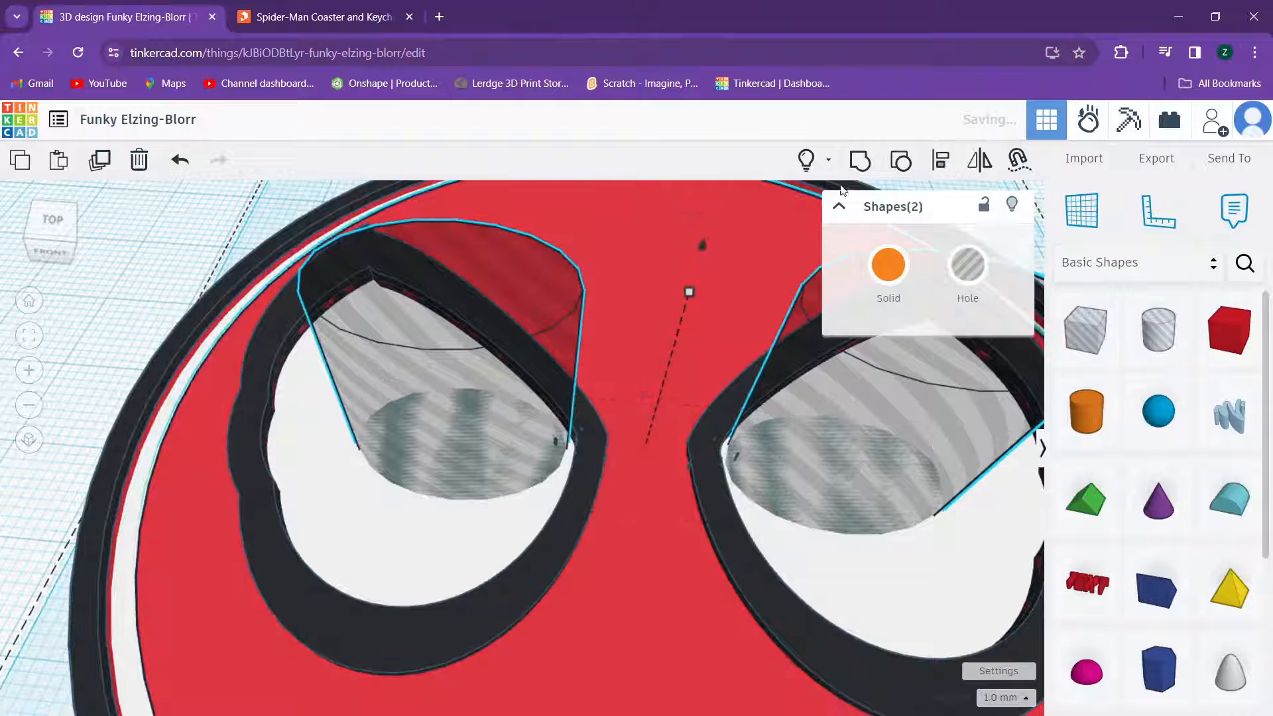
{"action": "left_click", "coordinate": [860, 163]}
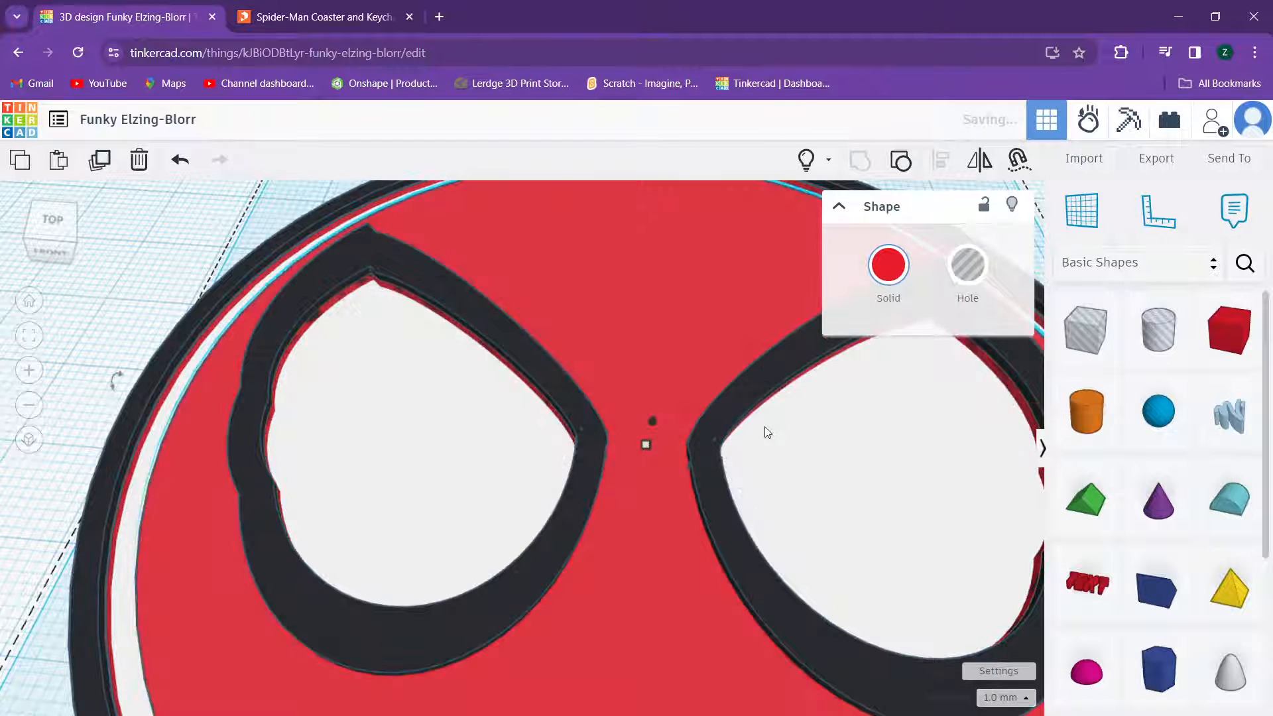
{"action": "right_click_drag", "start_coordinate": [765, 427], "coordinate": [535, 402]}
{"action": "scroll", "coordinate": [535, 401], "scroll_direction": "down", "scroll_amount": 5}
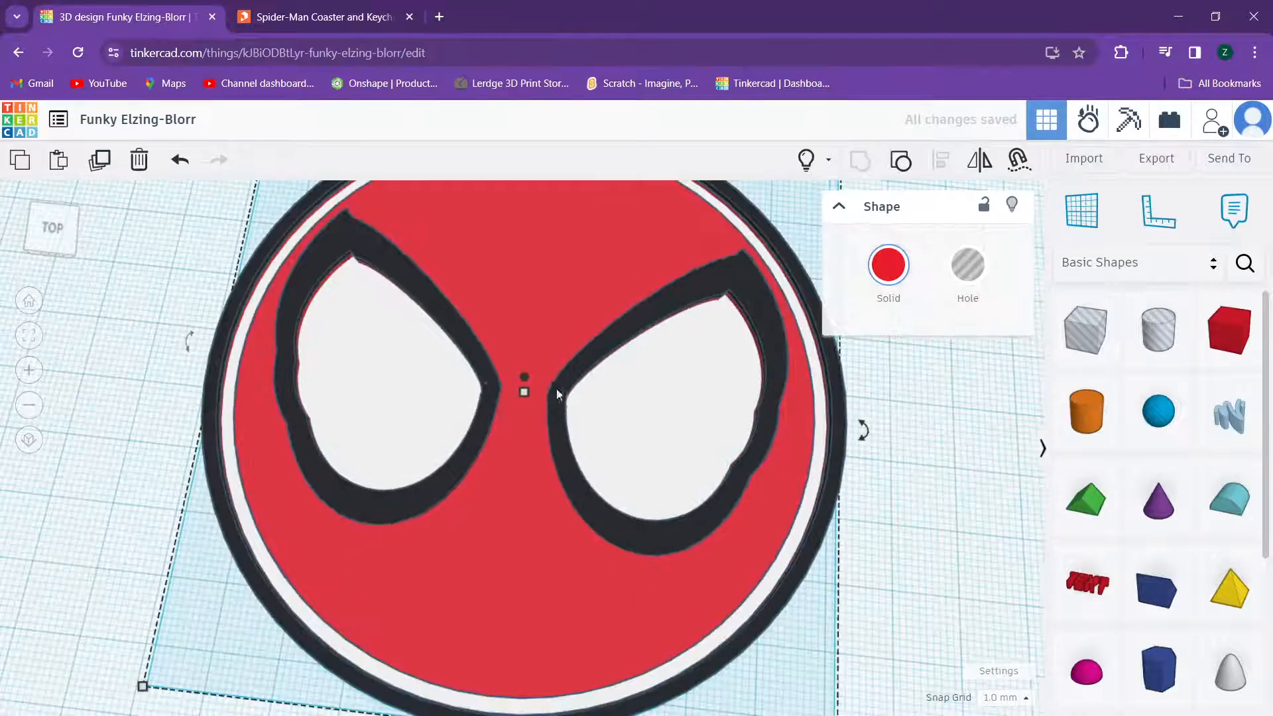
{"action": "right_click_drag", "start_coordinate": [575, 416], "coordinate": [585, 409]}
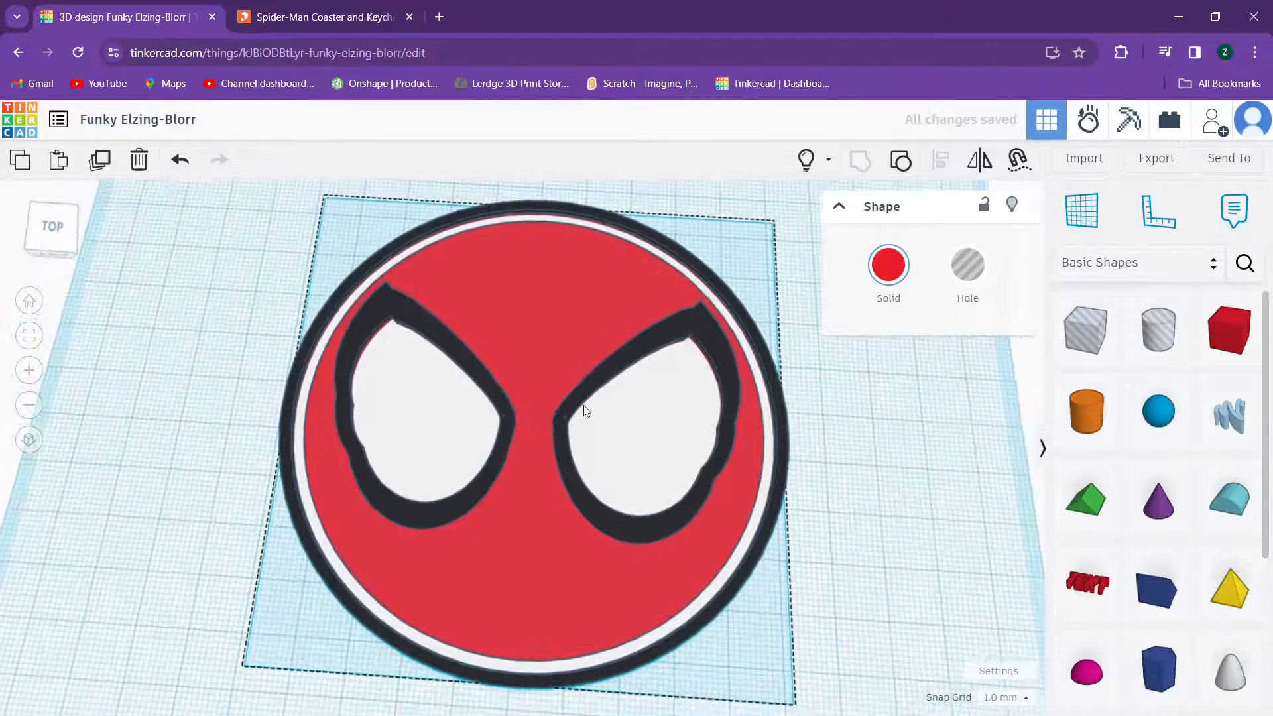
Step: Place a six-sided polygon between the eyes, scaled down to 15 mm high, and color it black
{"action": "left_click", "coordinate": [1160, 680]}
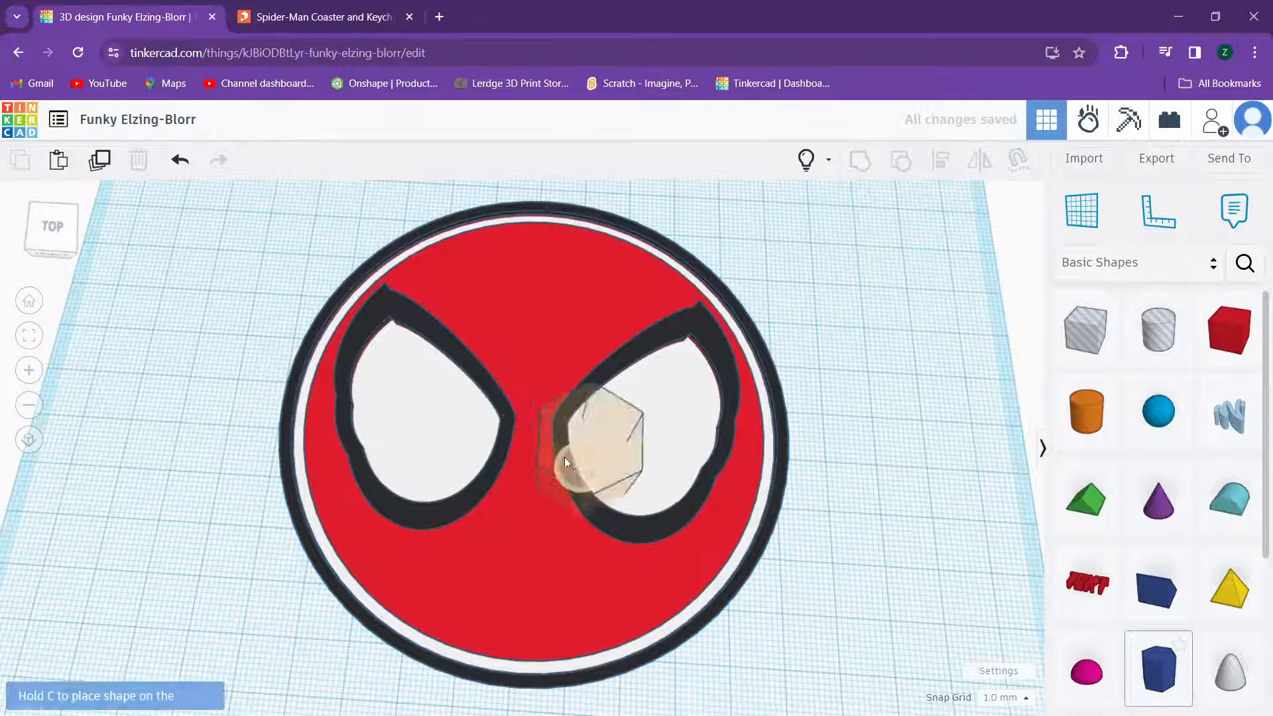
{"action": "left_click", "coordinate": [530, 461]}
{"action": "scroll", "coordinate": [533, 449], "scroll_direction": "up", "scroll_amount": 2}
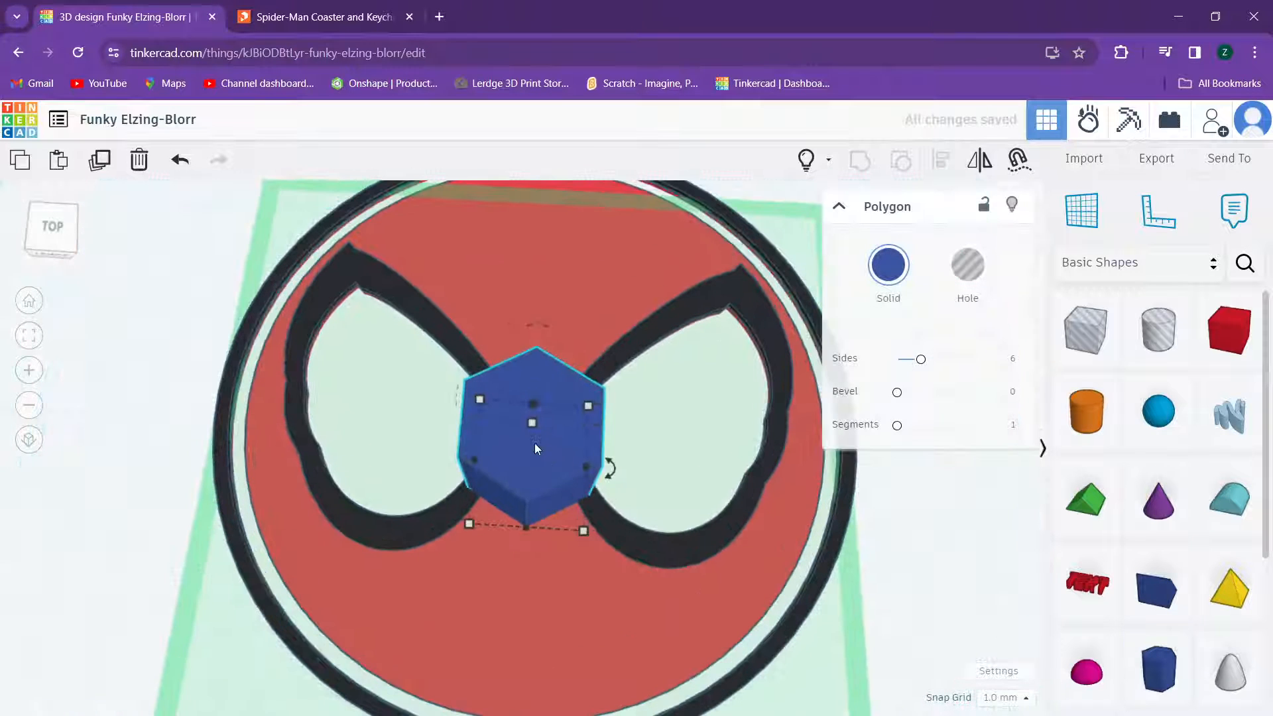
{"action": "left_click_drag", "start_coordinate": [531, 432], "coordinate": [531, 436]}
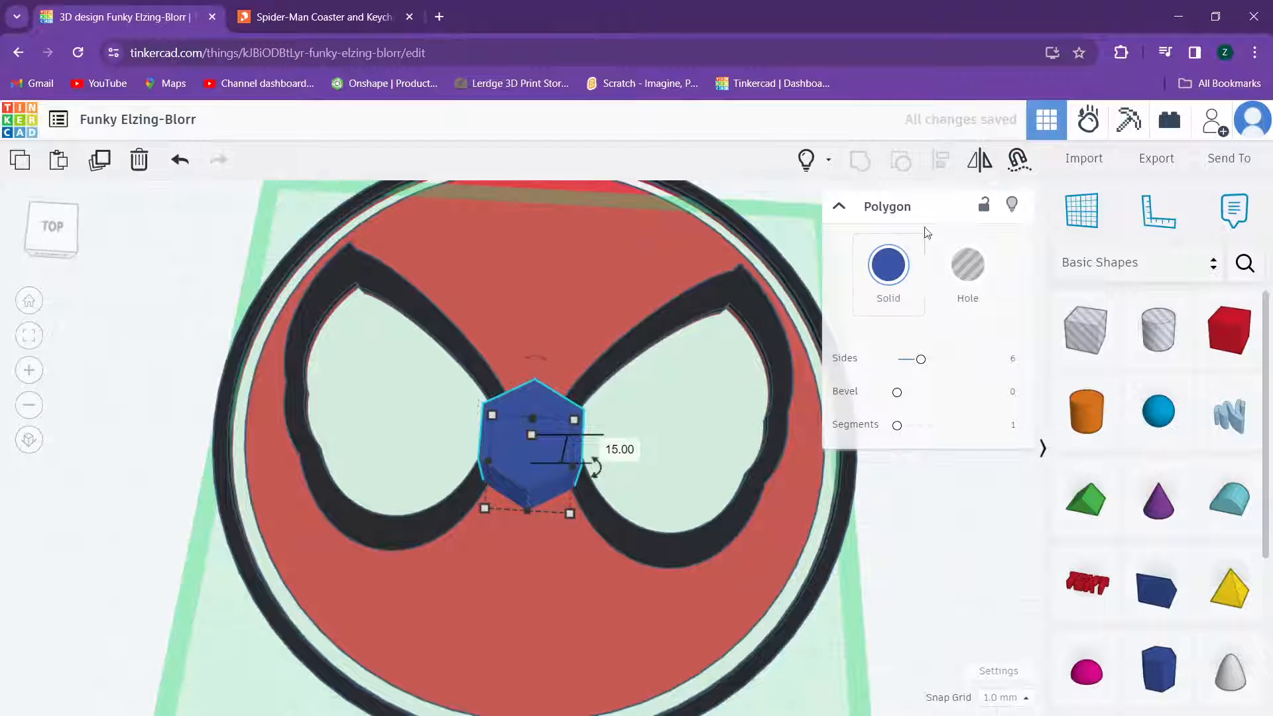
{"action": "left_click", "coordinate": [888, 265]}
{"action": "left_click", "coordinate": [1071, 473]}
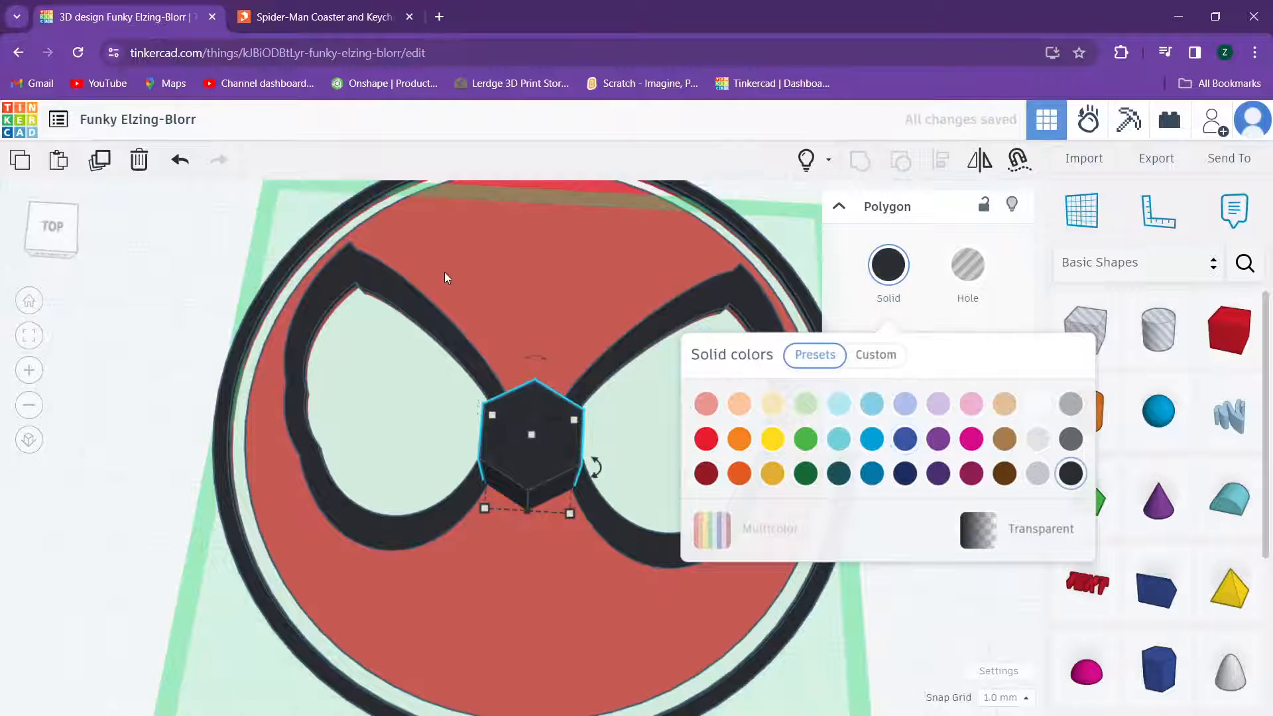
Step: Align the black hexagon with the coaster's parts on their center in both horizontal directions
{"action": "scroll", "coordinate": [490, 315], "scroll_direction": "down", "scroll_amount": 5}
{"action": "left_click_drag", "start_coordinate": [251, 287], "coordinate": [357, 409]}
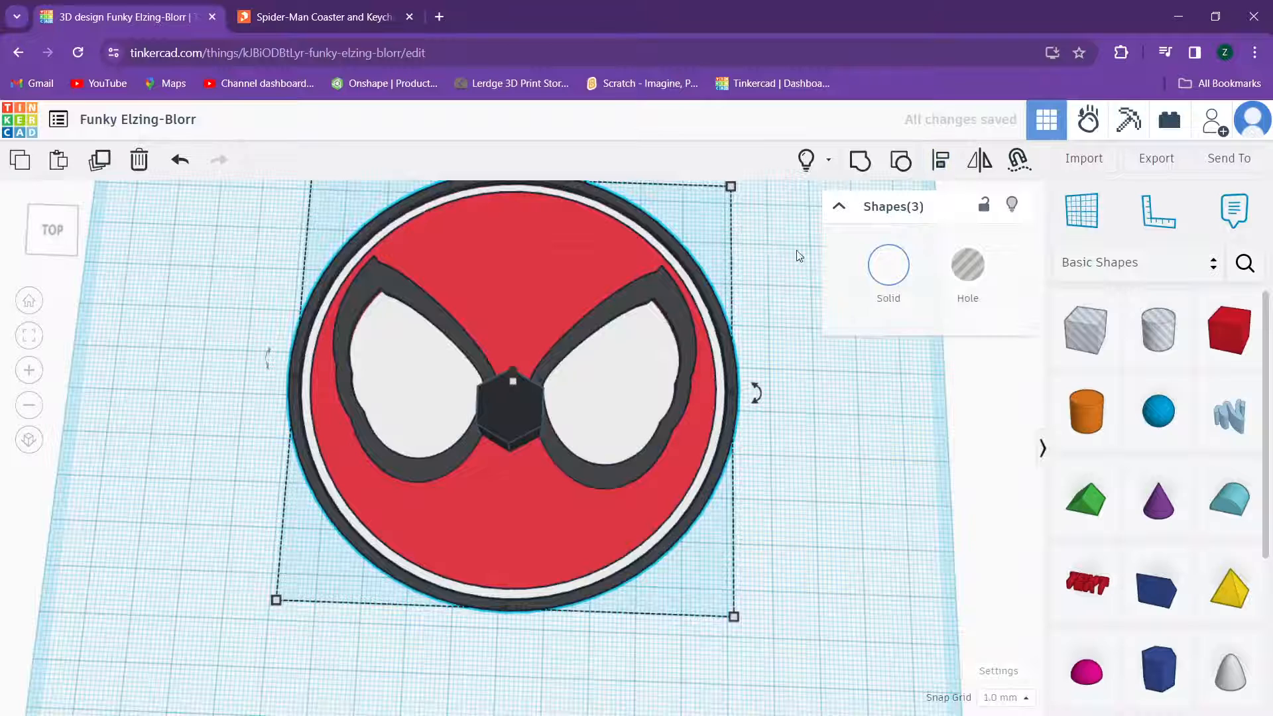
{"action": "left_click", "coordinate": [510, 407], "text": "shift"}
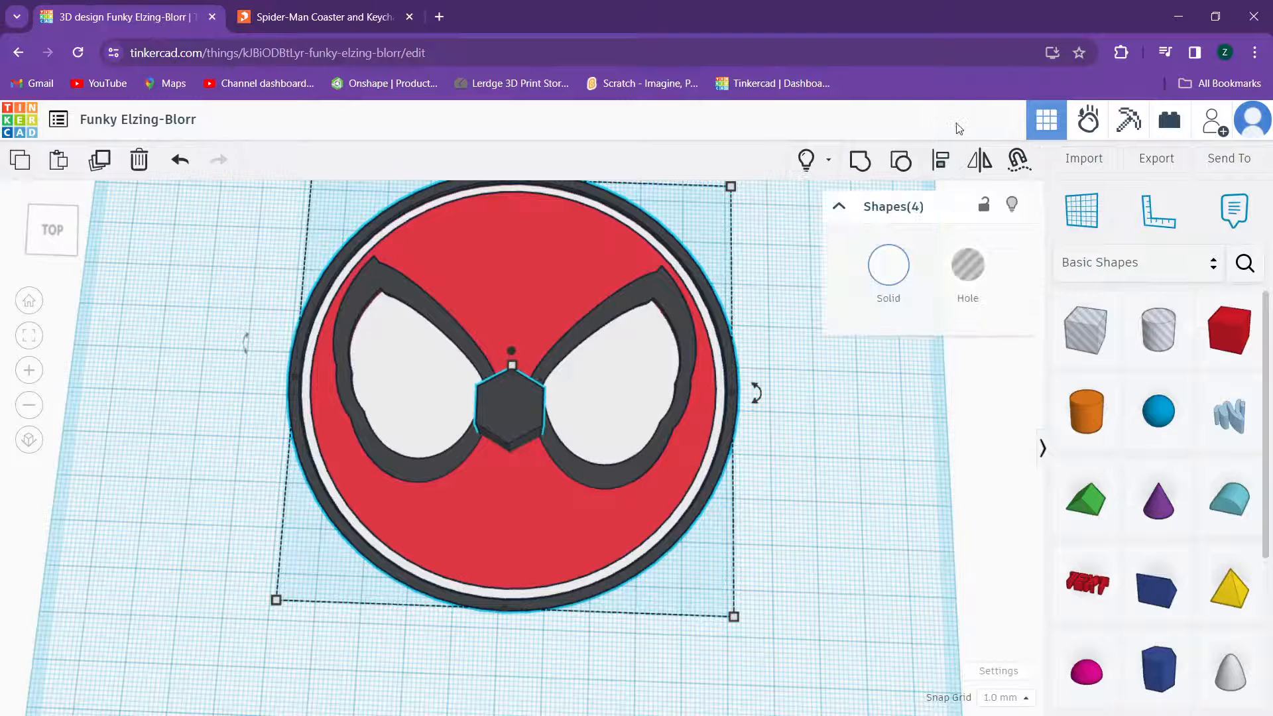
{"action": "left_click", "coordinate": [942, 161]}
{"action": "left_click", "coordinate": [272, 375]}
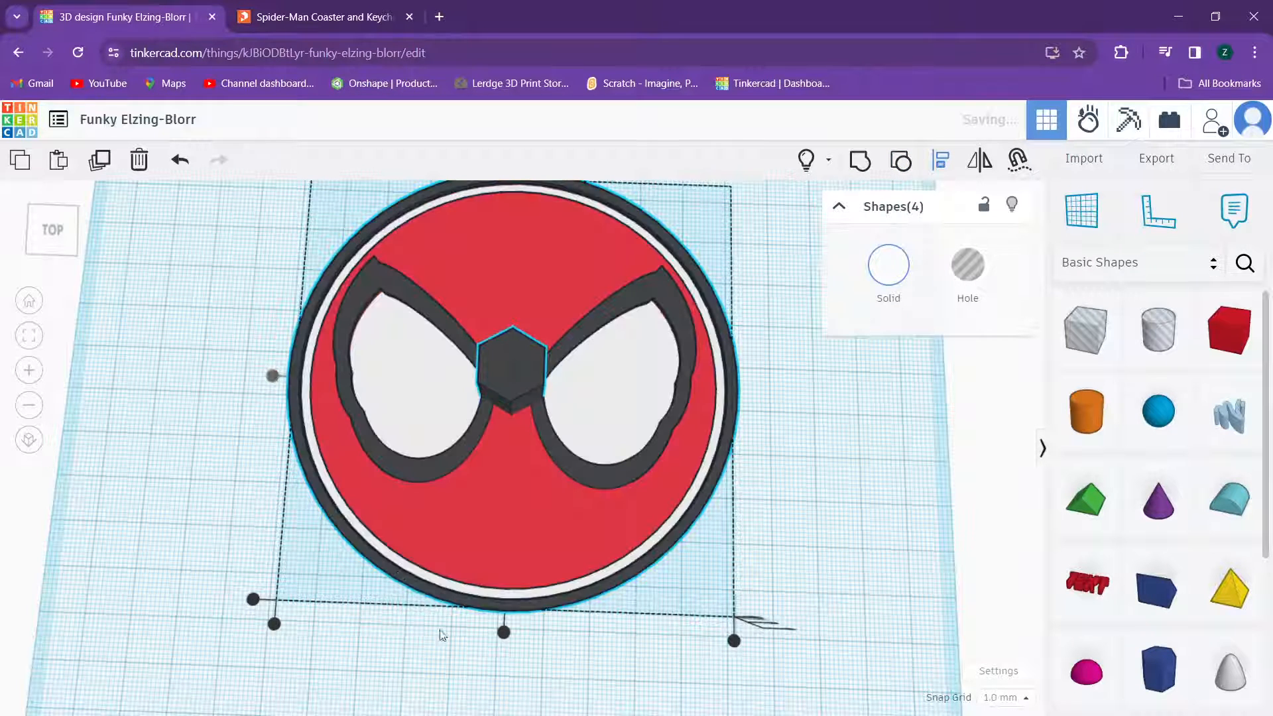
{"action": "left_click", "coordinate": [504, 631]}
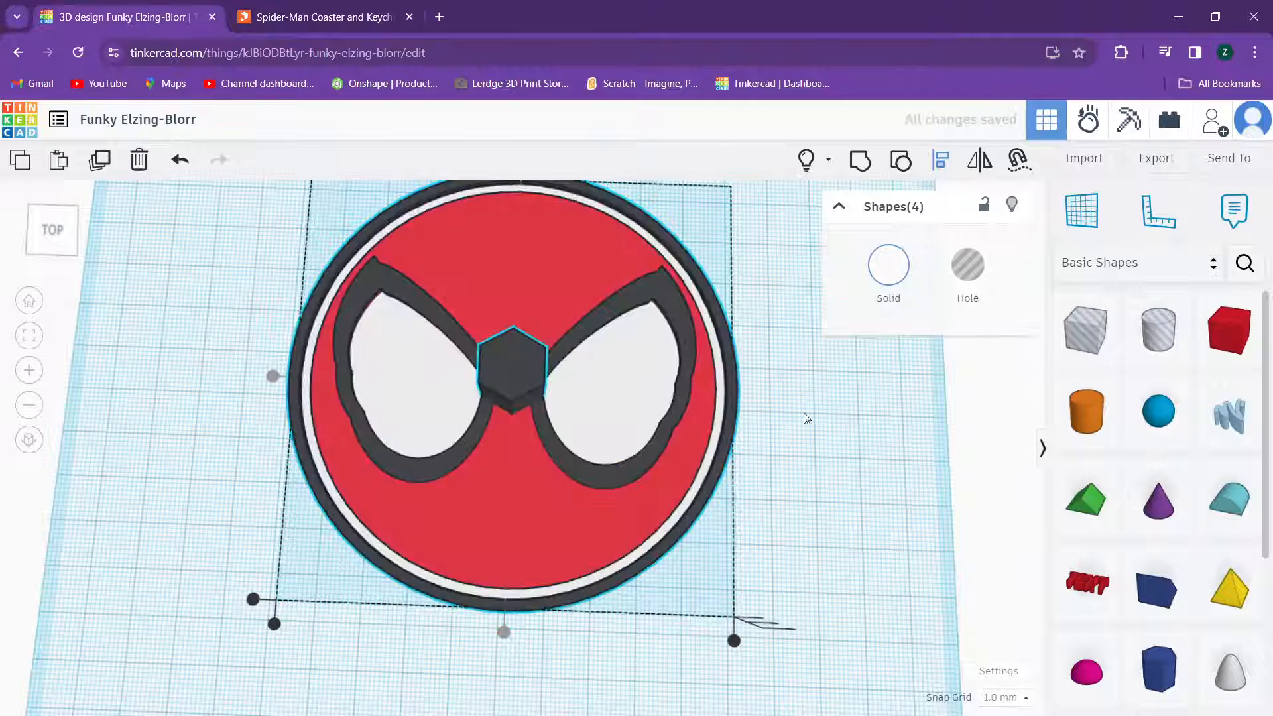
{"action": "left_click", "coordinate": [807, 417]}
Step: Check the coaster reference photo and flatten the black hexagon between the eyes to 1 mm high
{"action": "scroll", "coordinate": [750, 371], "scroll_direction": "up", "scroll_amount": 4}
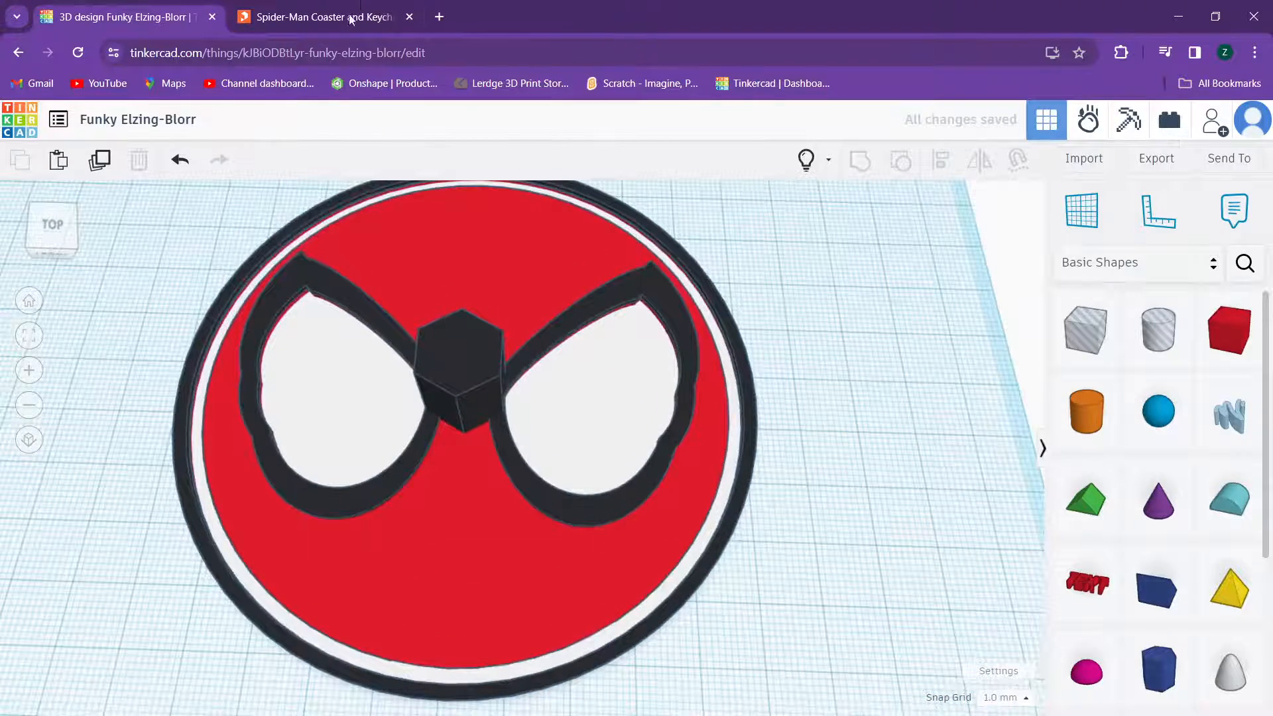
{"action": "left_click", "coordinate": [351, 21]}
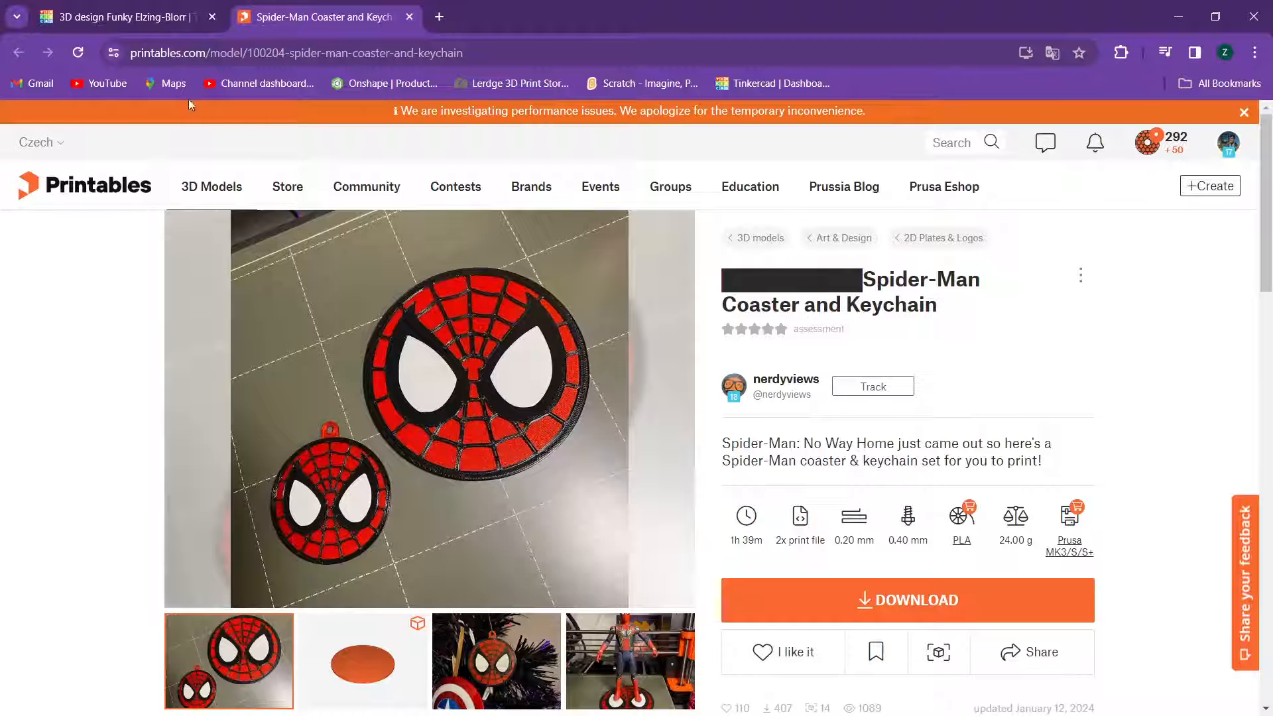
{"action": "left_click", "coordinate": [120, 17]}
{"action": "scroll", "coordinate": [462, 340], "scroll_direction": "up", "scroll_amount": 3}
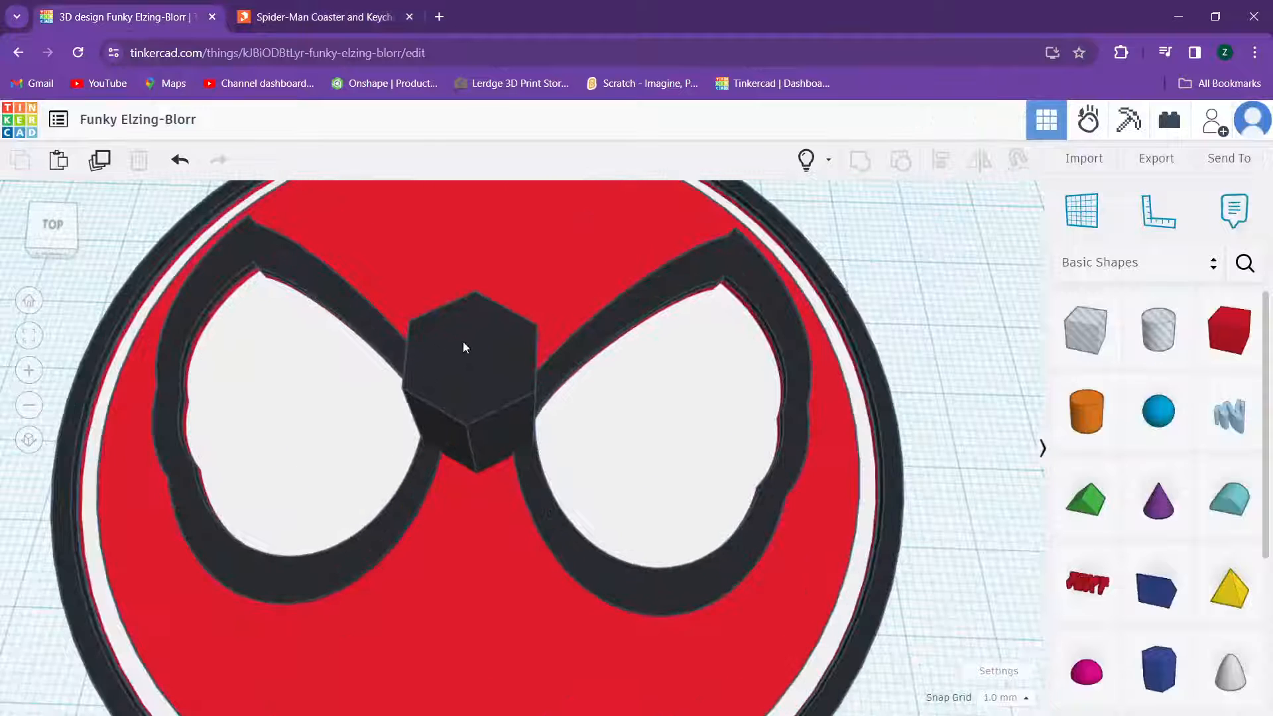
{"action": "left_click", "coordinate": [464, 346]}
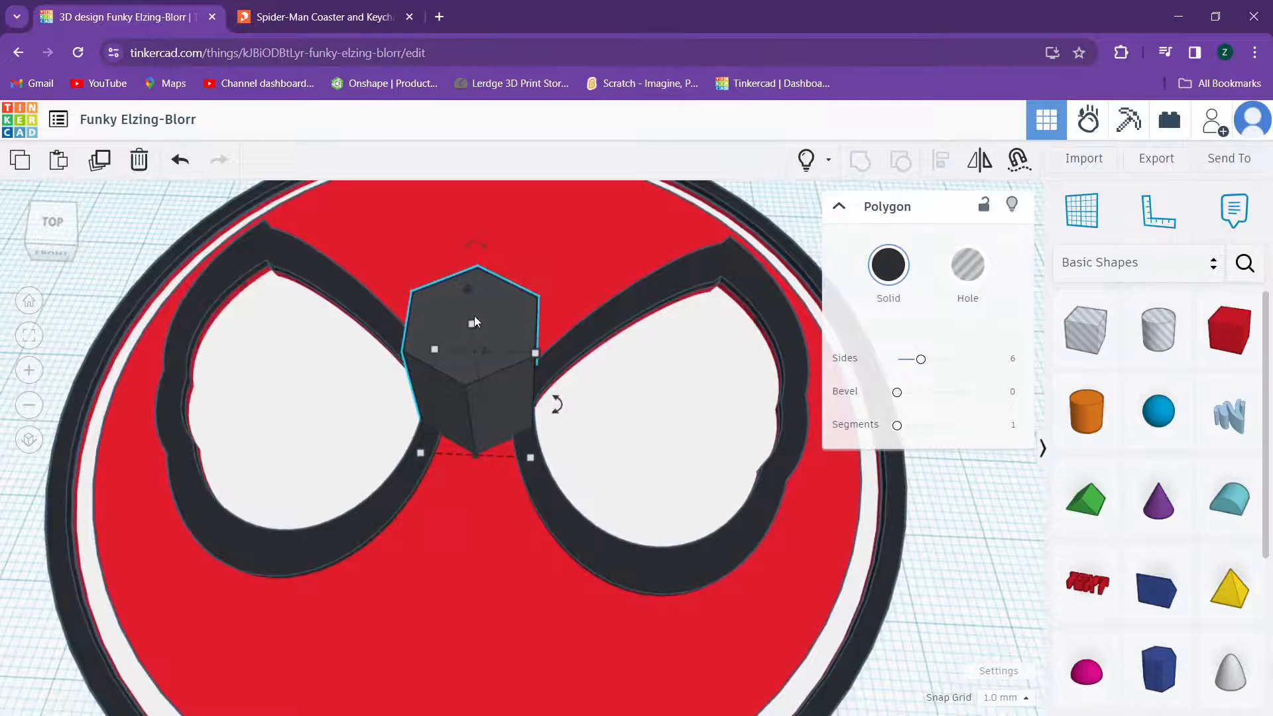
{"action": "mouse_move", "coordinate": [472, 323]}
{"action": "left_click_drag", "start_coordinate": [476, 336], "coordinate": [483, 395]}
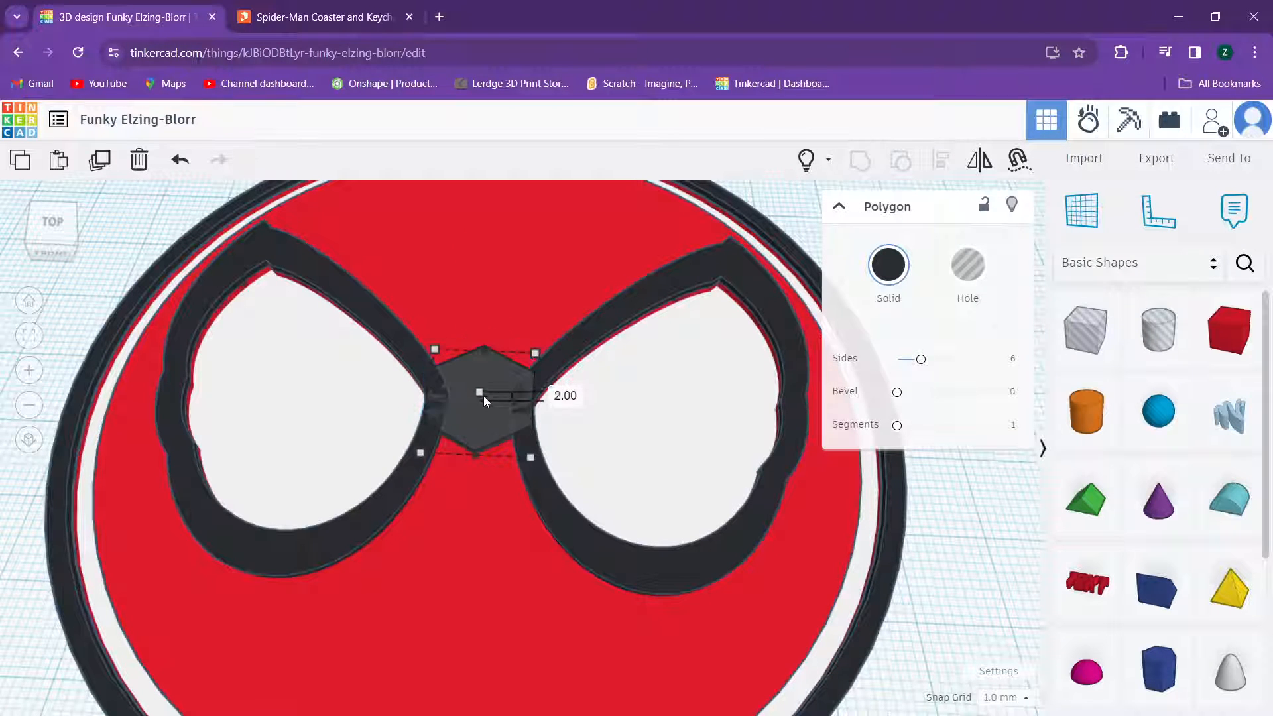
Step: Try to scale the black hexagon up proportionally to 2 mm high, and undo that scaling
{"action": "scroll", "coordinate": [480, 395], "scroll_direction": "up", "scroll_amount": 2}
{"action": "right_click_drag", "start_coordinate": [467, 385], "coordinate": [467, 355]}
{"action": "mouse_move", "coordinate": [482, 360]}
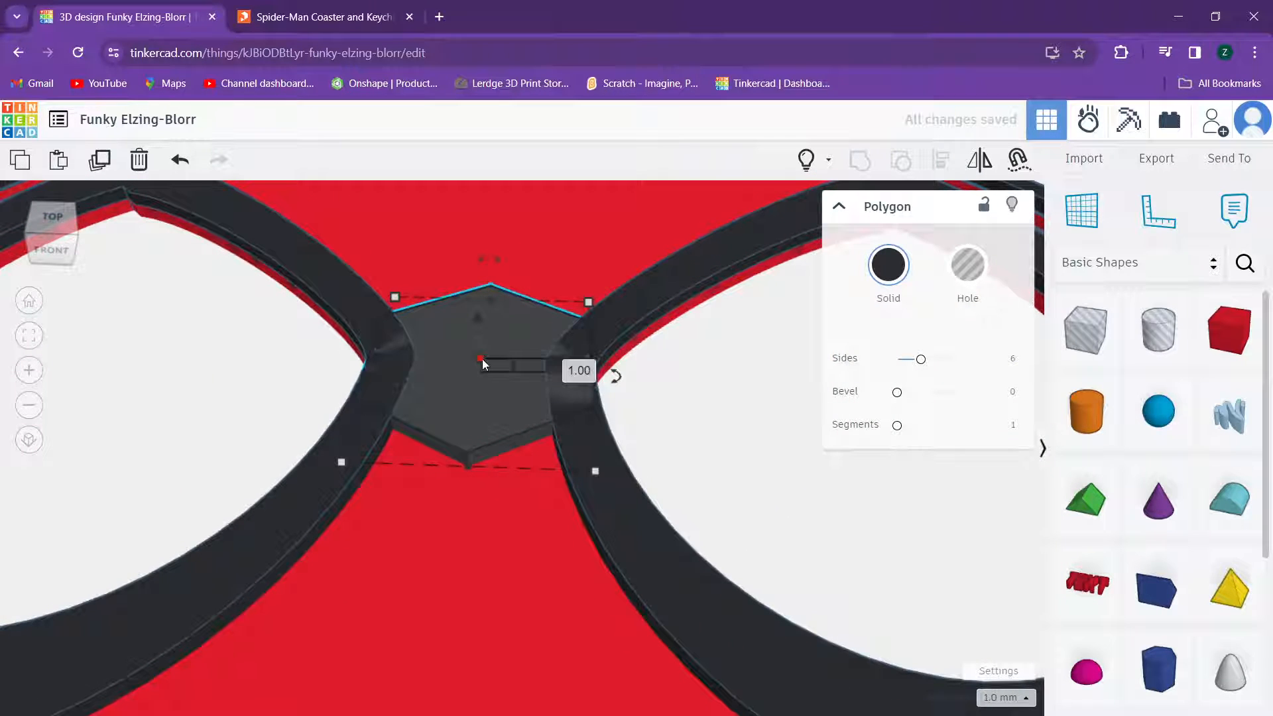
{"action": "left_click_drag", "start_coordinate": [482, 360], "coordinate": [481, 347], "text": "shift"}
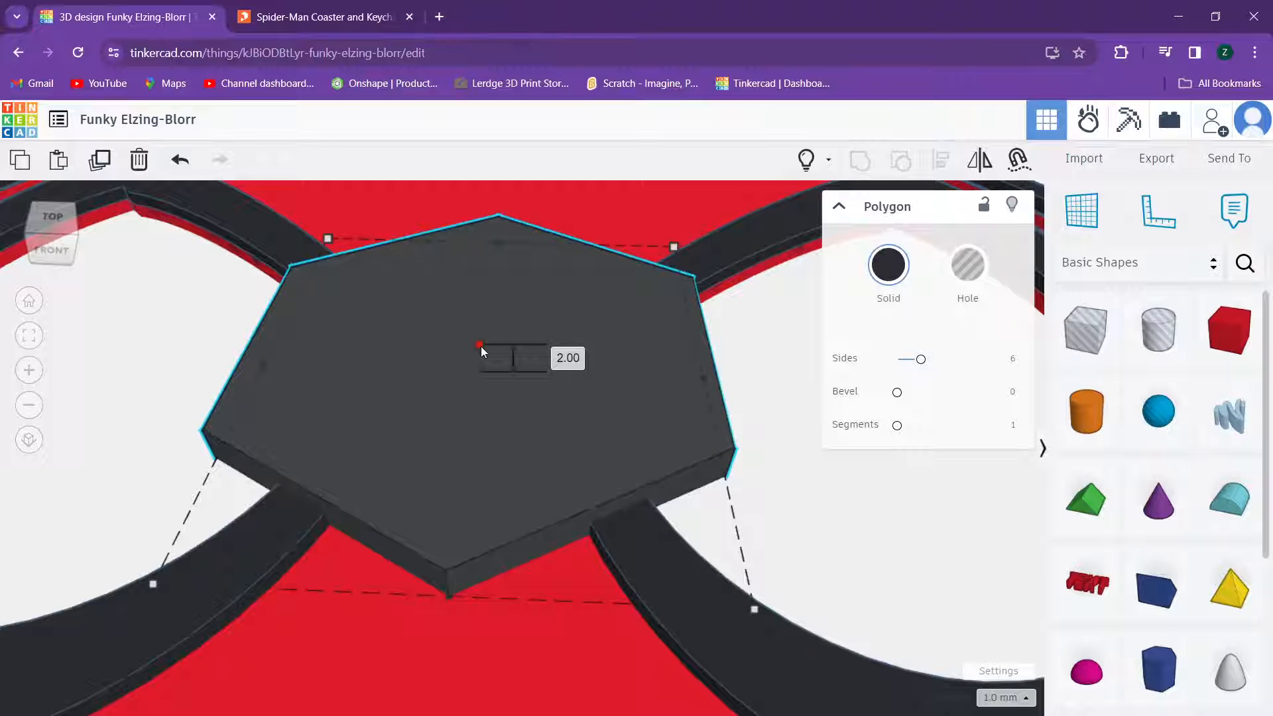
{"action": "key", "text": "ctrl+z"}
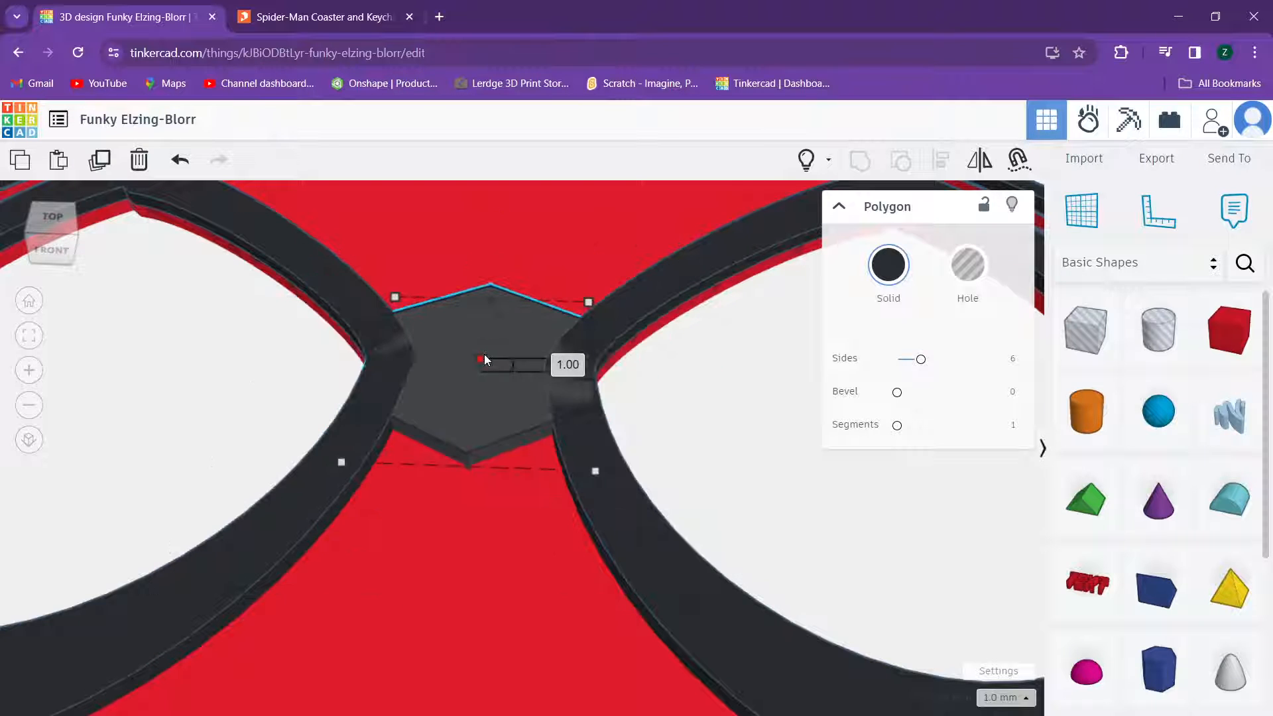
Step: Duplicate the hexagon in place, make the copy a hole, and shrink it to 9 mm wide and 11 mm long inside the original
{"action": "right_click_drag", "start_coordinate": [483, 354], "coordinate": [527, 402]}
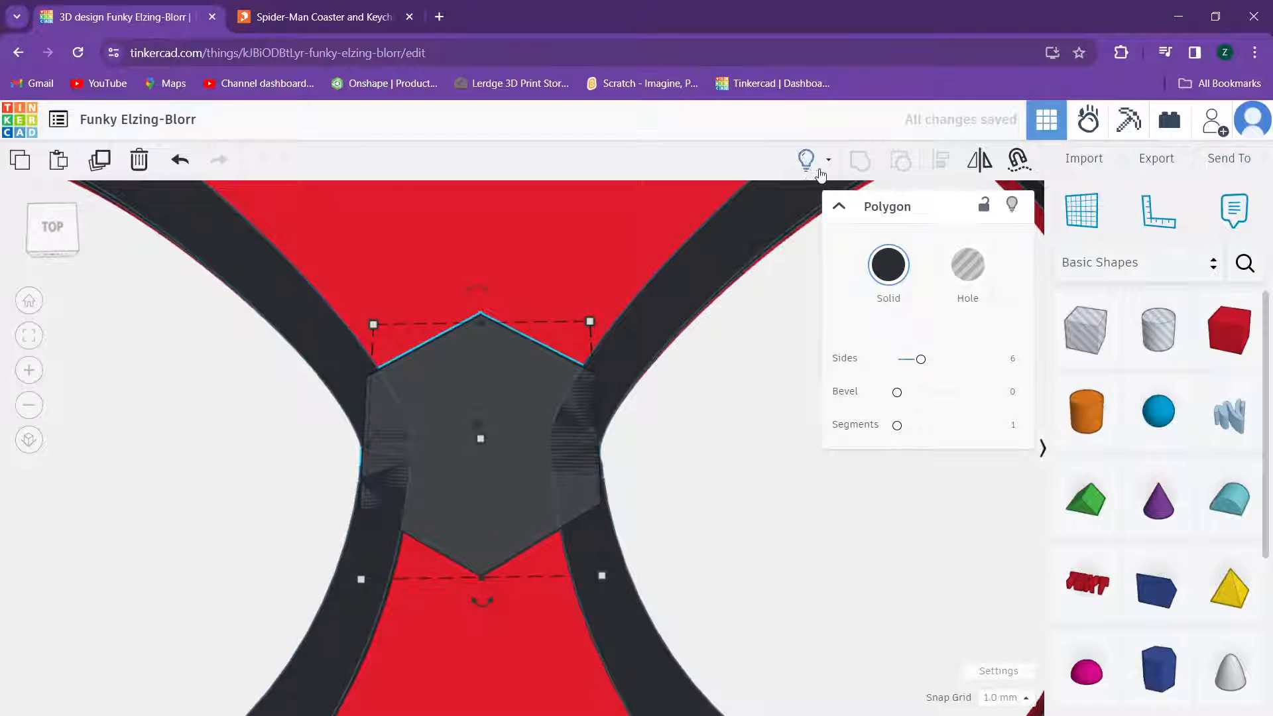
{"action": "left_click", "coordinate": [96, 161]}
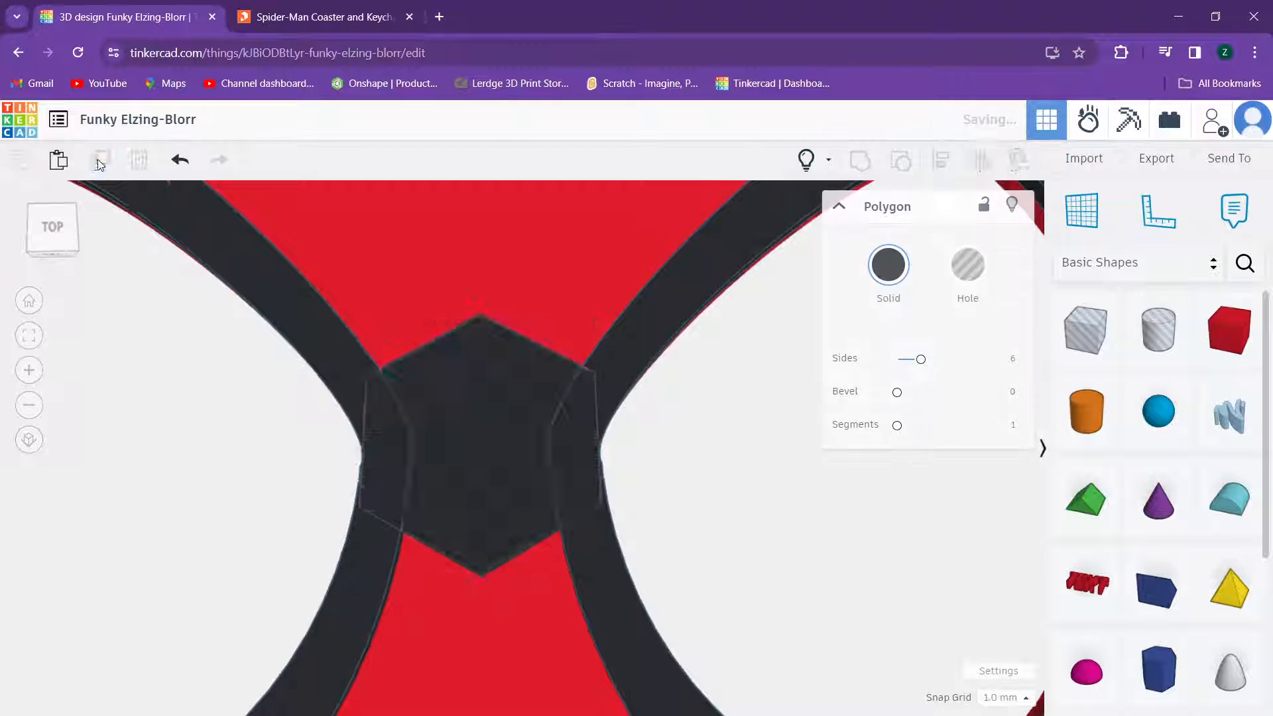
{"action": "left_click", "coordinate": [967, 276]}
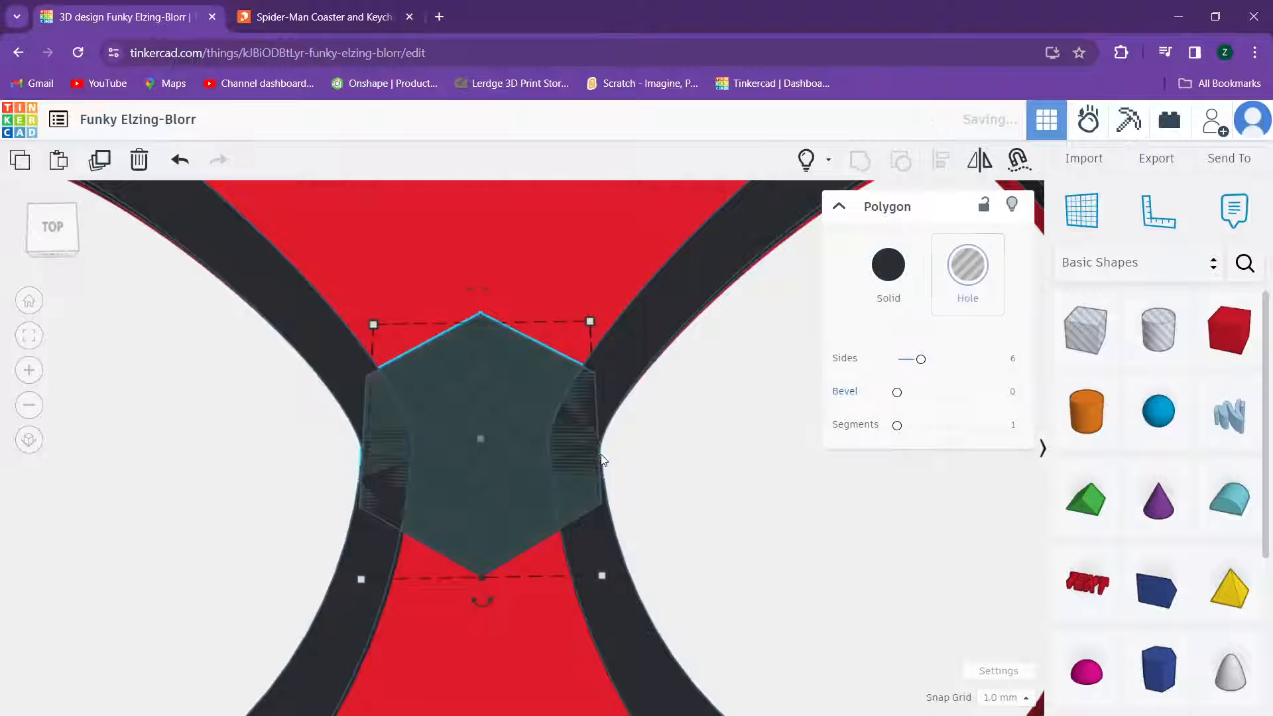
{"action": "right_click_drag", "start_coordinate": [601, 461], "coordinate": [603, 411]}
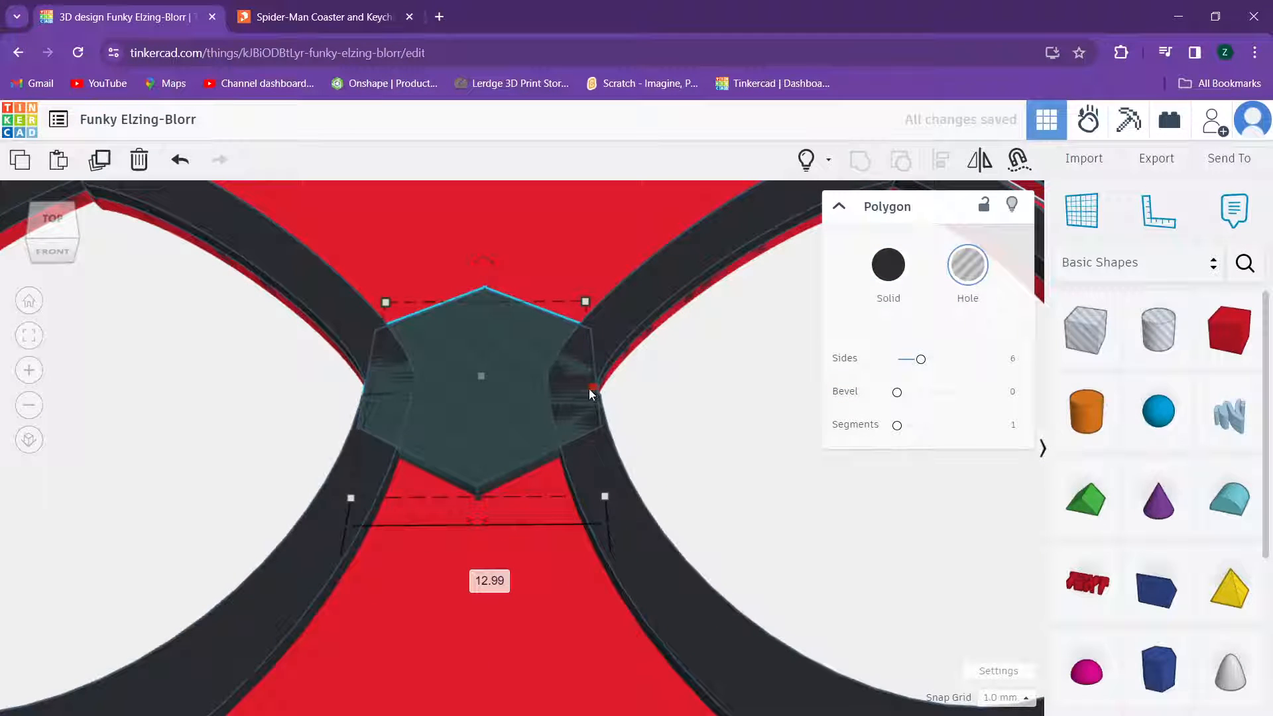
{"action": "left_click_drag", "start_coordinate": [590, 390], "coordinate": [566, 395]}
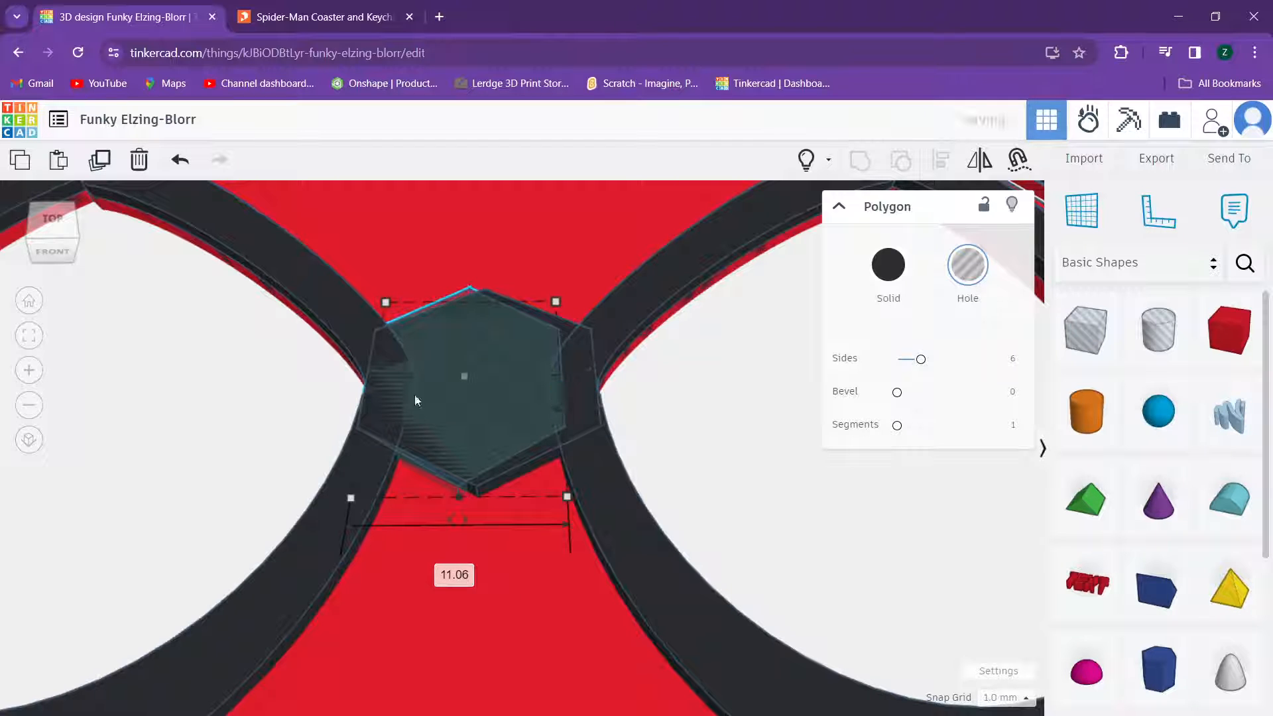
{"action": "left_click_drag", "start_coordinate": [372, 388], "coordinate": [386, 391]}
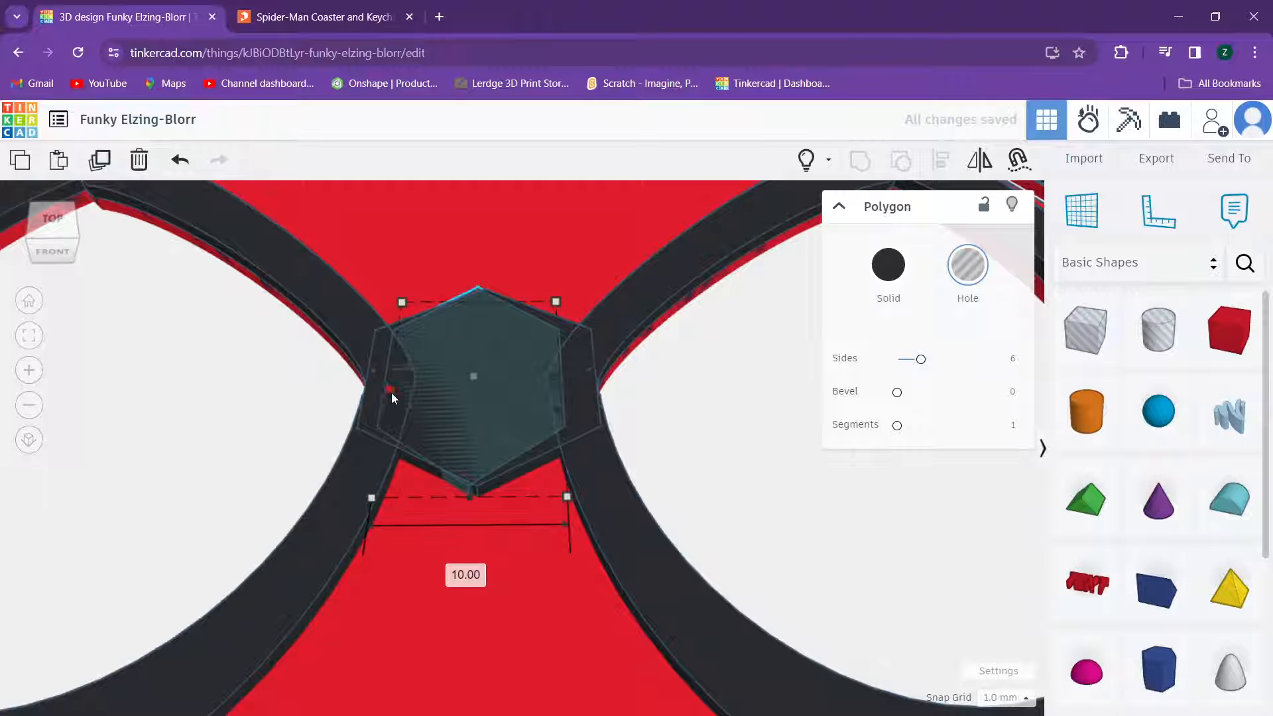
{"action": "left_click_drag", "start_coordinate": [398, 395], "coordinate": [403, 395]}
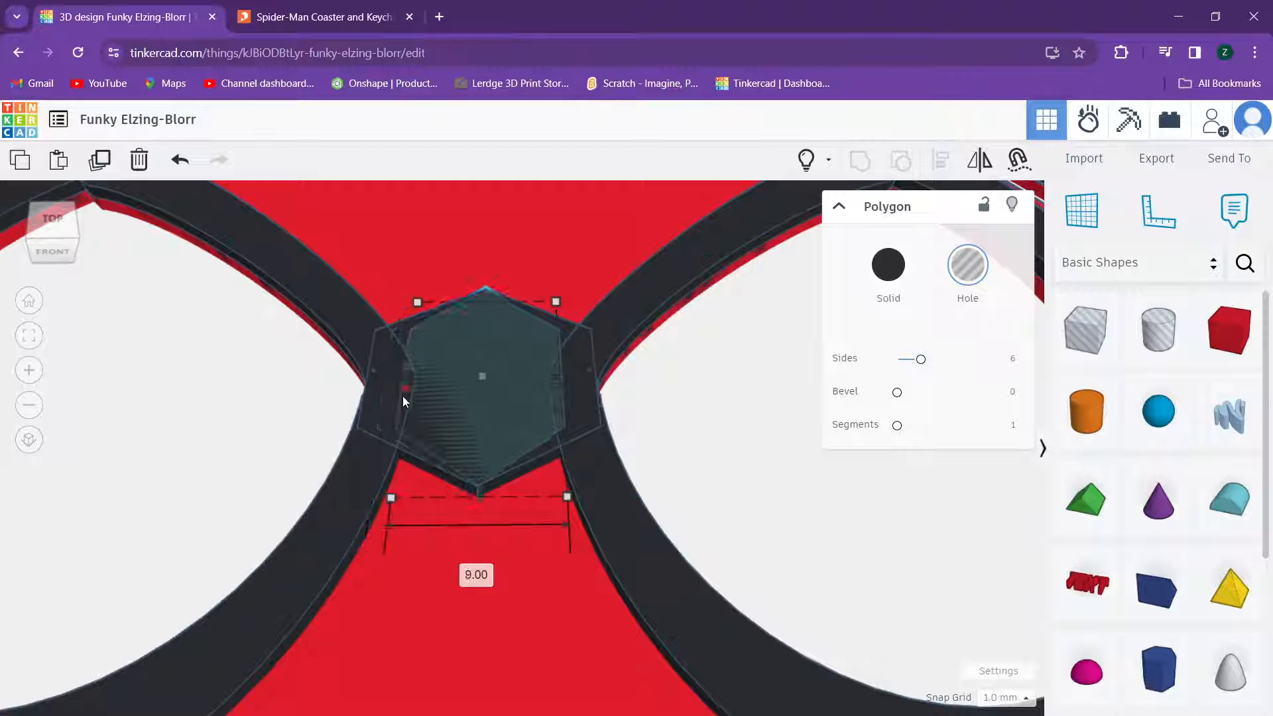
{"action": "left_click_drag", "start_coordinate": [478, 494], "coordinate": [480, 468]}
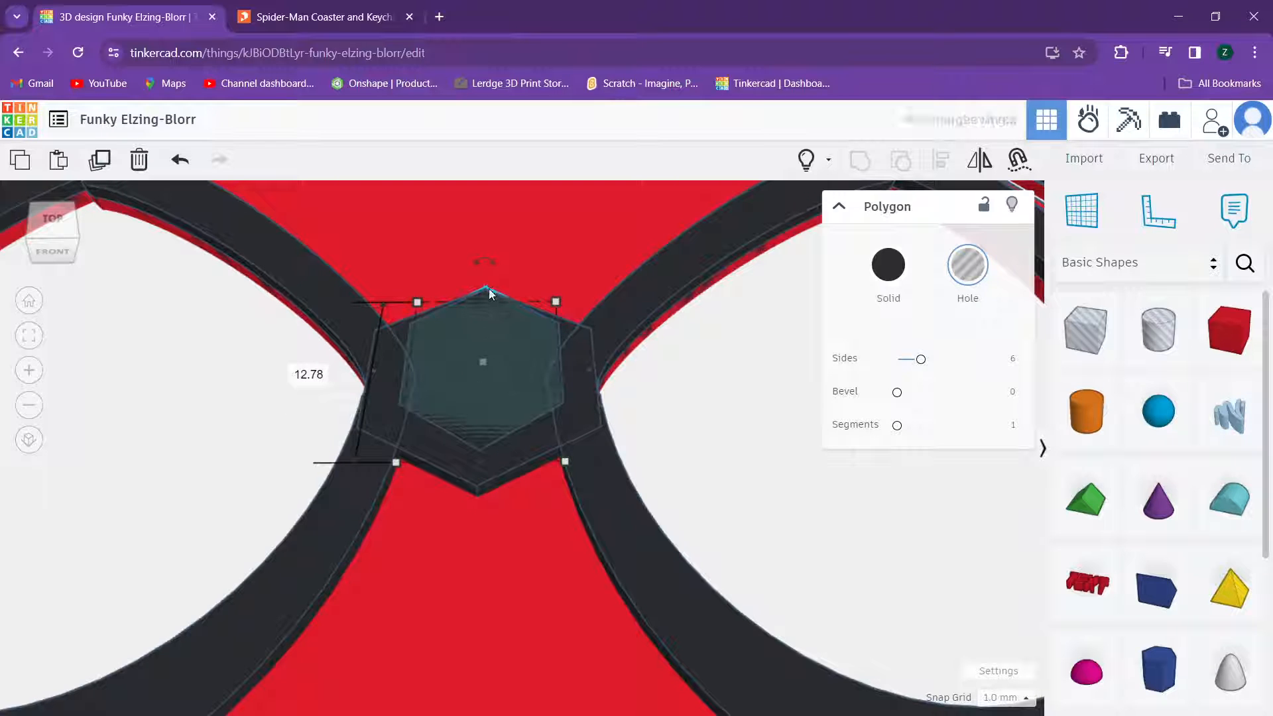
{"action": "left_click_drag", "start_coordinate": [485, 308], "coordinate": [484, 319]}
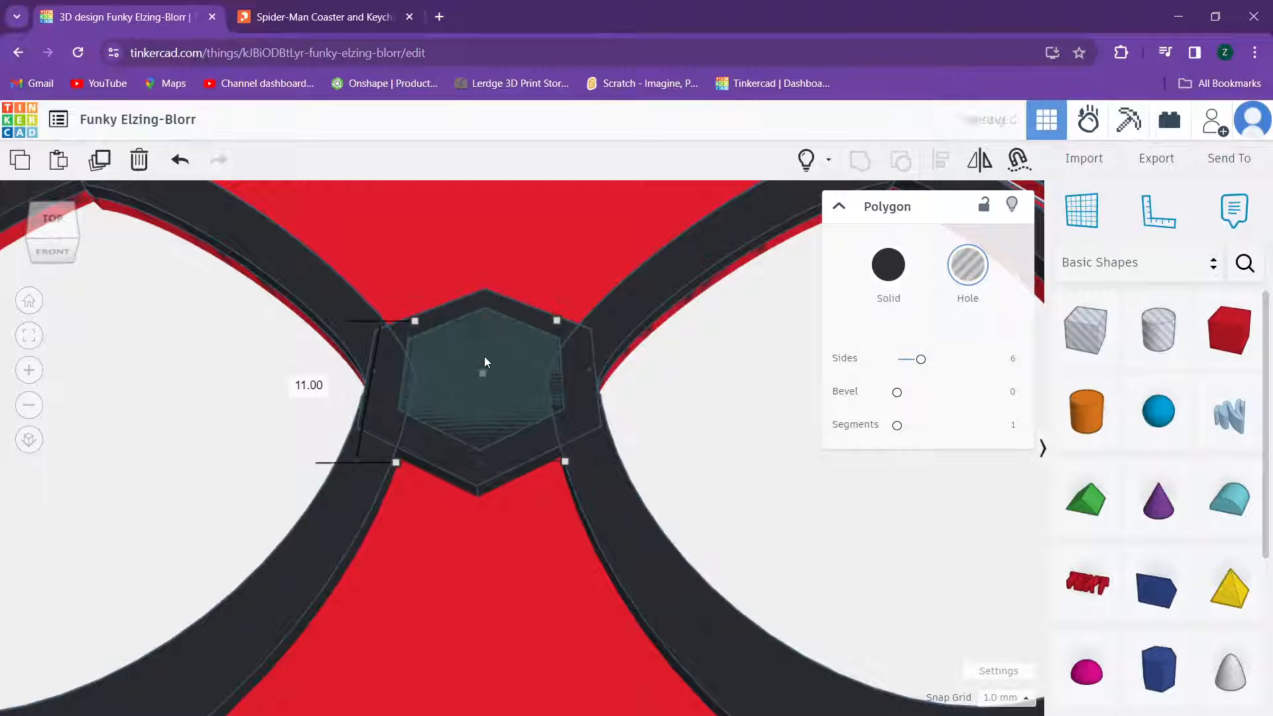
Step: Try grouping the hexagonal hole with the black hexagon to cut a ring, and ungroup them again
{"action": "left_click", "coordinate": [472, 478], "text": "shift"}
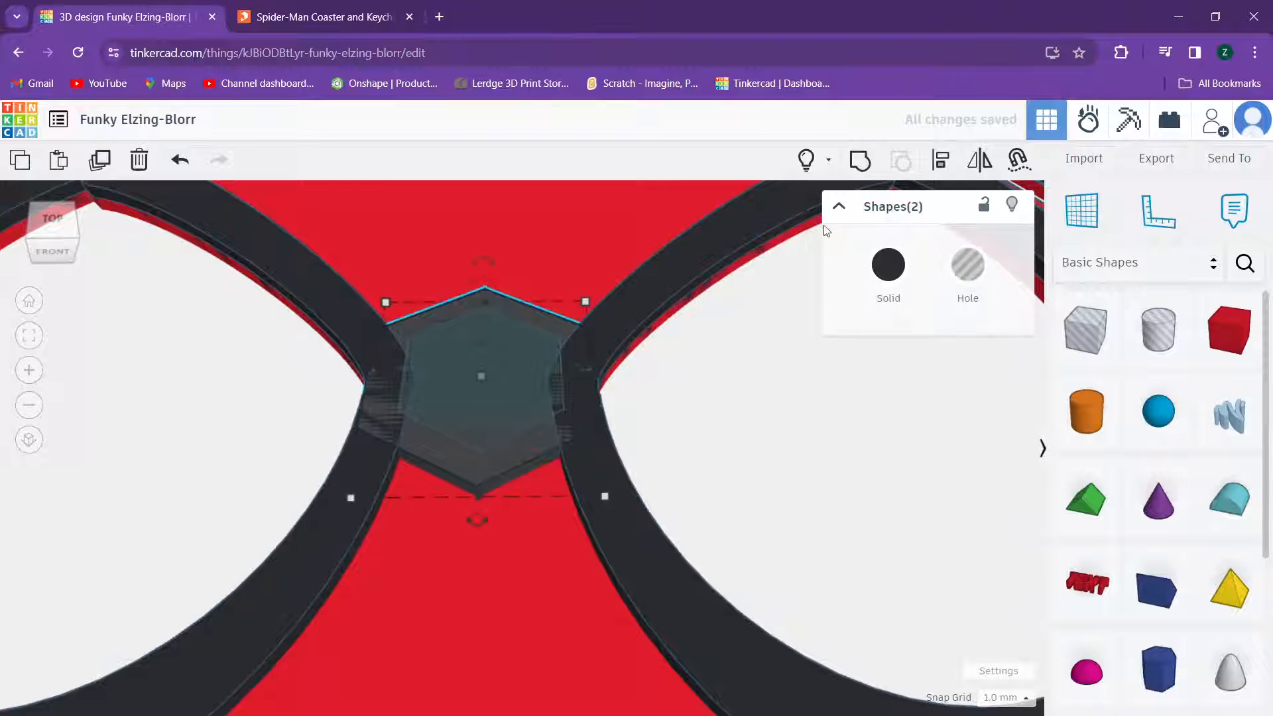
{"action": "left_click", "coordinate": [860, 160]}
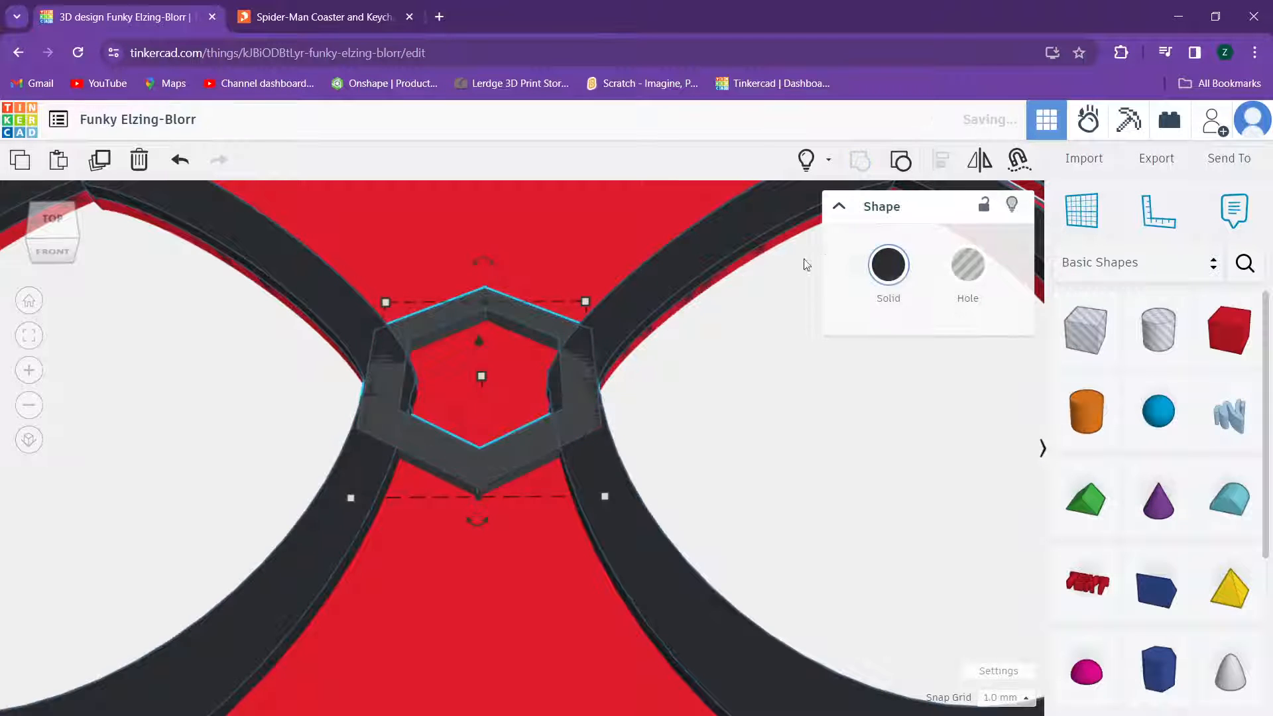
{"action": "scroll", "coordinate": [537, 278], "scroll_direction": "down", "scroll_amount": 5}
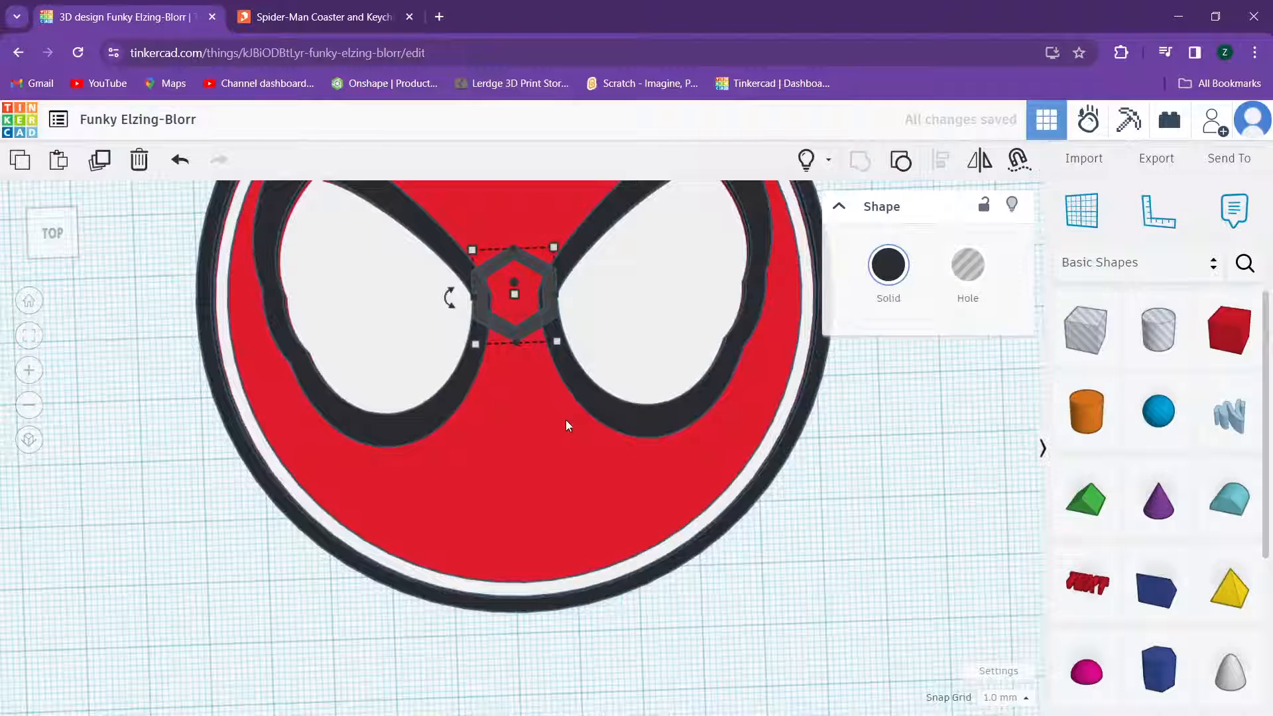
{"action": "left_click", "coordinate": [899, 163]}
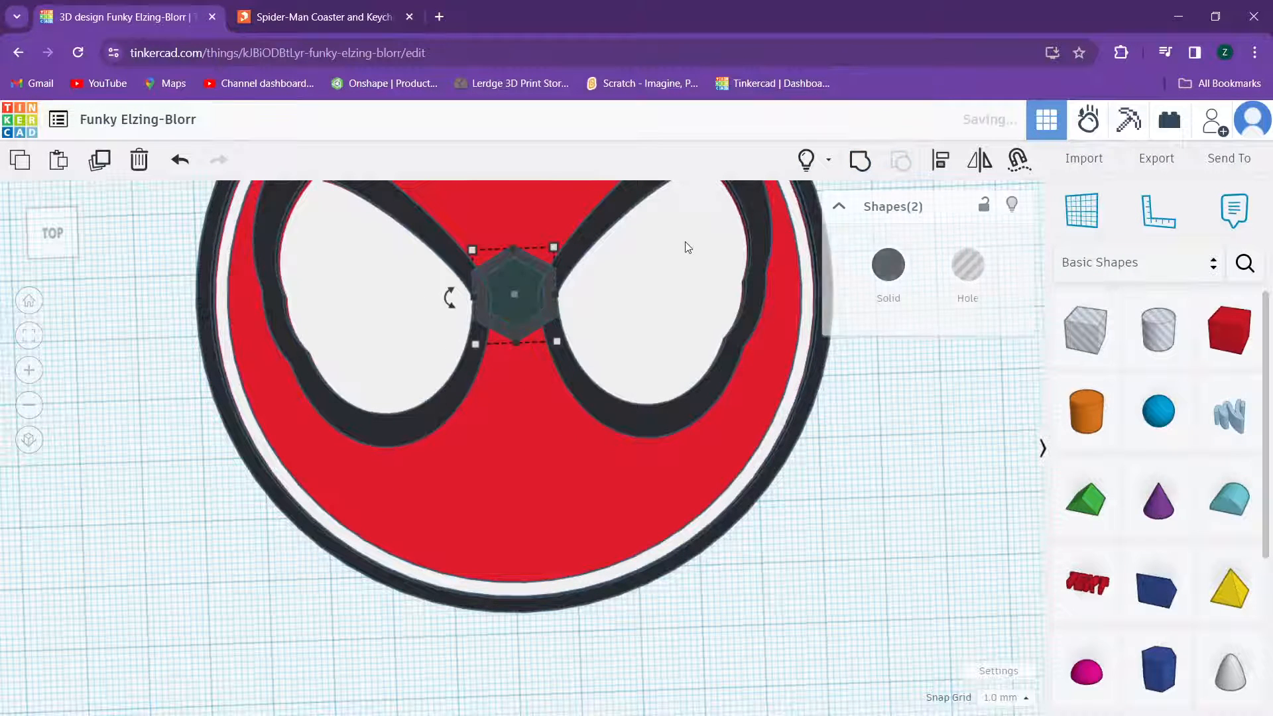
{"action": "scroll", "coordinate": [569, 281], "scroll_direction": "up", "scroll_amount": 1}
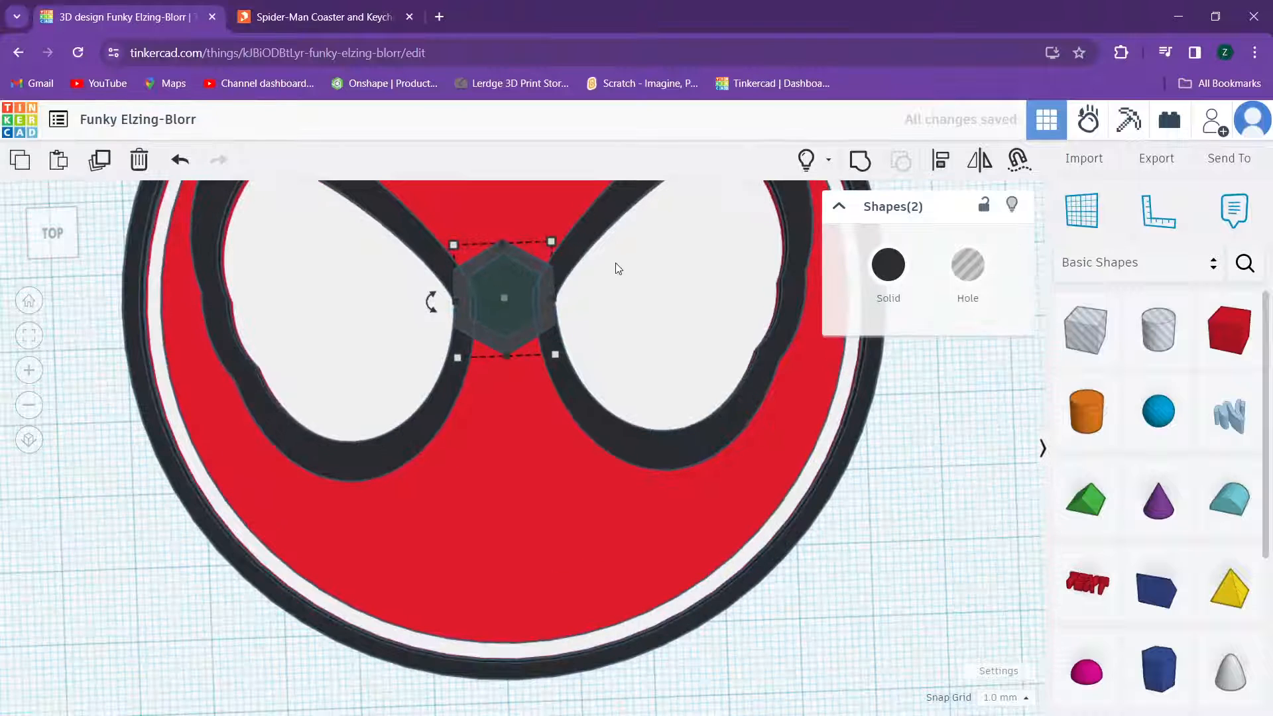
{"action": "mouse_move", "coordinate": [585, 287]}
{"action": "right_mouse_down"}
{"action": "mouse_move", "coordinate": [579, 265]}
{"action": "mouse_move", "coordinate": [580, 277]}
{"action": "right_mouse_up"}
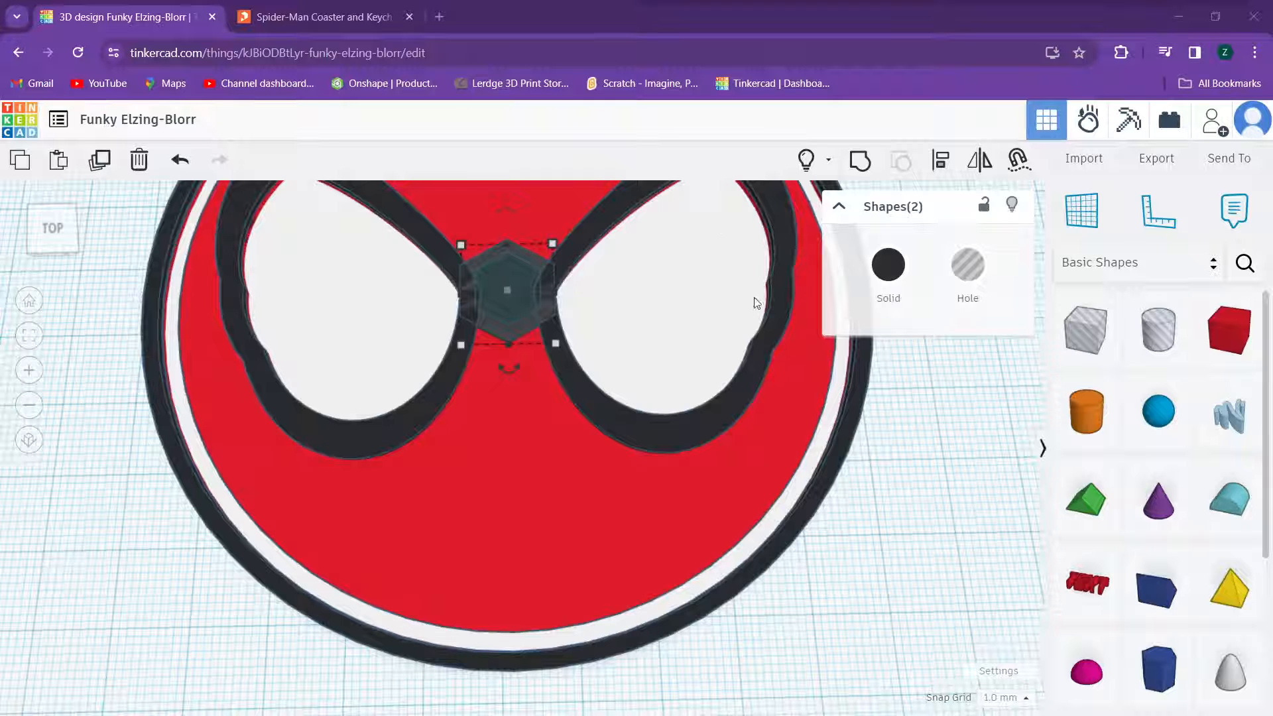
Step: Check the reference photo and set both the inner hole polygon and the outer black polygon to 10 sides
{"action": "left_click", "coordinate": [345, 17]}
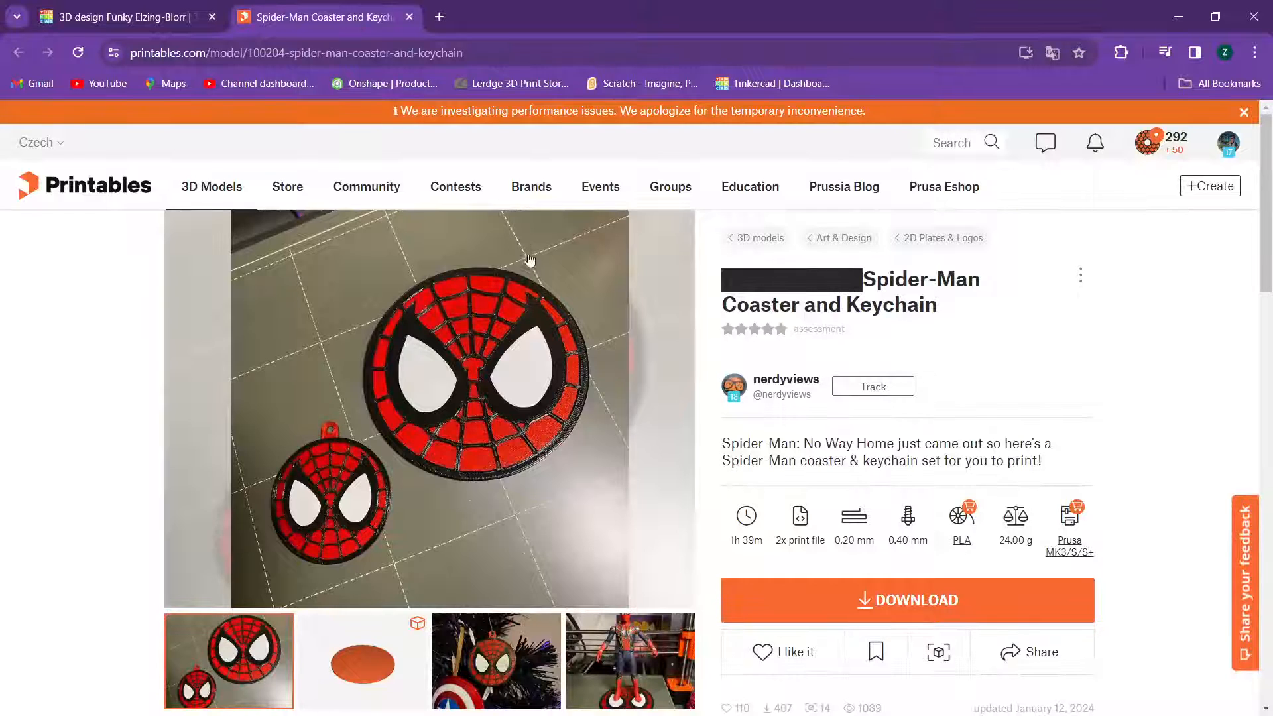
{"action": "left_click", "coordinate": [169, 18]}
{"action": "scroll", "coordinate": [381, 227], "scroll_direction": "up", "scroll_amount": 2}
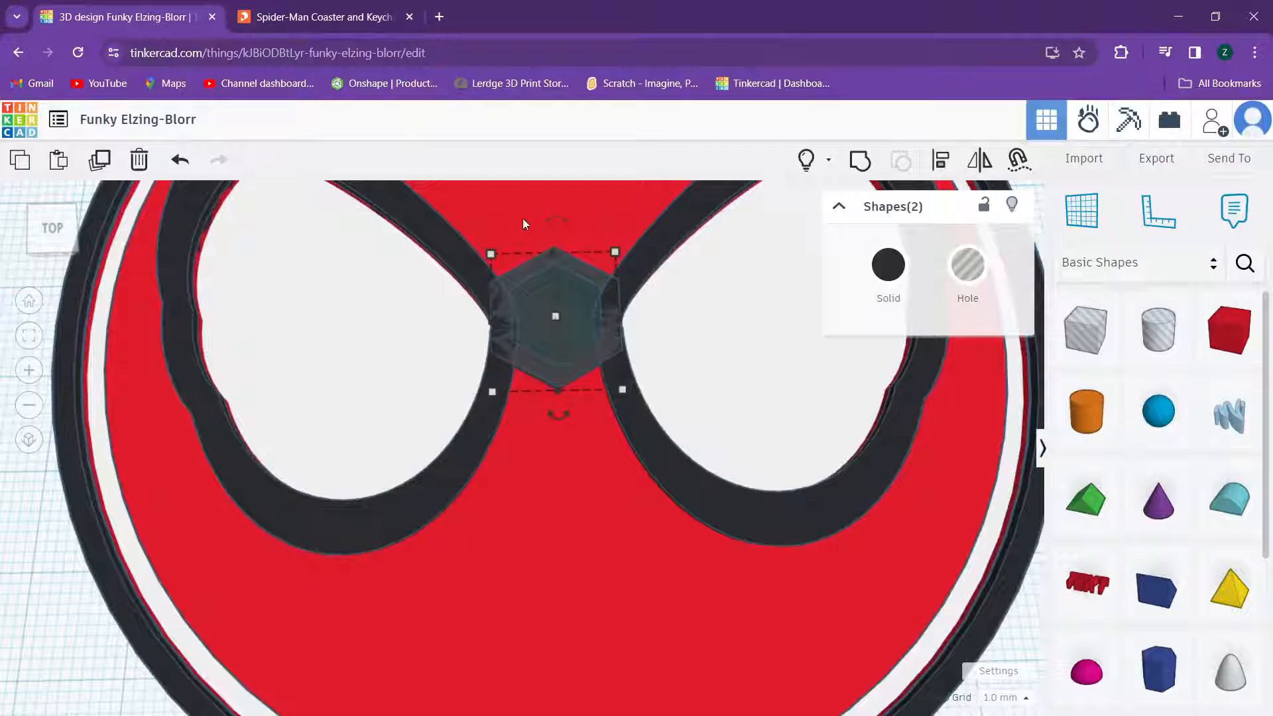
{"action": "scroll", "coordinate": [544, 252], "scroll_direction": "down", "scroll_amount": 2}
{"action": "left_click", "coordinate": [554, 286]}
{"action": "scroll", "coordinate": [554, 287], "scroll_direction": "up", "scroll_amount": 3}
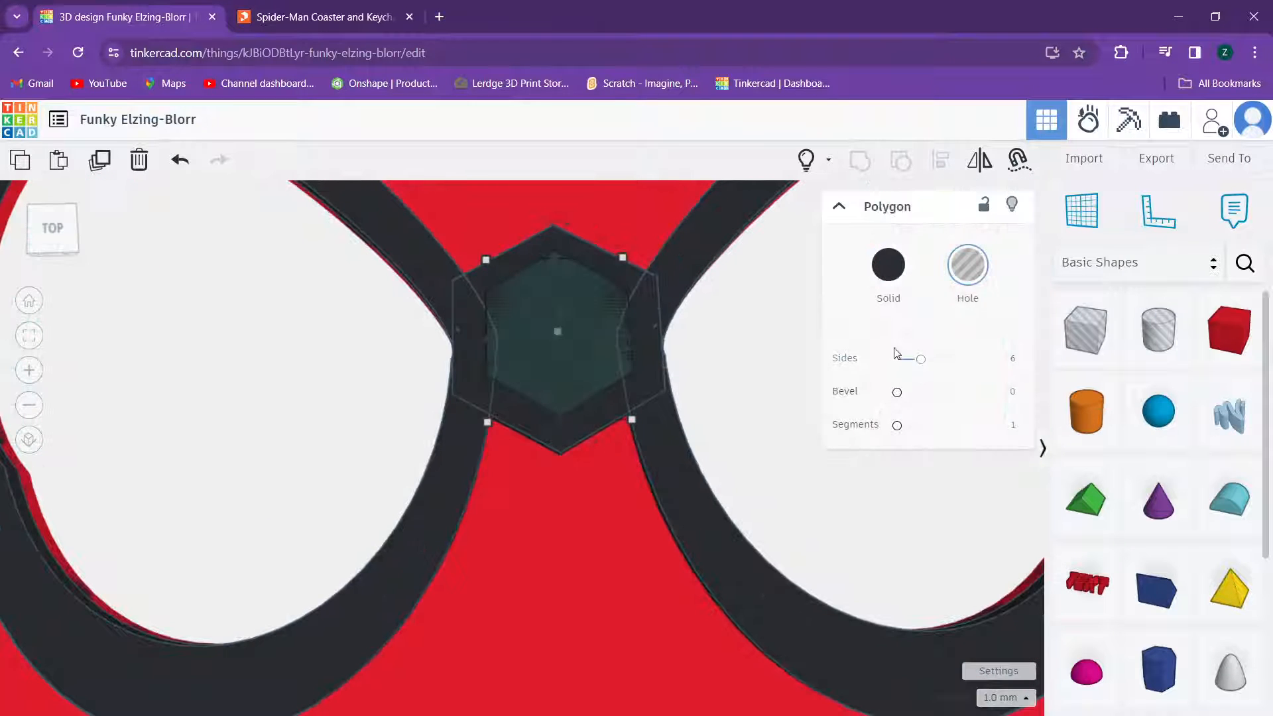
{"action": "left_click_drag", "start_coordinate": [921, 358], "coordinate": [954, 359]}
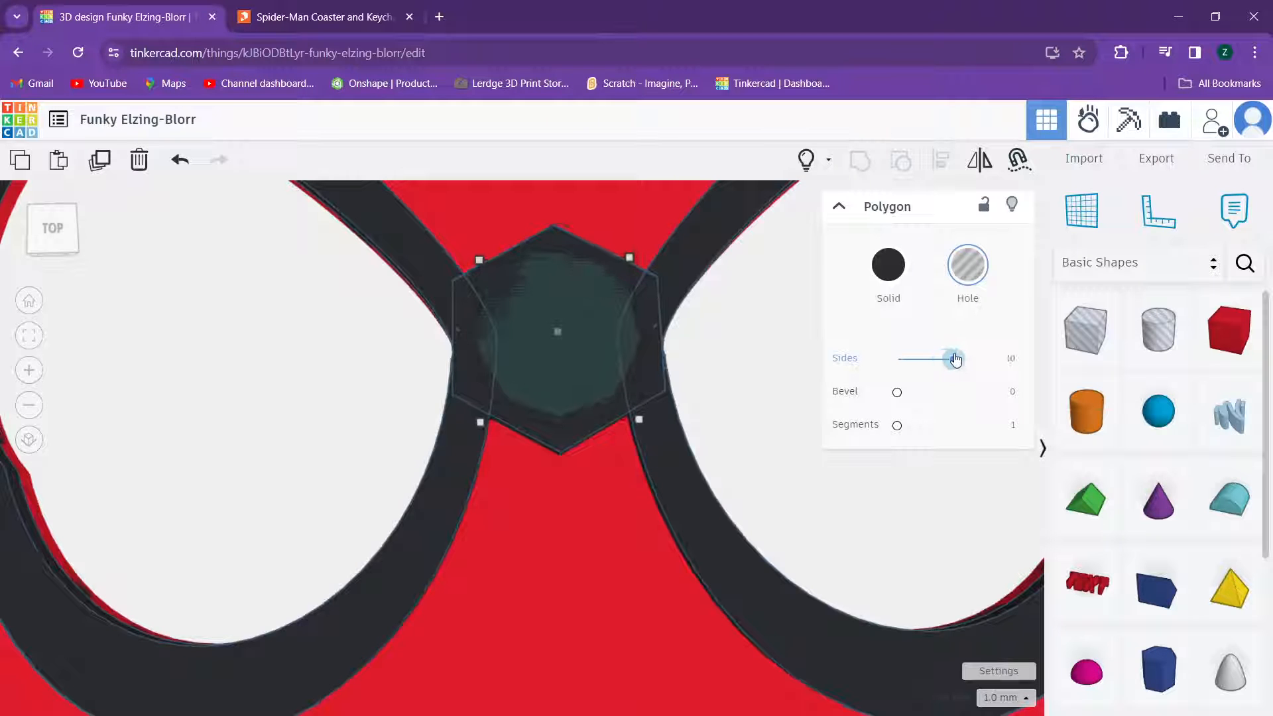
{"action": "left_click", "coordinate": [554, 440]}
{"action": "left_click_drag", "start_coordinate": [921, 359], "coordinate": [953, 361]}
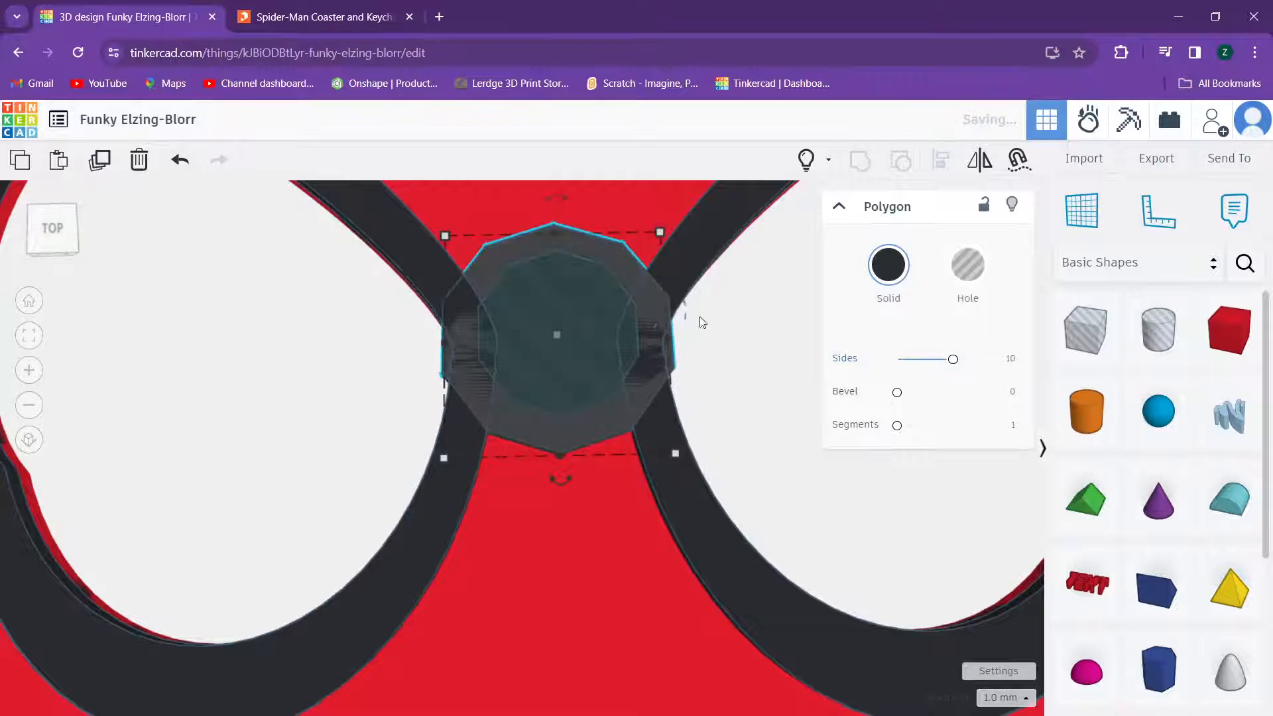
Step: Group the ten-sided hole with the black ten-sided polygon to cut a ring between the eyes
{"action": "scroll", "coordinate": [699, 318], "scroll_direction": "up", "scroll_amount": 3}
{"action": "scroll", "coordinate": [550, 286], "scroll_direction": "down", "scroll_amount": 2}
{"action": "key", "text": "h"}
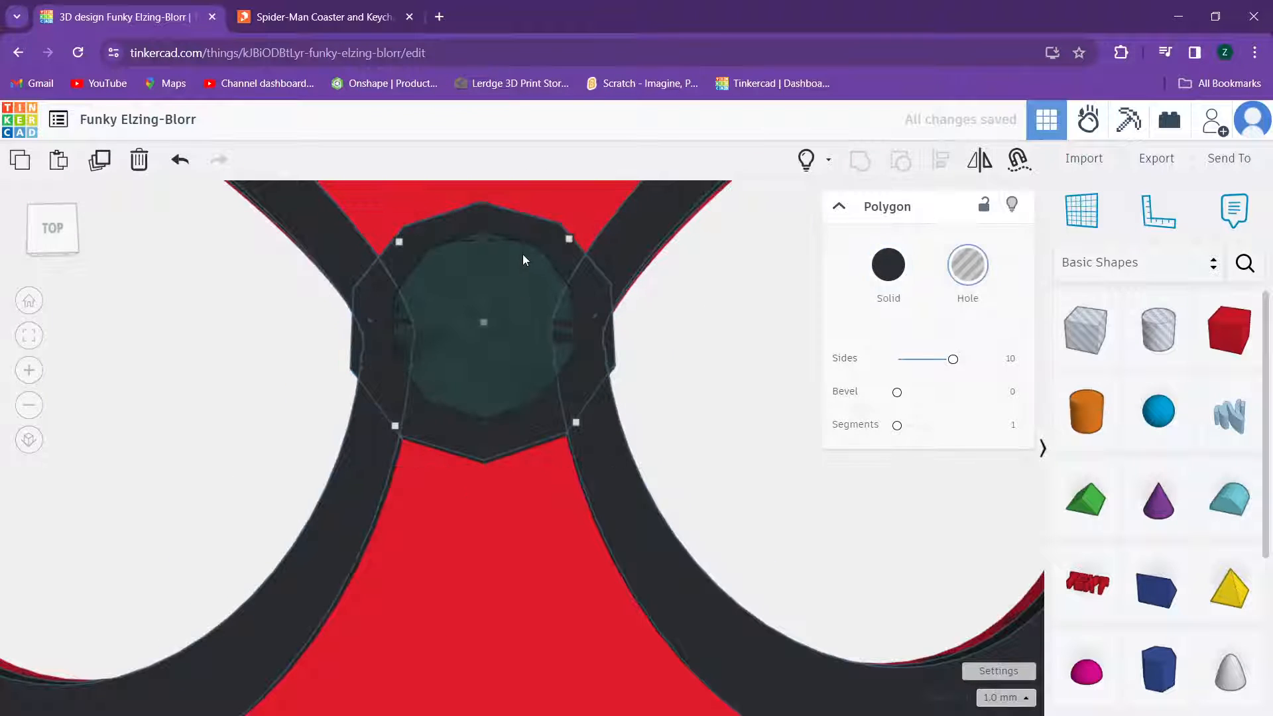
{"action": "left_click", "coordinate": [528, 226], "text": "shift"}
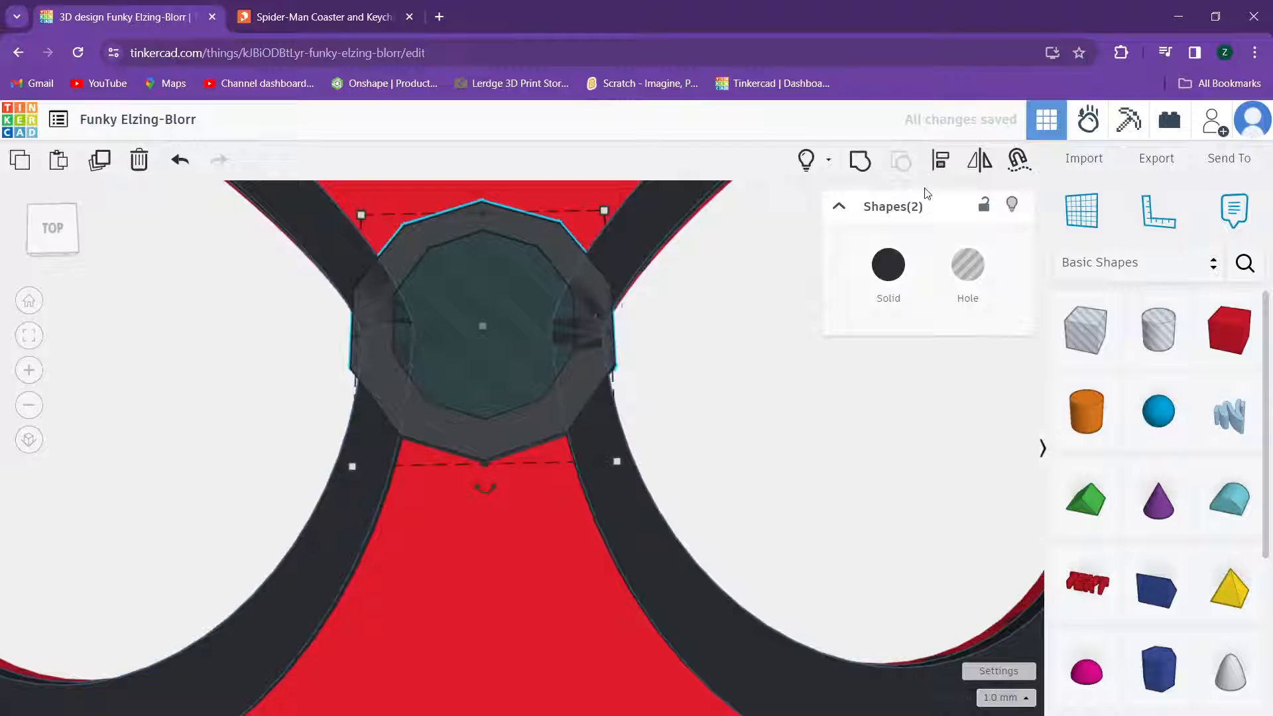
{"action": "left_click", "coordinate": [860, 160]}
{"action": "scroll", "coordinate": [394, 241], "scroll_direction": "down", "scroll_amount": 5}
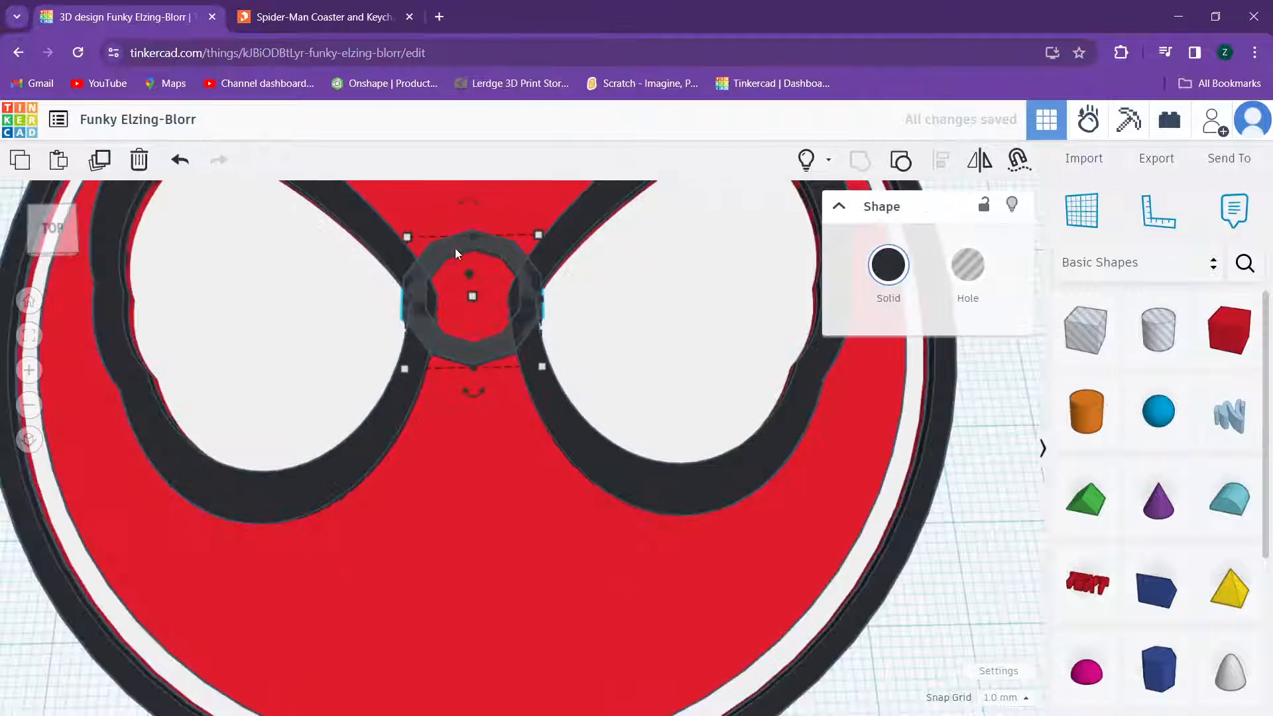
Step: Compare the central ring between the eyes with the web lines in the reference photo
{"action": "right_click_drag", "start_coordinate": [460, 359], "coordinate": [476, 404]}
{"action": "scroll", "coordinate": [496, 381], "scroll_direction": "up", "scroll_amount": 2}
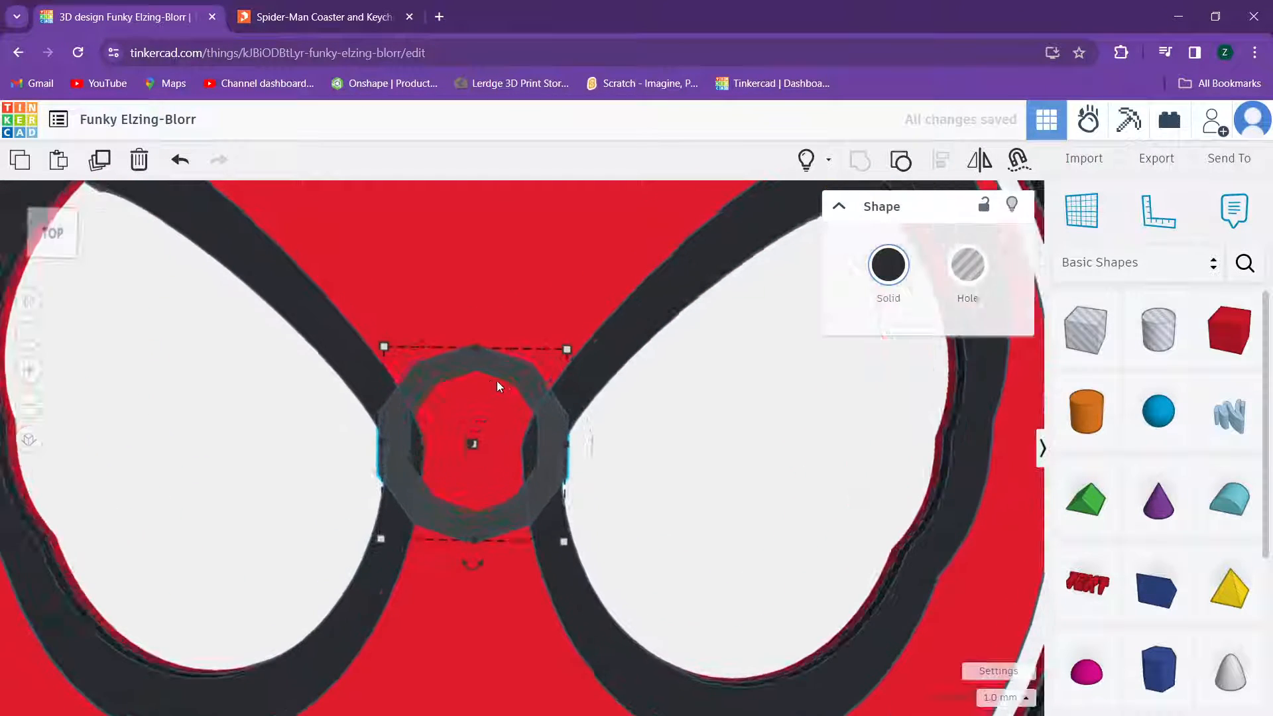
{"action": "scroll", "coordinate": [498, 376], "scroll_direction": "down", "scroll_amount": 3}
{"action": "scroll", "coordinate": [499, 362], "scroll_direction": "down", "scroll_amount": 3}
{"action": "scroll", "coordinate": [500, 364], "scroll_direction": "up", "scroll_amount": 3}
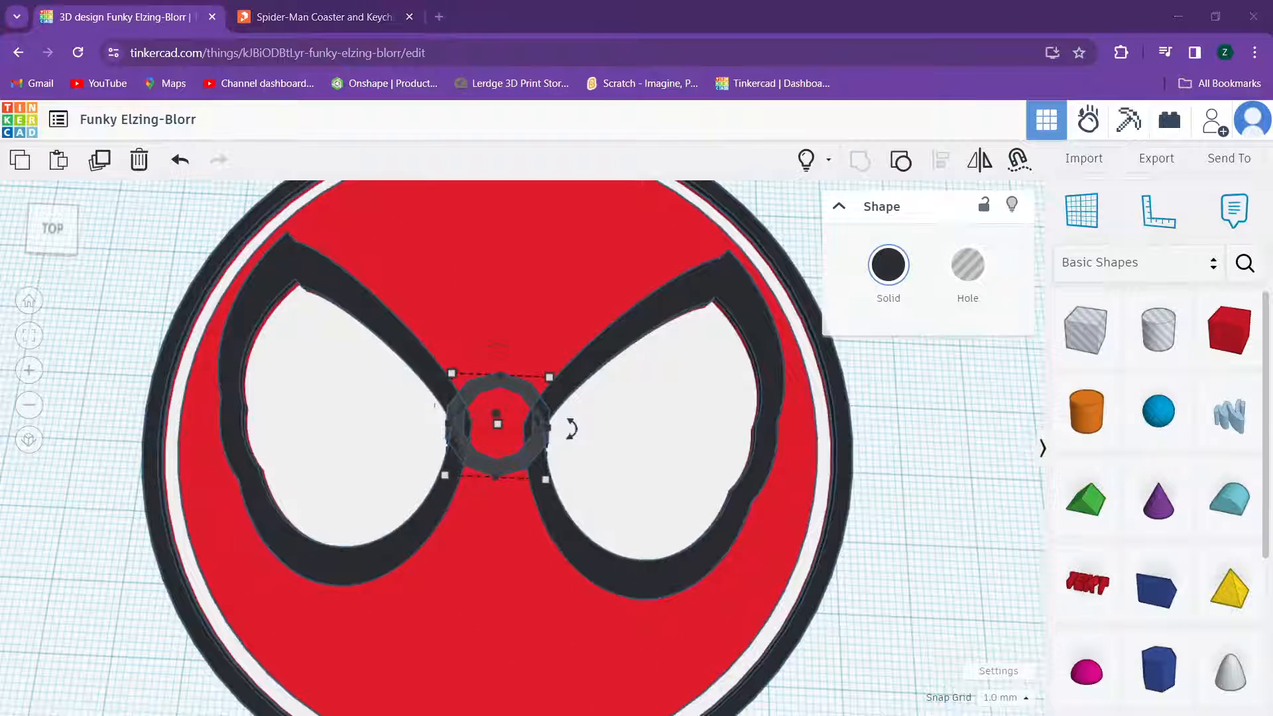
{"action": "left_click", "coordinate": [338, 18]}
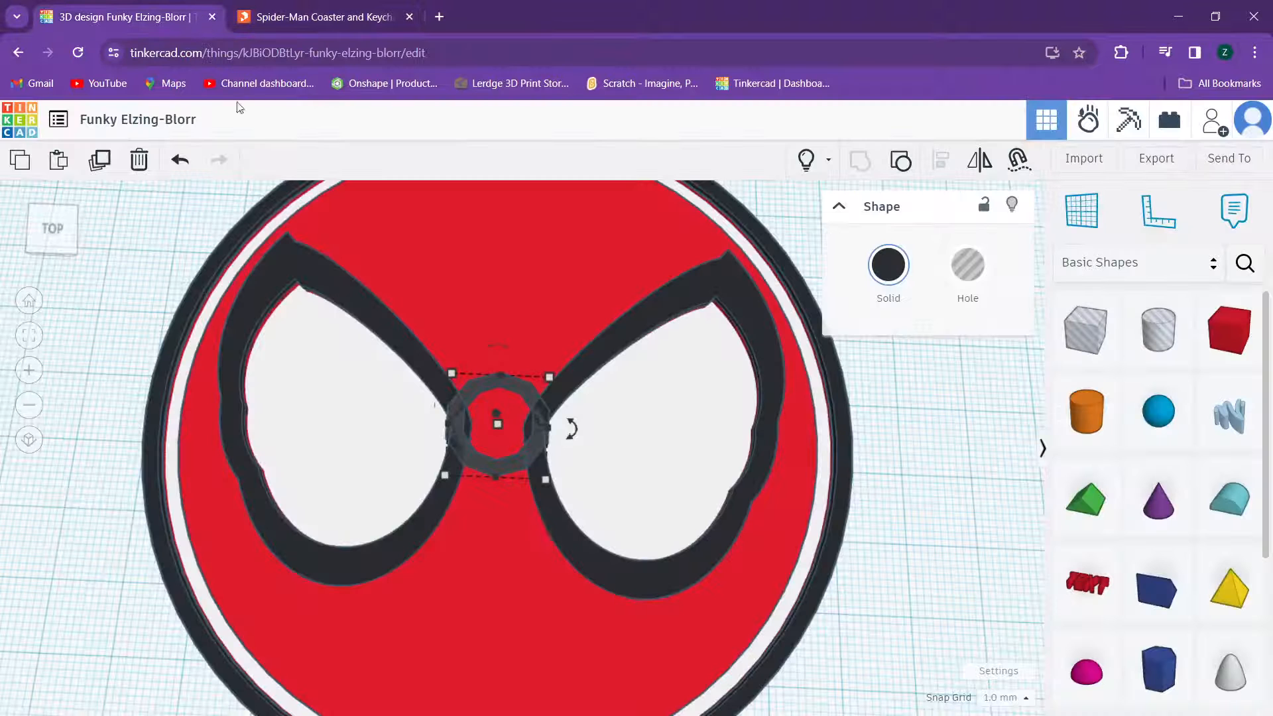
{"action": "left_click", "coordinate": [123, 16]}
{"action": "left_click", "coordinate": [556, 296]}
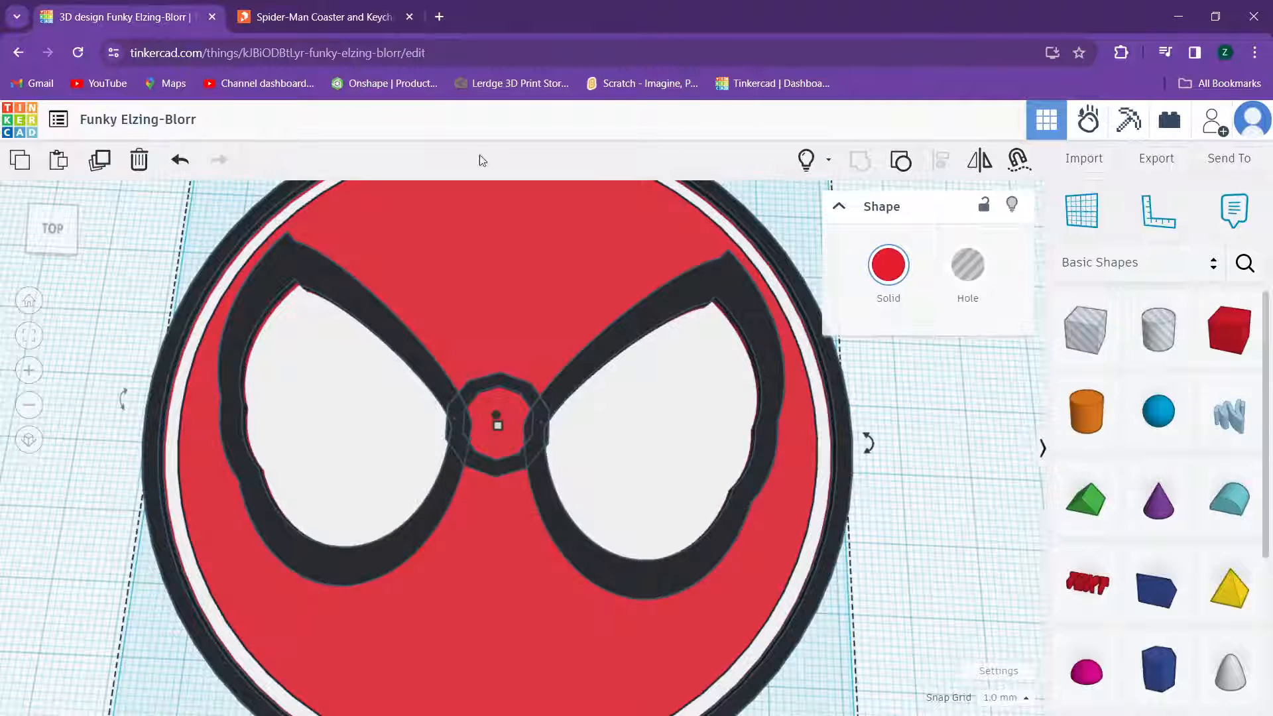
{"action": "left_click", "coordinate": [920, 443]}
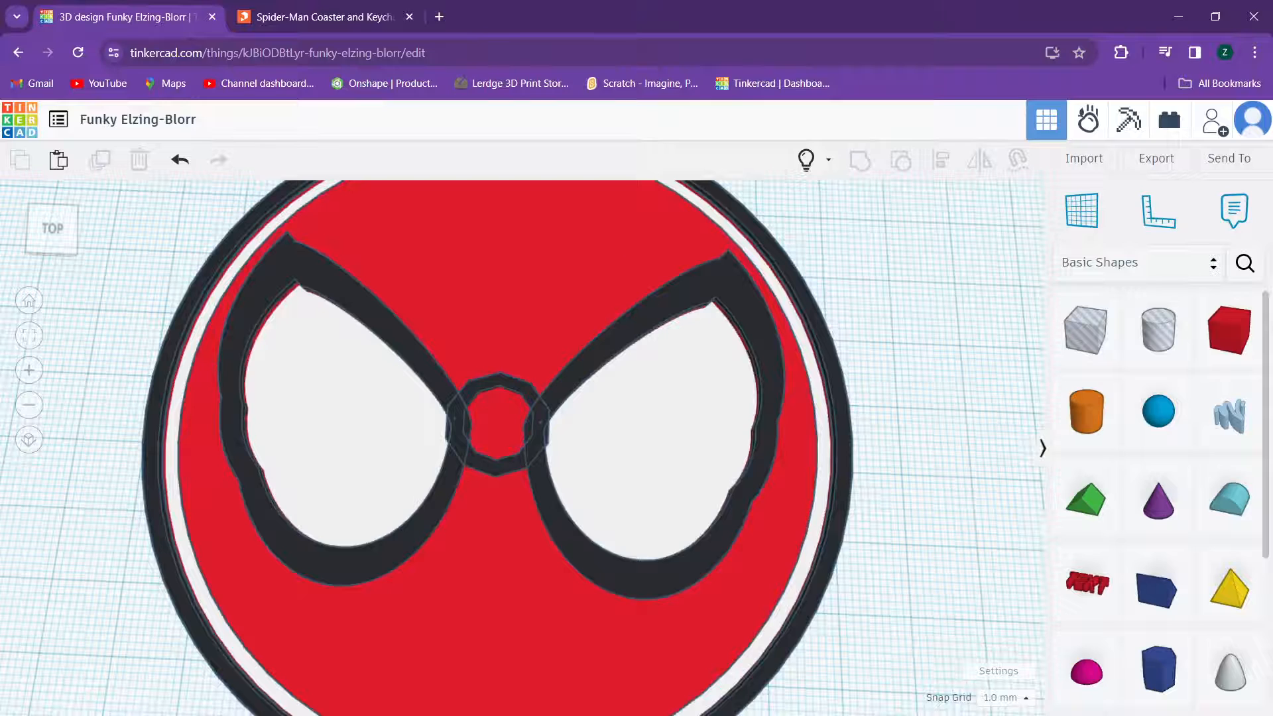
{"action": "left_click", "coordinate": [351, 20]}
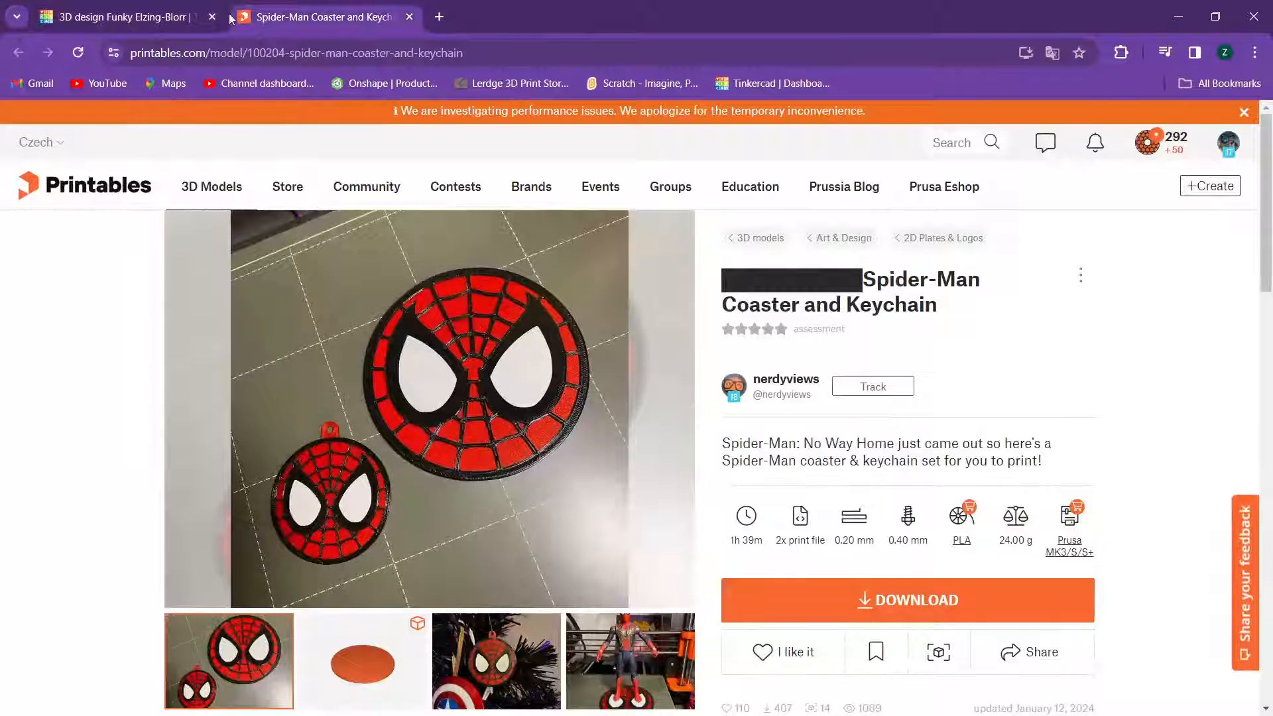
{"action": "left_click", "coordinate": [152, 13]}
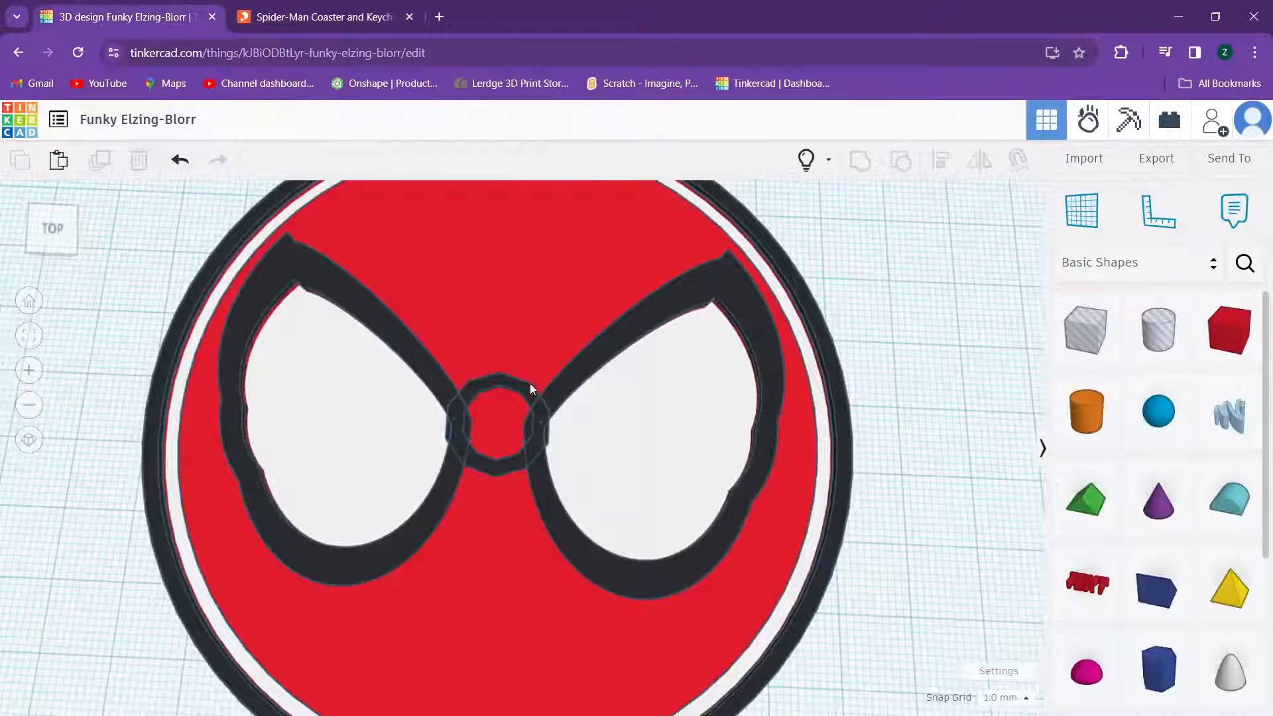
Step: Place a thin box about 2.6 mm wide and 20 mm long above the central ring and colour it black
{"action": "mouse_move", "coordinate": [530, 383]}
{"action": "right_mouse_down"}
{"action": "mouse_move", "coordinate": [539, 402]}
{"action": "mouse_move", "coordinate": [538, 375]}
{"action": "mouse_move", "coordinate": [552, 412]}
{"action": "mouse_move", "coordinate": [547, 383]}
{"action": "right_mouse_up"}
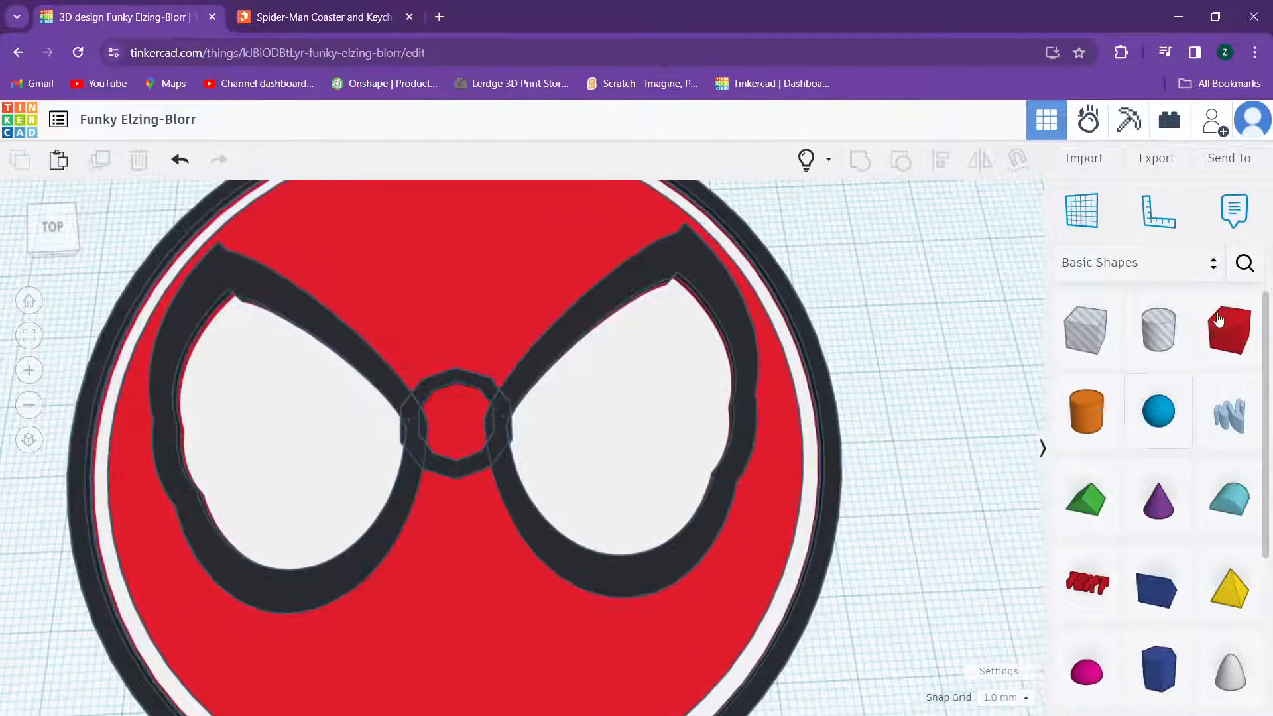
{"action": "left_click_drag", "start_coordinate": [1204, 361], "coordinate": [420, 575]}
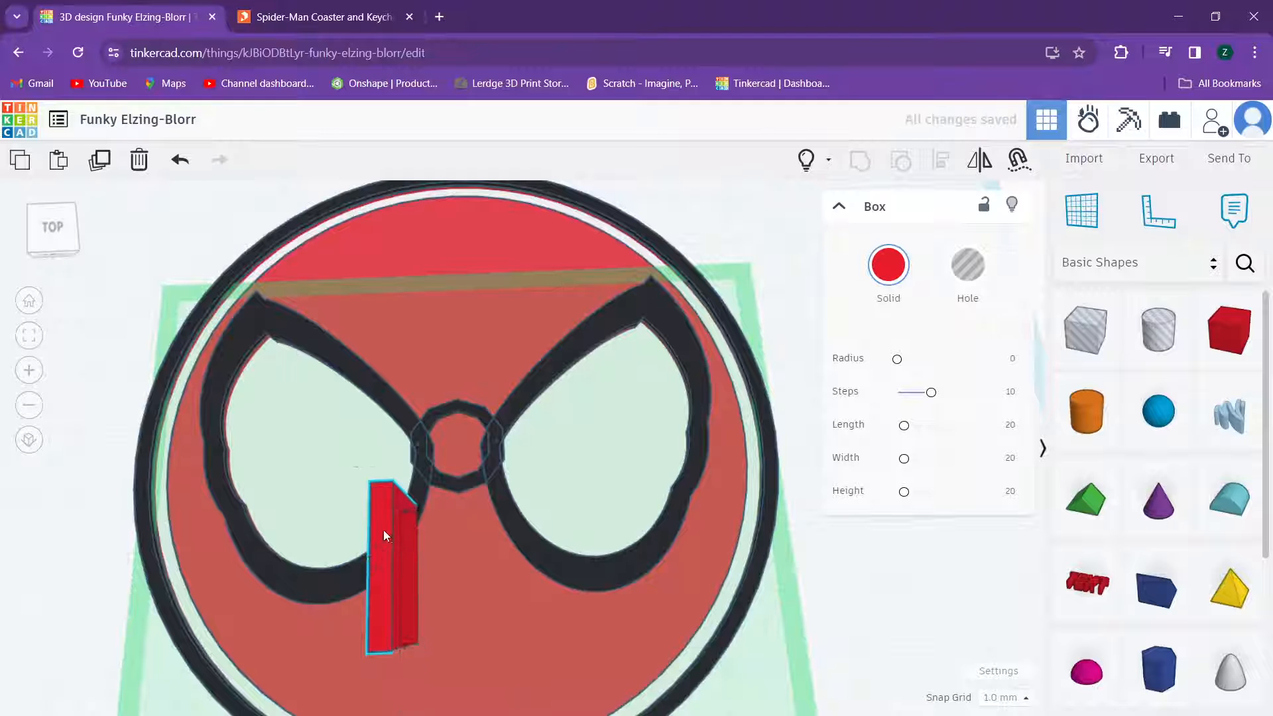
{"action": "left_click_drag", "start_coordinate": [383, 530], "coordinate": [451, 255]}
{"action": "left_click", "coordinate": [888, 264]}
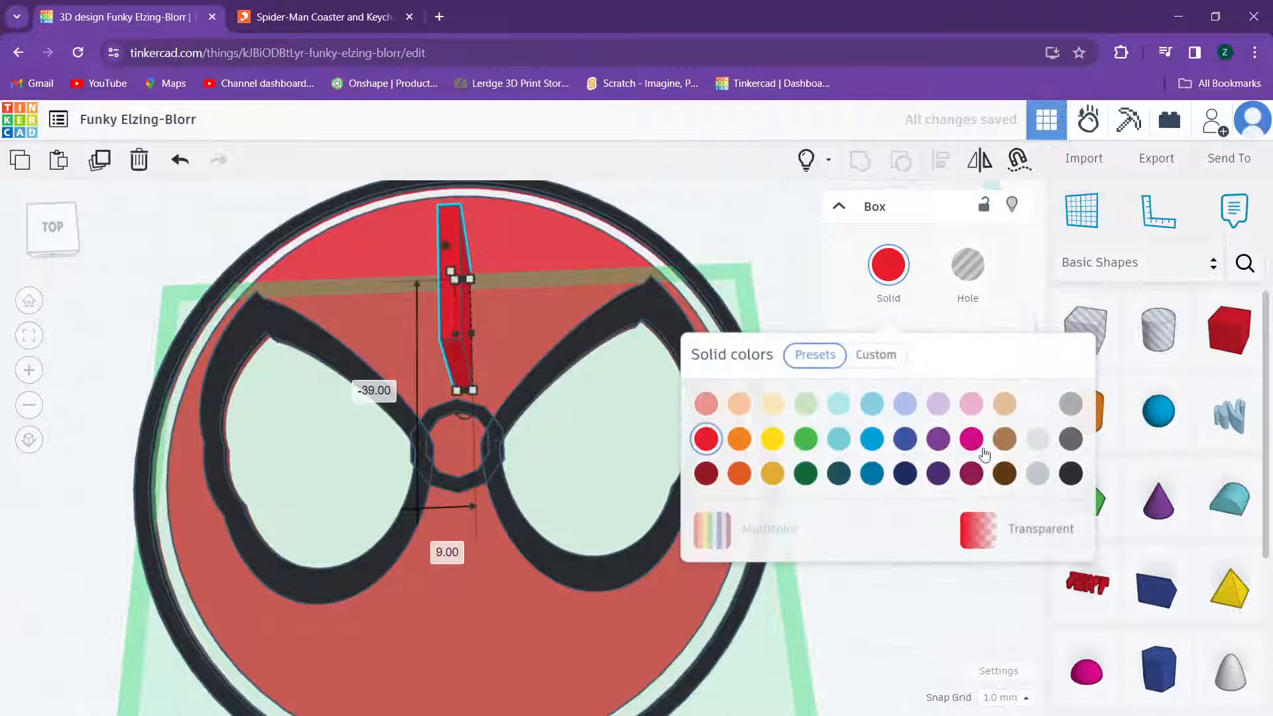
{"action": "left_click", "coordinate": [1071, 473]}
{"action": "scroll", "coordinate": [536, 270], "scroll_direction": "up", "scroll_amount": 2}
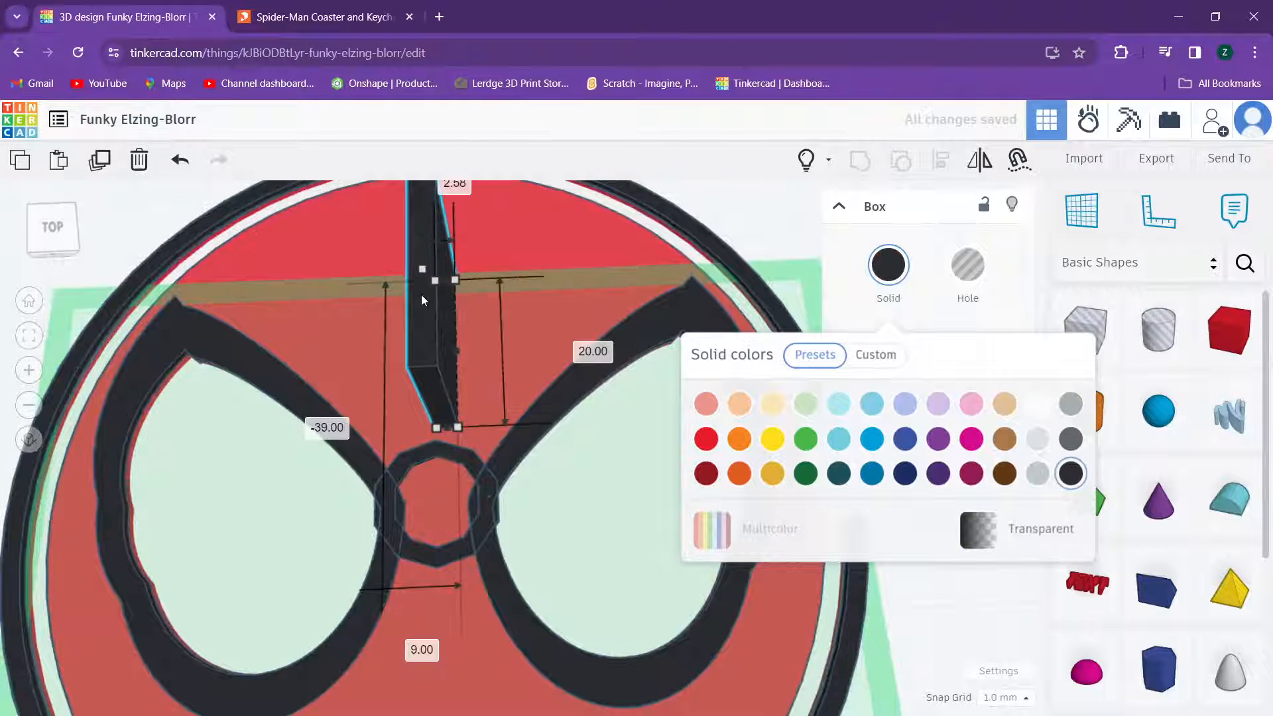
Step: Lower the black box's height to about 1 mm and extend its inner end to the central ring, making it about 23 mm long
{"action": "right_click_drag", "start_coordinate": [420, 294], "coordinate": [305, 359]}
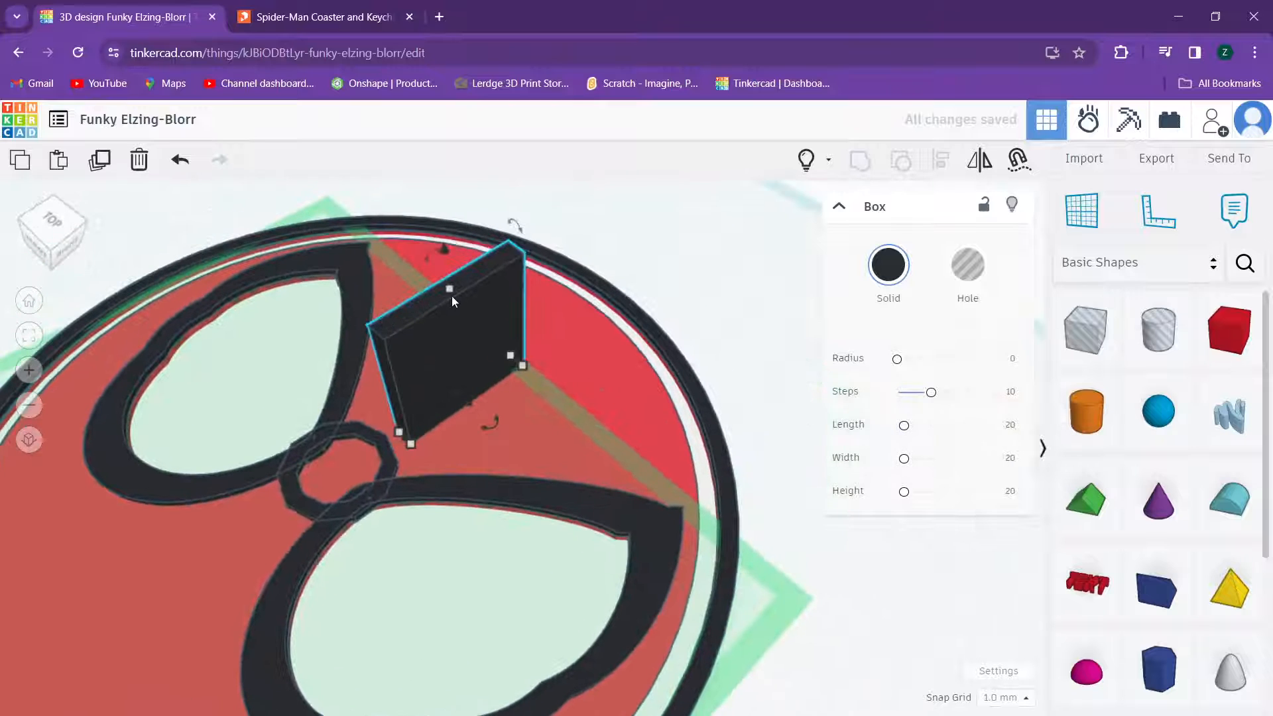
{"action": "left_click_drag", "start_coordinate": [450, 290], "coordinate": [480, 394]}
{"action": "scroll", "coordinate": [398, 400], "scroll_direction": "up", "scroll_amount": 5}
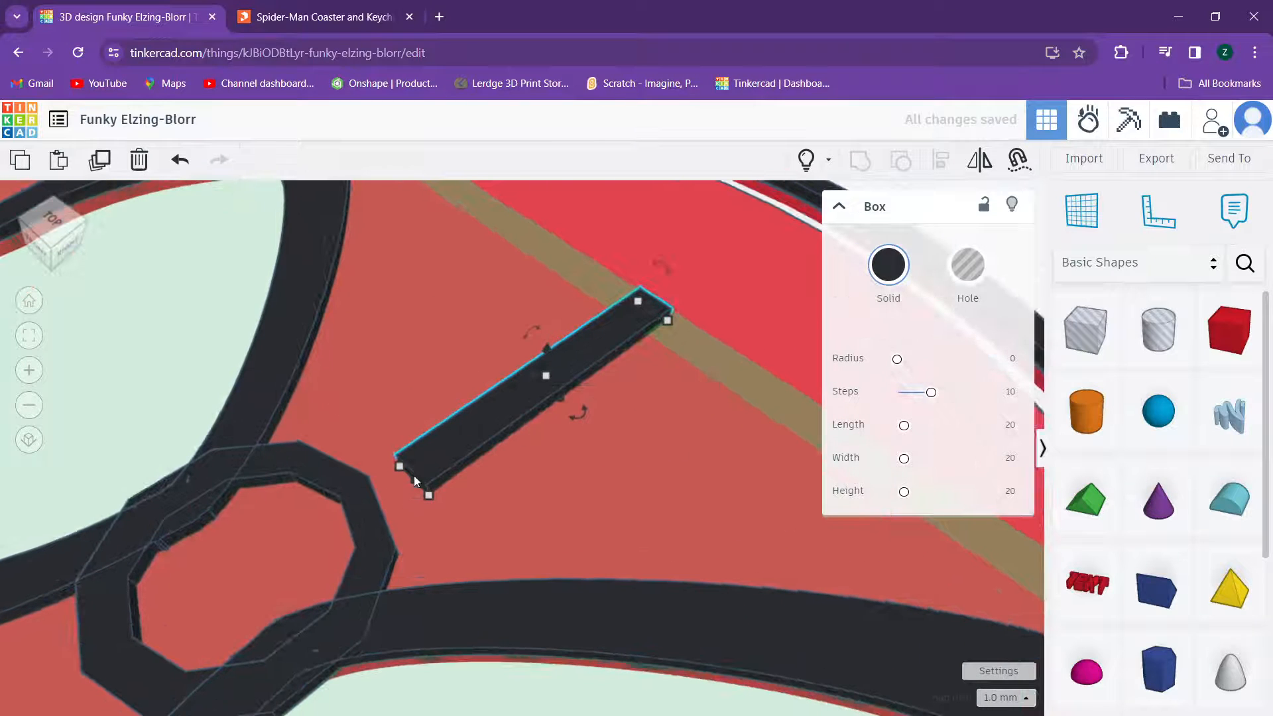
{"action": "left_click_drag", "start_coordinate": [414, 478], "coordinate": [353, 506]}
{"action": "scroll", "coordinate": [491, 496], "scroll_direction": "down", "scroll_amount": 6}
Step: Group the ten-sided ring with the black eye outlines and outer rim
{"action": "left_click", "coordinate": [612, 503]}
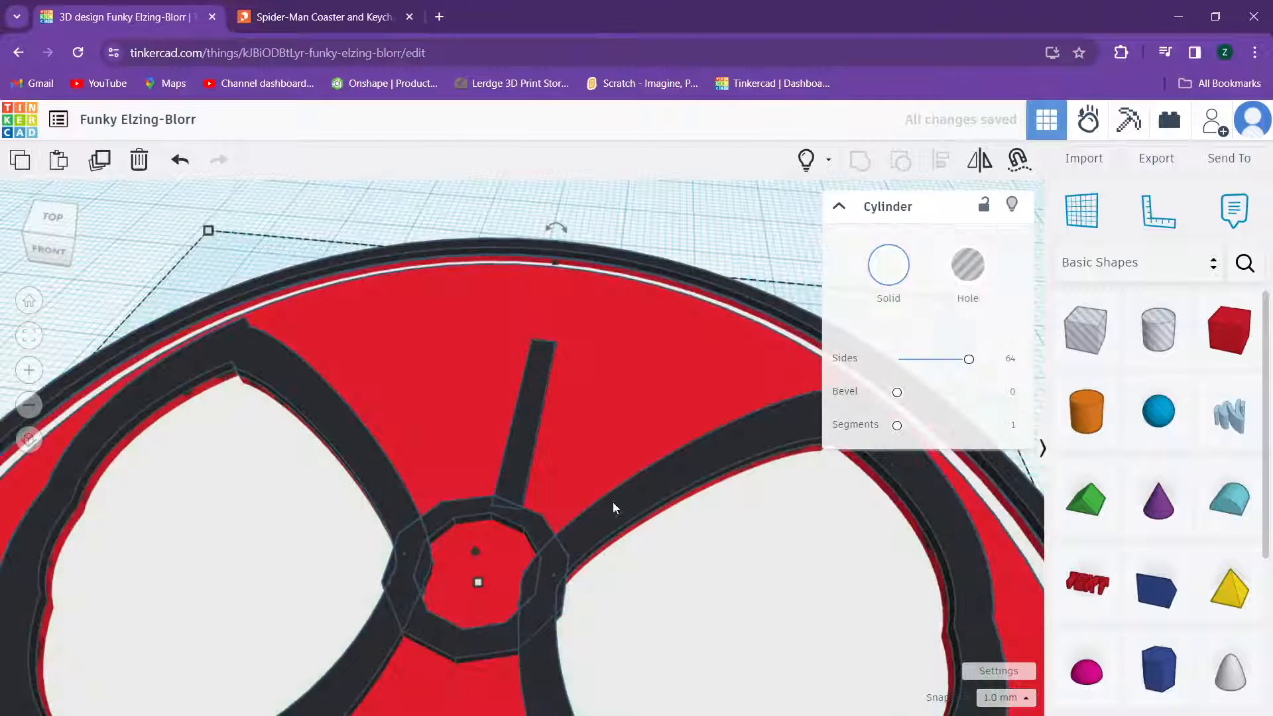
{"action": "left_click", "coordinate": [535, 534]}
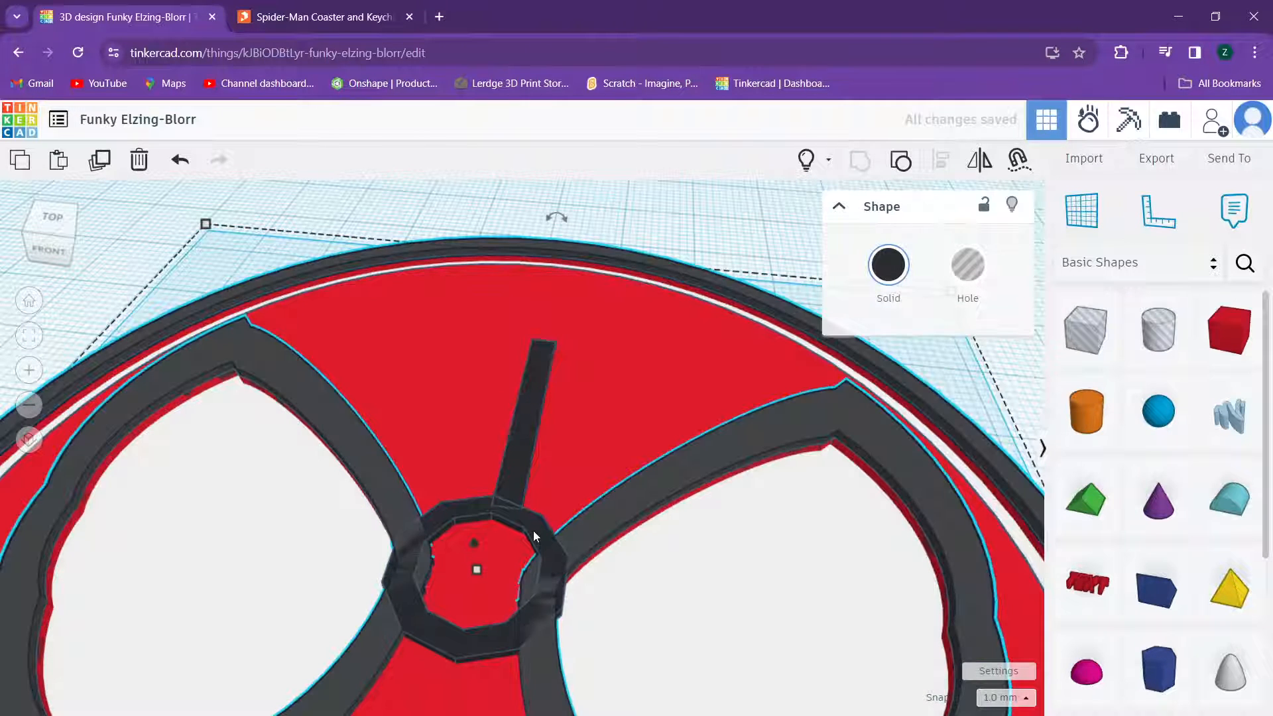
{"action": "left_click", "coordinate": [441, 519], "text": "shift"}
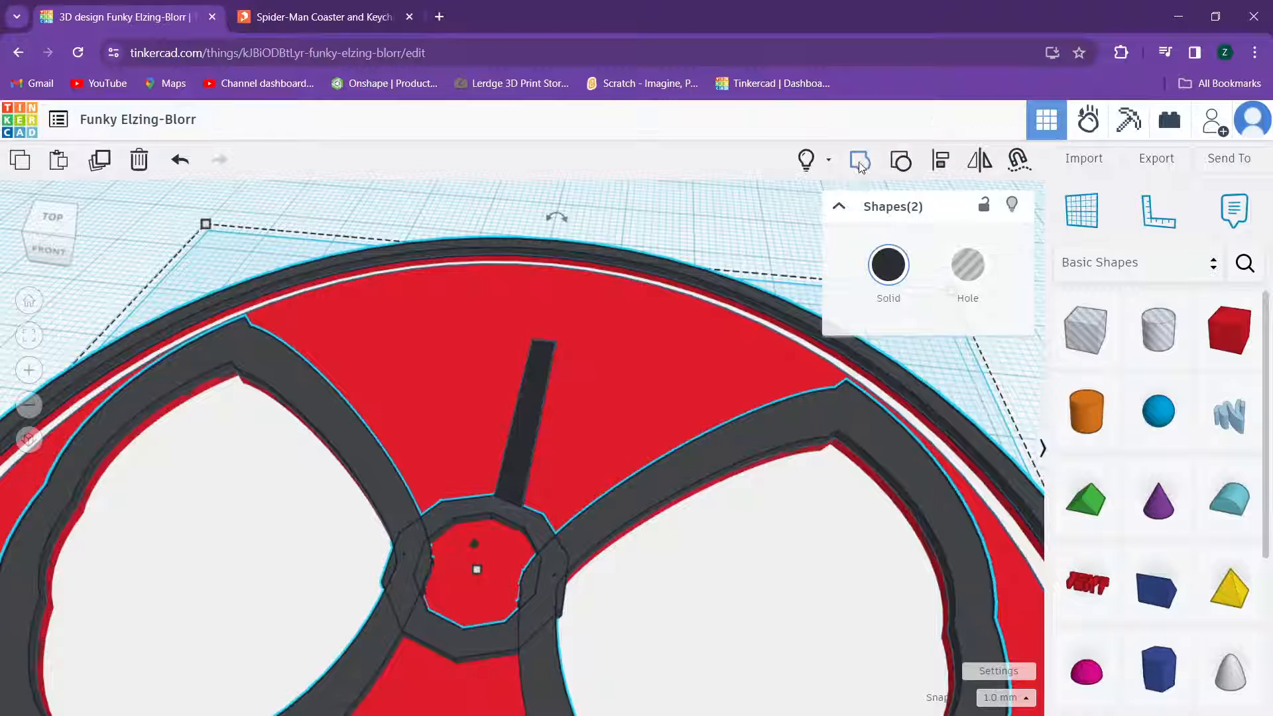
{"action": "left_click", "coordinate": [859, 162]}
Step: Align the black bar with the grouped black frame so it is centred across the coaster's width
{"action": "left_click", "coordinate": [518, 464]}
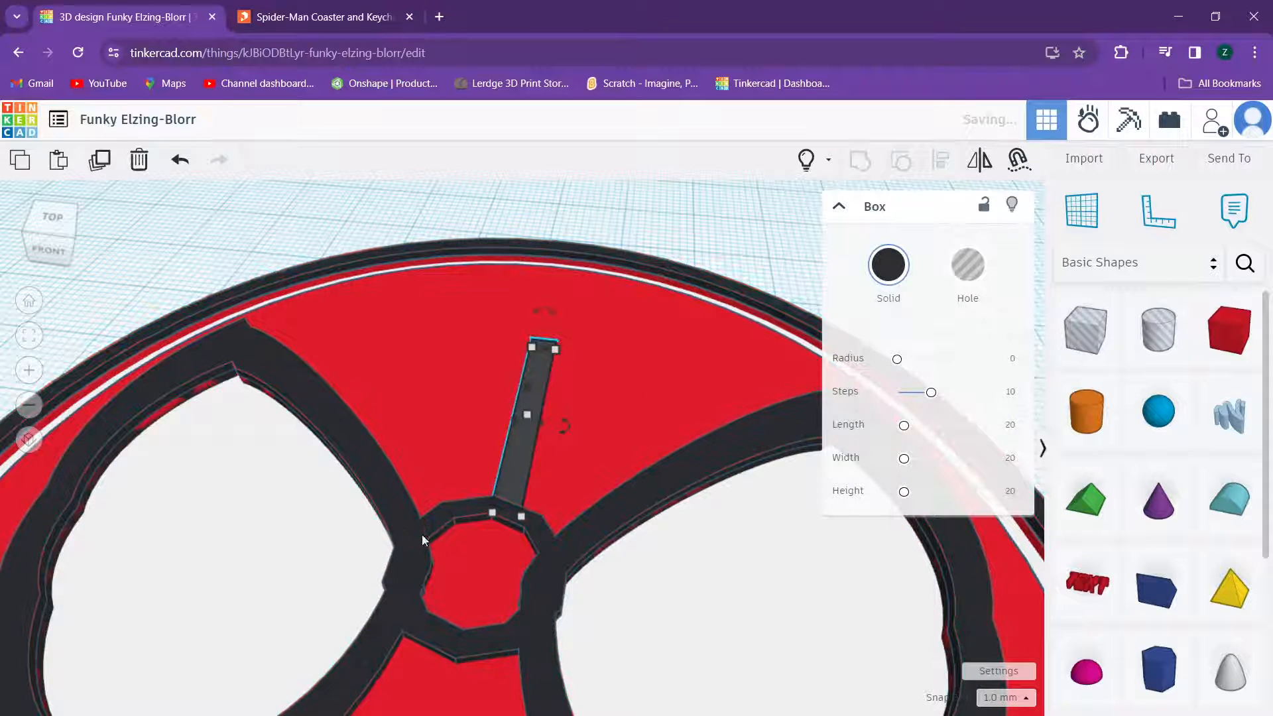
{"action": "key", "text": "ctrl+z"}
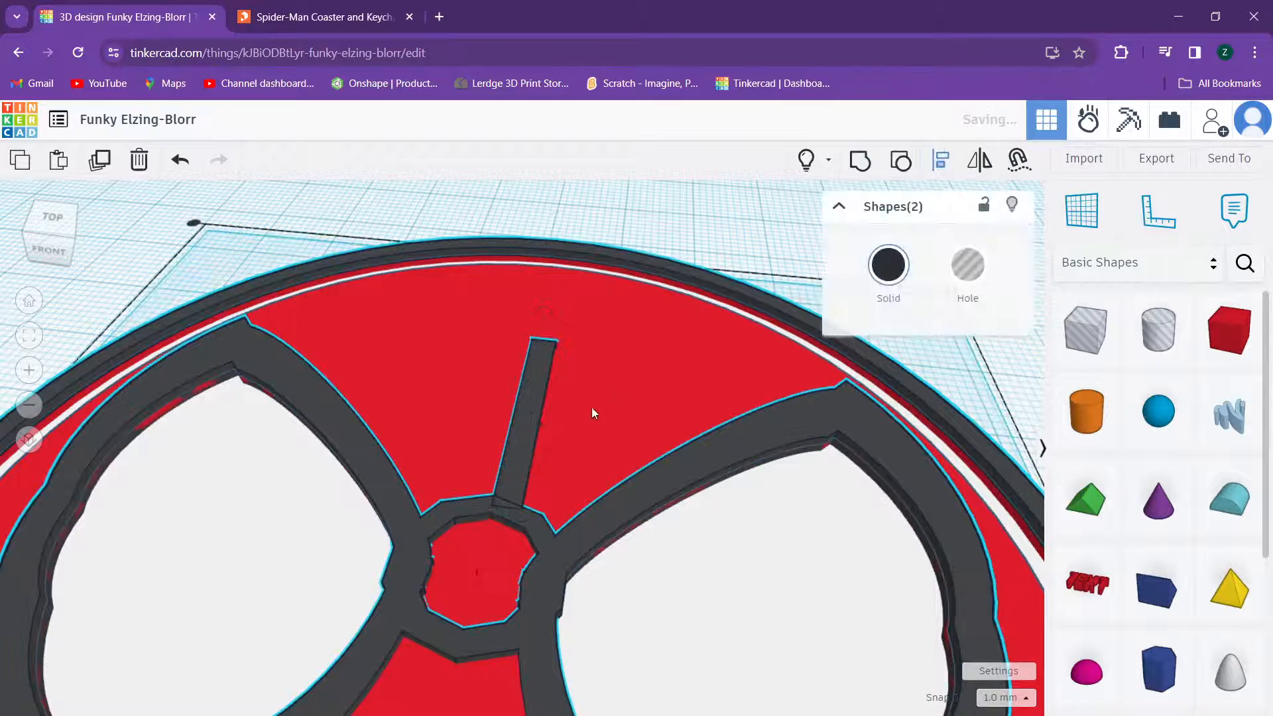
{"action": "scroll", "coordinate": [592, 407], "scroll_direction": "down", "scroll_amount": 5}
{"action": "scroll", "coordinate": [542, 450], "scroll_direction": "down", "scroll_amount": 3}
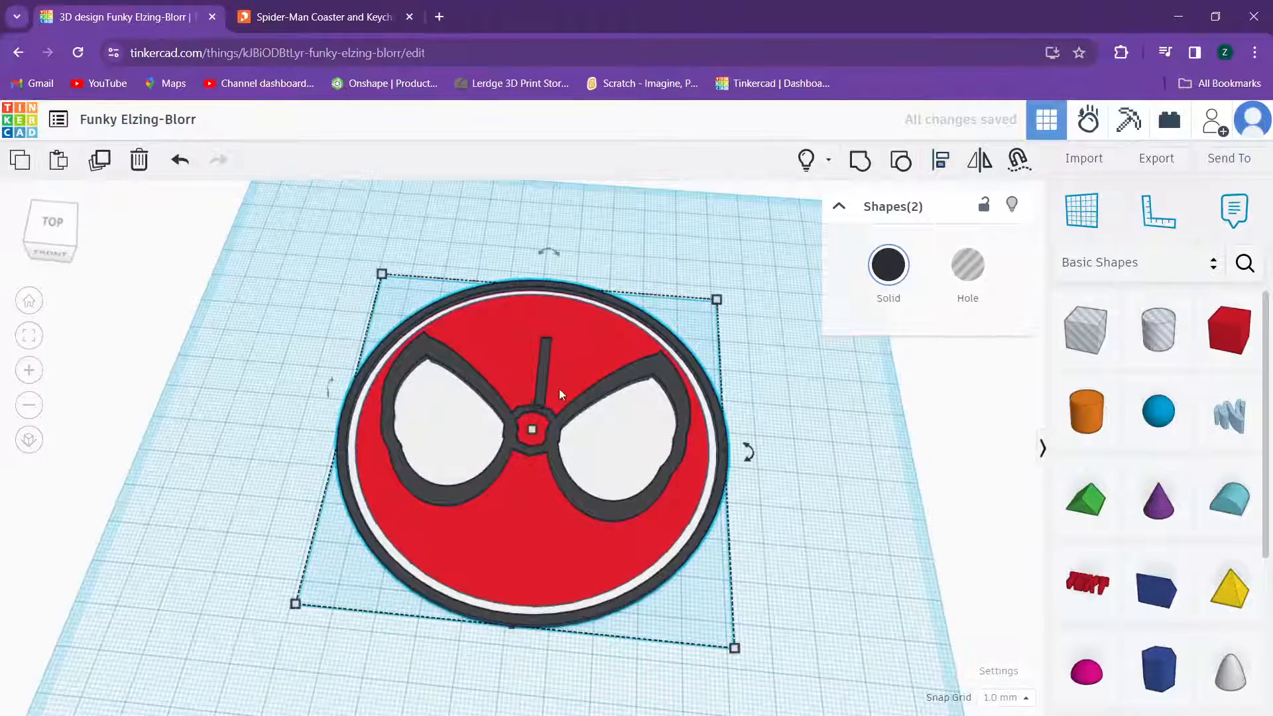
{"action": "left_click", "coordinate": [539, 387]}
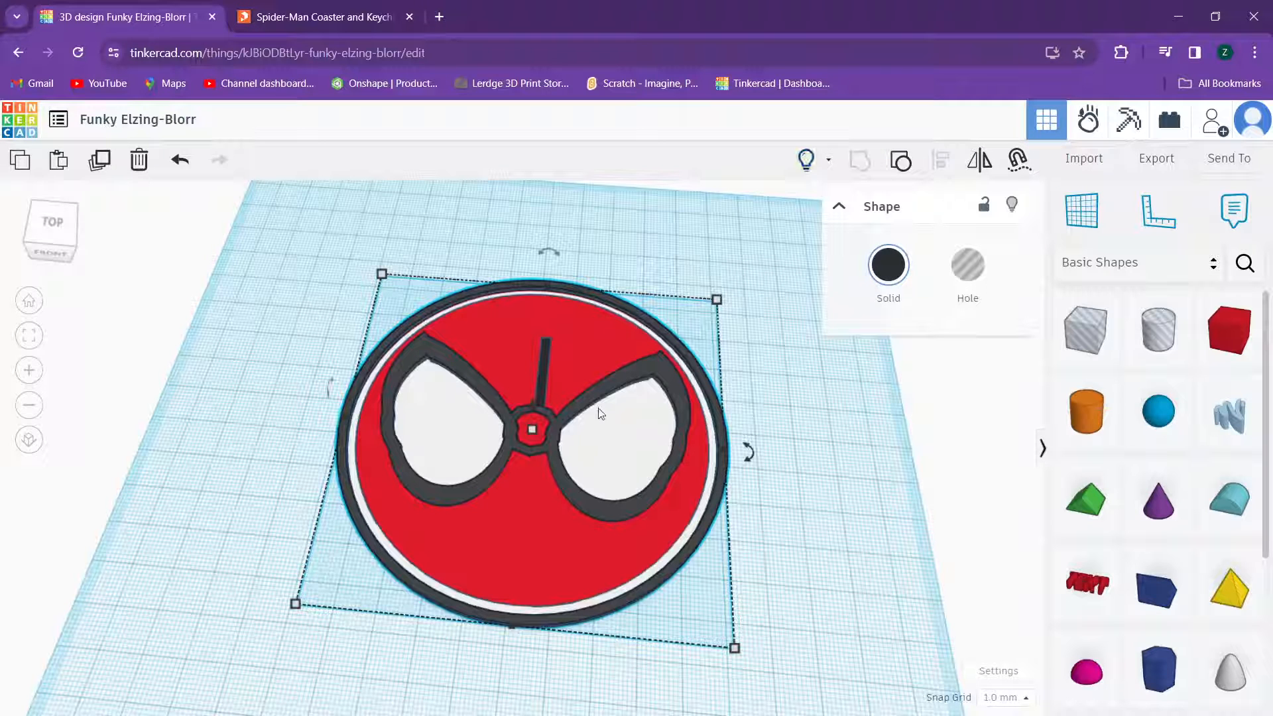
{"action": "left_click", "coordinate": [786, 374]}
{"action": "left_click", "coordinate": [542, 367]}
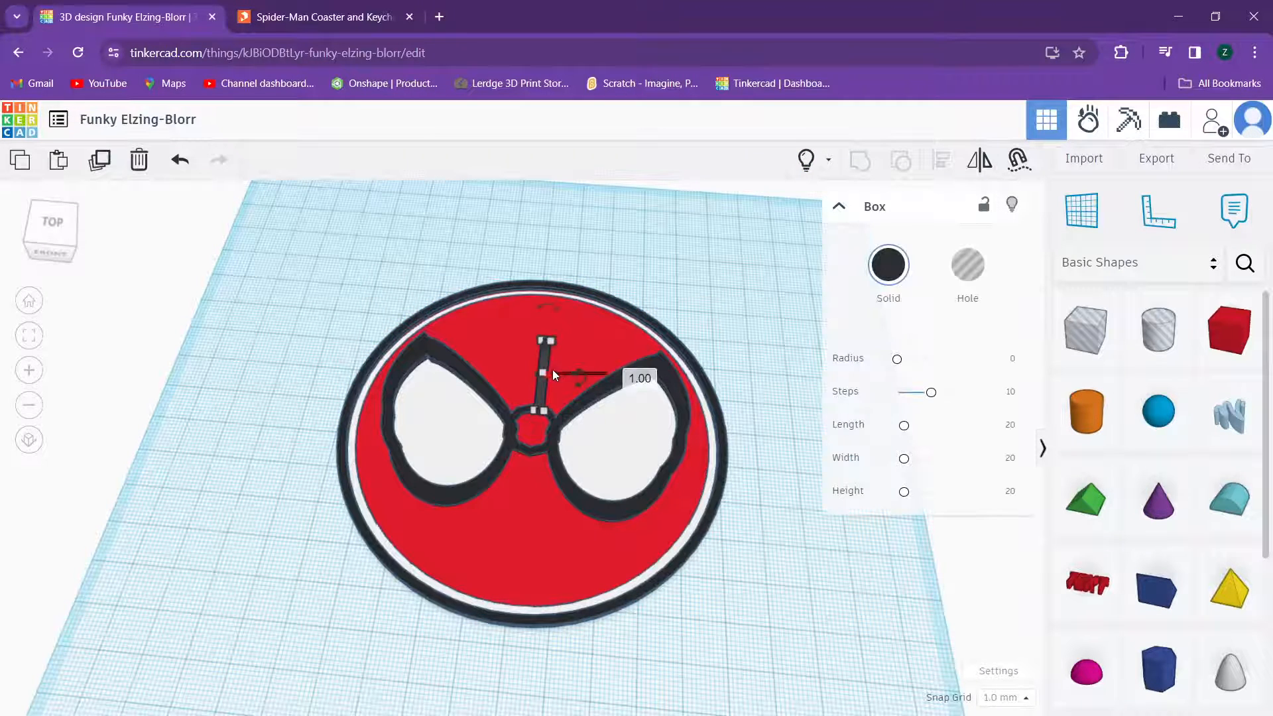
{"action": "left_click", "coordinate": [676, 395], "text": "shift"}
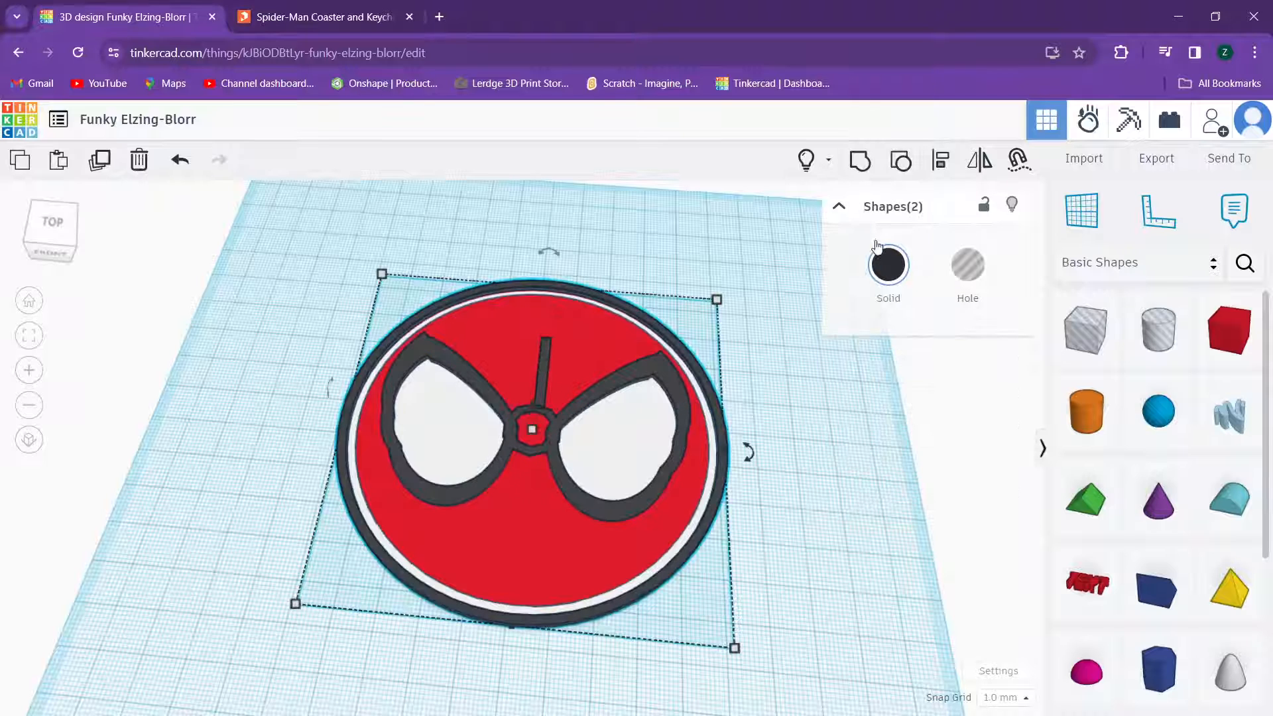
{"action": "left_click", "coordinate": [940, 162]}
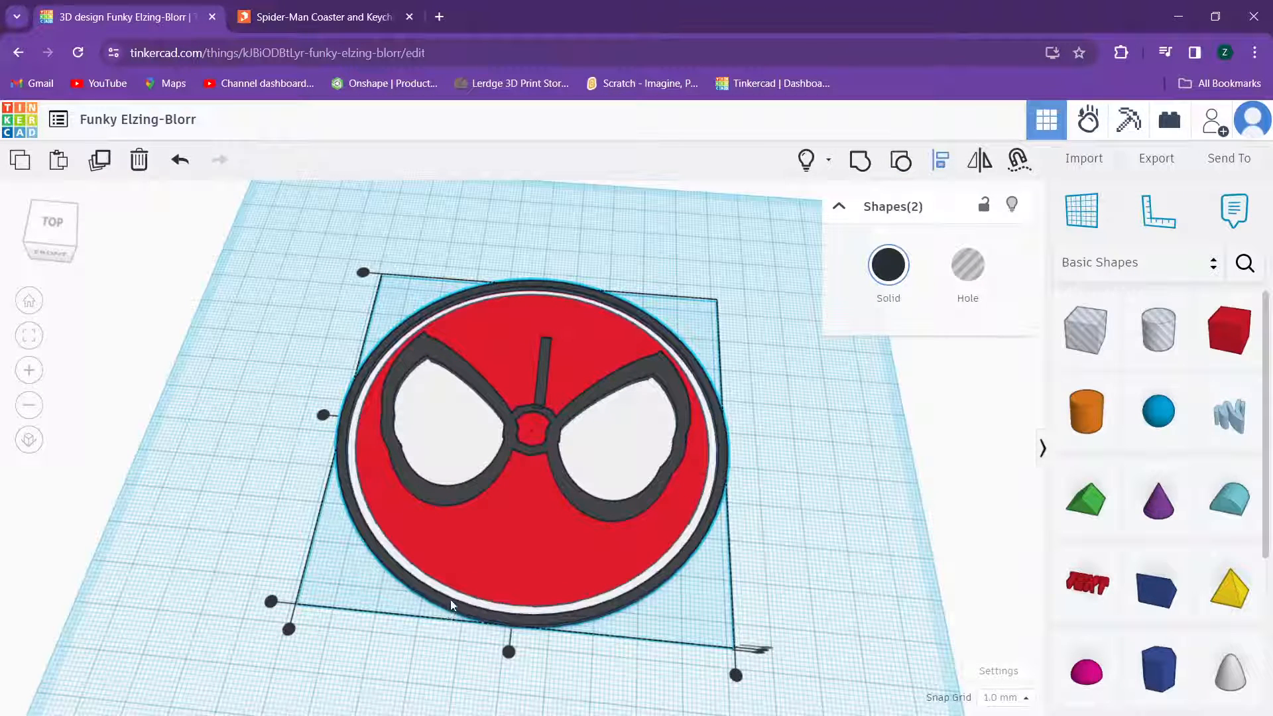
{"action": "left_click", "coordinate": [509, 652]}
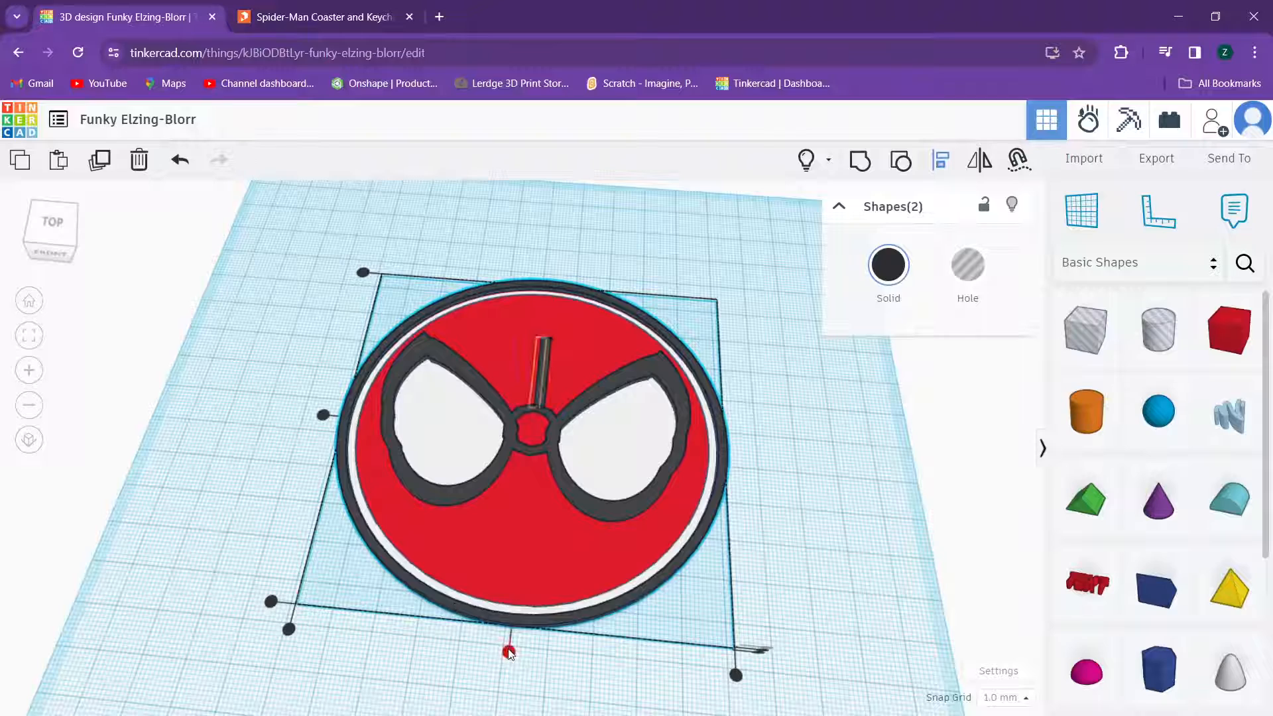
{"action": "left_click", "coordinate": [698, 308]}
Step: Stretch the bar's outer end to the coaster's black rim, making it about 42 mm long, and increase its height
{"action": "scroll", "coordinate": [497, 389], "scroll_direction": "up", "scroll_amount": 5}
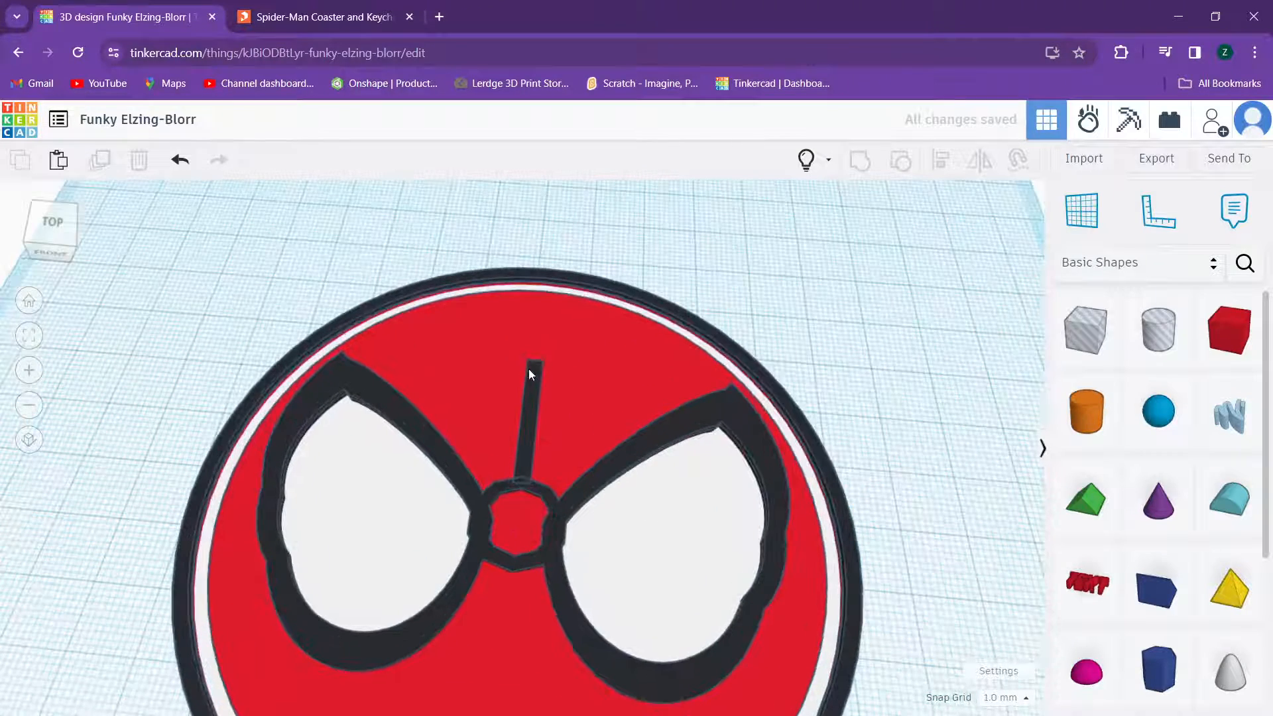
{"action": "left_click", "coordinate": [529, 374]}
{"action": "scroll", "coordinate": [520, 401], "scroll_direction": "up", "scroll_amount": 2}
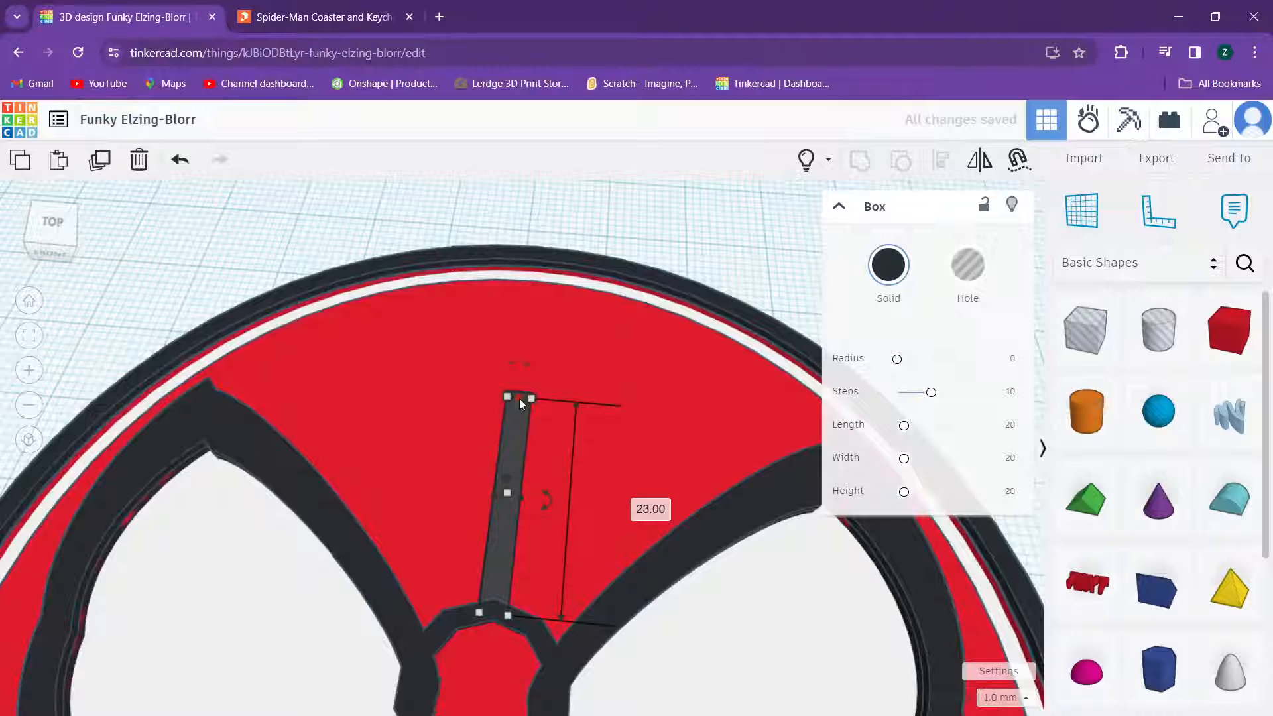
{"action": "left_click_drag", "start_coordinate": [519, 399], "coordinate": [538, 263]}
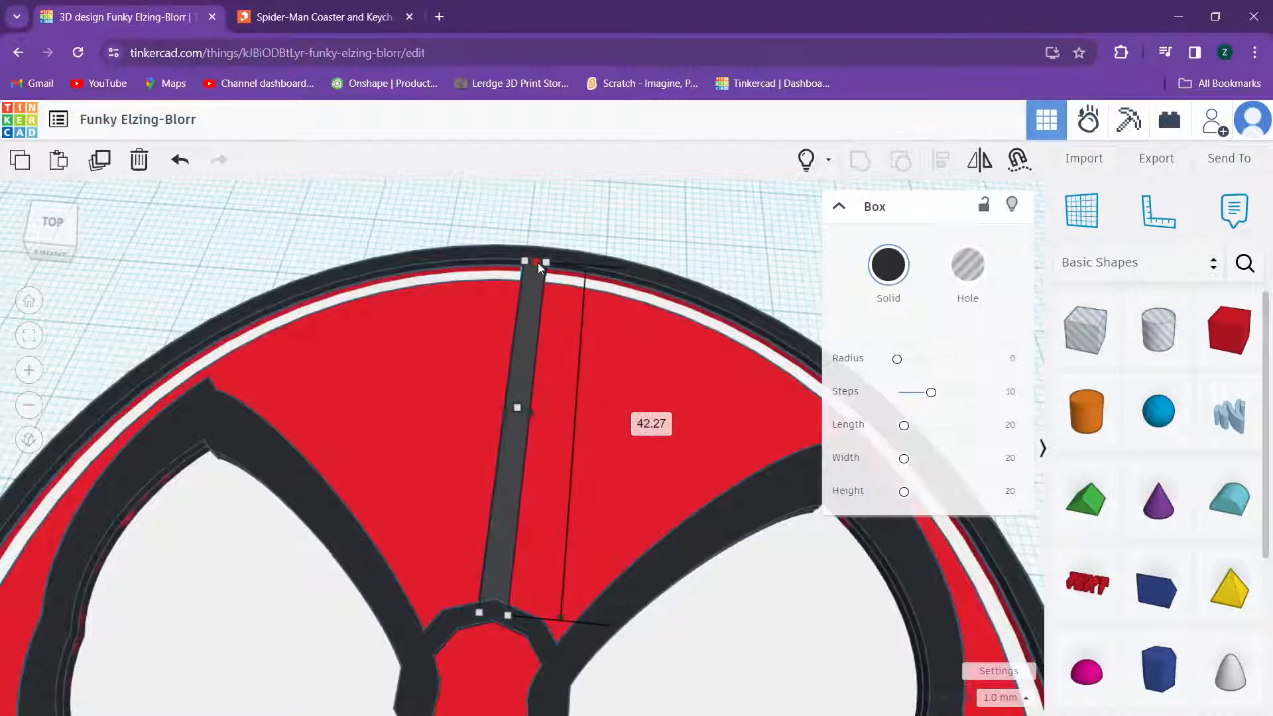
{"action": "right_click_drag", "start_coordinate": [538, 263], "coordinate": [174, 348]}
{"action": "scroll", "coordinate": [512, 339], "scroll_direction": "up", "scroll_amount": 1}
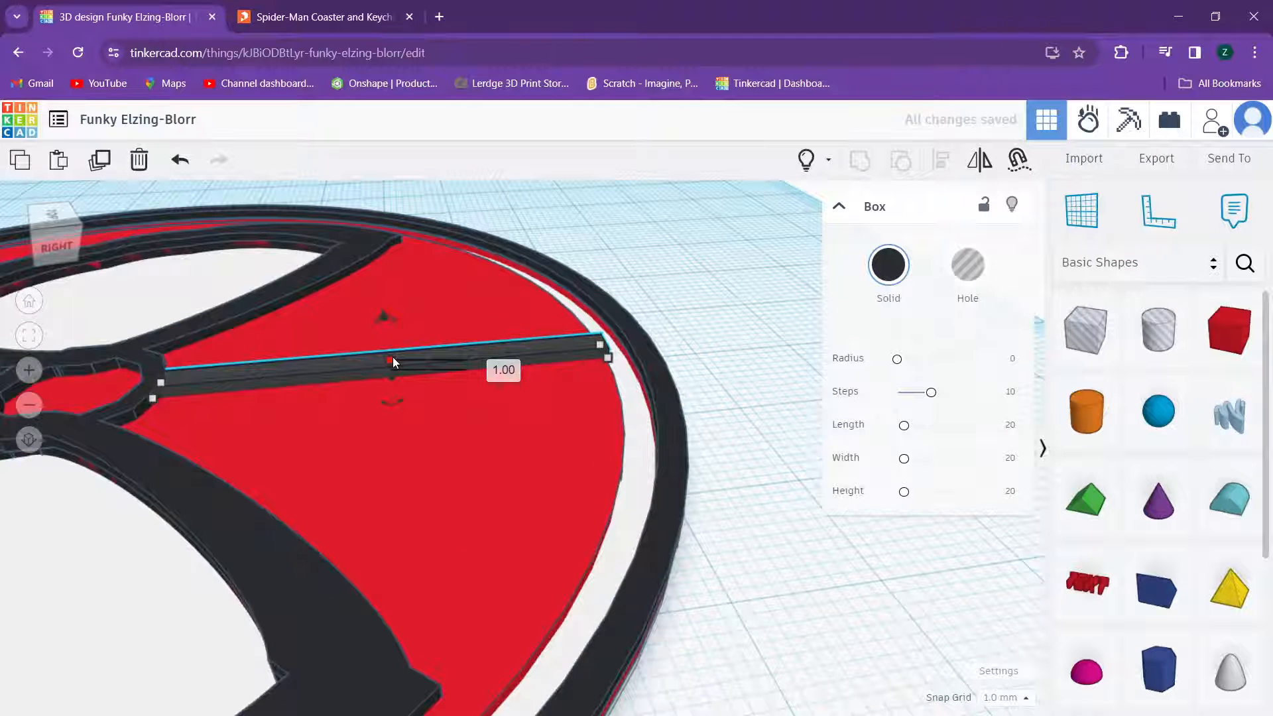
{"action": "left_click_drag", "start_coordinate": [392, 358], "coordinate": [385, 312]}
{"action": "right_click_drag", "start_coordinate": [413, 324], "coordinate": [437, 386]}
{"action": "left_click_drag", "start_coordinate": [581, 396], "coordinate": [614, 399]}
{"action": "right_click_drag", "start_coordinate": [615, 399], "coordinate": [640, 240]}
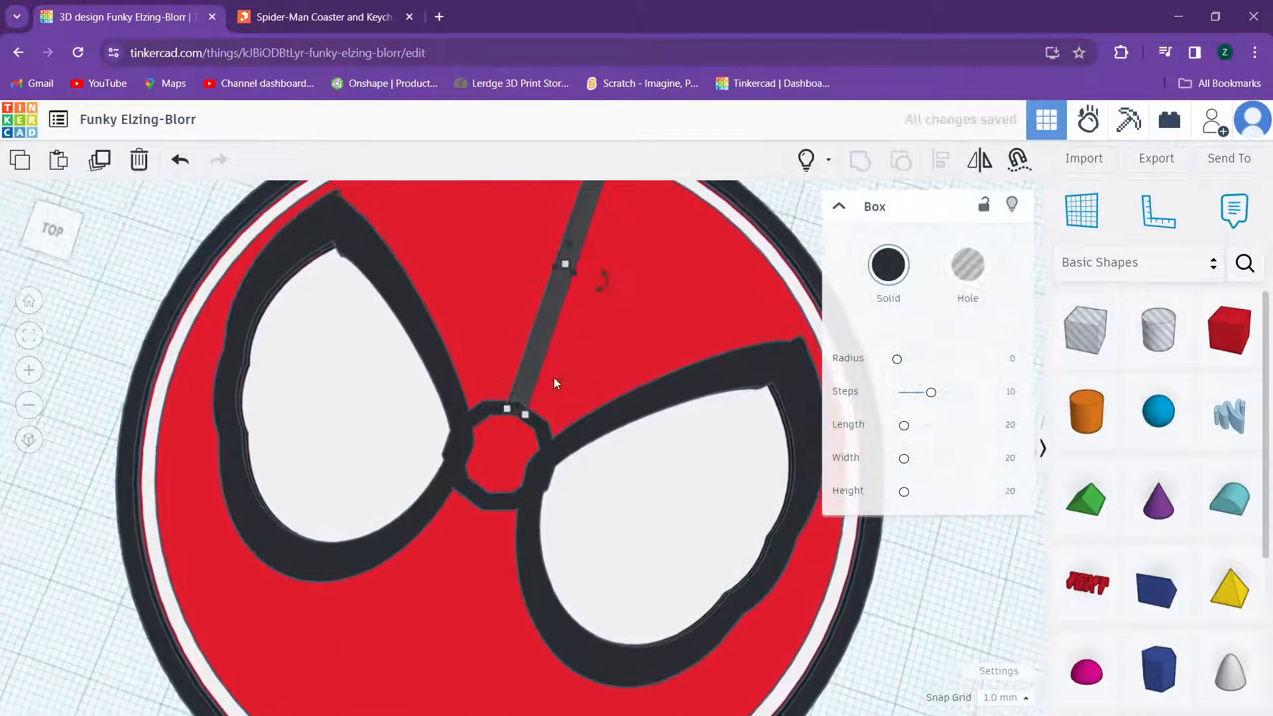
Step: Duplicate the black bar and move the copy straight down the face so it runs from the ring to the lower rim
{"action": "right_click_drag", "start_coordinate": [555, 378], "coordinate": [377, 357]}
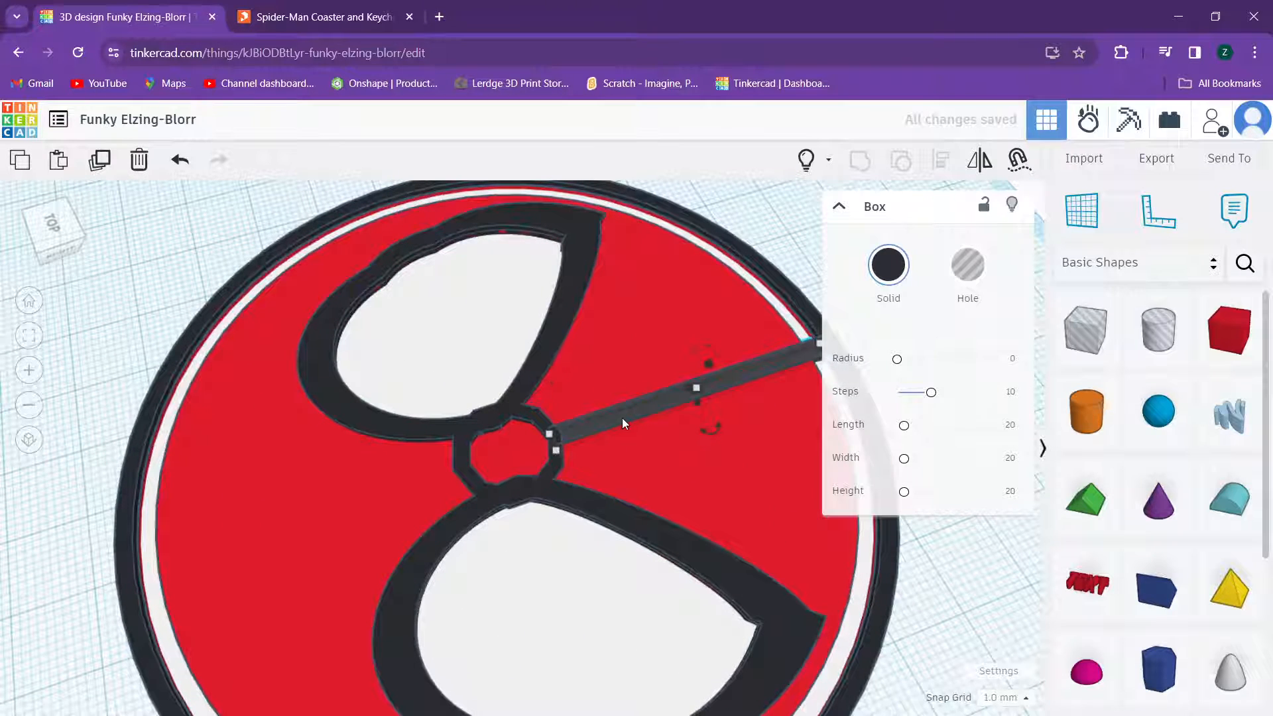
{"action": "key", "text": "Left"}
{"action": "key", "text": "Left"}
{"action": "key", "text": "Left"}
{"action": "key", "text": "Left"}
{"action": "key", "text": "Left"}
{"action": "key", "text": "Left"}
{"action": "key", "text": "Left"}
{"action": "key", "text": "Left"}
{"action": "key", "text": "Left"}
{"action": "key", "text": "Left"}
{"action": "key", "text": "Left"}
{"action": "key", "text": "Left"}
{"action": "key", "text": "Left"}
{"action": "key", "text": "Left"}
{"action": "key", "text": "Left"}
{"action": "key", "text": "Left"}
{"action": "key", "text": "Left"}
{"action": "key", "text": "Left"}
{"action": "key", "text": "Left"}
{"action": "key", "text": "Left"}
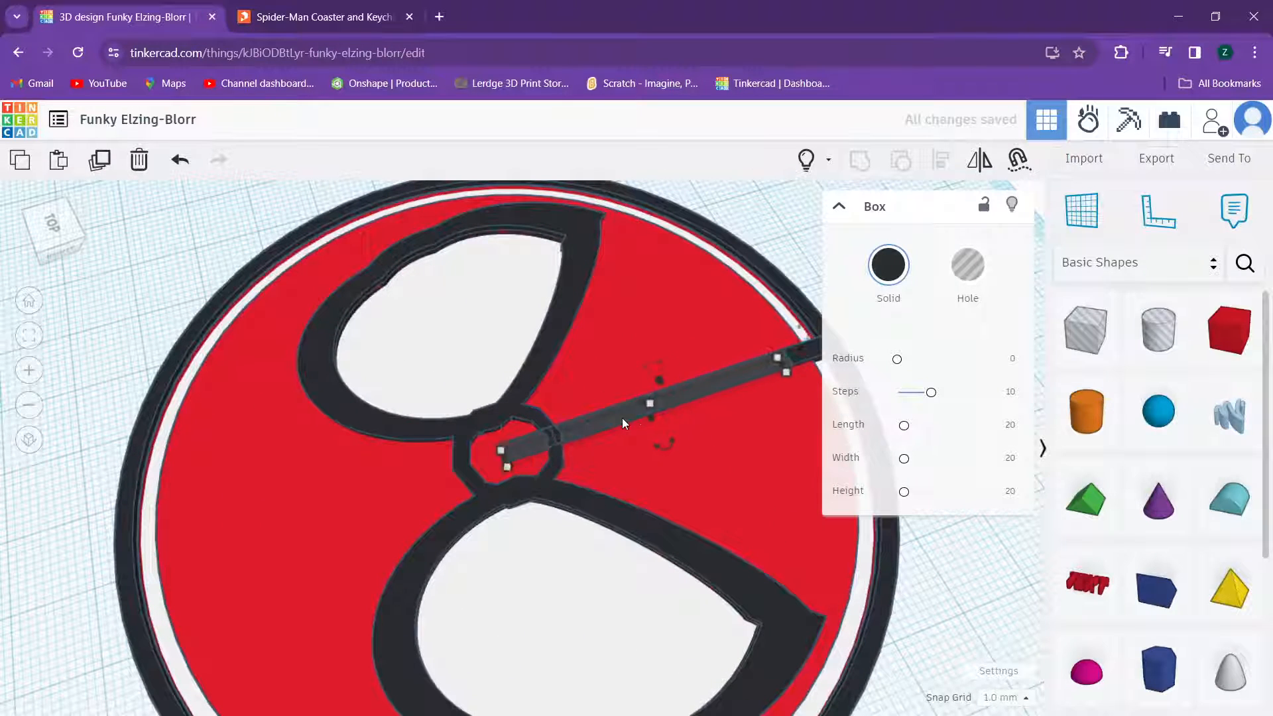
{"action": "key", "text": "Left"}
{"action": "key", "text": "Left"}
{"action": "key", "text": "Left"}
{"action": "key", "text": "Left"}
{"action": "key", "text": "Left"}
{"action": "key", "text": "Left"}
{"action": "key", "text": "Left"}
{"action": "key", "text": "Left"}
{"action": "key", "text": "Left"}
{"action": "key", "text": "Left"}
{"action": "key", "text": "Left"}
{"action": "key", "text": "Left"}
{"action": "key", "text": "Left"}
{"action": "key", "text": "Left"}
{"action": "key", "text": "Left"}
{"action": "key", "text": "Left"}
{"action": "key", "text": "Left"}
{"action": "key", "text": "Left"}
{"action": "key", "text": "Left"}
{"action": "key", "text": "Left"}
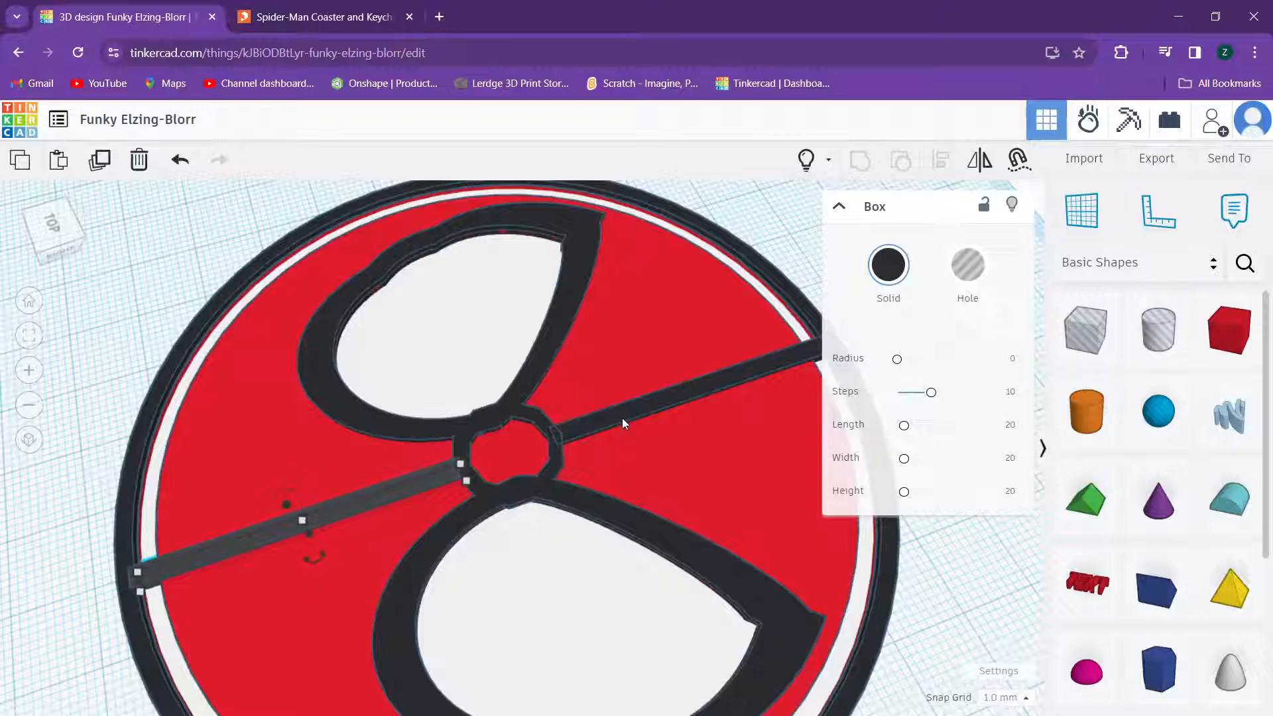
Step: Ungroup the red disc down to its individual parts, separating the disc body, the eye-shaped hole and the two cylinder holes
{"action": "right_click_drag", "start_coordinate": [621, 423], "coordinate": [774, 443]}
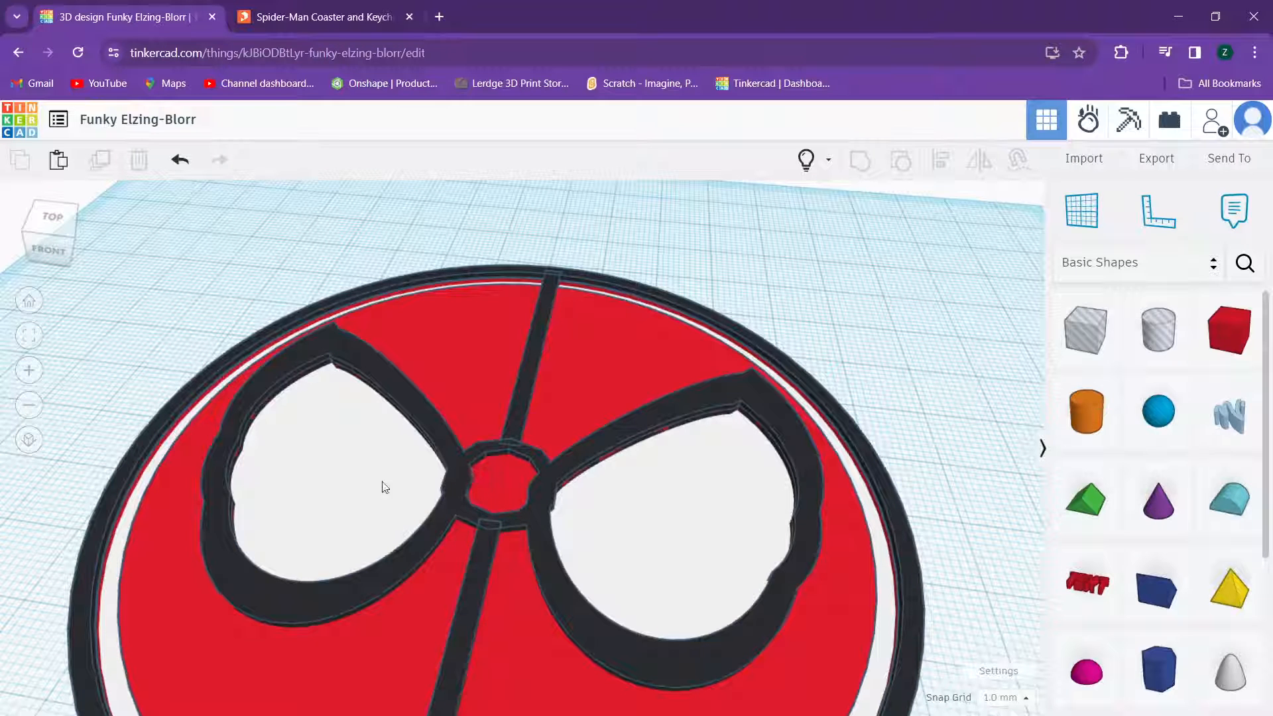
{"action": "scroll", "coordinate": [327, 492], "scroll_direction": "up", "scroll_amount": 3}
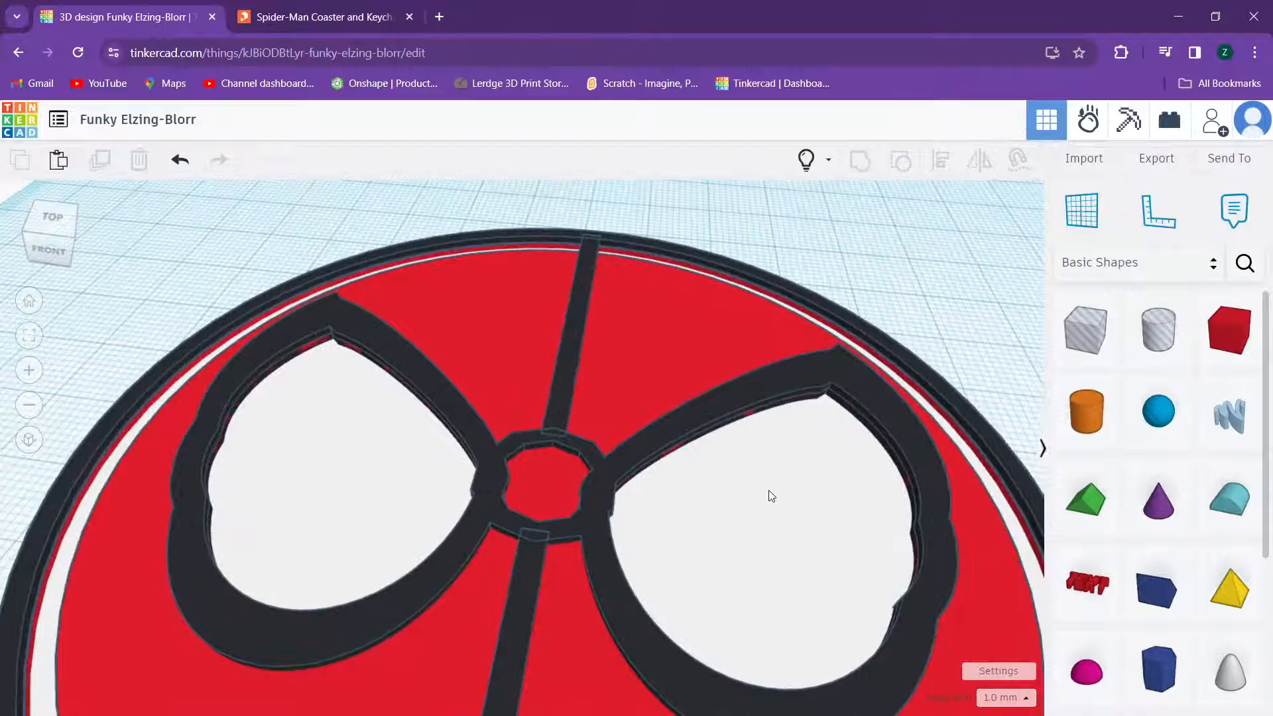
{"action": "right_click_drag", "start_coordinate": [769, 491], "coordinate": [769, 415]}
{"action": "left_click", "coordinate": [763, 401]}
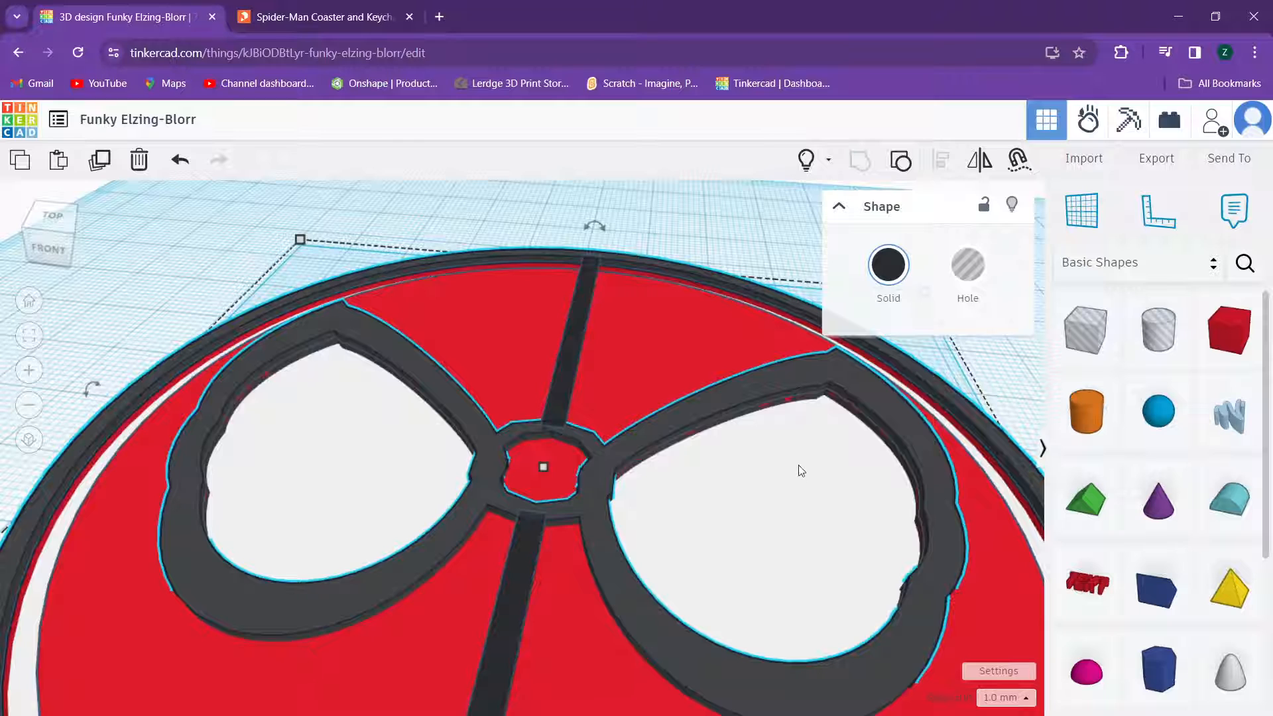
{"action": "scroll", "coordinate": [723, 441], "scroll_direction": "up", "scroll_amount": 3}
{"action": "scroll", "coordinate": [573, 291], "scroll_direction": "down", "scroll_amount": 2}
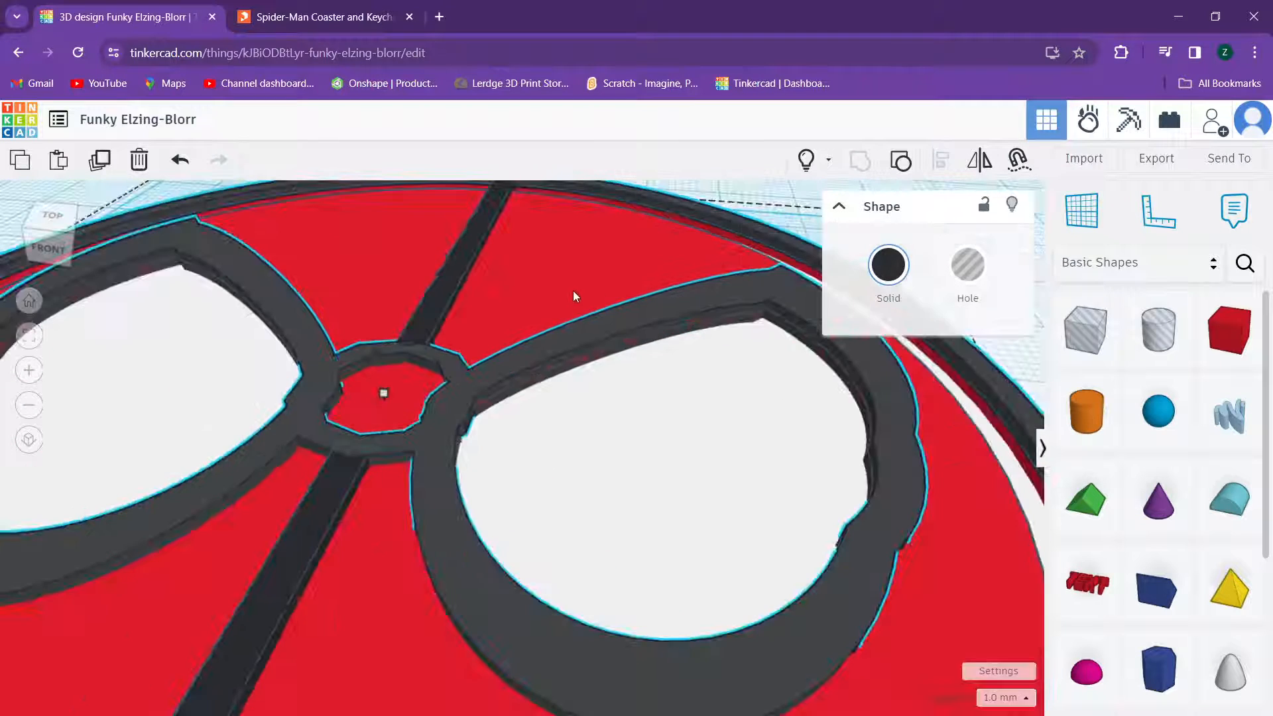
{"action": "left_click", "coordinate": [614, 273]}
{"action": "key", "text": "ctrl+v"}
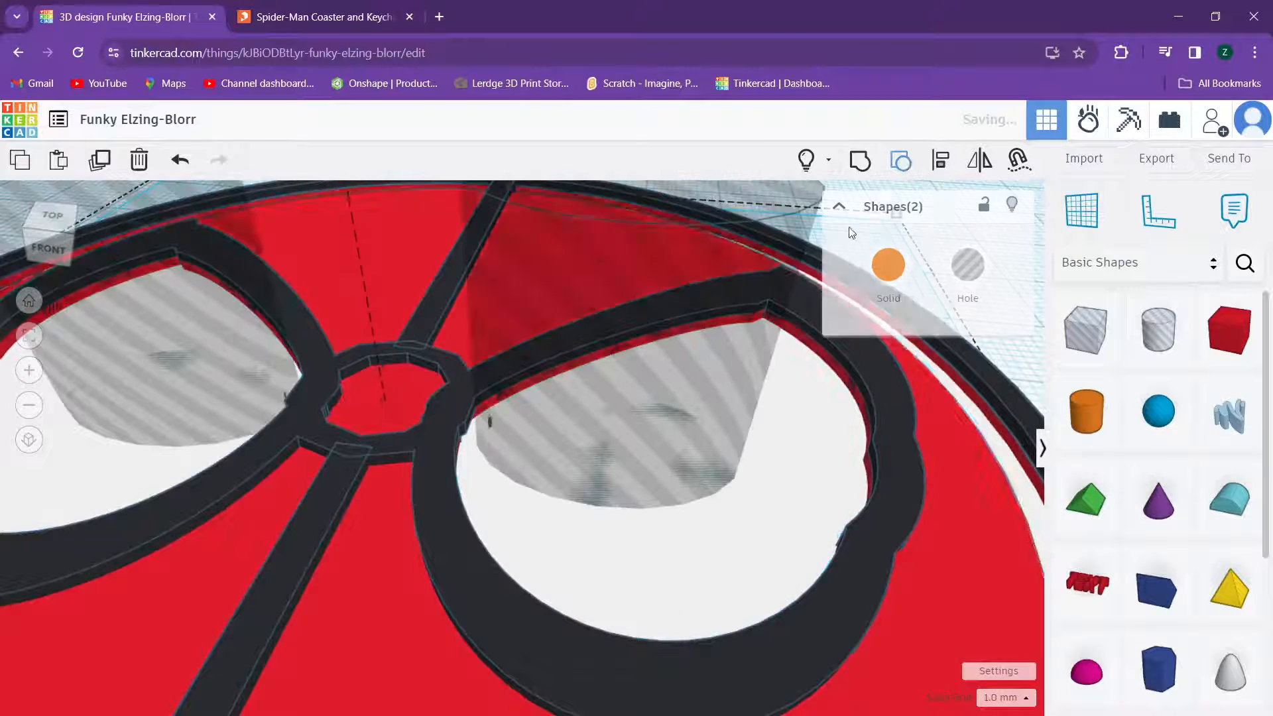
{"action": "scroll", "coordinate": [693, 350], "scroll_direction": "down", "scroll_amount": 3}
{"action": "scroll", "coordinate": [690, 357], "scroll_direction": "up", "scroll_amount": 2}
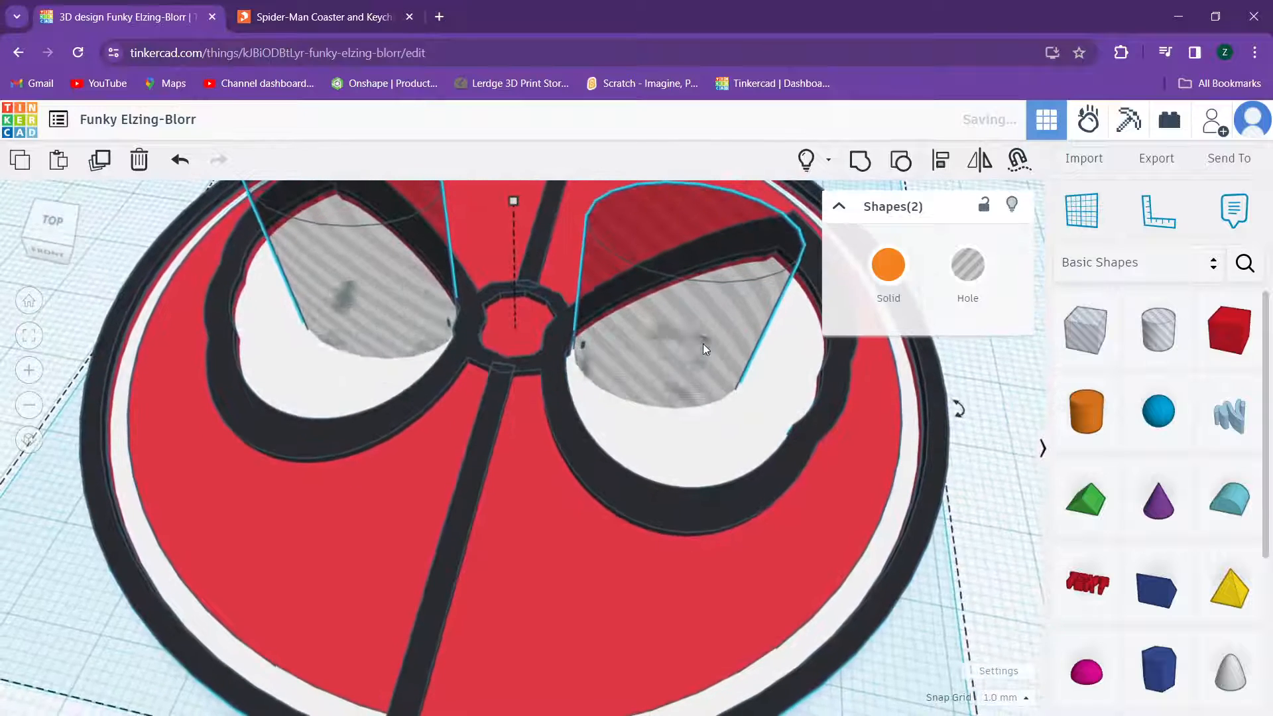
{"action": "right_click_drag", "start_coordinate": [702, 343], "coordinate": [621, 476]}
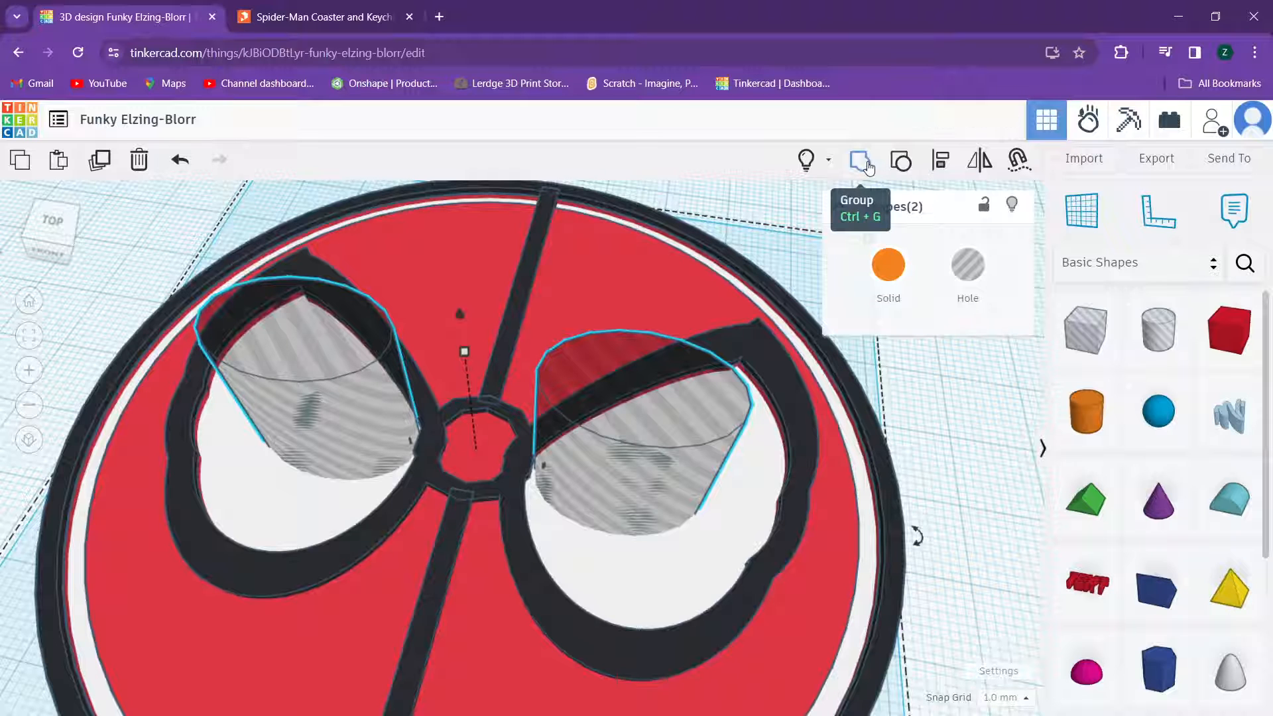
{"action": "left_click", "coordinate": [866, 162]}
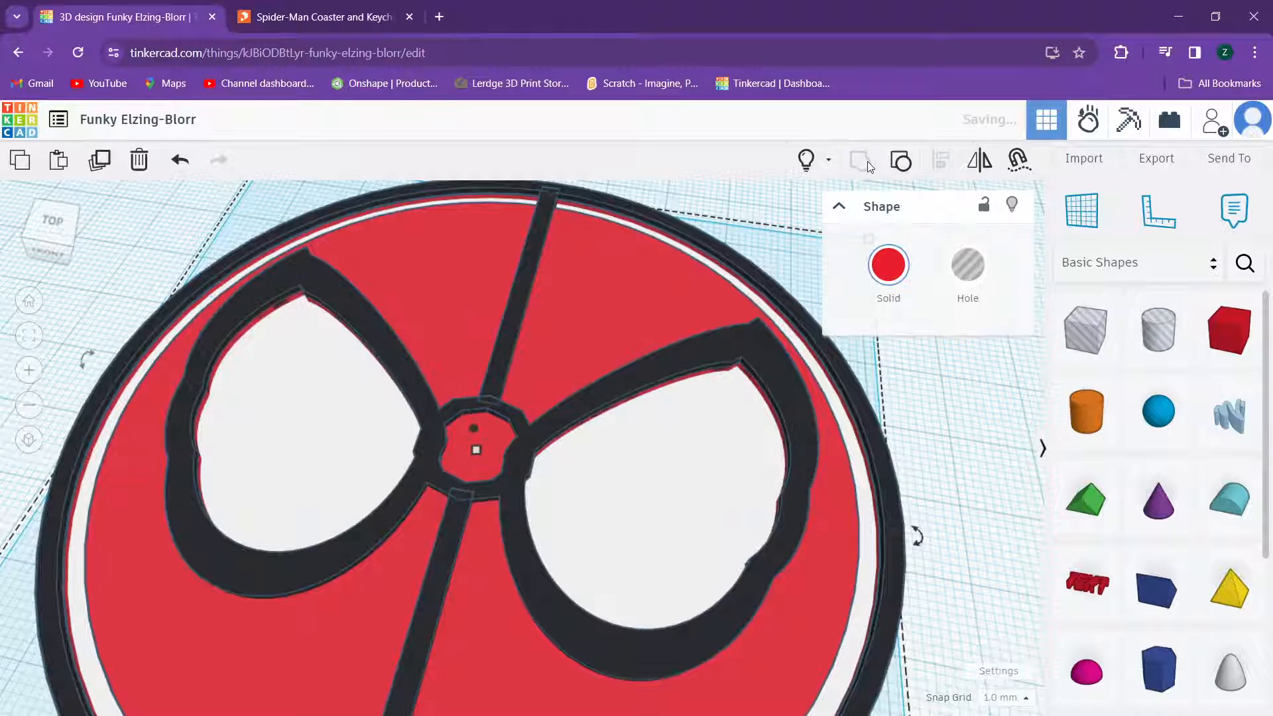
{"action": "left_click", "coordinate": [902, 163]}
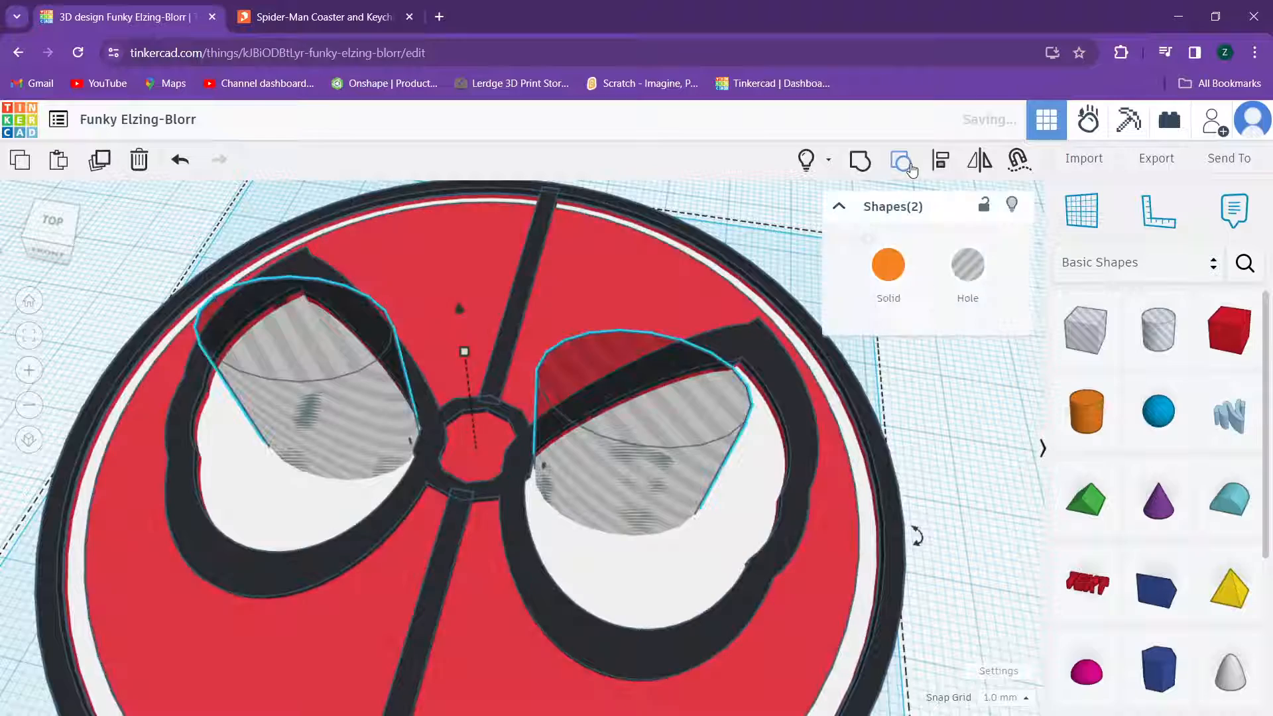
{"action": "left_click", "coordinate": [901, 163]}
{"action": "right_click_drag", "start_coordinate": [642, 390], "coordinate": [602, 423]}
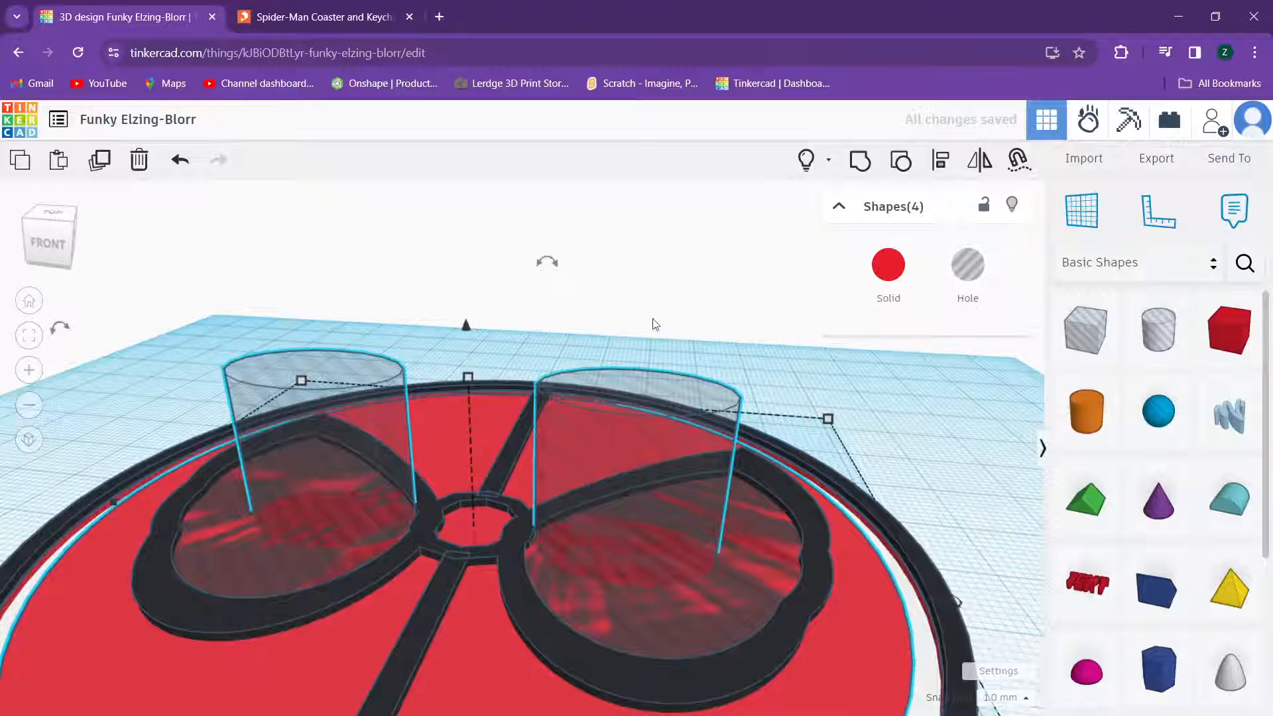
Step: Group only the two cylinder holes with the red disc, leaving the eye-shaped hole as a separate shape
{"action": "left_click", "coordinate": [635, 307]}
{"action": "left_click", "coordinate": [621, 418]}
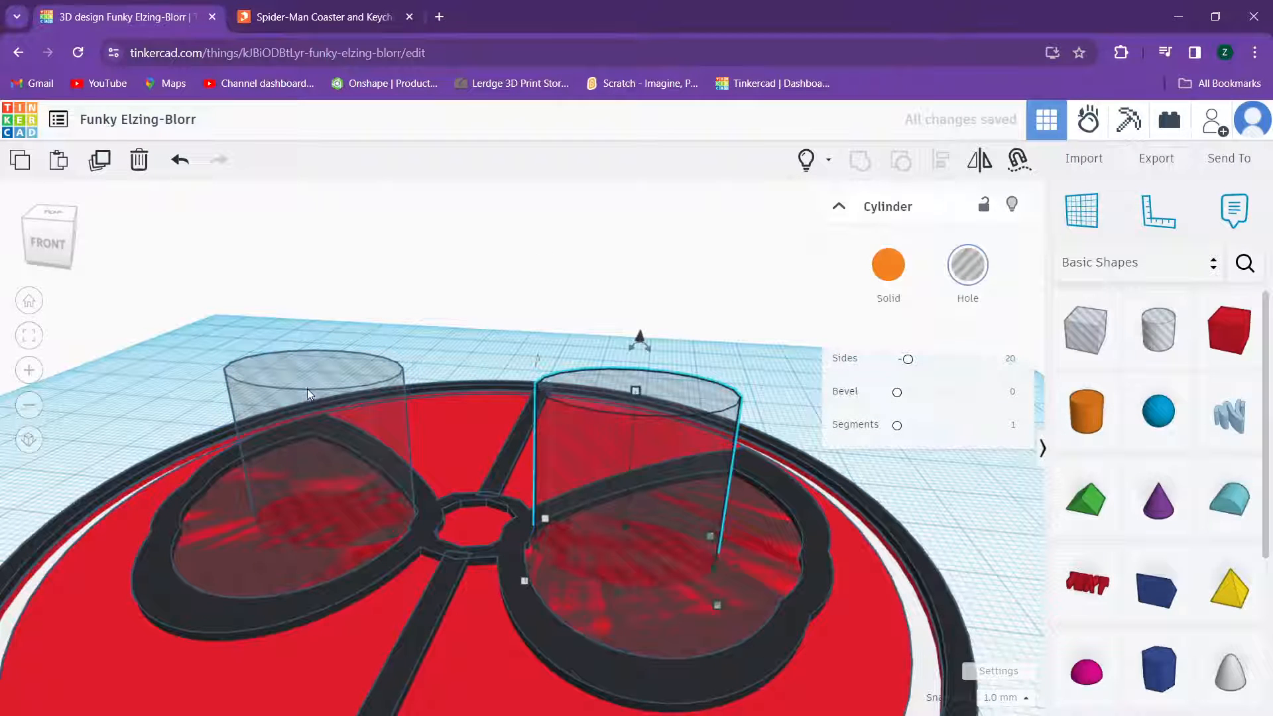
{"action": "left_click", "coordinate": [307, 390], "text": "shift"}
{"action": "left_click", "coordinate": [478, 654], "text": "shift"}
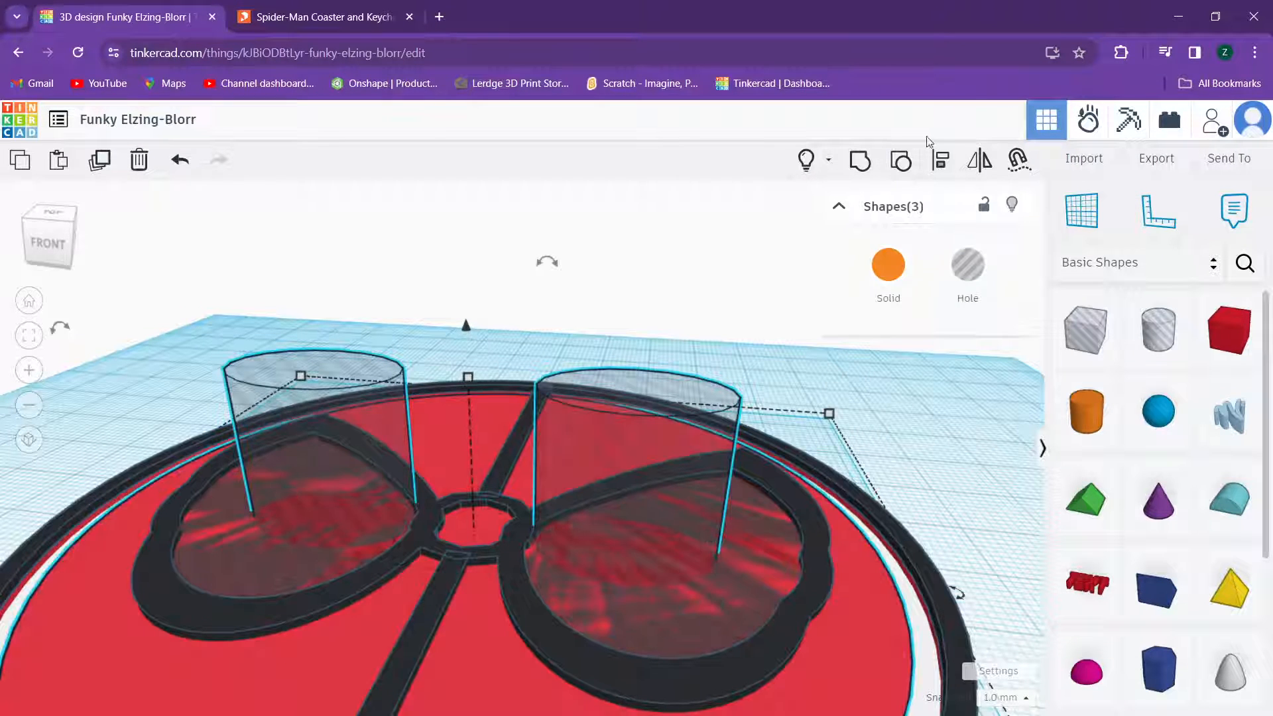
{"action": "left_click", "coordinate": [861, 159]}
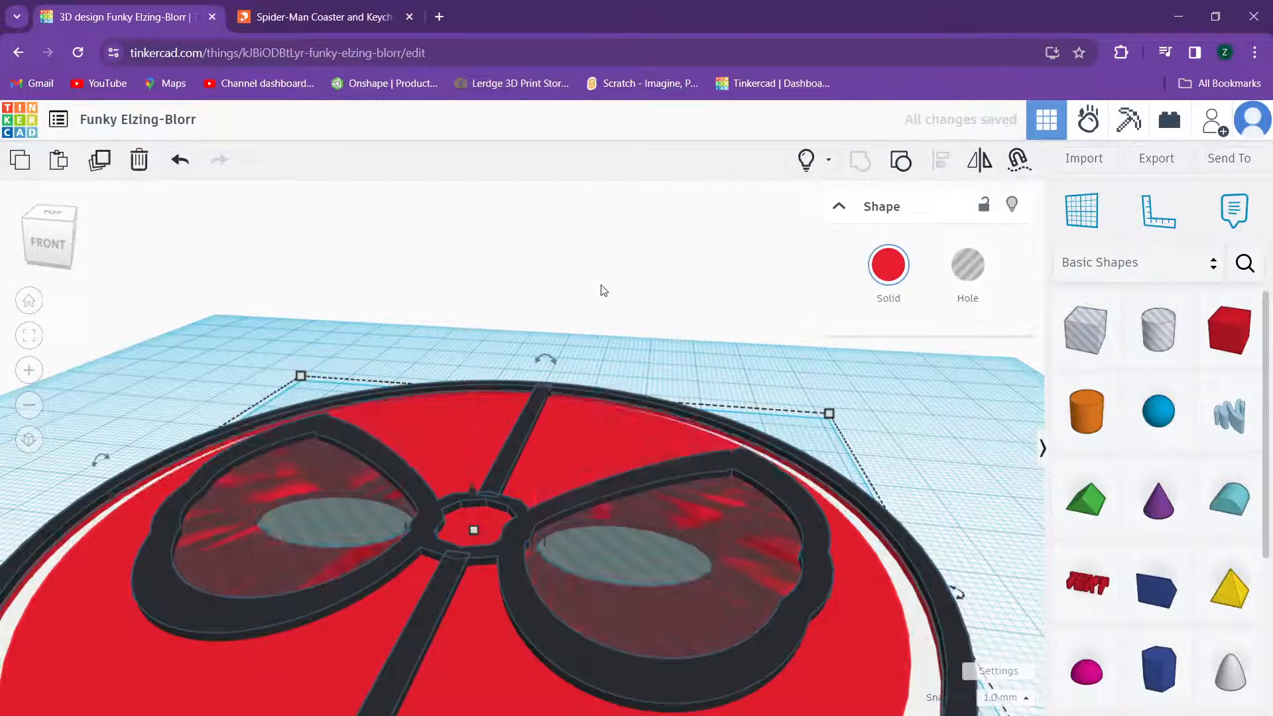
Step: Duplicate the eye-shaped hole in place and hide one of the two copies
{"action": "right_click_drag", "start_coordinate": [604, 290], "coordinate": [623, 415]}
{"action": "scroll", "coordinate": [587, 425], "scroll_direction": "up", "scroll_amount": 3}
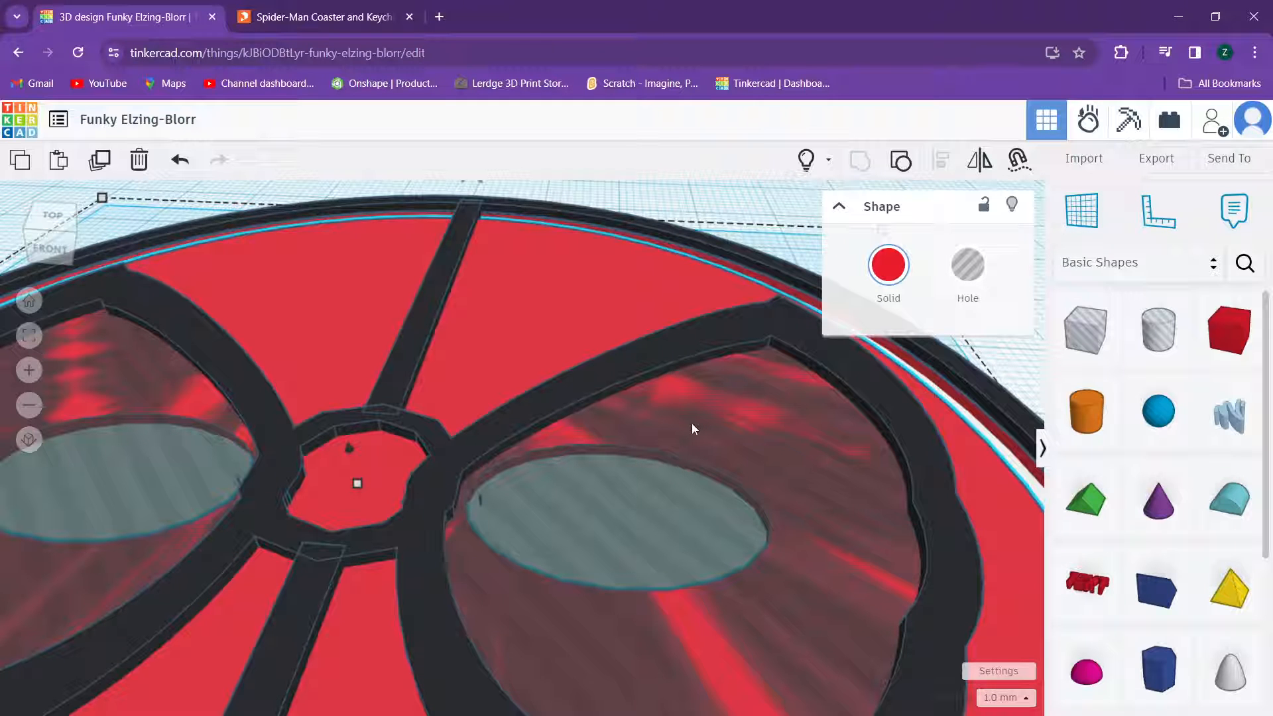
{"action": "right_click_drag", "start_coordinate": [691, 423], "coordinate": [619, 463]}
{"action": "scroll", "coordinate": [619, 463], "scroll_direction": "up", "scroll_amount": 10}
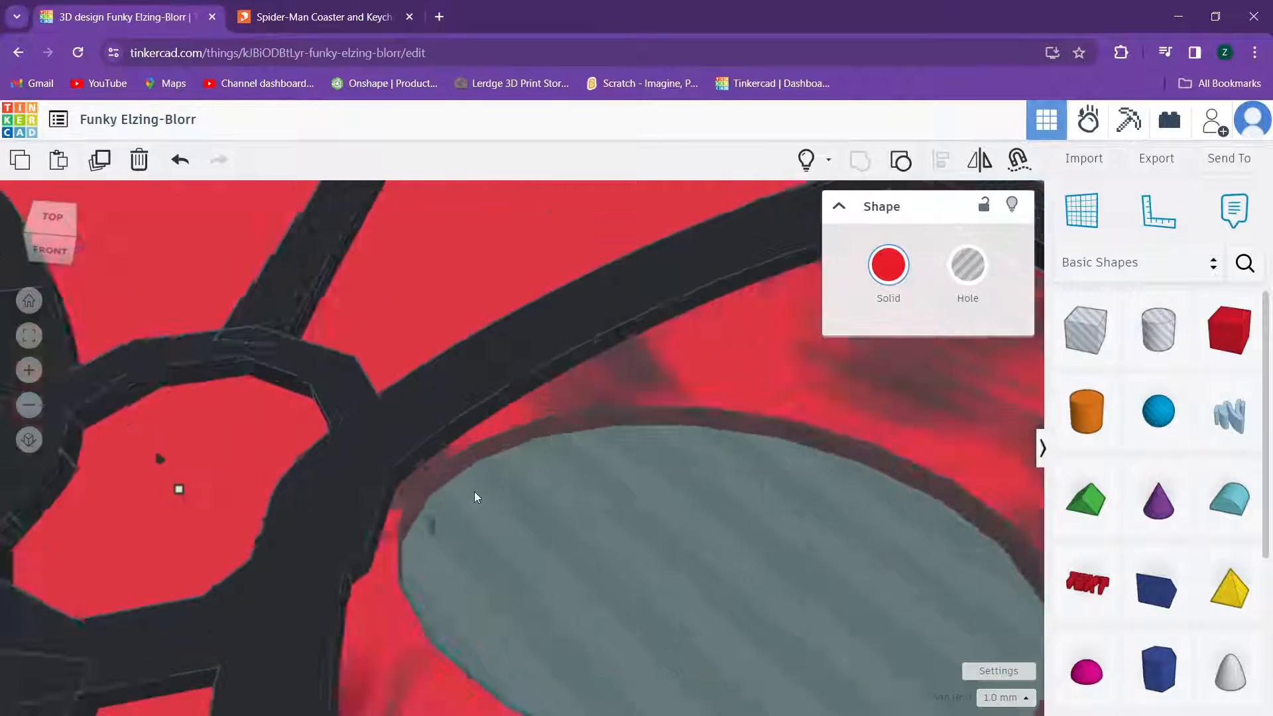
{"action": "right_click_drag", "start_coordinate": [479, 452], "coordinate": [522, 445]}
{"action": "scroll", "coordinate": [595, 468], "scroll_direction": "down", "scroll_amount": 5}
{"action": "left_click", "coordinate": [594, 466]}
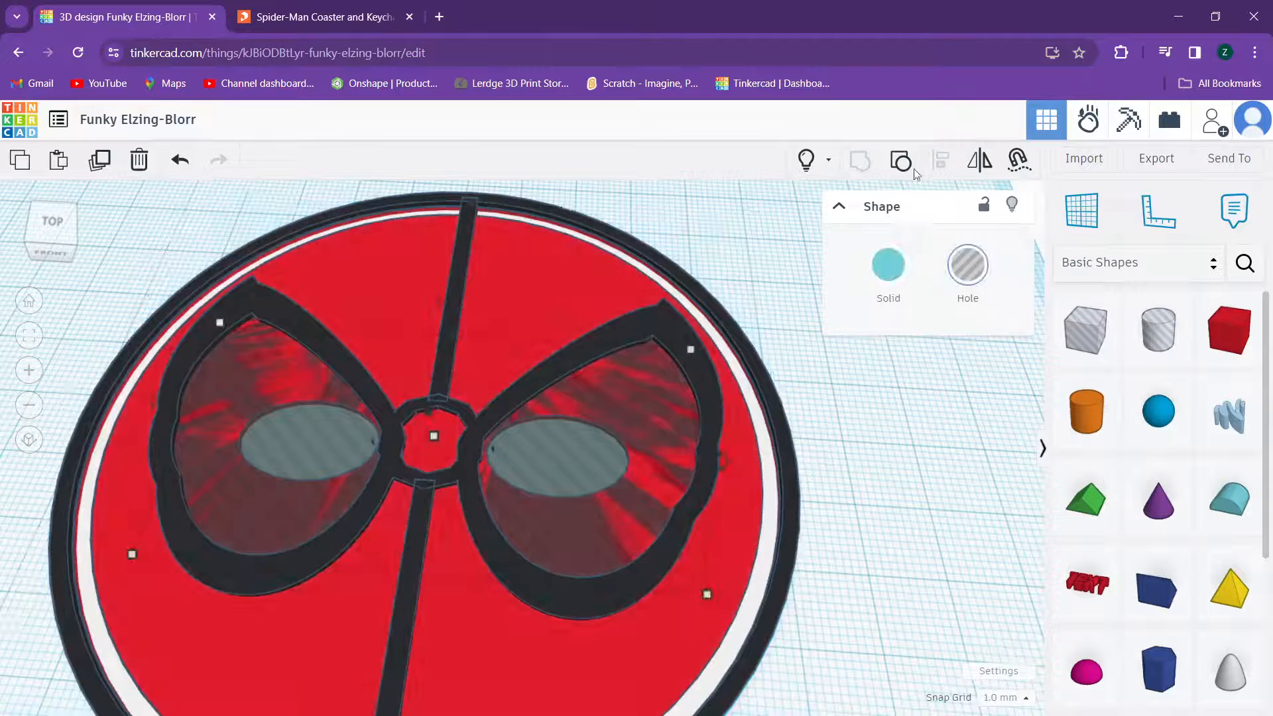
{"action": "left_click", "coordinate": [96, 165]}
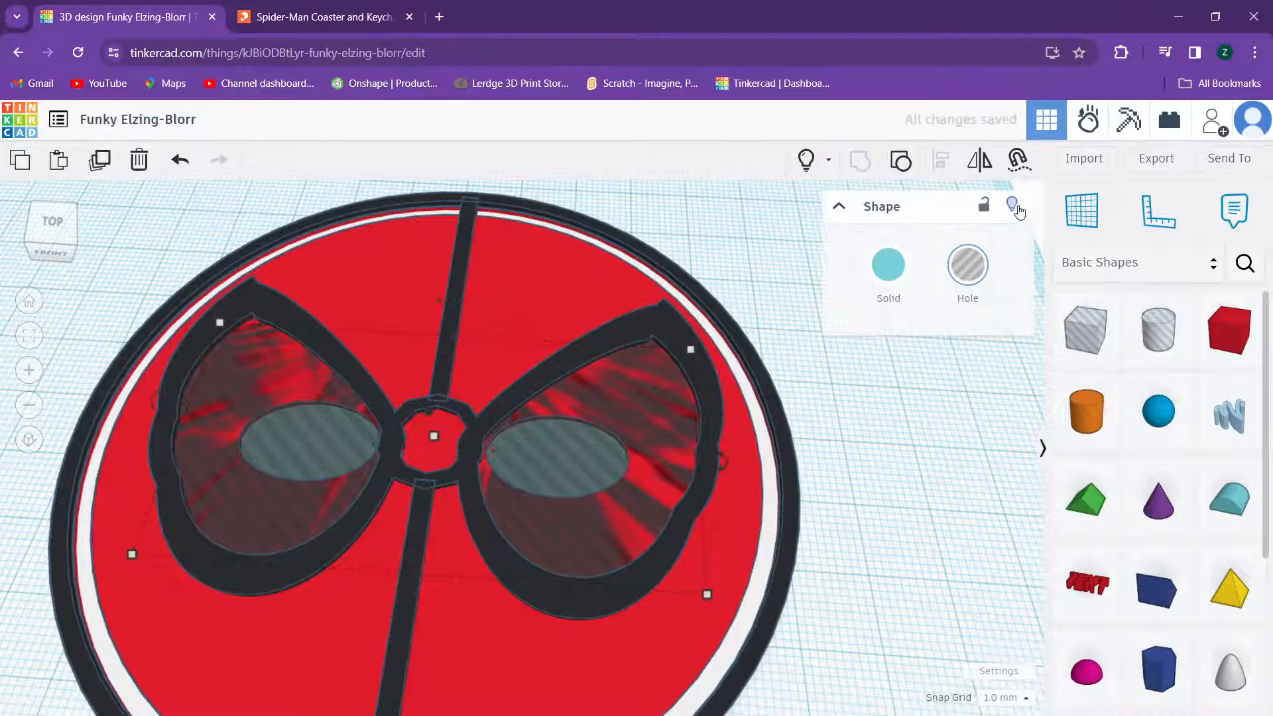
{"action": "left_click", "coordinate": [832, 337]}
Step: Cut the eyes out of the red disc by grouping it with the visible eye-shaped hole, and show all hidden shapes
{"action": "left_click", "coordinate": [653, 377]}
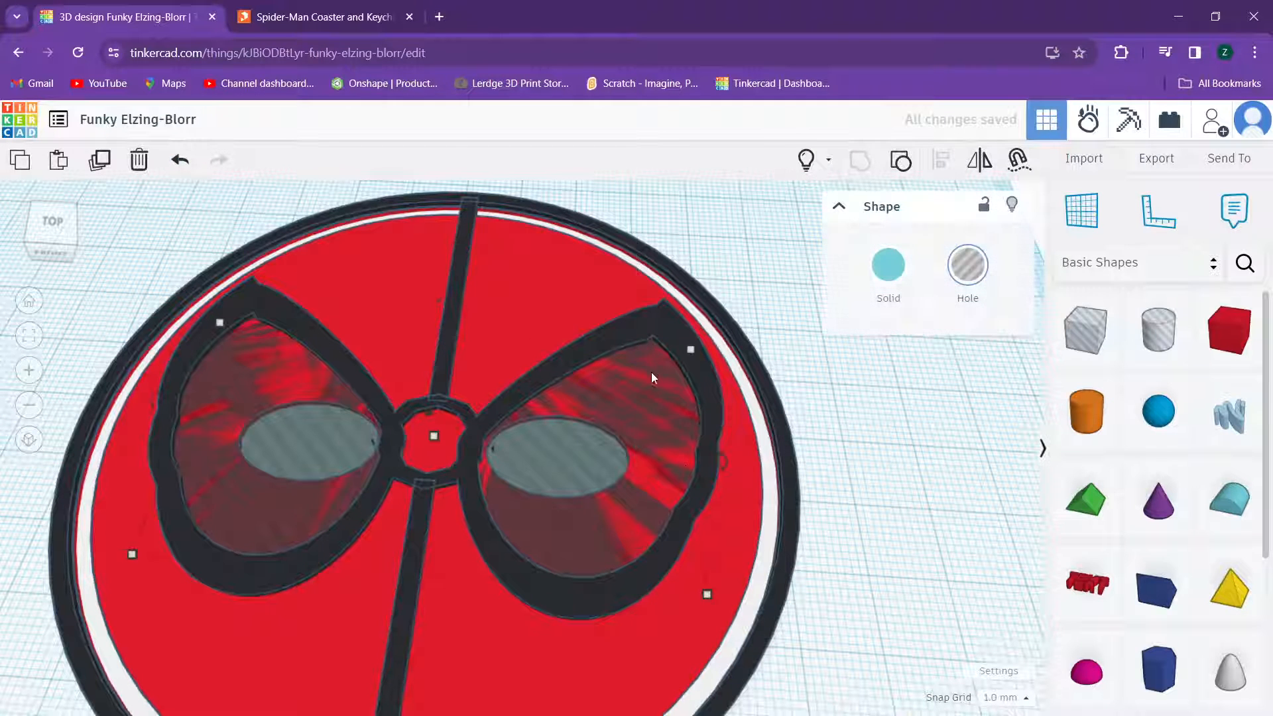
{"action": "left_click", "coordinate": [744, 539], "text": "shift"}
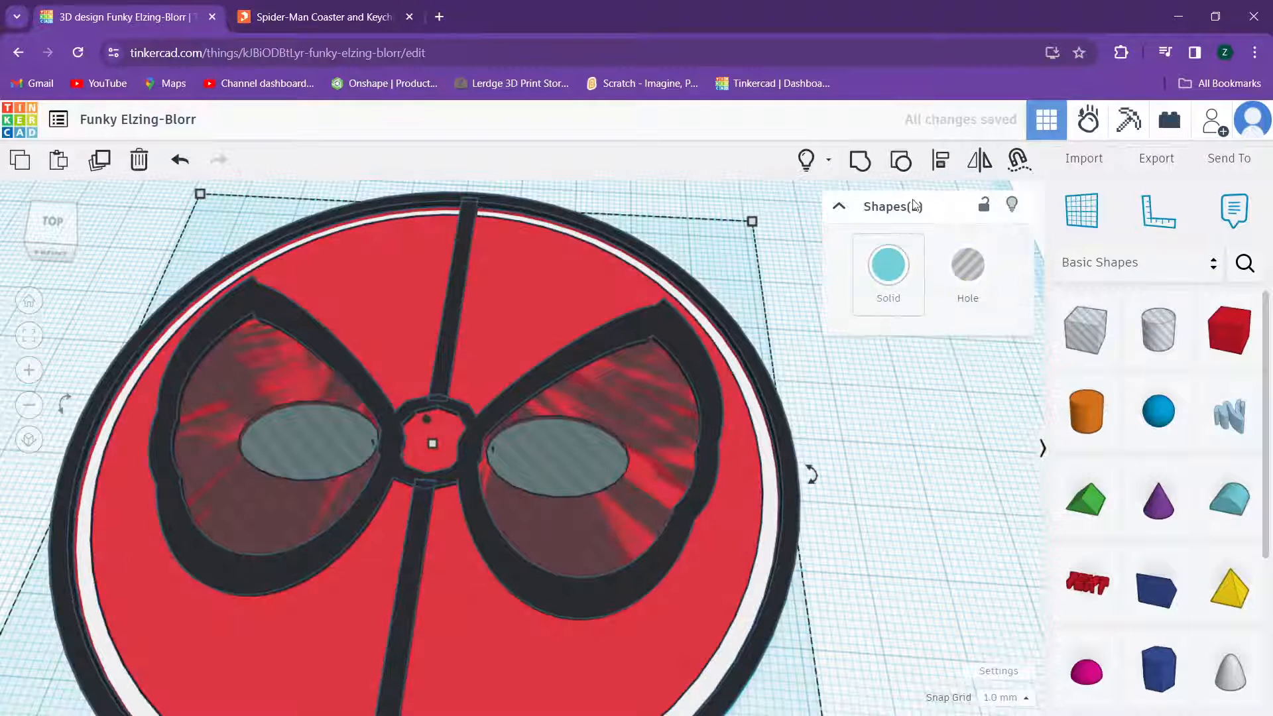
{"action": "left_click", "coordinate": [860, 163]}
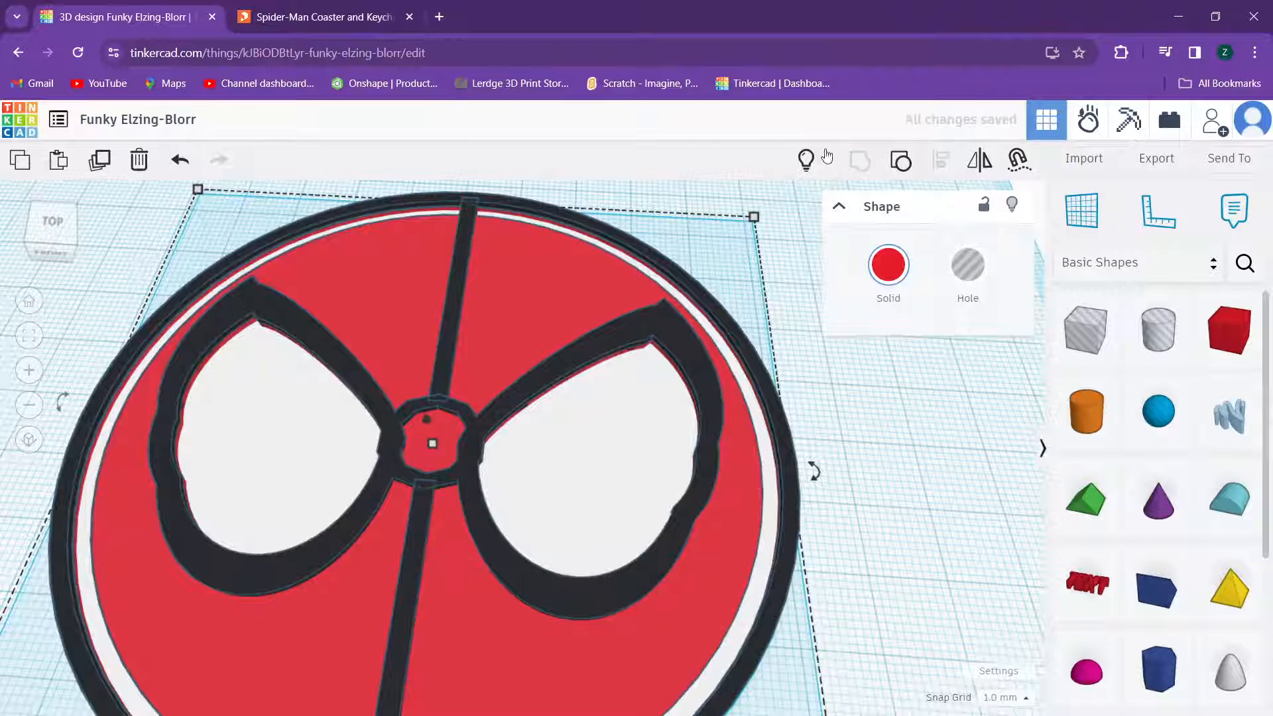
{"action": "left_click", "coordinate": [827, 158]}
{"action": "left_click", "coordinate": [848, 194]}
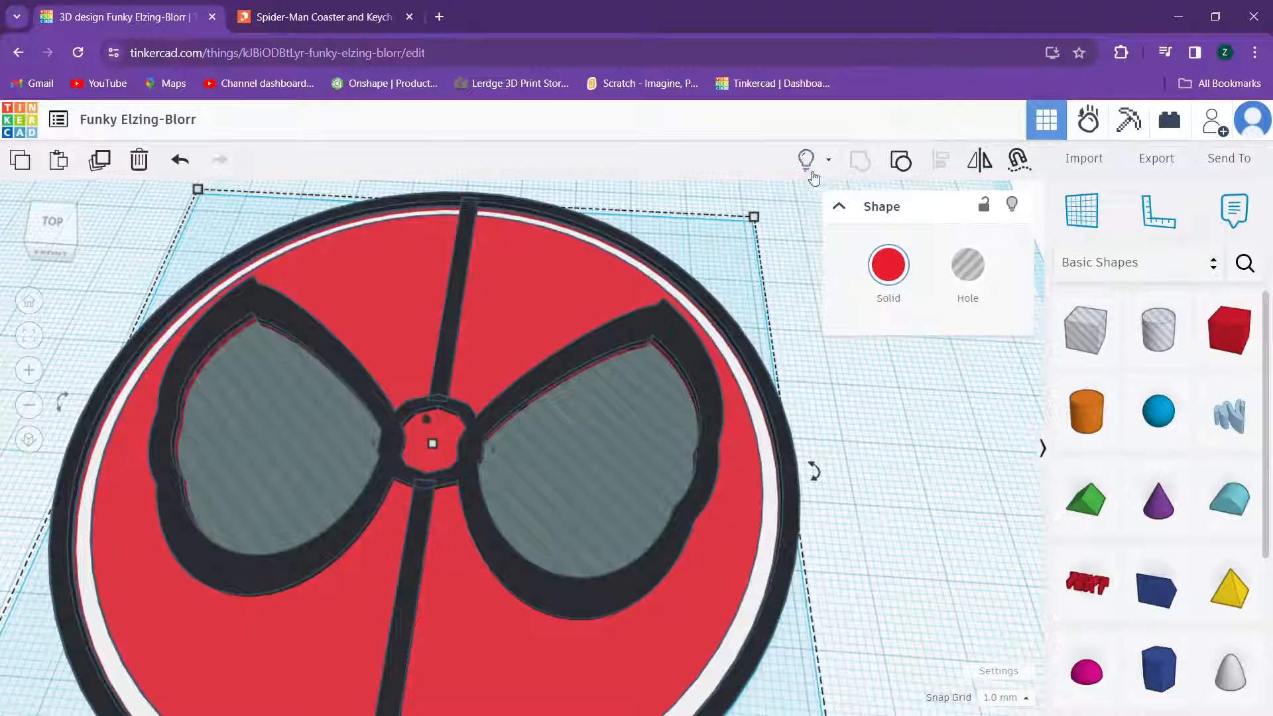
Step: Inspect the black frame with the red disc hidden, and undo the disc's last grouping after showing all shapes again
{"action": "left_click", "coordinate": [1012, 211]}
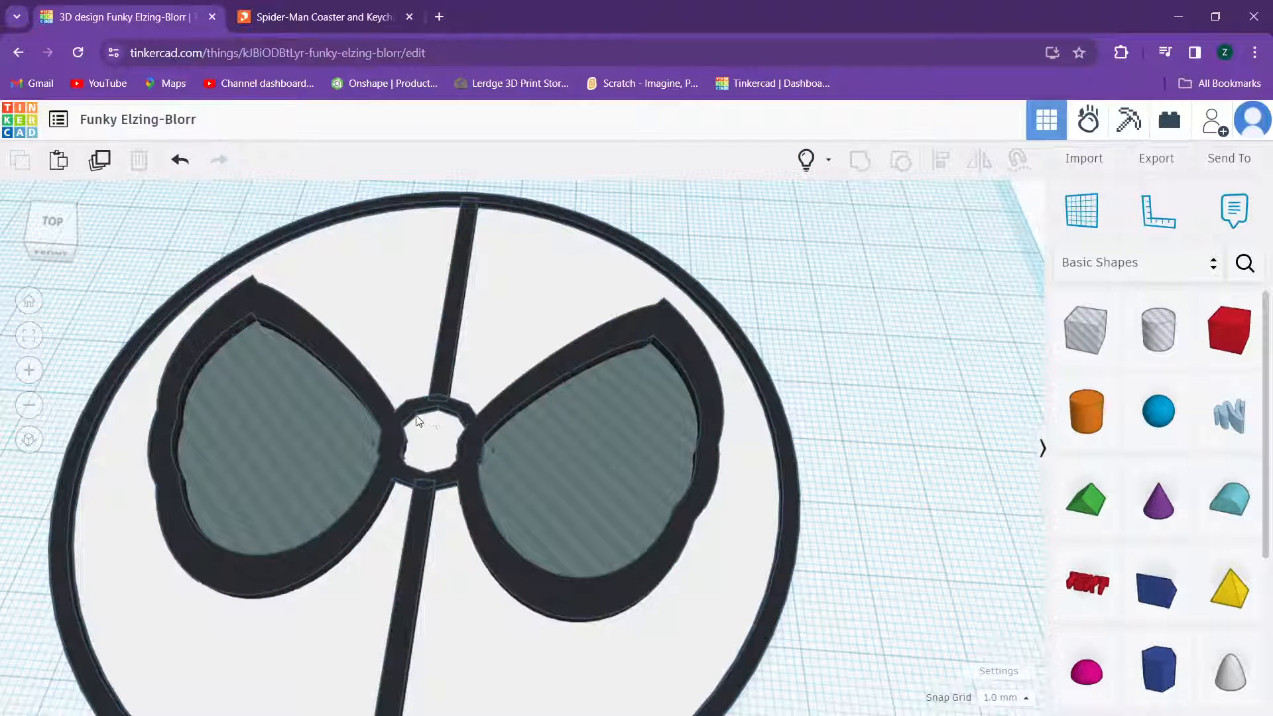
{"action": "left_click", "coordinate": [415, 417]}
{"action": "left_click", "coordinate": [414, 412]}
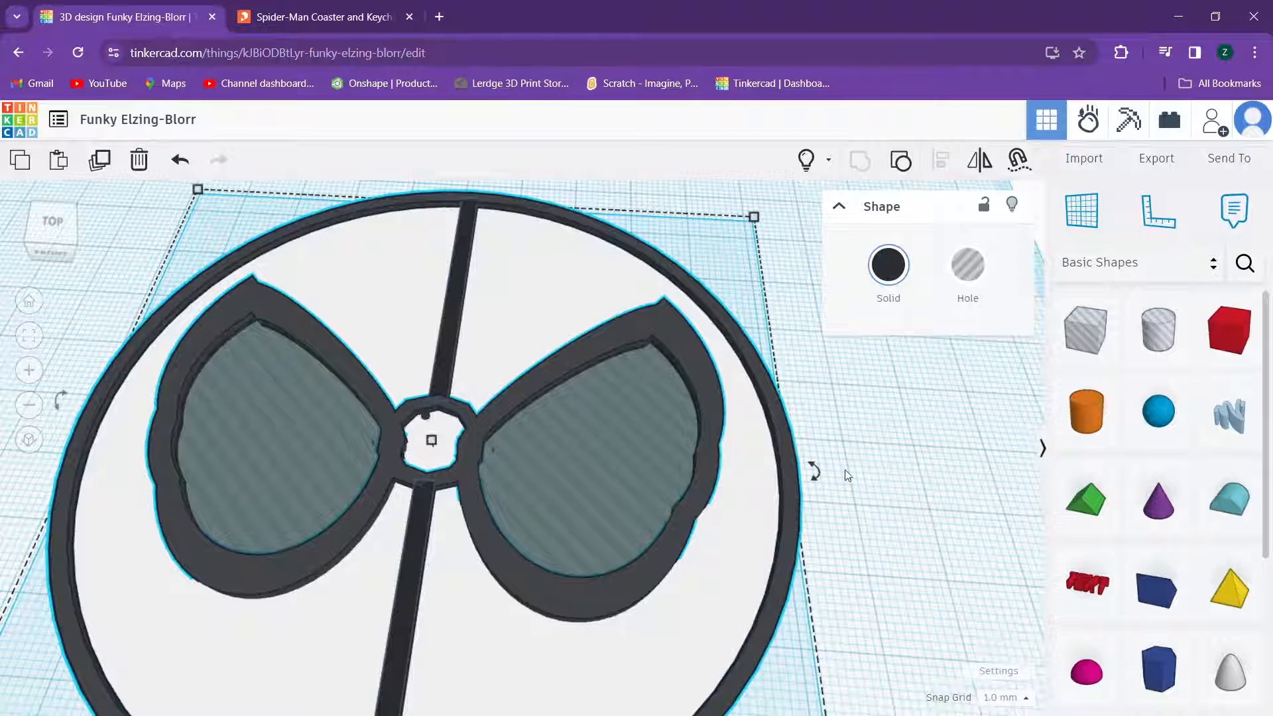
{"action": "left_click", "coordinate": [862, 490]}
{"action": "right_click_drag", "start_coordinate": [904, 534], "coordinate": [886, 514]}
{"action": "right_click_drag", "start_coordinate": [877, 459], "coordinate": [871, 425]}
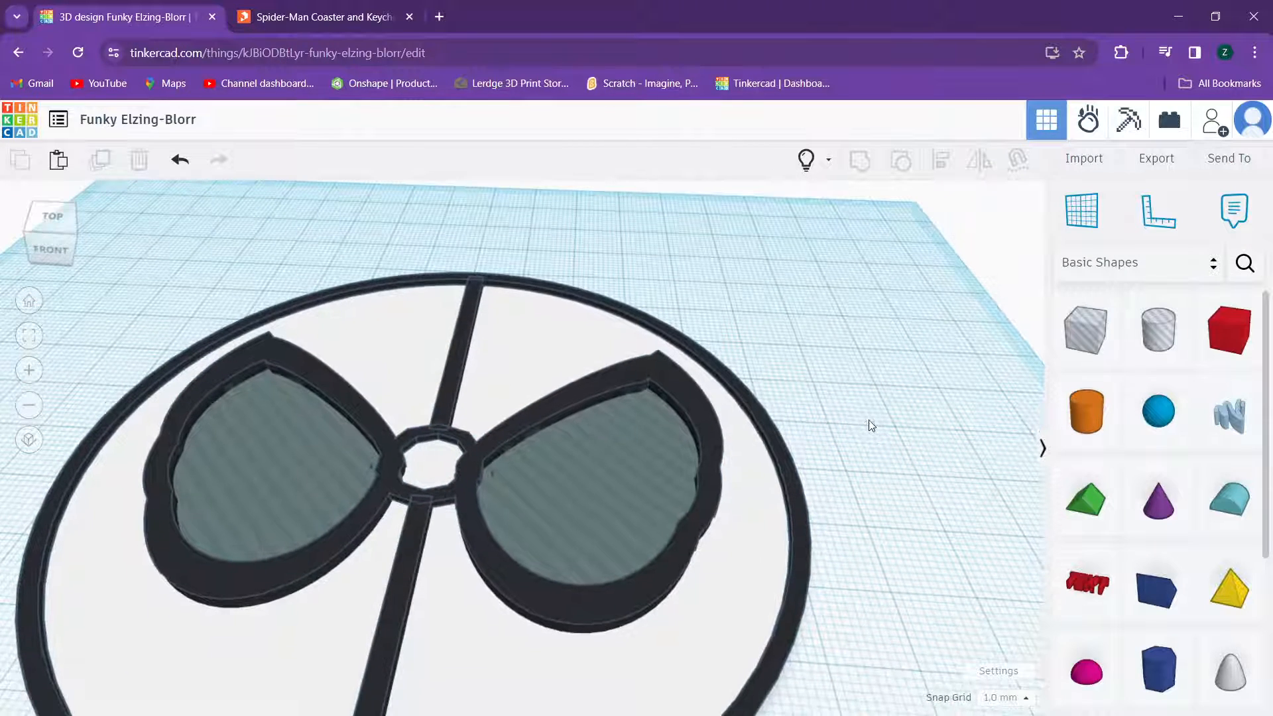
{"action": "key", "text": "ctrl+shift+h"}
{"action": "key", "text": "ctrl+z"}
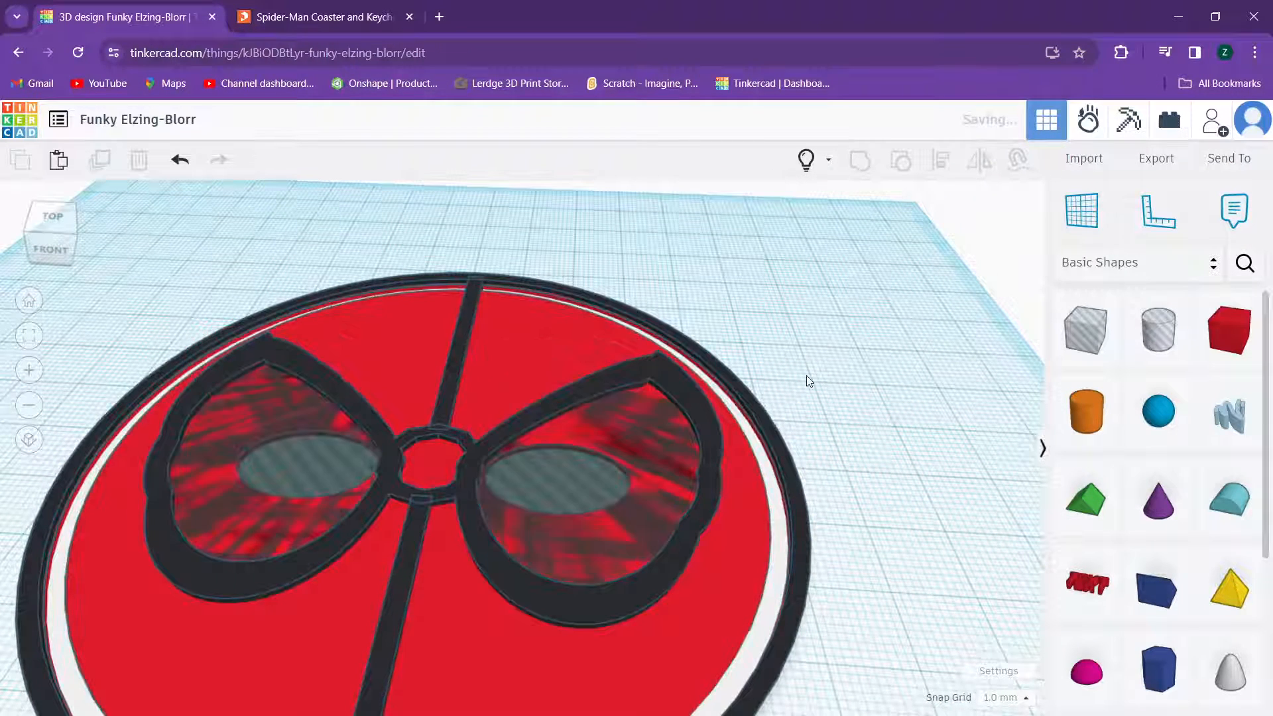
Step: Hide one copy of the eye-shaped hole and group the other copy with the red disc to cut out the eyes
{"action": "left_click", "coordinate": [645, 431]}
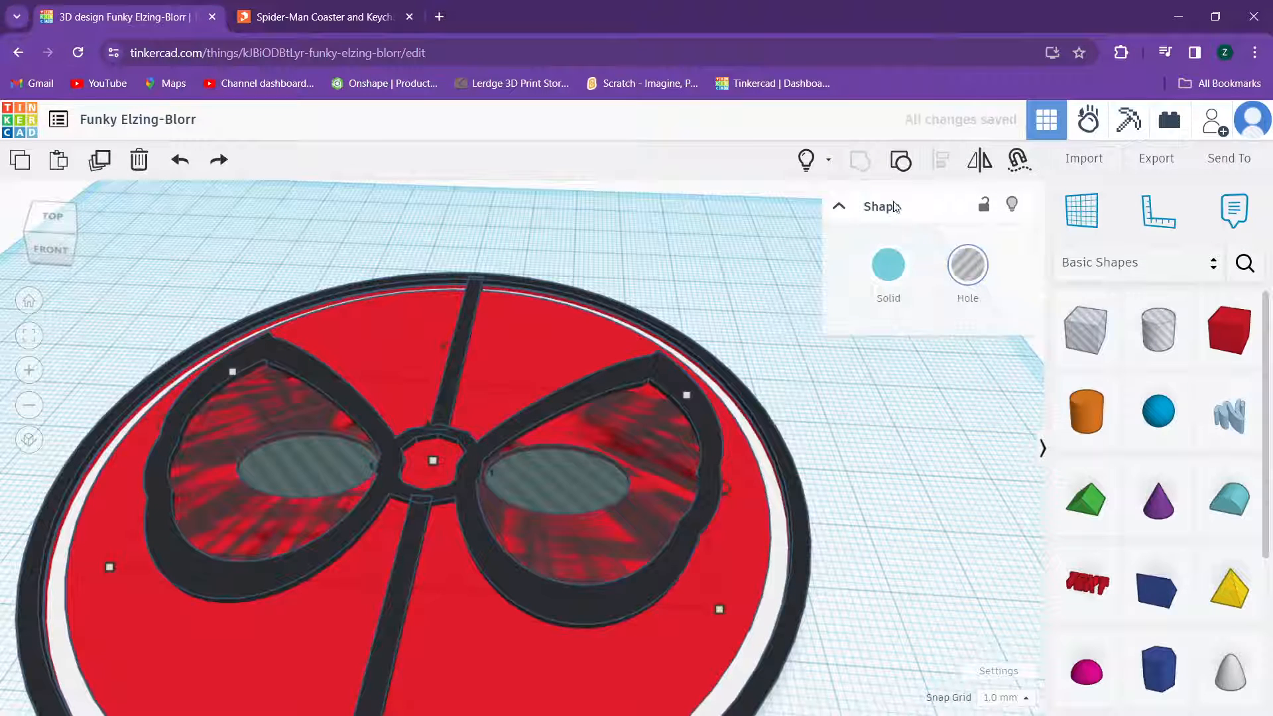
{"action": "left_click", "coordinate": [1011, 206]}
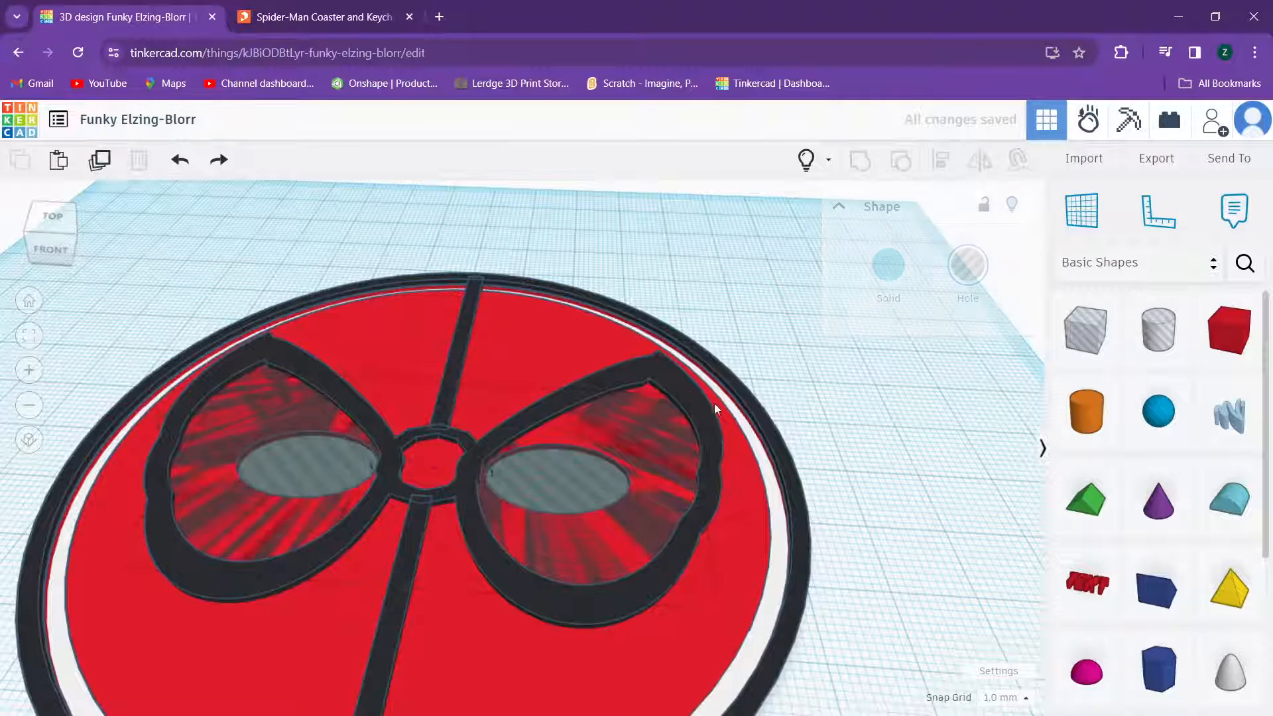
{"action": "left_click", "coordinate": [678, 441]}
{"action": "scroll", "coordinate": [678, 440], "scroll_direction": "up", "scroll_amount": 2}
{"action": "right_click_drag", "start_coordinate": [650, 448], "coordinate": [671, 491]}
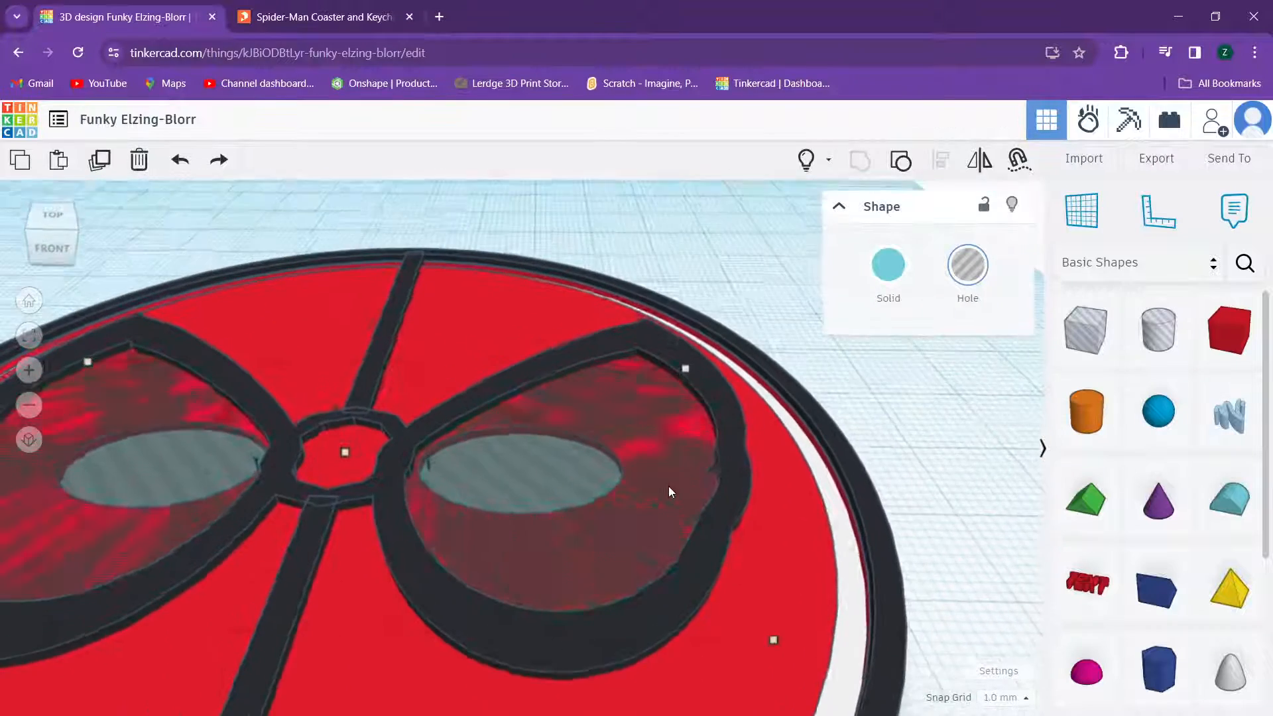
{"action": "left_click", "coordinate": [785, 542], "text": "shift"}
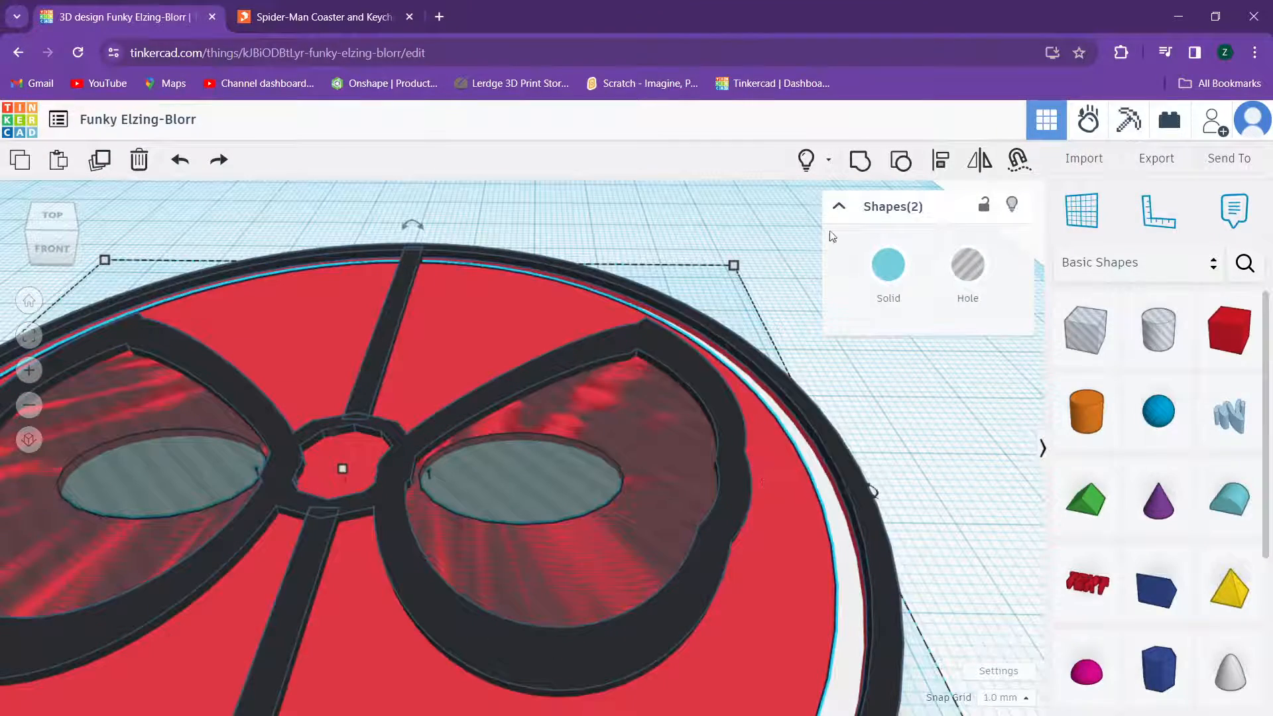
{"action": "left_click", "coordinate": [860, 161]}
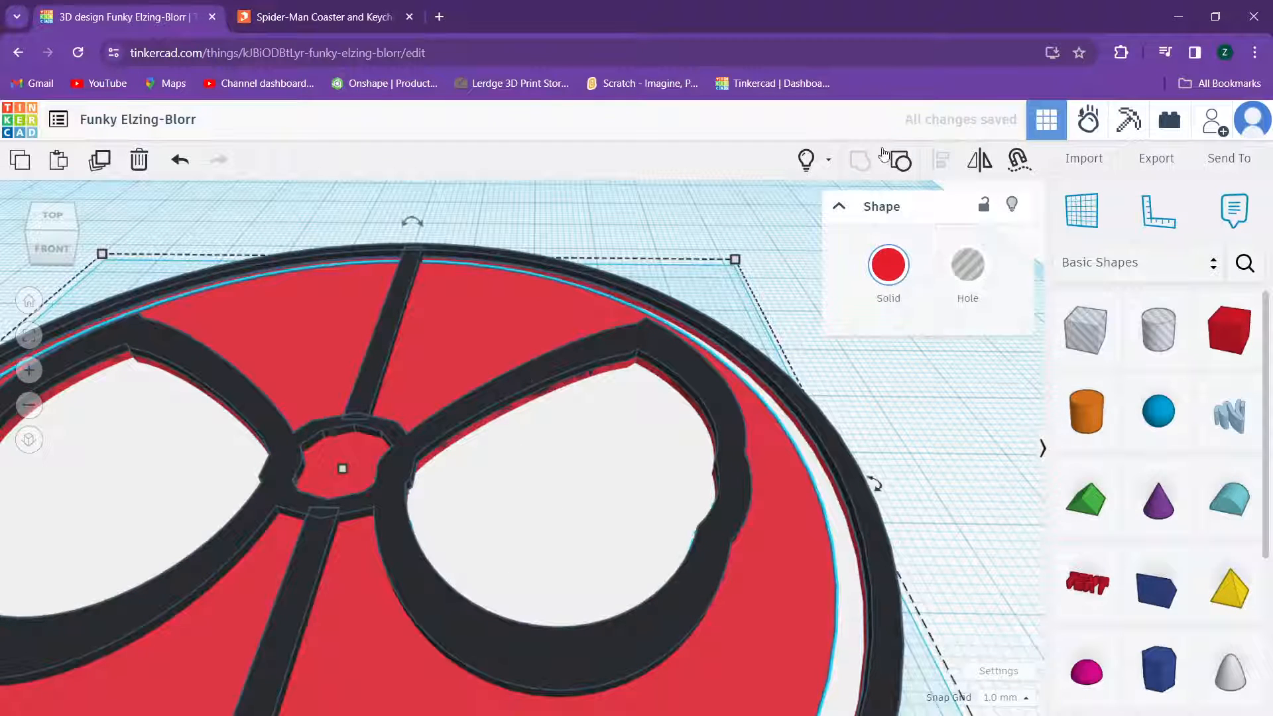
Step: Show all hidden shapes and select the remaining eye-shaped hole inside the black outlines
{"action": "left_click", "coordinate": [814, 168]}
{"action": "left_click", "coordinate": [833, 205]}
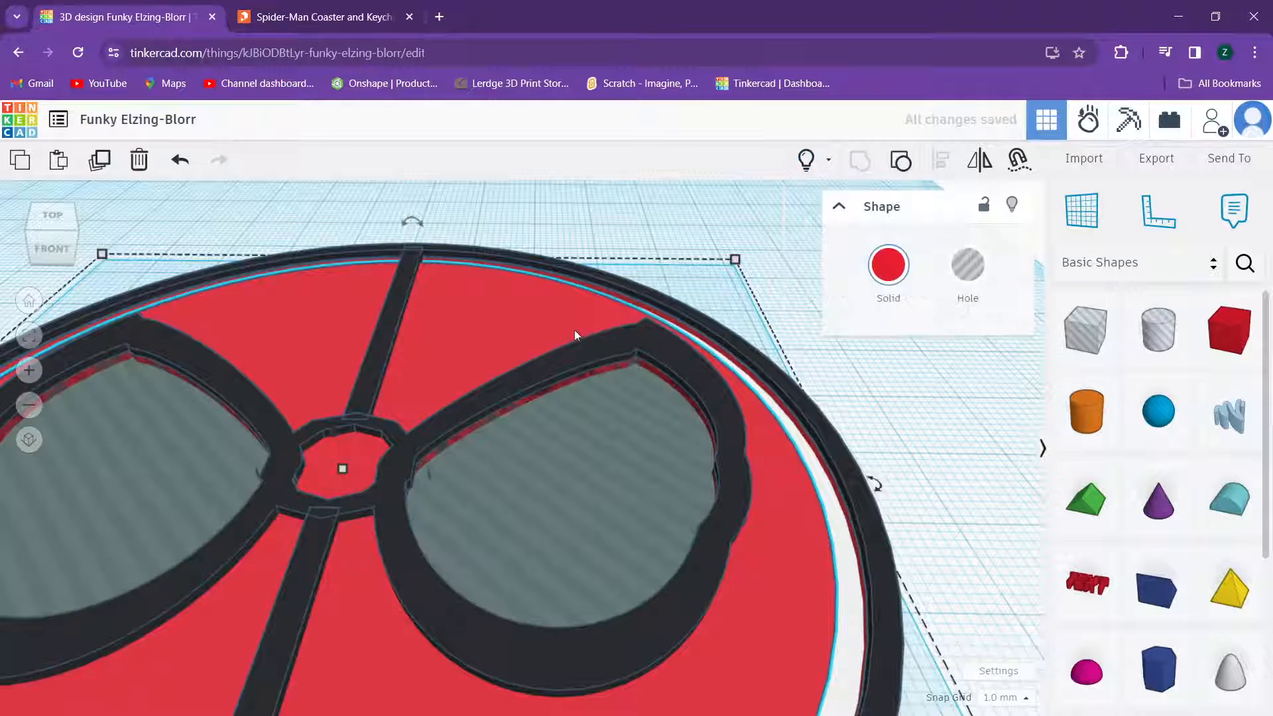
{"action": "left_click", "coordinate": [651, 244]}
{"action": "right_click_drag", "start_coordinate": [651, 244], "coordinate": [611, 520]}
{"action": "left_click", "coordinate": [612, 520]}
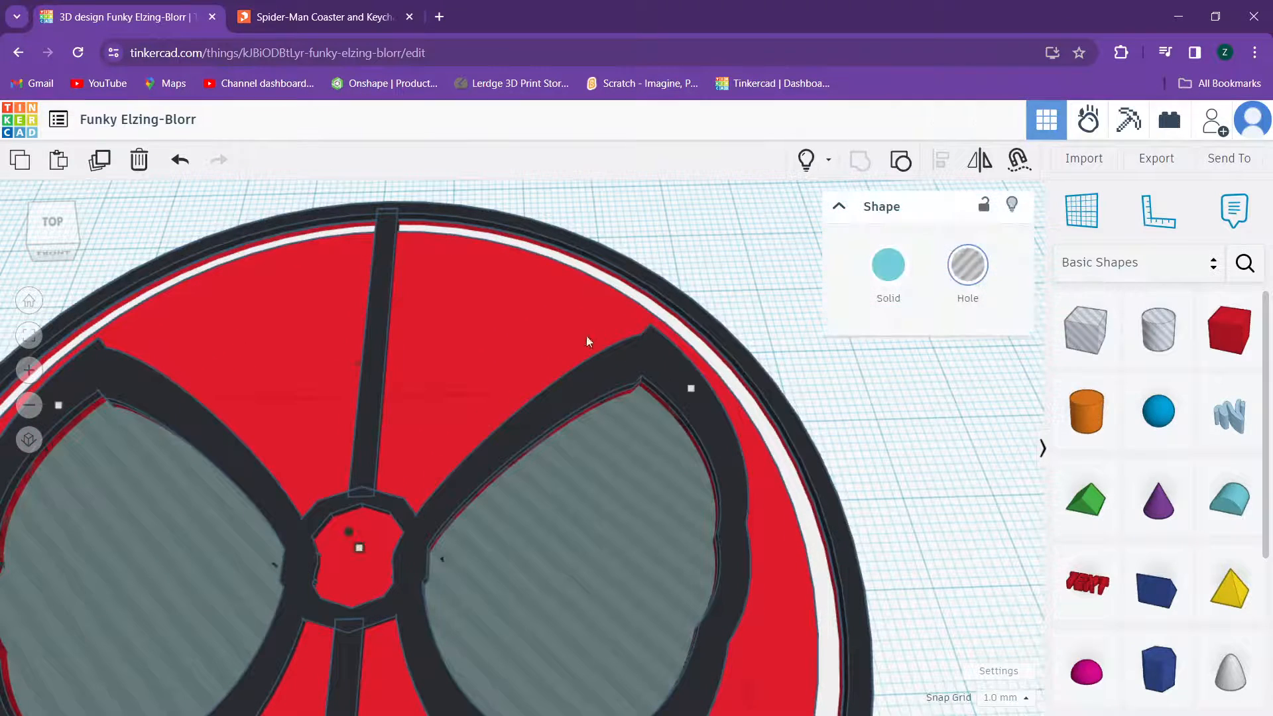
{"action": "right_click_drag", "start_coordinate": [586, 336], "coordinate": [615, 264]}
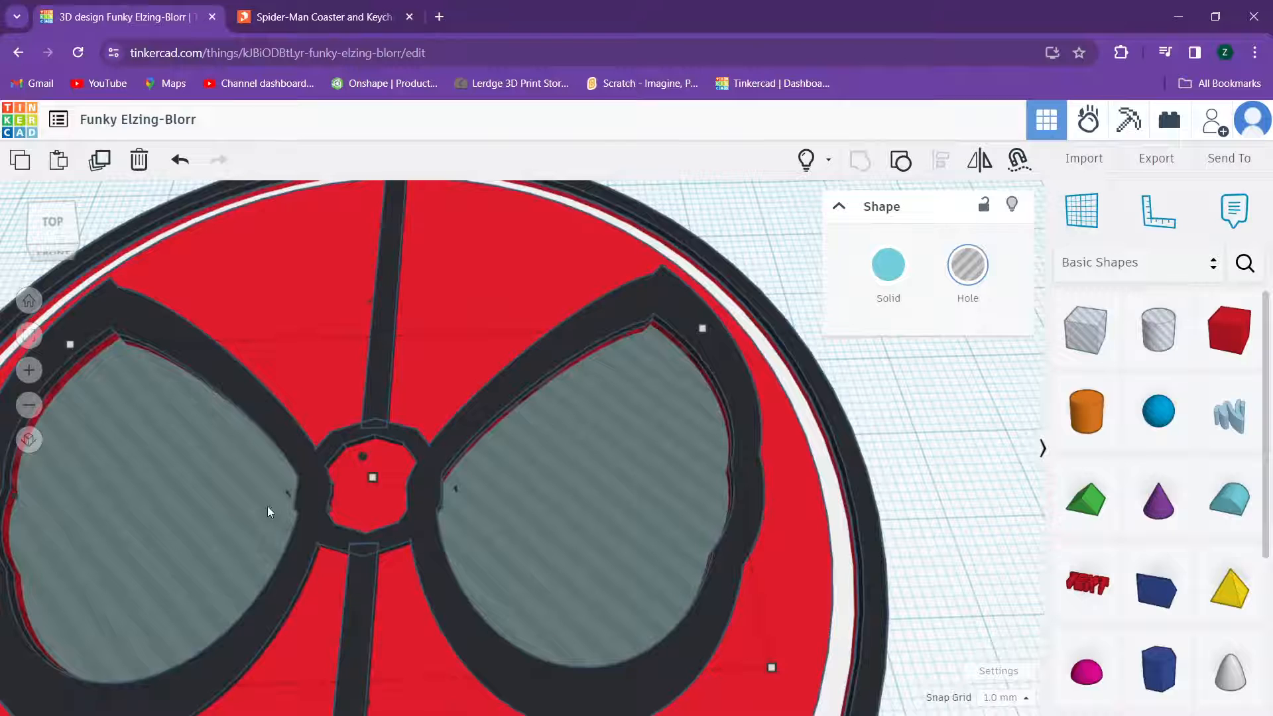
{"action": "right_click_drag", "start_coordinate": [268, 506], "coordinate": [370, 438]}
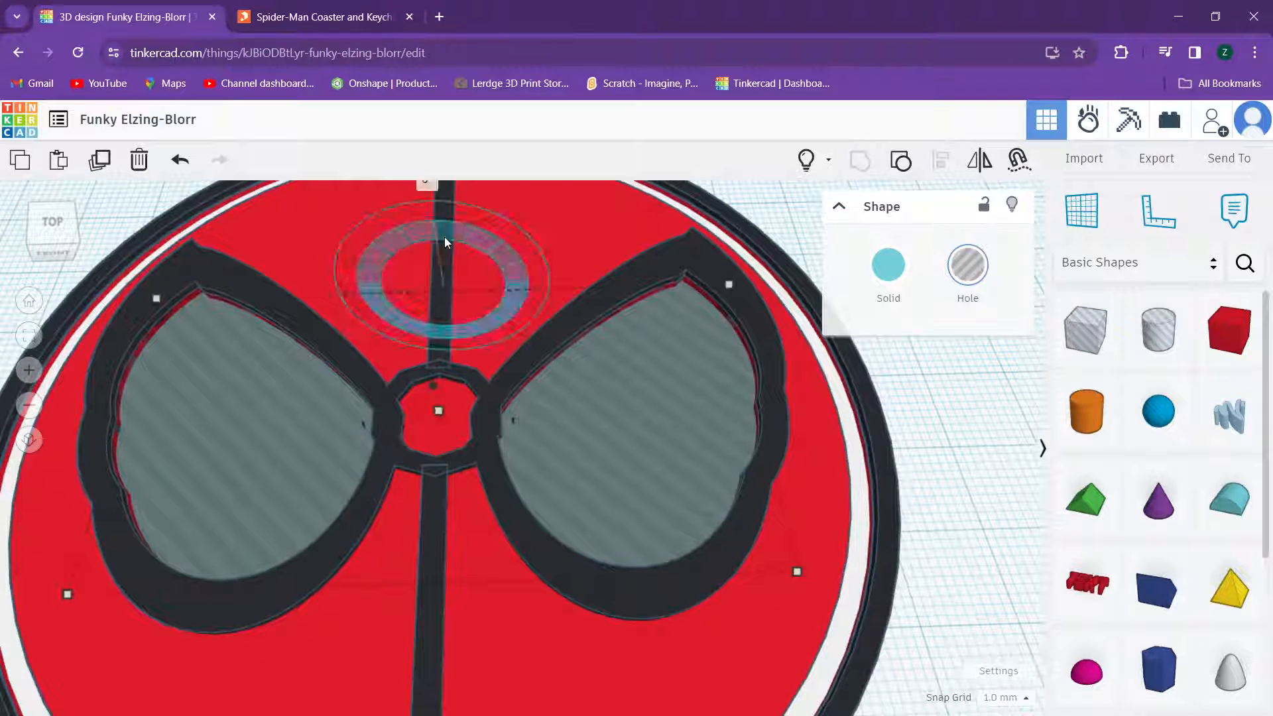
{"action": "scroll", "coordinate": [401, 583], "scroll_direction": "down", "scroll_amount": 2}
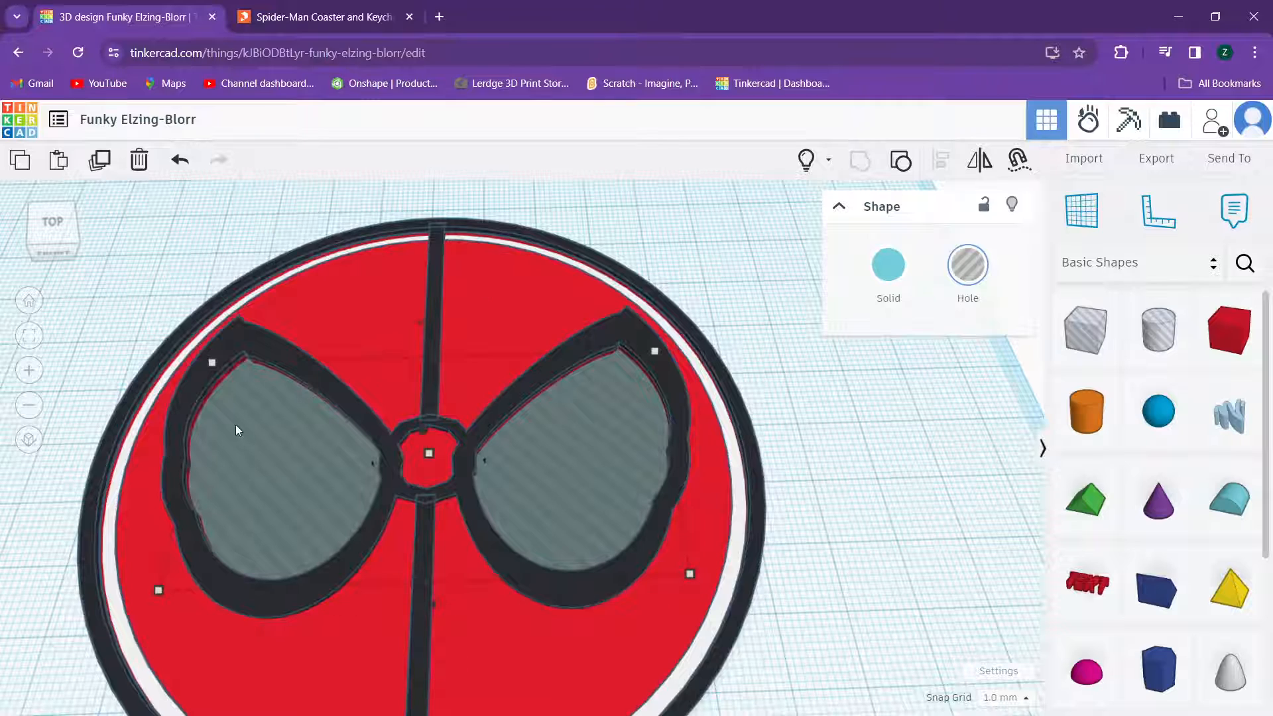
Step: Inspect the eye openings and hide the remaining eye-shaped hole inside the black outlines
{"action": "right_click_drag", "start_coordinate": [236, 424], "coordinate": [207, 503]}
{"action": "scroll", "coordinate": [187, 542], "scroll_direction": "up", "scroll_amount": 5}
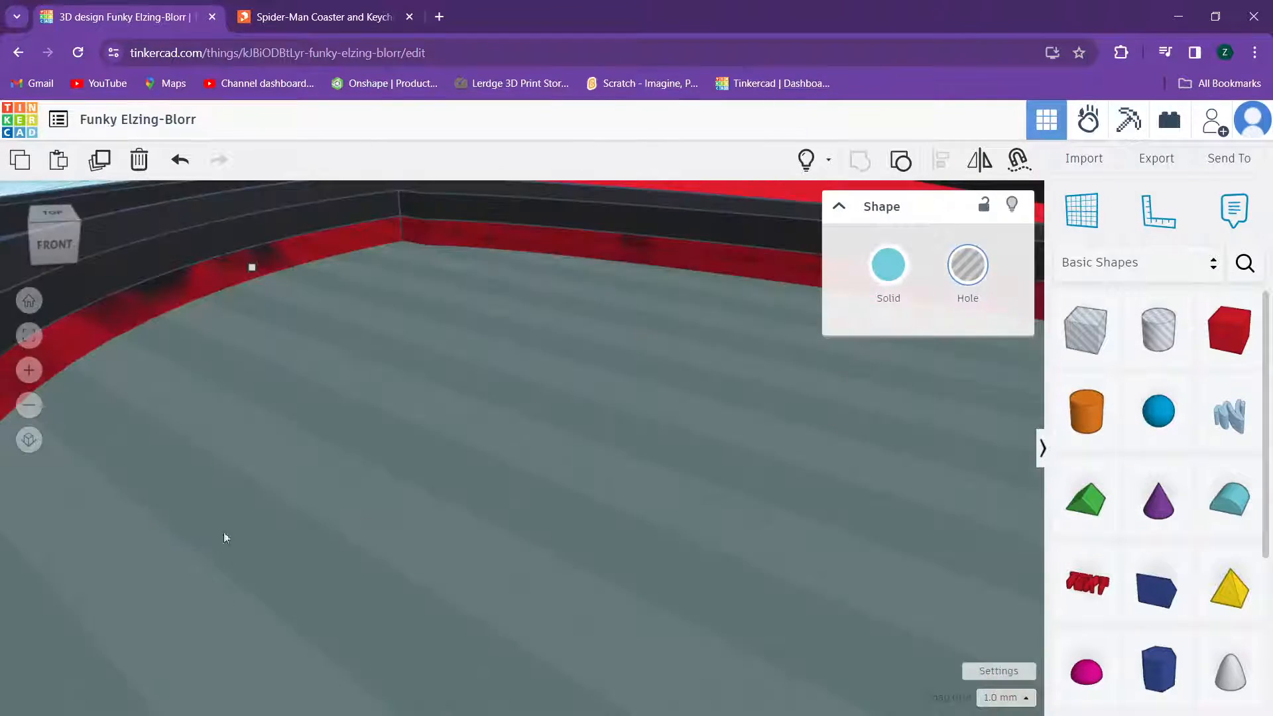
{"action": "scroll", "coordinate": [225, 531], "scroll_direction": "up", "scroll_amount": 2}
{"action": "scroll", "coordinate": [291, 424], "scroll_direction": "down", "scroll_amount": 5}
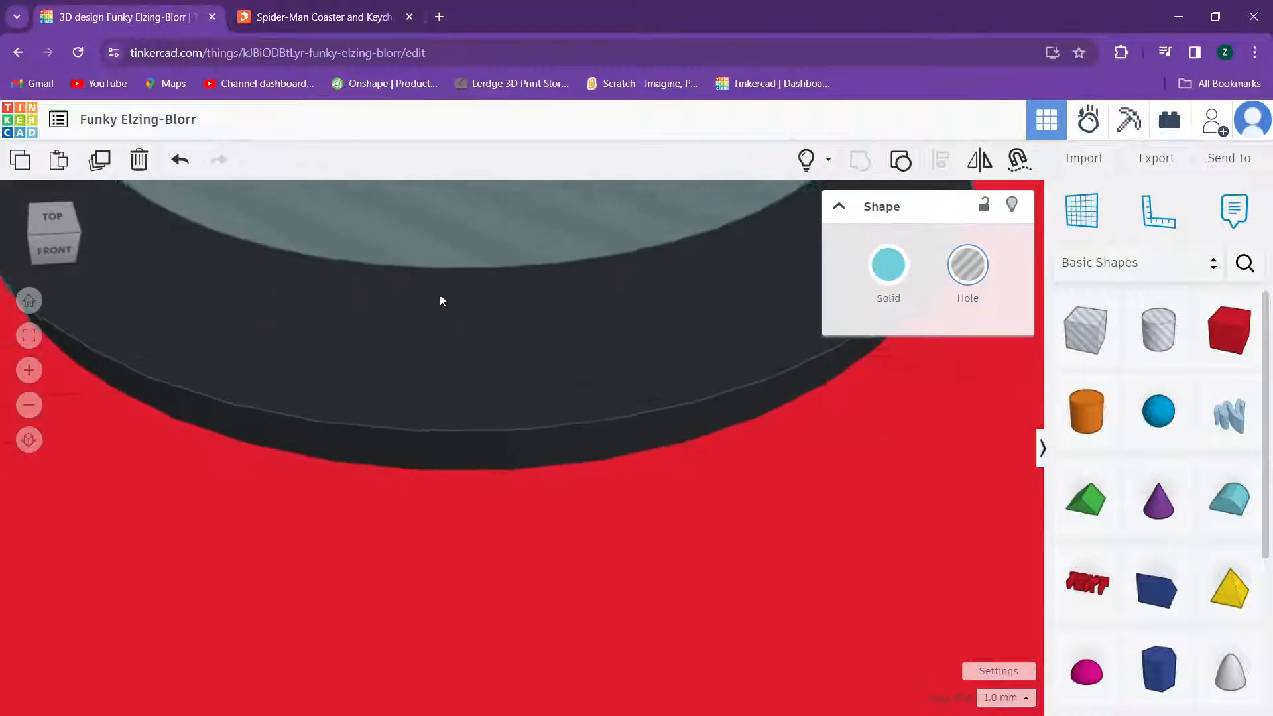
{"action": "scroll", "coordinate": [449, 502], "scroll_direction": "down", "scroll_amount": 4}
{"action": "scroll", "coordinate": [491, 550], "scroll_direction": "up", "scroll_amount": 1}
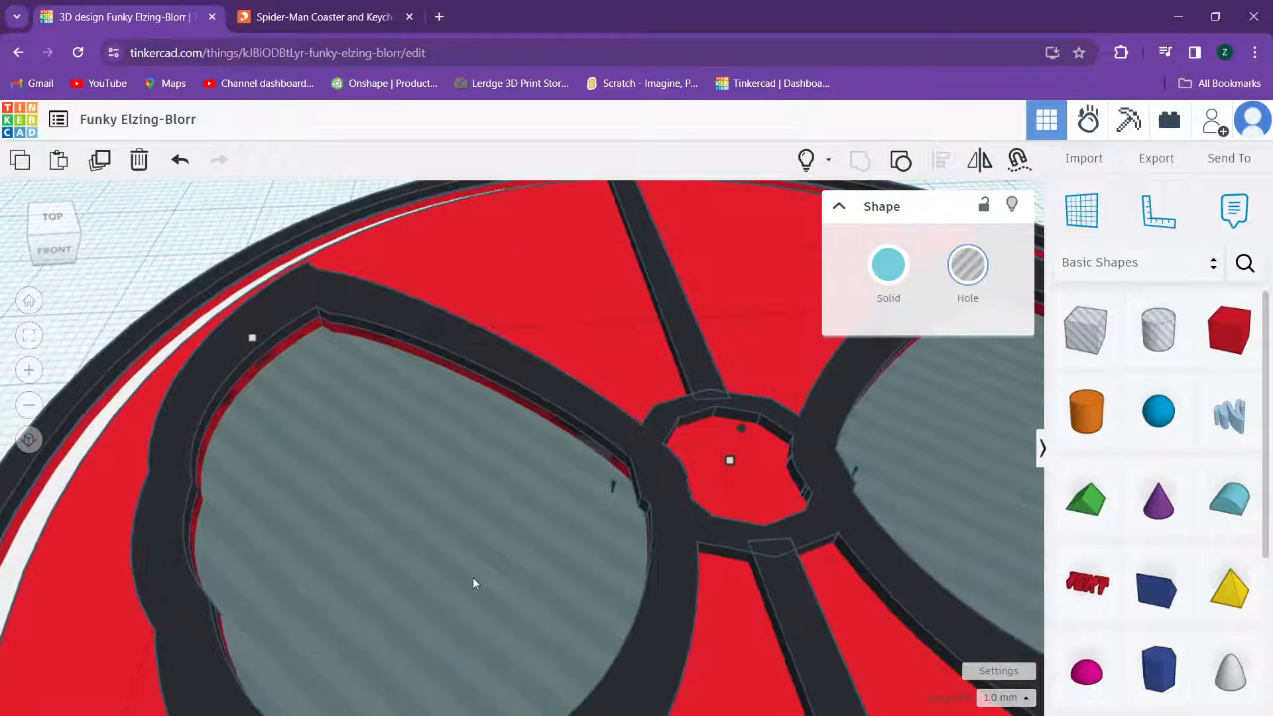
{"action": "right_click_drag", "start_coordinate": [738, 505], "coordinate": [712, 513]}
{"action": "scroll", "coordinate": [713, 512], "scroll_direction": "down", "scroll_amount": 1}
{"action": "middle_click_drag", "start_coordinate": [730, 484], "coordinate": [560, 444]}
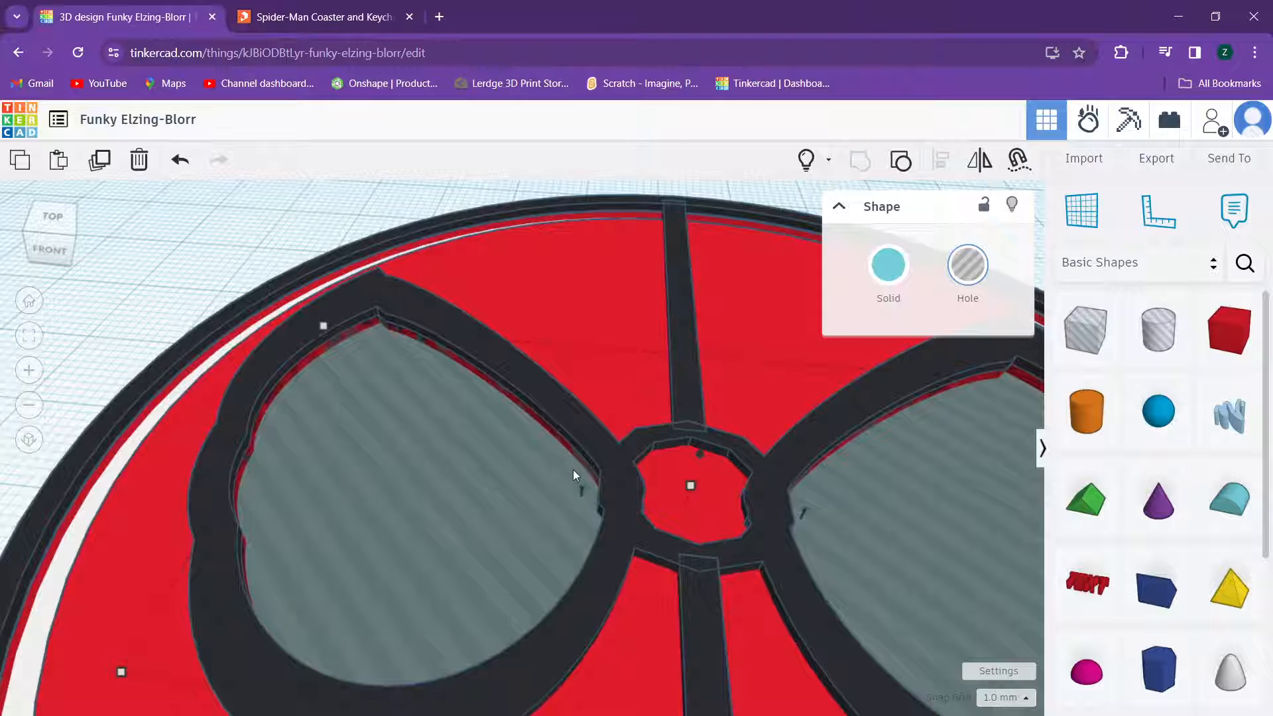
{"action": "scroll", "coordinate": [574, 470], "scroll_direction": "up", "scroll_amount": 1}
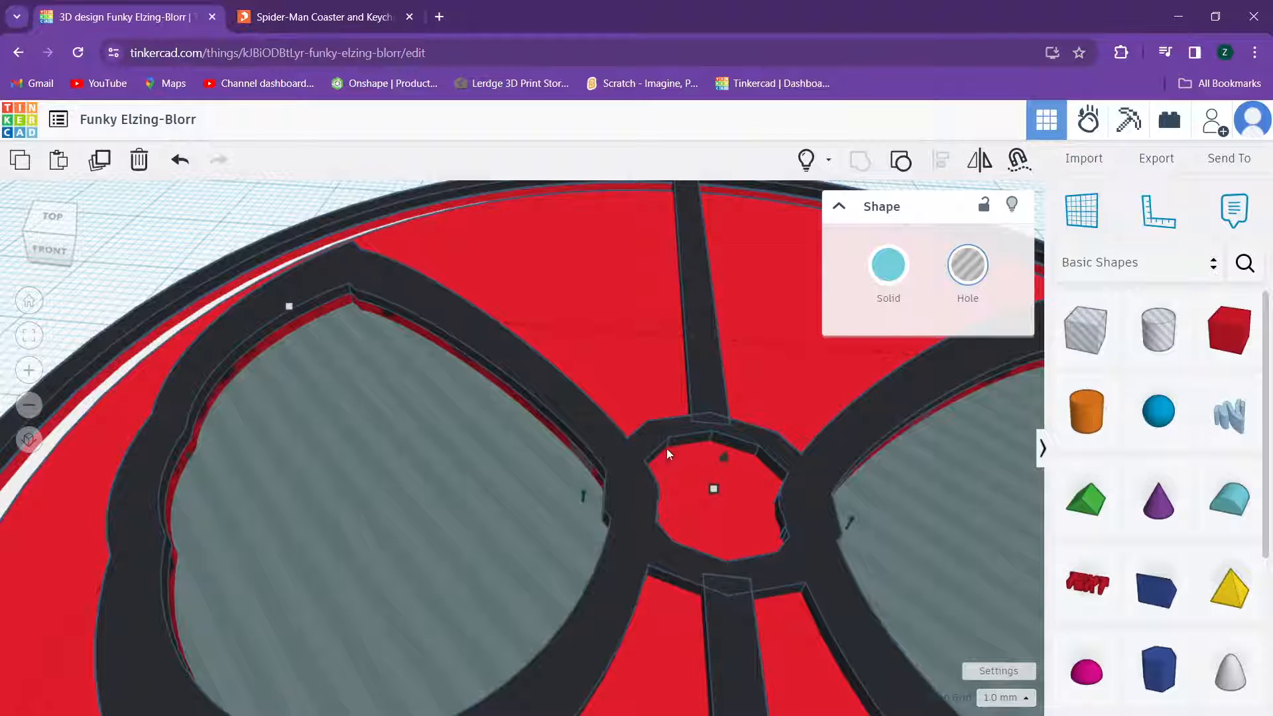
{"action": "scroll", "coordinate": [662, 451], "scroll_direction": "down", "scroll_amount": 2}
{"action": "middle_click_drag", "start_coordinate": [557, 405], "coordinate": [497, 470]}
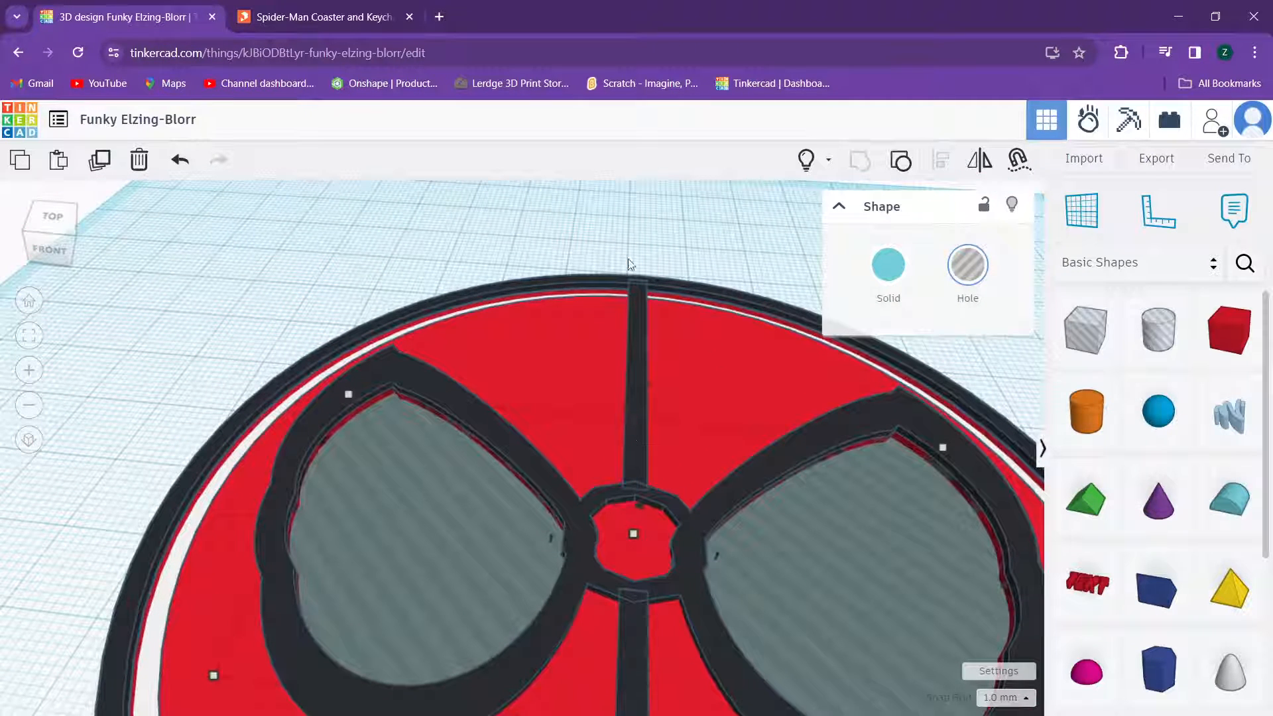
{"action": "left_click", "coordinate": [1011, 210]}
Step: Group the vertical web lines above and below the central ring into one shape
{"action": "left_click", "coordinate": [643, 370]}
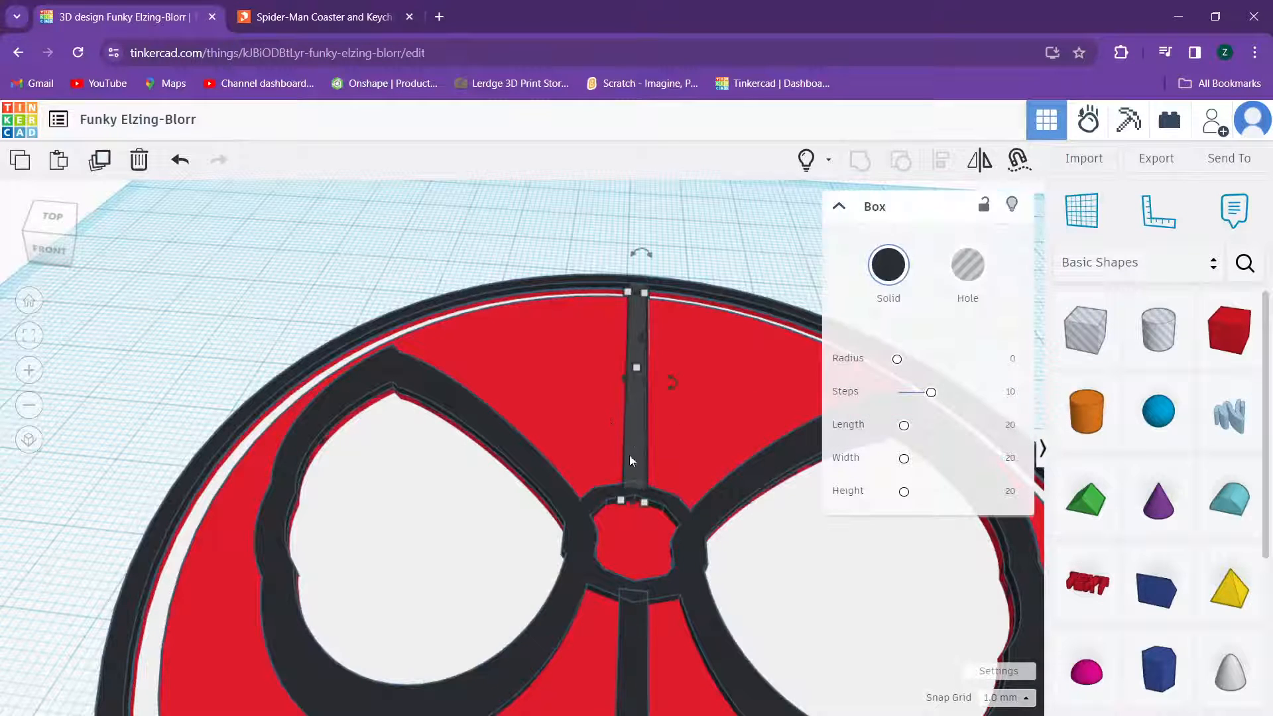
{"action": "right_click_drag", "start_coordinate": [629, 454], "coordinate": [579, 408]}
{"action": "left_click", "coordinate": [583, 537], "text": "shift"}
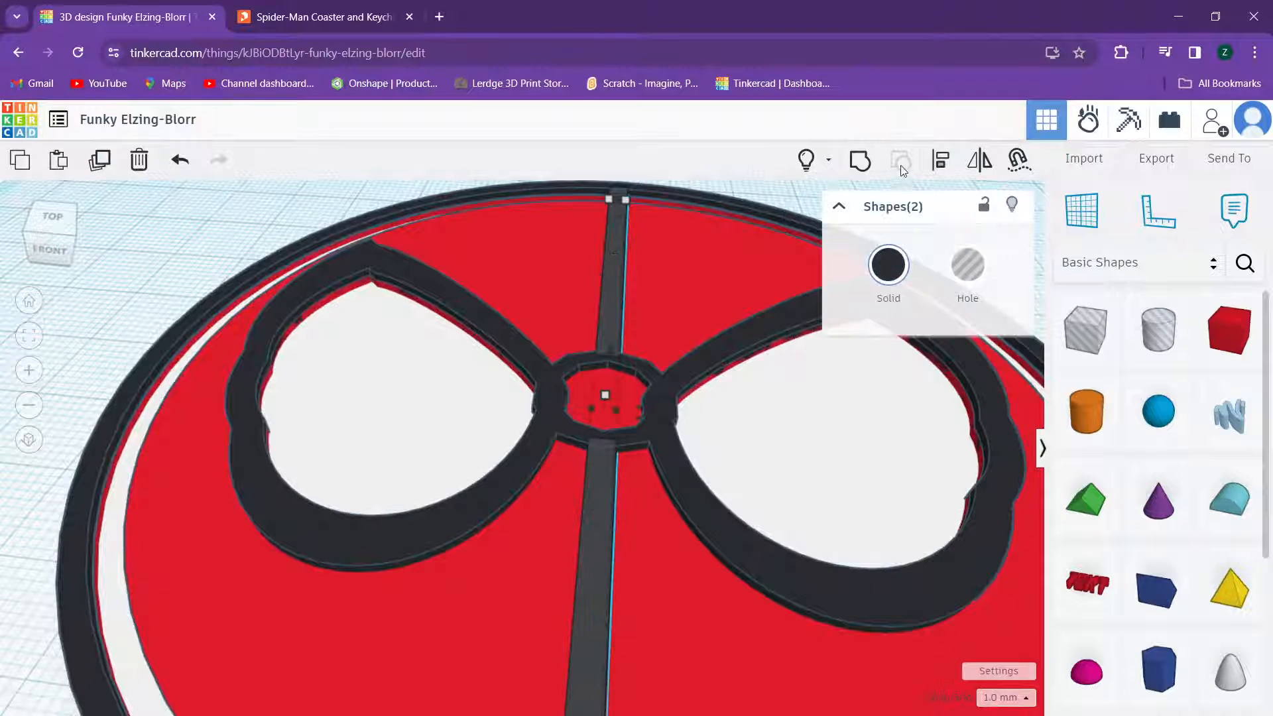
{"action": "left_click", "coordinate": [860, 161]}
{"action": "scroll", "coordinate": [602, 339], "scroll_direction": "down", "scroll_amount": 2}
{"action": "right_click_drag", "start_coordinate": [656, 342], "coordinate": [668, 408]}
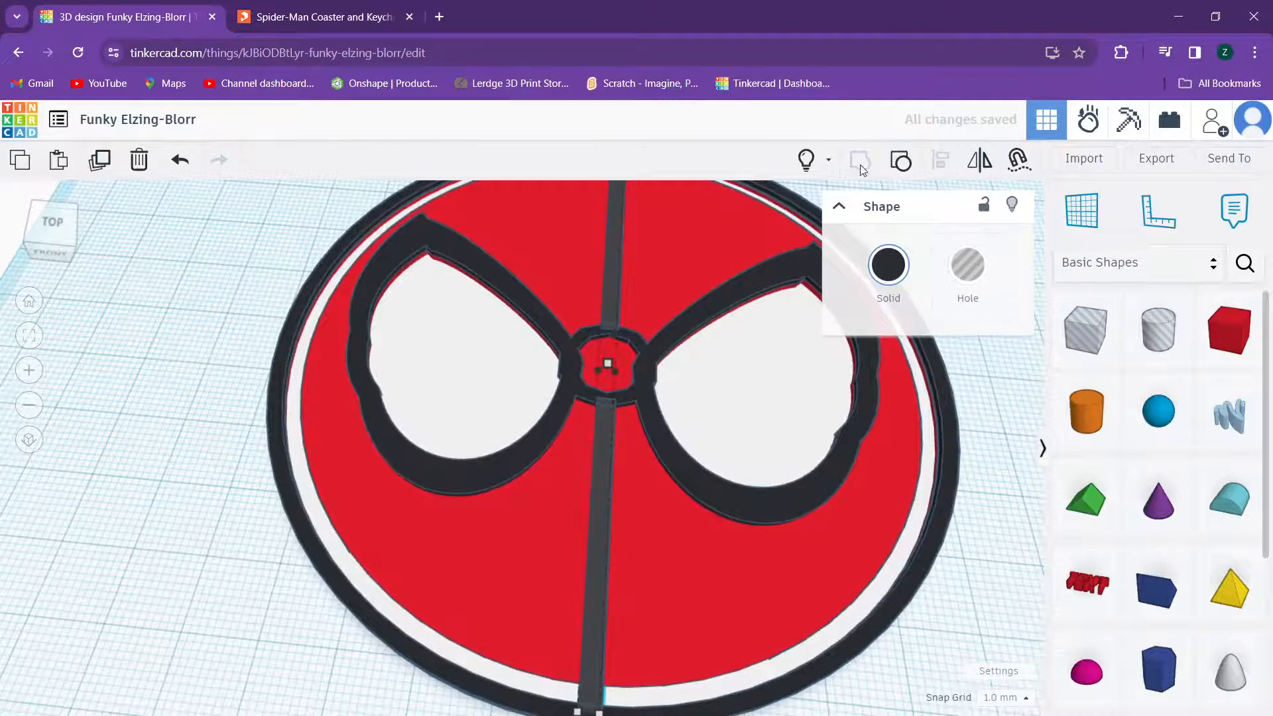
{"action": "right_click_drag", "start_coordinate": [690, 228], "coordinate": [495, 290]}
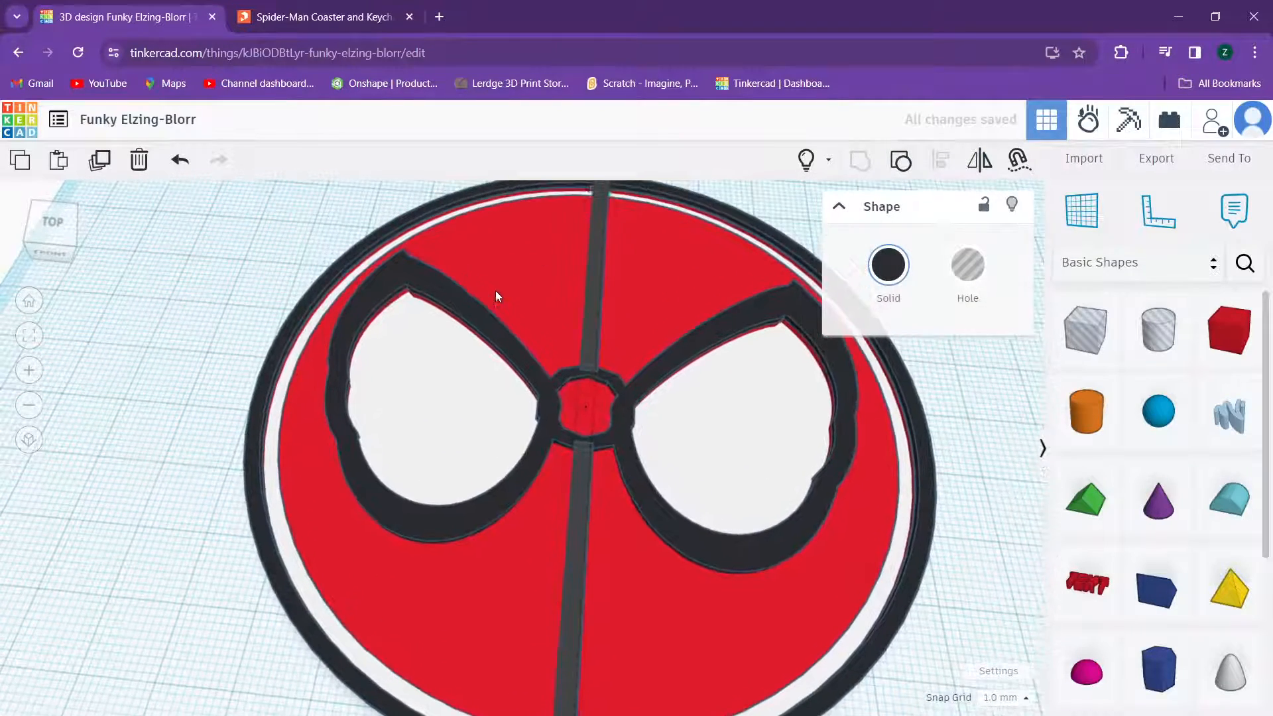
Step: Duplicate the grouped vertical web line in place
{"action": "left_click", "coordinate": [100, 162]}
{"action": "middle_click_drag", "start_coordinate": [412, 389], "coordinate": [384, 316]}
{"action": "scroll", "coordinate": [448, 395], "scroll_direction": "down", "scroll_amount": 2}
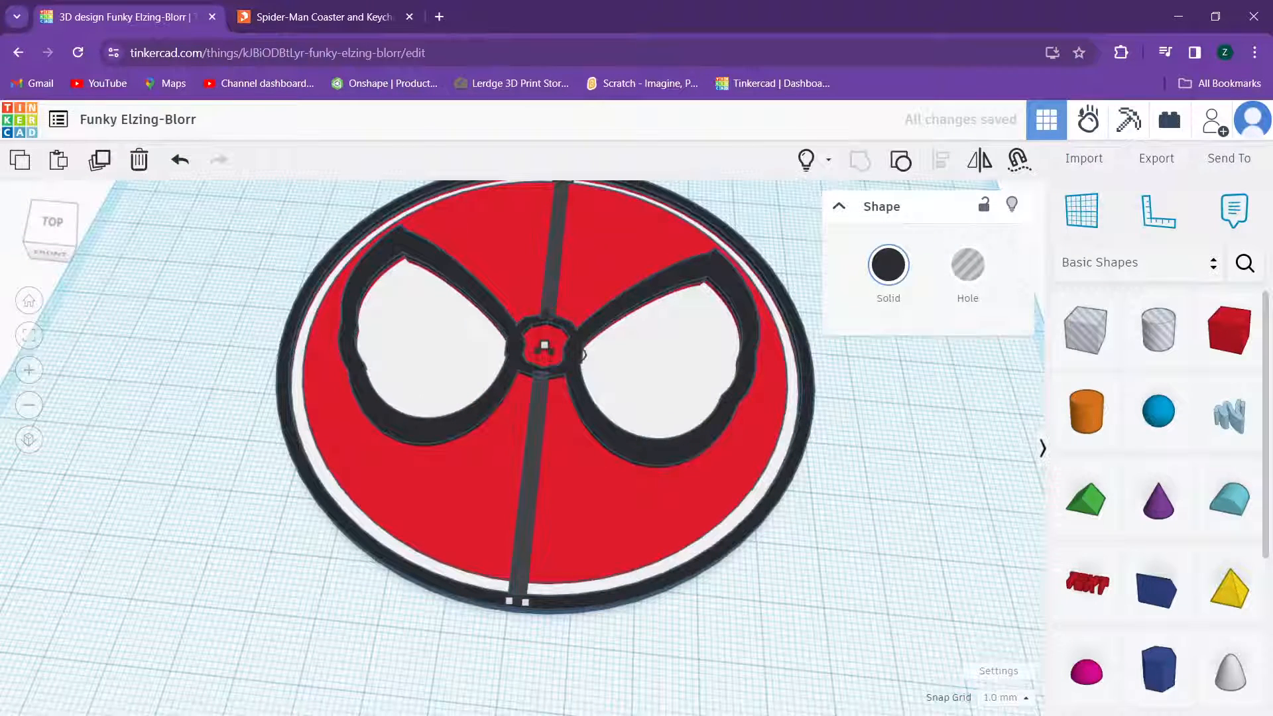
Step: Check the web line layout in the Spider-Man coaster reference photo on Printables, and return to the Tinkercad design
{"action": "left_click", "coordinate": [313, 17]}
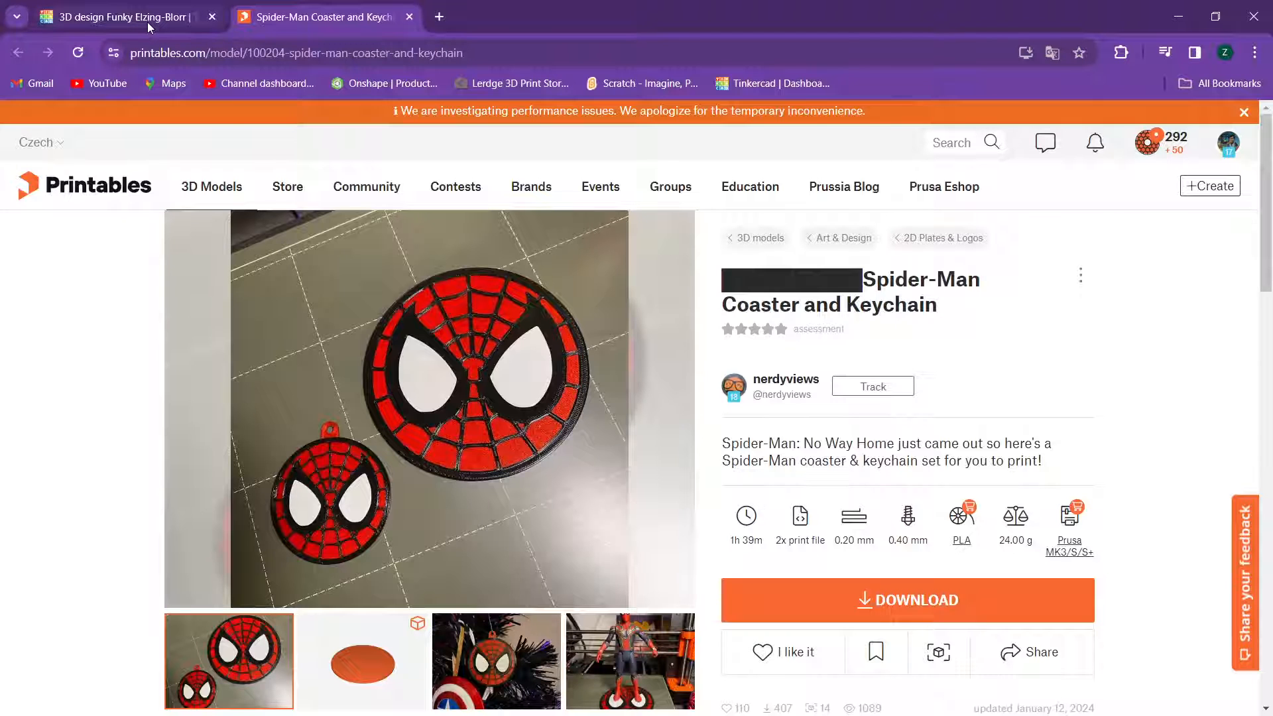
{"action": "mouse_move", "coordinate": [148, 22]}
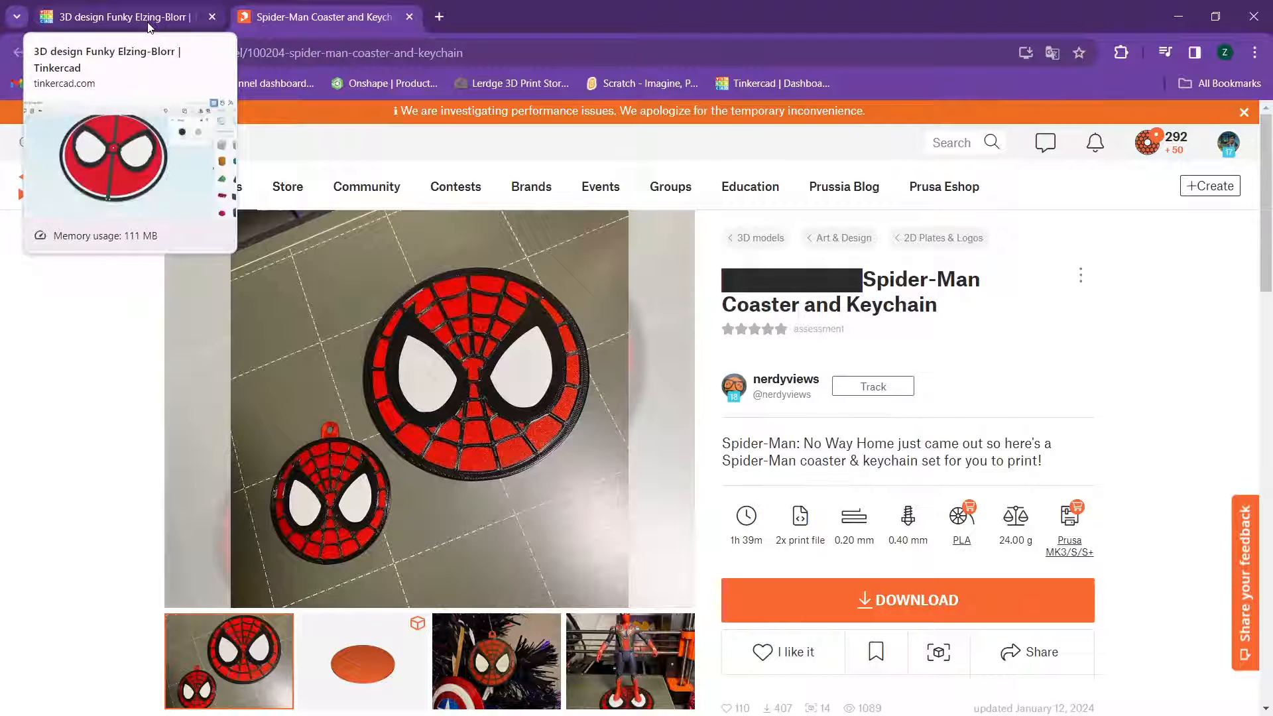
{"action": "left_click", "coordinate": [147, 22]}
{"action": "left_click", "coordinate": [323, 17]}
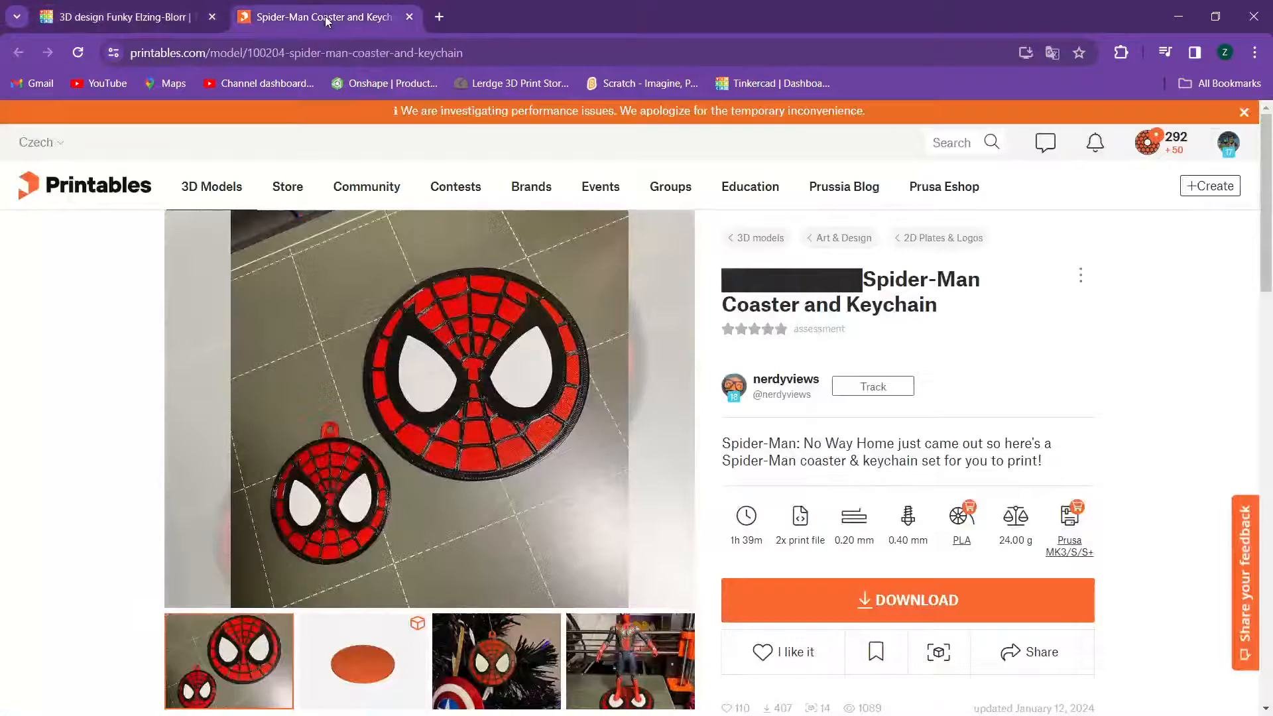
{"action": "left_click", "coordinate": [126, 17]}
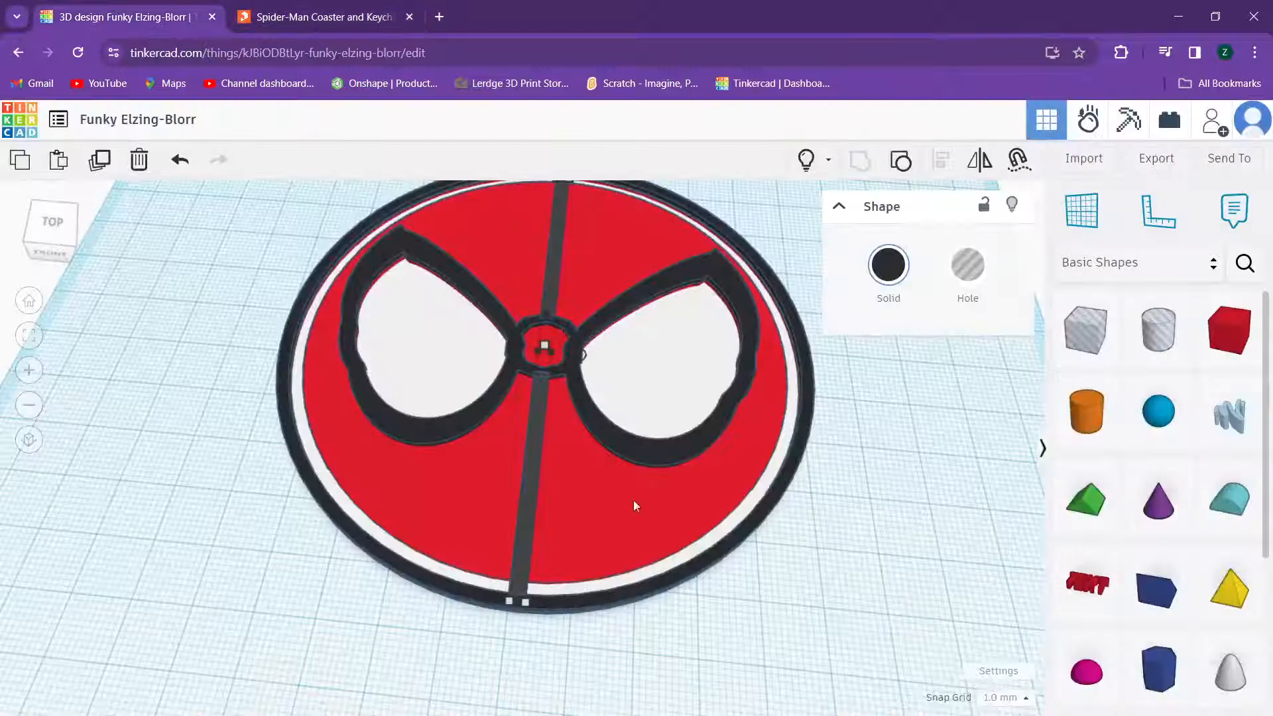
Step: Rotate one copy of the vertical web line slightly clockwise about the central ring, so its lower end moves left
{"action": "left_click", "coordinate": [786, 603]}
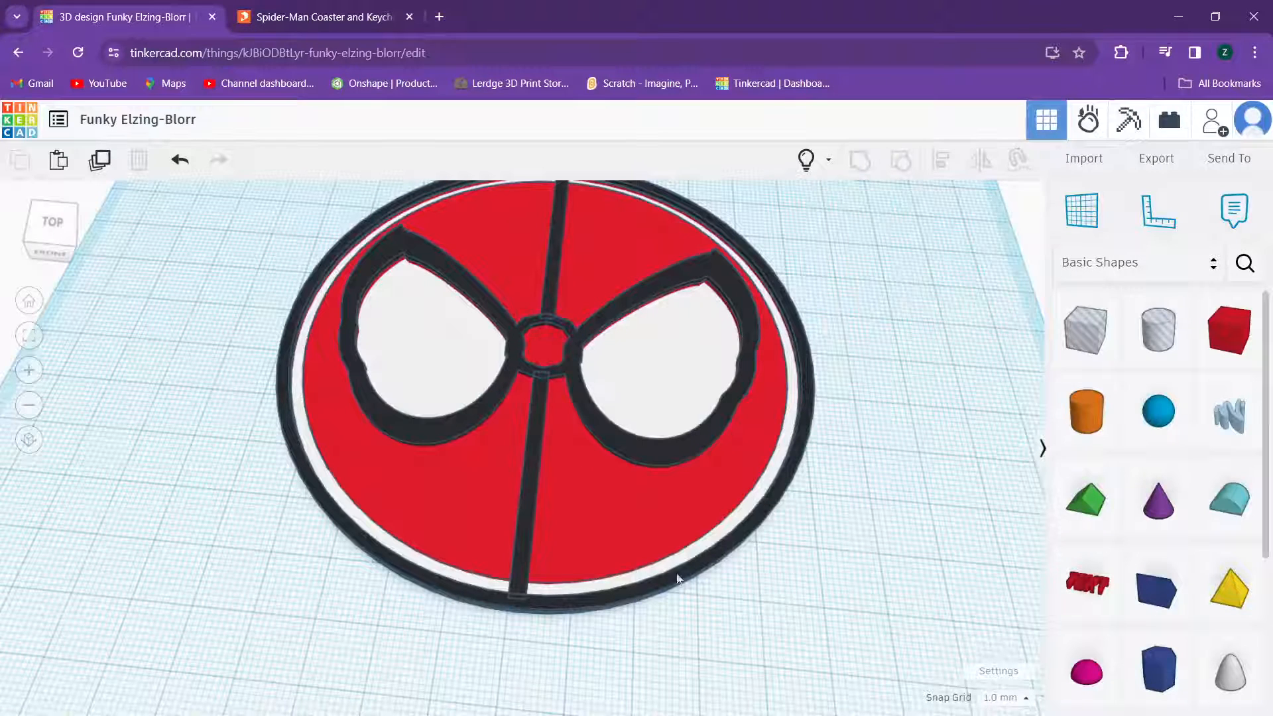
{"action": "left_click", "coordinate": [521, 519]}
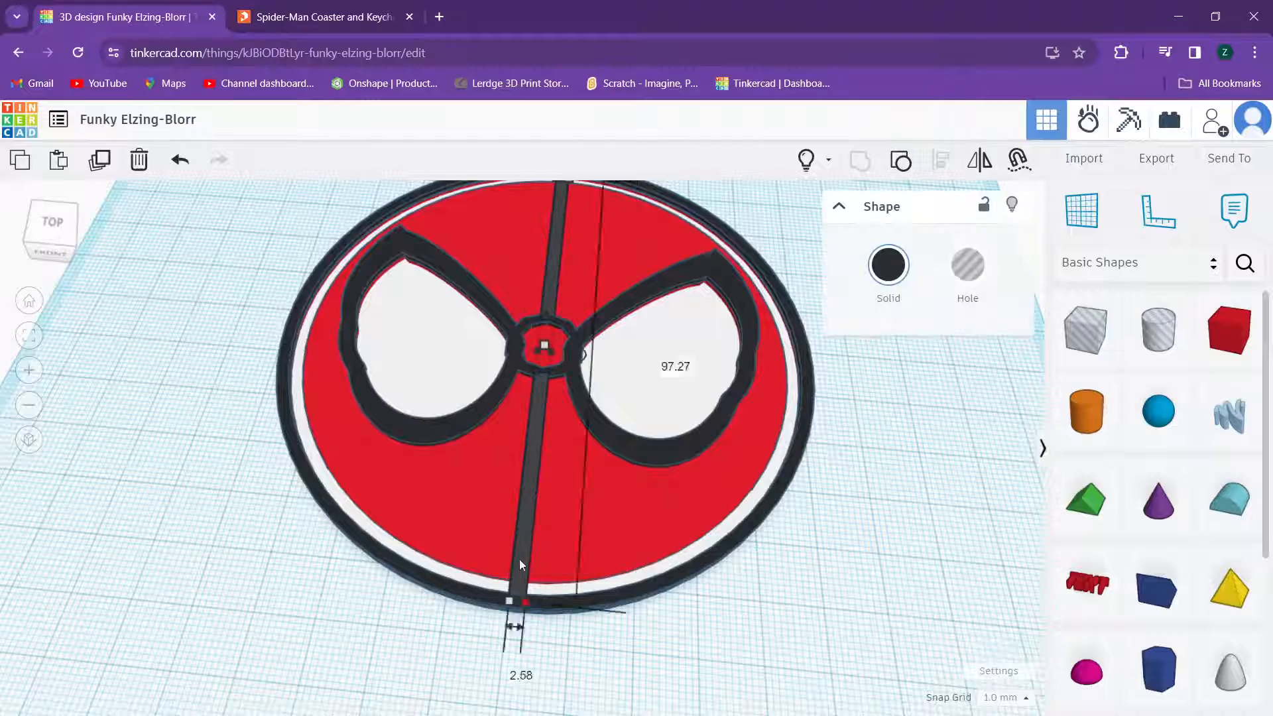
{"action": "scroll", "coordinate": [519, 559], "scroll_direction": "down", "scroll_amount": 1}
{"action": "right_click_drag", "start_coordinate": [493, 464], "coordinate": [496, 530]}
{"action": "scroll", "coordinate": [503, 444], "scroll_direction": "down", "scroll_amount": 1}
{"action": "middle_click_drag", "start_coordinate": [503, 444], "coordinate": [501, 503]}
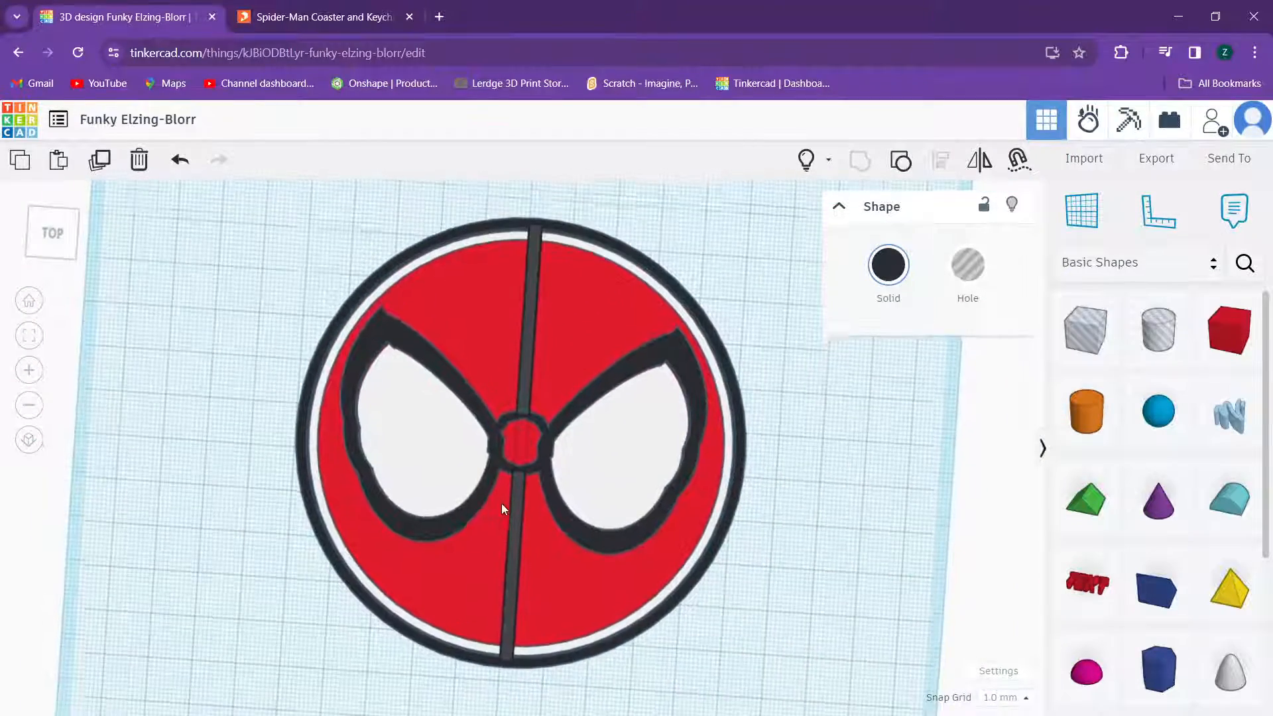
{"action": "scroll", "coordinate": [501, 503], "scroll_direction": "down", "scroll_amount": 1}
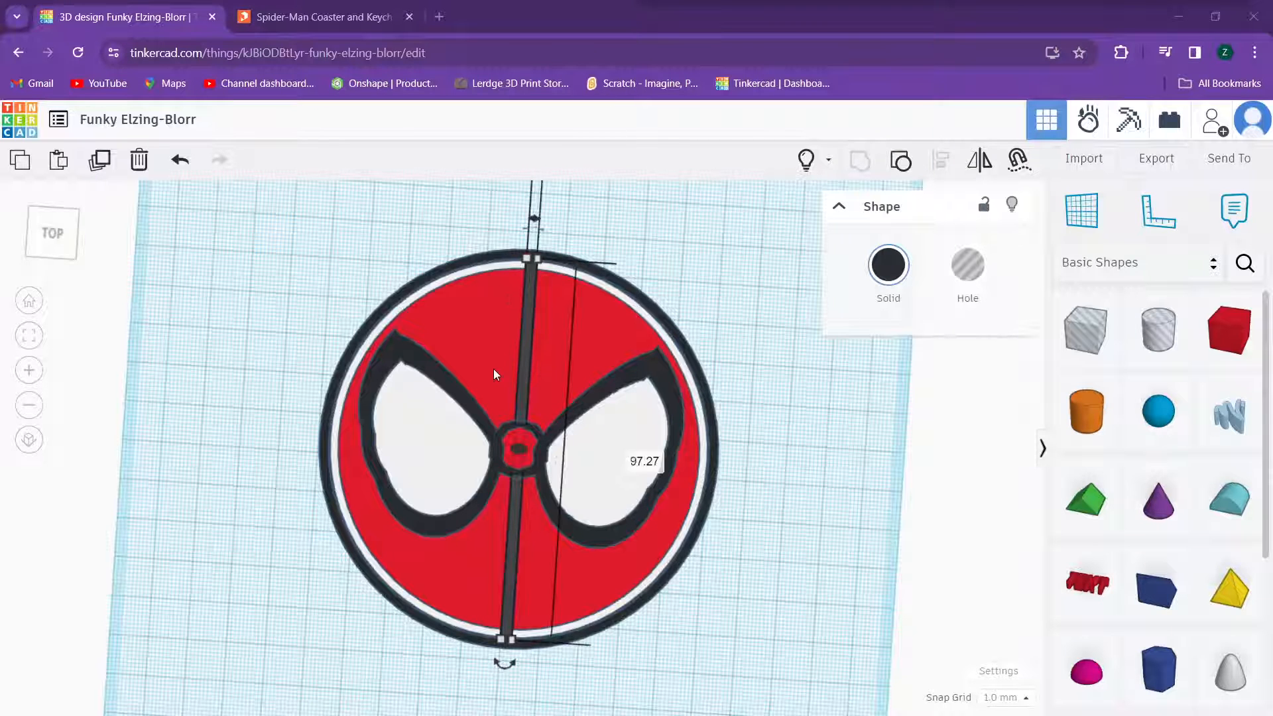
{"action": "left_click_drag", "start_coordinate": [506, 671], "coordinate": [465, 688]}
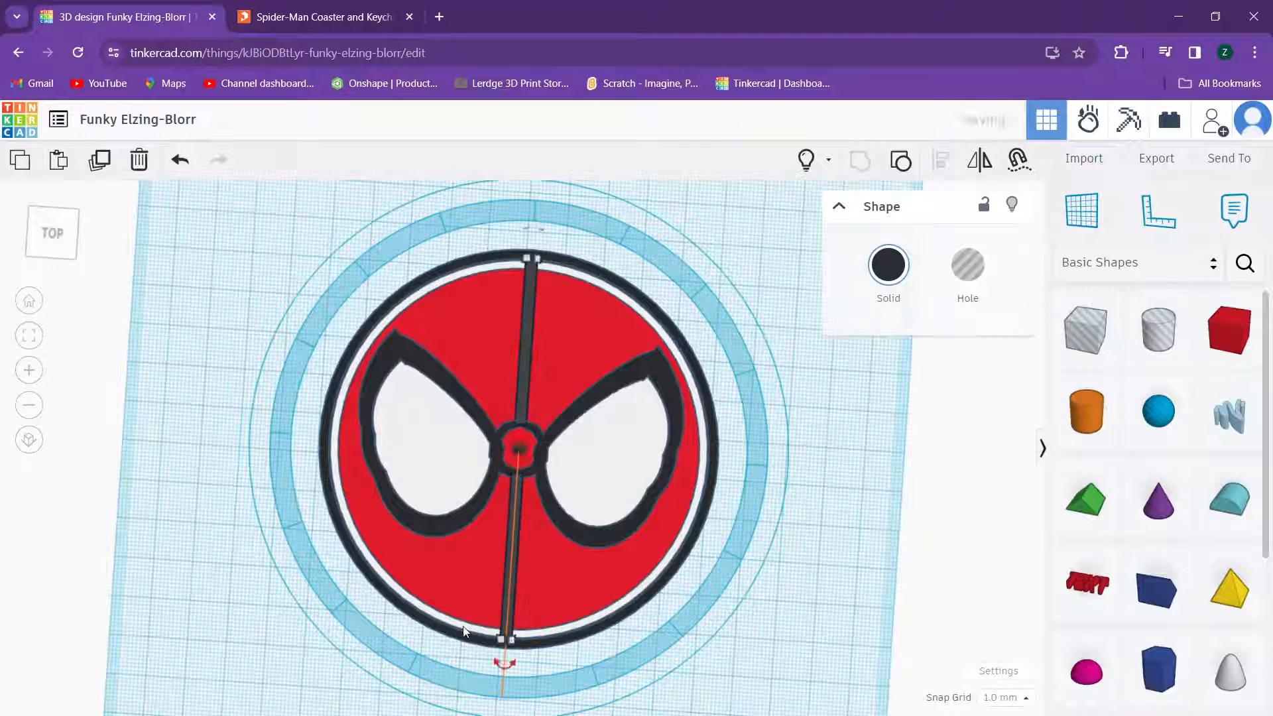
{"action": "middle_click_drag", "start_coordinate": [464, 688], "coordinate": [532, 490]}
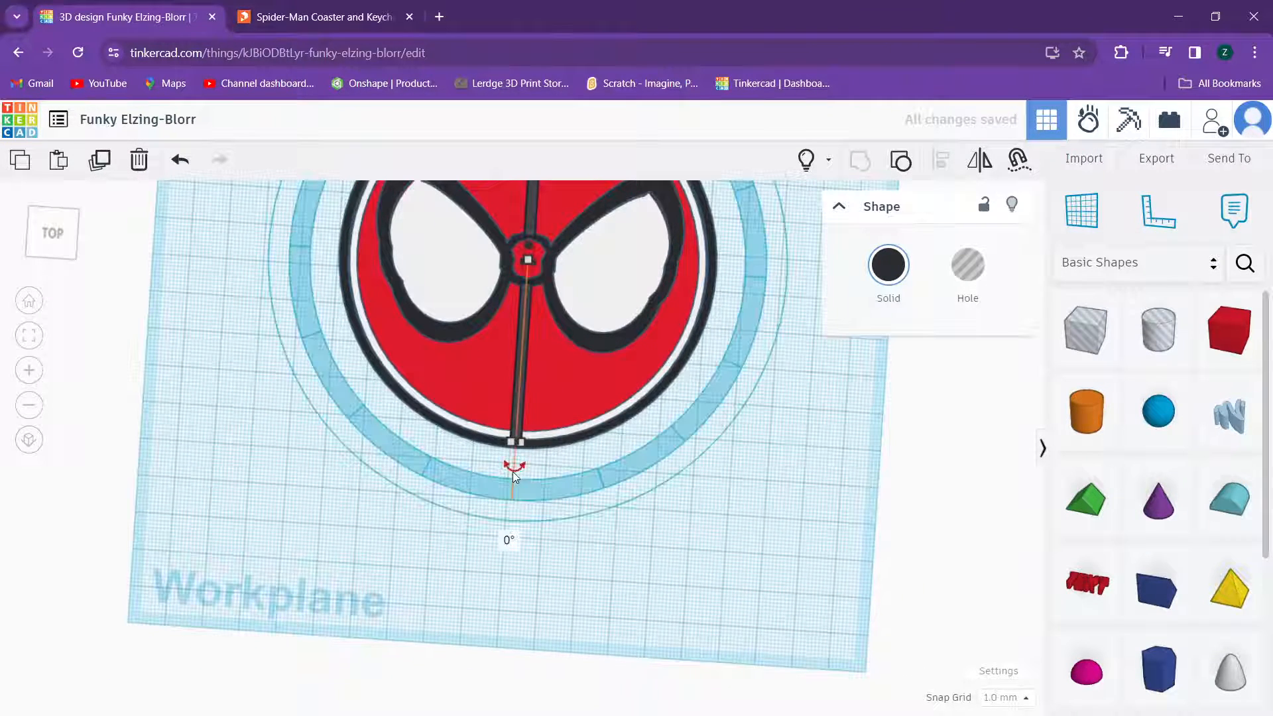
{"action": "left_click_drag", "start_coordinate": [512, 471], "coordinate": [456, 563]}
Step: Duplicate the remaining vertical web line and rotate the copy by -11° to slant the opposite way
{"action": "left_click", "coordinate": [524, 402]}
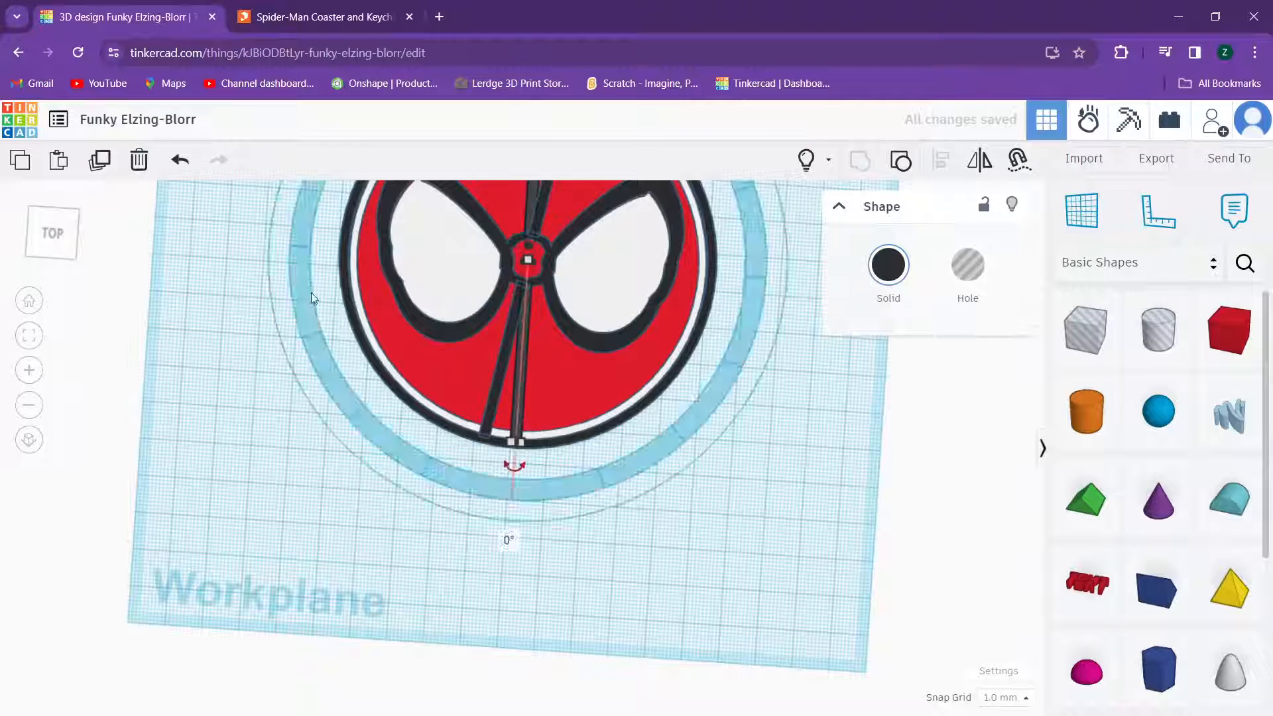
{"action": "left_click", "coordinate": [114, 172]}
{"action": "left_click_drag", "start_coordinate": [515, 466], "coordinate": [555, 511]}
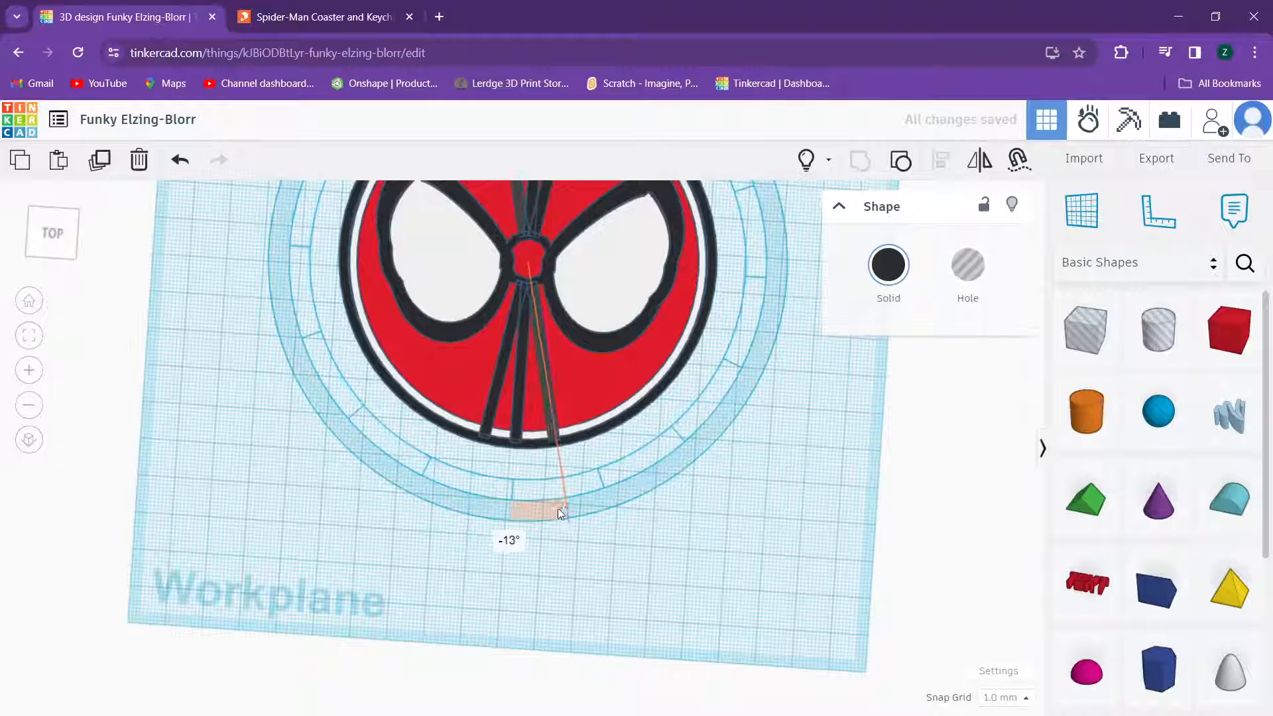
{"action": "left_click_drag", "start_coordinate": [552, 509], "coordinate": [548, 512]}
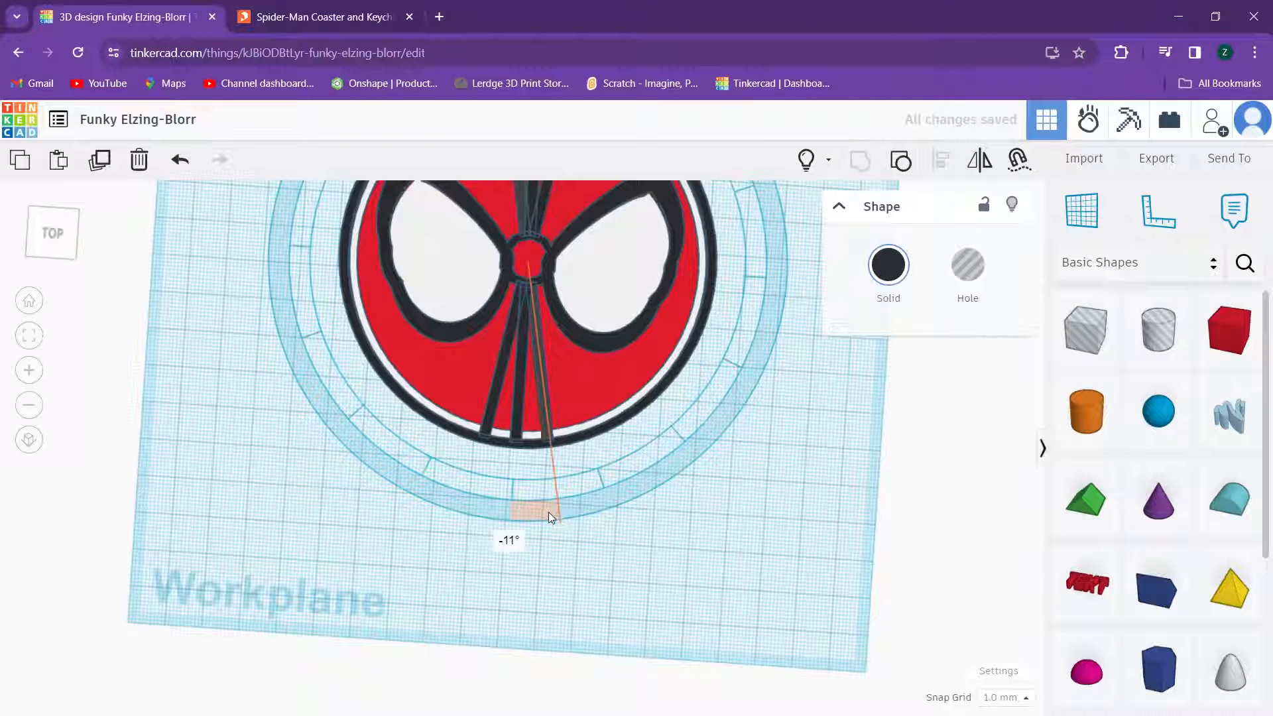
{"action": "scroll", "coordinate": [567, 369], "scroll_direction": "up", "scroll_amount": 3}
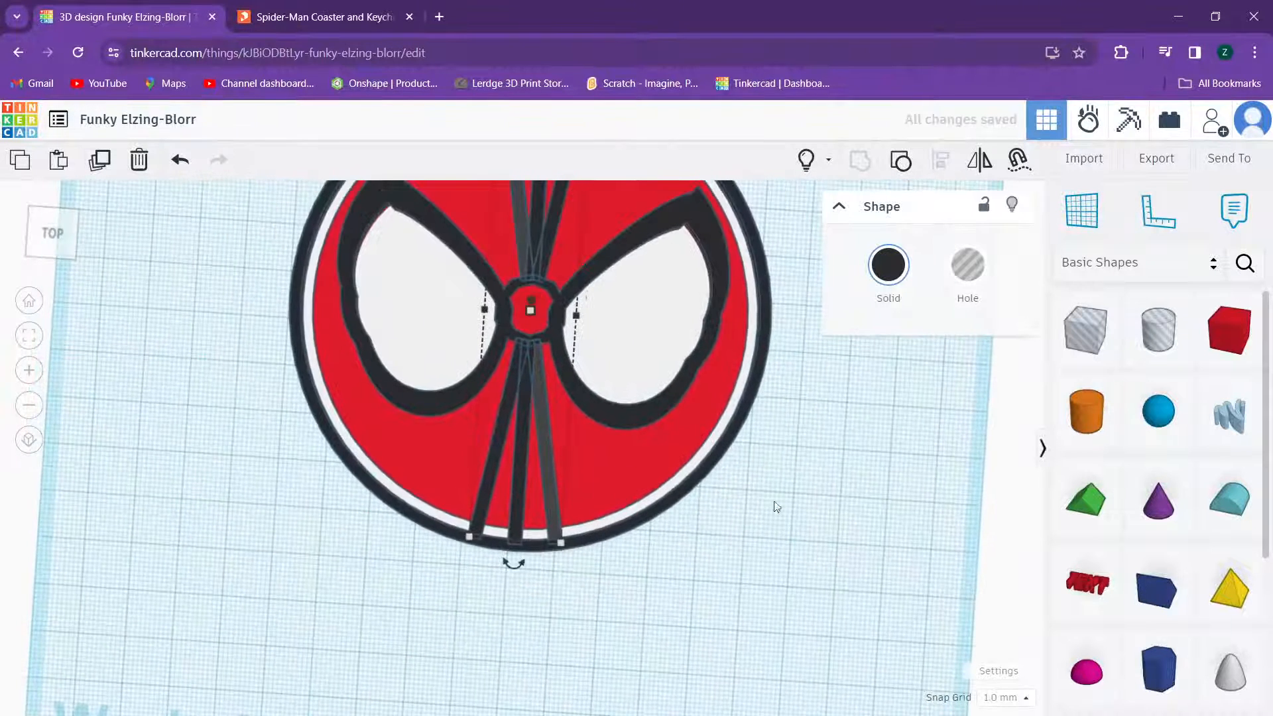
{"action": "left_click", "coordinate": [775, 505]}
Step: Ungroup the clockwise-slanted web line and delete its half above the central ring
{"action": "middle_click_drag", "start_coordinate": [756, 477], "coordinate": [748, 636]}
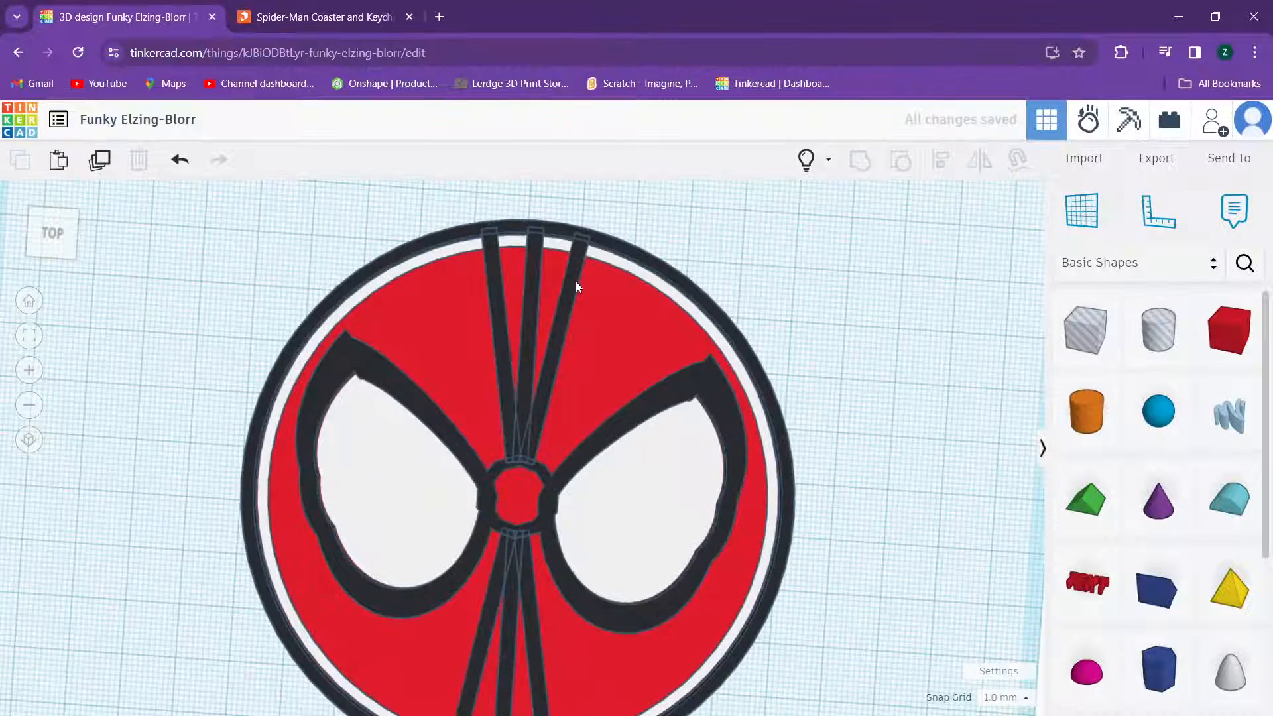
{"action": "left_click", "coordinate": [571, 288]}
{"action": "scroll", "coordinate": [570, 289], "scroll_direction": "up", "scroll_amount": 2}
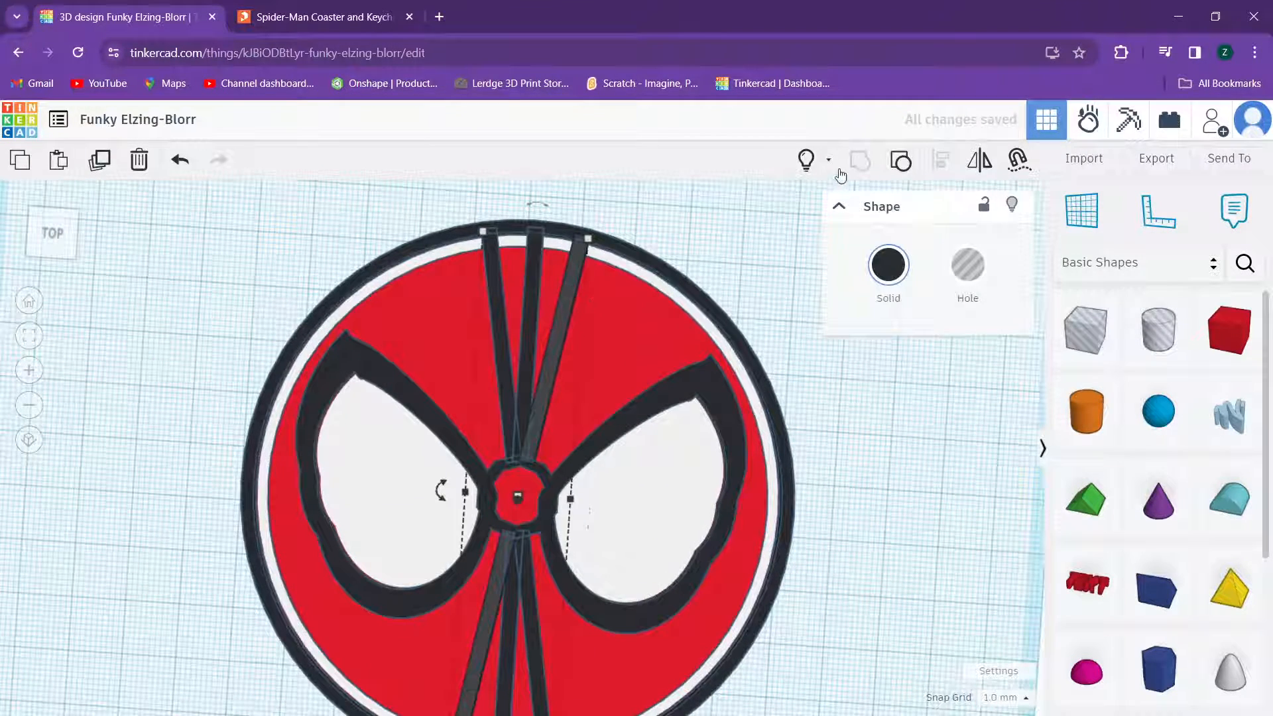
{"action": "key", "text": "Escape"}
{"action": "left_click", "coordinate": [565, 303]}
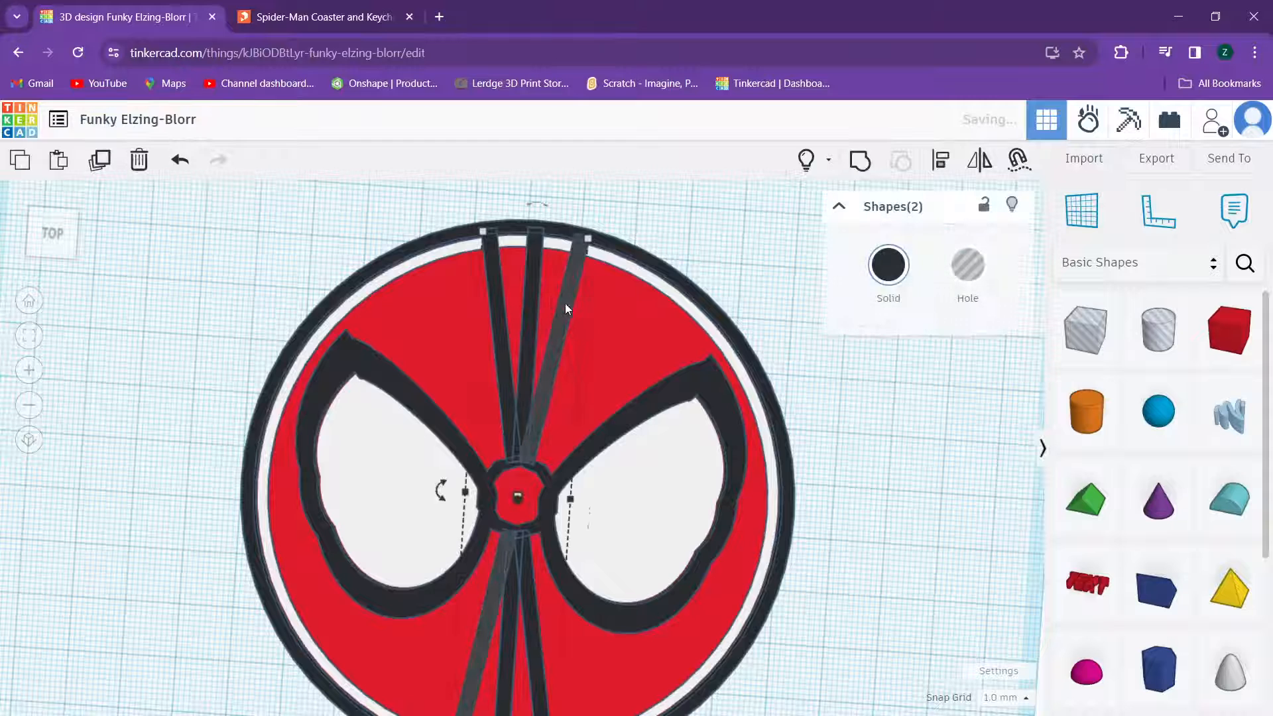
{"action": "left_click", "coordinate": [760, 232]}
{"action": "left_click", "coordinate": [567, 314]}
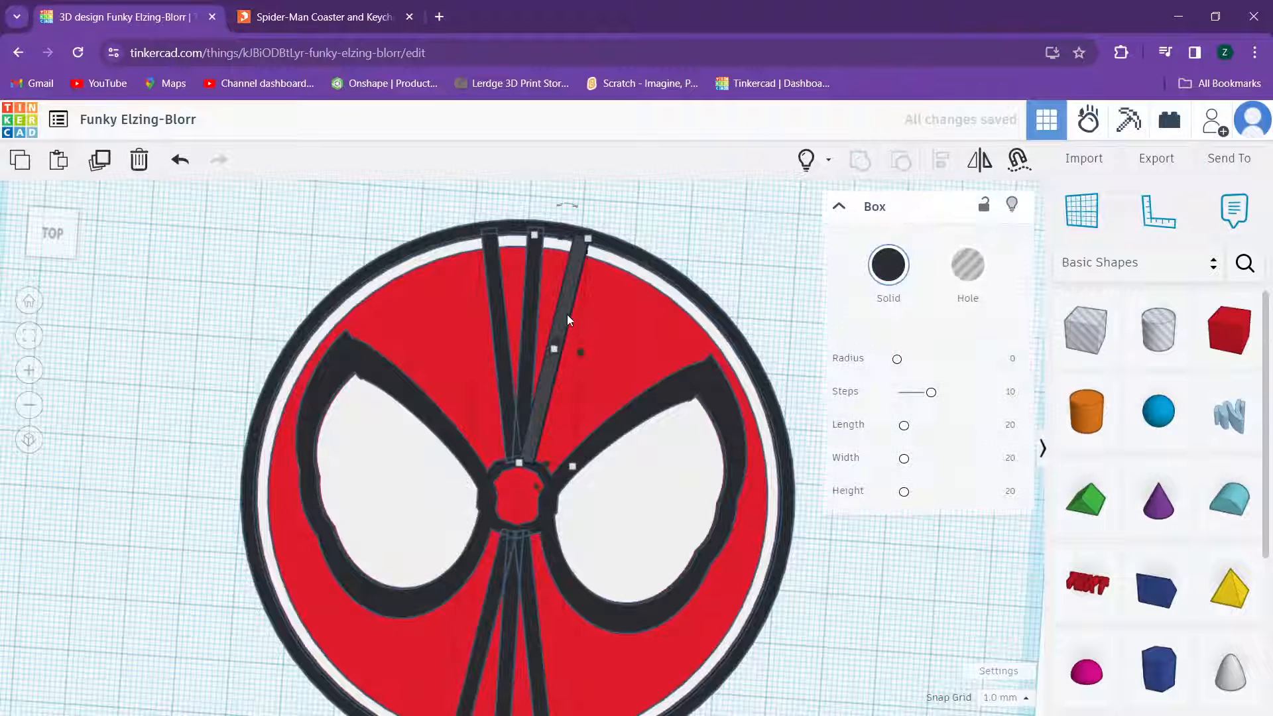
{"action": "key", "text": "Delete"}
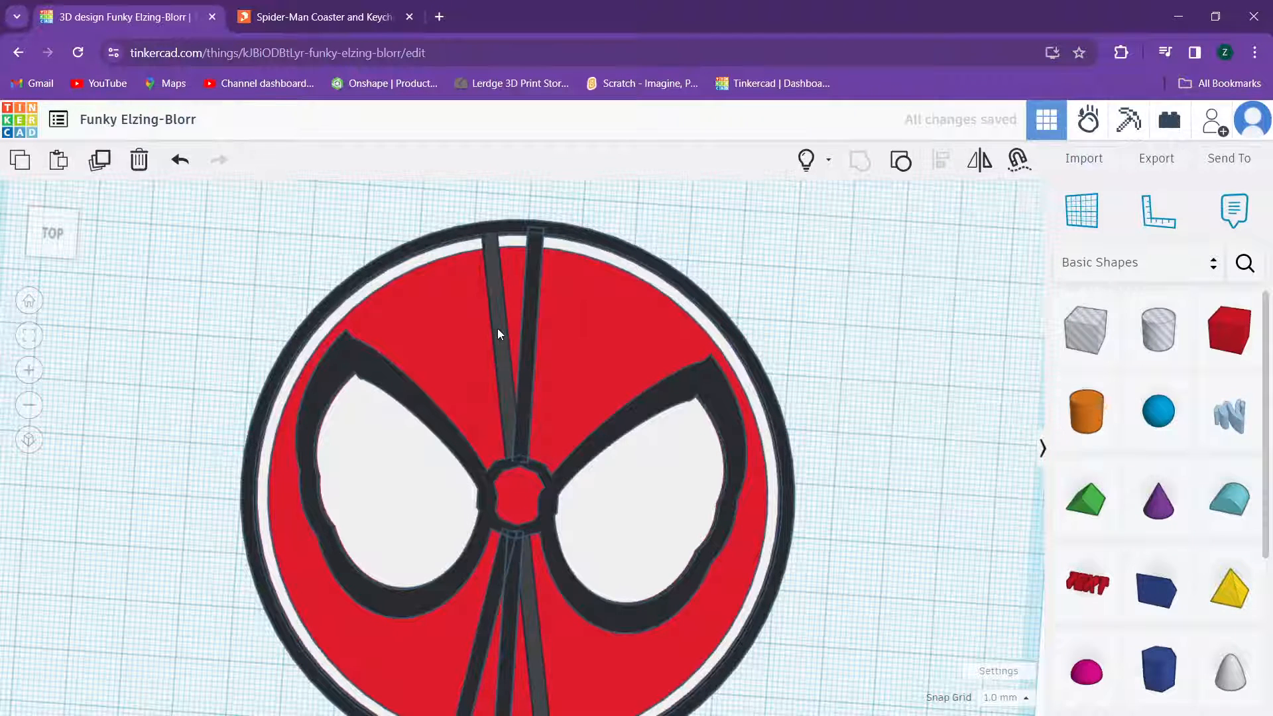
Step: Ungroup the other slanted web line, which crosses the central ring in the opposite direction
{"action": "left_click", "coordinate": [497, 330]}
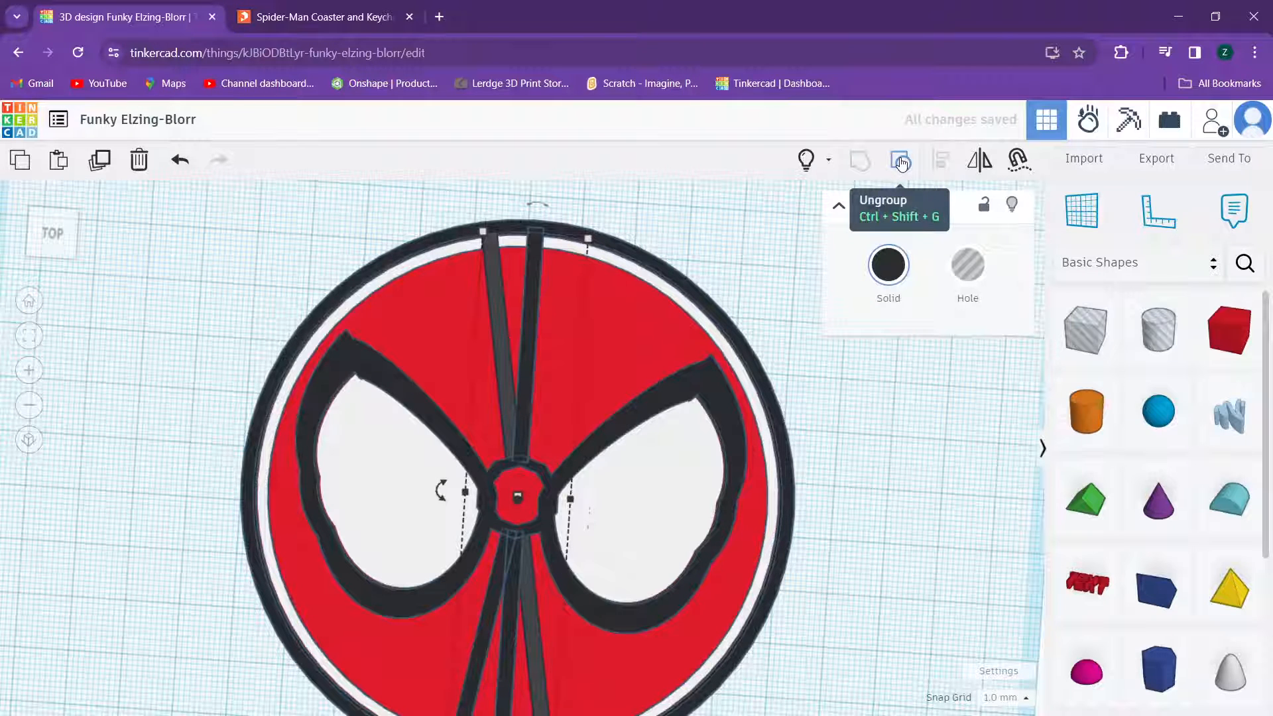
Step: Ungroup the near-vertical black bar pair running from the upper right and delete its lower bar
{"action": "left_click", "coordinate": [531, 317]}
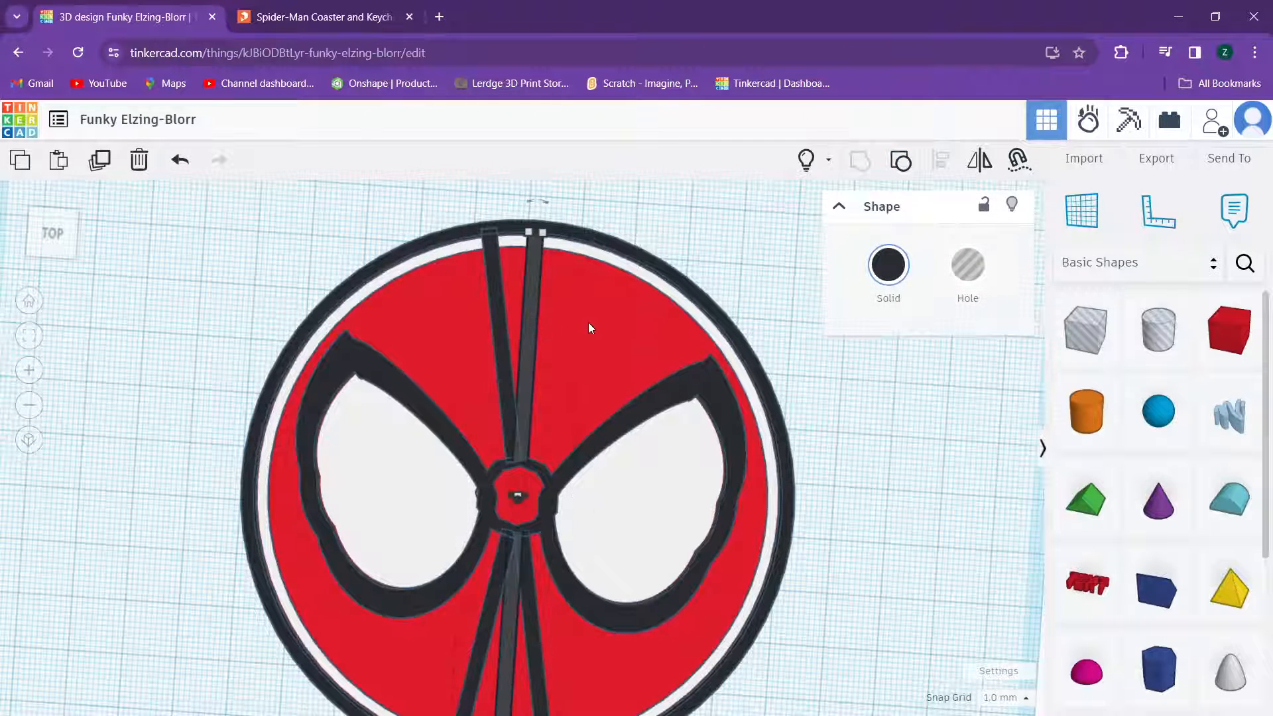
{"action": "left_click", "coordinate": [898, 161]}
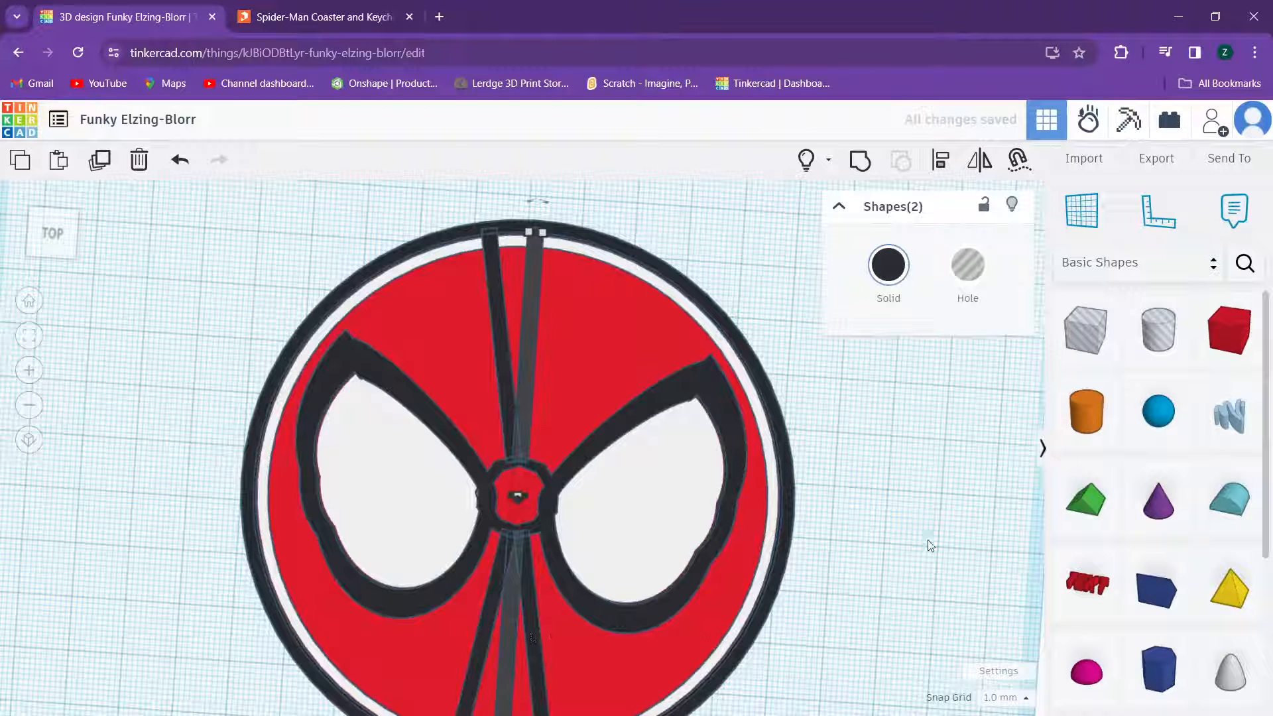
{"action": "left_click", "coordinate": [898, 507]}
{"action": "left_click", "coordinate": [503, 614]}
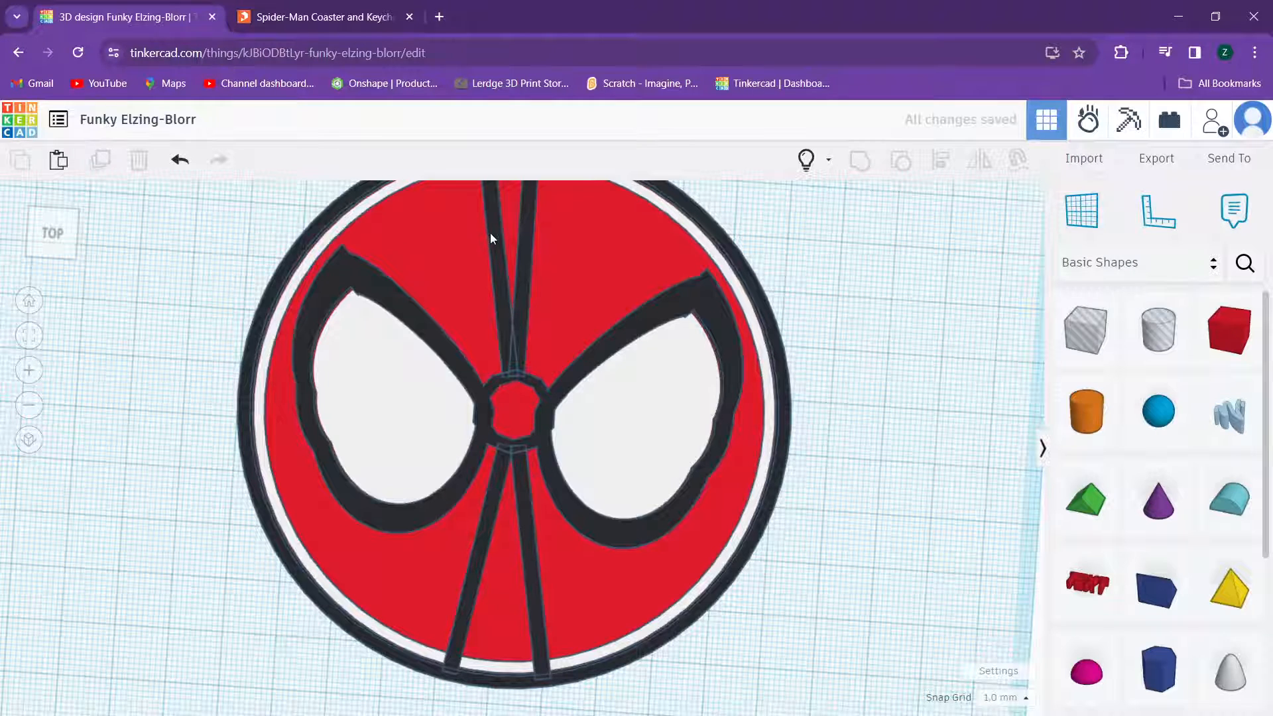
Step: Check the Spider-Man coaster reference photo on Printables, and return to the Tinkercad design
{"action": "middle_click_drag", "start_coordinate": [491, 232], "coordinate": [491, 316]}
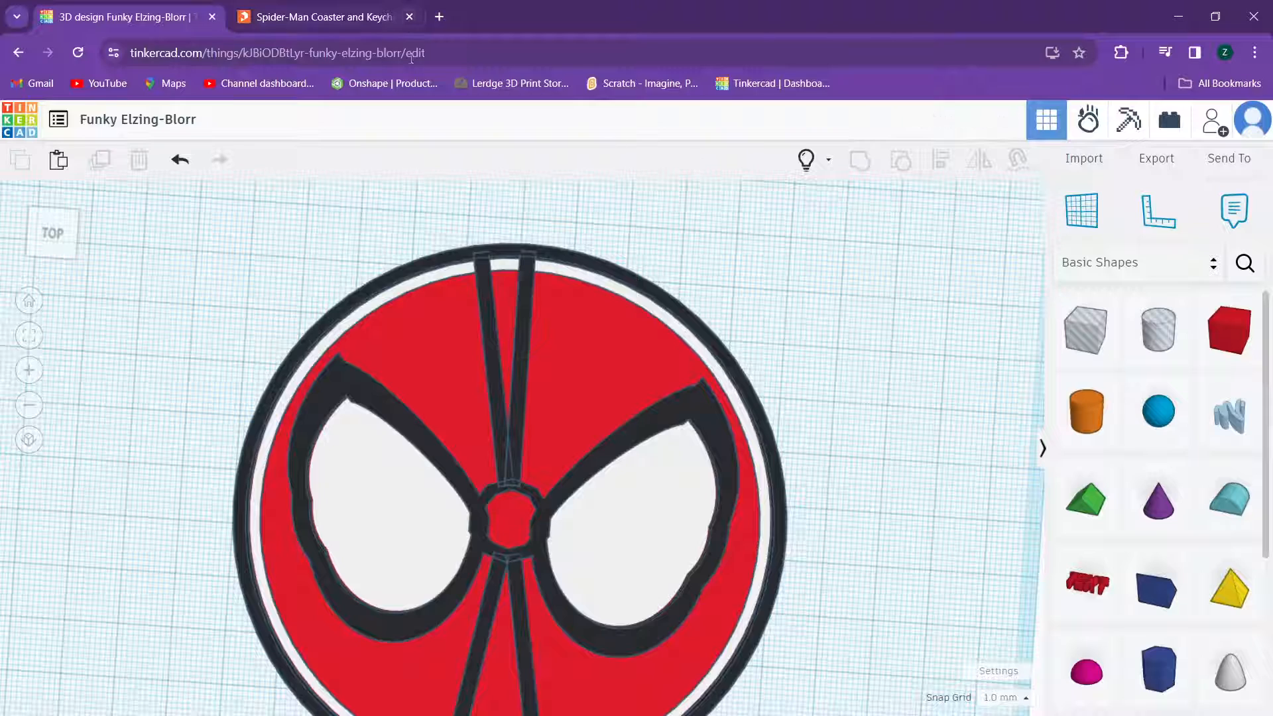
{"action": "left_click", "coordinate": [347, 22]}
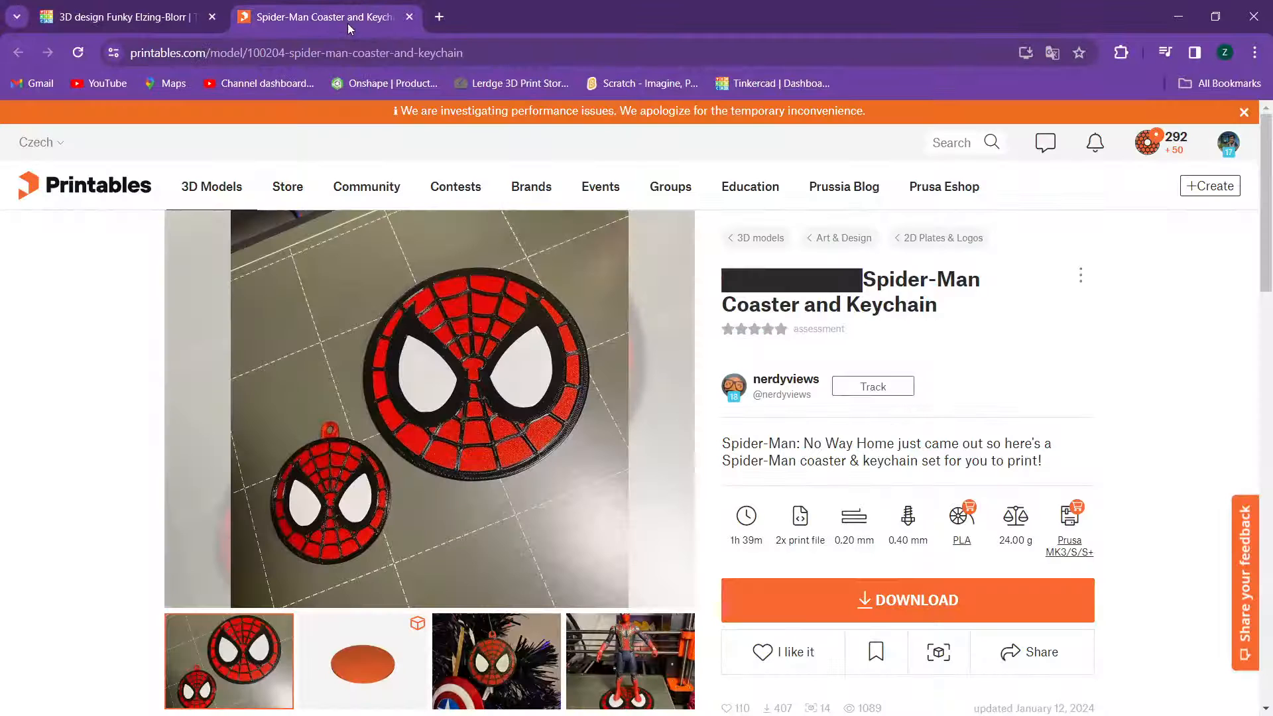
{"action": "left_click", "coordinate": [103, 7]}
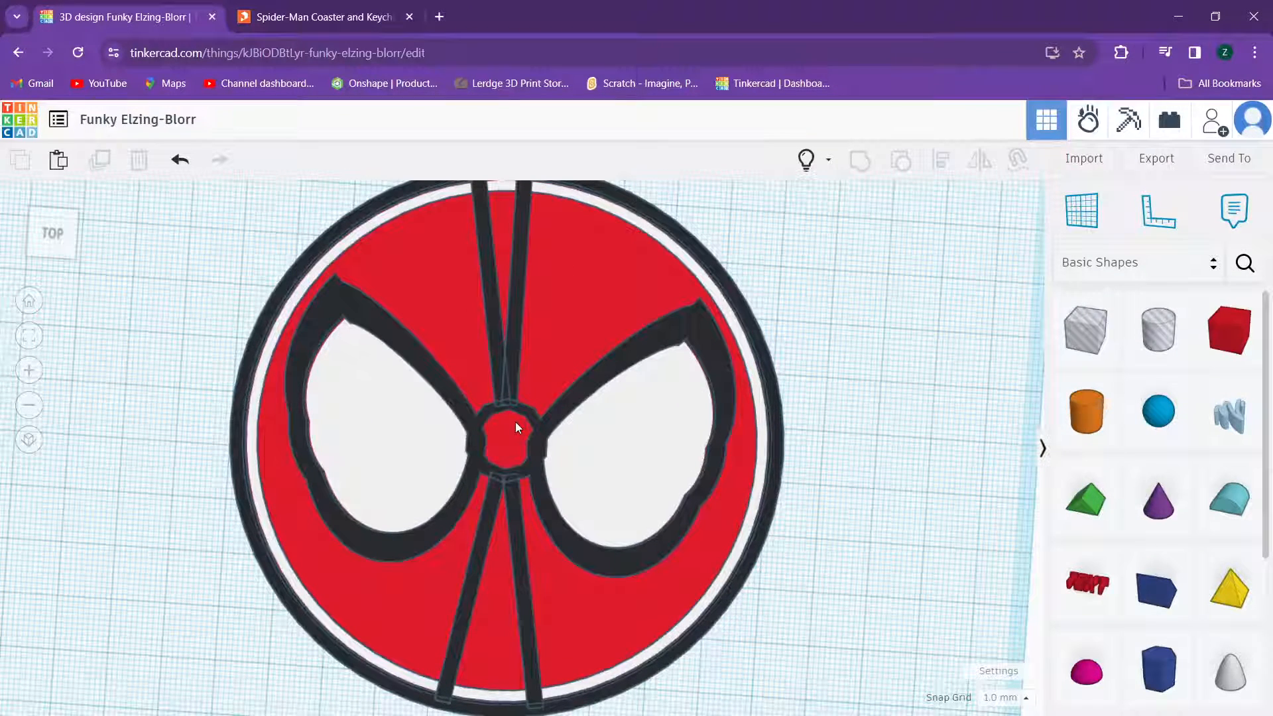
Step: Examine the black web bars and the mask outline around the centre ring from different distances and angles
{"action": "scroll", "coordinate": [519, 427], "scroll_direction": "up", "scroll_amount": 5}
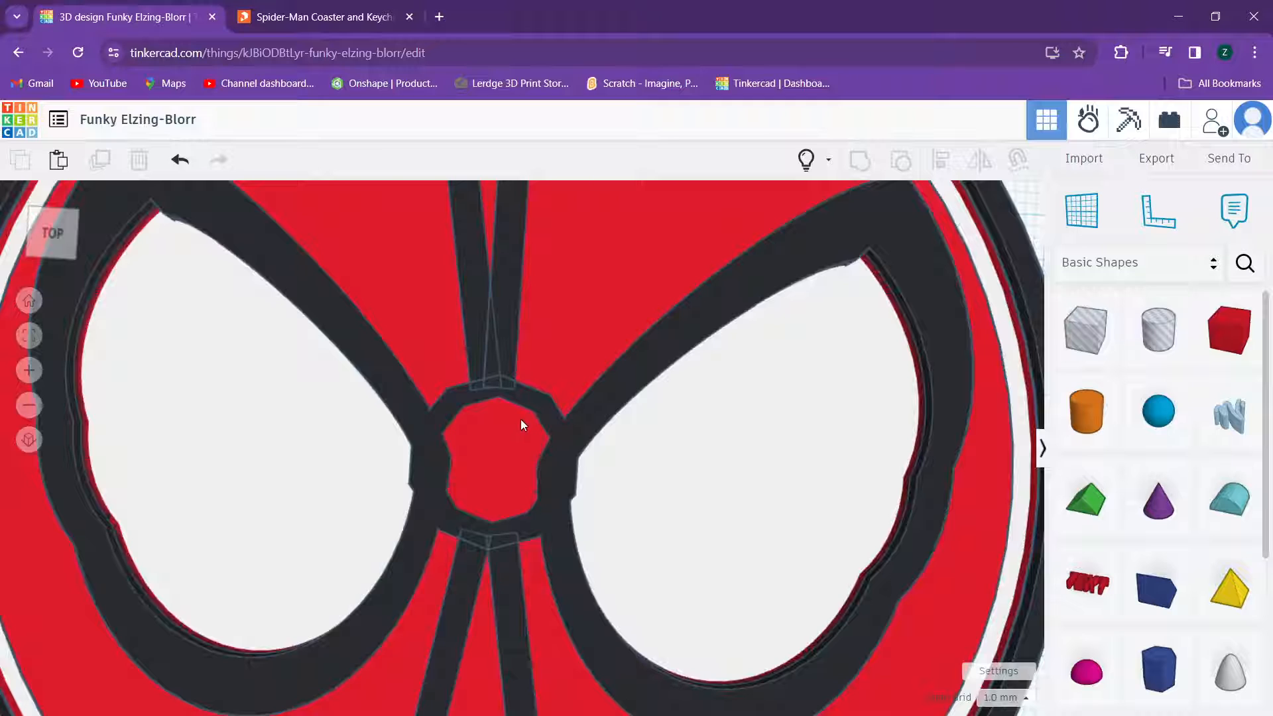
{"action": "scroll", "coordinate": [520, 416], "scroll_direction": "down", "scroll_amount": 5}
{"action": "scroll", "coordinate": [495, 431], "scroll_direction": "up", "scroll_amount": 2}
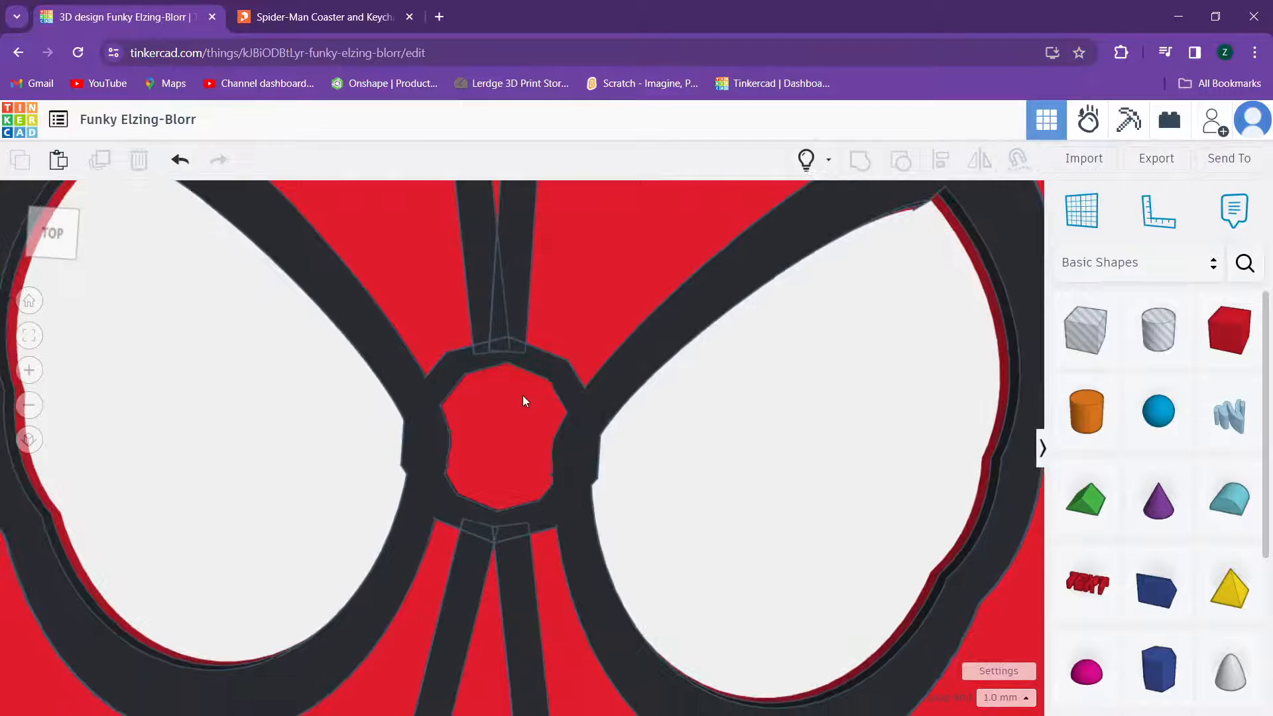
{"action": "left_click", "coordinate": [555, 367]}
{"action": "scroll", "coordinate": [556, 367], "scroll_direction": "down", "scroll_amount": 4}
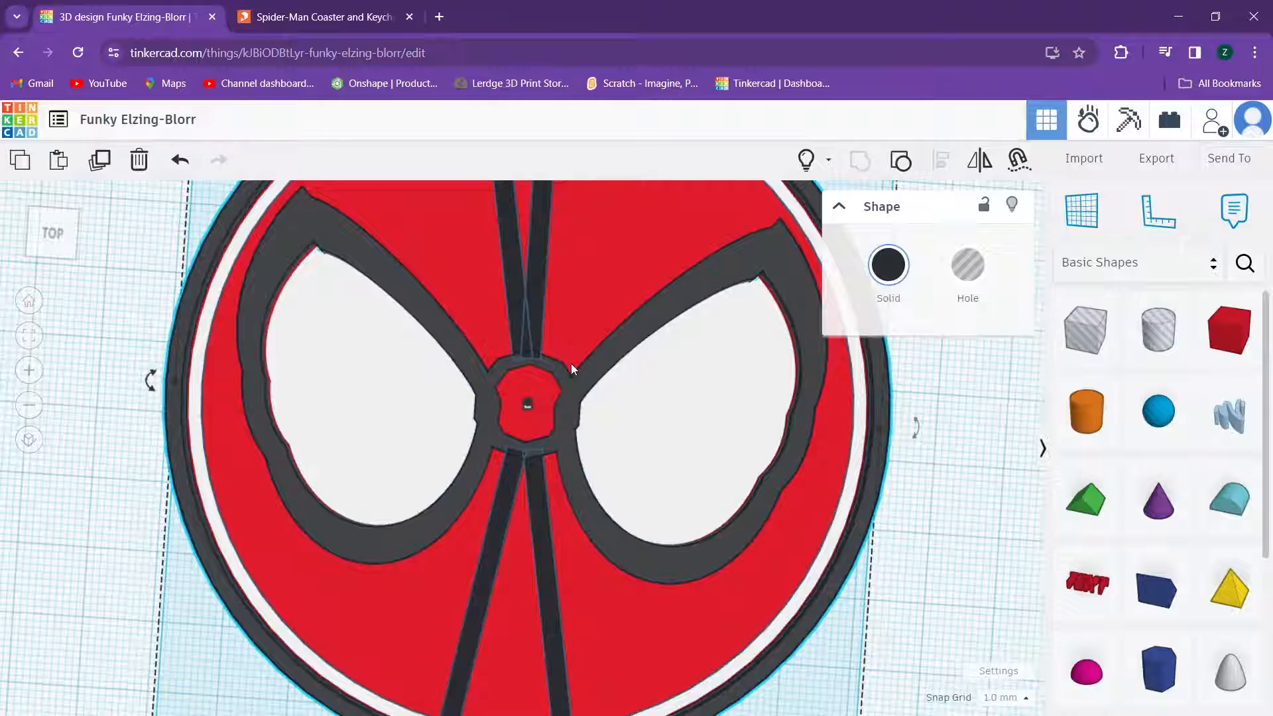
{"action": "scroll", "coordinate": [571, 363], "scroll_direction": "down", "scroll_amount": 2}
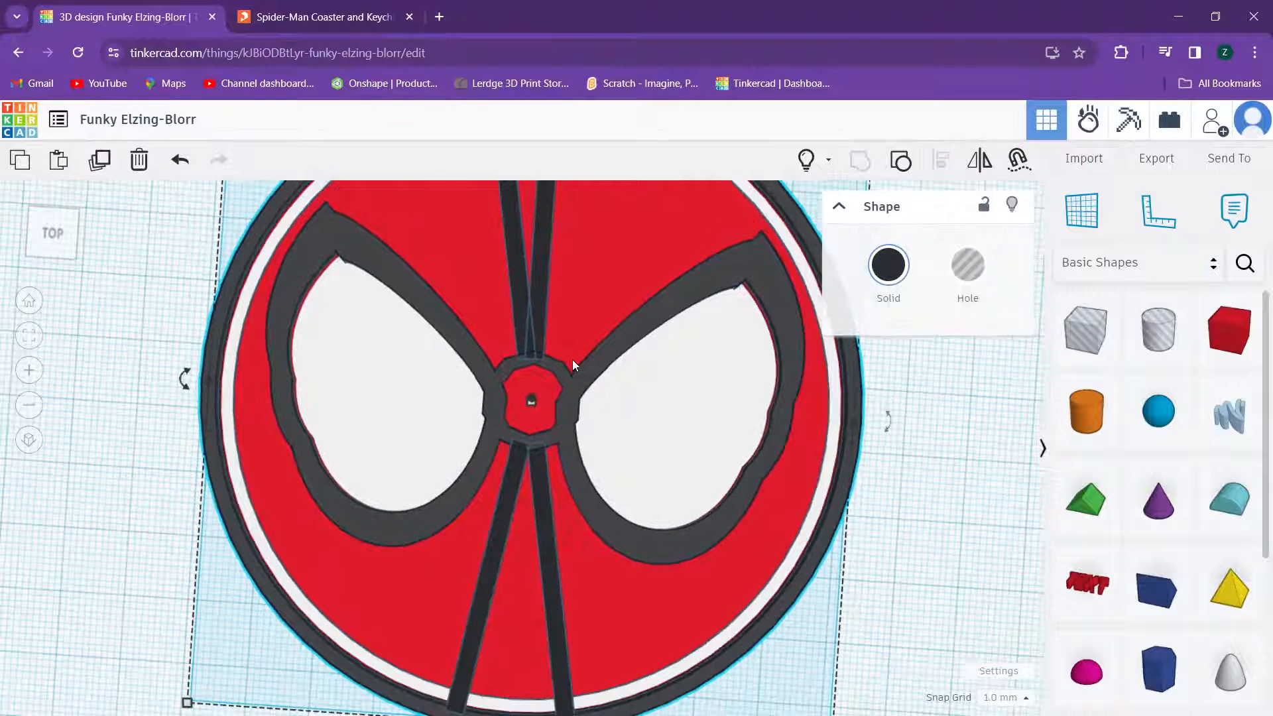
{"action": "middle_click_drag", "start_coordinate": [572, 359], "coordinate": [571, 442]}
{"action": "scroll", "coordinate": [571, 442], "scroll_direction": "down", "scroll_amount": 2}
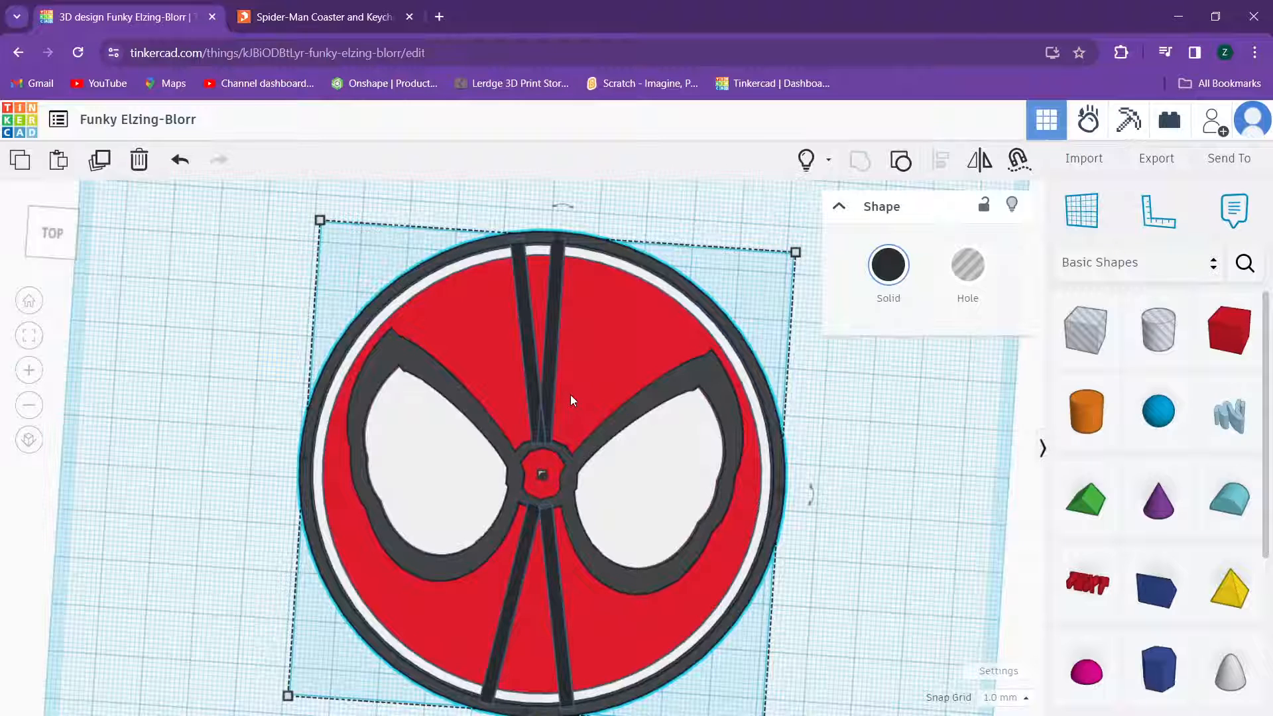
{"action": "scroll", "coordinate": [571, 398], "scroll_direction": "up", "scroll_amount": 1}
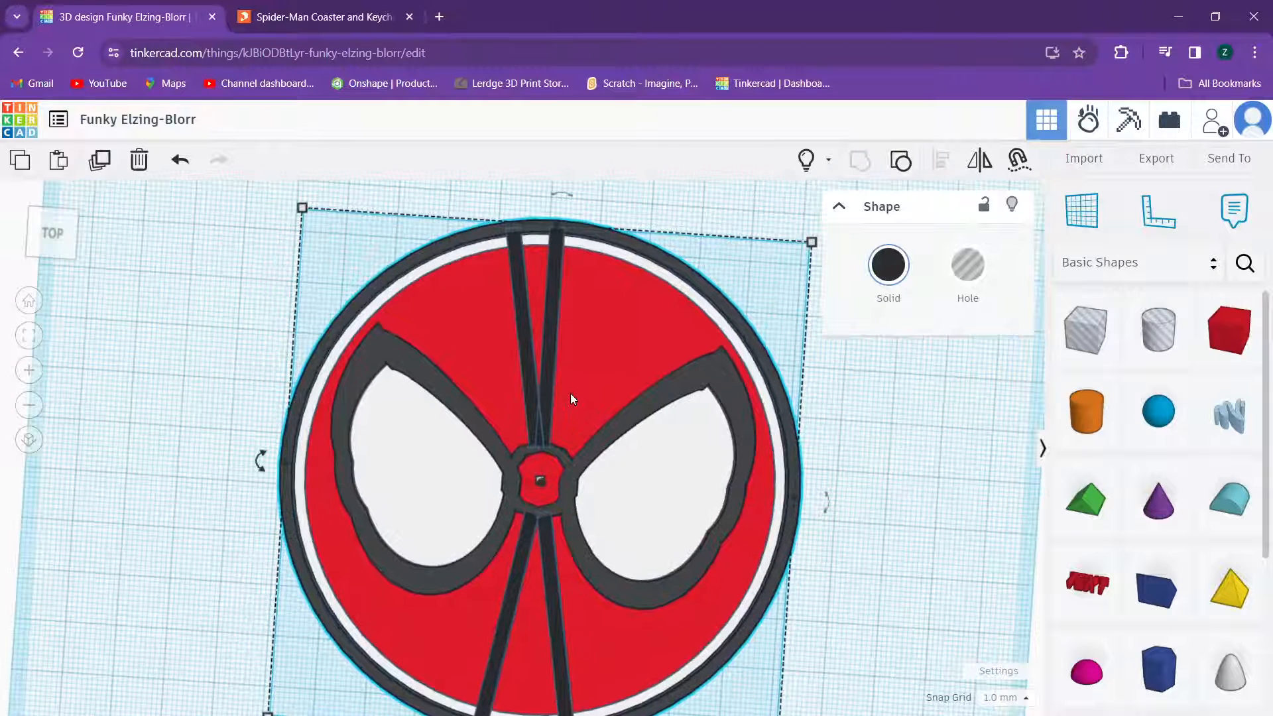
{"action": "scroll", "coordinate": [572, 396], "scroll_direction": "up", "scroll_amount": 2}
{"action": "middle_click_drag", "start_coordinate": [572, 397], "coordinate": [556, 332]}
{"action": "scroll", "coordinate": [562, 377], "scroll_direction": "up", "scroll_amount": 2}
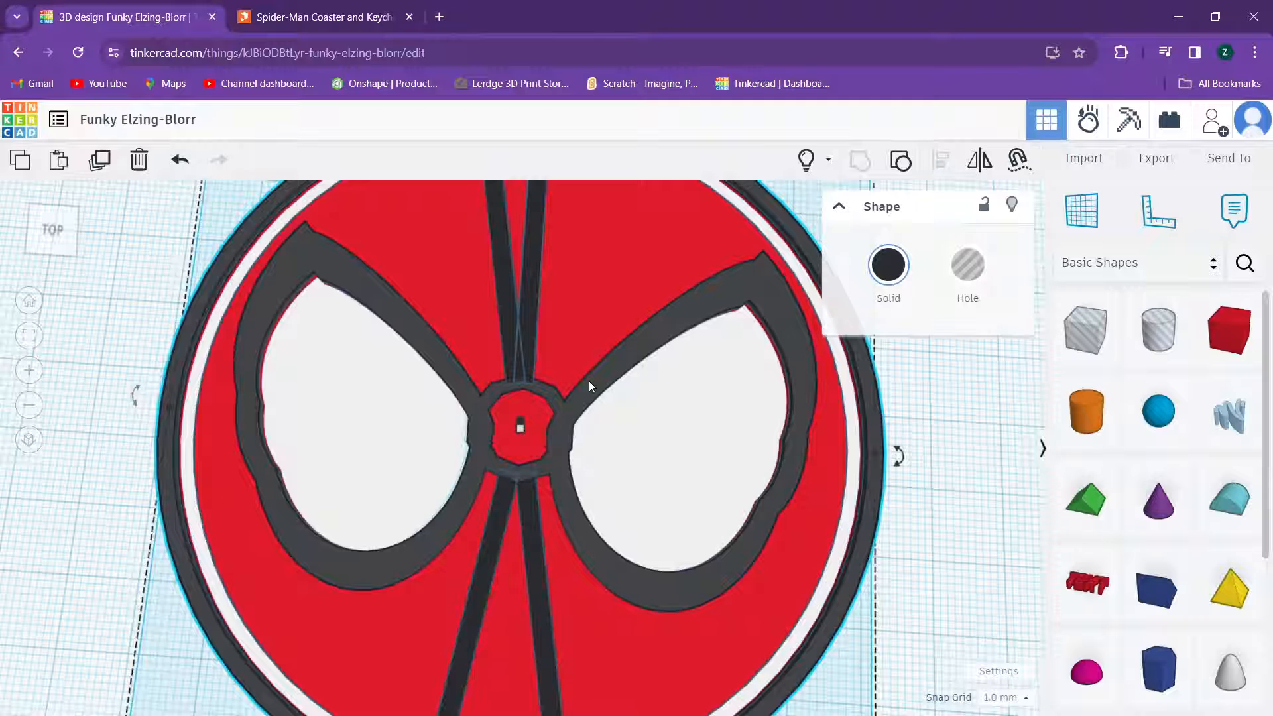
{"action": "scroll", "coordinate": [589, 385], "scroll_direction": "down", "scroll_amount": 1}
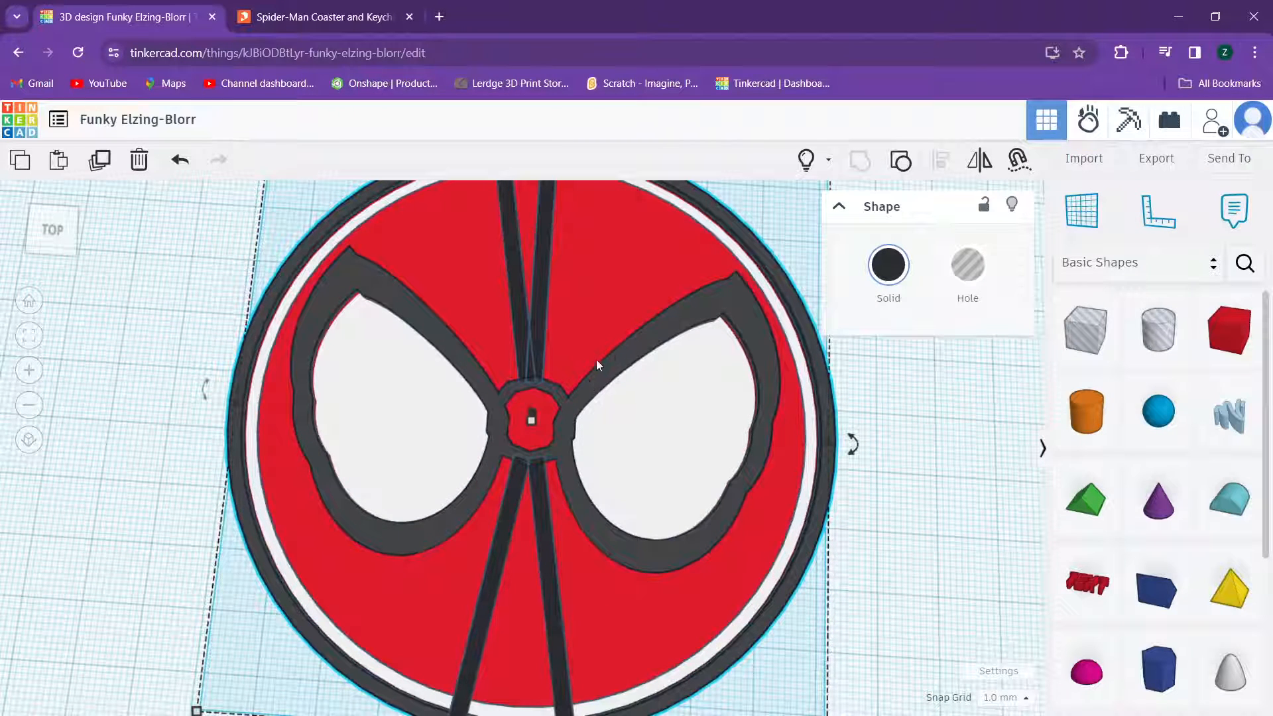
{"action": "scroll", "coordinate": [519, 476], "scroll_direction": "up", "scroll_amount": 4}
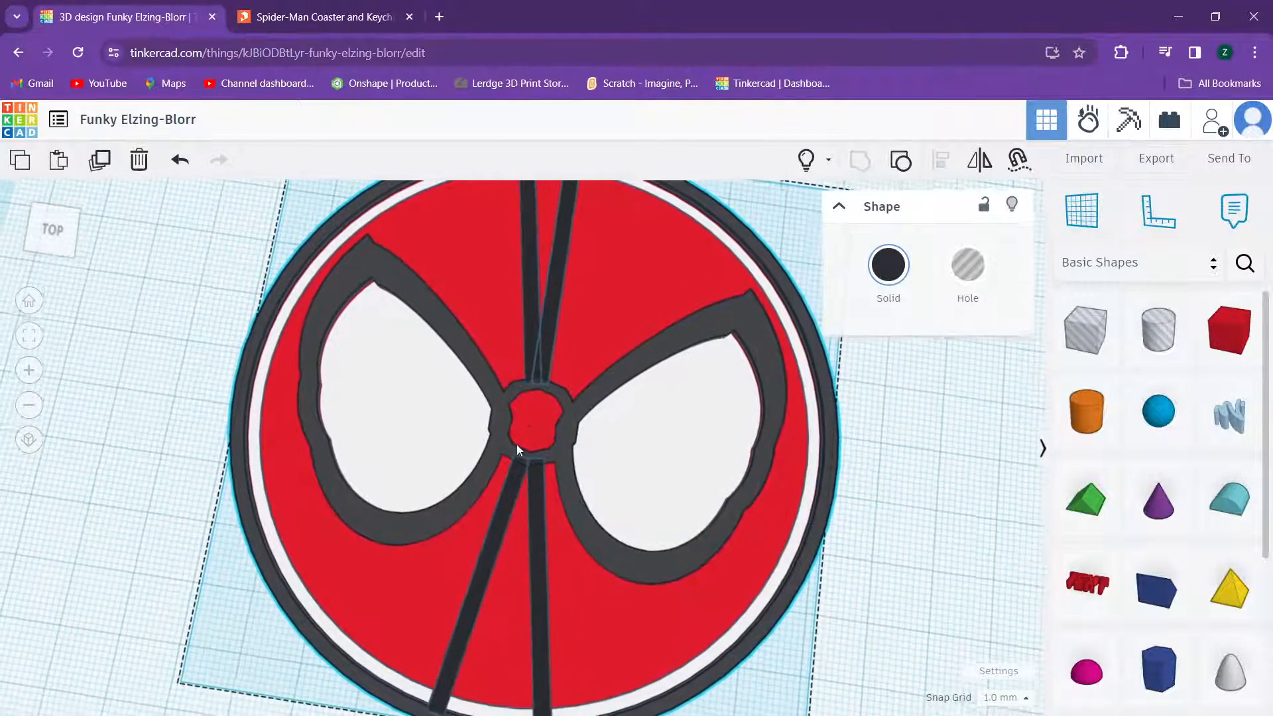
{"action": "scroll", "coordinate": [537, 436], "scroll_direction": "down", "scroll_amount": 6}
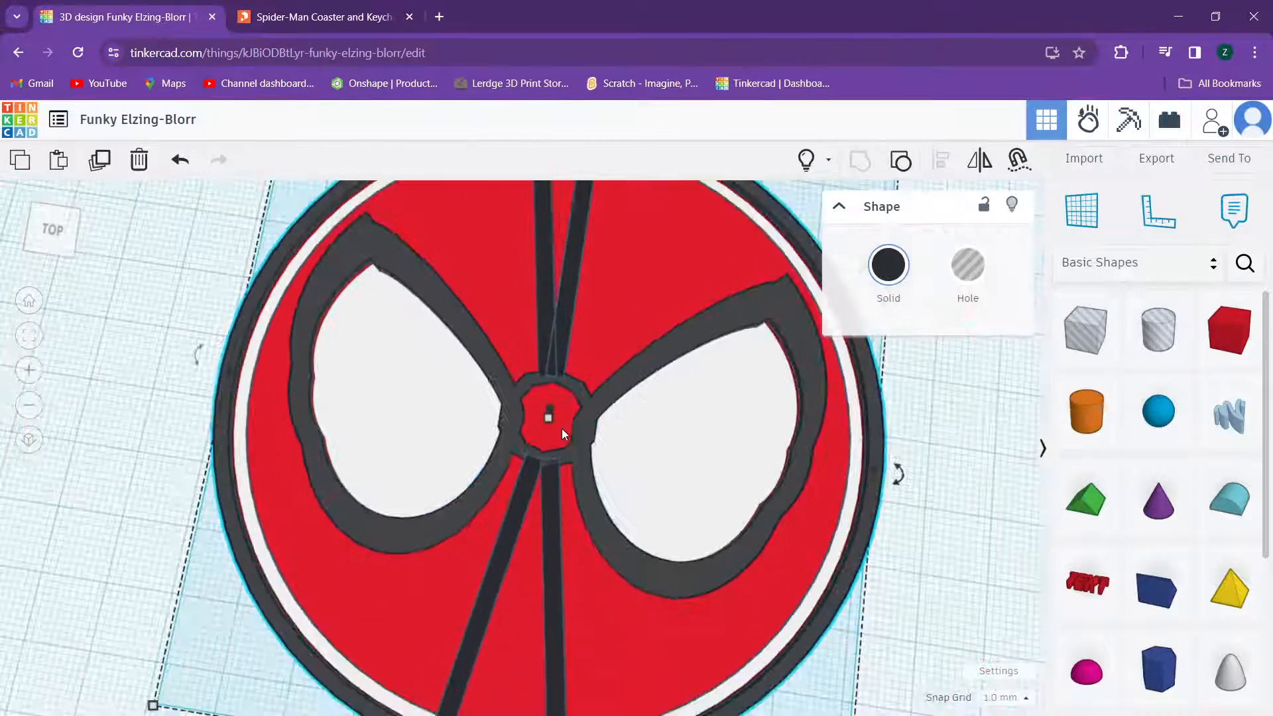
{"action": "middle_click_drag", "start_coordinate": [575, 408], "coordinate": [565, 479]}
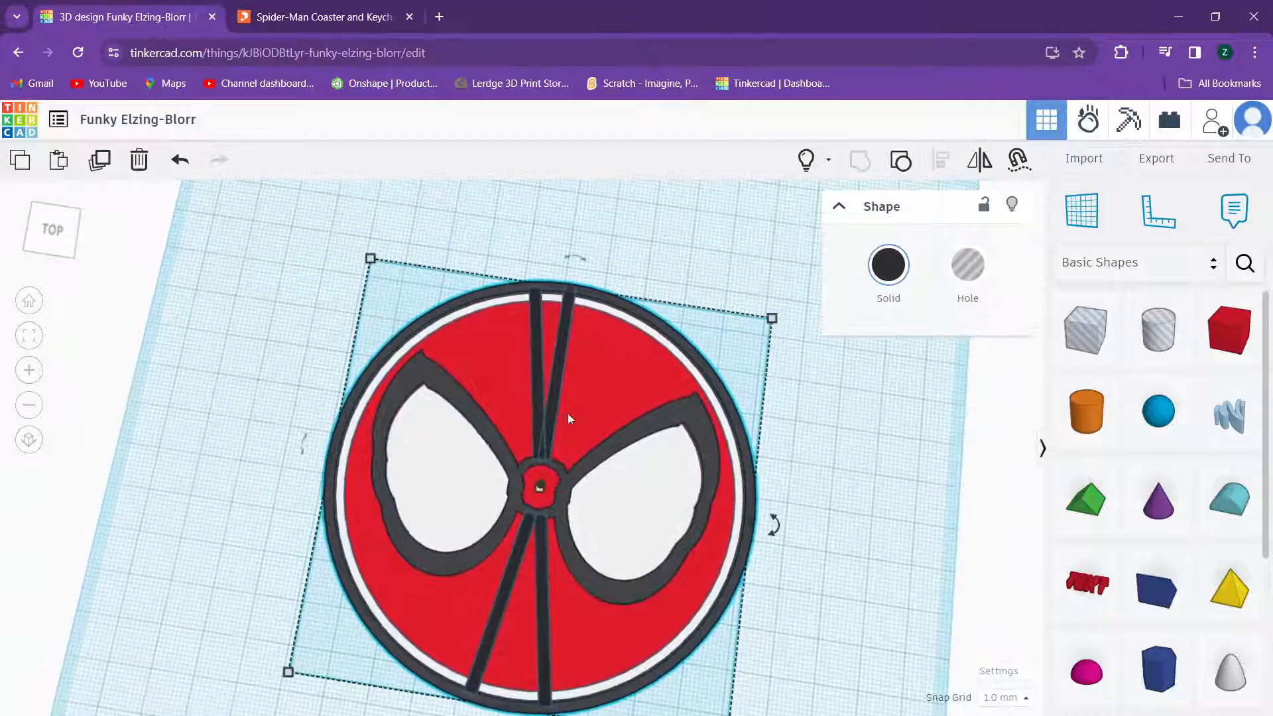
{"action": "right_click_drag", "start_coordinate": [567, 412], "coordinate": [568, 379]}
{"action": "scroll", "coordinate": [573, 436], "scroll_direction": "up", "scroll_amount": 2}
{"action": "scroll", "coordinate": [574, 442], "scroll_direction": "up", "scroll_amount": 2}
{"action": "right_click_drag", "start_coordinate": [574, 442], "coordinate": [560, 284]}
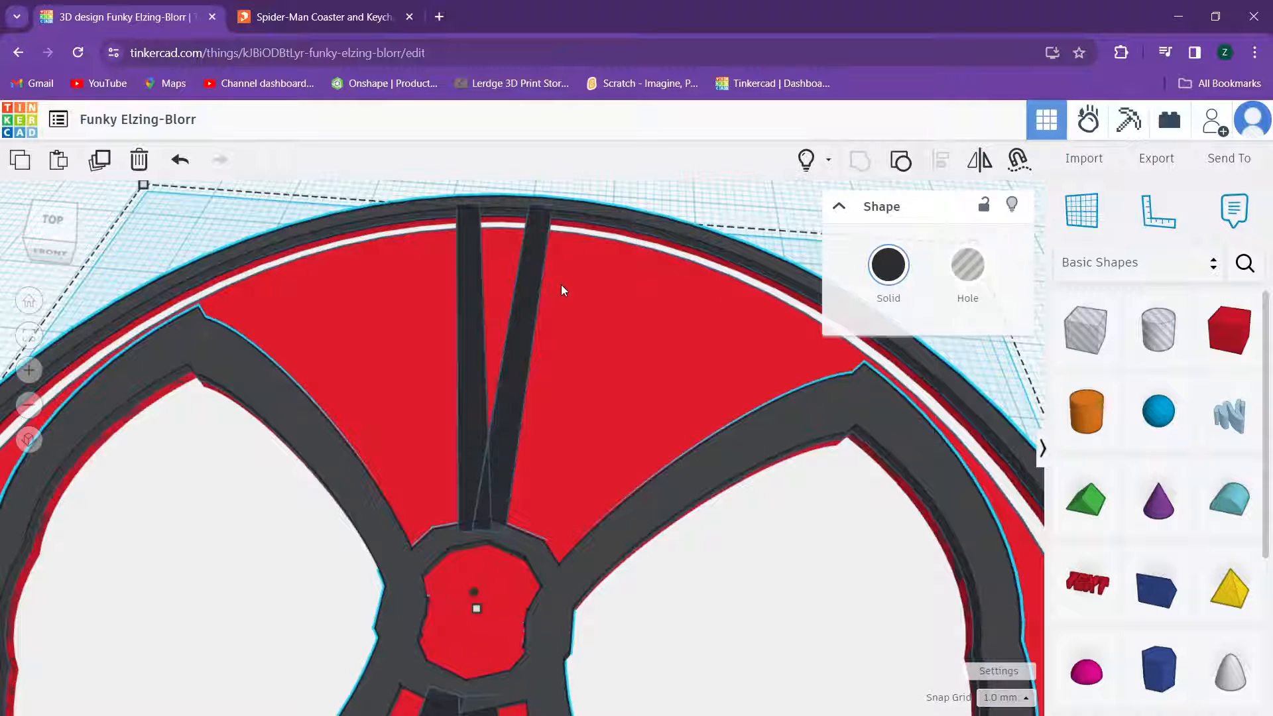
{"action": "scroll", "coordinate": [552, 282], "scroll_direction": "down", "scroll_amount": 3}
{"action": "right_click_drag", "start_coordinate": [552, 282], "coordinate": [564, 325]}
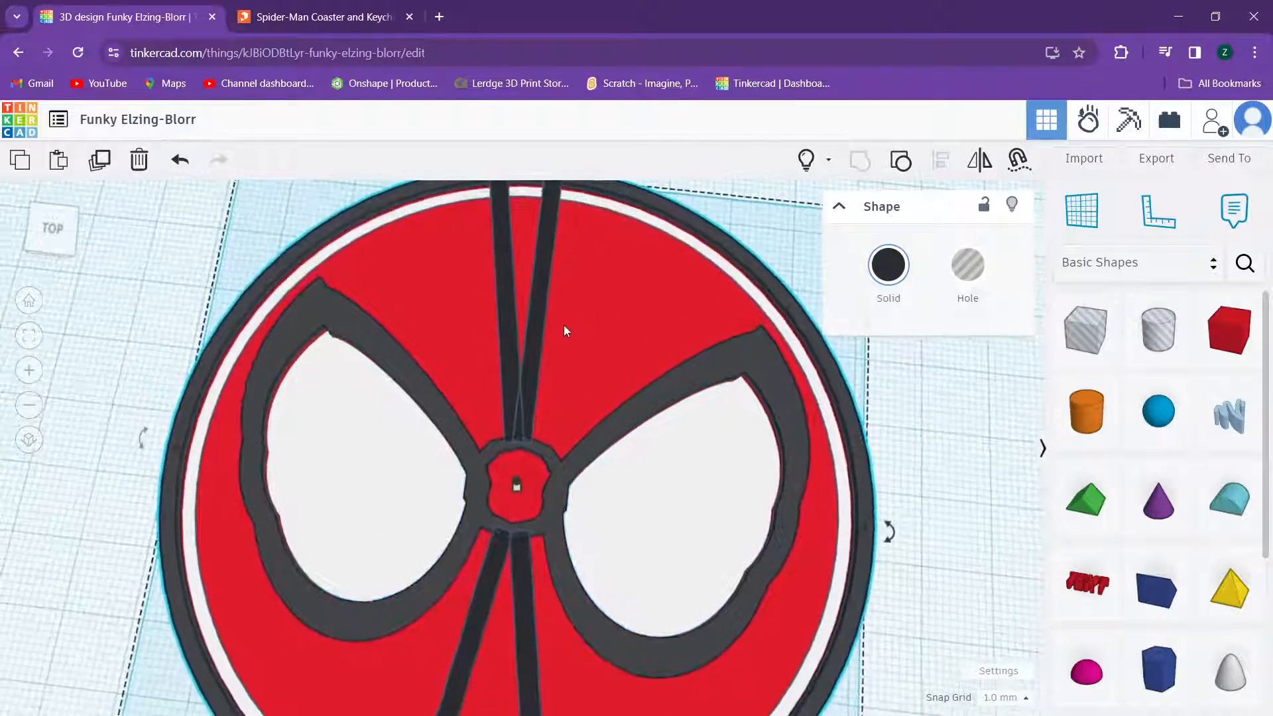
Step: Duplicate the grouped bar pair that runs from the upper left to the lower right of the mask
{"action": "scroll", "coordinate": [565, 326], "scroll_direction": "down", "scroll_amount": 3}
{"action": "left_click", "coordinate": [514, 284]}
{"action": "left_click", "coordinate": [522, 277]}
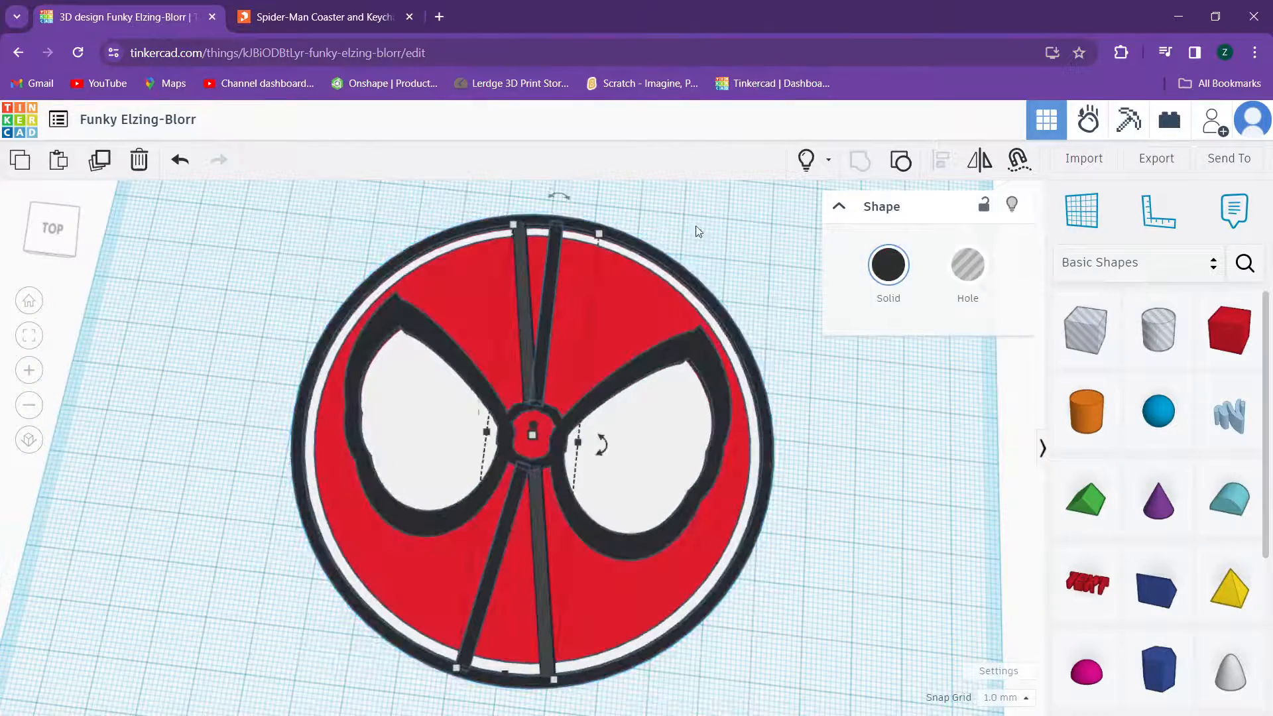
{"action": "left_click", "coordinate": [696, 231]}
{"action": "left_click", "coordinate": [523, 294]}
{"action": "scroll", "coordinate": [468, 549], "scroll_direction": "down", "scroll_amount": 2}
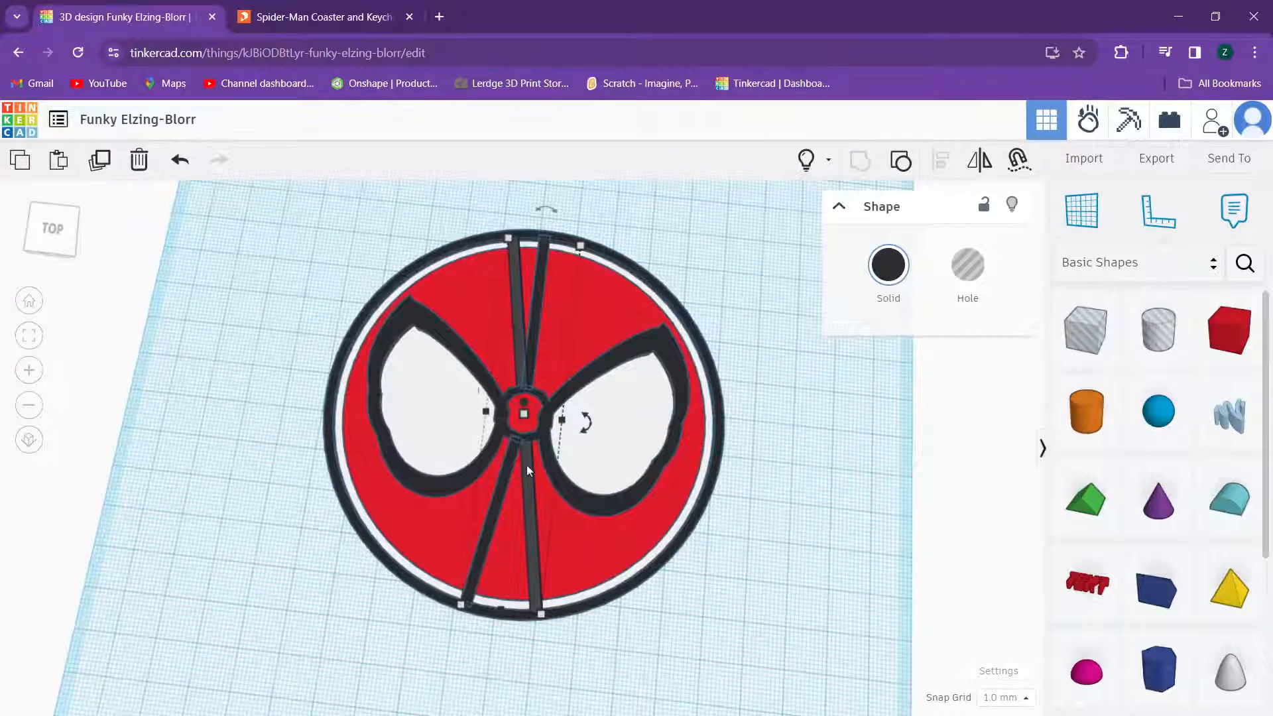
{"action": "left_click", "coordinate": [100, 161]}
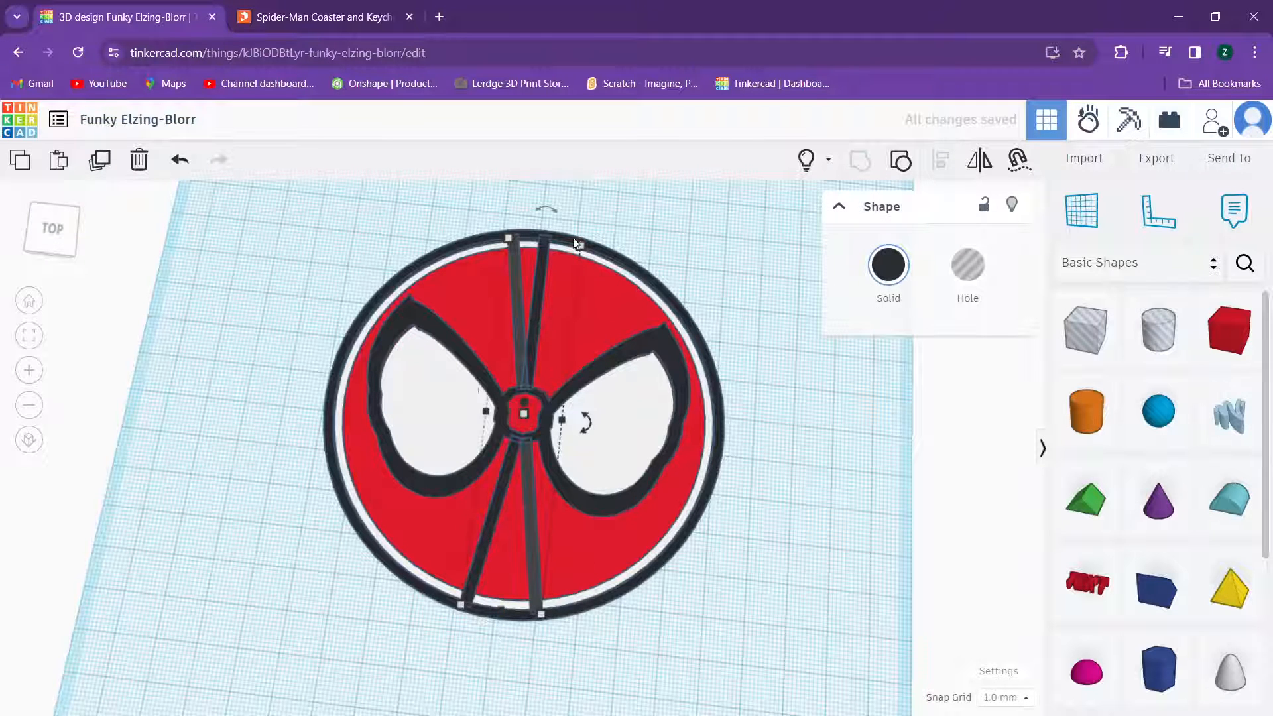
{"action": "right_click_drag", "start_coordinate": [558, 274], "coordinate": [556, 322]}
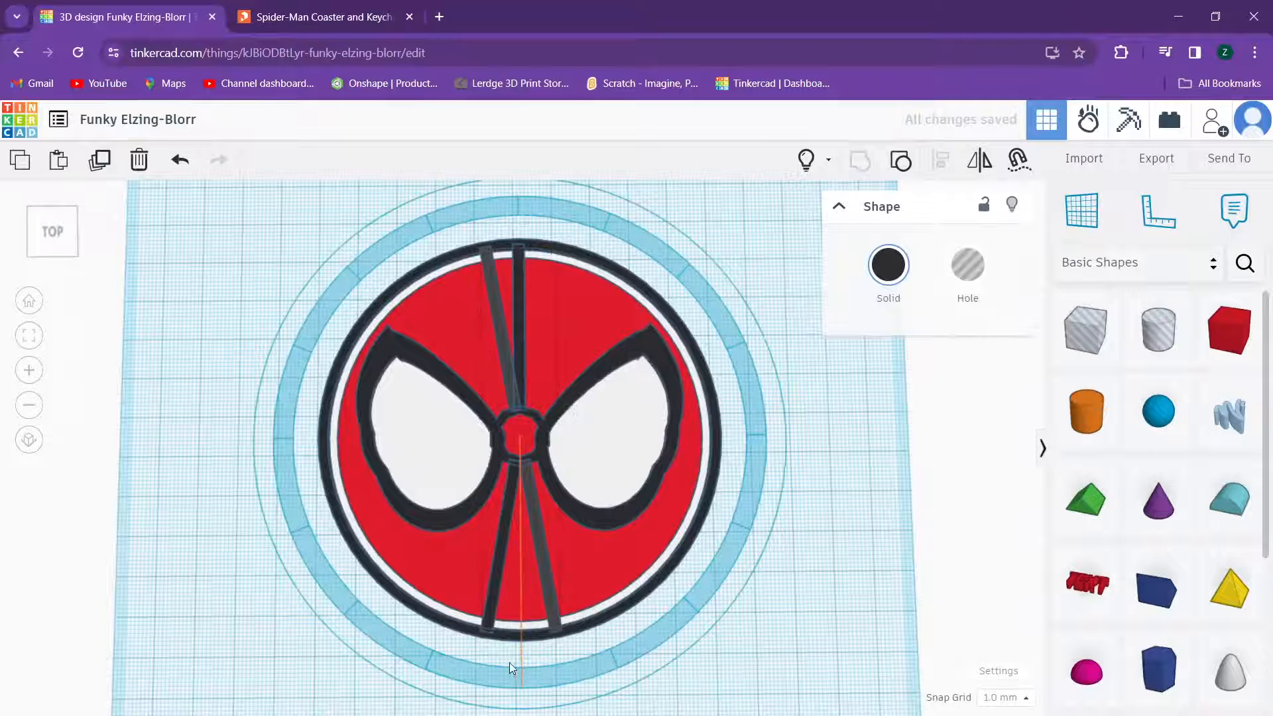
{"action": "left_click_drag", "start_coordinate": [509, 662], "coordinate": [456, 699]}
{"action": "middle_click_drag", "start_coordinate": [420, 571], "coordinate": [398, 289]}
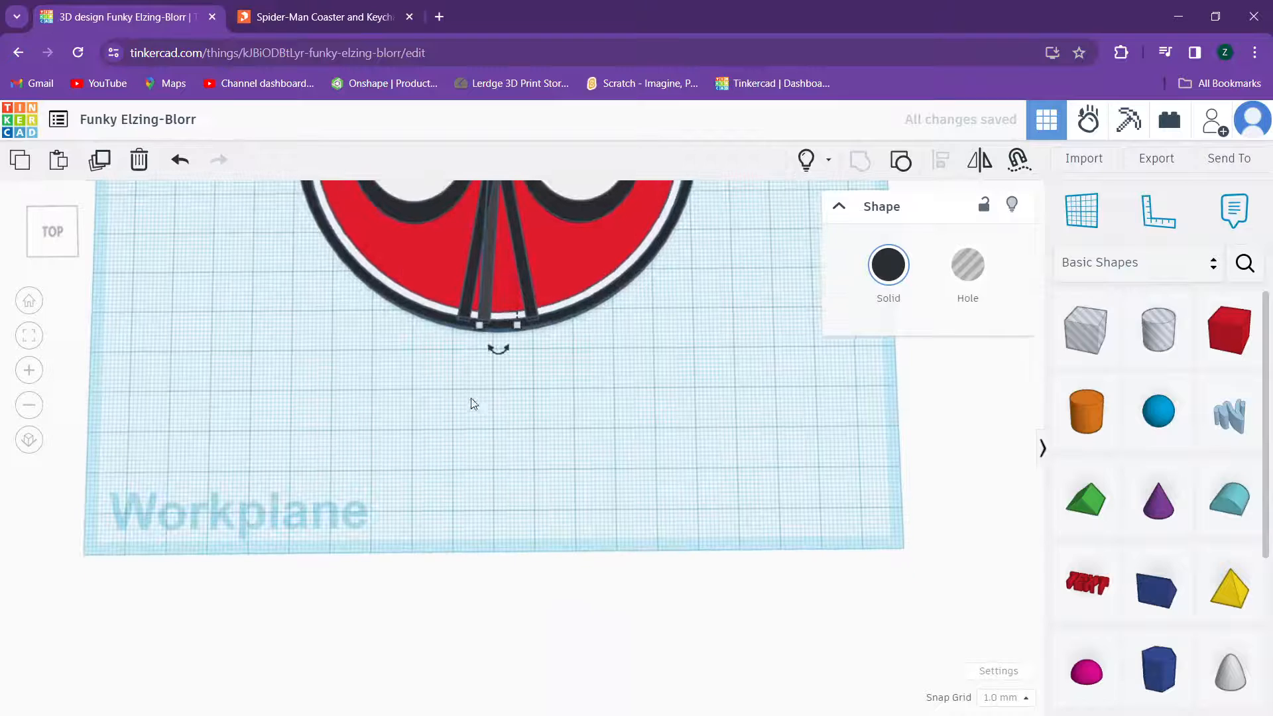
{"action": "key", "text": "ctrl+z"}
{"action": "left_click_drag", "start_coordinate": [498, 348], "coordinate": [474, 374]}
{"action": "scroll", "coordinate": [484, 294], "scroll_direction": "up", "scroll_amount": 2}
{"action": "scroll", "coordinate": [560, 338], "scroll_direction": "up", "scroll_amount": 2}
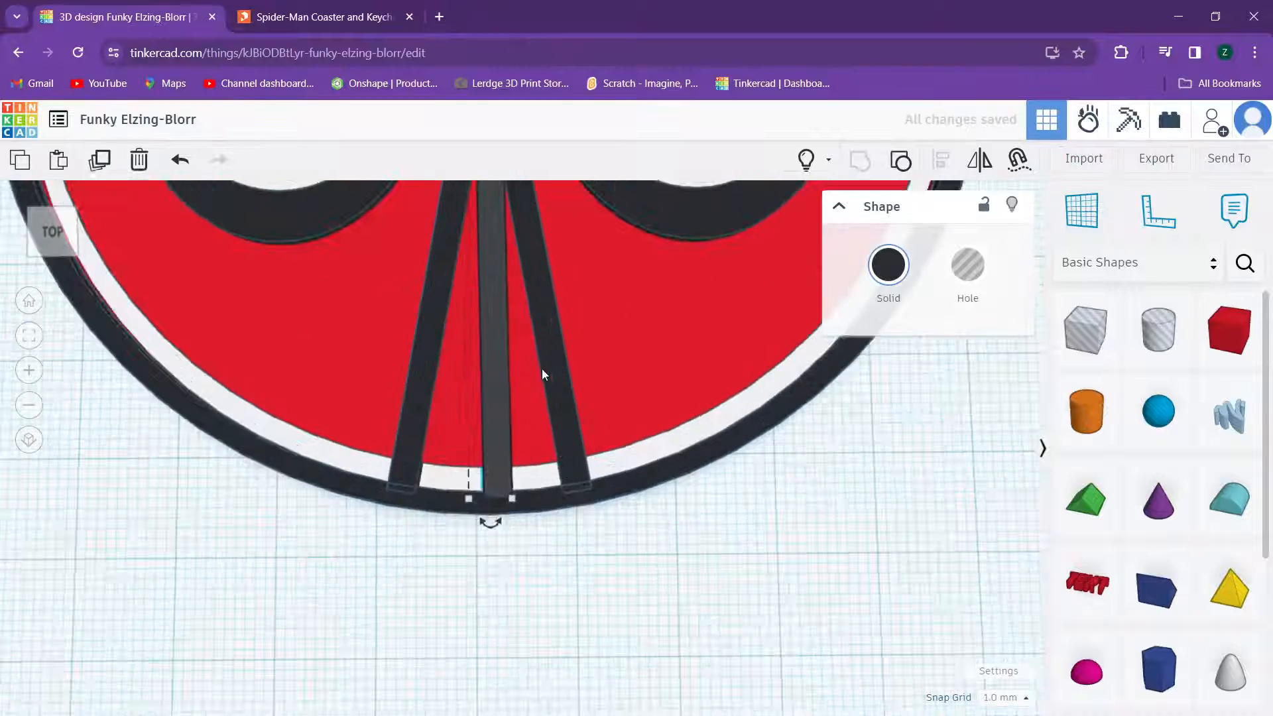
{"action": "scroll", "coordinate": [542, 368], "scroll_direction": "down", "scroll_amount": 1}
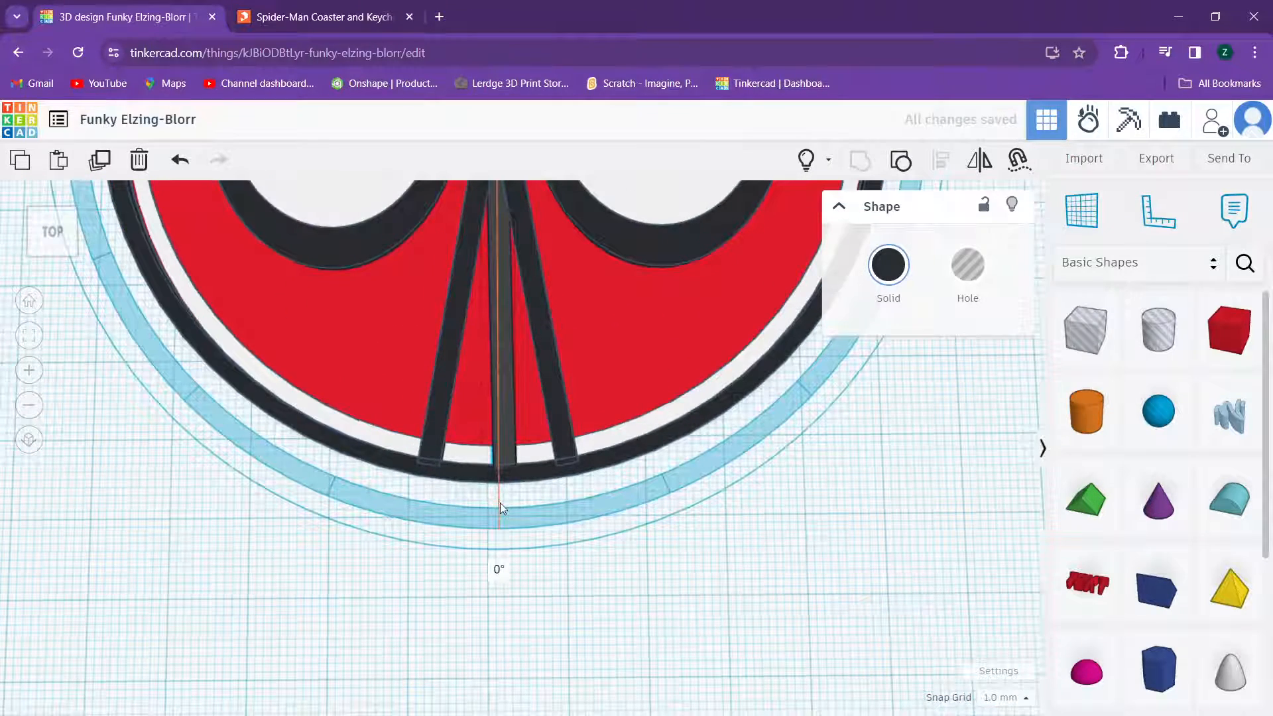
{"action": "key", "text": "ctrl+z"}
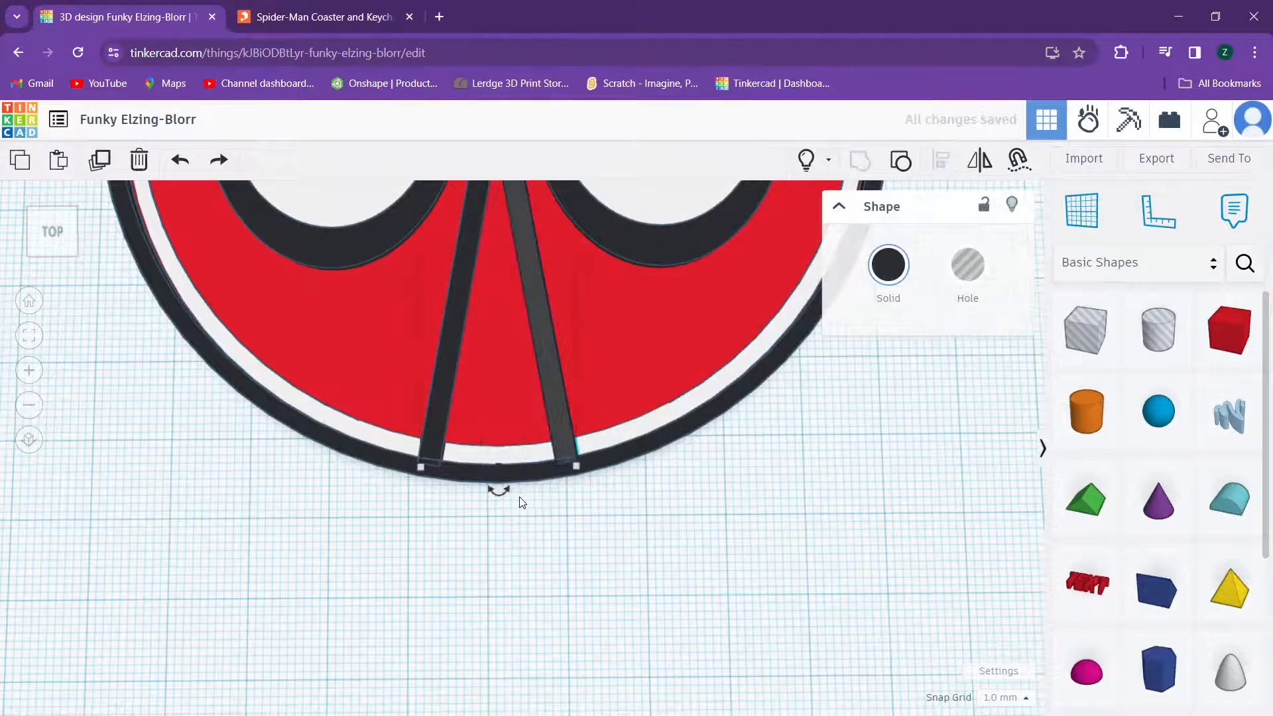
Step: Rotate the duplicated bar pair by 10° so it stands vertically through the centre of the mask
{"action": "left_click_drag", "start_coordinate": [501, 497], "coordinate": [412, 633]}
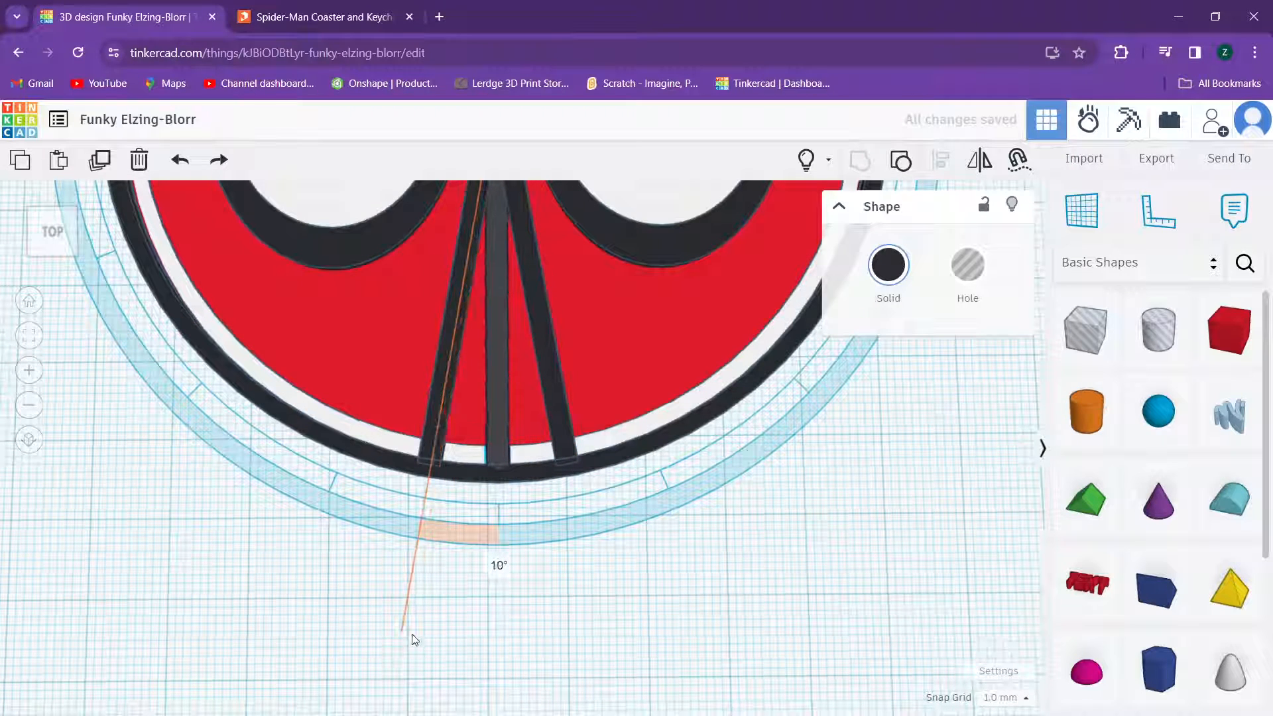
{"action": "scroll", "coordinate": [488, 452], "scroll_direction": "up", "scroll_amount": 3}
{"action": "middle_click_drag", "start_coordinate": [487, 372], "coordinate": [461, 555]}
{"action": "scroll", "coordinate": [461, 540], "scroll_direction": "down", "scroll_amount": 3}
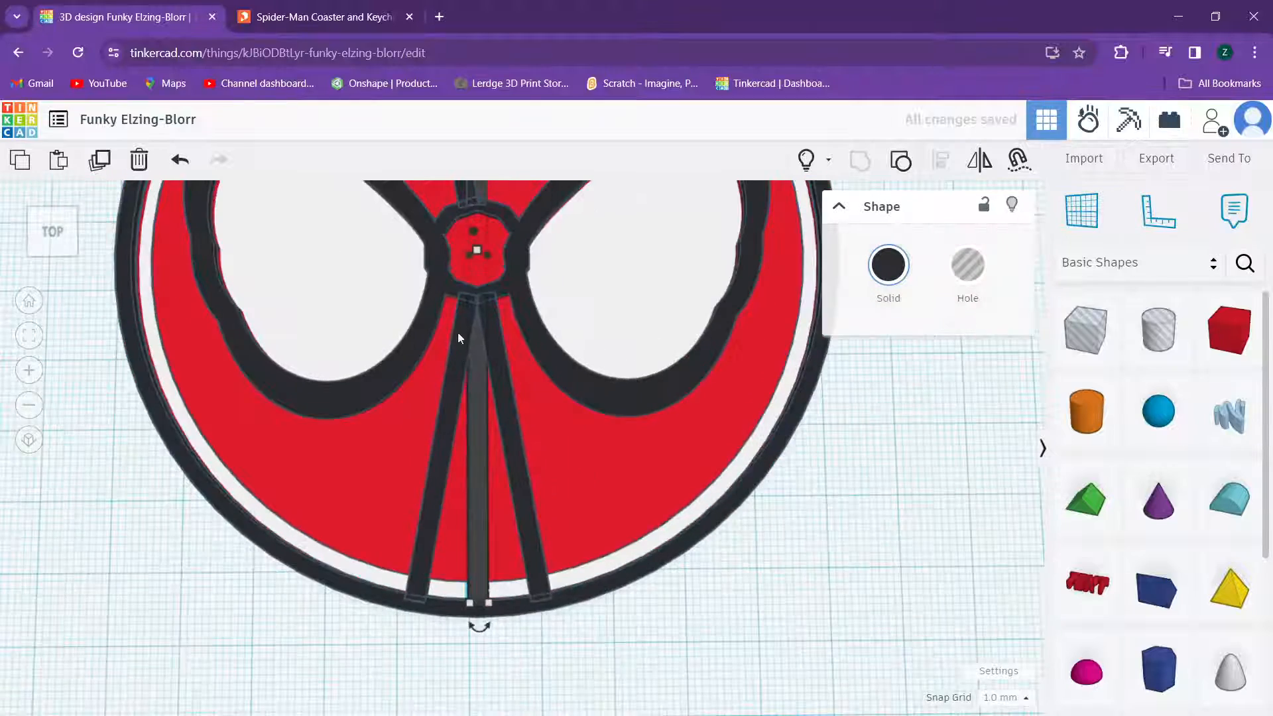
{"action": "middle_click_drag", "start_coordinate": [457, 332], "coordinate": [463, 546]}
{"action": "scroll", "coordinate": [490, 372], "scroll_direction": "down", "scroll_amount": 2}
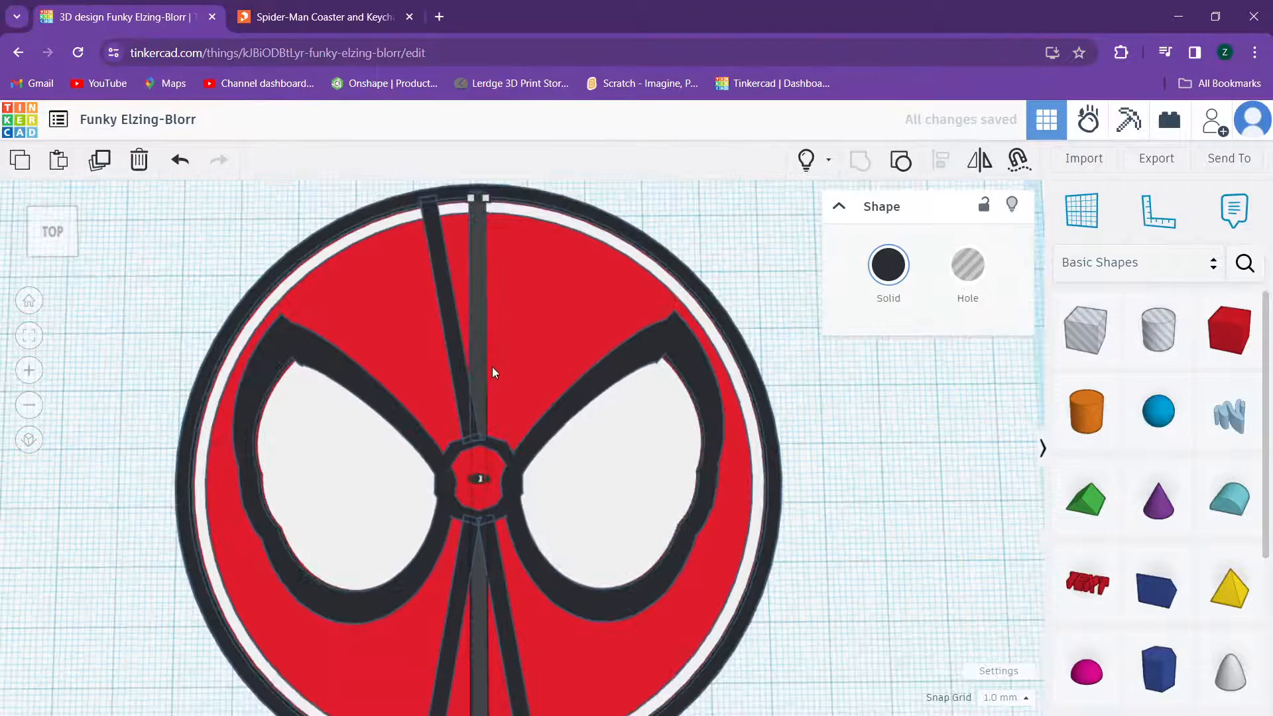
{"action": "middle_click_drag", "start_coordinate": [492, 367], "coordinate": [484, 315]}
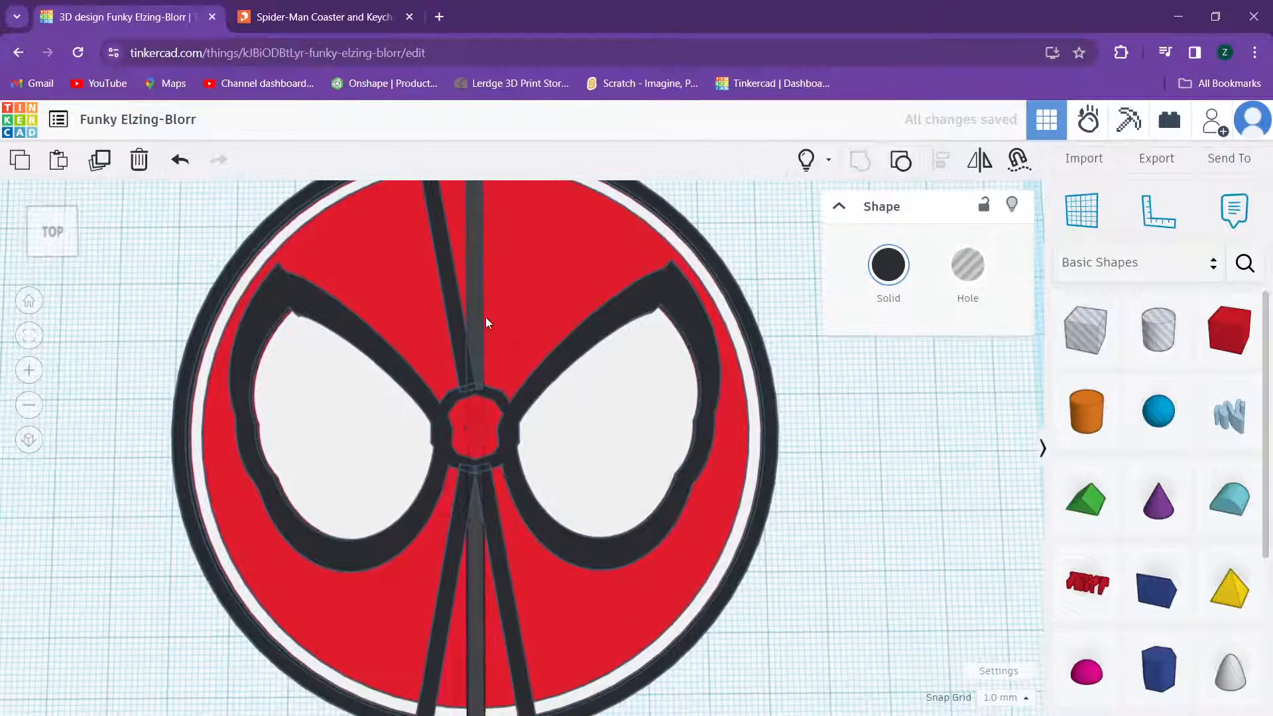
Step: Ungroup the bar pair running from upper left to lower right and delete its upper bar
{"action": "left_click", "coordinate": [445, 280]}
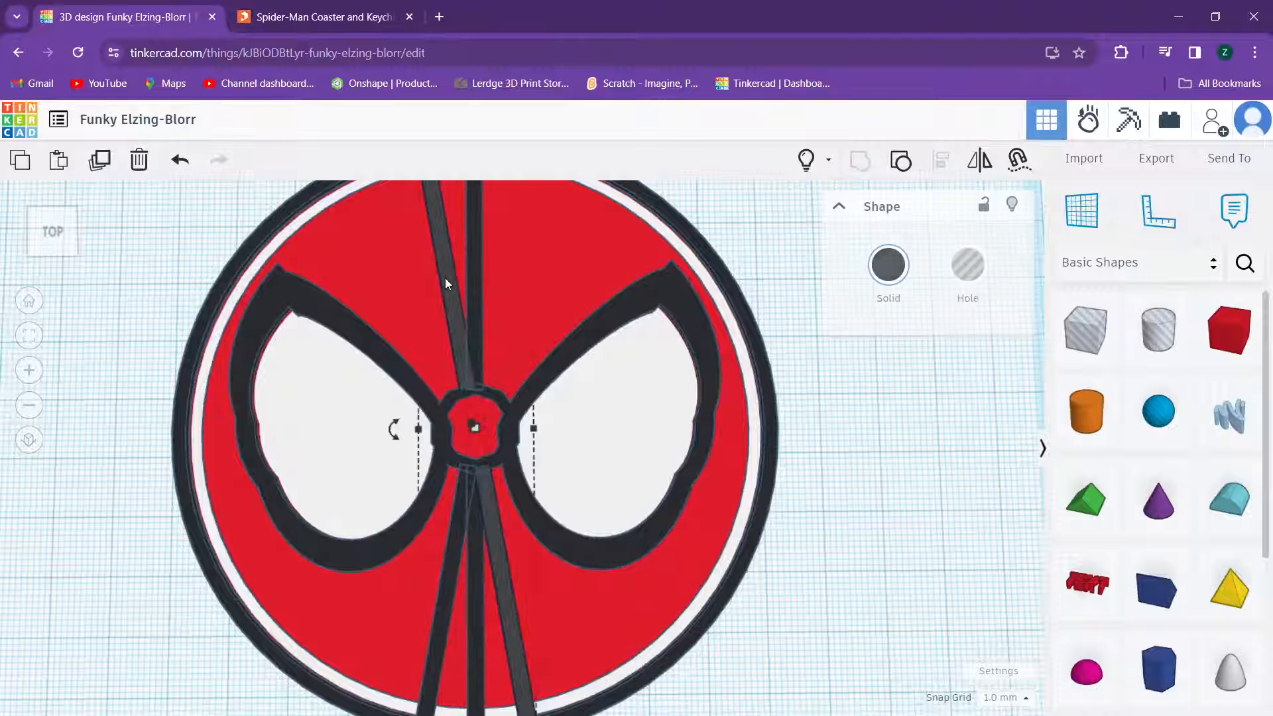
{"action": "left_click", "coordinate": [899, 169]}
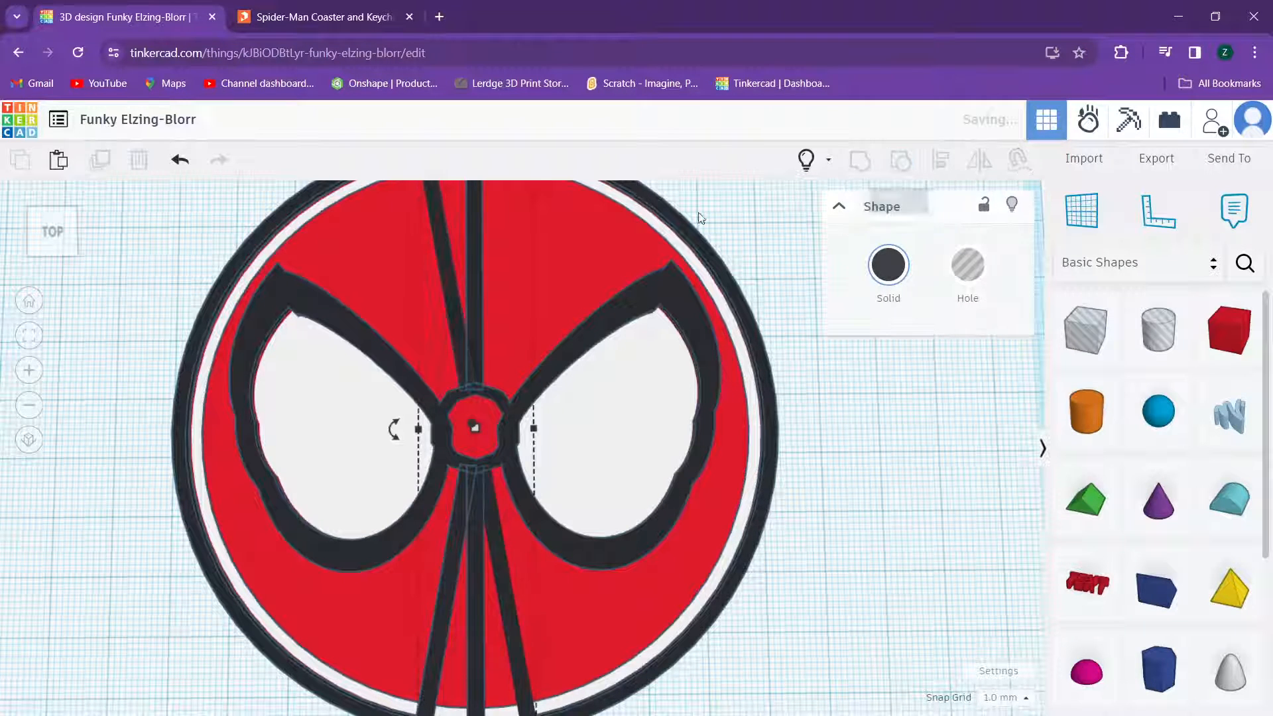
{"action": "left_click", "coordinate": [221, 244]}
{"action": "left_click", "coordinate": [438, 244]}
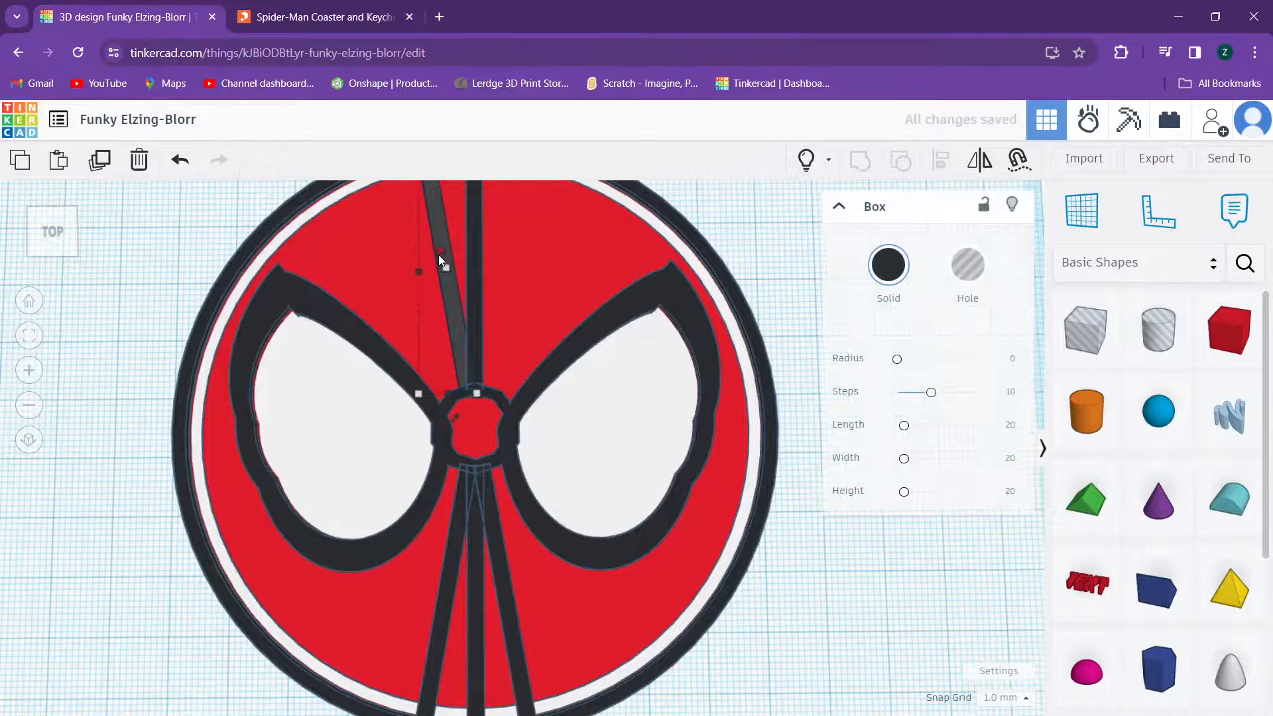
{"action": "key", "text": "Delete"}
Step: Duplicate the vertical bar pair through the mask's centre and rotate the copy counter-clockwise about the centre ring
{"action": "left_click", "coordinate": [475, 559]}
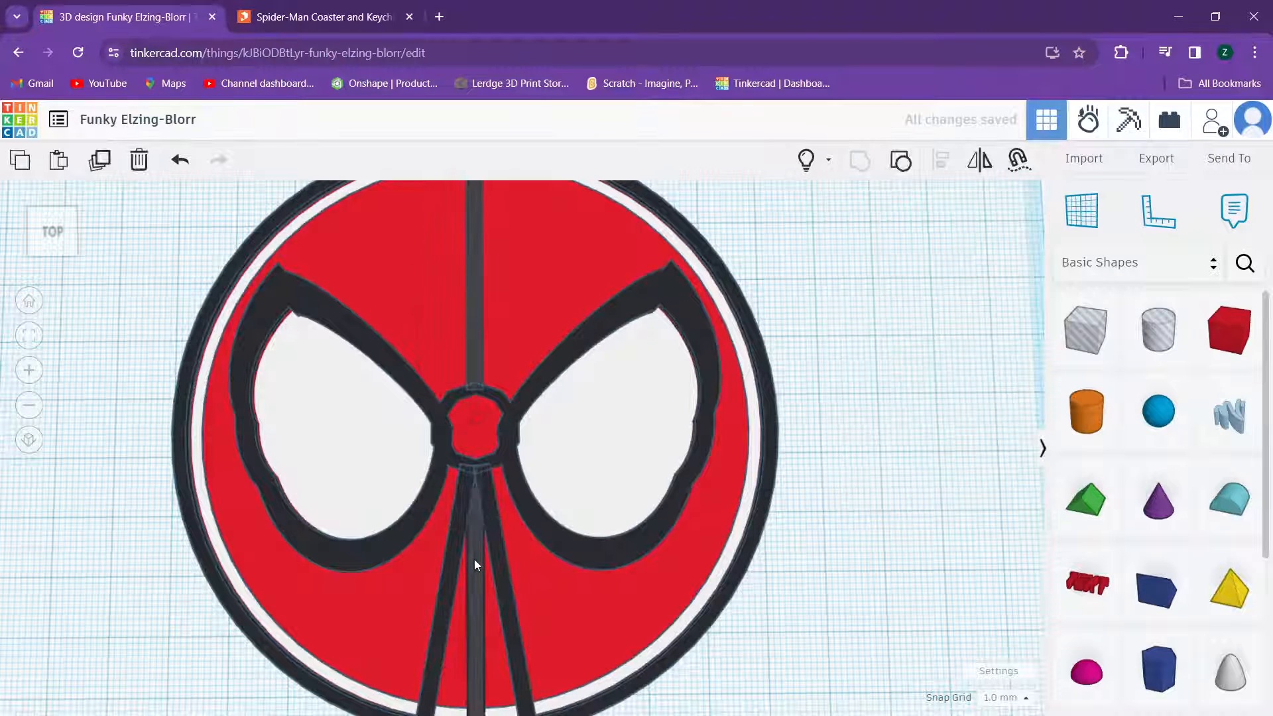
{"action": "scroll", "coordinate": [471, 550], "scroll_direction": "down", "scroll_amount": 2}
{"action": "middle_click_drag", "start_coordinate": [466, 532], "coordinate": [454, 506]}
{"action": "key", "text": "ctrl+d"}
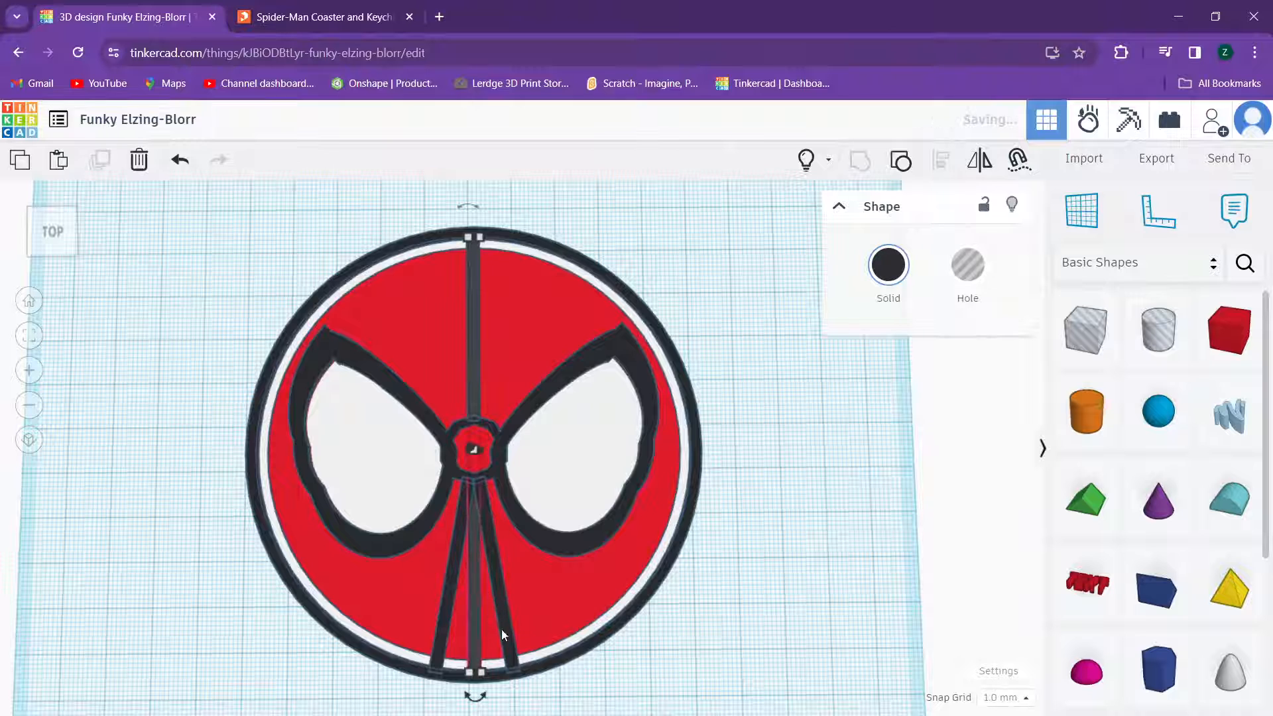
{"action": "left_click_drag", "start_coordinate": [482, 705], "coordinate": [547, 677]}
Step: Repeat the rotated duplication until evenly spaced bar pairs radiate all the way around the mask
{"action": "key", "text": "ctrl+d"}
{"action": "key", "text": "ctrl+d"}
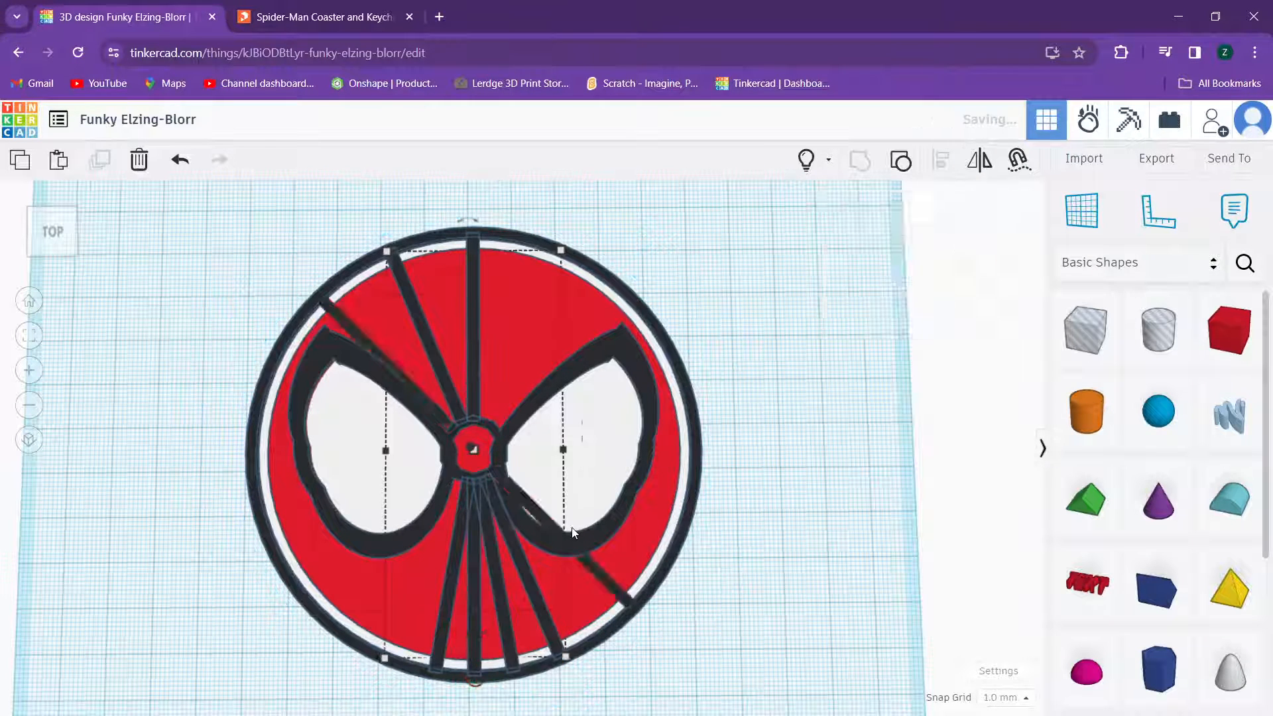
{"action": "key", "text": "ctrl+d"}
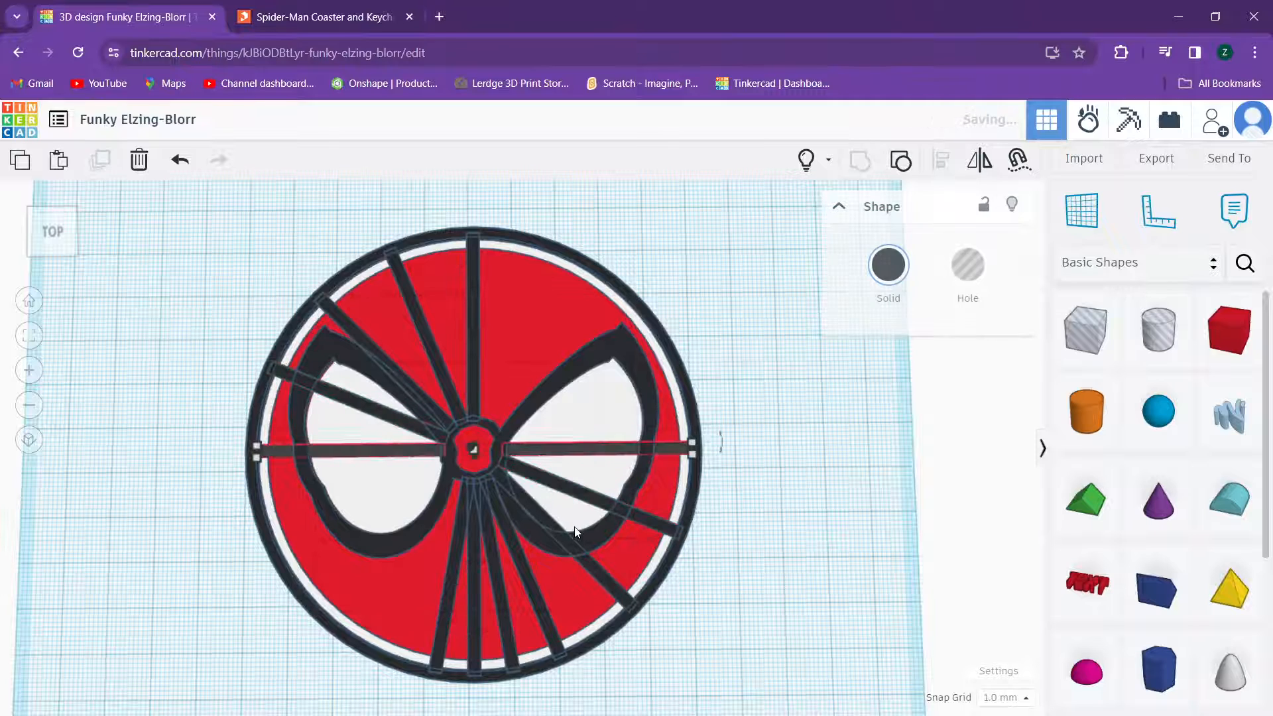
{"action": "key", "text": "ctrl+d"}
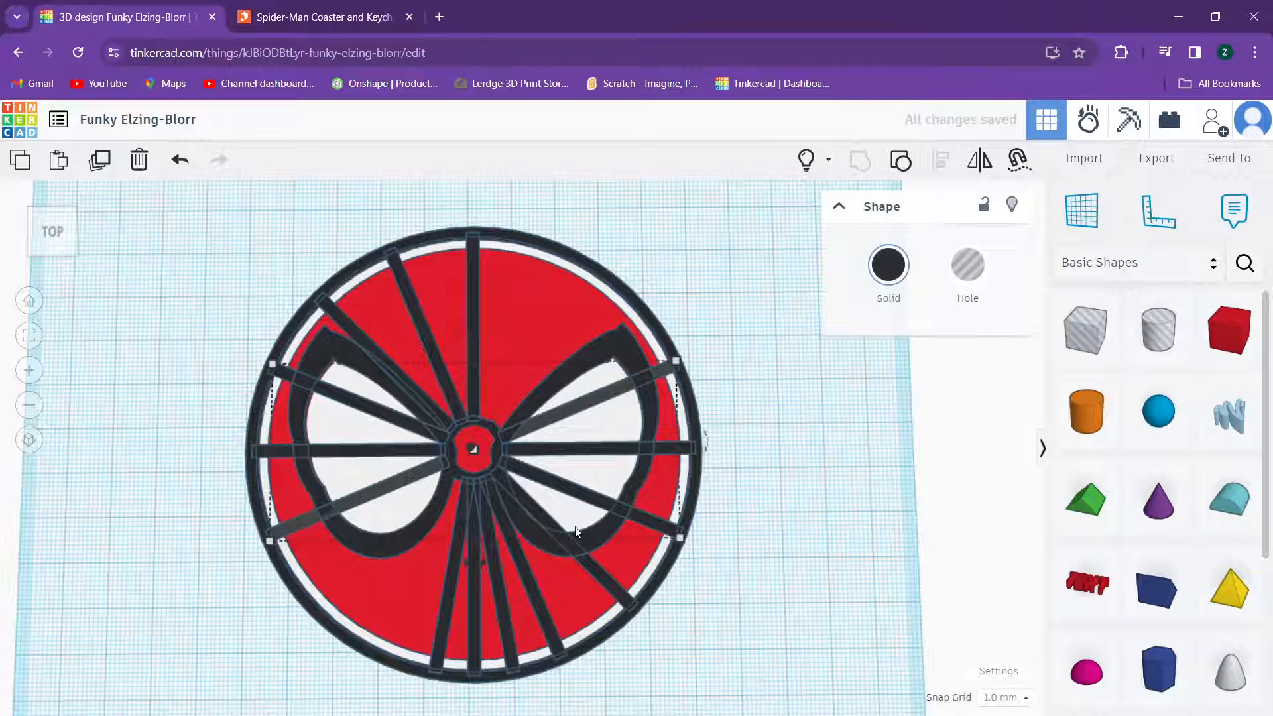
{"action": "key", "text": "ctrl+d"}
{"action": "key", "text": "ctrl+d"}
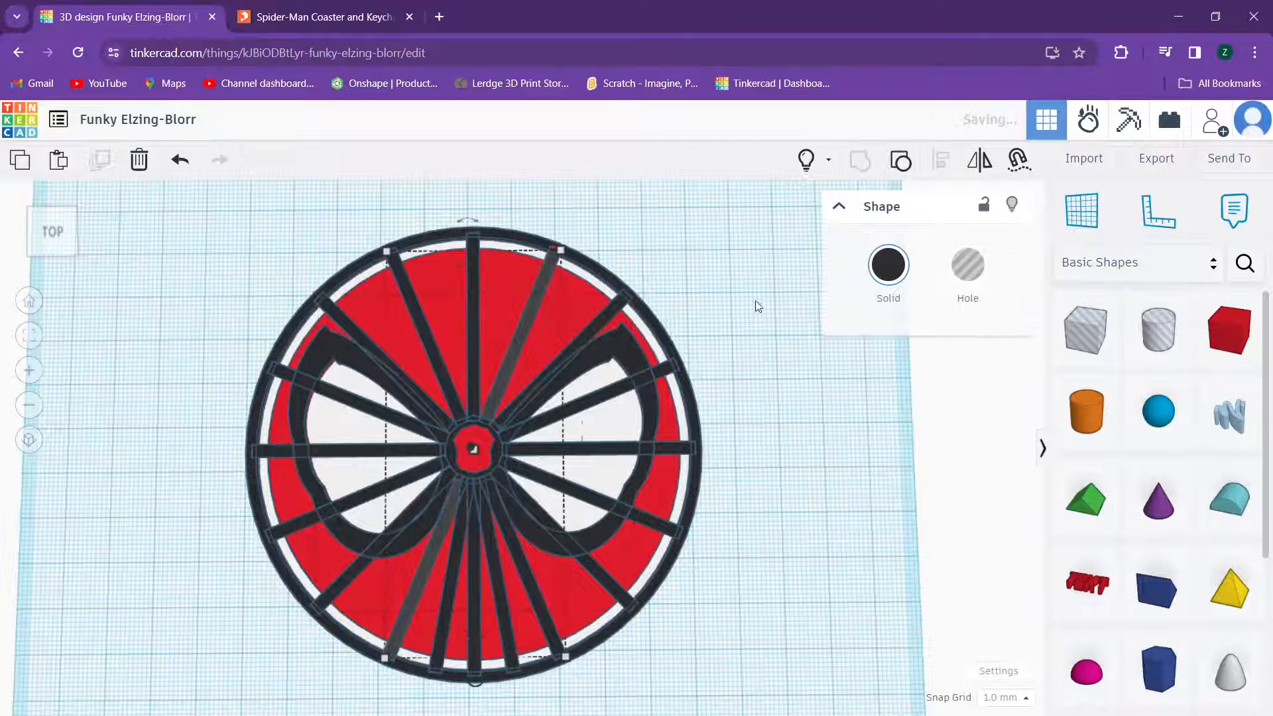
{"action": "left_click", "coordinate": [757, 307]}
Step: Examine the radiating bars around the centre ring and across the eyes from several angles and distances
{"action": "scroll", "coordinate": [690, 340], "scroll_direction": "up", "scroll_amount": 2}
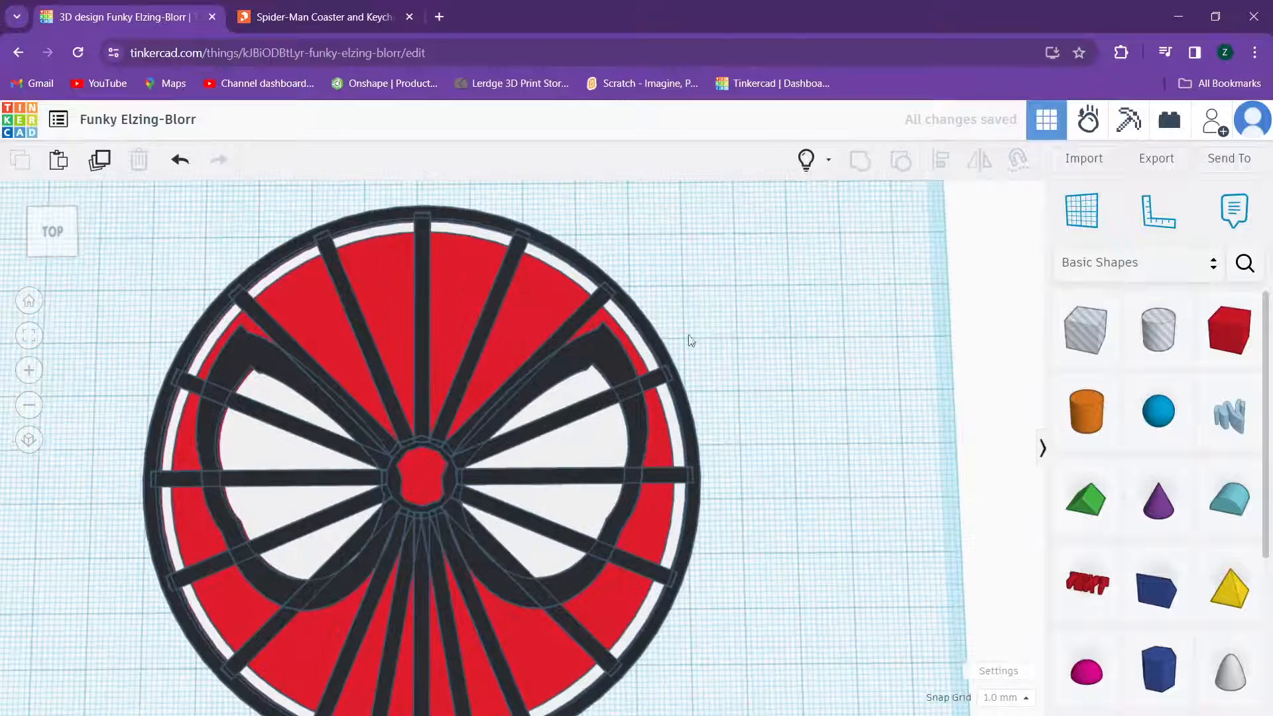
{"action": "left_click", "coordinate": [492, 299]}
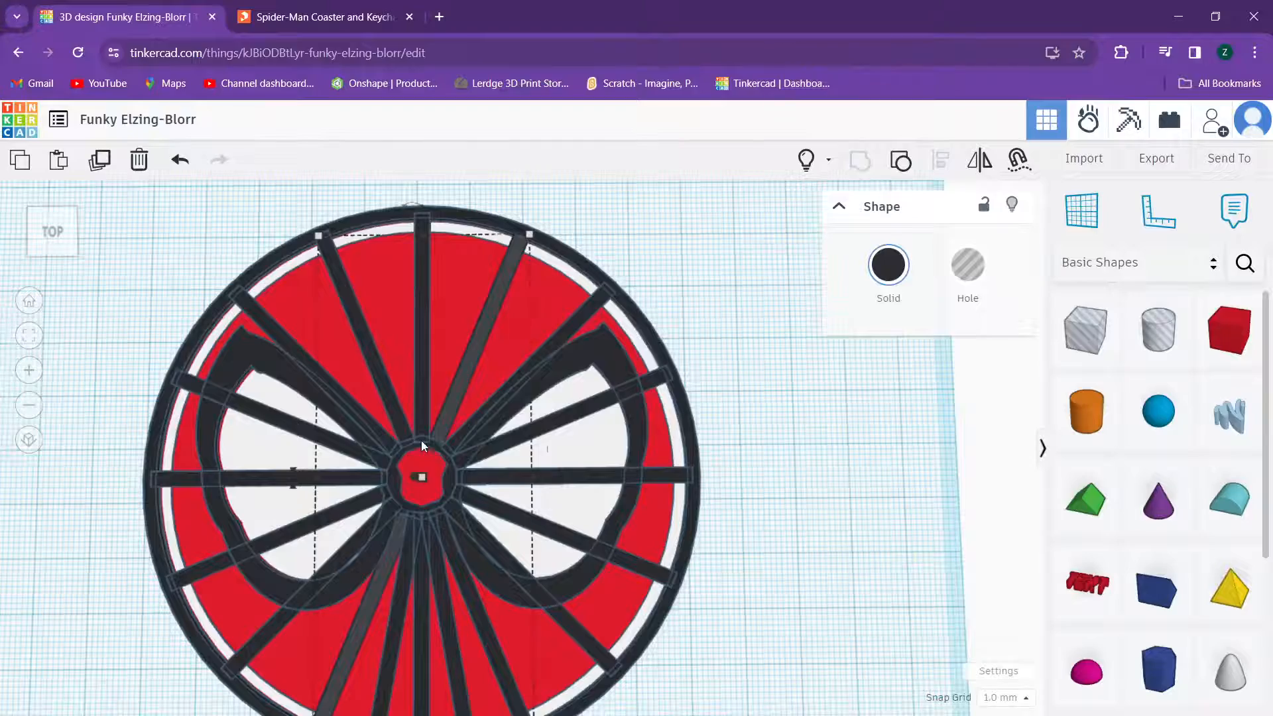
{"action": "right_click_drag", "start_coordinate": [424, 444], "coordinate": [454, 372]}
{"action": "mouse_move", "coordinate": [439, 444]}
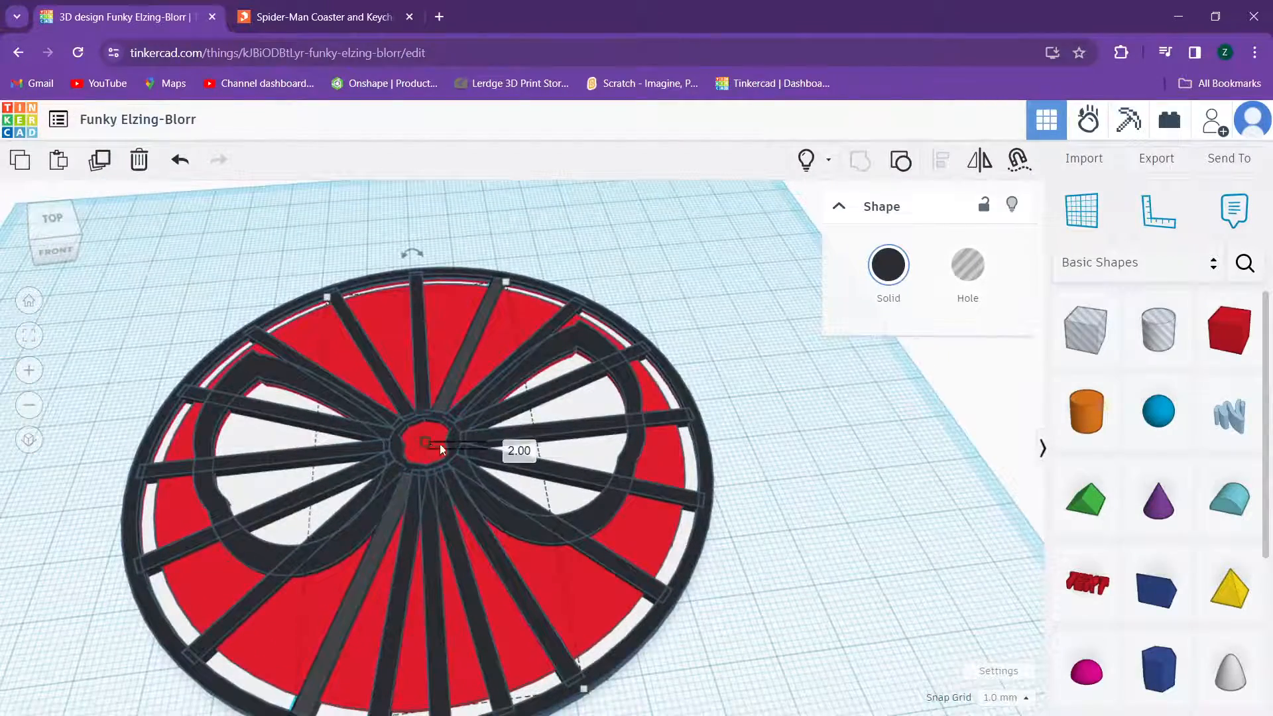
{"action": "scroll", "coordinate": [556, 441], "scroll_direction": "up", "scroll_amount": 6}
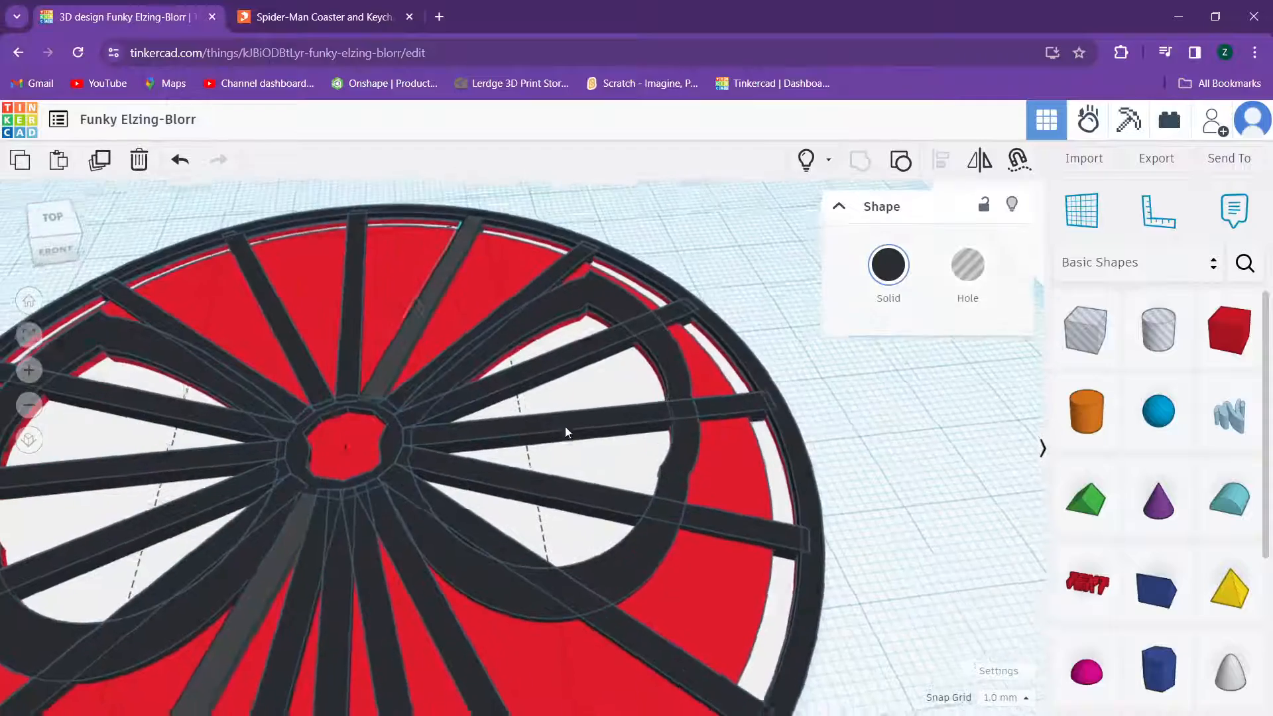
{"action": "scroll", "coordinate": [557, 491], "scroll_direction": "down", "scroll_amount": 4}
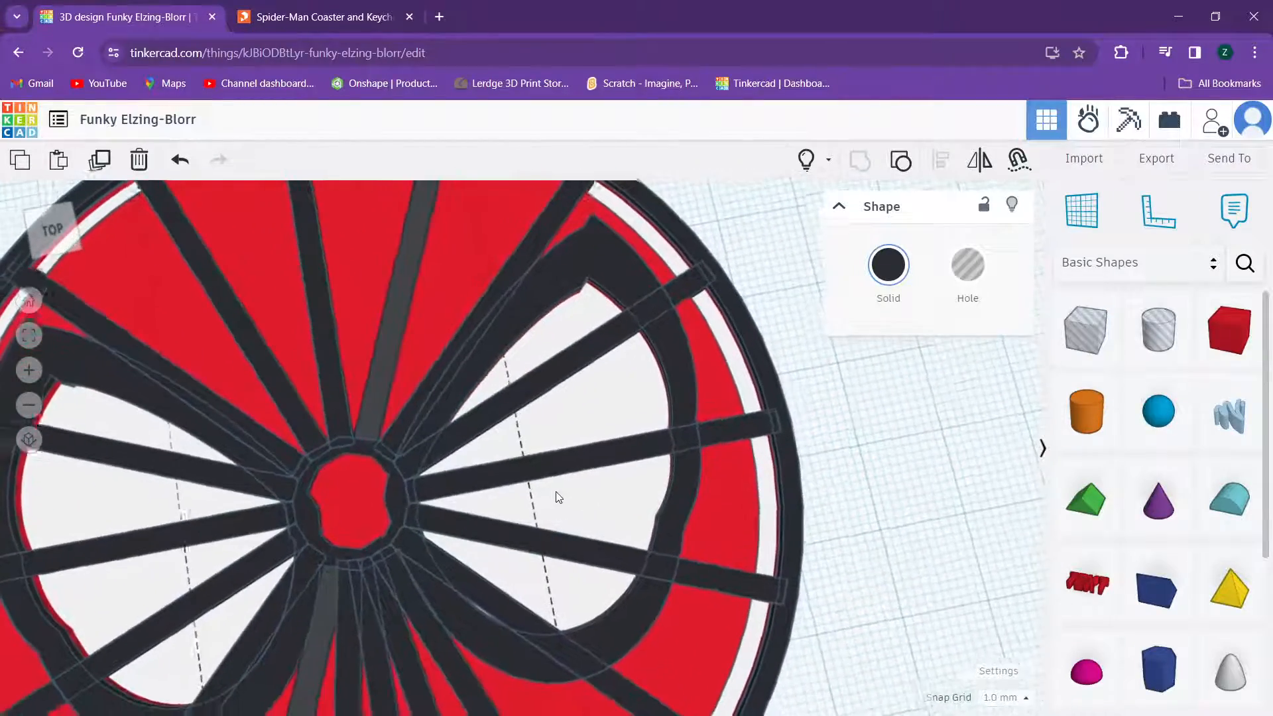
{"action": "scroll", "coordinate": [509, 459], "scroll_direction": "down", "scroll_amount": 3}
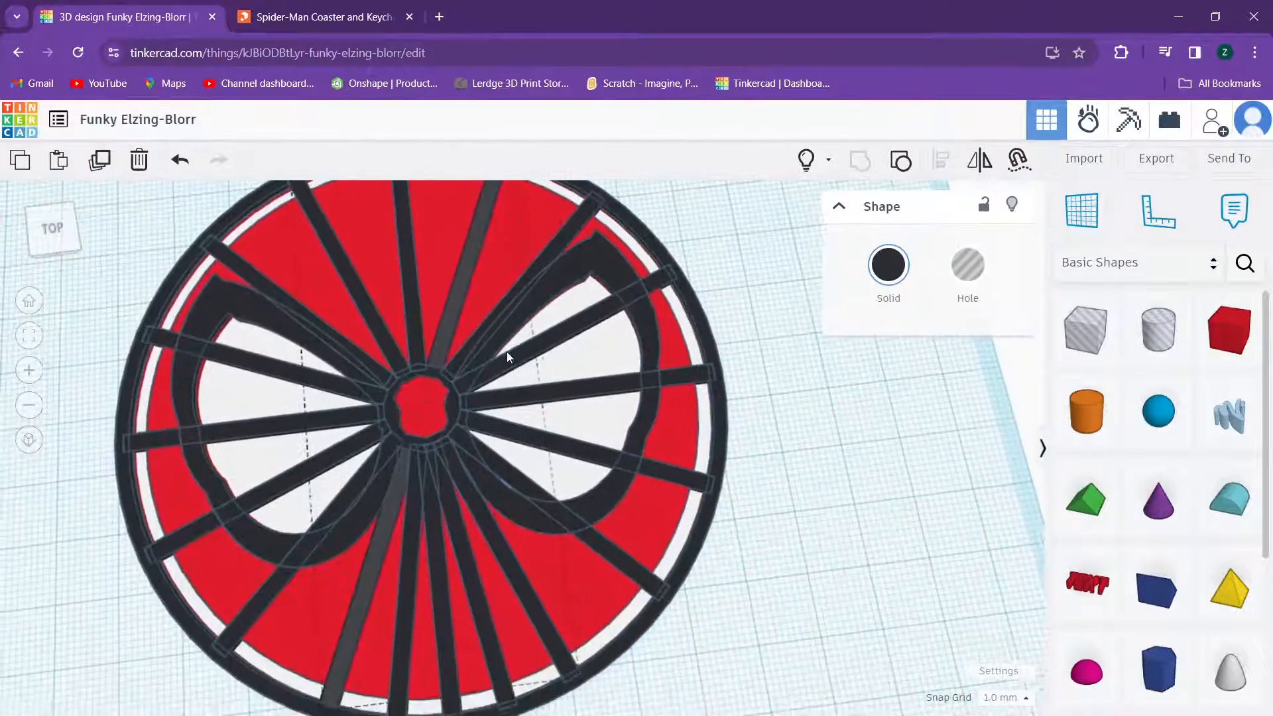
Step: Delete the three closely spaced bars directly below the centre ring
{"action": "left_click", "coordinate": [434, 611]}
{"action": "left_click", "coordinate": [401, 617]}
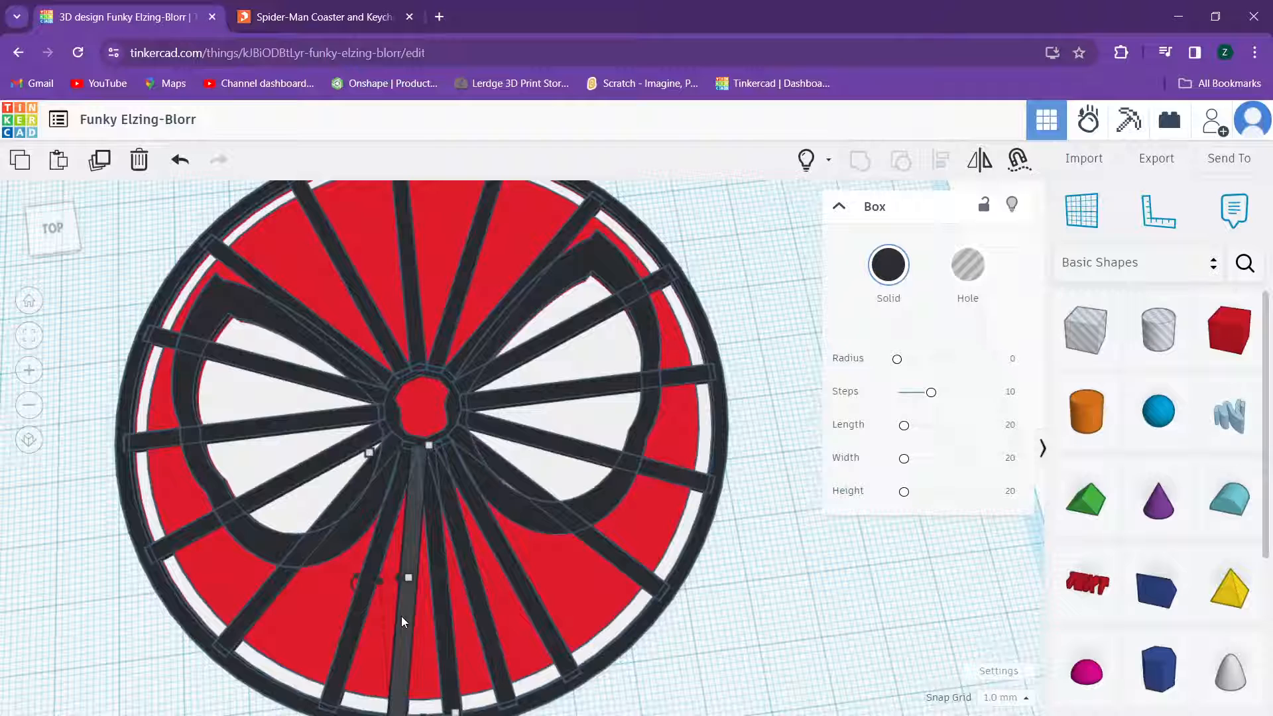
{"action": "middle_click_drag", "start_coordinate": [415, 535], "coordinate": [420, 546]}
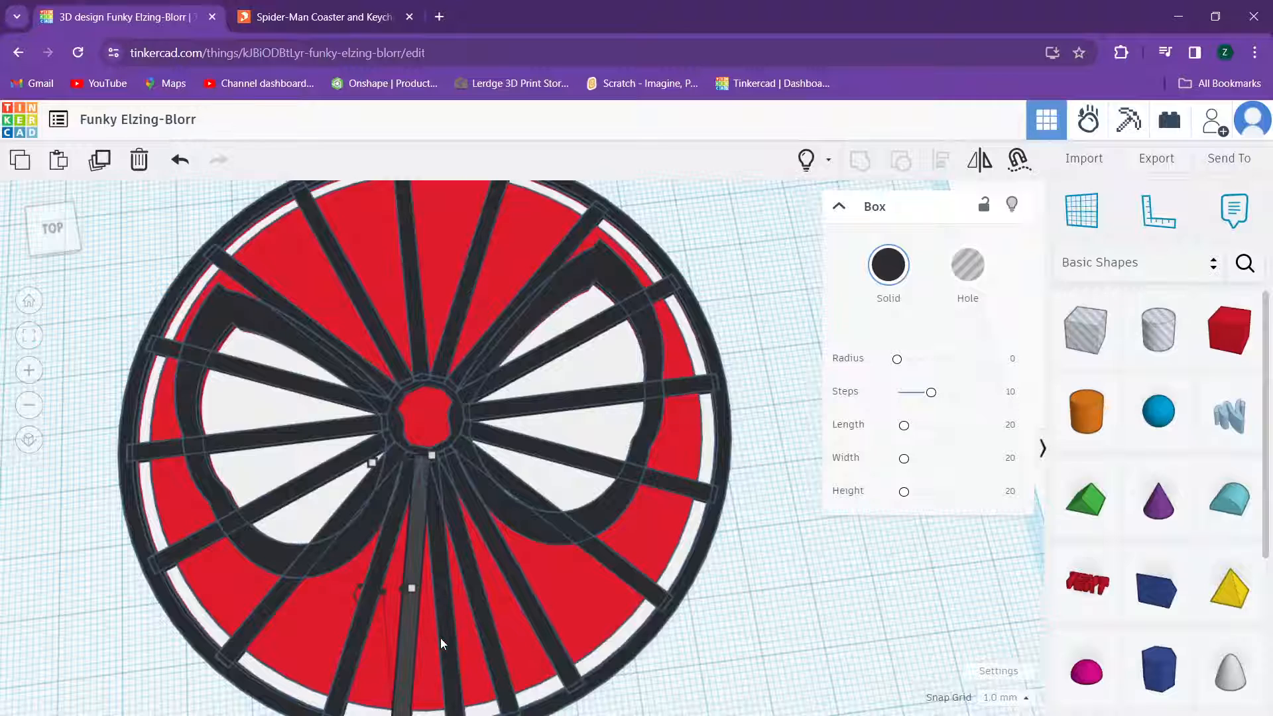
{"action": "key", "text": "Delete"}
{"action": "left_click", "coordinate": [487, 629]}
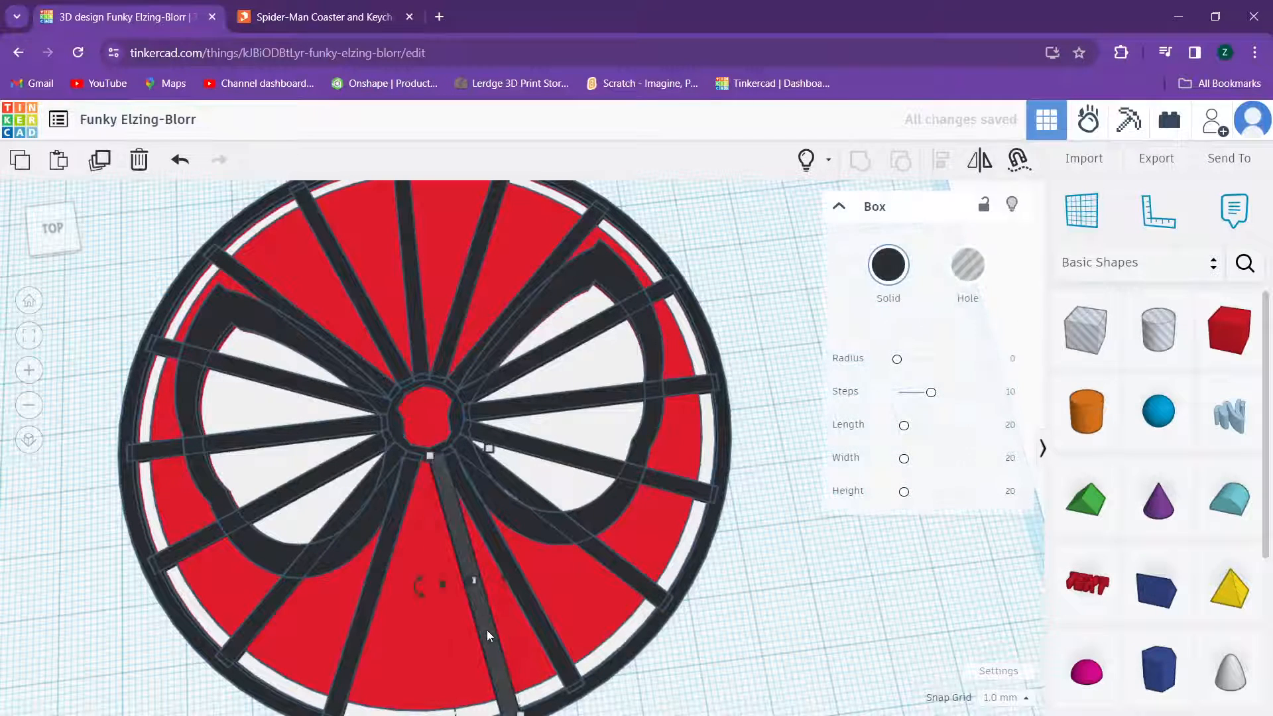
{"action": "key", "text": "Delete"}
{"action": "middle_click_drag", "start_coordinate": [431, 567], "coordinate": [463, 576]}
{"action": "scroll", "coordinate": [356, 380], "scroll_direction": "down", "scroll_amount": 1}
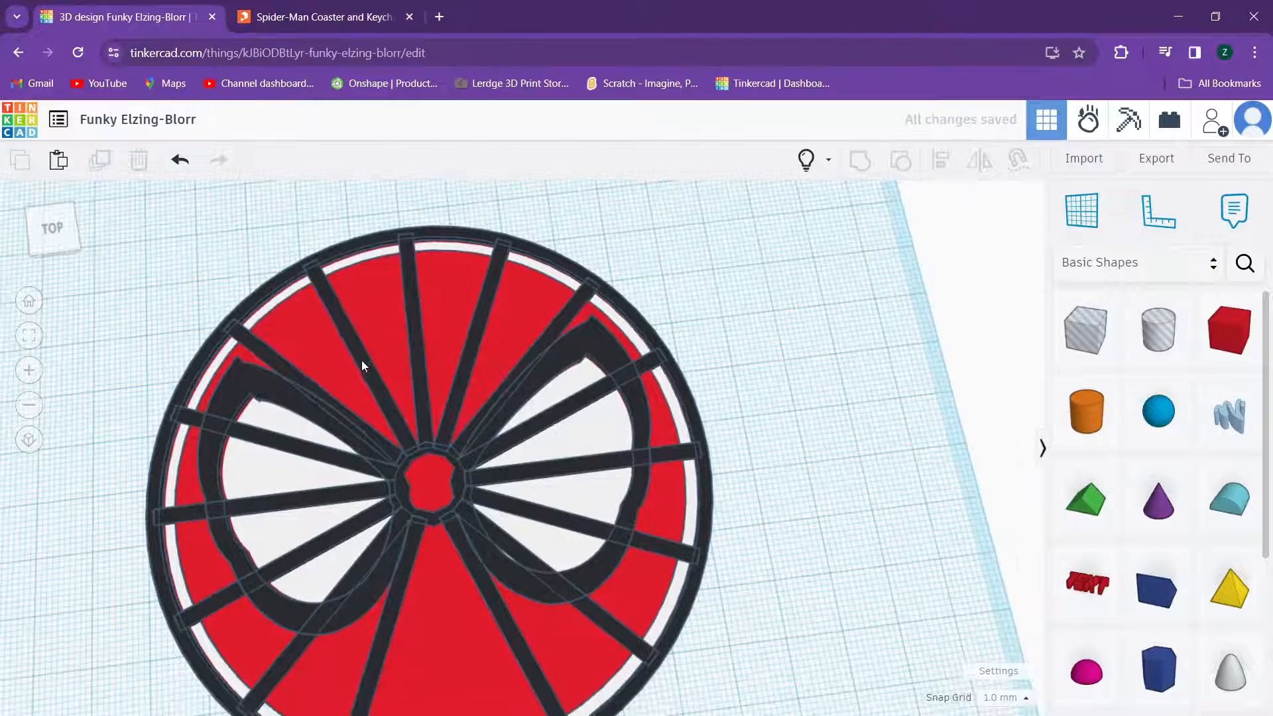
Step: Compare the arrangement of web lines with the coaster photo on the Printables page and return to the Tinkercad design
{"action": "left_click", "coordinate": [367, 375]}
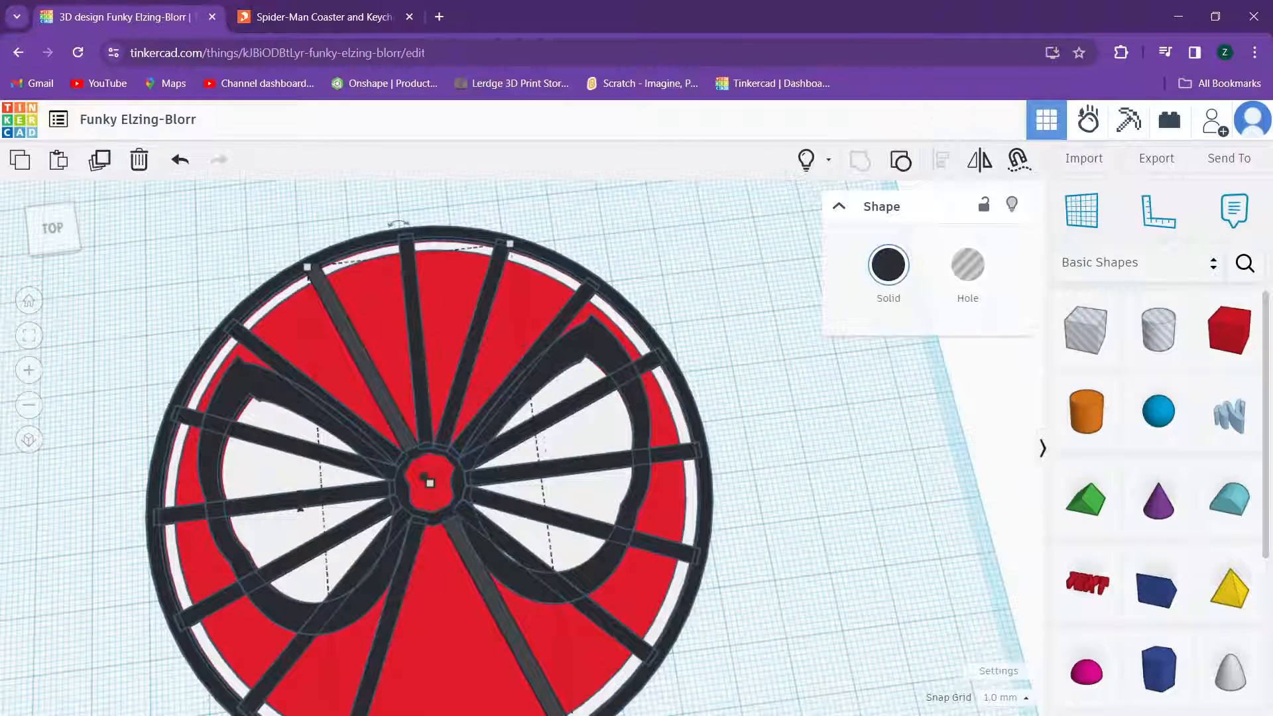
{"action": "left_click", "coordinate": [319, 17]}
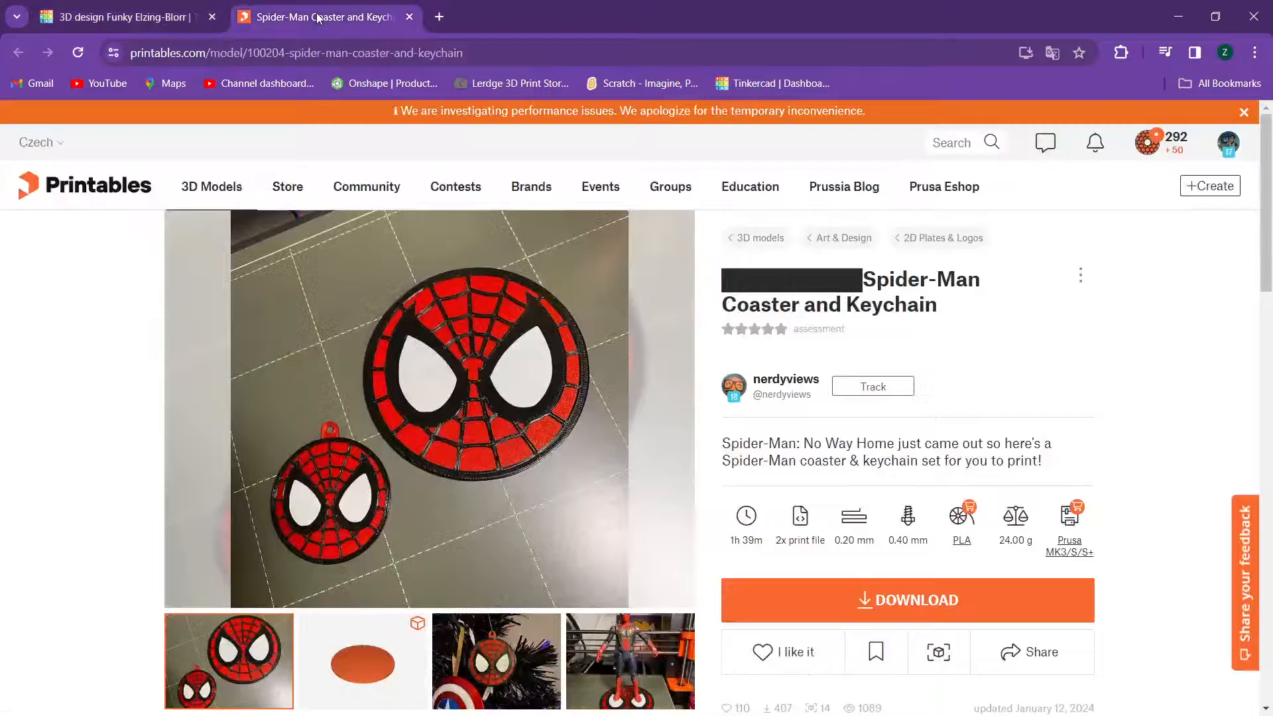
{"action": "mouse_move", "coordinate": [146, 12]}
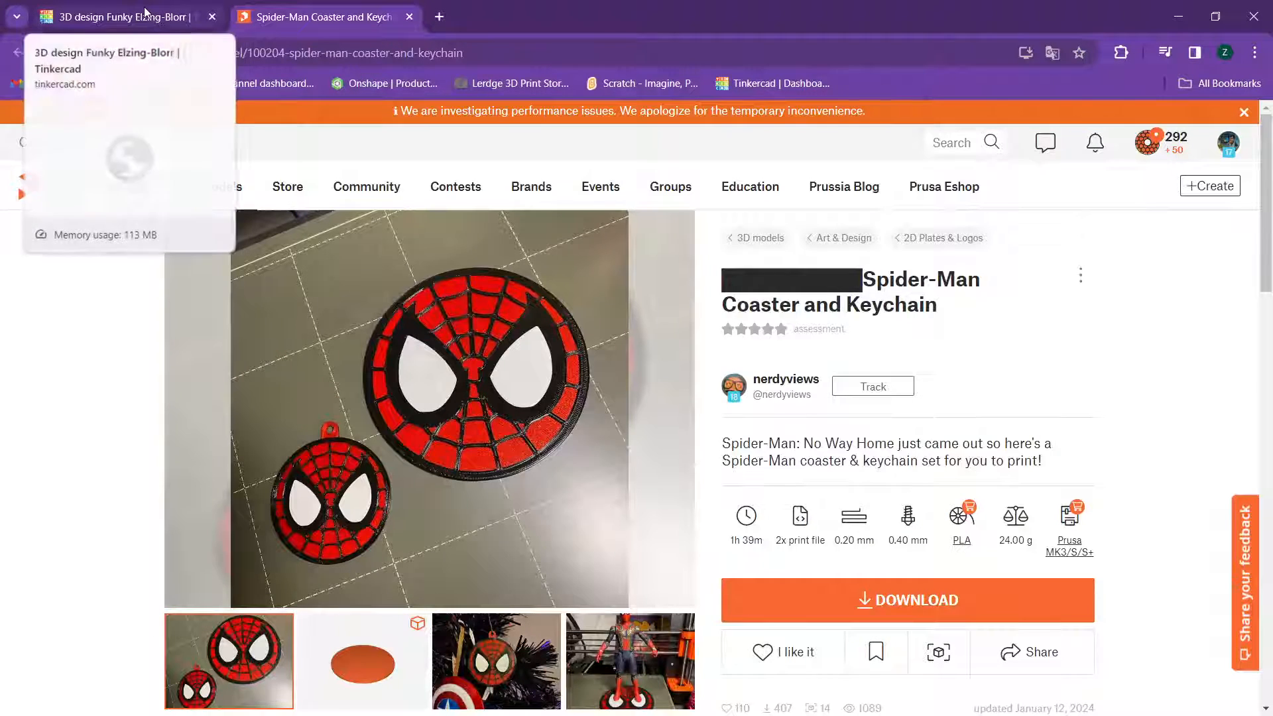
{"action": "left_click", "coordinate": [145, 18]}
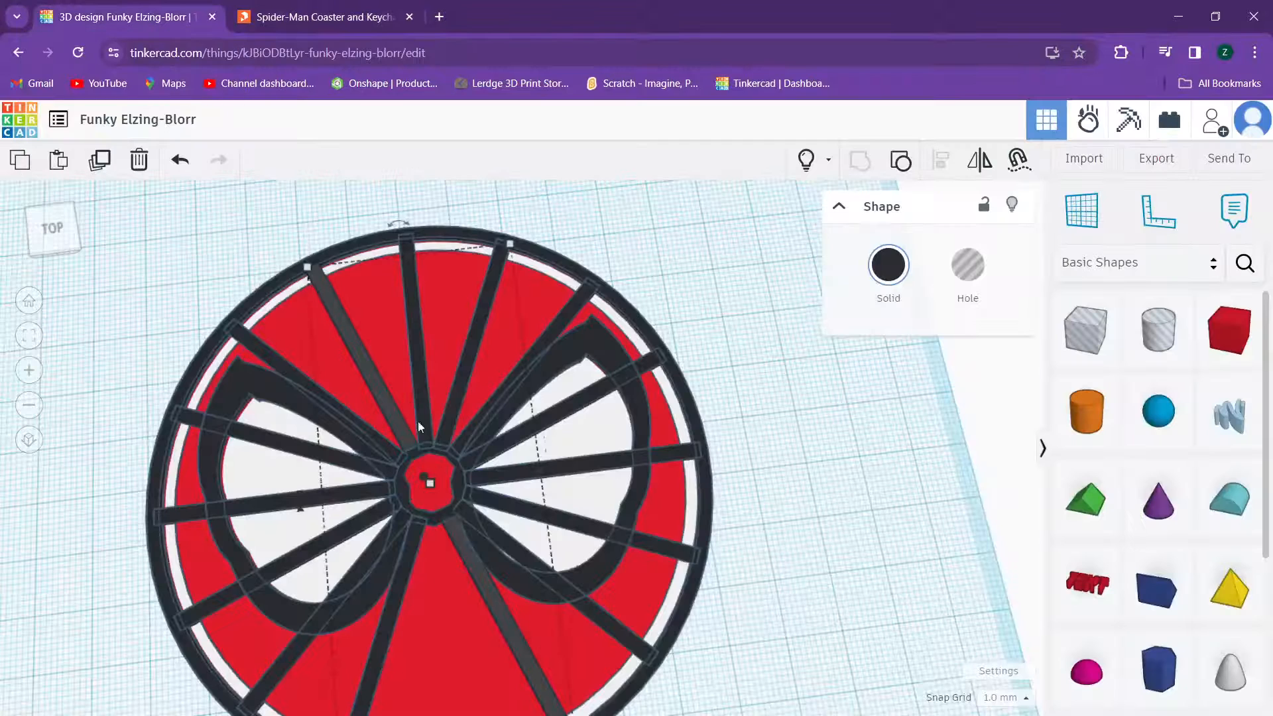
{"action": "middle_click_drag", "start_coordinate": [433, 485], "coordinate": [472, 331]}
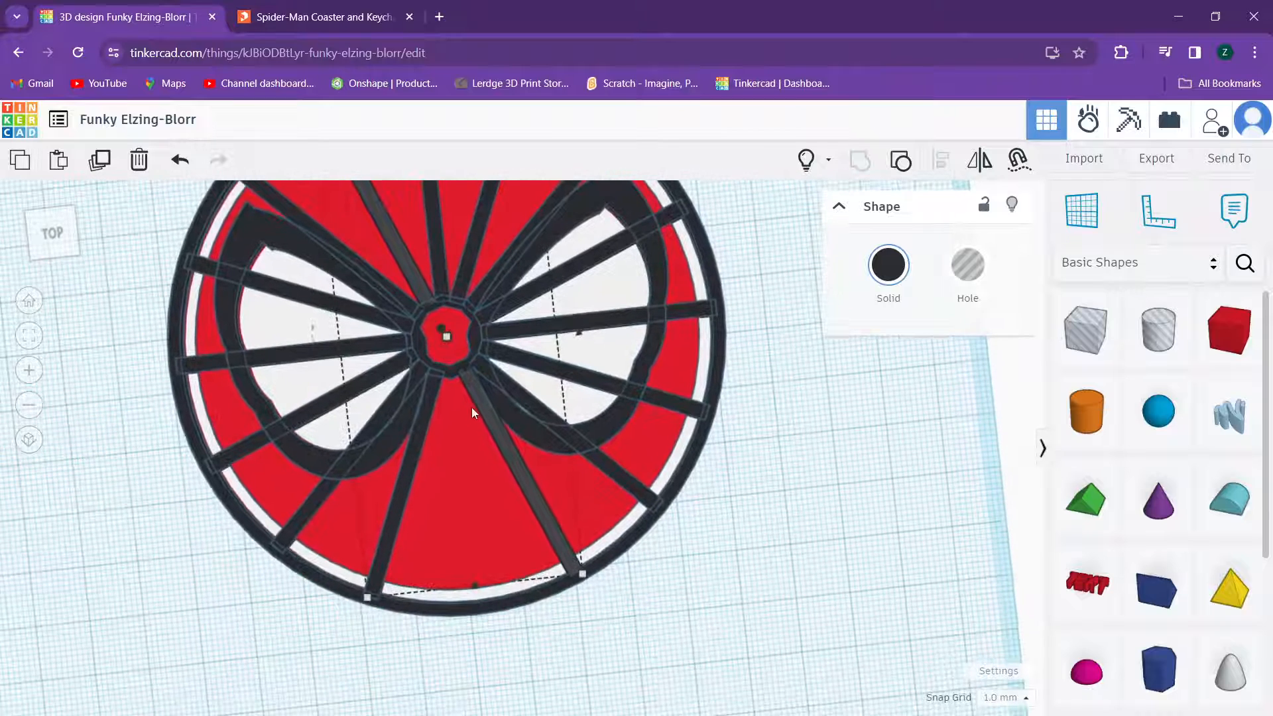
Step: Undo the bar deletions below the centre ring and delete only the lower vertical bar
{"action": "key", "text": "ctrl+z"}
{"action": "key", "text": "ctrl+z"}
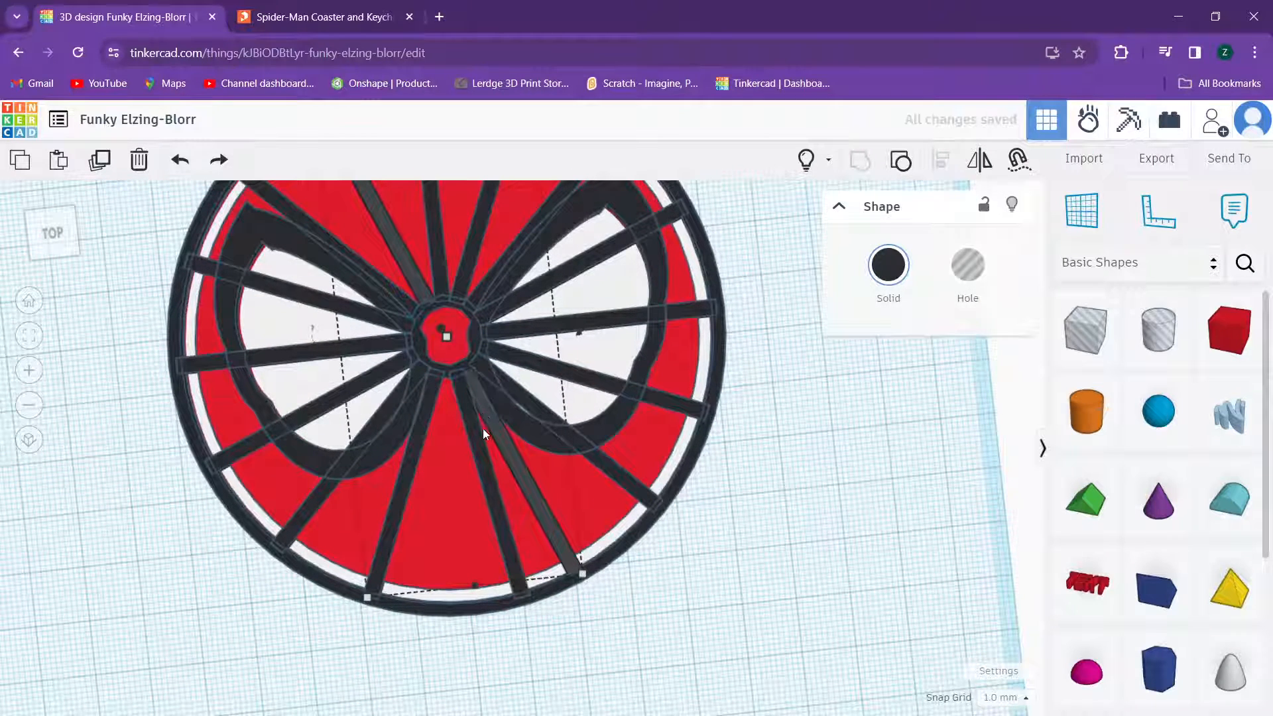
{"action": "left_click", "coordinate": [463, 492]}
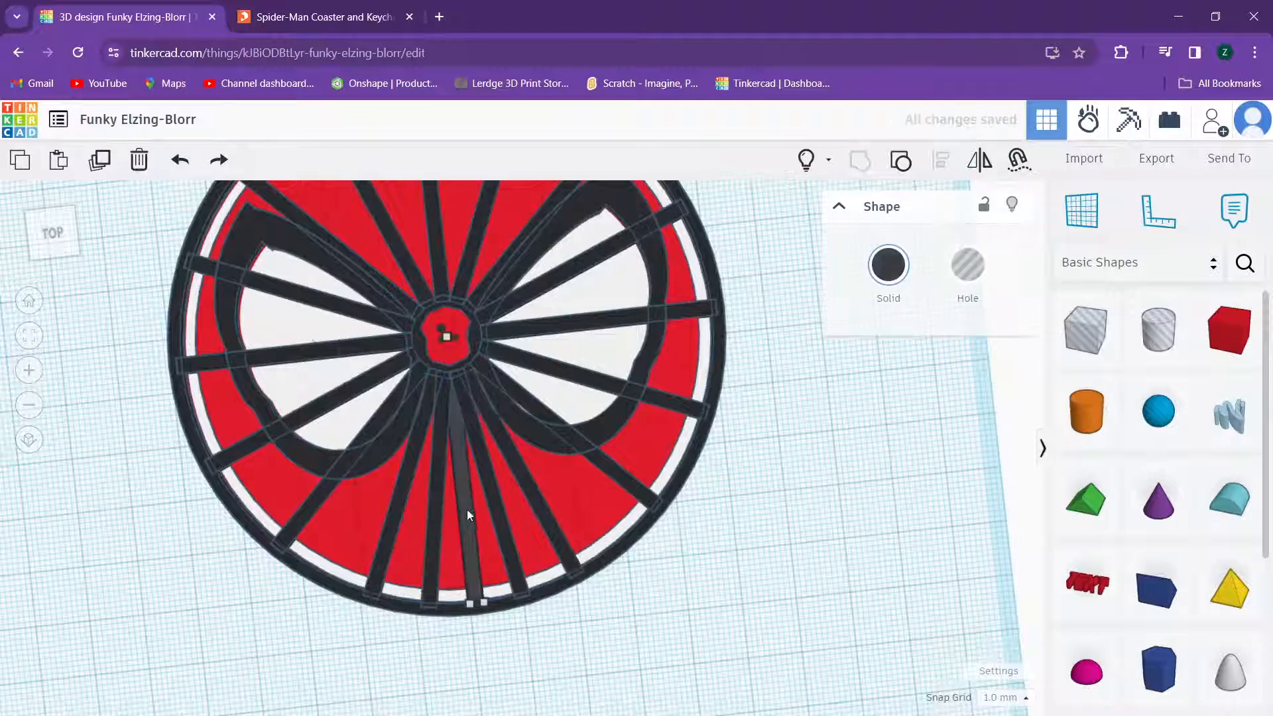
{"action": "key", "text": "Delete"}
Step: Hide the red disc and the white base cylinder so that only the black shapes are shown
{"action": "middle_click_drag", "start_coordinate": [426, 356], "coordinate": [436, 416]}
{"action": "right_click_drag", "start_coordinate": [439, 415], "coordinate": [451, 348]}
{"action": "scroll", "coordinate": [698, 459], "scroll_direction": "up", "scroll_amount": 3}
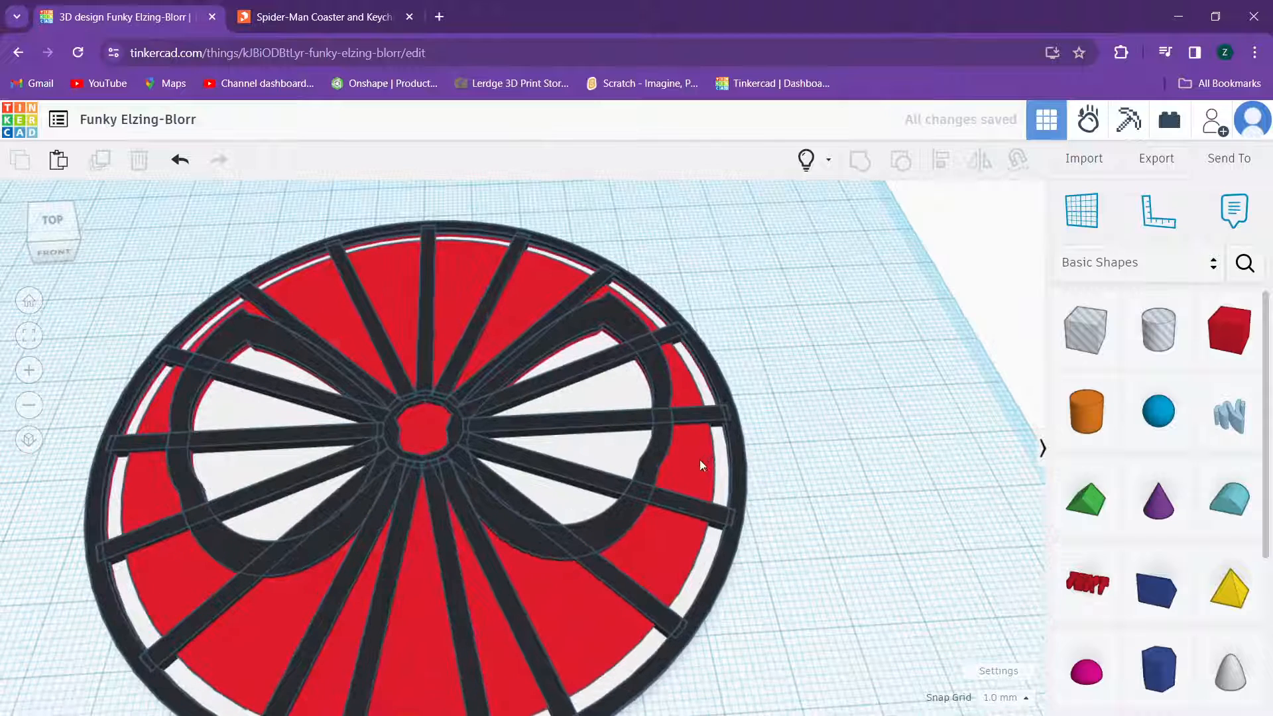
{"action": "key", "text": "ctrl+a"}
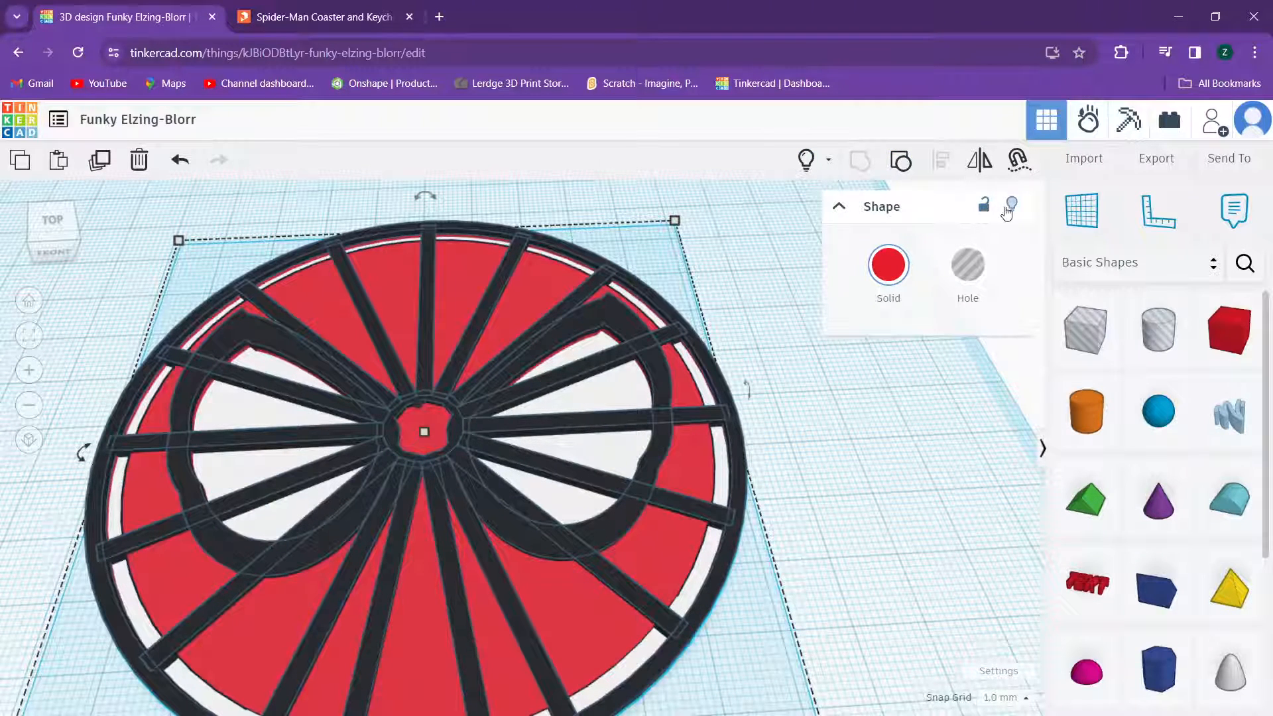
{"action": "key", "text": "Delete"}
{"action": "left_click", "coordinate": [690, 468]}
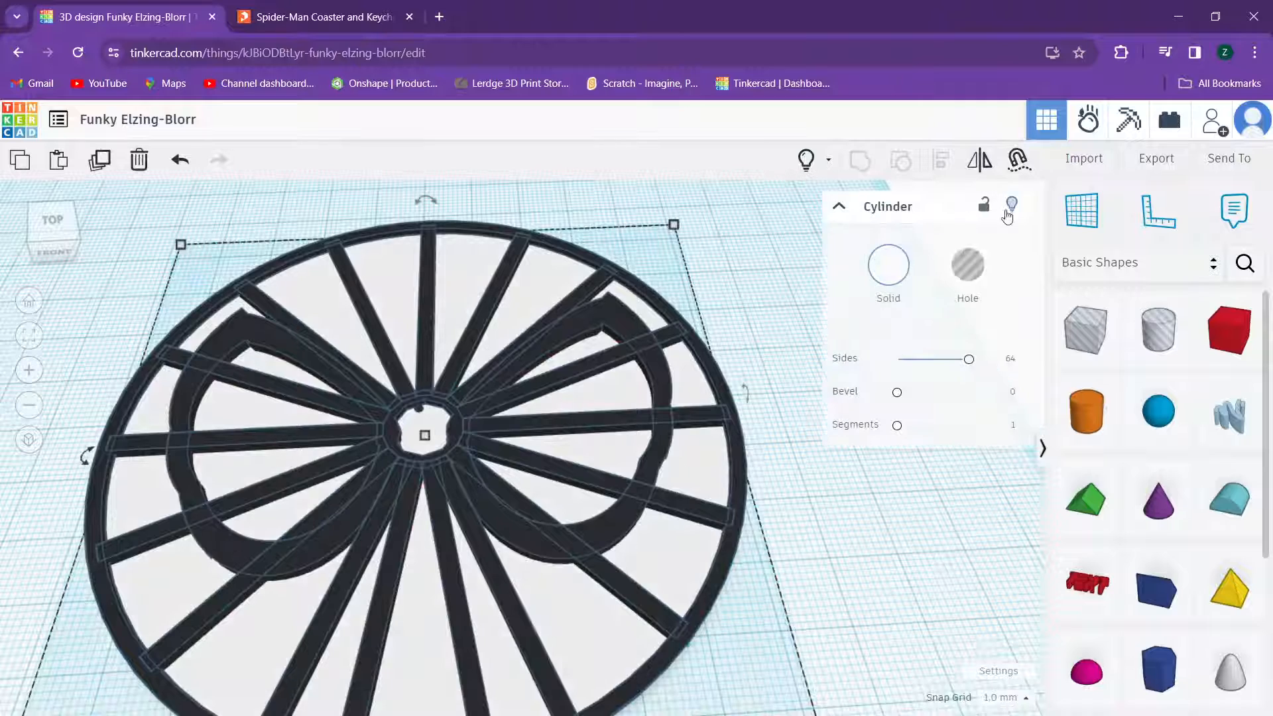
{"action": "left_click", "coordinate": [1009, 207]}
Step: Group all the black web, eye outline and rim shapes into one, and show the hidden shapes again
{"action": "key", "text": "ctrl+a"}
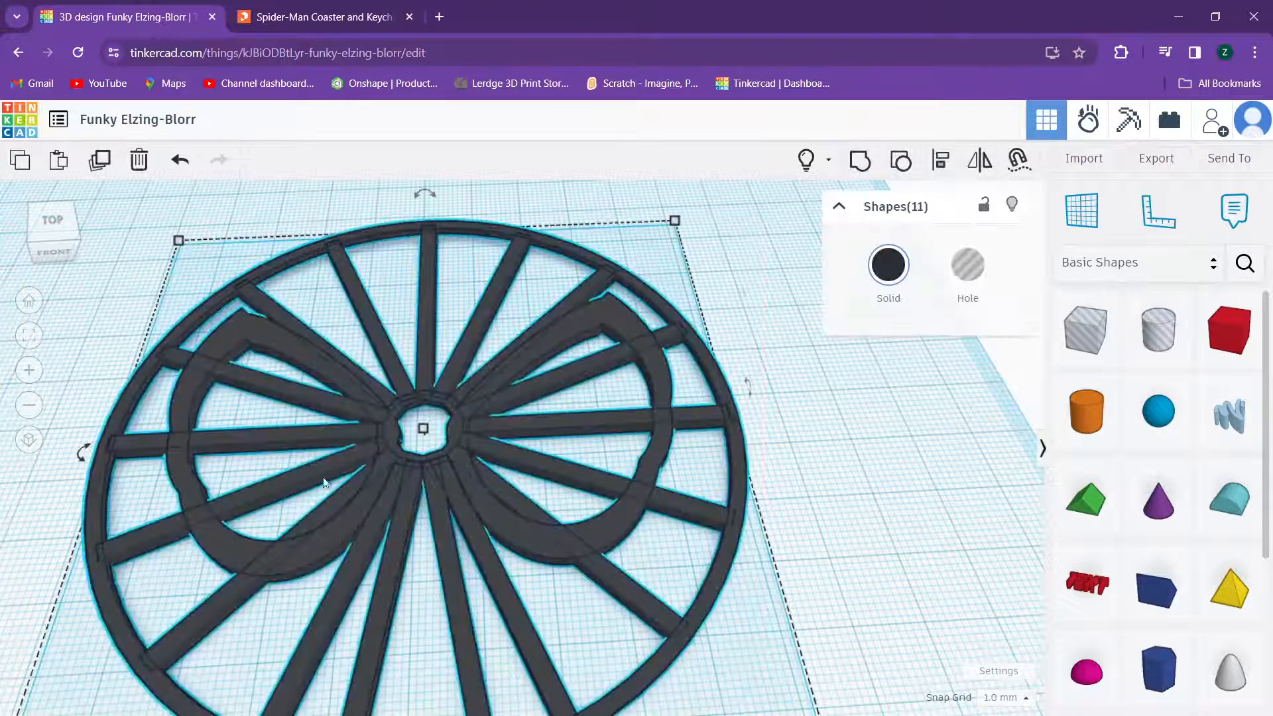
{"action": "left_click", "coordinate": [865, 165]}
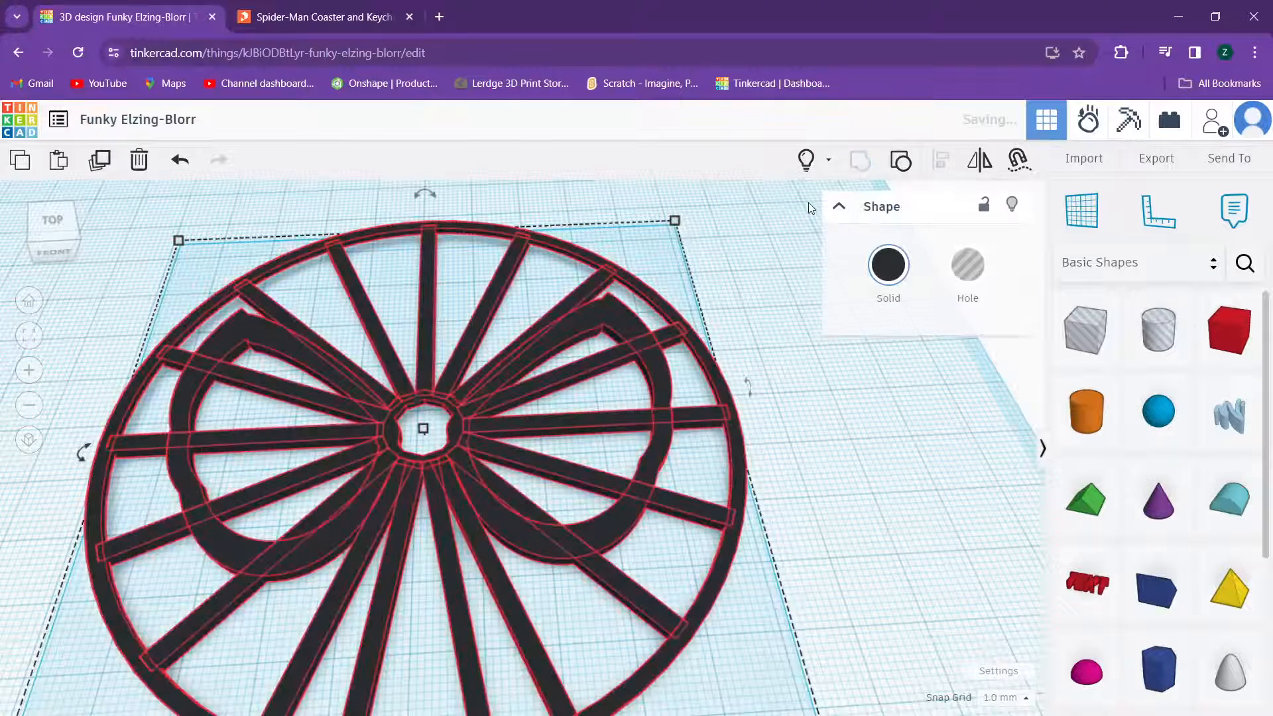
{"action": "left_click", "coordinate": [828, 159]}
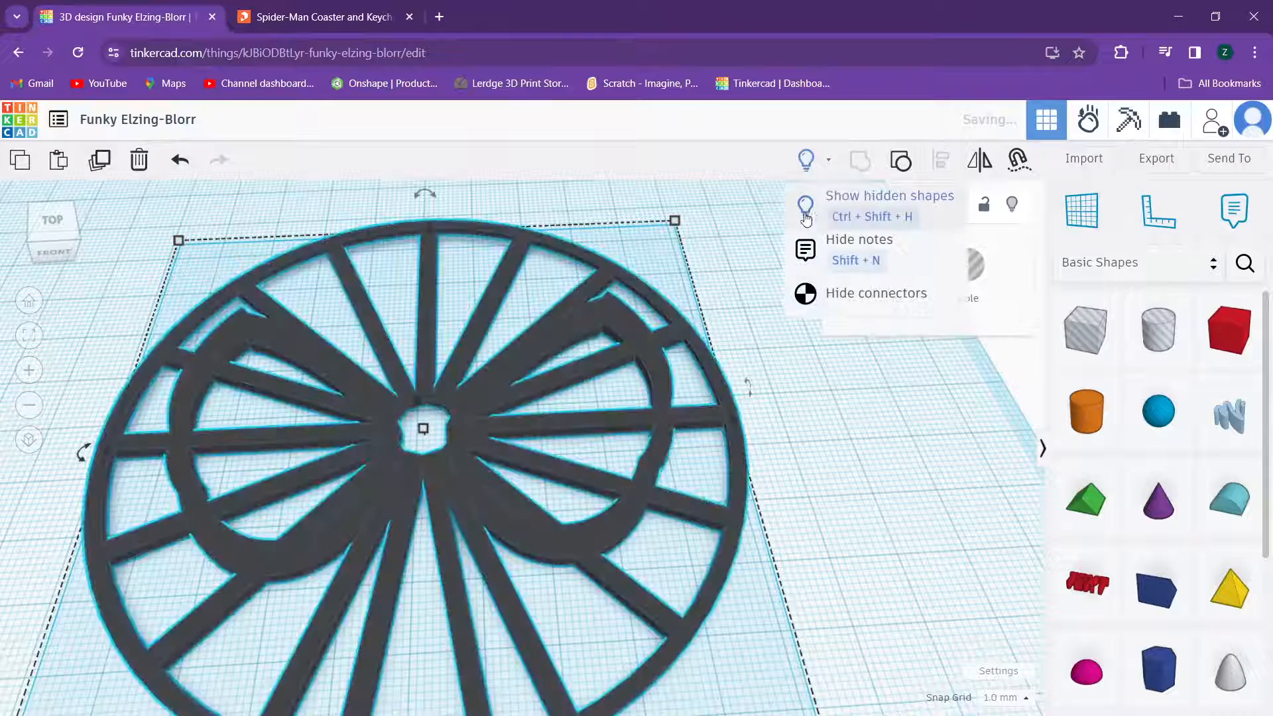
{"action": "left_click", "coordinate": [862, 192]}
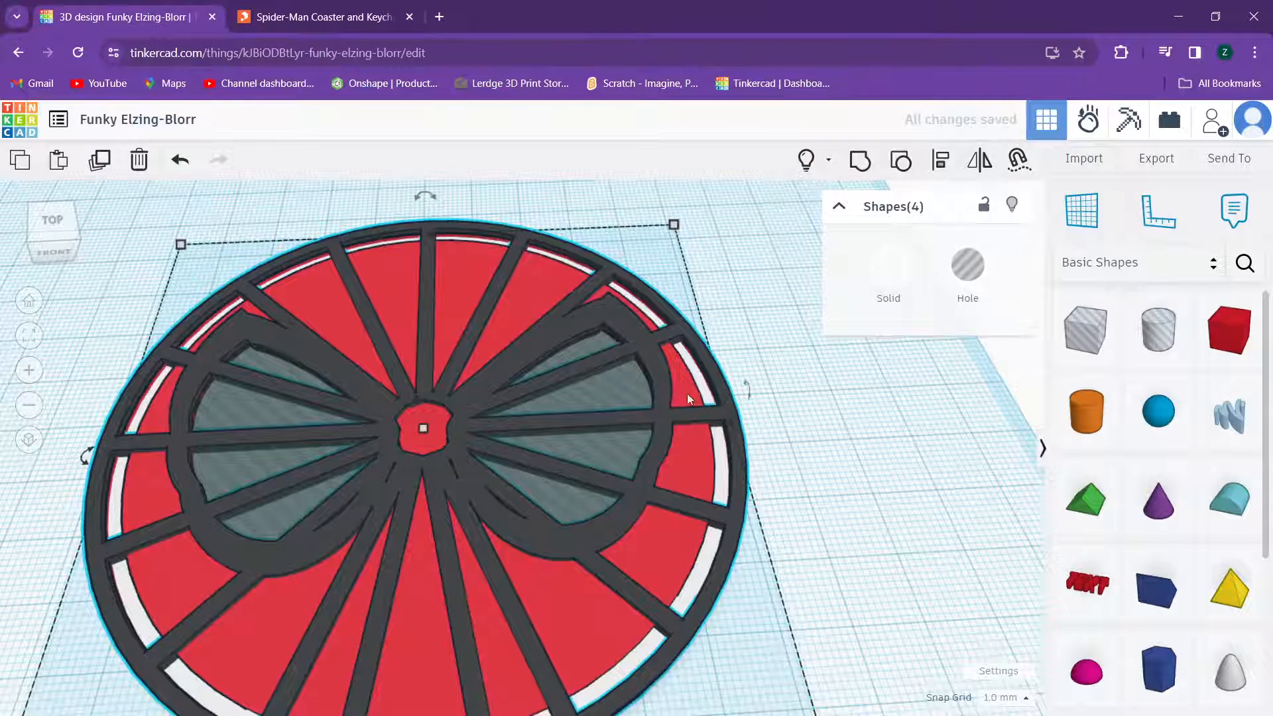
{"action": "left_click", "coordinate": [778, 370]}
Step: Stretch the eye-shaped hole upward through the black web and raise it by 8 mm
{"action": "scroll", "coordinate": [564, 381], "scroll_direction": "up", "scroll_amount": 5}
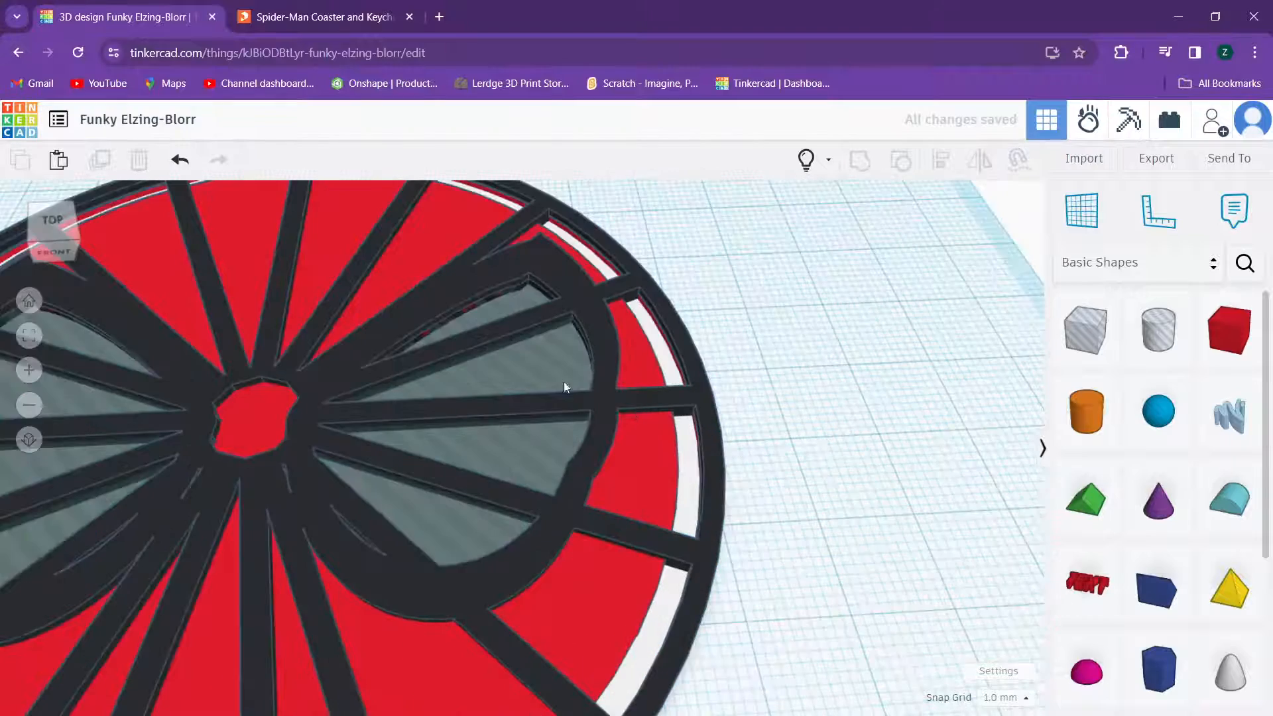
{"action": "left_click", "coordinate": [516, 364]}
{"action": "right_click_drag", "start_coordinate": [517, 364], "coordinate": [503, 296]}
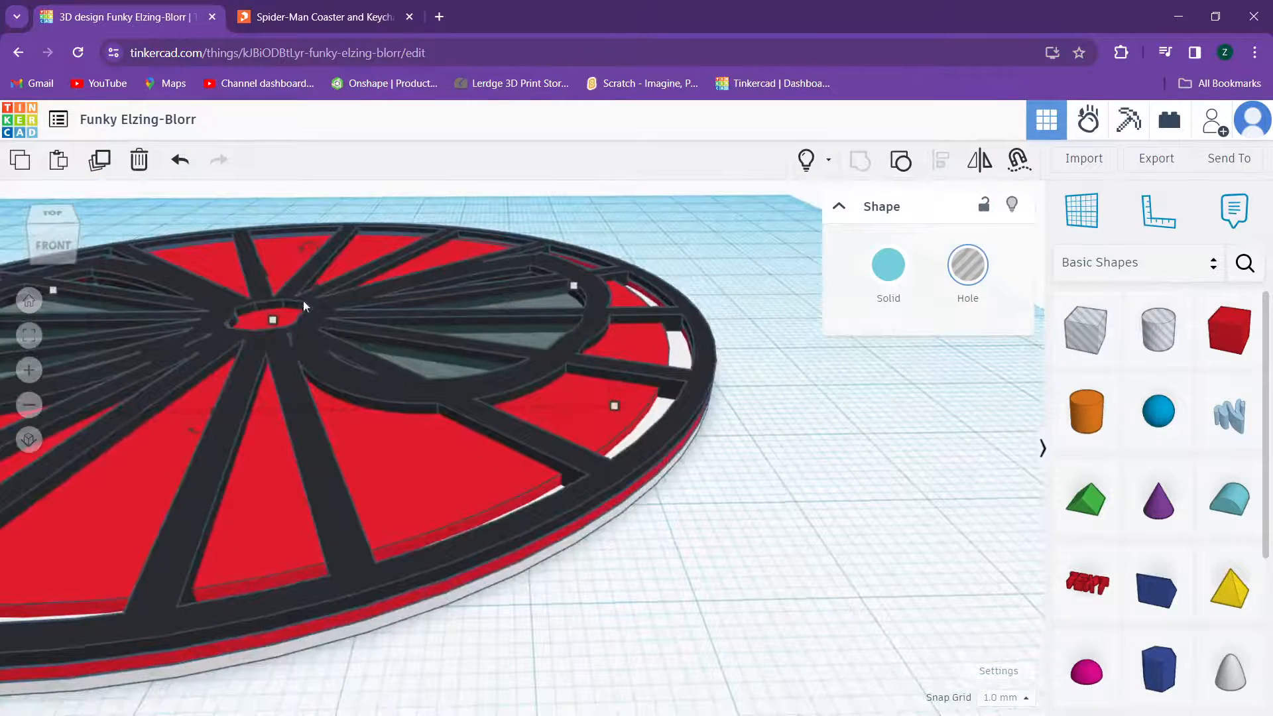
{"action": "left_click_drag", "start_coordinate": [275, 313], "coordinate": [265, 252]}
{"action": "mouse_move", "coordinate": [265, 252]}
{"action": "right_mouse_down"}
{"action": "mouse_move", "coordinate": [313, 312]}
{"action": "mouse_move", "coordinate": [283, 269]}
{"action": "right_mouse_up"}
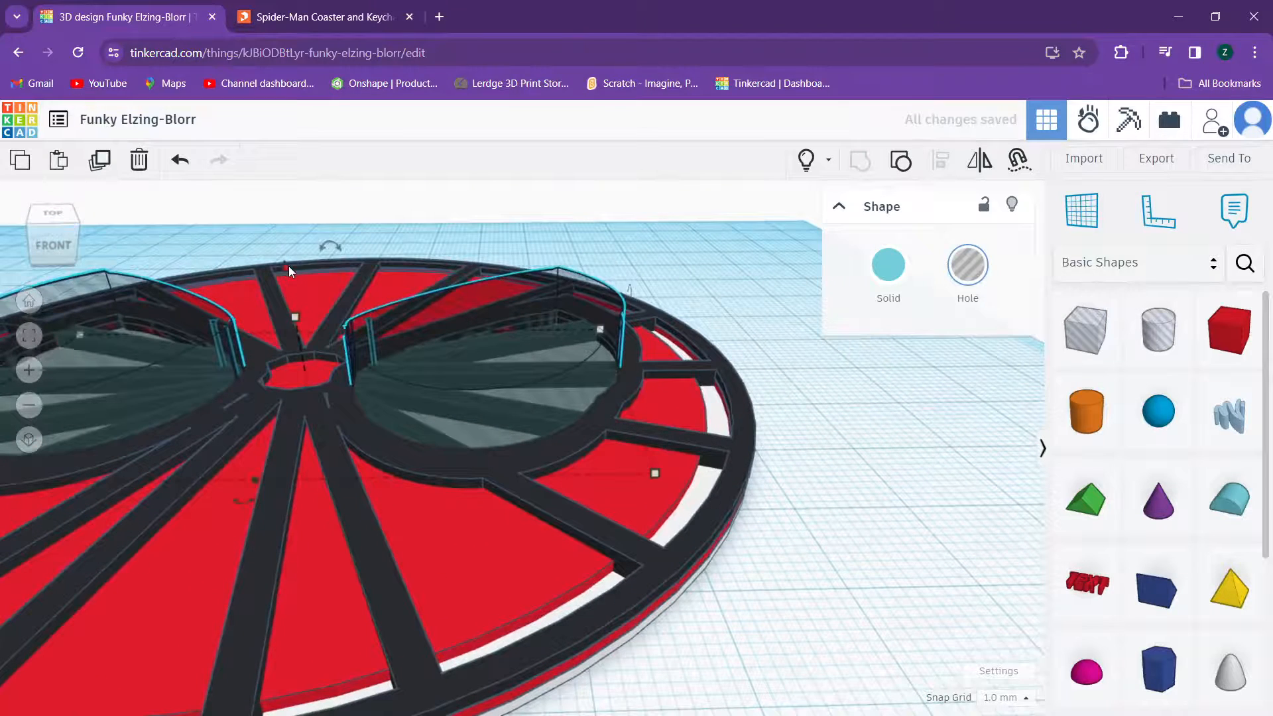
{"action": "left_click_drag", "start_coordinate": [288, 265], "coordinate": [287, 262]}
{"action": "scroll", "coordinate": [287, 262], "scroll_direction": "down", "scroll_amount": 5}
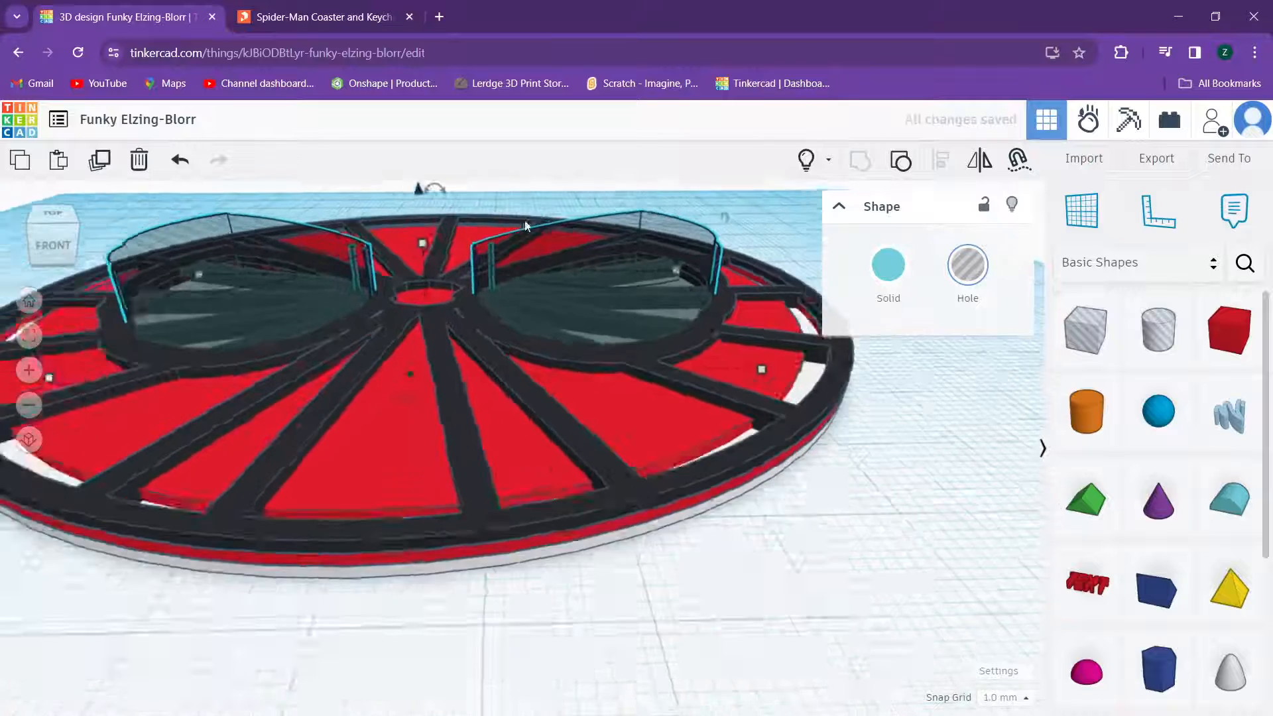
{"action": "left_click_drag", "start_coordinate": [455, 218], "coordinate": [544, 204]}
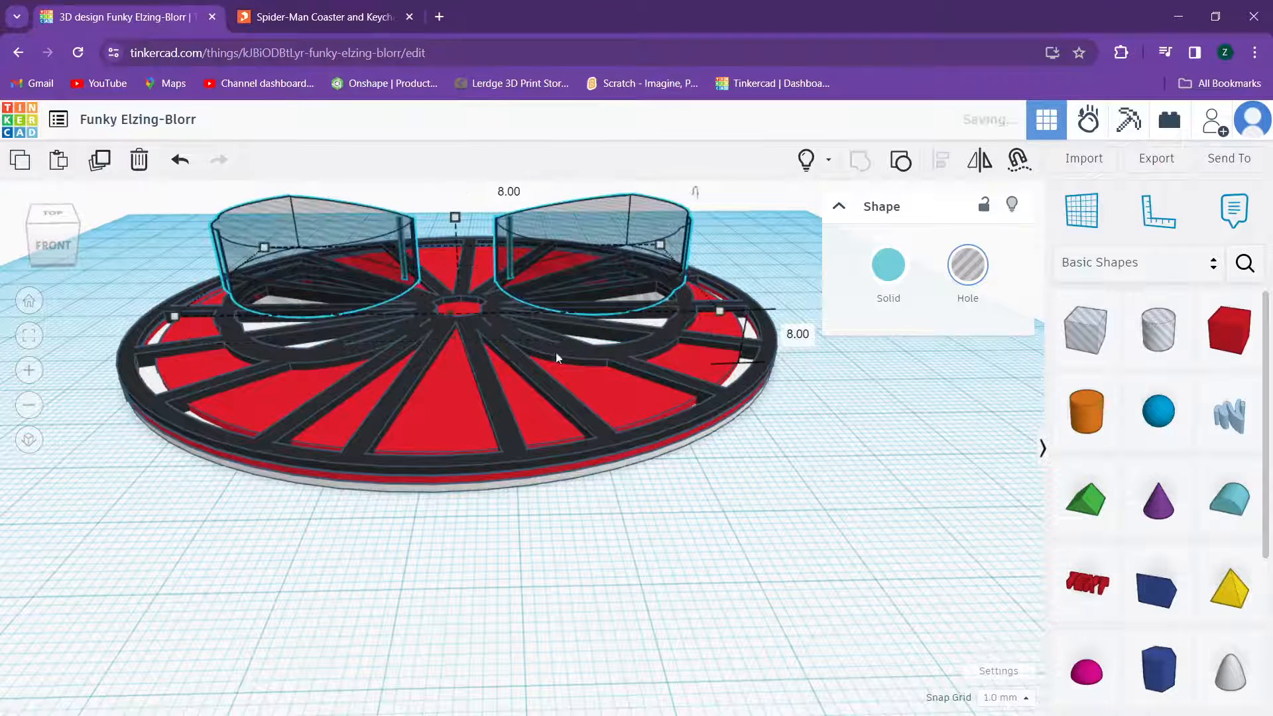
Step: Lower the eye-shaped hole by 8 mm in front of the coaster, and place it back over the mask's eyes
{"action": "left_click_drag", "start_coordinate": [556, 352], "coordinate": [411, 449]}
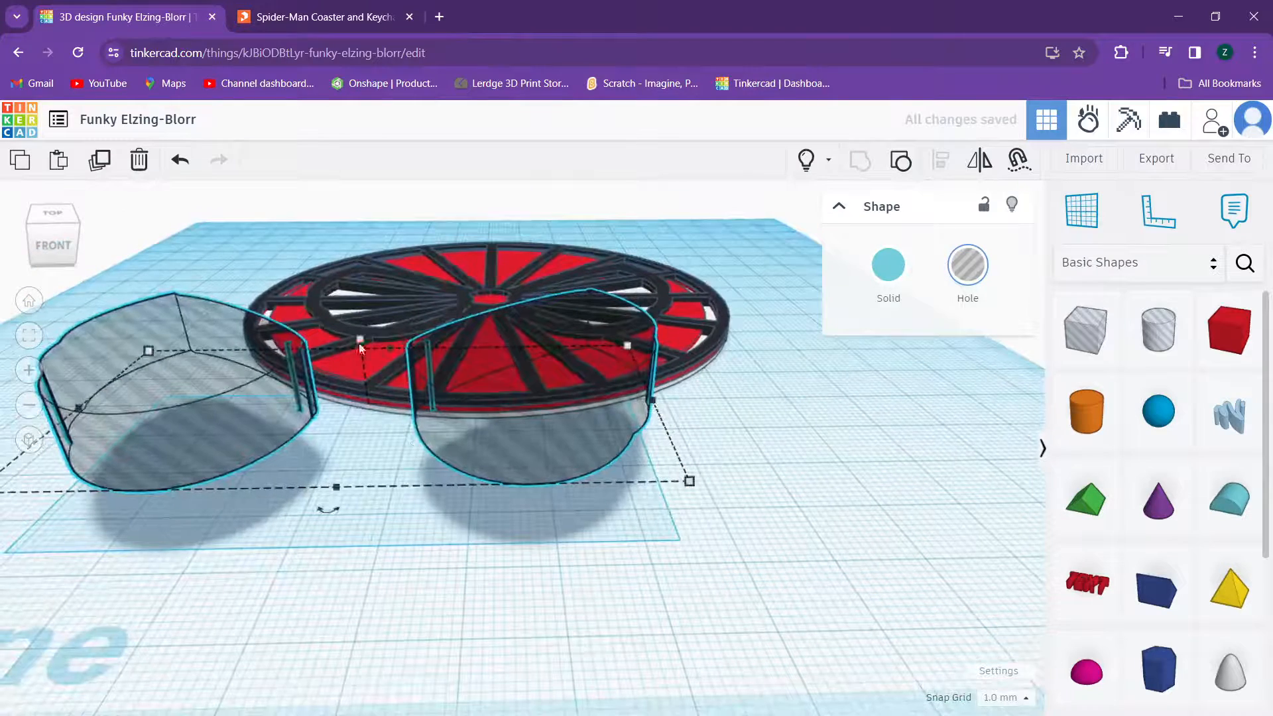
{"action": "left_click_drag", "start_coordinate": [352, 292], "coordinate": [373, 338]}
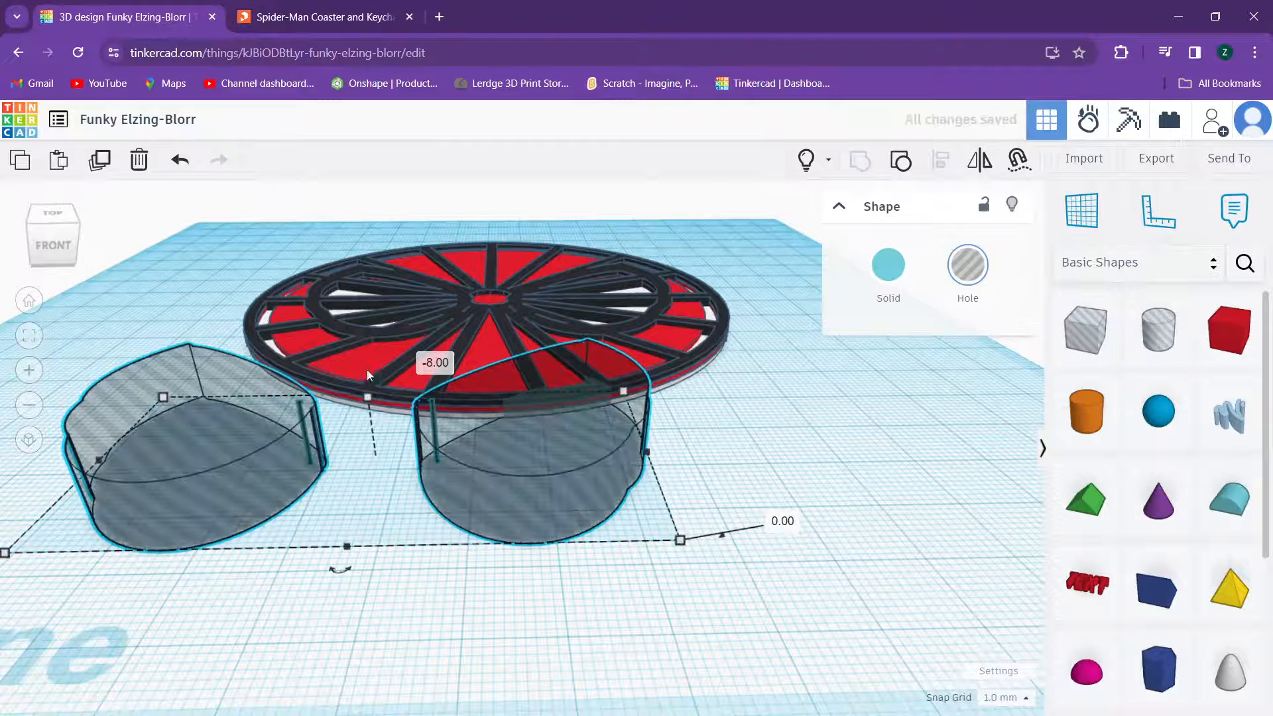
{"action": "scroll", "coordinate": [348, 376], "scroll_direction": "up", "scroll_amount": 2}
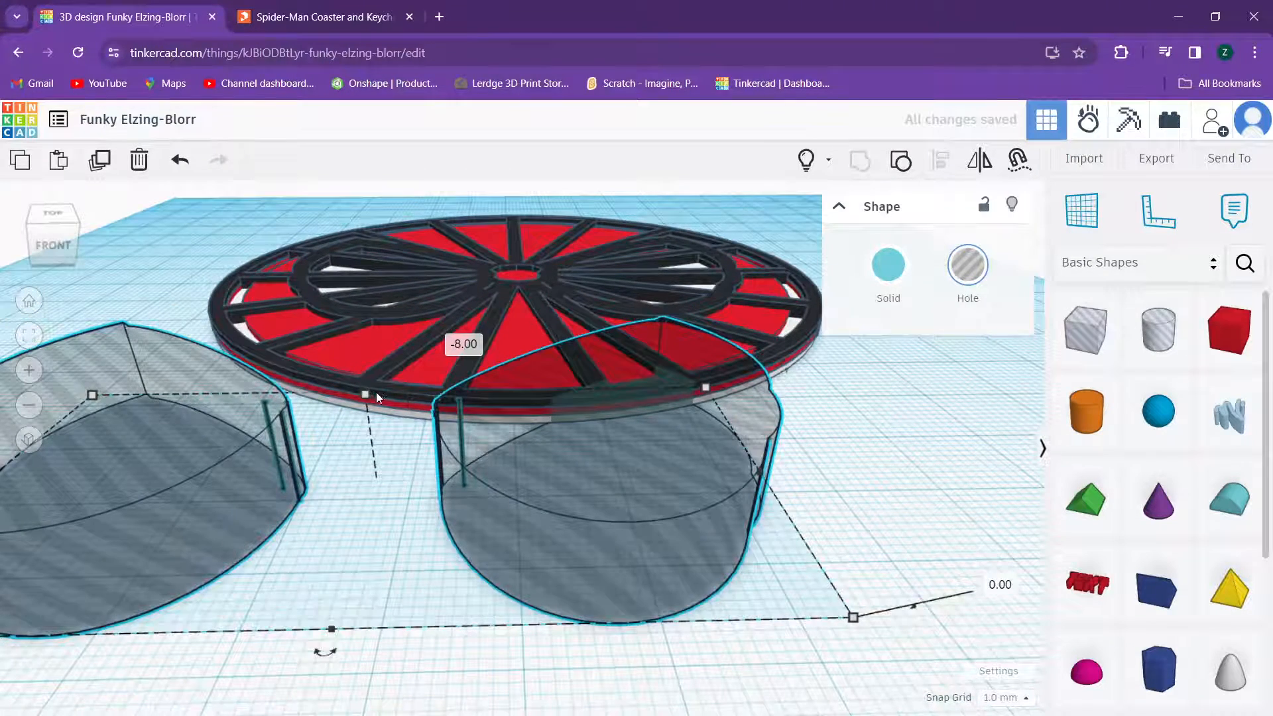
{"action": "scroll", "coordinate": [376, 392], "scroll_direction": "down", "scroll_amount": 1}
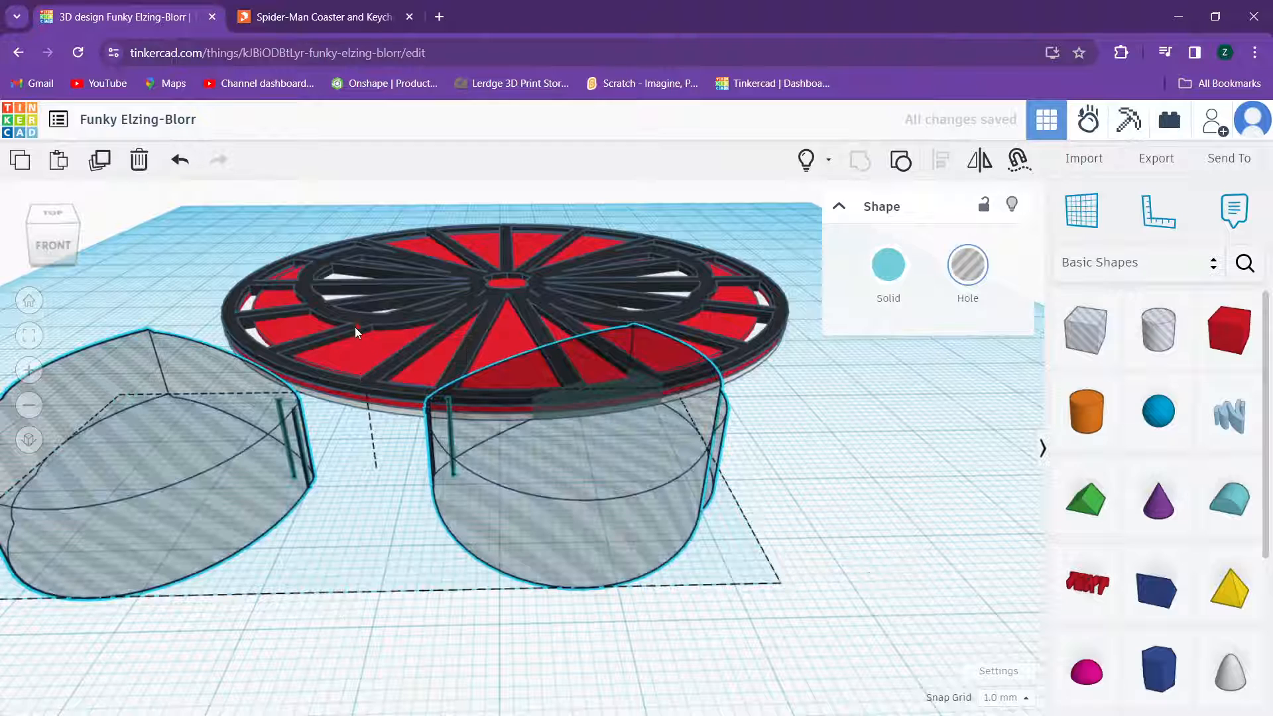
{"action": "left_click_drag", "start_coordinate": [355, 329], "coordinate": [594, 260]}
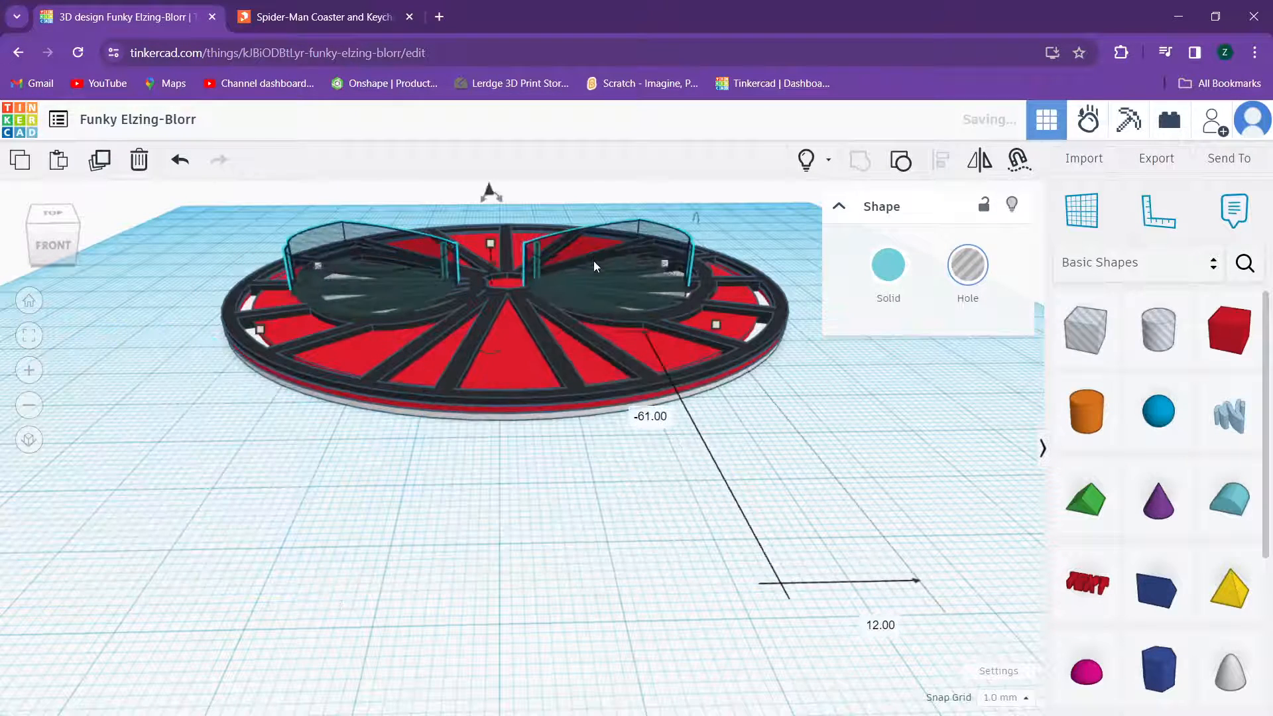
{"action": "right_click_drag", "start_coordinate": [594, 261], "coordinate": [462, 574]}
{"action": "scroll", "coordinate": [462, 574], "scroll_direction": "down", "scroll_amount": 3}
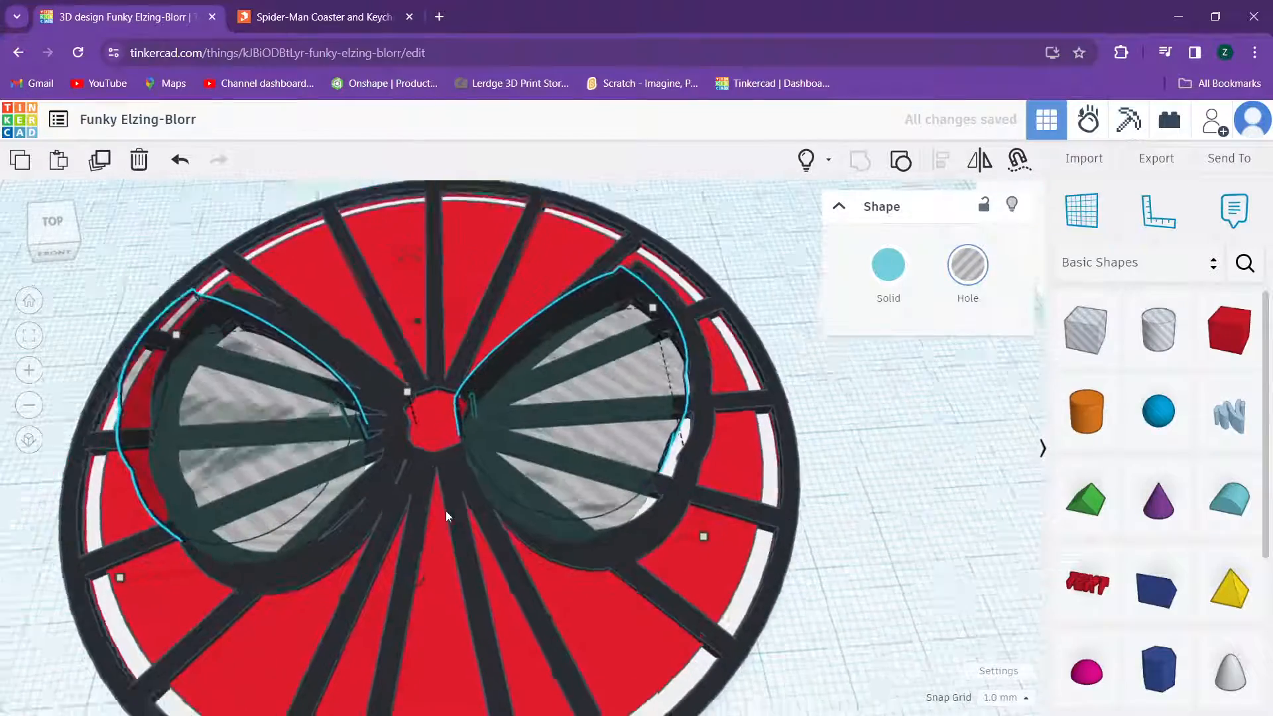
Step: Select all four shapes and align them on their centres across the width of the coaster
{"action": "key", "text": "ctrl+a"}
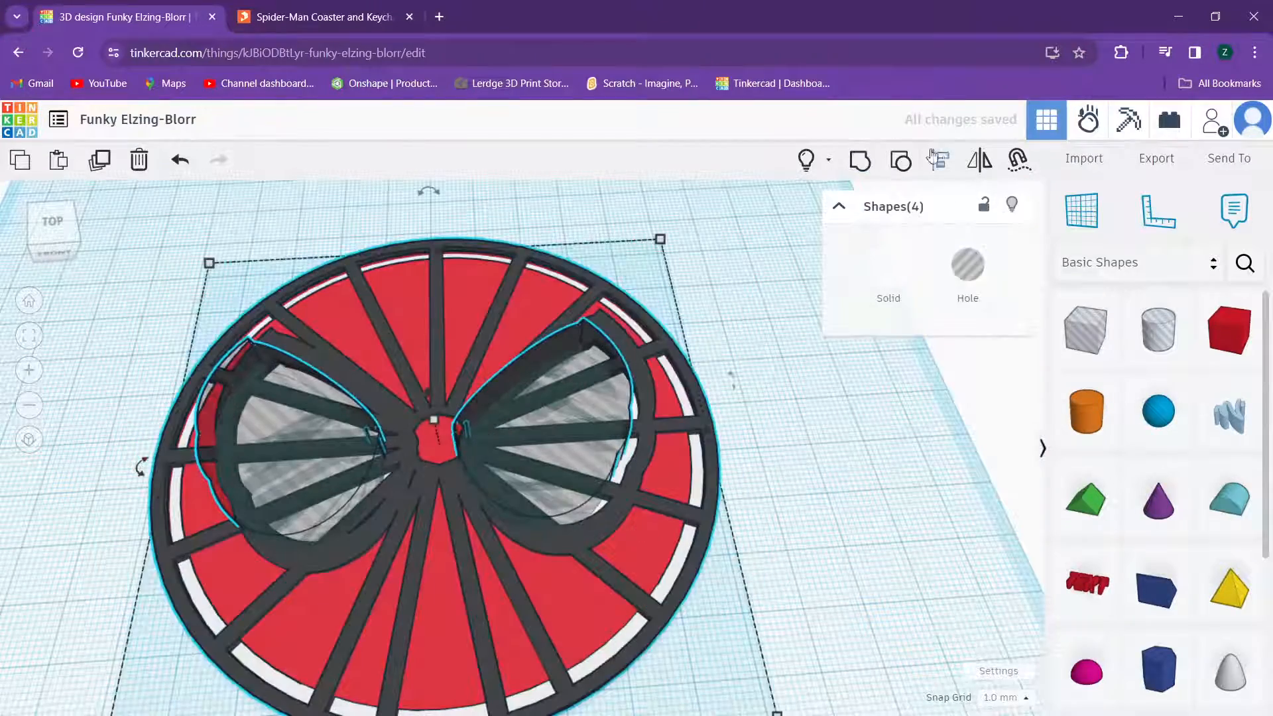
{"action": "key", "text": "l"}
{"action": "middle_click_drag", "start_coordinate": [501, 534], "coordinate": [492, 396]}
{"action": "scroll", "coordinate": [391, 610], "scroll_direction": "down", "scroll_amount": 1}
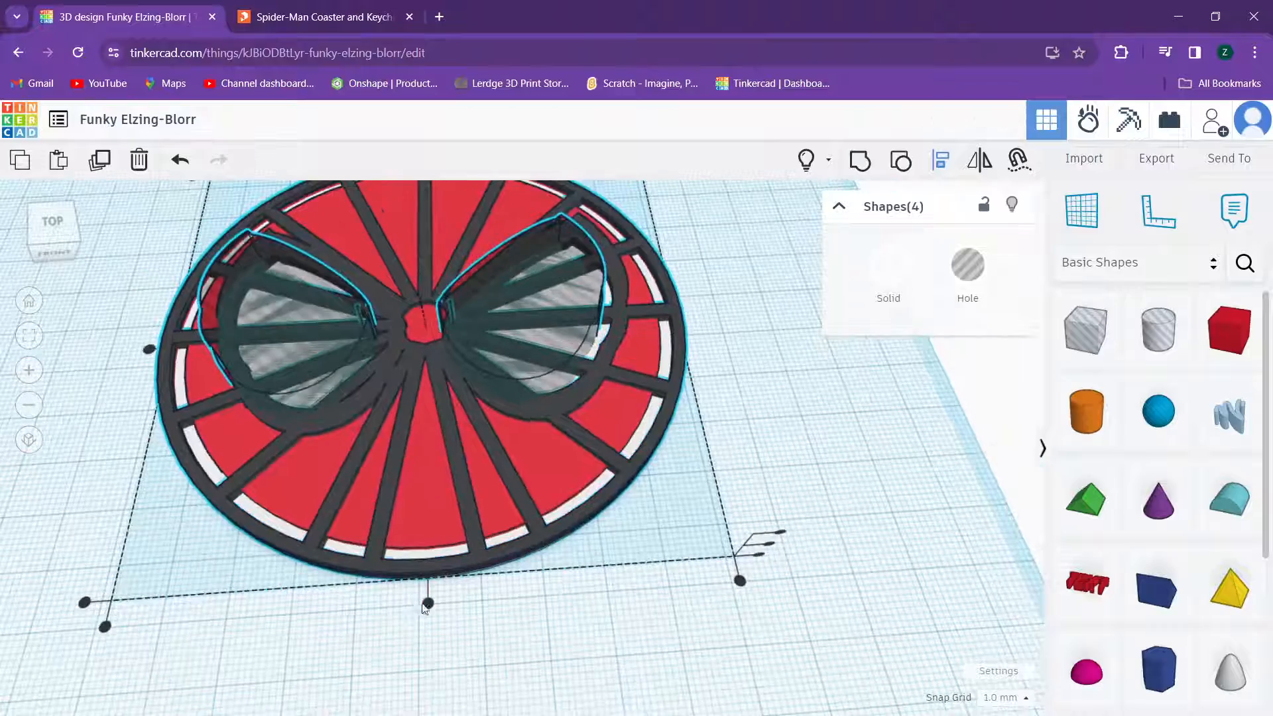
{"action": "left_click", "coordinate": [426, 603]}
{"action": "scroll", "coordinate": [471, 316], "scroll_direction": "up", "scroll_amount": 5}
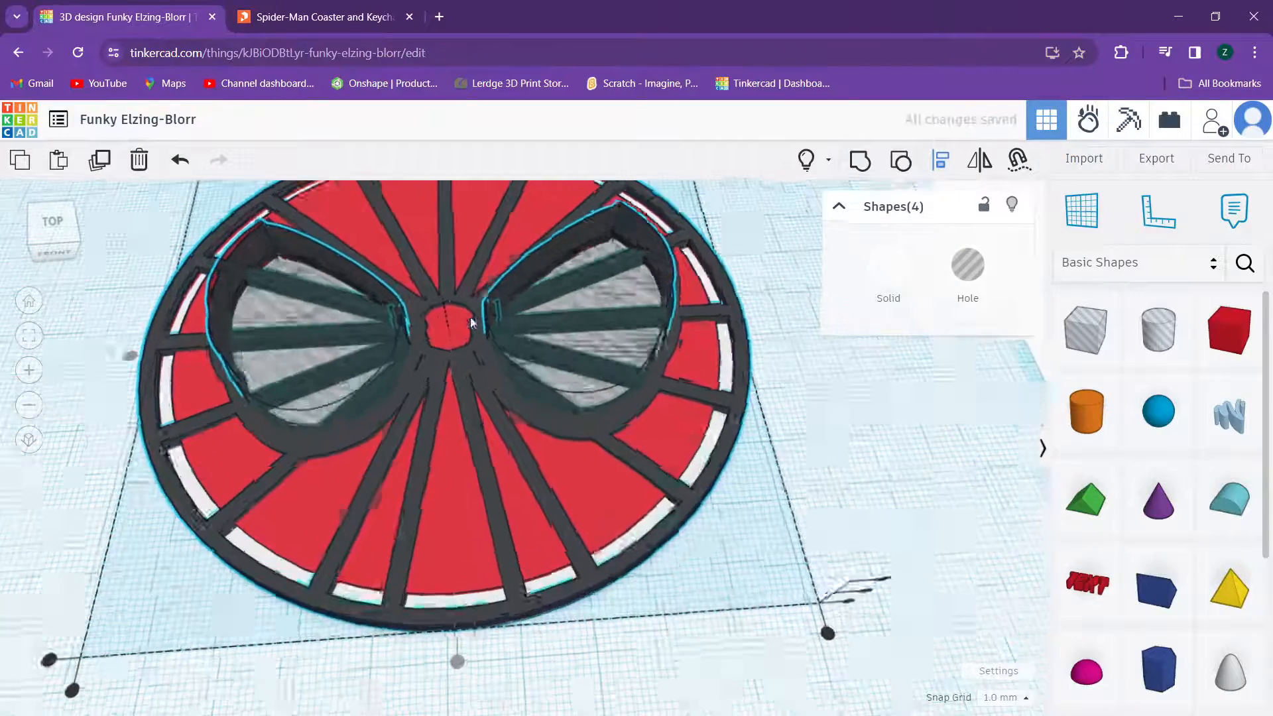
{"action": "right_click_drag", "start_coordinate": [276, 439], "coordinate": [255, 546]}
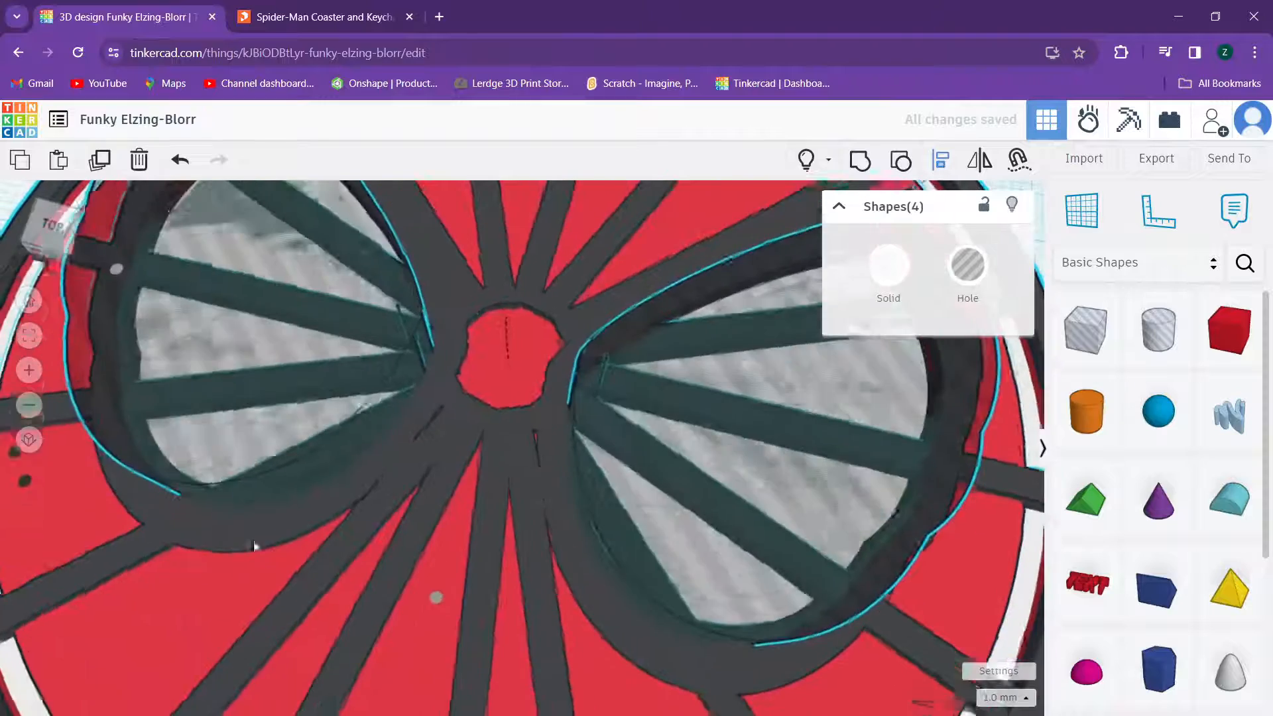
{"action": "scroll", "coordinate": [259, 541], "scroll_direction": "down", "scroll_amount": 3}
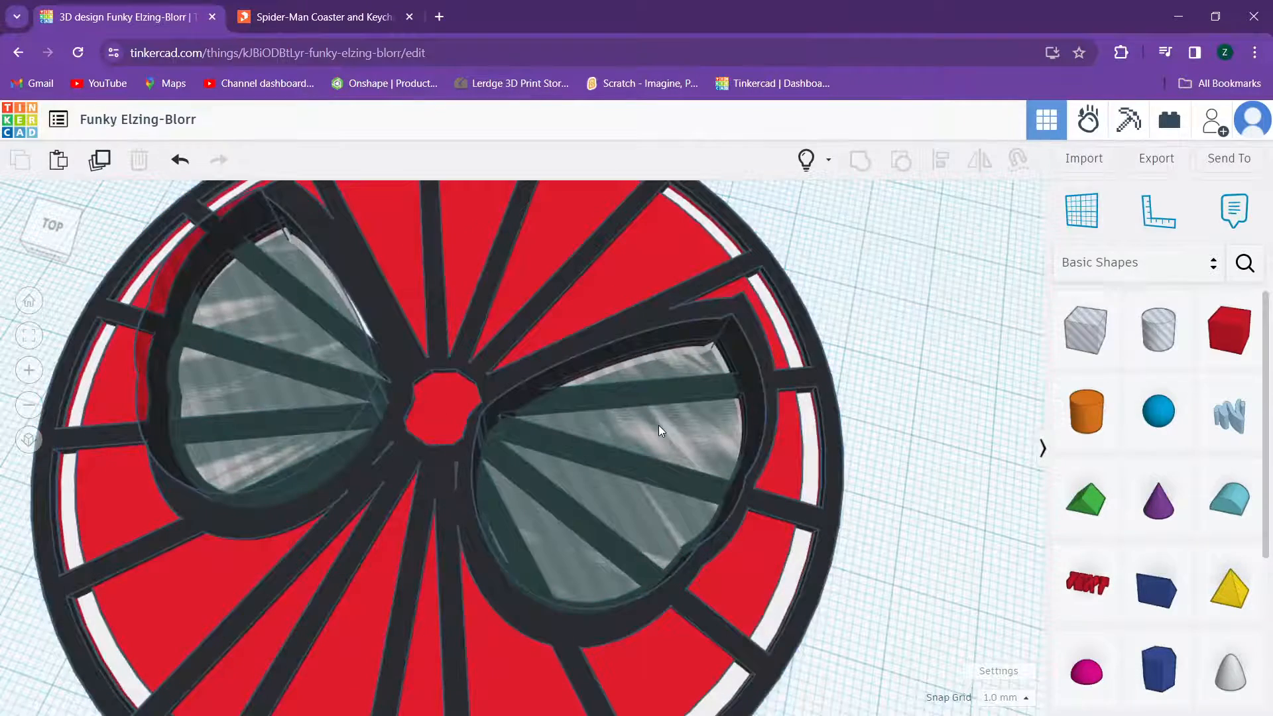
Step: Group the eye-shaped hole with the black web to cut the web lines out of both eyes
{"action": "left_click", "coordinate": [658, 425]}
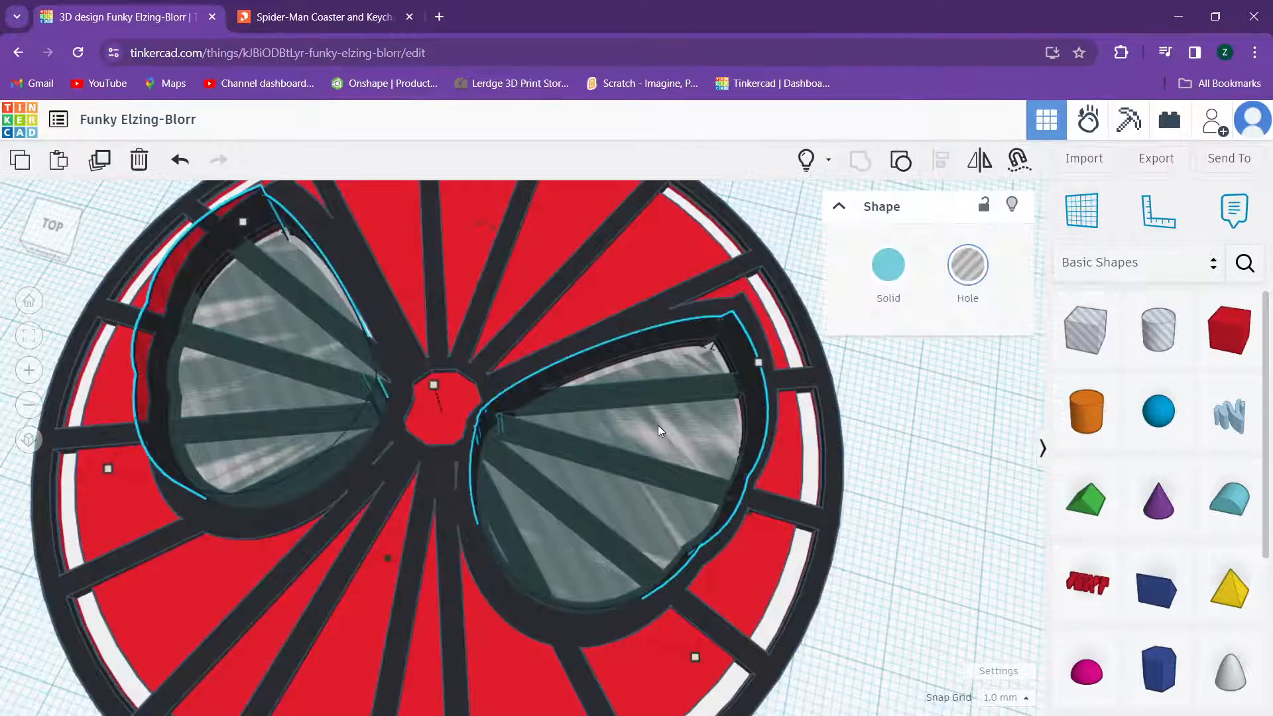
{"action": "right_click_drag", "start_coordinate": [635, 360], "coordinate": [592, 485]}
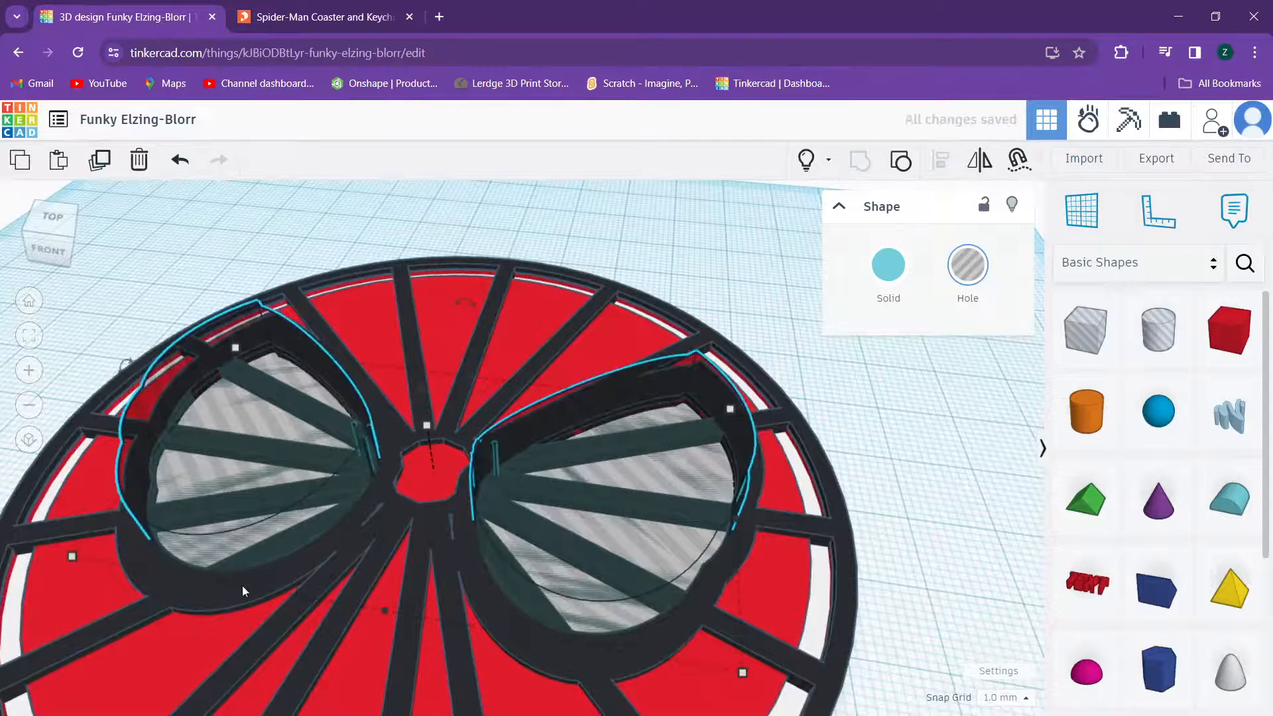
{"action": "left_click", "coordinate": [192, 605], "text": "shift"}
{"action": "left_click", "coordinate": [860, 167]}
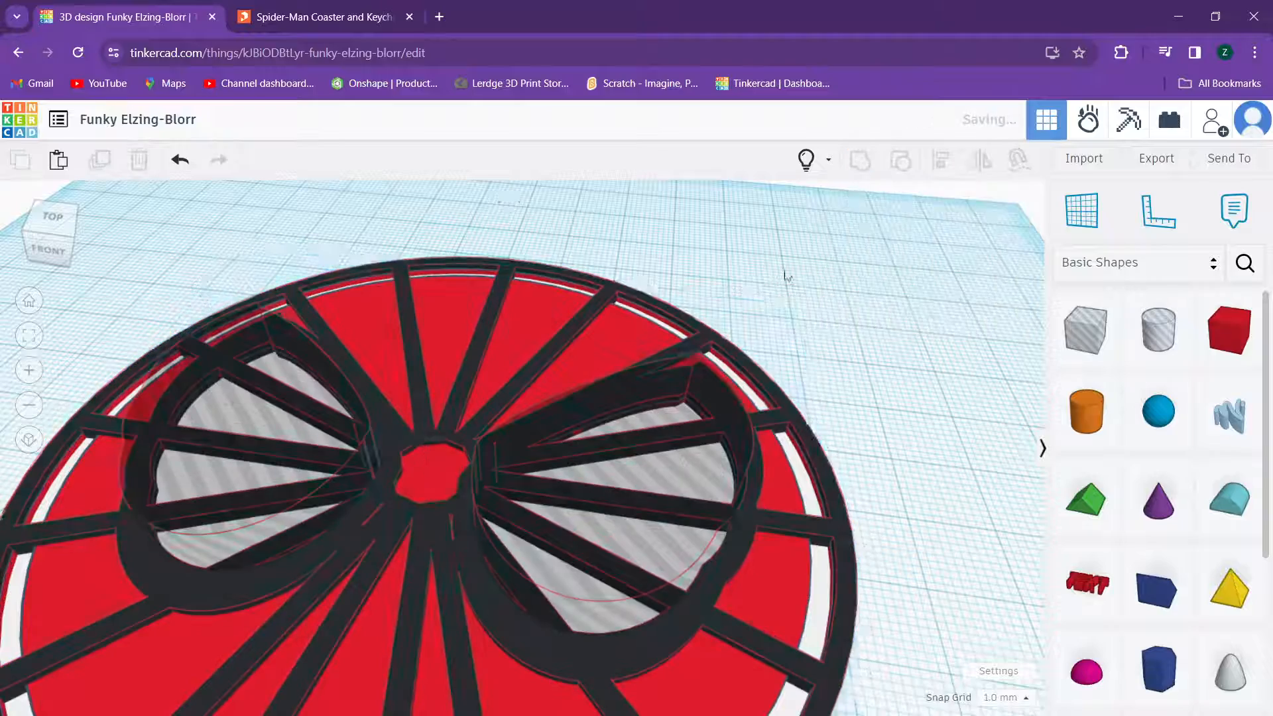
{"action": "right_click_drag", "start_coordinate": [621, 350], "coordinate": [678, 388]}
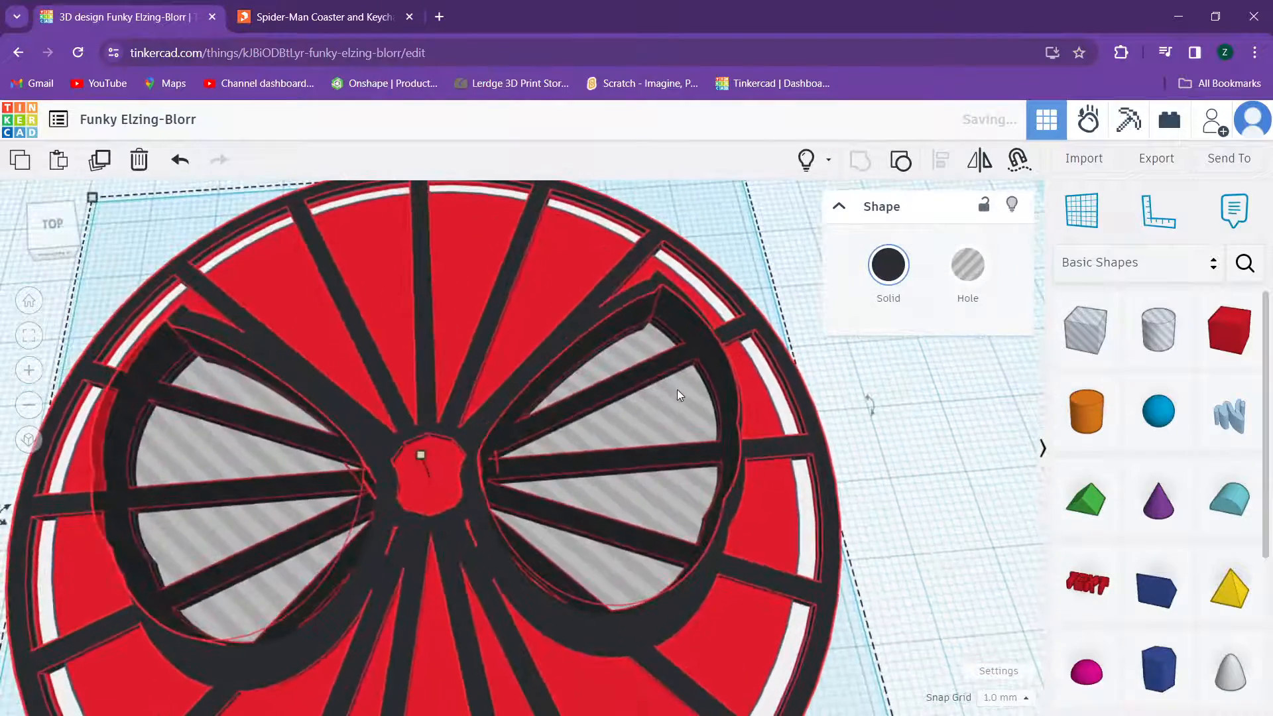
{"action": "scroll", "coordinate": [582, 433], "scroll_direction": "up", "scroll_amount": 2}
{"action": "scroll", "coordinate": [542, 465], "scroll_direction": "down", "scroll_amount": 4}
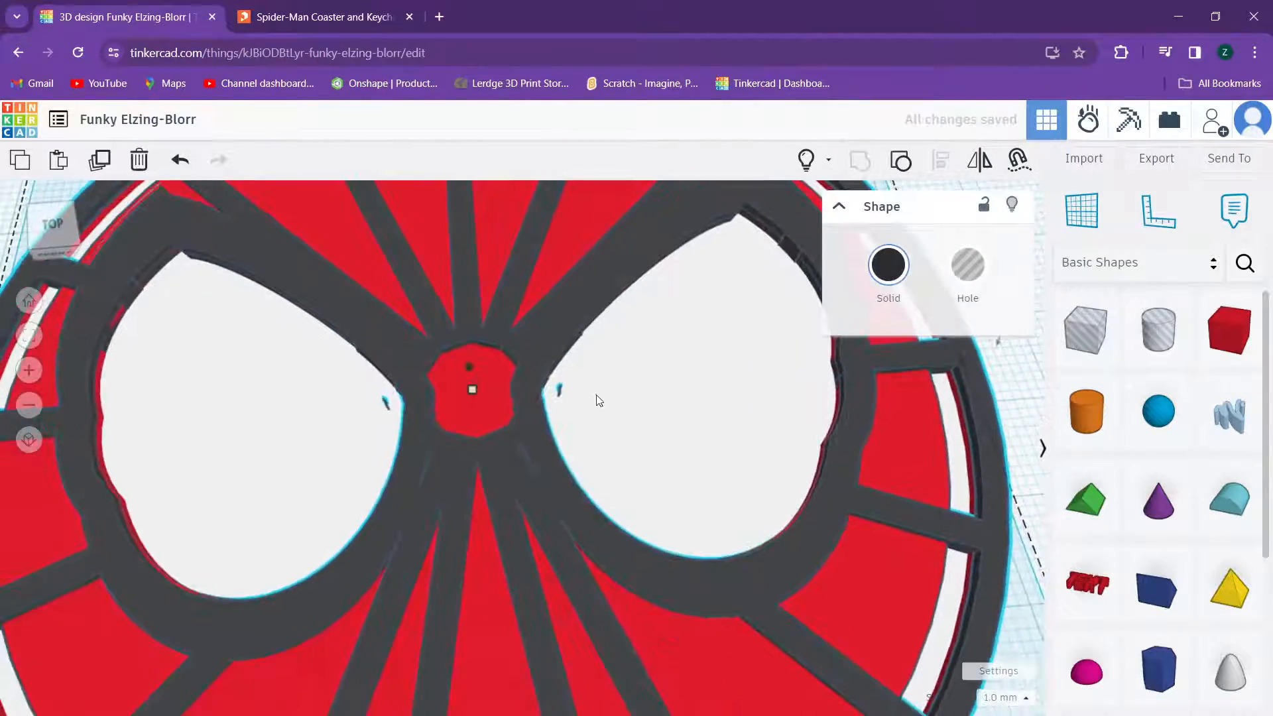
{"action": "middle_click_drag", "start_coordinate": [515, 431], "coordinate": [522, 502]}
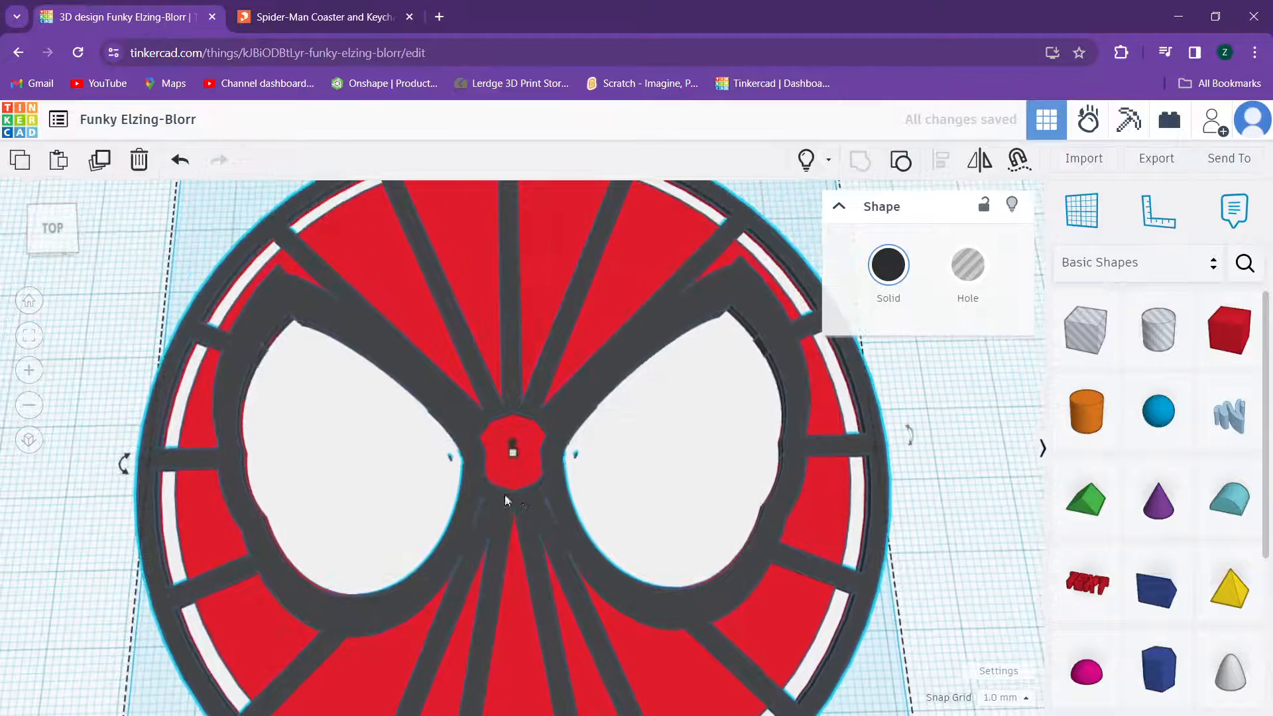
Step: Place a cylinder hole over the leftover black speck in the right eye and reduce it to a narrow oval
{"action": "scroll", "coordinate": [444, 481], "scroll_direction": "up", "scroll_amount": 2}
{"action": "right_click_drag", "start_coordinate": [447, 472], "coordinate": [406, 448]}
{"action": "scroll", "coordinate": [460, 408], "scroll_direction": "up", "scroll_amount": 6}
{"action": "scroll", "coordinate": [554, 418], "scroll_direction": "down", "scroll_amount": 6}
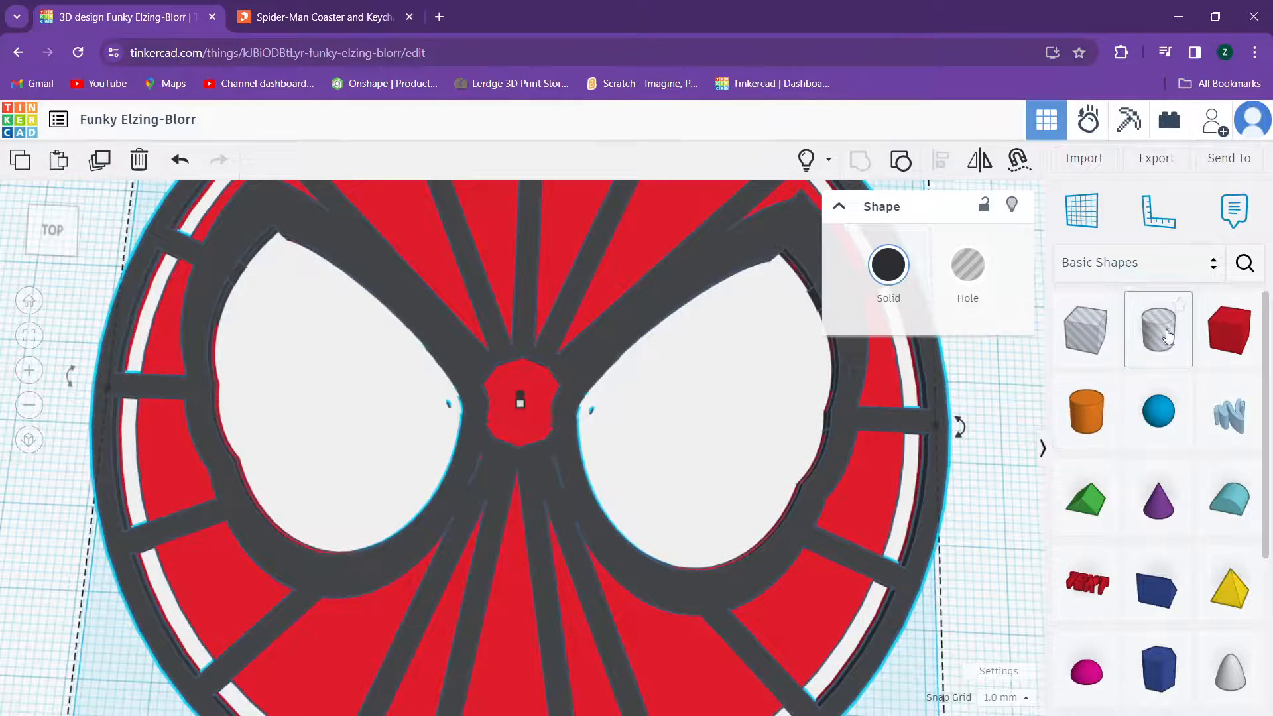
{"action": "left_click_drag", "start_coordinate": [1168, 336], "coordinate": [702, 407]}
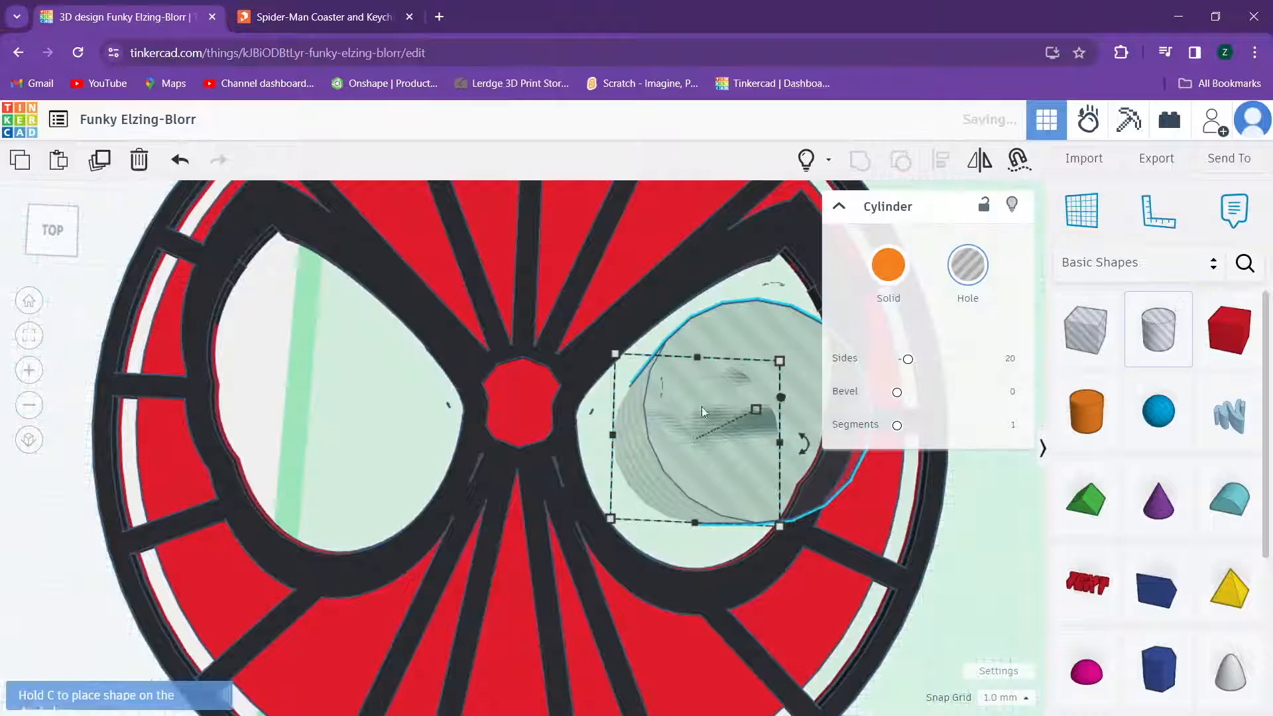
{"action": "left_click_drag", "start_coordinate": [697, 357], "coordinate": [659, 427]}
{"action": "right_click_drag", "start_coordinate": [659, 427], "coordinate": [528, 428]}
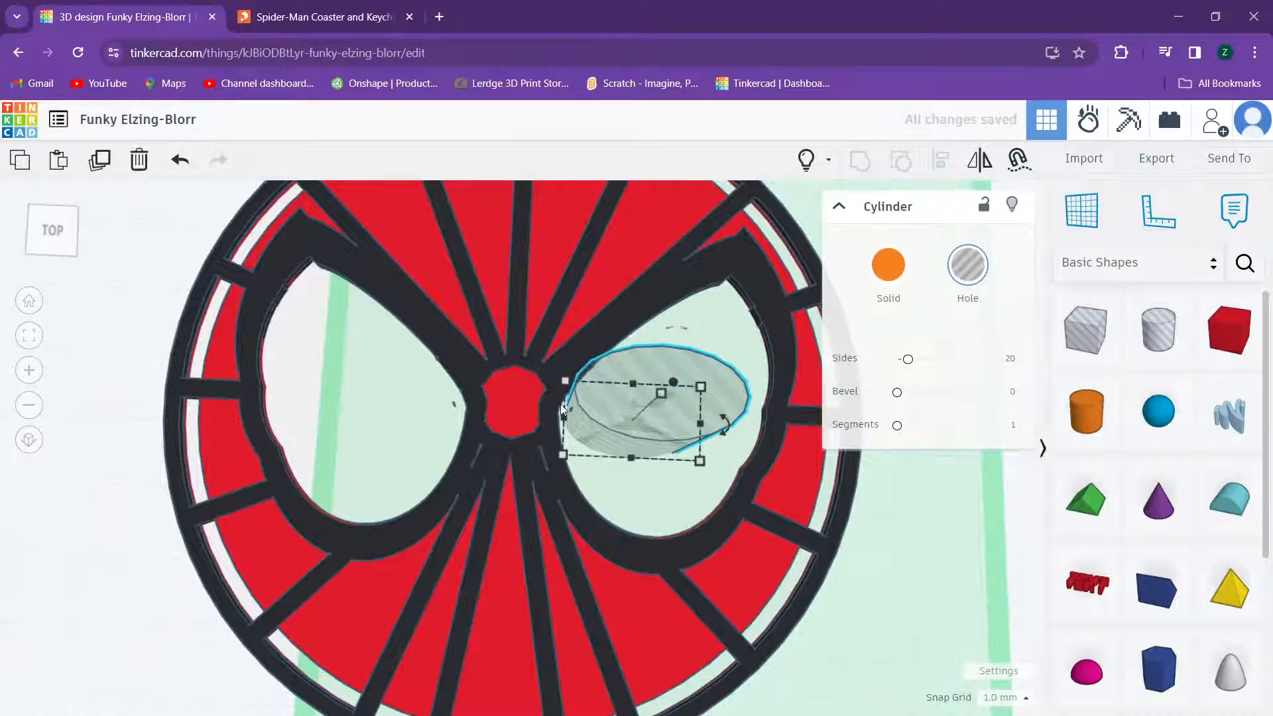
Step: Duplicate the oval hole over the left eye's speck and group both holes with the black web
{"action": "key", "text": "ctrl+d"}
{"action": "left_click_drag", "start_coordinate": [611, 415], "coordinate": [332, 404]}
{"action": "left_click", "coordinate": [382, 538], "text": "shift"}
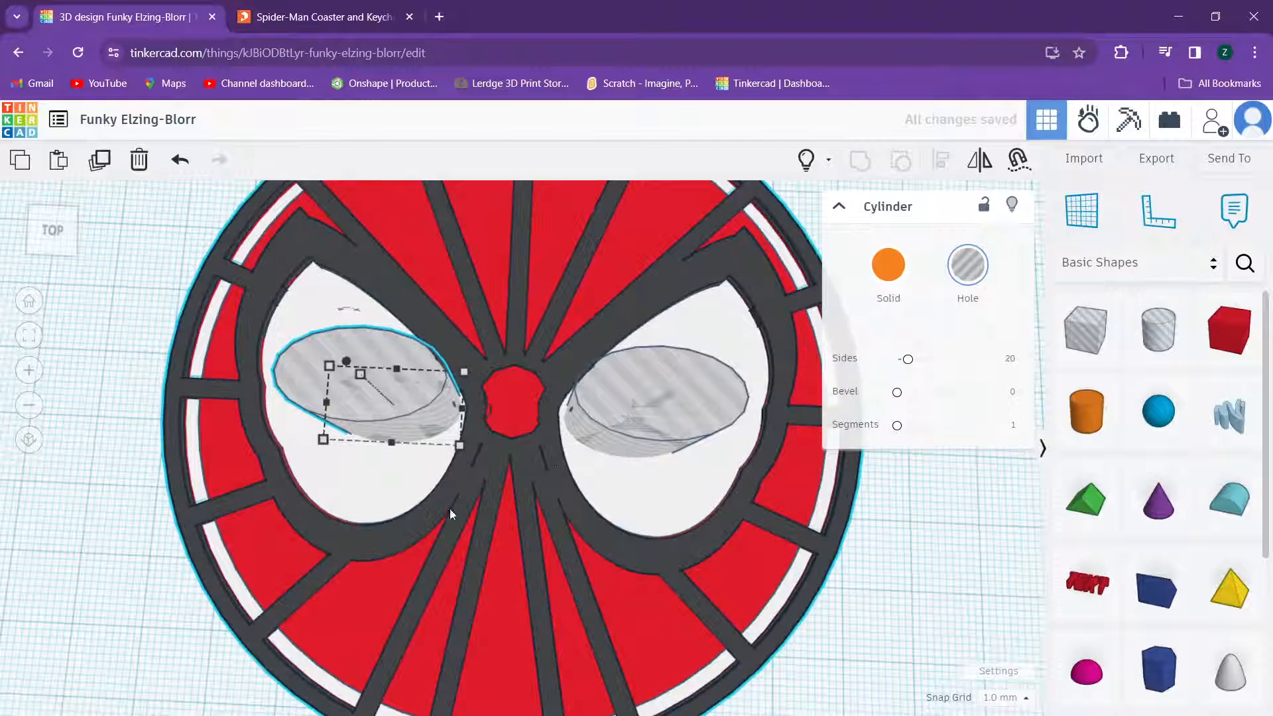
{"action": "left_click", "coordinate": [615, 419], "text": "shift"}
{"action": "left_click", "coordinate": [865, 163]}
{"action": "scroll", "coordinate": [601, 355], "scroll_direction": "up", "scroll_amount": 3}
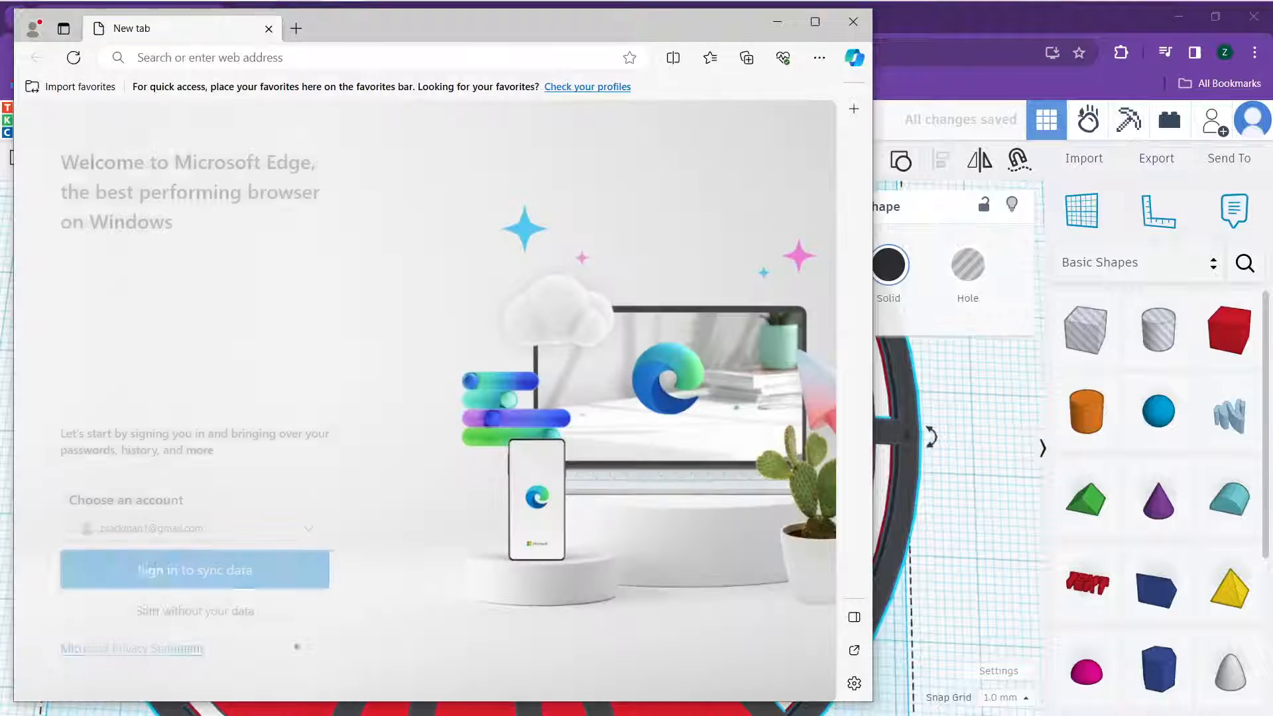
Step: Close the Microsoft Edge window covering the mask design
{"action": "left_click", "coordinate": [841, 22]}
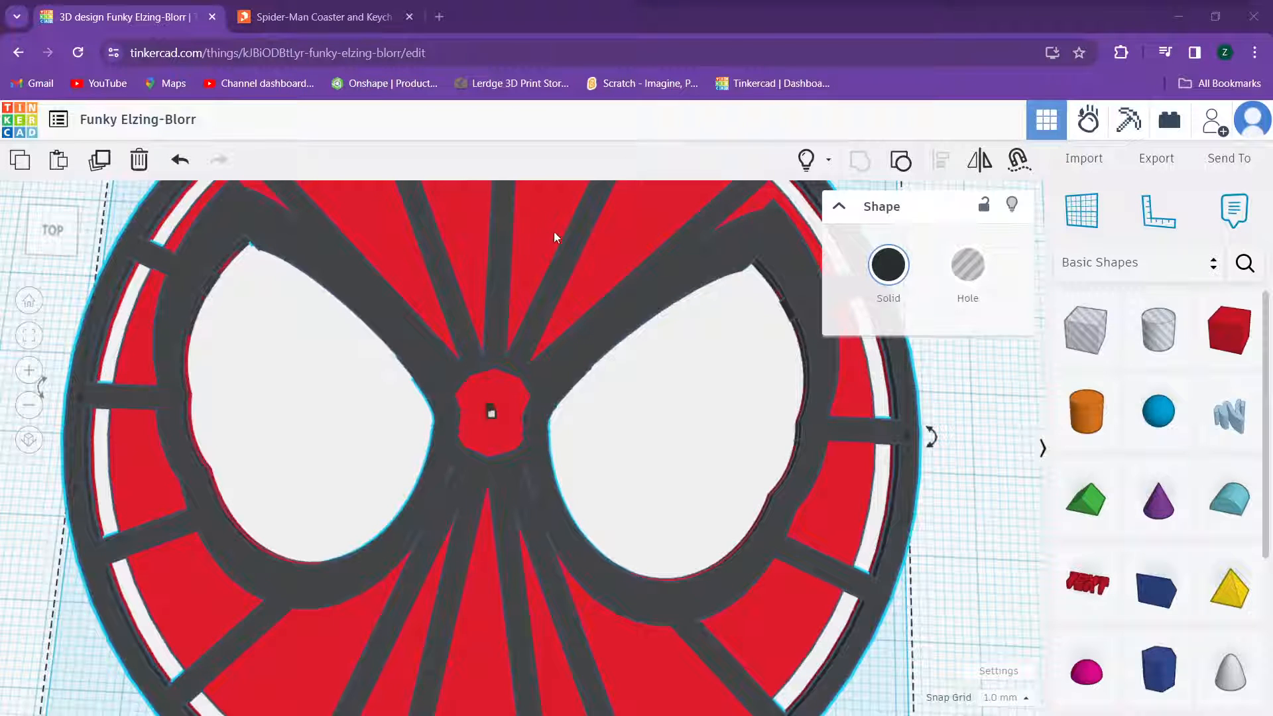
{"action": "scroll", "coordinate": [423, 256], "scroll_direction": "down", "scroll_amount": 2}
{"action": "middle_click_drag", "start_coordinate": [437, 290], "coordinate": [505, 359]}
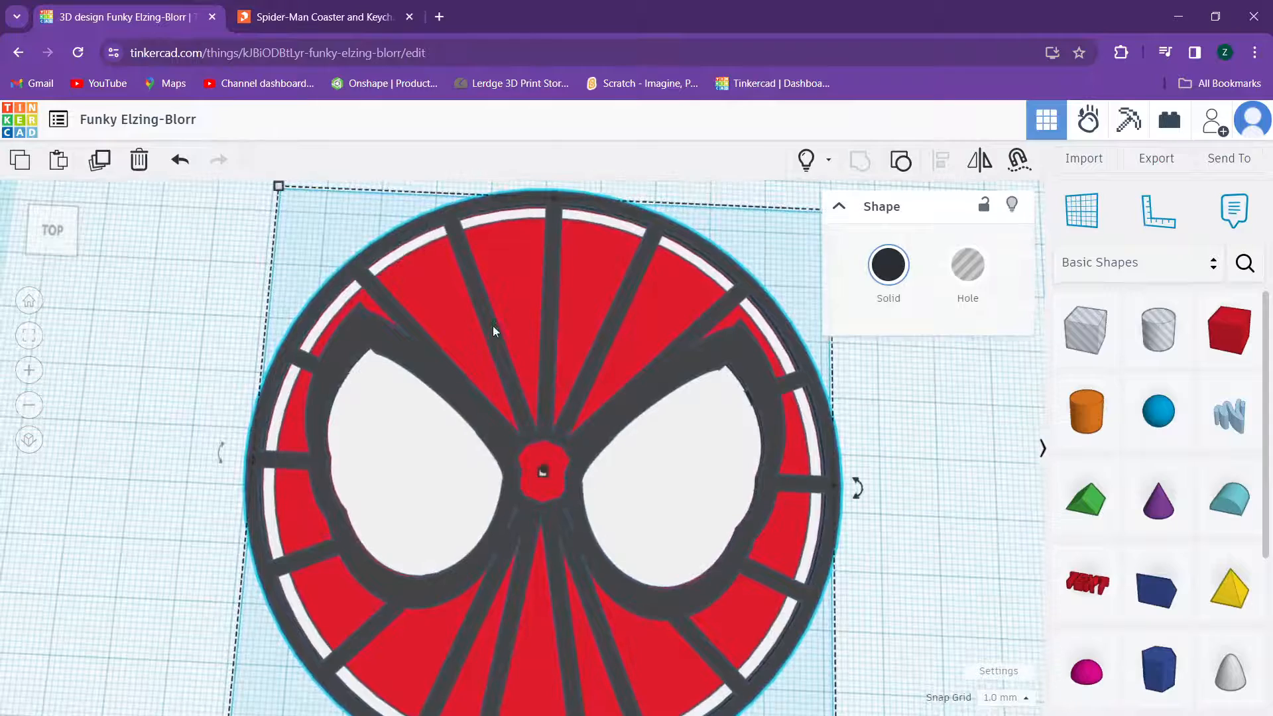
{"action": "mouse_move", "coordinate": [492, 326]}
{"action": "right_mouse_down"}
{"action": "mouse_move", "coordinate": [523, 325]}
{"action": "mouse_move", "coordinate": [502, 319]}
{"action": "right_mouse_up"}
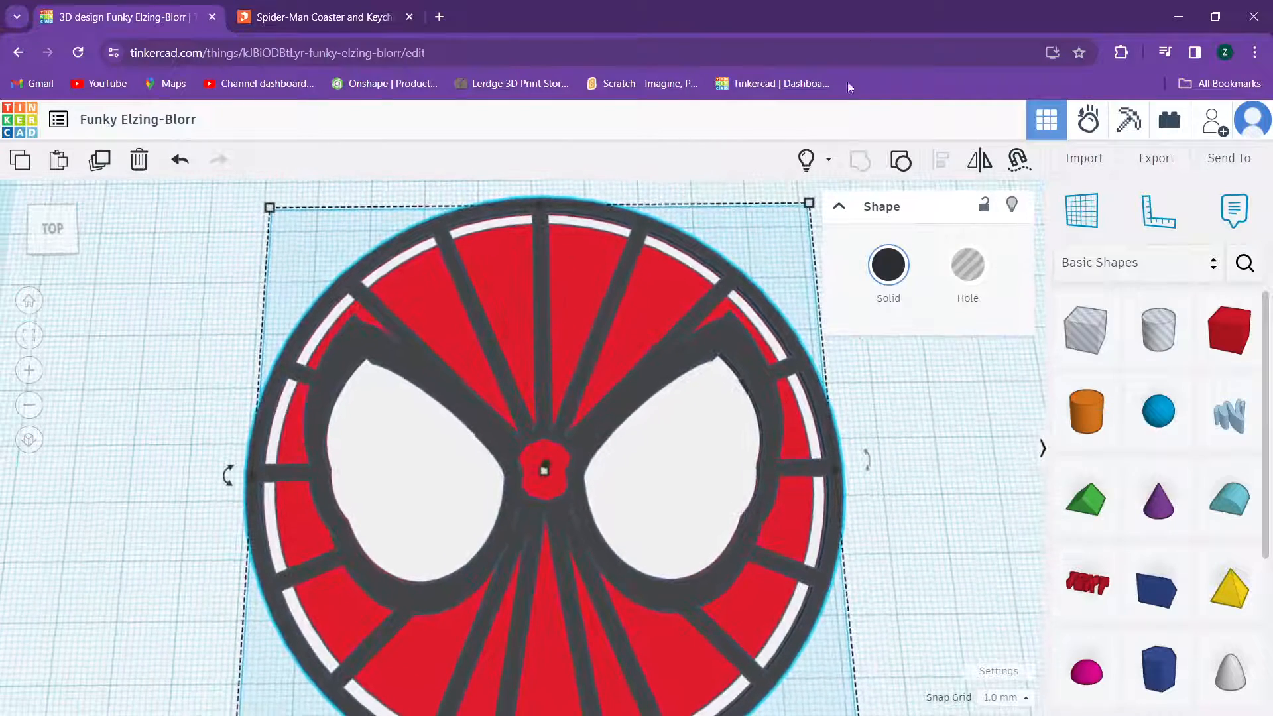
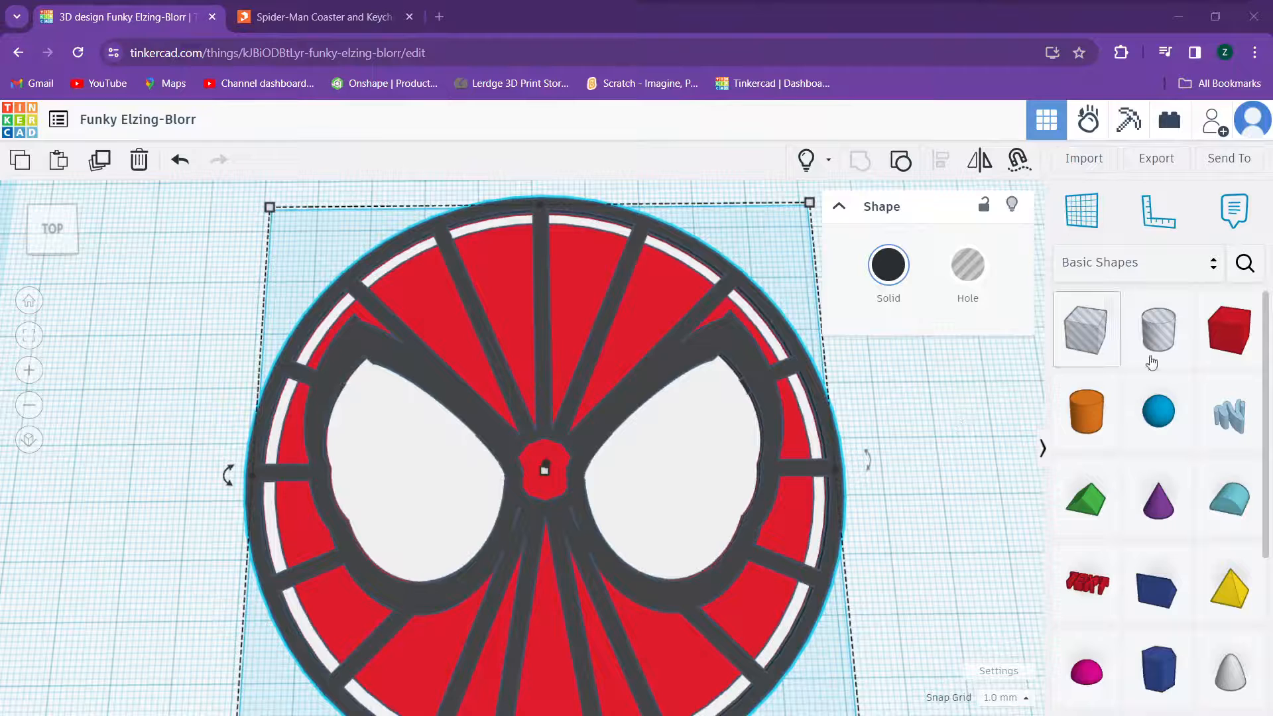
Step: Add a box on the mask's forehead, narrow it to 4 mm, colour it black and lower its height
{"action": "left_click_drag", "start_coordinate": [1235, 333], "coordinate": [574, 284]}
{"action": "scroll", "coordinate": [575, 289], "scroll_direction": "up", "scroll_amount": 3}
{"action": "left_click_drag", "start_coordinate": [570, 234], "coordinate": [615, 320]}
{"action": "left_click", "coordinate": [888, 265]}
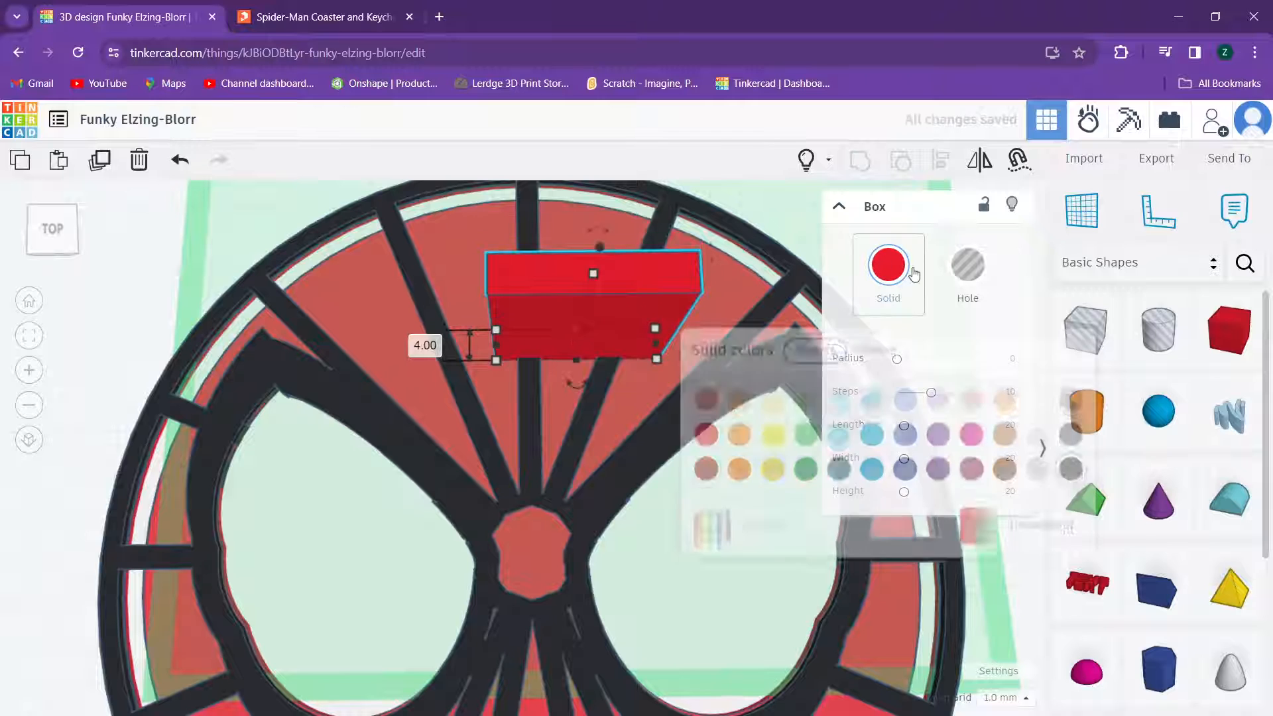
{"action": "left_click", "coordinate": [1071, 473]}
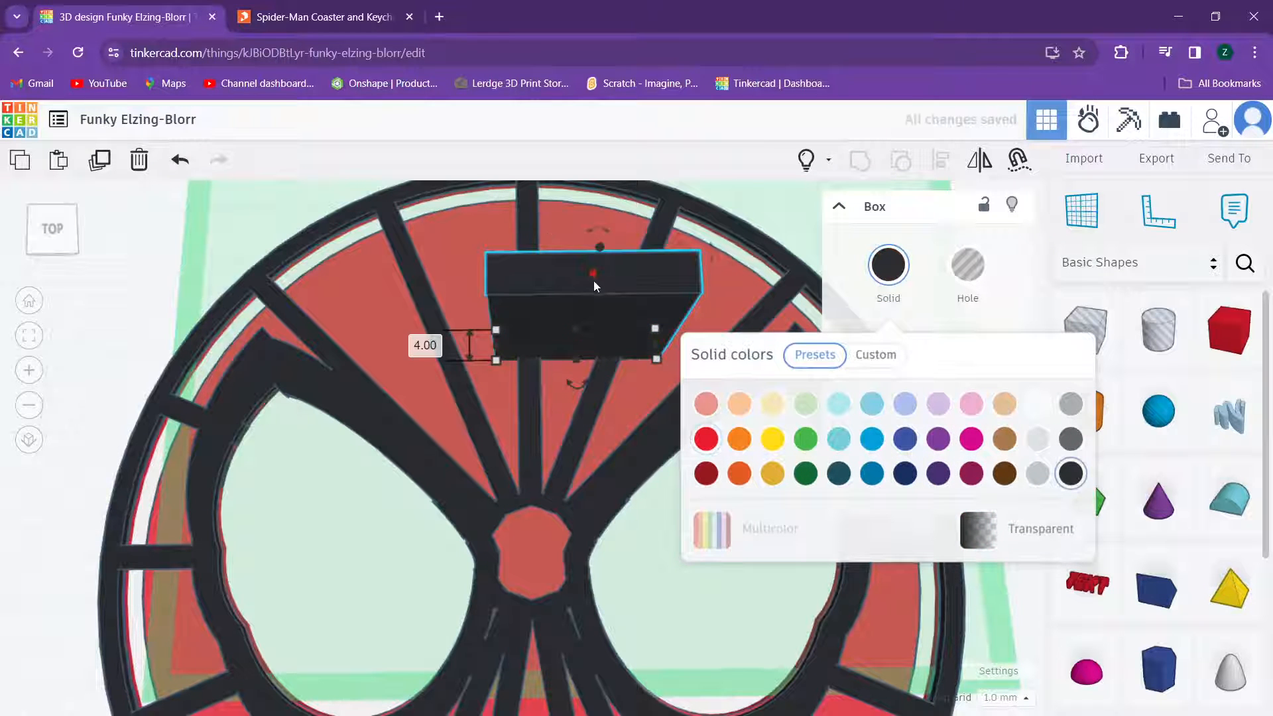
{"action": "left_click_drag", "start_coordinate": [594, 282], "coordinate": [562, 389]}
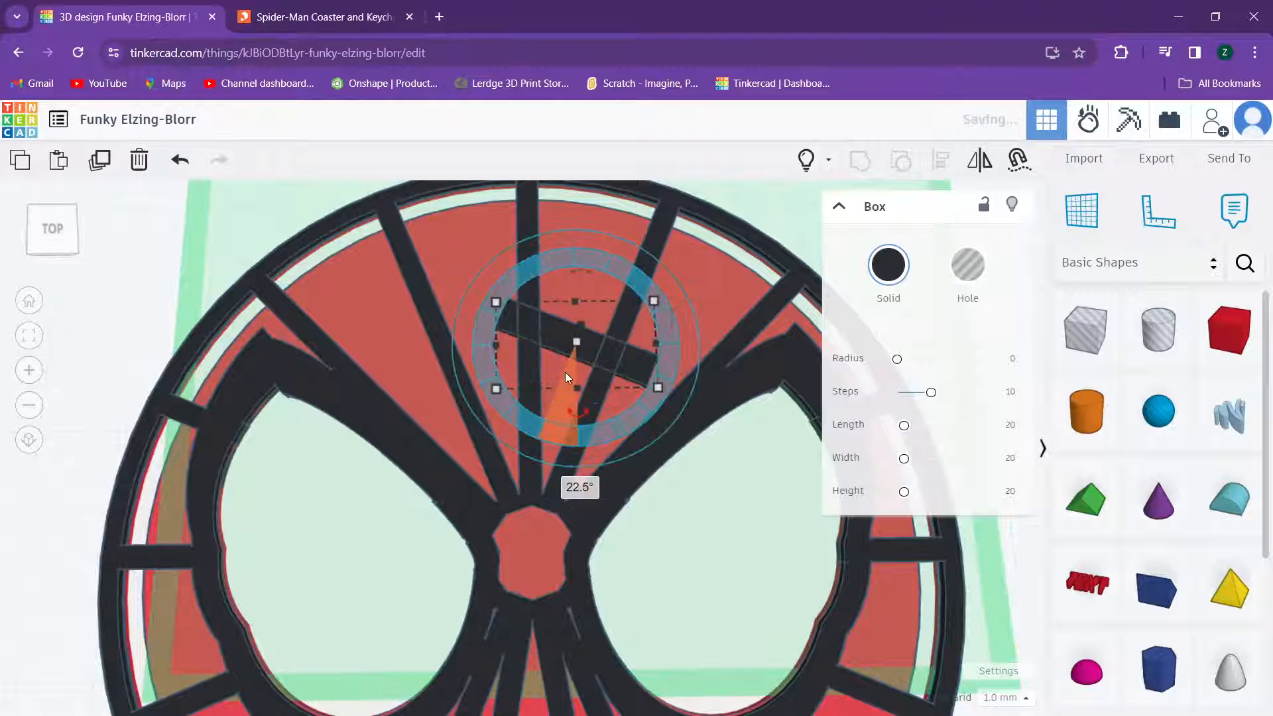
Step: Undo the 22.5° rotation of the black box on the forehead
{"action": "scroll", "coordinate": [492, 371], "scroll_direction": "up", "scroll_amount": 1}
{"action": "middle_click_drag", "start_coordinate": [425, 327], "coordinate": [375, 310]}
{"action": "middle_click_drag", "start_coordinate": [519, 399], "coordinate": [492, 445]}
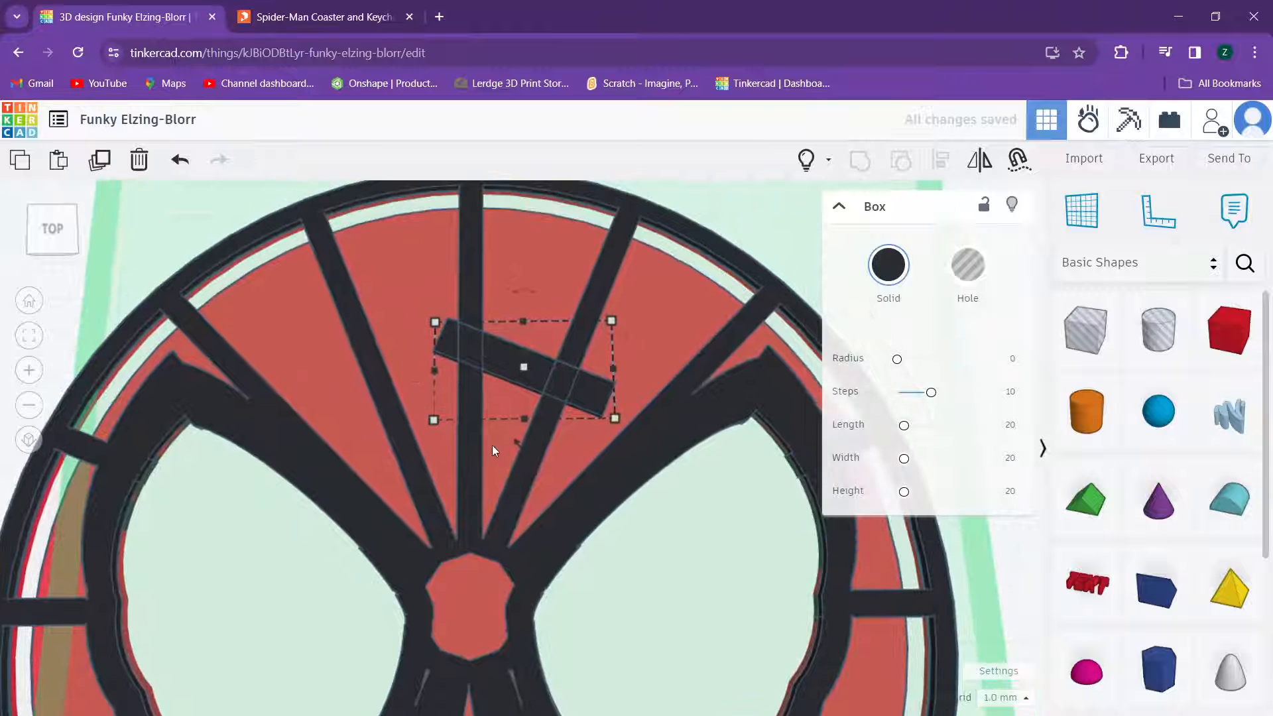
{"action": "mouse_move", "coordinate": [611, 375]}
{"action": "key", "text": "ctrl+z"}
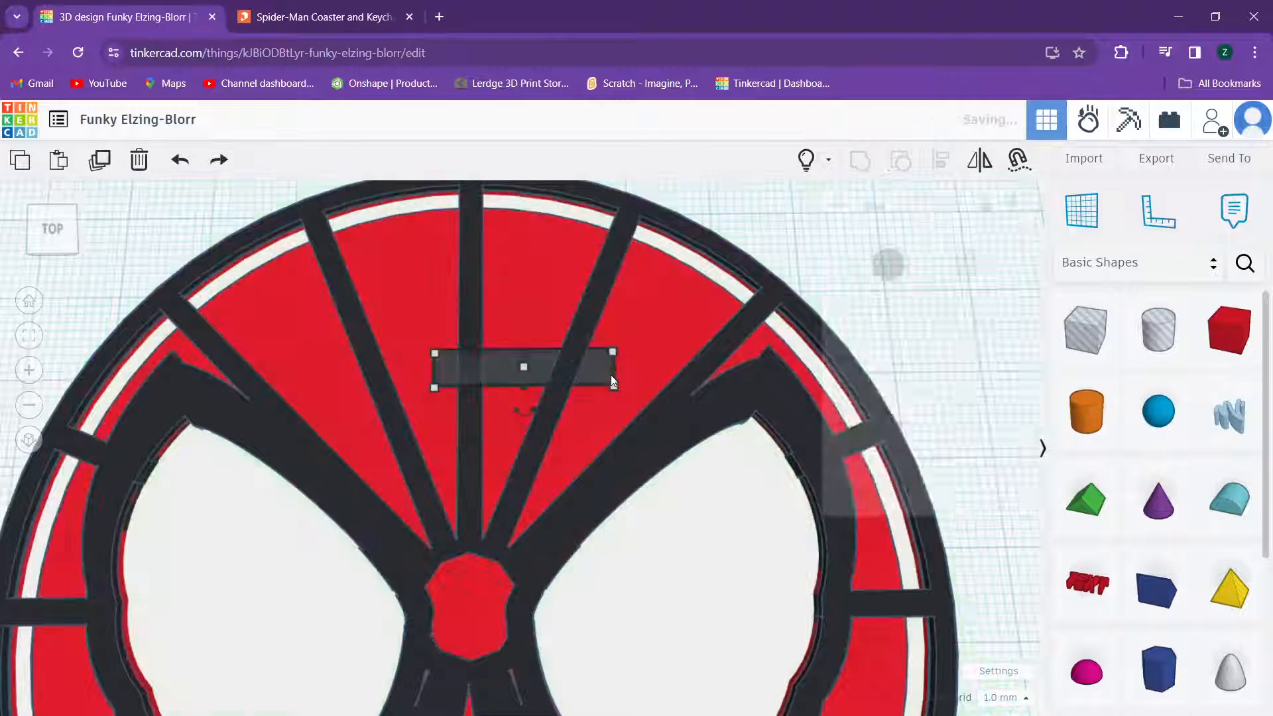
Step: Shorten and tilt the black box, and fit it between the upper vertical web bar and the bar to its right
{"action": "left_click_drag", "start_coordinate": [566, 364], "coordinate": [540, 369]}
{"action": "left_click_drag", "start_coordinate": [496, 416], "coordinate": [489, 418]}
{"action": "left_click_drag", "start_coordinate": [523, 379], "coordinate": [556, 320]}
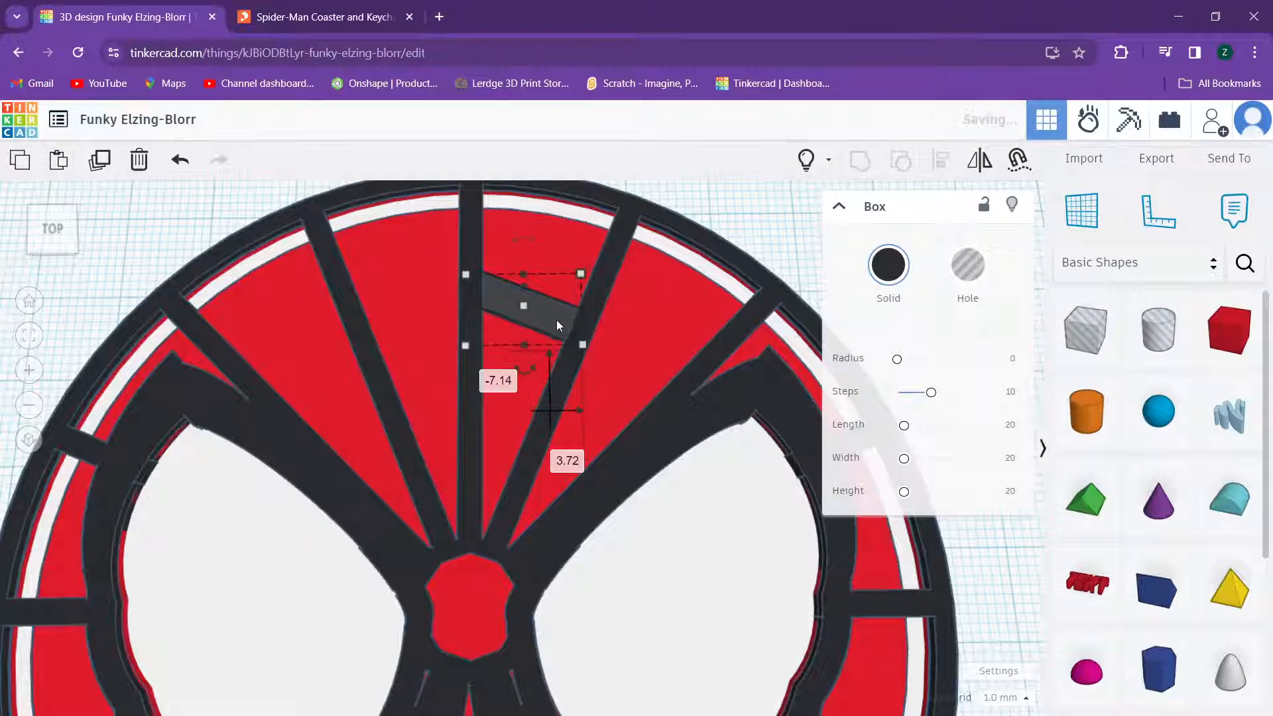
{"action": "middle_click_drag", "start_coordinate": [555, 320], "coordinate": [388, 434]}
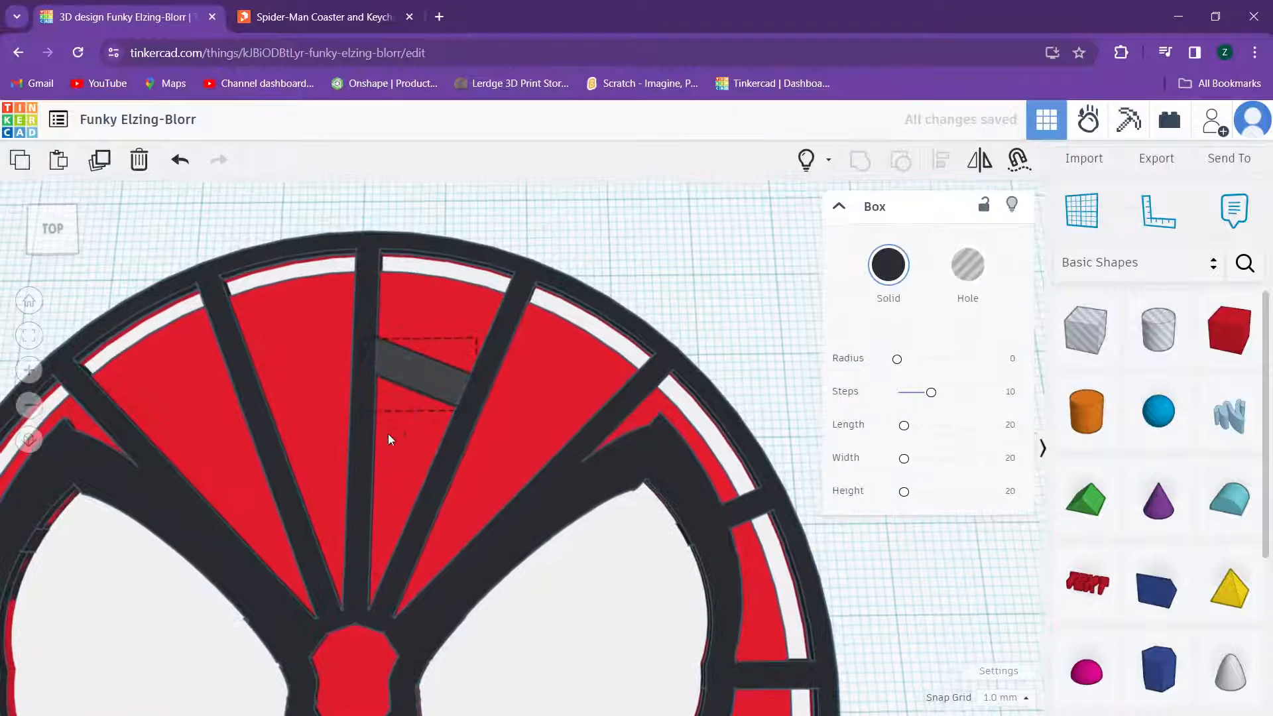
{"action": "left_click_drag", "start_coordinate": [417, 373], "coordinate": [439, 348]}
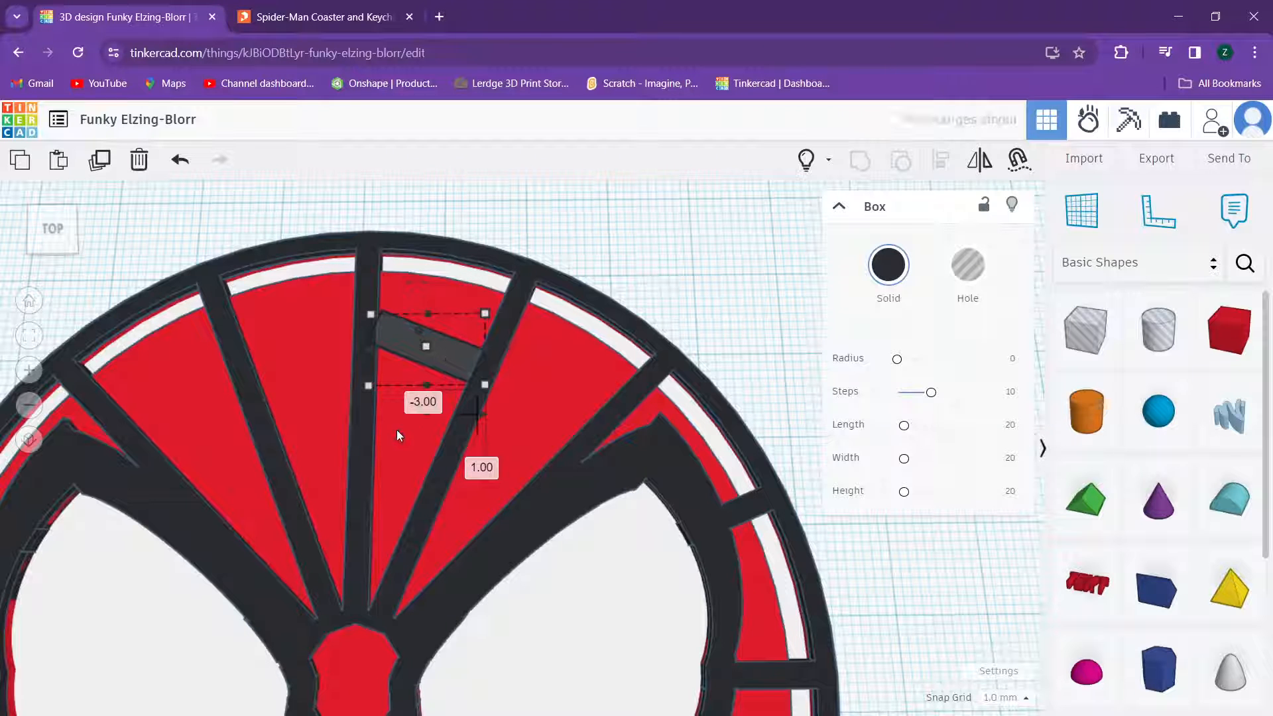
{"action": "scroll", "coordinate": [396, 435], "scroll_direction": "up", "scroll_amount": 5}
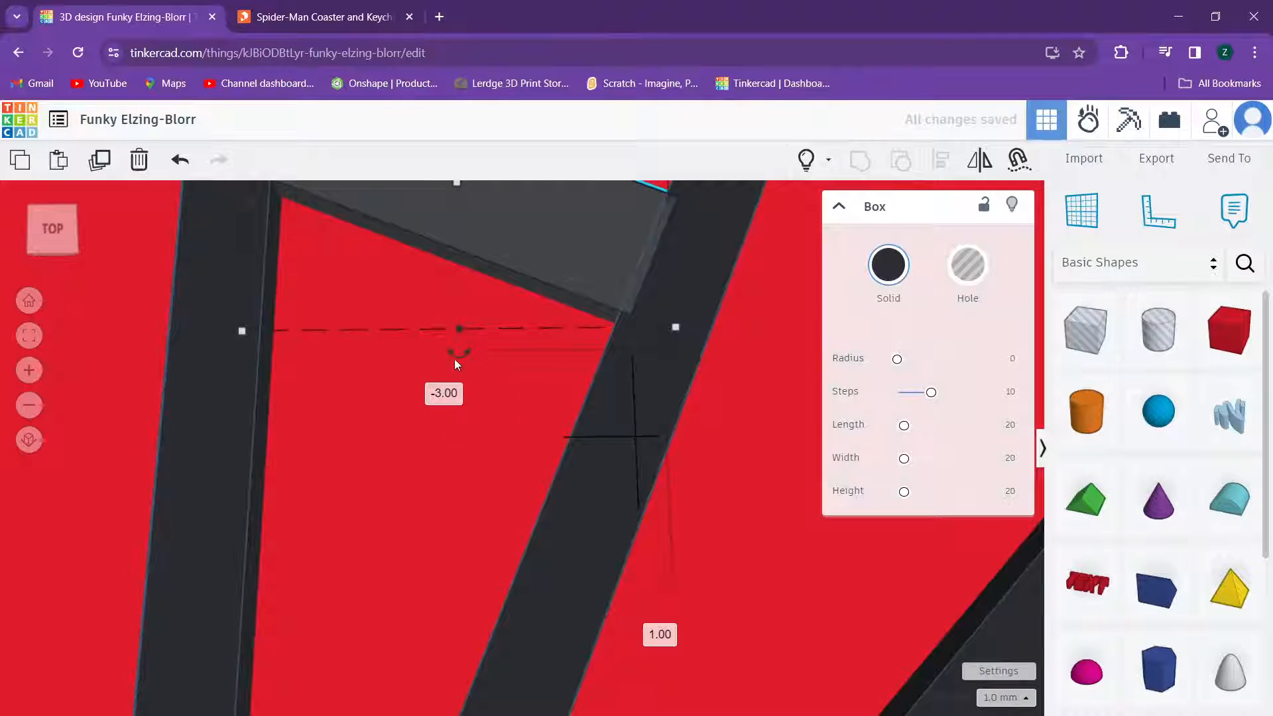
Step: Resize the black box to about 15 mm long and tilt it between the upper vertical web bar and the next bar clockwise
{"action": "left_click_drag", "start_coordinate": [455, 360], "coordinate": [558, 333]}
{"action": "scroll", "coordinate": [500, 348], "scroll_direction": "down", "scroll_amount": 6}
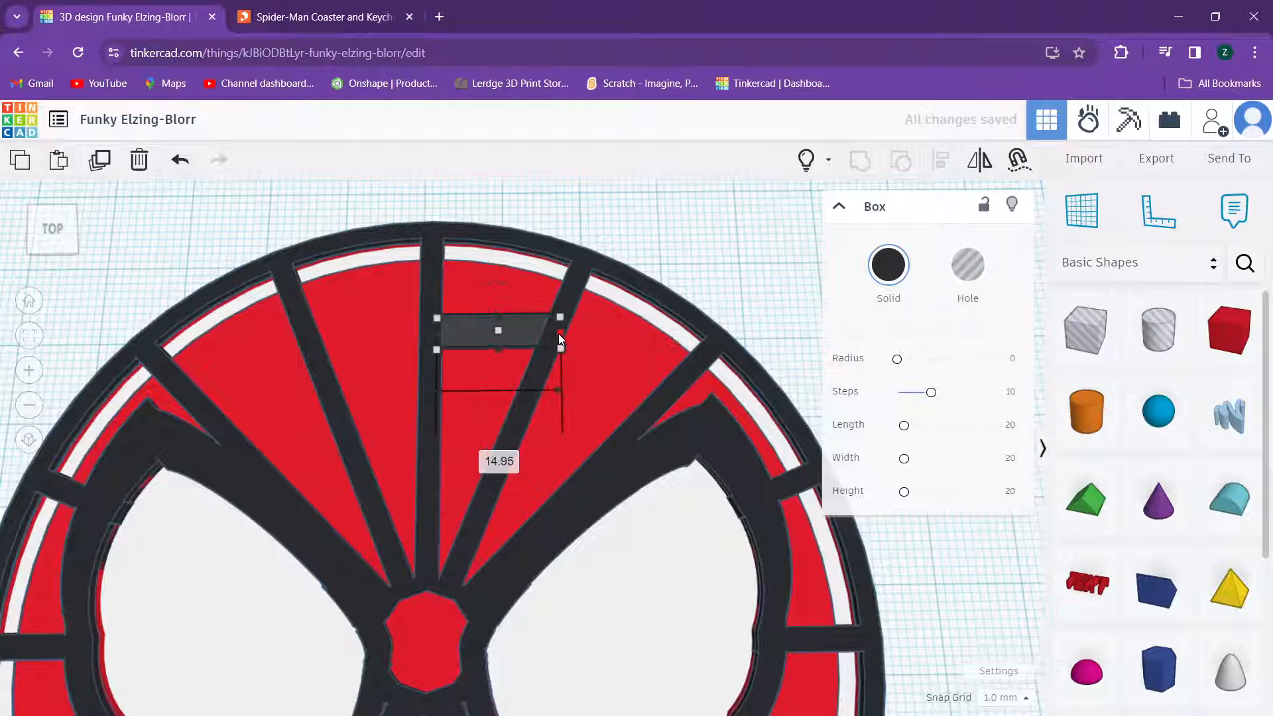
{"action": "left_click_drag", "start_coordinate": [499, 383], "coordinate": [521, 341]}
{"action": "scroll", "coordinate": [521, 344], "scroll_direction": "up", "scroll_amount": 3}
{"action": "scroll", "coordinate": [519, 364], "scroll_direction": "down", "scroll_amount": 4}
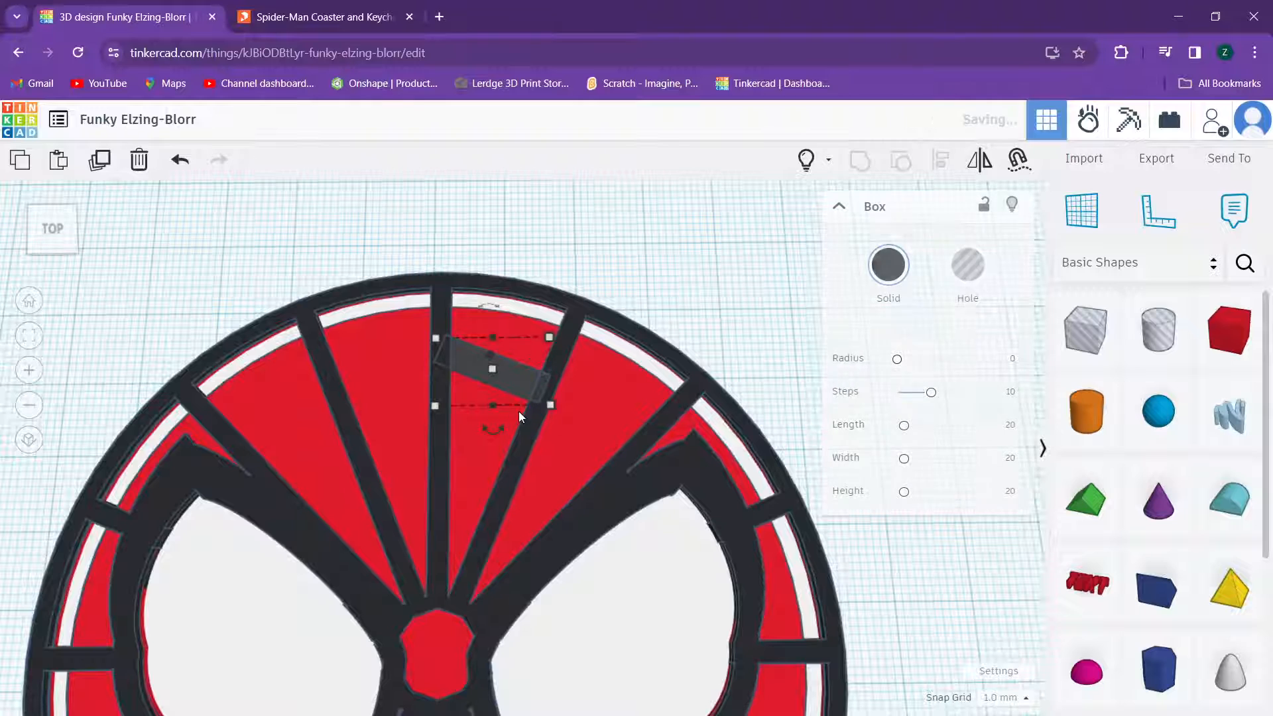
Step: Duplicate the tilted black bar, rotate the copy 22.5° clockwise and fit it between the next two web bars
{"action": "left_click_drag", "start_coordinate": [494, 429], "coordinate": [480, 435]}
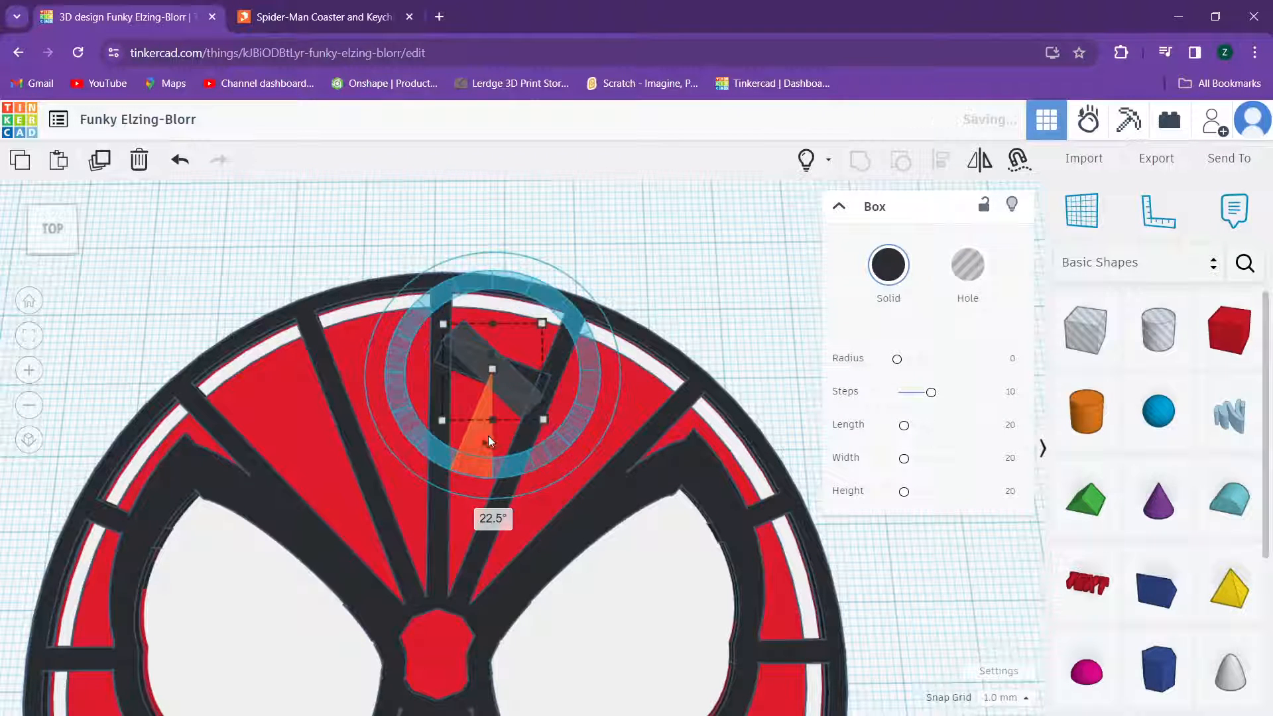
{"action": "key", "text": "Right"}
{"action": "key", "text": "Right"}
{"action": "key", "text": "Right"}
{"action": "key", "text": "Right"}
{"action": "key", "text": "Right"}
{"action": "key", "text": "Right"}
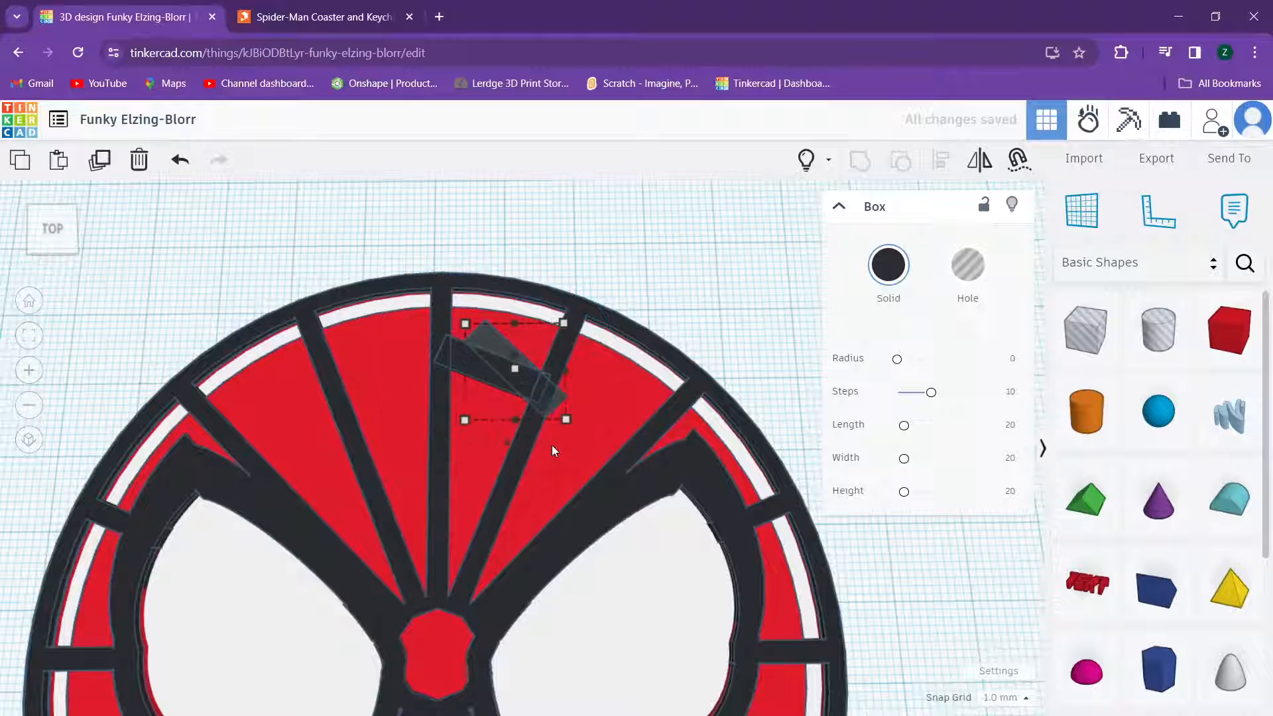
{"action": "key", "text": "Right"}
{"action": "key", "text": "Right"}
{"action": "key", "text": "Right"}
{"action": "key", "text": "Right"}
{"action": "key", "text": "Right"}
{"action": "key", "text": "Right"}
{"action": "key", "text": "Right"}
{"action": "key", "text": "Right"}
{"action": "key", "text": "Right"}
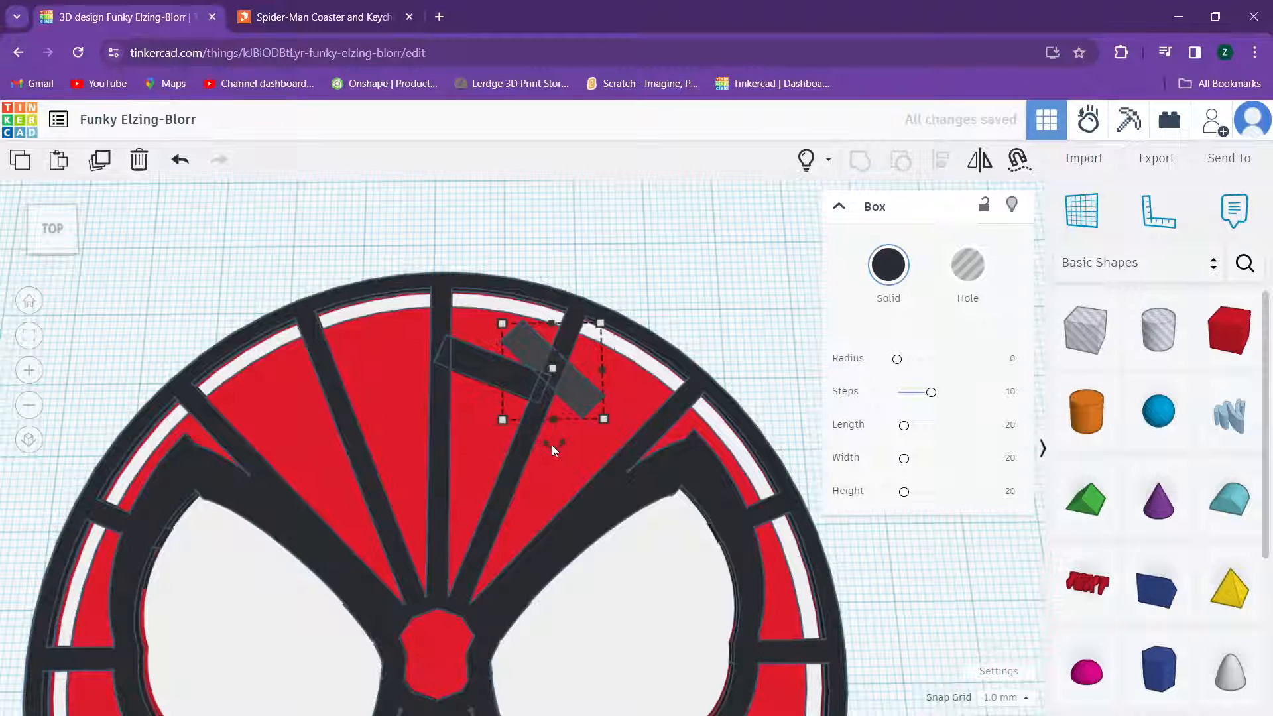
{"action": "key", "text": "Down"}
{"action": "key", "text": "Down"}
{"action": "key", "text": "Down"}
{"action": "key", "text": "Down"}
{"action": "key", "text": "Down"}
{"action": "key", "text": "Down"}
{"action": "key", "text": "Down"}
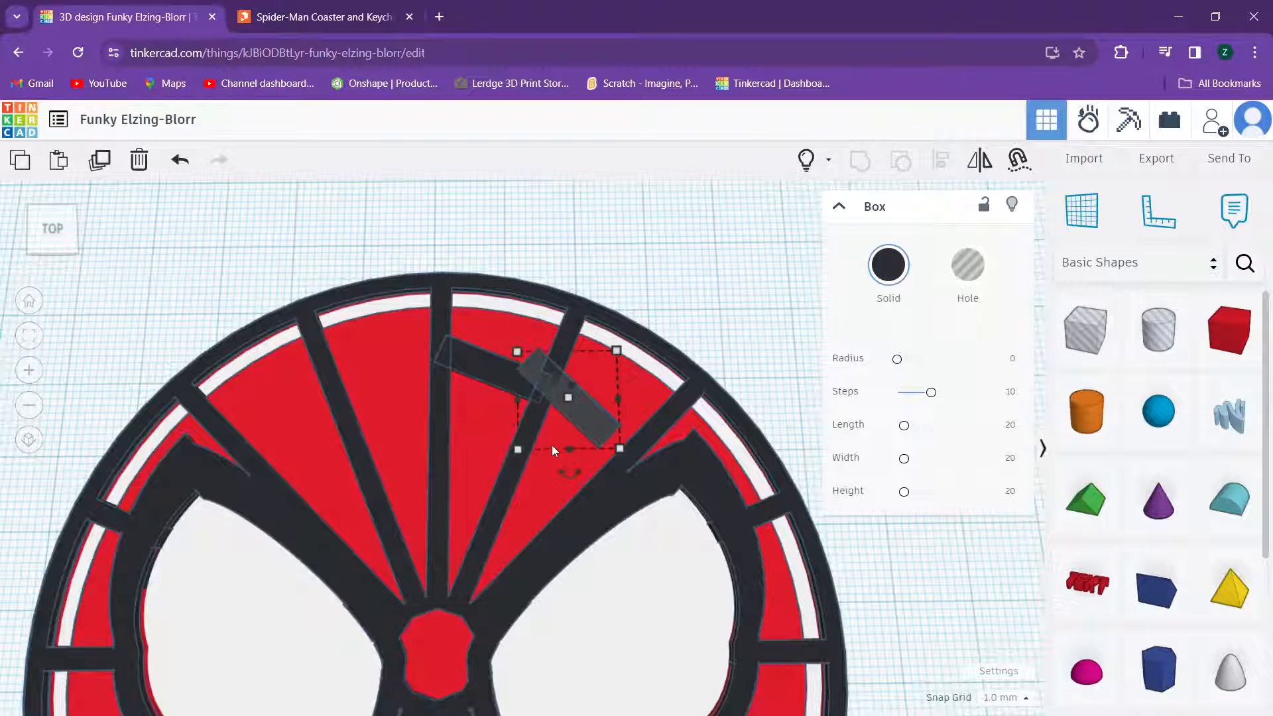
{"action": "key", "text": "Down"}
{"action": "key", "text": "Down"}
{"action": "key", "text": "Down"}
{"action": "key", "text": "Down"}
{"action": "key", "text": "Down"}
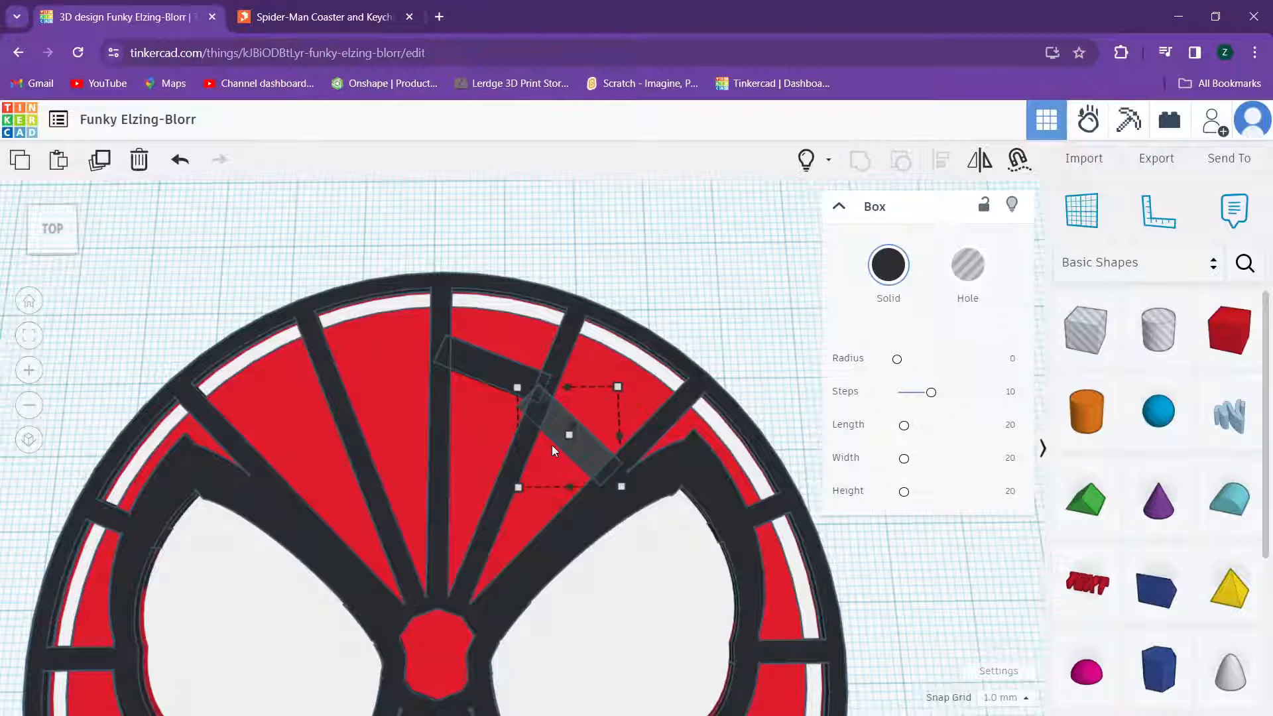
{"action": "key", "text": "Down"}
{"action": "key", "text": "Right"}
{"action": "key", "text": "Right"}
{"action": "key", "text": "Right"}
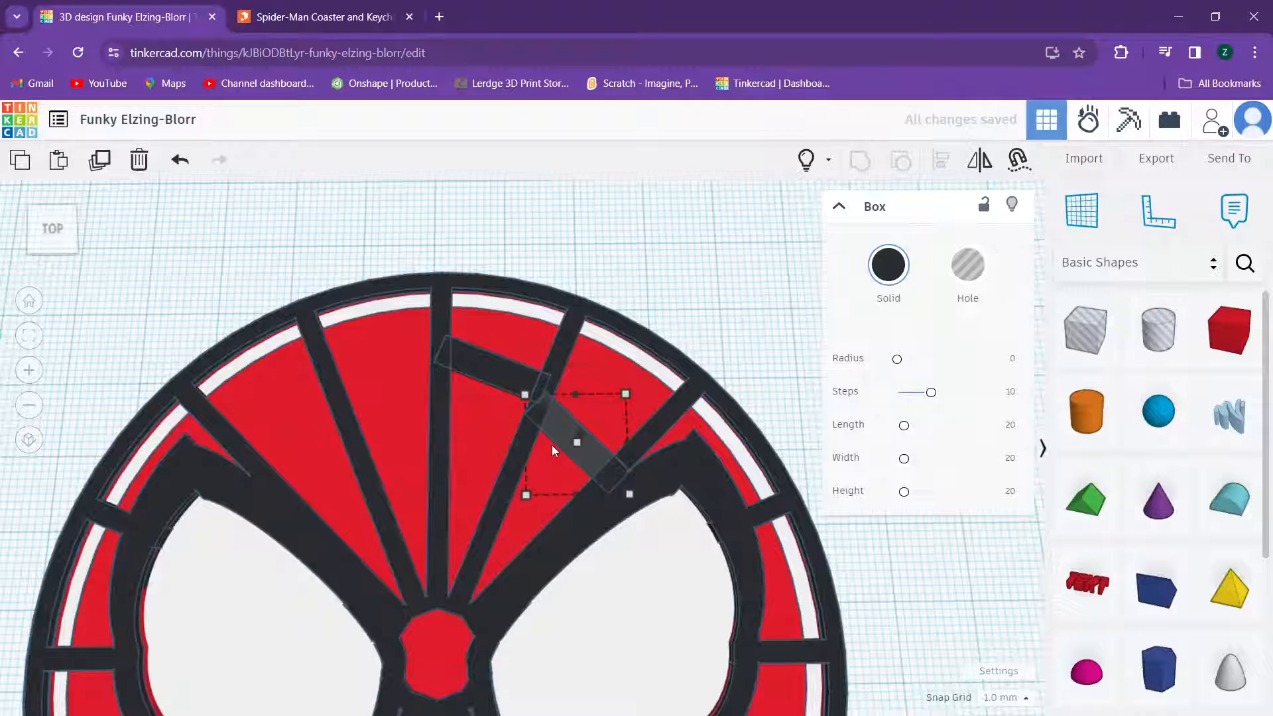
{"action": "key", "text": "Up"}
{"action": "key", "text": "Up"}
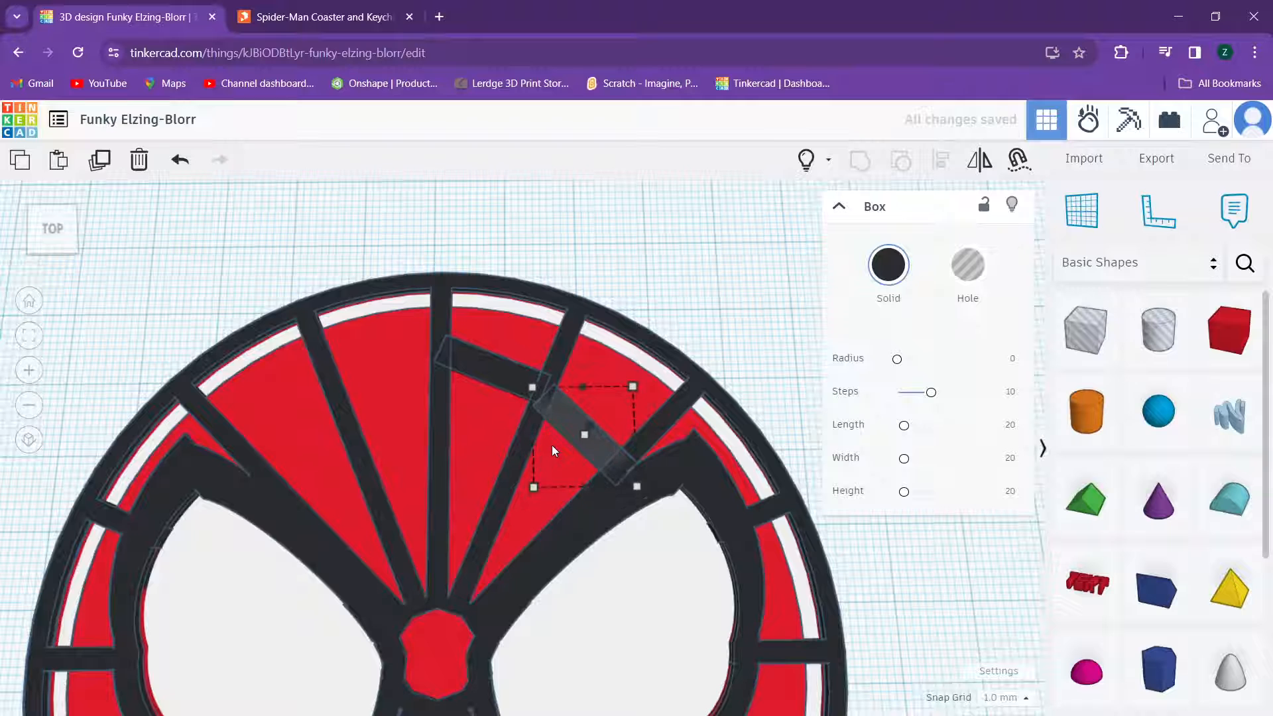
Step: Repeat the rotated duplication of the bar until the copies form a closed ring around the mask
{"action": "key", "text": "ctrl+d"}
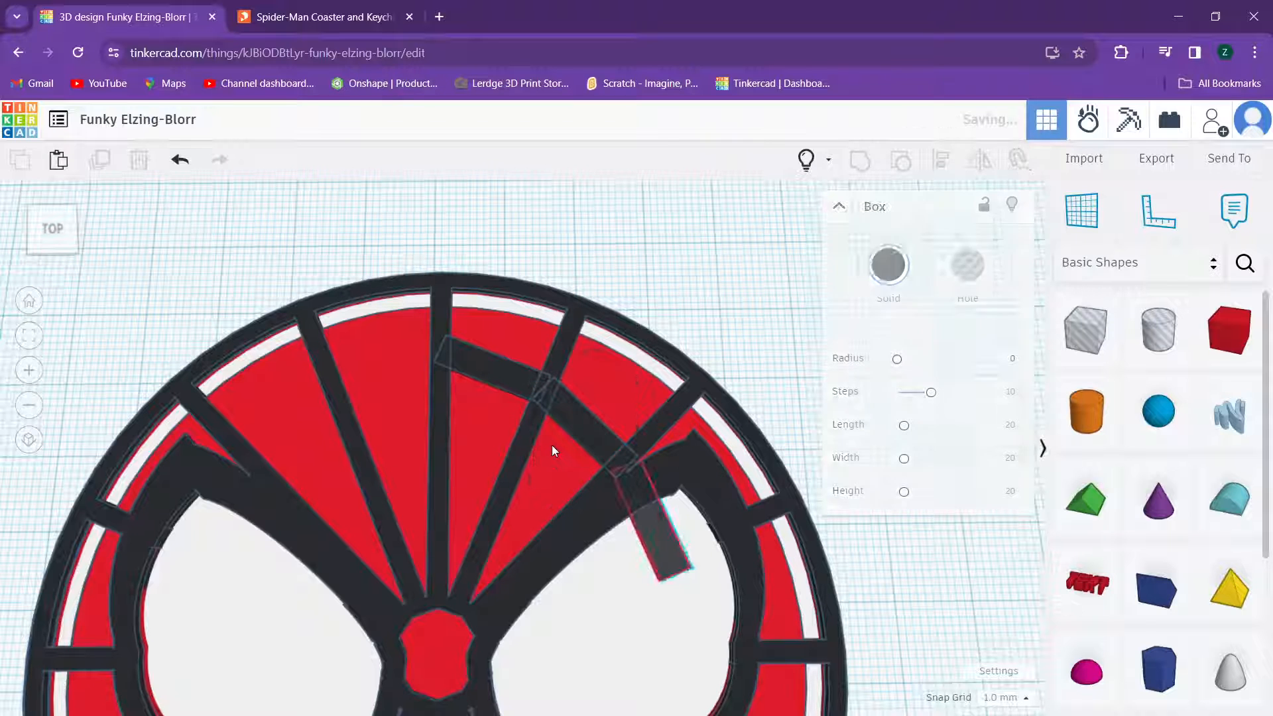
{"action": "middle_click_drag", "start_coordinate": [574, 352], "coordinate": [509, 205]}
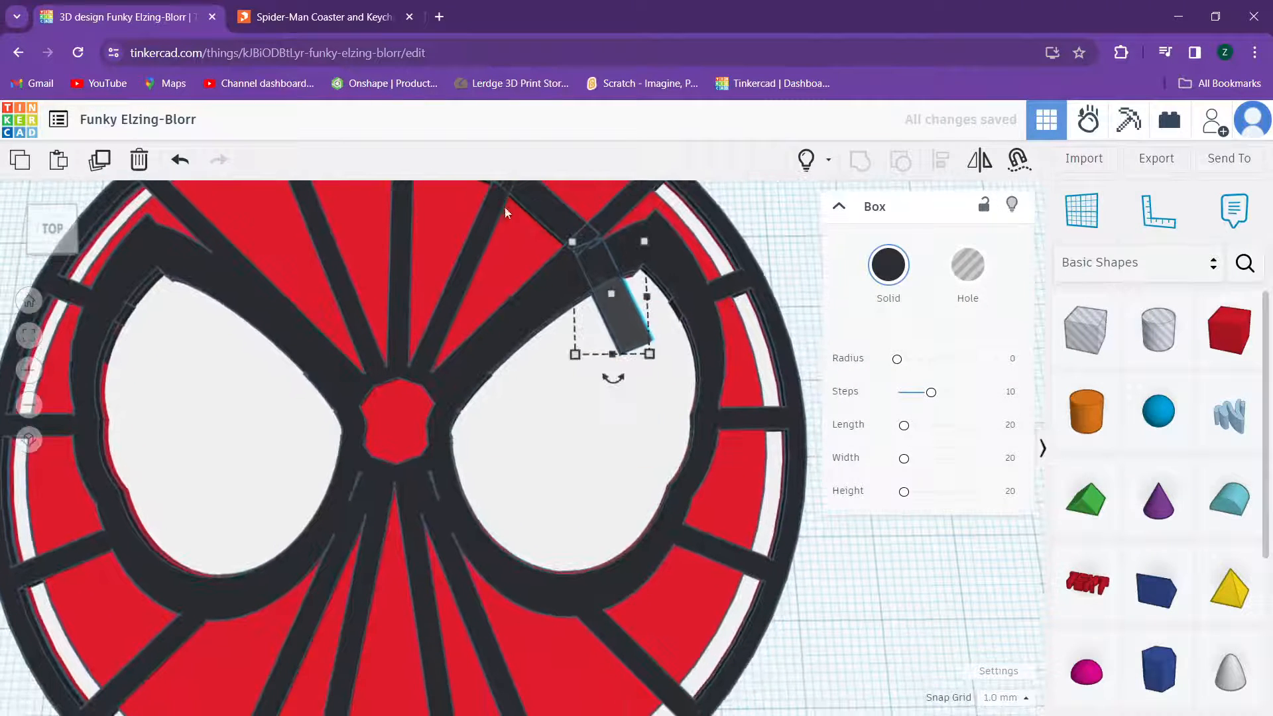
{"action": "key", "text": "ctrl+d"}
{"action": "key", "text": "ctrl+d"}
{"action": "key", "text": "ctrl+d"}
{"action": "key", "text": "ctrl+d"}
{"action": "key", "text": "ctrl+d"}
{"action": "key", "text": "ctrl+d"}
{"action": "key", "text": "ctrl+d"}
{"action": "key", "text": "ctrl+d"}
{"action": "key", "text": "ctrl+d"}
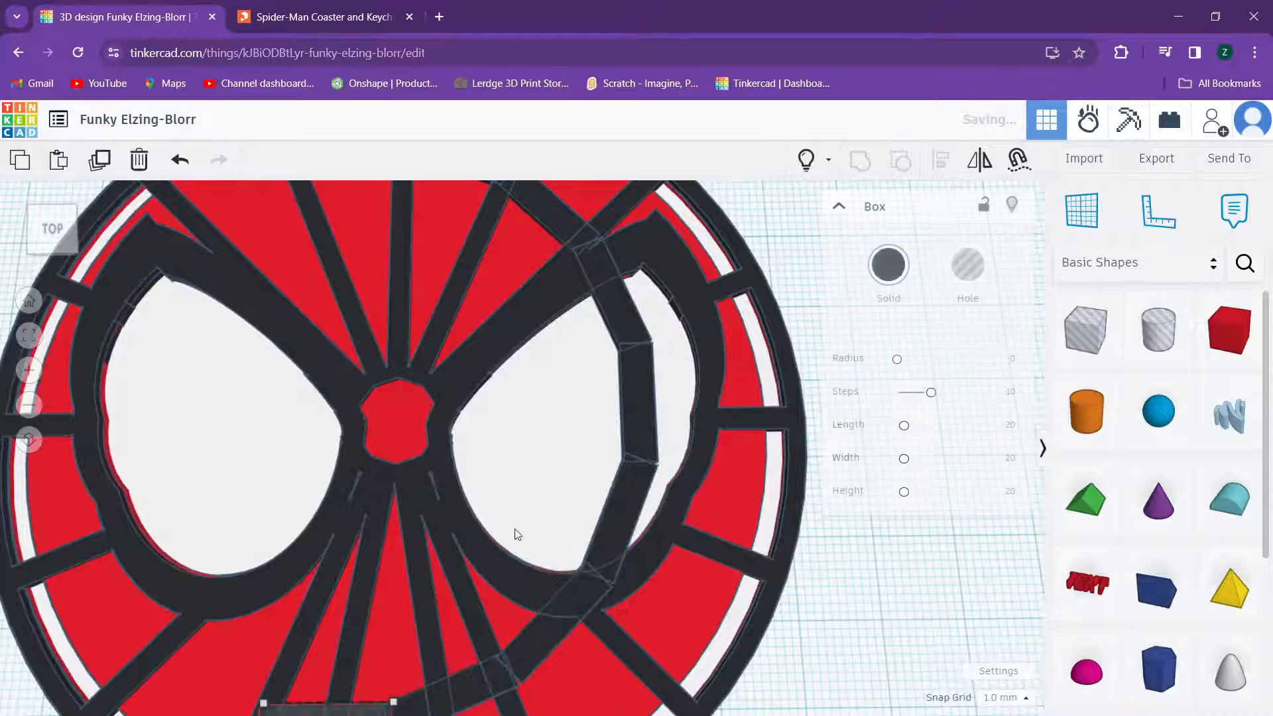
{"action": "key", "text": "ctrl+d"}
{"action": "key", "text": "ctrl+d"}
{"action": "key", "text": "ctrl+d"}
{"action": "key", "text": "ctrl+d"}
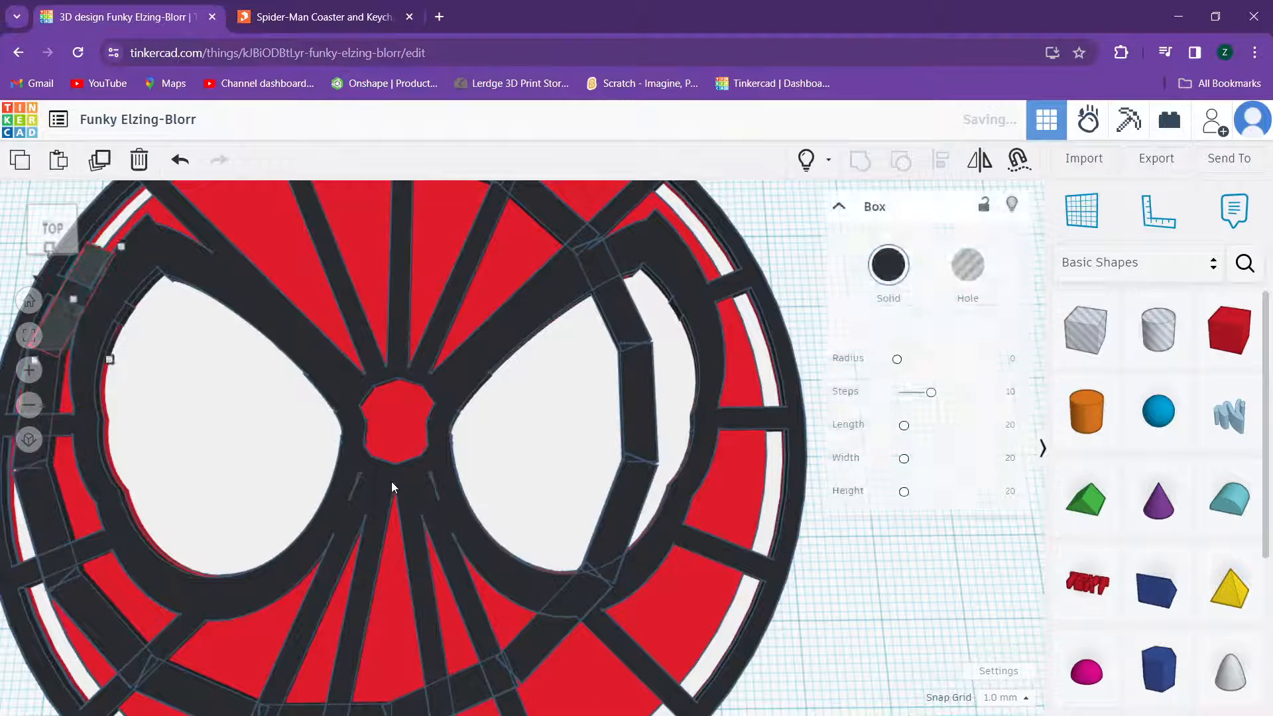
{"action": "key", "text": "ctrl+d"}
{"action": "key", "text": "ctrl+d"}
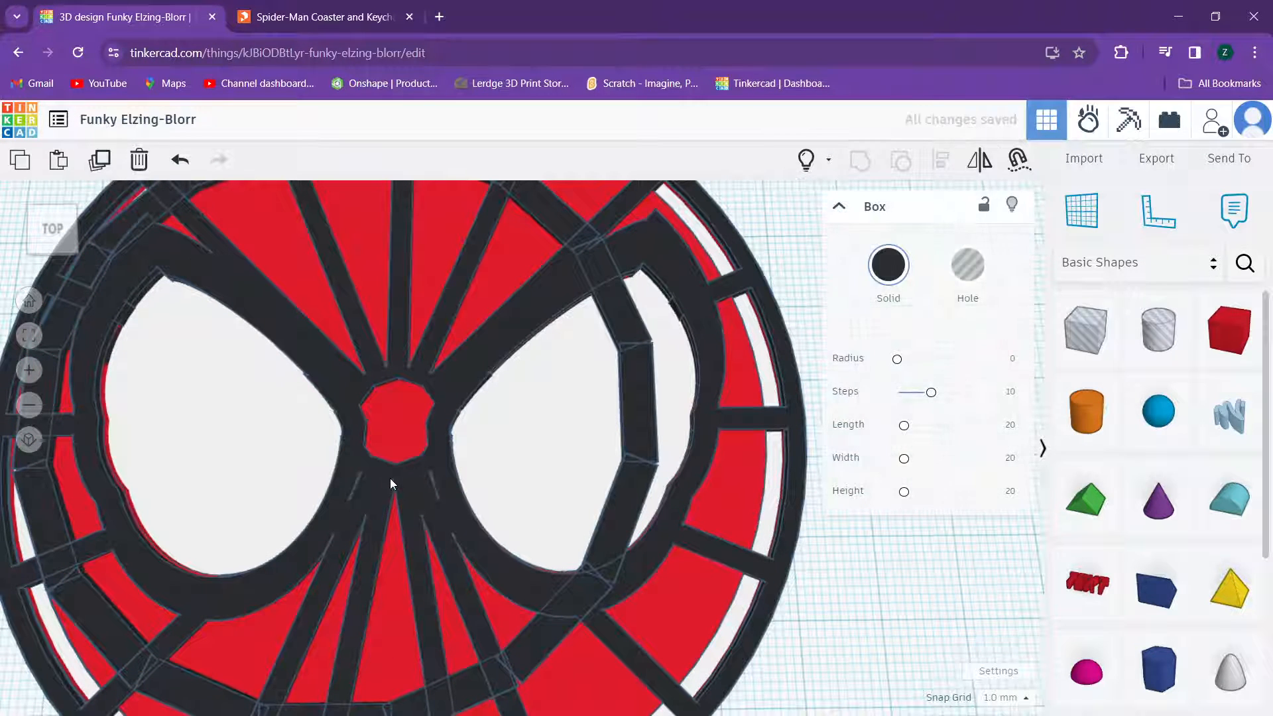
Step: Select all the black bars of the ring and group them into one shape
{"action": "scroll", "coordinate": [390, 478], "scroll_direction": "down", "scroll_amount": 3}
{"action": "right_click_drag", "start_coordinate": [435, 547], "coordinate": [532, 404]}
{"action": "left_click", "coordinate": [467, 459]}
{"action": "scroll", "coordinate": [532, 406], "scroll_direction": "up", "scroll_amount": 2}
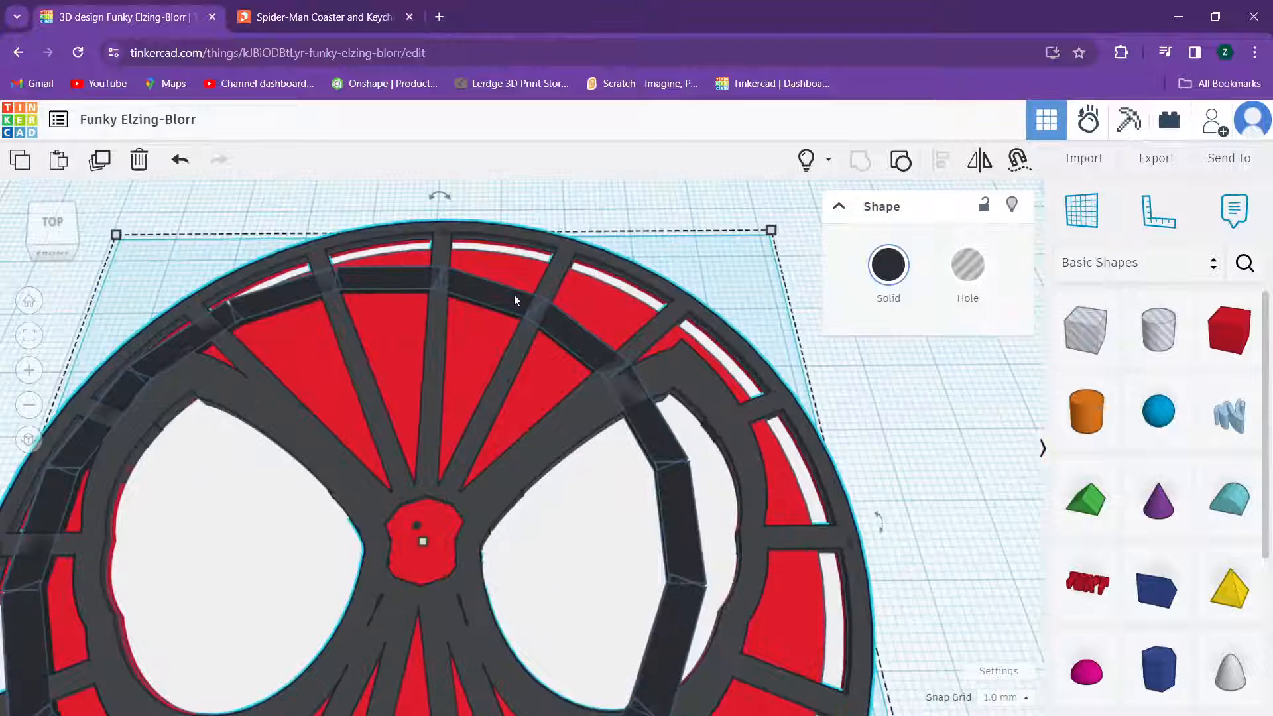
{"action": "left_click", "coordinate": [515, 295]}
{"action": "left_click", "coordinate": [800, 230]}
{"action": "left_click", "coordinate": [481, 293]}
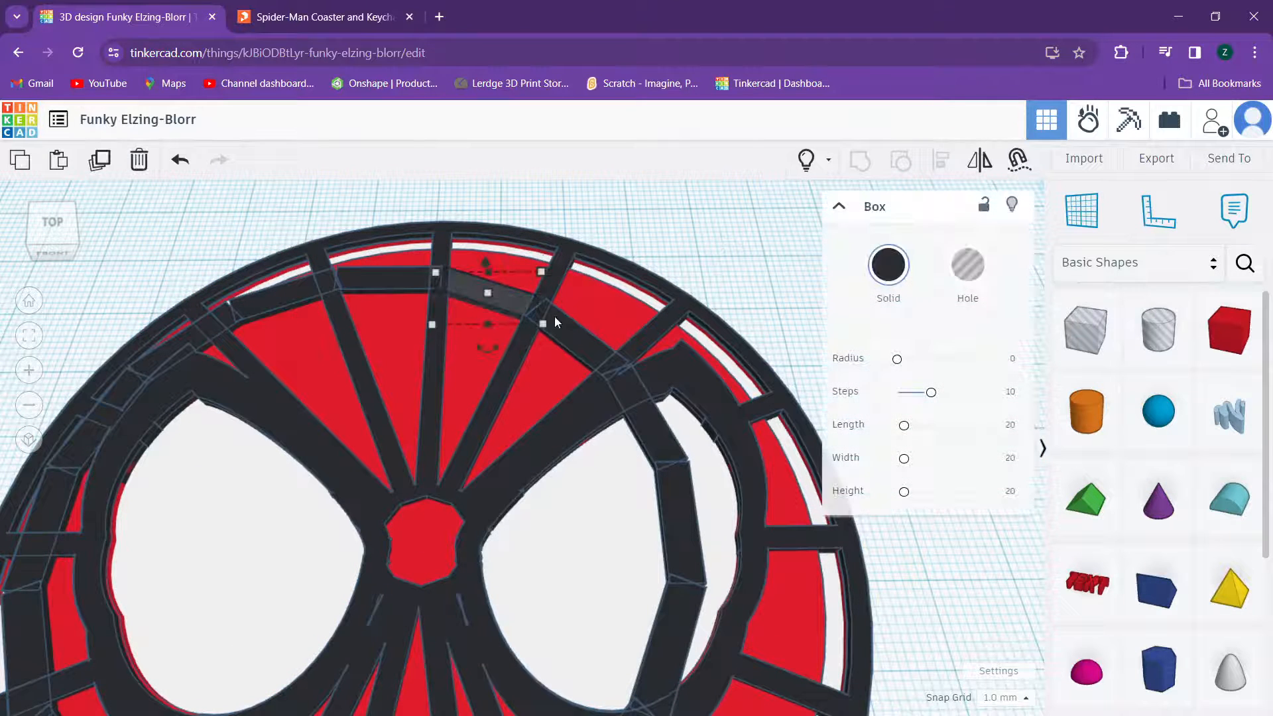
{"action": "left_click", "coordinate": [578, 342], "text": "shift"}
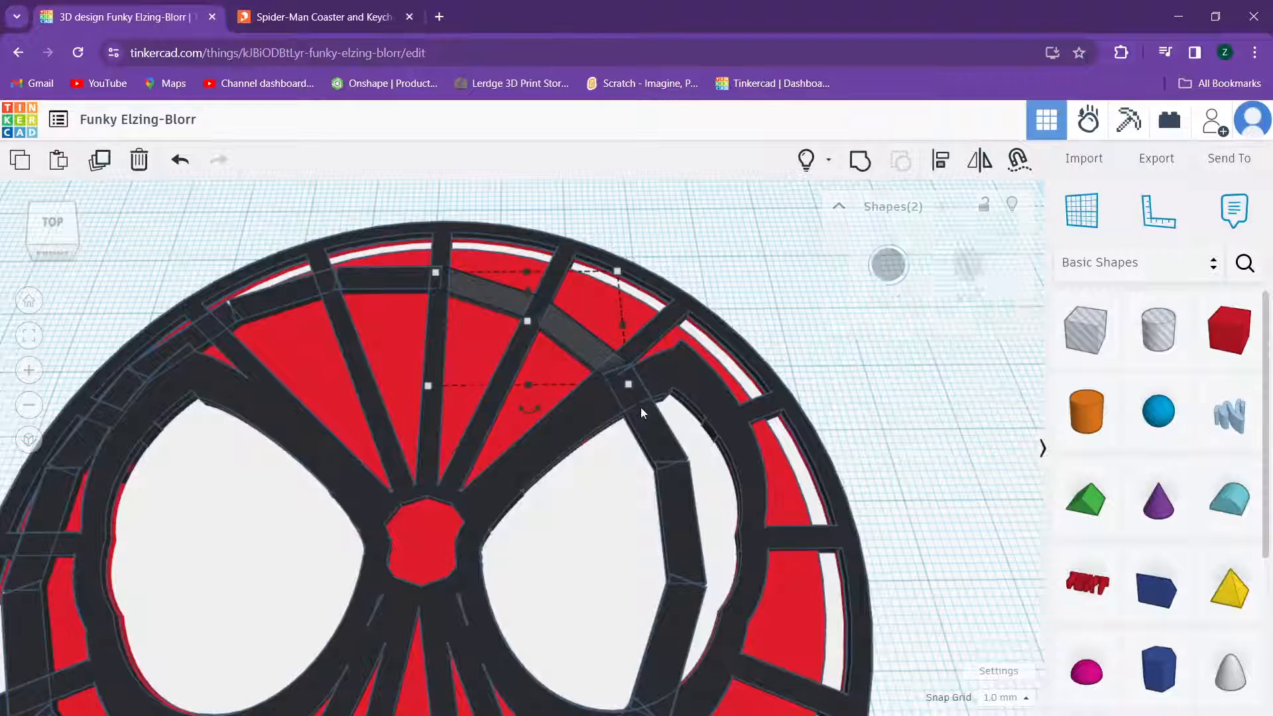
{"action": "left_click", "coordinate": [646, 428], "text": "shift"}
{"action": "left_click", "coordinate": [682, 535], "text": "shift"}
{"action": "left_click", "coordinate": [666, 611], "text": "shift"}
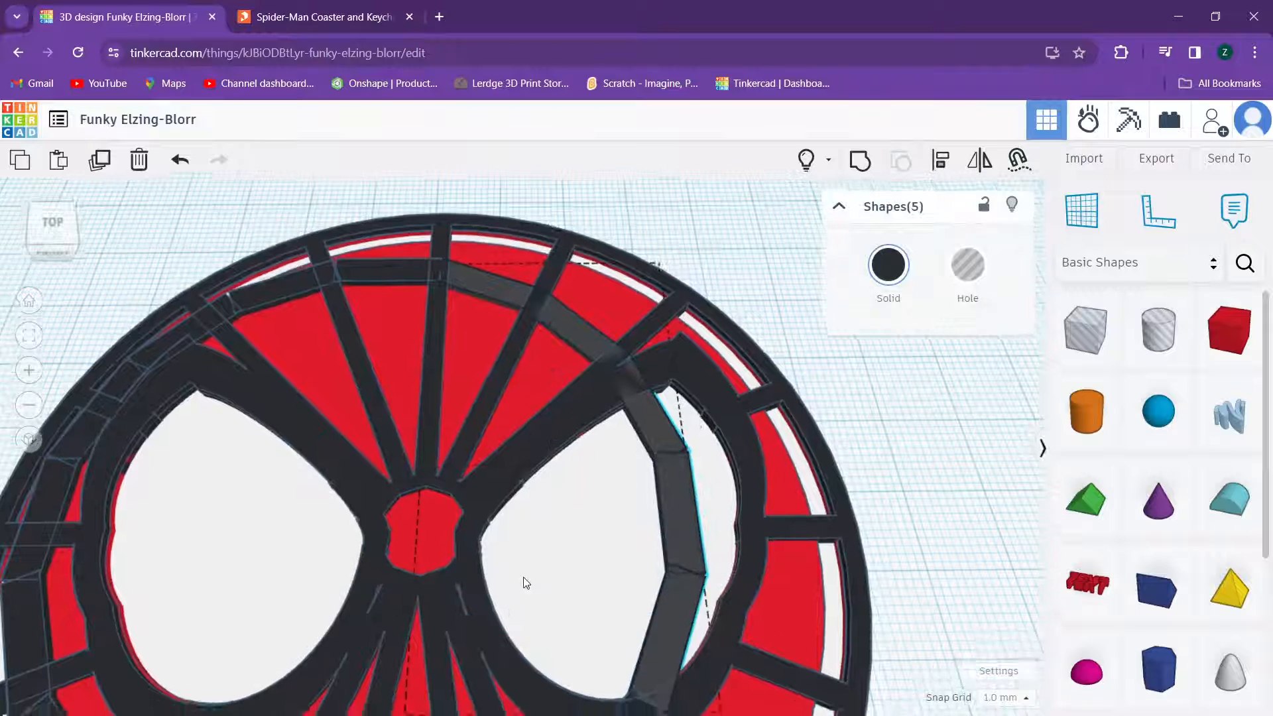
{"action": "scroll", "coordinate": [523, 577], "scroll_direction": "down", "scroll_amount": 3}
{"action": "left_click", "coordinate": [610, 482], "text": "shift"}
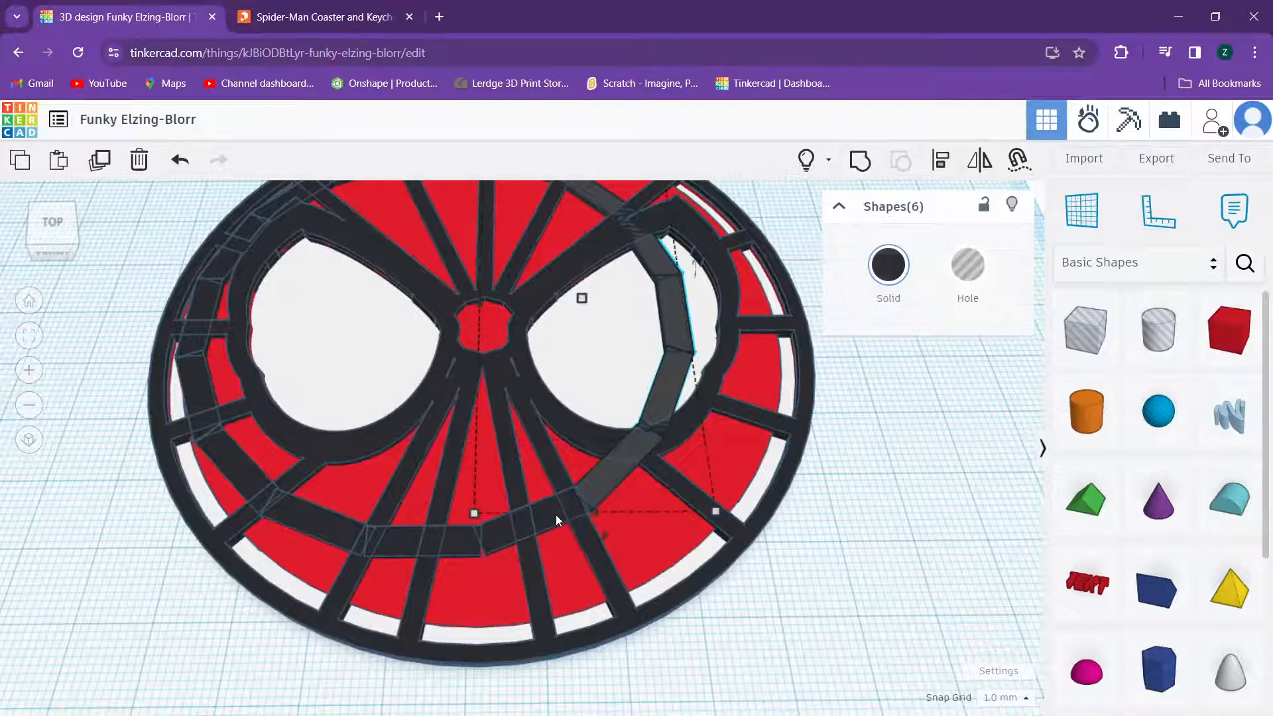
{"action": "left_click", "coordinate": [547, 519], "text": "shift"}
{"action": "left_click", "coordinate": [450, 547], "text": "shift"}
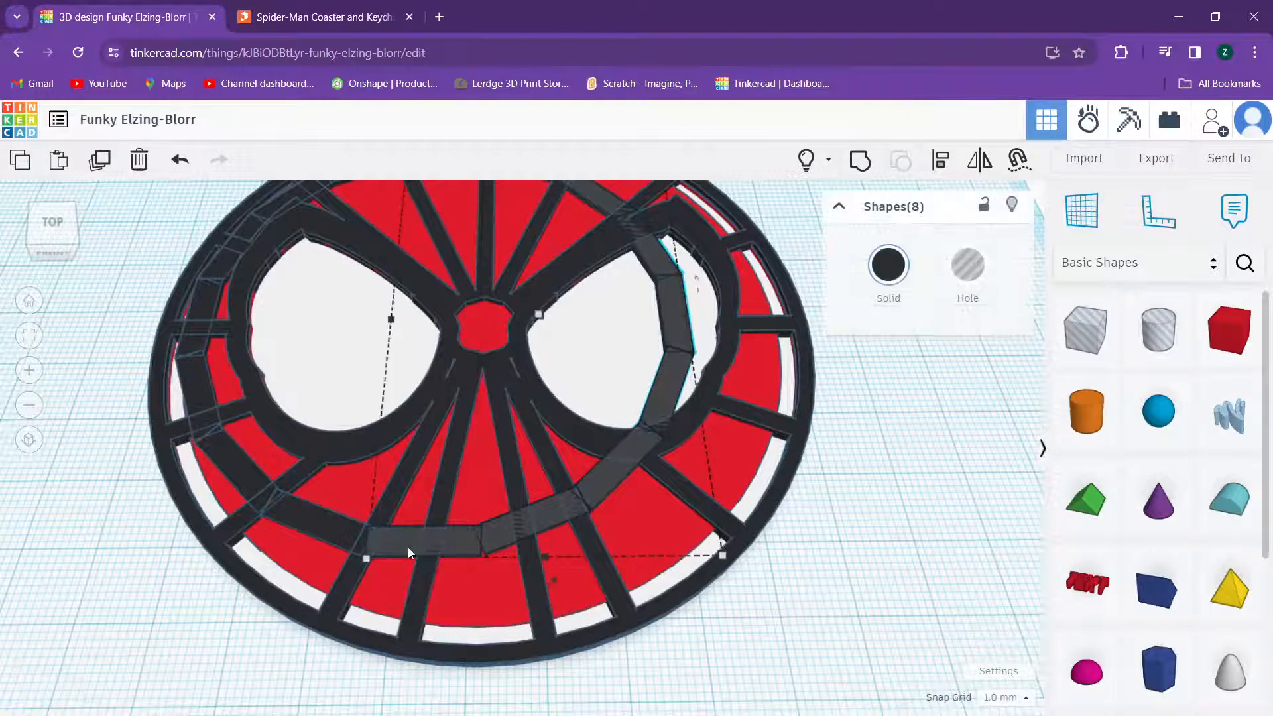
{"action": "left_click", "coordinate": [281, 507], "text": "shift"}
{"action": "left_click", "coordinate": [226, 461], "text": "shift"}
{"action": "left_click", "coordinate": [196, 405], "text": "shift"}
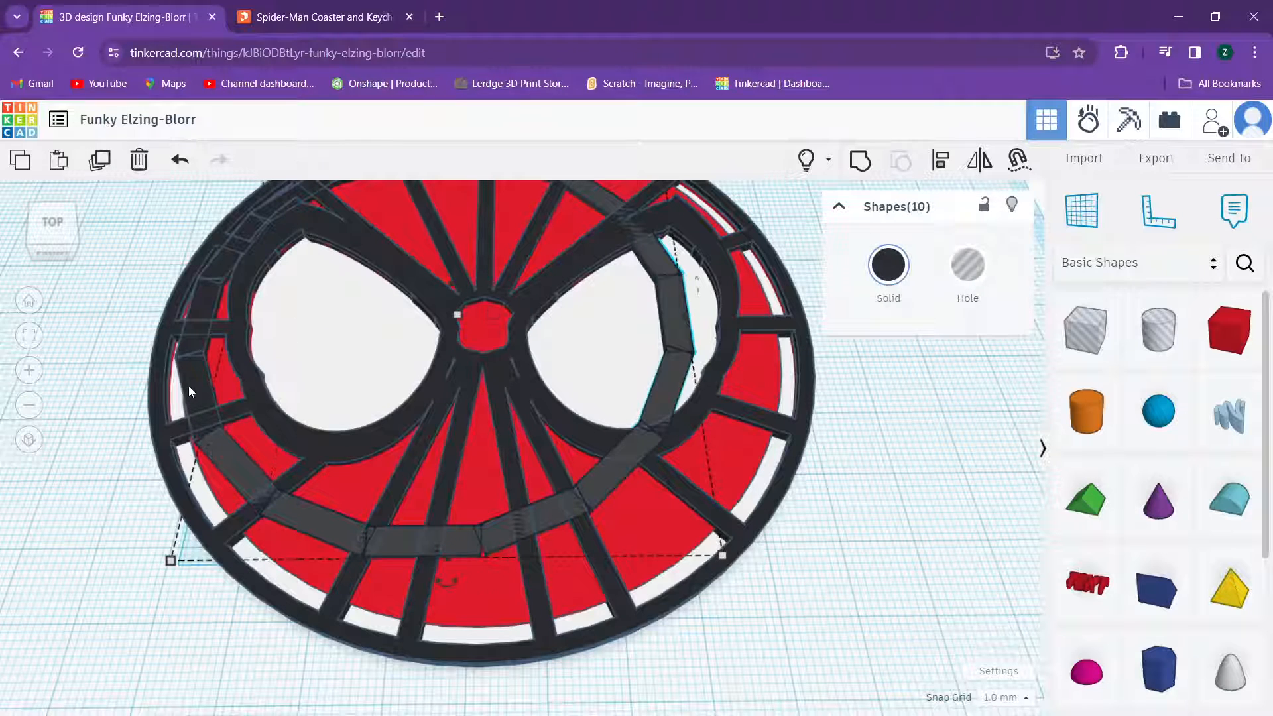
{"action": "left_click", "coordinate": [194, 338], "text": "shift"}
{"action": "left_click", "coordinate": [208, 296], "text": "shift"}
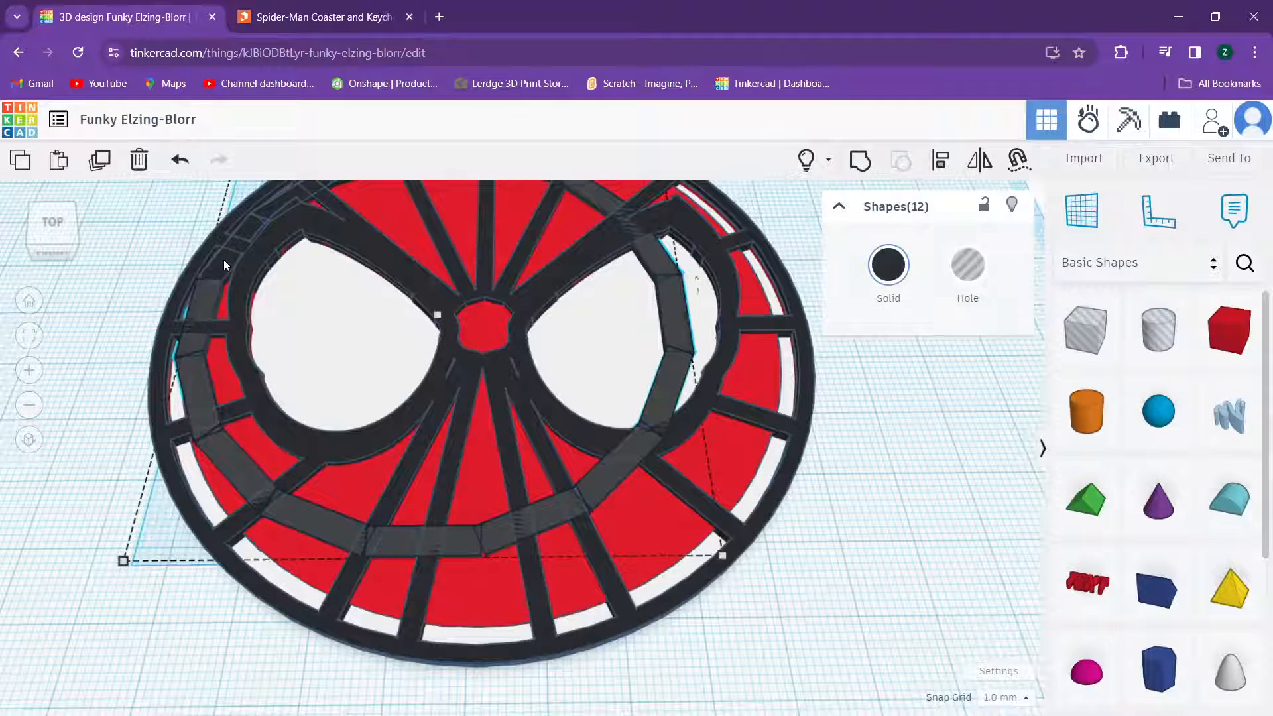
{"action": "left_click", "coordinate": [233, 247], "text": "shift"}
{"action": "middle_click_drag", "start_coordinate": [267, 210], "coordinate": [284, 271]}
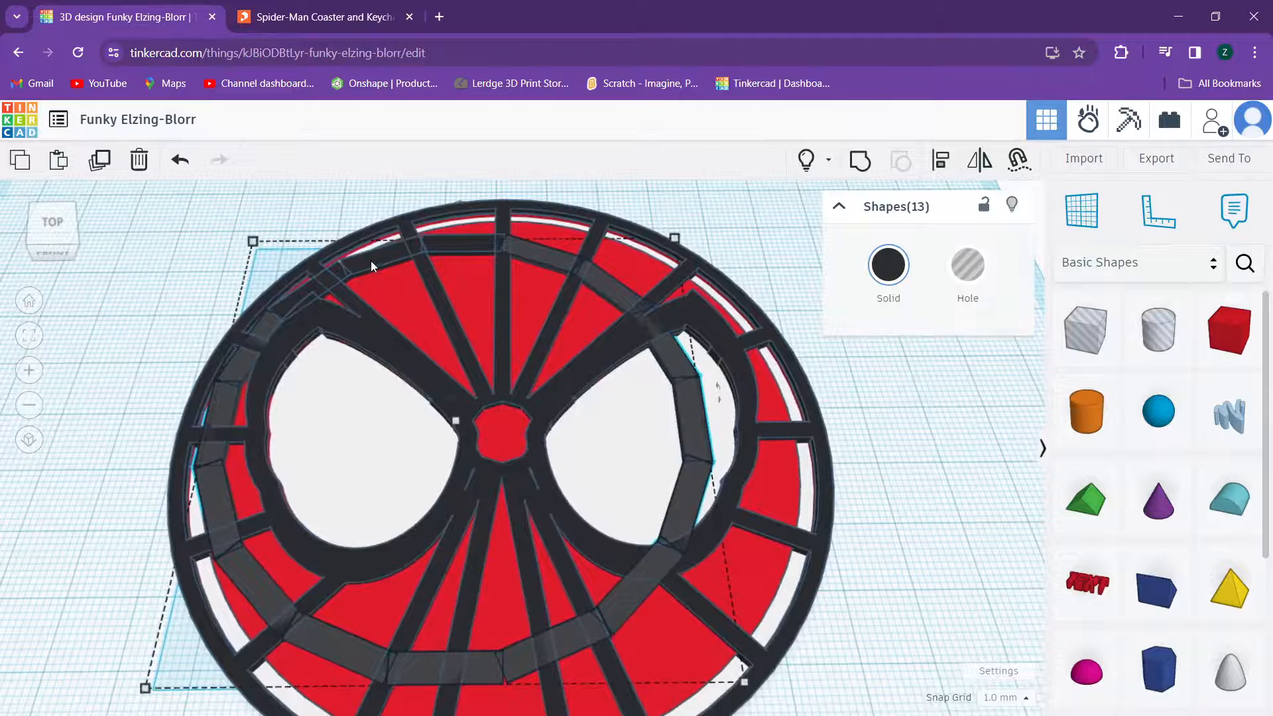
{"action": "left_click", "coordinate": [305, 290], "text": "shift"}
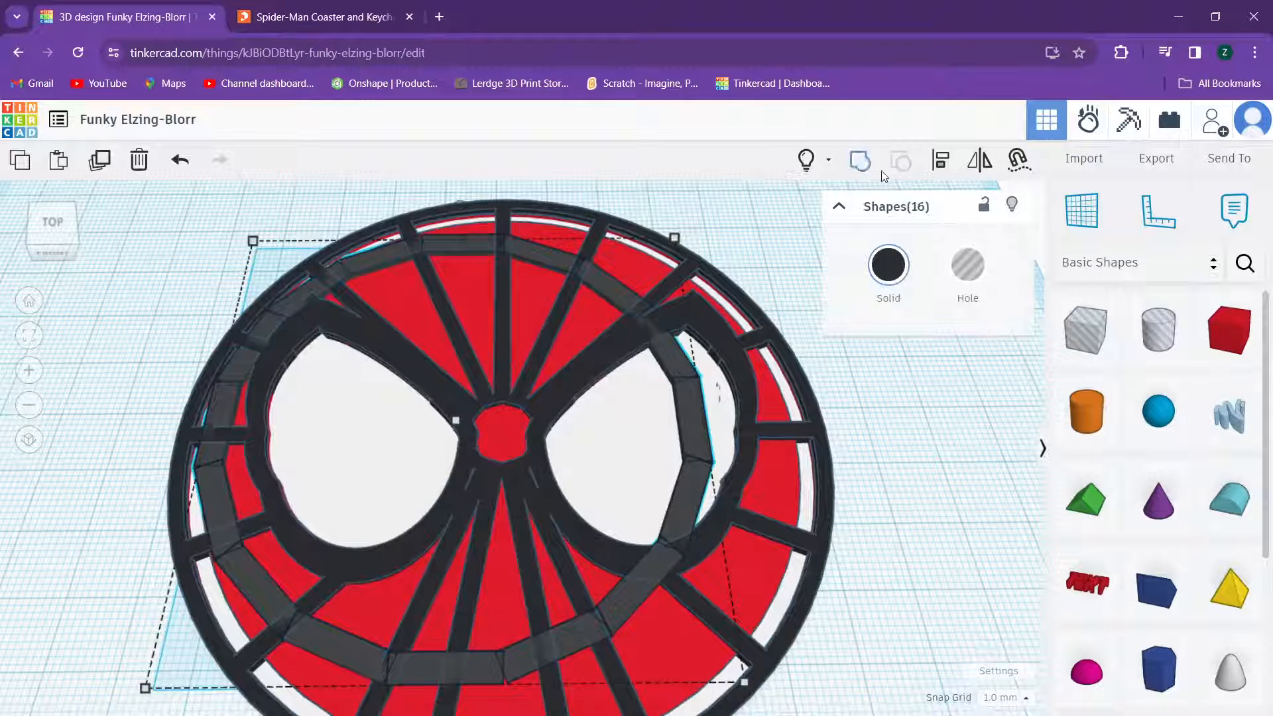
{"action": "left_click", "coordinate": [858, 163]}
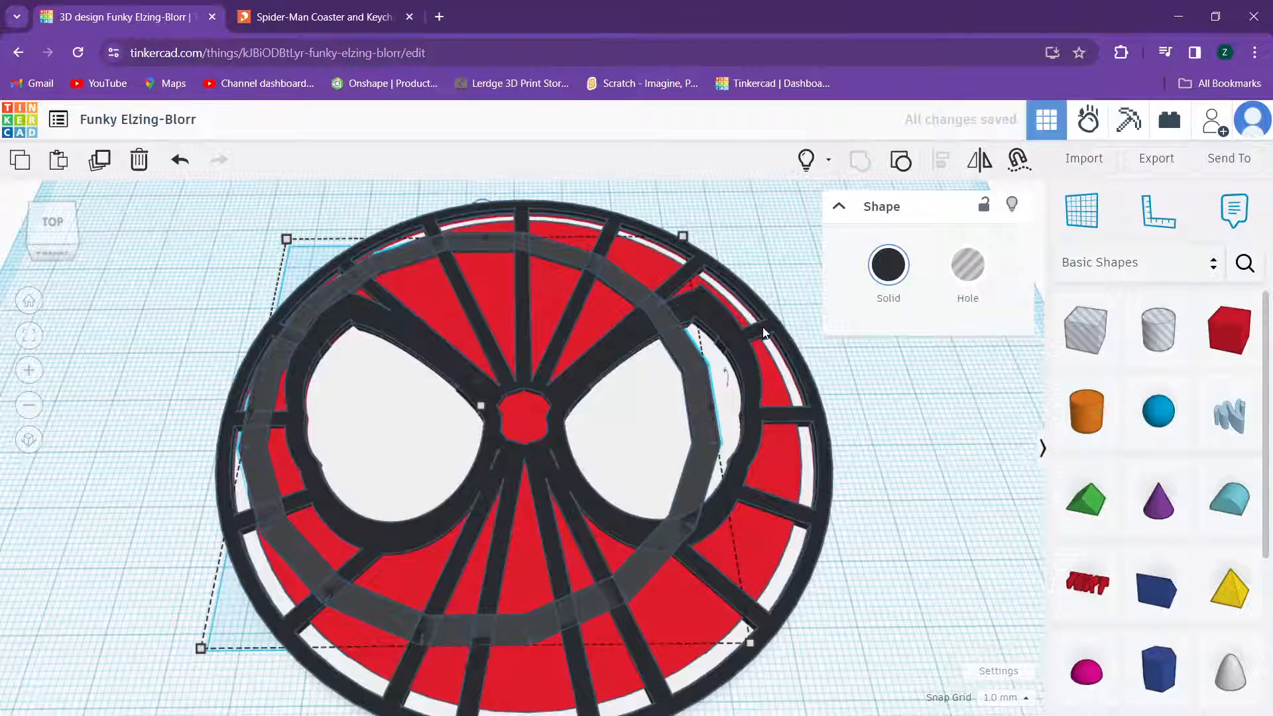
Step: Align the grouped ring to the centre of the black mask outline
{"action": "left_click", "coordinate": [763, 333], "text": "shift"}
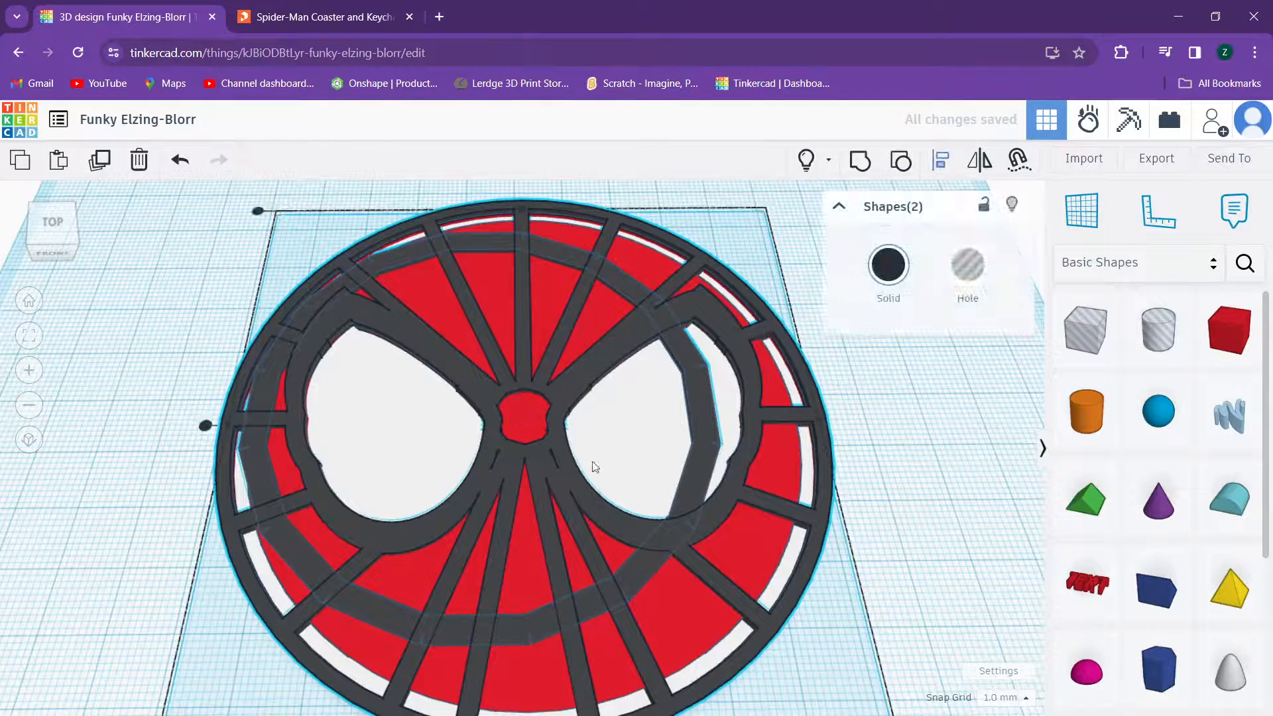
{"action": "middle_click_drag", "start_coordinate": [592, 464], "coordinate": [475, 349]}
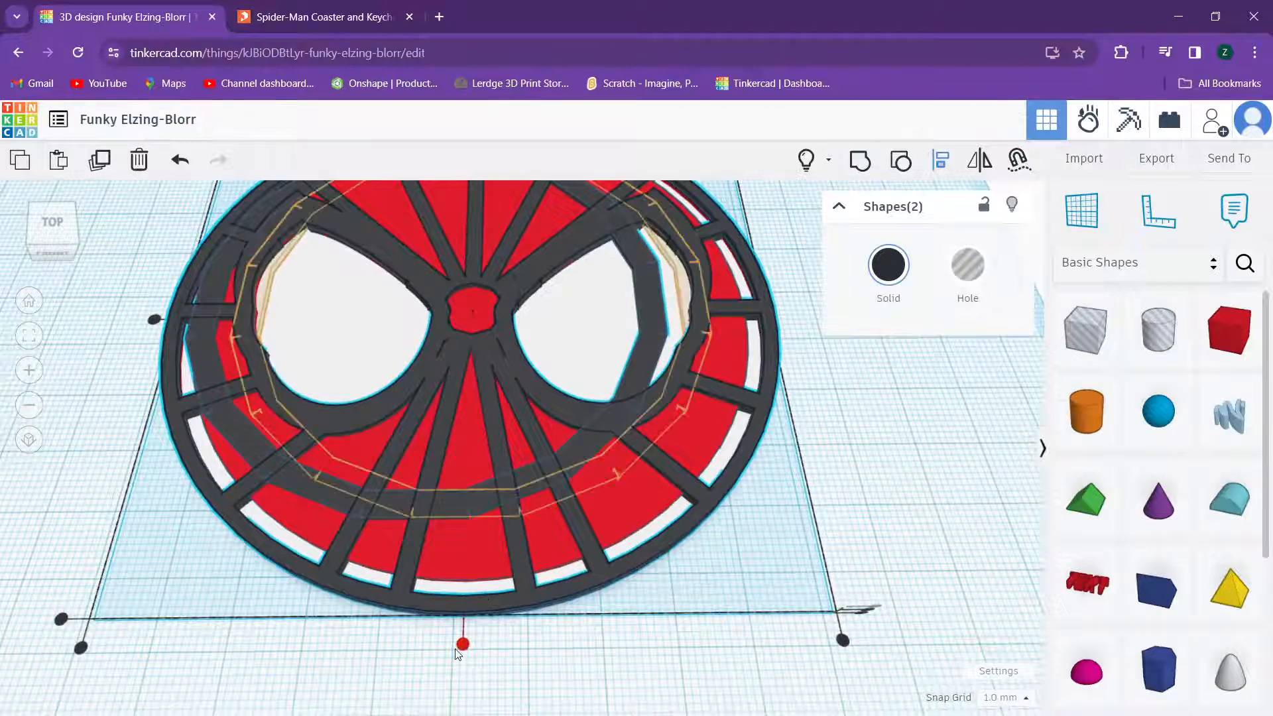
{"action": "right_click_drag", "start_coordinate": [464, 620], "coordinate": [479, 480]}
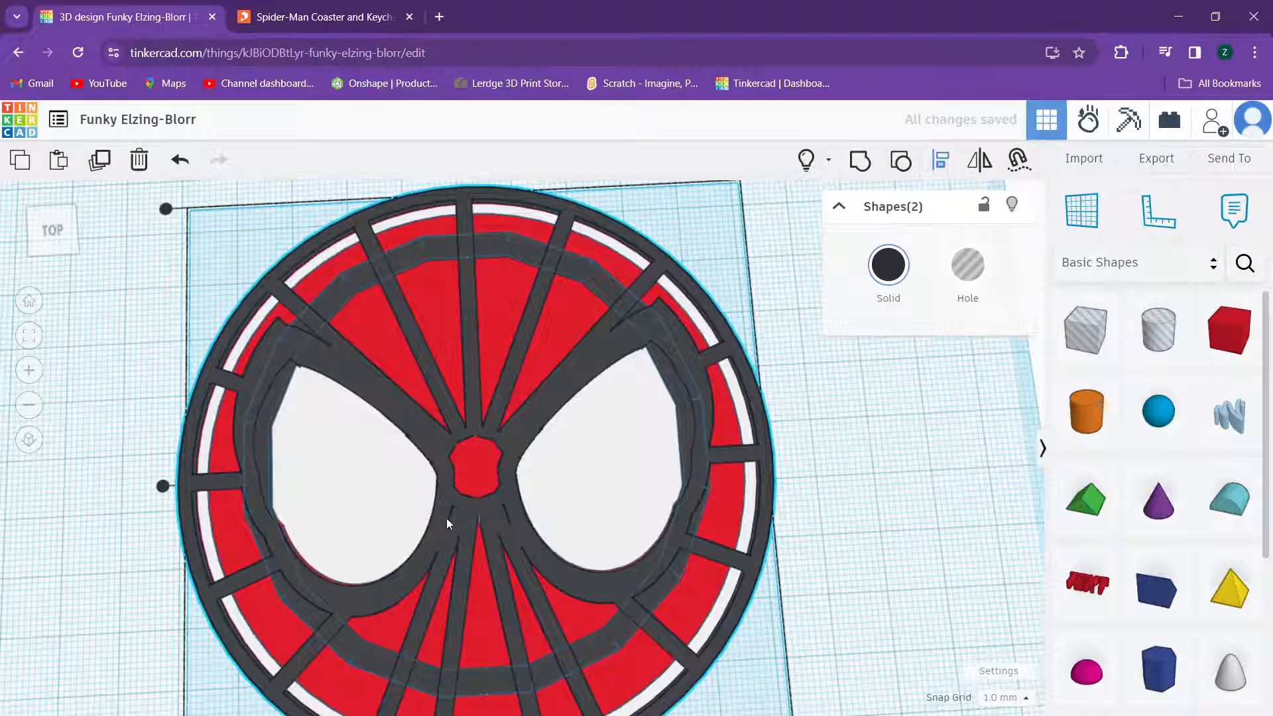
{"action": "scroll", "coordinate": [532, 524], "scroll_direction": "up", "scroll_amount": 4}
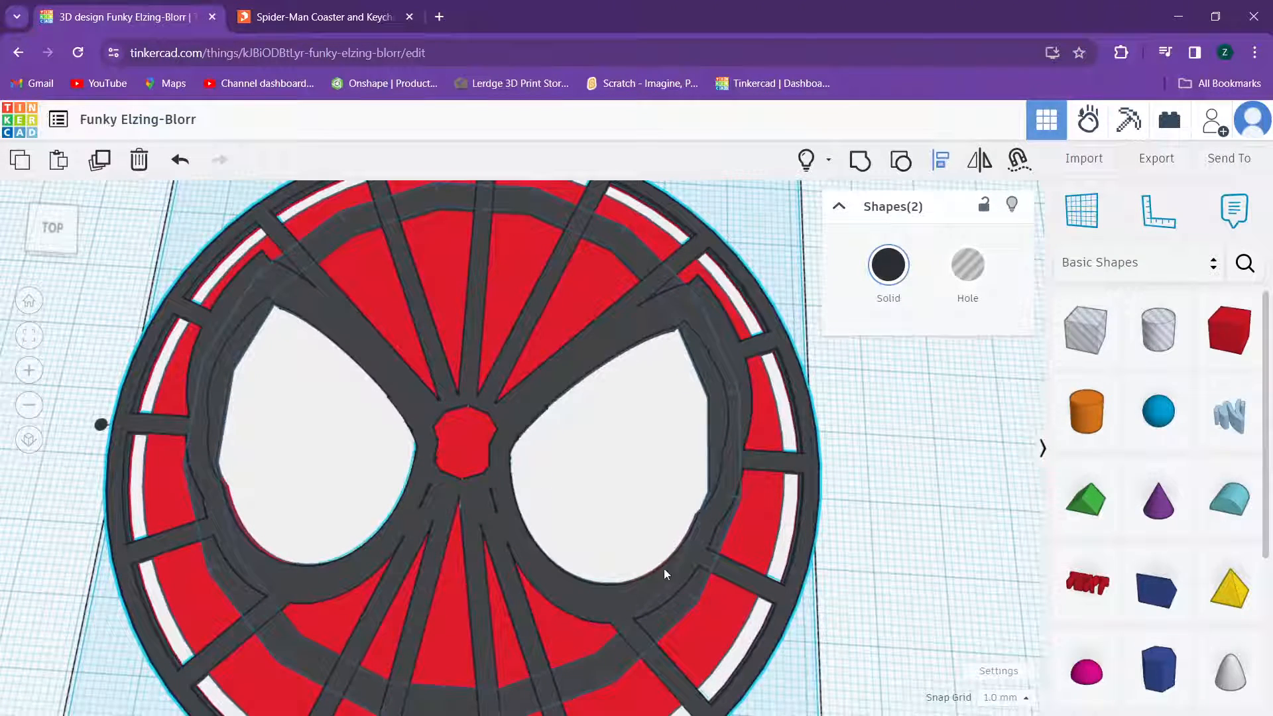
{"action": "left_click", "coordinate": [939, 544]}
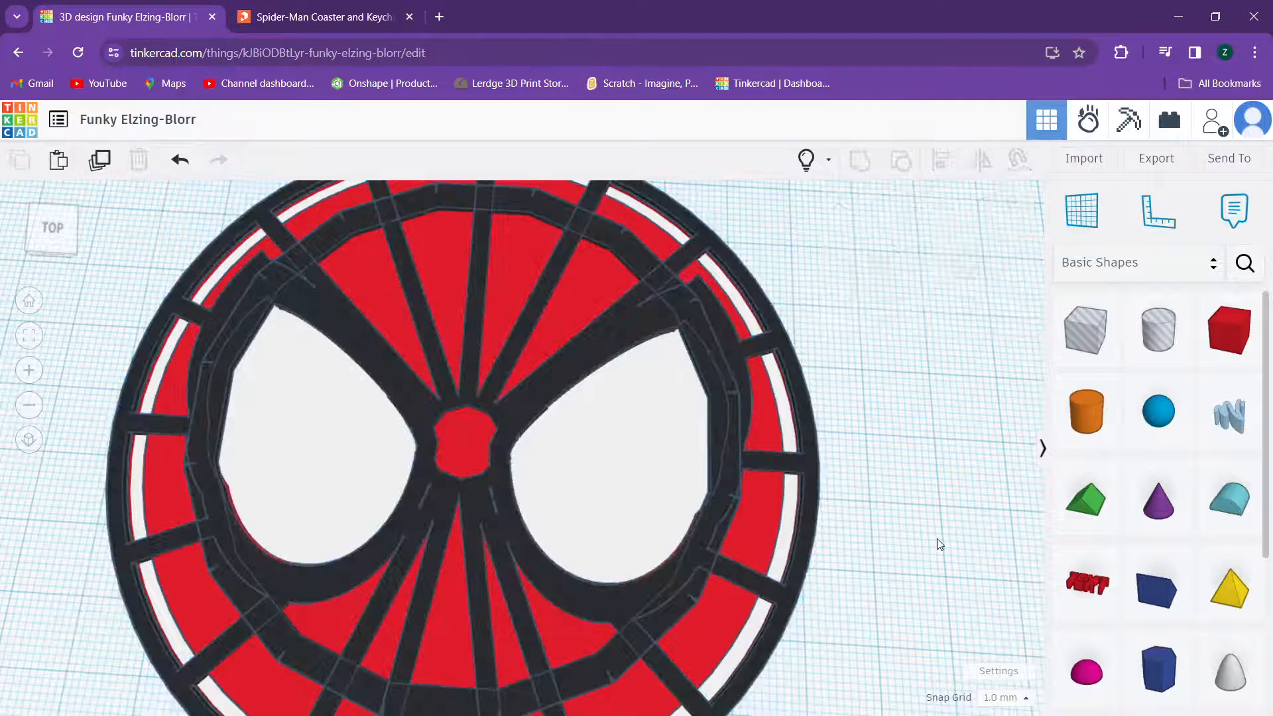
Step: Ungroup the centred ring into its separate bars
{"action": "scroll", "coordinate": [799, 493], "scroll_direction": "up", "scroll_amount": 1}
{"action": "left_click", "coordinate": [668, 599]}
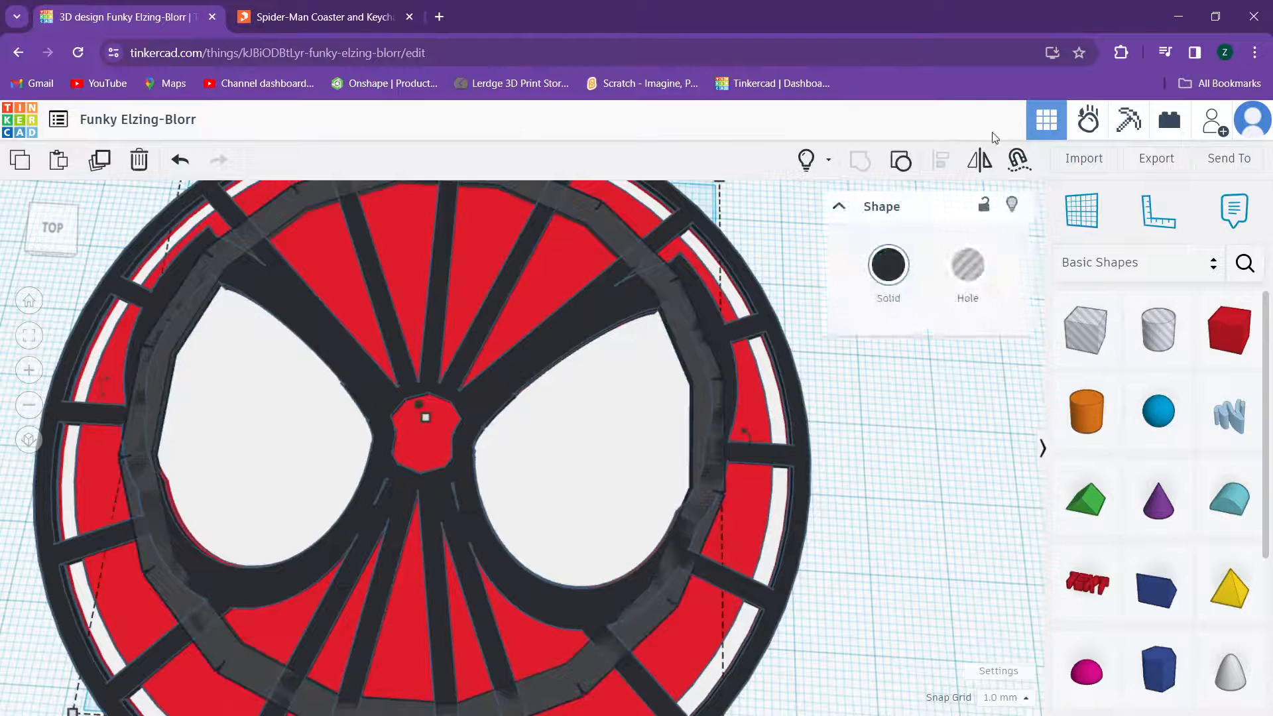
{"action": "left_click", "coordinate": [885, 575]}
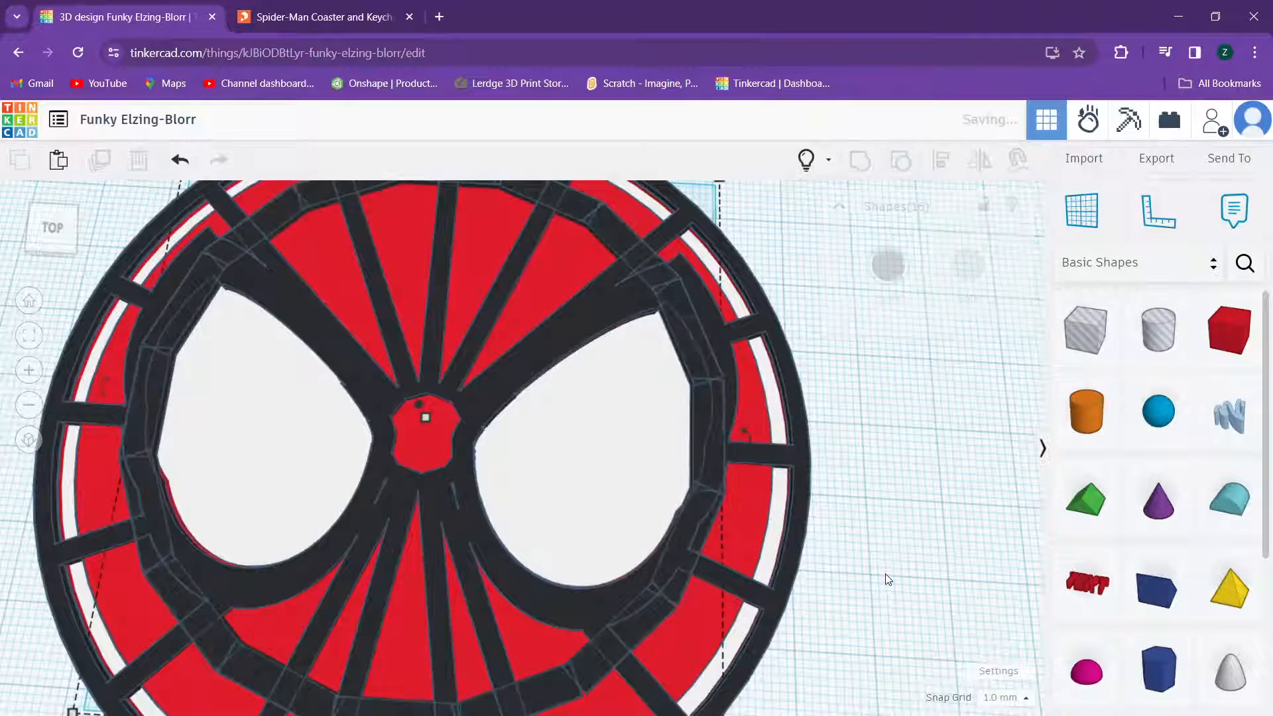
Step: Delete the ring bar that runs along the lower outer edge of the left eye
{"action": "middle_click_drag", "start_coordinate": [885, 574], "coordinate": [849, 390]}
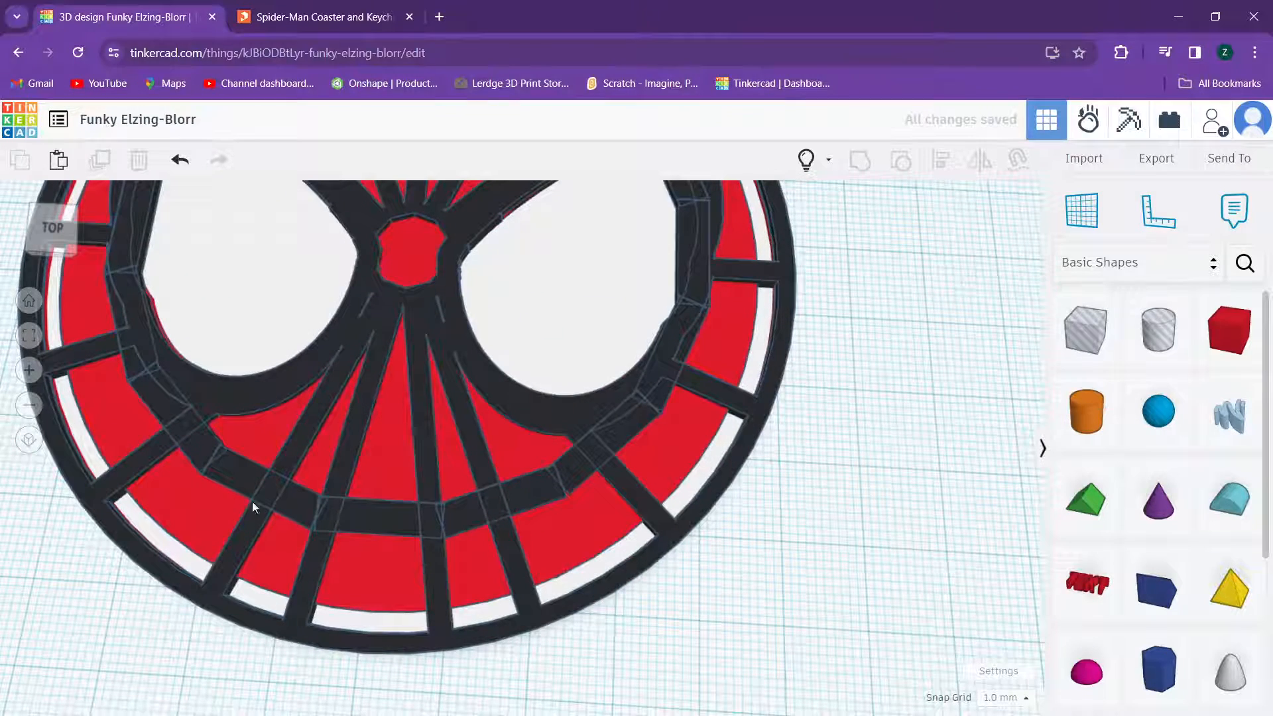
{"action": "left_click", "coordinate": [150, 402]}
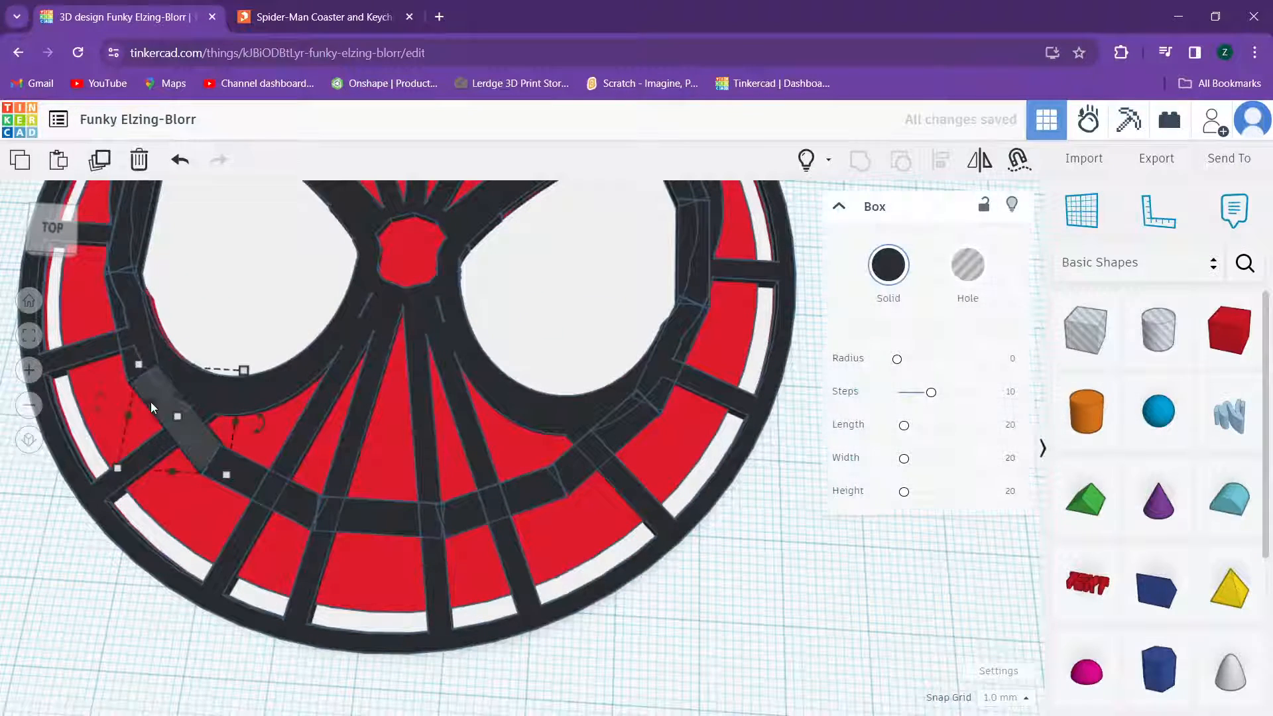
{"action": "right_click_drag", "start_coordinate": [253, 344], "coordinate": [507, 368]}
{"action": "scroll", "coordinate": [527, 447], "scroll_direction": "up", "scroll_amount": 5}
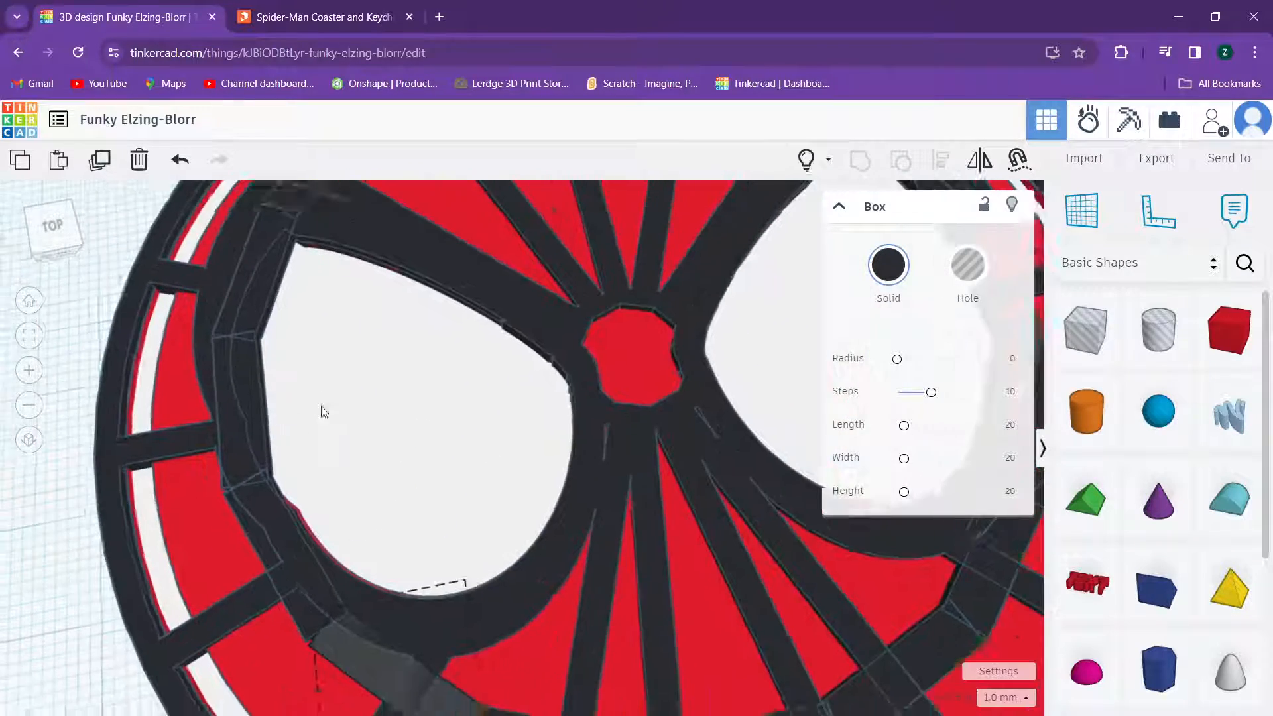
{"action": "middle_click_drag", "start_coordinate": [322, 411], "coordinate": [366, 373]}
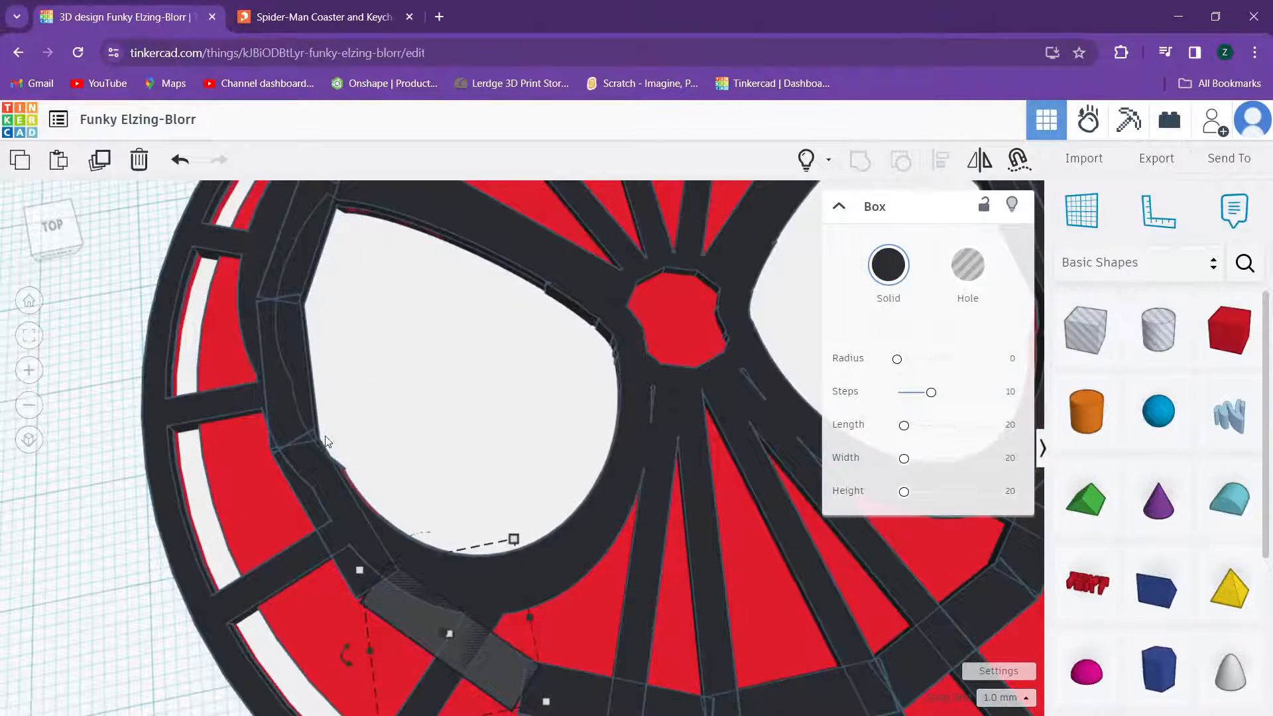
{"action": "left_click", "coordinate": [279, 467]}
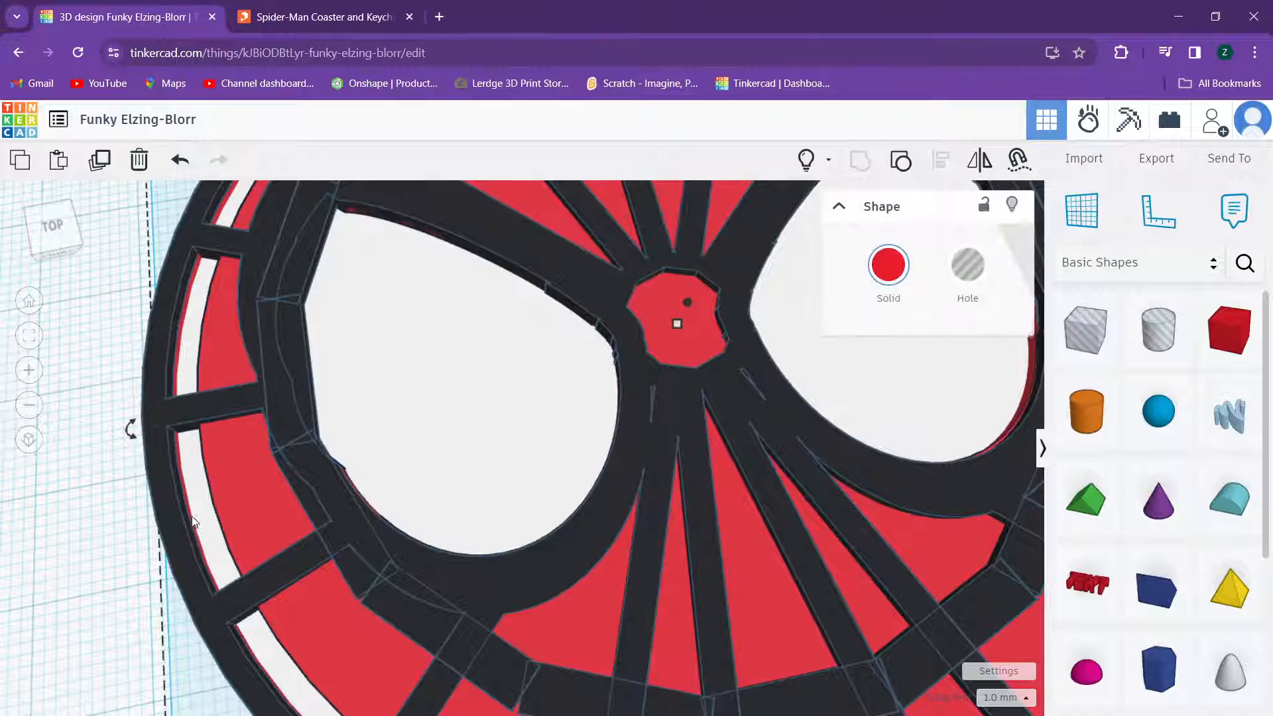
{"action": "scroll", "coordinate": [192, 518], "scroll_direction": "down", "scroll_amount": 1}
{"action": "left_click", "coordinate": [106, 460]}
{"action": "scroll", "coordinate": [250, 503], "scroll_direction": "up", "scroll_amount": 4}
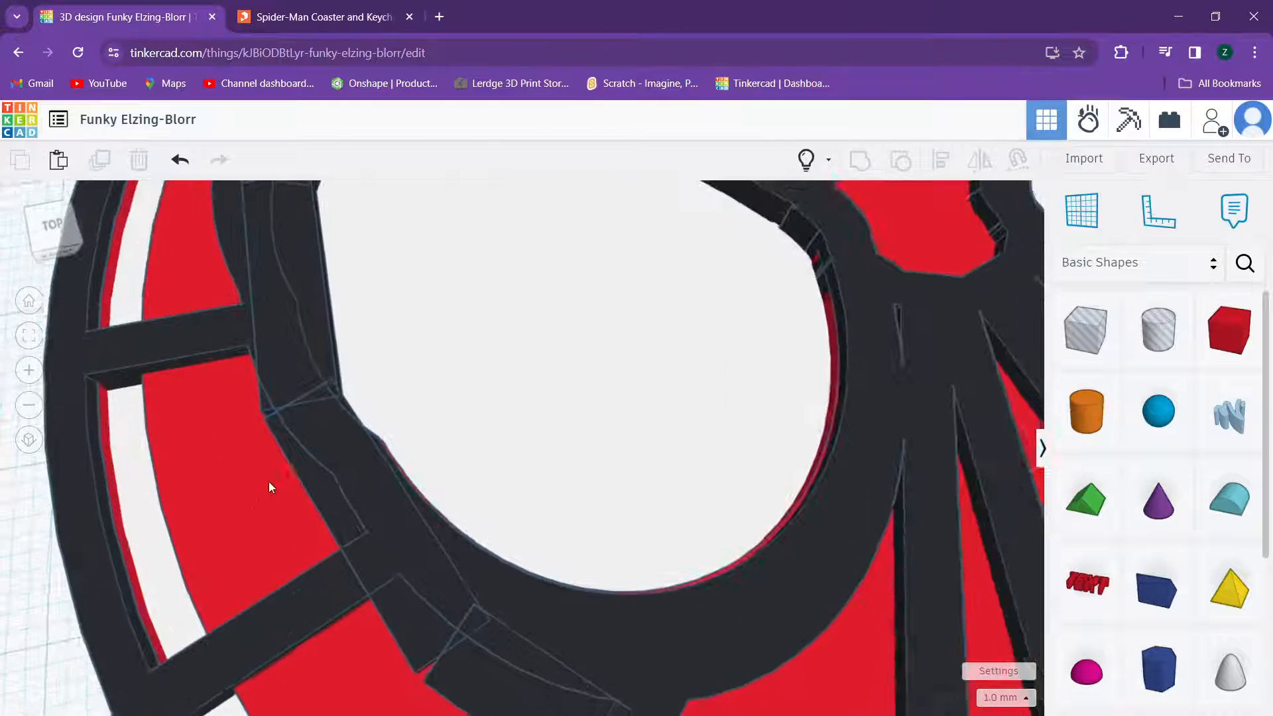
{"action": "left_click", "coordinate": [314, 465]}
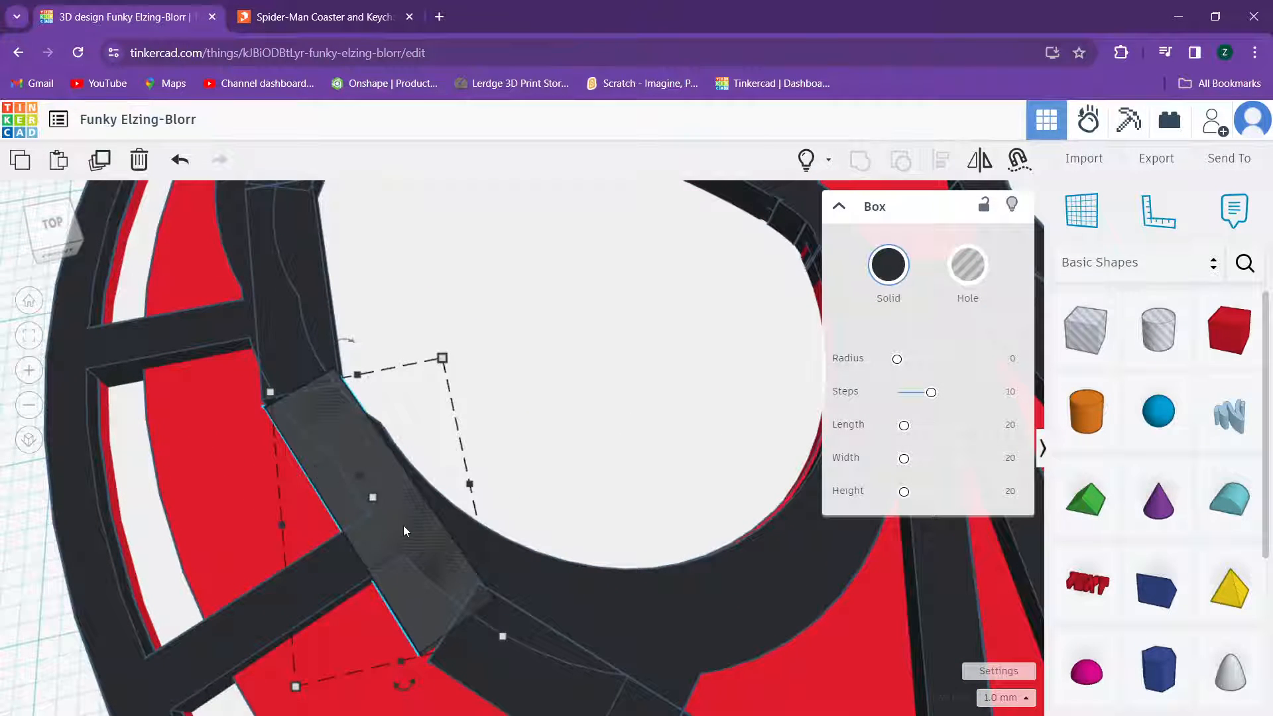
{"action": "key", "text": "Delete"}
Step: Delete the neighbouring ring bar beneath the left eye and select the following bar
{"action": "scroll", "coordinate": [407, 533], "scroll_direction": "down", "scroll_amount": 4}
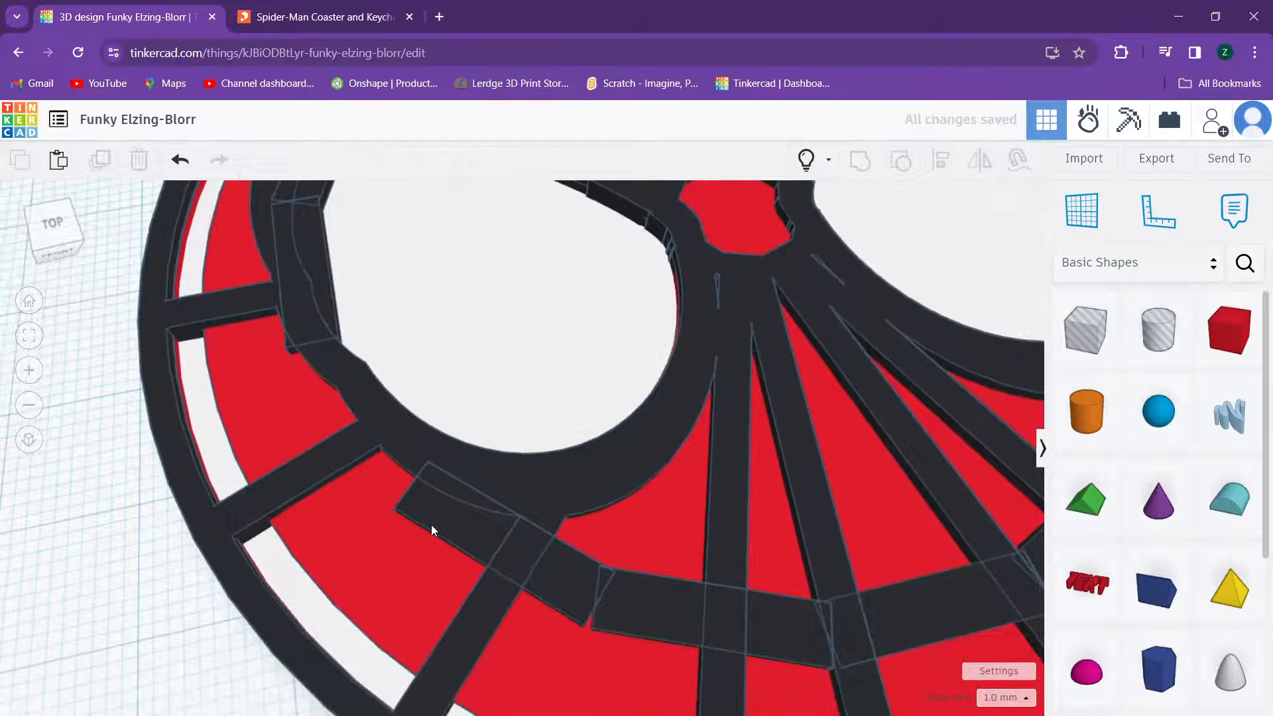
{"action": "left_click", "coordinate": [430, 523]}
{"action": "key", "text": "Delete"}
{"action": "scroll", "coordinate": [431, 524], "scroll_direction": "down", "scroll_amount": 4}
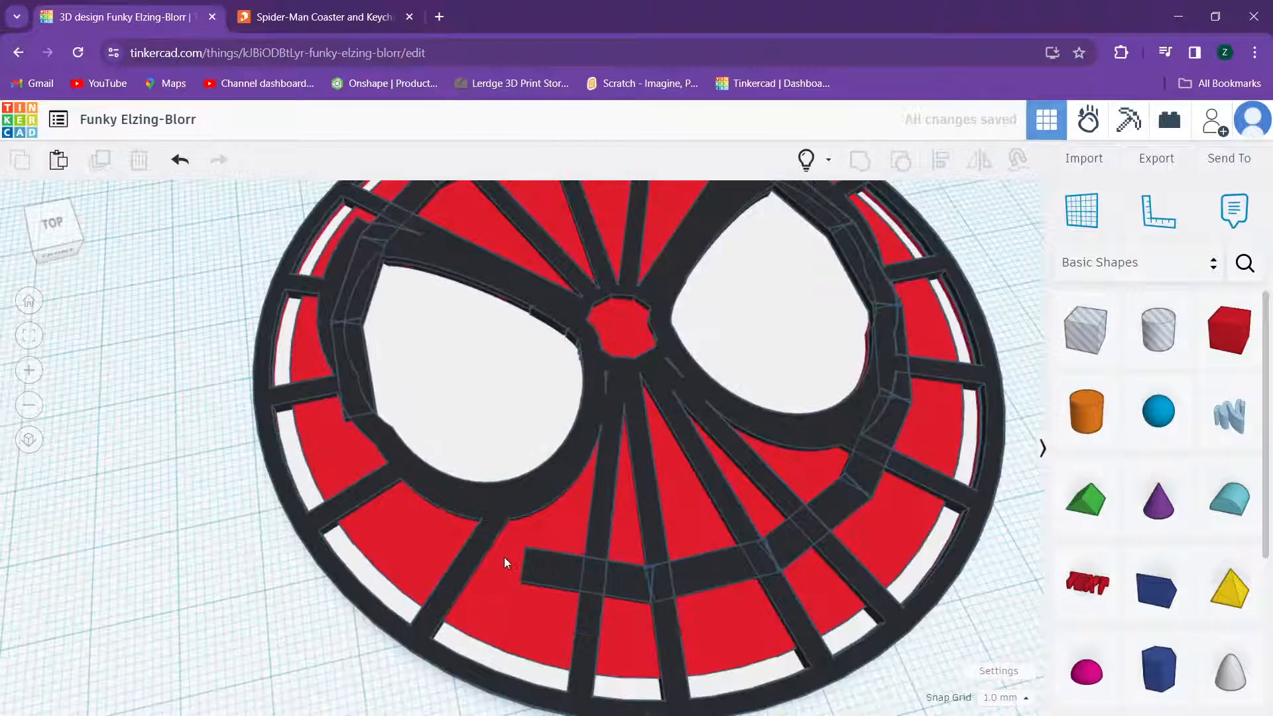
{"action": "left_click", "coordinate": [560, 570]}
{"action": "middle_click_drag", "start_coordinate": [493, 443], "coordinate": [415, 515]}
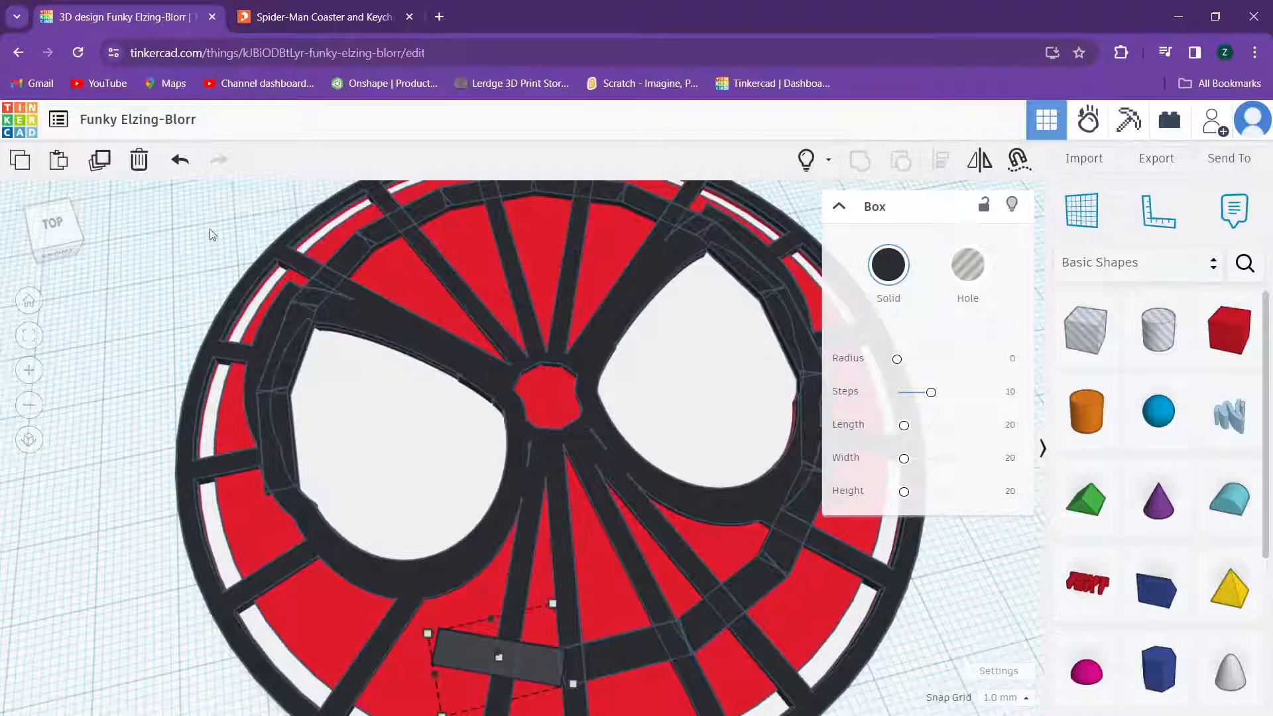
Step: Undo the bar deletions and the ungrouping, and delete the whole grouped ring
{"action": "left_click", "coordinate": [175, 162]}
{"action": "left_click", "coordinate": [177, 163]}
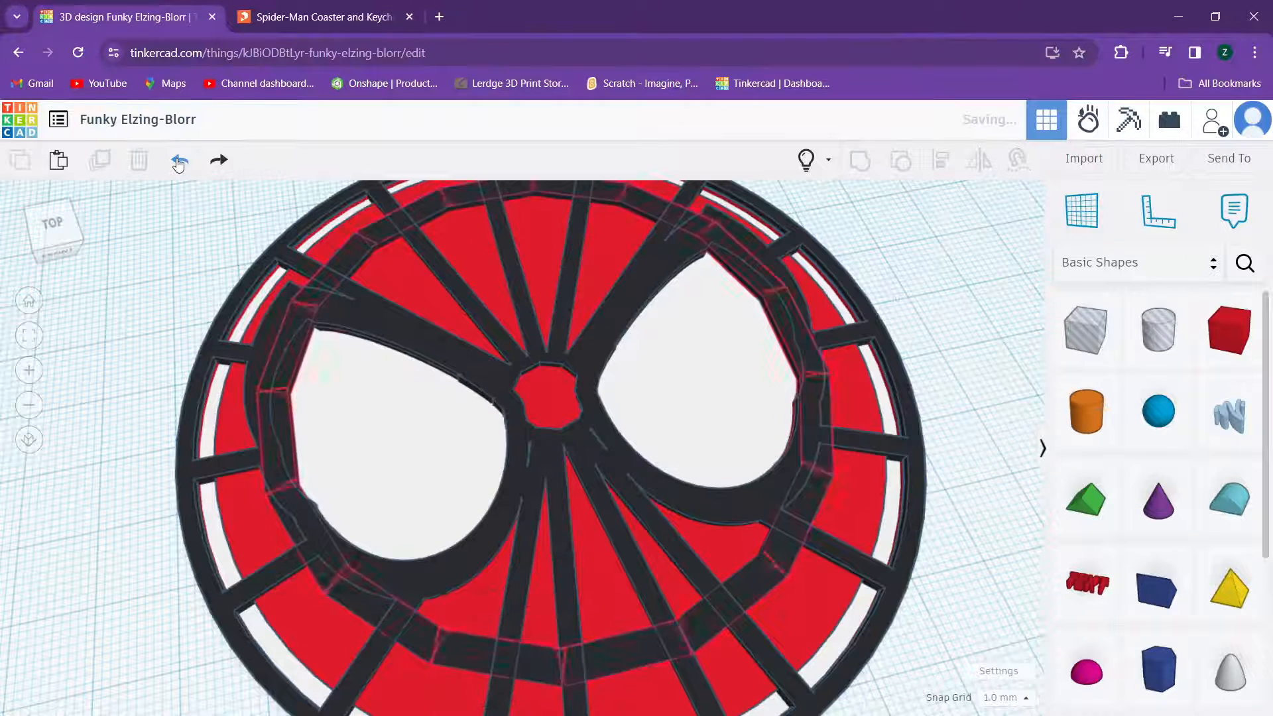
{"action": "left_click", "coordinate": [359, 263]}
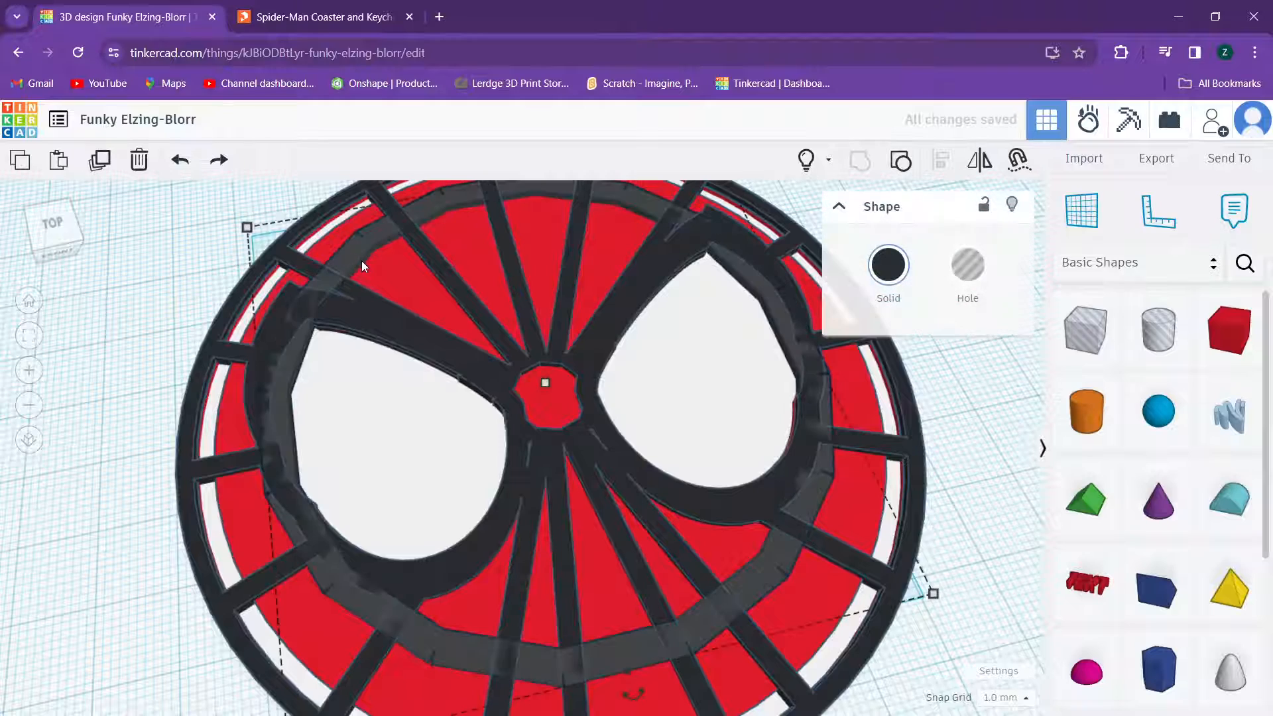
{"action": "key", "text": "Delete"}
Step: Place a new box on the red forehead area near the top of the mask
{"action": "middle_click_drag", "start_coordinate": [399, 323], "coordinate": [354, 520]}
{"action": "right_click_drag", "start_coordinate": [404, 267], "coordinate": [360, 343]}
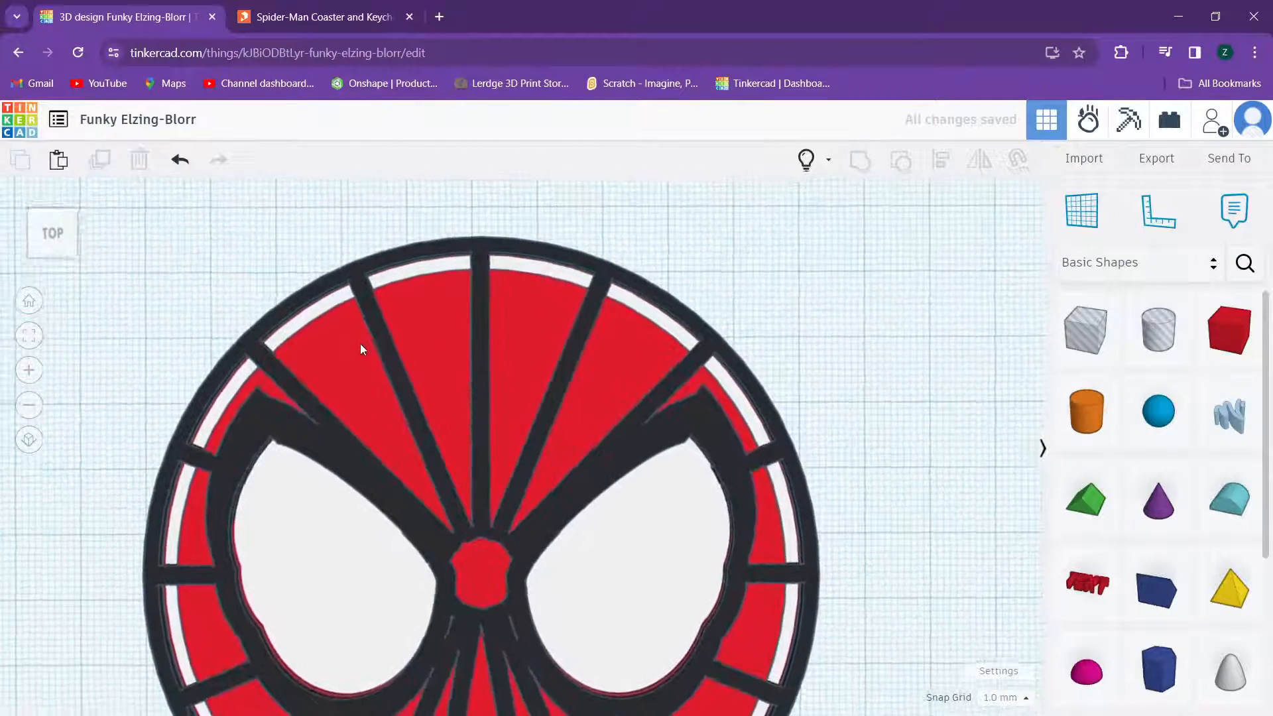
{"action": "middle_click_drag", "start_coordinate": [443, 341], "coordinate": [448, 225]}
{"action": "mouse_move", "coordinate": [448, 231]}
{"action": "right_mouse_down"}
{"action": "mouse_move", "coordinate": [451, 162]}
{"action": "mouse_move", "coordinate": [451, 250]}
{"action": "right_mouse_up"}
{"action": "middle_click_drag", "start_coordinate": [450, 244], "coordinate": [439, 325]}
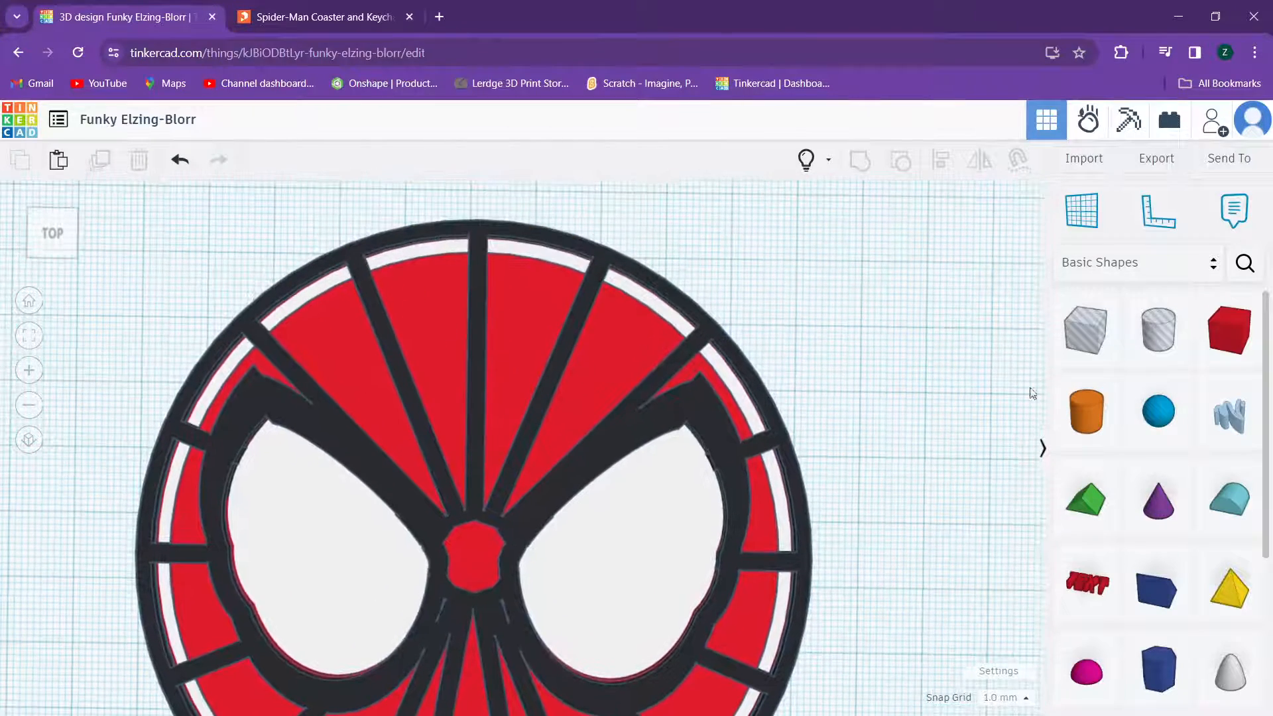
{"action": "left_click", "coordinate": [1209, 335]}
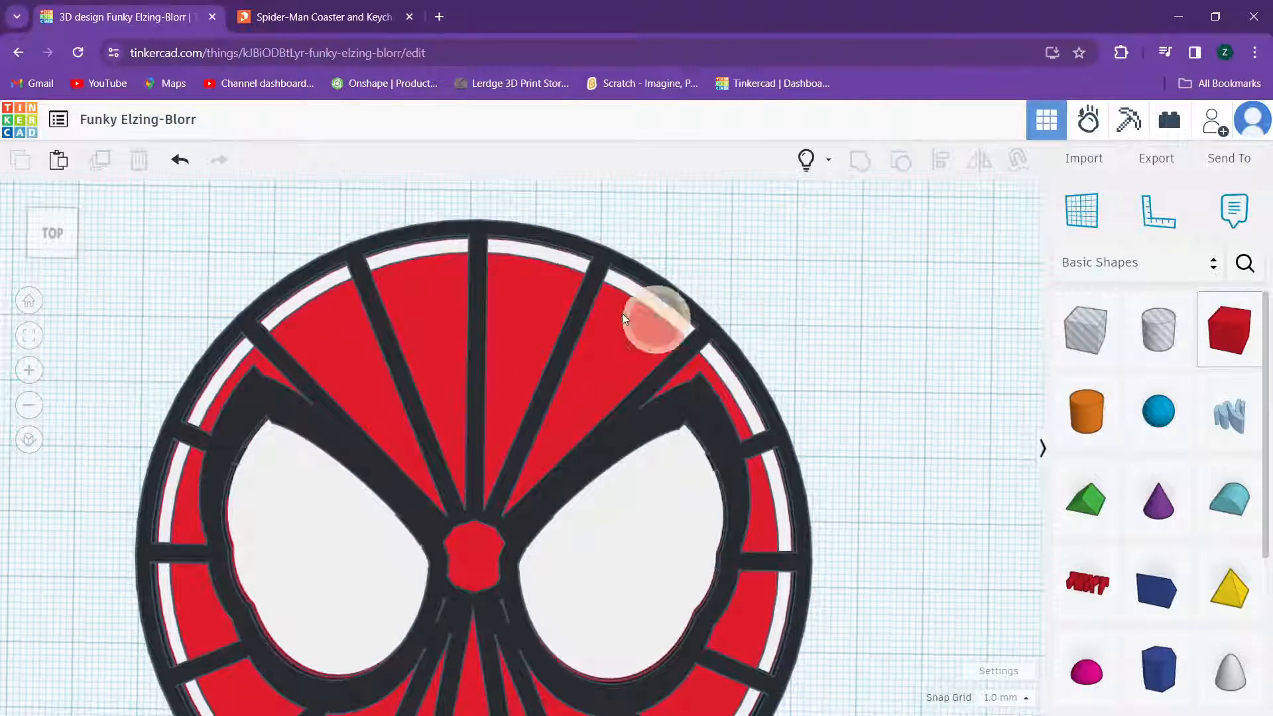
{"action": "left_click", "coordinate": [524, 296]}
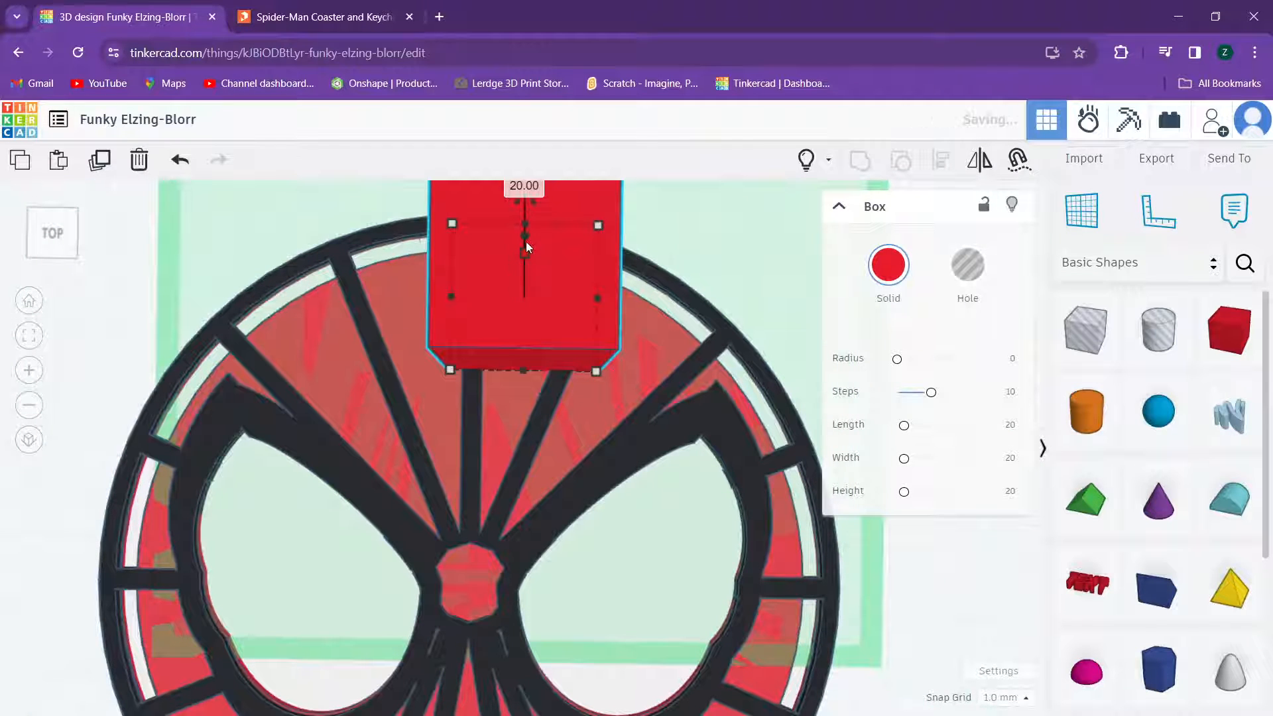
Step: Resize the box to a thin bar 2 mm wide and 1 mm high, and colour it black
{"action": "left_click_drag", "start_coordinate": [527, 225], "coordinate": [525, 361]}
{"action": "scroll", "coordinate": [525, 361], "scroll_direction": "up", "scroll_amount": 5}
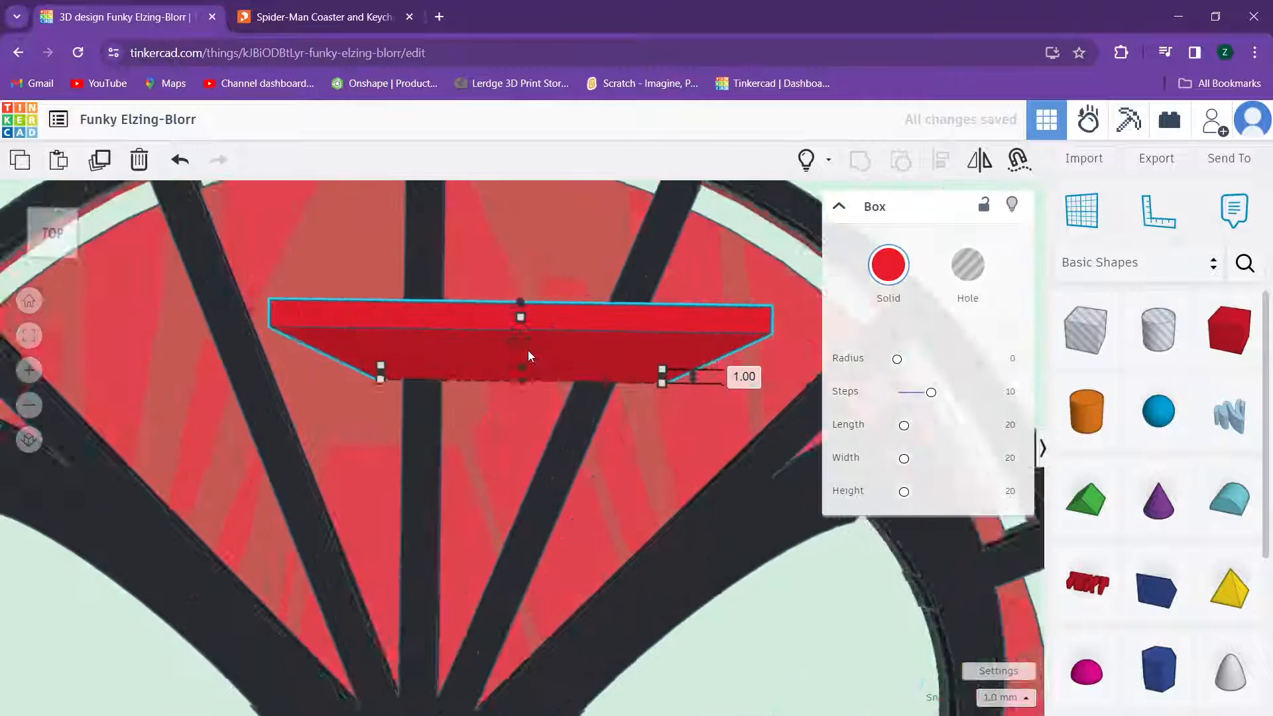
{"action": "key", "text": "ctrl+z"}
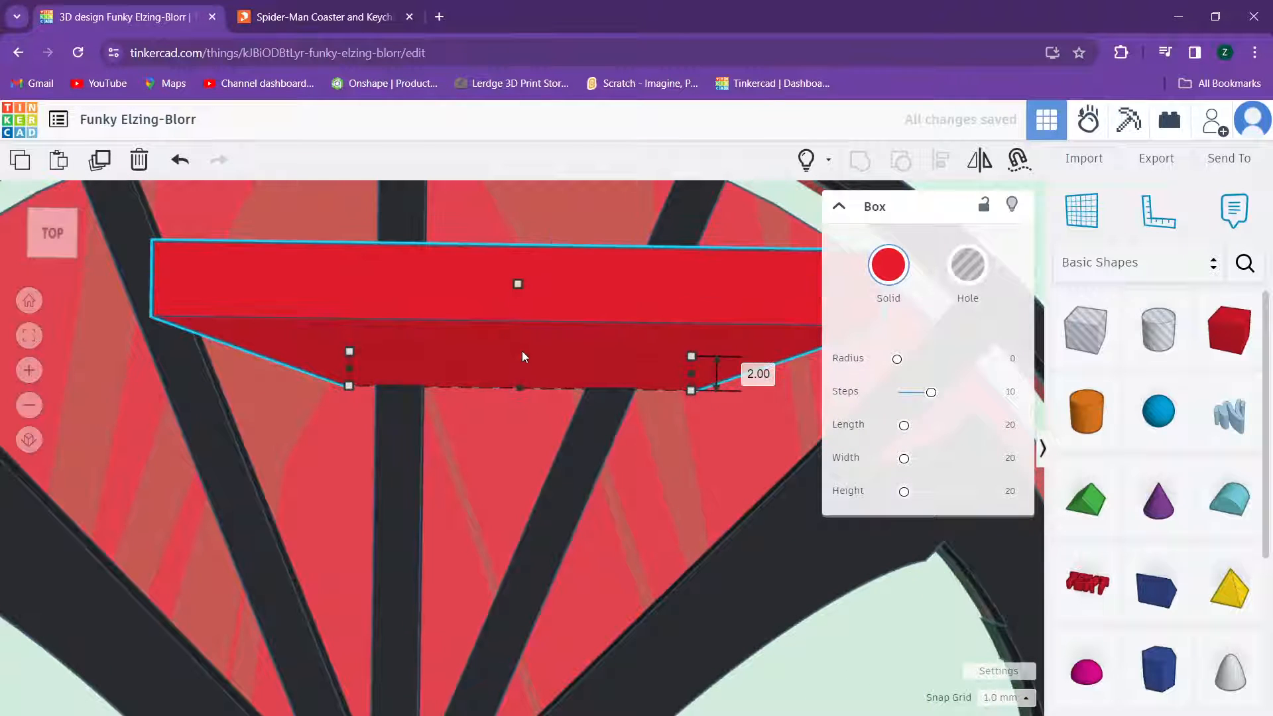
{"action": "scroll", "coordinate": [521, 348], "scroll_direction": "down", "scroll_amount": 5}
{"action": "right_click_drag", "start_coordinate": [509, 359], "coordinate": [509, 299]}
{"action": "left_click_drag", "start_coordinate": [524, 369], "coordinate": [523, 460]}
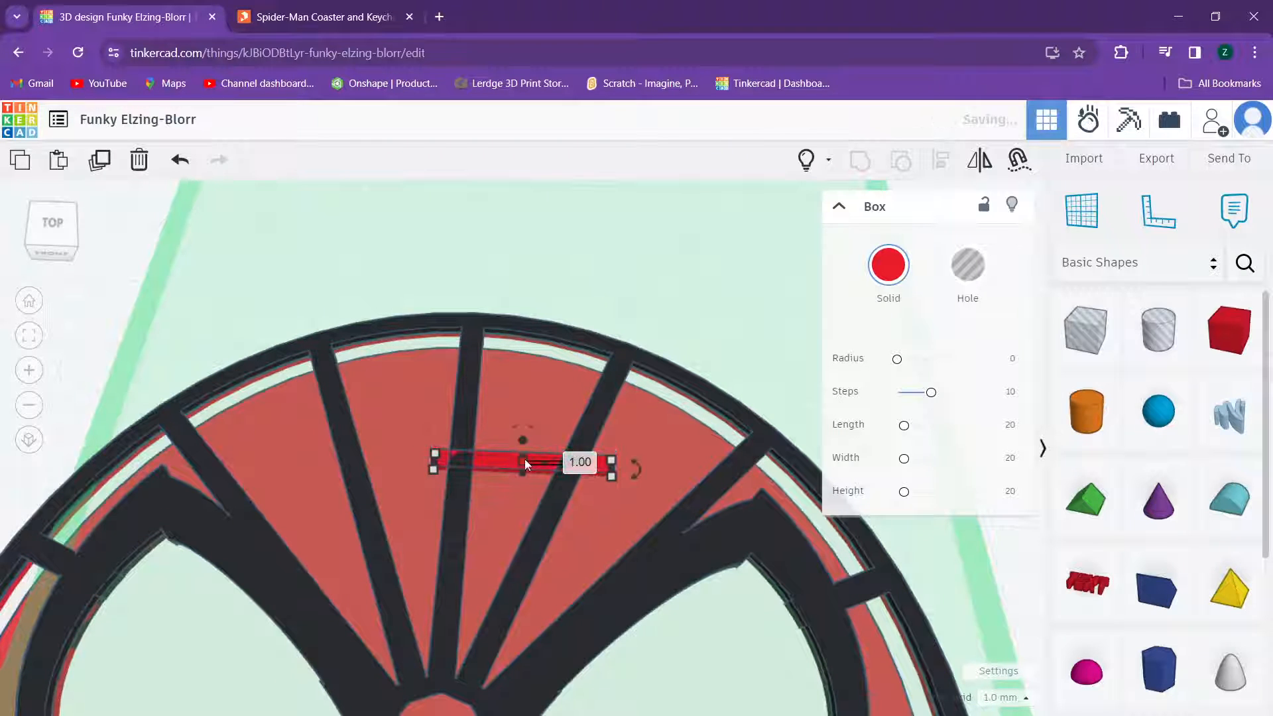
{"action": "left_click", "coordinate": [888, 265]}
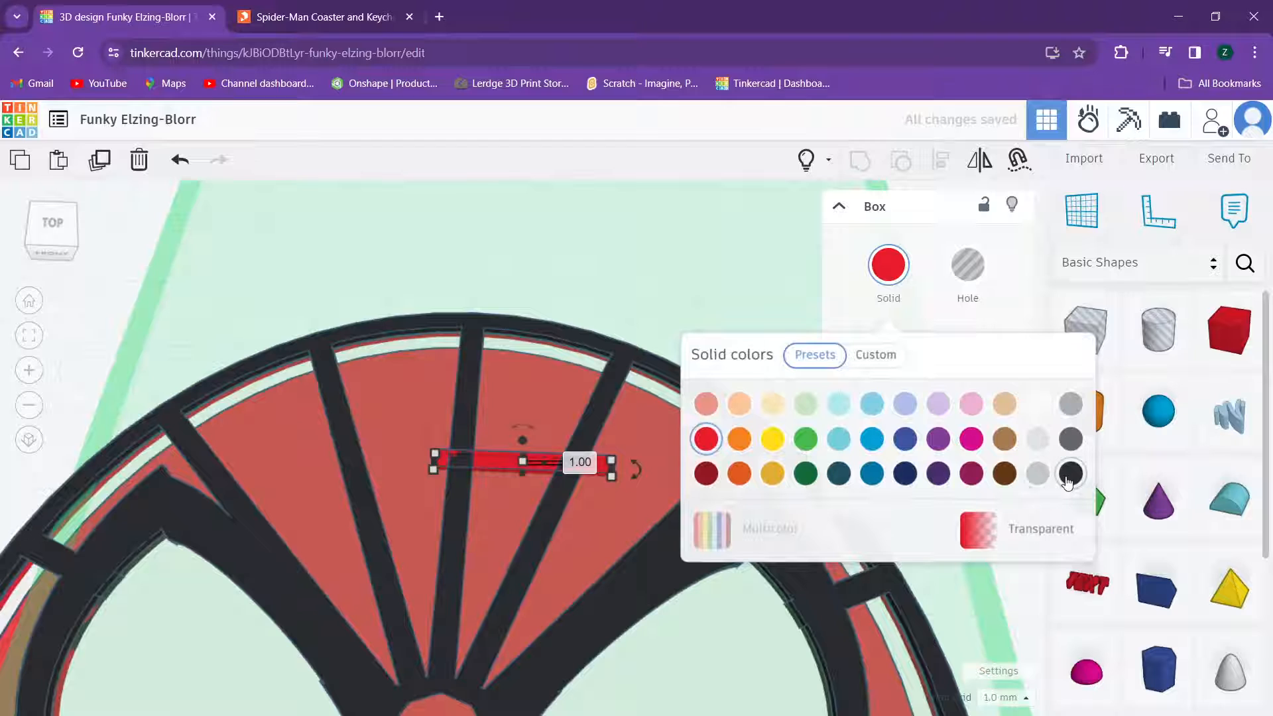
{"action": "left_click", "coordinate": [1068, 476]}
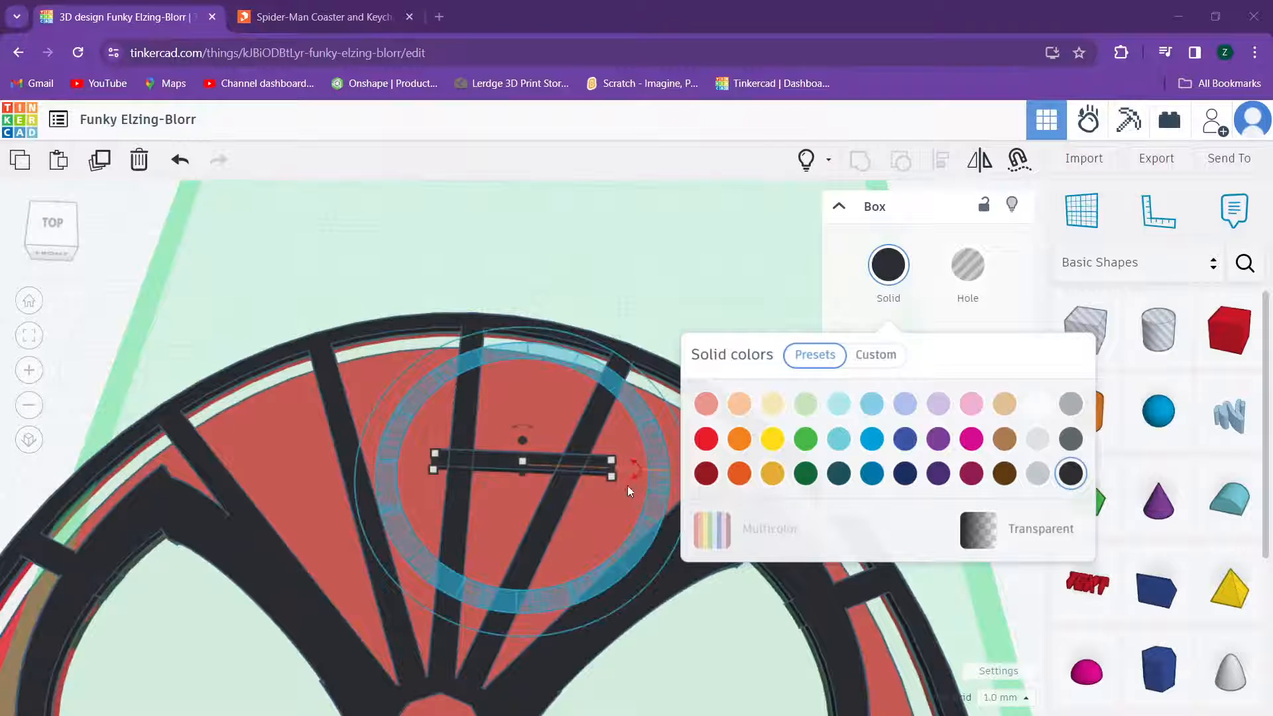
Step: Try rotating the bar by -22.5° and placing it between the central web line and its right neighbour
{"action": "left_click_drag", "start_coordinate": [627, 485], "coordinate": [581, 496]}
{"action": "key", "text": "ctrl+z"}
{"action": "scroll", "coordinate": [483, 448], "scroll_direction": "up", "scroll_amount": 2}
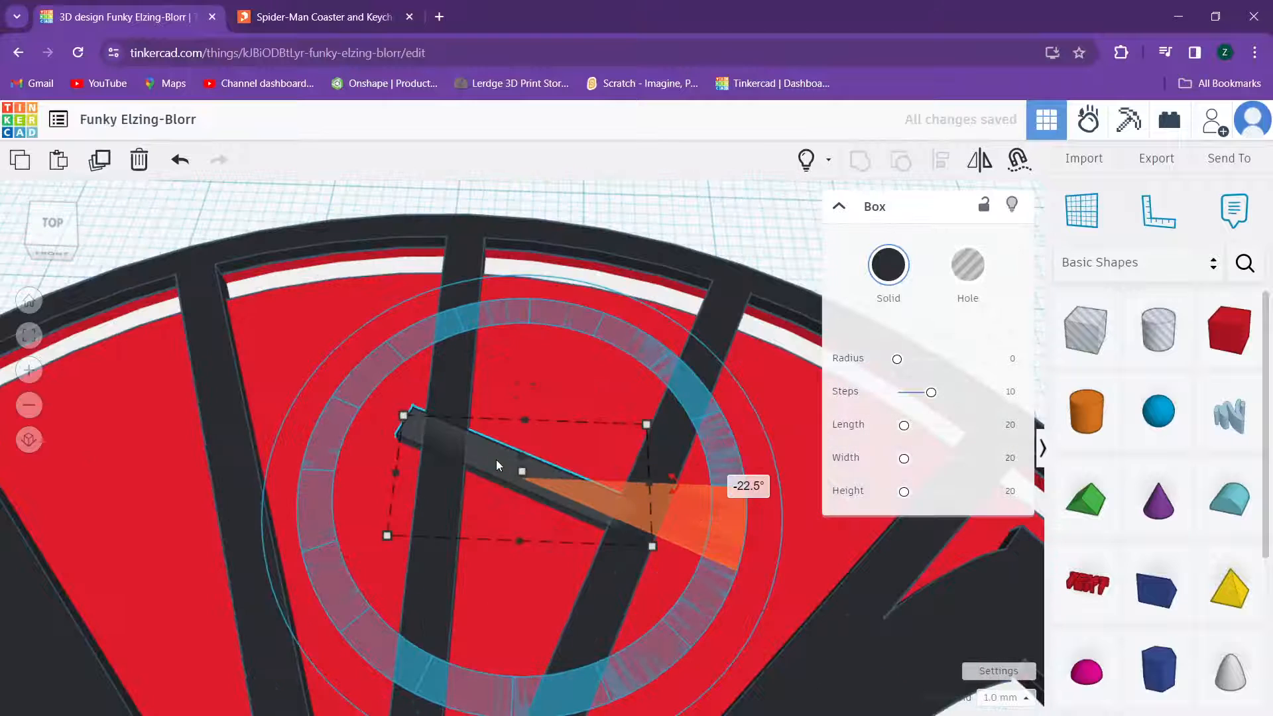
{"action": "left_click_drag", "start_coordinate": [496, 460], "coordinate": [547, 327]}
{"action": "scroll", "coordinate": [547, 328], "scroll_direction": "down", "scroll_amount": 2}
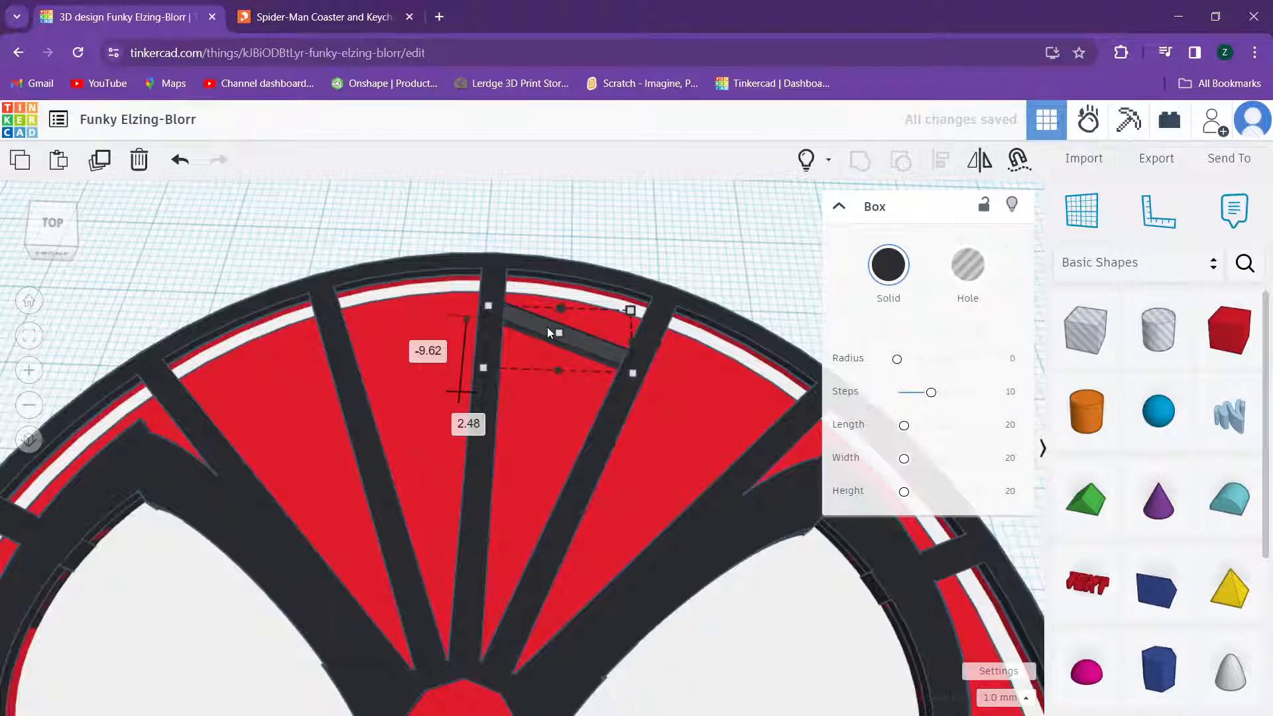
Step: Undo the bar's last move and rotate it back by 22.5° so it lies horizontally
{"action": "key", "text": "ctrl+z"}
{"action": "left_click", "coordinate": [619, 236]}
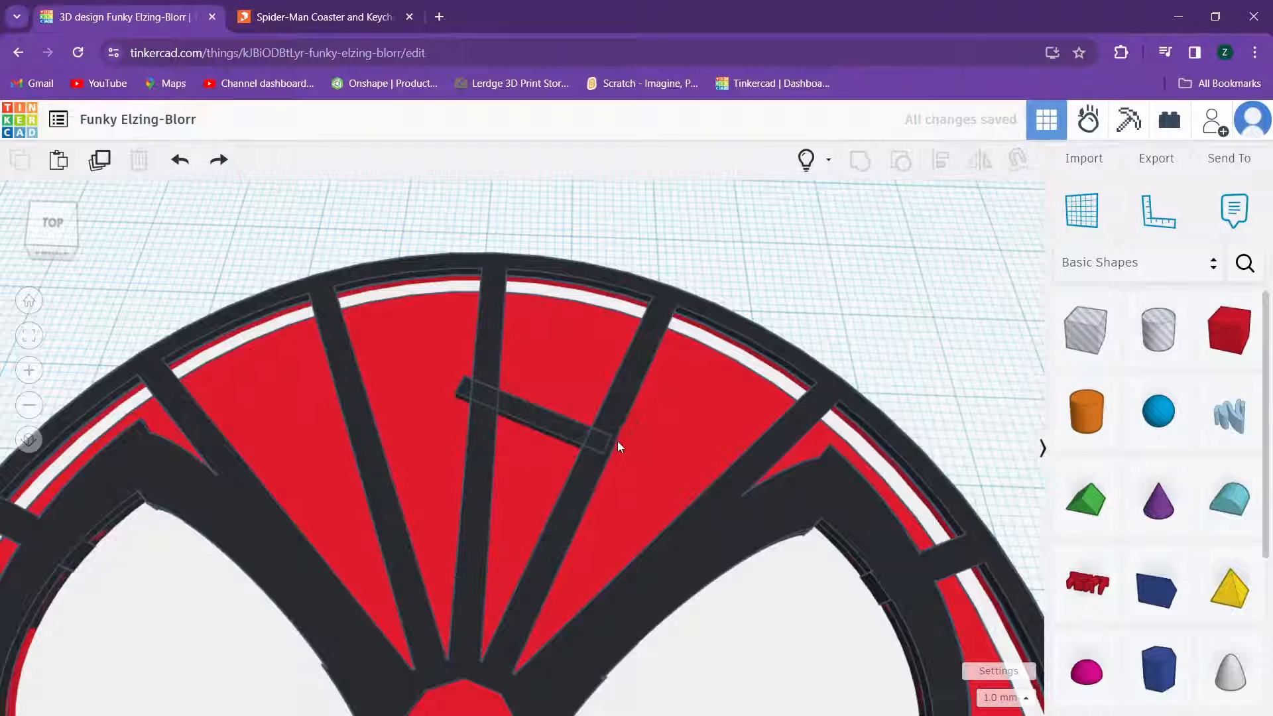
{"action": "left_click", "coordinate": [556, 434]}
{"action": "left_click_drag", "start_coordinate": [626, 430], "coordinate": [634, 400]}
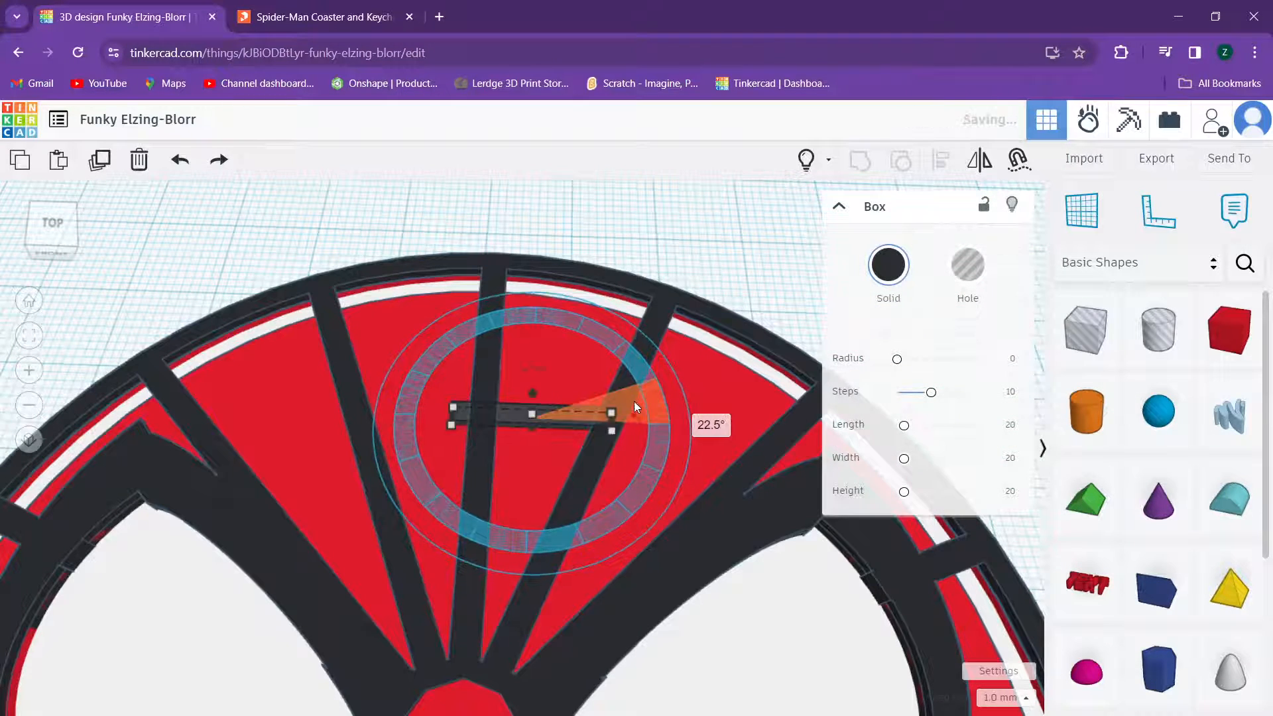
Step: Select the bar together with the whole mask and align their centres in the left-right direction
{"action": "scroll", "coordinate": [634, 401], "scroll_direction": "down", "scroll_amount": 2}
{"action": "left_click_drag", "start_coordinate": [726, 280], "coordinate": [584, 423]}
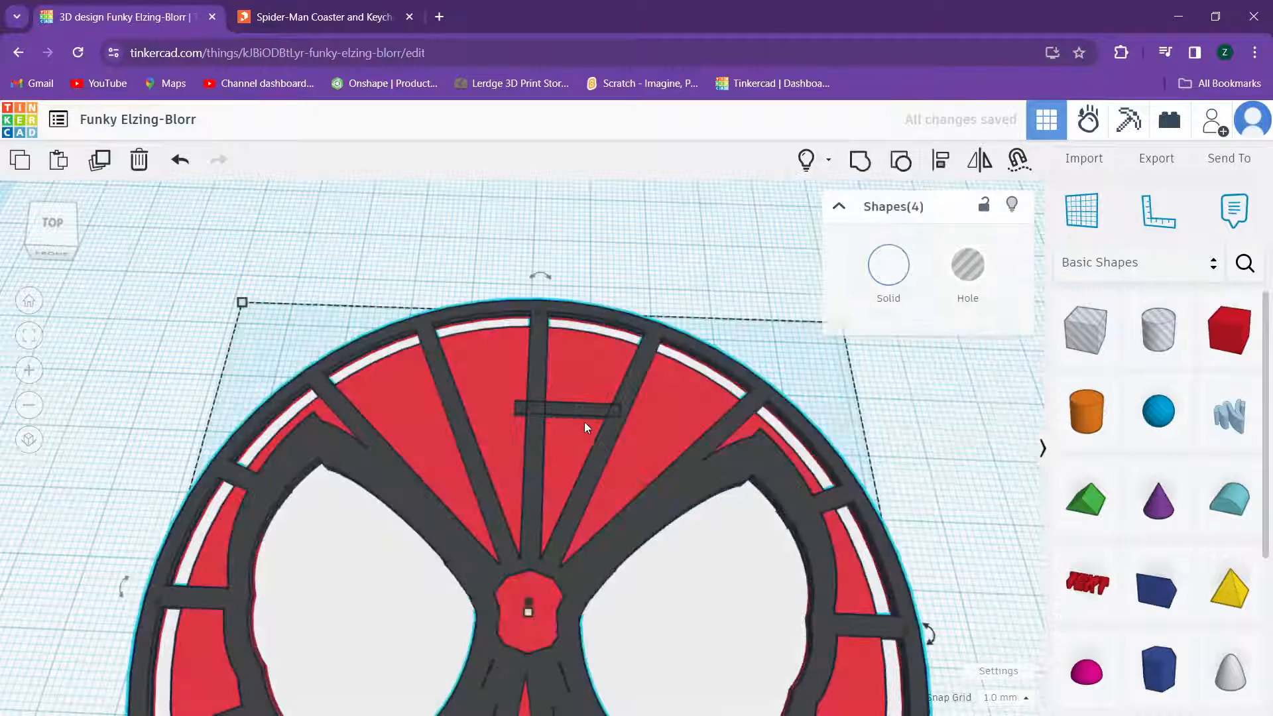
{"action": "left_click", "coordinate": [866, 171]}
{"action": "left_click_drag", "start_coordinate": [764, 245], "coordinate": [468, 520]}
{"action": "middle_click_drag", "start_coordinate": [438, 510], "coordinate": [335, 364]}
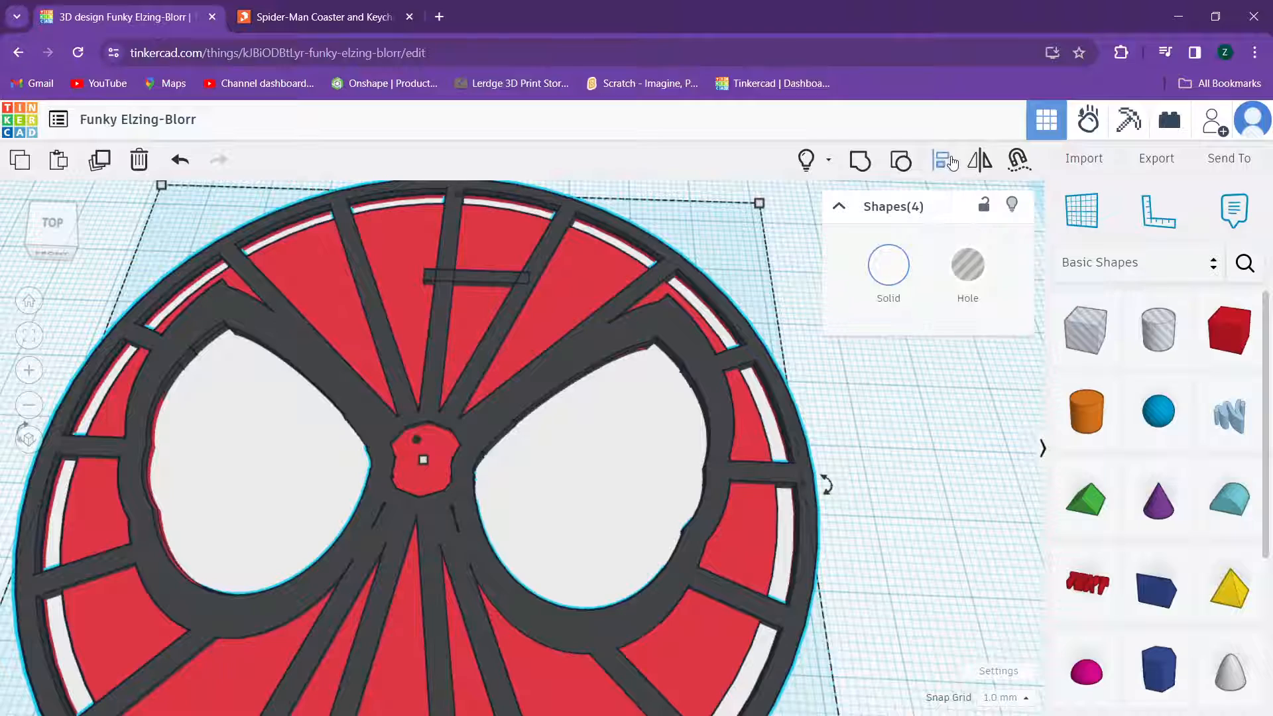
{"action": "left_click", "coordinate": [950, 162]}
{"action": "scroll", "coordinate": [364, 460], "scroll_direction": "down", "scroll_amount": 3}
{"action": "middle_click_drag", "start_coordinate": [415, 437], "coordinate": [444, 330]}
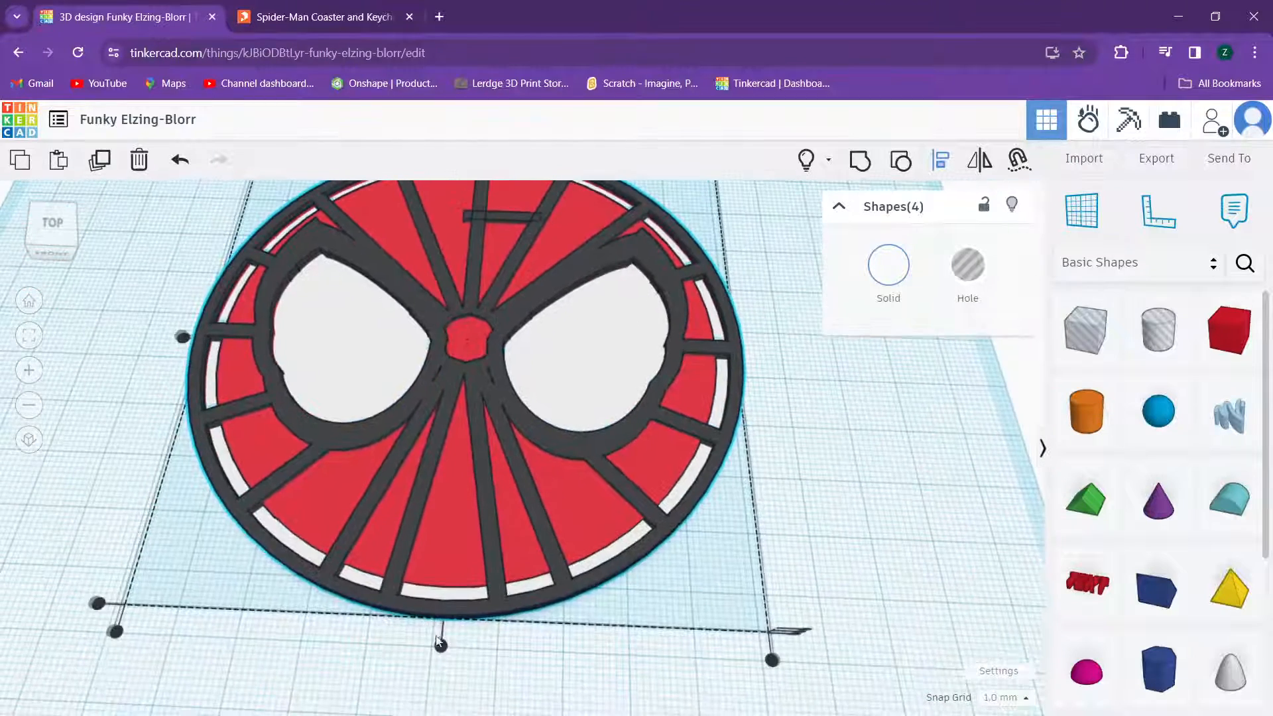
{"action": "left_click", "coordinate": [440, 644]}
{"action": "left_click", "coordinate": [769, 278]}
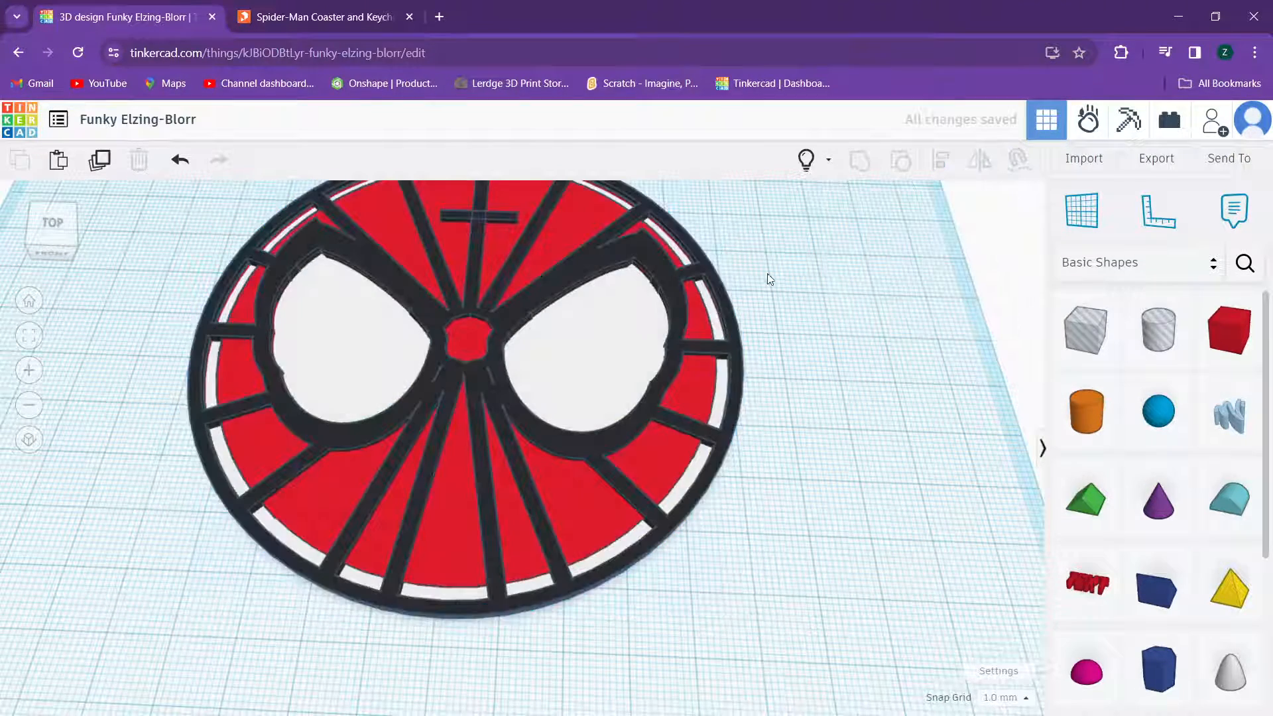
Step: Move the bar up along the central web line to just below the mask's white rim
{"action": "scroll", "coordinate": [619, 391], "scroll_direction": "up", "scroll_amount": 3}
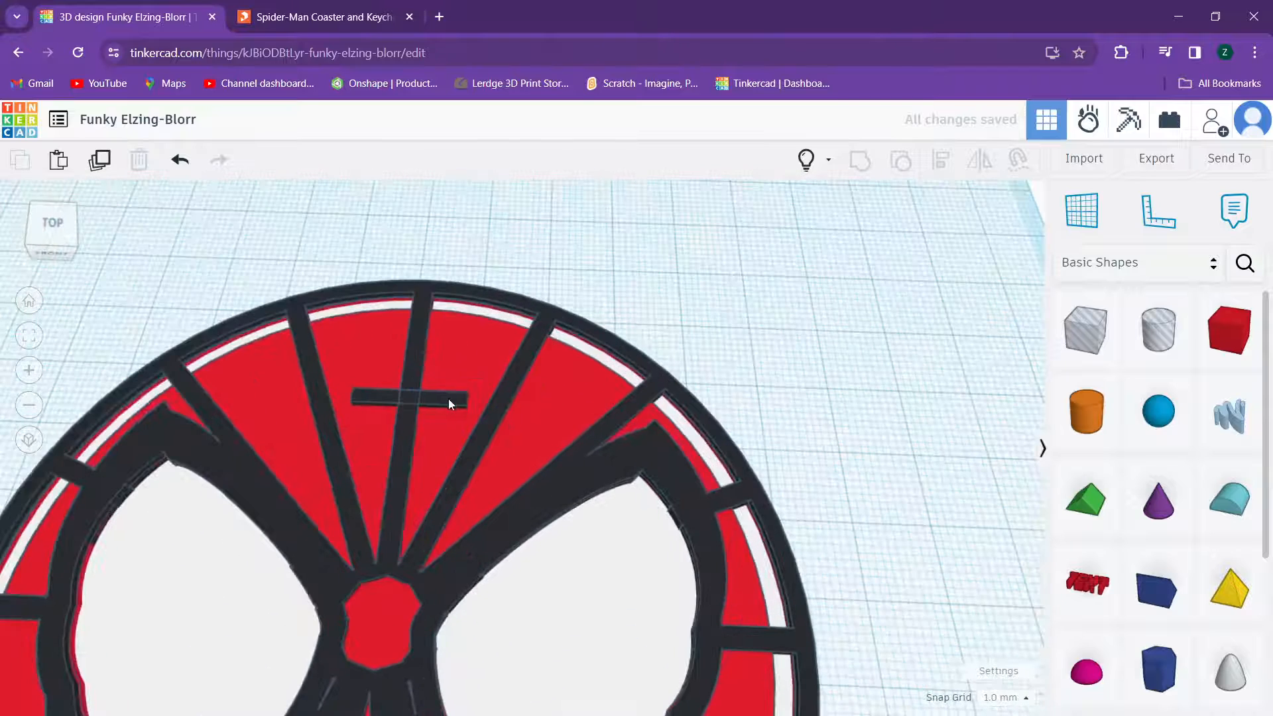
{"action": "left_click", "coordinate": [447, 401]}
{"action": "key", "text": "Up"}
{"action": "key", "text": "Up"}
{"action": "key", "text": "Up"}
{"action": "key", "text": "Up"}
{"action": "key", "text": "Up"}
{"action": "key", "text": "Up"}
{"action": "key", "text": "Up"}
{"action": "key", "text": "Up"}
{"action": "key", "text": "Up"}
{"action": "key", "text": "Up"}
{"action": "key", "text": "Up"}
{"action": "key", "text": "Up"}
{"action": "key", "text": "Up"}
{"action": "key", "text": "Up"}
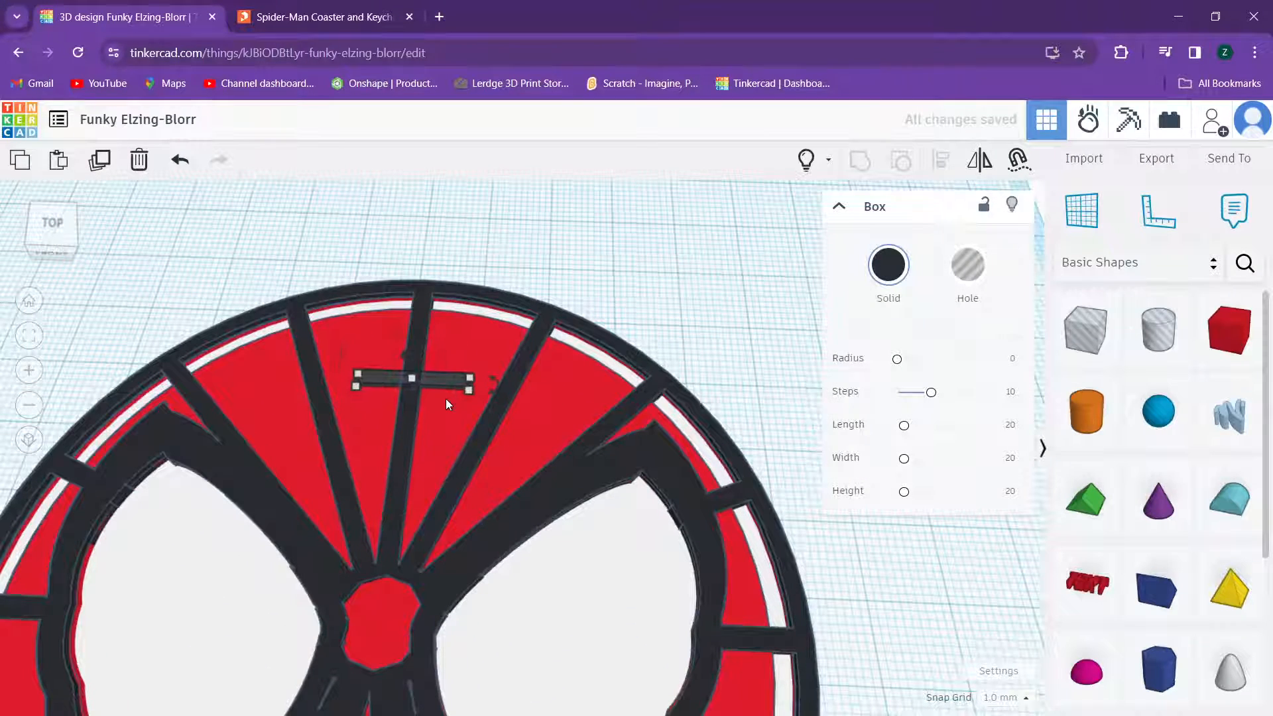
{"action": "key", "text": "Down"}
{"action": "key", "text": "Down"}
{"action": "key", "text": "Down"}
{"action": "key", "text": "Down"}
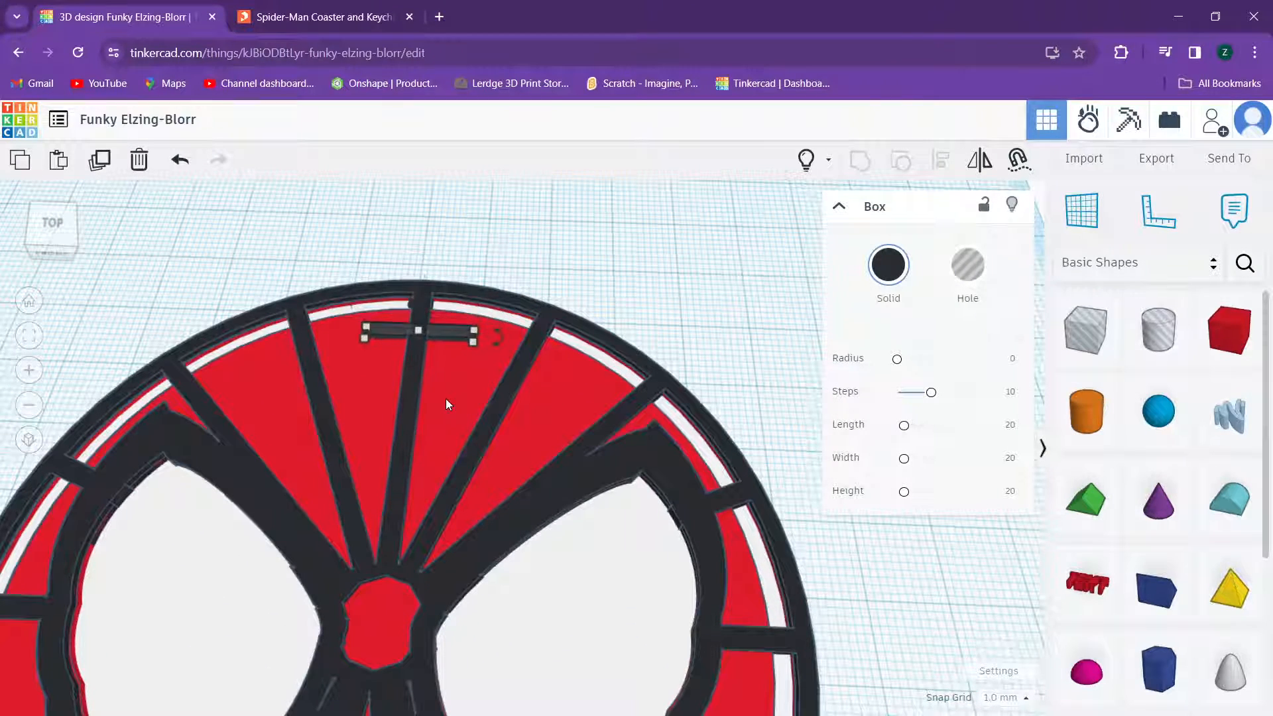
{"action": "key", "text": "Up"}
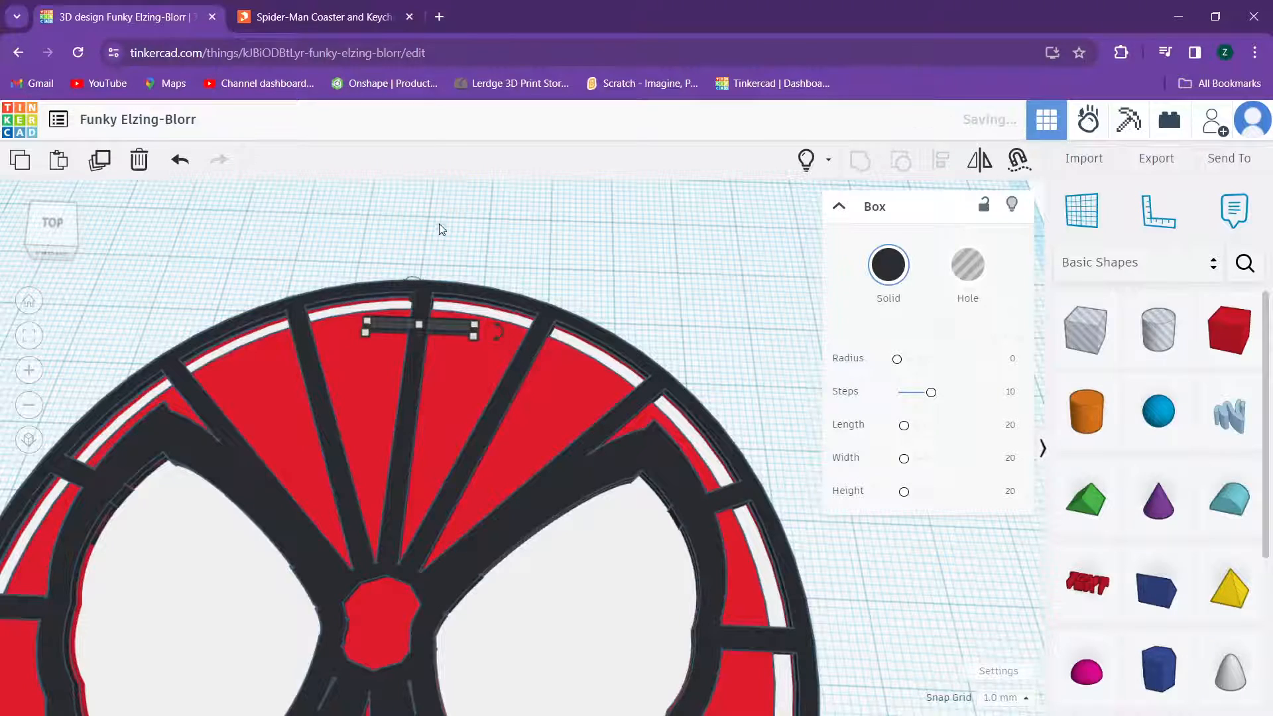
Step: Set the length of the horizontal black bar below the white rim to 15 mm
{"action": "middle_click_drag", "start_coordinate": [452, 259], "coordinate": [492, 364]}
{"action": "scroll", "coordinate": [468, 378], "scroll_direction": "up", "scroll_amount": 3}
{"action": "right_click_drag", "start_coordinate": [463, 386], "coordinate": [467, 415]}
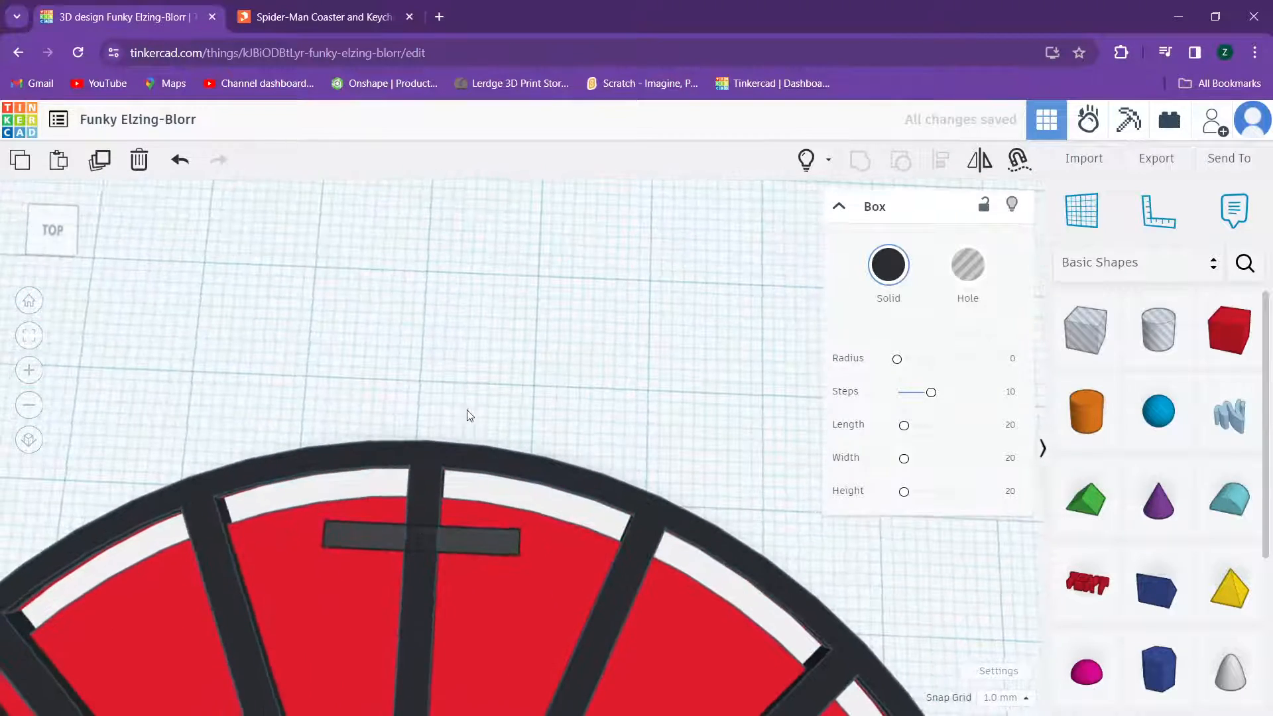
{"action": "middle_click_drag", "start_coordinate": [548, 411], "coordinate": [609, 291]}
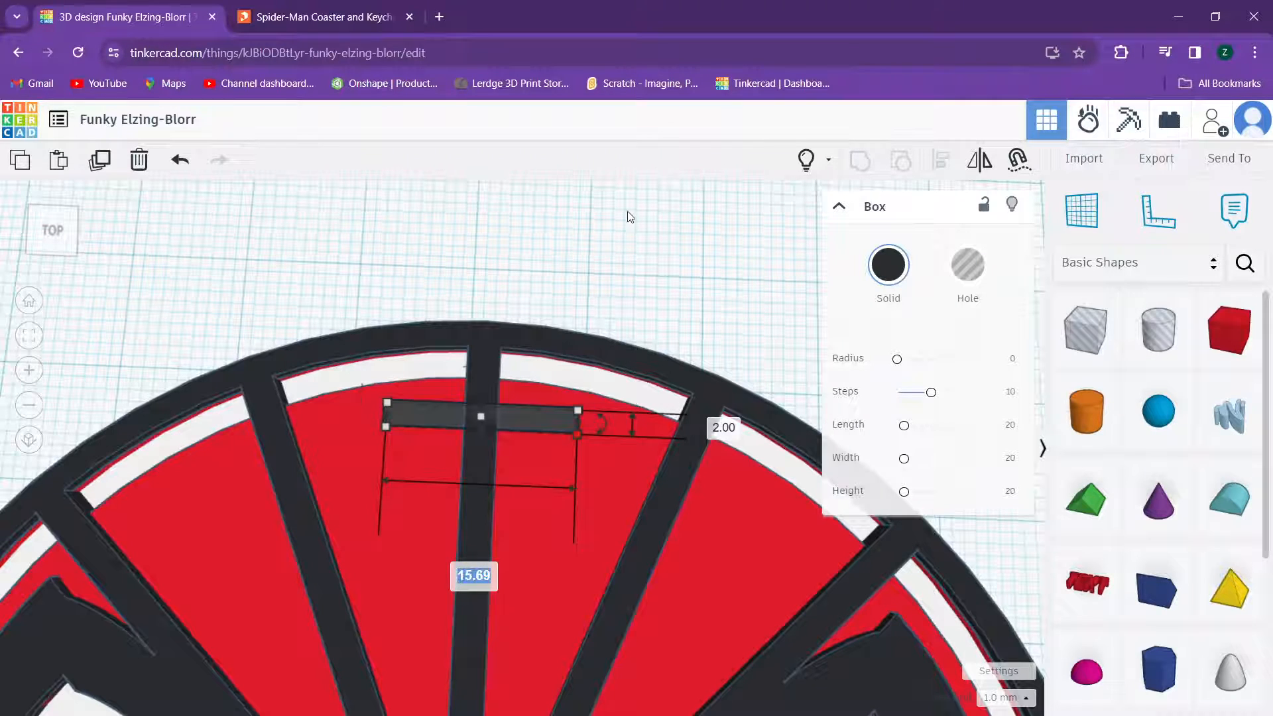
{"action": "scroll", "coordinate": [639, 213], "scroll_direction": "down", "scroll_amount": 5}
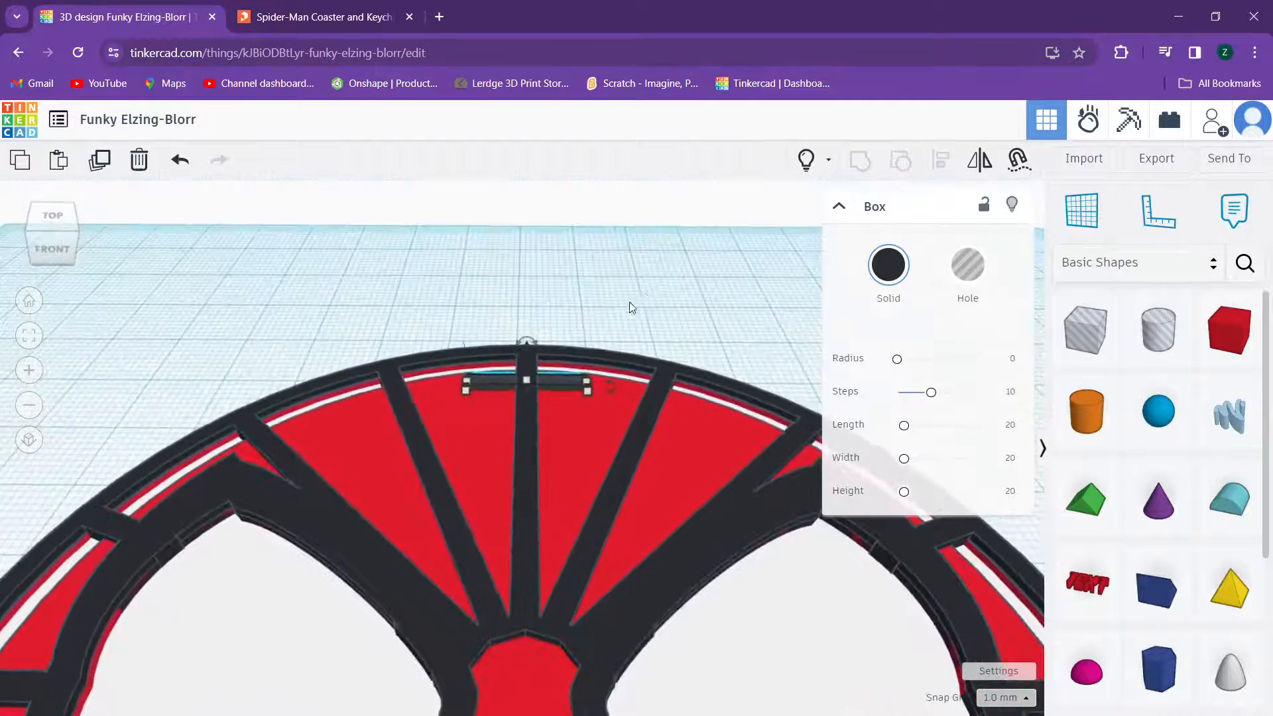
{"action": "scroll", "coordinate": [630, 301], "scroll_direction": "up", "scroll_amount": 2}
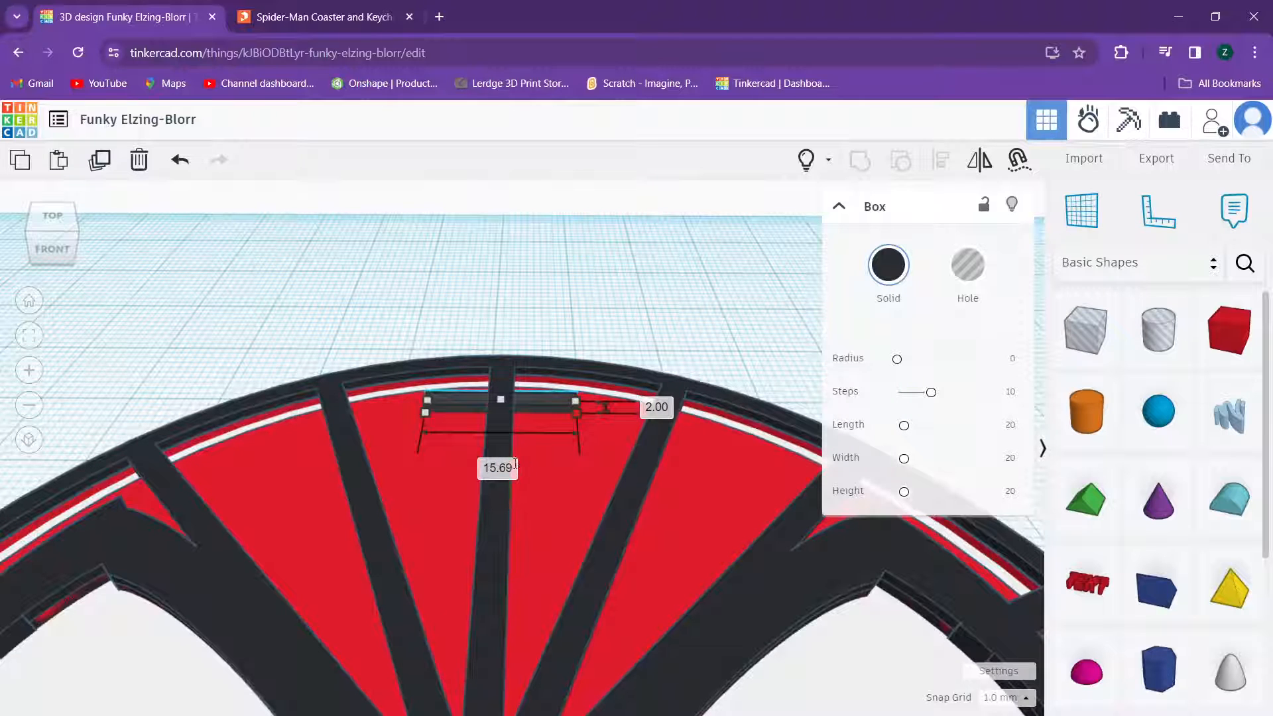
{"action": "left_click", "coordinate": [514, 466]}
{"action": "type", "text": "15"}
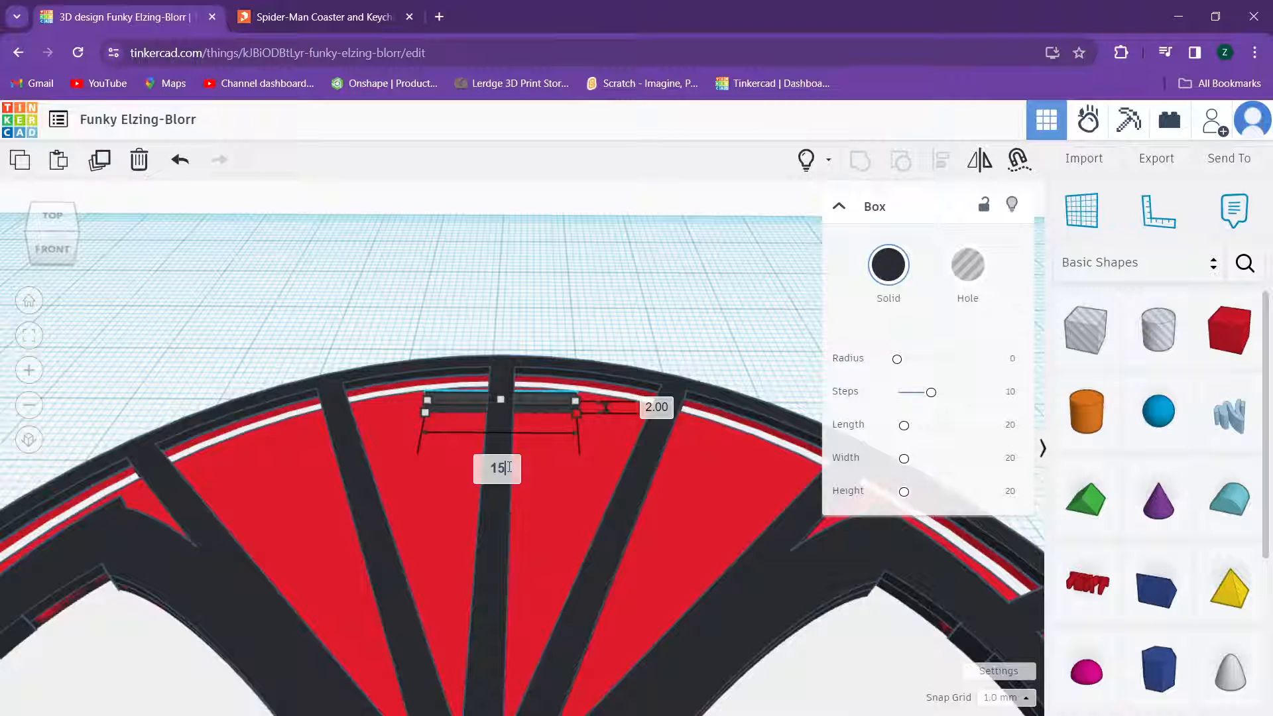
{"action": "key", "text": "Return"}
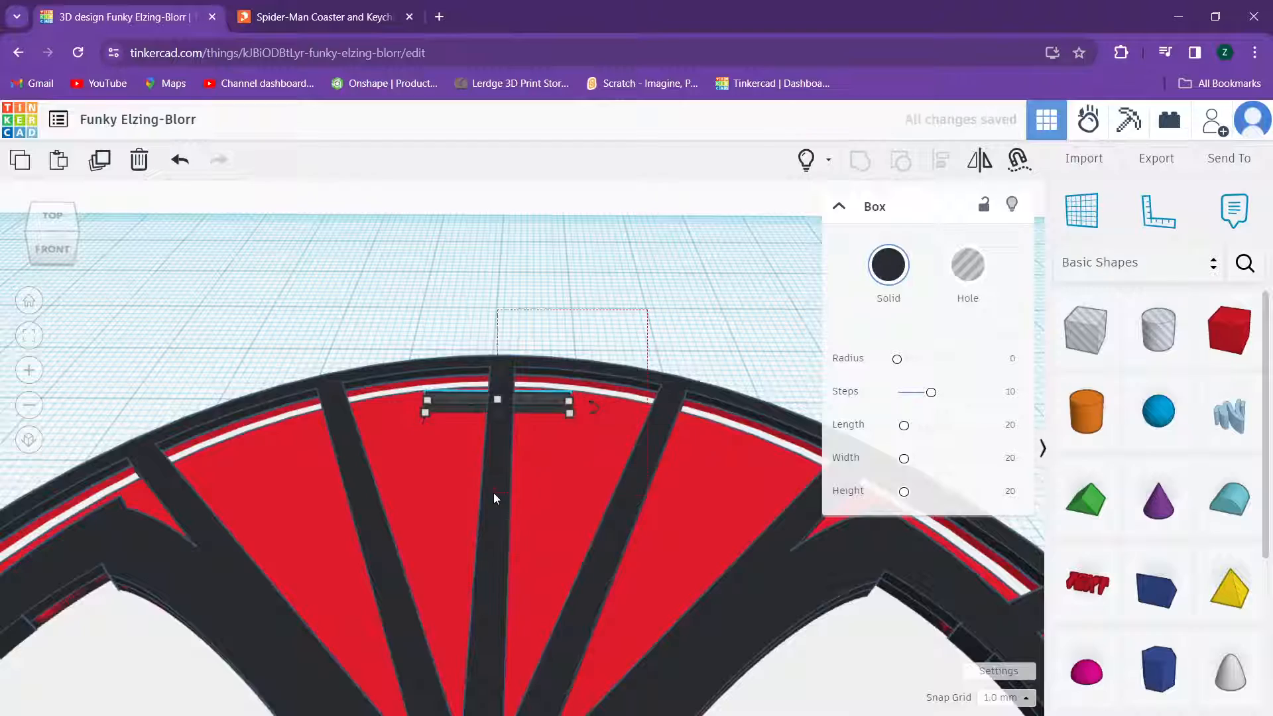
Step: Select the bar together with the whole mask, align their centres in the left-right direction and clear the selection
{"action": "key", "text": "ctrl+a"}
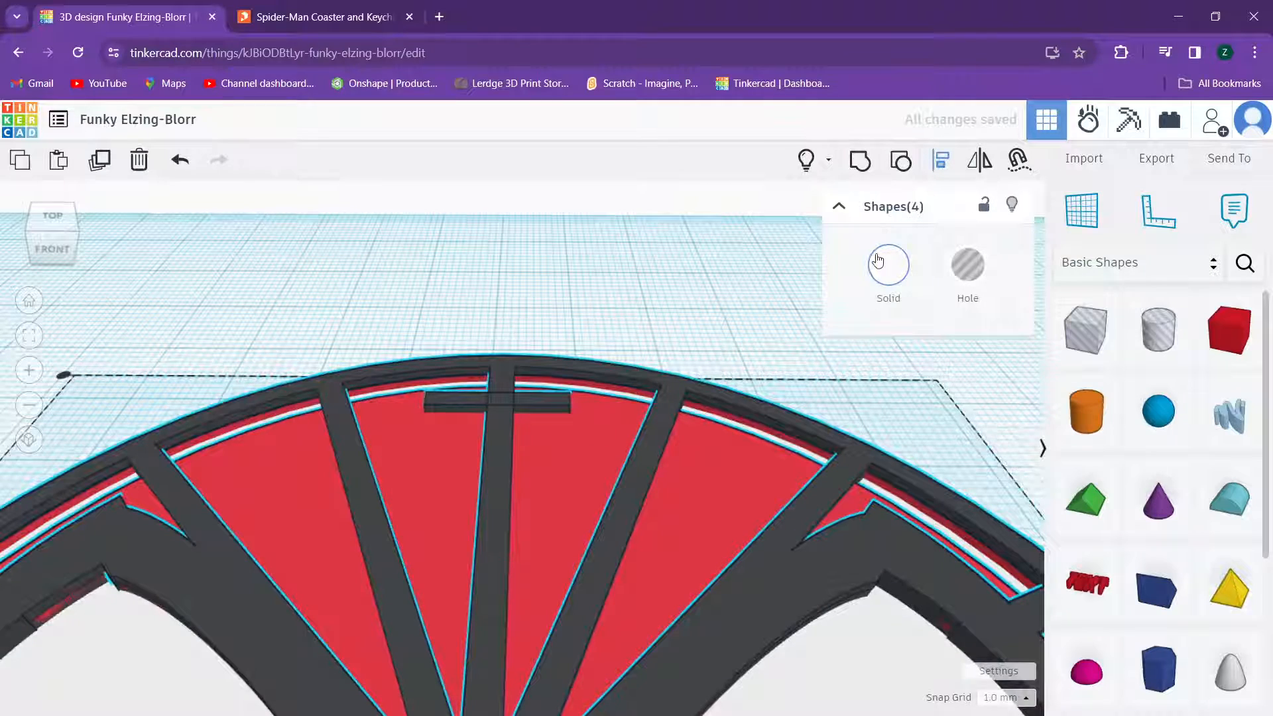
{"action": "scroll", "coordinate": [527, 415], "scroll_direction": "down", "scroll_amount": 5}
{"action": "scroll", "coordinate": [504, 431], "scroll_direction": "down", "scroll_amount": 2}
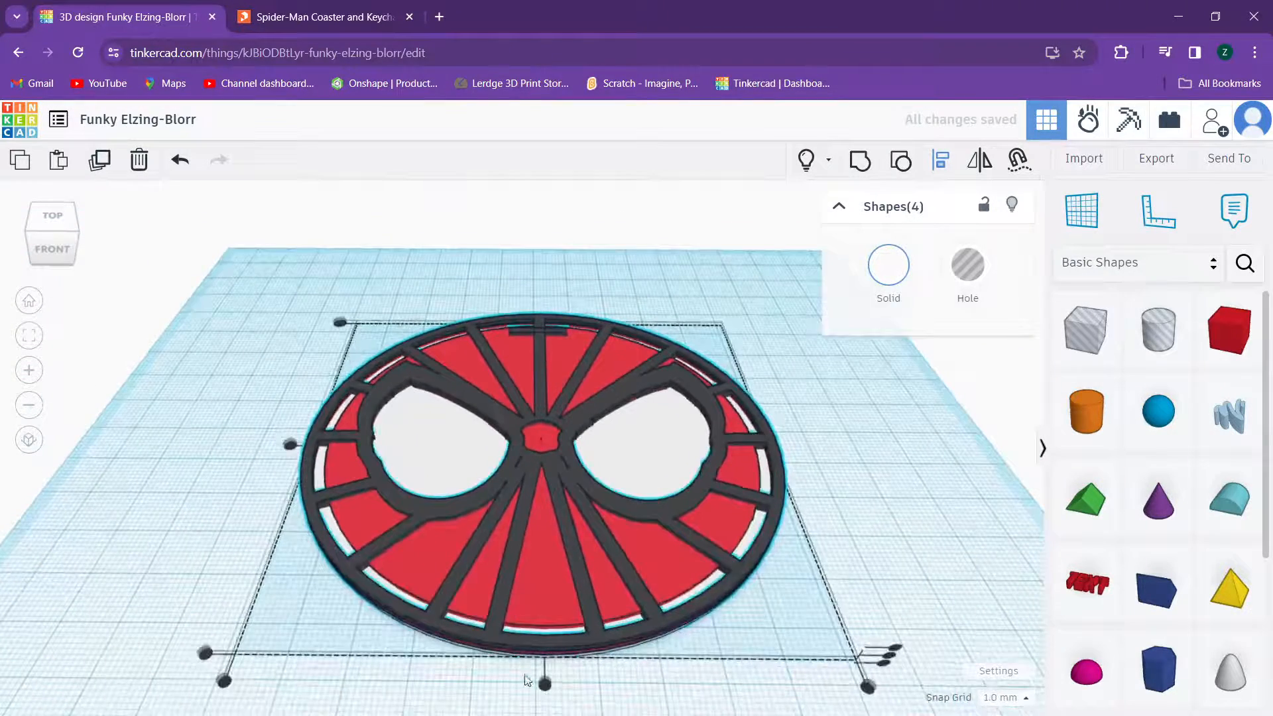
{"action": "left_click", "coordinate": [544, 684]}
{"action": "left_click", "coordinate": [648, 278]}
Step: Duplicate the horizontal bar in place and rotate the copy by -22.5°
{"action": "middle_click_drag", "start_coordinate": [581, 285], "coordinate": [573, 393]}
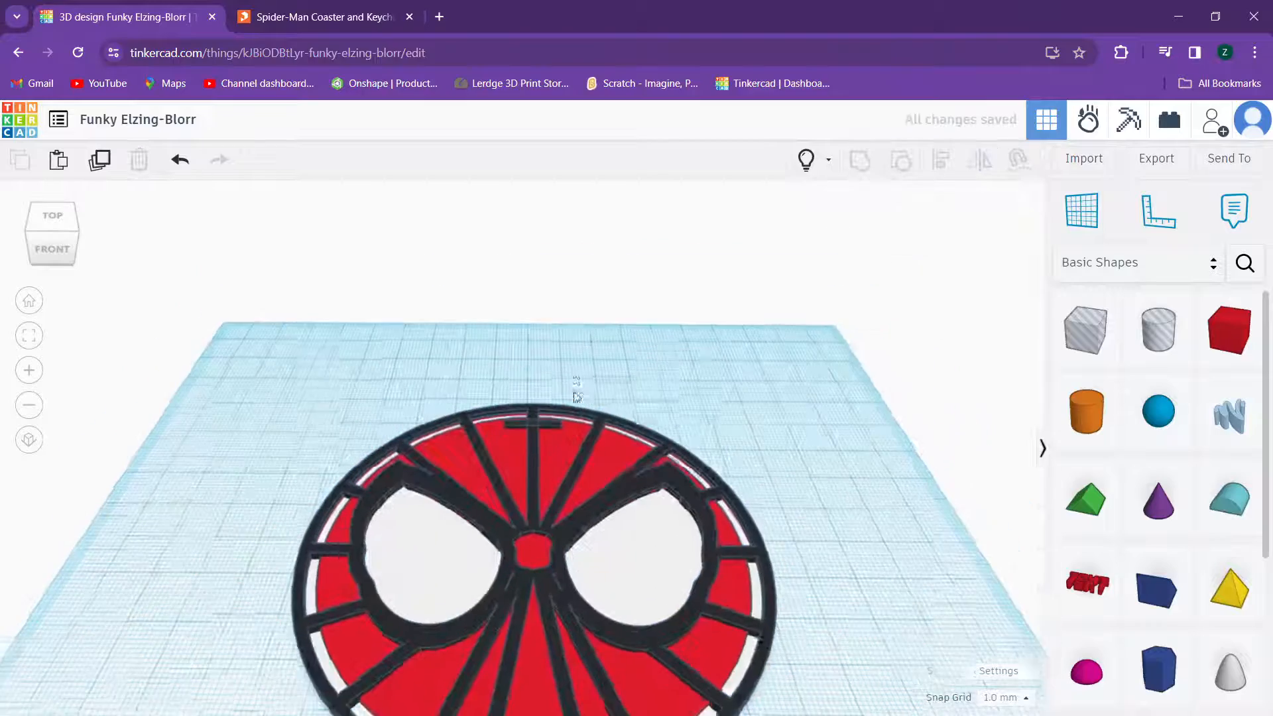
{"action": "scroll", "coordinate": [577, 396], "scroll_direction": "up", "scroll_amount": 5}
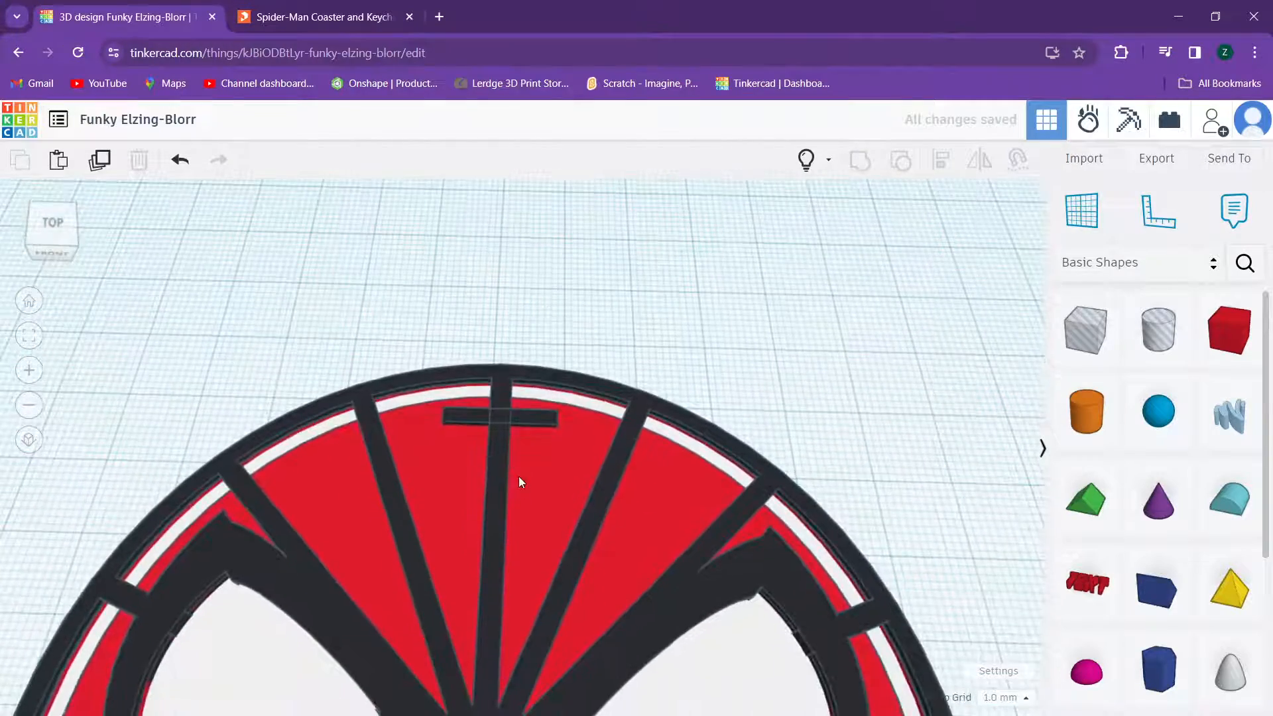
{"action": "scroll", "coordinate": [519, 482], "scroll_direction": "up", "scroll_amount": 2}
{"action": "left_click", "coordinate": [544, 377]}
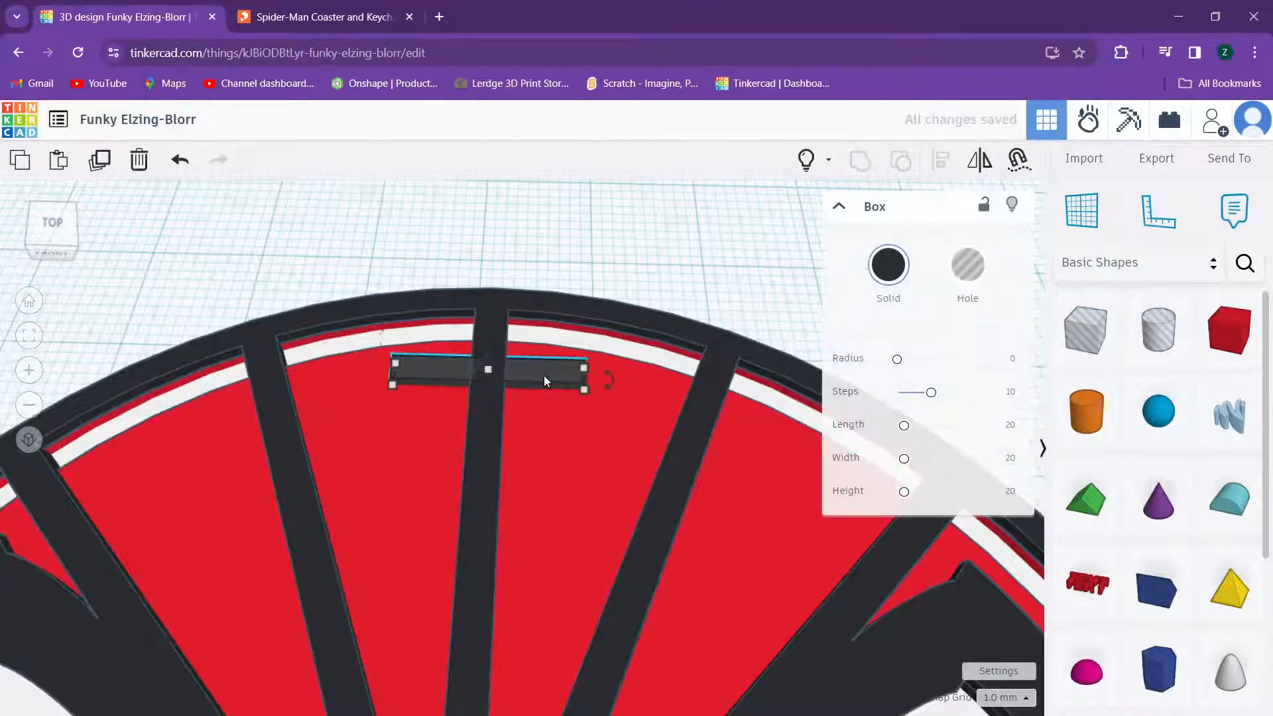
{"action": "left_click_drag", "start_coordinate": [607, 380], "coordinate": [599, 412]}
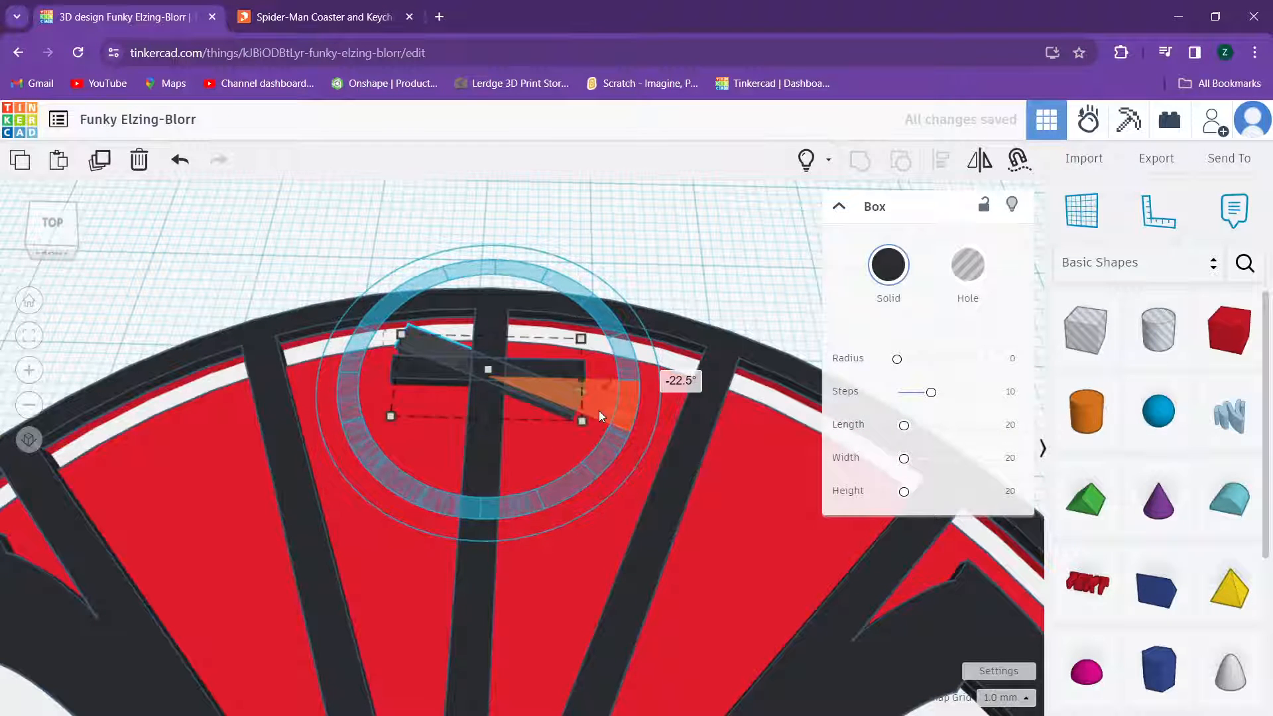
Step: Move the rotated copy right and slightly down so it crosses the web line right of centre, just beneath the white rim
{"action": "key", "text": "Right"}
{"action": "key", "text": "Right"}
{"action": "key", "text": "Right"}
{"action": "key", "text": "Right"}
{"action": "key", "text": "Right"}
{"action": "key", "text": "Right"}
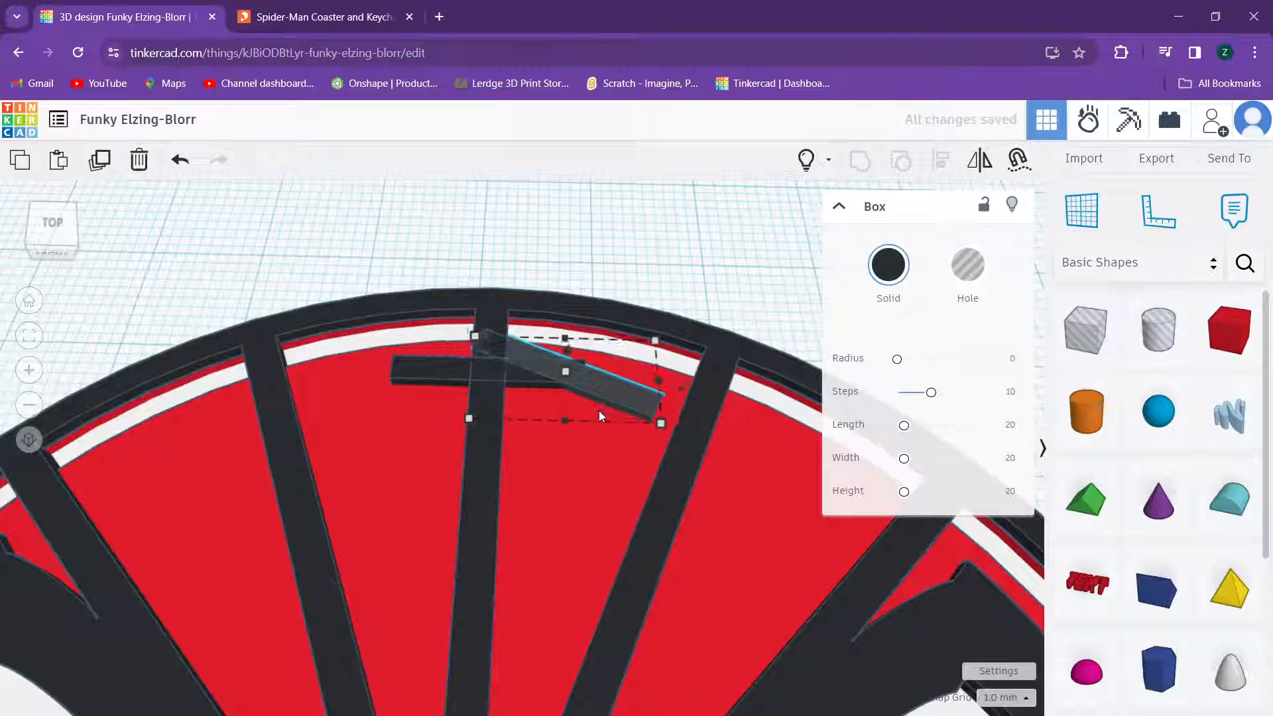
{"action": "key", "text": "Right"}
{"action": "key", "text": "Right"}
{"action": "key", "text": "Right"}
{"action": "key", "text": "Right"}
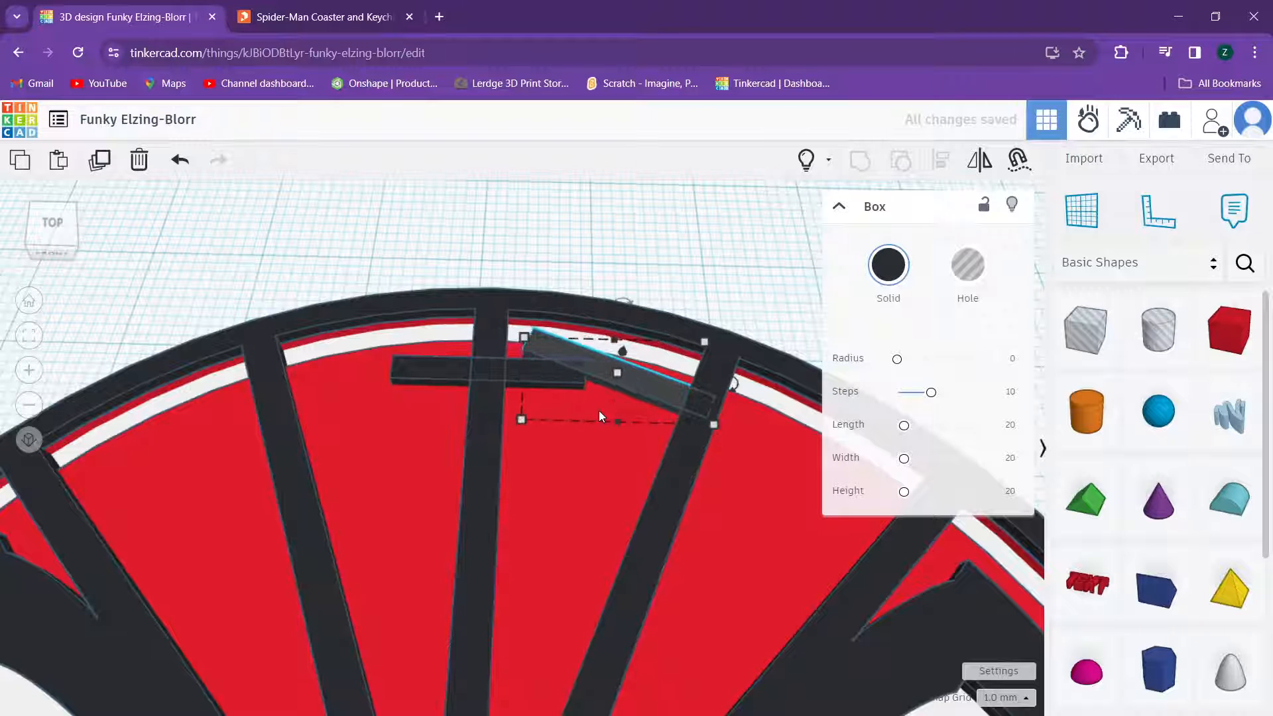
{"action": "key", "text": "Down"}
{"action": "key", "text": "Down"}
{"action": "key", "text": "Down"}
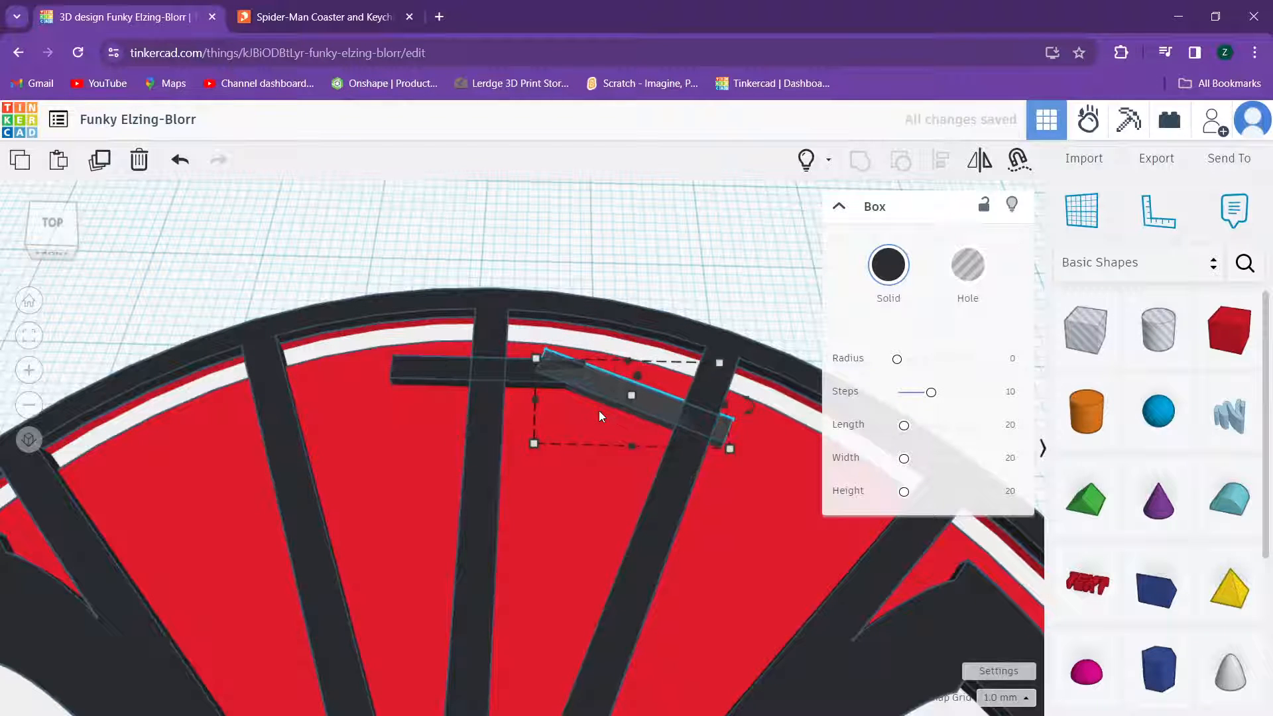
Step: Nudge the rotated copy until its upper end meets the right end of the horizontal bar
{"action": "key", "text": "Down"}
{"action": "key", "text": "Right"}
{"action": "key", "text": "Up"}
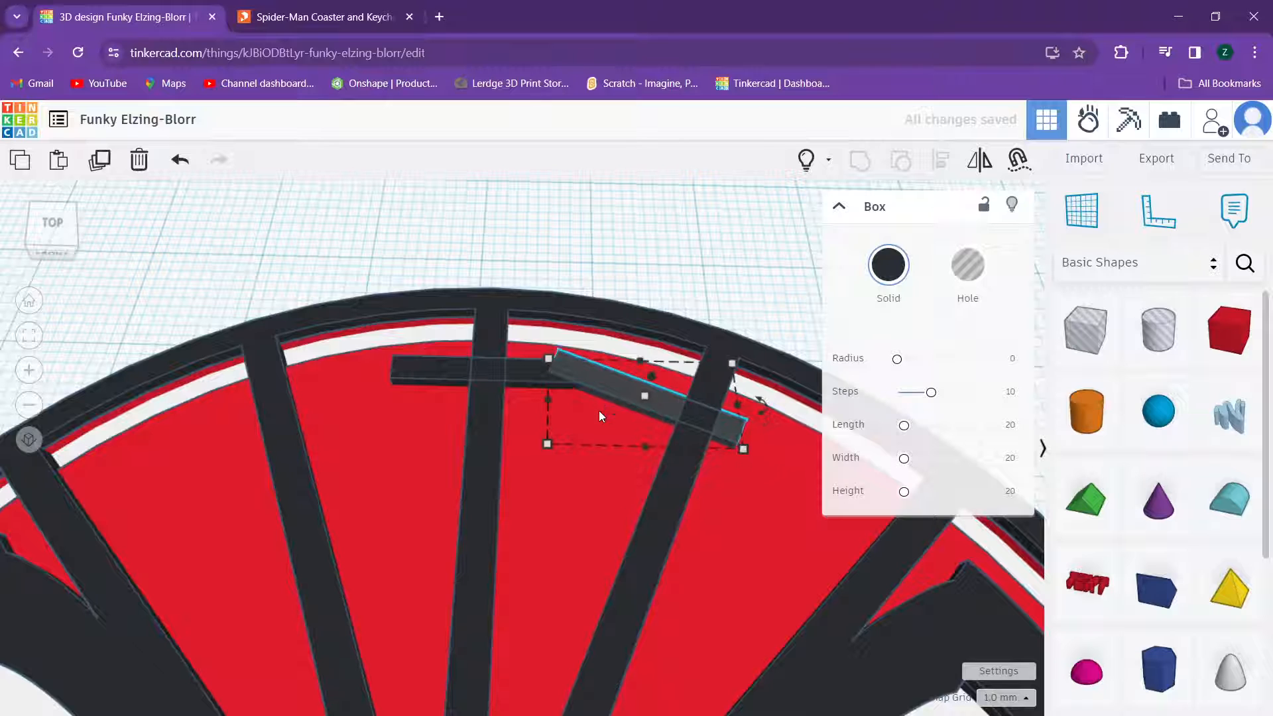
{"action": "key", "text": "Right"}
{"action": "key", "text": "Down"}
{"action": "key", "text": "Left"}
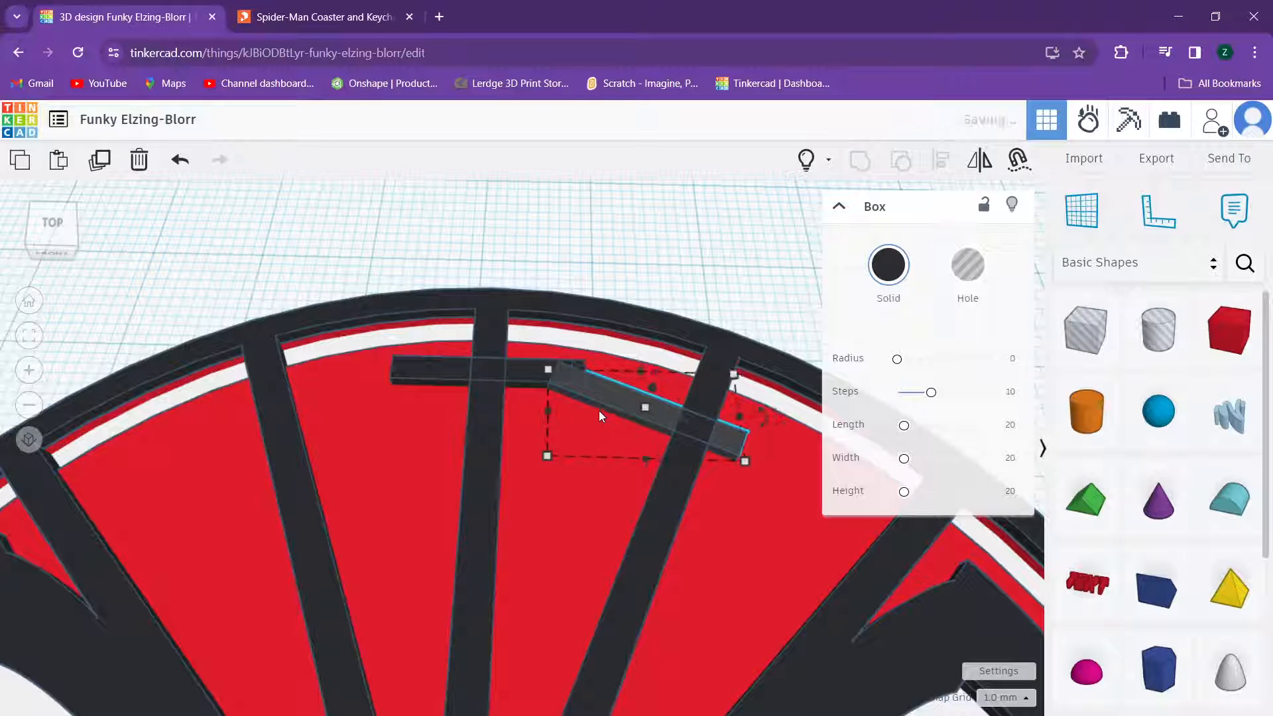
{"action": "key", "text": "Down"}
{"action": "key", "text": "Up"}
{"action": "scroll", "coordinate": [577, 343], "scroll_direction": "up", "scroll_amount": 6}
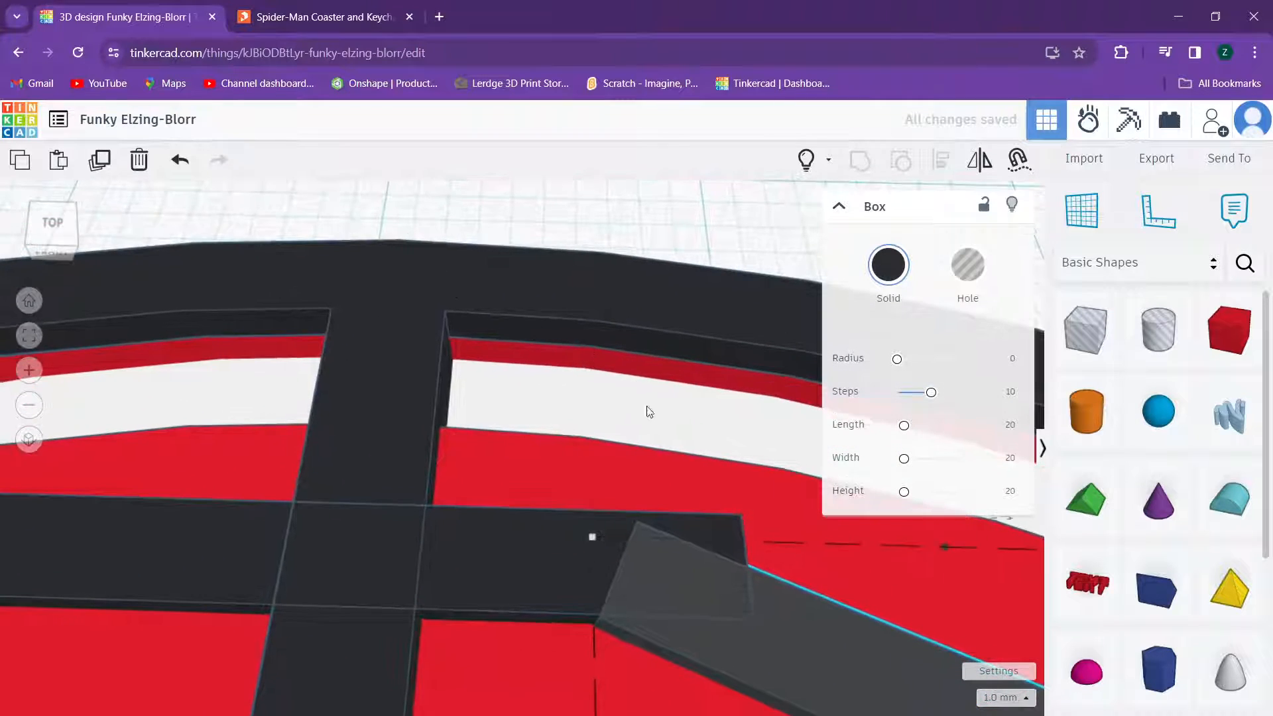
{"action": "scroll", "coordinate": [489, 266], "scroll_direction": "down", "scroll_amount": 6}
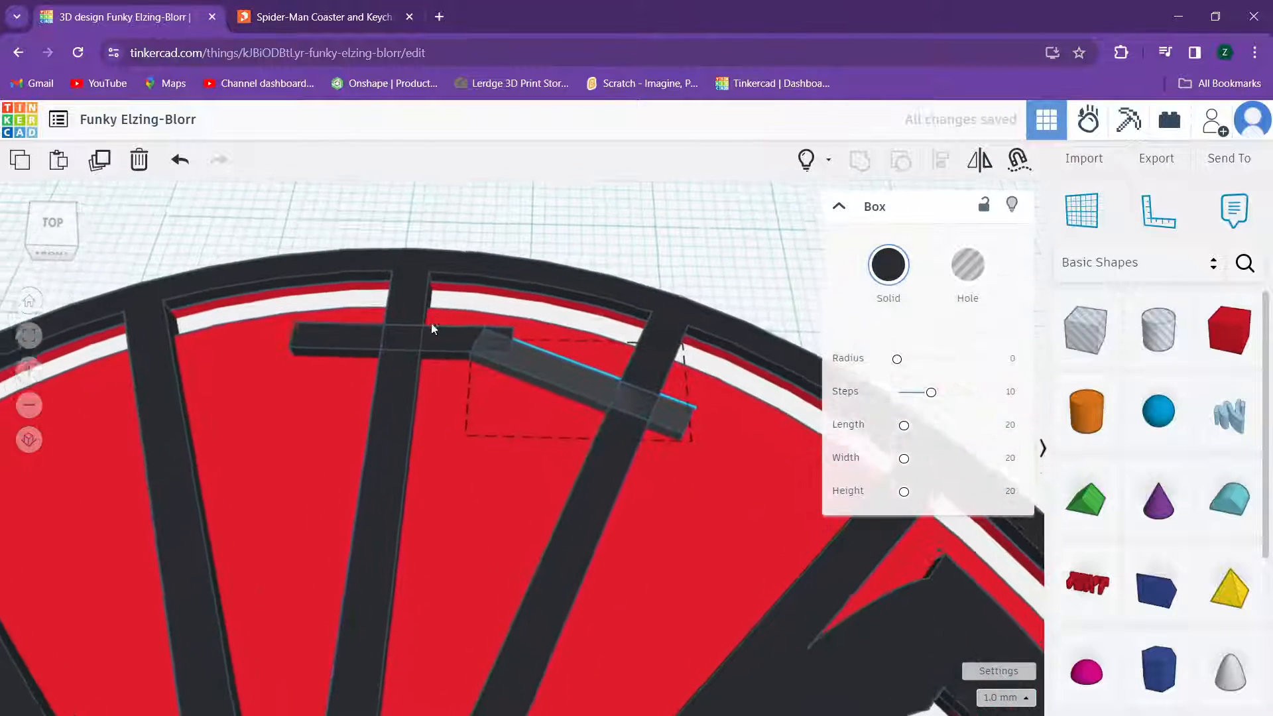
{"action": "middle_click_drag", "start_coordinate": [431, 324], "coordinate": [429, 349]}
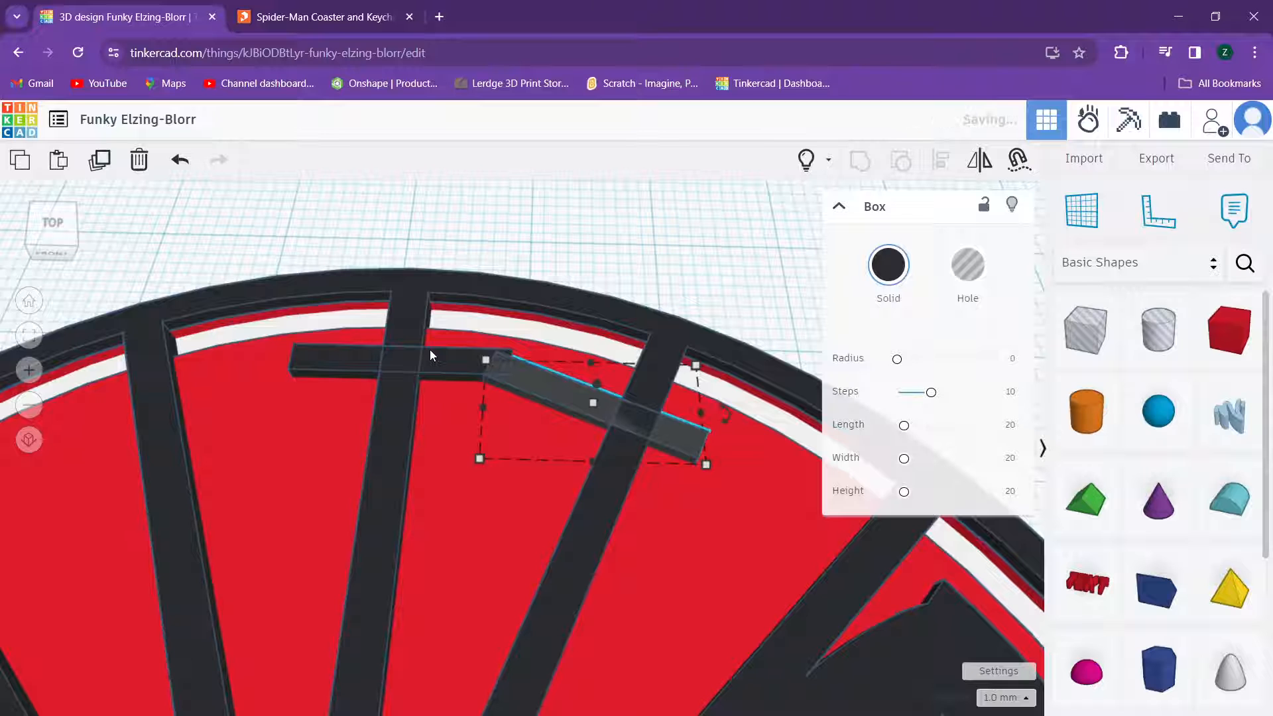
{"action": "key", "text": "Right"}
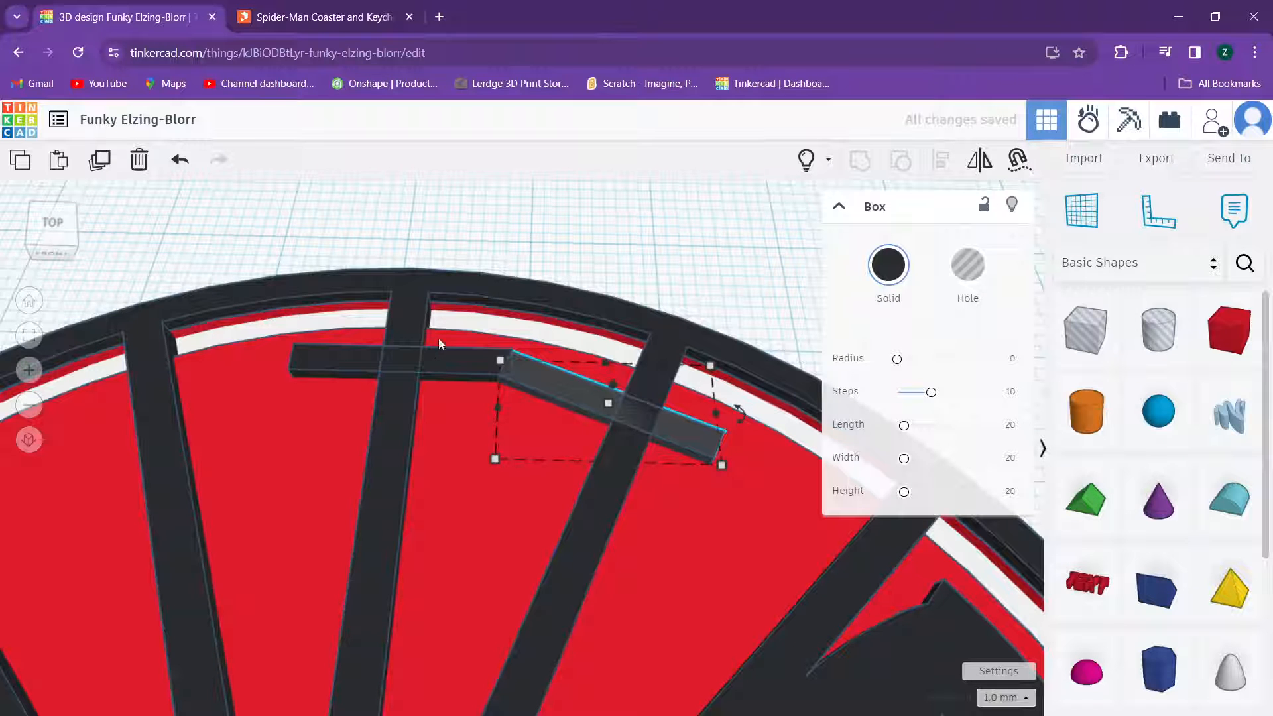
{"action": "scroll", "coordinate": [451, 355], "scroll_direction": "up", "scroll_amount": 3}
{"action": "scroll", "coordinate": [491, 383], "scroll_direction": "down", "scroll_amount": 6}
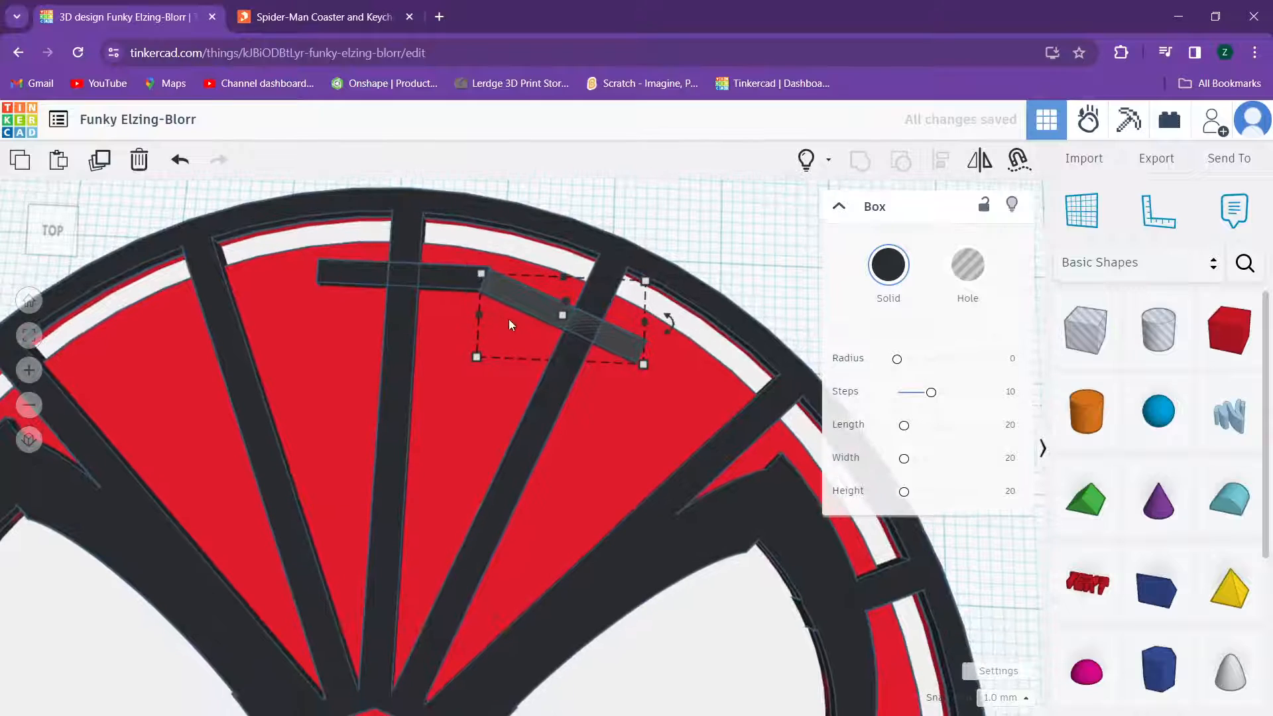
Step: Repeat the duplication with its rotation and offset until the bars form a closed ring around the mask
{"action": "key", "text": "ctrl+d"}
{"action": "key", "text": "ctrl+d"}
{"action": "middle_click_drag", "start_coordinate": [524, 382], "coordinate": [499, 427]}
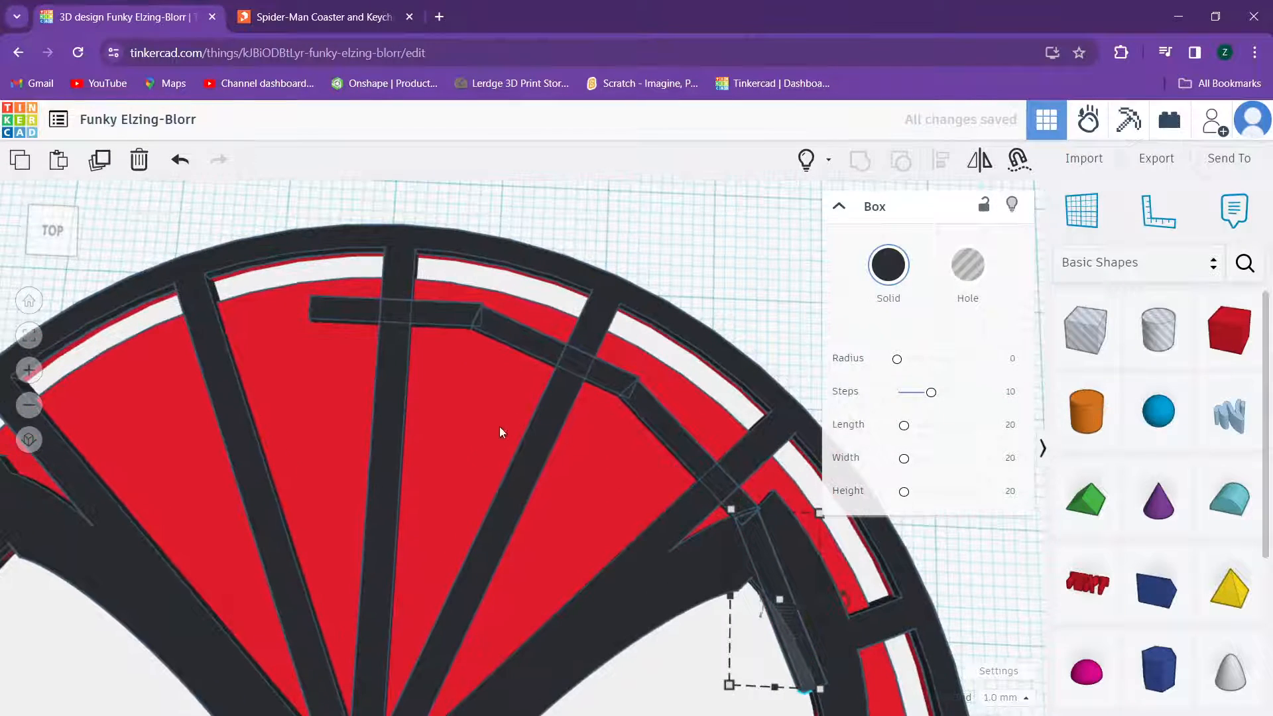
{"action": "scroll", "coordinate": [475, 448], "scroll_direction": "down", "scroll_amount": 3}
{"action": "scroll", "coordinate": [511, 331], "scroll_direction": "up", "scroll_amount": 4}
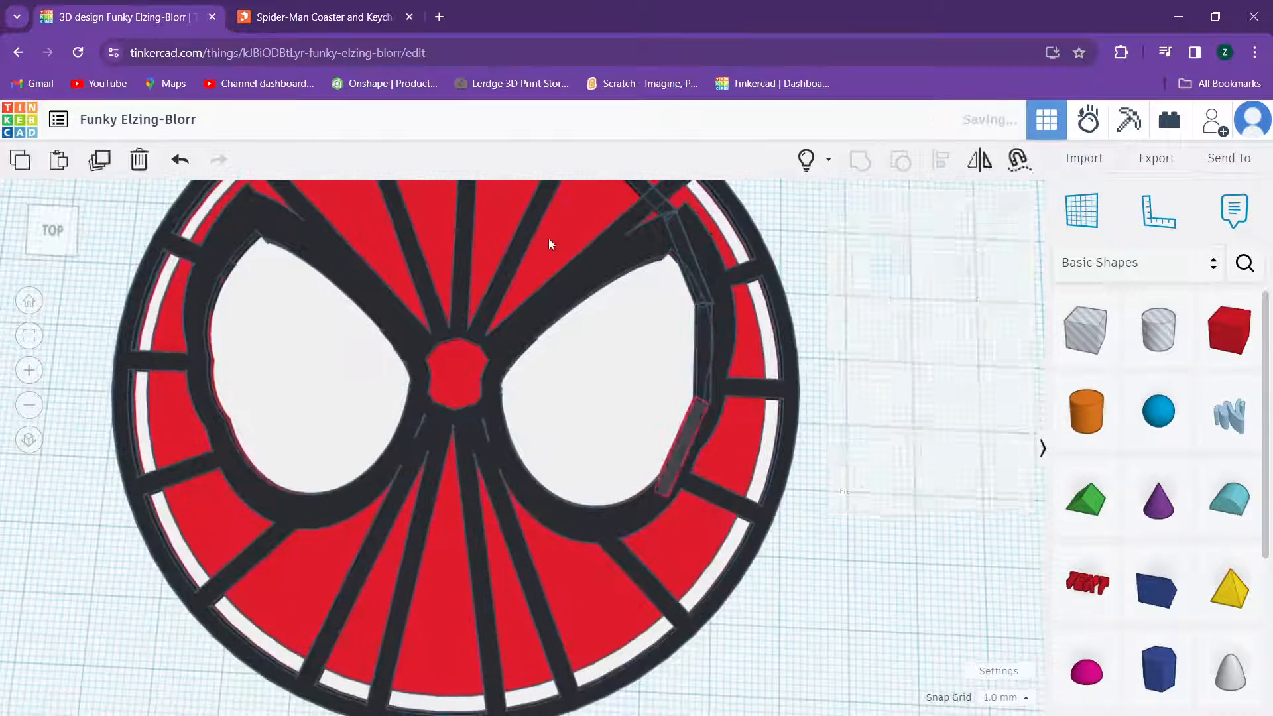
{"action": "key", "text": "ctrl+d"}
{"action": "key", "text": "ctrl+d"}
{"action": "key", "text": "ctrl+d"}
{"action": "key", "text": "ctrl+d"}
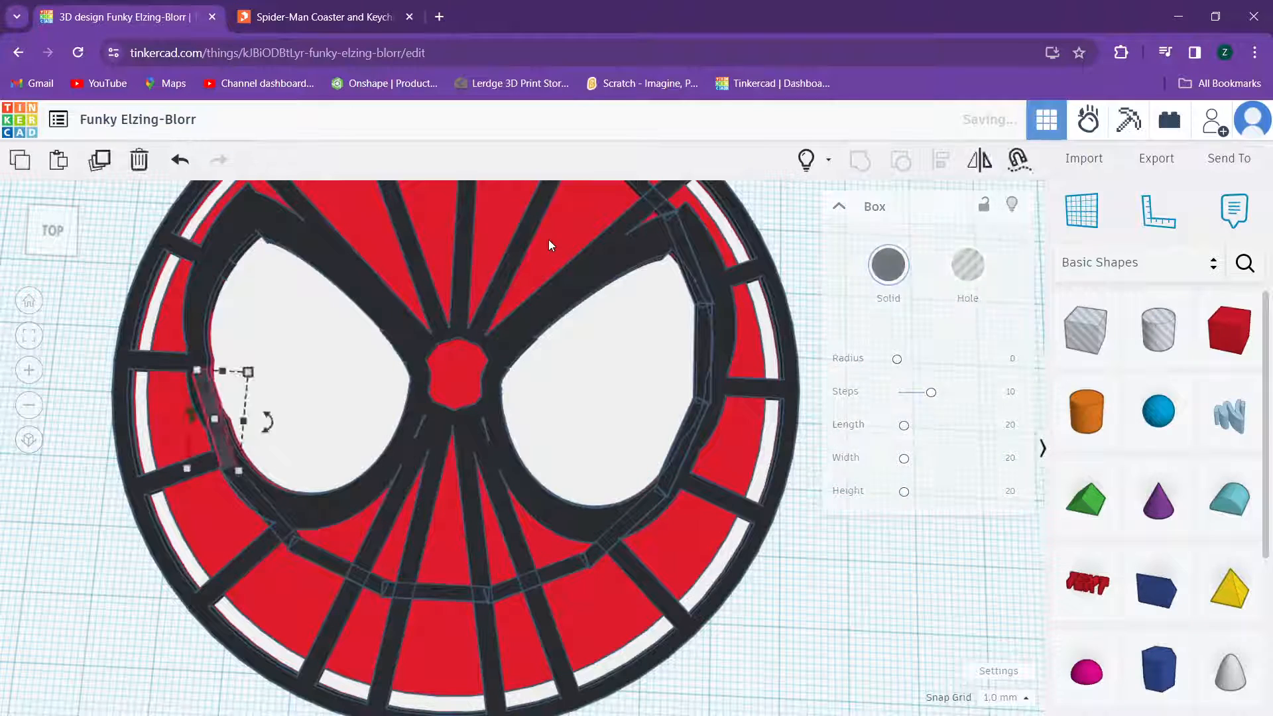
{"action": "key", "text": "ctrl+d"}
{"action": "key", "text": "ctrl+d"}
{"action": "key", "text": "ctrl+d"}
{"action": "key", "text": "ctrl+d"}
{"action": "middle_click_drag", "start_coordinate": [527, 246], "coordinate": [496, 386]}
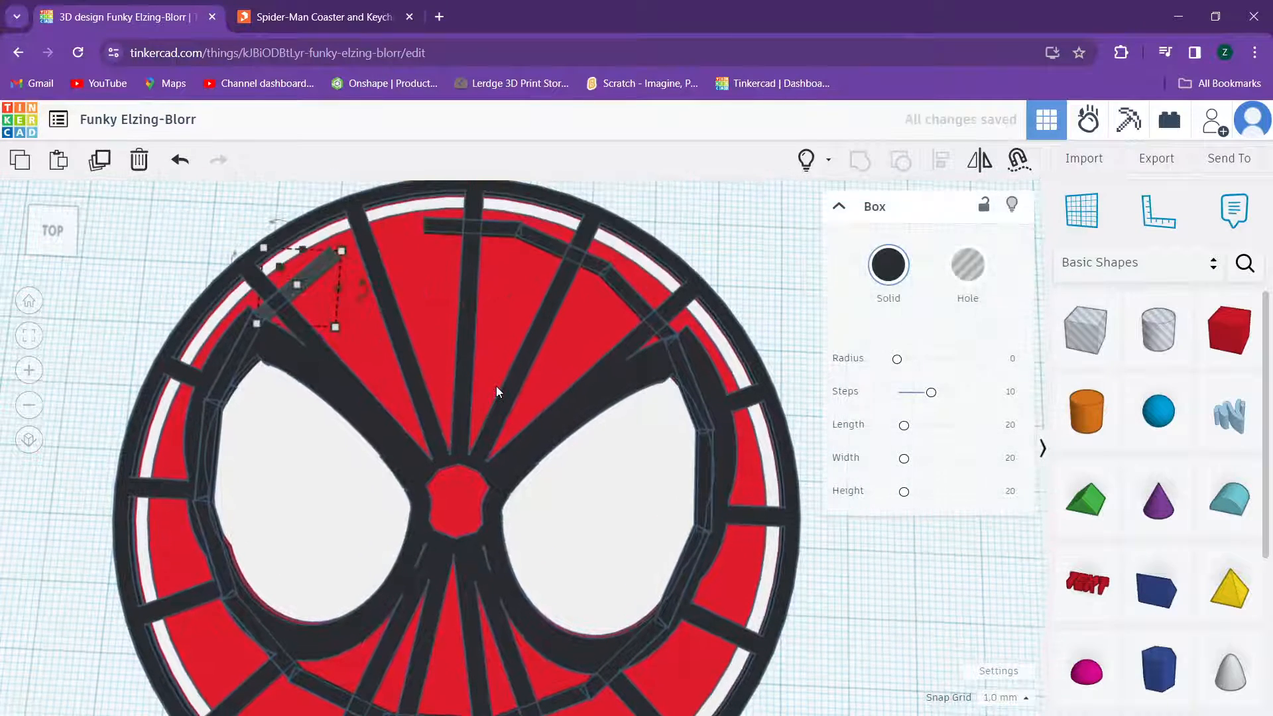
{"action": "key", "text": "ctrl+d"}
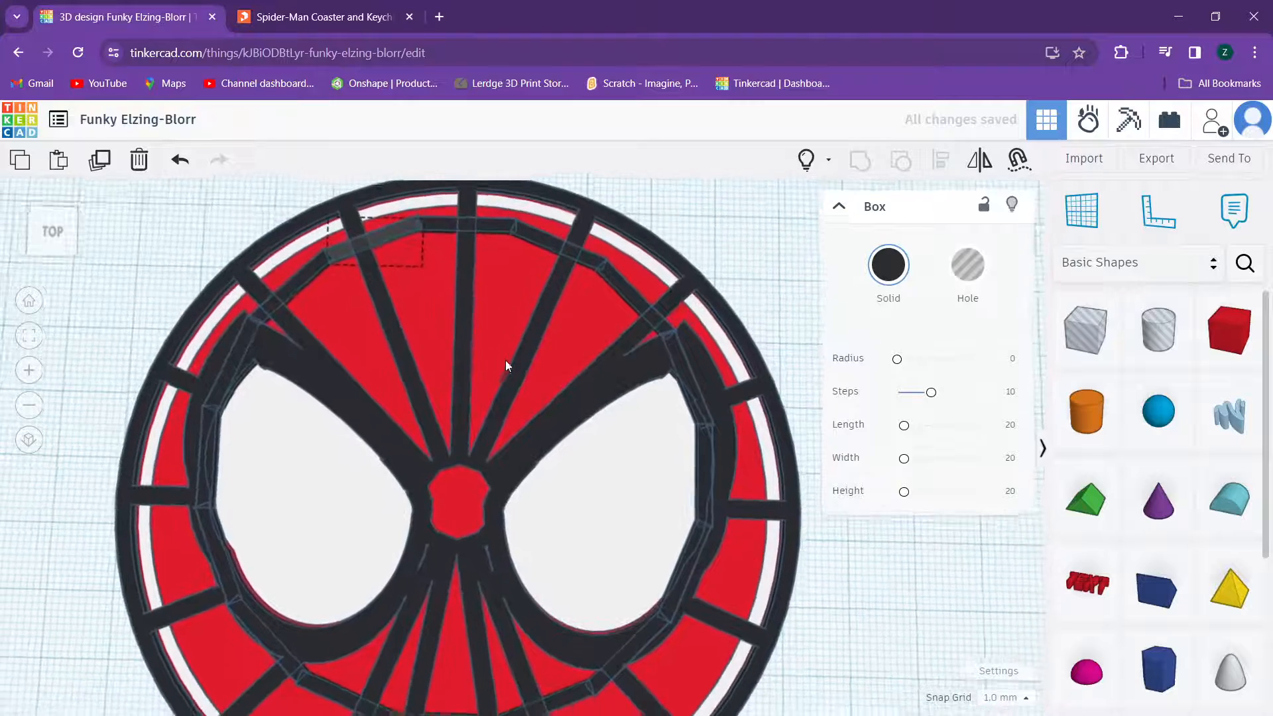
{"action": "scroll", "coordinate": [503, 352], "scroll_direction": "down", "scroll_amount": 2}
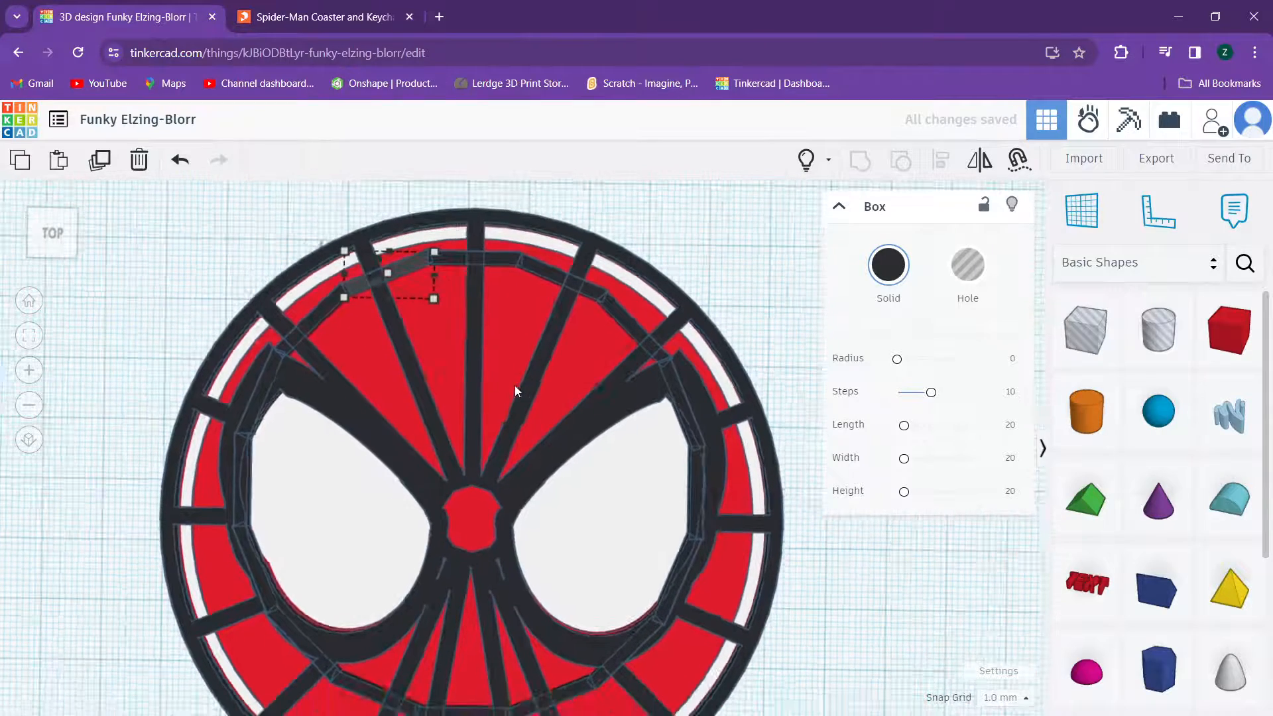
{"action": "scroll", "coordinate": [489, 355], "scroll_direction": "up", "scroll_amount": 2}
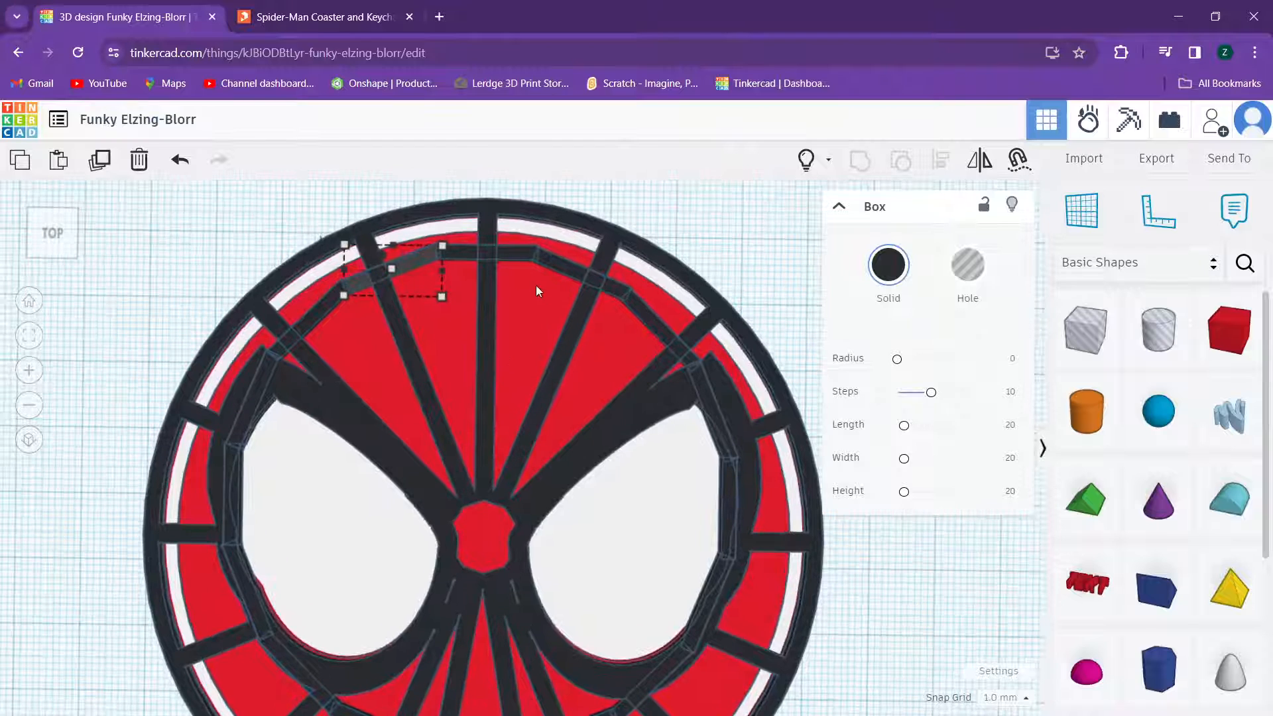
Step: Switch to the Printables page to examine the web pattern in the coaster photo and return to the Tinkercad design
{"action": "left_click", "coordinate": [375, 16]}
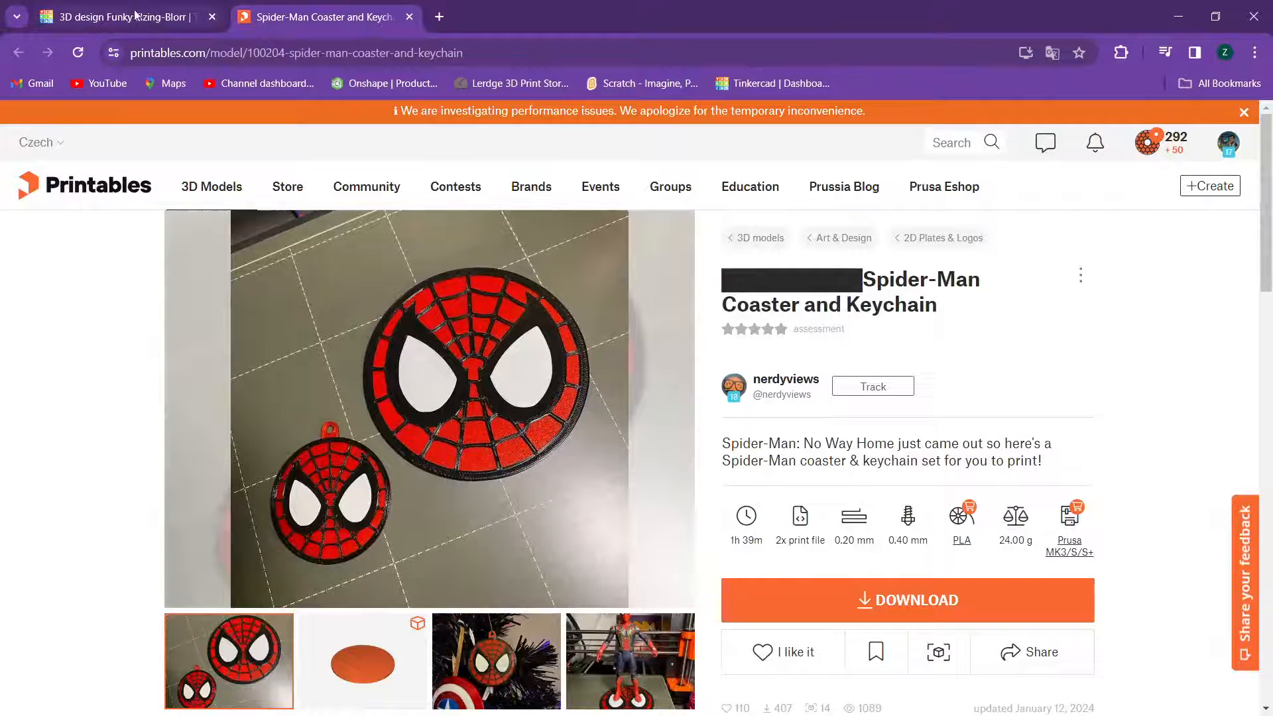
{"action": "mouse_move", "coordinate": [105, 16]}
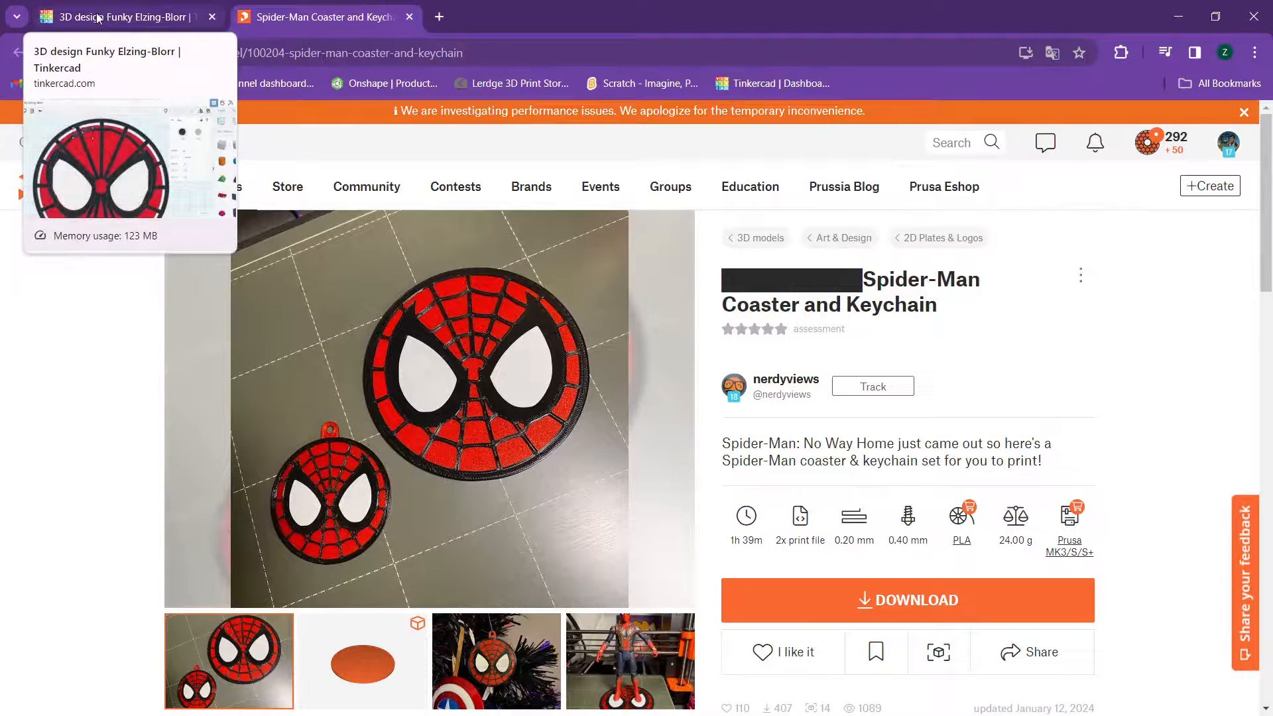
{"action": "left_click", "coordinate": [99, 19]}
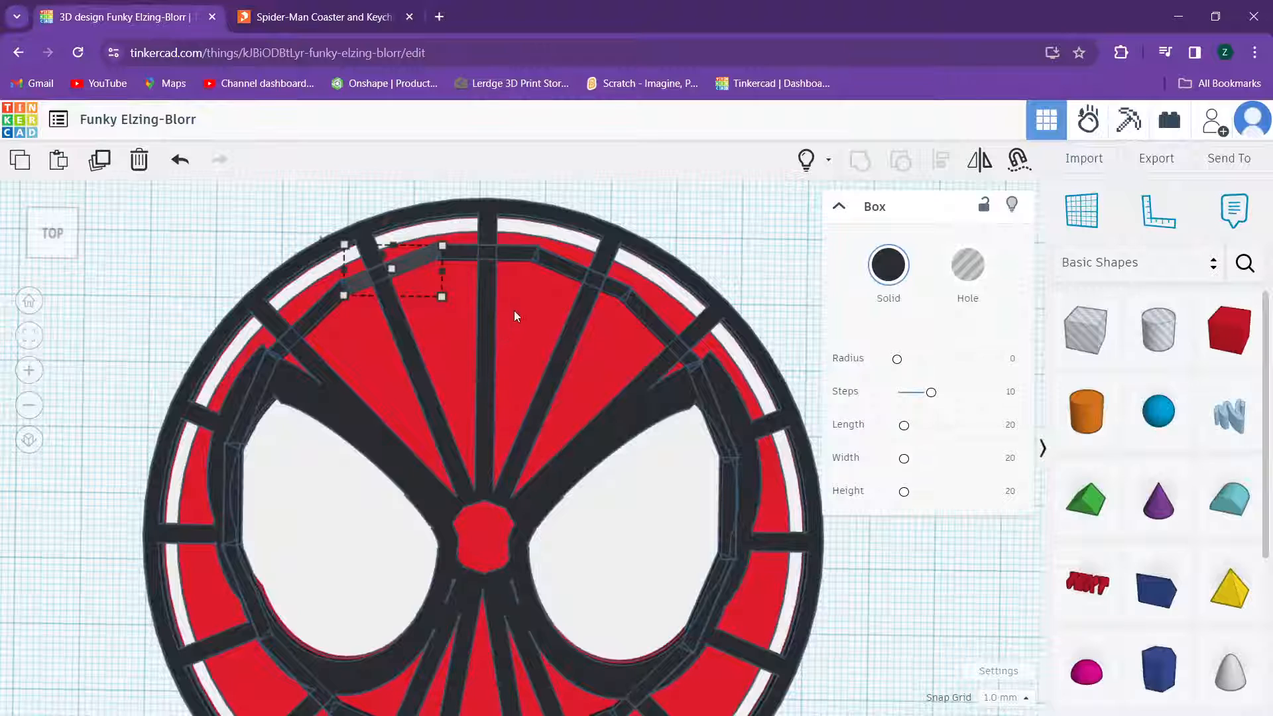
Step: Undo the duplicated bars that form the ring around the mask, back to the single rotated copy on the horizontal bar
{"action": "key", "text": "Delete"}
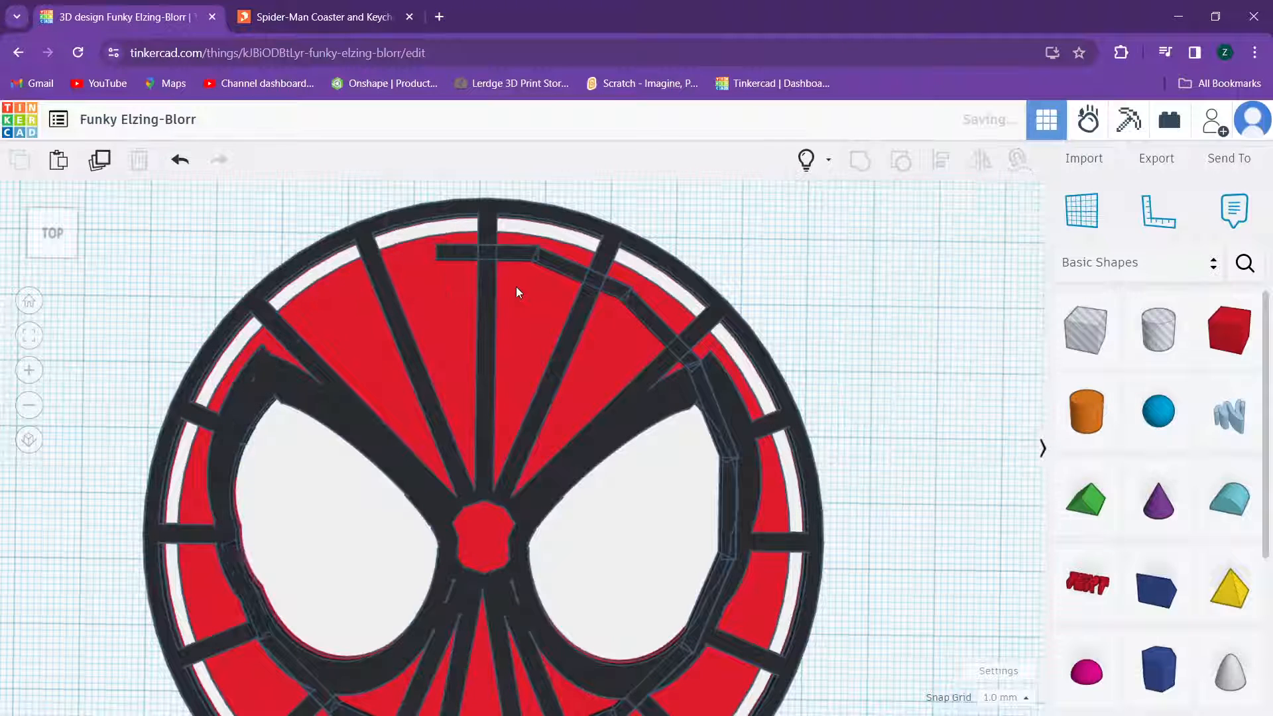
{"action": "key", "text": "ctrl+z"}
{"action": "key", "text": "ctrl+z"}
{"action": "key", "text": "ctrl+z"}
{"action": "key", "text": "ctrl+z"}
{"action": "key", "text": "ctrl+z"}
{"action": "key", "text": "ctrl+z"}
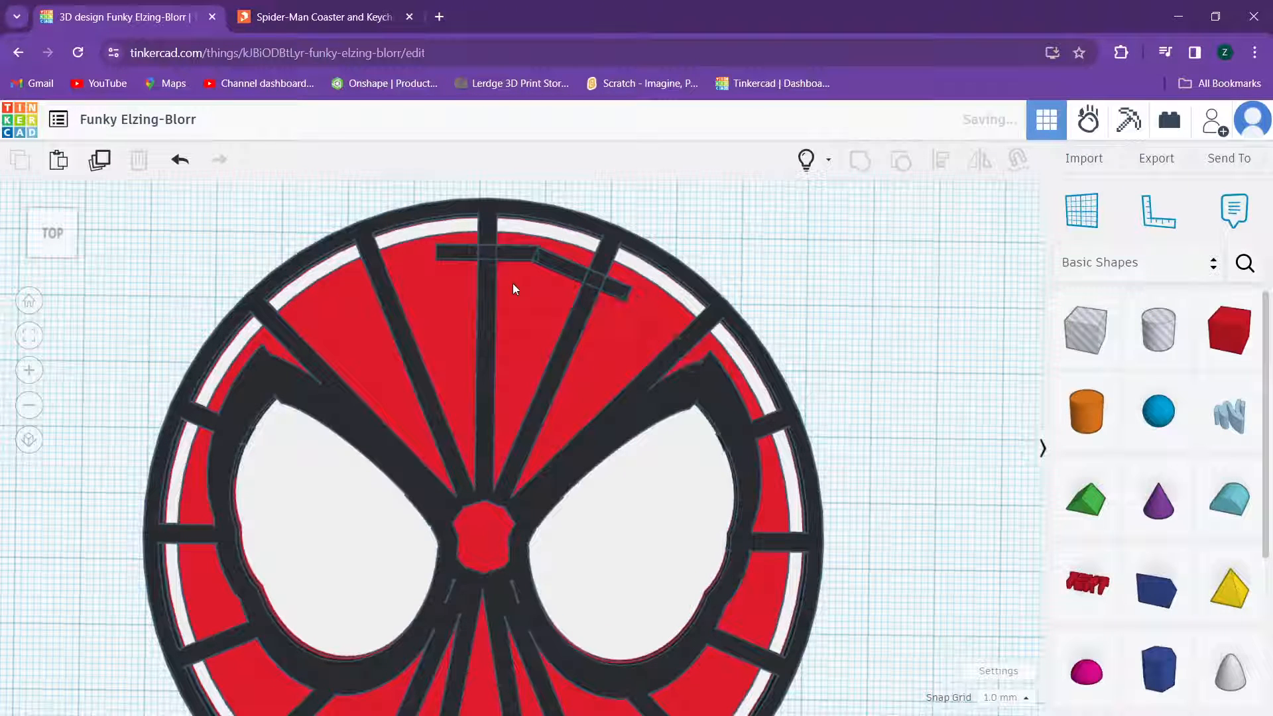
{"action": "key", "text": "ctrl+z"}
{"action": "key", "text": "ctrl+z"}
{"action": "key", "text": "ctrl+z"}
{"action": "key", "text": "ctrl+z"}
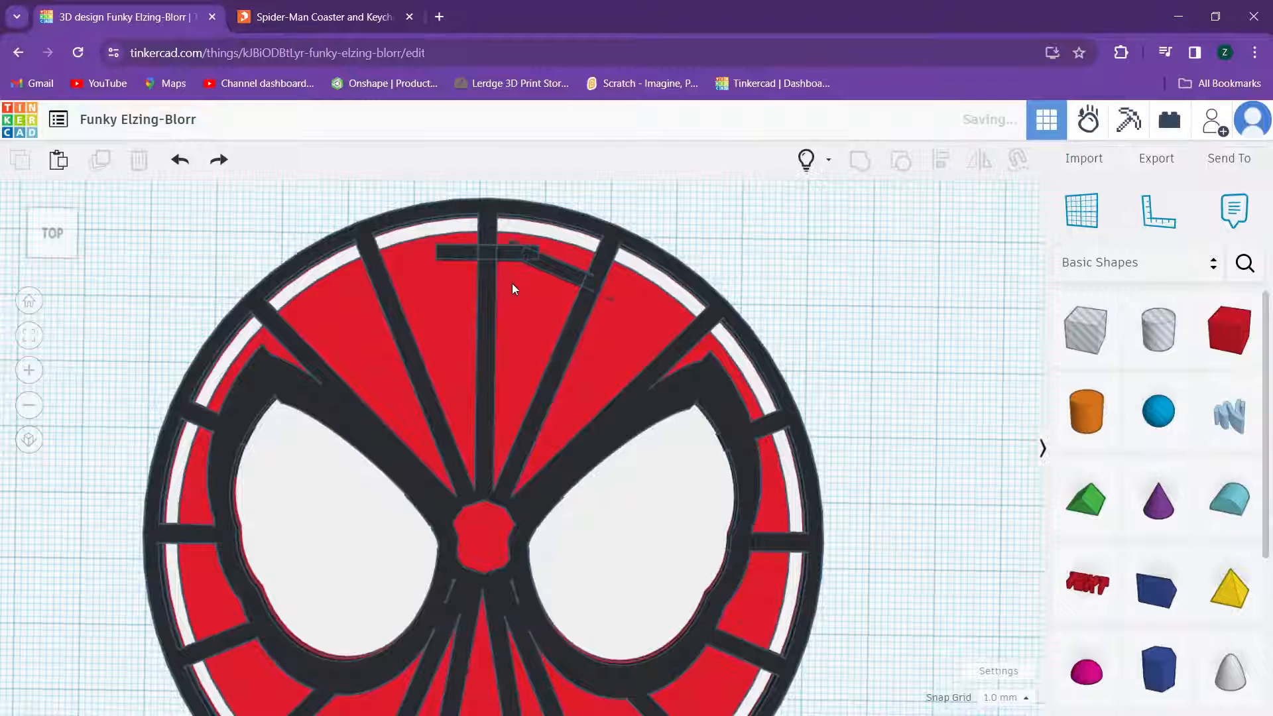
Step: Delete the rotated bar and the horizontal bar crossing the central web line near the mask's upper edge
{"action": "left_click", "coordinate": [516, 265]}
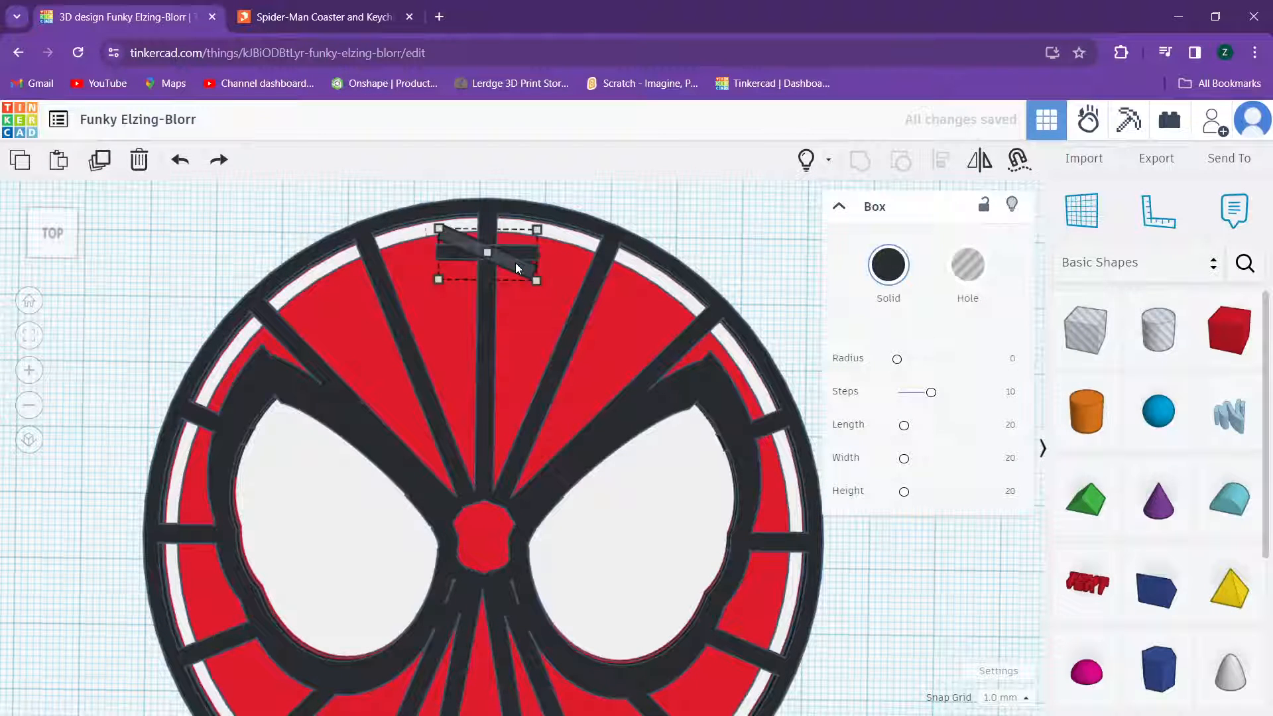
{"action": "key", "text": "Delete"}
{"action": "left_click", "coordinate": [515, 262]}
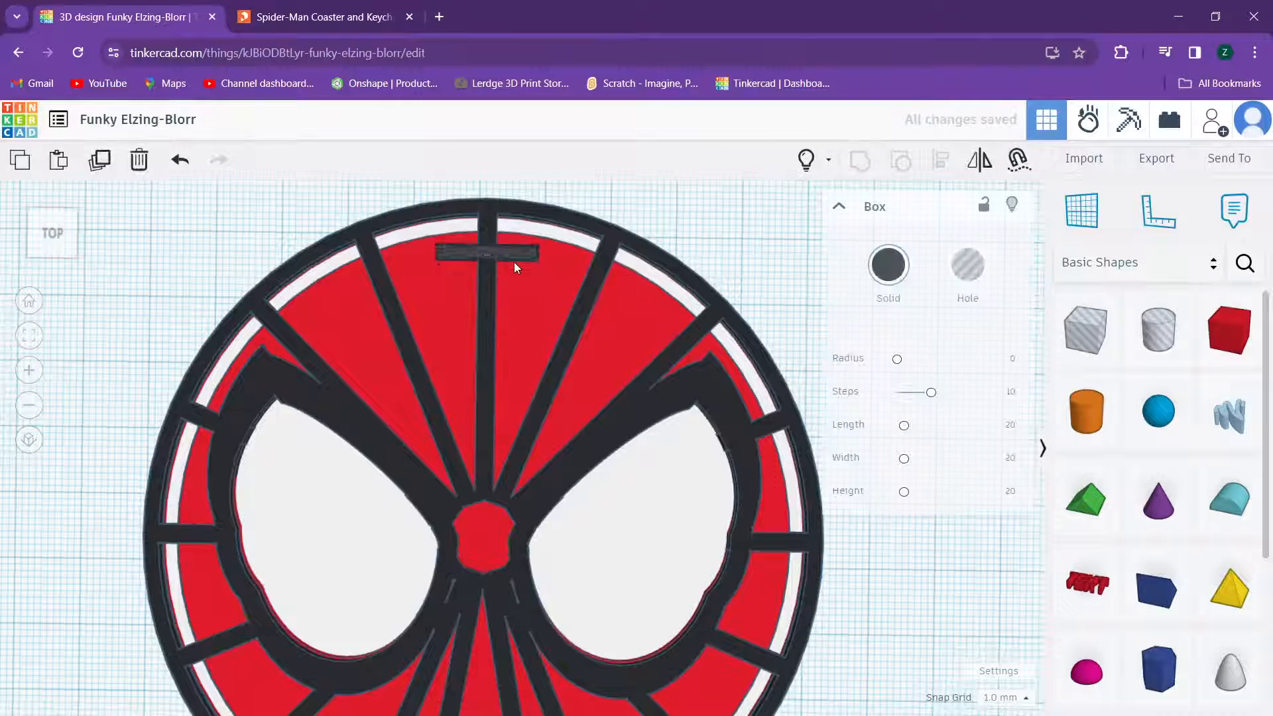
{"action": "key", "text": "Delete"}
Step: Add a tube on the lower half of the mask face and colour it black
{"action": "scroll", "coordinate": [534, 265], "scroll_direction": "down", "scroll_amount": 3}
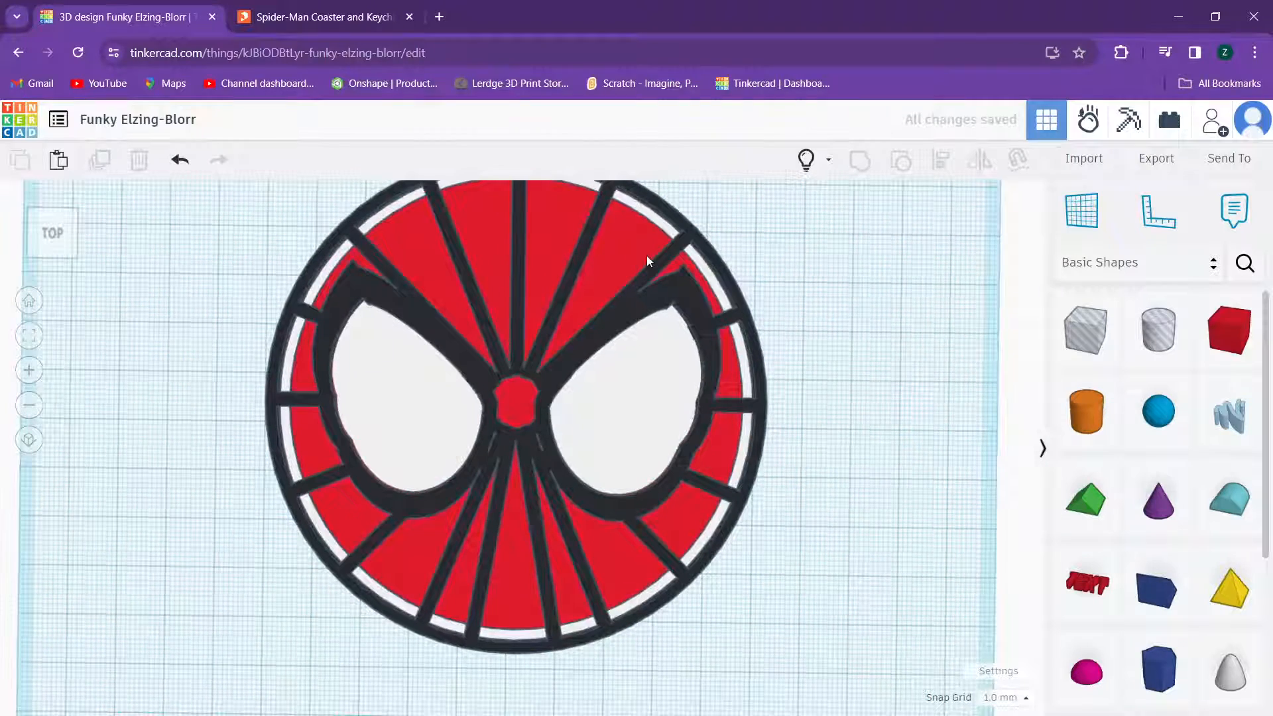
{"action": "scroll", "coordinate": [648, 259], "scroll_direction": "down", "scroll_amount": 1}
{"action": "scroll", "coordinate": [738, 410], "scroll_direction": "up", "scroll_amount": 1}
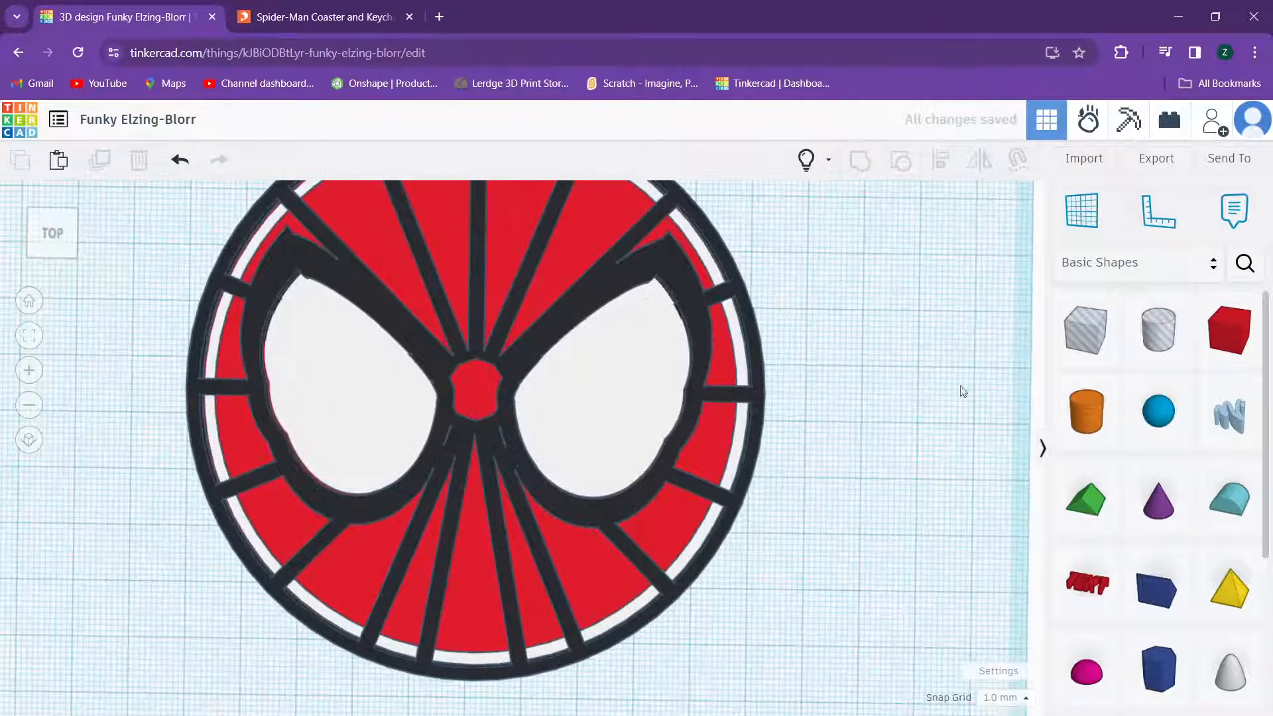
{"action": "scroll", "coordinate": [1144, 570], "scroll_direction": "down", "scroll_amount": 2}
{"action": "scroll", "coordinate": [1144, 570], "scroll_direction": "down", "scroll_amount": 3}
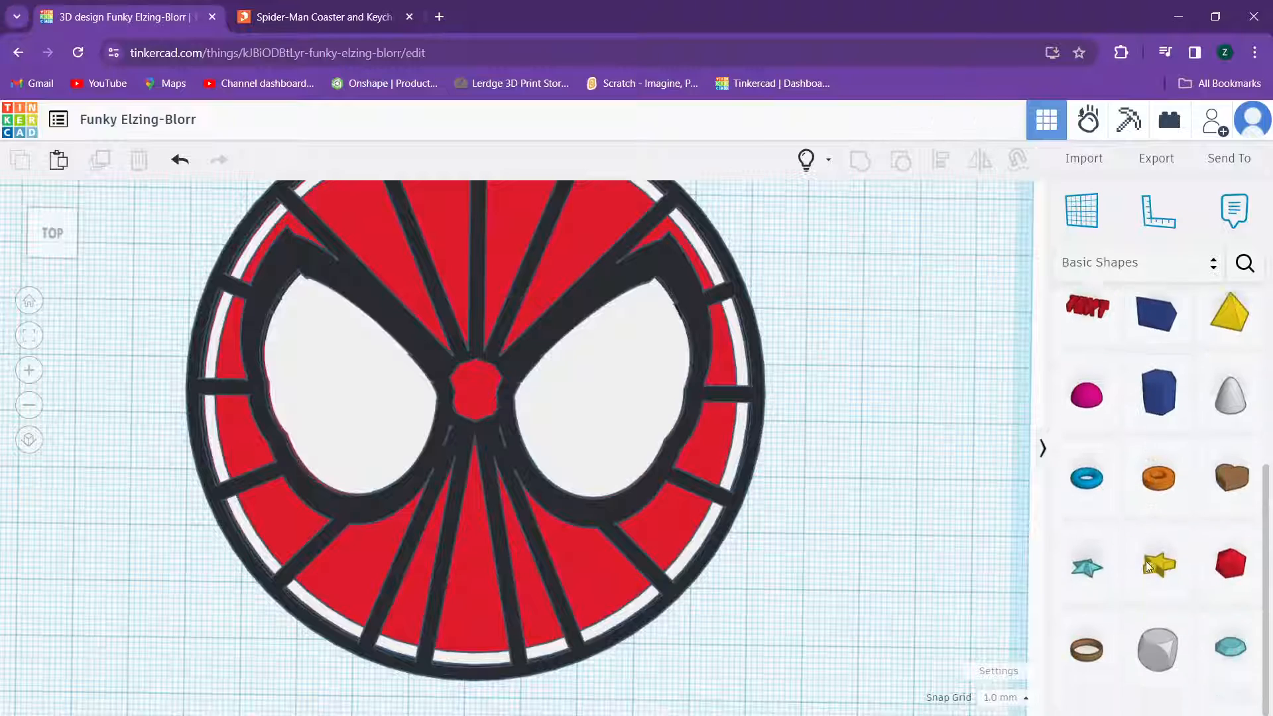
{"action": "left_click_drag", "start_coordinate": [1159, 509], "coordinate": [475, 567]}
{"action": "right_click_drag", "start_coordinate": [471, 515], "coordinate": [481, 408]}
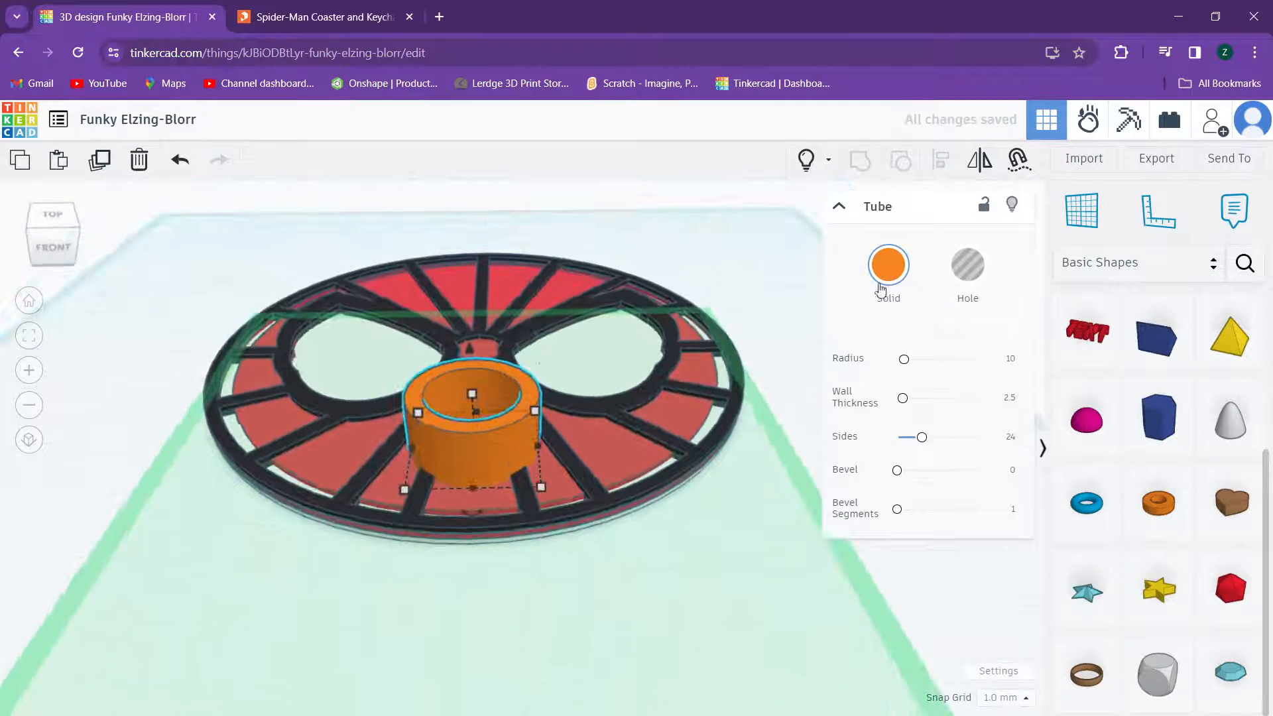
{"action": "left_click", "coordinate": [889, 265]}
{"action": "left_click", "coordinate": [1069, 471]}
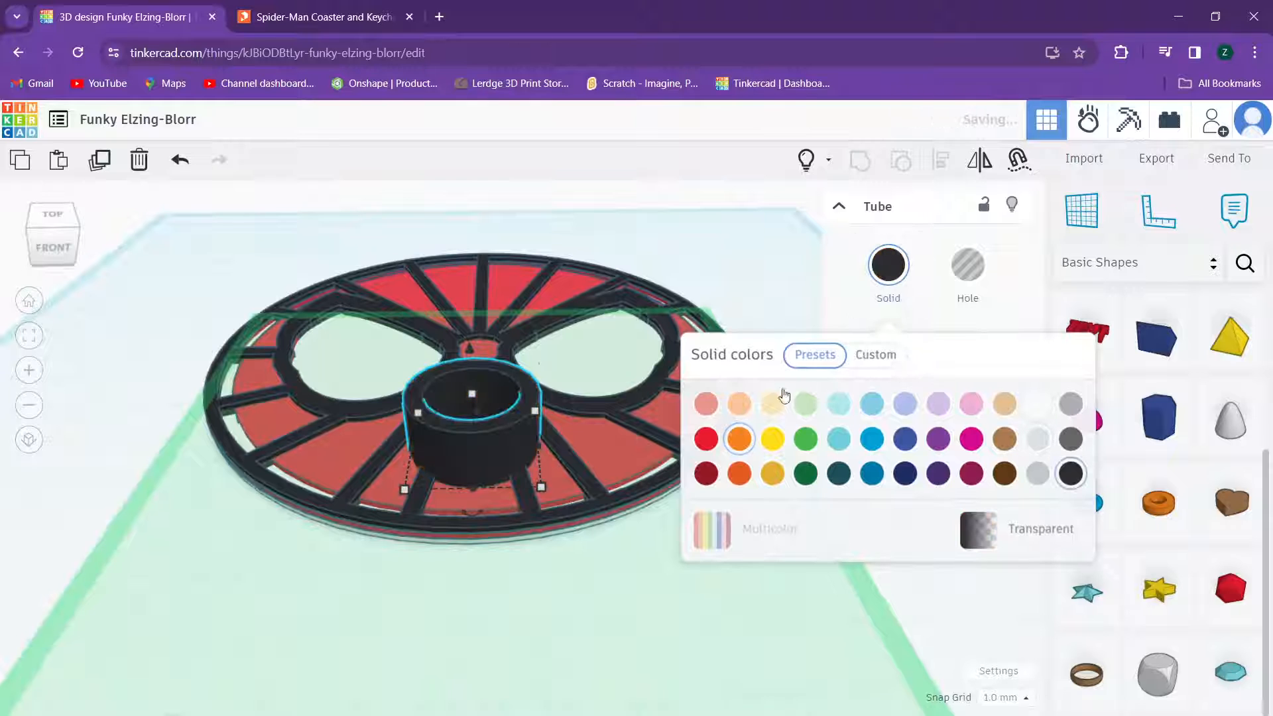
Step: Set the black tube's height to 1 mm, its radius to 46 and its sides to 64
{"action": "left_click_drag", "start_coordinate": [471, 393], "coordinate": [473, 441]}
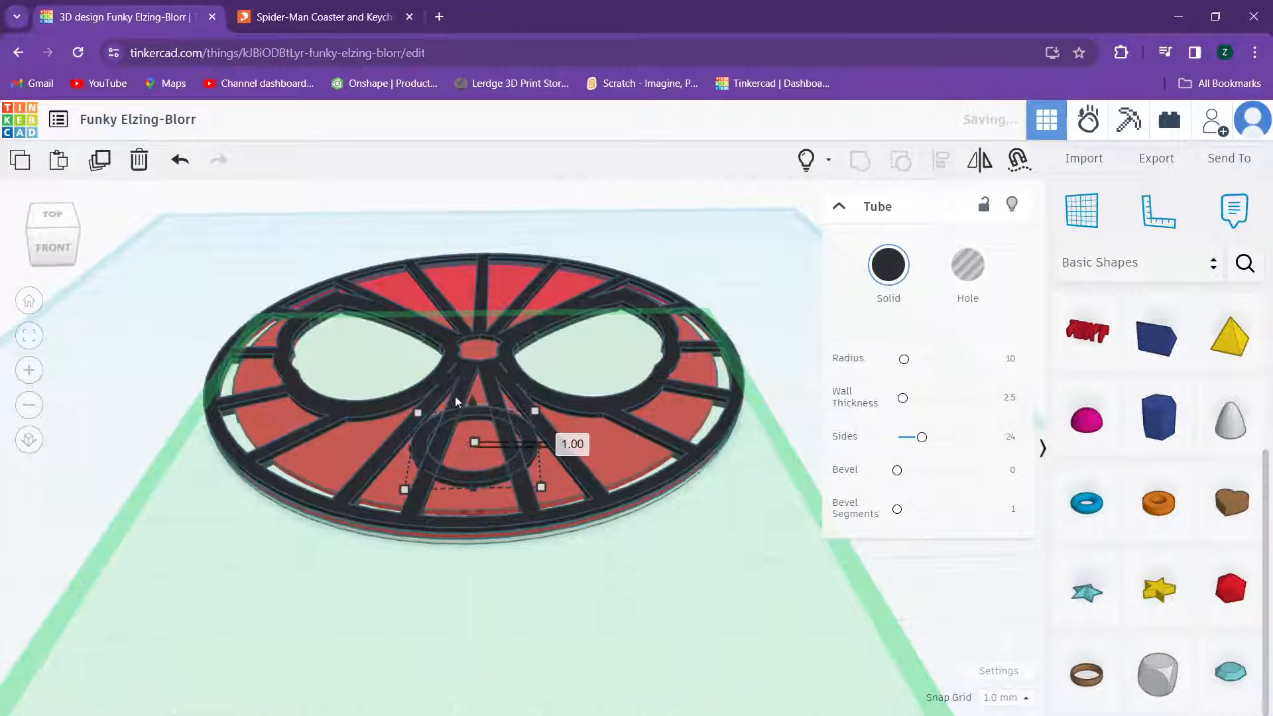
{"action": "right_click_drag", "start_coordinate": [455, 396], "coordinate": [464, 427]}
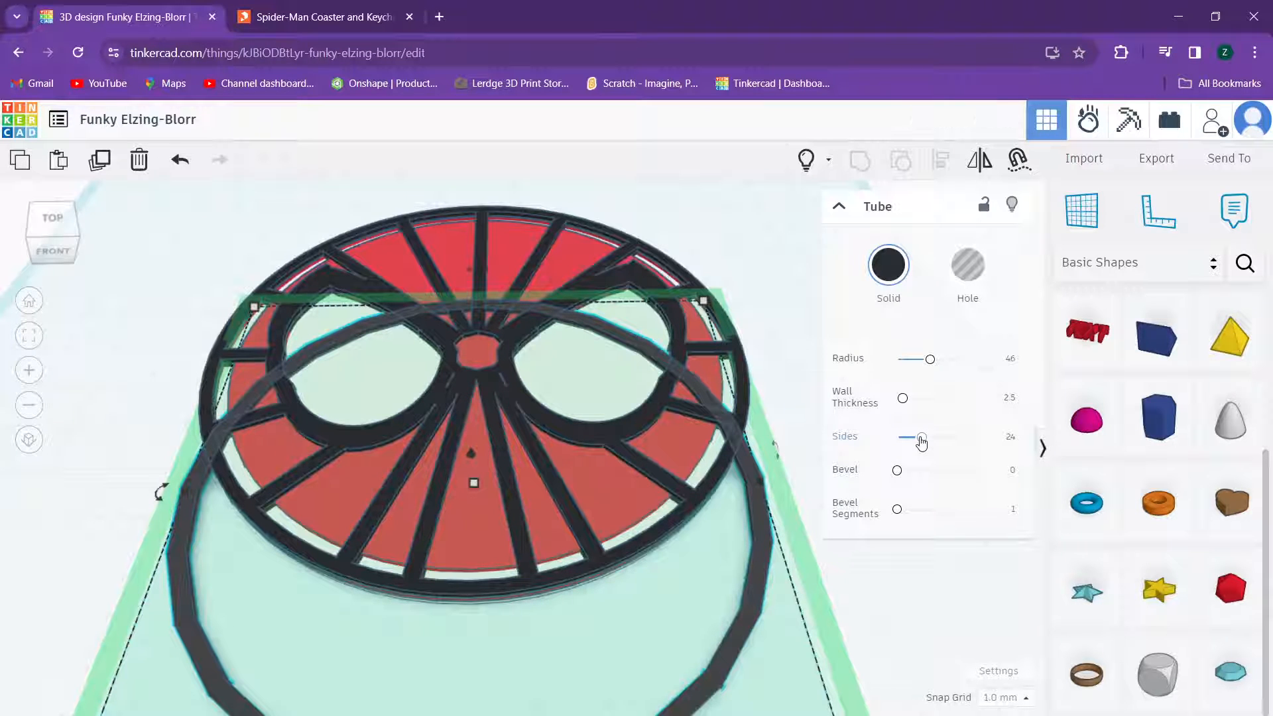
{"action": "left_click_drag", "start_coordinate": [921, 440], "coordinate": [966, 438]}
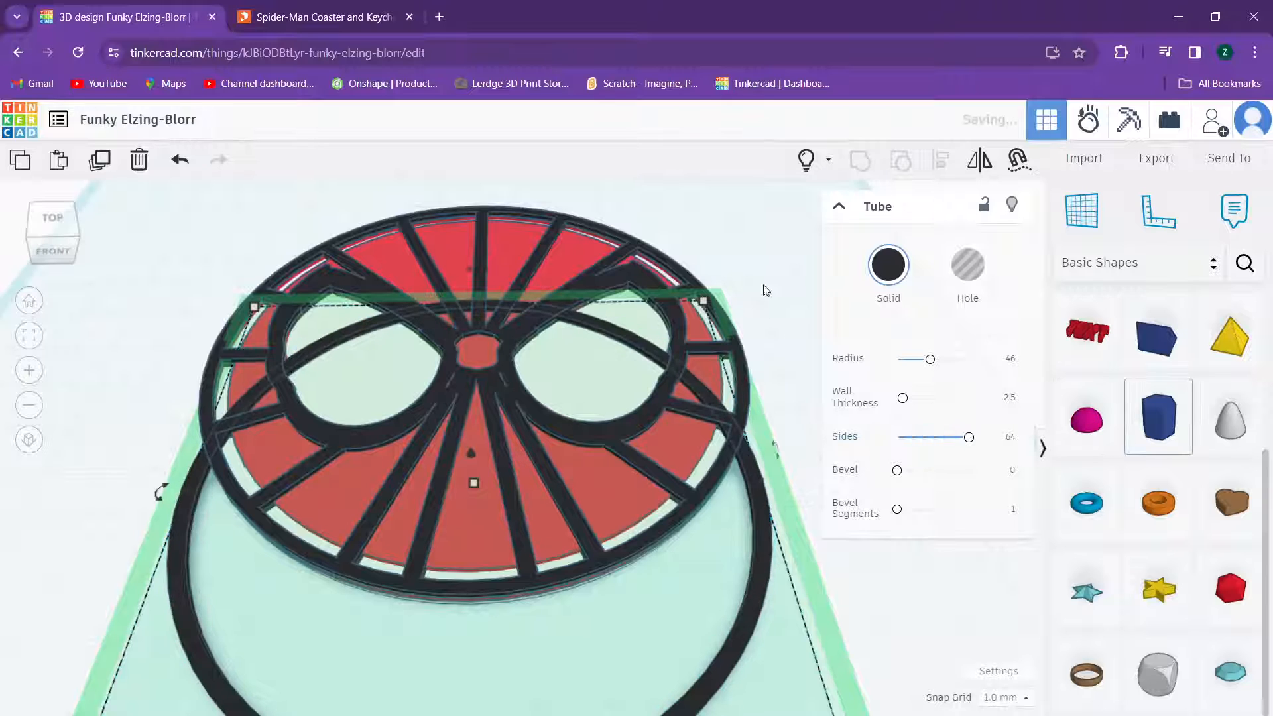
Step: Align all shapes to their centres lengthwise and widthwise so the black tube sits concentric with the mask
{"action": "key", "text": "ctrl+a"}
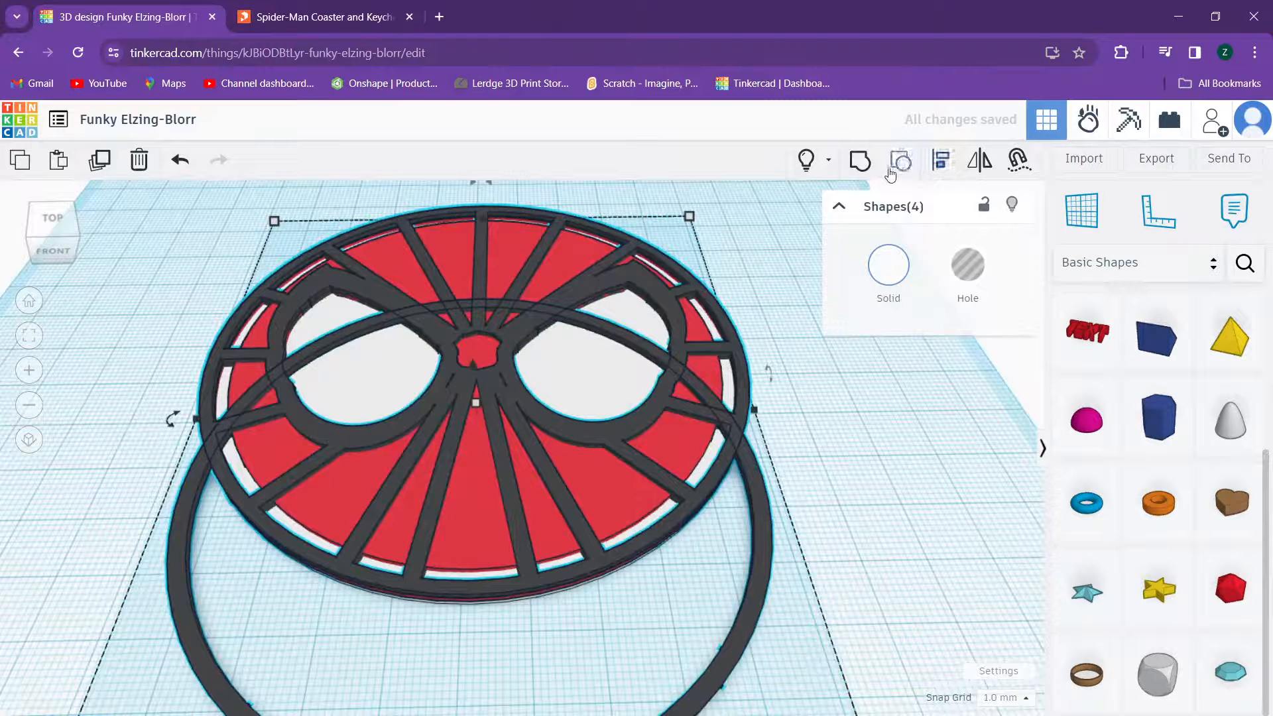
{"action": "left_click", "coordinate": [941, 160]}
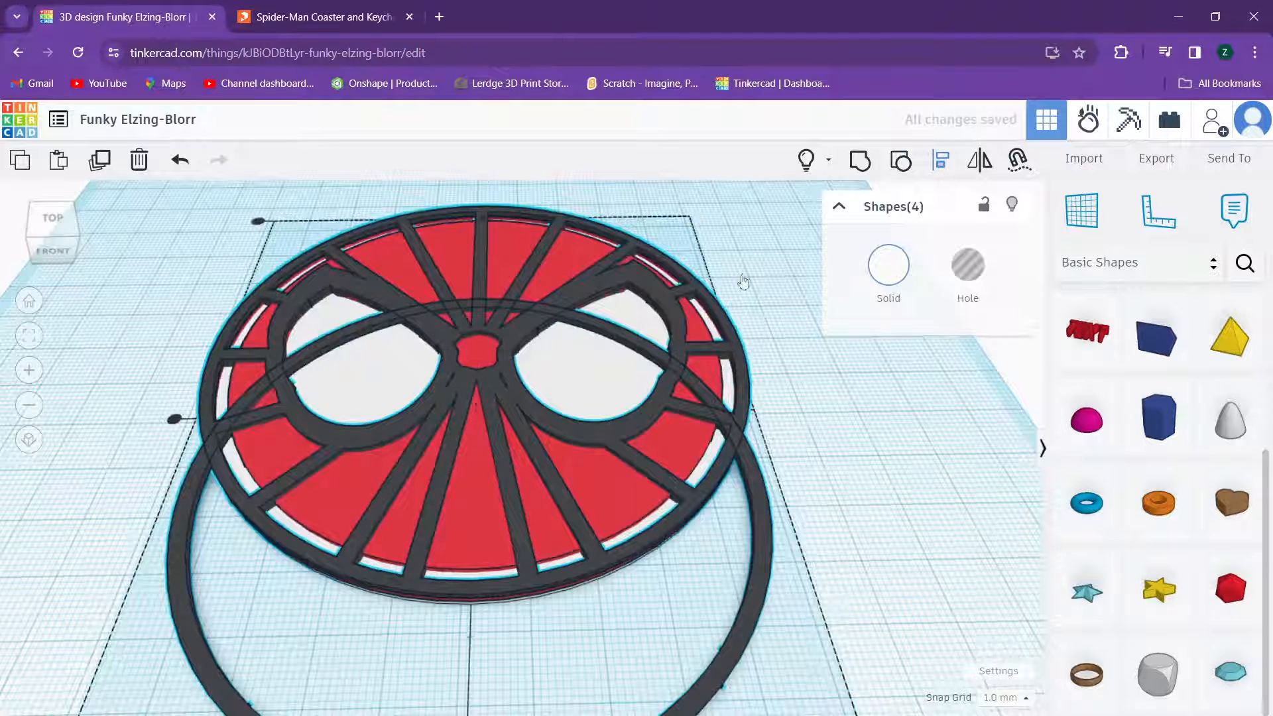
{"action": "left_click", "coordinate": [175, 420]}
{"action": "scroll", "coordinate": [341, 587], "scroll_direction": "down", "scroll_amount": 3}
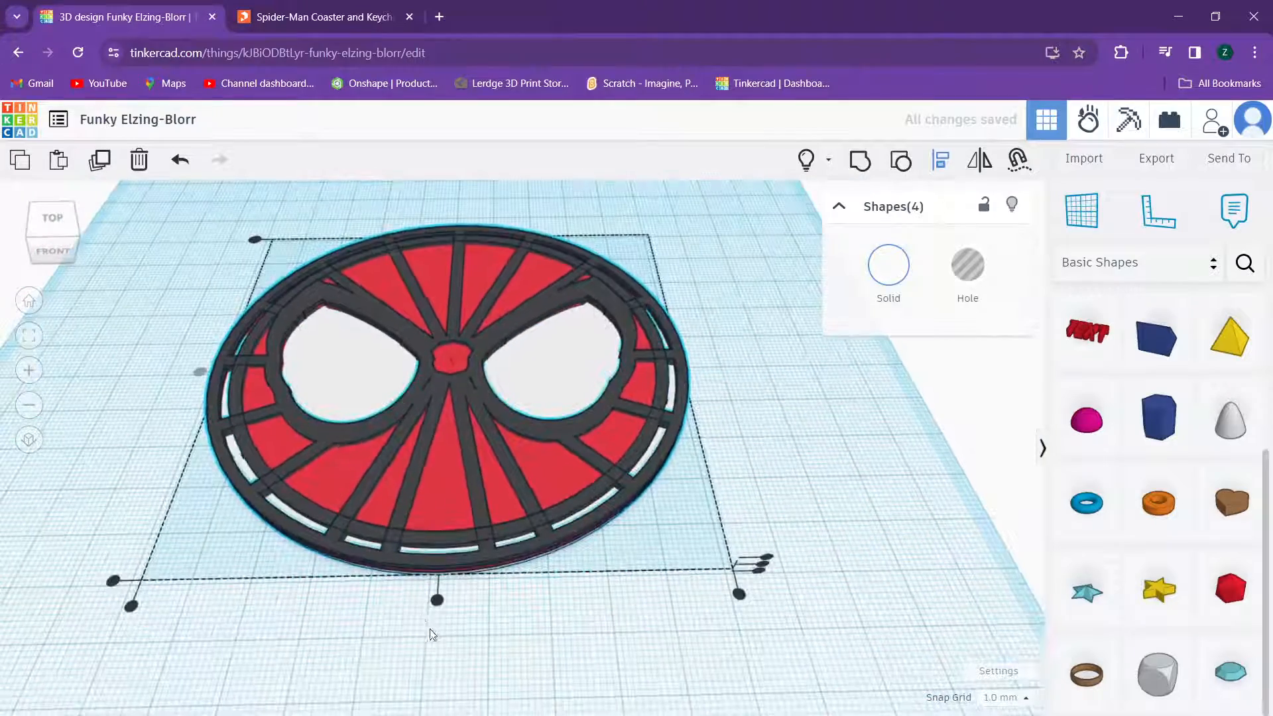
{"action": "left_click", "coordinate": [436, 598]}
{"action": "right_click_drag", "start_coordinate": [404, 480], "coordinate": [344, 378]}
{"action": "left_click", "coordinate": [147, 323]}
{"action": "scroll", "coordinate": [378, 257], "scroll_direction": "up", "scroll_amount": 5}
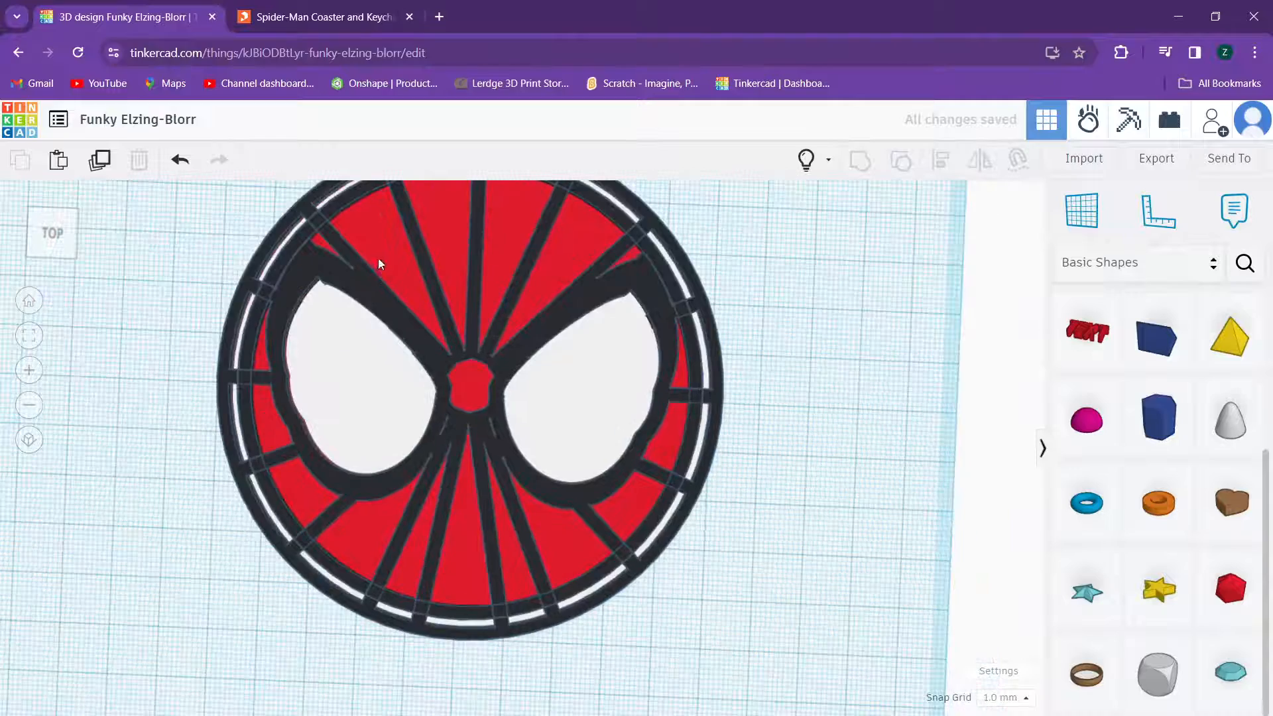
Step: Ungroup the red face shape to separate its eye hole shapes
{"action": "scroll", "coordinate": [392, 371], "scroll_direction": "down", "scroll_amount": 2}
{"action": "scroll", "coordinate": [431, 335], "scroll_direction": "up", "scroll_amount": 6}
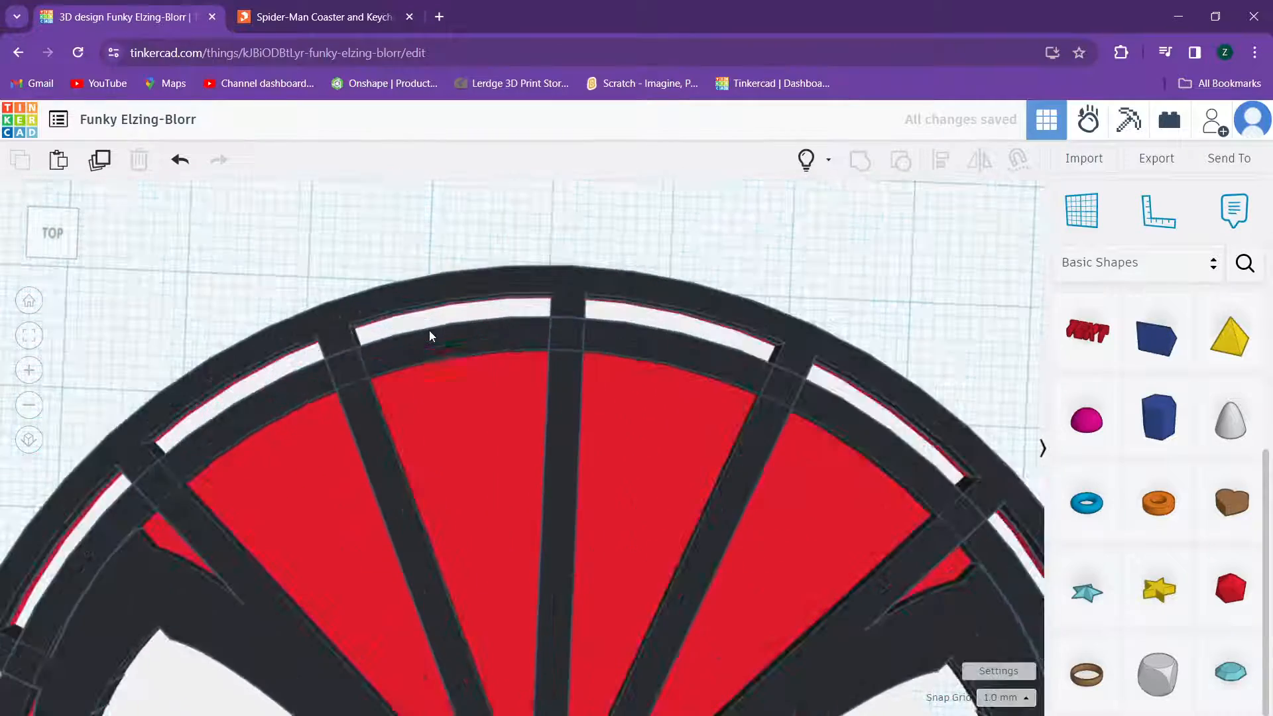
{"action": "middle_click_drag", "start_coordinate": [451, 352], "coordinate": [406, 143]}
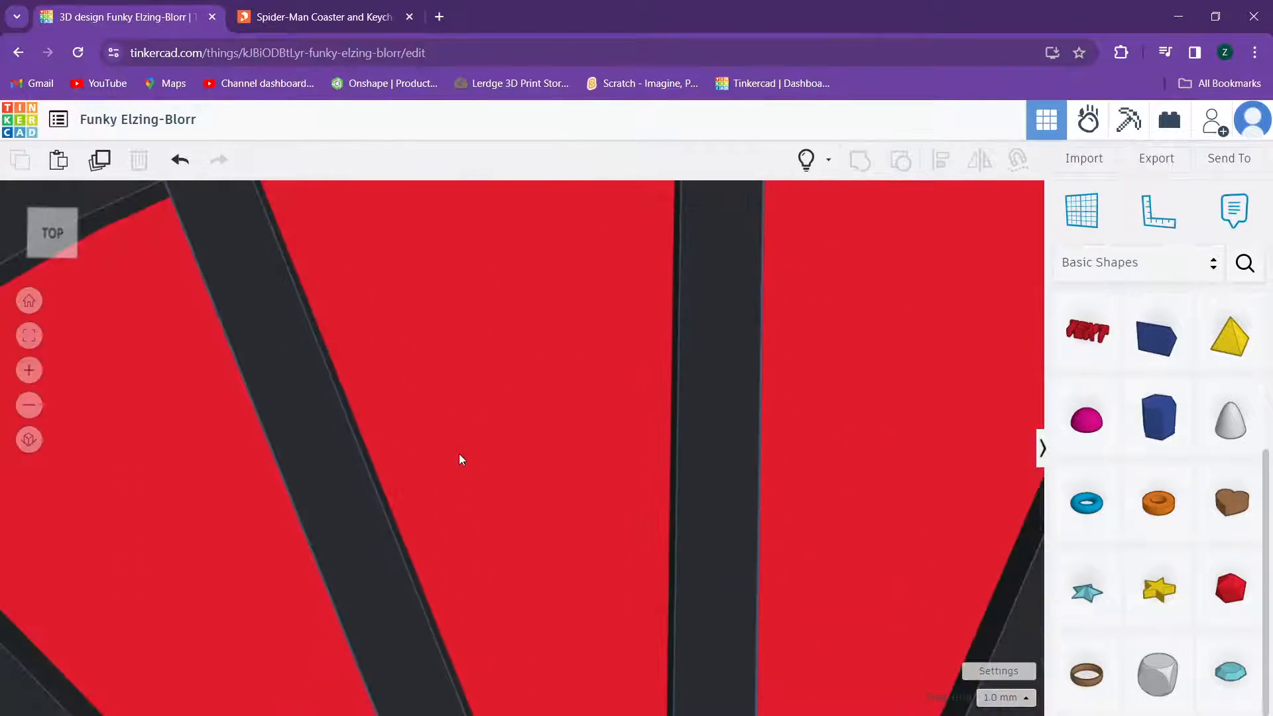
{"action": "scroll", "coordinate": [458, 453], "scroll_direction": "down", "scroll_amount": 4}
{"action": "middle_click_drag", "start_coordinate": [439, 474], "coordinate": [515, 241]}
{"action": "right_click_drag", "start_coordinate": [517, 248], "coordinate": [709, 569]}
{"action": "left_click", "coordinate": [747, 458]}
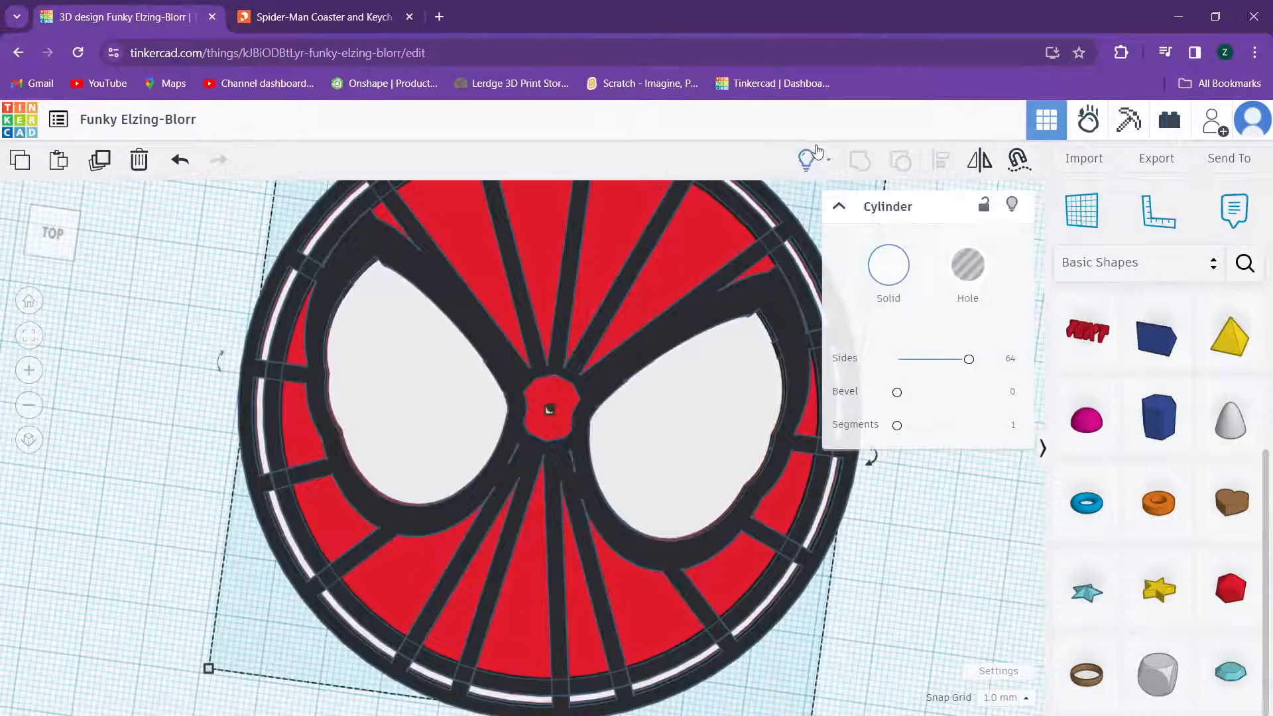
{"action": "left_click", "coordinate": [694, 432]}
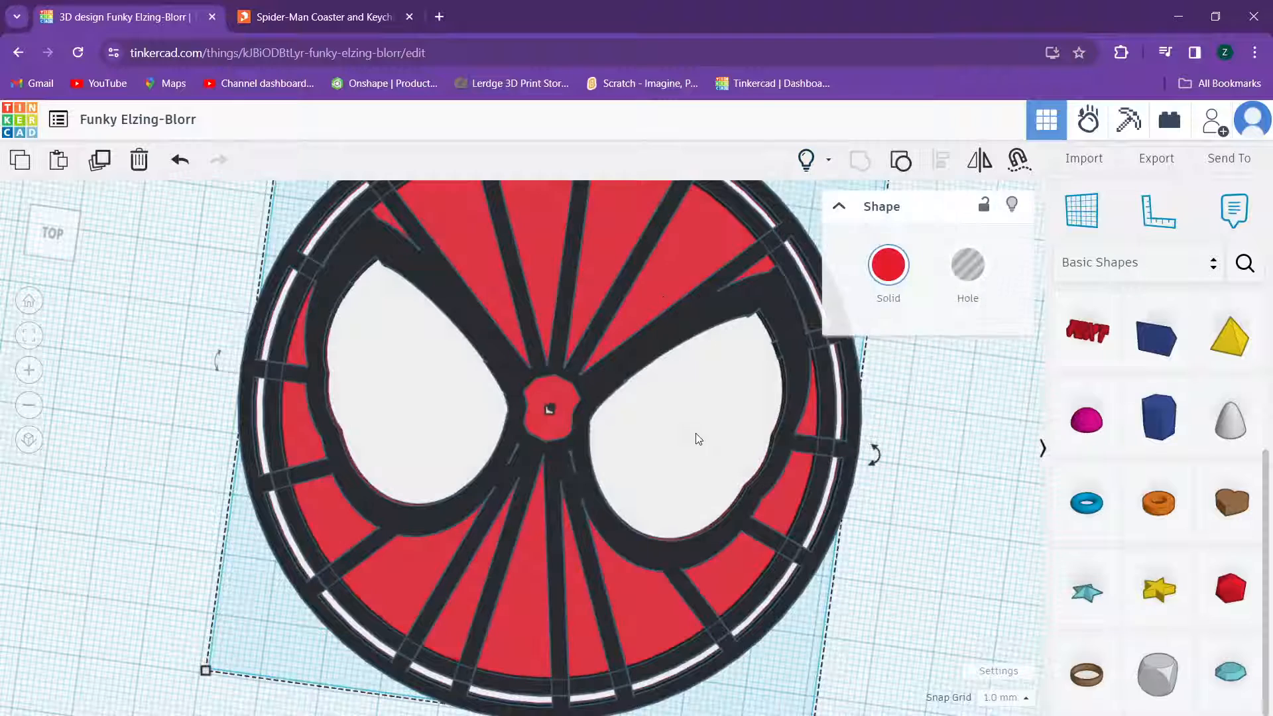
{"action": "left_click", "coordinate": [695, 433]}
{"action": "left_click", "coordinate": [926, 563]}
{"action": "scroll", "coordinate": [928, 562], "scroll_direction": "up", "scroll_amount": 2}
{"action": "left_click", "coordinate": [751, 483]}
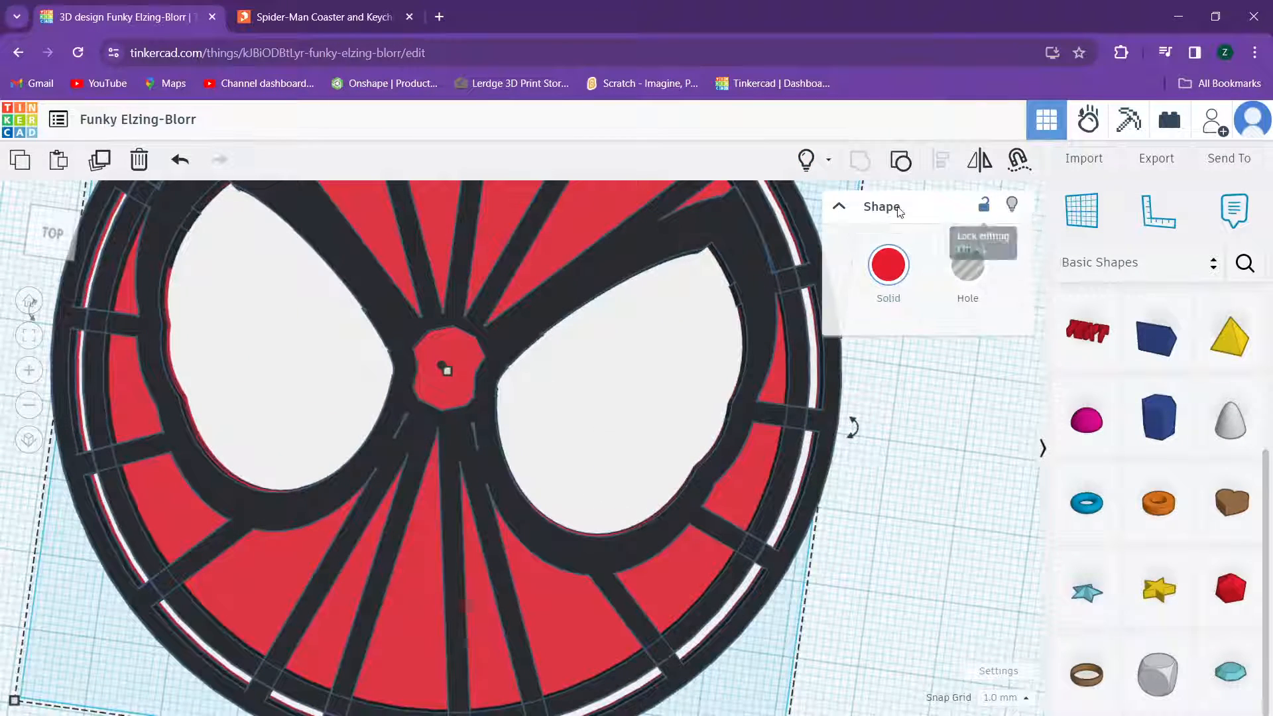
{"action": "left_click", "coordinate": [901, 161]}
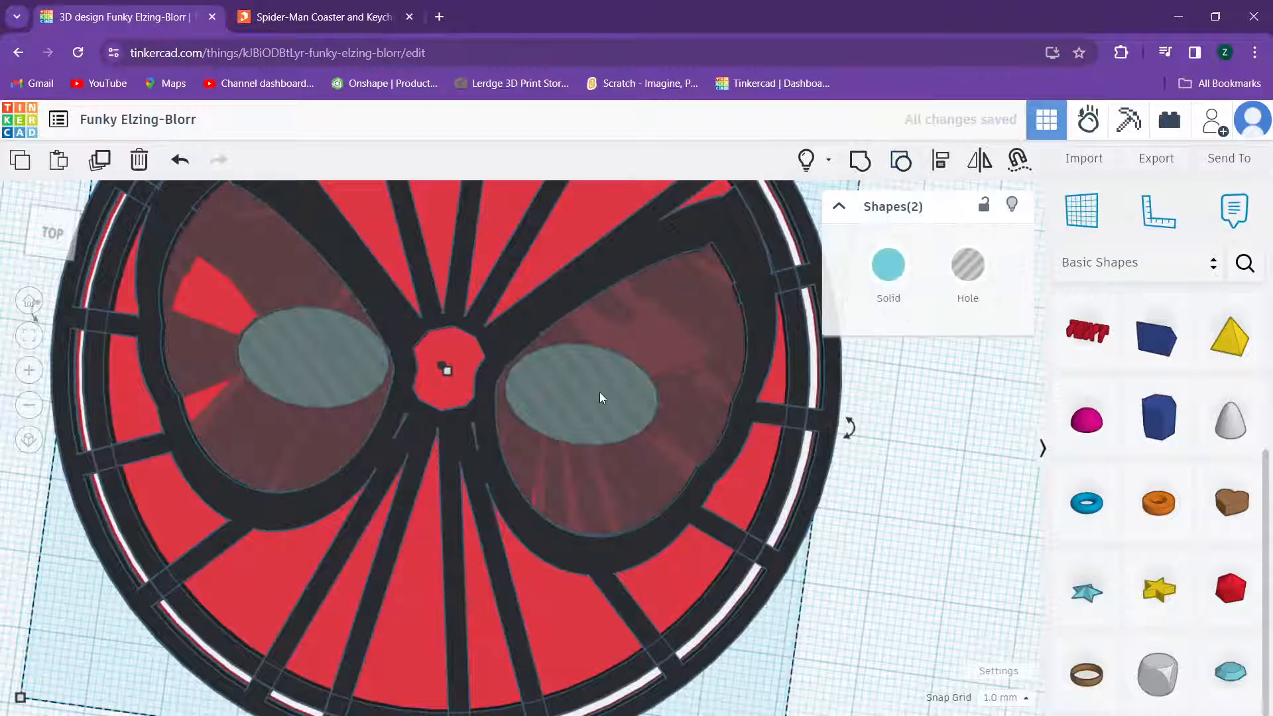
Step: Place a cylinder hole over the oval hole in the right eye and lower it by 1 mm
{"action": "right_click_drag", "start_coordinate": [600, 392], "coordinate": [617, 335]}
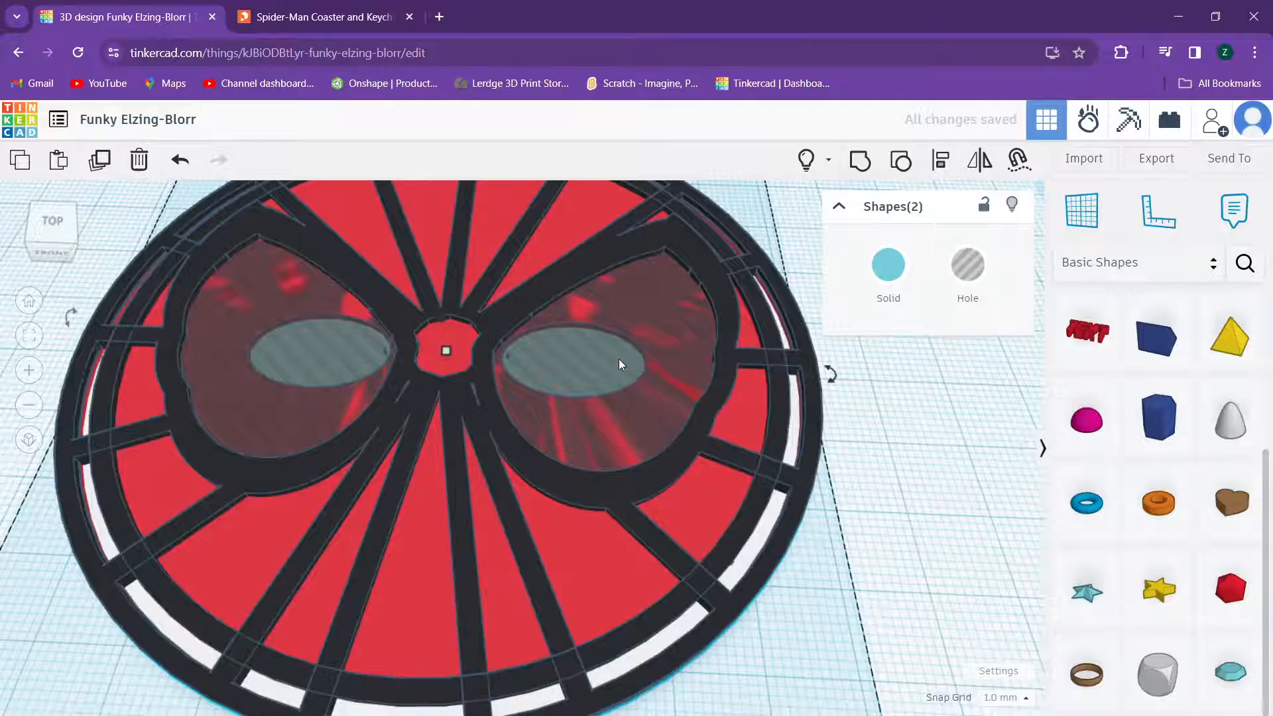
{"action": "scroll", "coordinate": [616, 360], "scroll_direction": "up", "scroll_amount": 3}
{"action": "mouse_move", "coordinate": [610, 358]}
{"action": "right_mouse_down"}
{"action": "mouse_move", "coordinate": [599, 312]}
{"action": "mouse_move", "coordinate": [618, 334]}
{"action": "right_mouse_up"}
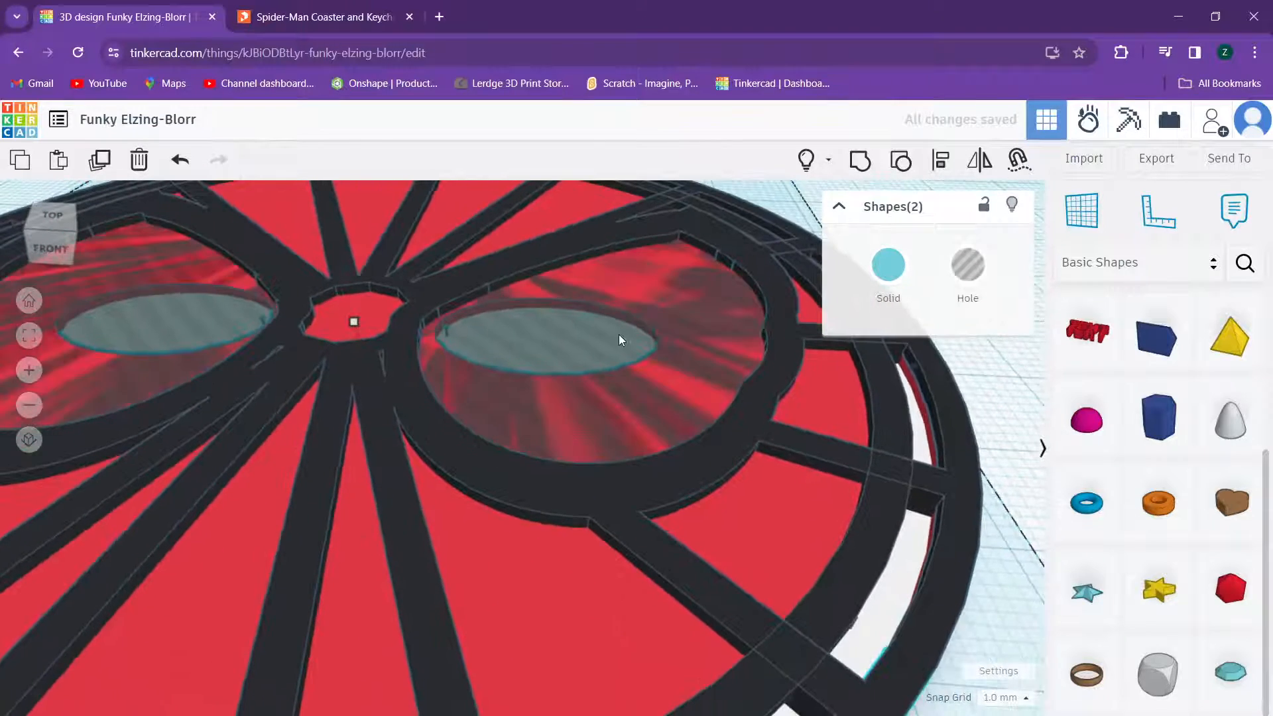
{"action": "right_click_drag", "start_coordinate": [484, 370], "coordinate": [540, 421]}
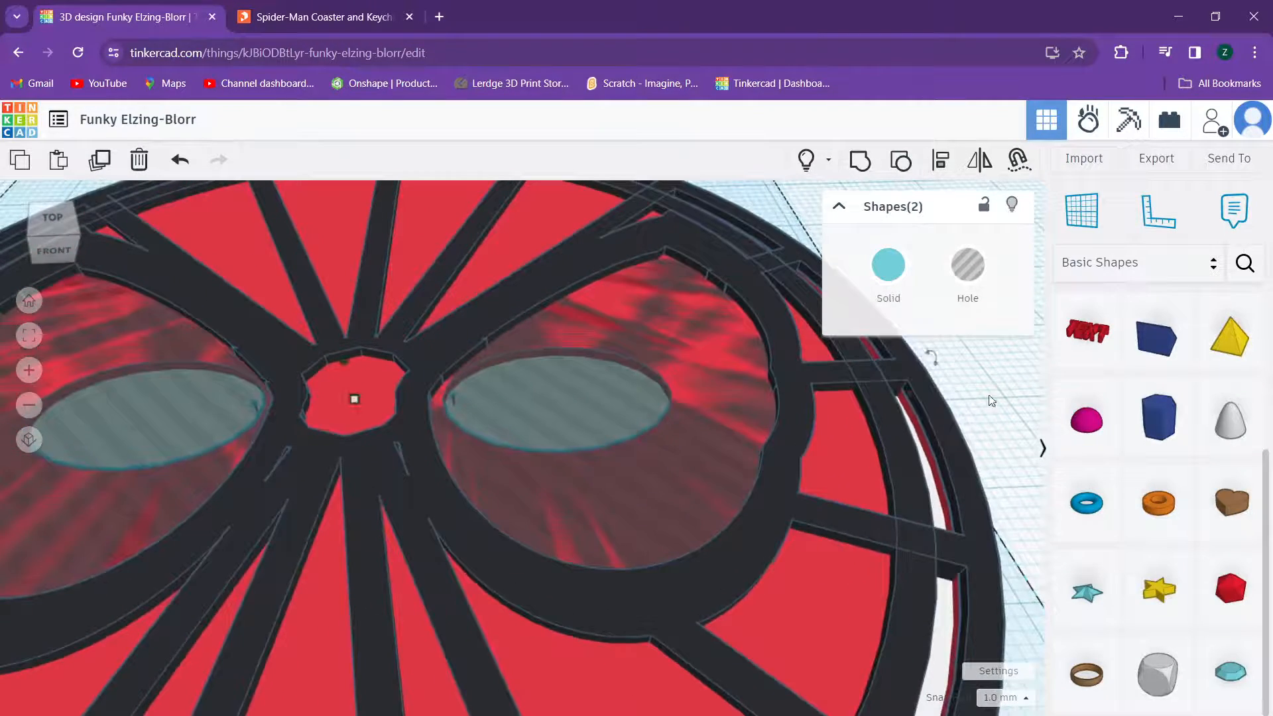
{"action": "scroll", "coordinate": [989, 395], "scroll_direction": "up", "scroll_amount": 1}
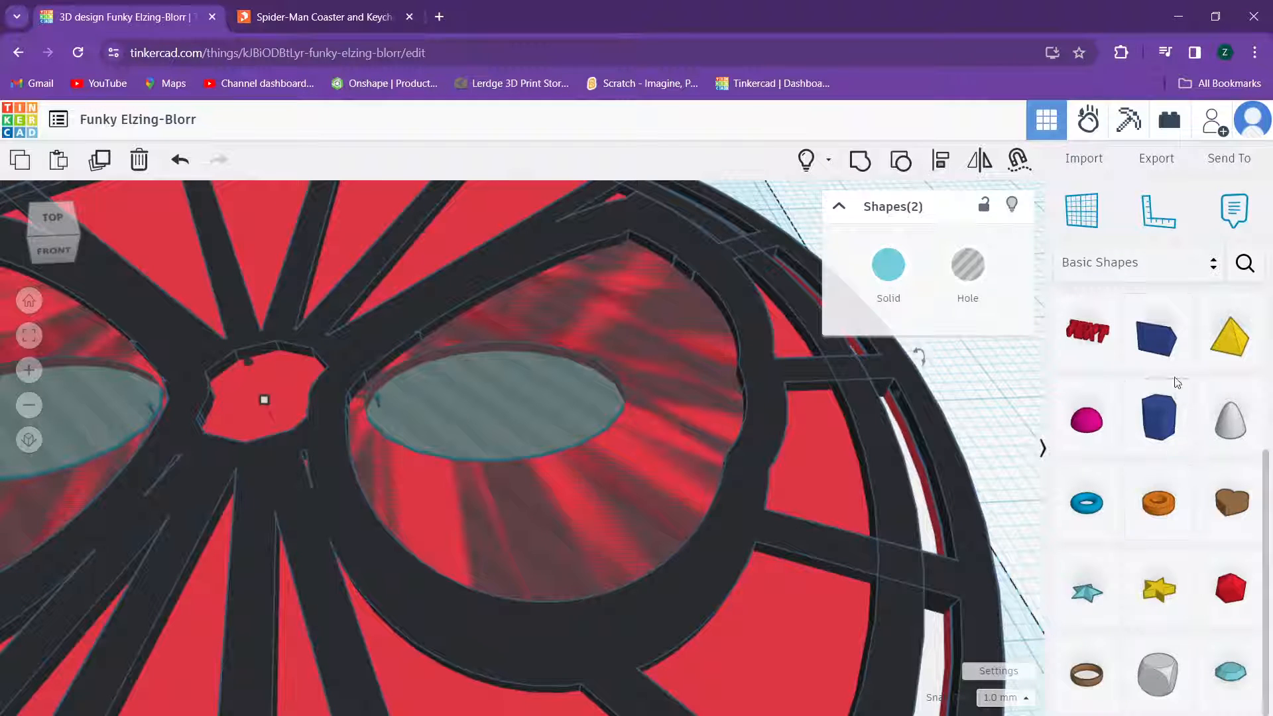
{"action": "scroll", "coordinate": [1129, 411], "scroll_direction": "up", "scroll_amount": 4}
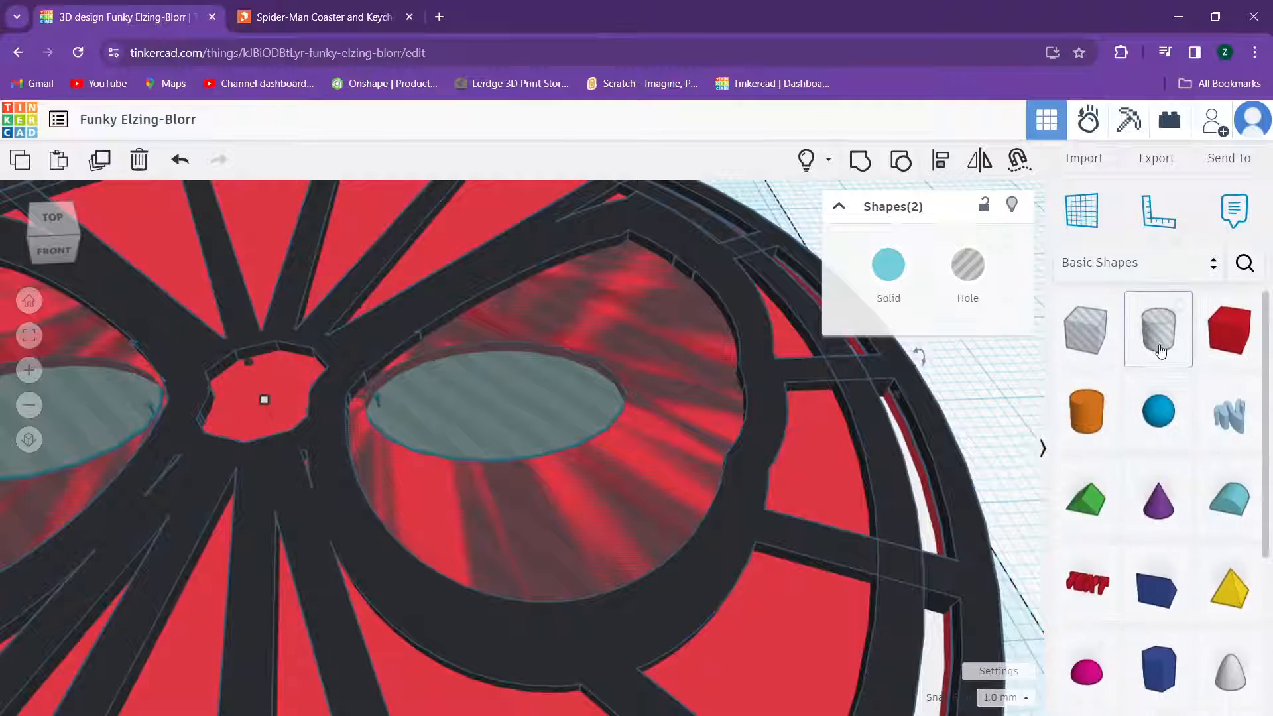
{"action": "left_click_drag", "start_coordinate": [1157, 332], "coordinate": [505, 474]}
{"action": "left_click_drag", "start_coordinate": [422, 532], "coordinate": [411, 475]}
{"action": "right_click_drag", "start_coordinate": [418, 363], "coordinate": [421, 378]}
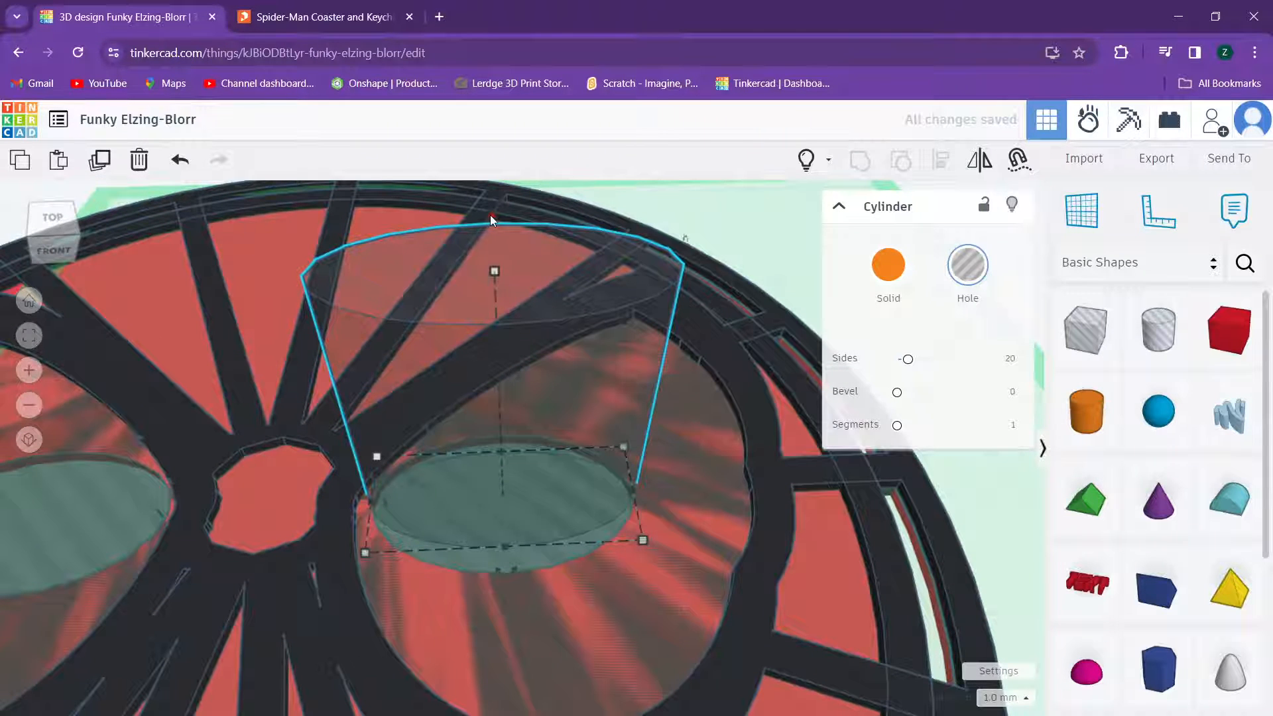
{"action": "left_click_drag", "start_coordinate": [491, 216], "coordinate": [495, 228]}
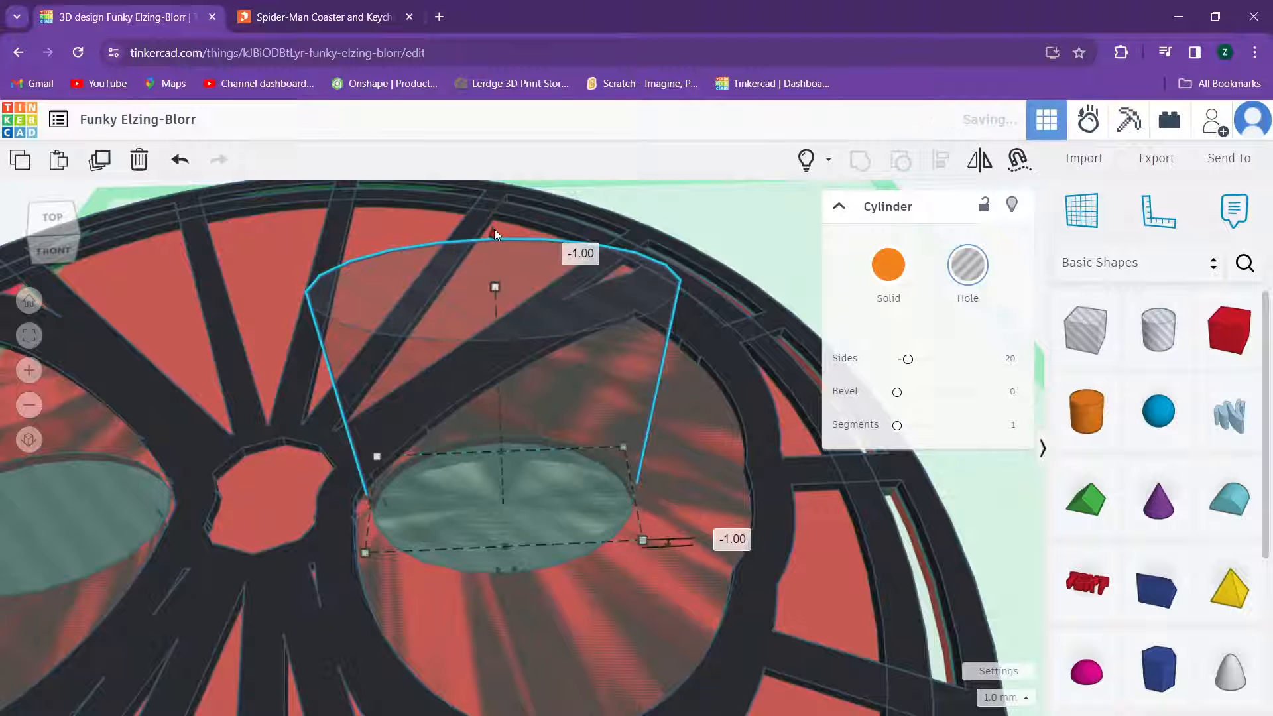
{"action": "left_click", "coordinate": [485, 309]}
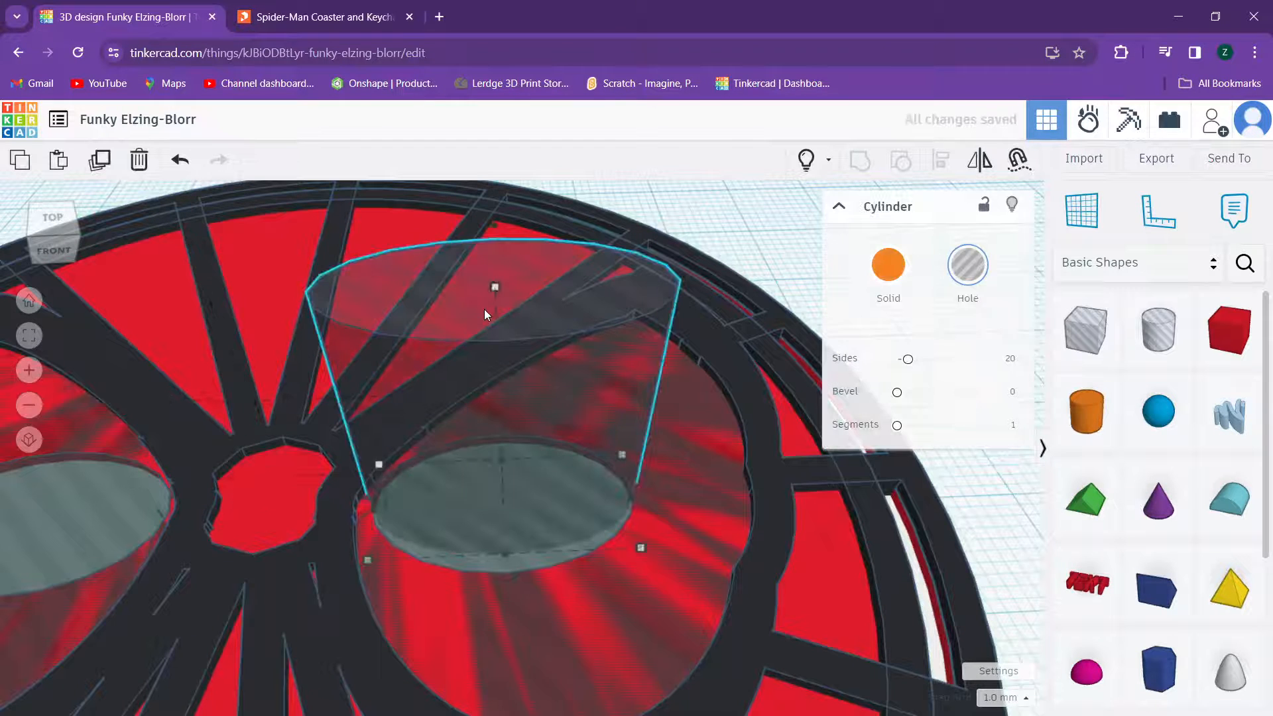
Step: Duplicate the cylinder hole and move the copy left onto the oval hole in the left eye
{"action": "middle_click_drag", "start_coordinate": [427, 290], "coordinate": [619, 249]}
{"action": "key", "text": "Left"}
{"action": "key", "text": "Left"}
{"action": "key", "text": "Left"}
{"action": "key", "text": "Left"}
{"action": "key", "text": "Left"}
{"action": "key", "text": "Left"}
{"action": "key", "text": "Left"}
{"action": "key", "text": "Left"}
{"action": "key", "text": "Left"}
{"action": "key", "text": "Left"}
{"action": "key", "text": "Left"}
{"action": "key", "text": "Left"}
{"action": "key", "text": "Left"}
{"action": "key", "text": "Left"}
{"action": "key", "text": "Left"}
{"action": "key", "text": "Left"}
{"action": "key", "text": "Left"}
{"action": "key", "text": "Left"}
{"action": "key", "text": "Left"}
{"action": "key", "text": "Left"}
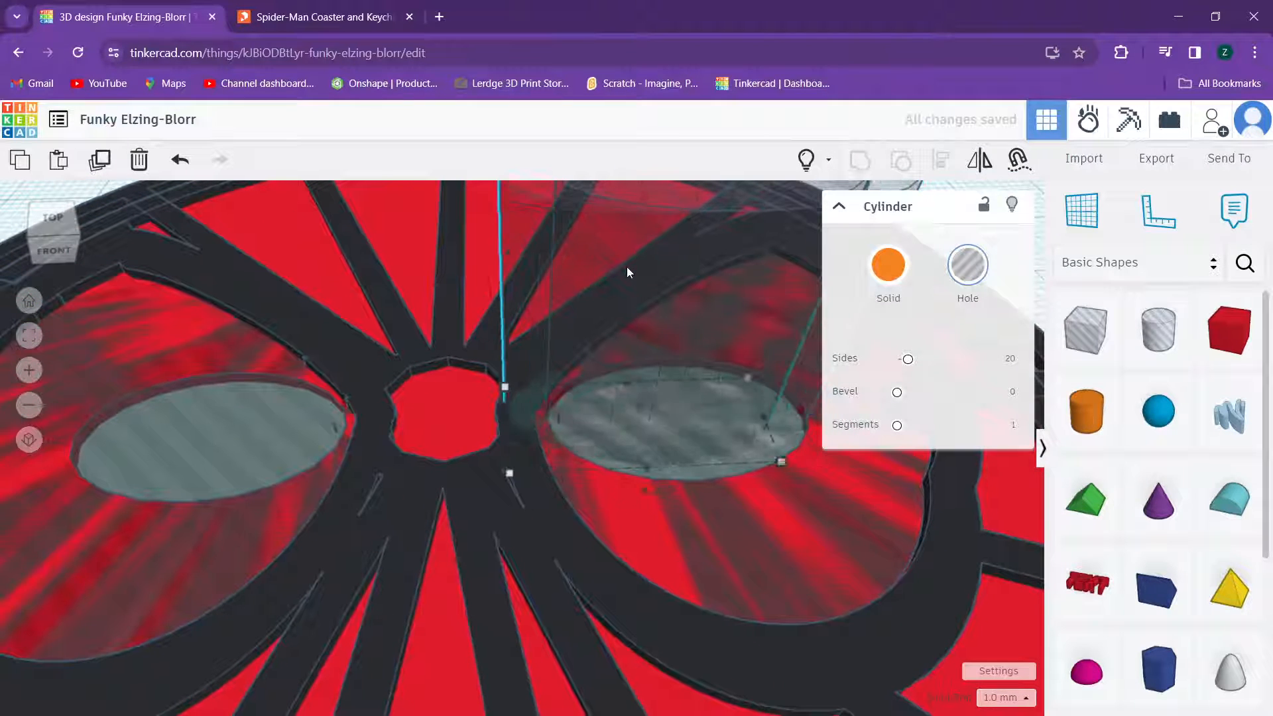
{"action": "key", "text": "Left"}
{"action": "key", "text": "Left"}
{"action": "key", "text": "Left"}
{"action": "key", "text": "Left"}
{"action": "key", "text": "Left"}
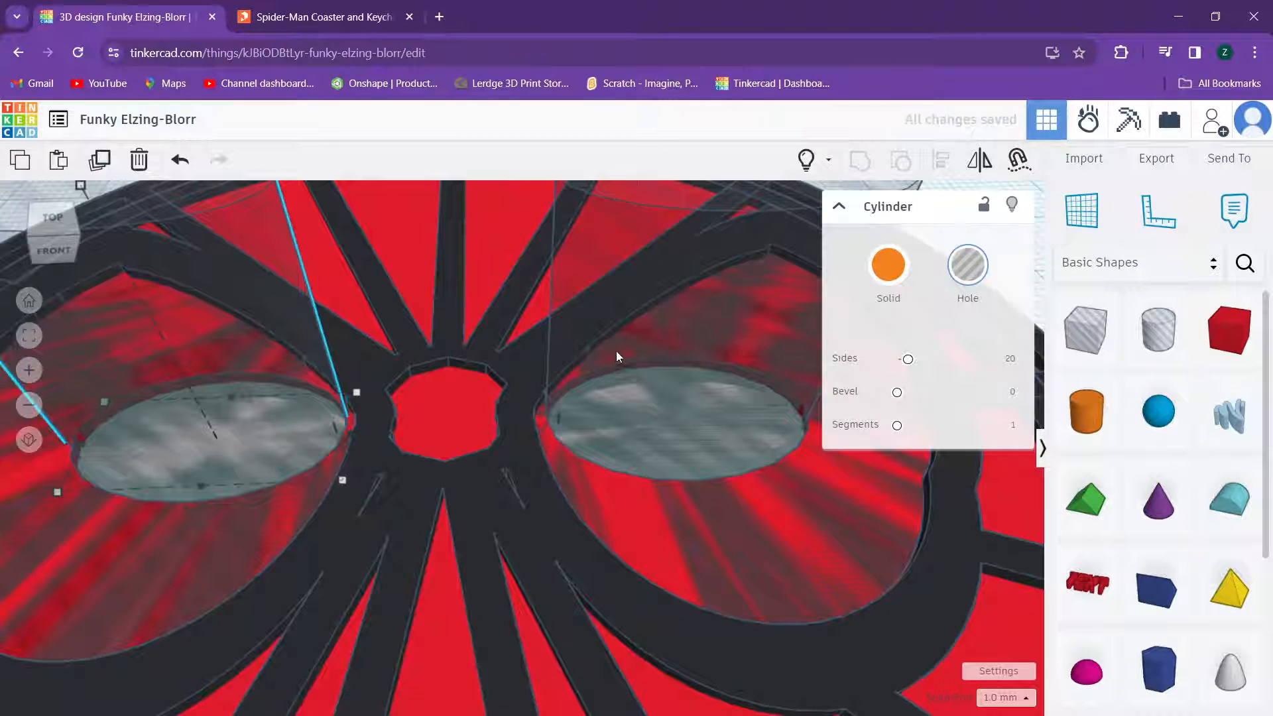
Step: Group both cylinder holes with the shape forming the large eye holes and hide the resulting group
{"action": "left_click", "coordinate": [742, 530], "text": "shift"}
{"action": "left_click", "coordinate": [744, 530], "text": "shift"}
{"action": "left_click", "coordinate": [731, 357], "text": "shift"}
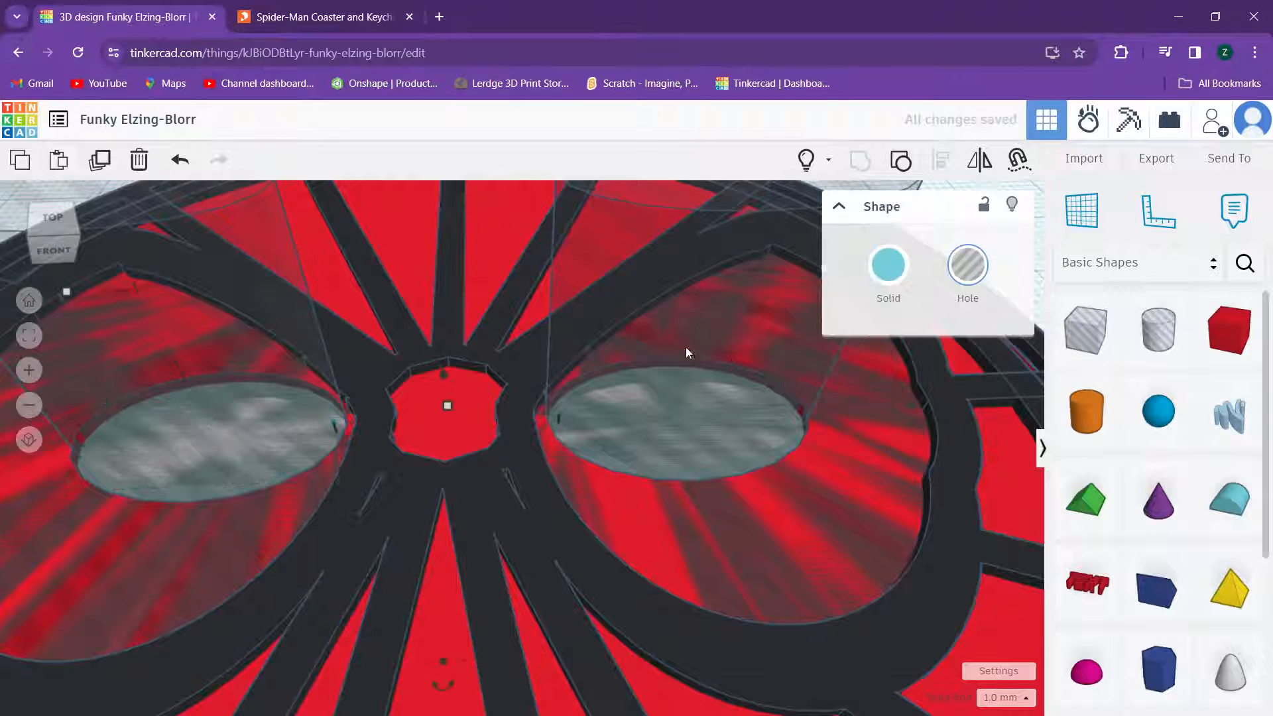
{"action": "left_click", "coordinate": [696, 283]}
{"action": "left_click", "coordinate": [255, 292], "text": "shift"}
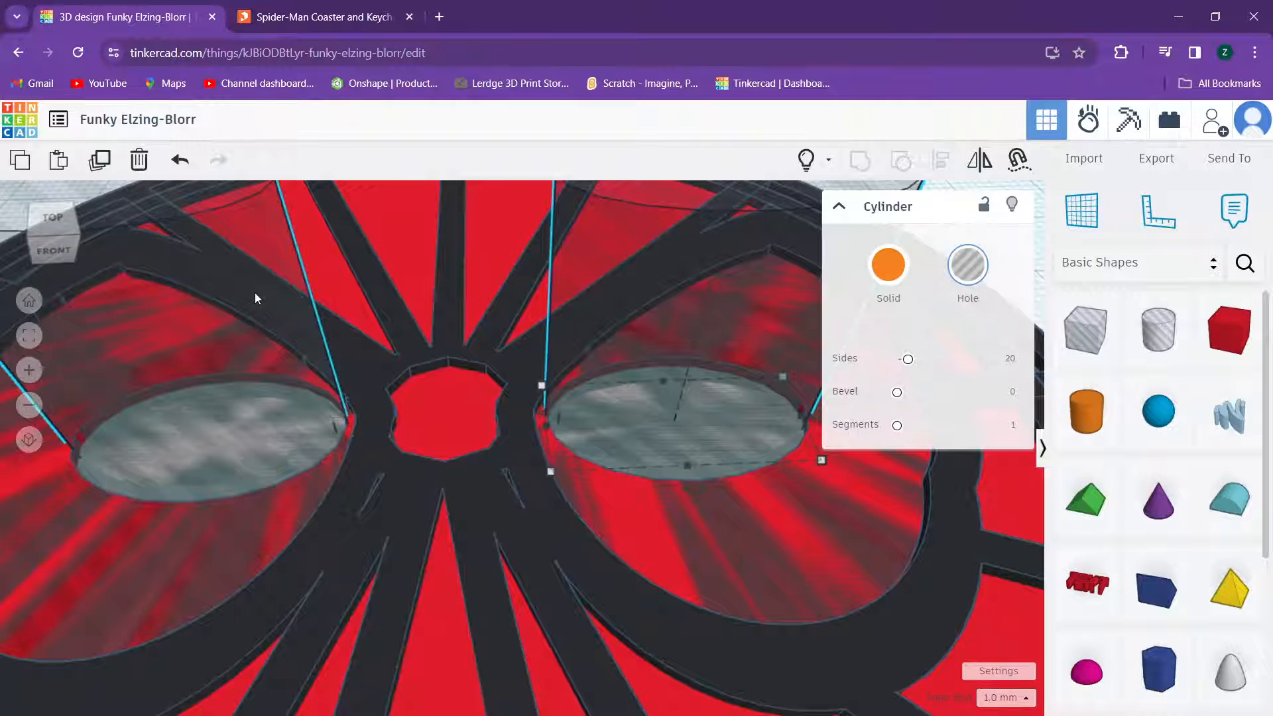
{"action": "left_click", "coordinate": [737, 565], "text": "shift"}
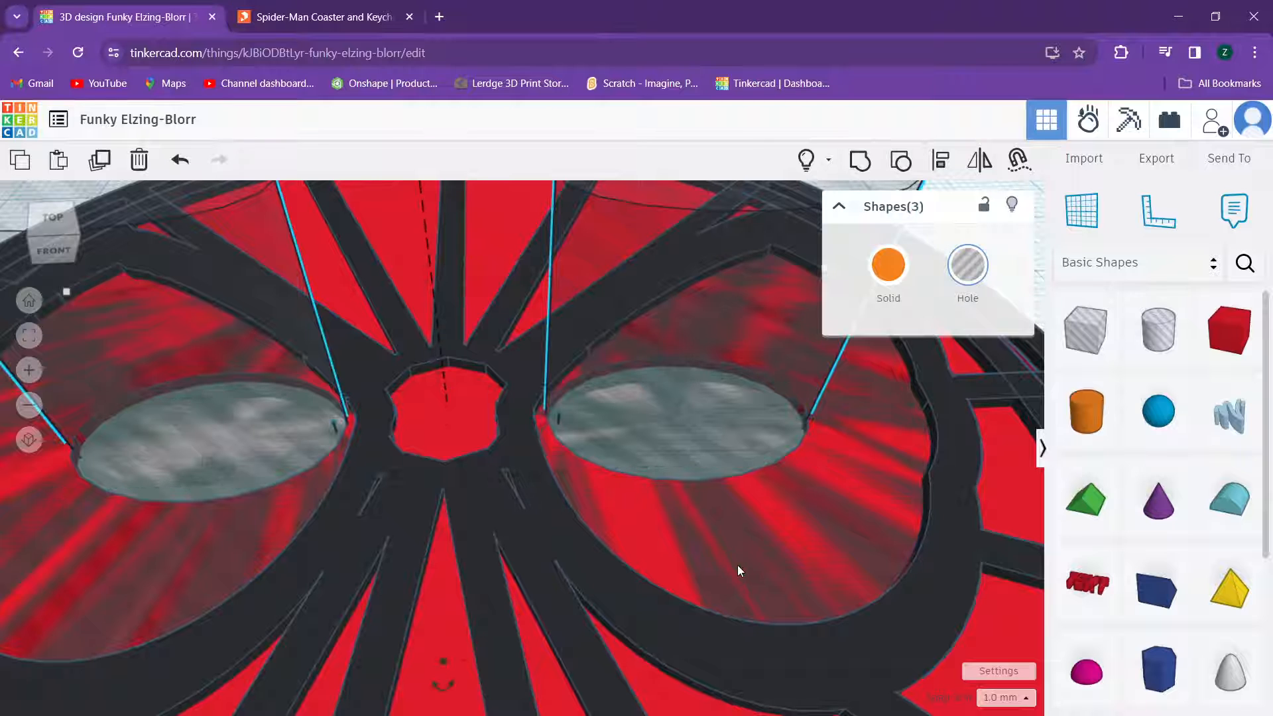
{"action": "left_click", "coordinate": [860, 161]}
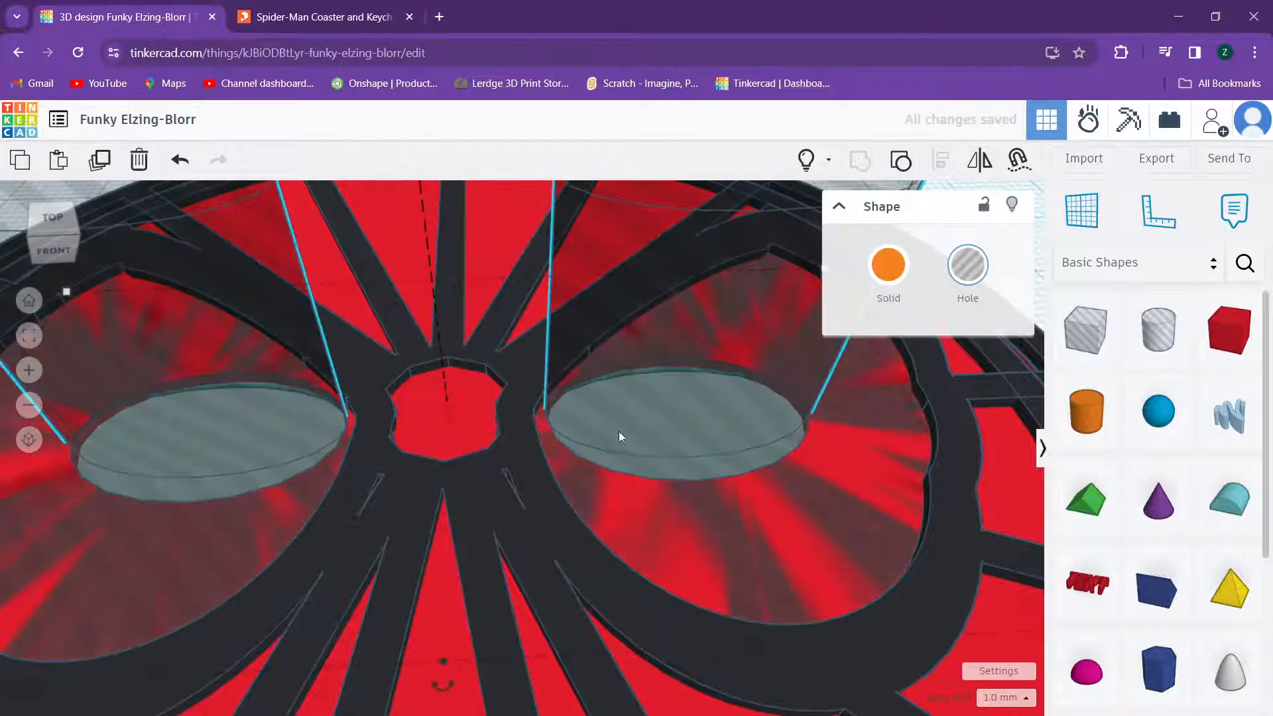
{"action": "scroll", "coordinate": [559, 459], "scroll_direction": "down", "scroll_amount": 6}
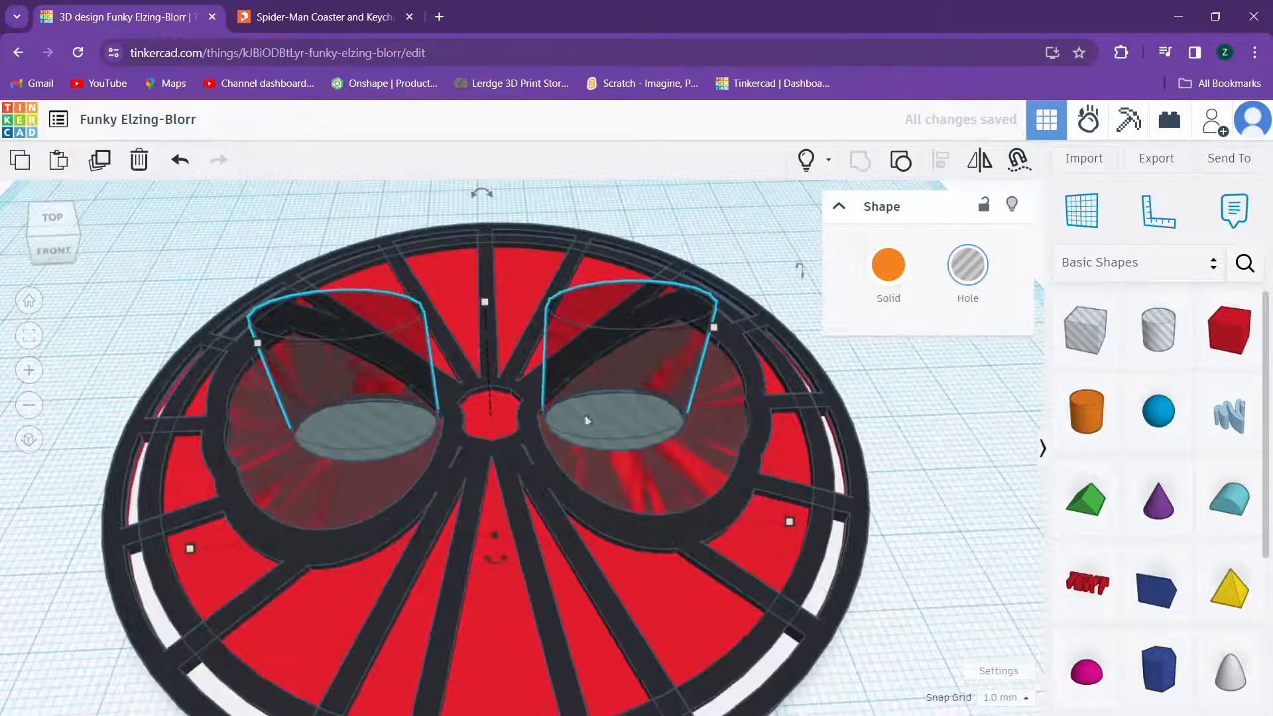
{"action": "left_click", "coordinate": [1013, 206]}
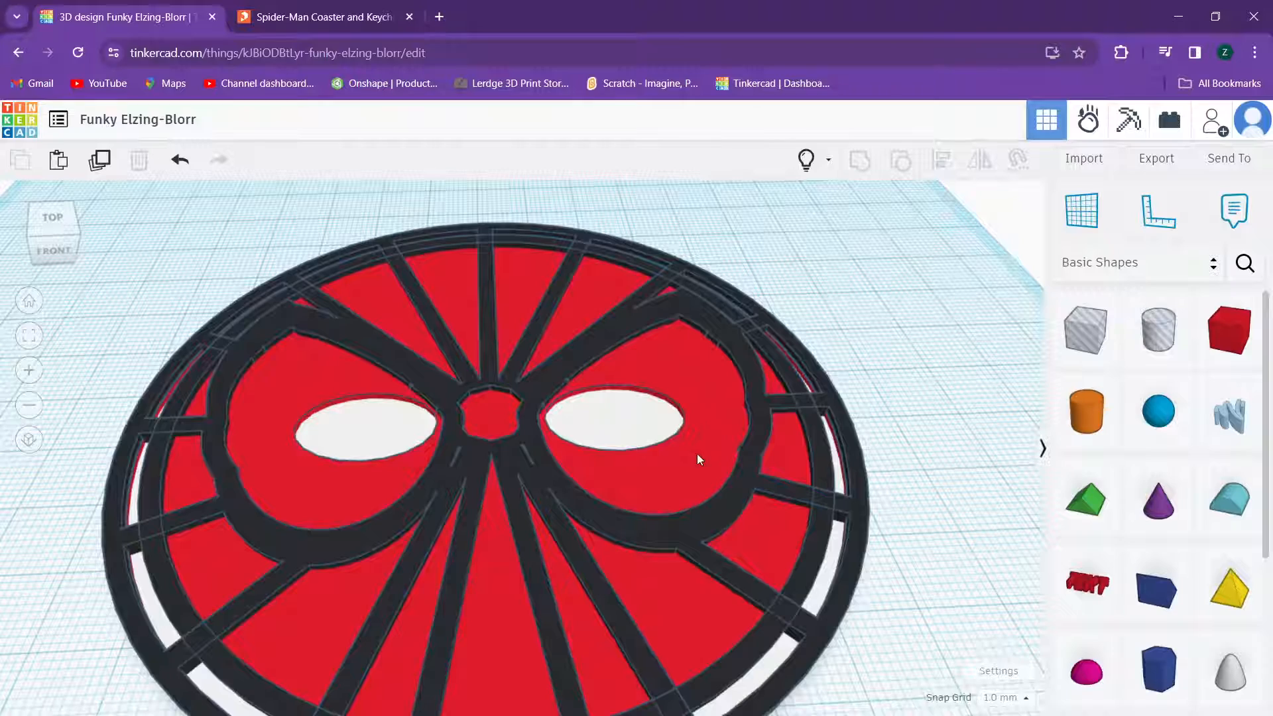
Step: Place a tube on the lower part of the mask and set its radius to 36
{"action": "right_click_drag", "start_coordinate": [507, 424], "coordinate": [509, 432]}
{"action": "scroll", "coordinate": [886, 448], "scroll_direction": "down", "scroll_amount": 1}
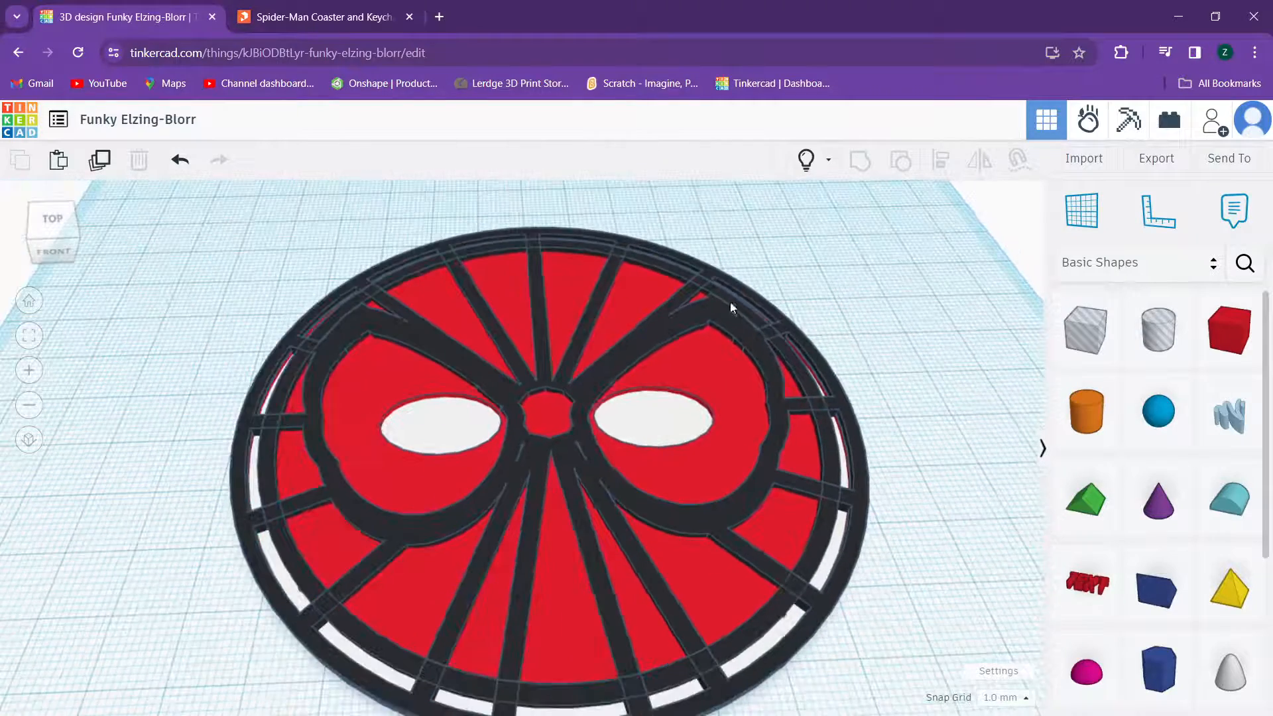
{"action": "right_click_drag", "start_coordinate": [729, 305], "coordinate": [726, 344]}
{"action": "middle_click_drag", "start_coordinate": [726, 344], "coordinate": [694, 350]}
{"action": "scroll", "coordinate": [1091, 436], "scroll_direction": "down", "scroll_amount": 4}
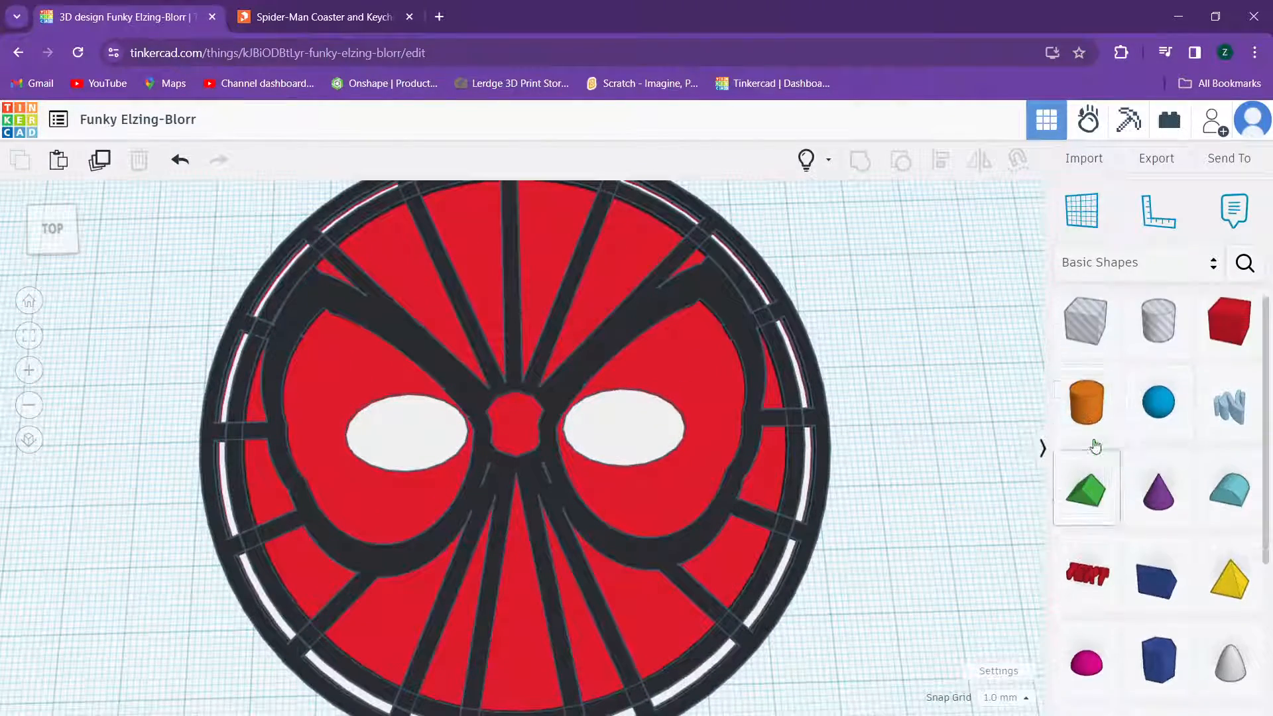
{"action": "left_click_drag", "start_coordinate": [1169, 525], "coordinate": [519, 622]}
{"action": "scroll", "coordinate": [423, 483], "scroll_direction": "down", "scroll_amount": 1}
{"action": "middle_click_drag", "start_coordinate": [605, 507], "coordinate": [599, 465]}
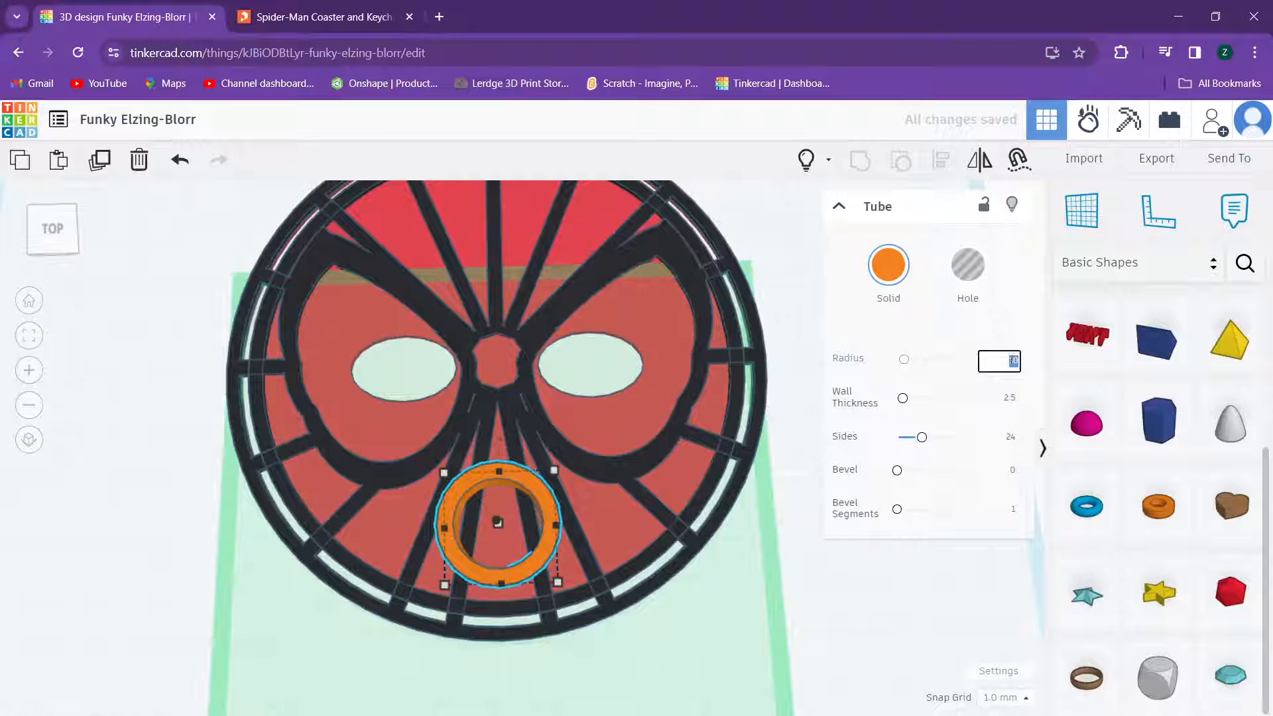
{"action": "key", "text": "Return"}
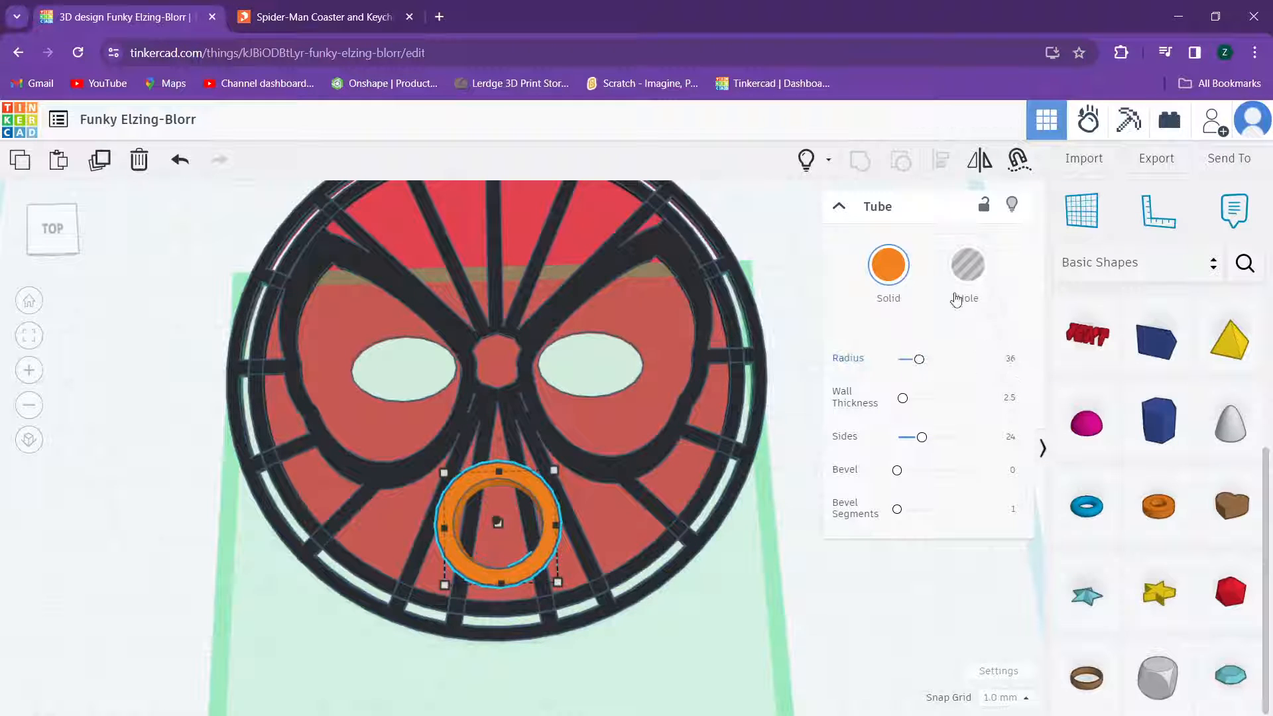
Step: Check the Printables reference photo, and set the tube's radius to 40 and its sides to 10
{"action": "left_click", "coordinate": [359, 20]}
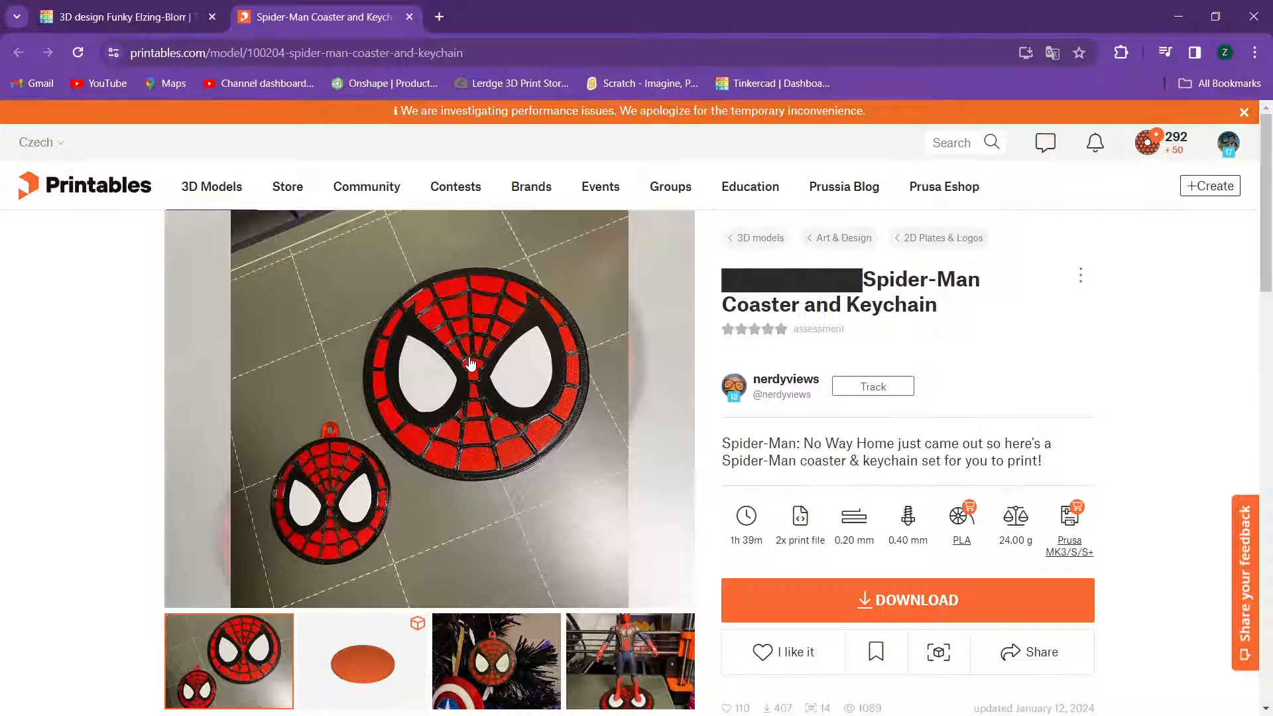
{"action": "left_click", "coordinate": [122, 17]}
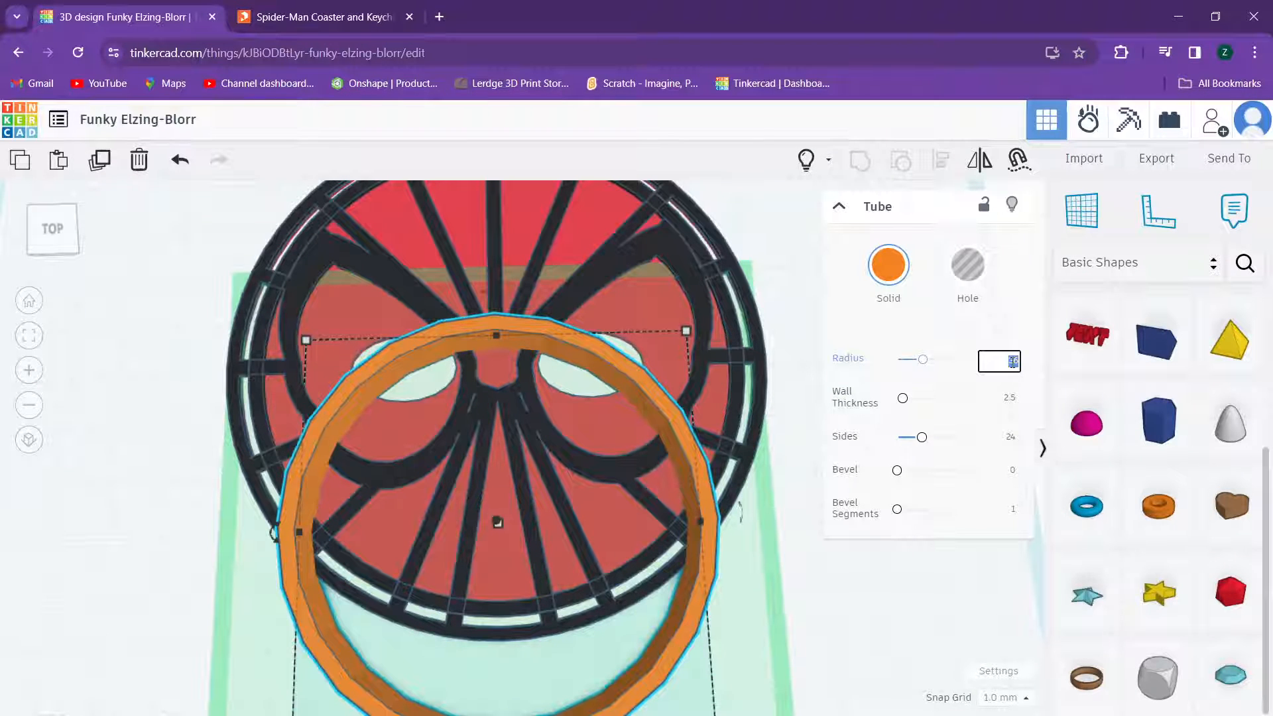
{"action": "type", "text": "40"}
{"action": "key", "text": "Return"}
{"action": "scroll", "coordinate": [515, 332], "scroll_direction": "down", "scroll_amount": 1}
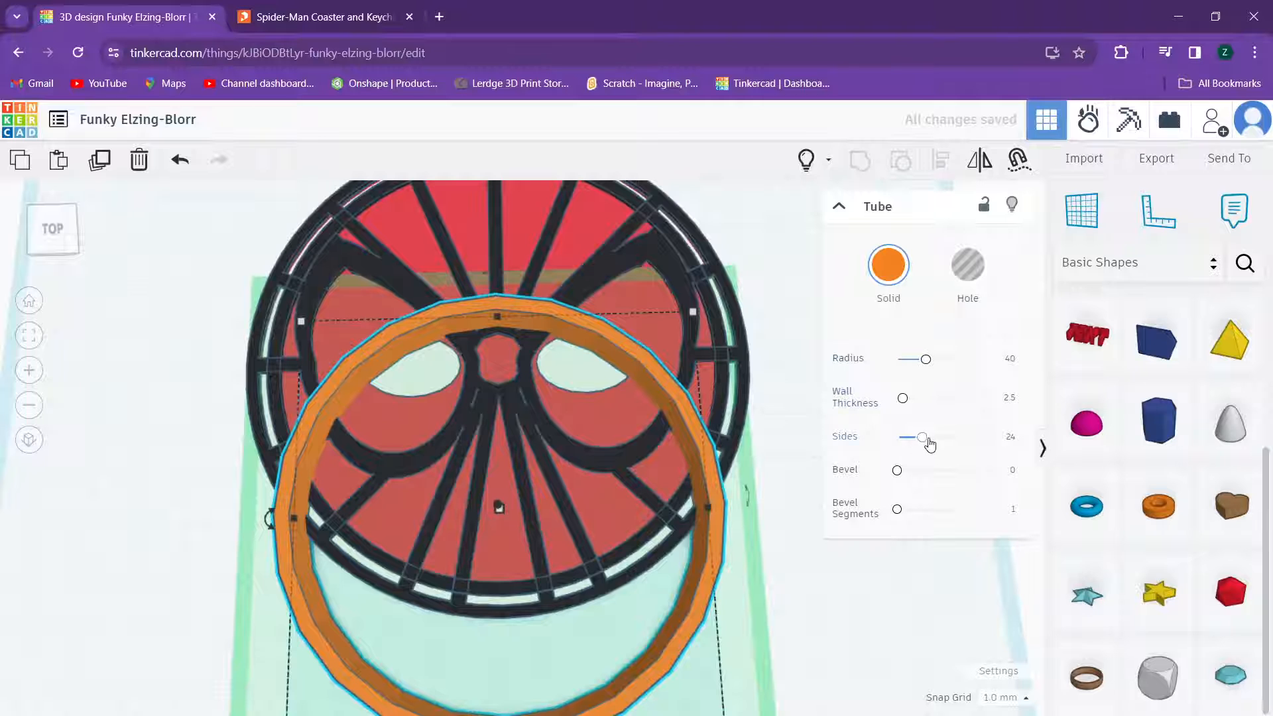
{"action": "mouse_move", "coordinate": [925, 443]}
{"action": "left_mouse_down"}
{"action": "mouse_move", "coordinate": [889, 444]}
{"action": "mouse_move", "coordinate": [908, 443]}
{"action": "left_mouse_up"}
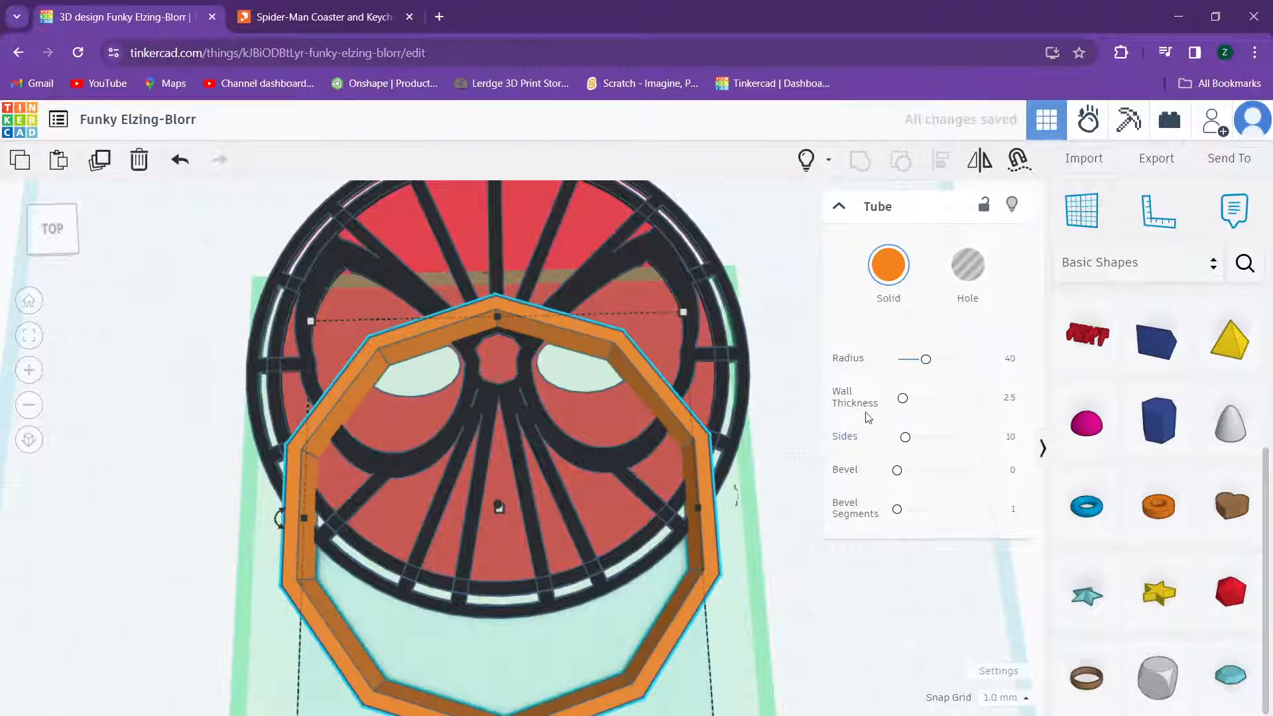
Step: Colour the ten-sided tube black and reduce its height to 1 mm
{"action": "scroll", "coordinate": [652, 392], "scroll_direction": "down", "scroll_amount": 2}
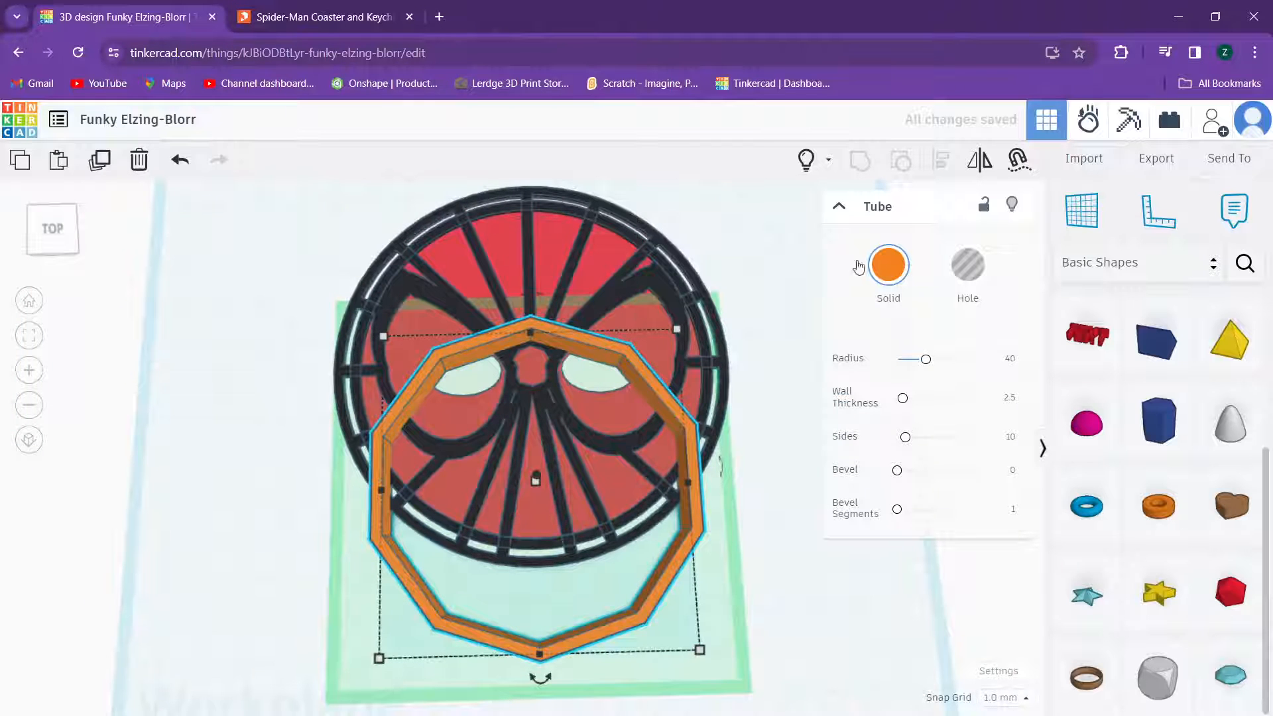
{"action": "left_click", "coordinate": [888, 264]}
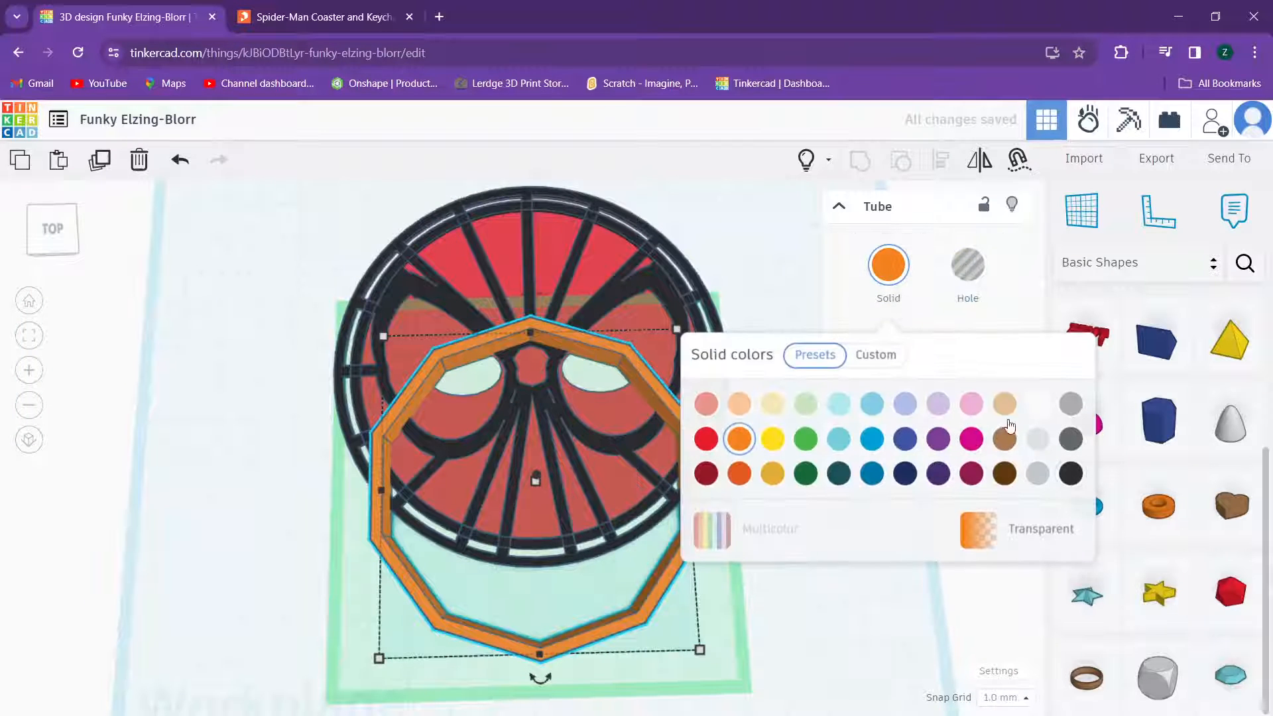
{"action": "left_click", "coordinate": [1071, 473]}
{"action": "right_click_drag", "start_coordinate": [575, 391], "coordinate": [528, 416]}
{"action": "left_click_drag", "start_coordinate": [529, 428], "coordinate": [529, 443]}
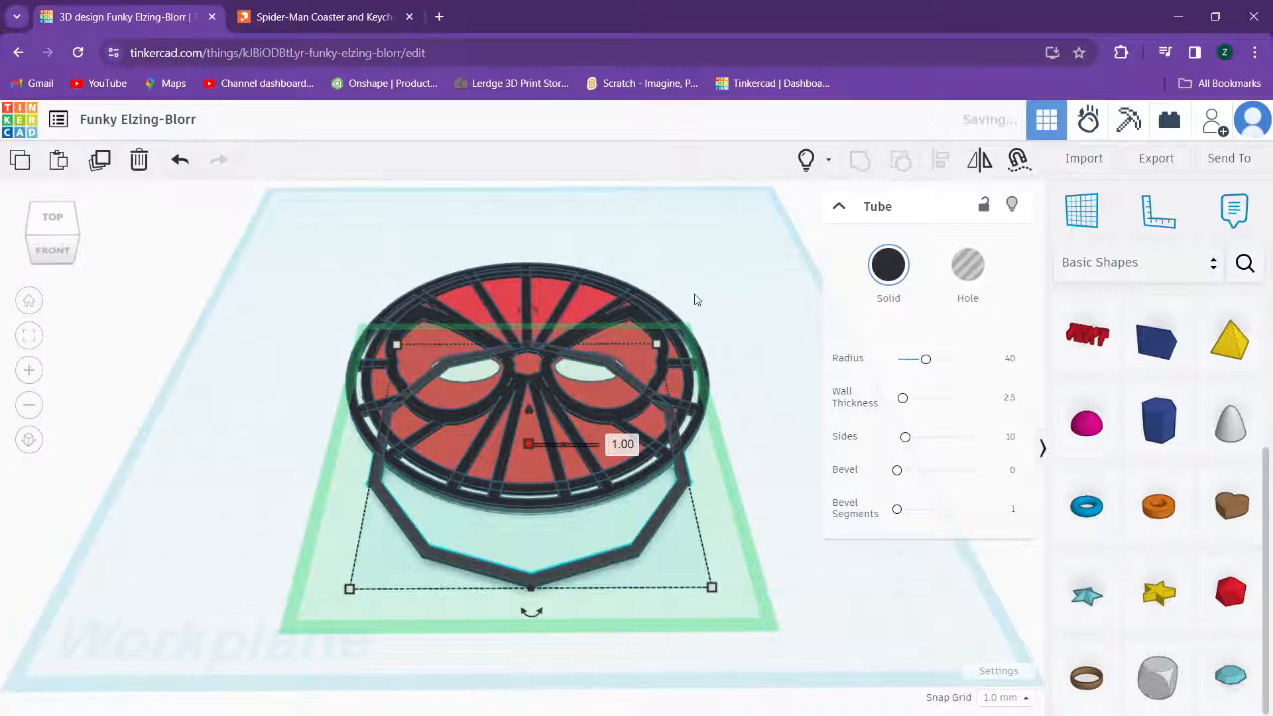
Step: Select all five shapes and align their centres in both horizontal directions so the black tube is concentric with the mask
{"action": "left_click_drag", "start_coordinate": [746, 239], "coordinate": [563, 429]}
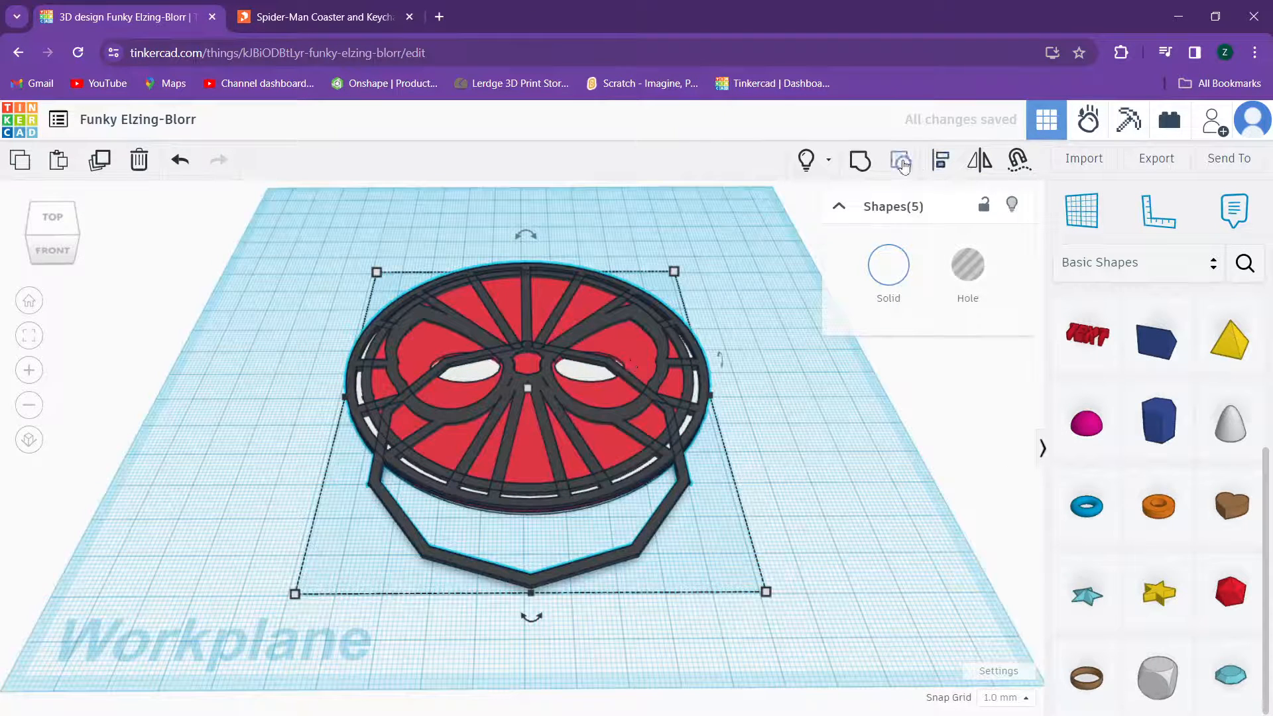
{"action": "left_click", "coordinate": [940, 162]}
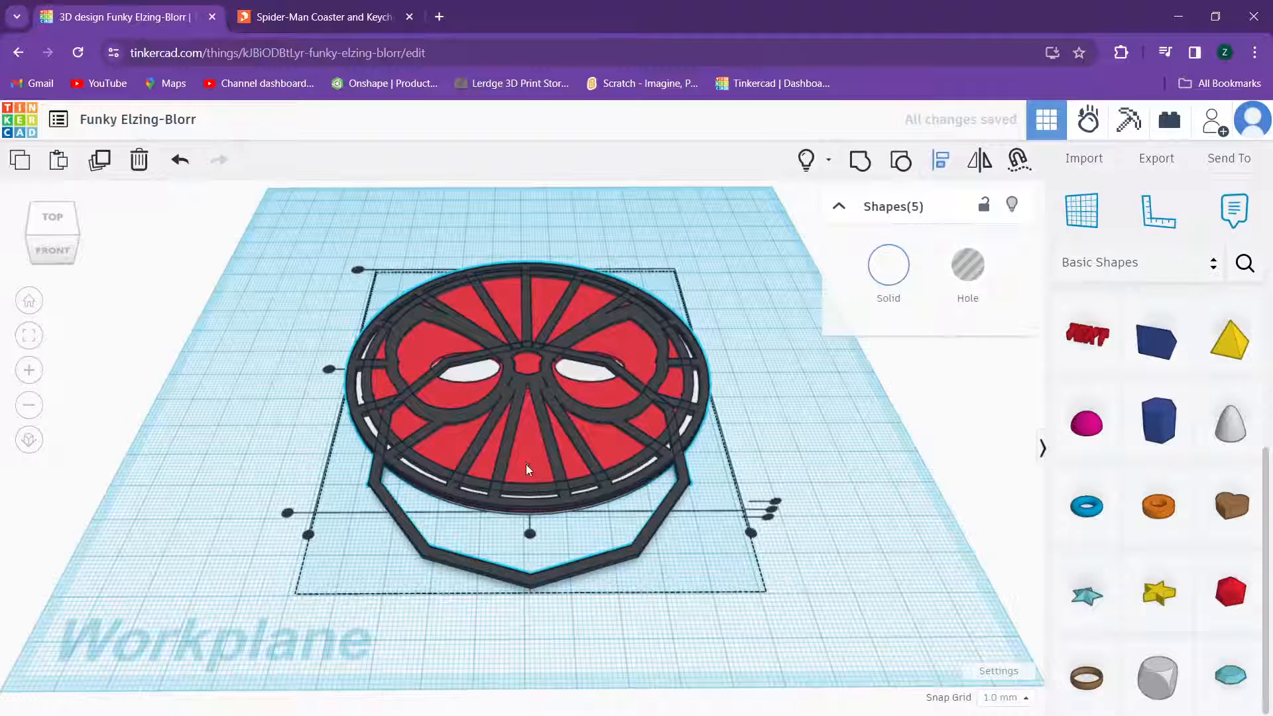
{"action": "left_click", "coordinate": [530, 535]}
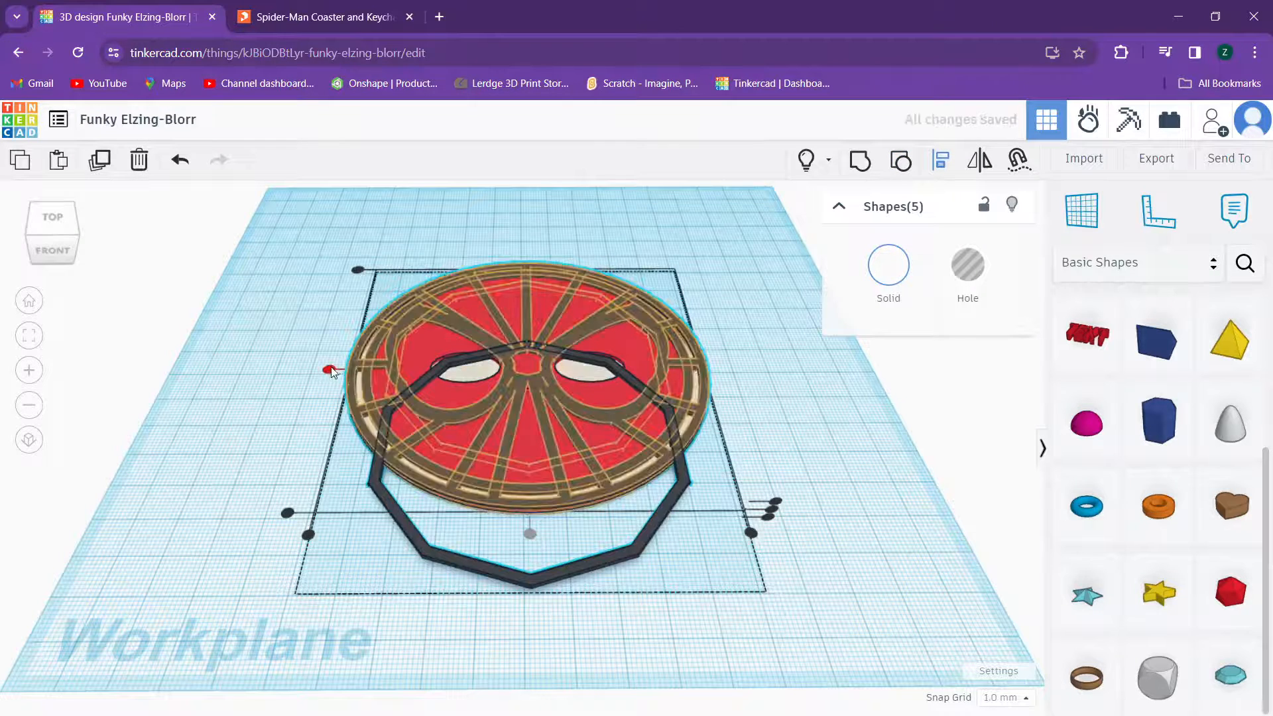
{"action": "right_click_drag", "start_coordinate": [340, 348], "coordinate": [331, 312]}
{"action": "scroll", "coordinate": [378, 355], "scroll_direction": "up", "scroll_amount": 3}
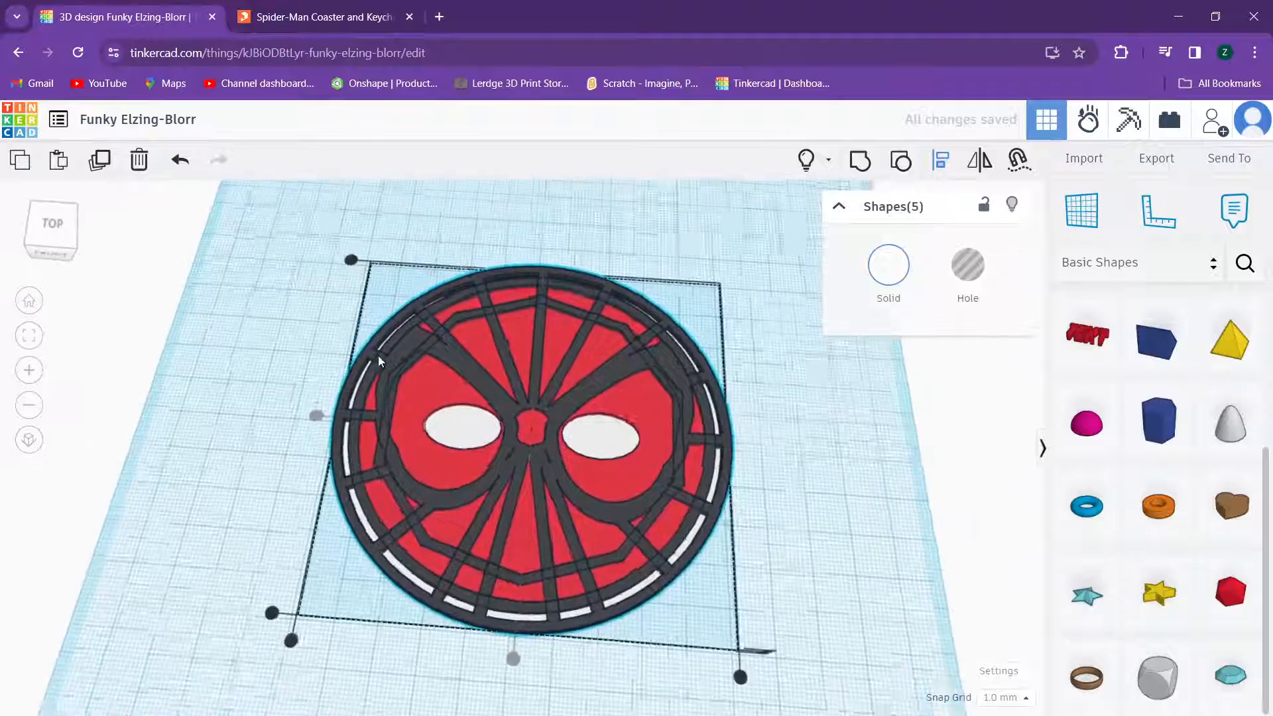
{"action": "scroll", "coordinate": [383, 355], "scroll_direction": "up", "scroll_amount": 4}
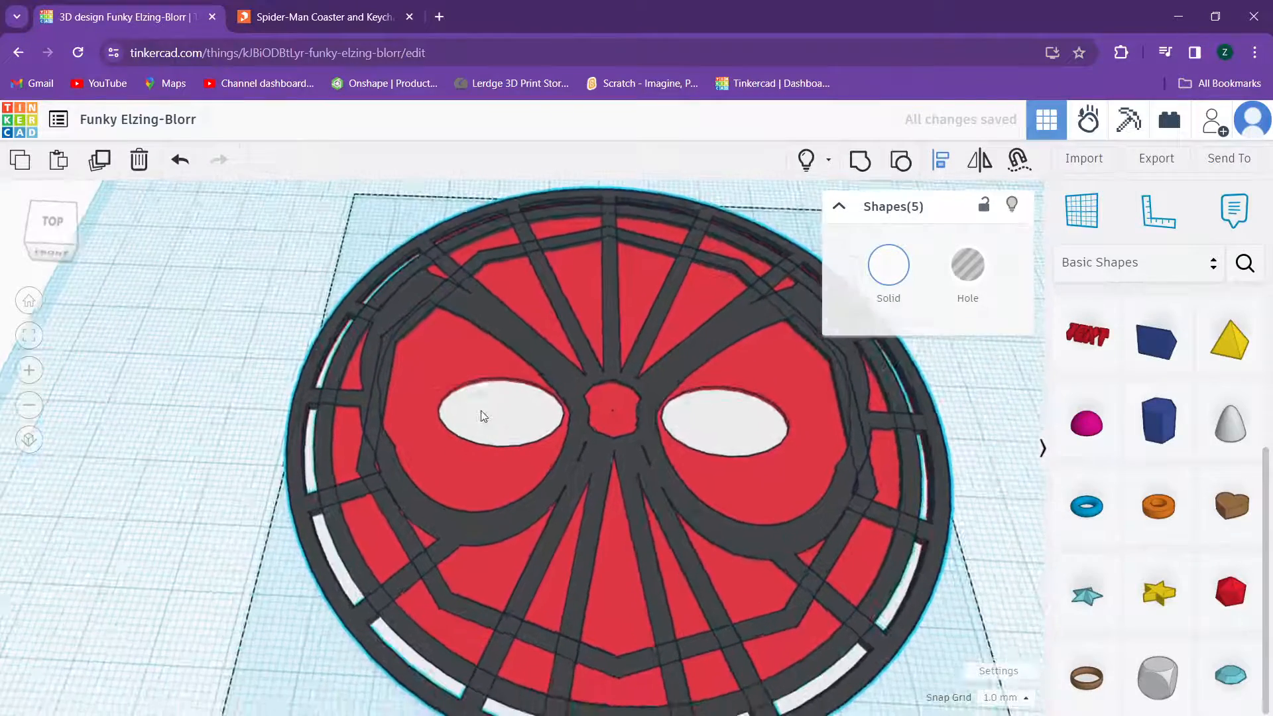
Step: Compare the web with the Printables reference photo and set the black tube's number of sides to 12
{"action": "left_click", "coordinate": [307, 18]}
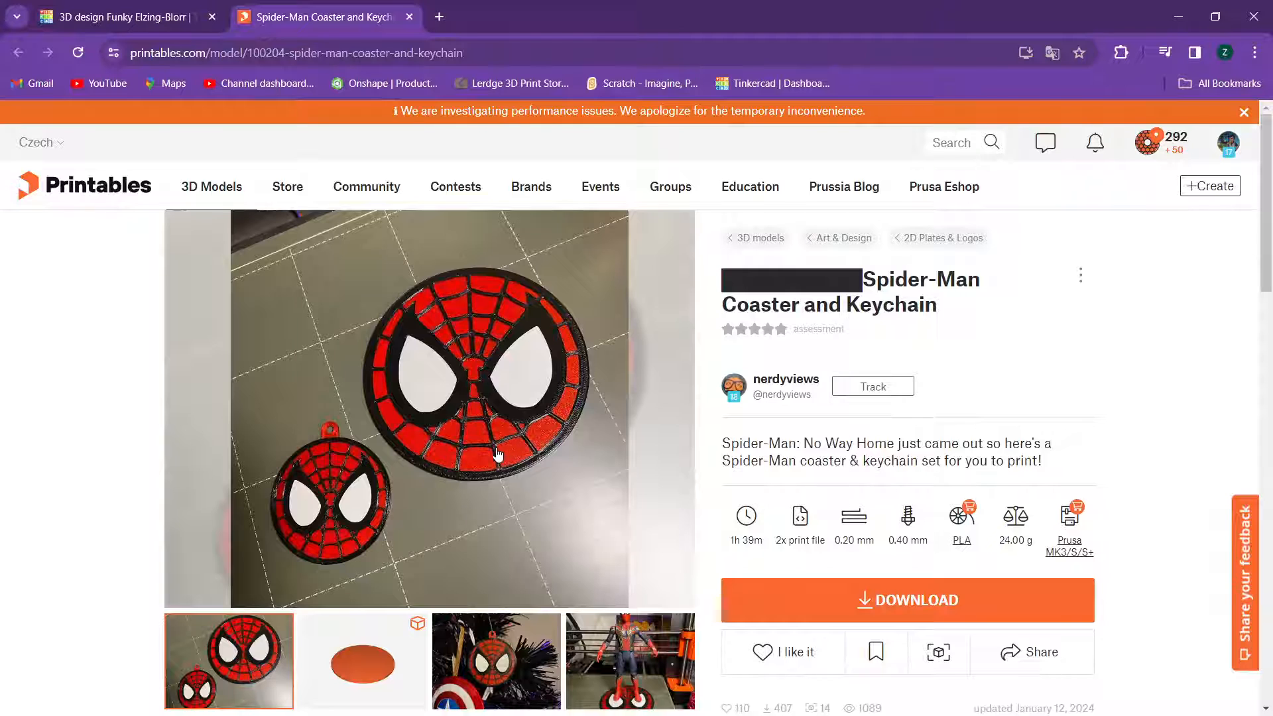
{"action": "left_click", "coordinate": [161, 25]}
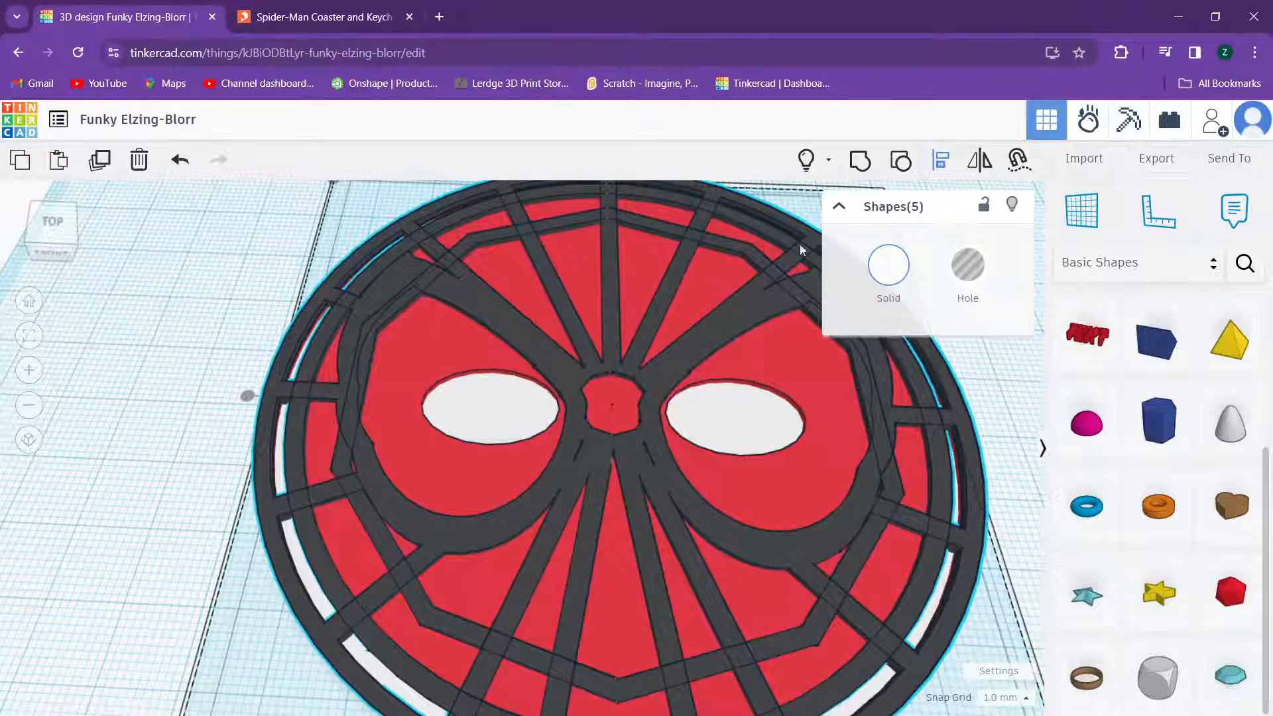
{"action": "left_click", "coordinate": [489, 245]}
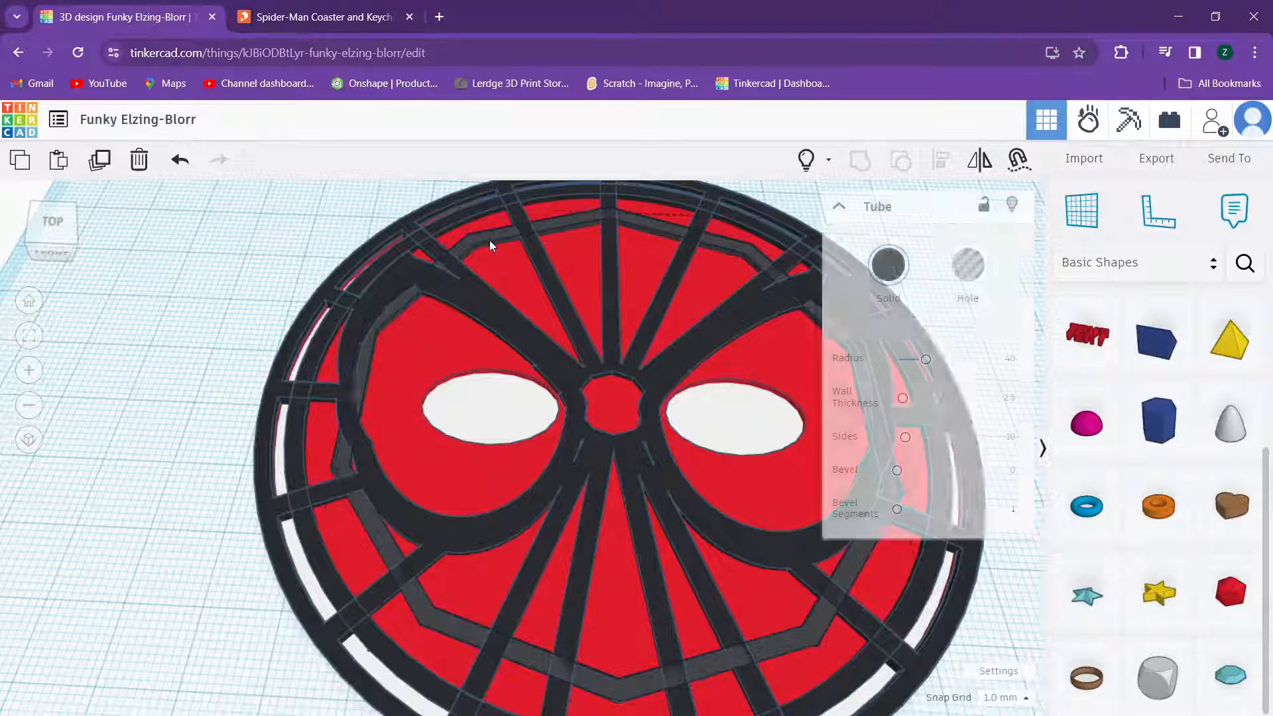
{"action": "left_click", "coordinate": [1007, 437]}
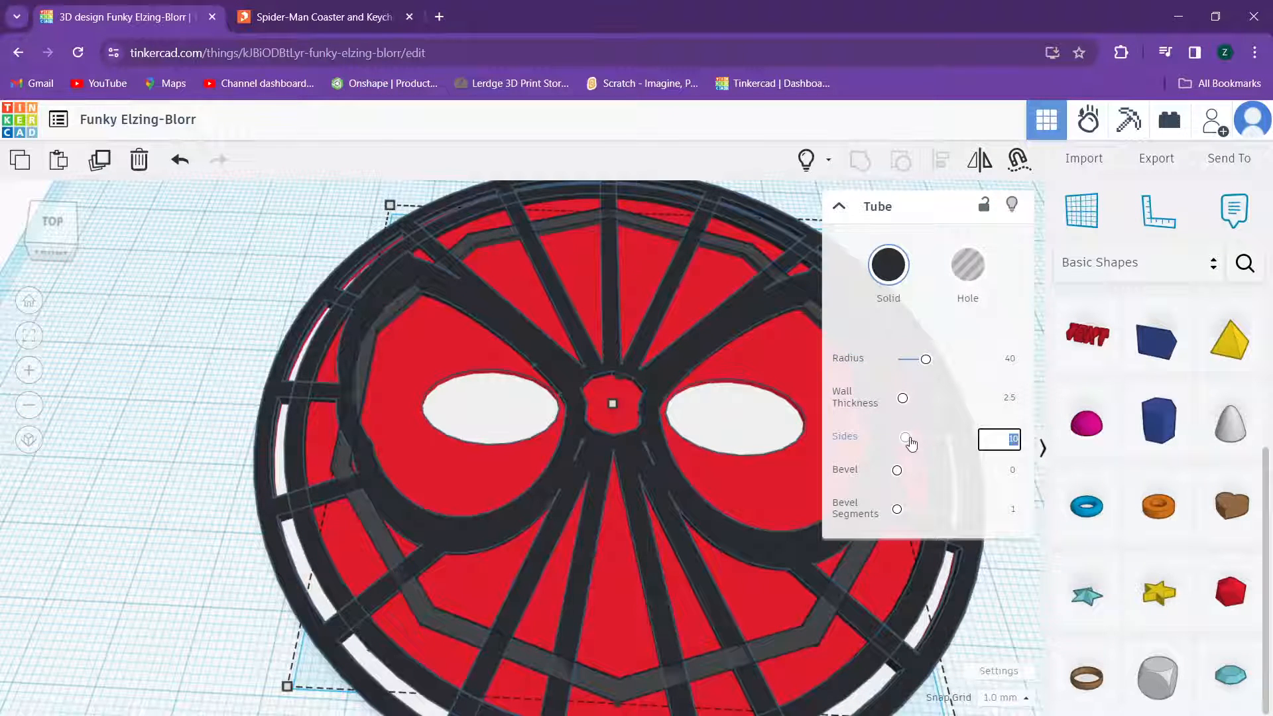
{"action": "left_click_drag", "start_coordinate": [910, 443], "coordinate": [908, 438]}
{"action": "middle_click_drag", "start_coordinate": [691, 327], "coordinate": [547, 360]}
{"action": "scroll", "coordinate": [467, 424], "scroll_direction": "down", "scroll_amount": 1}
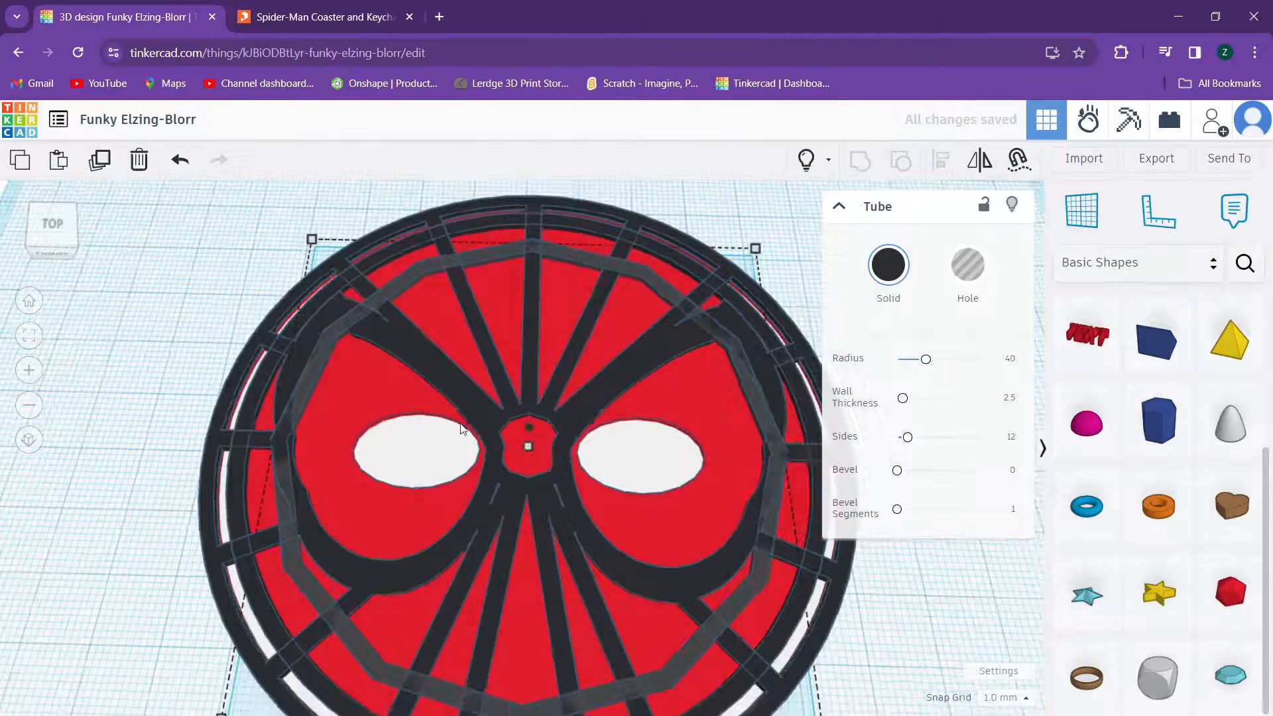
{"action": "right_click_drag", "start_coordinate": [464, 425], "coordinate": [484, 443]}
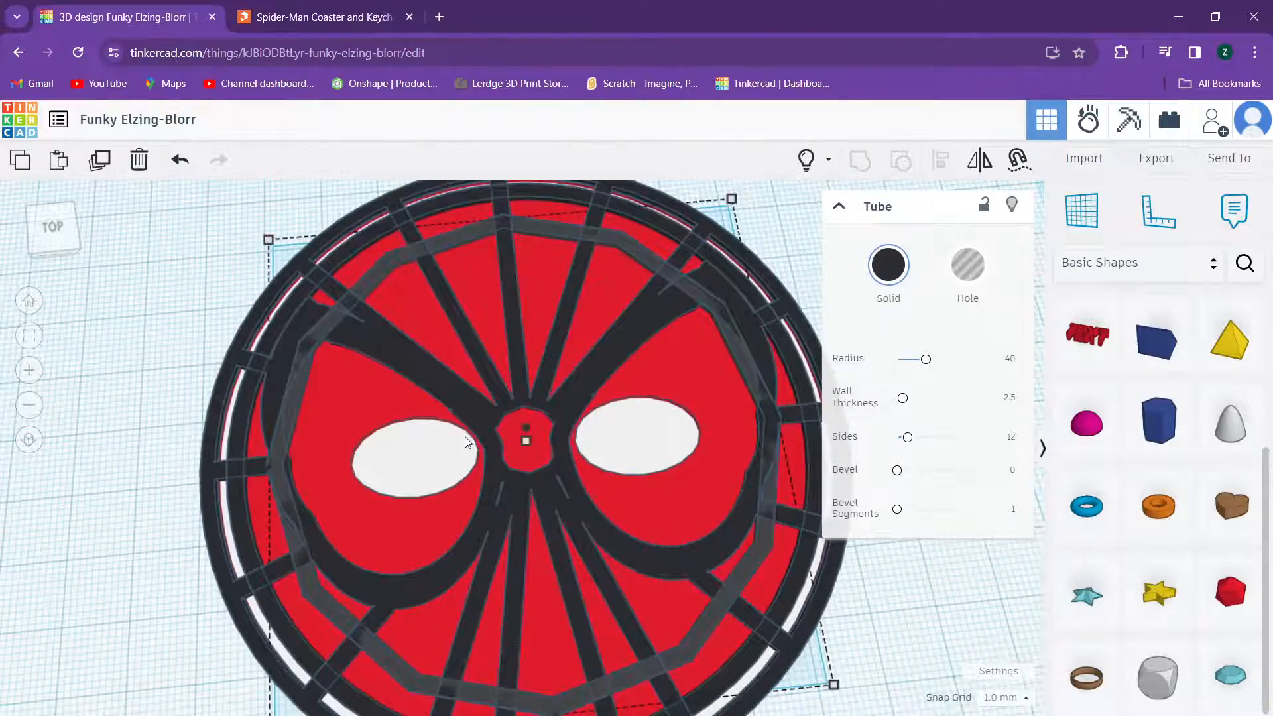
{"action": "scroll", "coordinate": [469, 441], "scroll_direction": "up", "scroll_amount": 2}
{"action": "scroll", "coordinate": [469, 441], "scroll_direction": "down", "scroll_amount": 2}
{"action": "scroll", "coordinate": [474, 429], "scroll_direction": "down", "scroll_amount": 2}
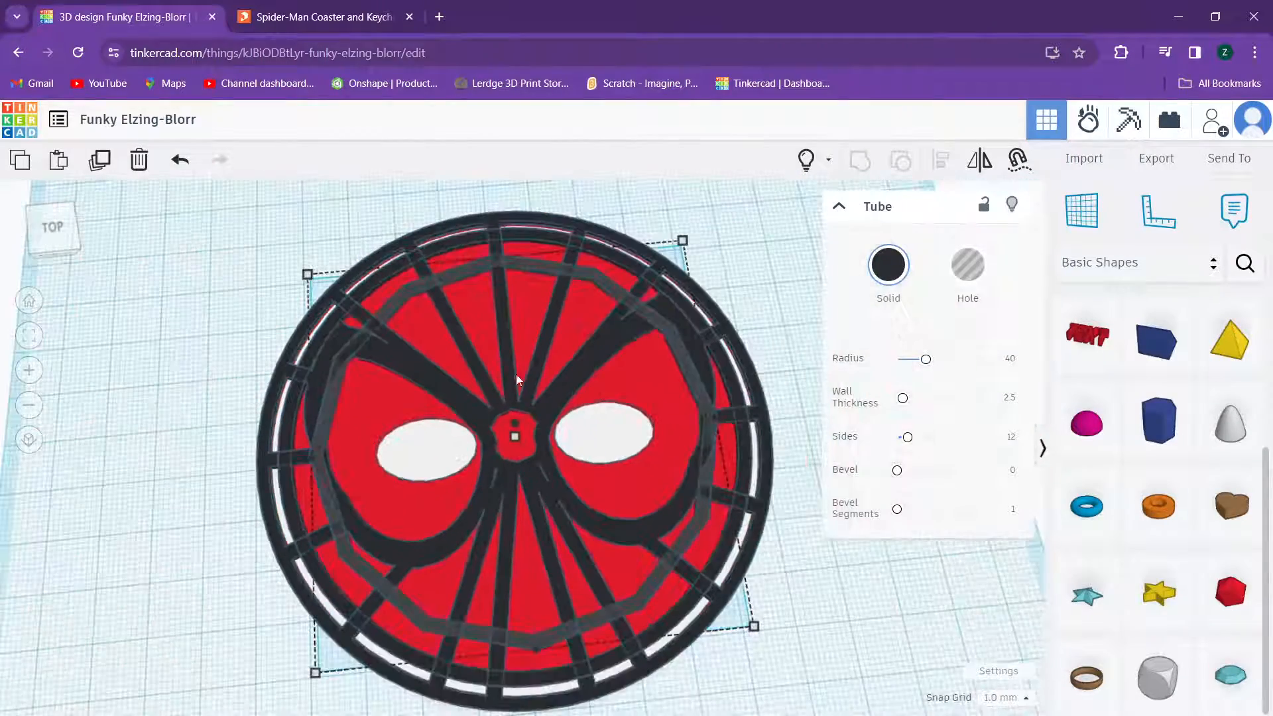
Step: Duplicate the twelve-sided black tube in place and set the copy's radius to 34
{"action": "left_click", "coordinate": [722, 239]}
{"action": "left_click", "coordinate": [600, 284]}
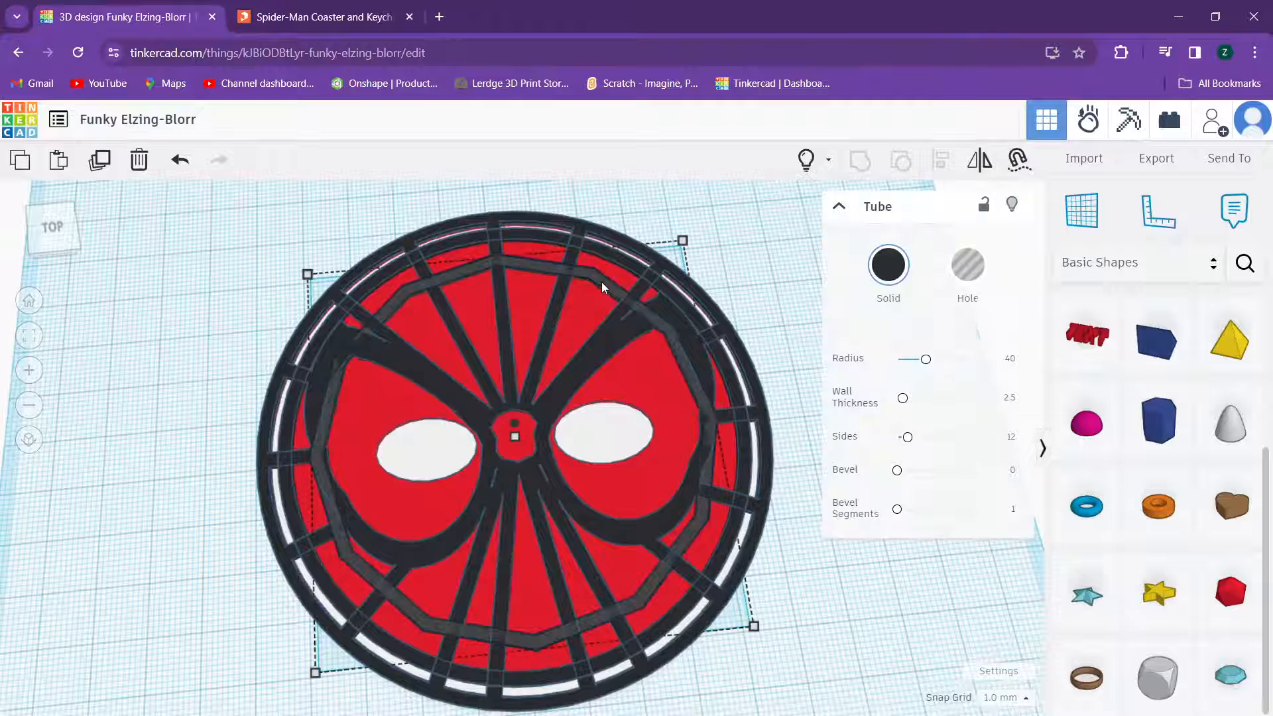
{"action": "key", "text": "ctrl+d"}
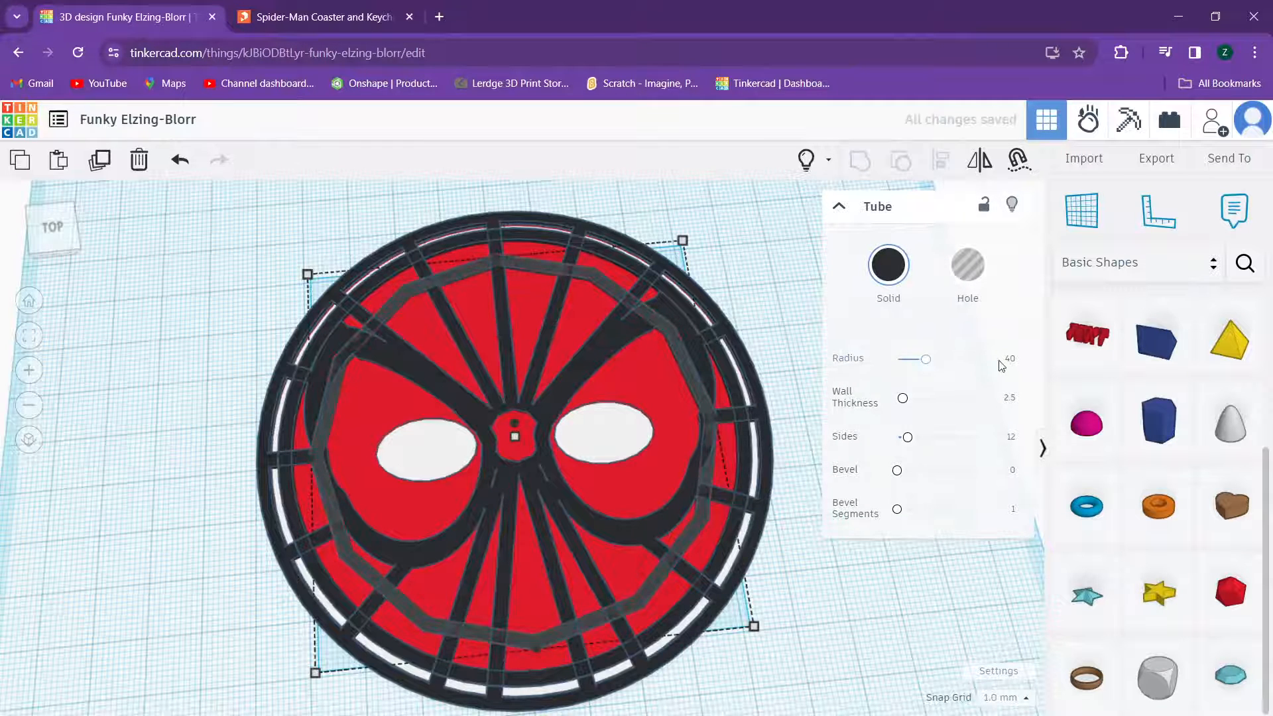
{"action": "left_click", "coordinate": [1004, 361]}
{"action": "key", "text": "Return"}
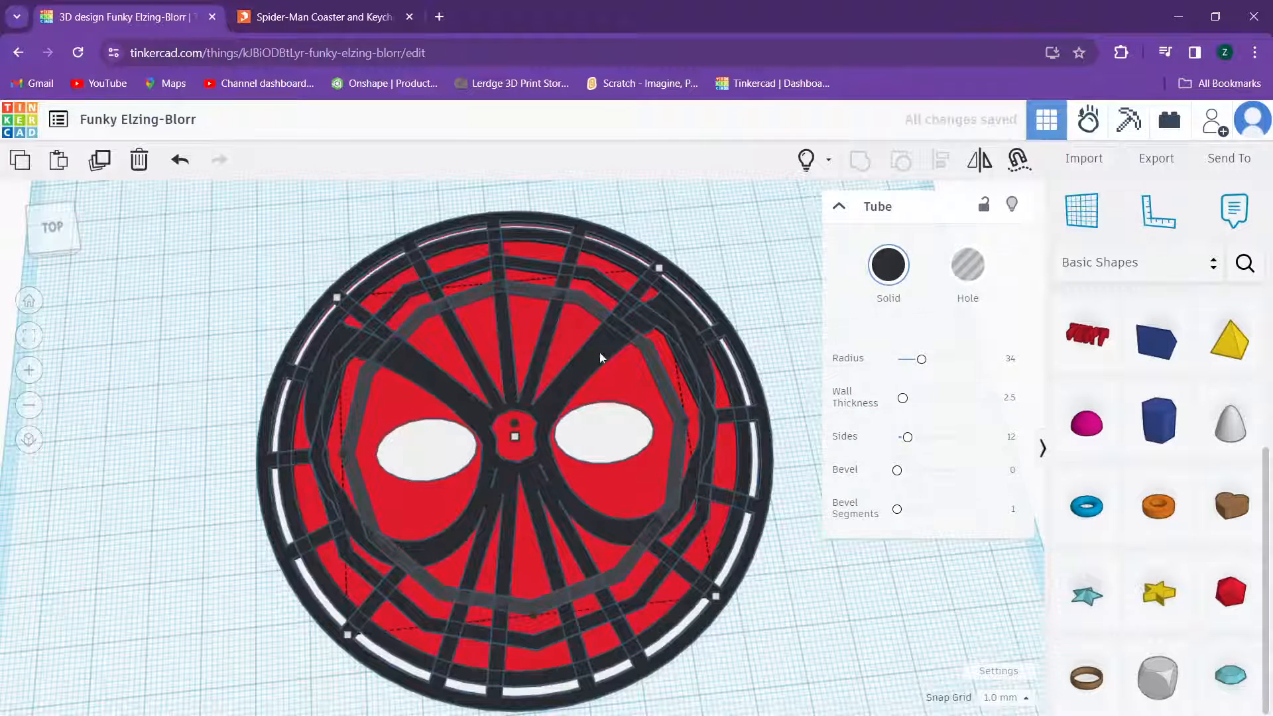
Step: Duplicate the 34-radius tube, set the new copy's radius to 28, and check the result against the Printables reference photo
{"action": "left_click", "coordinate": [1013, 358]}
{"action": "key", "text": "Return"}
{"action": "scroll", "coordinate": [494, 350], "scroll_direction": "up", "scroll_amount": 2}
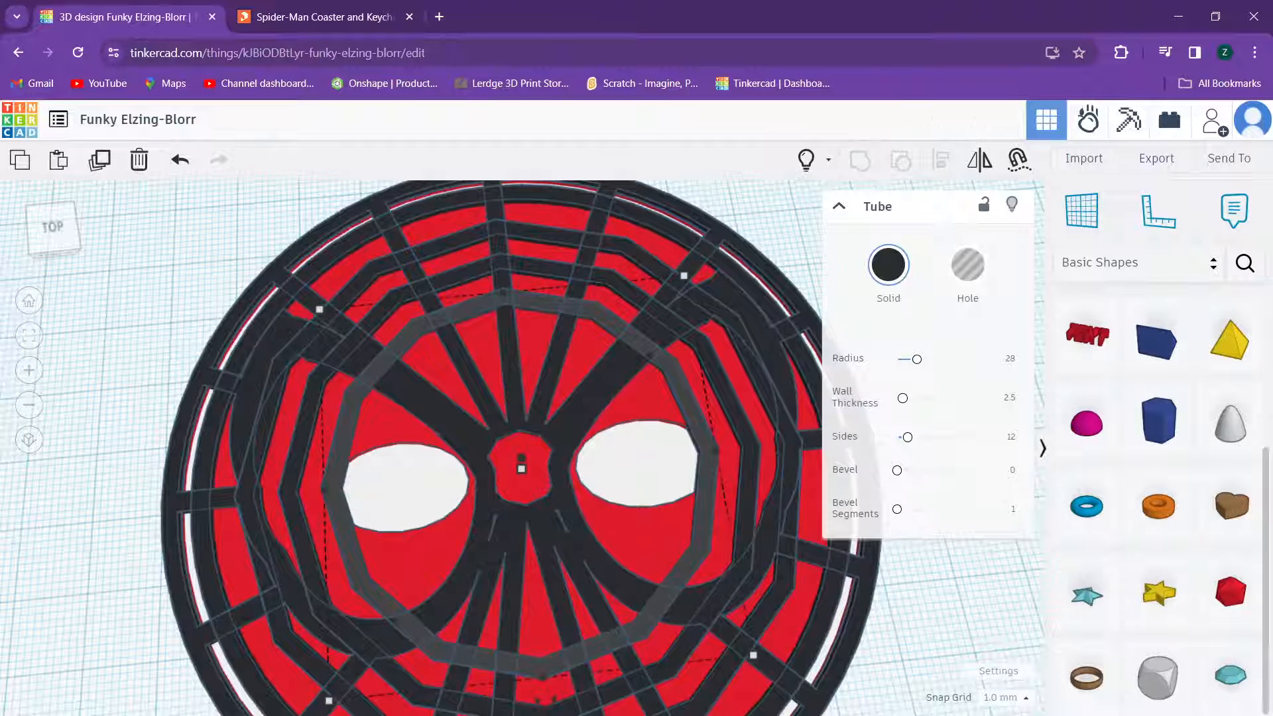
{"action": "left_click", "coordinate": [338, 23]}
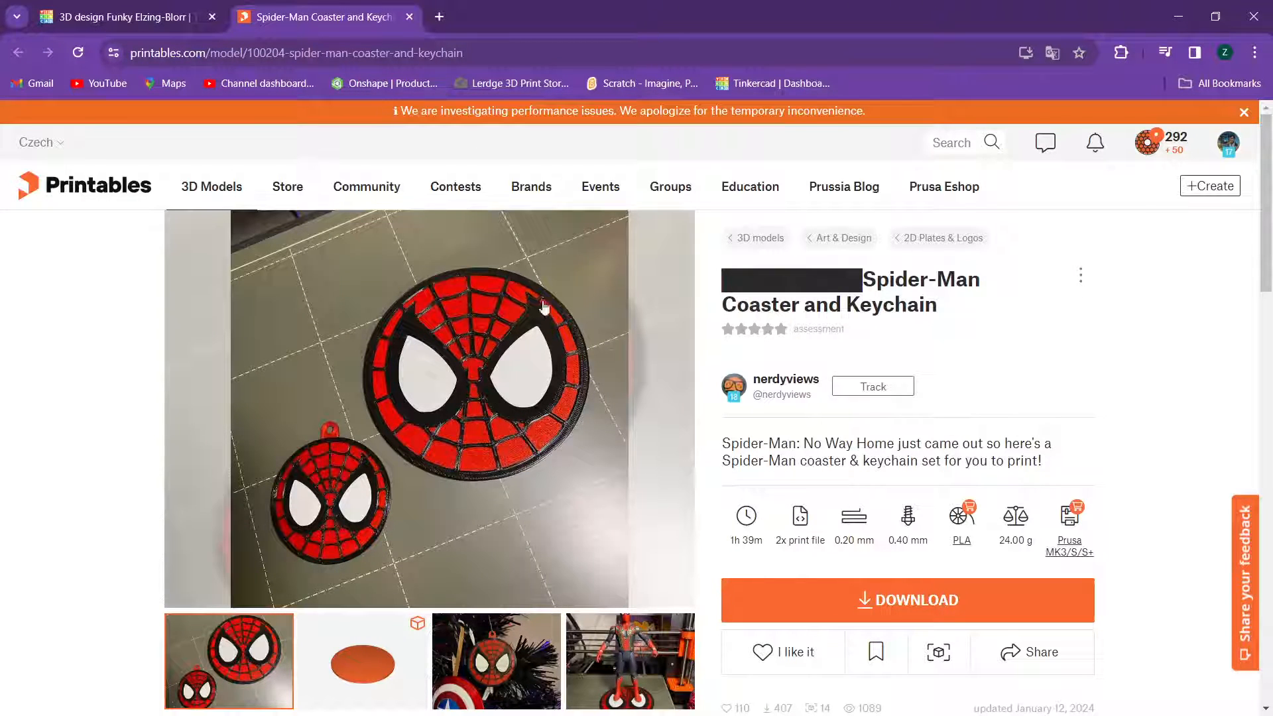
{"action": "left_click", "coordinate": [158, 21]}
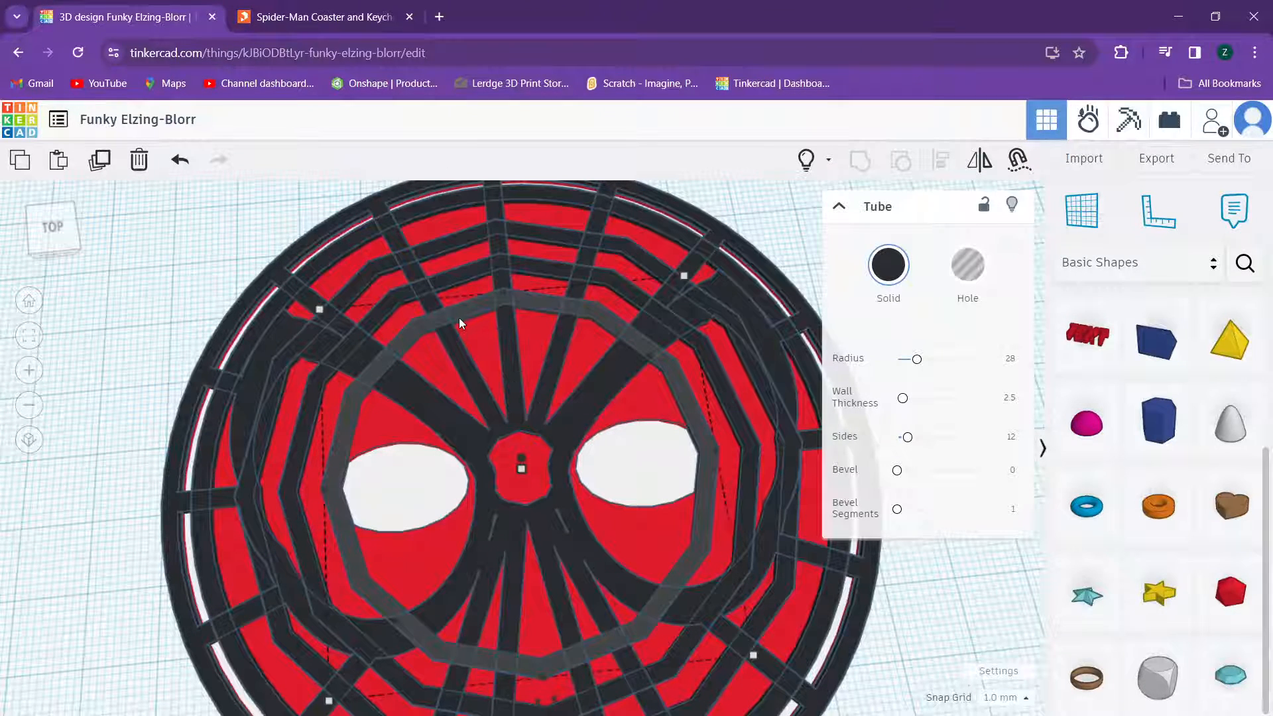
Step: Duplicate the 28-radius black tube in place and set the copy's radius to 22
{"action": "left_click", "coordinate": [705, 381]}
{"action": "left_click", "coordinate": [1003, 360]}
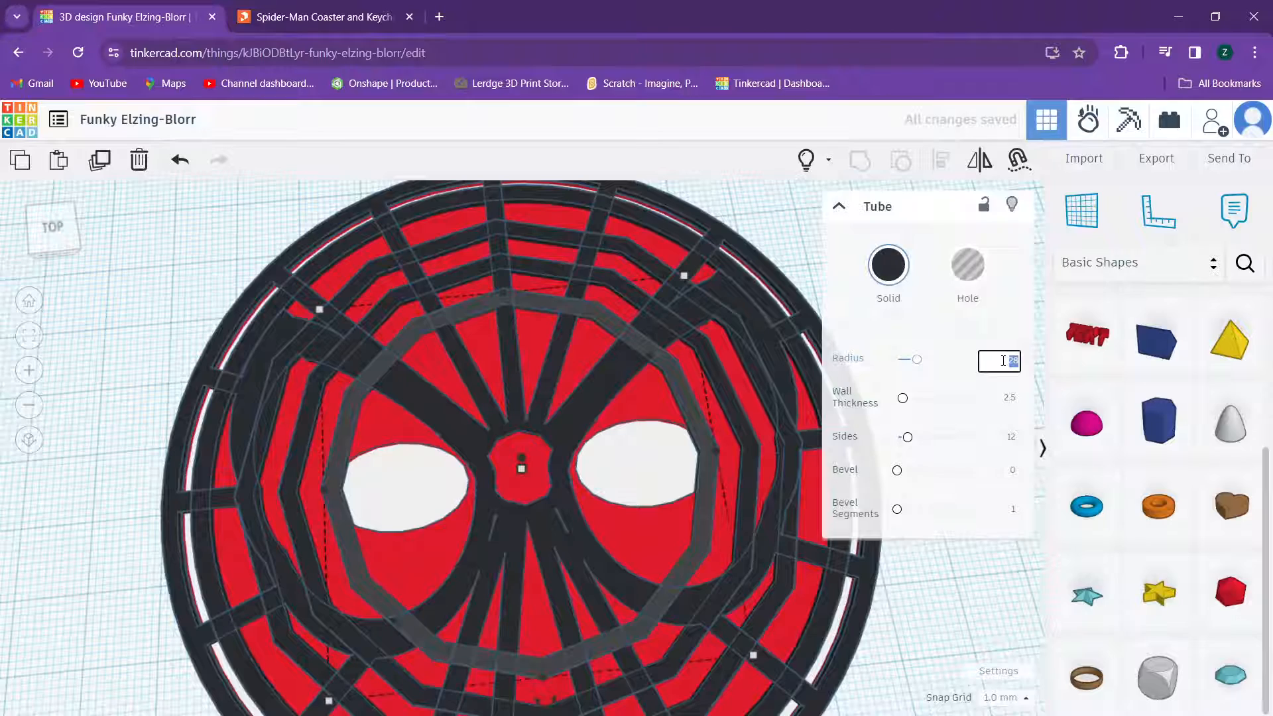
{"action": "type", "text": "22"}
{"action": "key", "text": "Return"}
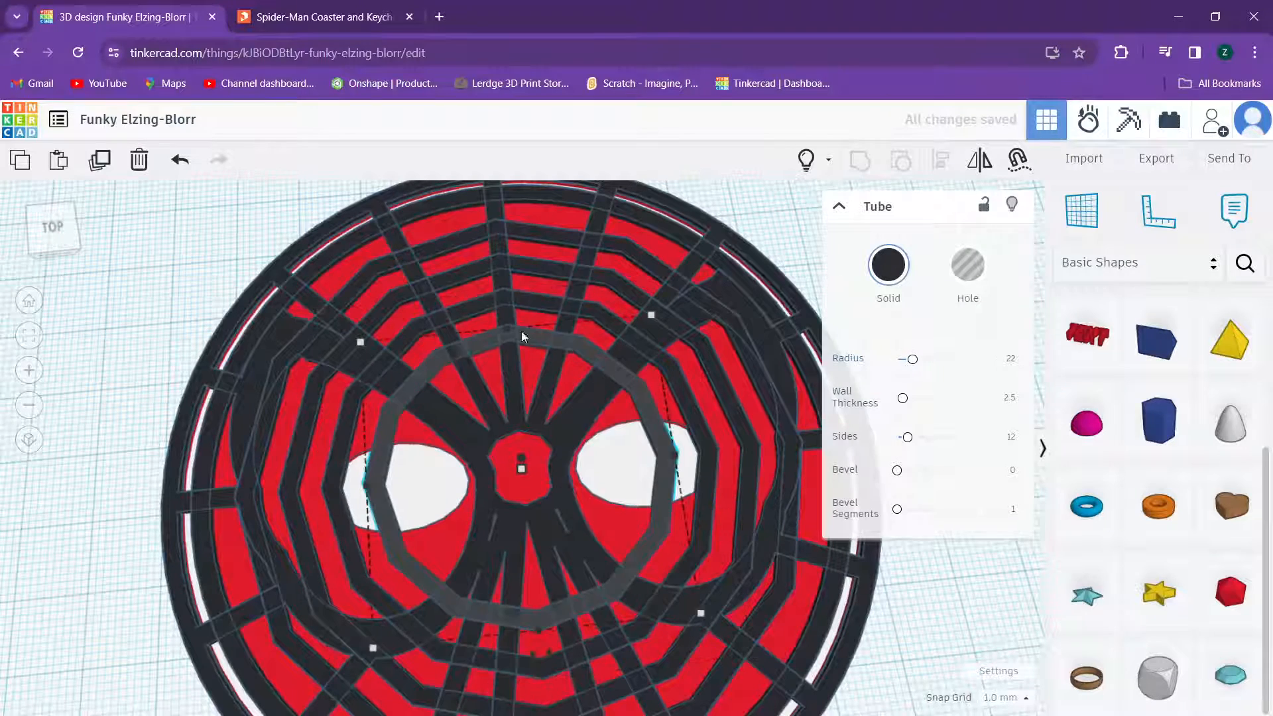
{"action": "right_click_drag", "start_coordinate": [522, 337], "coordinate": [462, 477]}
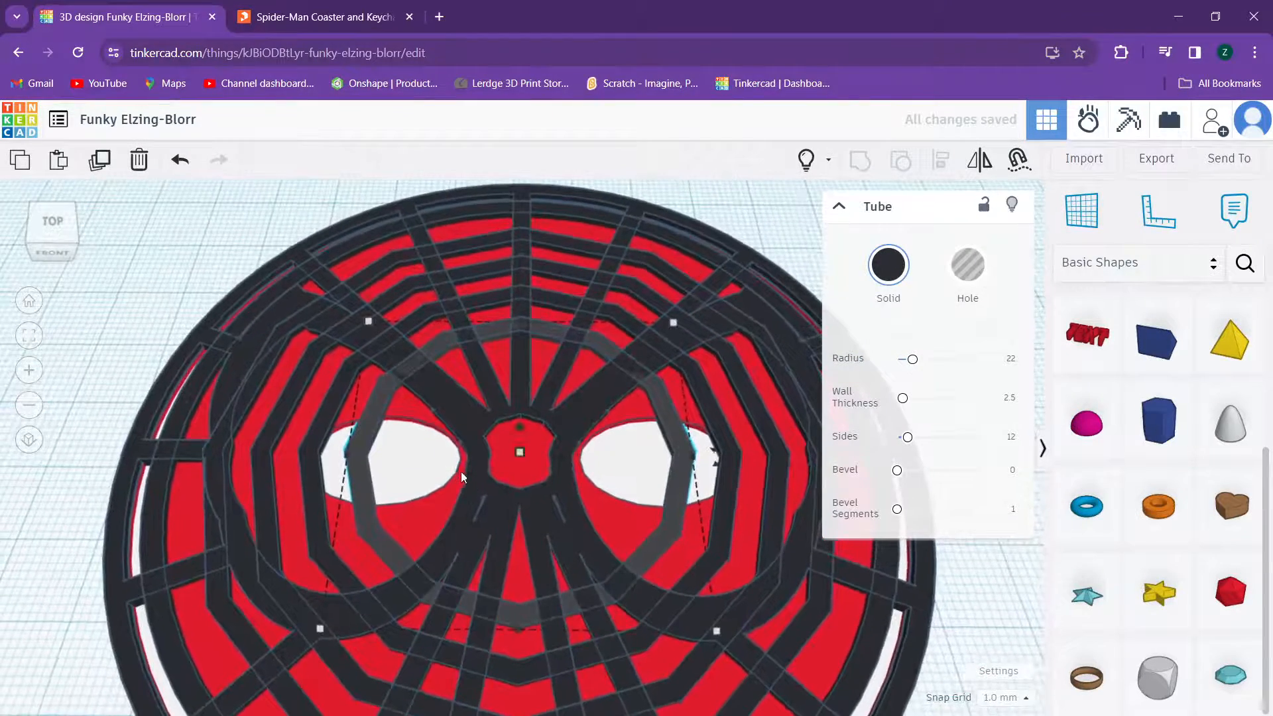
{"action": "scroll", "coordinate": [466, 411], "scroll_direction": "down", "scroll_amount": 4}
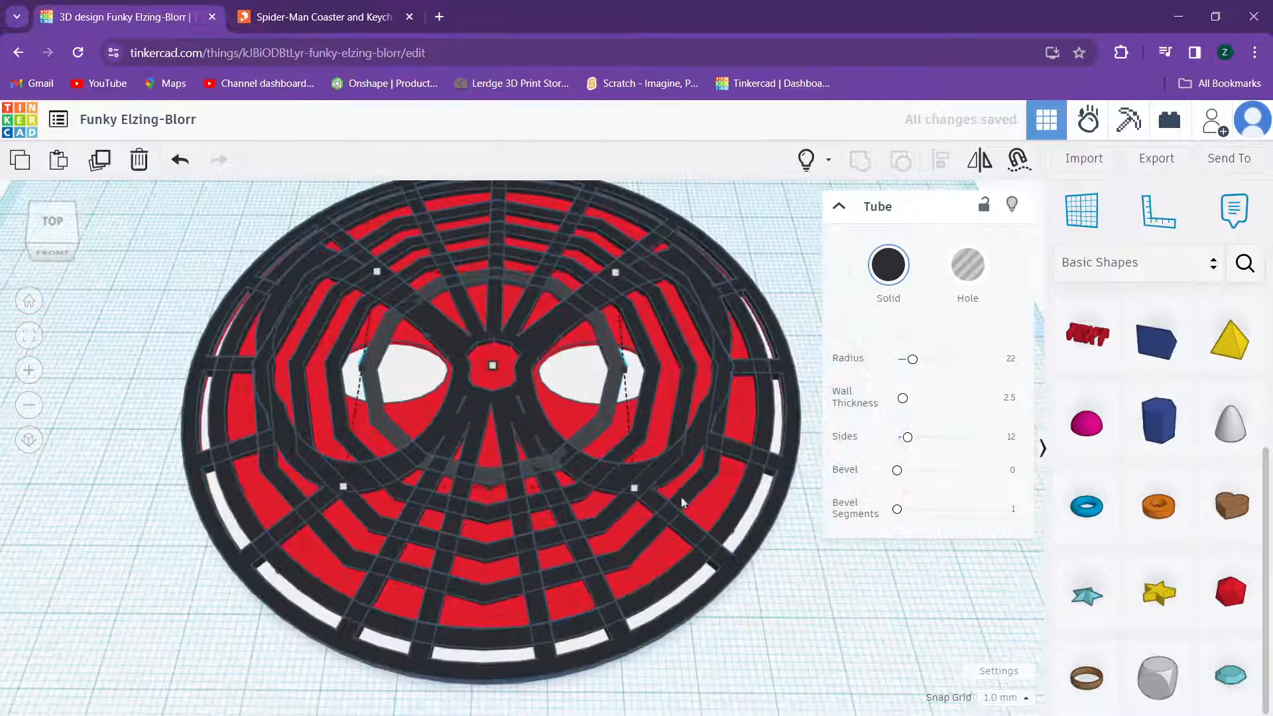
Step: Show the hidden eye-hole shape again alongside the mask layers
{"action": "left_click", "coordinate": [721, 492]}
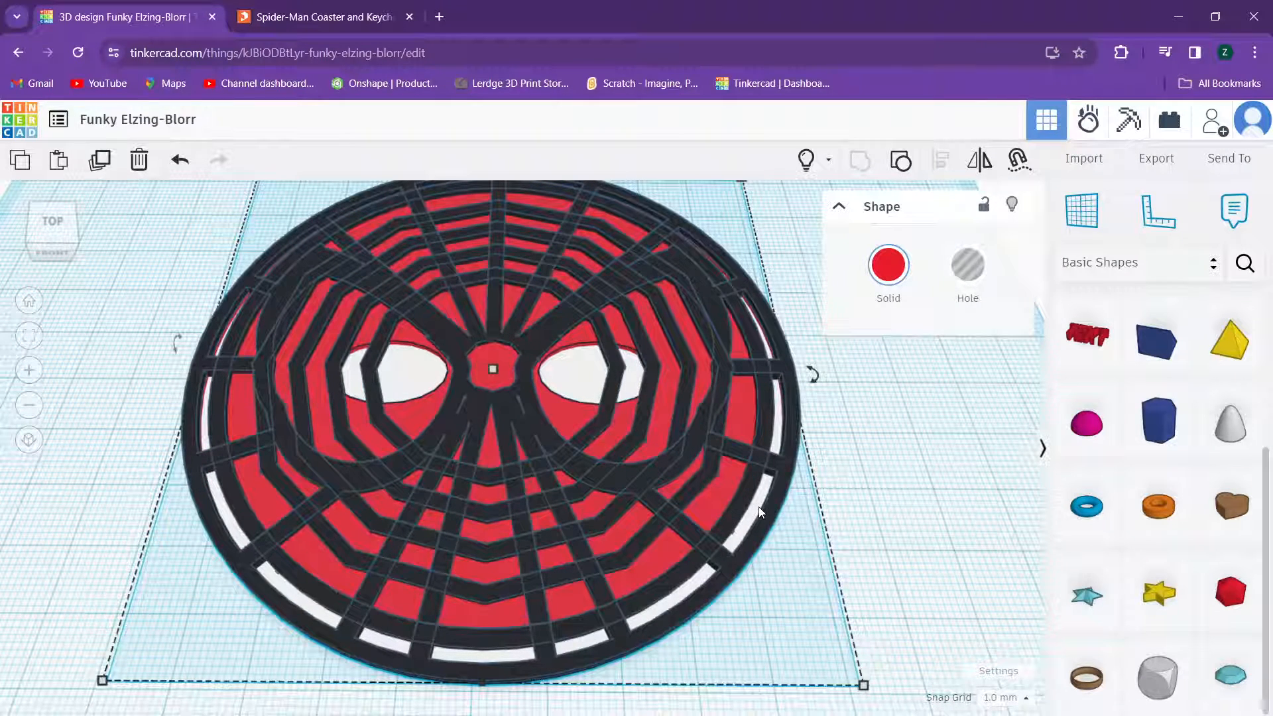
{"action": "right_click_drag", "start_coordinate": [717, 475], "coordinate": [785, 244]}
{"action": "left_click", "coordinate": [798, 236]}
{"action": "left_click_drag", "start_coordinate": [799, 237], "coordinate": [152, 651]}
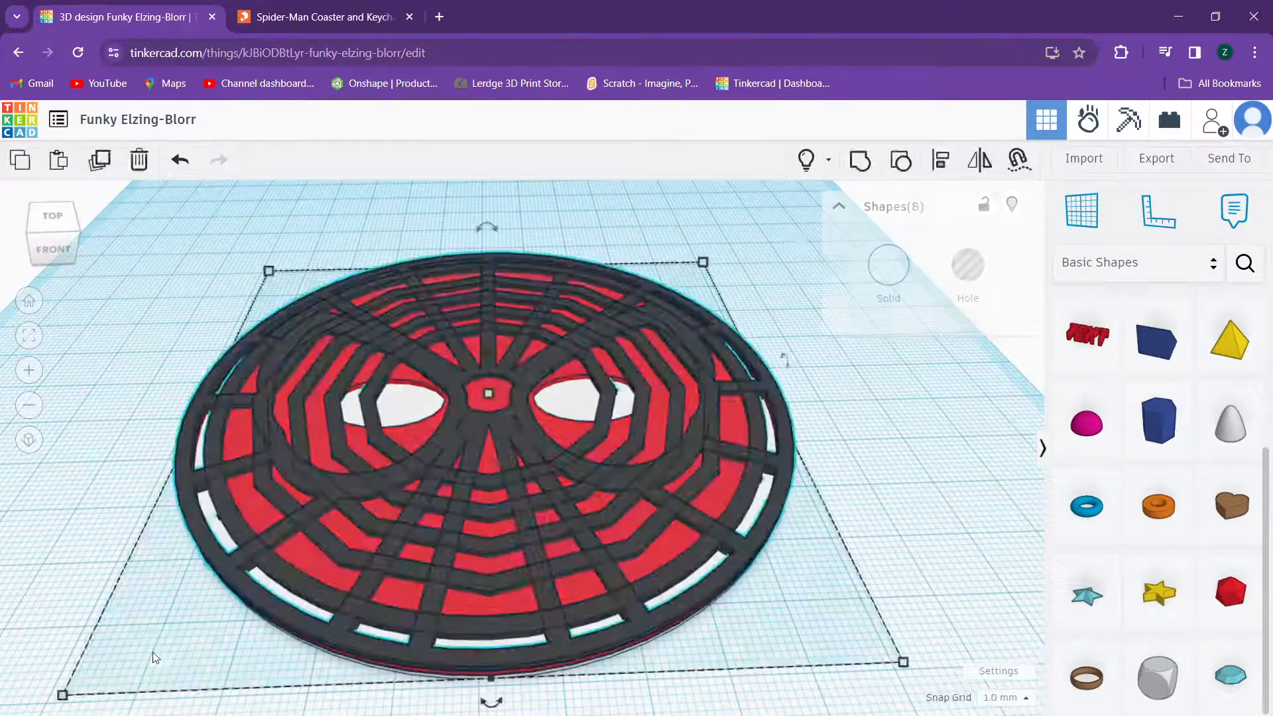
{"action": "left_click", "coordinate": [799, 218]}
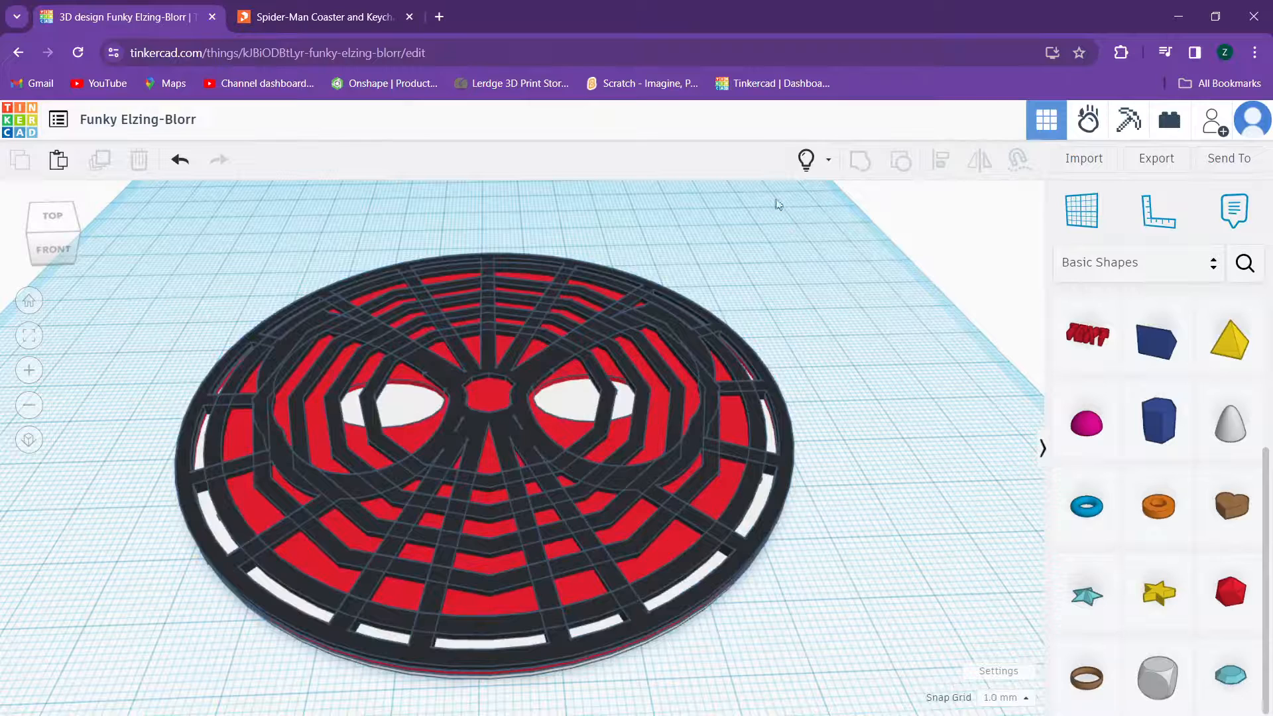
{"action": "left_click", "coordinate": [807, 165]}
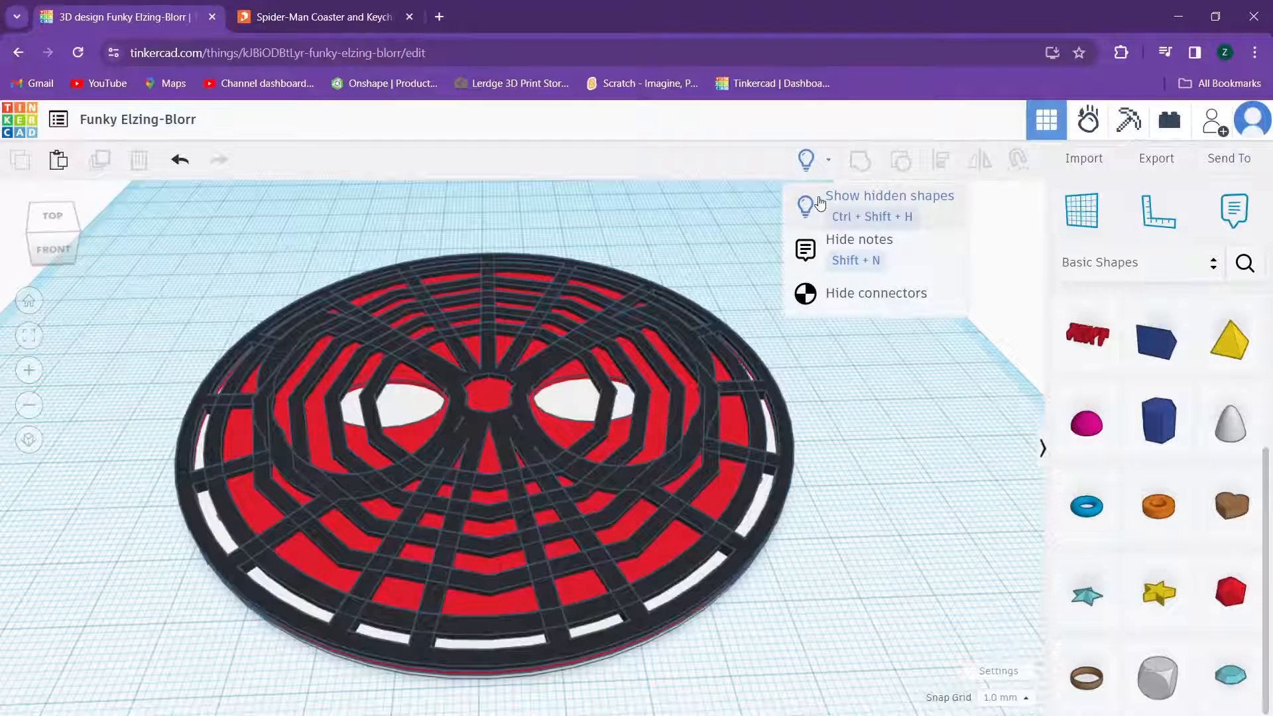
{"action": "left_click", "coordinate": [821, 202]}
Step: Try grouping all the mask layers with the eye-hole shape, inspect the cut, and undo the grouping
{"action": "left_click_drag", "start_coordinate": [757, 219], "coordinate": [64, 668]}
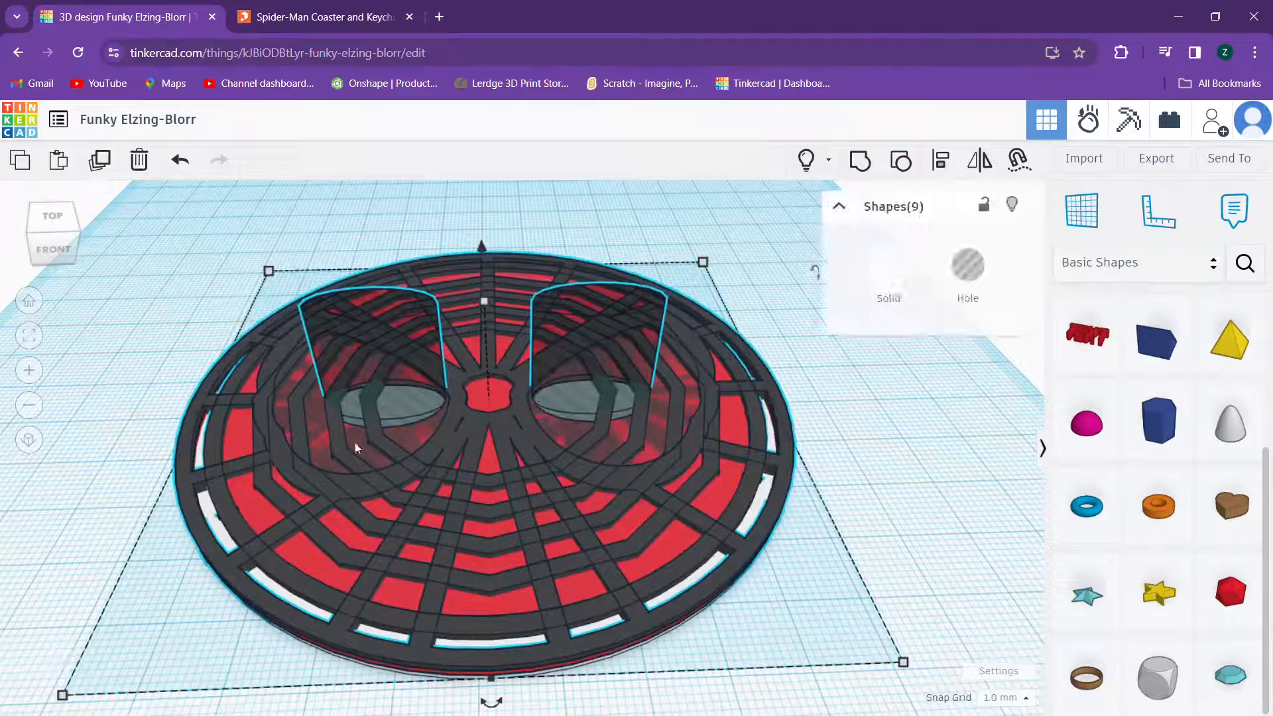
{"action": "left_click", "coordinate": [858, 163]}
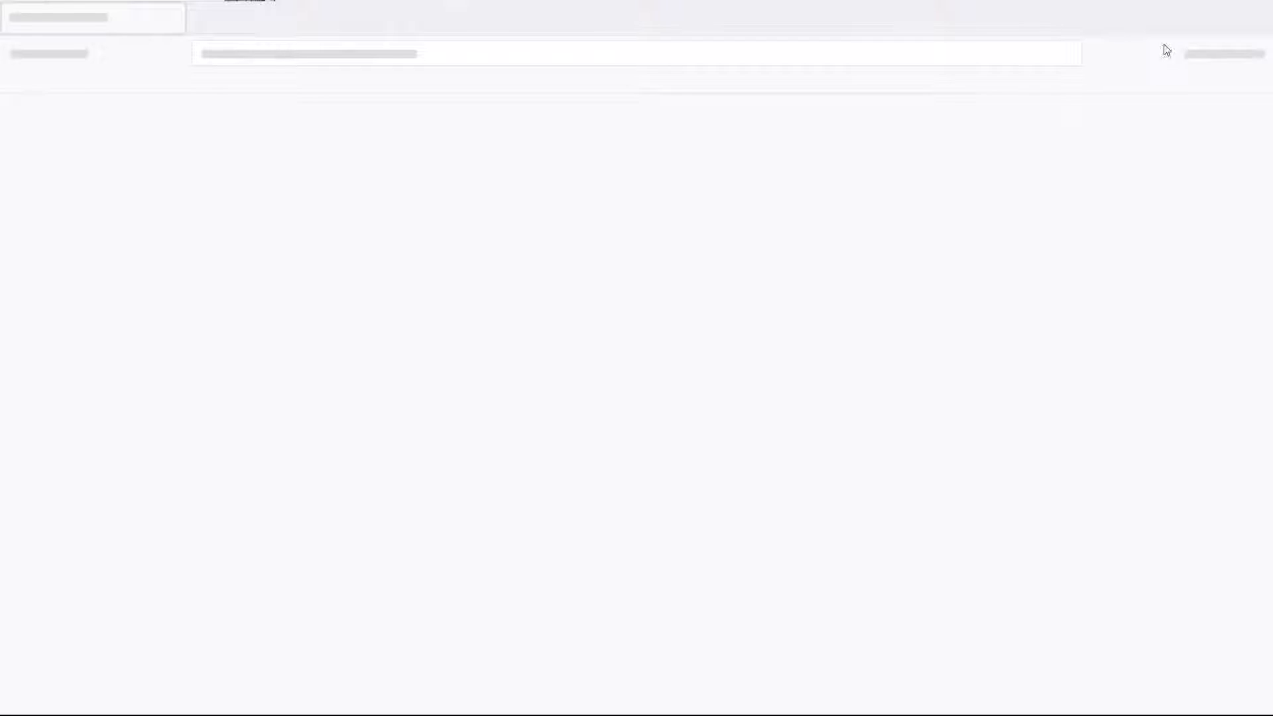
{"action": "left_click", "coordinate": [1260, 18]}
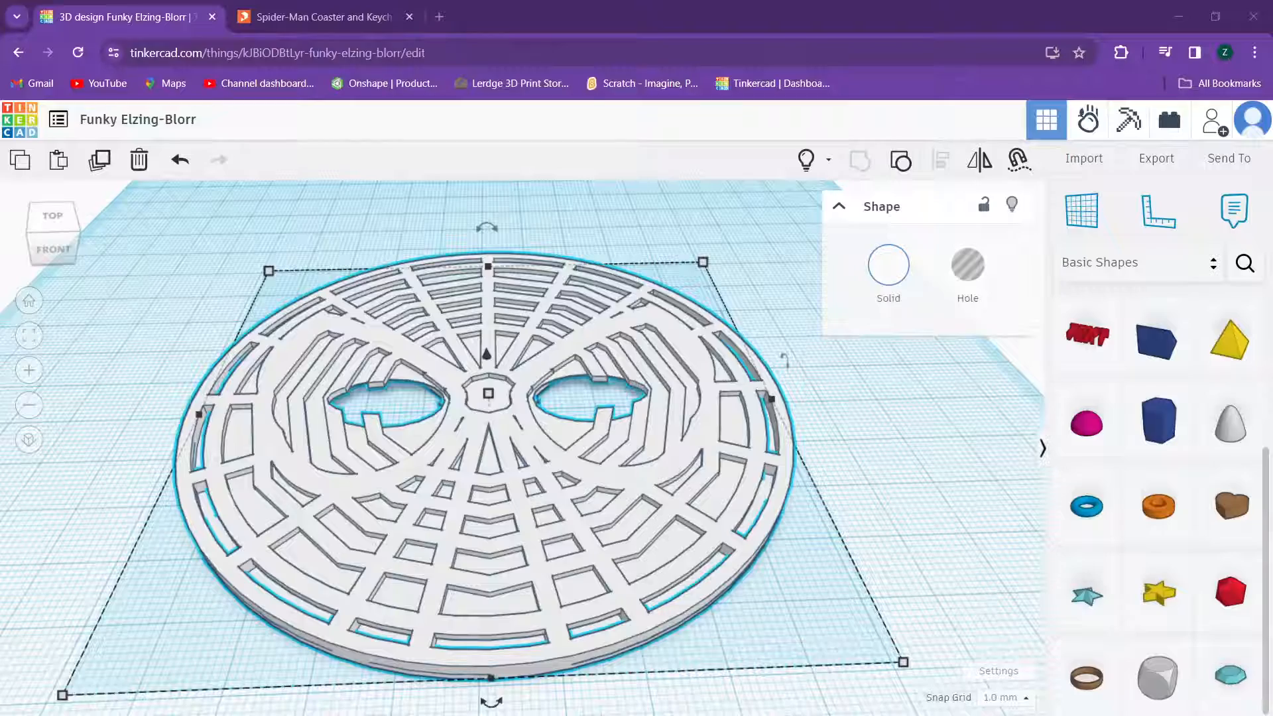
{"action": "right_click_drag", "start_coordinate": [543, 245], "coordinate": [512, 240]}
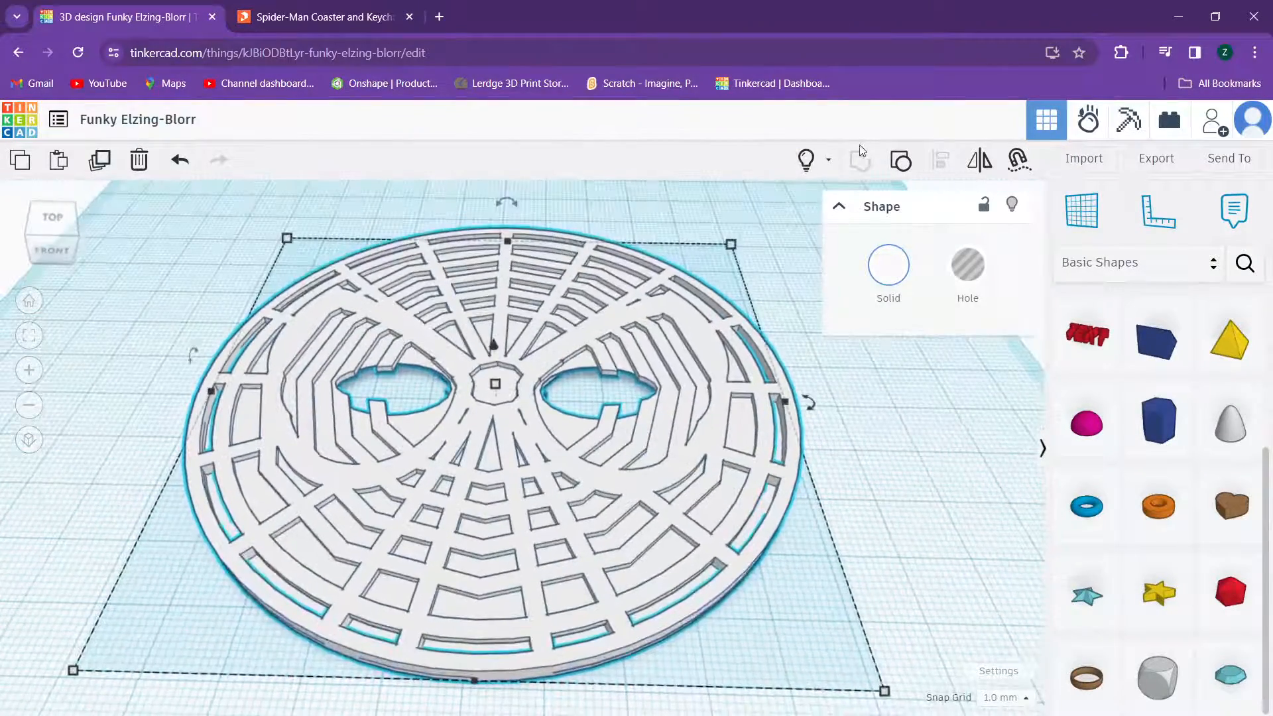
{"action": "left_click", "coordinate": [179, 160]}
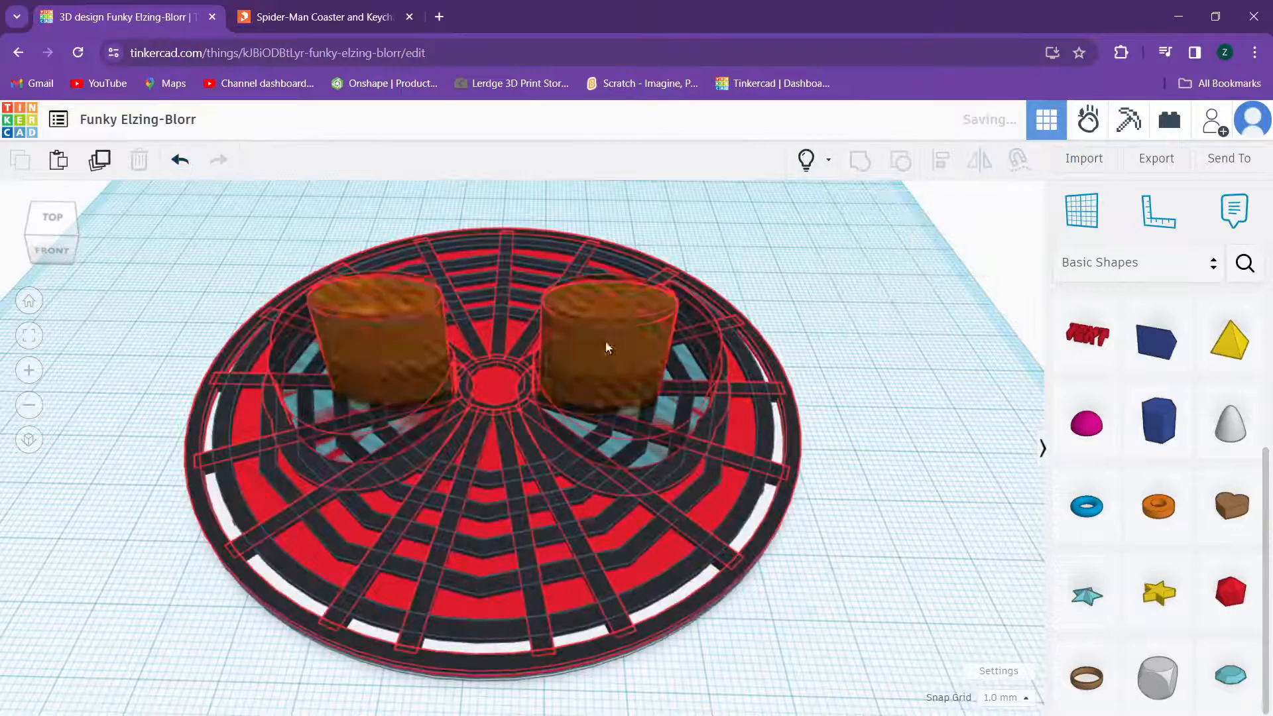
Step: Select the eye-hole shape and set its height above the workplane to 1 mm
{"action": "right_click_drag", "start_coordinate": [820, 299], "coordinate": [829, 265]}
{"action": "left_click", "coordinate": [497, 255]}
{"action": "middle_click_drag", "start_coordinate": [499, 256], "coordinate": [499, 320]}
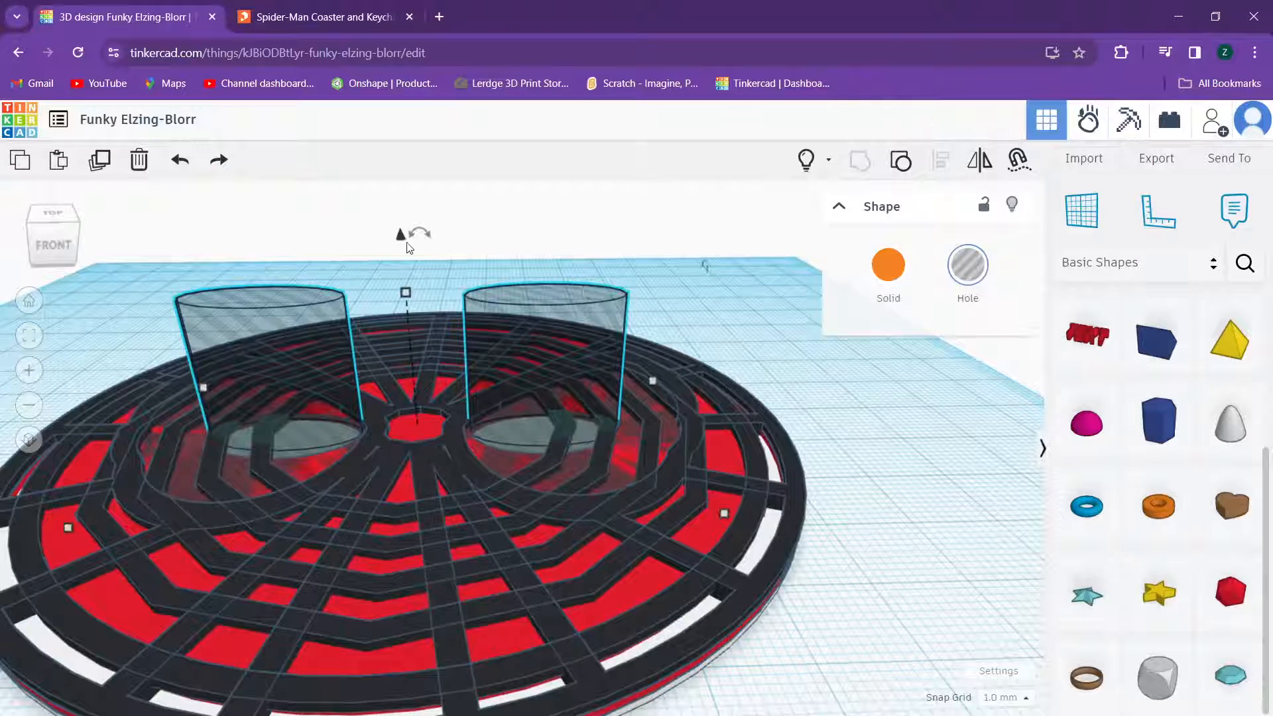
{"action": "left_click_drag", "start_coordinate": [399, 234], "coordinate": [372, 3]}
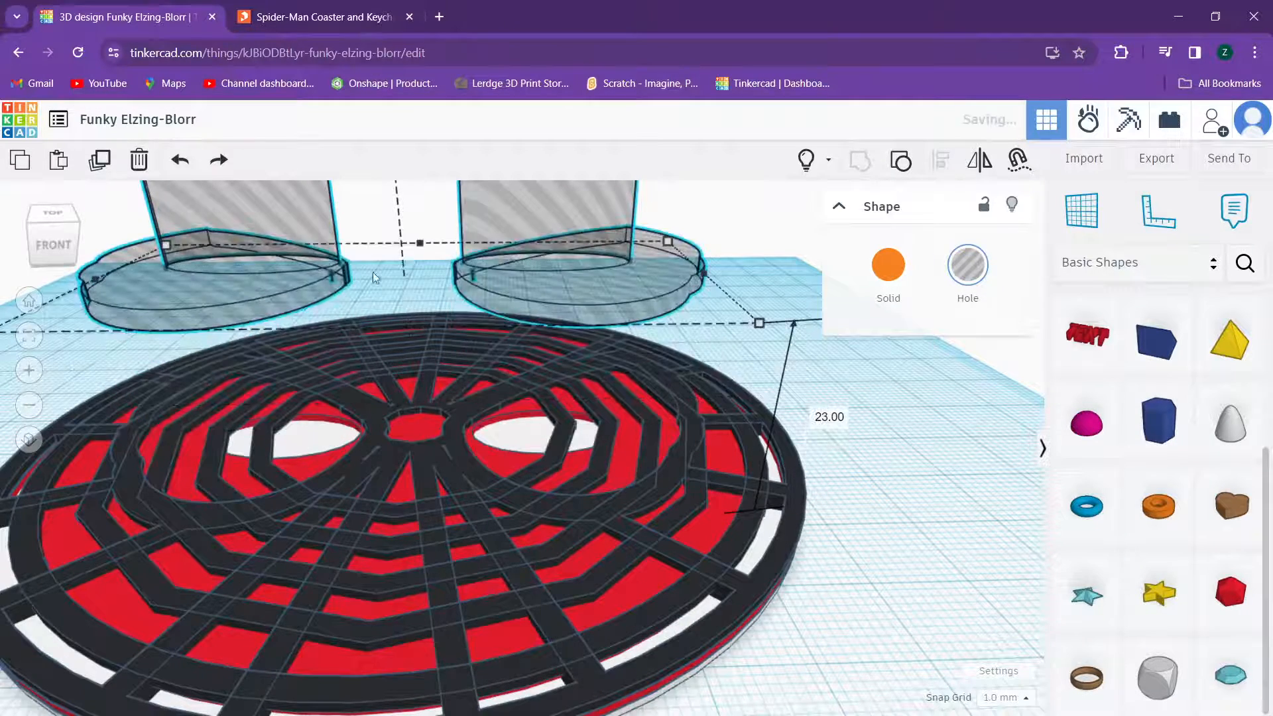
{"action": "right_click_drag", "start_coordinate": [372, 272], "coordinate": [398, 400]}
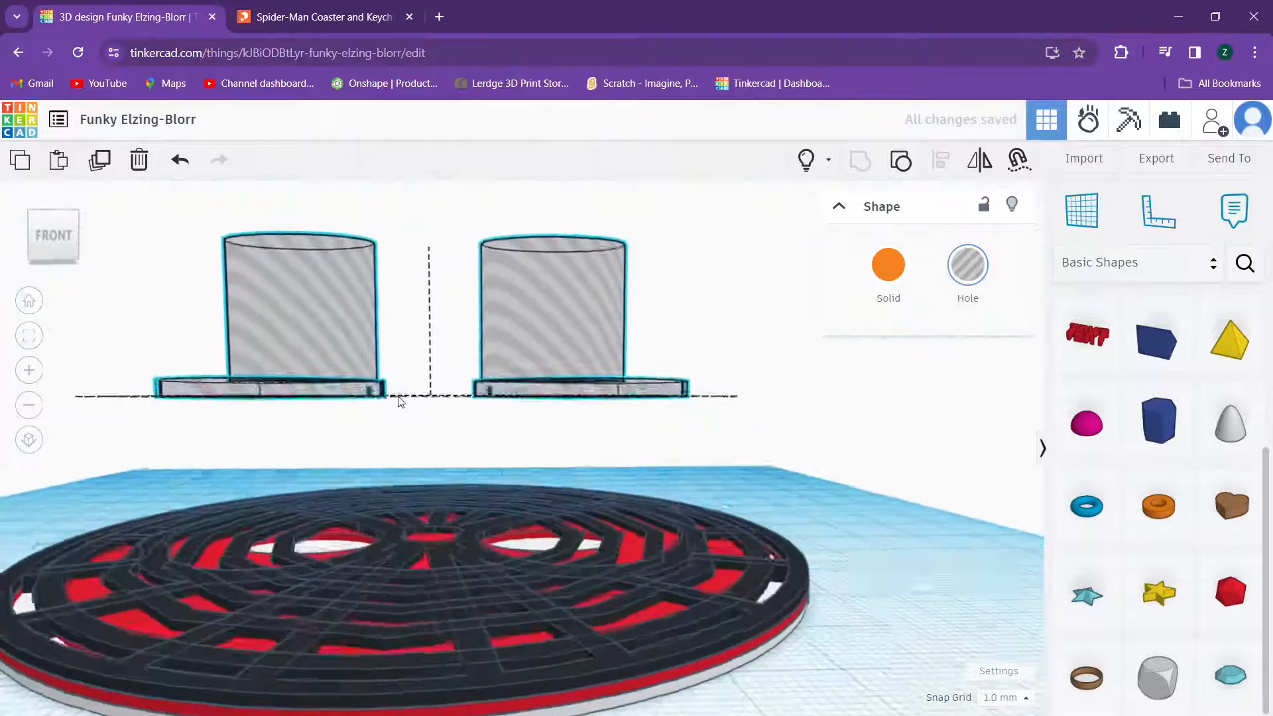
{"action": "scroll", "coordinate": [400, 400], "scroll_direction": "up", "scroll_amount": 2}
{"action": "scroll", "coordinate": [438, 250], "scroll_direction": "down", "scroll_amount": 2}
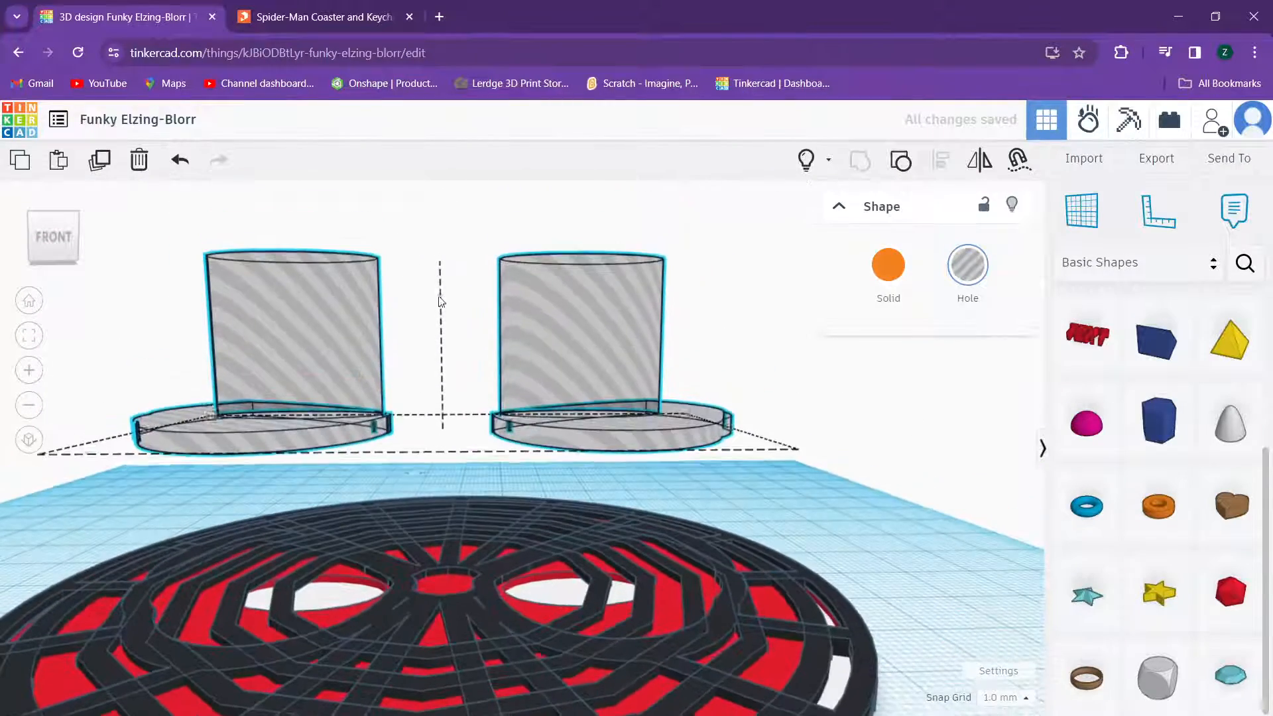
{"action": "left_click_drag", "start_coordinate": [441, 210], "coordinate": [440, 244]}
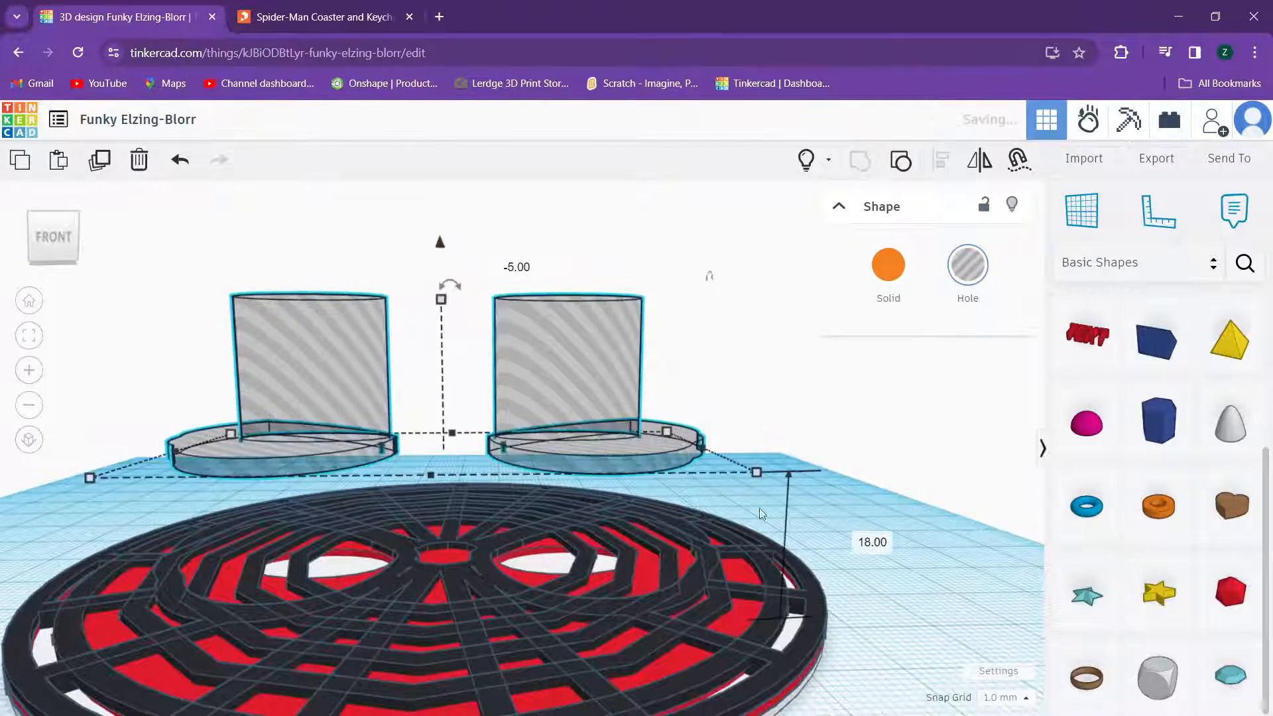
{"action": "left_click", "coordinate": [871, 541]}
{"action": "type", "text": "1"}
{"action": "key", "text": "Return"}
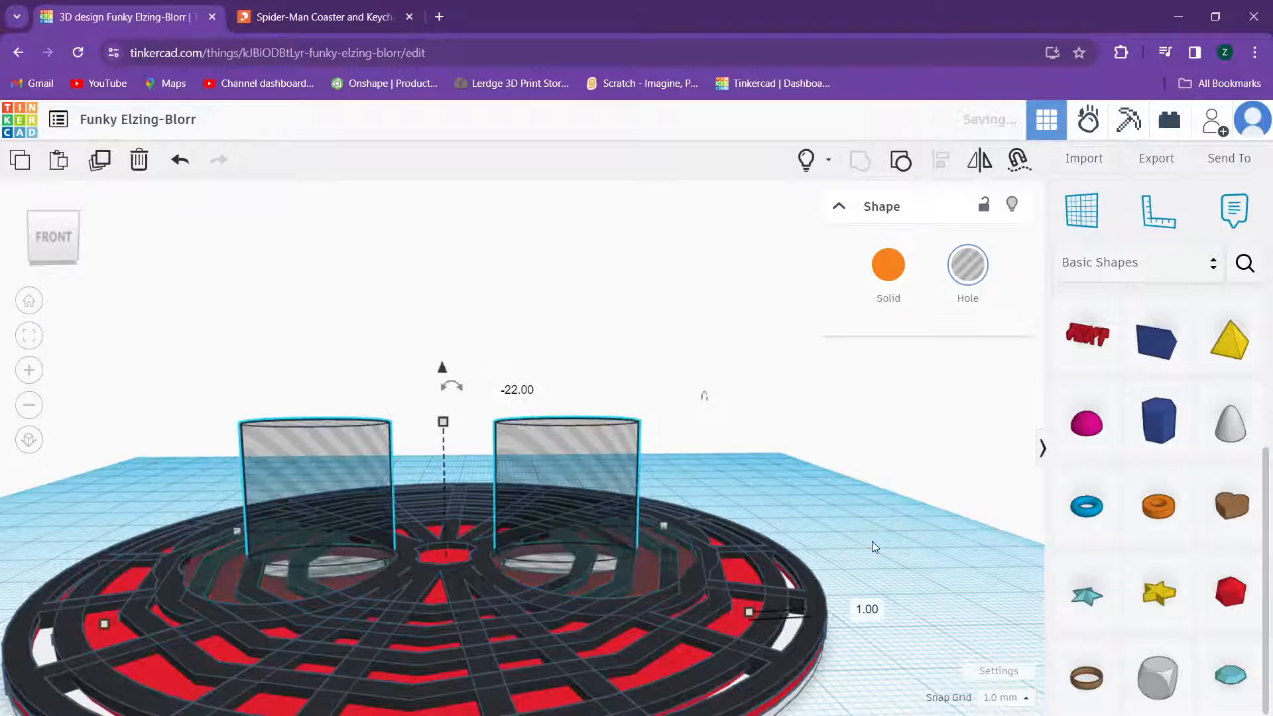
Step: Try grouping everything with the raised eye-hole shape, examine the eye area up close, and undo the grouping
{"action": "right_click_drag", "start_coordinate": [558, 657], "coordinate": [634, 474]}
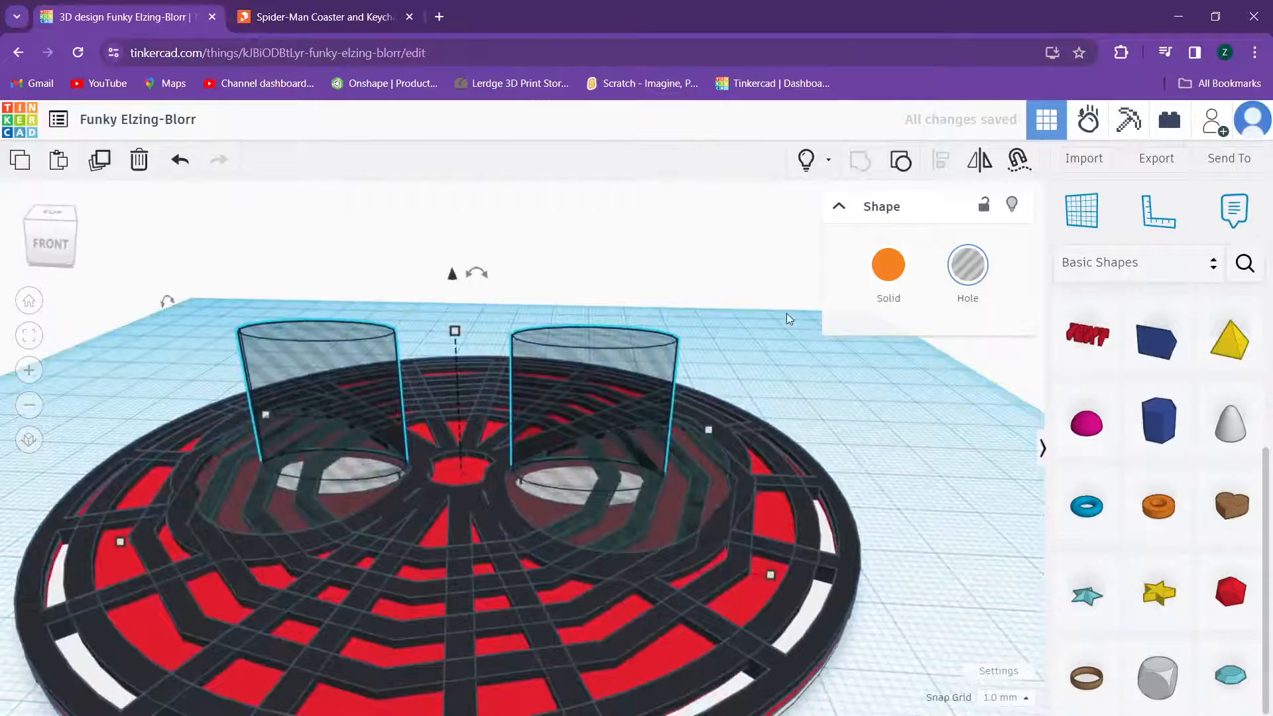
{"action": "right_click_drag", "start_coordinate": [786, 319], "coordinate": [821, 265]}
{"action": "key", "text": "ctrl+a"}
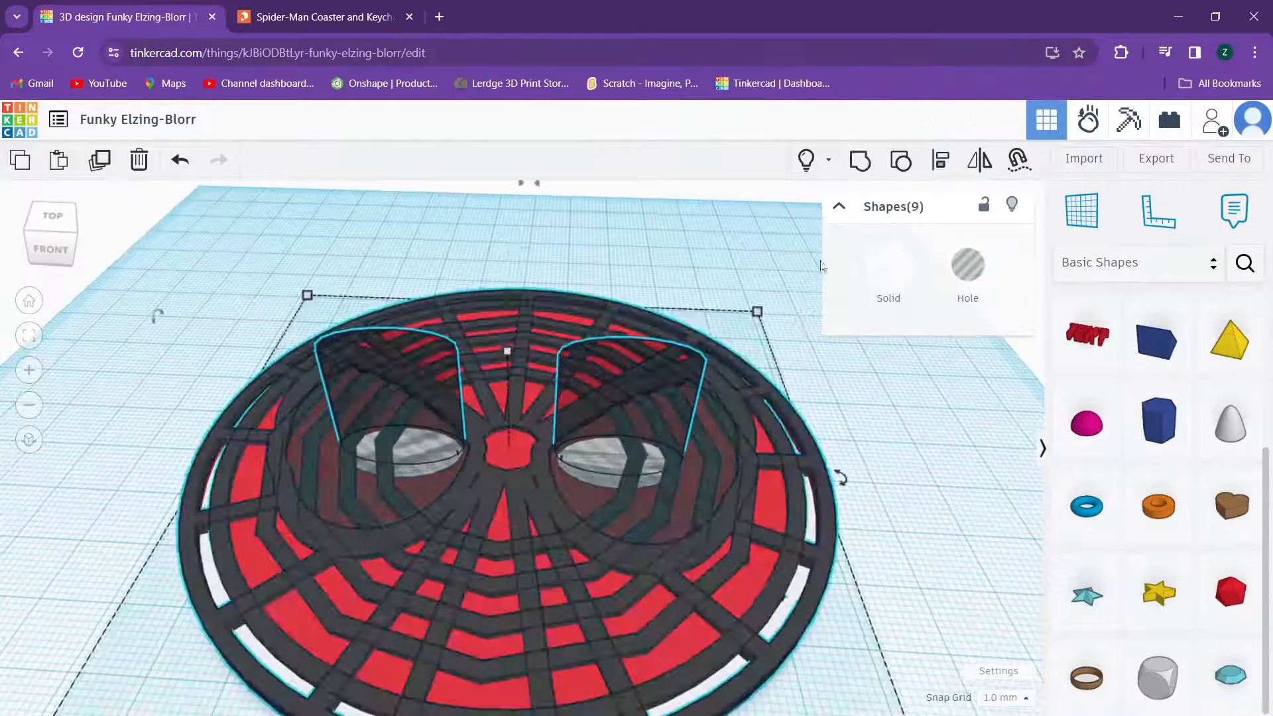
{"action": "left_click", "coordinate": [860, 160]}
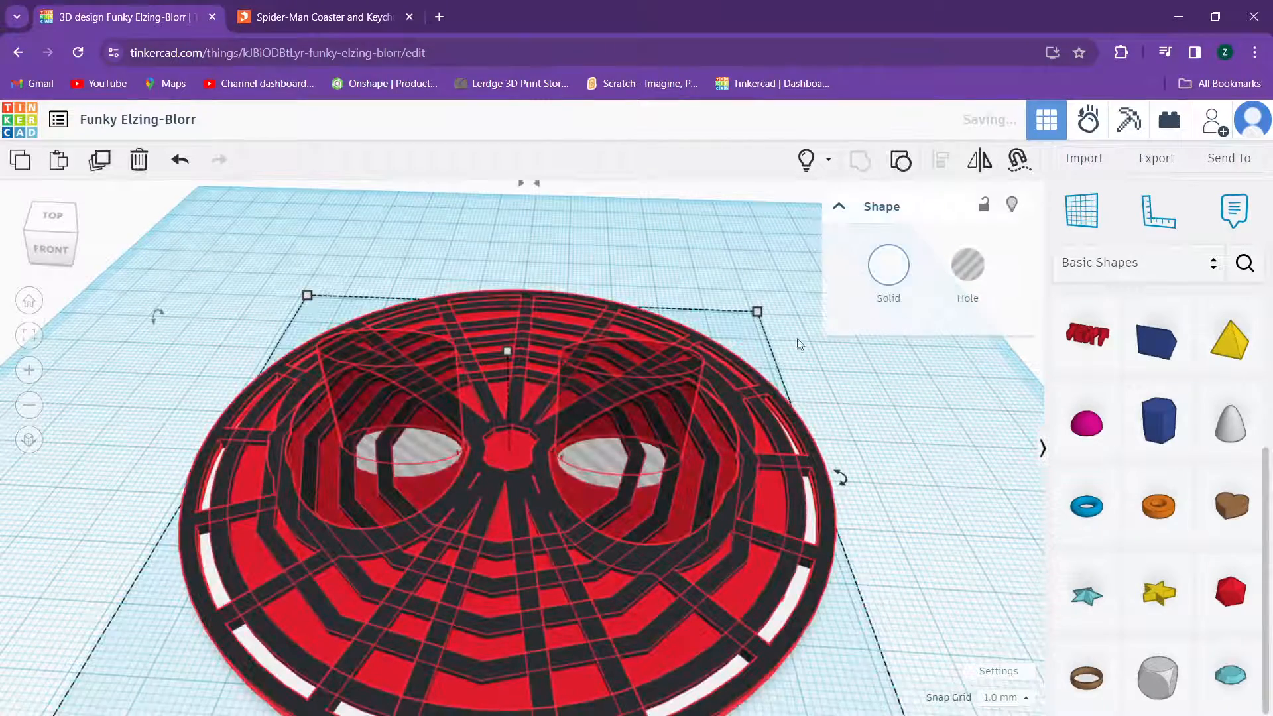
{"action": "left_click", "coordinate": [919, 516]}
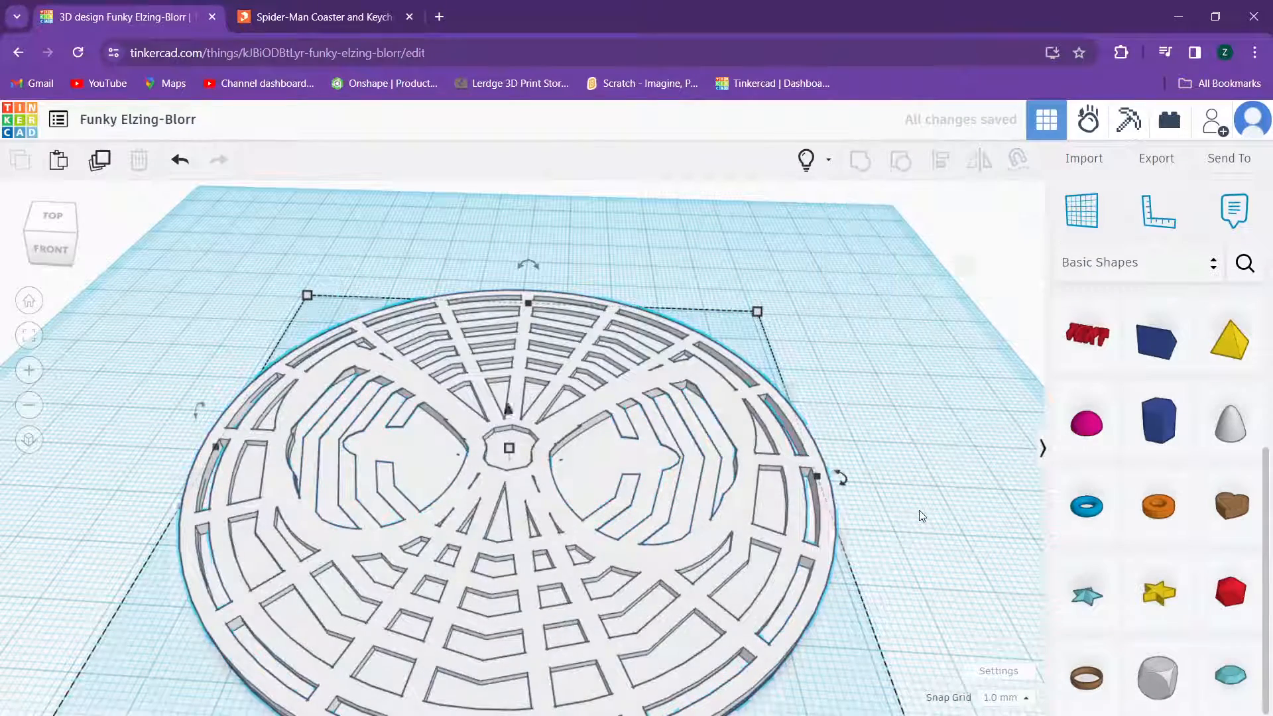
{"action": "scroll", "coordinate": [605, 390], "scroll_direction": "up", "scroll_amount": 10}
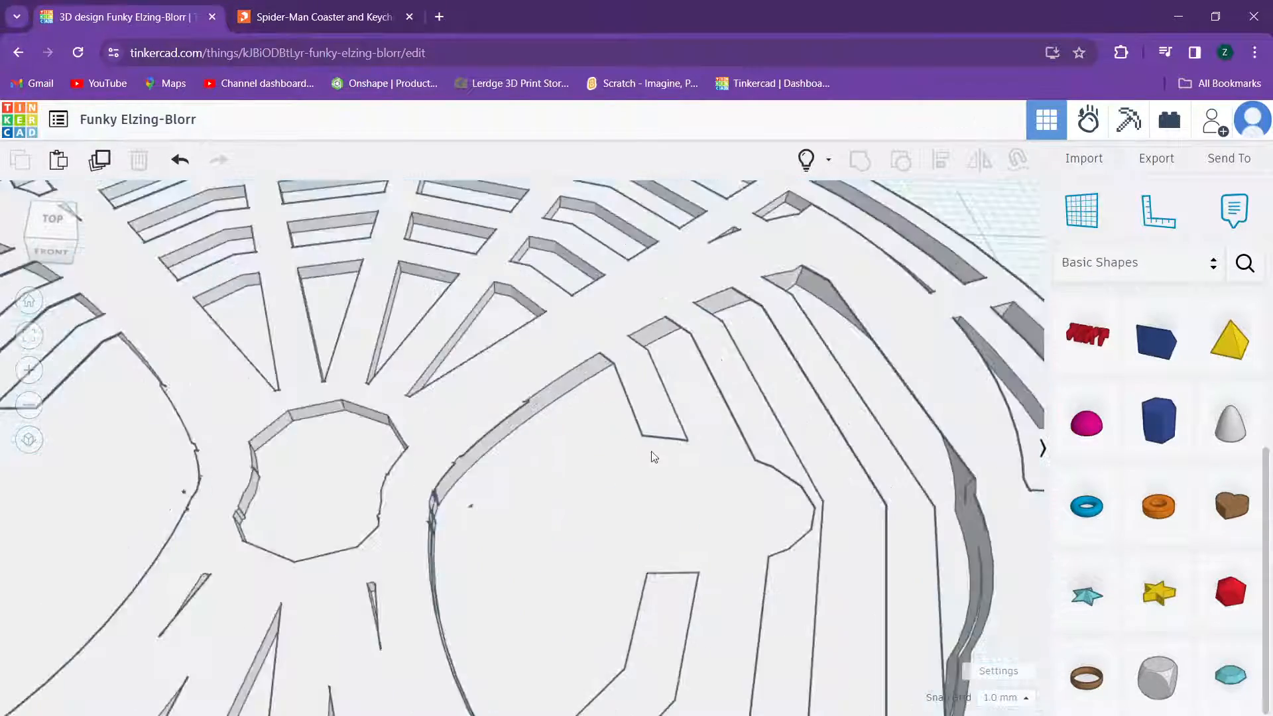
{"action": "mouse_move", "coordinate": [656, 397]}
{"action": "right_mouse_down"}
{"action": "mouse_move", "coordinate": [657, 368]}
{"action": "mouse_move", "coordinate": [659, 405]}
{"action": "right_mouse_up"}
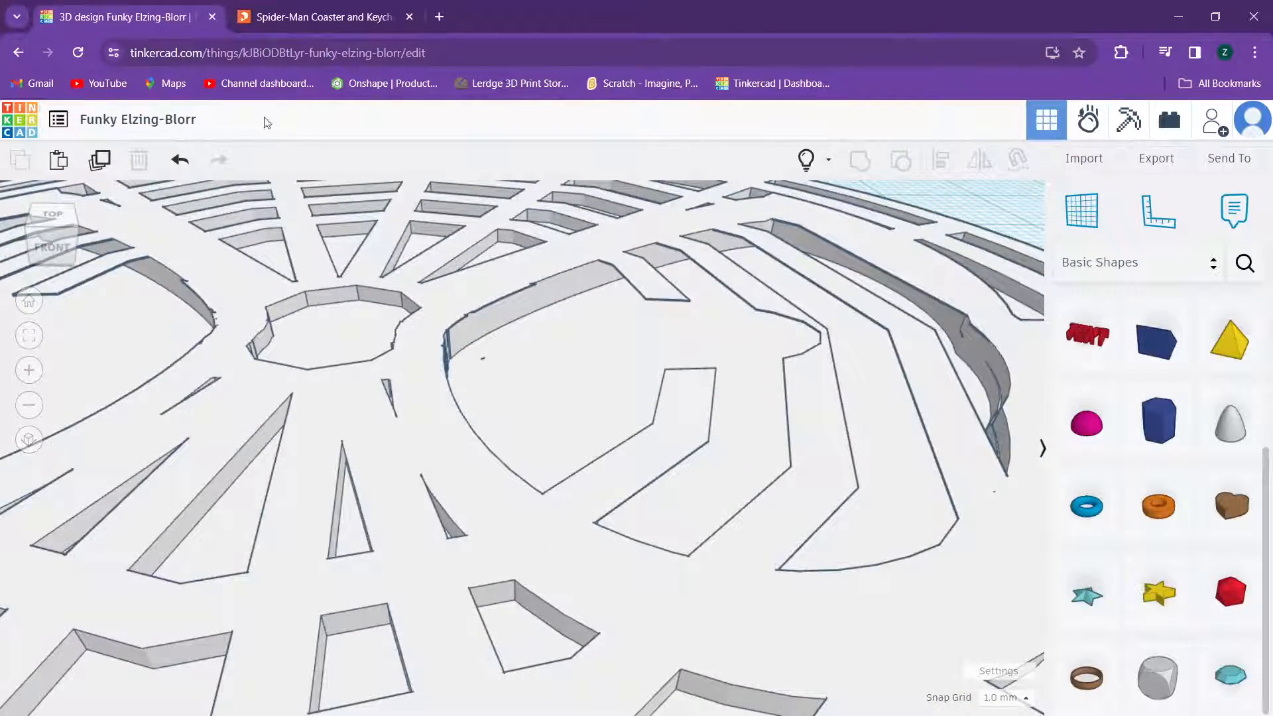
{"action": "left_click", "coordinate": [180, 161]}
Step: Select the white base cylinder through the gaps in the outer web and hide it
{"action": "scroll", "coordinate": [415, 276], "scroll_direction": "down", "scroll_amount": 8}
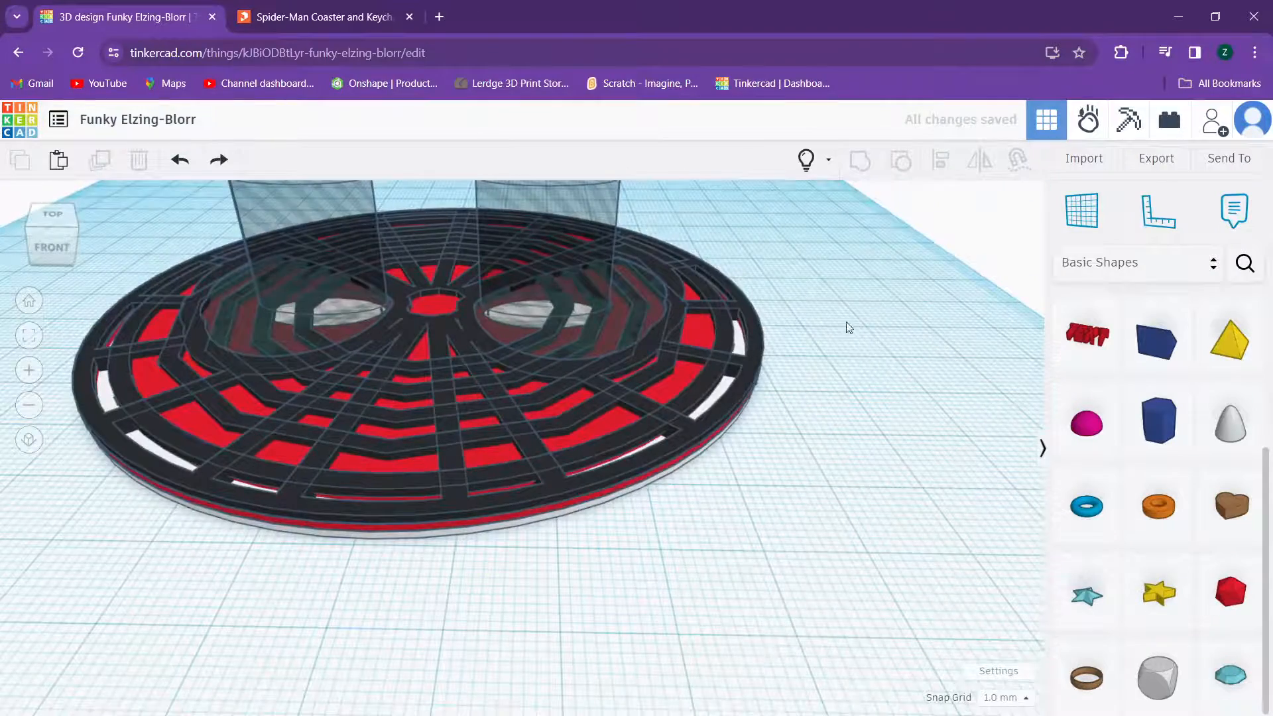
{"action": "right_click_drag", "start_coordinate": [846, 348], "coordinate": [844, 404]}
{"action": "middle_click_drag", "start_coordinate": [824, 335], "coordinate": [876, 459]}
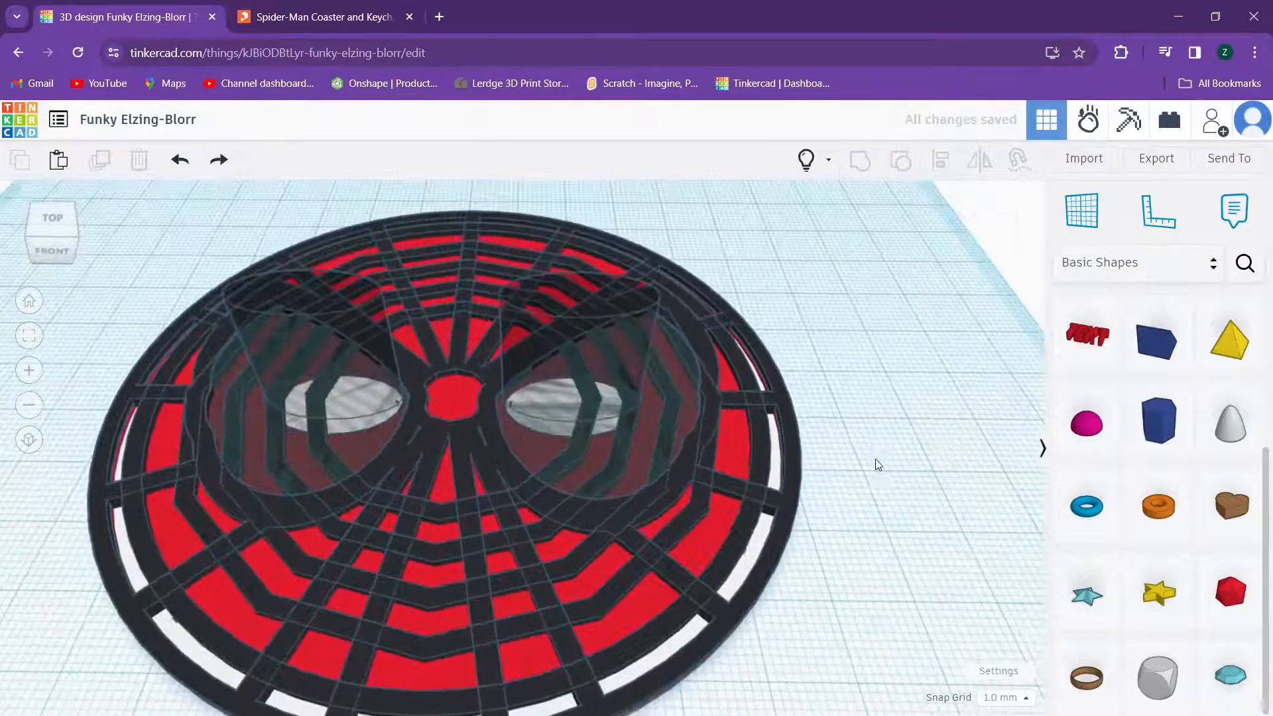
{"action": "scroll", "coordinate": [742, 419], "scroll_direction": "up", "scroll_amount": 3}
{"action": "left_click", "coordinate": [791, 455]}
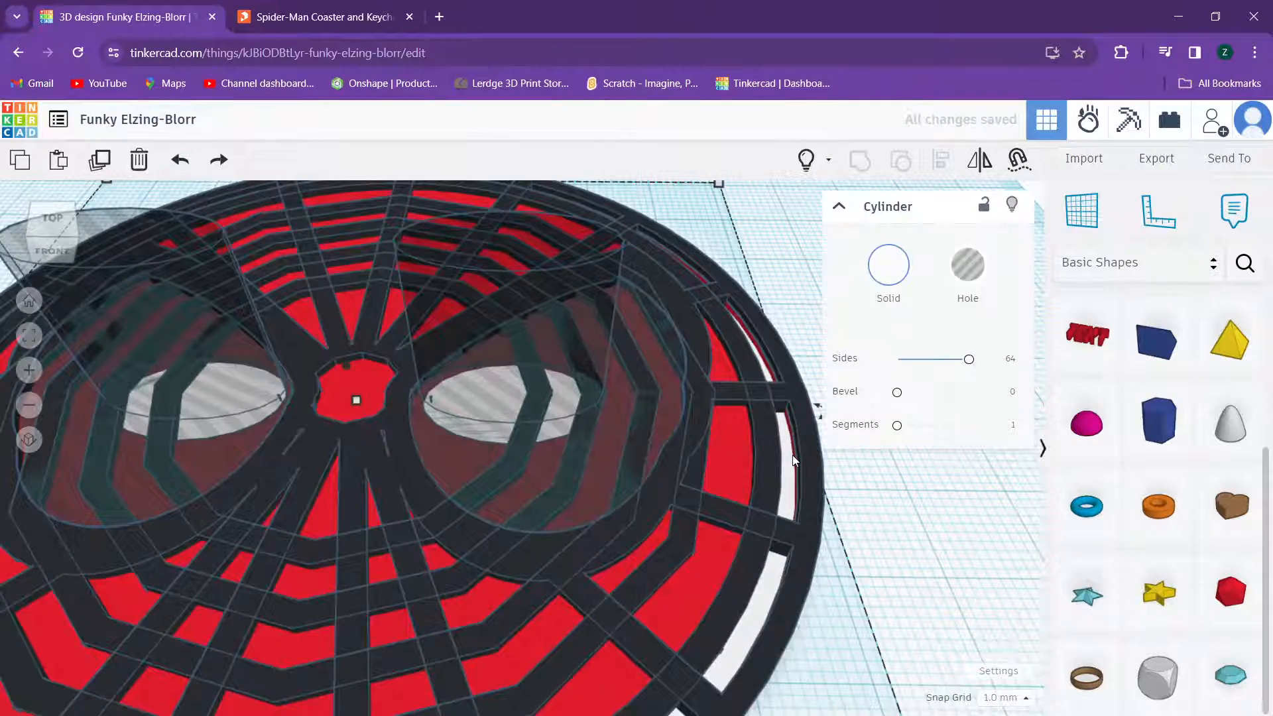
{"action": "left_click", "coordinate": [747, 452]}
{"action": "left_click", "coordinate": [873, 472]}
{"action": "right_click_drag", "start_coordinate": [879, 518], "coordinate": [784, 469]}
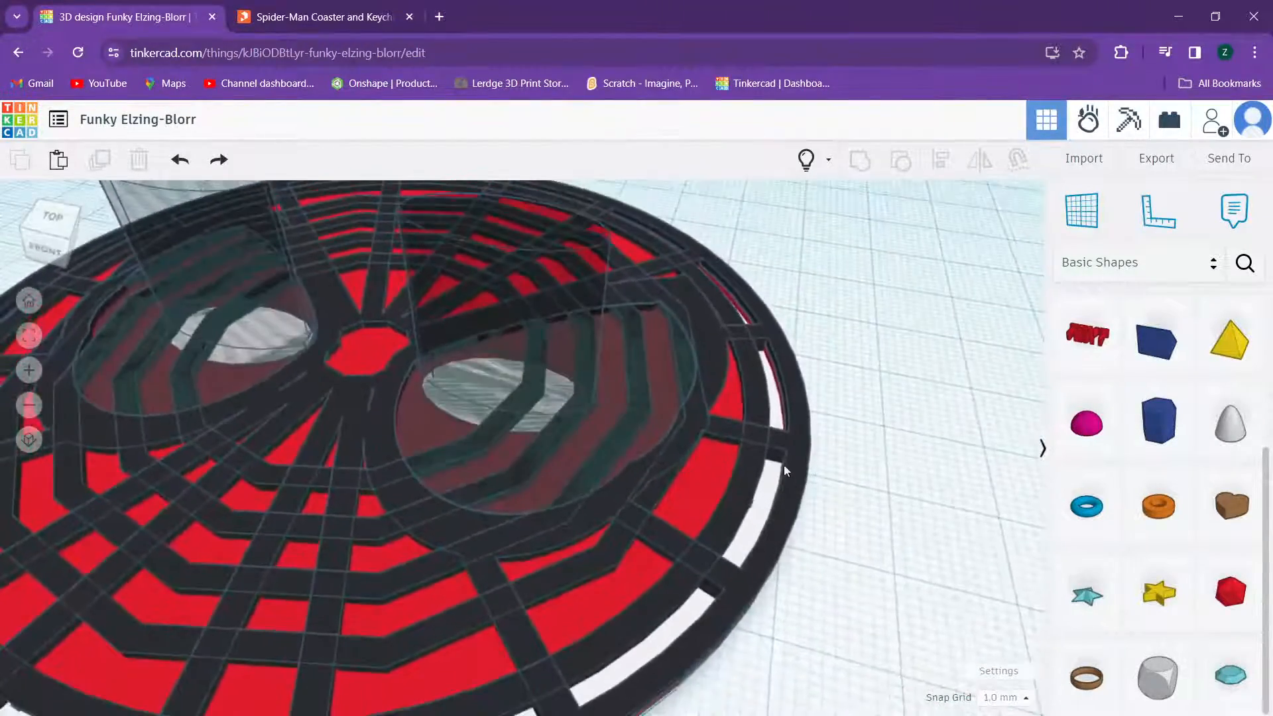
{"action": "left_click", "coordinate": [783, 476]}
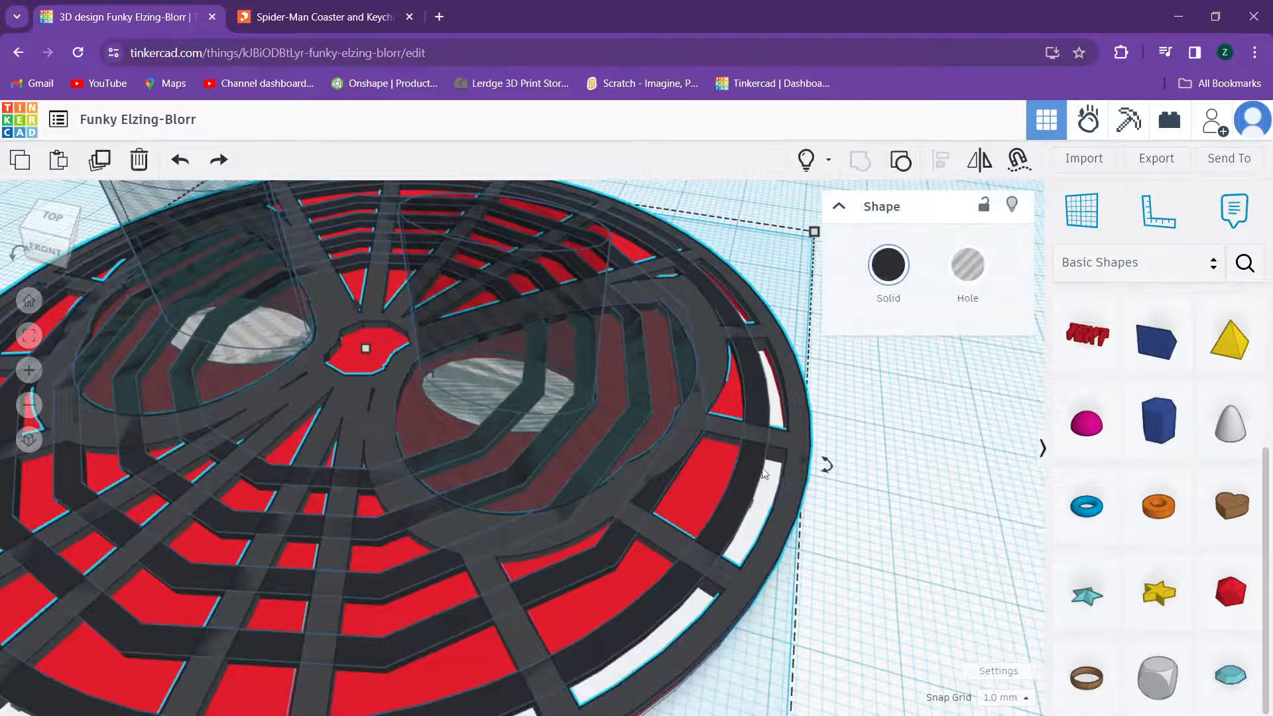
{"action": "left_click", "coordinate": [766, 500]}
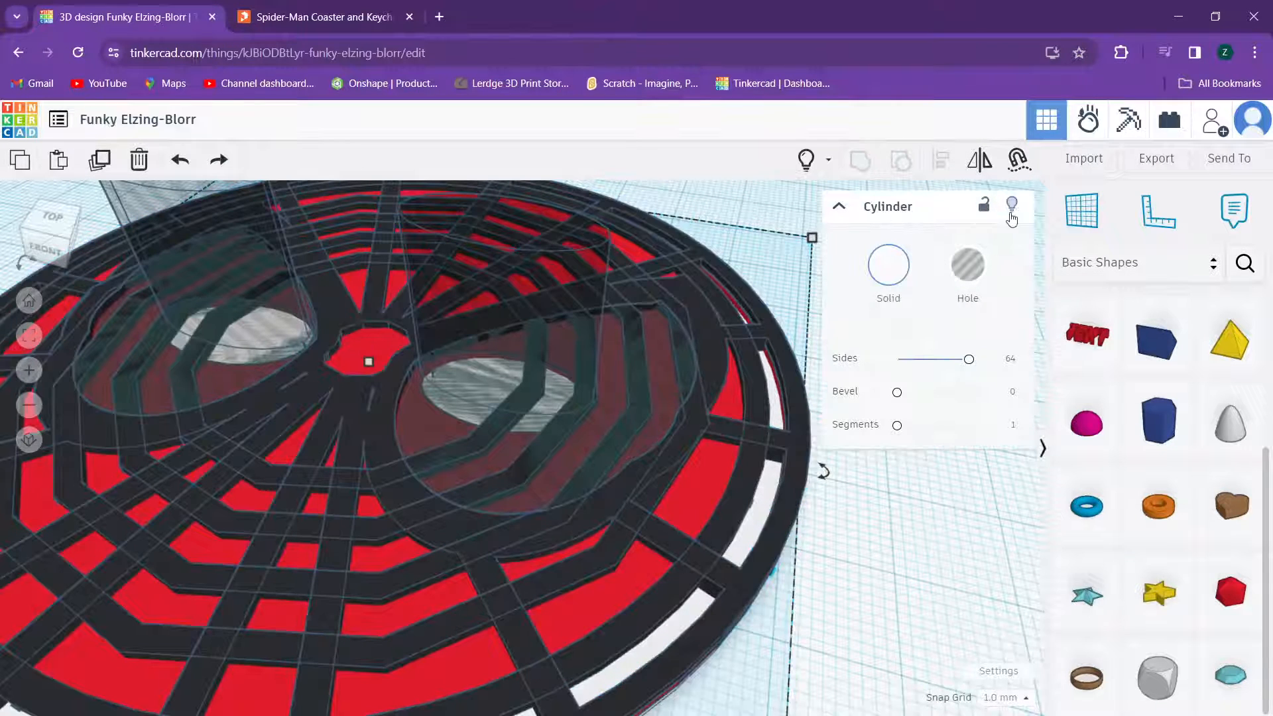
Step: Hide the eye-hole shape and the red mask layer so only the black web pieces are shown
{"action": "left_click", "coordinate": [613, 347], "text": "shift"}
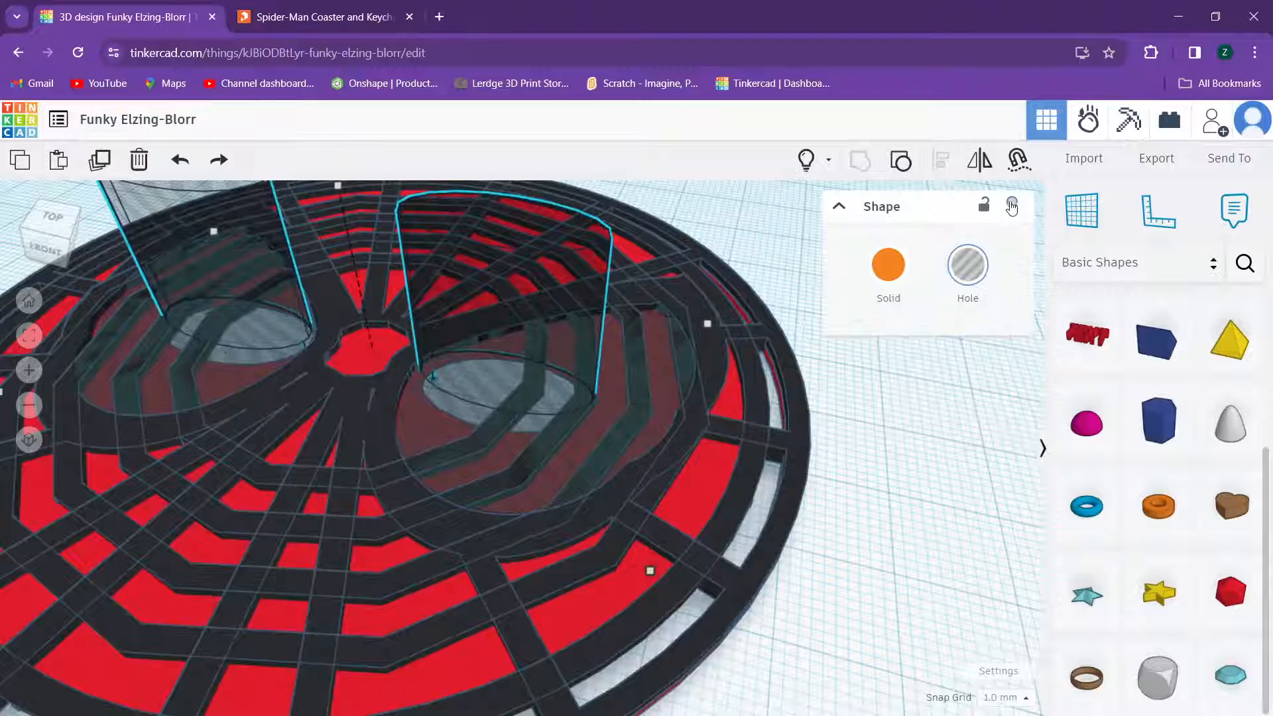
{"action": "left_click", "coordinate": [1012, 207]}
{"action": "left_click", "coordinate": [583, 420]}
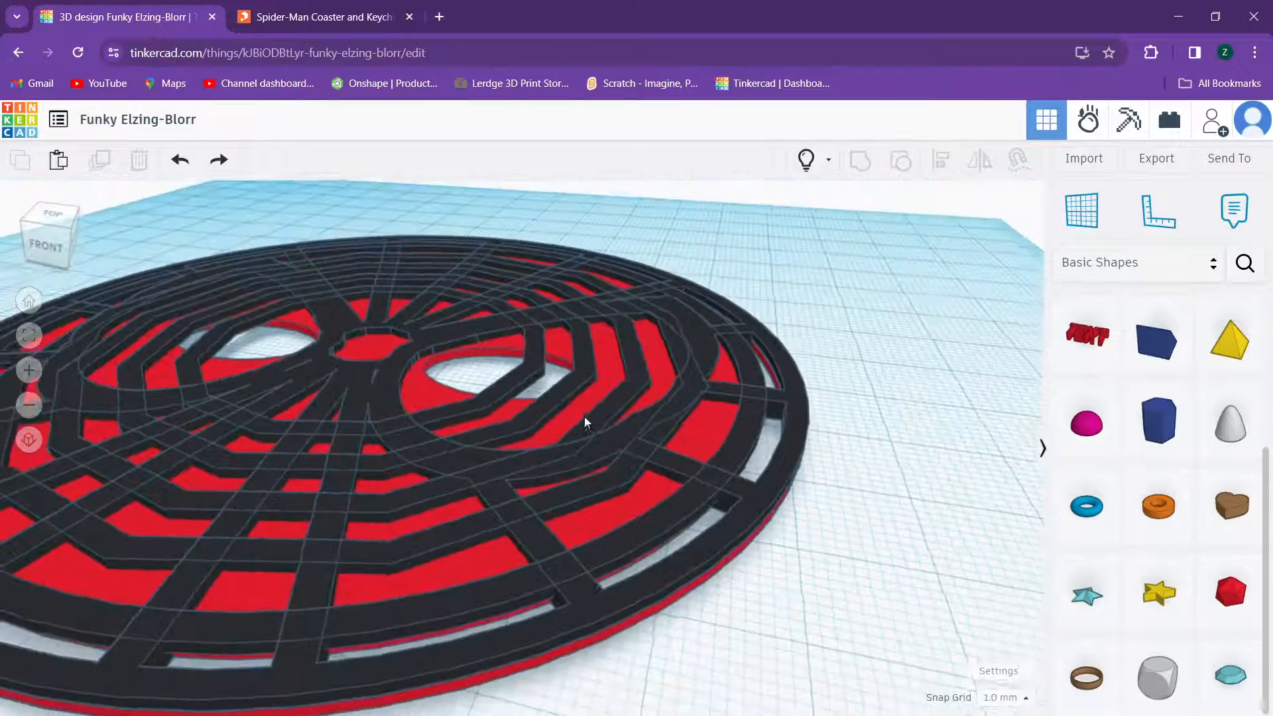
{"action": "left_click", "coordinate": [1006, 210]}
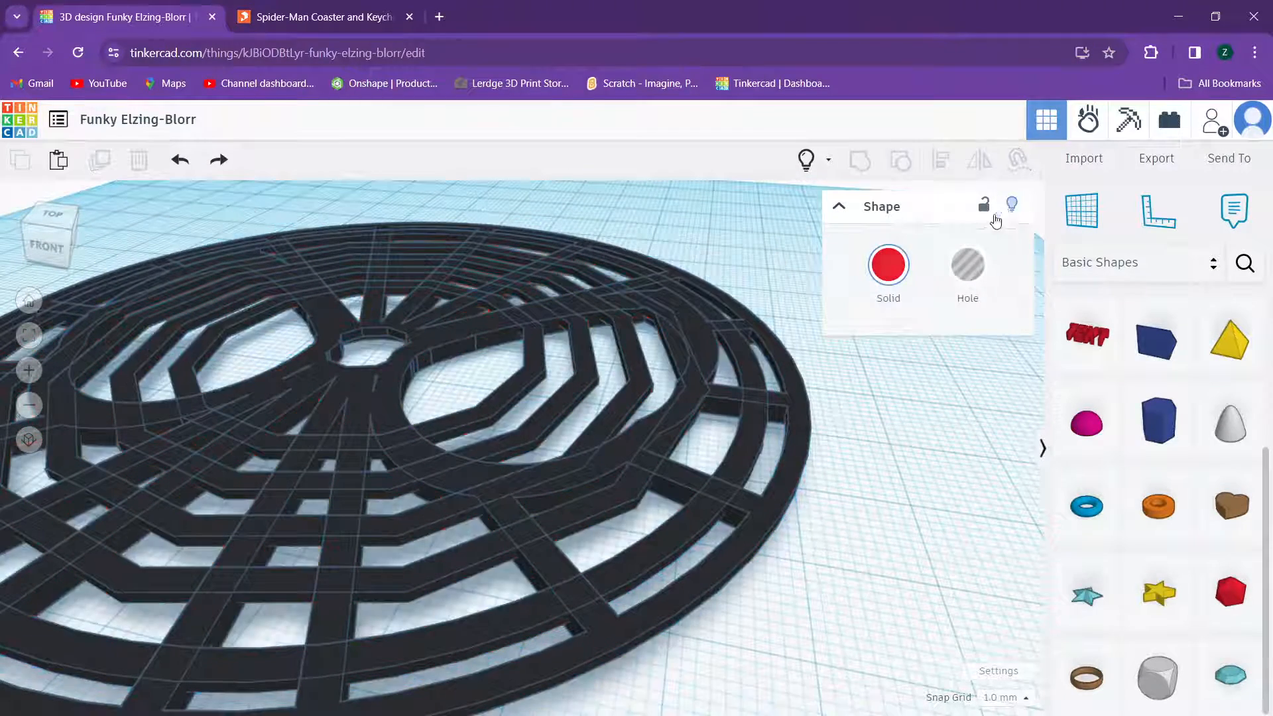
{"action": "scroll", "coordinate": [303, 481], "scroll_direction": "down", "scroll_amount": 4}
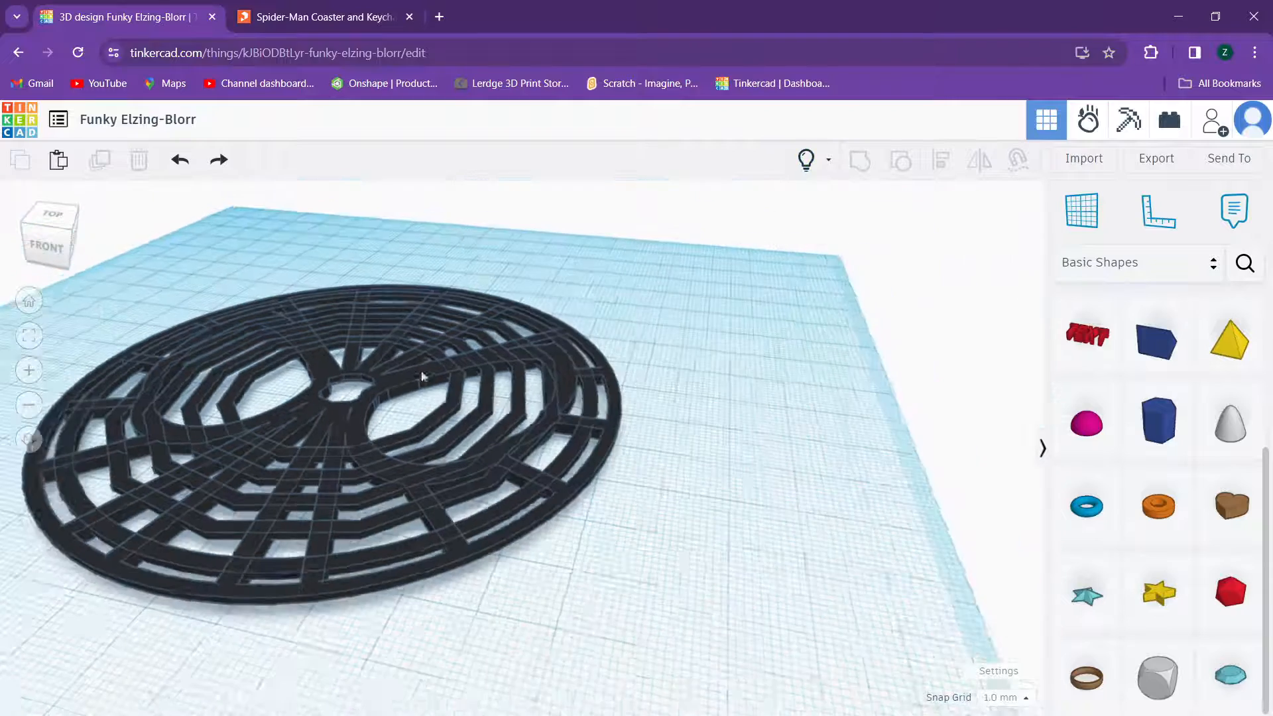
Step: Select the six visible black web pieces and group them into one shape
{"action": "left_click_drag", "start_coordinate": [604, 283], "coordinate": [211, 633]}
{"action": "middle_click_drag", "start_coordinate": [177, 586], "coordinate": [268, 691]}
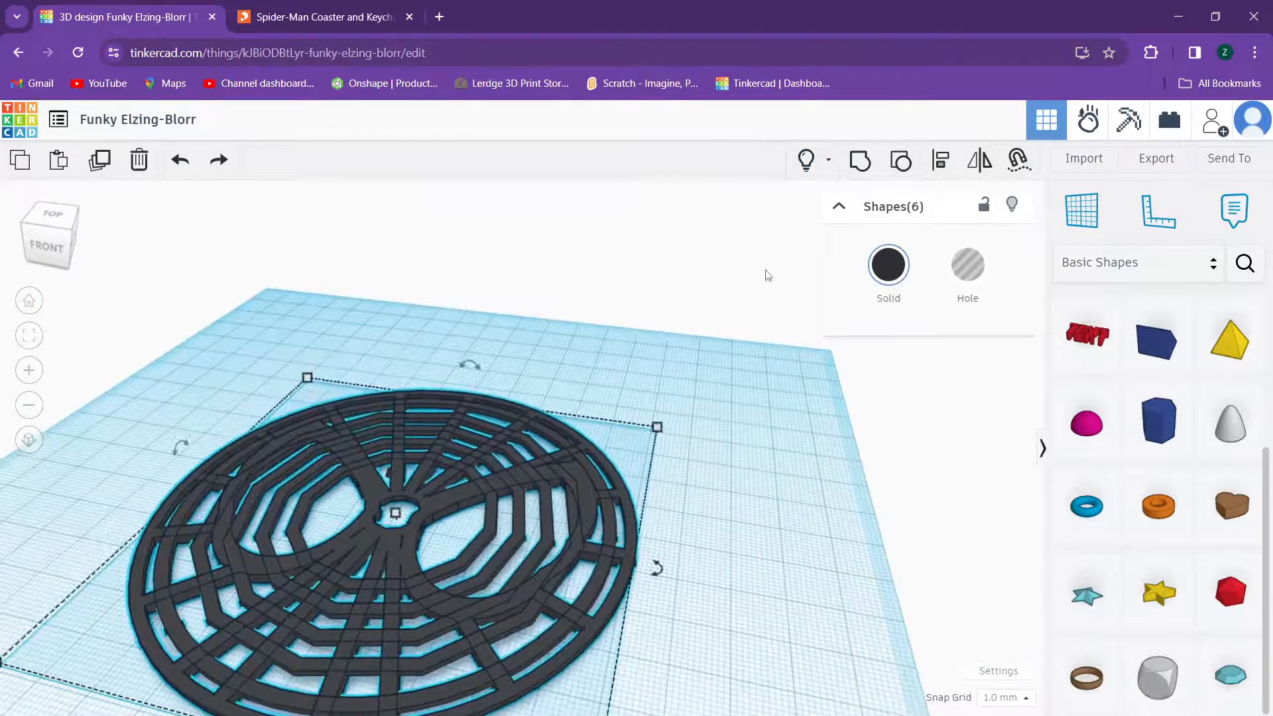
{"action": "left_click", "coordinate": [861, 163]}
{"action": "right_click_drag", "start_coordinate": [456, 466], "coordinate": [653, 528]}
{"action": "left_click", "coordinate": [650, 477]}
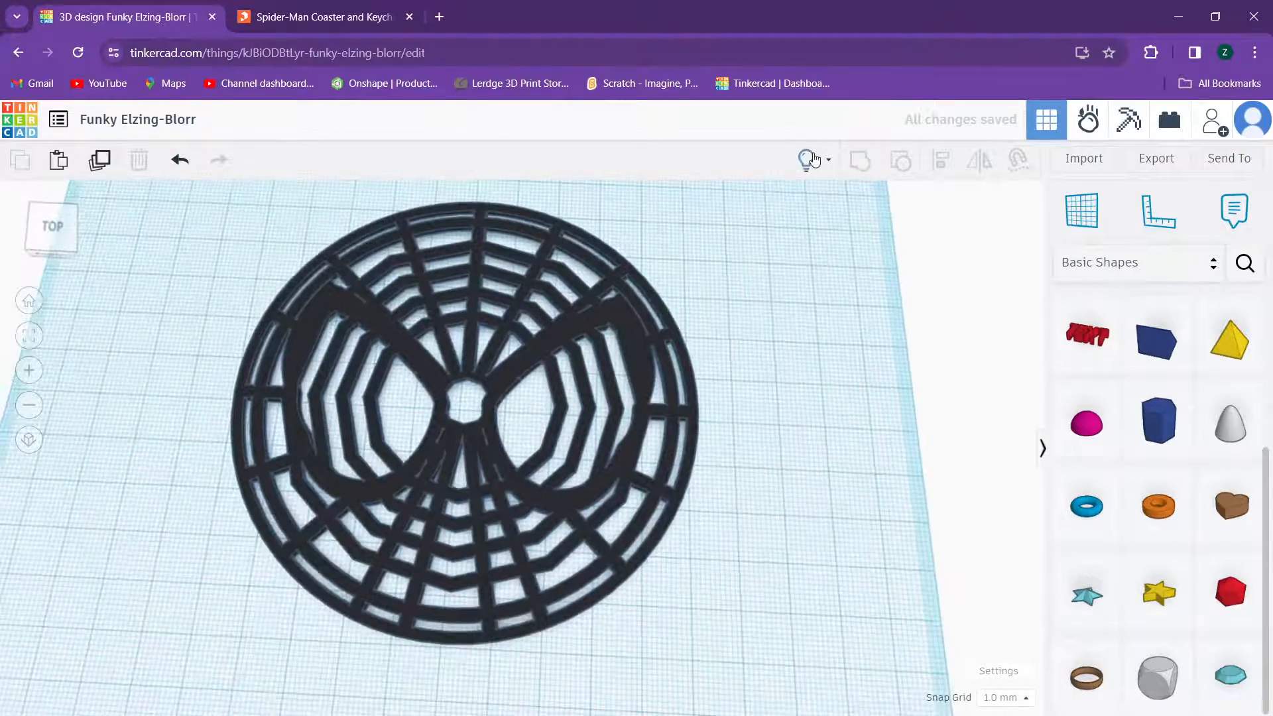
Step: Show all hidden shapes to bring back the red mask layer, white base and eye-hole shape
{"action": "left_click", "coordinate": [828, 159]}
{"action": "left_click", "coordinate": [830, 199]}
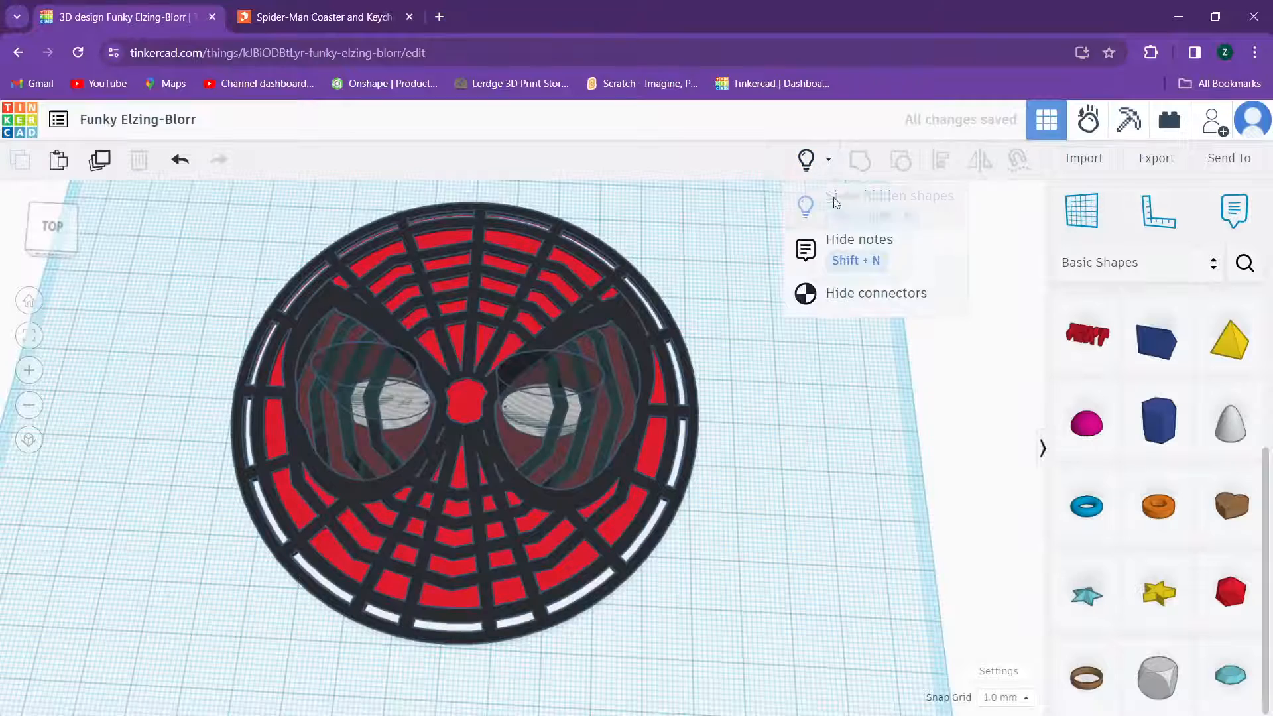
{"action": "right_click_drag", "start_coordinate": [755, 383], "coordinate": [638, 401]}
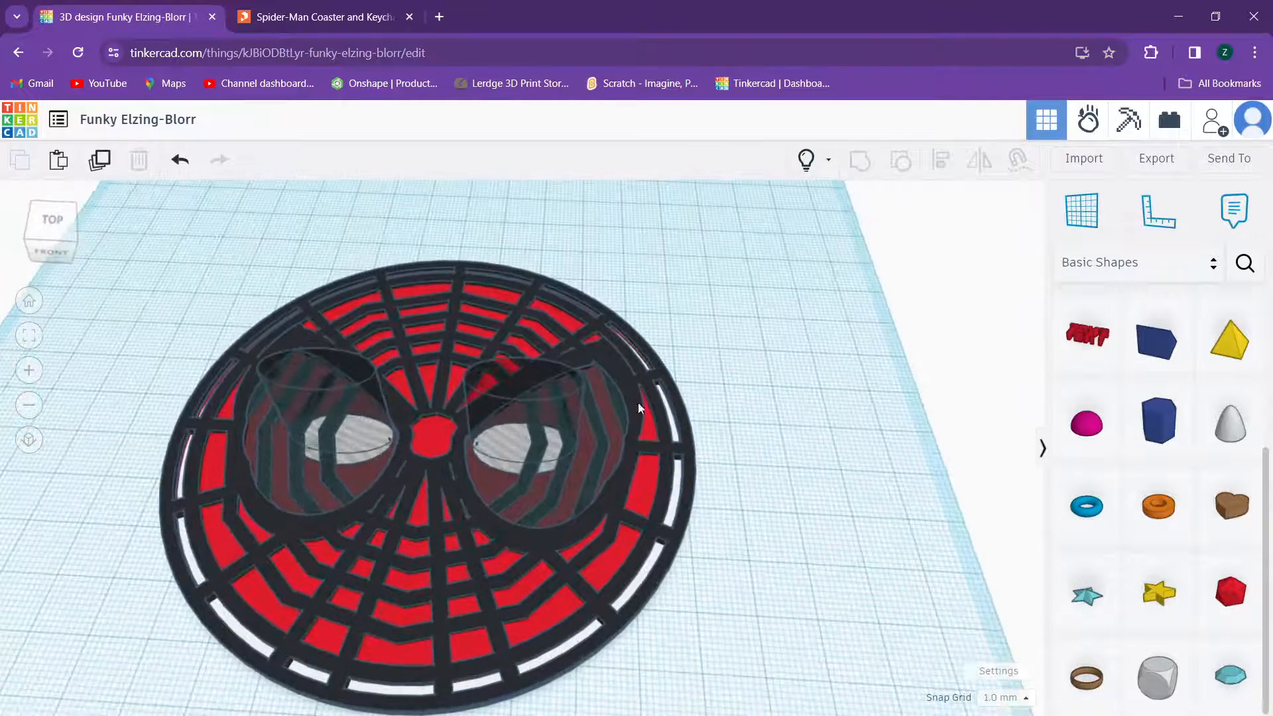
Step: Try to cut the eyes out of the black web by grouping it with a duplicate of the eye-hole shape, and examine the cut
{"action": "left_click", "coordinate": [537, 416]}
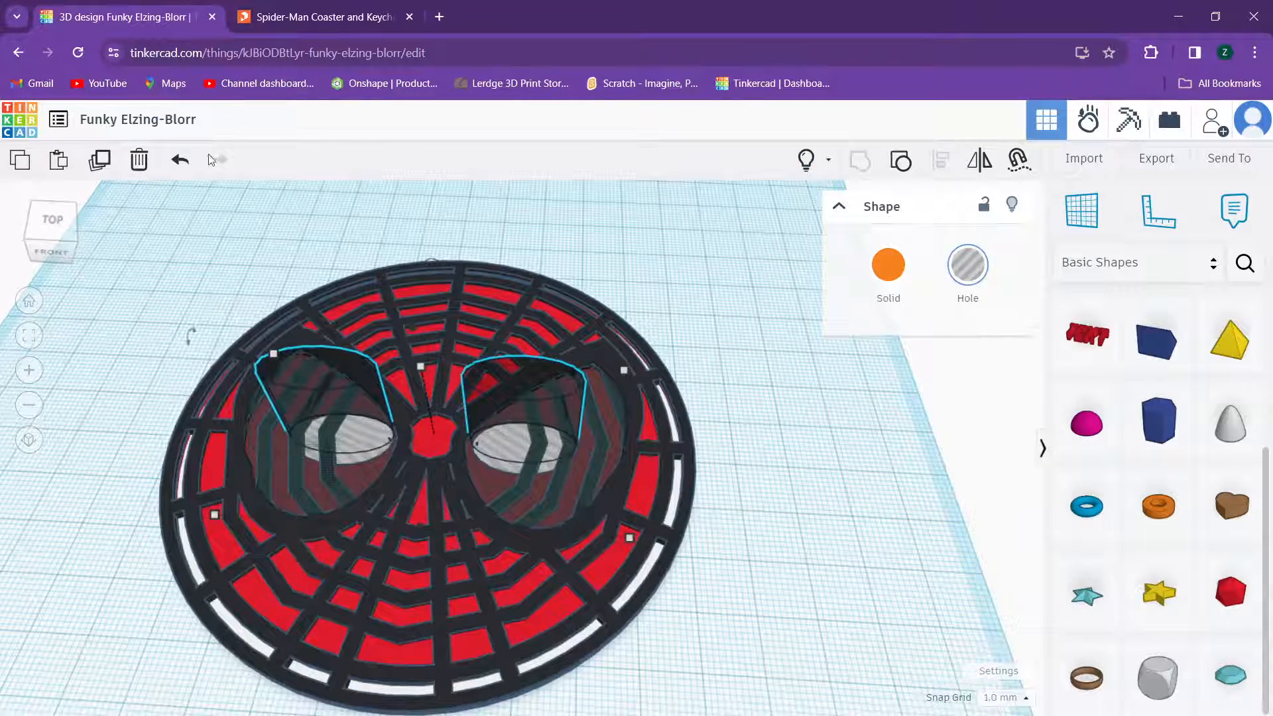
{"action": "left_click", "coordinate": [112, 167]}
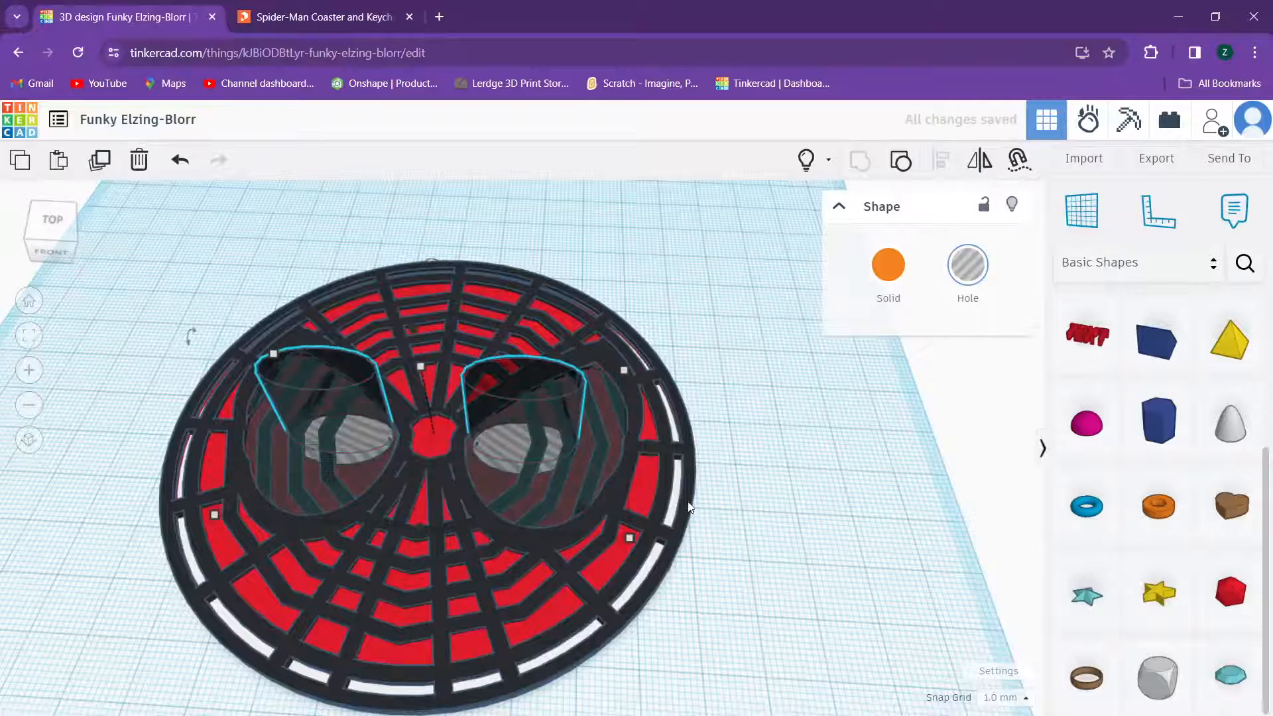
{"action": "left_click", "coordinate": [689, 507], "text": "shift"}
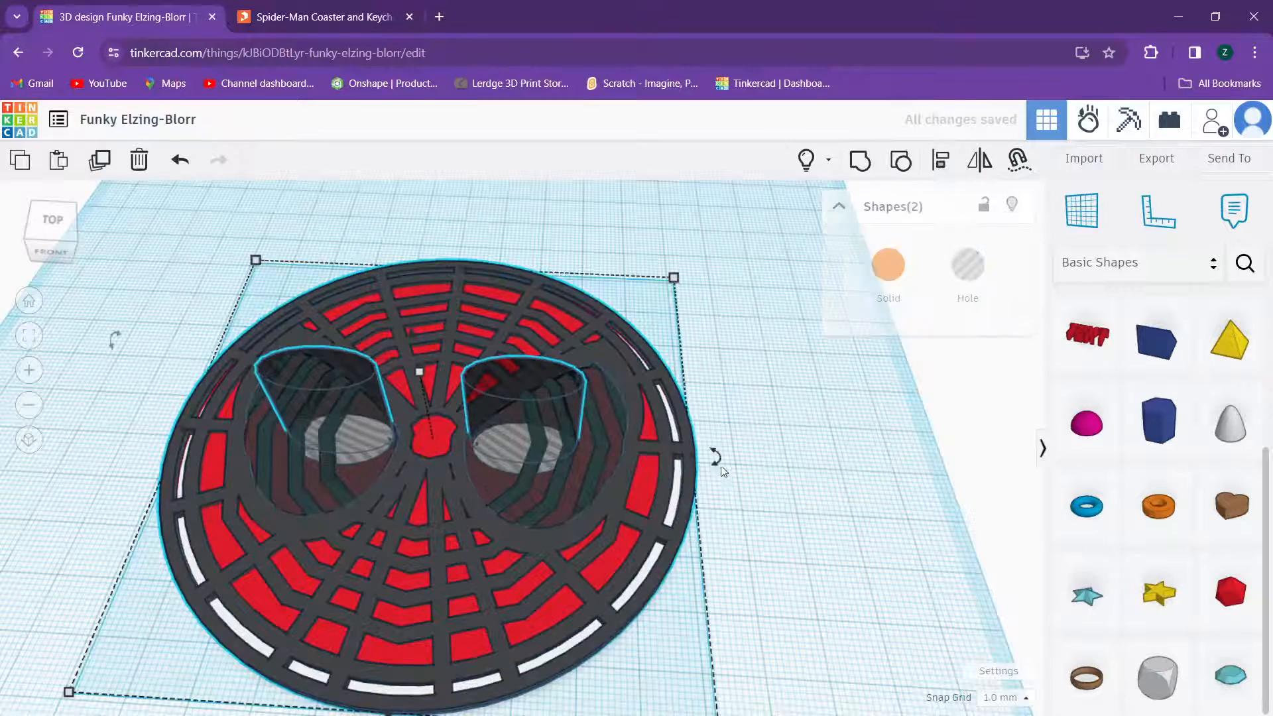
{"action": "left_click", "coordinate": [861, 161]}
{"action": "scroll", "coordinate": [639, 476], "scroll_direction": "up", "scroll_amount": 4}
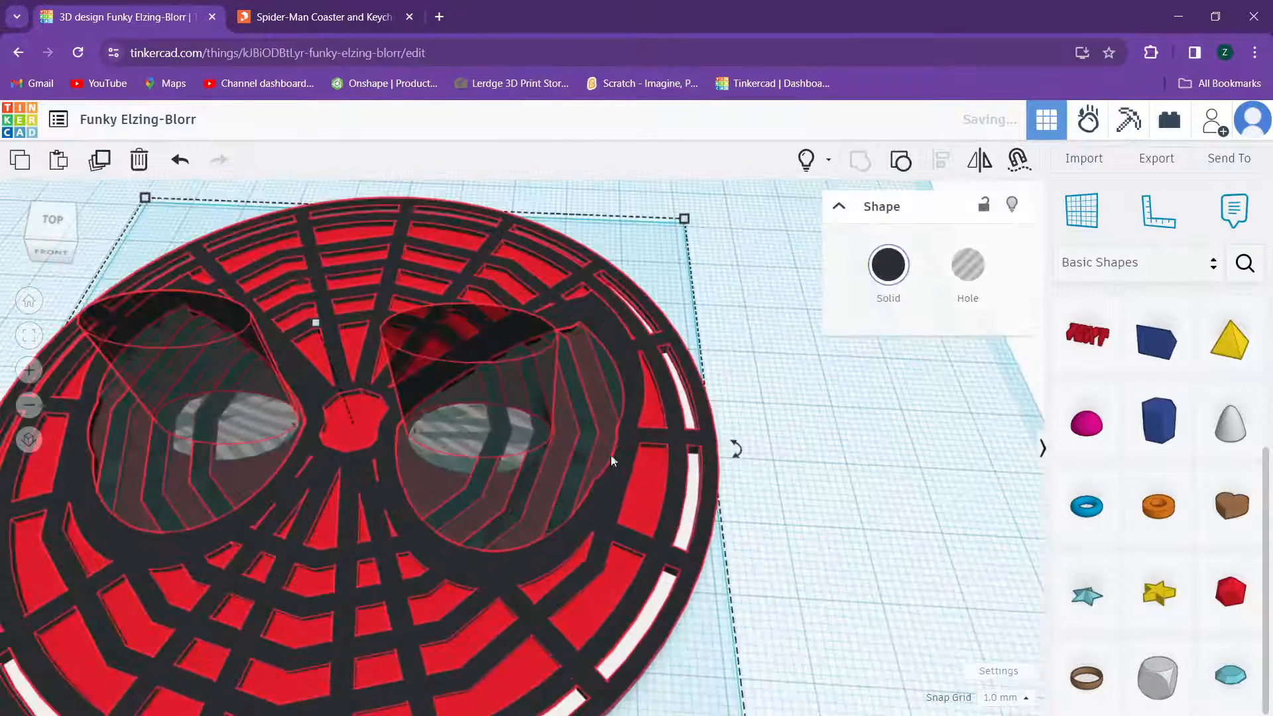
{"action": "scroll", "coordinate": [586, 433], "scroll_direction": "up", "scroll_amount": 5}
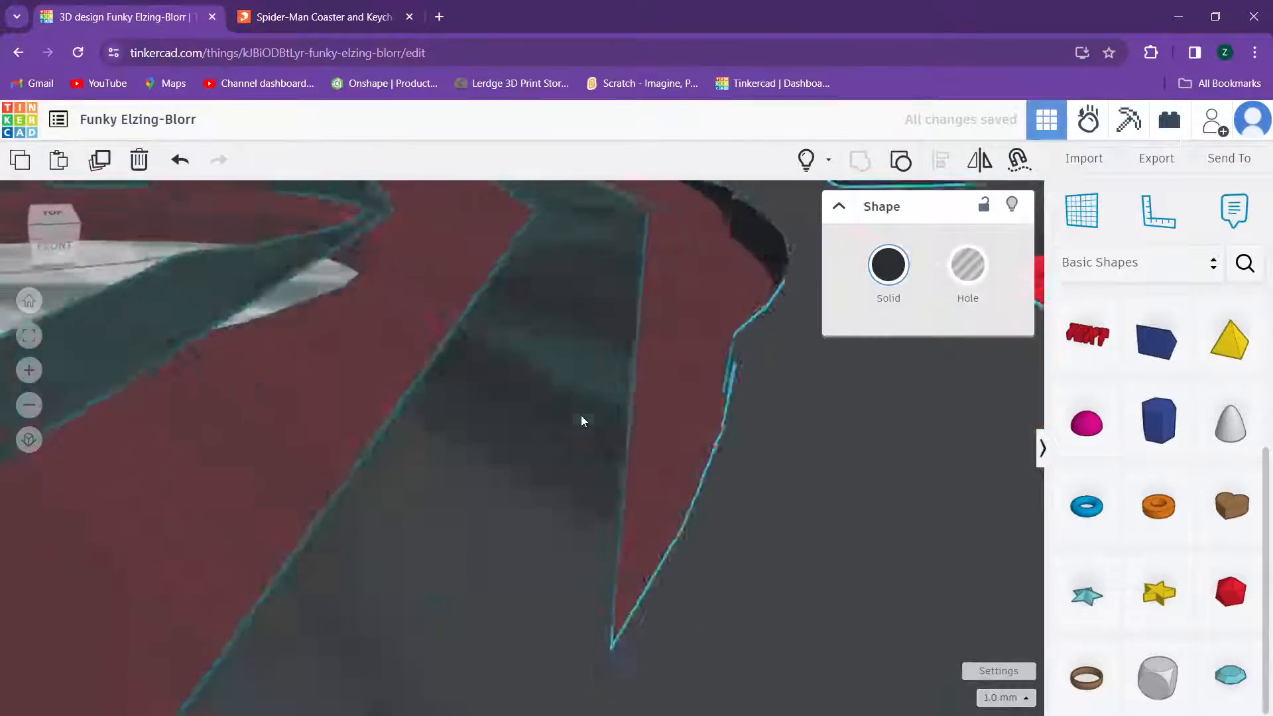
{"action": "scroll", "coordinate": [583, 414], "scroll_direction": "down", "scroll_amount": 5}
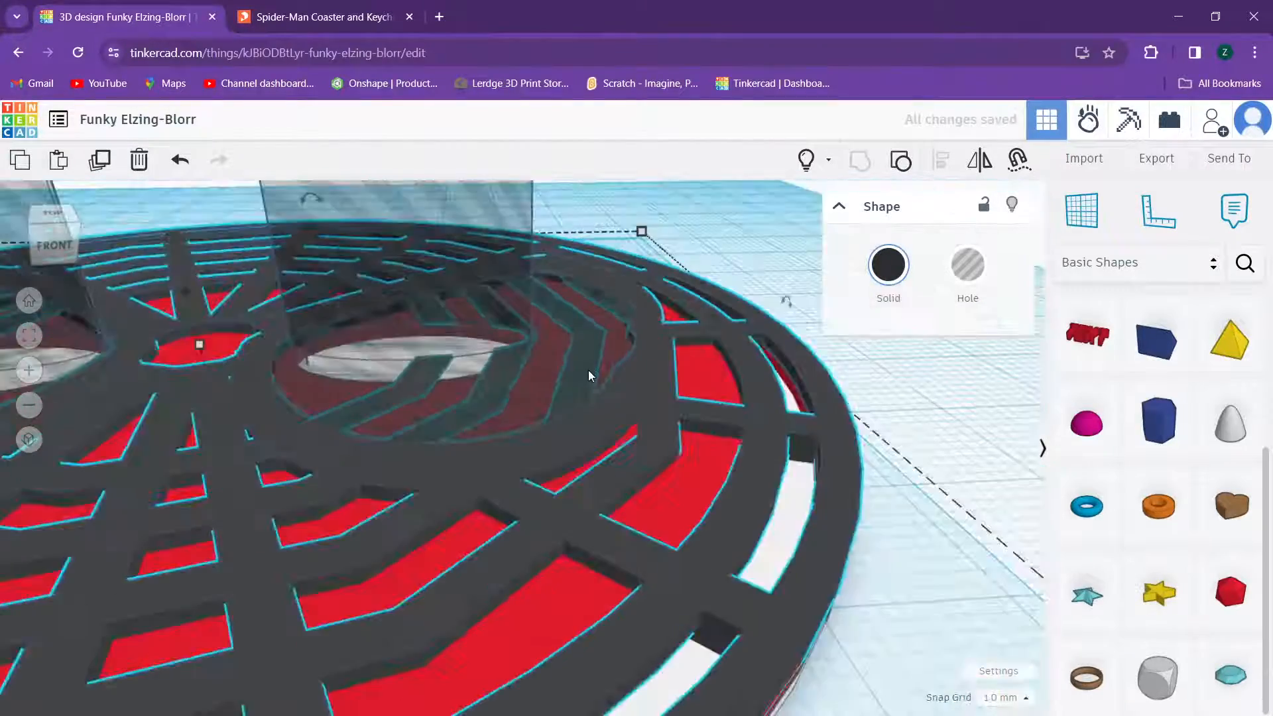
{"action": "scroll", "coordinate": [590, 373], "scroll_direction": "down", "scroll_amount": 4}
{"action": "scroll", "coordinate": [544, 351], "scroll_direction": "up", "scroll_amount": 4}
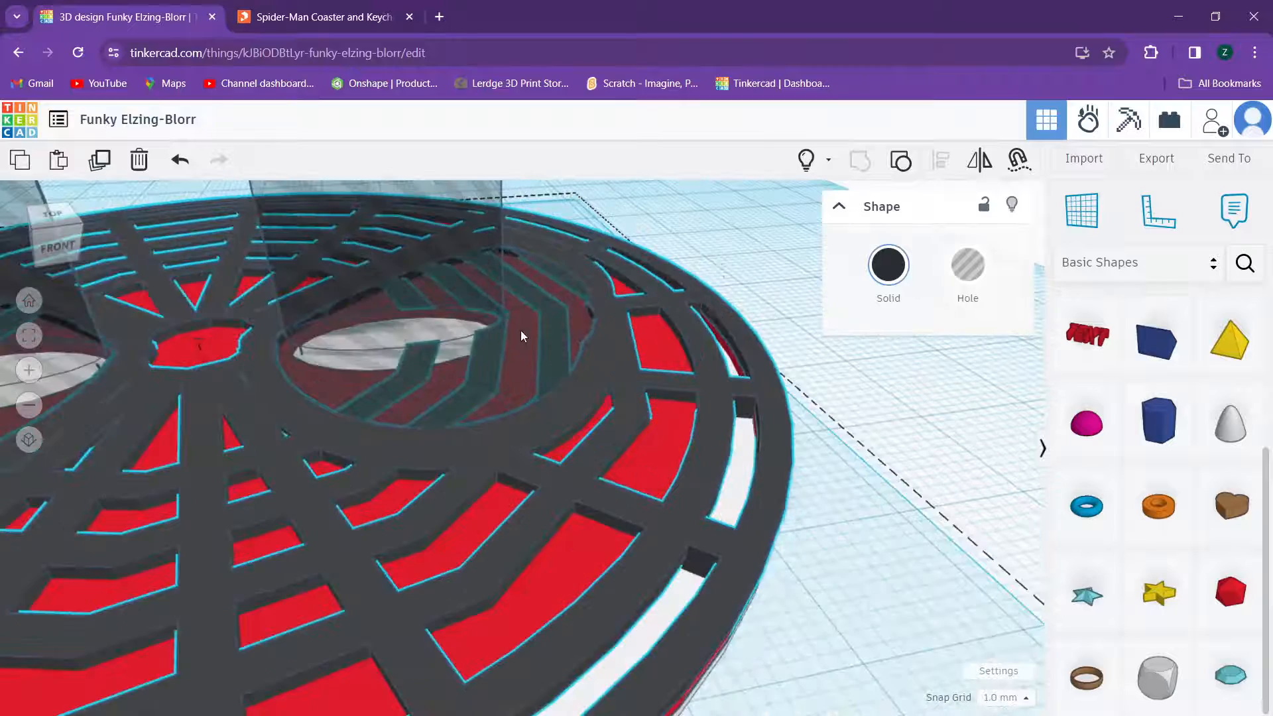
Step: Select the eye-hole shape and stretch its height to 31 mm
{"action": "left_click", "coordinate": [520, 330]}
{"action": "scroll", "coordinate": [493, 373], "scroll_direction": "up", "scroll_amount": 3}
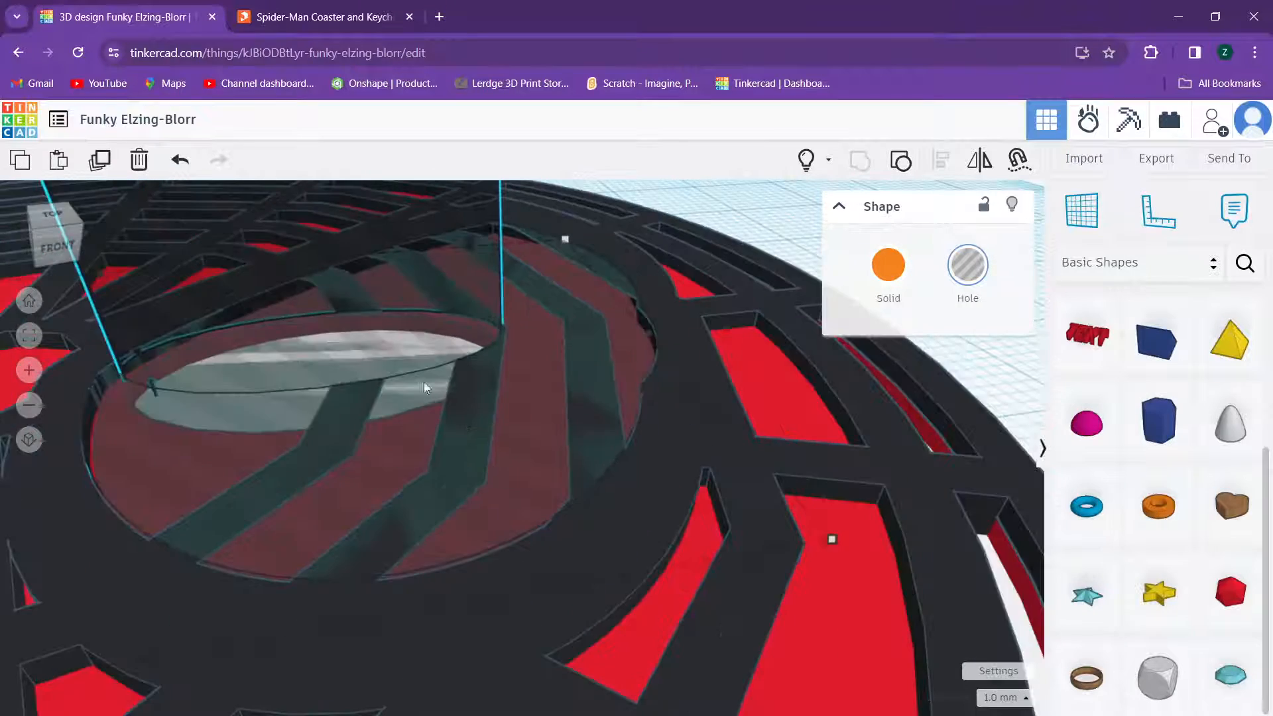
{"action": "scroll", "coordinate": [408, 340], "scroll_direction": "down", "scroll_amount": 5}
{"action": "right_click_drag", "start_coordinate": [407, 339], "coordinate": [412, 391]}
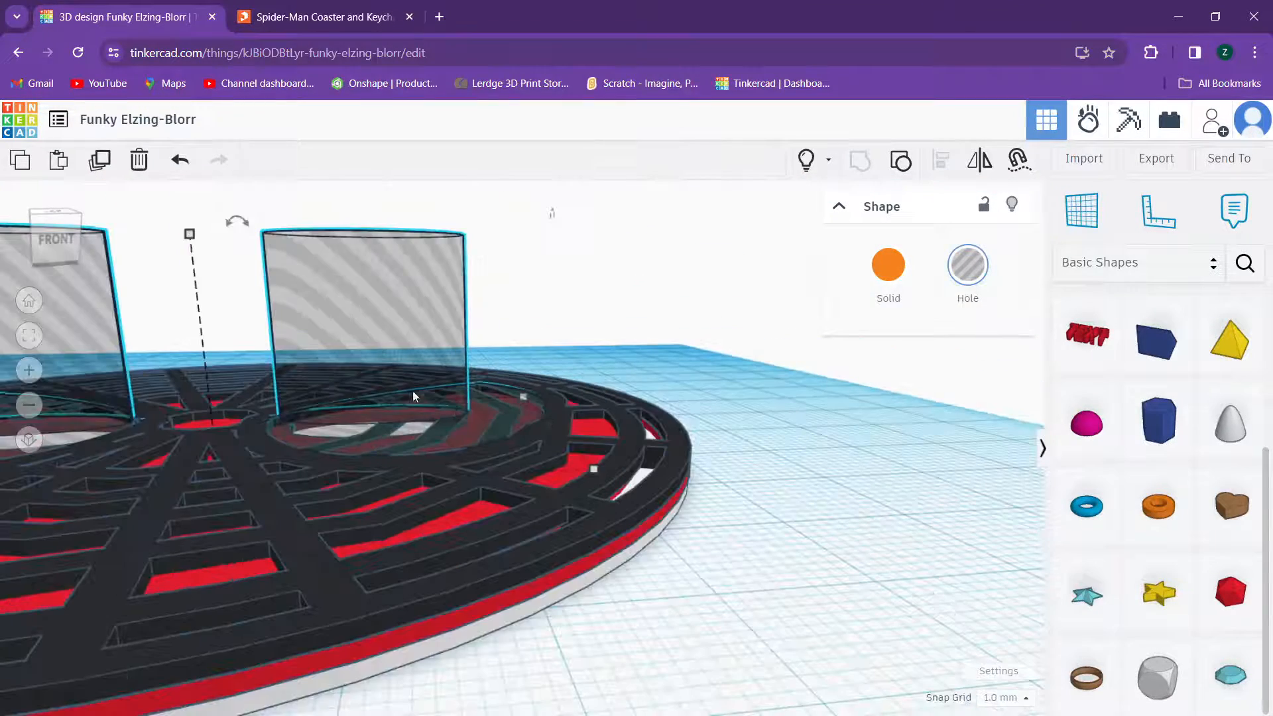
{"action": "left_click_drag", "start_coordinate": [190, 234], "coordinate": [174, 123]}
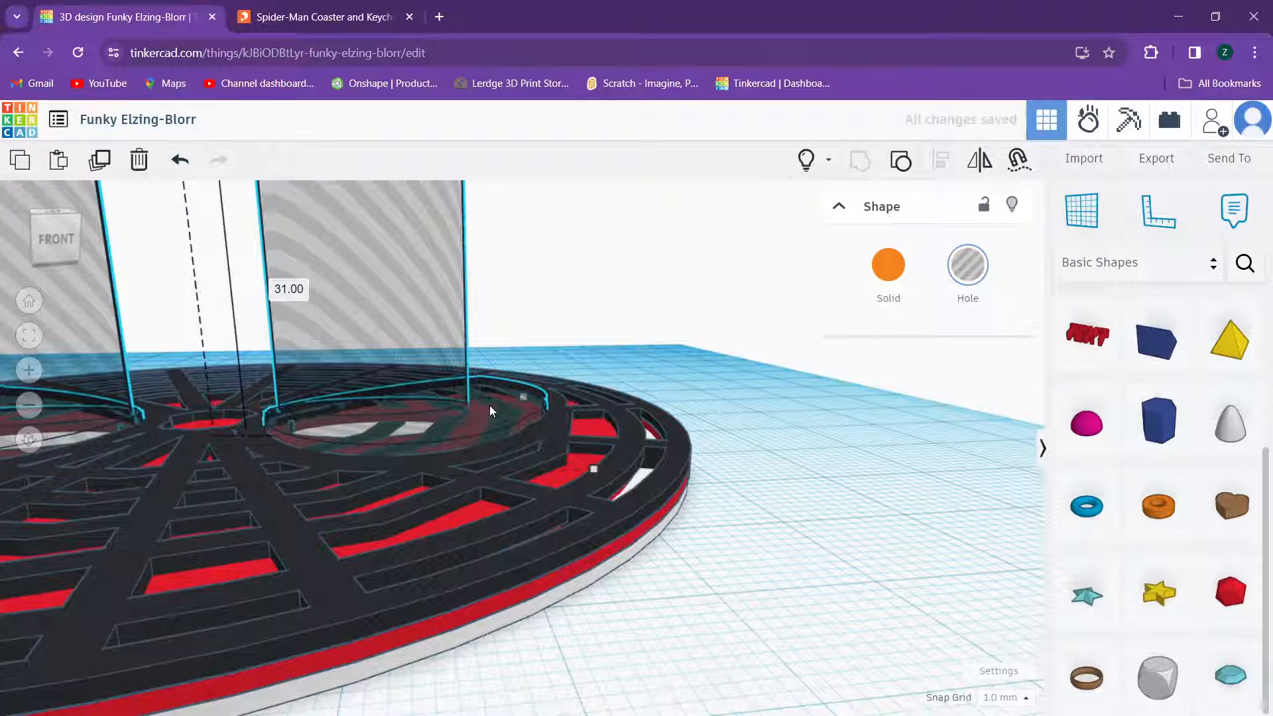
Step: Duplicate the taller eye-hole shape and group one copy with the black web to cut the eye openings through it
{"action": "left_click", "coordinate": [100, 162]}
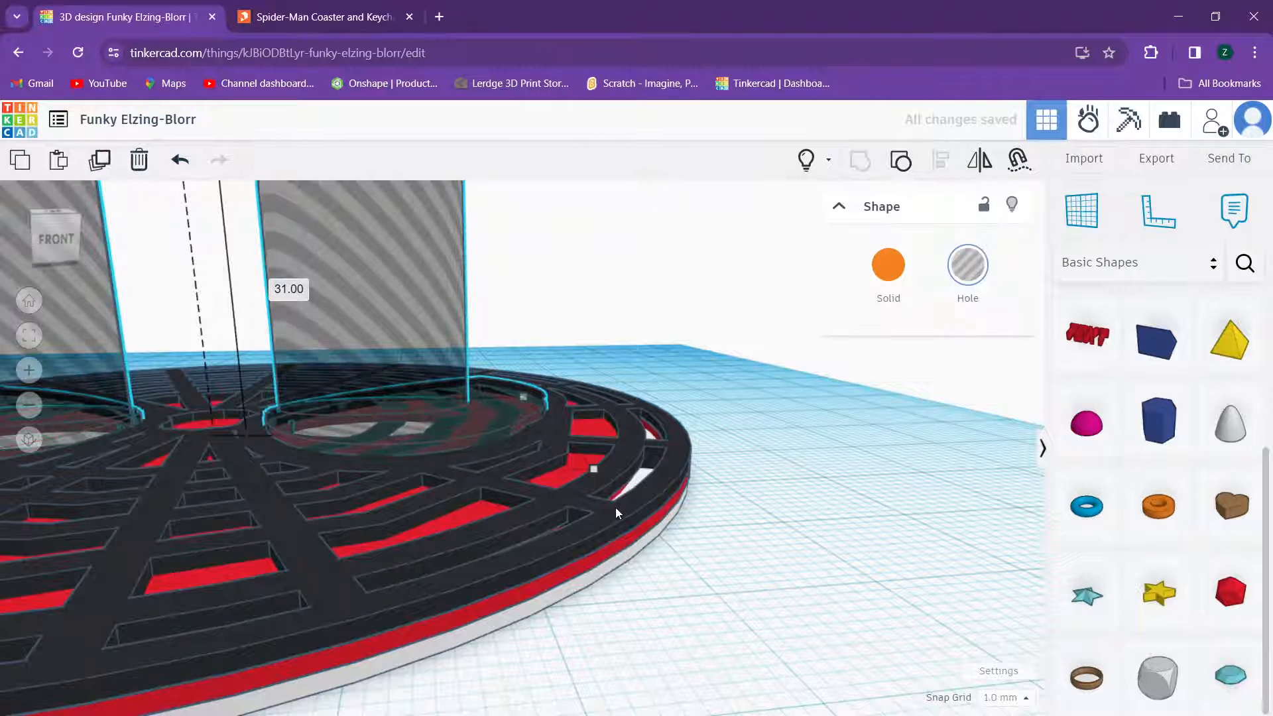
{"action": "left_click", "coordinate": [616, 507], "text": "shift"}
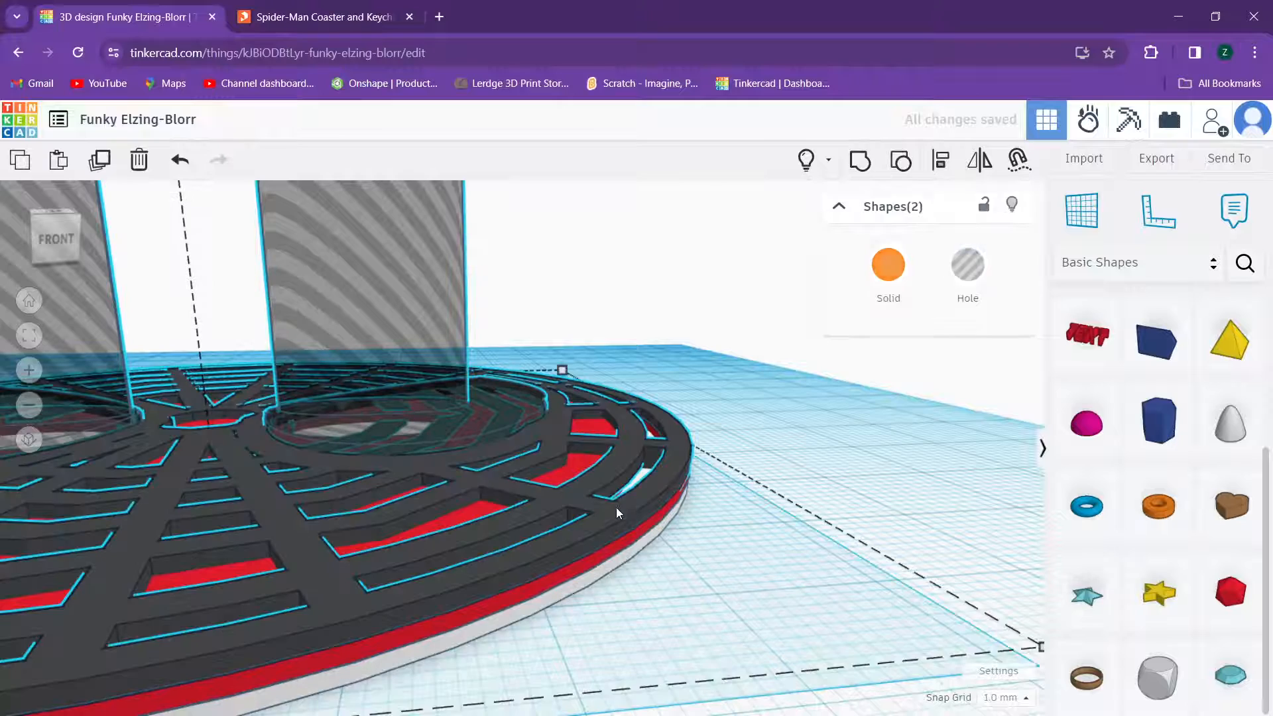
{"action": "left_click", "coordinate": [860, 173]}
{"action": "right_click_drag", "start_coordinate": [696, 287], "coordinate": [783, 461]}
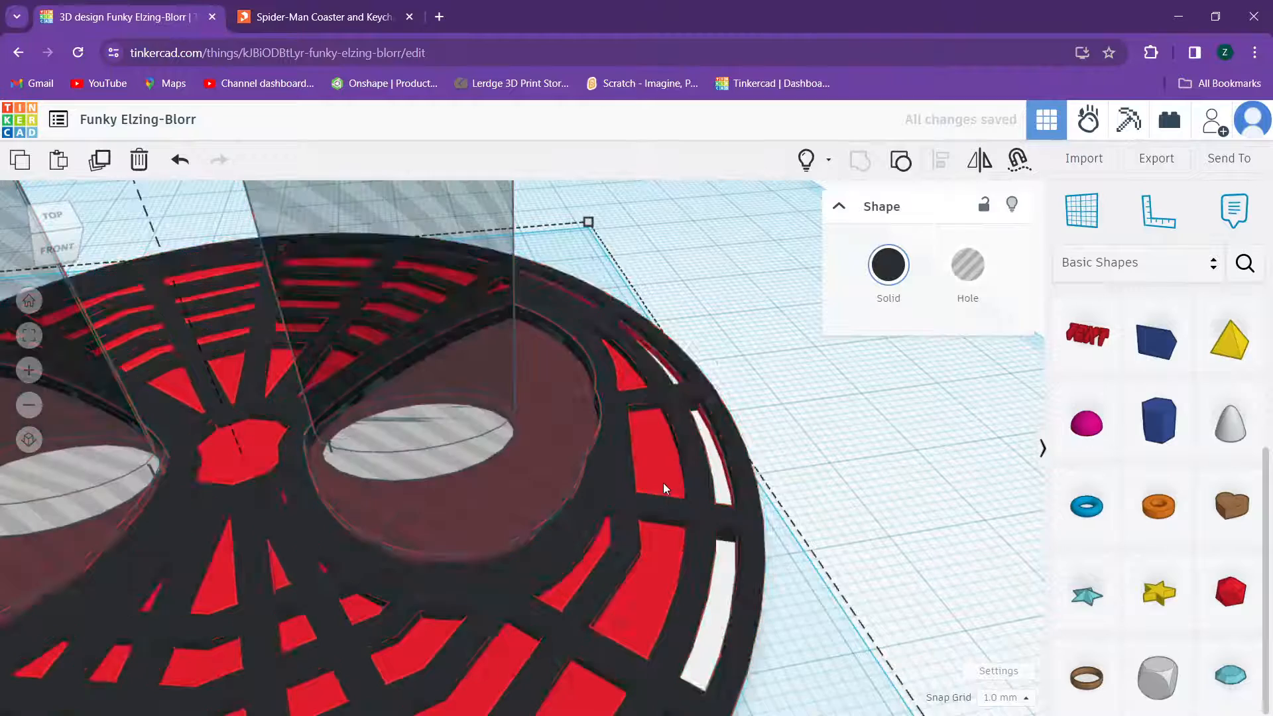
Step: Group the remaining eye-hole shape with the red mask layer to cut the eyes through to the white base
{"action": "left_click", "coordinate": [663, 482]}
{"action": "scroll", "coordinate": [656, 477], "scroll_direction": "up", "scroll_amount": 3}
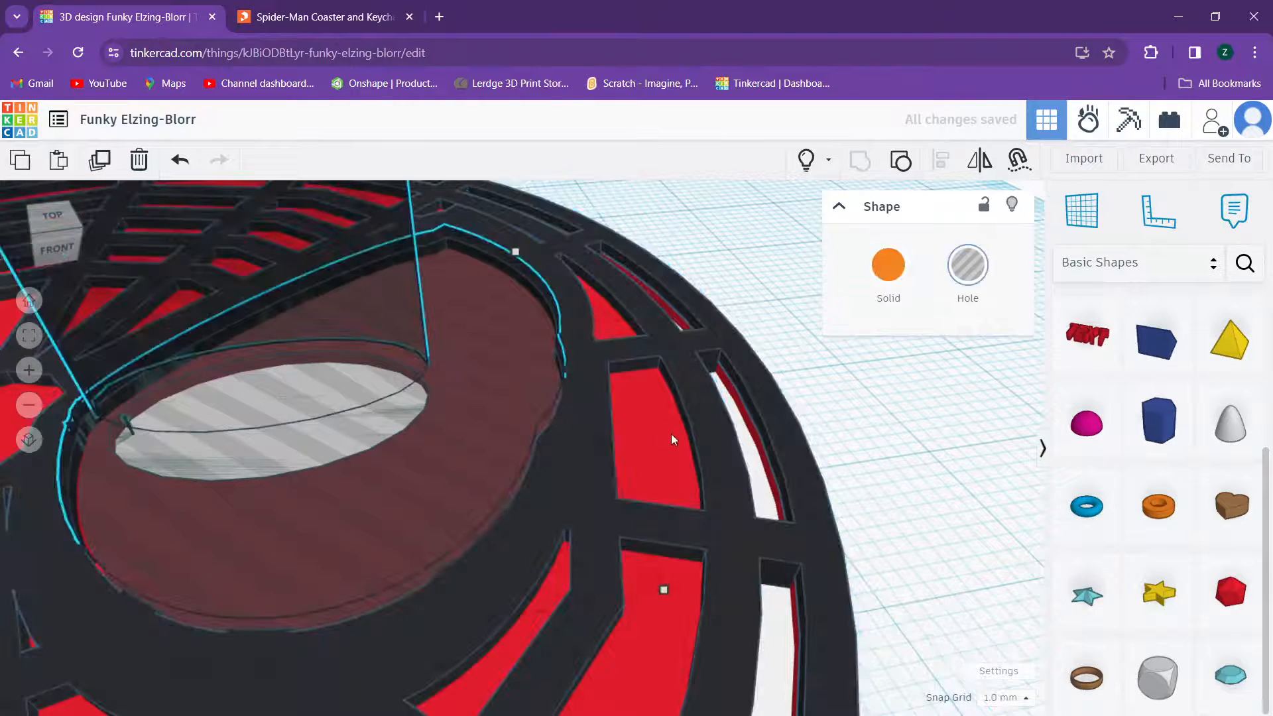
{"action": "left_click", "coordinate": [900, 161]}
{"action": "left_click", "coordinate": [858, 162]}
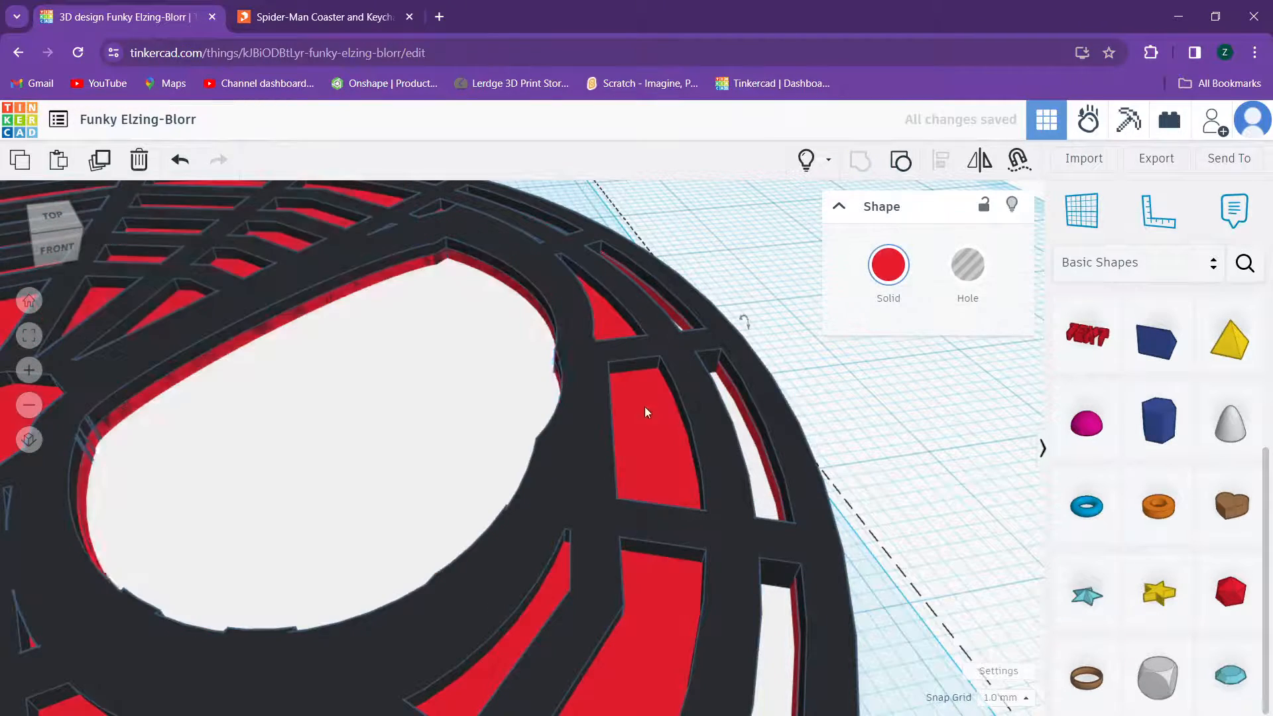
Step: Examine the cut eye openings and the web pattern of the mask from close up, at an angle and from above
{"action": "scroll", "coordinate": [436, 406], "scroll_direction": "down", "scroll_amount": 3}
{"action": "scroll", "coordinate": [401, 451], "scroll_direction": "up", "scroll_amount": 3}
{"action": "scroll", "coordinate": [597, 412], "scroll_direction": "down", "scroll_amount": 3}
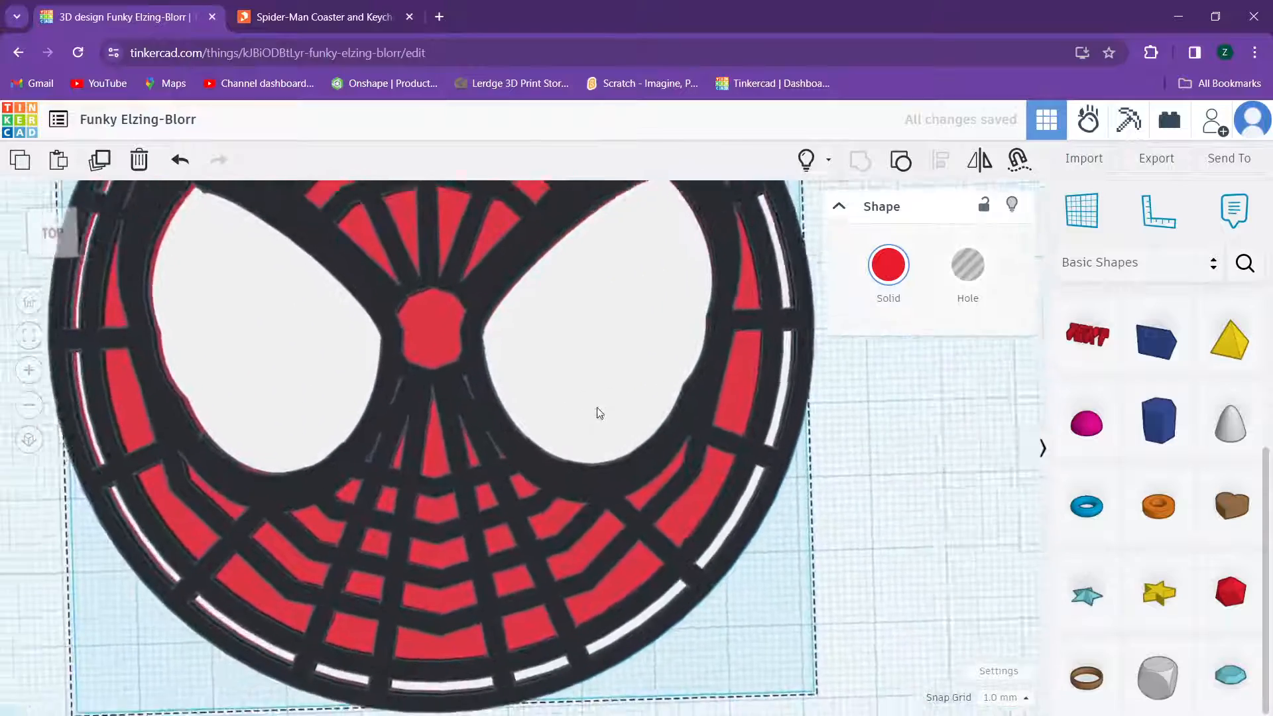
{"action": "scroll", "coordinate": [590, 459], "scroll_direction": "up", "scroll_amount": 4}
{"action": "right_click_drag", "start_coordinate": [583, 489], "coordinate": [563, 463]}
{"action": "scroll", "coordinate": [560, 497], "scroll_direction": "up", "scroll_amount": 3}
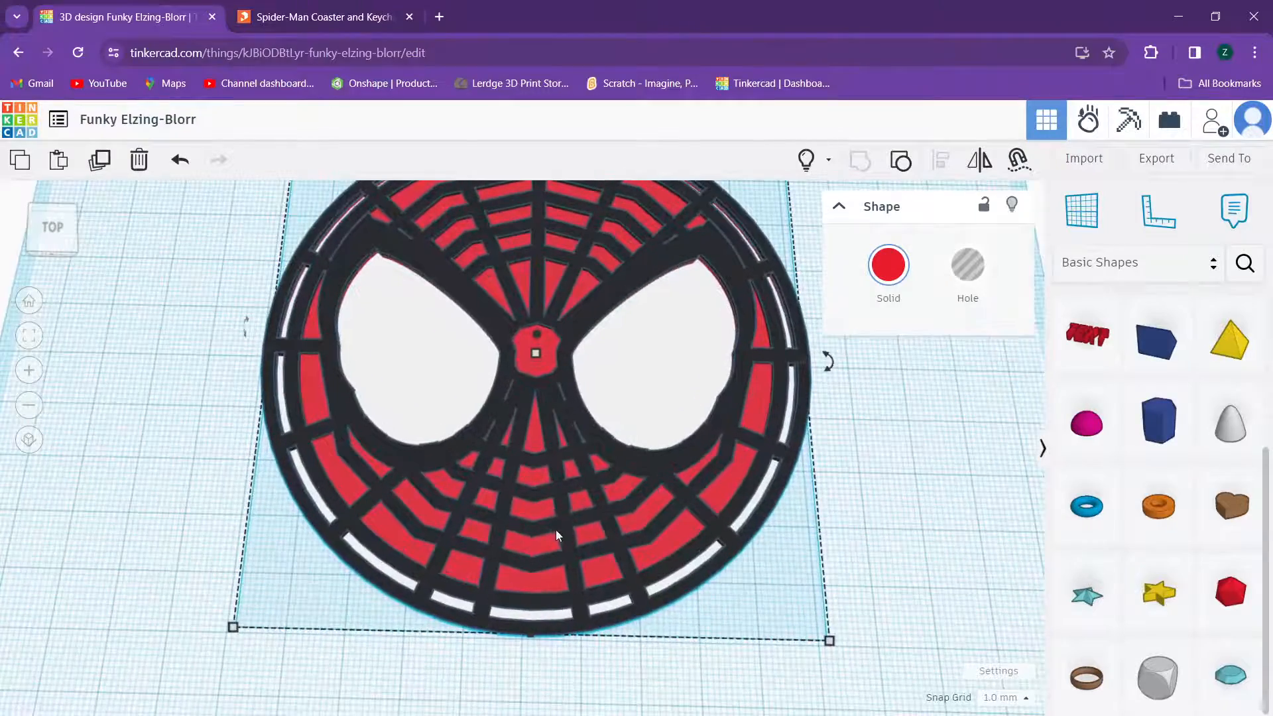
{"action": "right_click_drag", "start_coordinate": [553, 535], "coordinate": [568, 508]}
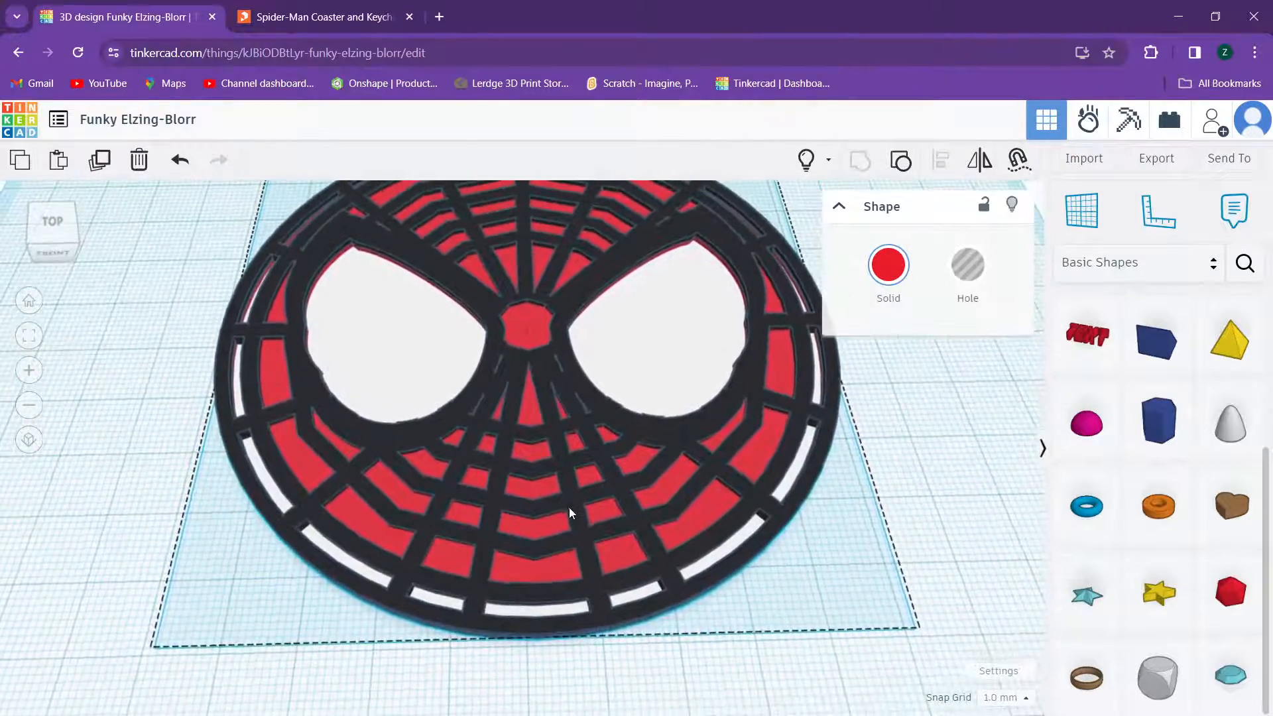
{"action": "scroll", "coordinate": [563, 527], "scroll_direction": "down", "scroll_amount": 2}
{"action": "right_click_drag", "start_coordinate": [539, 451], "coordinate": [542, 499]}
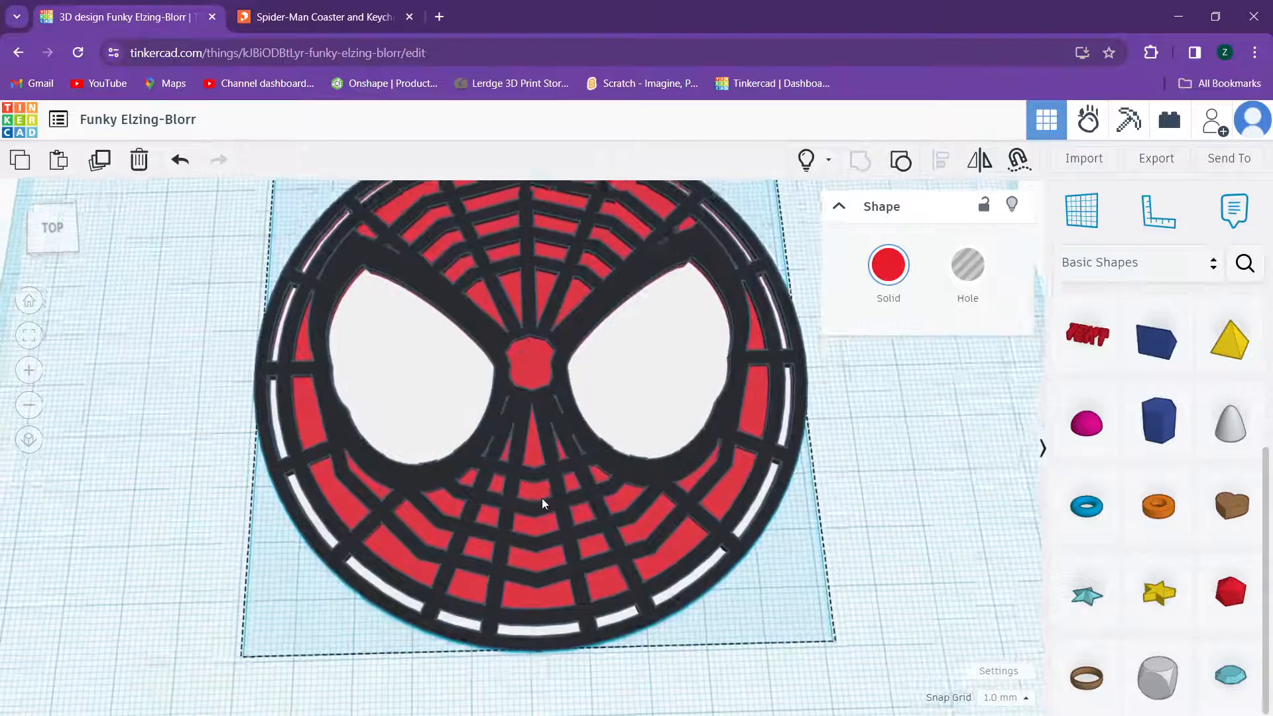
{"action": "scroll", "coordinate": [542, 498], "scroll_direction": "down", "scroll_amount": 4}
{"action": "right_click_drag", "start_coordinate": [671, 459], "coordinate": [727, 479]}
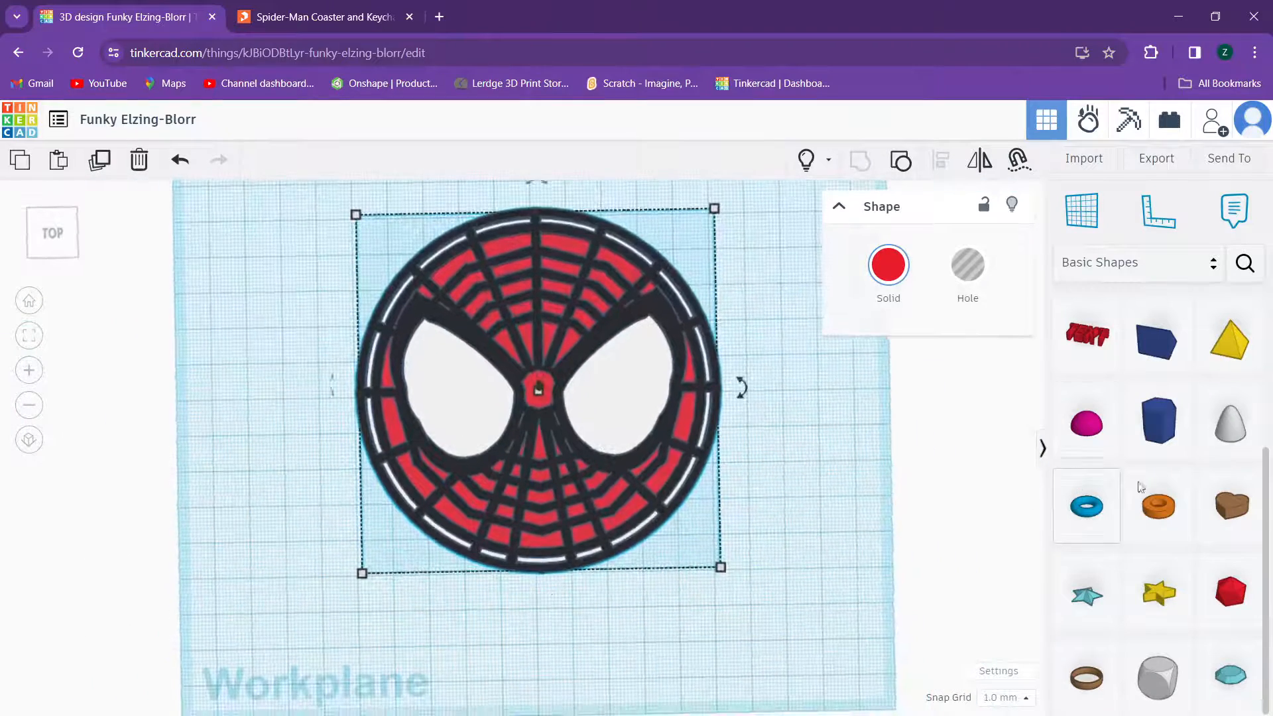
Step: Place a tube on the workplane beside the mask and set its radius to 48 and its sides to 64
{"action": "left_click_drag", "start_coordinate": [1147, 513], "coordinate": [293, 456]}
{"action": "right_click_drag", "start_coordinate": [296, 453], "coordinate": [305, 400]}
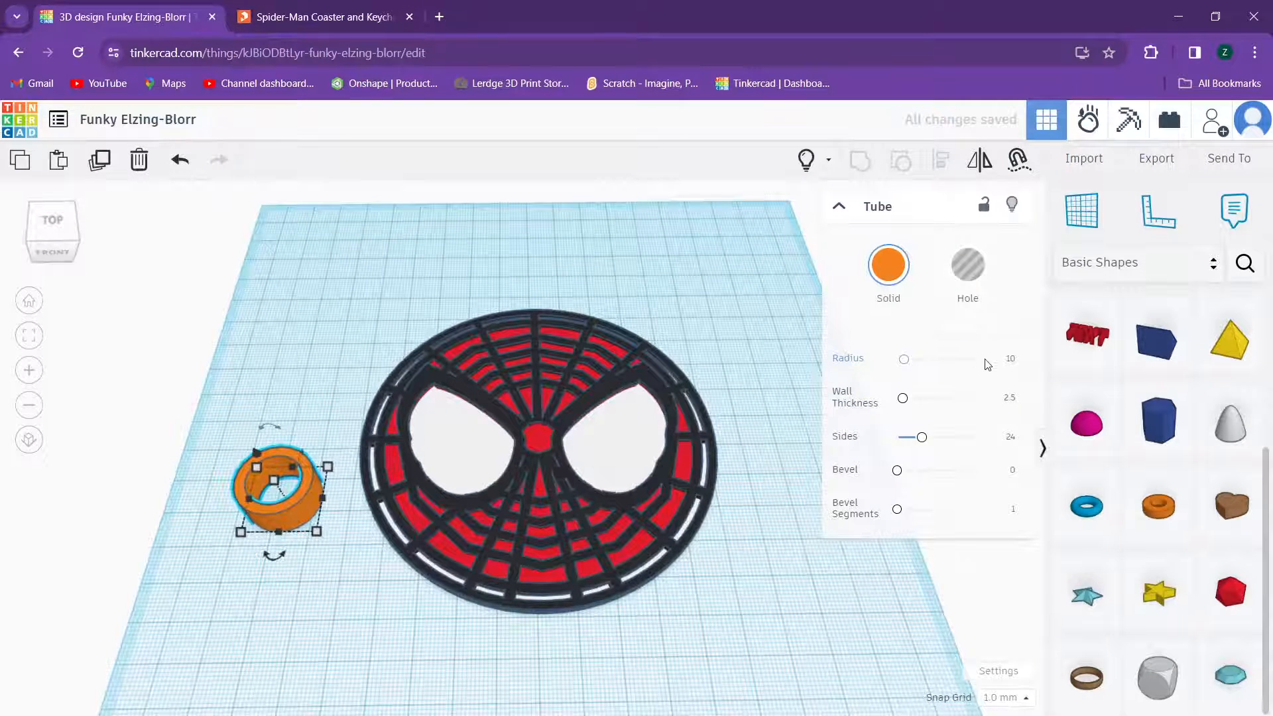
{"action": "left_click", "coordinate": [1006, 361]}
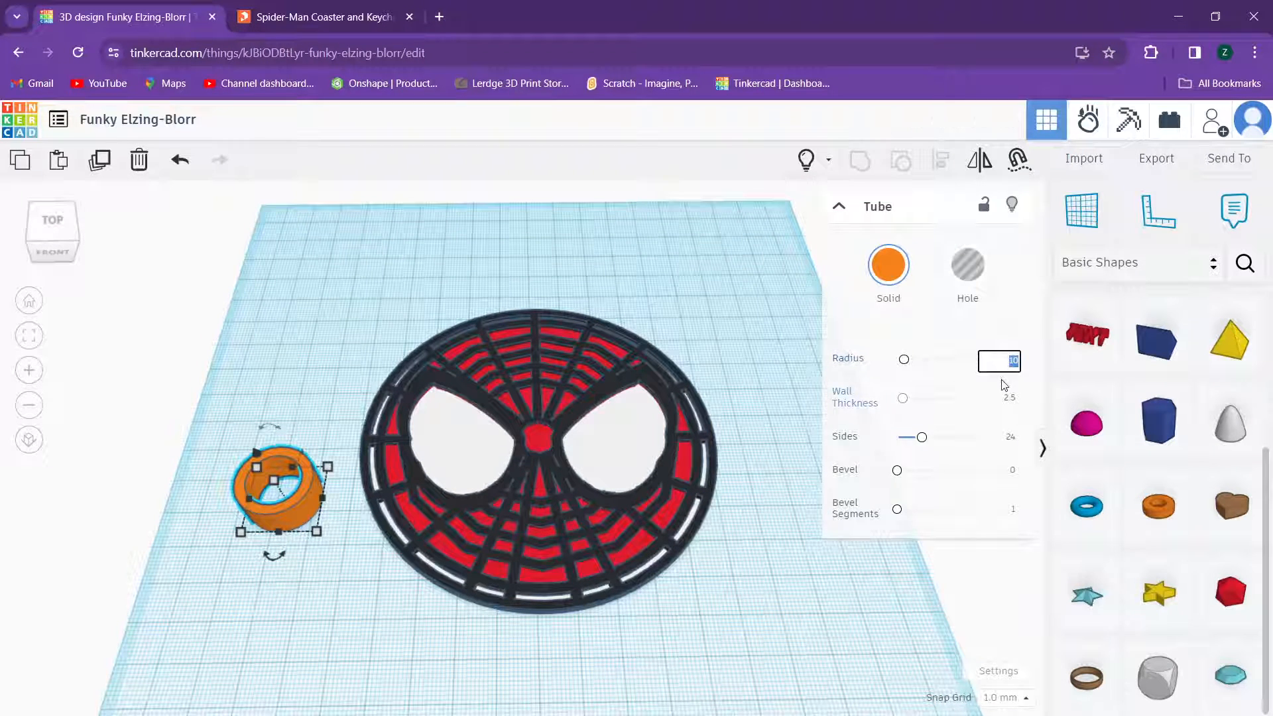
{"action": "type", "text": "45"}
{"action": "key", "text": "Return"}
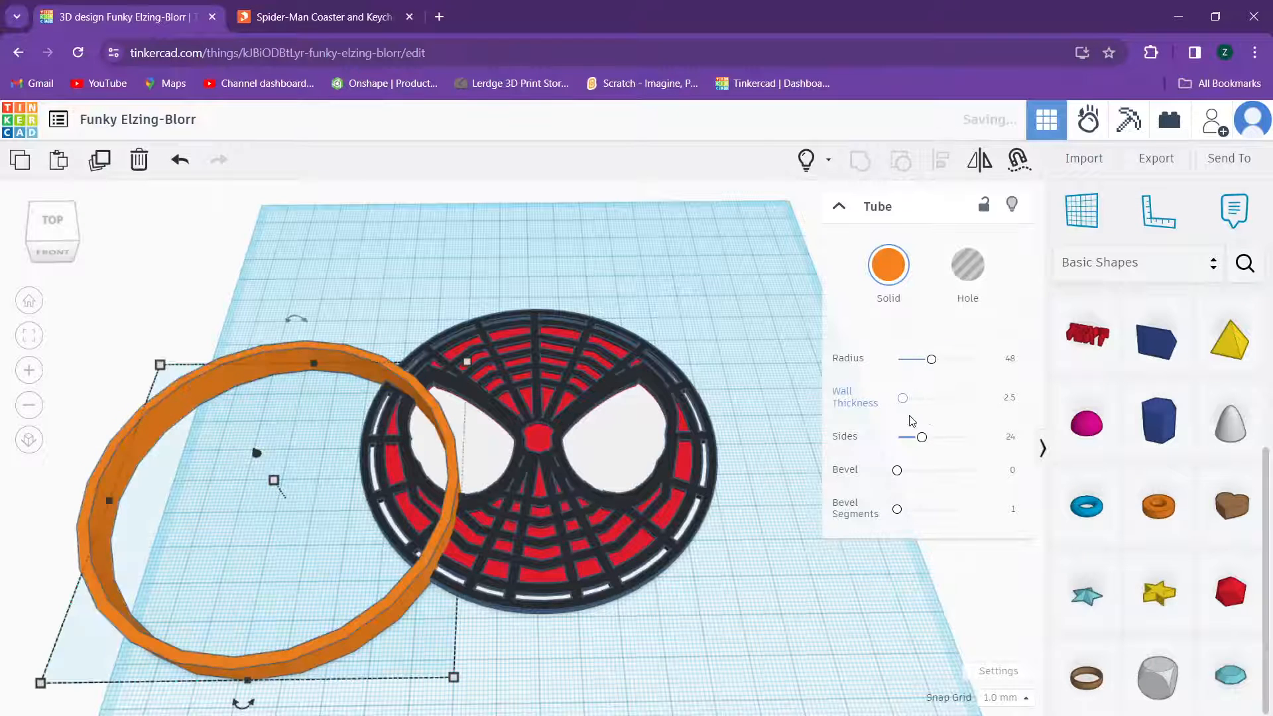
{"action": "left_click_drag", "start_coordinate": [922, 438], "coordinate": [1100, 437]}
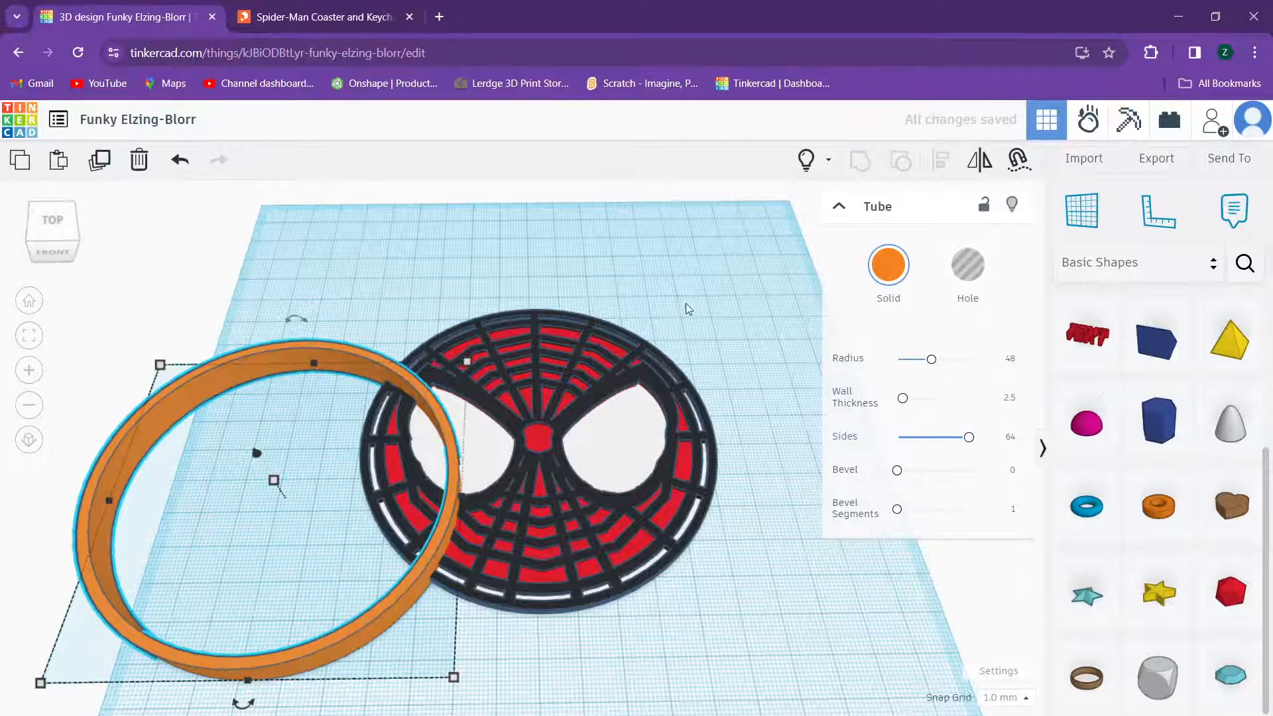
Step: Select the tube and all mask layers and align their centres along the workplane's width and depth
{"action": "left_click_drag", "start_coordinate": [759, 292], "coordinate": [246, 663]}
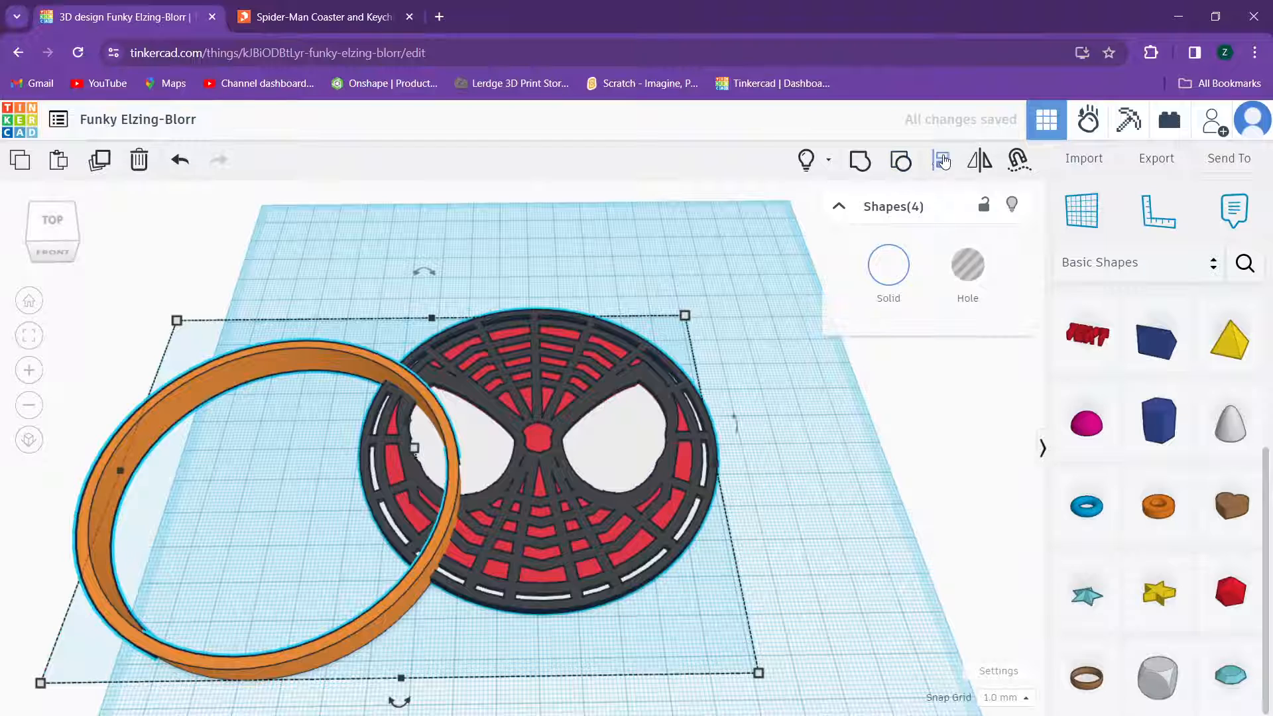
{"action": "left_click", "coordinate": [942, 161]}
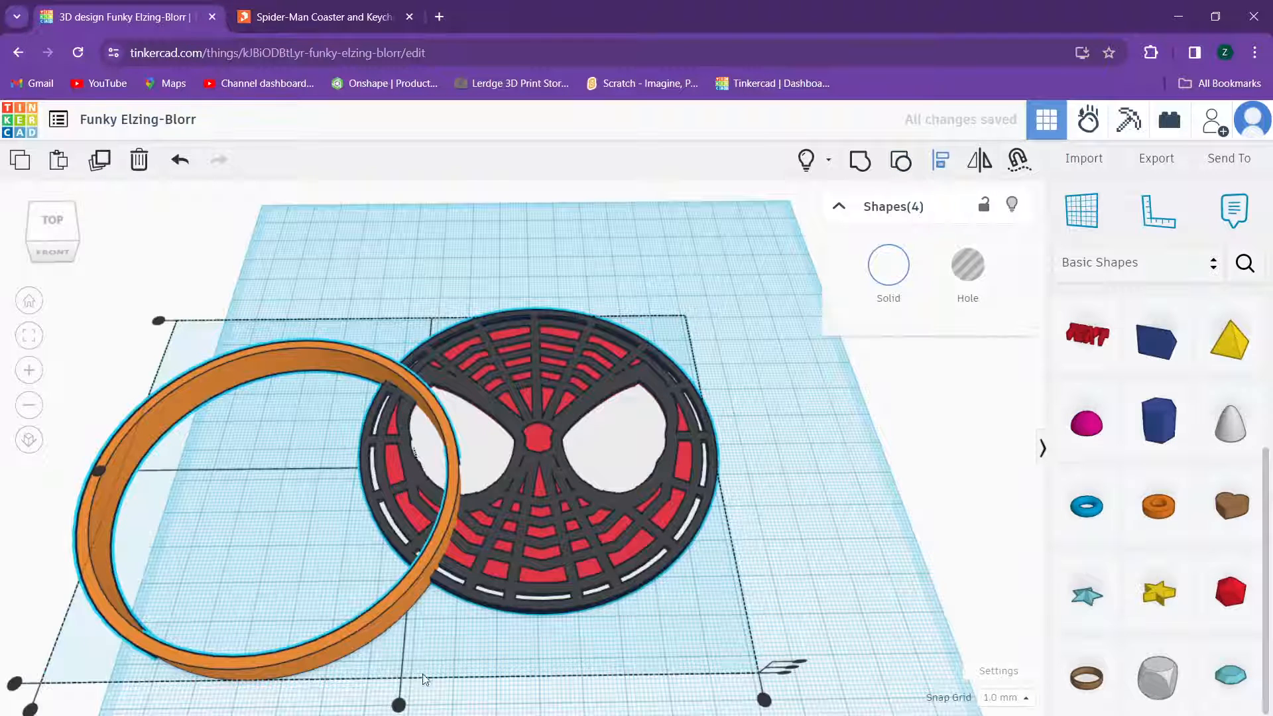
{"action": "left_click", "coordinate": [400, 697]}
{"action": "left_click", "coordinate": [219, 469]}
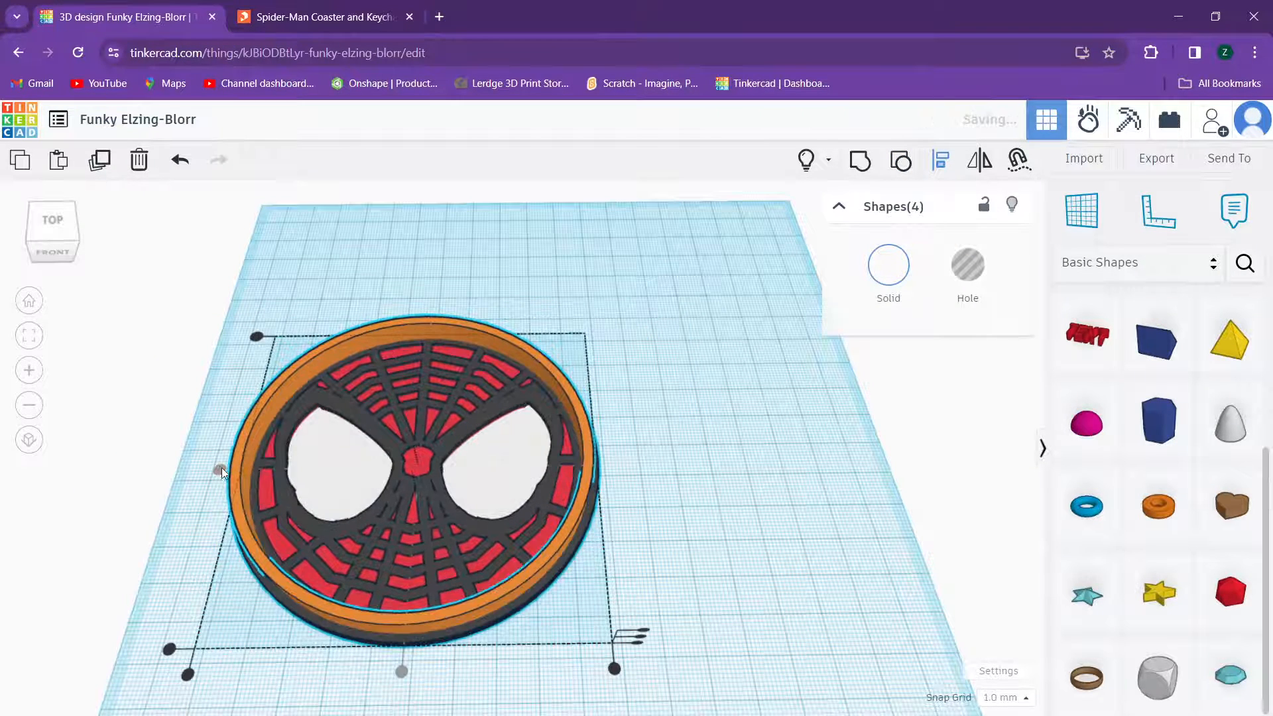
{"action": "left_click", "coordinate": [664, 339]}
Step: Turn the centred tube into a hole and group it with the black web to cut a circular groove near the rim
{"action": "left_click", "coordinate": [591, 449]}
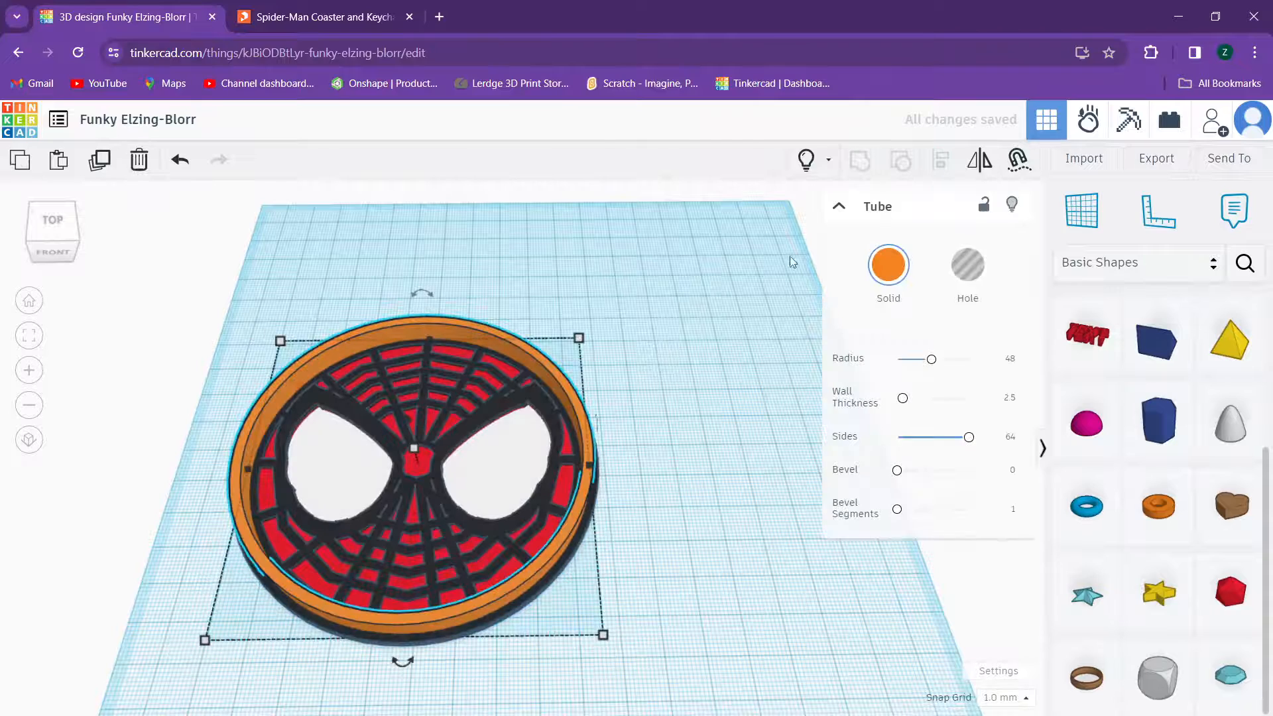
{"action": "key", "text": "h"}
{"action": "scroll", "coordinate": [428, 488], "scroll_direction": "up", "scroll_amount": 2}
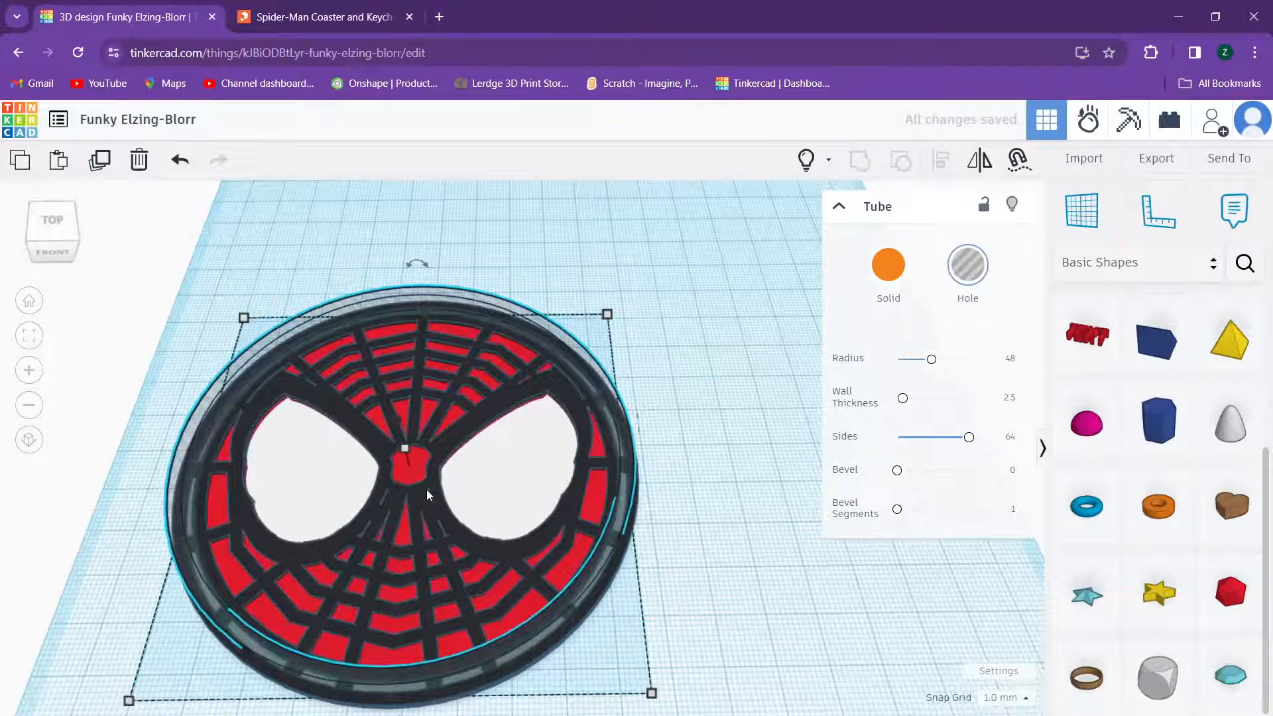
{"action": "key", "text": "ctrl+a"}
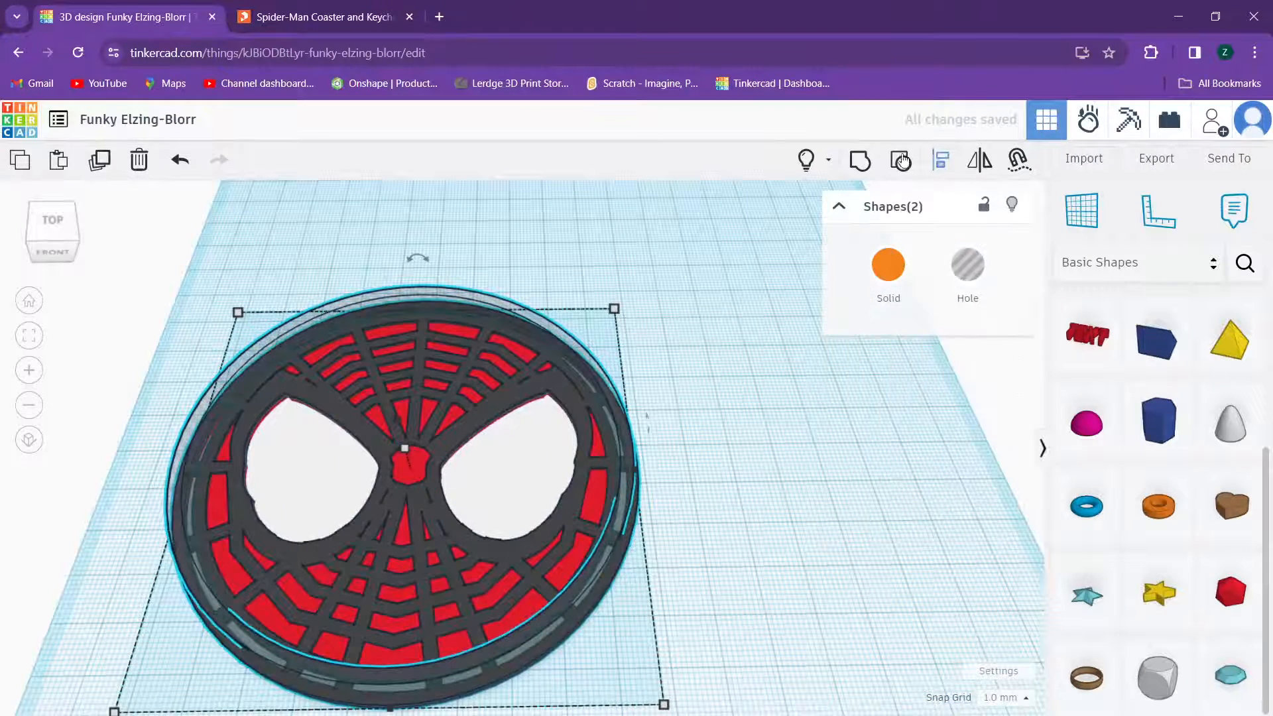
{"action": "left_click", "coordinate": [860, 160]}
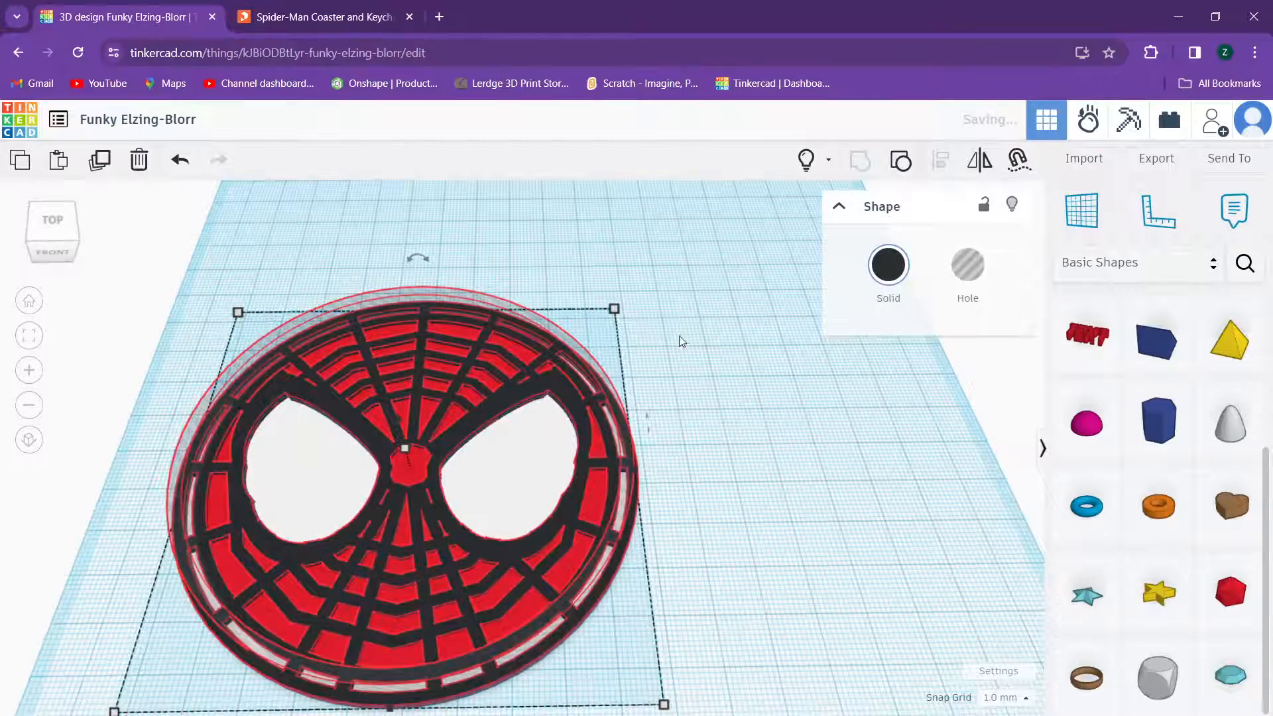
{"action": "scroll", "coordinate": [683, 358], "scroll_direction": "up", "scroll_amount": 1}
{"action": "right_click_drag", "start_coordinate": [677, 378], "coordinate": [632, 411]}
Step: Select all three coaster layers and move them together across the workplane, away from its left edge
{"action": "key", "text": "ctrl+a"}
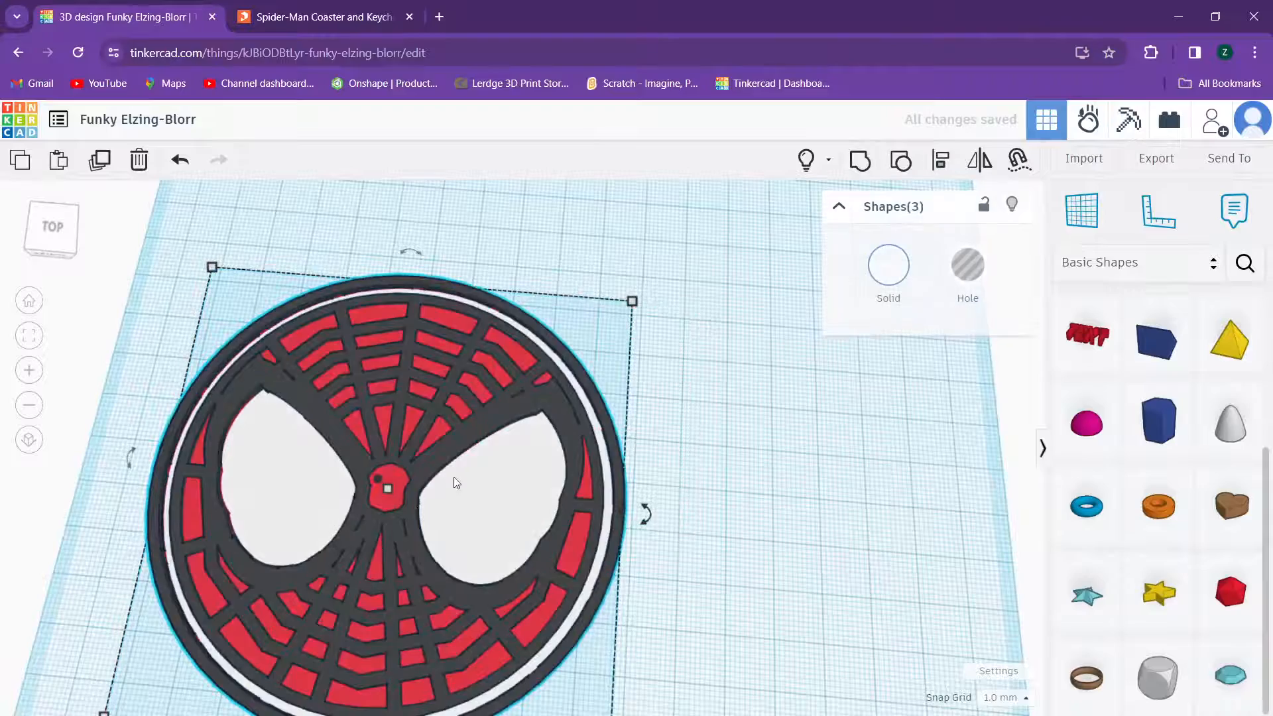
{"action": "left_click_drag", "start_coordinate": [466, 479], "coordinate": [694, 384]}
{"action": "right_click_drag", "start_coordinate": [693, 385], "coordinate": [686, 427]}
{"action": "middle_click_drag", "start_coordinate": [595, 420], "coordinate": [491, 456]}
{"action": "scroll", "coordinate": [491, 457], "scroll_direction": "up", "scroll_amount": 1}
{"action": "right_click_drag", "start_coordinate": [491, 458], "coordinate": [535, 459]}
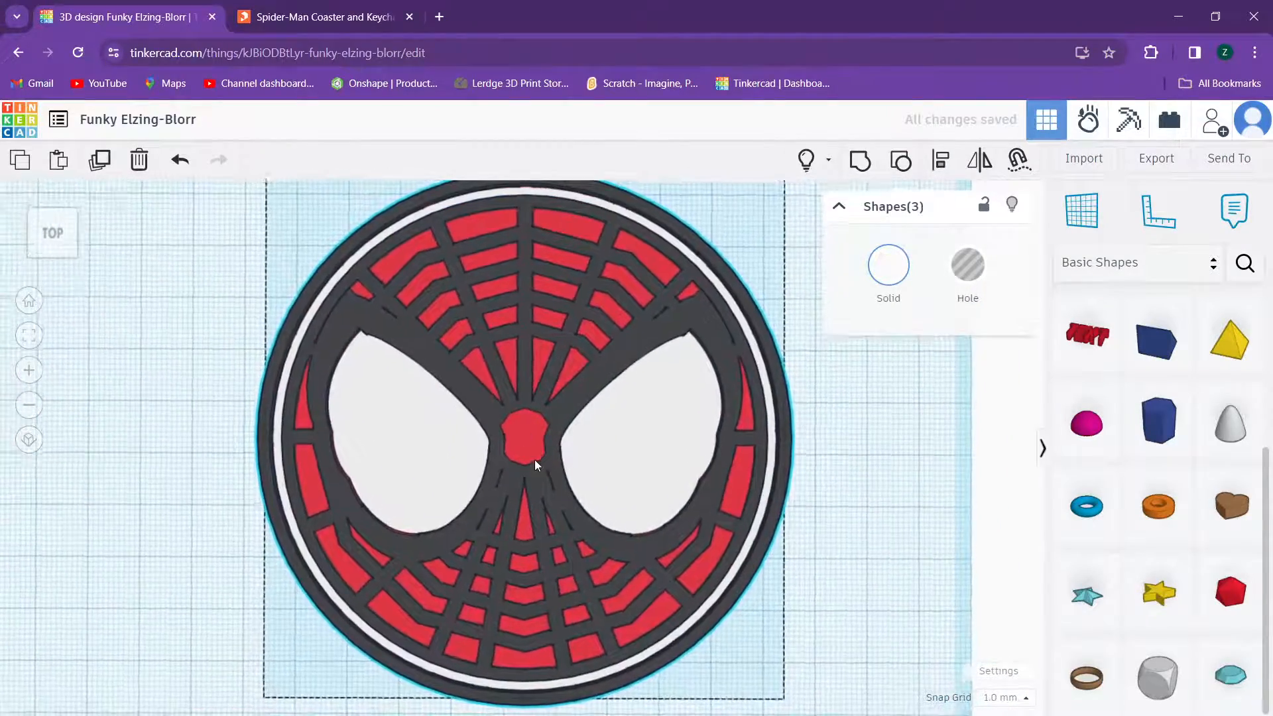
{"action": "scroll", "coordinate": [534, 459], "scroll_direction": "down", "scroll_amount": 2}
{"action": "left_click", "coordinate": [220, 396]}
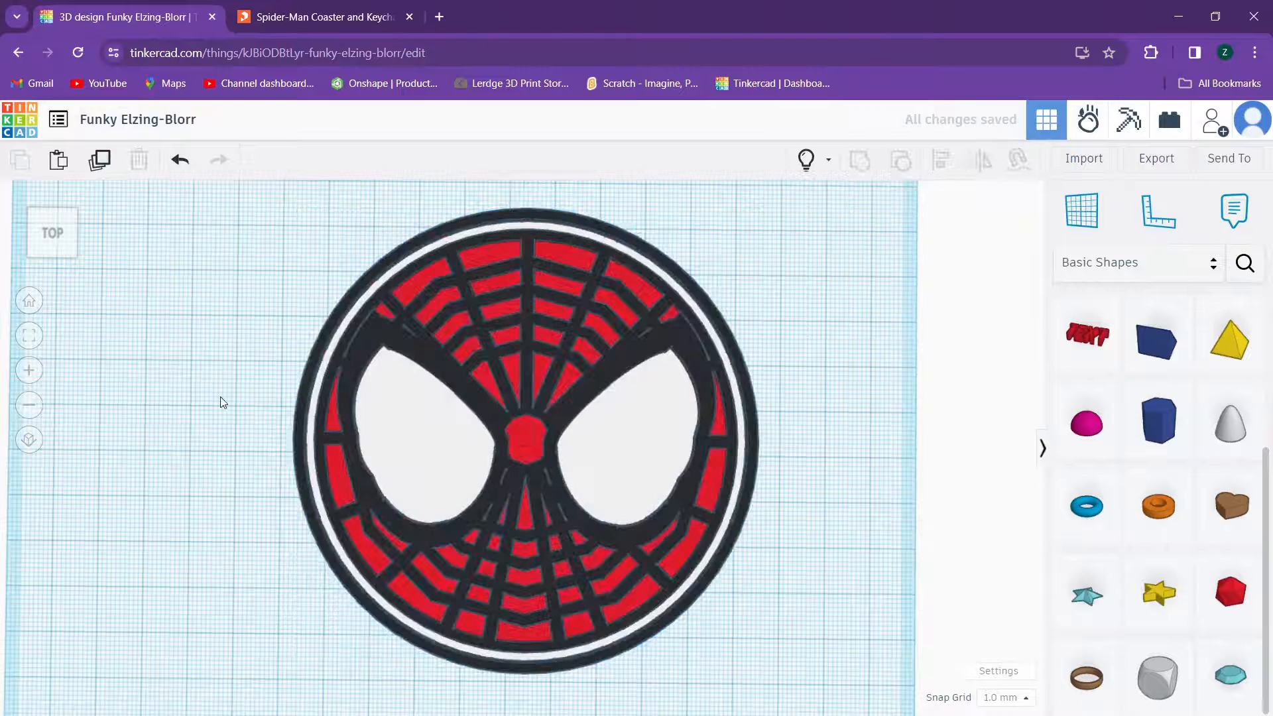
{"action": "right_click_drag", "start_coordinate": [213, 412], "coordinate": [214, 399]}
{"action": "left_click", "coordinate": [161, 126]}
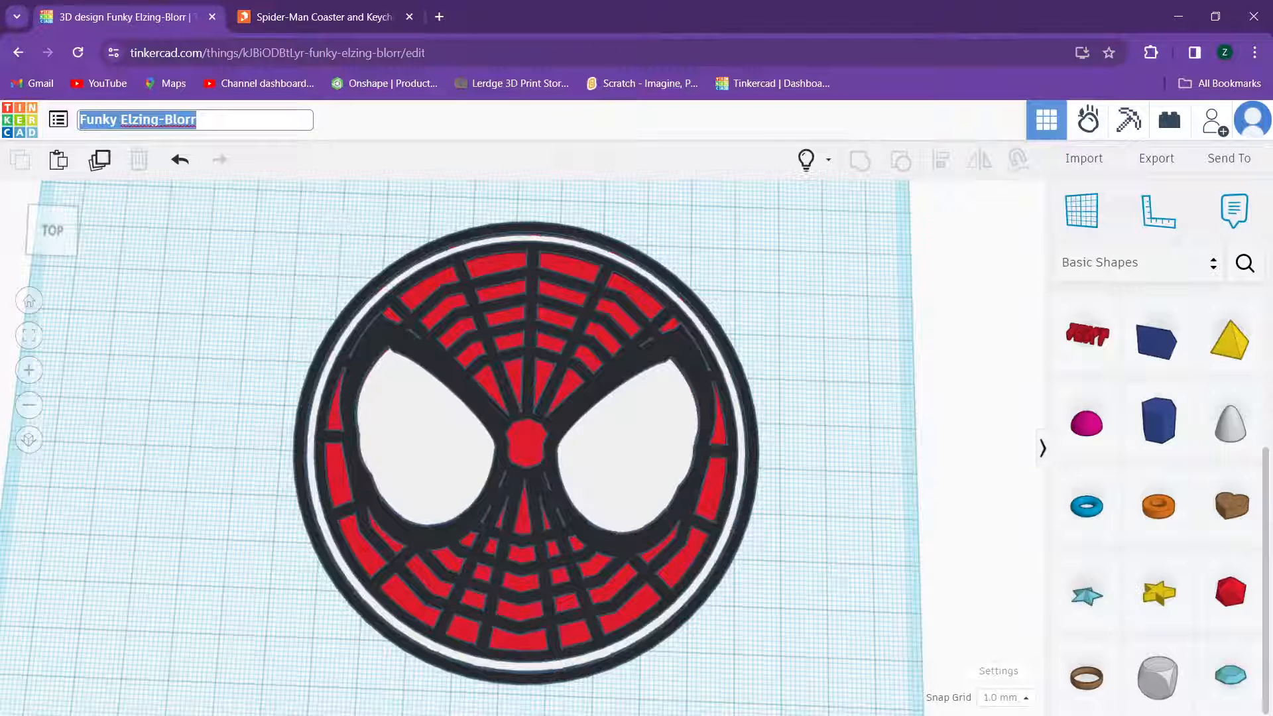
{"action": "key", "text": "Return"}
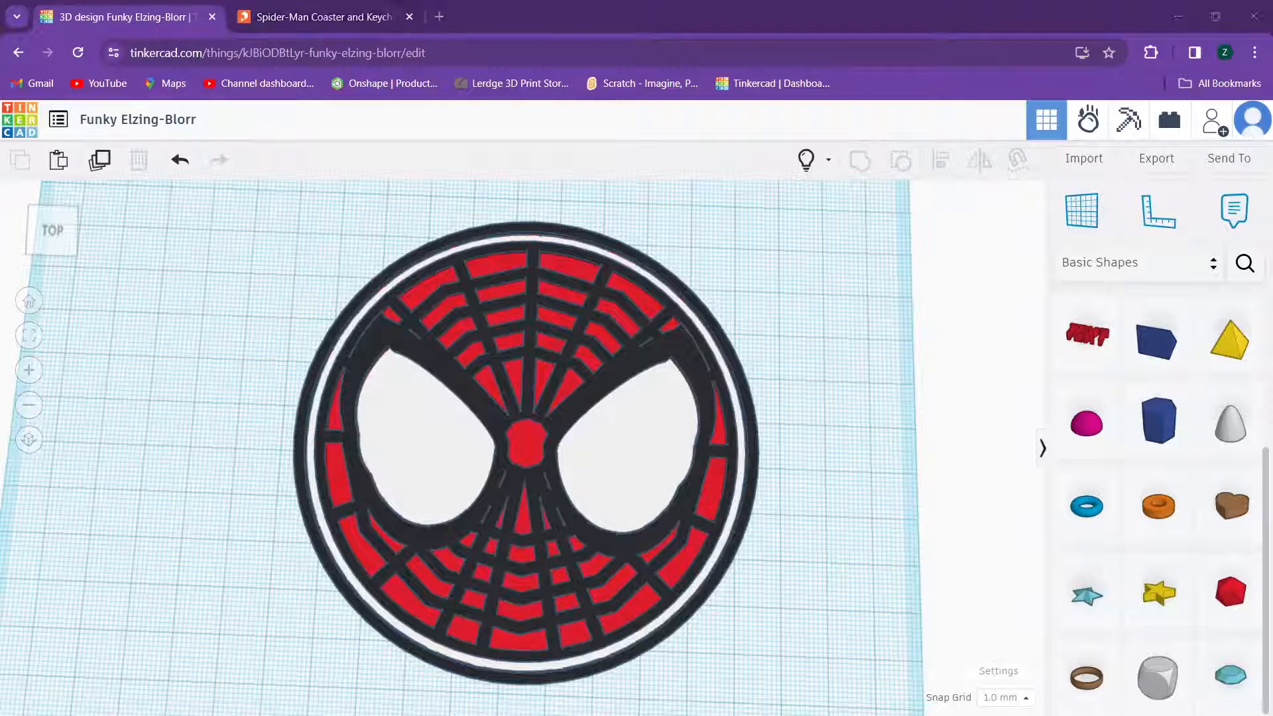